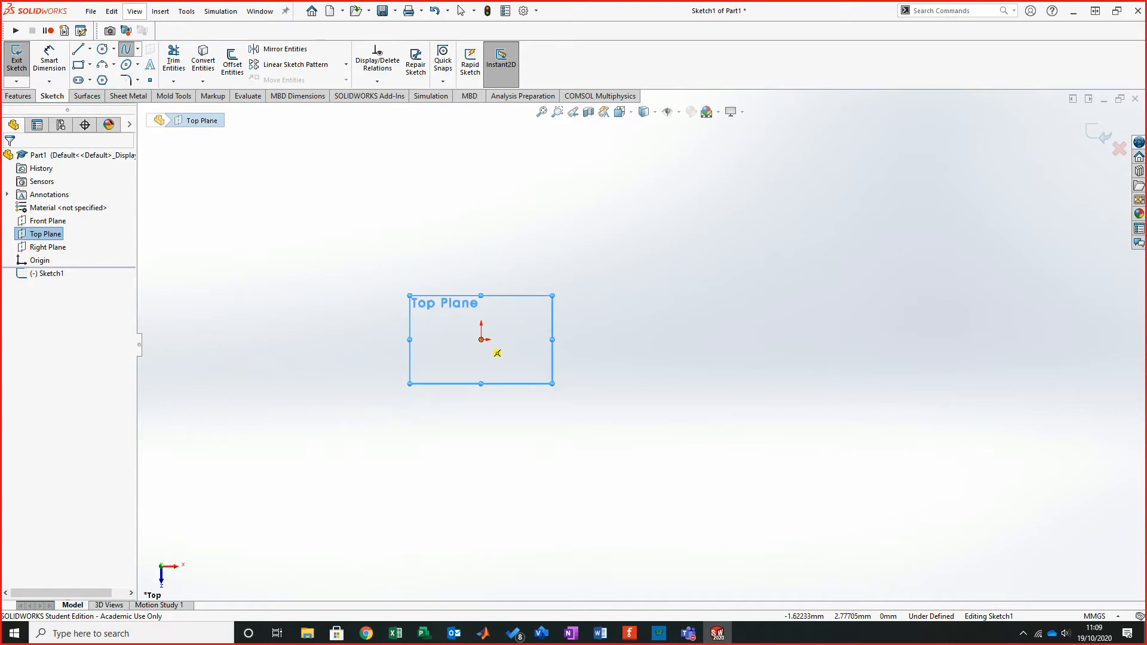
- Sketch a spline on the Top Plane starting at the origin and running through five more points in a wavy curve
{"action": "left_click", "coordinate": [480, 340]}
{"action": "left_click", "coordinate": [570, 265]}
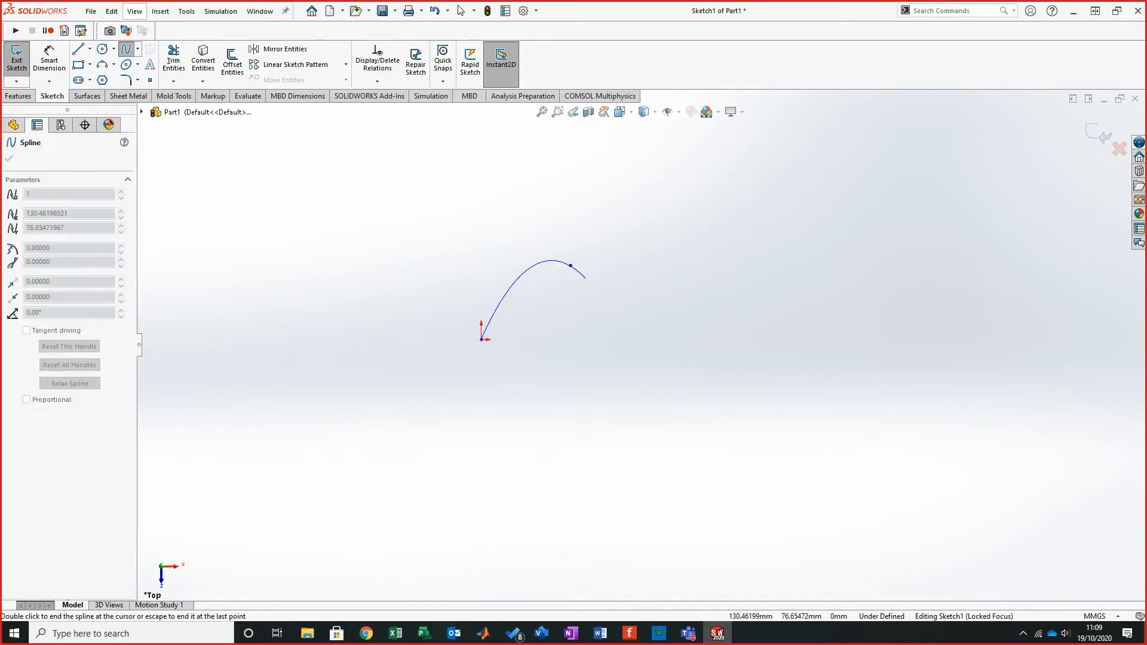
{"action": "left_click", "coordinate": [706, 452]}
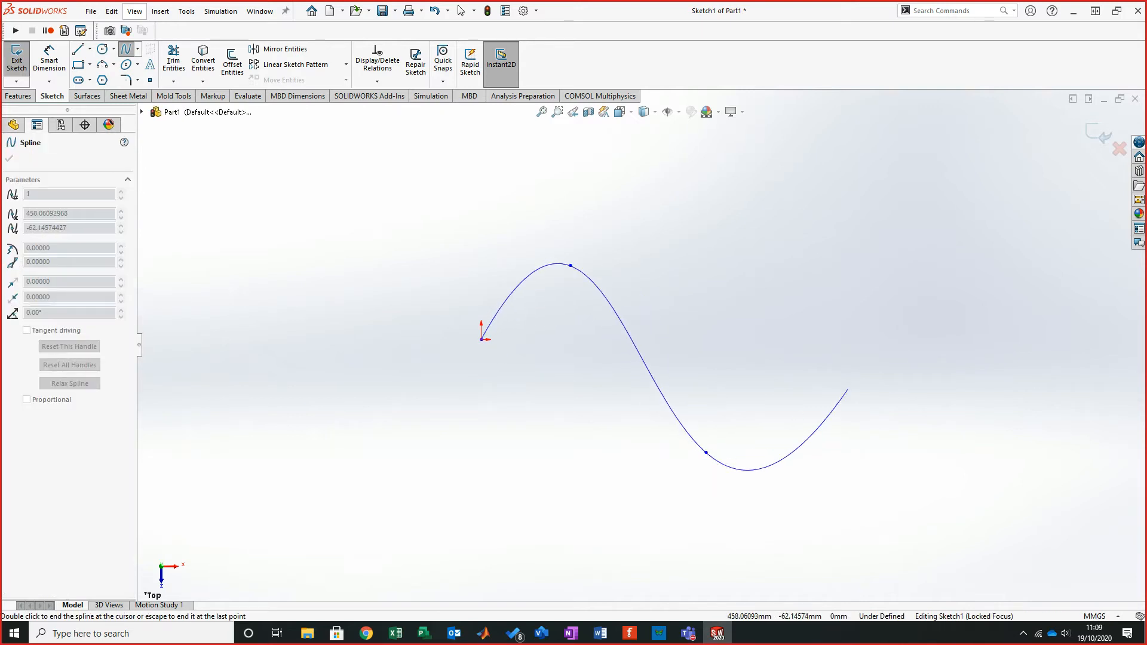
{"action": "left_click", "coordinate": [854, 433]}
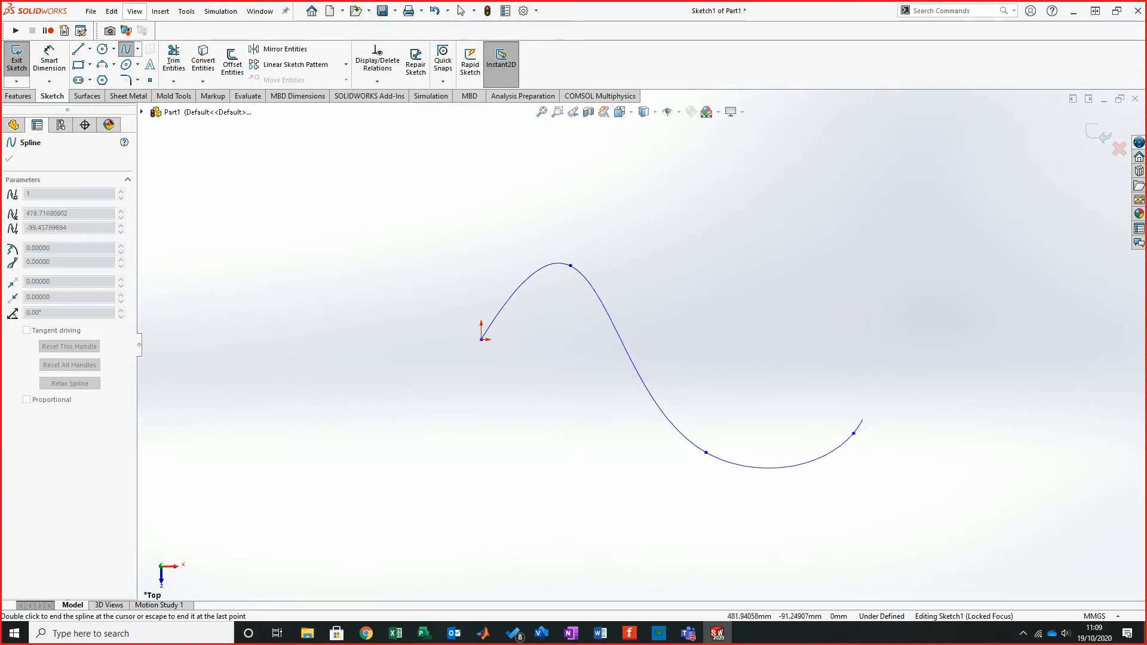
{"action": "left_click", "coordinate": [922, 339]}
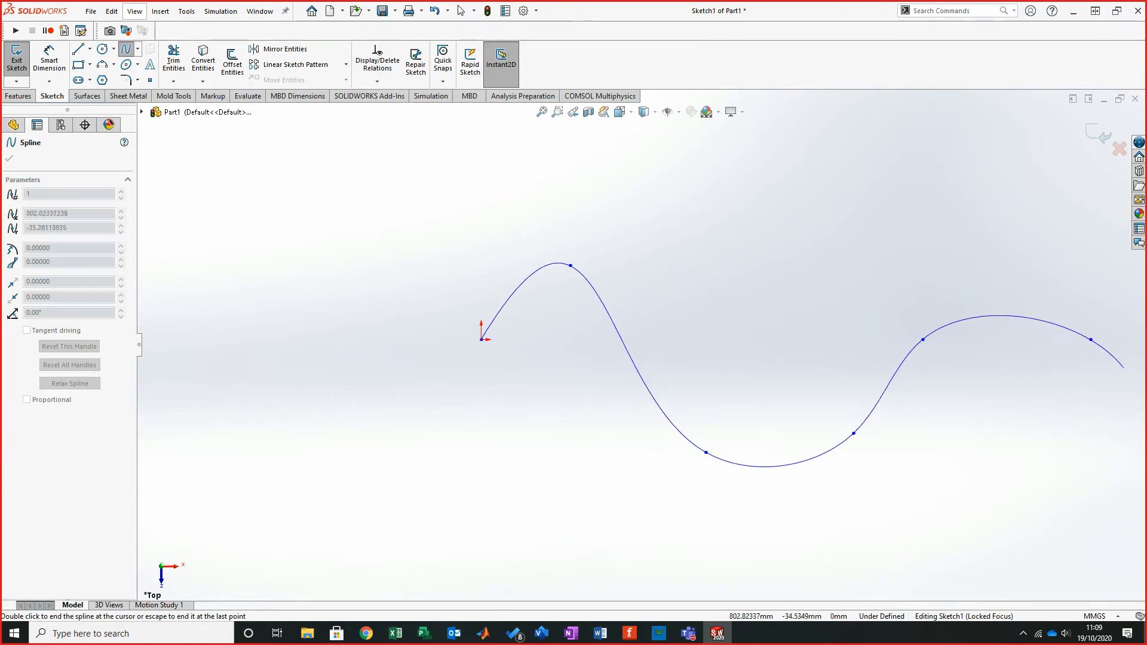
{"action": "right_click", "coordinate": [1094, 374]}
{"action": "left_click", "coordinate": [1024, 384]}
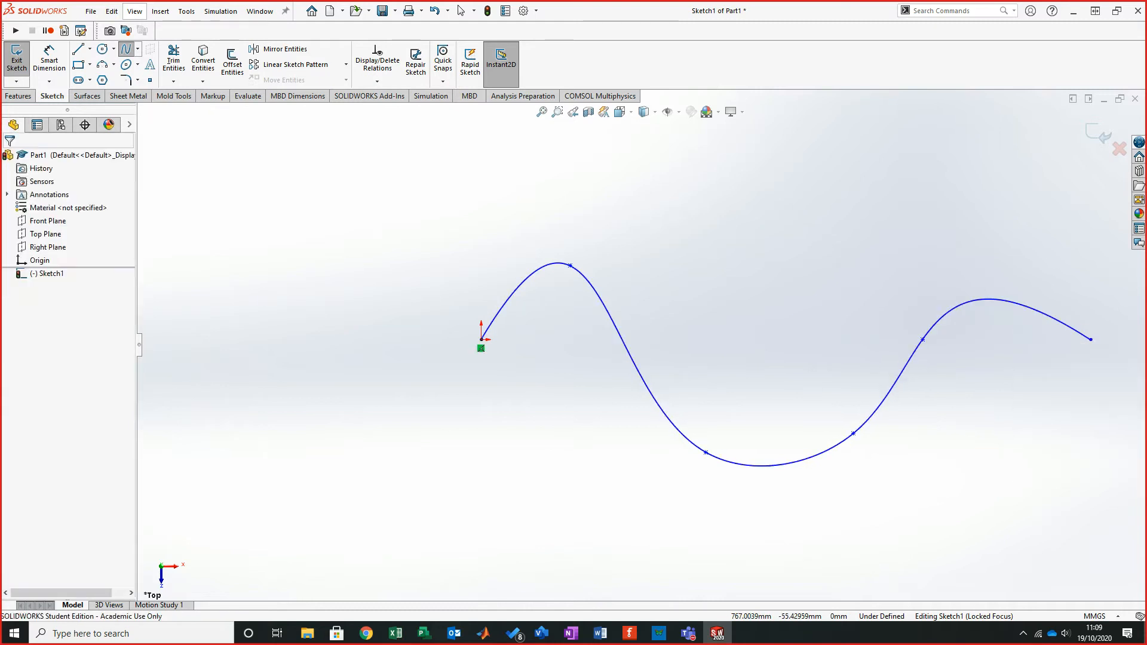
- Exit the spline sketch
{"action": "middle_click_drag", "start_coordinate": [836, 424], "coordinate": [732, 338]}
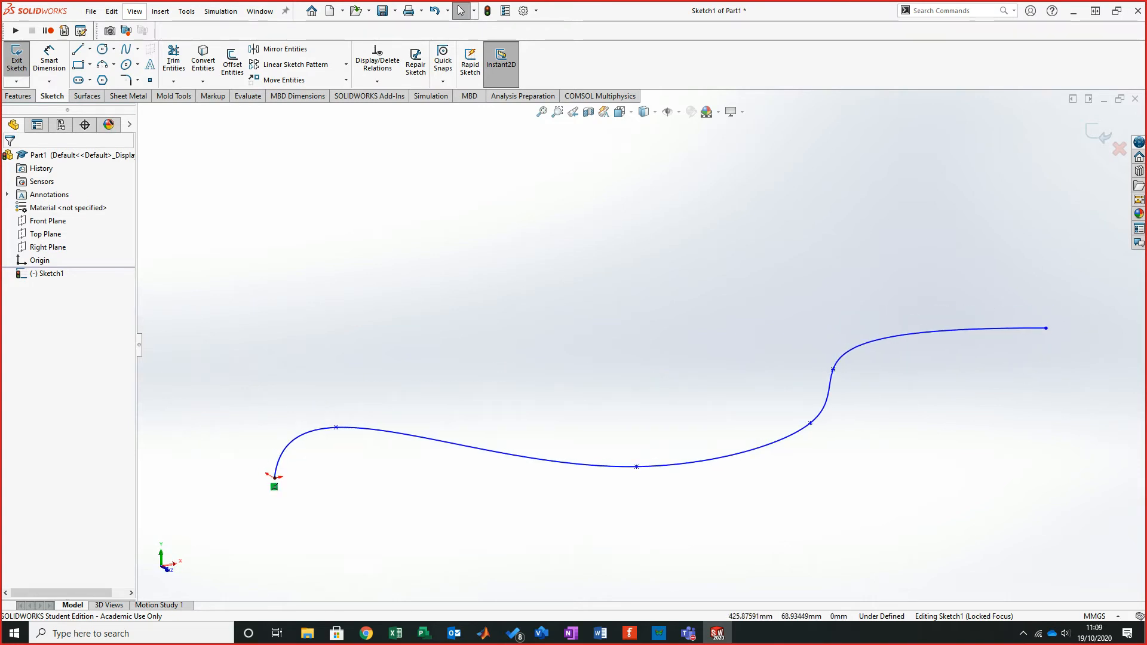
{"action": "left_click", "coordinate": [1098, 133]}
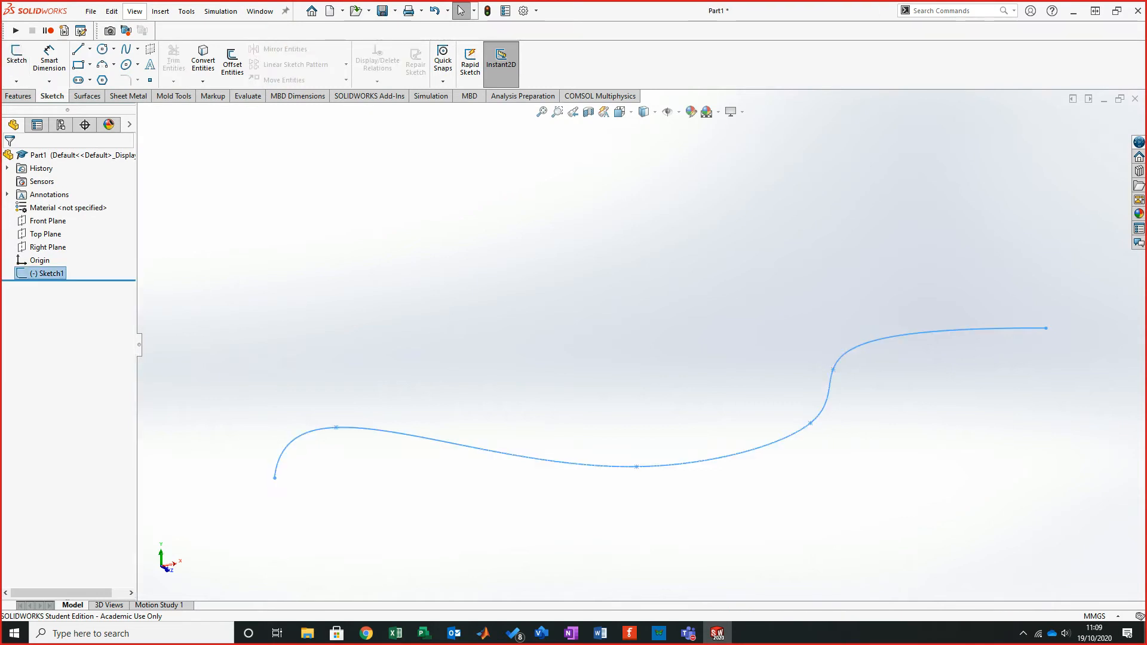
{"action": "key", "text": "Escape"}
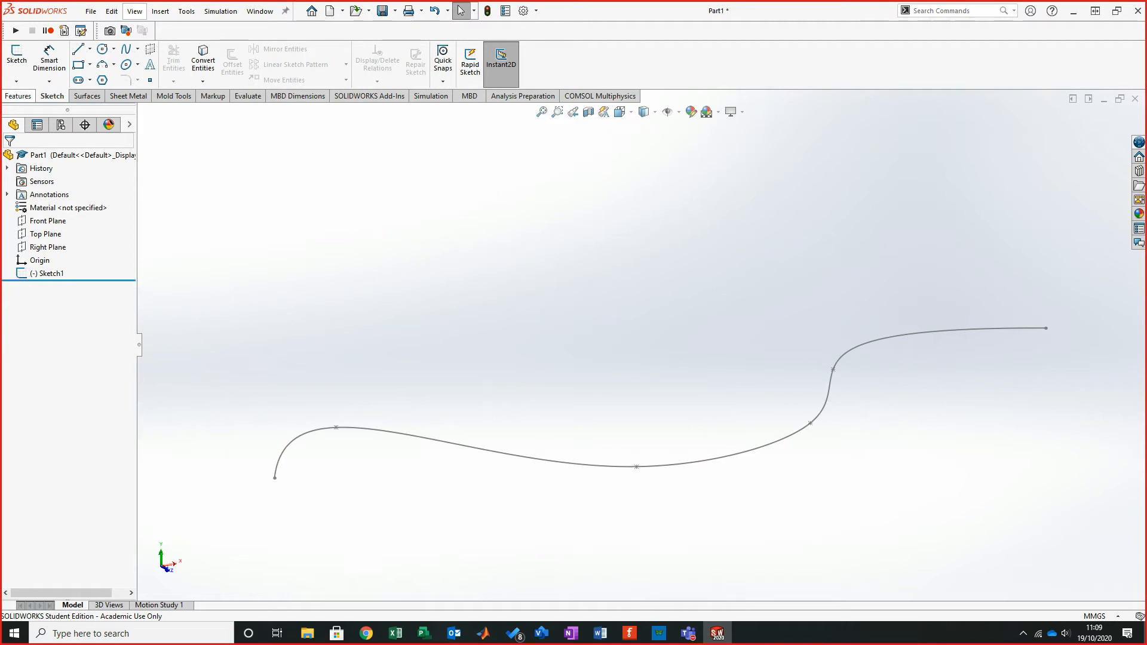
- Create a reference plane perpendicular to the spline at its start point
{"action": "left_click", "coordinate": [18, 96]}
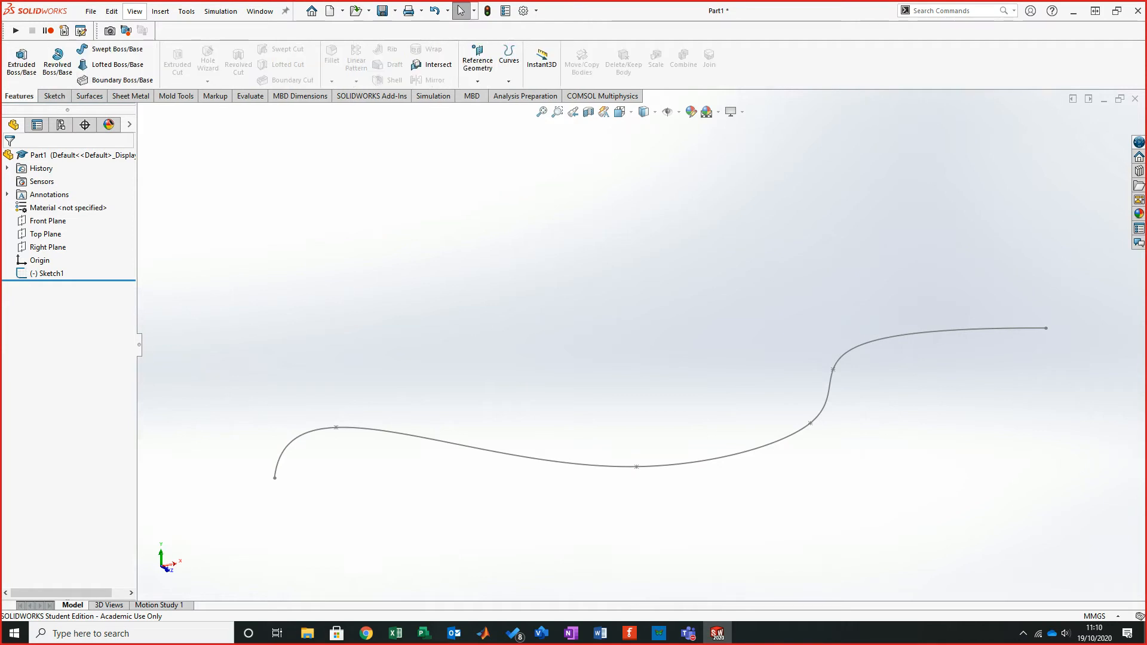
{"action": "left_click", "coordinate": [478, 65]}
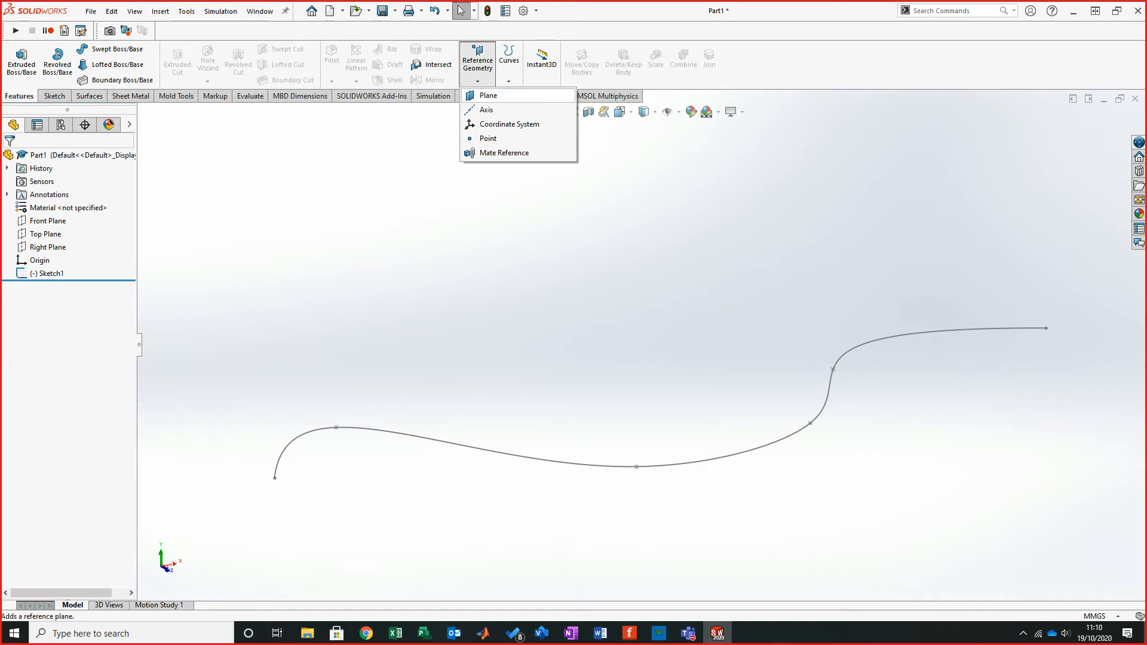
{"action": "left_click", "coordinate": [488, 96]}
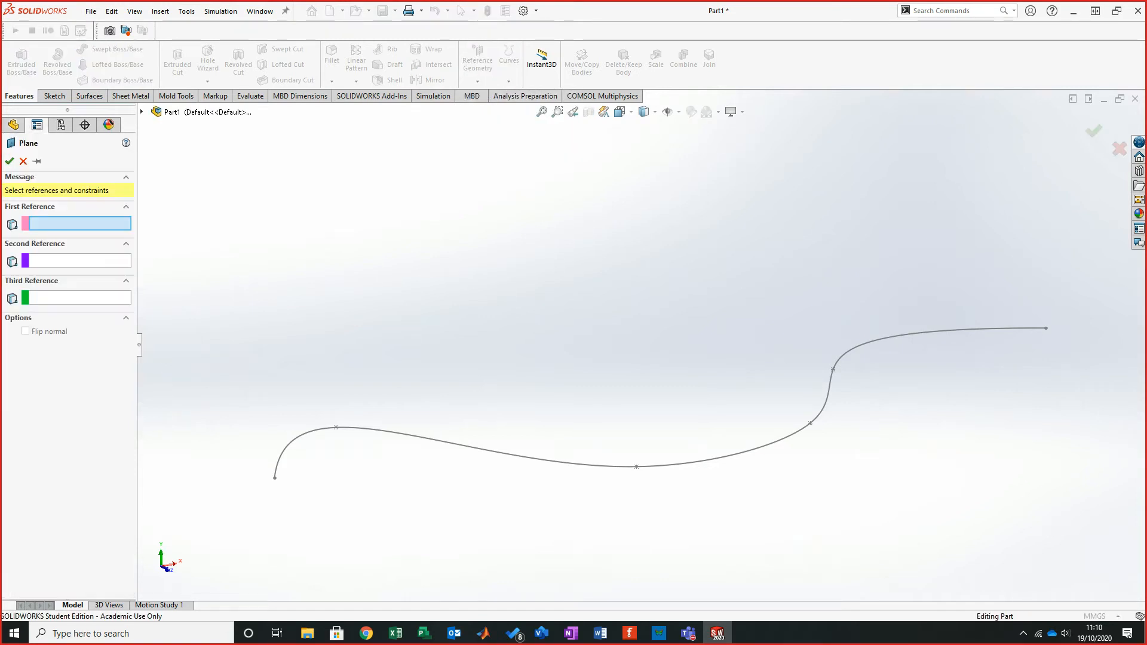
{"action": "left_click", "coordinate": [562, 462]}
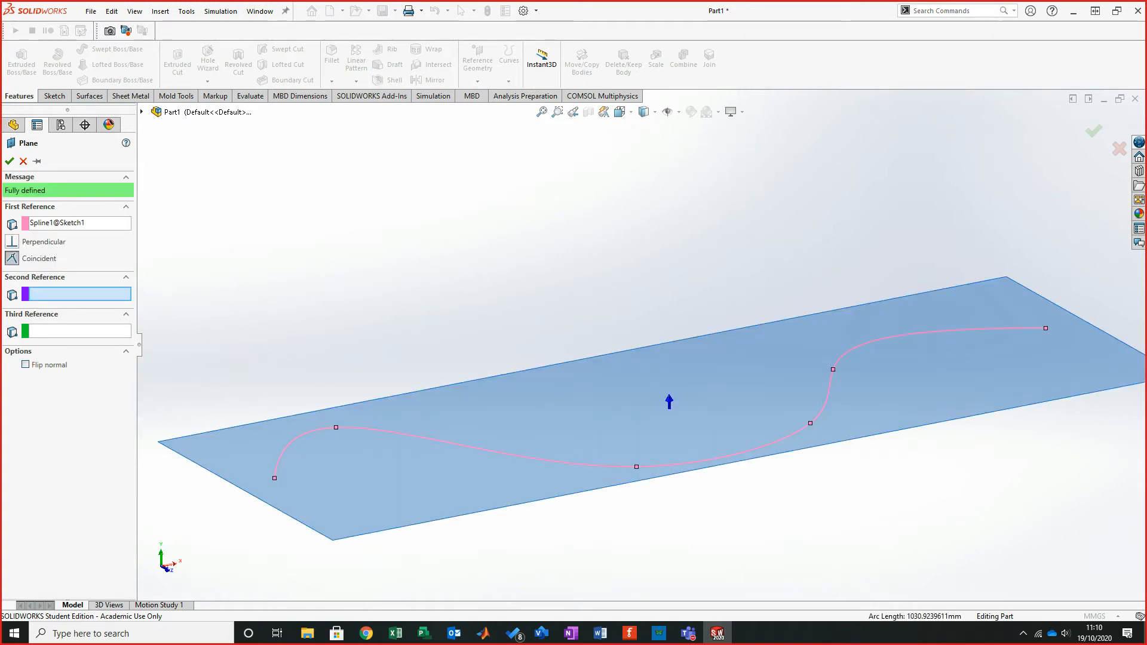
{"action": "left_click", "coordinate": [274, 478]}
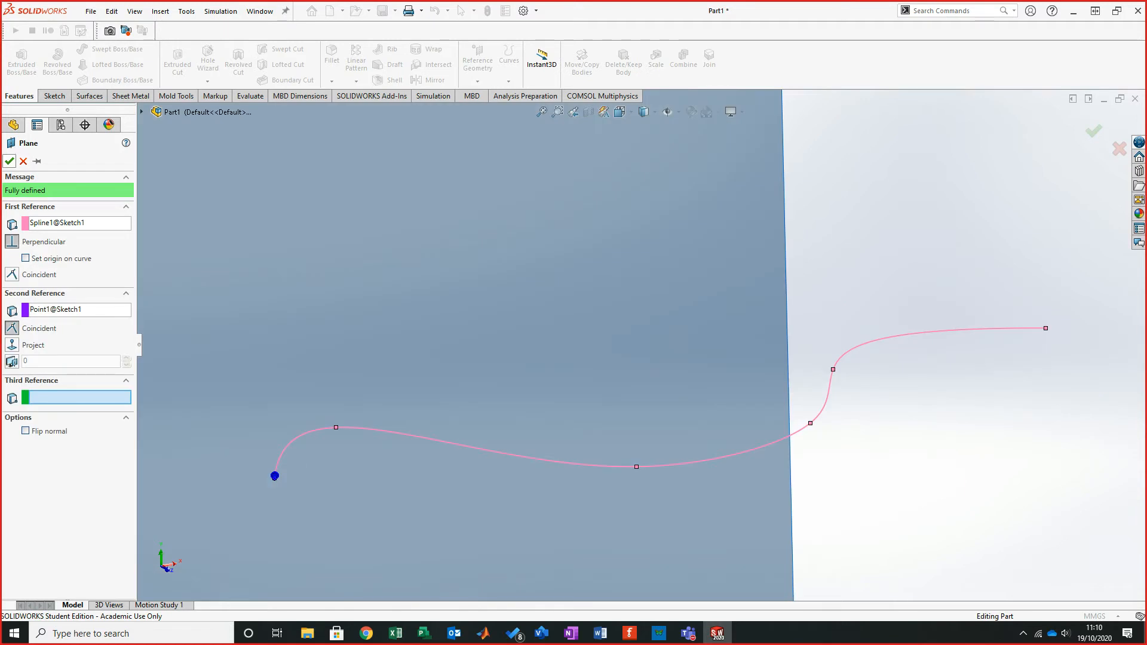
{"action": "left_click", "coordinate": [9, 160]}
- Shrink Plane1 by dragging its corner handles inward
{"action": "middle_click_drag", "start_coordinate": [654, 412], "coordinate": [719, 326]}
{"action": "scroll", "coordinate": [730, 351], "scroll_direction": "up", "scroll_amount": 2}
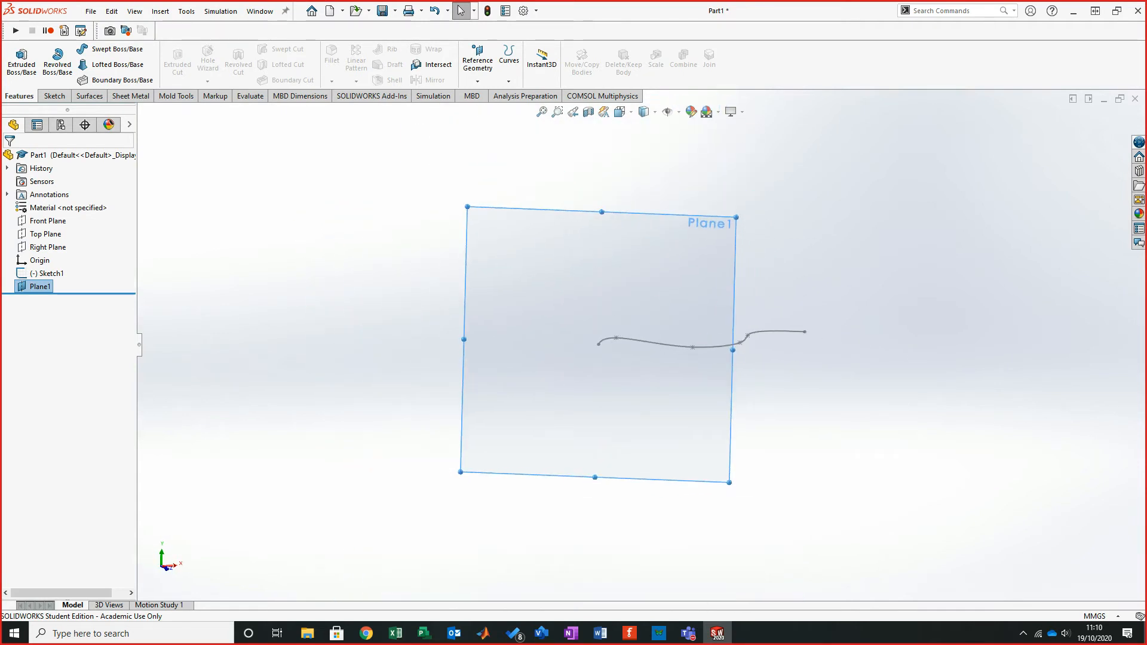
{"action": "left_click_drag", "start_coordinate": [737, 217], "coordinate": [608, 336]}
{"action": "left_click_drag", "start_coordinate": [460, 472], "coordinate": [591, 351]}
{"action": "key", "text": "Escape"}
- Autosize Plane1
{"action": "middle_click_drag", "start_coordinate": [603, 358], "coordinate": [562, 358]}
{"action": "scroll", "coordinate": [597, 352], "scroll_direction": "down", "scroll_amount": 5}
{"action": "scroll", "coordinate": [585, 323], "scroll_direction": "down", "scroll_amount": 5}
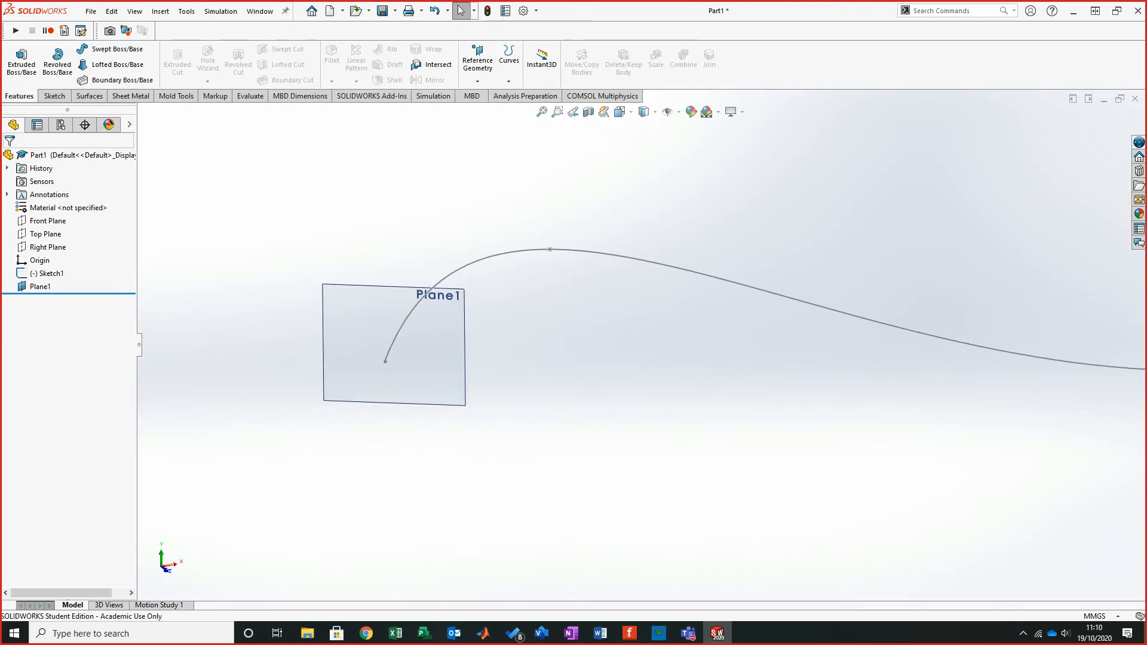
{"action": "scroll", "coordinate": [360, 380], "scroll_direction": "up", "scroll_amount": 2}
{"action": "scroll", "coordinate": [361, 379], "scroll_direction": "down", "scroll_amount": 3}
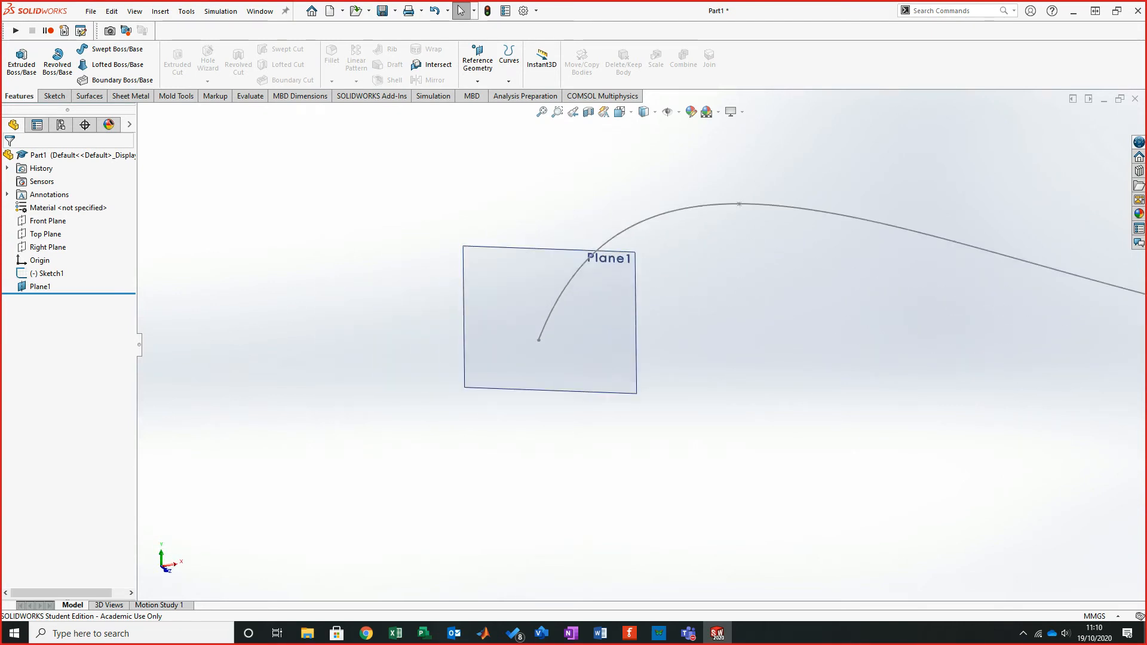
{"action": "left_click", "coordinate": [563, 248]}
{"action": "right_click", "coordinate": [563, 248]}
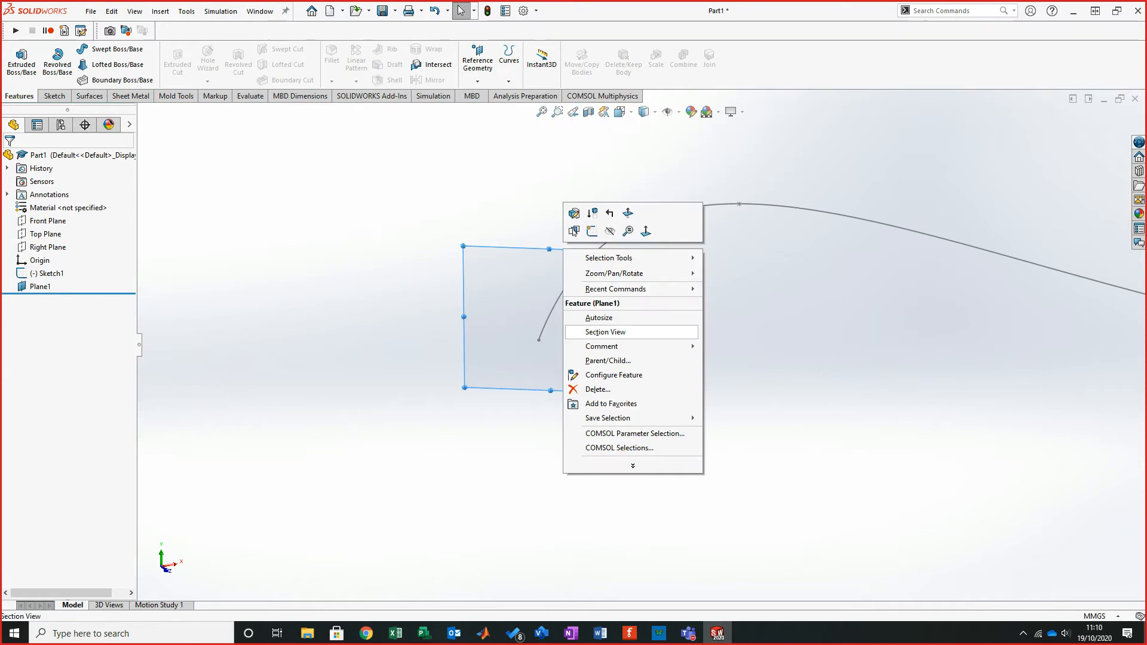
{"action": "left_click", "coordinate": [599, 317]}
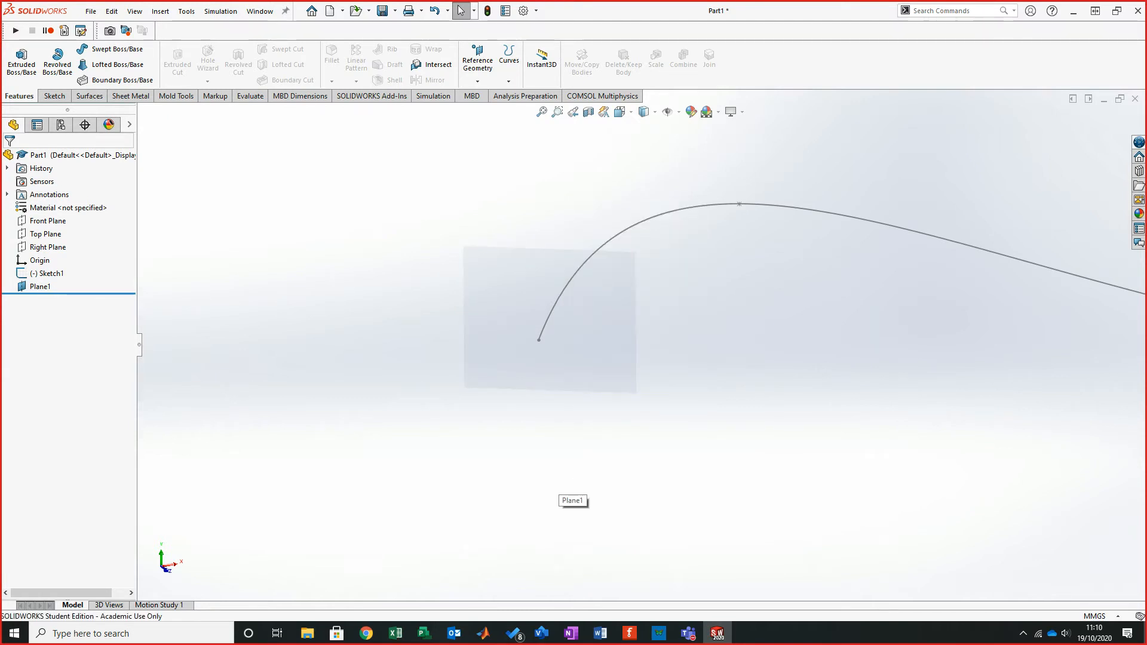
- Sketch a 3-point arc on Plane1 starting at the spline's start point, radius about 315 mm, and exit the sketch
{"action": "left_click", "coordinate": [616, 306]}
{"action": "middle_click_drag", "start_coordinate": [617, 306], "coordinate": [498, 307]}
{"action": "left_click", "coordinate": [499, 307]}
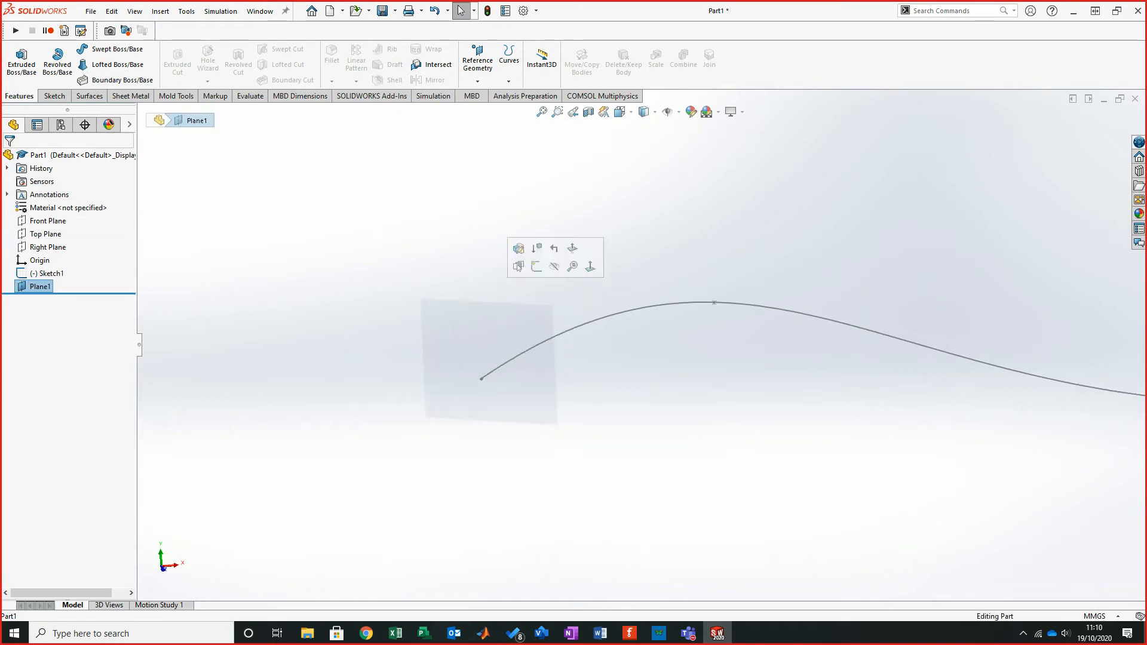
{"action": "scroll", "coordinate": [499, 307], "scroll_direction": "up", "scroll_amount": 12}
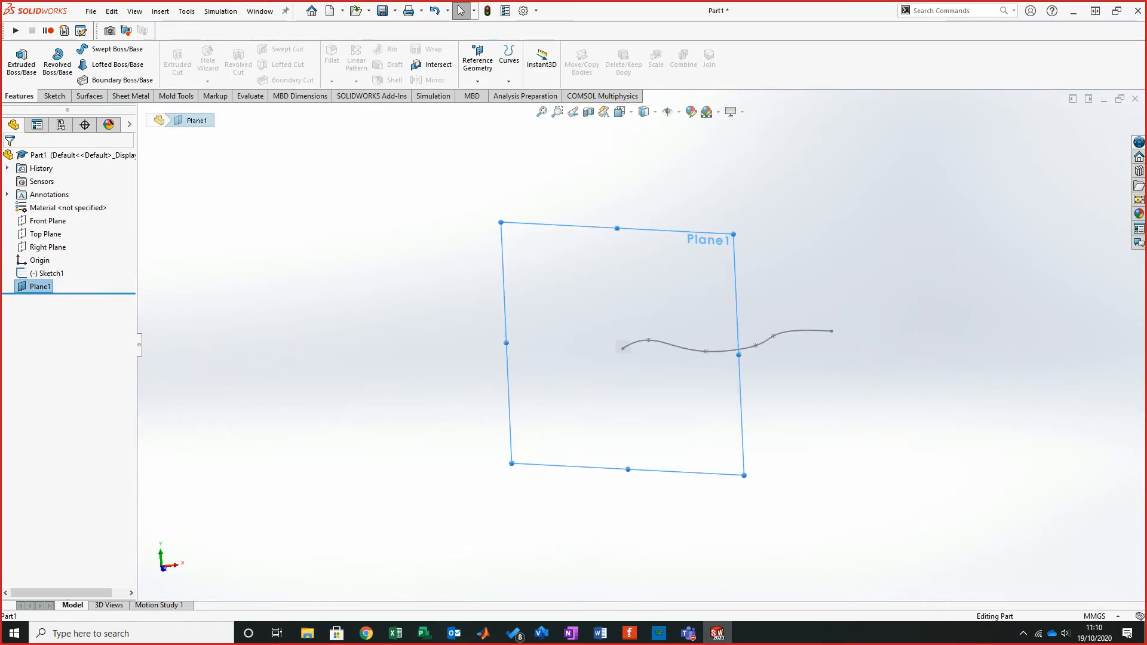
{"action": "scroll", "coordinate": [624, 348], "scroll_direction": "down", "scroll_amount": 10}
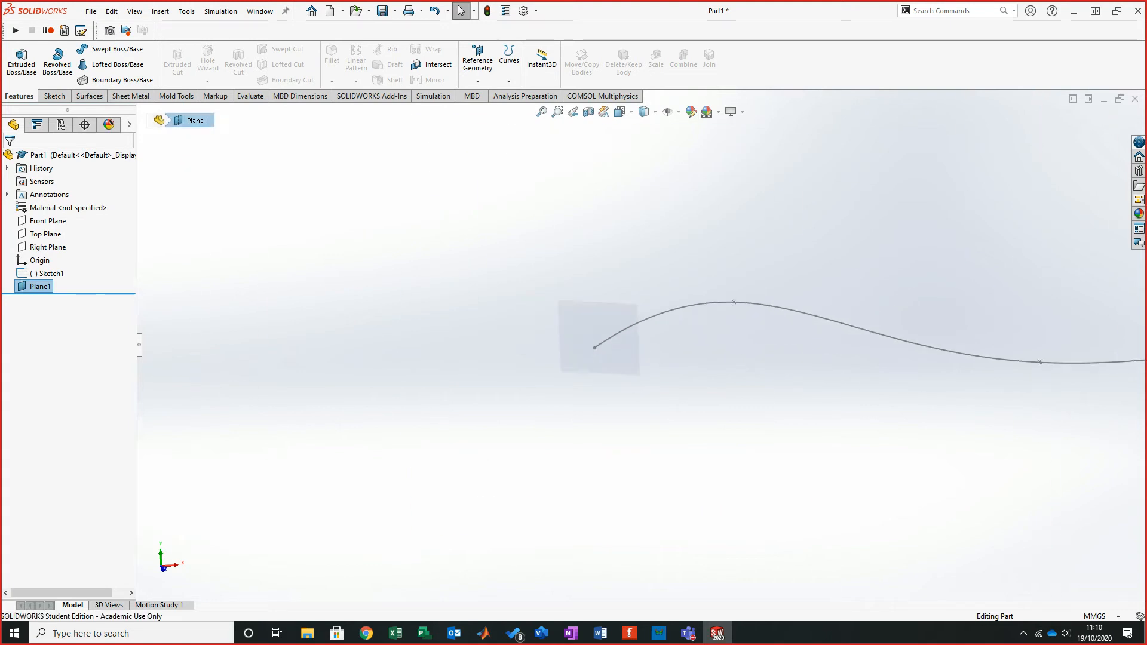
{"action": "left_click", "coordinate": [54, 97]}
{"action": "left_click", "coordinate": [16, 58]}
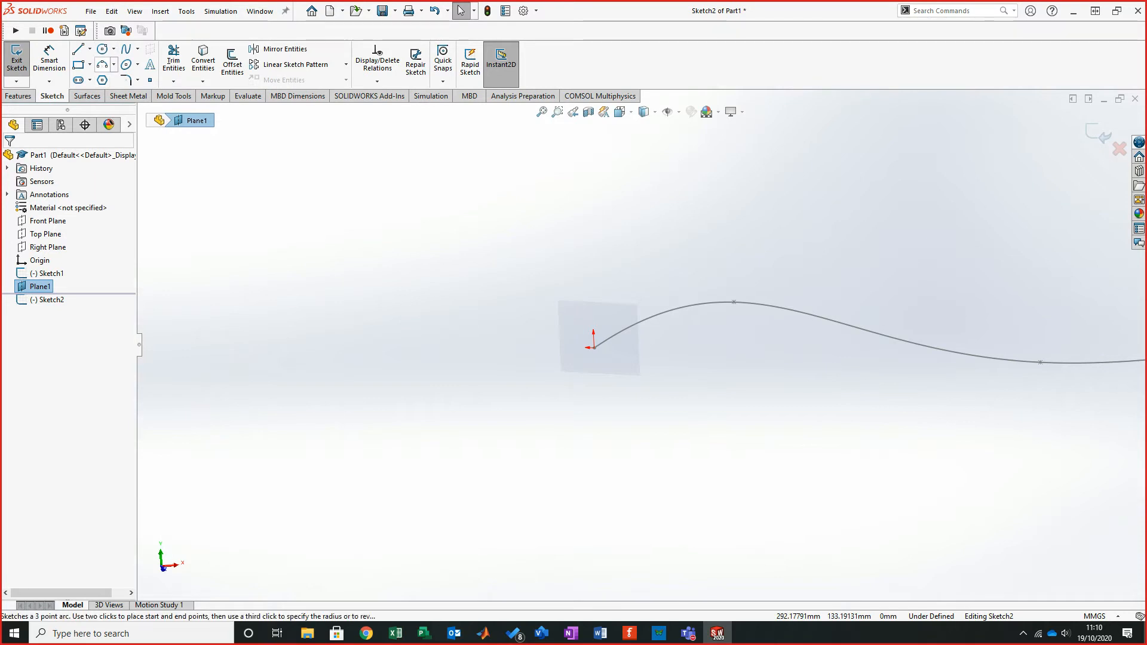
{"action": "left_click", "coordinate": [102, 64]}
{"action": "left_click", "coordinate": [593, 348]}
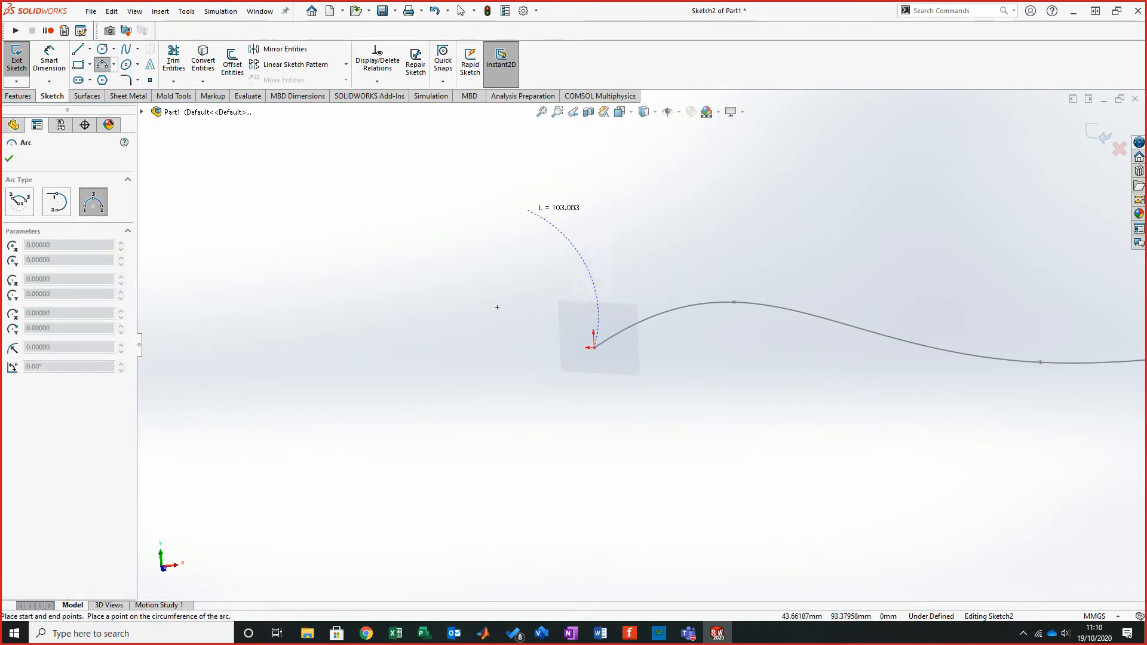
{"action": "left_click", "coordinate": [584, 122]}
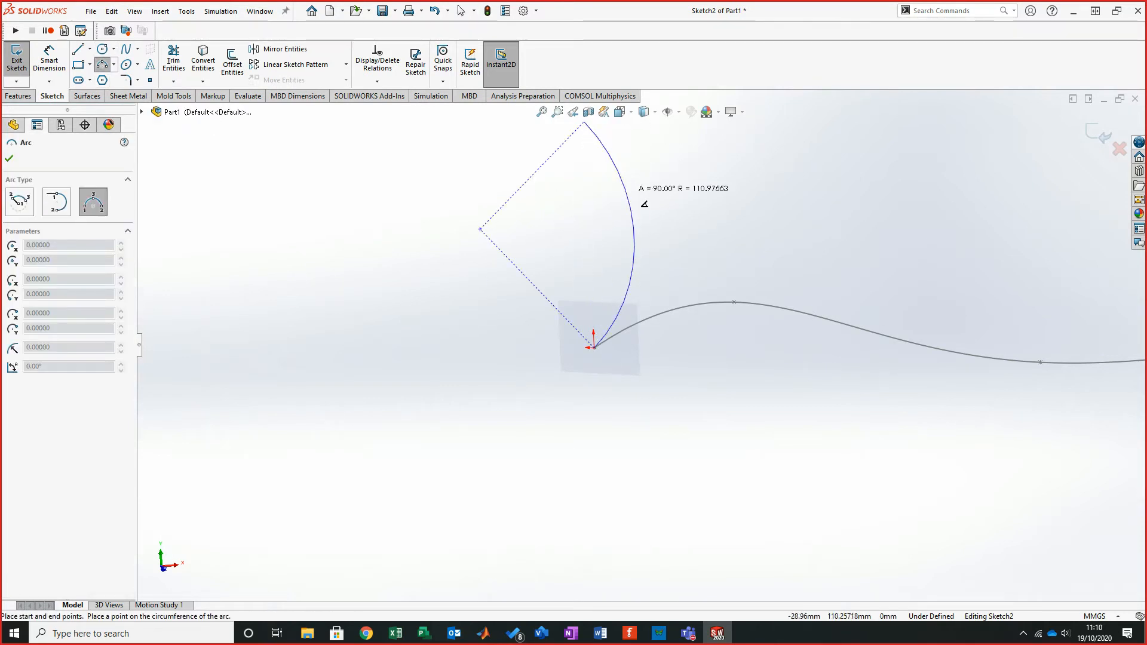
{"action": "left_click", "coordinate": [312, 221]}
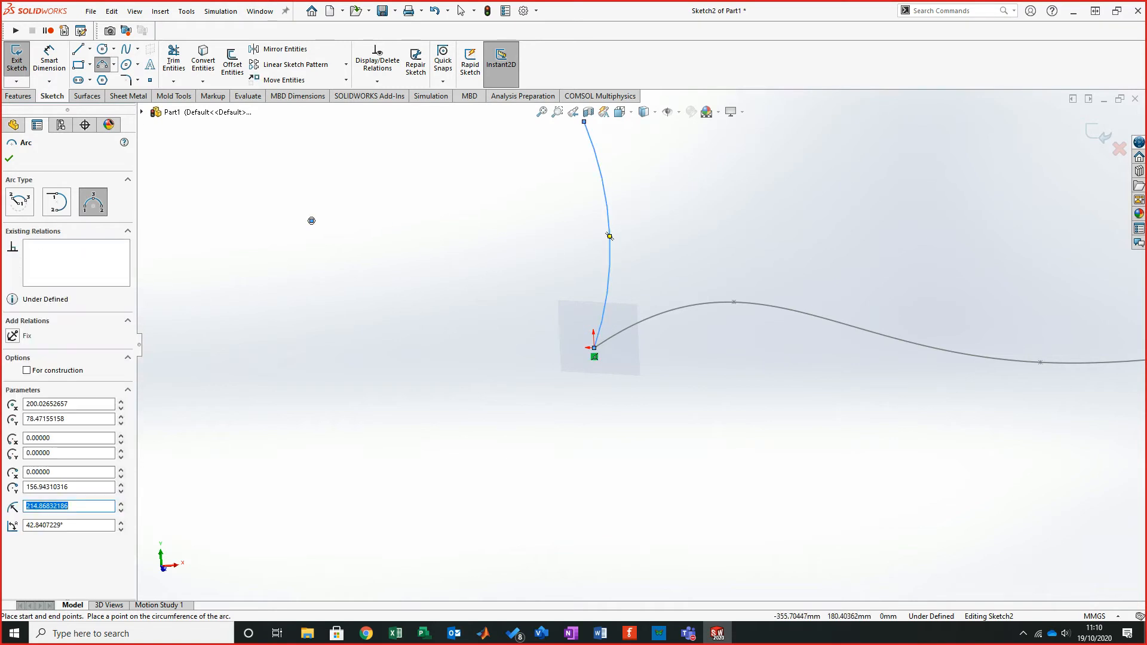
{"action": "left_click", "coordinate": [1099, 133]}
- Hide Plane1
{"action": "mouse_move", "coordinate": [740, 317]}
{"action": "middle_mouse_down"}
{"action": "mouse_move", "coordinate": [750, 323]}
{"action": "mouse_move", "coordinate": [742, 383]}
{"action": "mouse_move", "coordinate": [740, 359]}
{"action": "middle_mouse_up"}
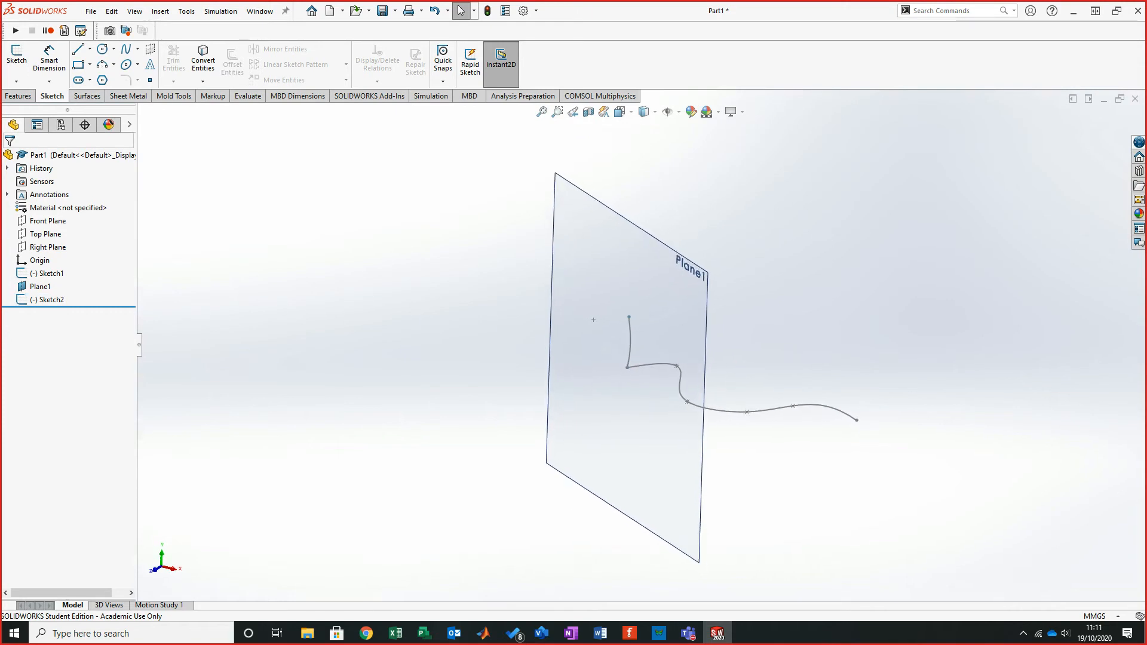
{"action": "mouse_move", "coordinate": [700, 359]}
{"action": "middle_mouse_down"}
{"action": "mouse_move", "coordinate": [681, 330]}
{"action": "mouse_move", "coordinate": [706, 299]}
{"action": "mouse_move", "coordinate": [678, 275]}
{"action": "middle_mouse_up"}
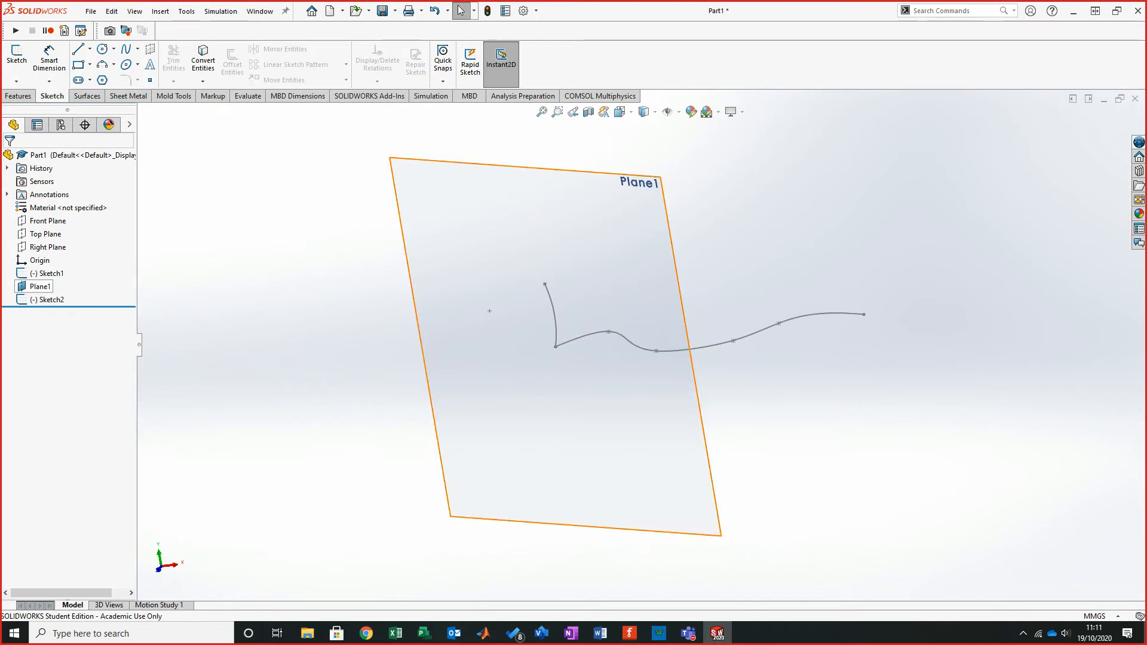
{"action": "right_click", "coordinate": [39, 286]}
{"action": "left_click", "coordinate": [65, 270]}
{"action": "mouse_move", "coordinate": [703, 304]}
{"action": "middle_mouse_down"}
{"action": "mouse_move", "coordinate": [684, 374]}
{"action": "mouse_move", "coordinate": [603, 382]}
{"action": "mouse_move", "coordinate": [601, 308]}
{"action": "mouse_move", "coordinate": [630, 299]}
{"action": "middle_mouse_up"}
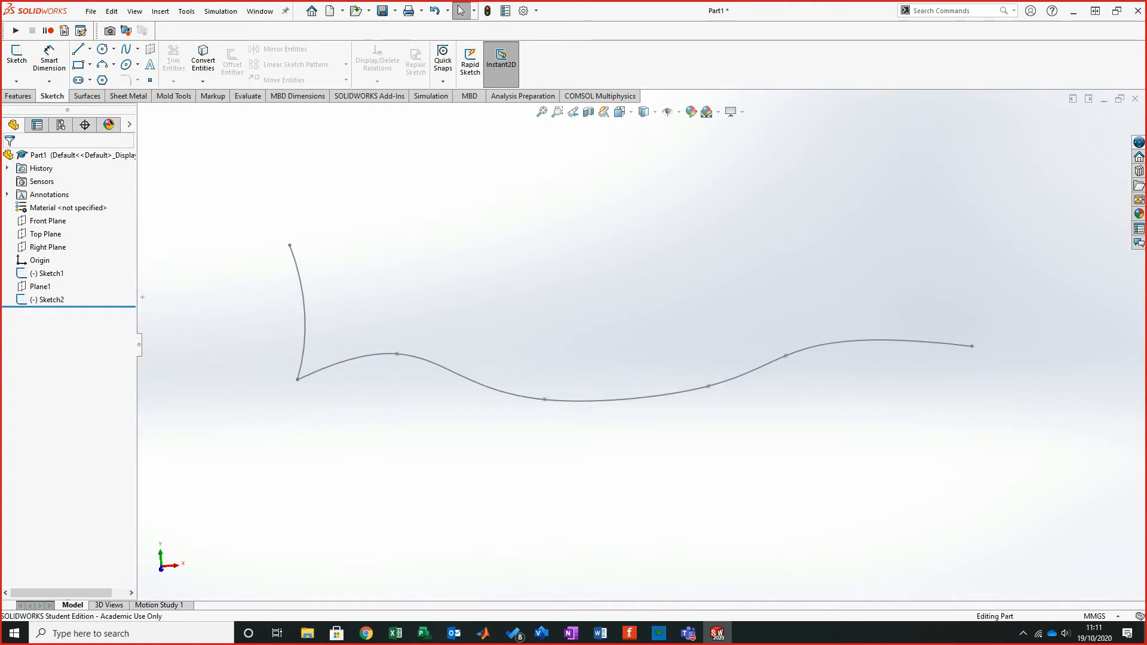
- Start a Boundary Surface with the arc sketch as the Direction 1 curve and the spline sketch as Direction 2
{"action": "left_click", "coordinate": [87, 97]}
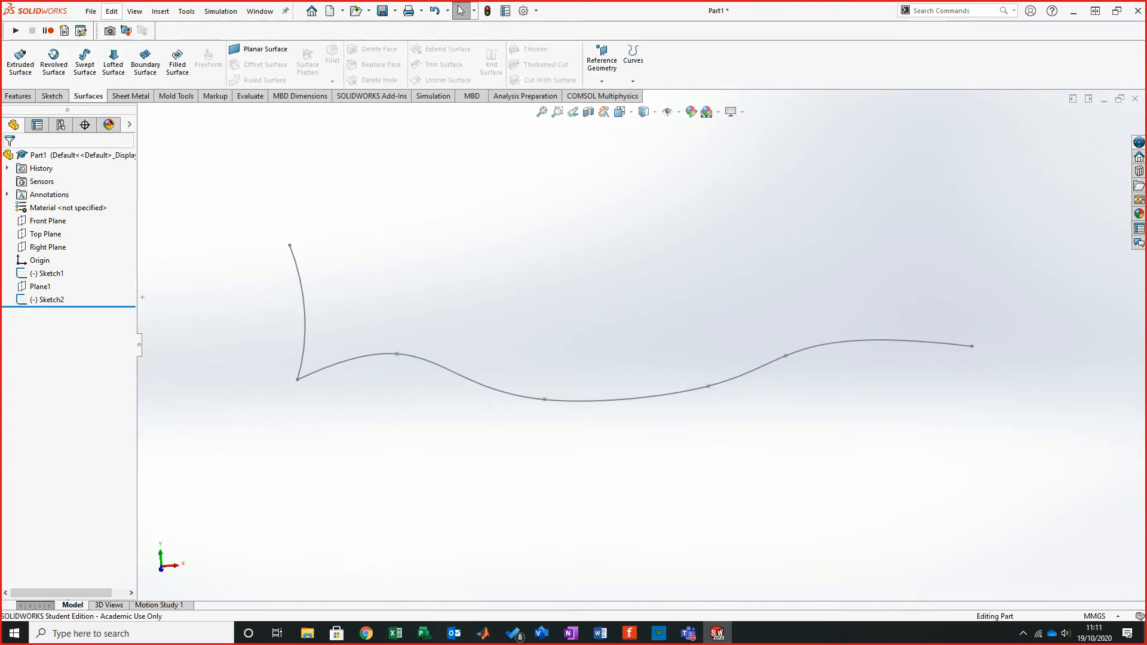
{"action": "left_click", "coordinate": [145, 60]}
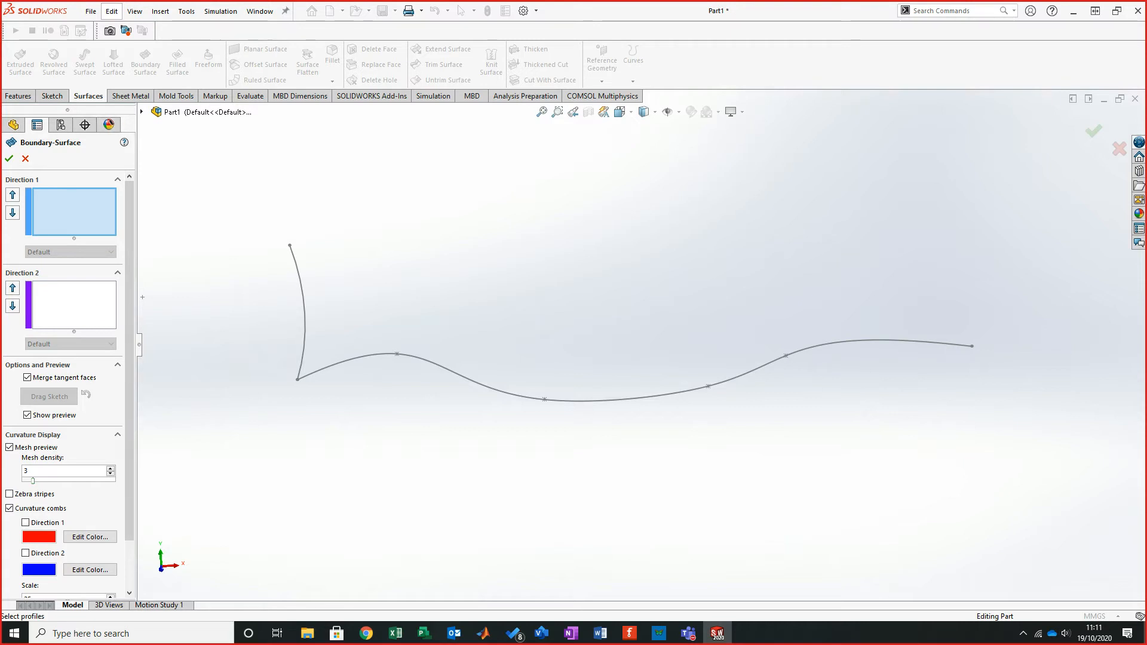
{"action": "left_click", "coordinate": [305, 320]}
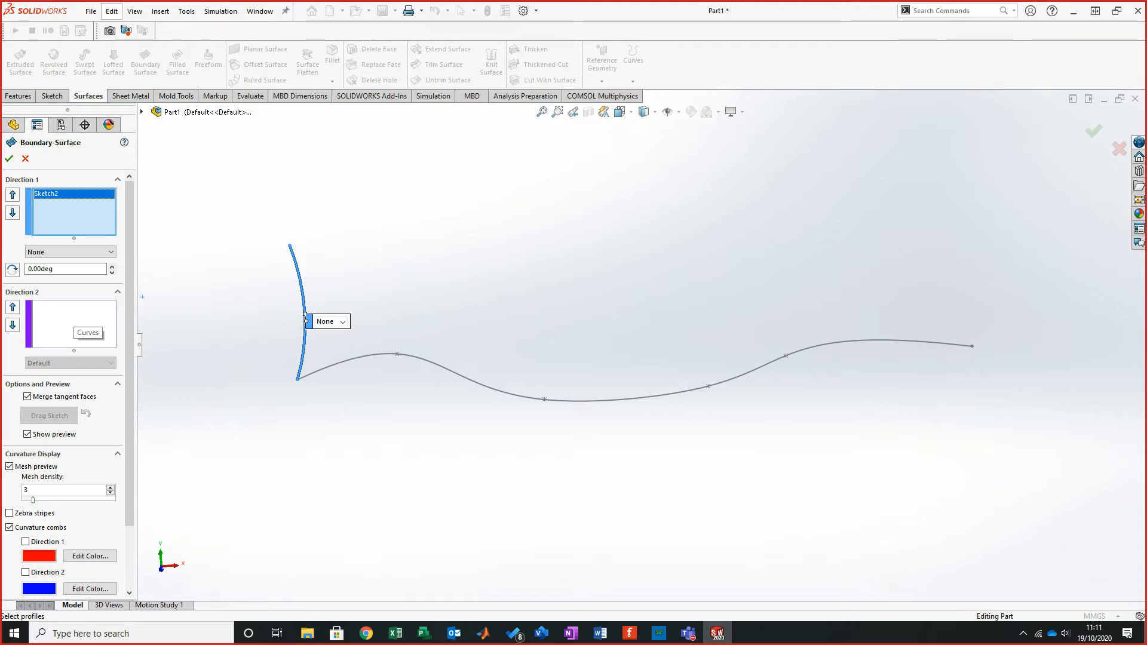
{"action": "left_click", "coordinate": [76, 325]}
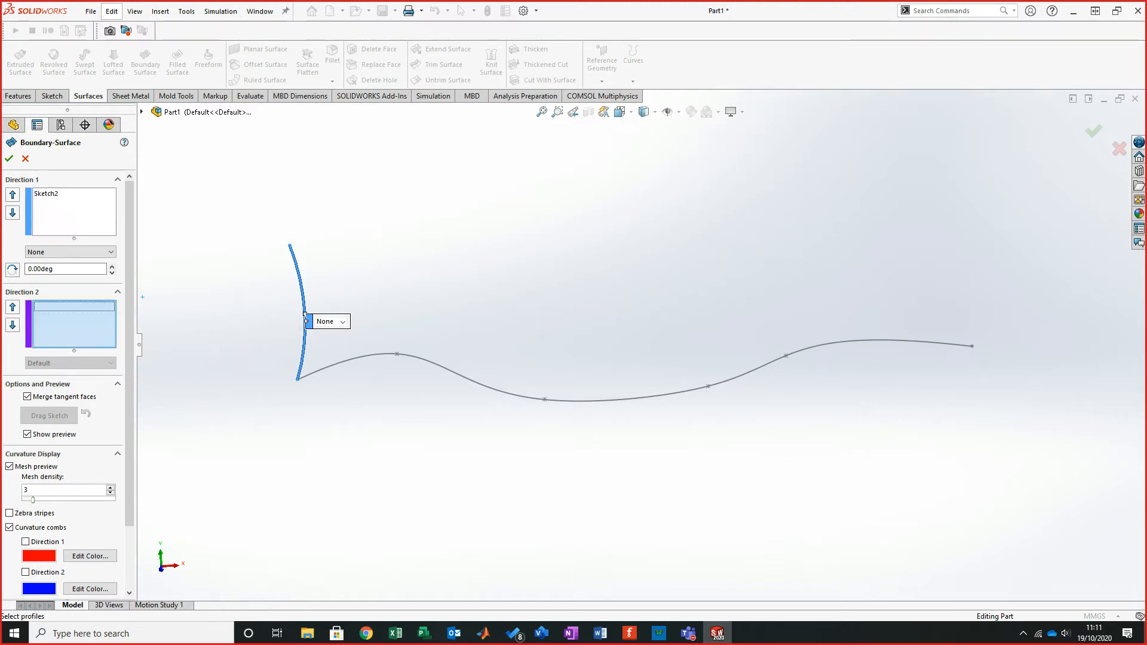
{"action": "left_click", "coordinate": [601, 400]}
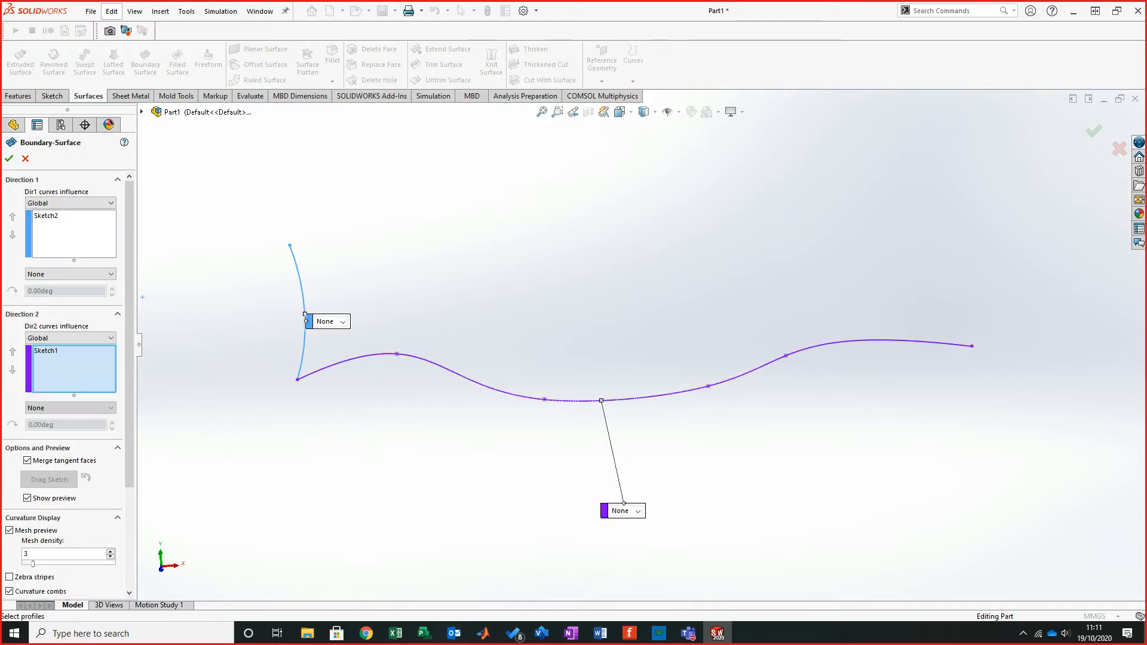
- Drag the boundary connectors on the arc and the spline to adjust which portion the surface preview spans
{"action": "middle_click_drag", "start_coordinate": [601, 400], "coordinate": [675, 401]}
{"action": "middle_click_drag", "start_coordinate": [635, 321], "coordinate": [640, 356]}
{"action": "scroll", "coordinate": [645, 330], "scroll_direction": "down", "scroll_amount": 2}
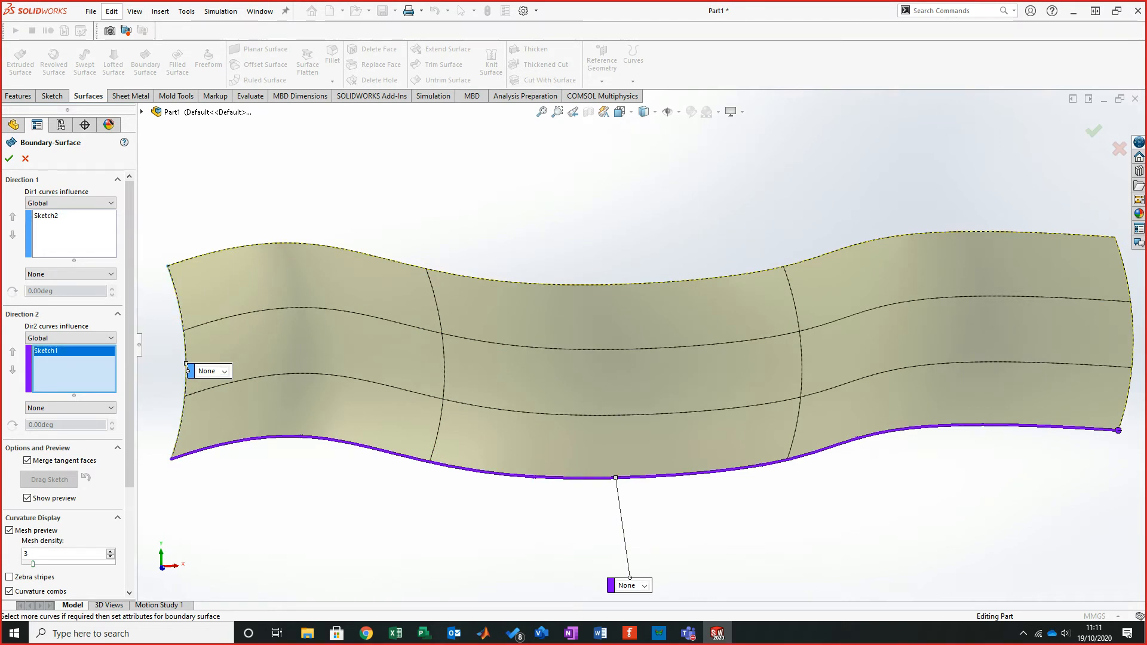
{"action": "left_click", "coordinate": [186, 363]}
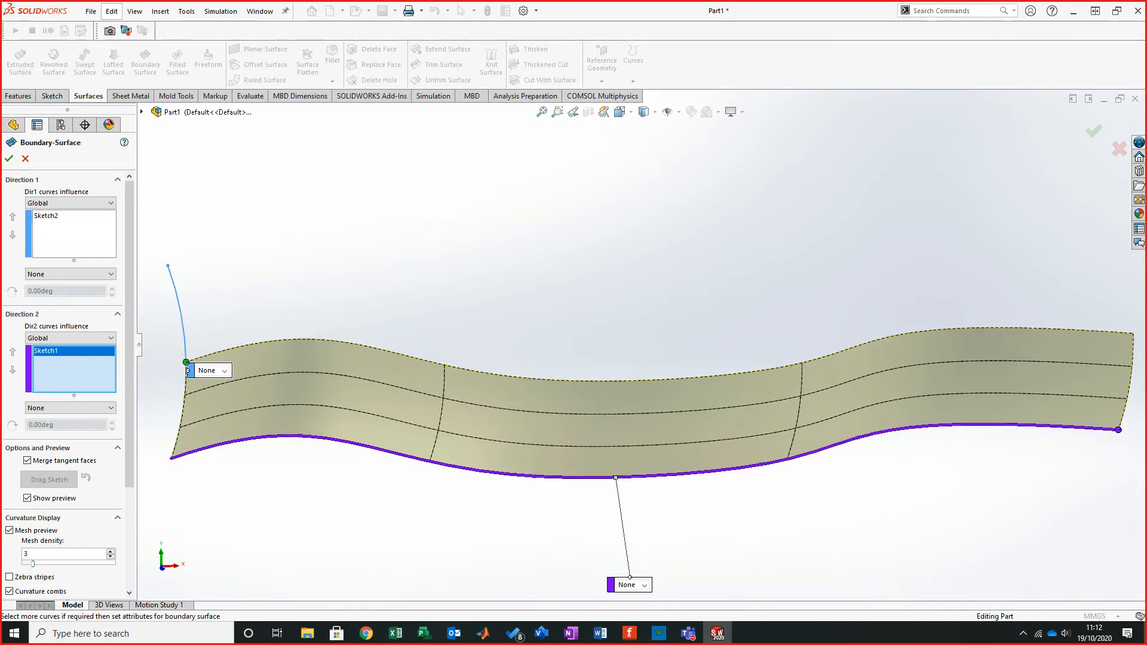
{"action": "mouse_move", "coordinate": [644, 349]}
{"action": "middle_mouse_down"}
{"action": "mouse_move", "coordinate": [654, 358]}
{"action": "mouse_move", "coordinate": [644, 350]}
{"action": "middle_mouse_up"}
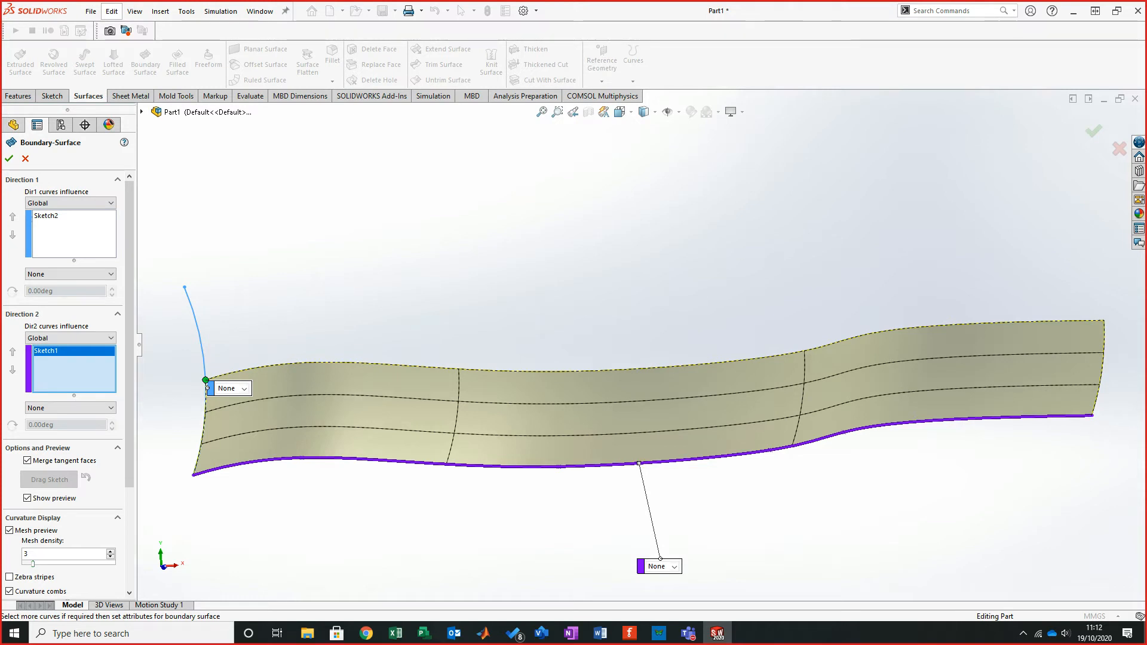
{"action": "left_click_drag", "start_coordinate": [1092, 415], "coordinate": [465, 464]}
{"action": "mouse_move", "coordinate": [628, 357]}
{"action": "middle_mouse_down"}
{"action": "mouse_move", "coordinate": [753, 378]}
{"action": "mouse_move", "coordinate": [986, 362]}
{"action": "mouse_move", "coordinate": [958, 361]}
{"action": "middle_mouse_up"}
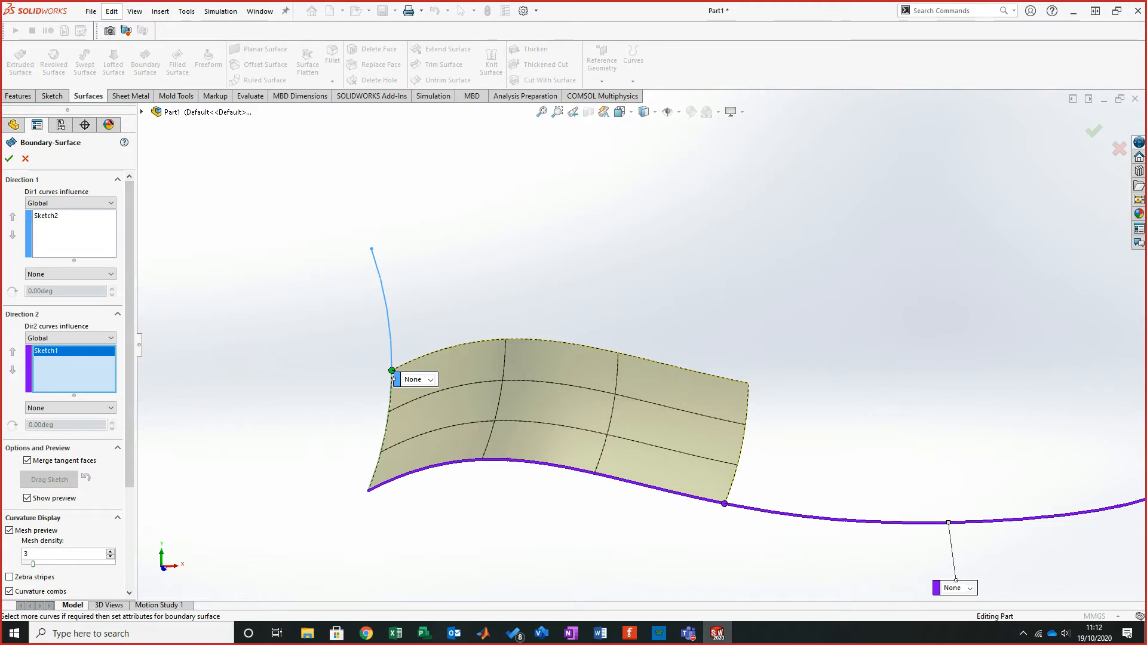
- Set the mesh preview density to 20 and inspect the surface preview closely around the arc edge
{"action": "left_click_drag", "start_coordinate": [33, 564], "coordinate": [114, 564]}
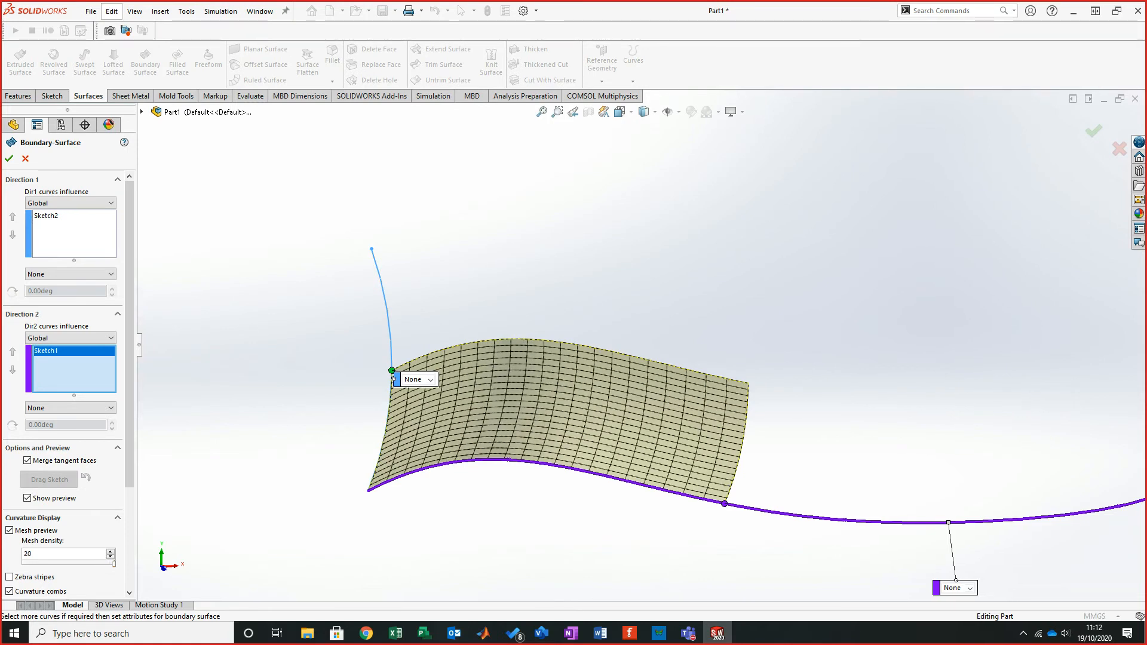
{"action": "middle_click_drag", "start_coordinate": [942, 372], "coordinate": [956, 362]}
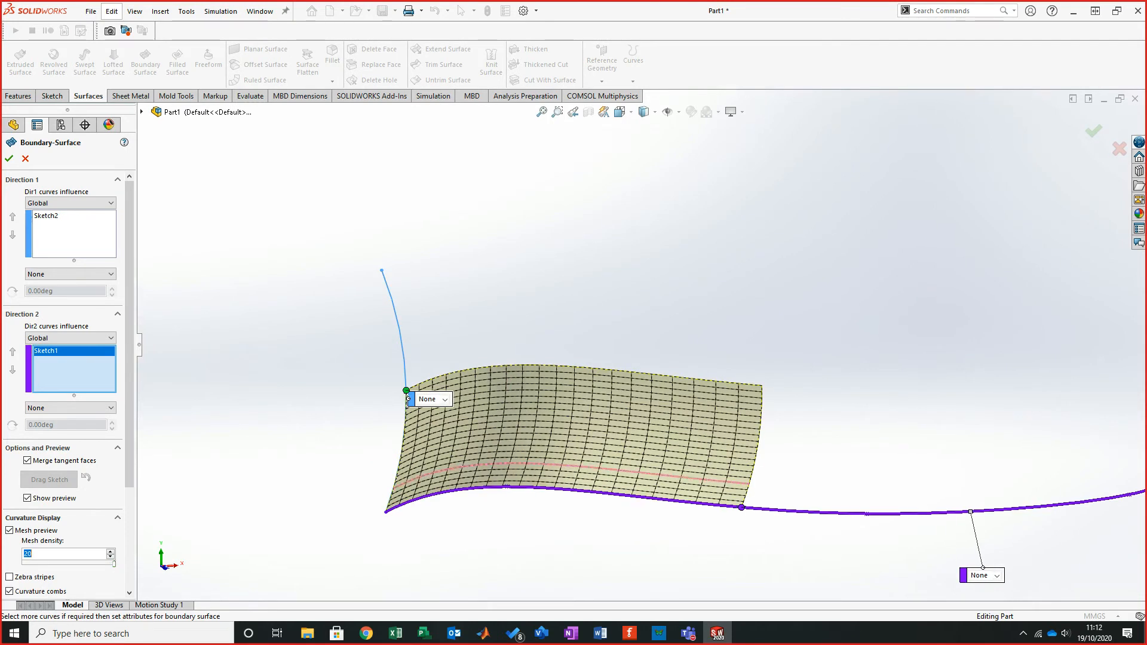
{"action": "scroll", "coordinate": [409, 398], "scroll_direction": "down", "scroll_amount": 4}
{"action": "scroll", "coordinate": [530, 369], "scroll_direction": "down", "scroll_amount": 3}
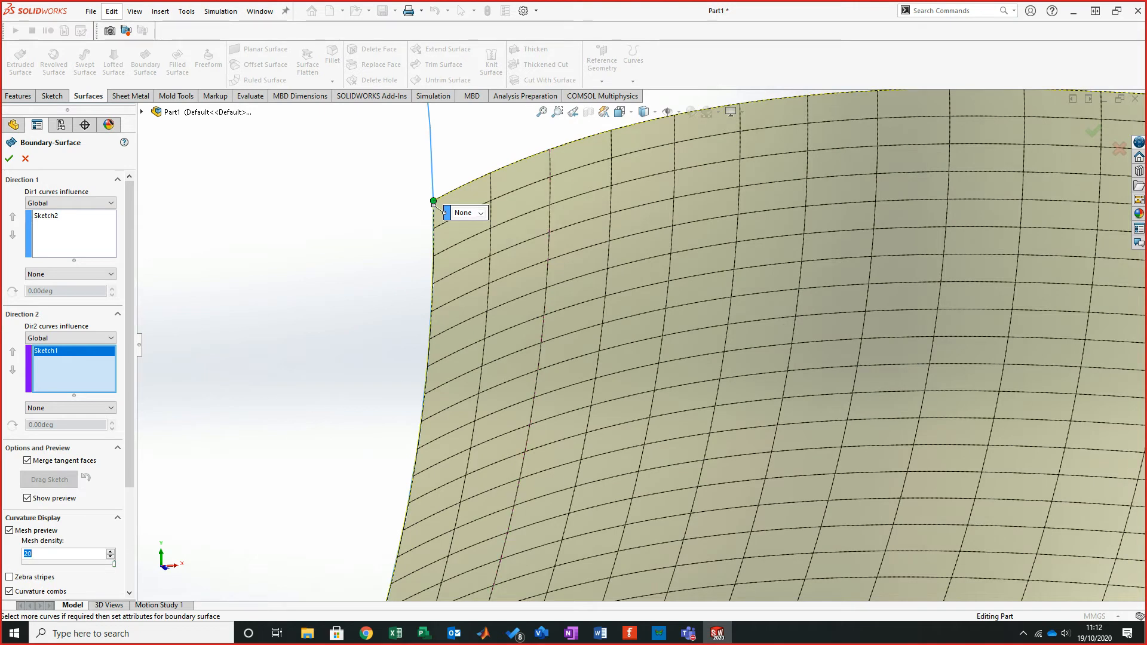
{"action": "scroll", "coordinate": [651, 352], "scroll_direction": "up", "scroll_amount": 3}
{"action": "scroll", "coordinate": [619, 523], "scroll_direction": "down", "scroll_amount": 3}
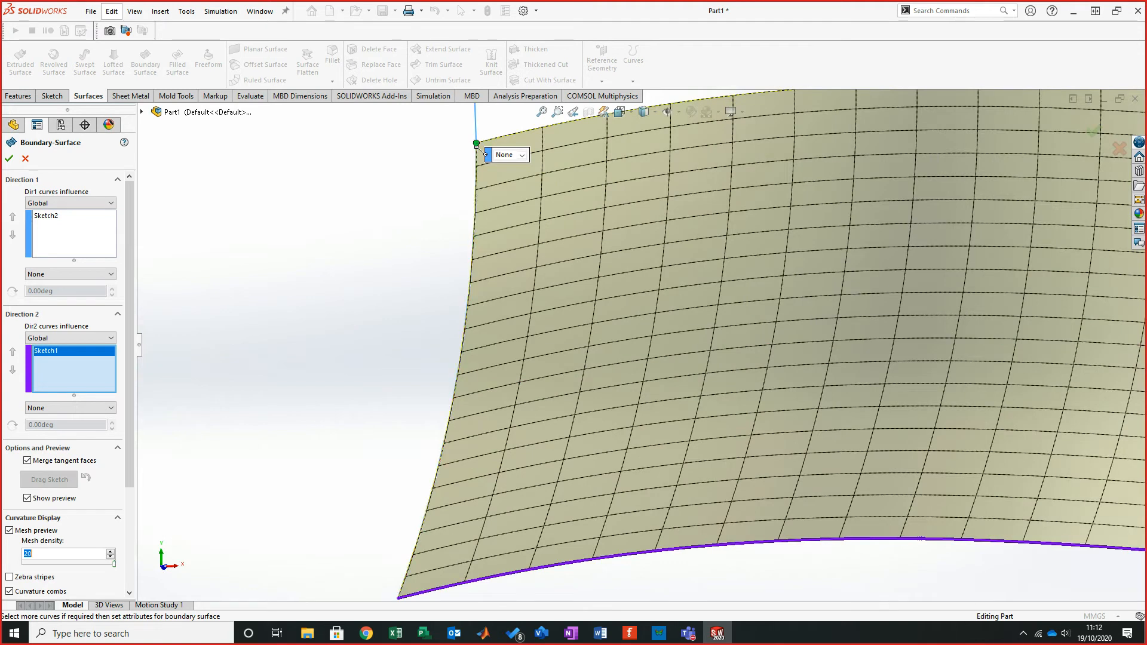
{"action": "scroll", "coordinate": [466, 358], "scroll_direction": "down", "scroll_amount": 2}
{"action": "scroll", "coordinate": [466, 359], "scroll_direction": "down", "scroll_amount": 2}
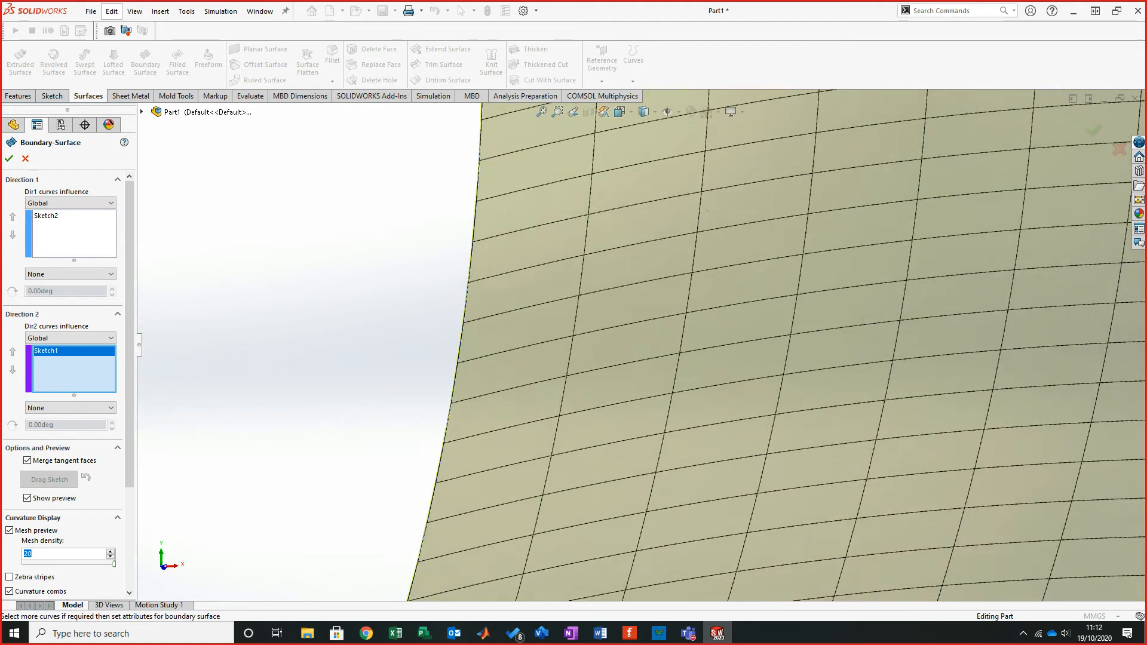
{"action": "scroll", "coordinate": [629, 306], "scroll_direction": "up", "scroll_amount": 6}
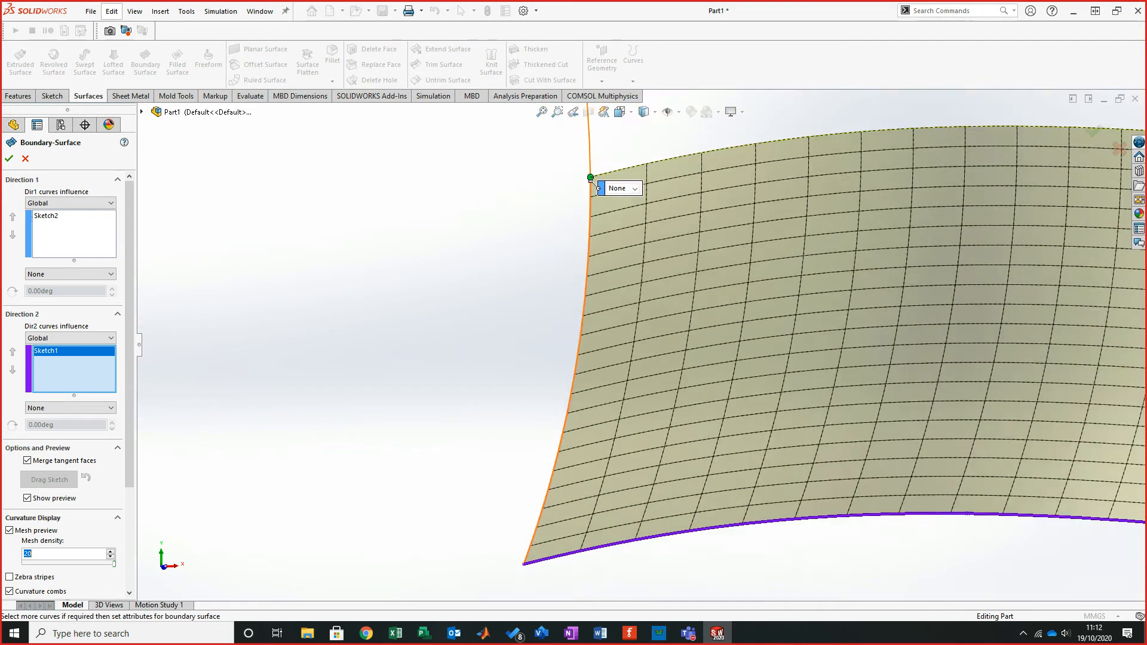
{"action": "scroll", "coordinate": [1106, 360], "scroll_direction": "down", "scroll_amount": 1}
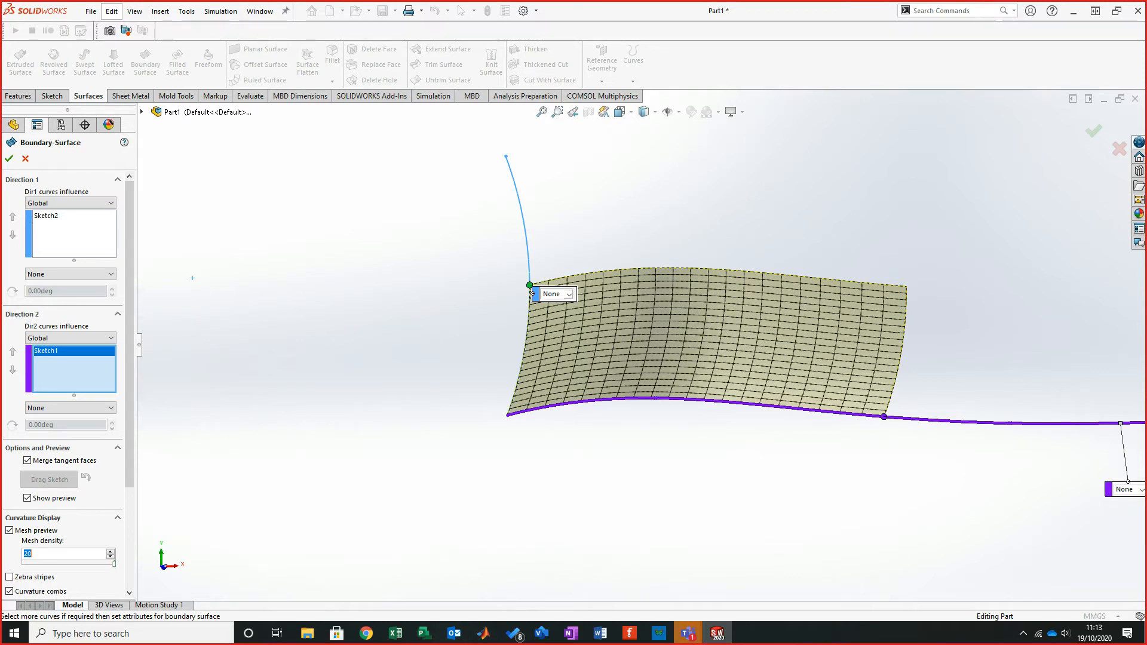
{"action": "scroll", "coordinate": [532, 293], "scroll_direction": "down", "scroll_amount": 5}
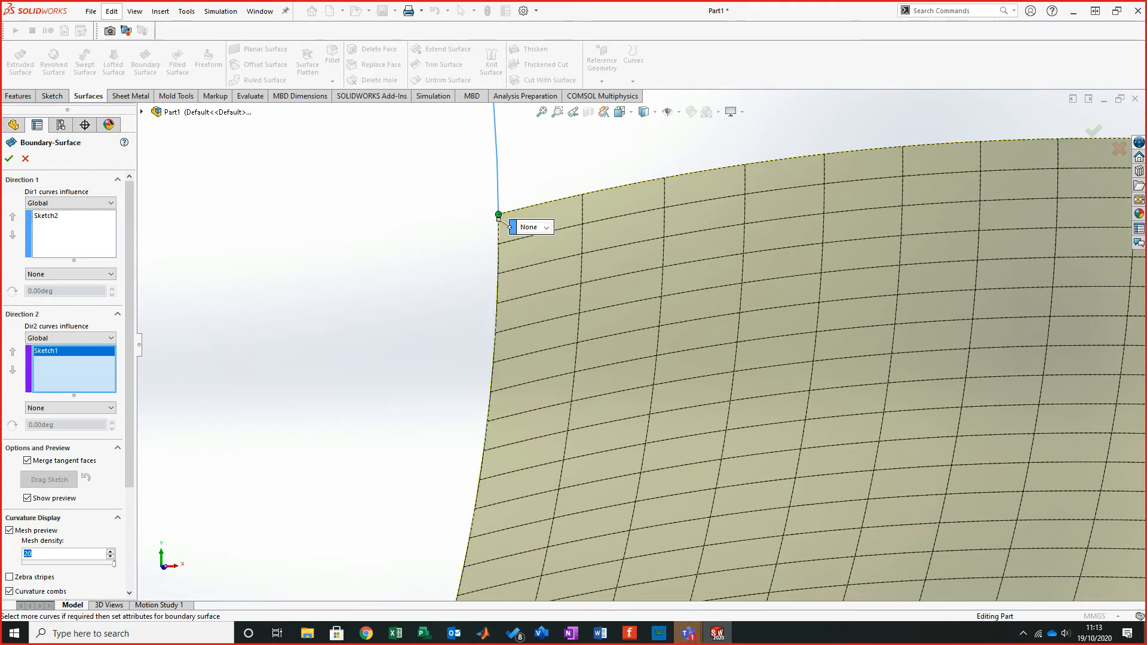
{"action": "scroll", "coordinate": [642, 346], "scroll_direction": "up", "scroll_amount": 6}
{"action": "mouse_move", "coordinate": [642, 346]}
{"action": "middle_mouse_down"}
{"action": "mouse_move", "coordinate": [654, 363]}
{"action": "mouse_move", "coordinate": [645, 360]}
{"action": "middle_mouse_up"}
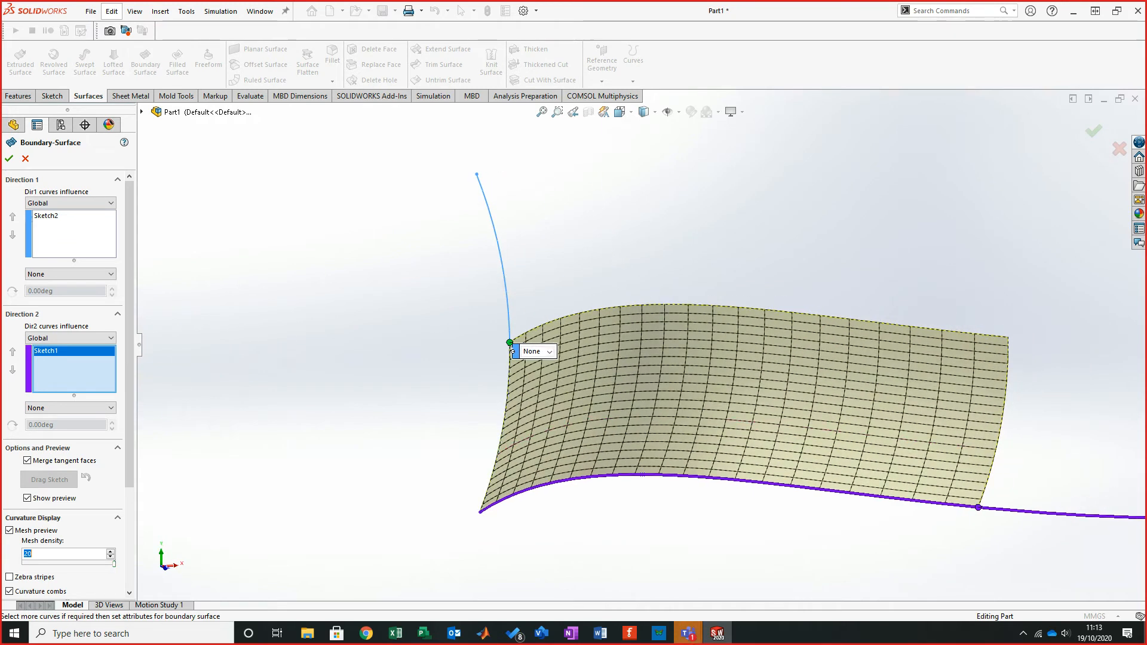
{"action": "middle_click_drag", "start_coordinate": [512, 349], "coordinate": [494, 330]}
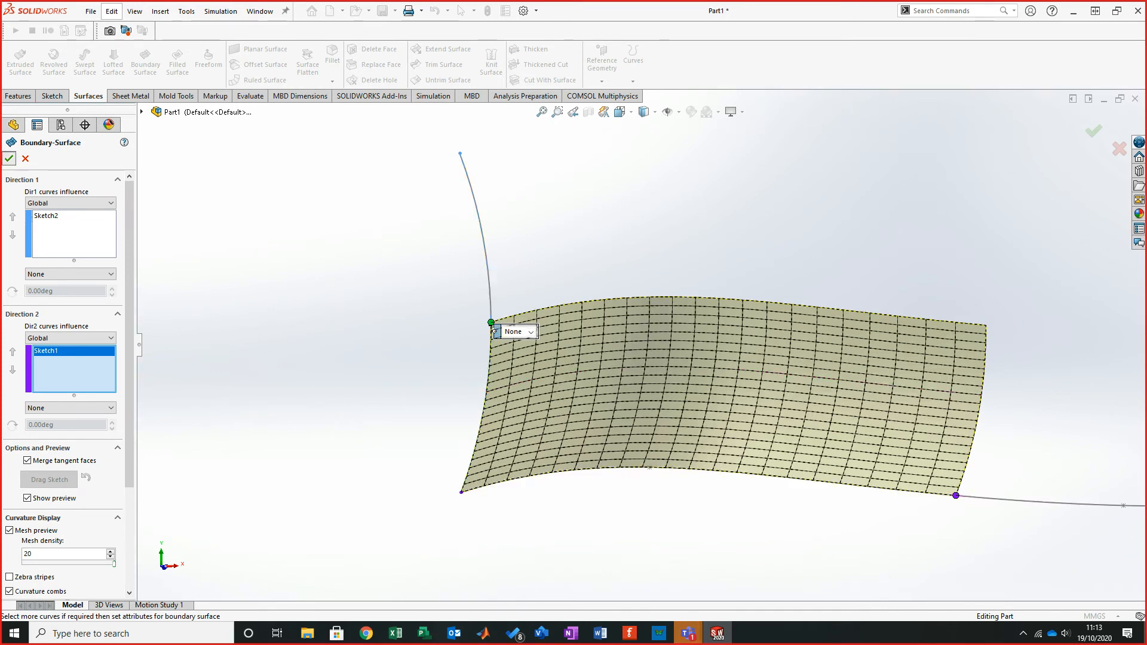
- Accept the boundary surface
{"action": "left_click", "coordinate": [9, 159]}
{"action": "middle_click_drag", "start_coordinate": [507, 346], "coordinate": [492, 364]}
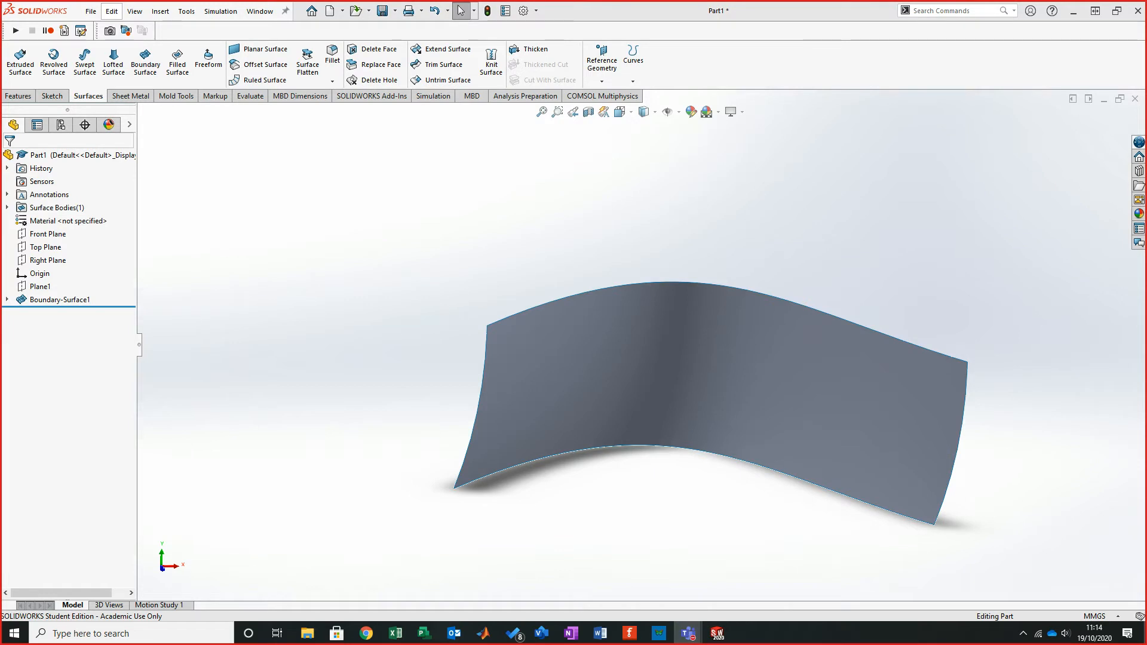
{"action": "middle_click_drag", "start_coordinate": [678, 394], "coordinate": [711, 399]}
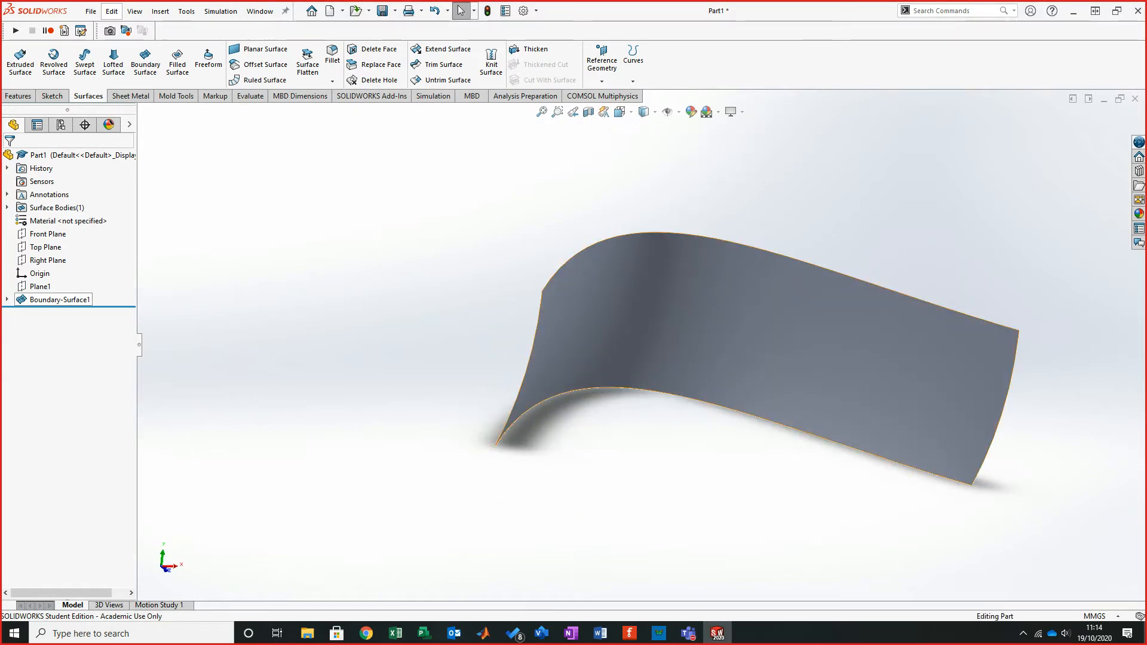
- Delete the Boundary-Surface1 feature
{"action": "right_click", "coordinate": [70, 300]}
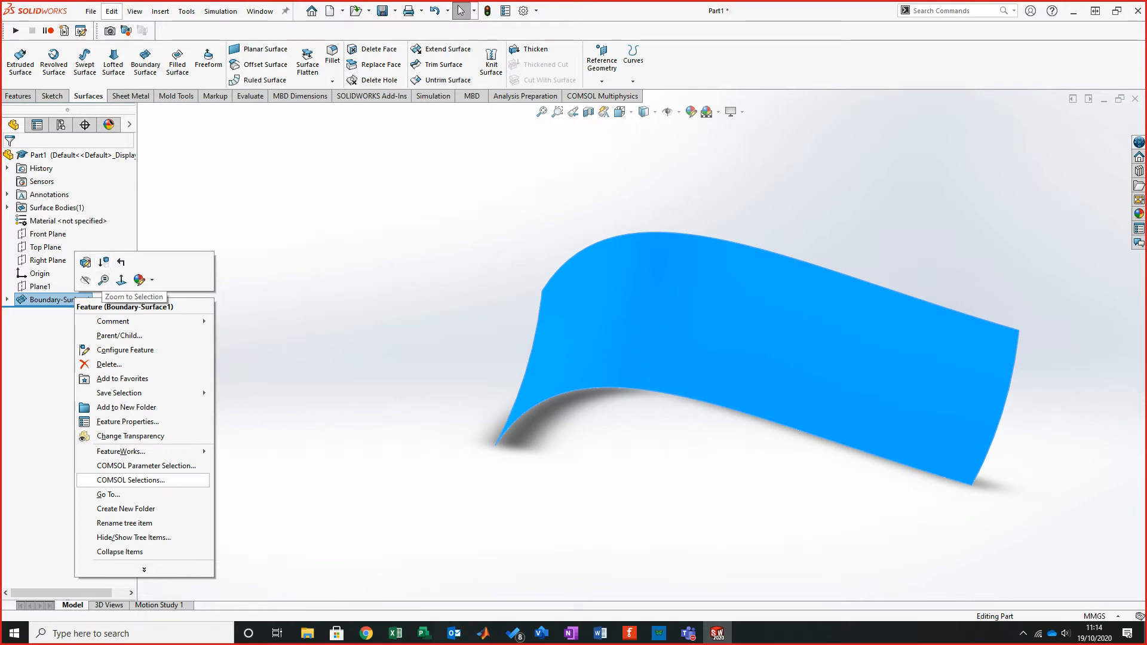
{"action": "left_click", "coordinate": [110, 364]}
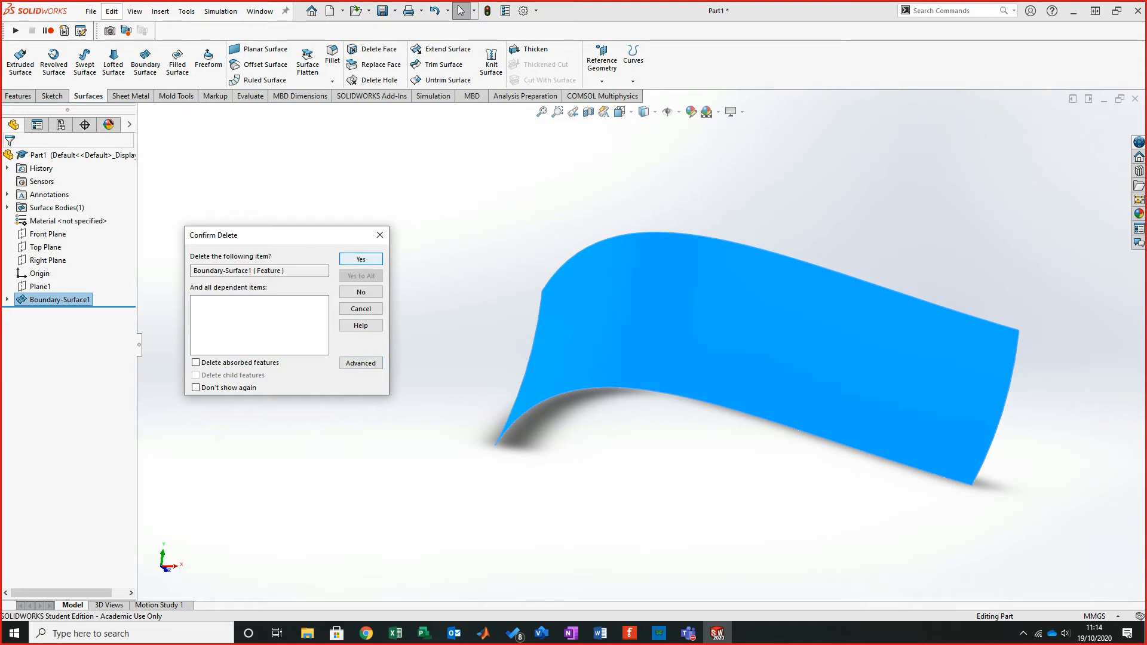
{"action": "key", "text": "Return"}
- Create a reference plane perpendicular to the spline through its end point
{"action": "mouse_move", "coordinate": [638, 389]}
{"action": "middle_mouse_down"}
{"action": "mouse_move", "coordinate": [657, 386]}
{"action": "mouse_move", "coordinate": [446, 374]}
{"action": "mouse_move", "coordinate": [685, 325]}
{"action": "middle_mouse_up"}
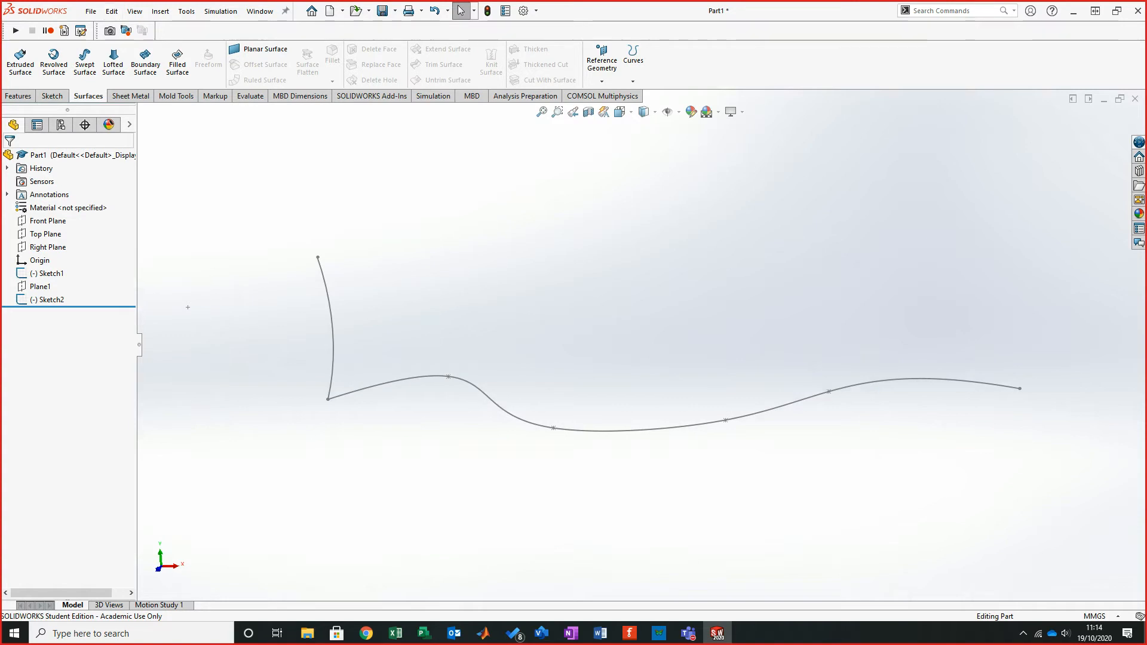
{"action": "middle_click_drag", "start_coordinate": [664, 332], "coordinate": [669, 335]}
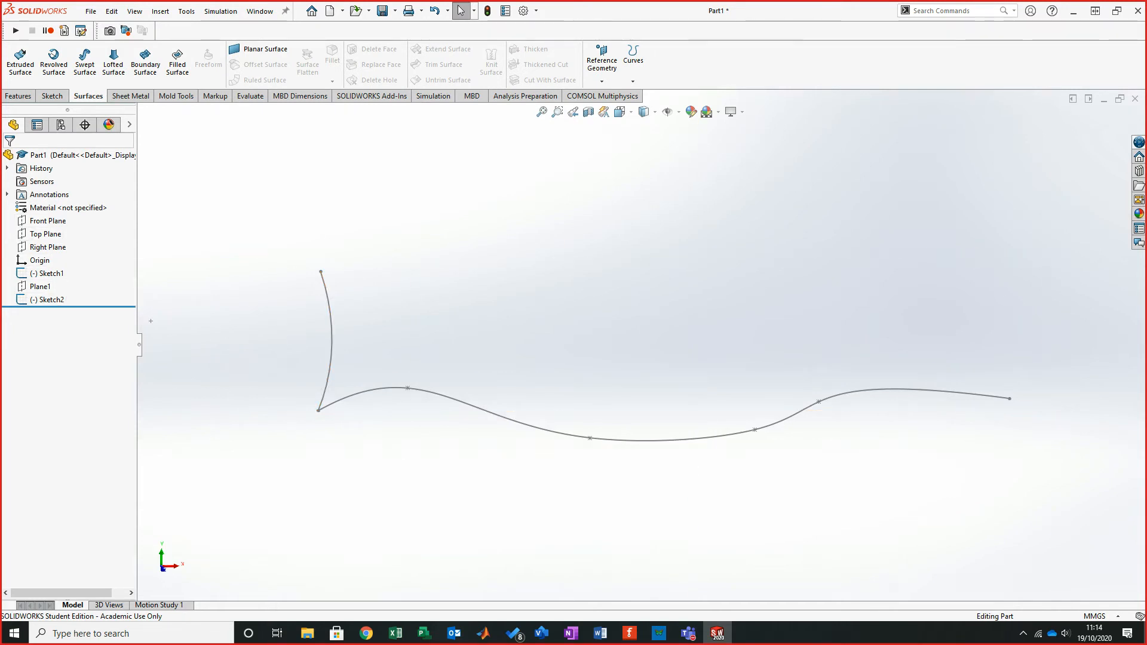
{"action": "left_click", "coordinate": [602, 81]}
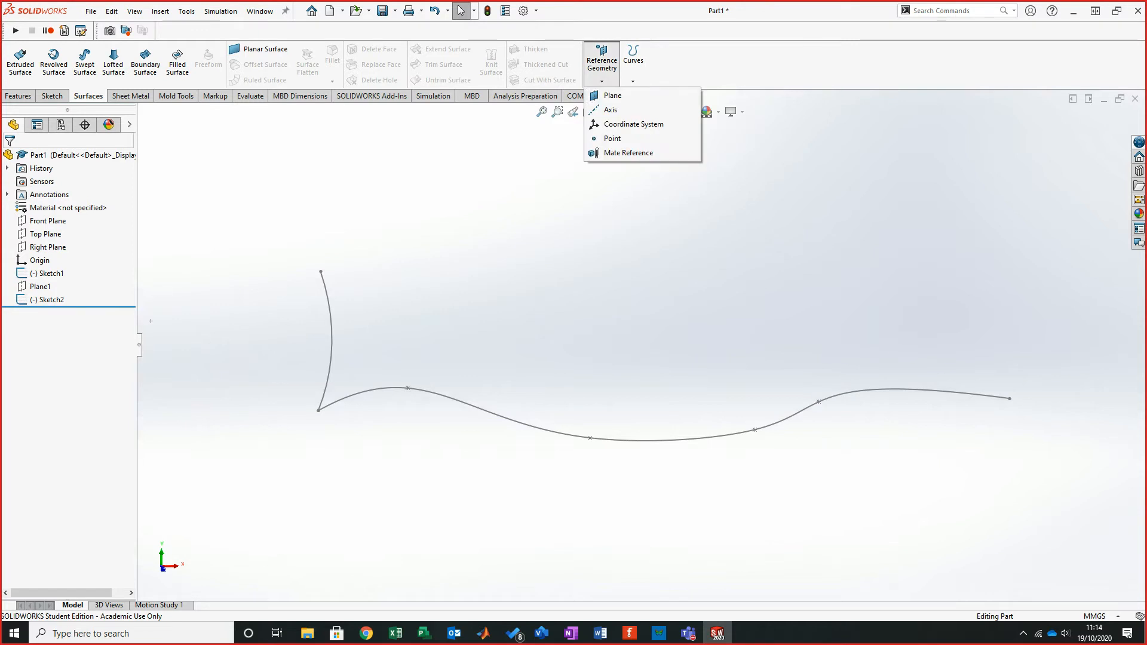
{"action": "left_click", "coordinate": [612, 95]}
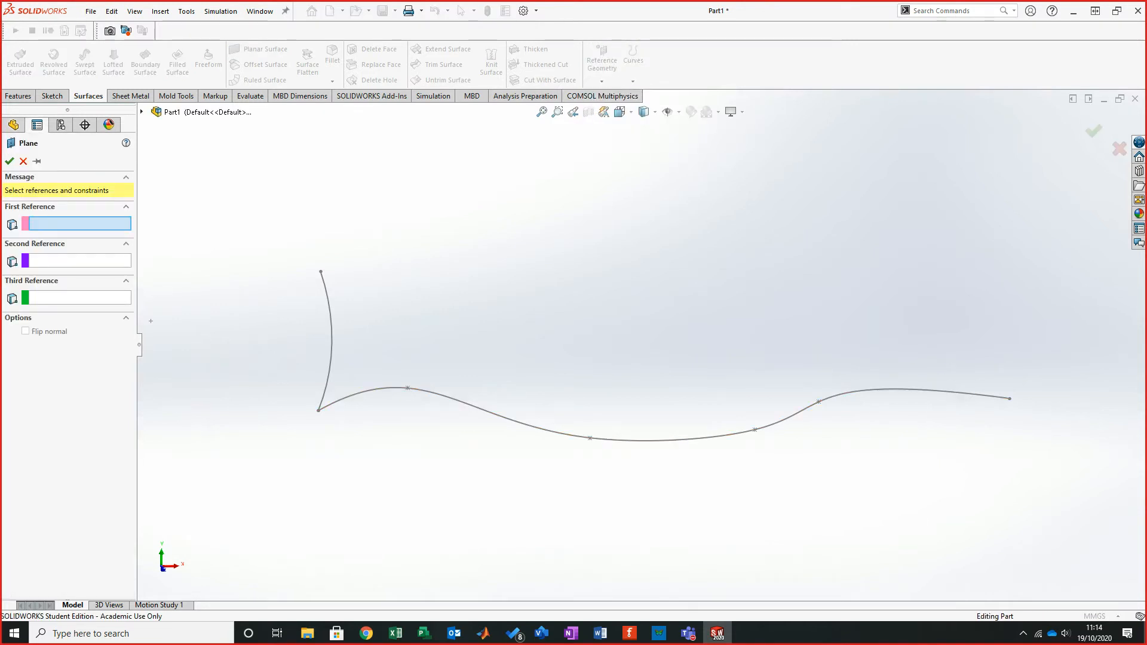
{"action": "left_click", "coordinate": [512, 420]}
{"action": "left_click", "coordinate": [1008, 398]}
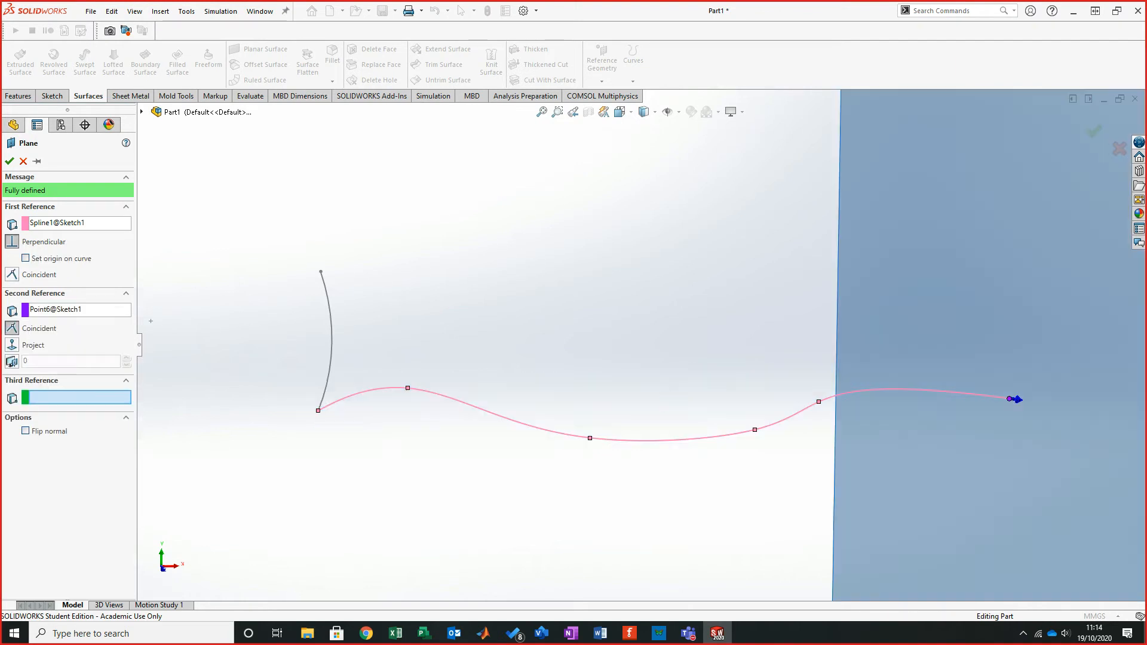
{"action": "key", "text": "Return"}
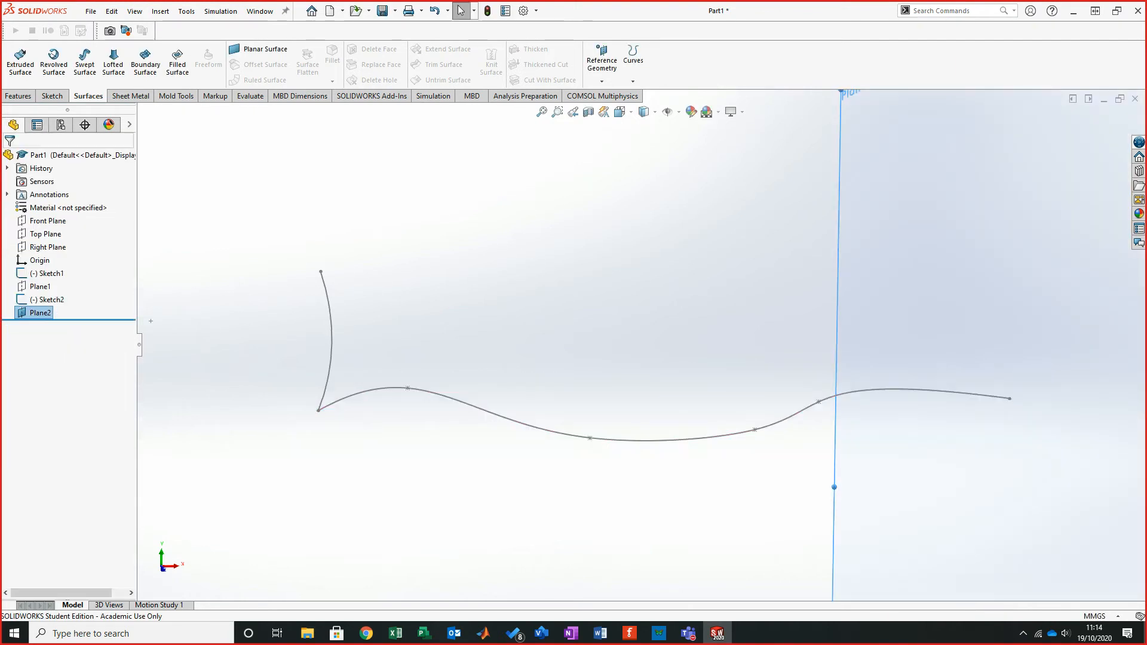
- Open a sketch on Plane2 and draw a wavy spline rising from the path's end point, then end the spline
{"action": "left_click", "coordinate": [52, 96]}
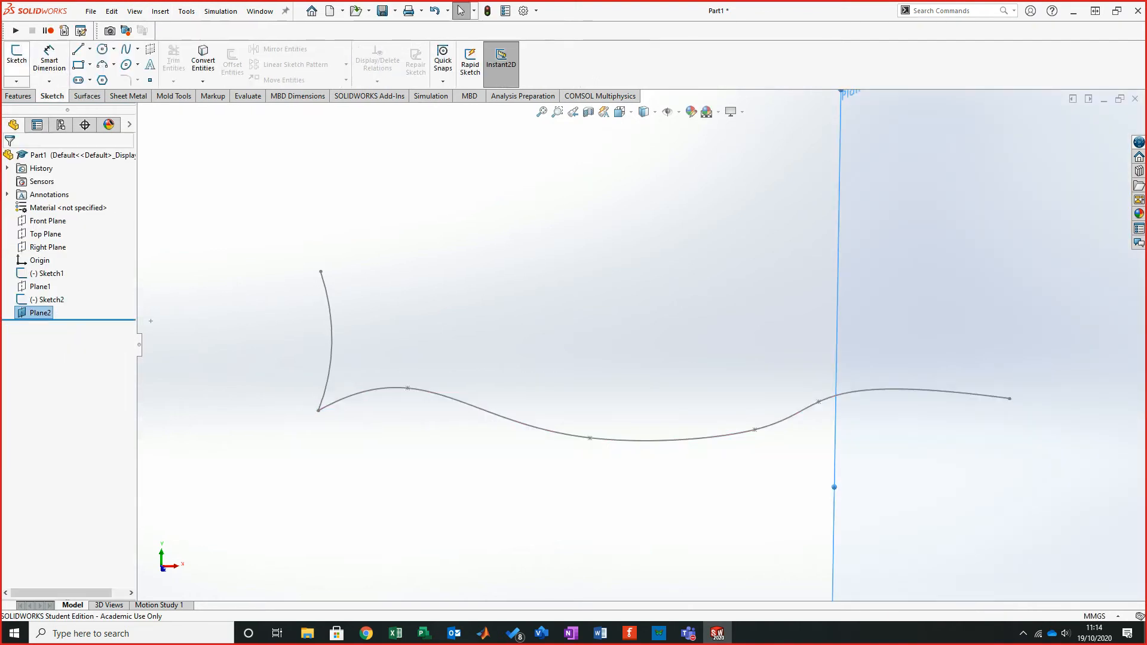
{"action": "left_click", "coordinate": [17, 60]}
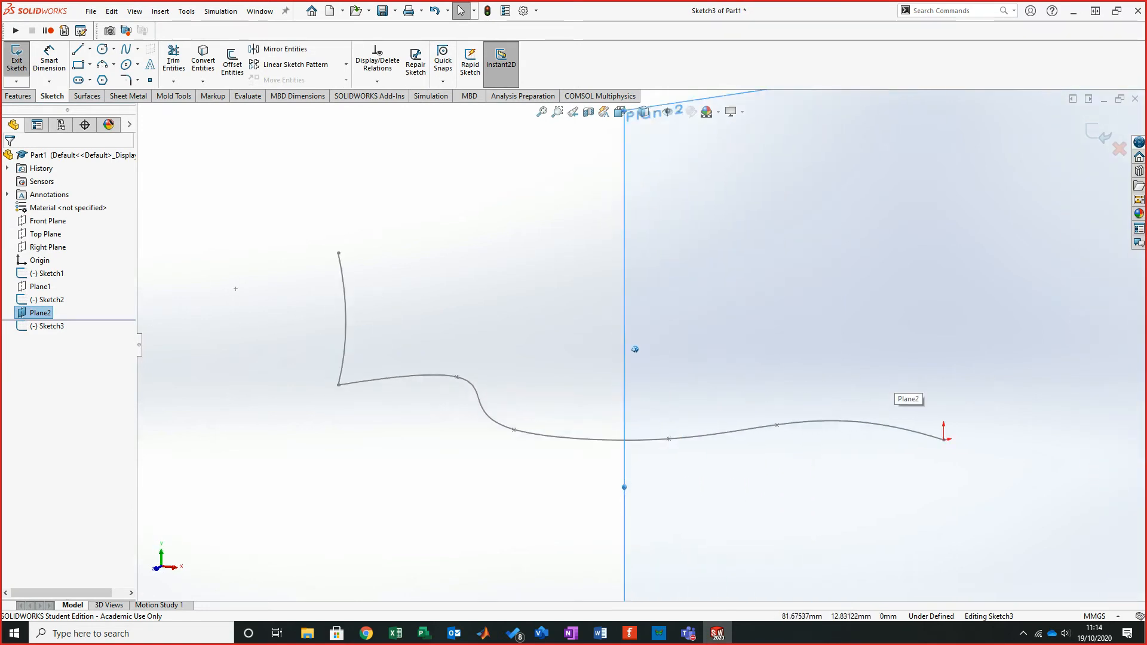
{"action": "left_click", "coordinate": [126, 49]}
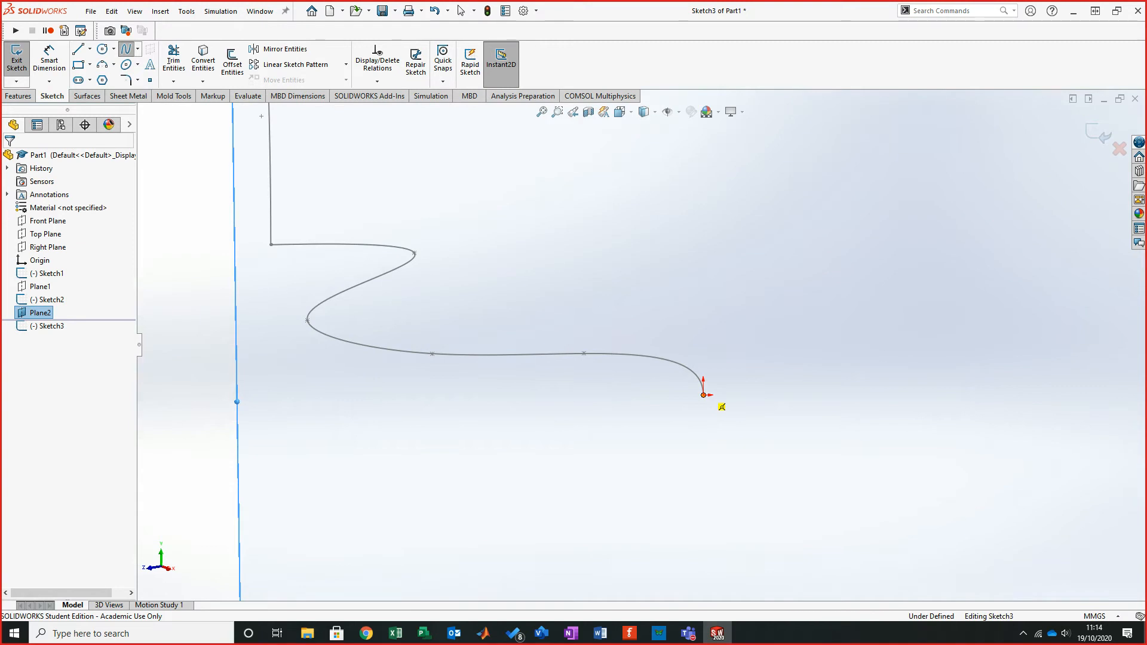
{"action": "left_click", "coordinate": [703, 394]}
{"action": "left_click", "coordinate": [603, 298]}
{"action": "left_click", "coordinate": [693, 182]}
{"action": "scroll", "coordinate": [695, 188], "scroll_direction": "up", "scroll_amount": 3}
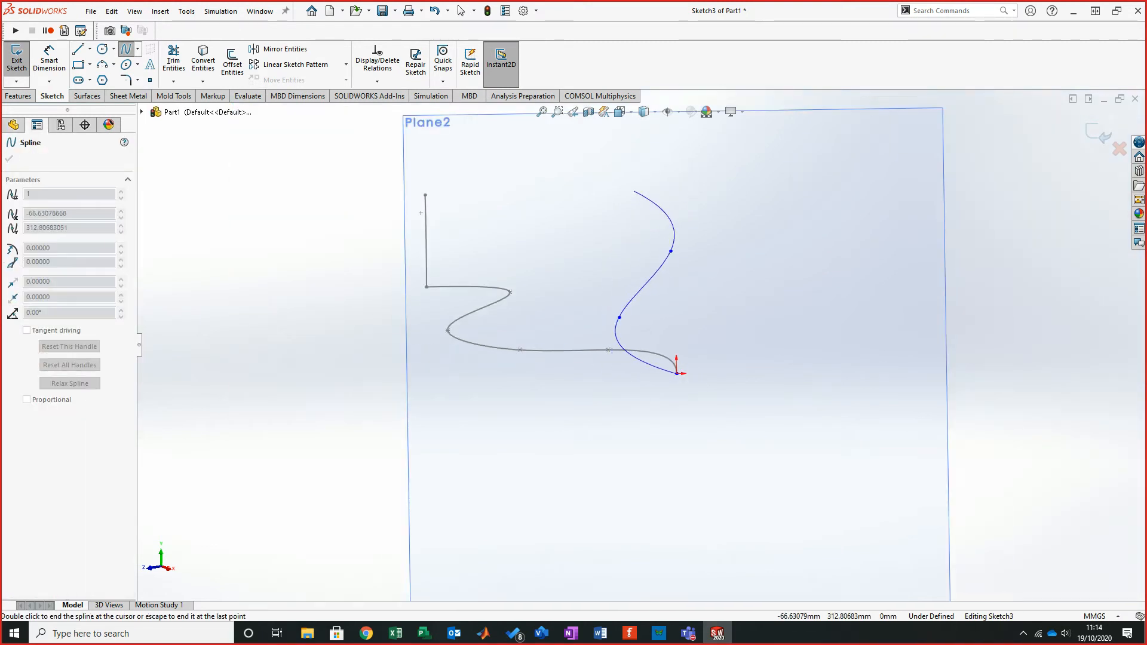
{"action": "left_click", "coordinate": [634, 191]}
{"action": "left_click", "coordinate": [650, 147]}
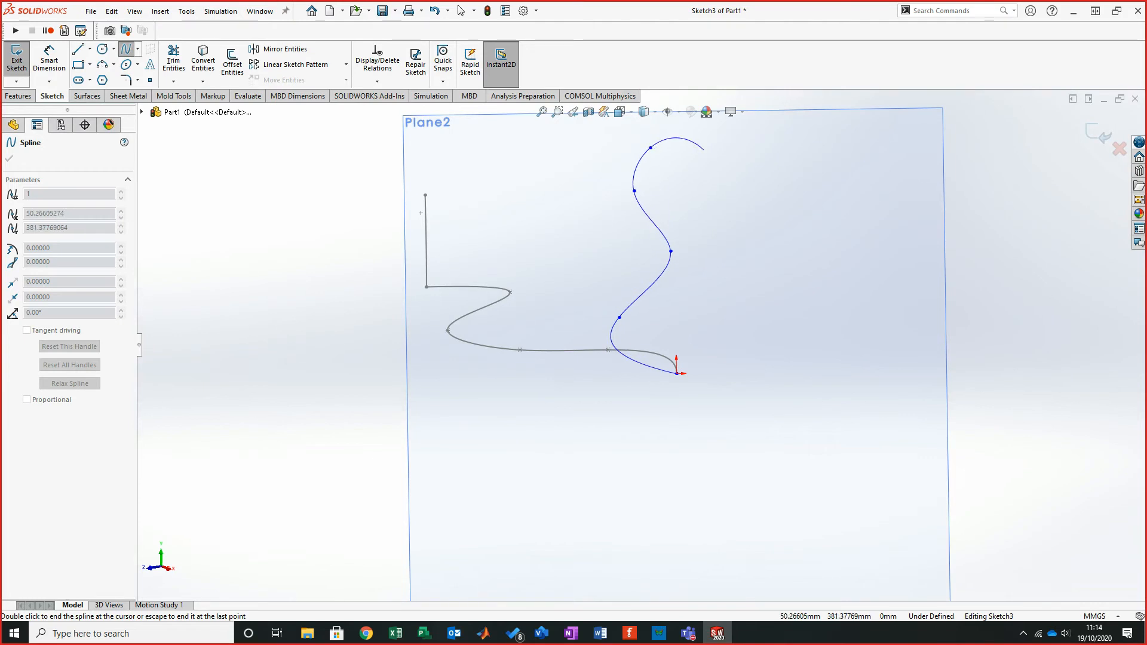
{"action": "right_click", "coordinate": [707, 151]}
{"action": "left_click", "coordinate": [713, 159]}
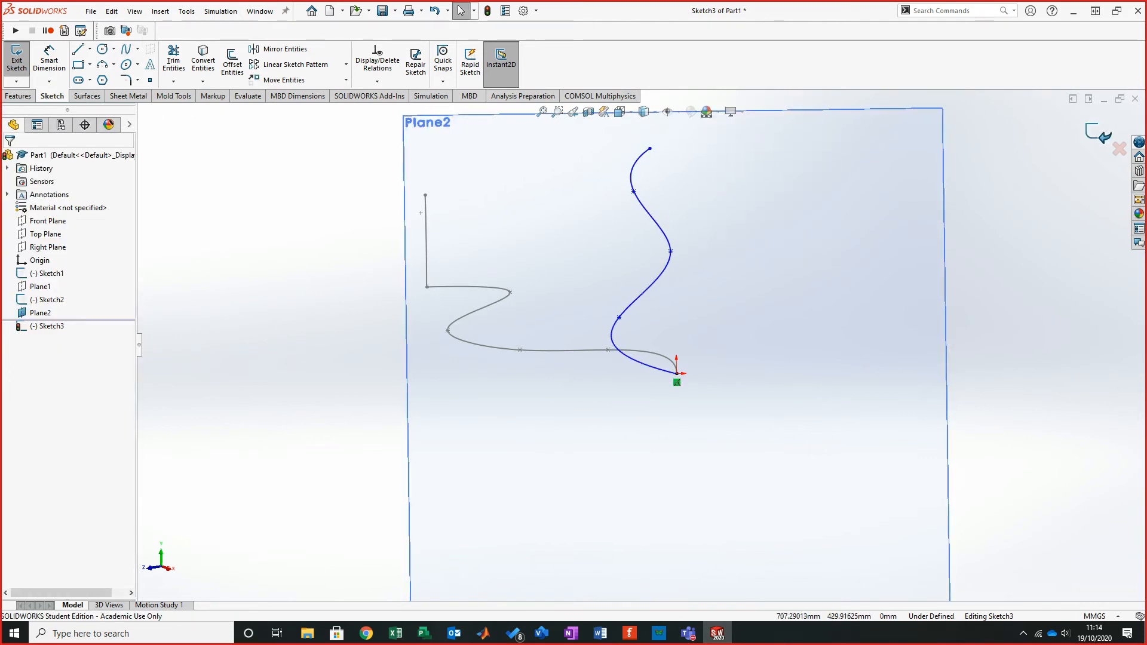
- Exit the sketch and hide Plane2
{"action": "left_click", "coordinate": [1098, 132]}
{"action": "middle_click_drag", "start_coordinate": [543, 288], "coordinate": [550, 310]}
{"action": "right_click", "coordinate": [40, 313]}
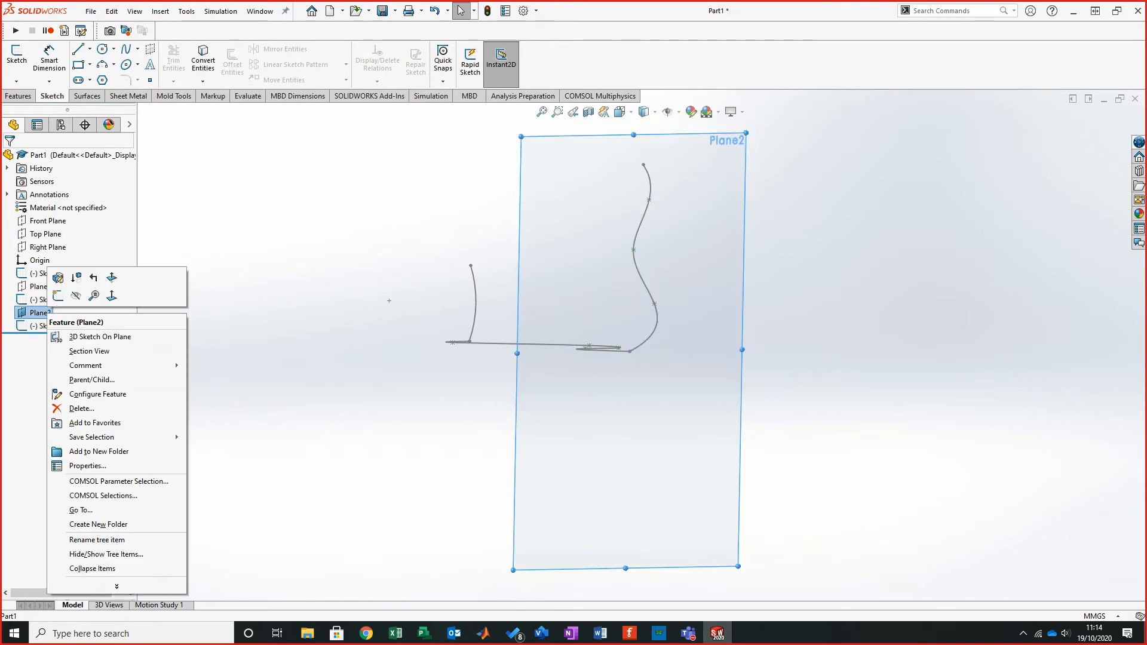
{"action": "middle_click_drag", "start_coordinate": [555, 262], "coordinate": [568, 255]}
- Start a Boundary Surface and select the arc and the end spline as Direction 1 profiles
{"action": "left_click", "coordinate": [88, 95]}
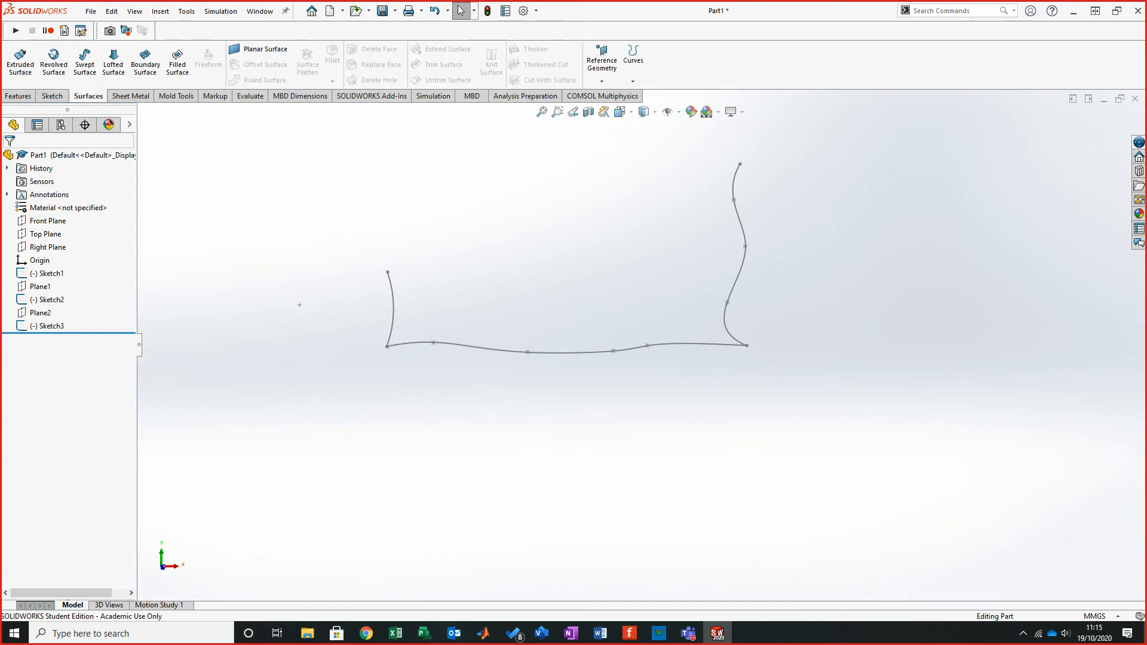
{"action": "left_click", "coordinate": [145, 63]}
{"action": "scroll", "coordinate": [569, 253], "scroll_direction": "down", "scroll_amount": 4}
{"action": "middle_click_drag", "start_coordinate": [644, 327], "coordinate": [665, 320]}
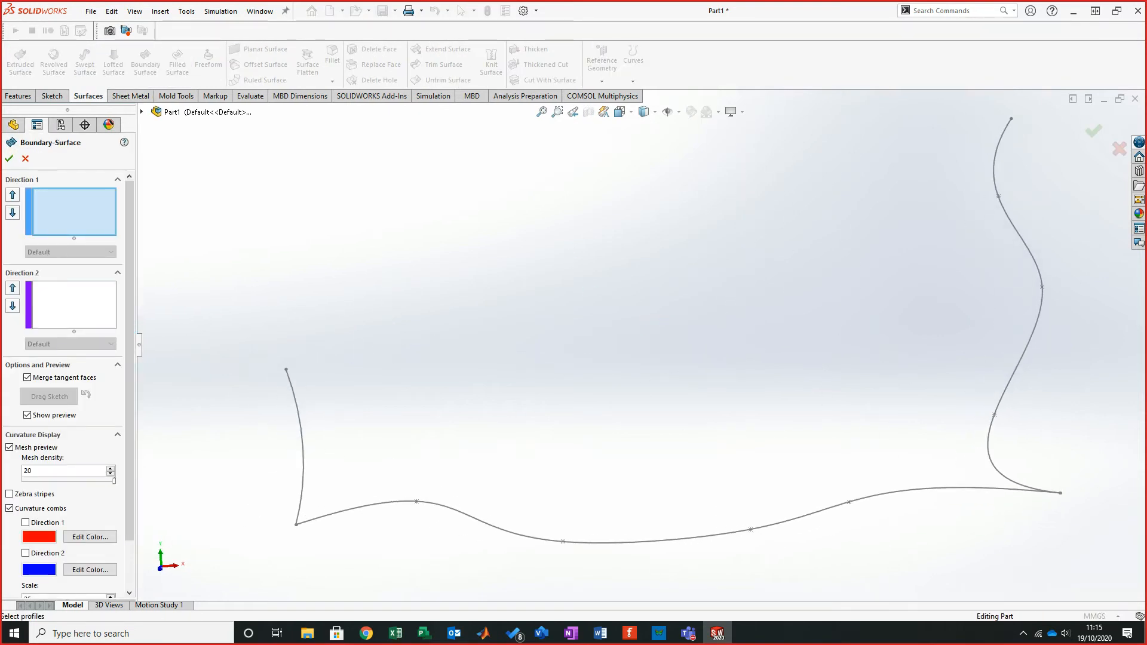
{"action": "left_click", "coordinate": [302, 449]}
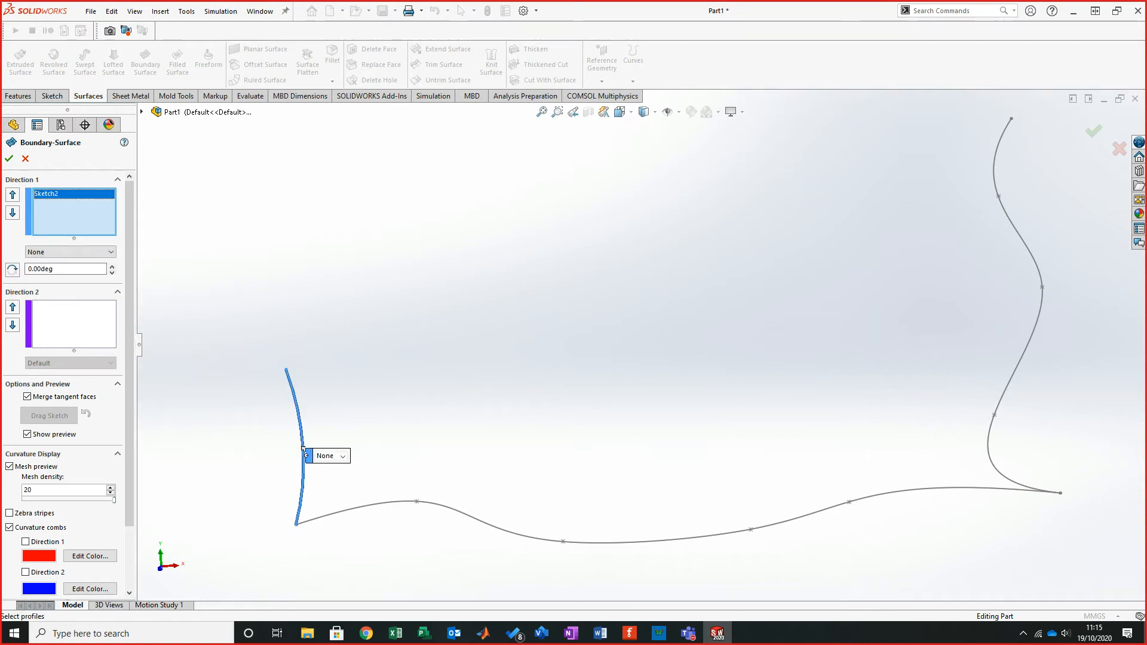
{"action": "left_click", "coordinate": [1031, 337]}
{"action": "middle_click_drag", "start_coordinate": [658, 311], "coordinate": [667, 284]}
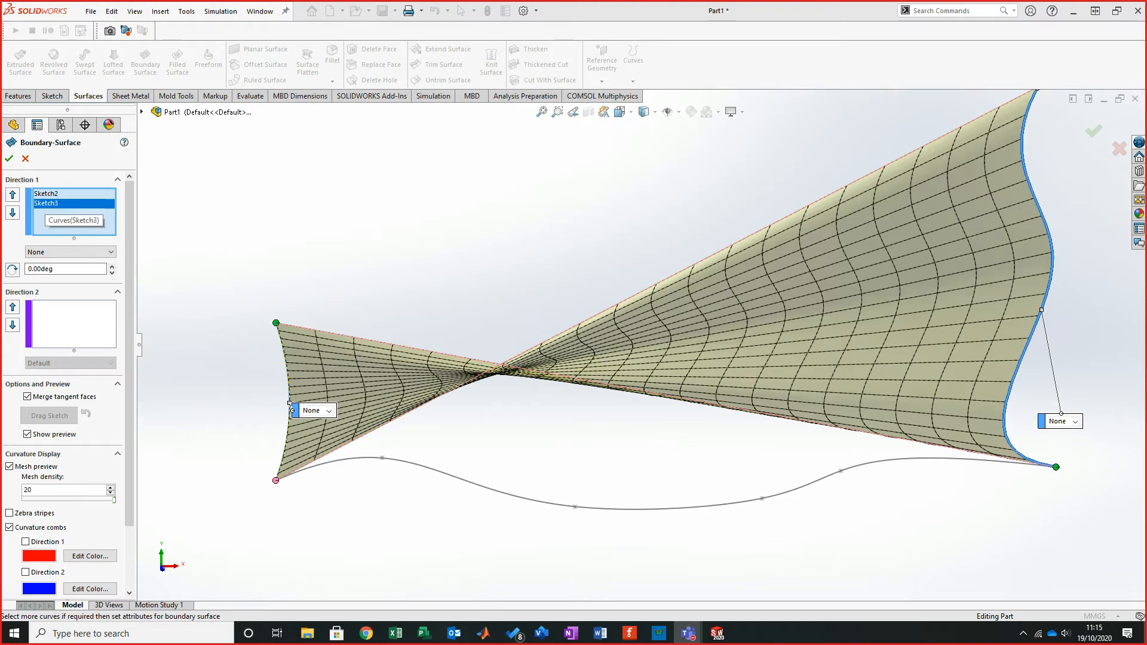
- Flip the connectors on the end spline profile
{"action": "right_click", "coordinate": [46, 204]}
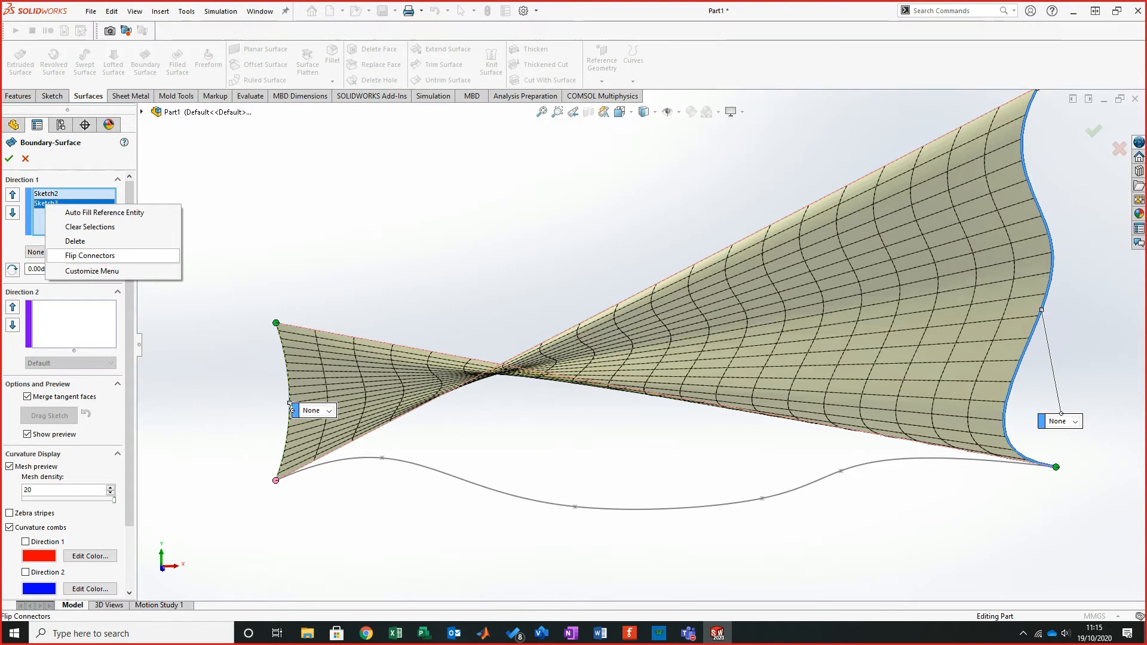
{"action": "left_click", "coordinate": [90, 255]}
{"action": "middle_click_drag", "start_coordinate": [653, 279], "coordinate": [706, 288]}
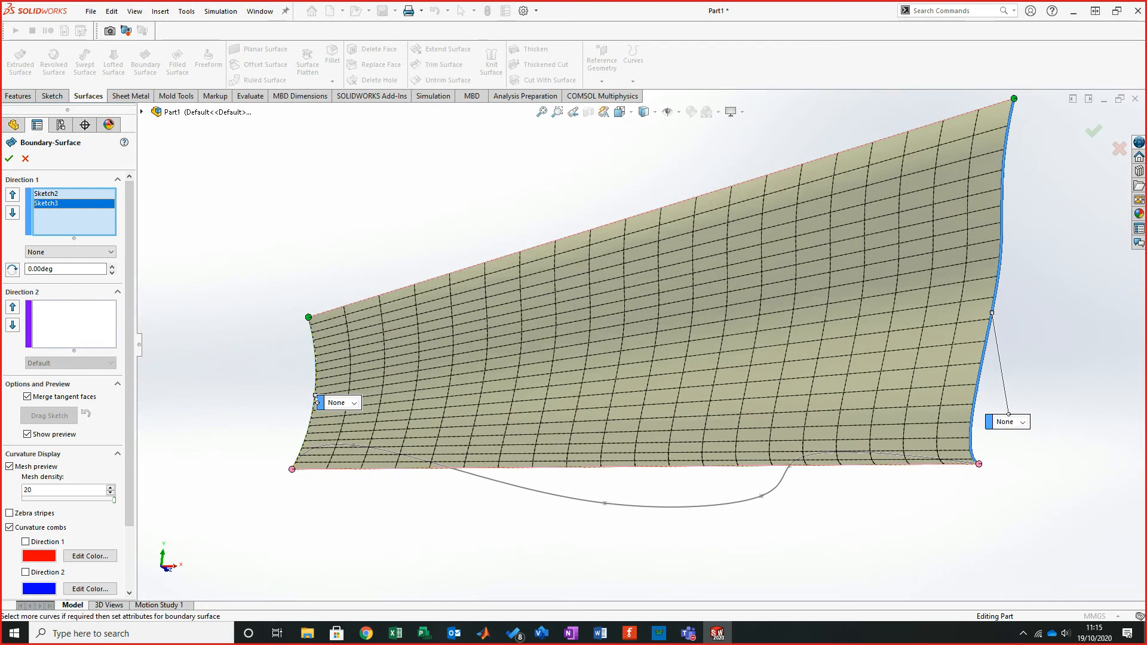
- Add the path spline as the Direction 2 curve
{"action": "left_click", "coordinate": [74, 323]}
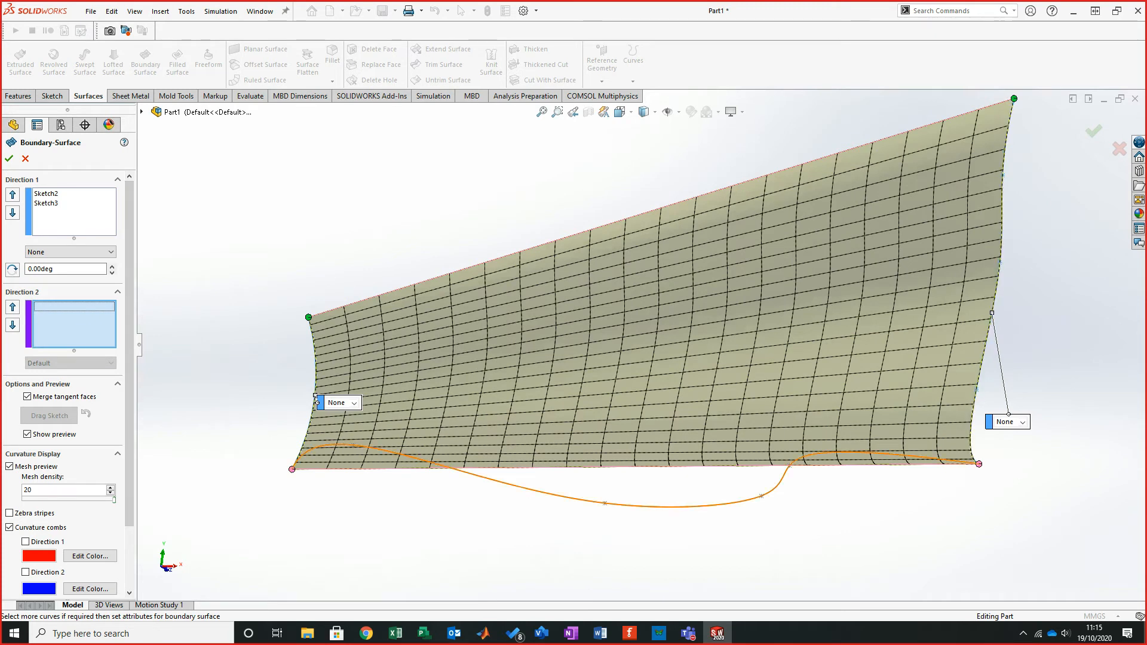
{"action": "left_click", "coordinate": [669, 507]}
{"action": "middle_click_drag", "start_coordinate": [658, 289], "coordinate": [660, 290]}
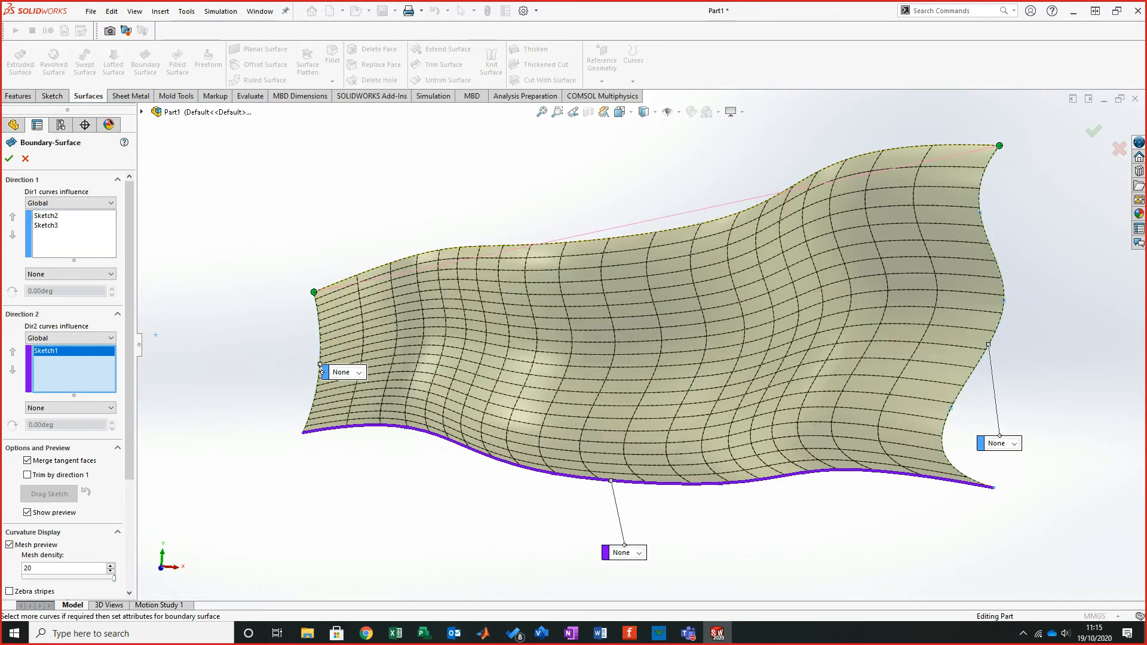
{"action": "left_click_drag", "start_coordinate": [313, 292], "coordinate": [315, 394]}
{"action": "middle_click_drag", "start_coordinate": [660, 290], "coordinate": [670, 288]}
{"action": "mouse_move", "coordinate": [156, 336]}
{"action": "middle_mouse_down"}
{"action": "mouse_move", "coordinate": [203, 159]}
{"action": "mouse_move", "coordinate": [238, 123]}
{"action": "mouse_move", "coordinate": [213, 170]}
{"action": "mouse_move", "coordinate": [168, 342]}
{"action": "middle_mouse_up"}
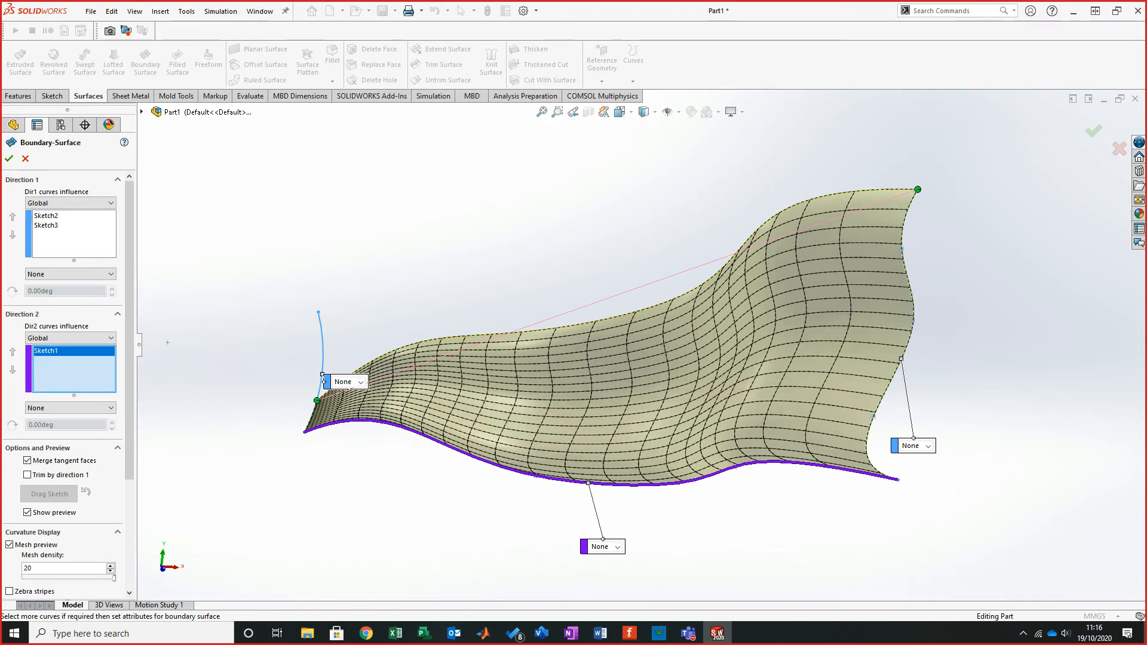
- Set the Direction 2 tangency to Normal To Profile and dismiss the warning
{"action": "left_click", "coordinate": [70, 407]}
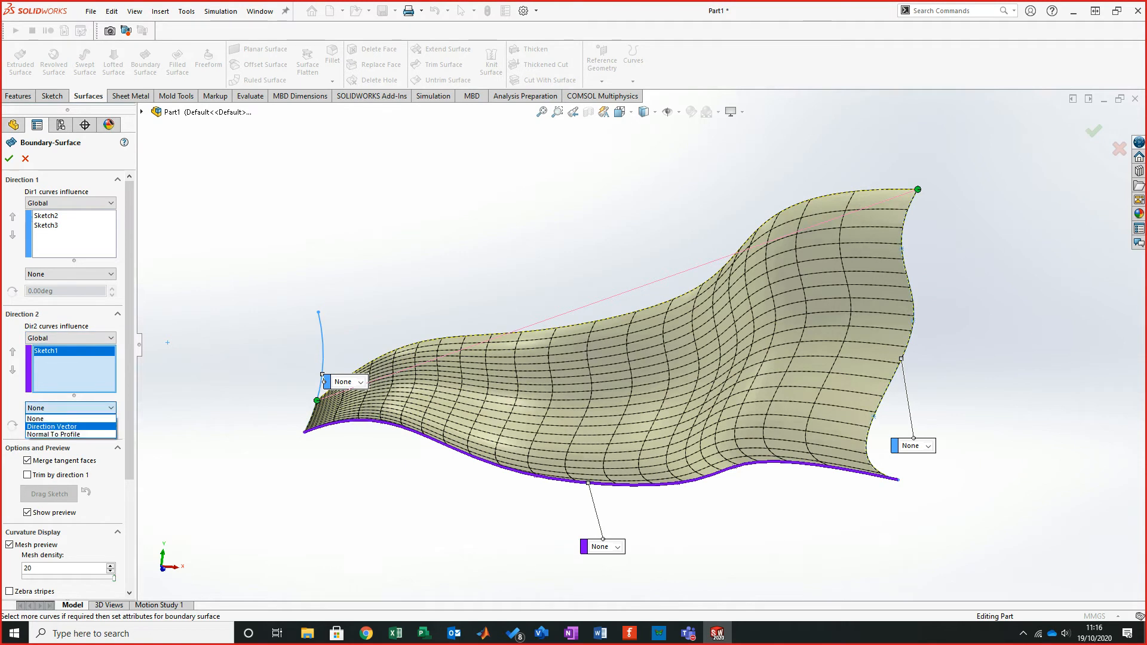
{"action": "left_click", "coordinate": [54, 435]}
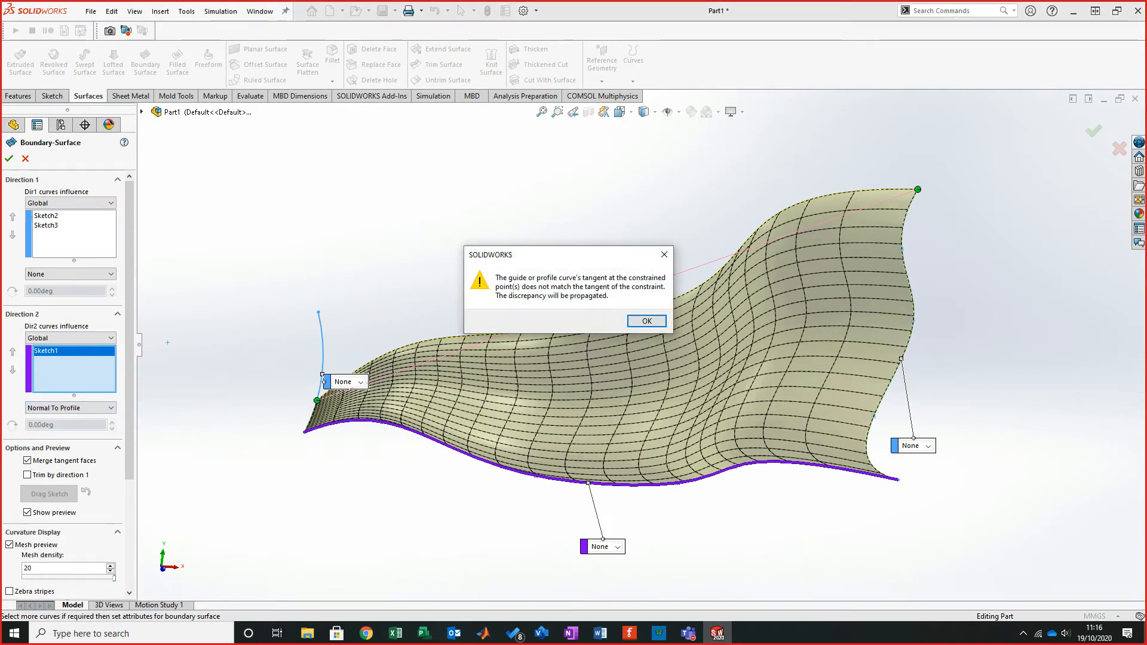
{"action": "key", "text": "Return"}
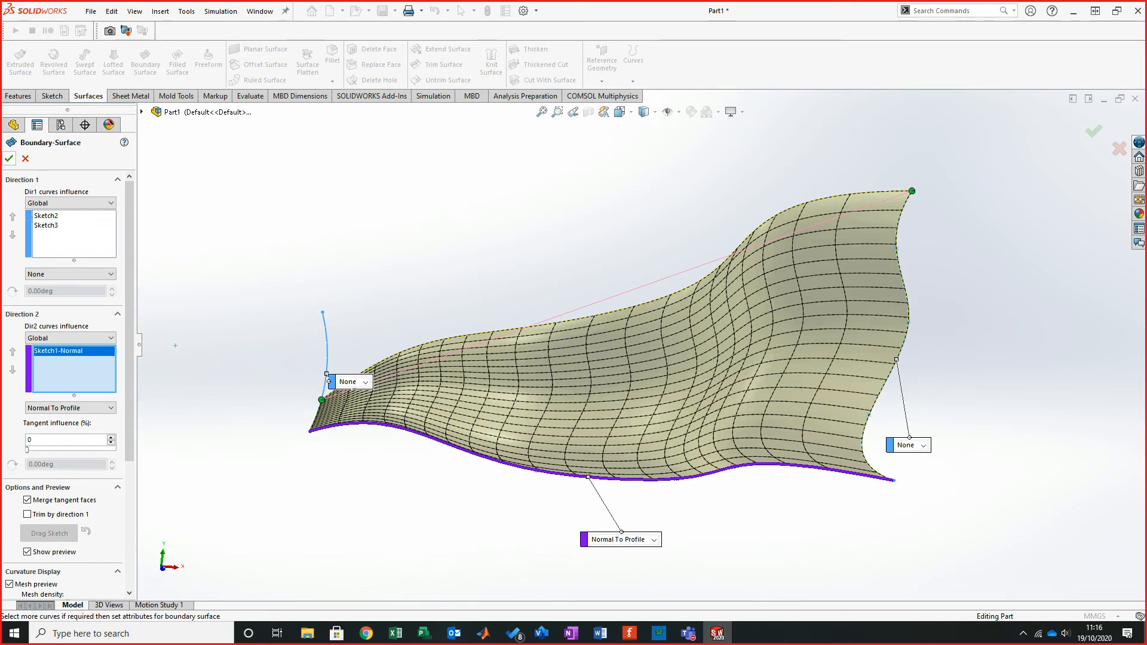
- Accept the boundary surface
{"action": "left_click", "coordinate": [9, 159]}
{"action": "mouse_move", "coordinate": [641, 346]}
{"action": "middle_mouse_down"}
{"action": "mouse_move", "coordinate": [537, 358]}
{"action": "mouse_move", "coordinate": [514, 454]}
{"action": "mouse_move", "coordinate": [651, 358]}
{"action": "mouse_move", "coordinate": [653, 317]}
{"action": "mouse_move", "coordinate": [627, 330]}
{"action": "middle_mouse_up"}
{"action": "mouse_move", "coordinate": [505, 367]}
{"action": "middle_mouse_down"}
{"action": "mouse_move", "coordinate": [552, 391]}
{"action": "mouse_move", "coordinate": [636, 399]}
{"action": "mouse_move", "coordinate": [648, 373]}
{"action": "mouse_move", "coordinate": [662, 376]}
{"action": "middle_mouse_up"}
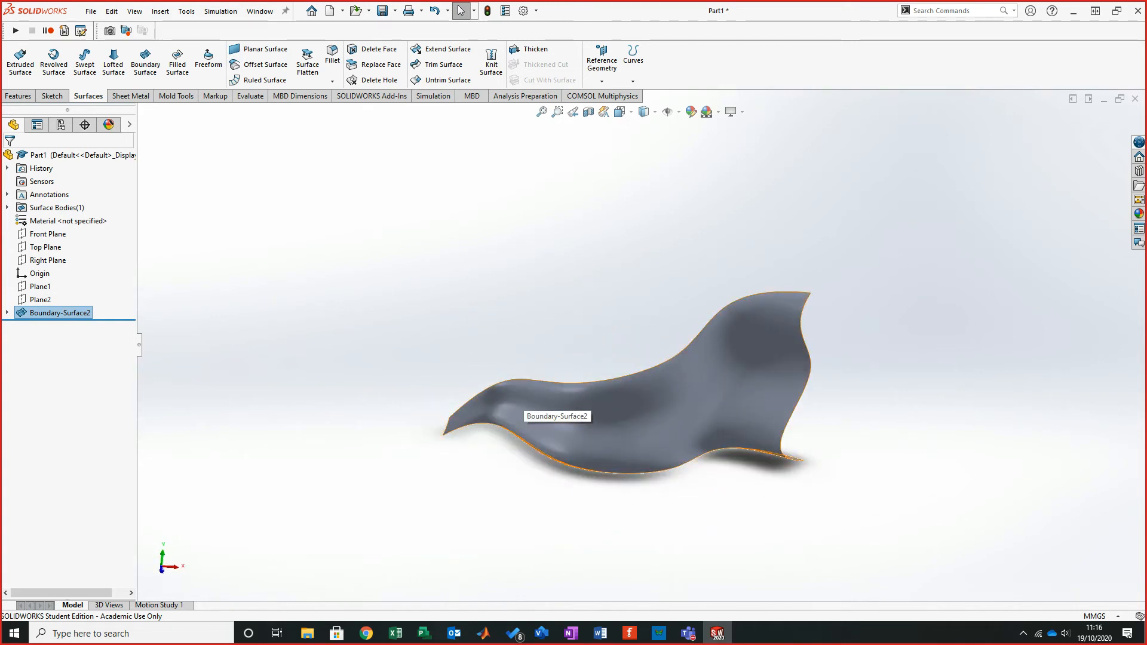
{"action": "middle_click_drag", "start_coordinate": [555, 399], "coordinate": [556, 361]}
{"action": "middle_click_drag", "start_coordinate": [635, 373], "coordinate": [622, 358]}
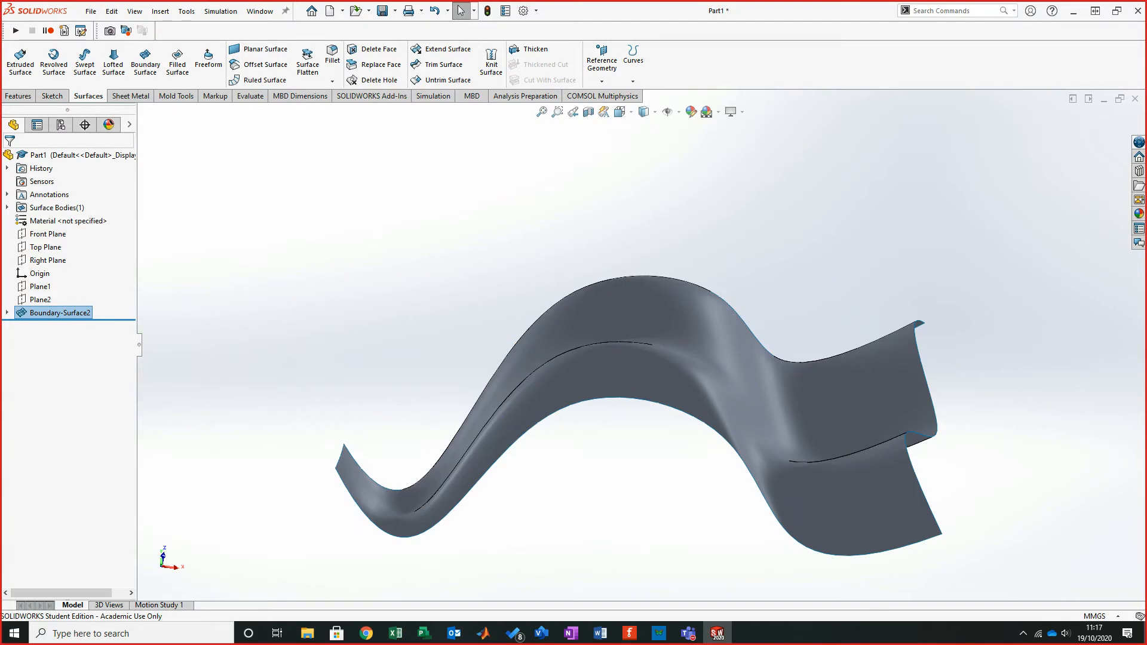
- Delete the Boundary-Surface2 feature
{"action": "right_click", "coordinate": [63, 312]}
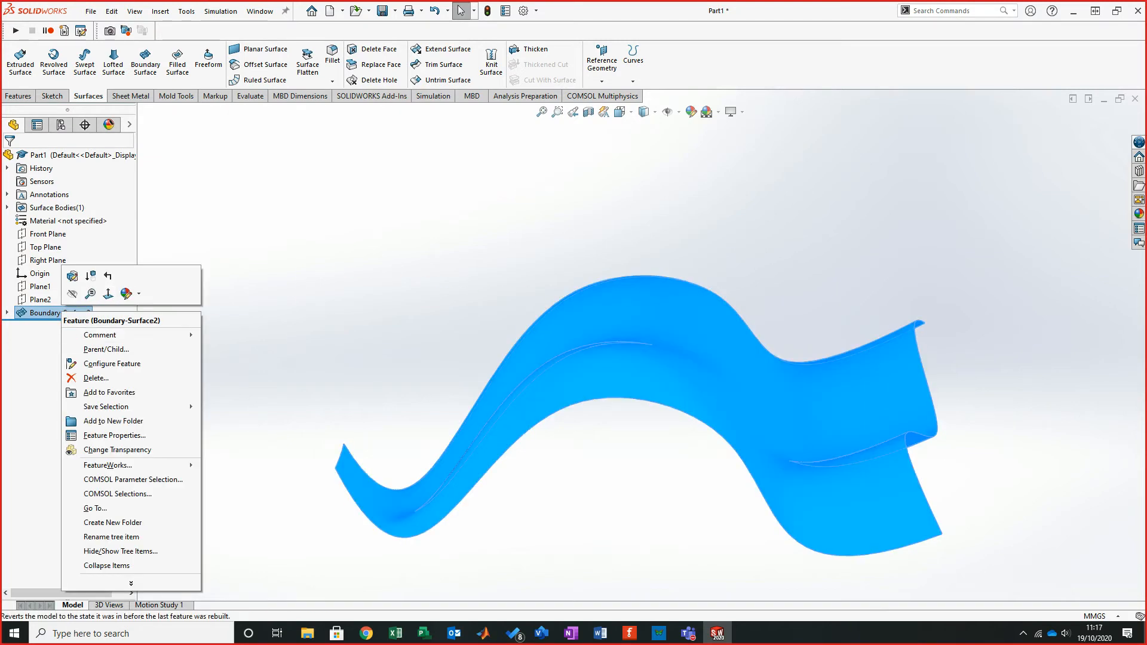
{"action": "left_click", "coordinate": [95, 377]}
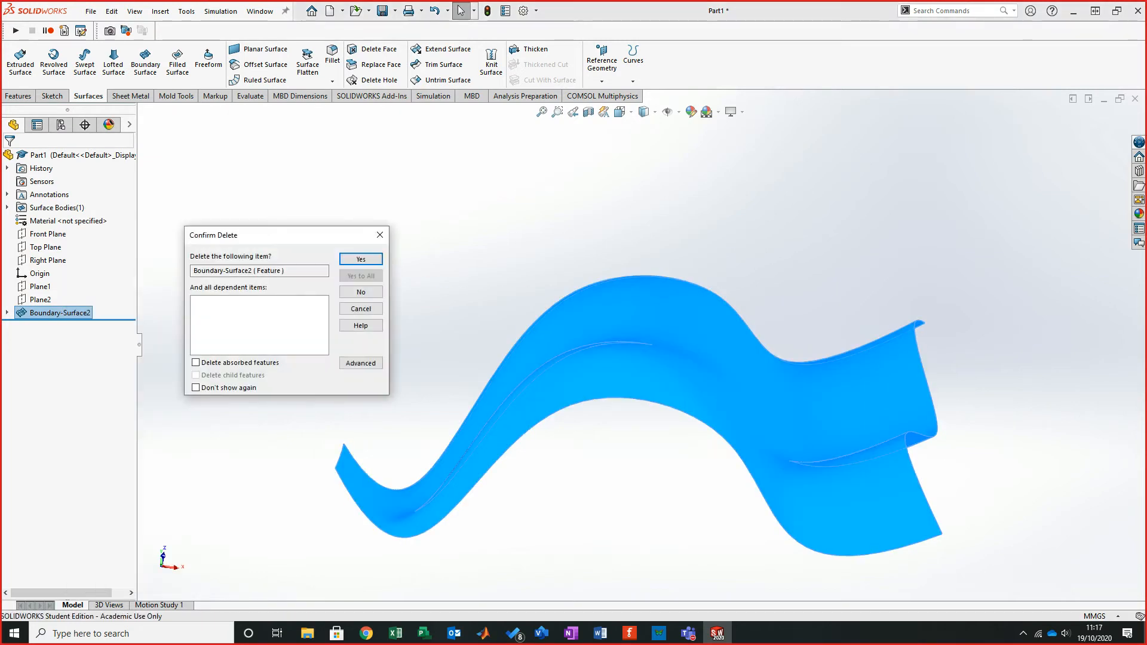
{"action": "left_click", "coordinate": [361, 259]}
{"action": "mouse_move", "coordinate": [648, 269]}
{"action": "middle_mouse_down"}
{"action": "mouse_move", "coordinate": [654, 378]}
{"action": "mouse_move", "coordinate": [603, 362]}
{"action": "mouse_move", "coordinate": [729, 312]}
{"action": "middle_mouse_up"}
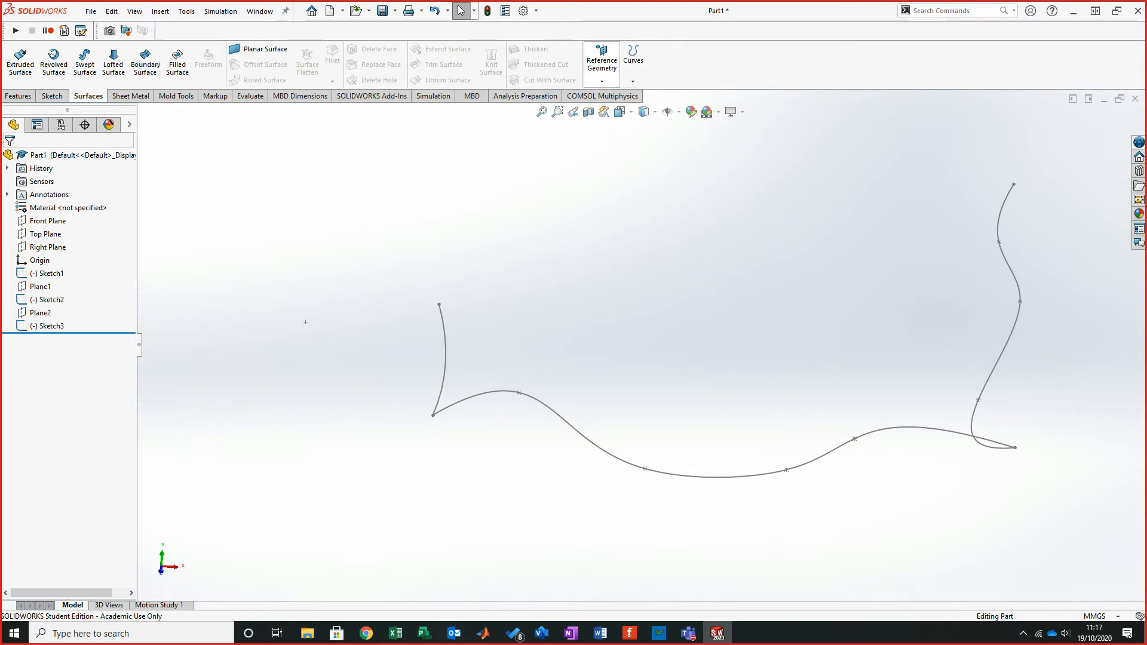
- Create a reference plane perpendicular to the path spline through a spline point near its middle
{"action": "left_click", "coordinate": [601, 63]}
{"action": "left_click", "coordinate": [612, 96]}
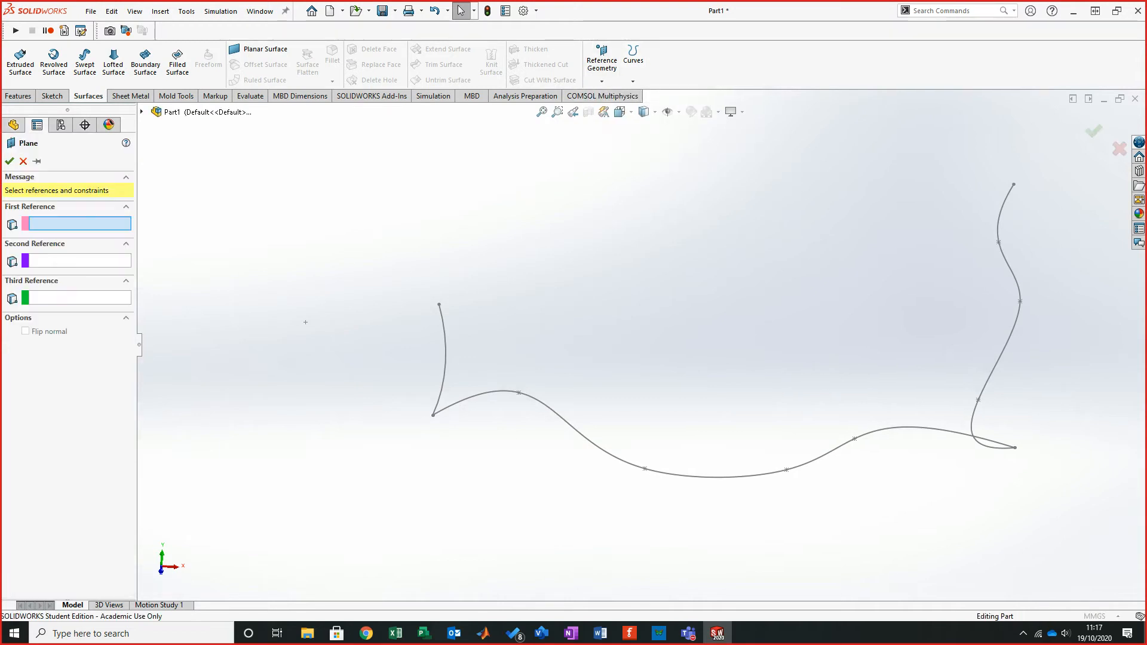
{"action": "left_click", "coordinate": [717, 476]}
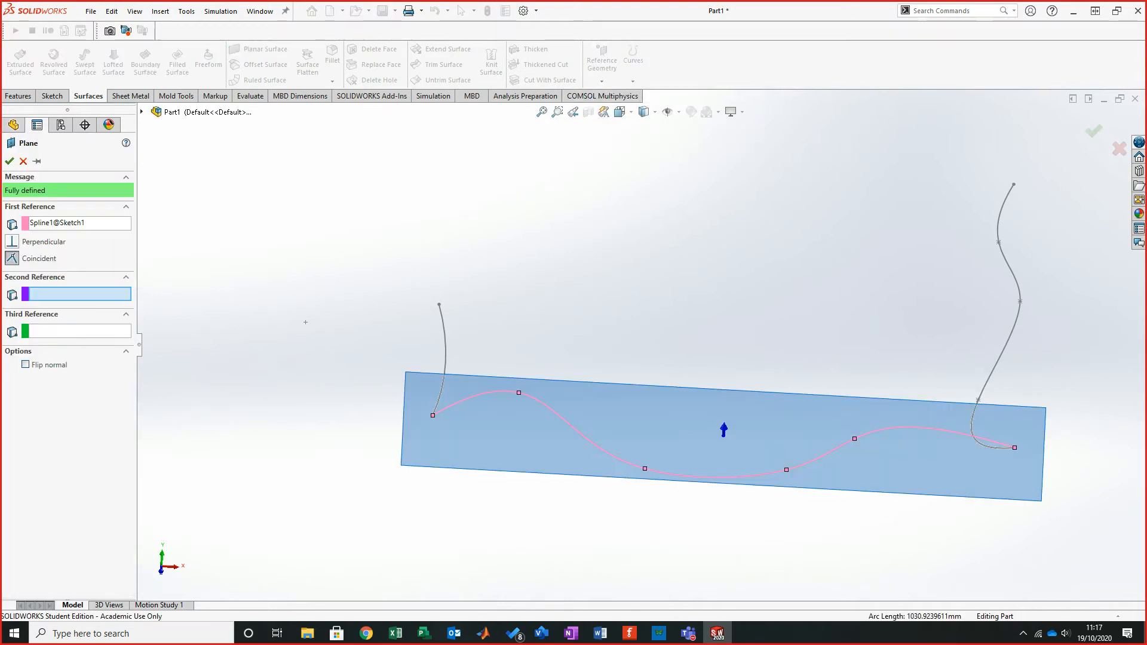
{"action": "mouse_move", "coordinate": [717, 476]}
{"action": "middle_mouse_down"}
{"action": "mouse_move", "coordinate": [681, 323]}
{"action": "mouse_move", "coordinate": [709, 274]}
{"action": "mouse_move", "coordinate": [727, 190]}
{"action": "mouse_move", "coordinate": [198, 174]}
{"action": "middle_mouse_up"}
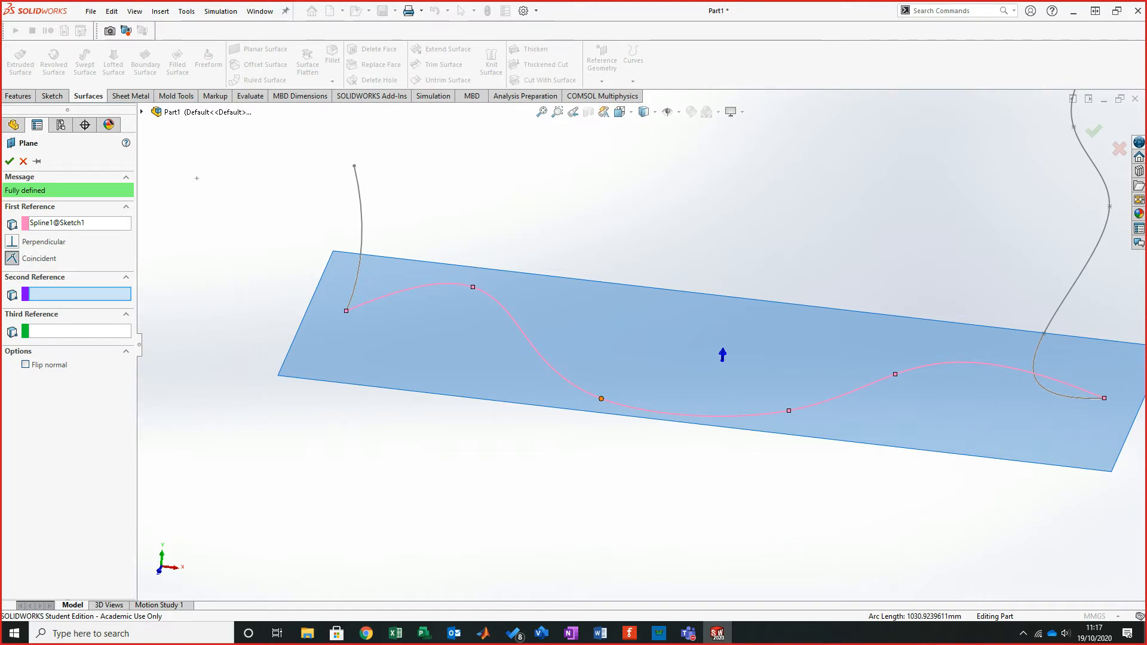
{"action": "left_click", "coordinate": [601, 398]}
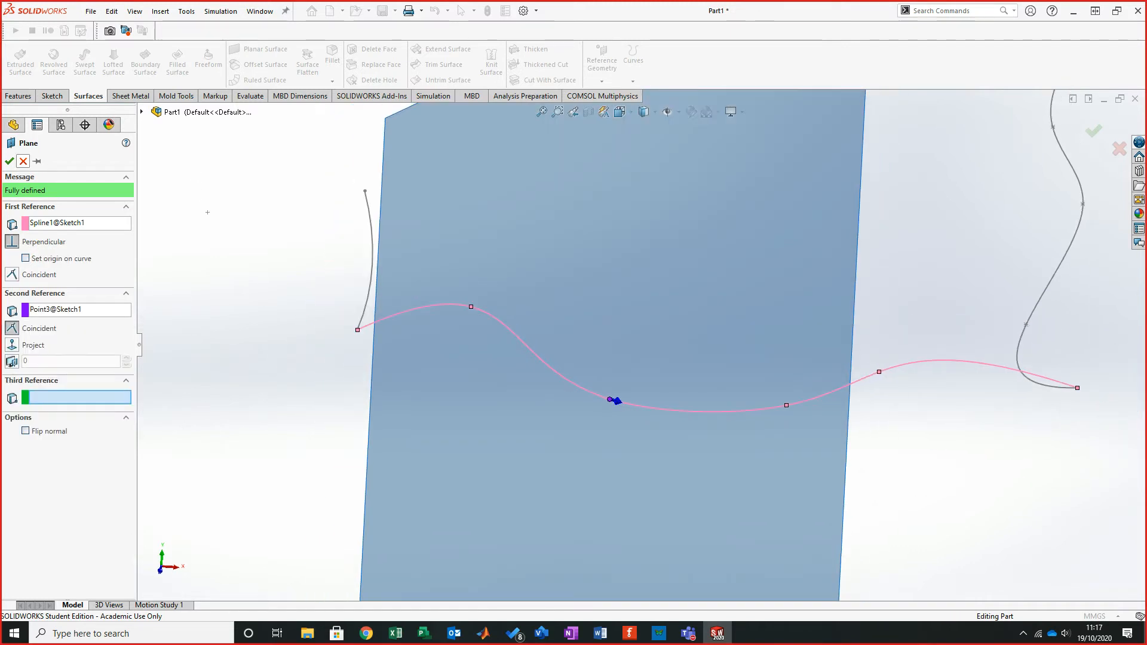
{"action": "left_click", "coordinate": [9, 162]}
- Open a sketch on Plane3, draw a wavy spline rising from the path's crossing point, and exit the sketch
{"action": "mouse_move", "coordinate": [725, 193]}
{"action": "middle_mouse_down"}
{"action": "mouse_move", "coordinate": [708, 234]}
{"action": "mouse_move", "coordinate": [669, 275]}
{"action": "middle_mouse_up"}
{"action": "left_click", "coordinate": [52, 96]}
{"action": "left_click", "coordinate": [17, 59]}
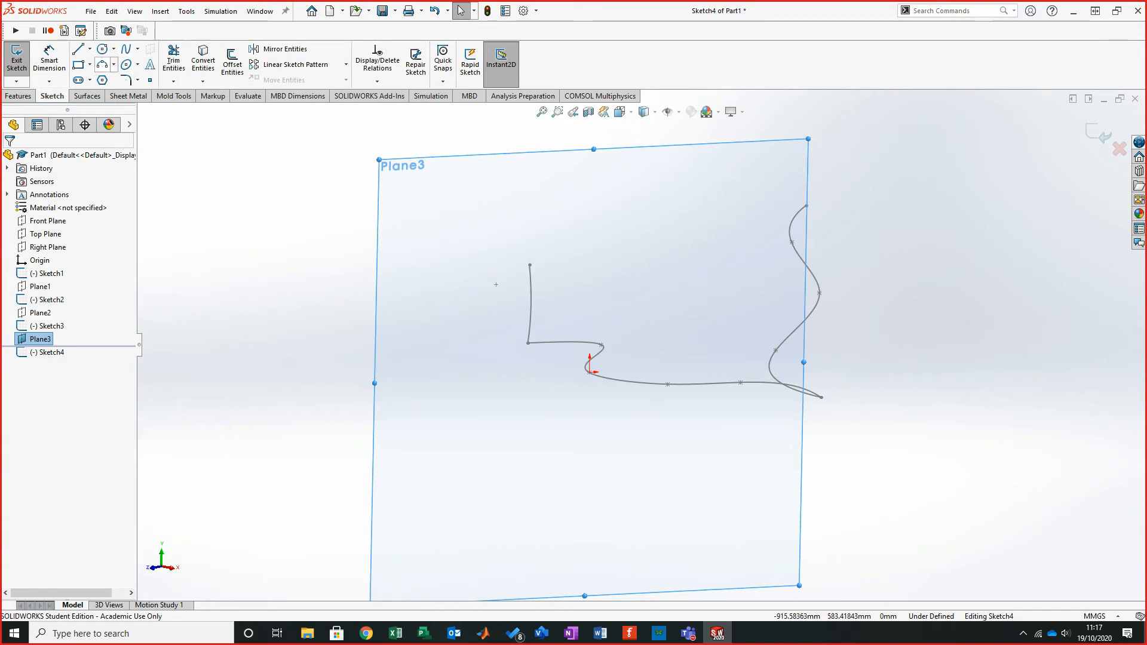
{"action": "left_click", "coordinate": [126, 50]}
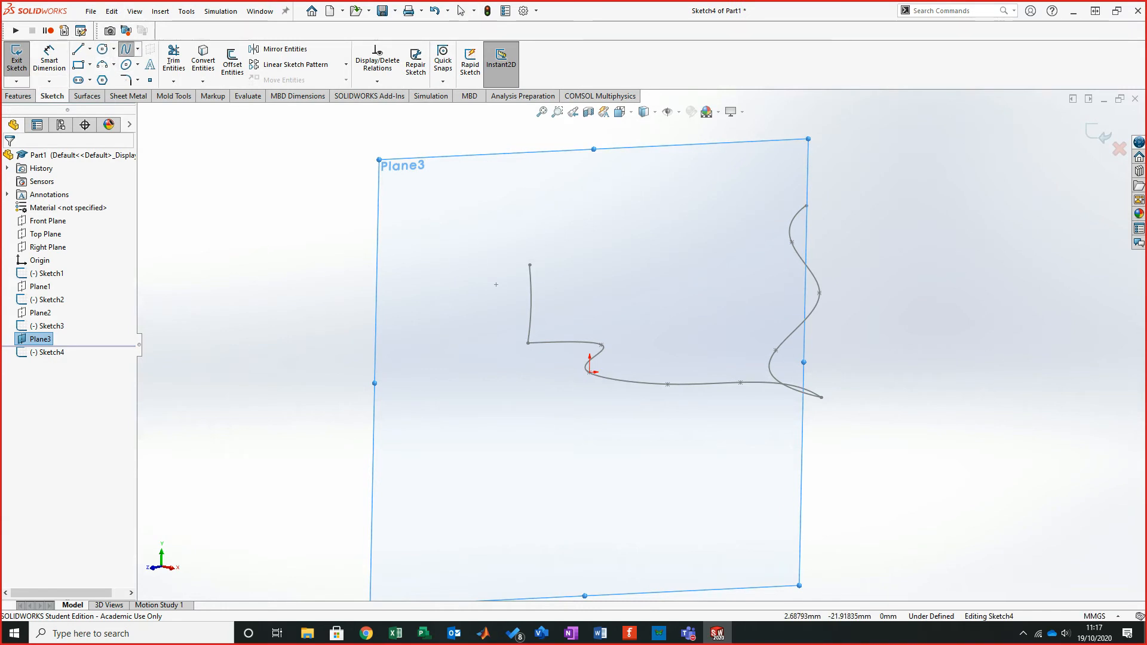
{"action": "left_click", "coordinate": [590, 372]}
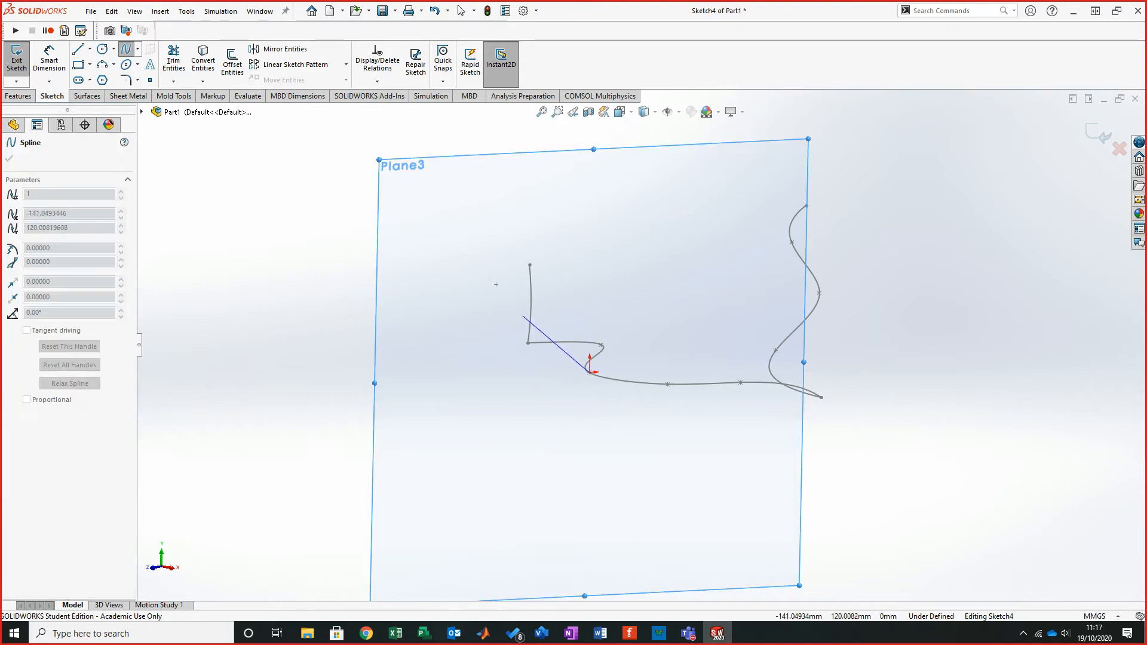
{"action": "left_click", "coordinate": [556, 345]}
{"action": "left_click", "coordinate": [590, 319]}
{"action": "left_click", "coordinate": [571, 273]}
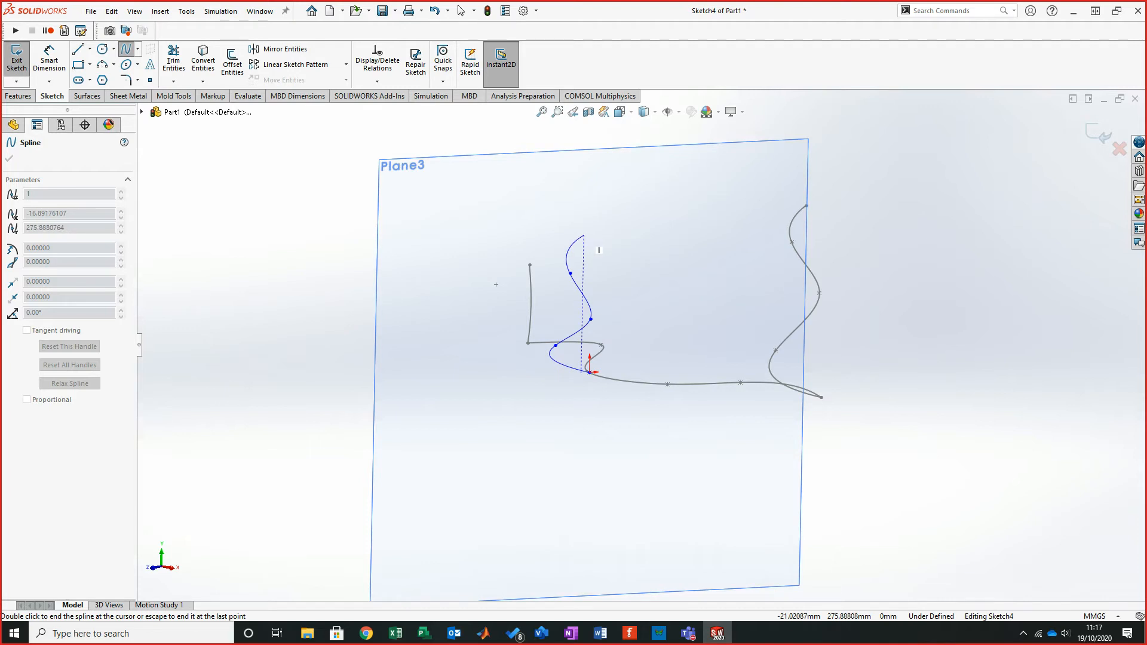
{"action": "left_click", "coordinate": [584, 234]}
{"action": "right_click", "coordinate": [689, 241]}
{"action": "left_click", "coordinate": [716, 251]}
{"action": "mouse_move", "coordinate": [627, 271]}
{"action": "middle_mouse_down"}
{"action": "mouse_move", "coordinate": [673, 277]}
{"action": "mouse_move", "coordinate": [660, 297]}
{"action": "mouse_move", "coordinate": [701, 294]}
{"action": "mouse_move", "coordinate": [688, 296]}
{"action": "middle_mouse_up"}
{"action": "left_click", "coordinate": [1098, 133]}
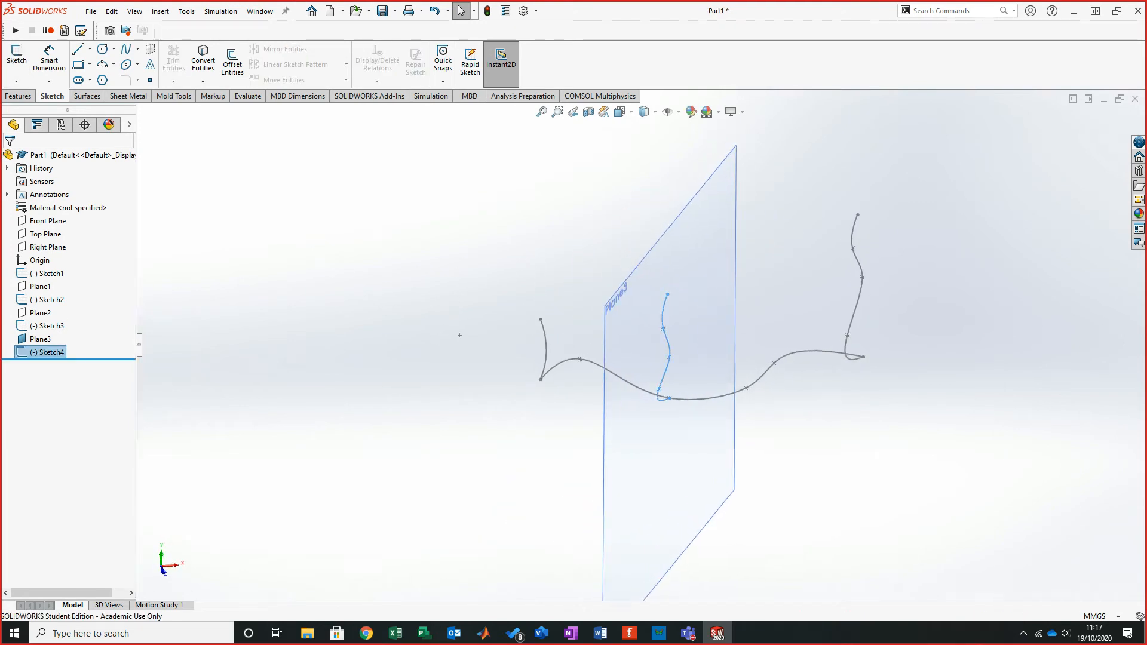
- Hide Plane3
{"action": "right_click", "coordinate": [34, 339]}
{"action": "left_click", "coordinate": [64, 323]}
{"action": "mouse_move", "coordinate": [669, 320]}
{"action": "middle_mouse_down"}
{"action": "mouse_move", "coordinate": [783, 320]}
{"action": "mouse_move", "coordinate": [604, 315]}
{"action": "middle_mouse_up"}
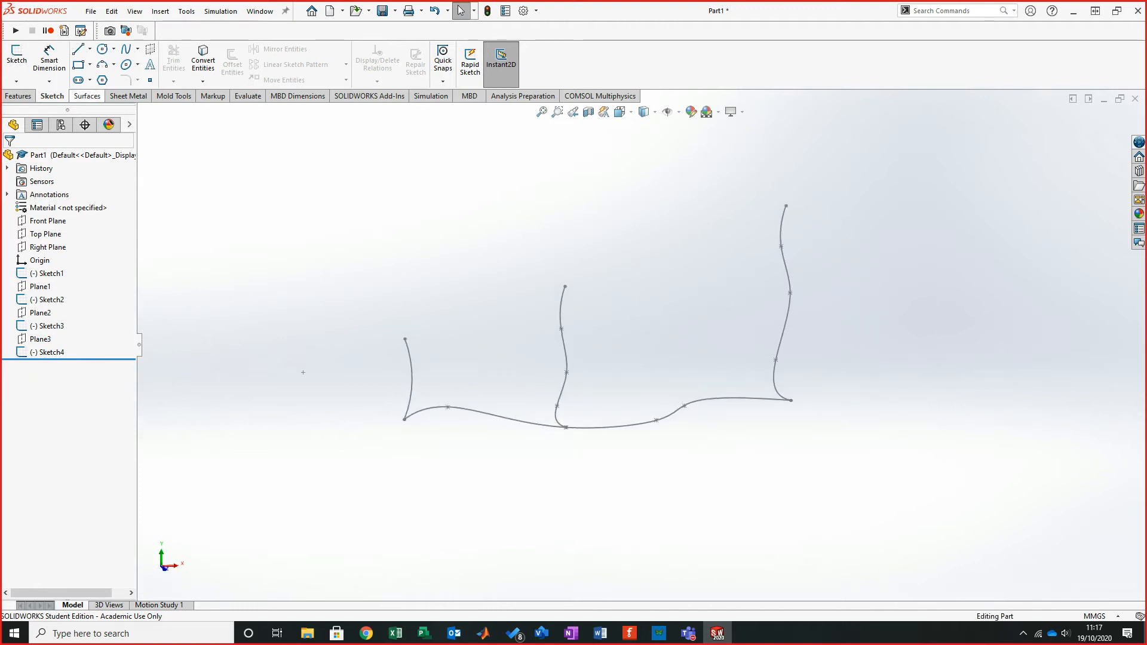
- Start a Boundary Surface with the arc, the middle spline and the end spline as Direction 1 profiles
{"action": "left_click", "coordinate": [87, 96]}
{"action": "left_click", "coordinate": [145, 59]}
{"action": "left_click", "coordinate": [411, 379]}
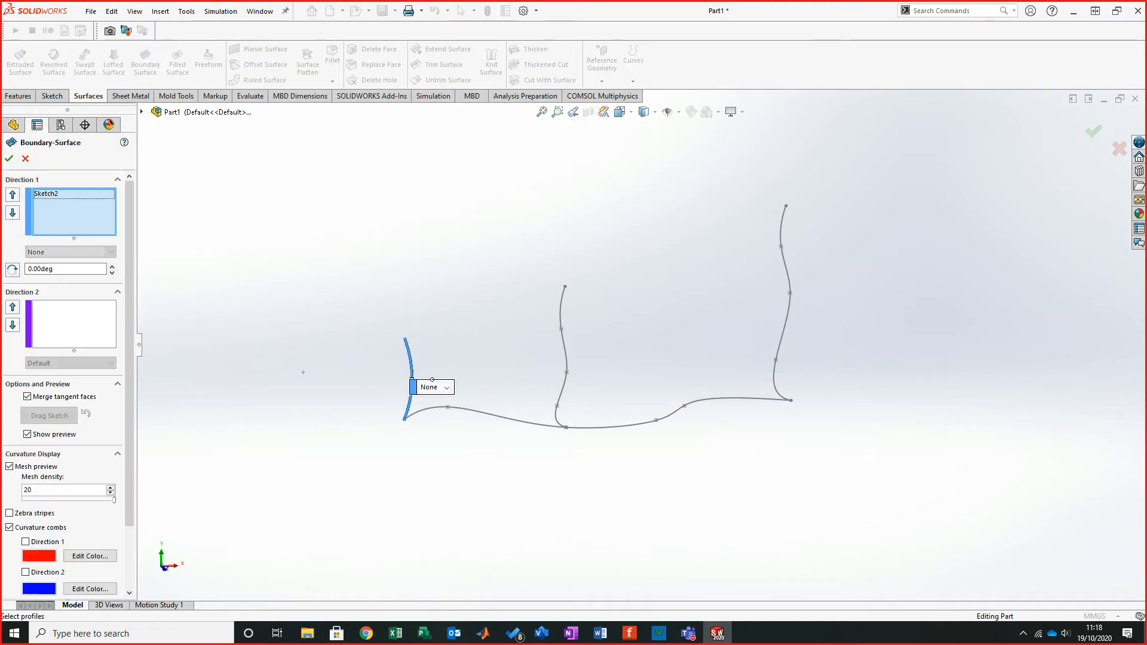
{"action": "left_click", "coordinate": [562, 424]}
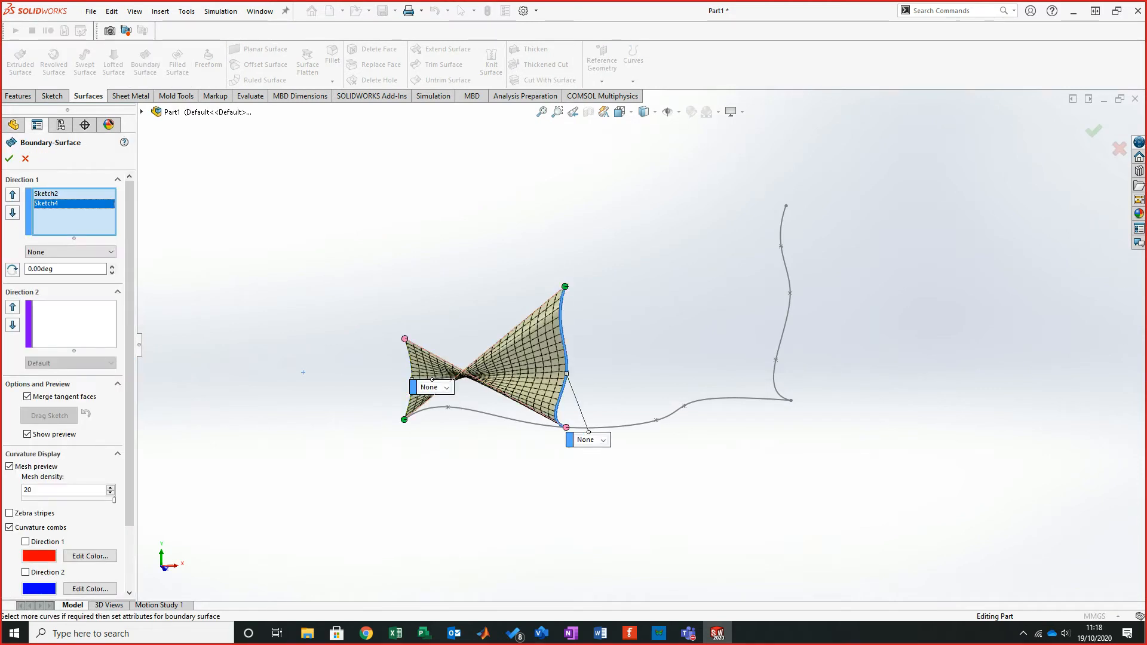
{"action": "left_click", "coordinate": [781, 224]}
- Flip the connectors on the middle spline profile
{"action": "left_click", "coordinate": [46, 203]}
{"action": "right_click", "coordinate": [45, 206]}
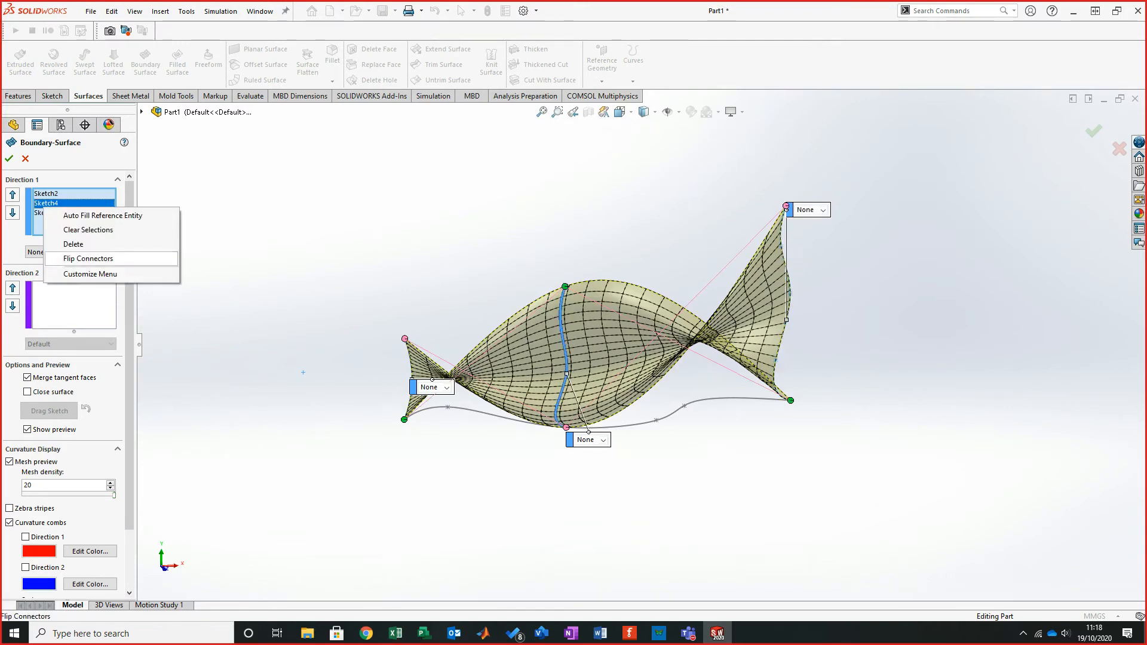
{"action": "left_click", "coordinate": [88, 258]}
{"action": "right_click", "coordinate": [52, 213]}
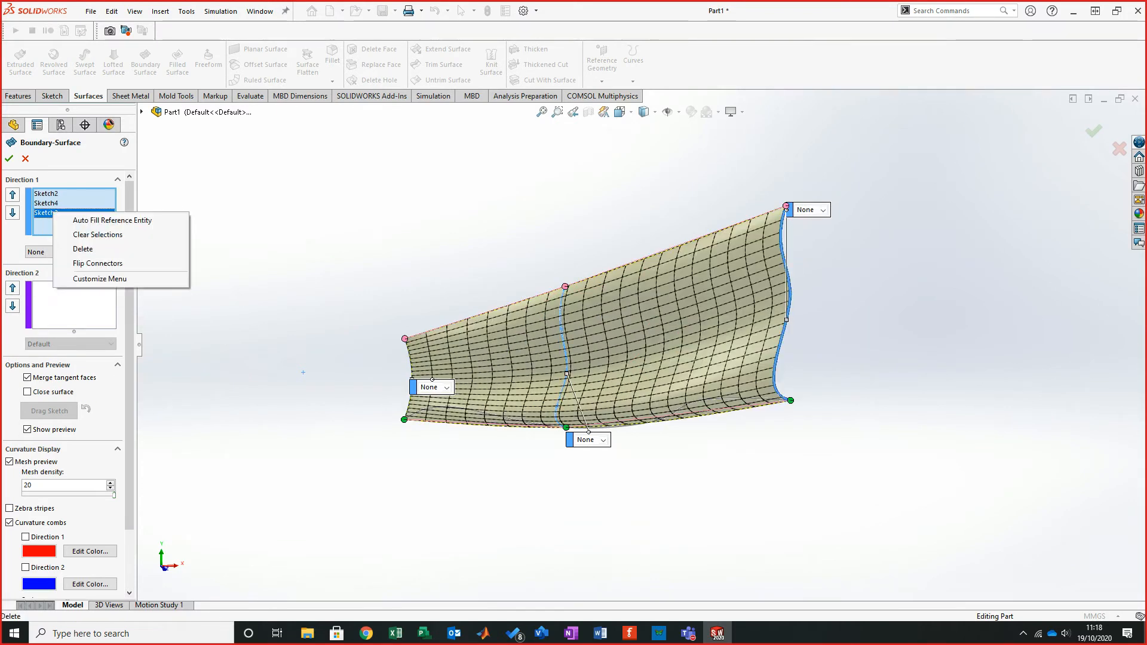
{"action": "left_click", "coordinate": [603, 312]}
{"action": "middle_click_drag", "start_coordinate": [603, 310], "coordinate": [606, 319]}
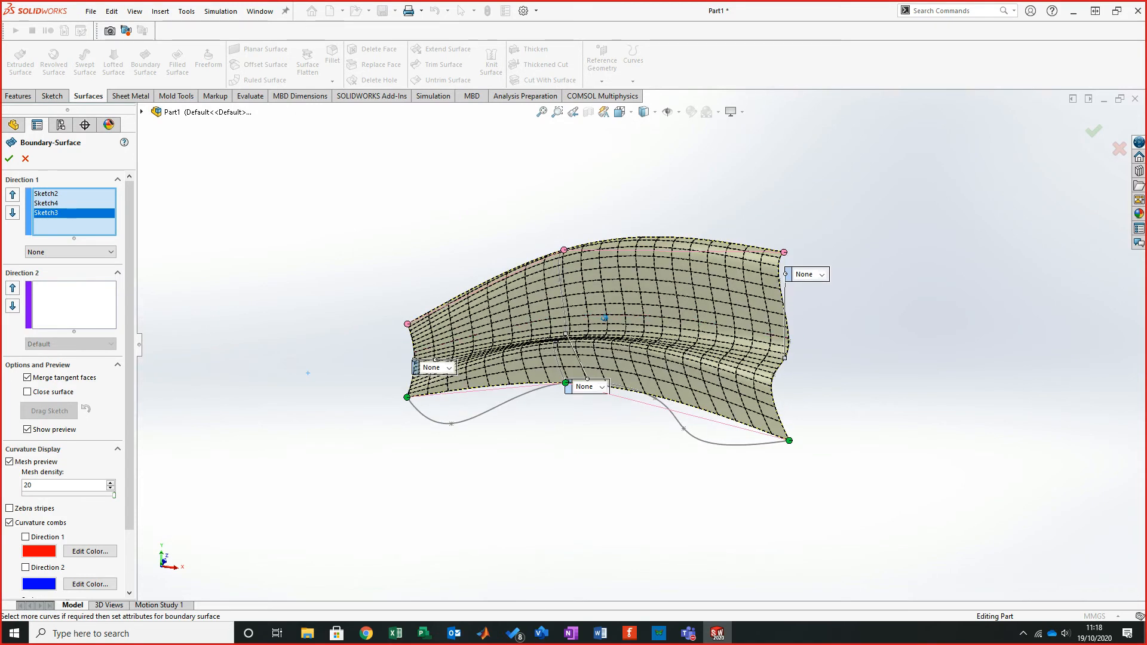
- Add the path spline as the Direction 2 curve
{"action": "left_click", "coordinate": [74, 306]}
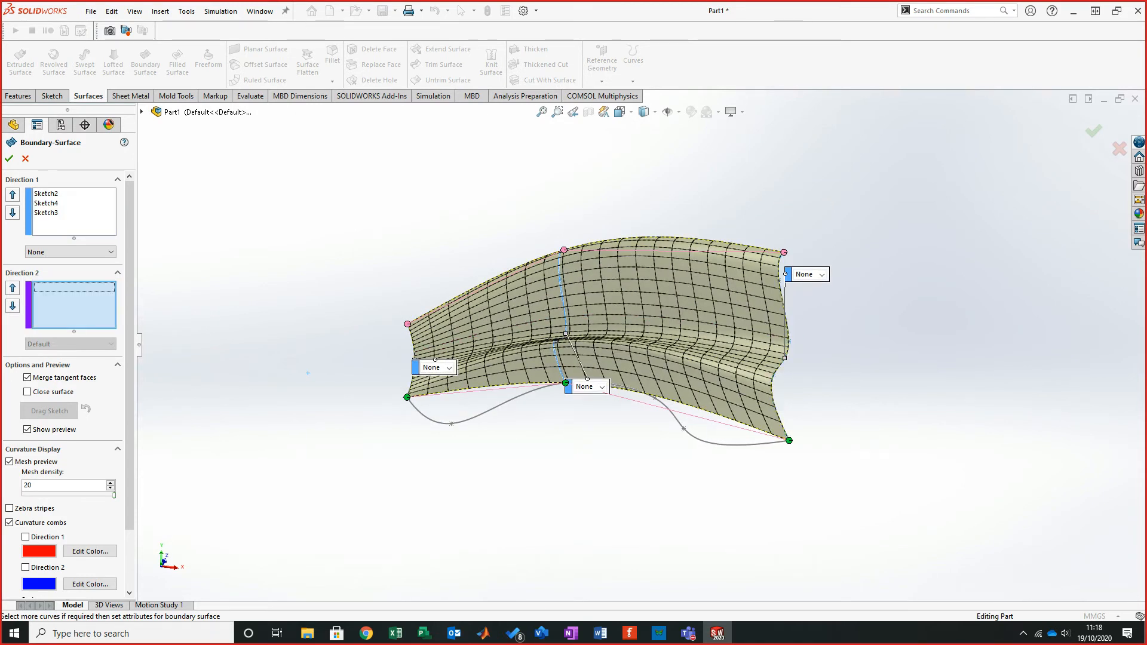
{"action": "left_click", "coordinate": [603, 315]}
{"action": "middle_click_drag", "start_coordinate": [605, 317], "coordinate": [615, 328]}
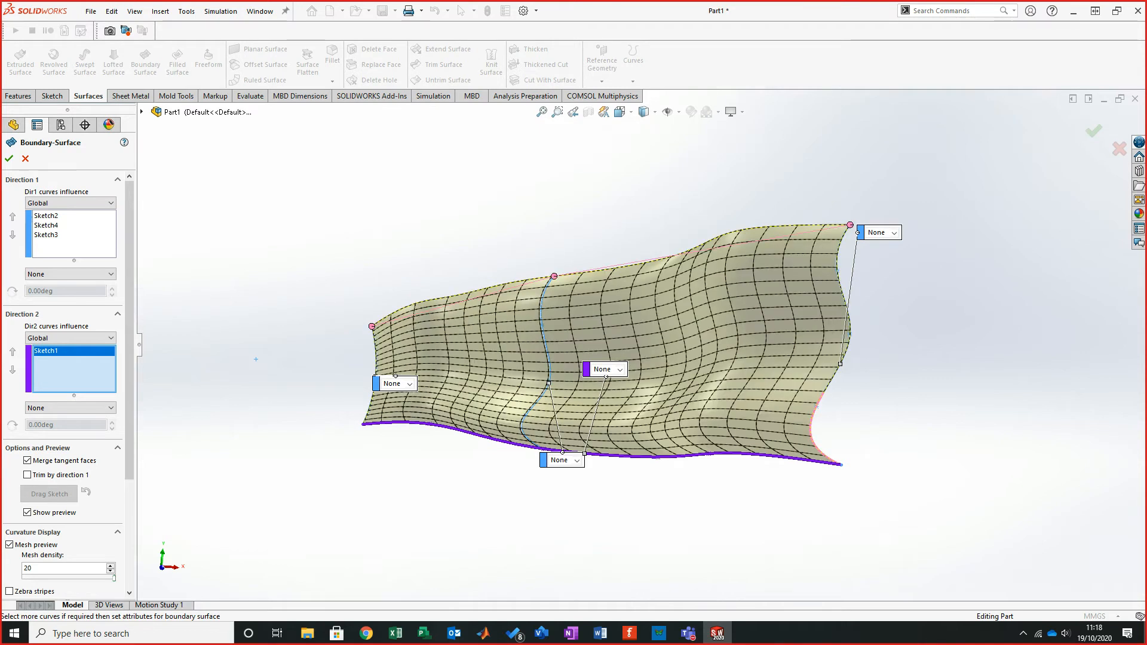
- Lower the boundary surface preview mesh density to 5
{"action": "left_click_drag", "start_coordinate": [109, 578], "coordinate": [42, 578]}
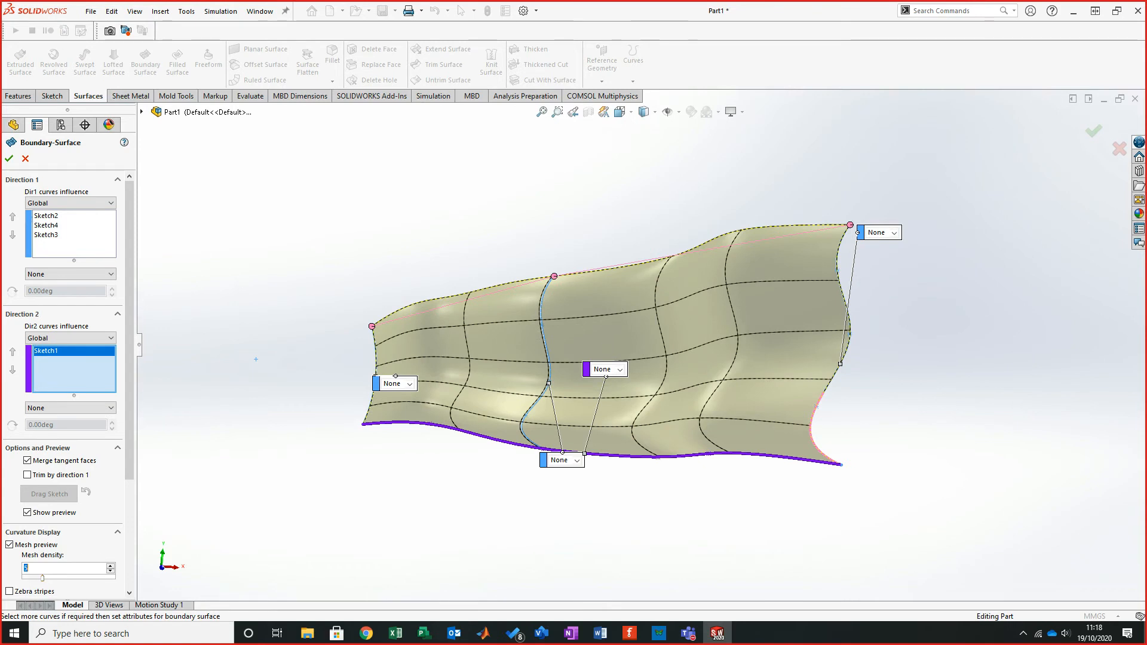
{"action": "middle_click_drag", "start_coordinate": [614, 325], "coordinate": [661, 333]}
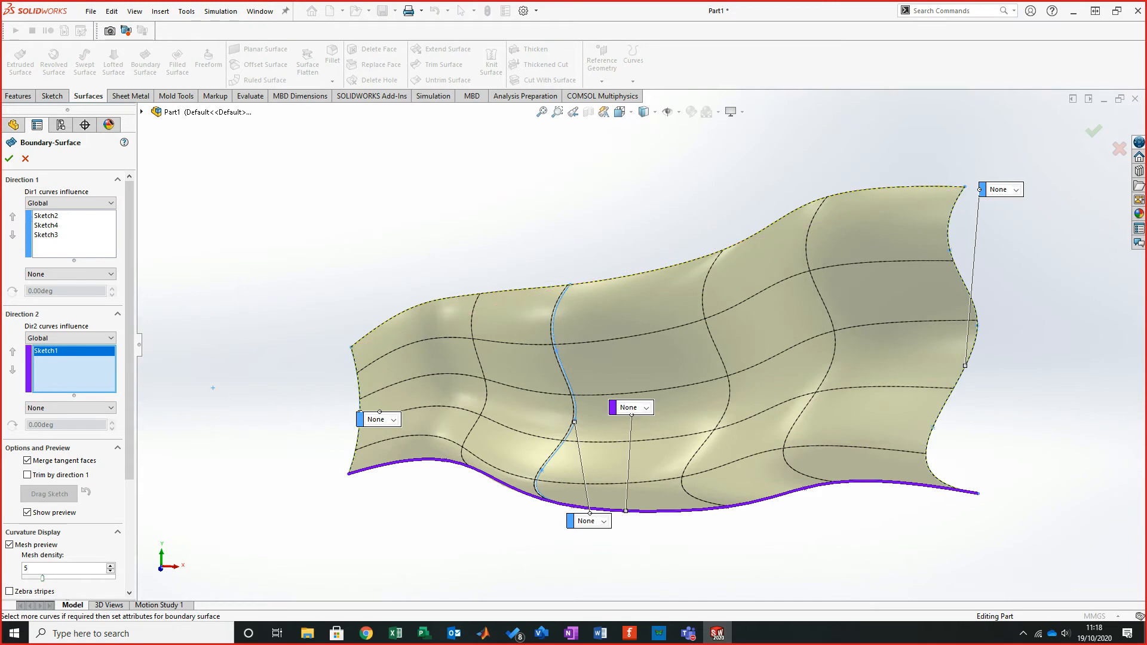
{"action": "left_click_drag", "start_coordinate": [570, 285], "coordinate": [570, 388]}
{"action": "middle_click_drag", "start_coordinate": [658, 340], "coordinate": [663, 335]}
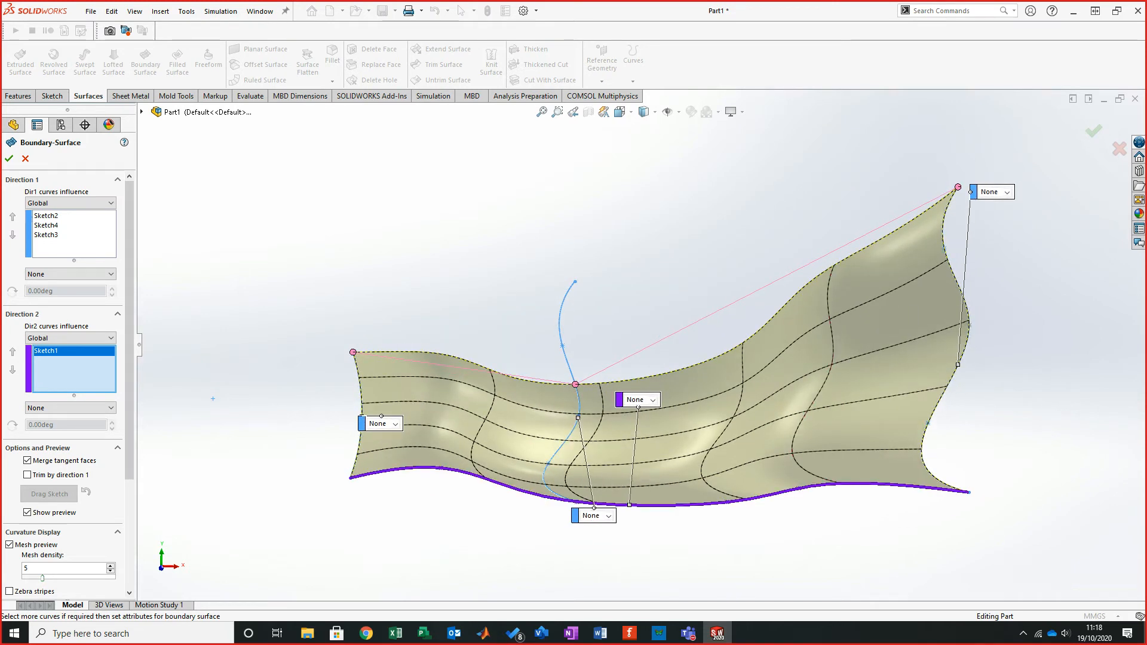
- Remove the end spline from the Direction 1 profiles and cancel the Boundary Surface
{"action": "left_click", "coordinate": [54, 235]}
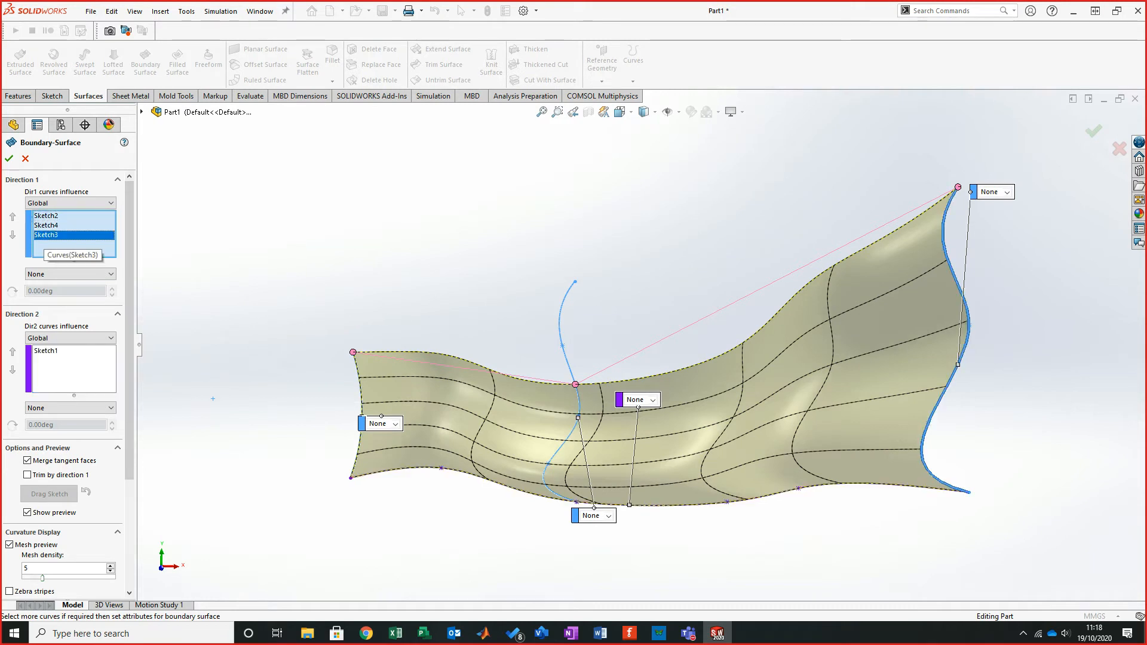
{"action": "right_click", "coordinate": [47, 238]}
{"action": "left_click", "coordinate": [74, 275]}
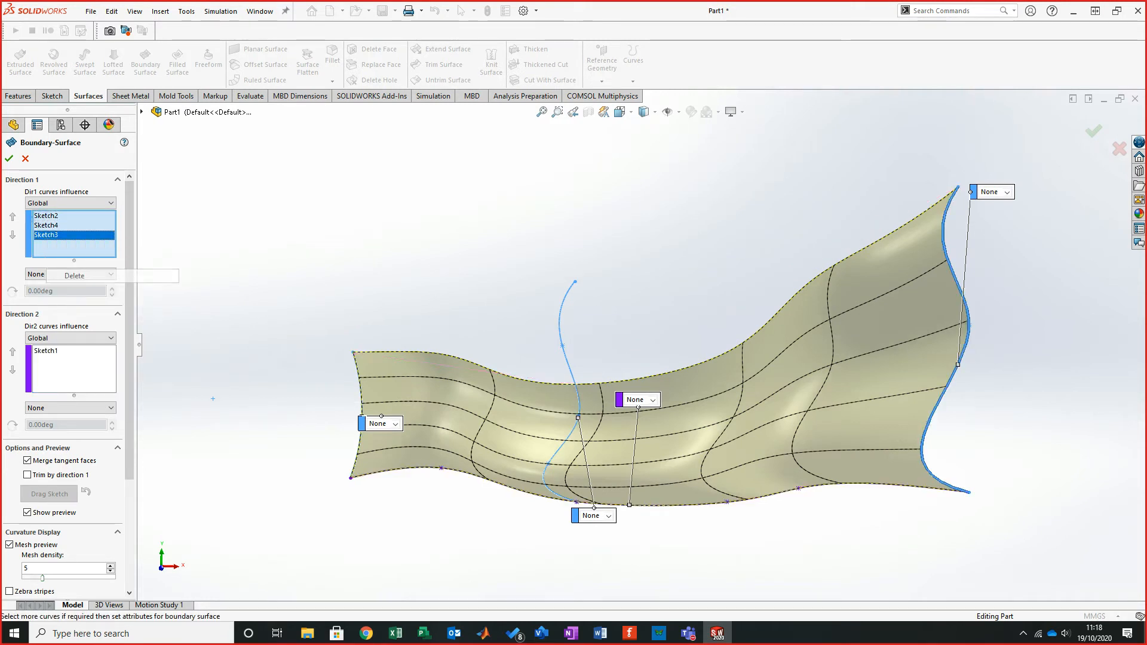
{"action": "middle_click_drag", "start_coordinate": [662, 336], "coordinate": [700, 303]}
{"action": "left_click_drag", "start_coordinate": [619, 355], "coordinate": [619, 243]}
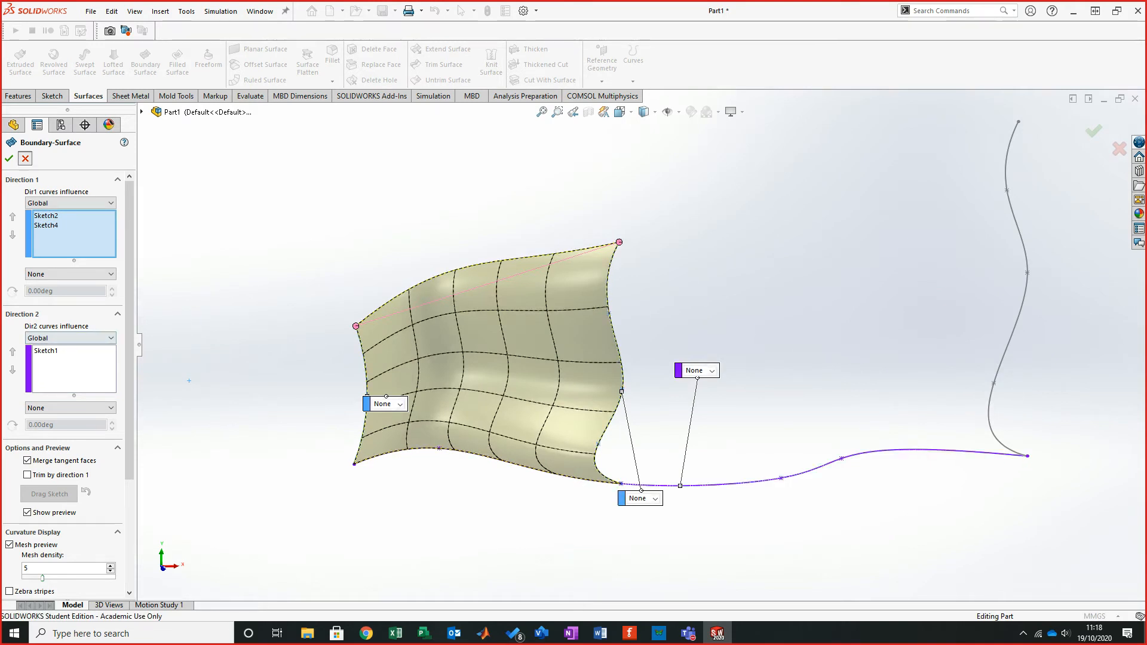
{"action": "key", "text": "Escape"}
- Create a boundary surface with the arc and the middle spline as Direction 1 profiles and the path spline as Direction 2
{"action": "key", "text": "Return"}
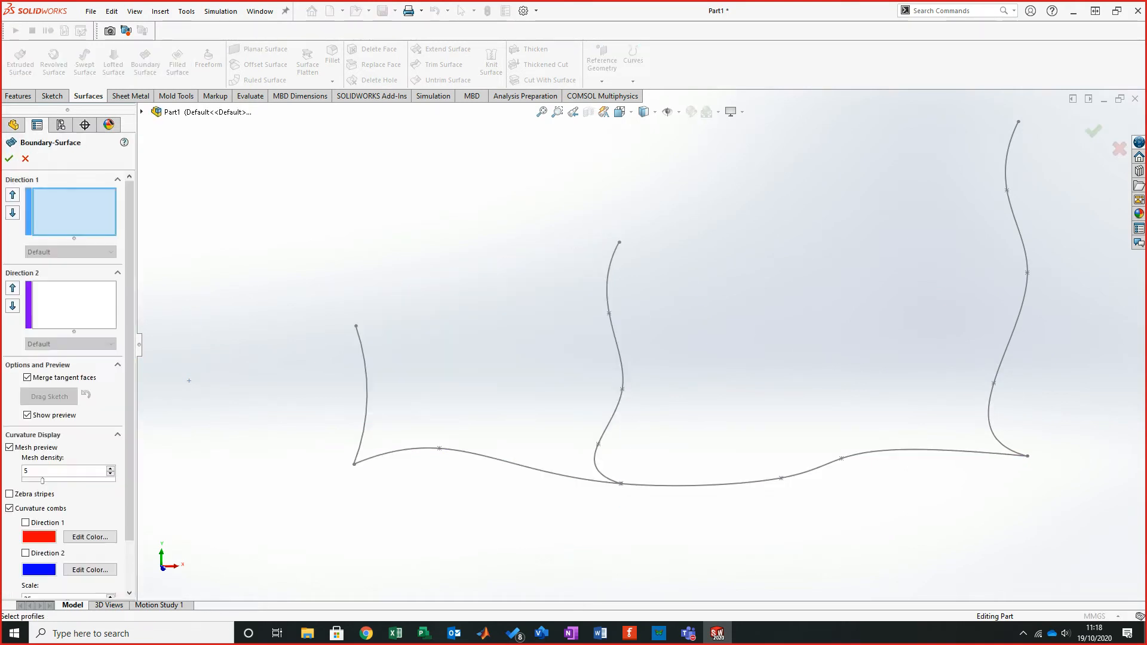
{"action": "left_click", "coordinate": [366, 397]}
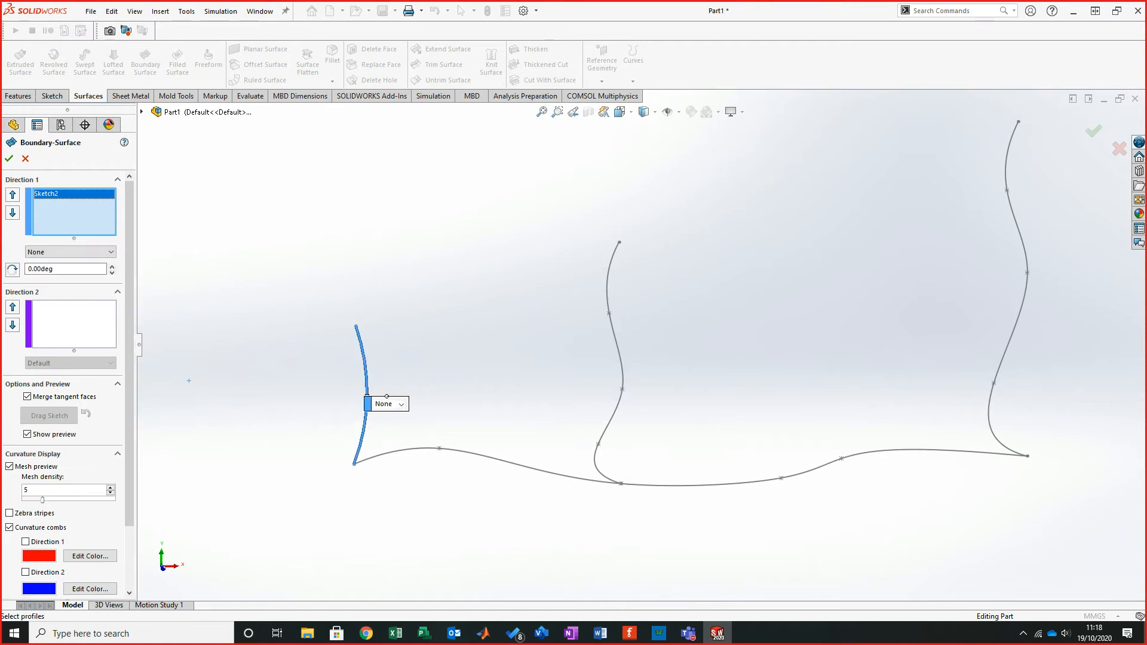
{"action": "left_click", "coordinate": [621, 391]}
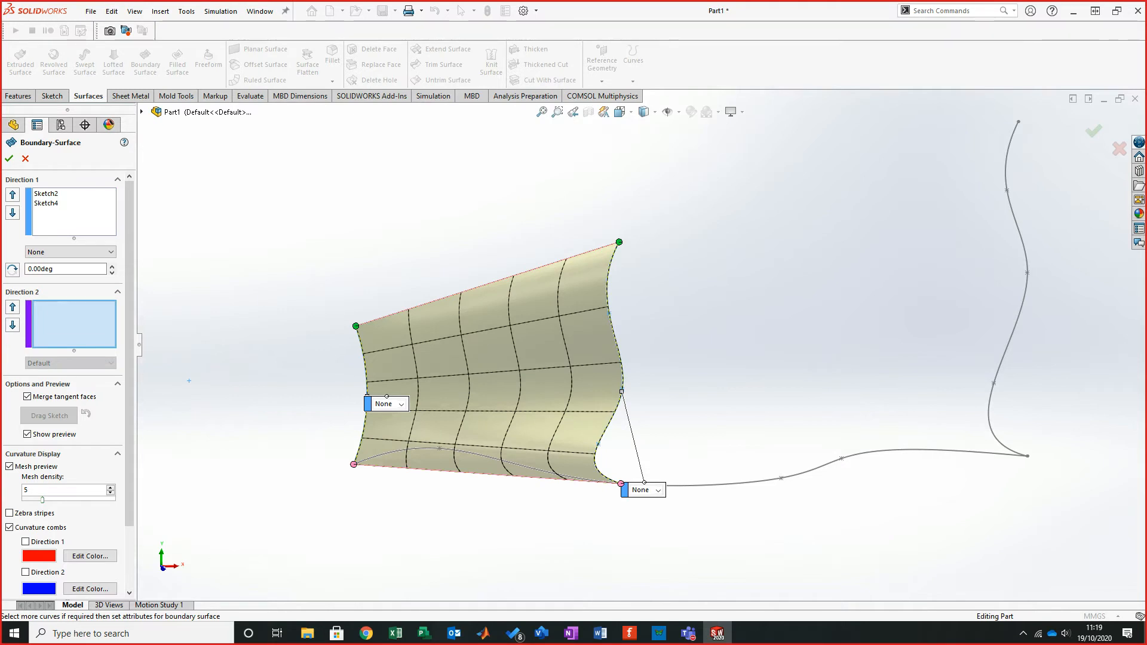
{"action": "left_click", "coordinate": [679, 485]}
{"action": "middle_click_drag", "start_coordinate": [679, 485], "coordinate": [682, 478]}
{"action": "middle_click_drag", "start_coordinate": [698, 297], "coordinate": [717, 286]}
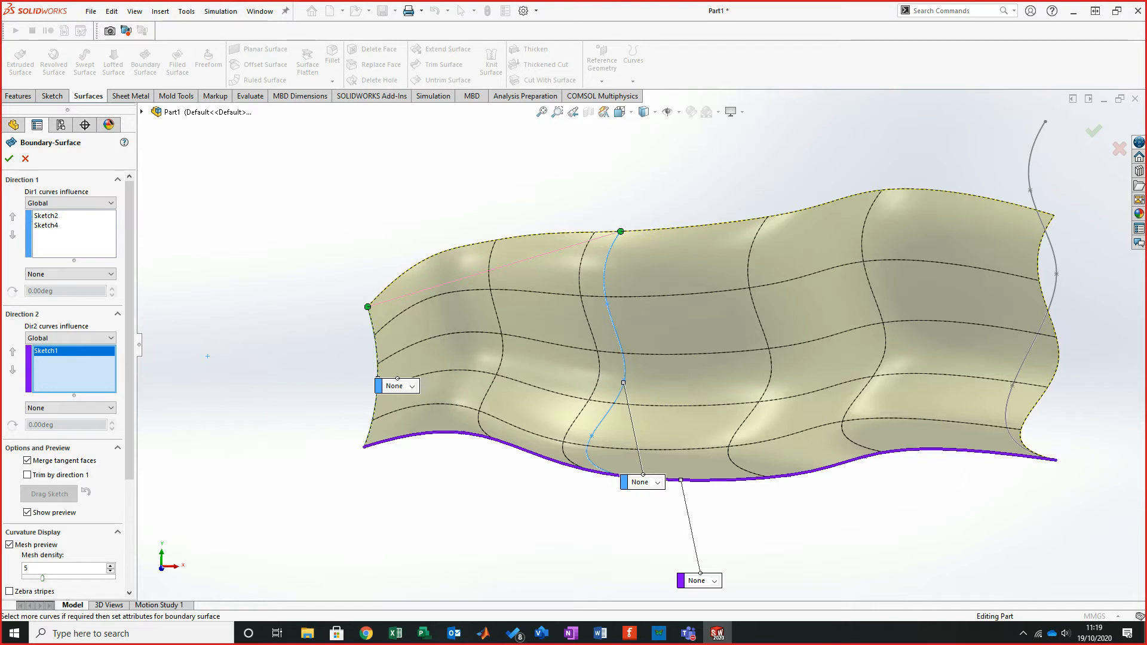
{"action": "left_click", "coordinate": [788, 475]}
{"action": "middle_click_drag", "start_coordinate": [710, 239], "coordinate": [761, 275]}
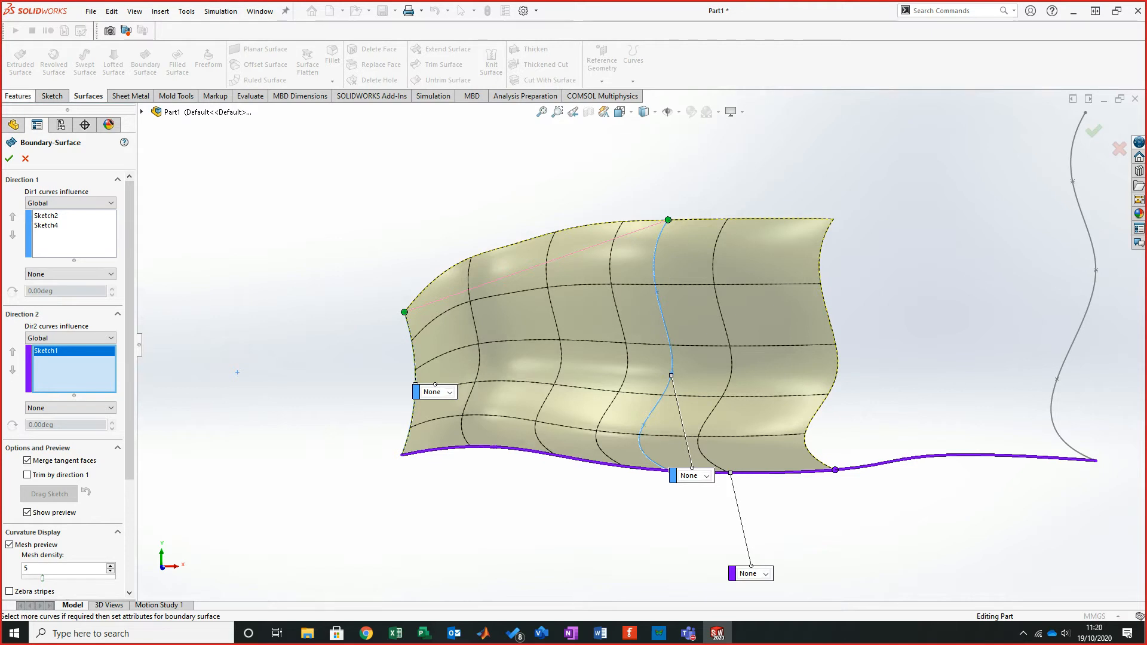
{"action": "left_click", "coordinate": [9, 158]}
- Inspect the finished boundary surface from several angles
{"action": "mouse_move", "coordinate": [669, 359]}
{"action": "middle_mouse_down"}
{"action": "mouse_move", "coordinate": [674, 263]}
{"action": "mouse_move", "coordinate": [585, 371]}
{"action": "mouse_move", "coordinate": [663, 370]}
{"action": "middle_mouse_up"}
{"action": "scroll", "coordinate": [586, 370], "scroll_direction": "down", "scroll_amount": 2}
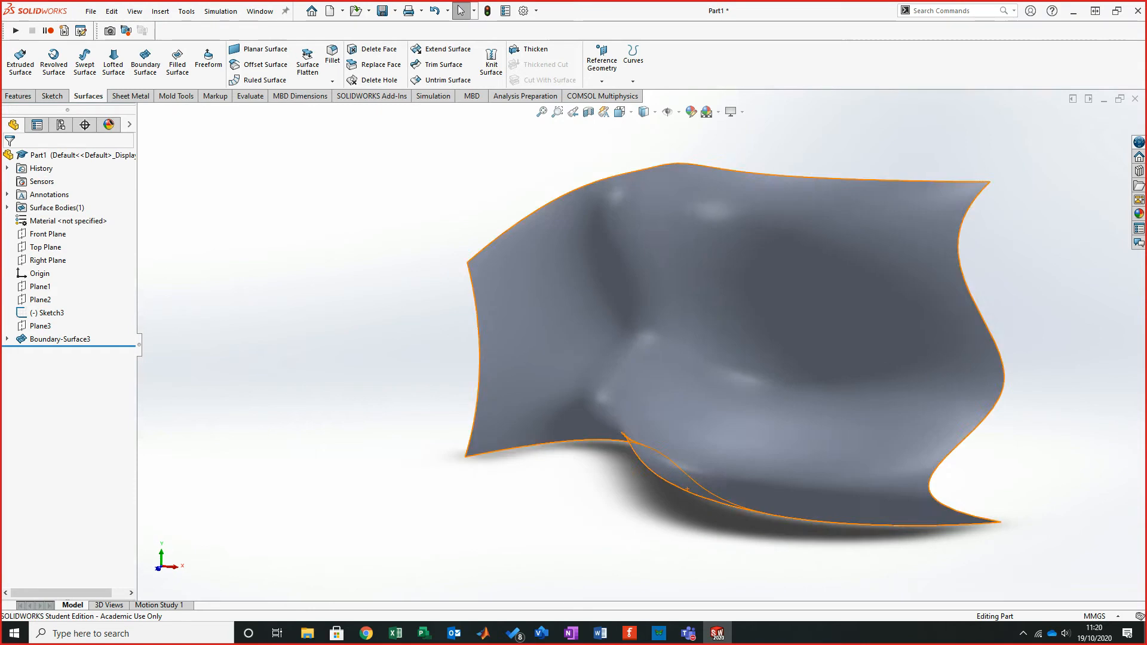
{"action": "left_click", "coordinate": [717, 346]}
{"action": "left_click", "coordinate": [722, 340]}
{"action": "middle_click_drag", "start_coordinate": [731, 337], "coordinate": [734, 277]}
{"action": "scroll", "coordinate": [729, 323], "scroll_direction": "down", "scroll_amount": 2}
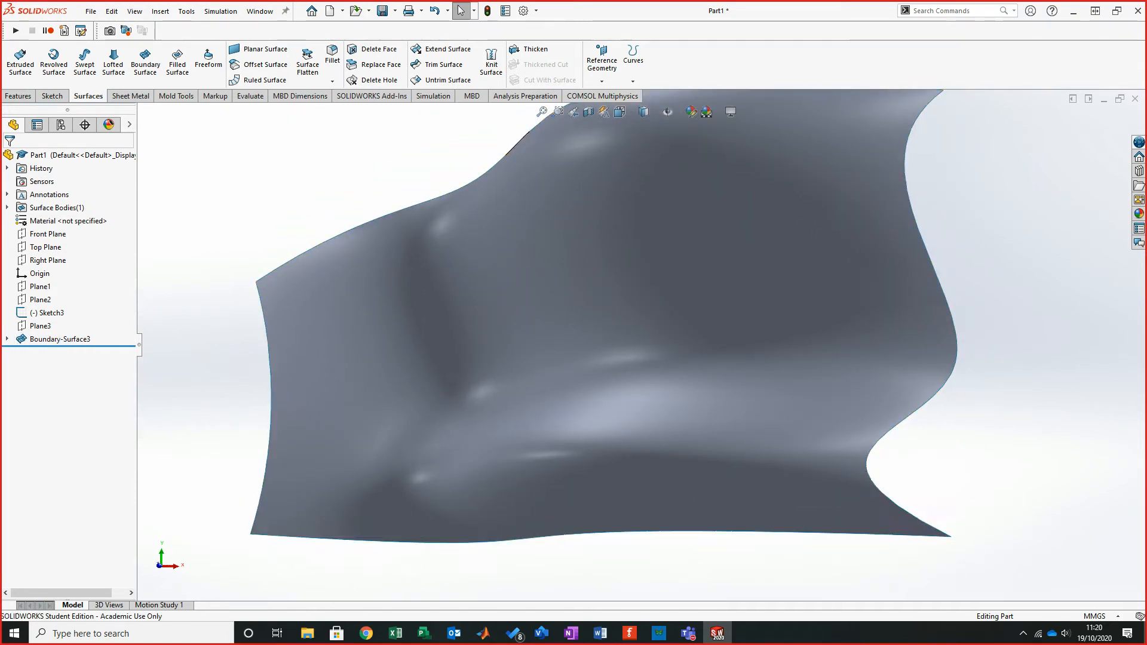
{"action": "scroll", "coordinate": [642, 347], "scroll_direction": "up", "scroll_amount": 2}
{"action": "middle_click_drag", "start_coordinate": [469, 377], "coordinate": [520, 392]}
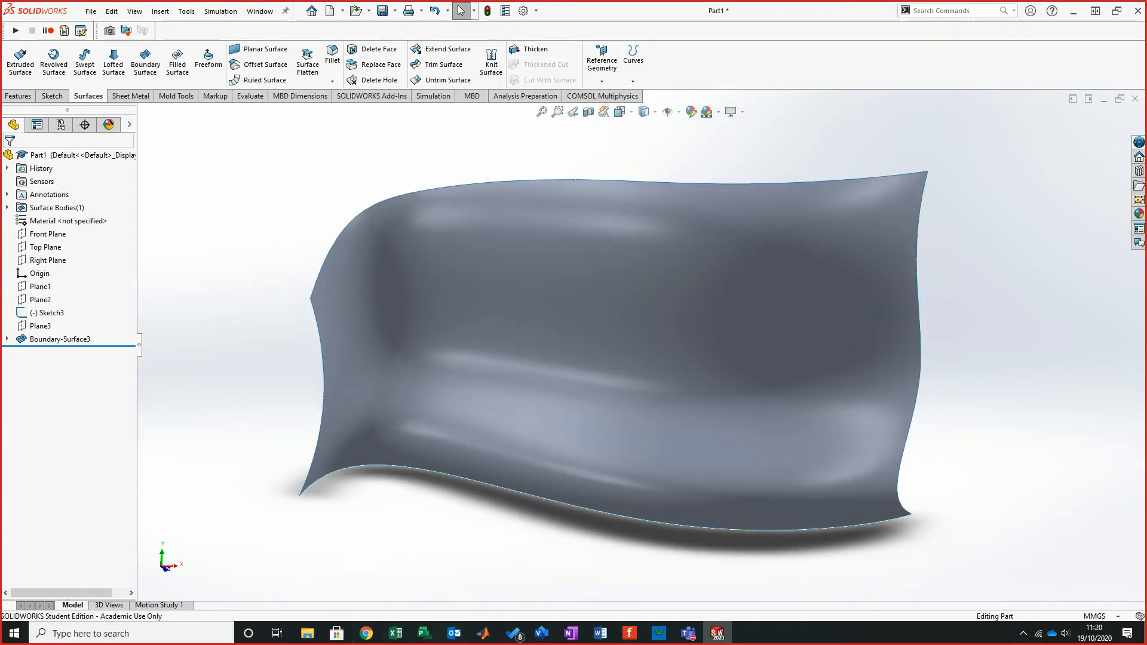
{"action": "middle_click_drag", "start_coordinate": [634, 332], "coordinate": [631, 333]}
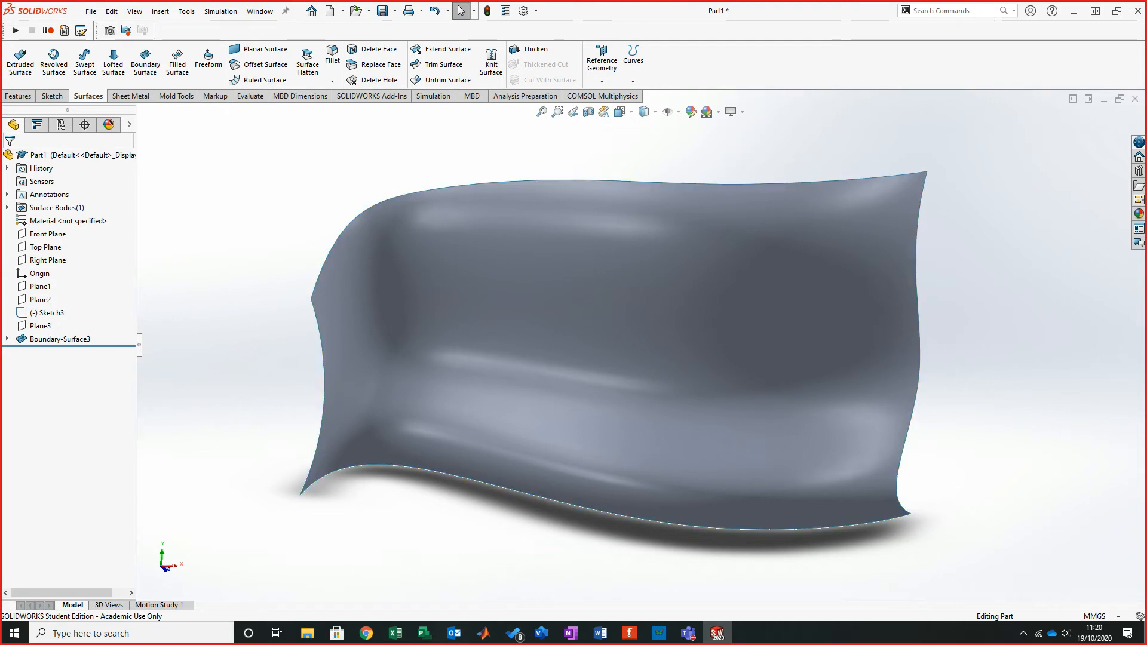
{"action": "mouse_move", "coordinate": [631, 333]}
{"action": "middle_mouse_down"}
{"action": "mouse_move", "coordinate": [631, 311]}
{"action": "mouse_move", "coordinate": [631, 322]}
{"action": "middle_mouse_up"}
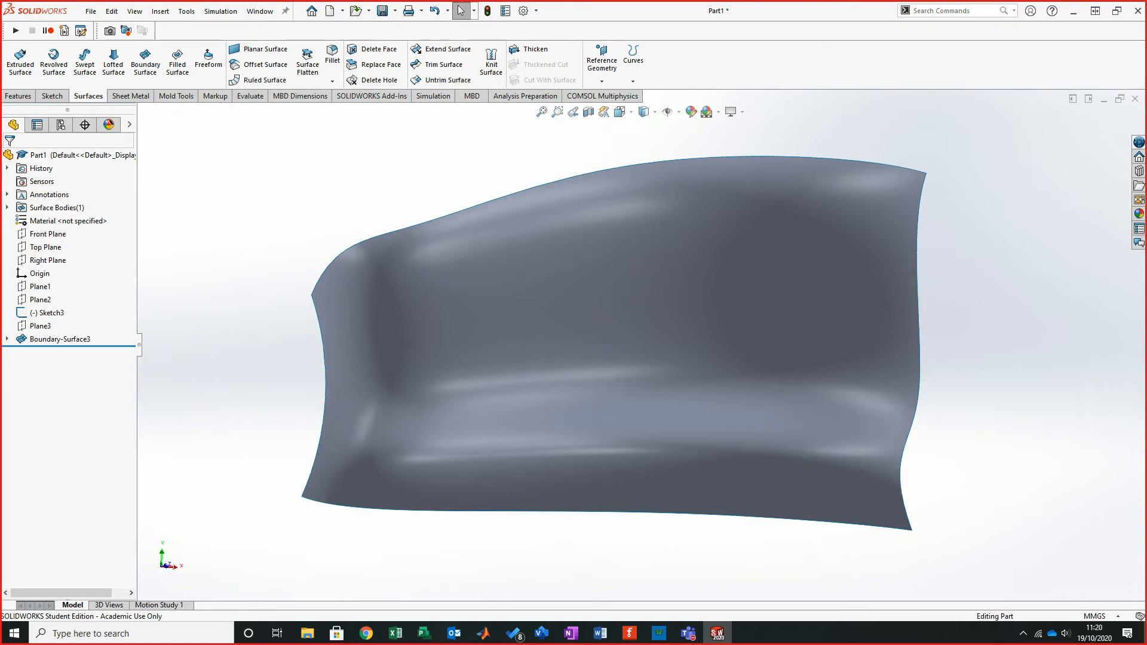
{"action": "mouse_move", "coordinate": [627, 332]}
{"action": "middle_mouse_down"}
{"action": "mouse_move", "coordinate": [758, 342]}
{"action": "mouse_move", "coordinate": [705, 338]}
{"action": "middle_mouse_up"}
{"action": "middle_click_drag", "start_coordinate": [836, 460], "coordinate": [753, 521]}
{"action": "left_click", "coordinate": [624, 409]}
{"action": "middle_click_drag", "start_coordinate": [624, 410], "coordinate": [585, 383]}
{"action": "middle_click_drag", "start_coordinate": [579, 336], "coordinate": [515, 327]}
{"action": "scroll", "coordinate": [256, 412], "scroll_direction": "up", "scroll_amount": 3}
{"action": "middle_click_drag", "start_coordinate": [263, 418], "coordinate": [281, 421]}
- Delete the Boundary-Surface3 feature
{"action": "right_click", "coordinate": [55, 339]}
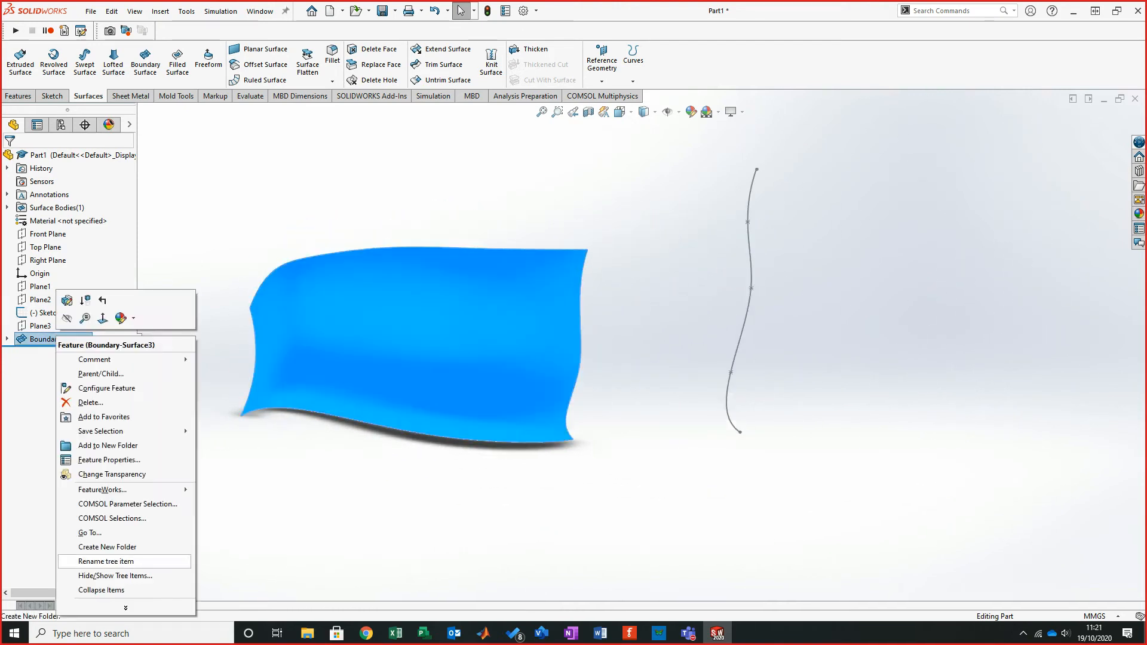
{"action": "left_click", "coordinate": [91, 402]}
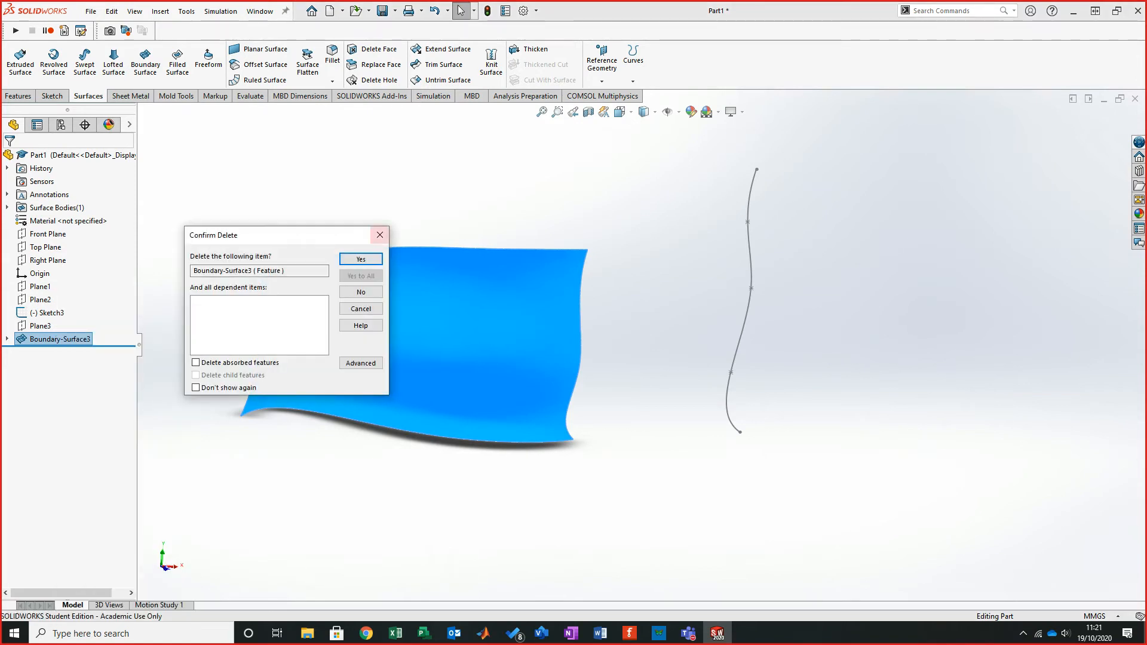
{"action": "key", "text": "Return"}
- Edit Sketch4 and delete its middle spline
{"action": "right_click", "coordinate": [48, 352]}
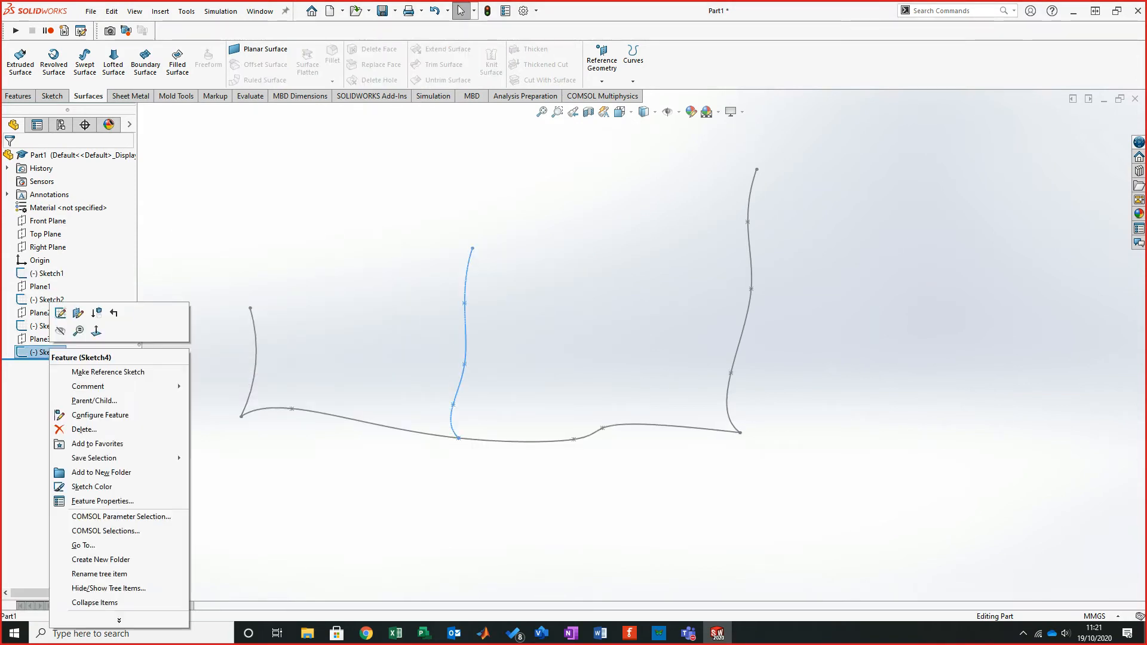
{"action": "left_click", "coordinate": [64, 309]}
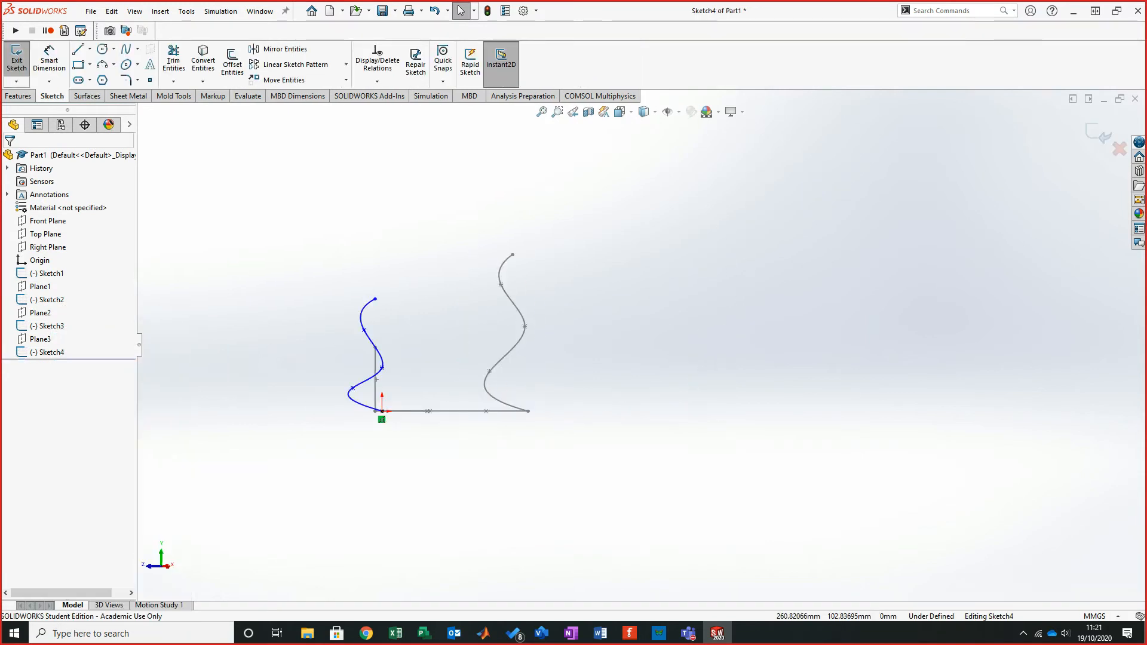
{"action": "scroll", "coordinate": [296, 363], "scroll_direction": "down", "scroll_amount": 5}
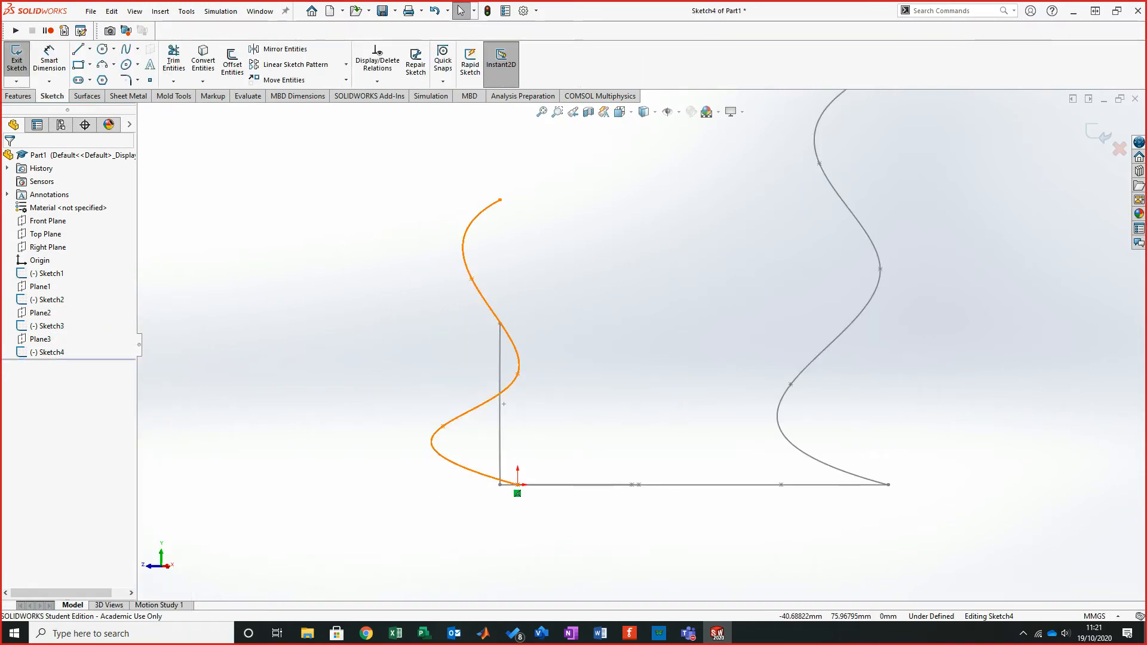
{"action": "left_click", "coordinate": [517, 374]}
{"action": "key", "text": "Delete"}
- Sketch a new curved spline in Sketch4 rising from the path's start point
{"action": "left_click", "coordinate": [126, 49]}
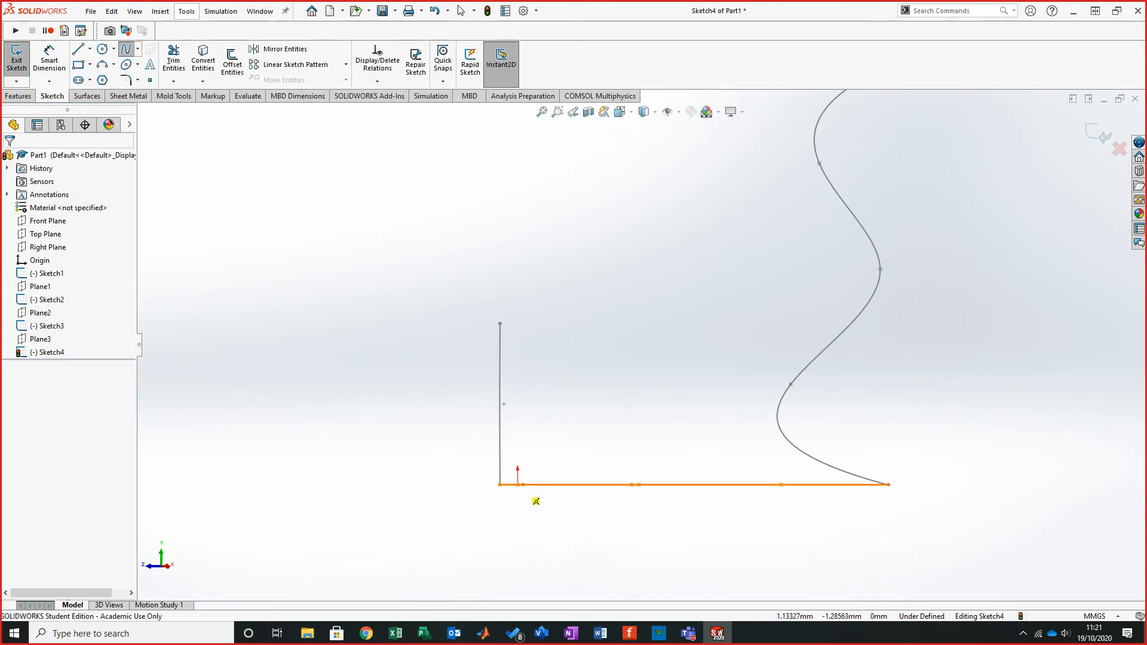
{"action": "middle_click_drag", "start_coordinate": [635, 277], "coordinate": [662, 285]}
{"action": "left_click", "coordinate": [479, 456]}
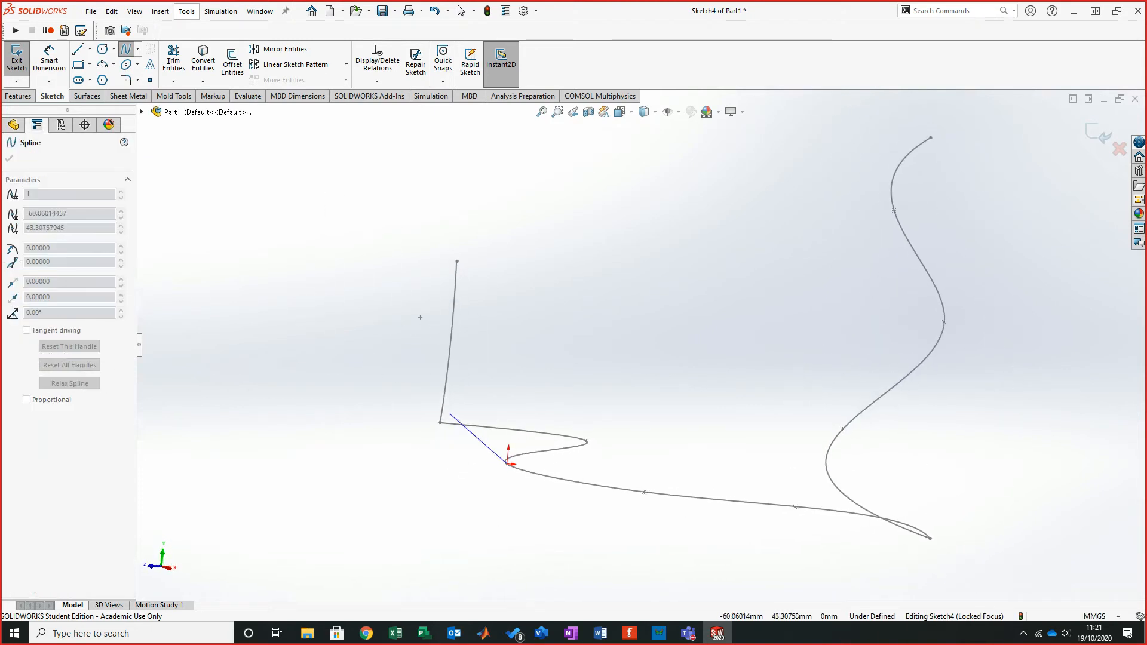
{"action": "left_click", "coordinate": [440, 422]}
{"action": "left_click", "coordinate": [463, 393]}
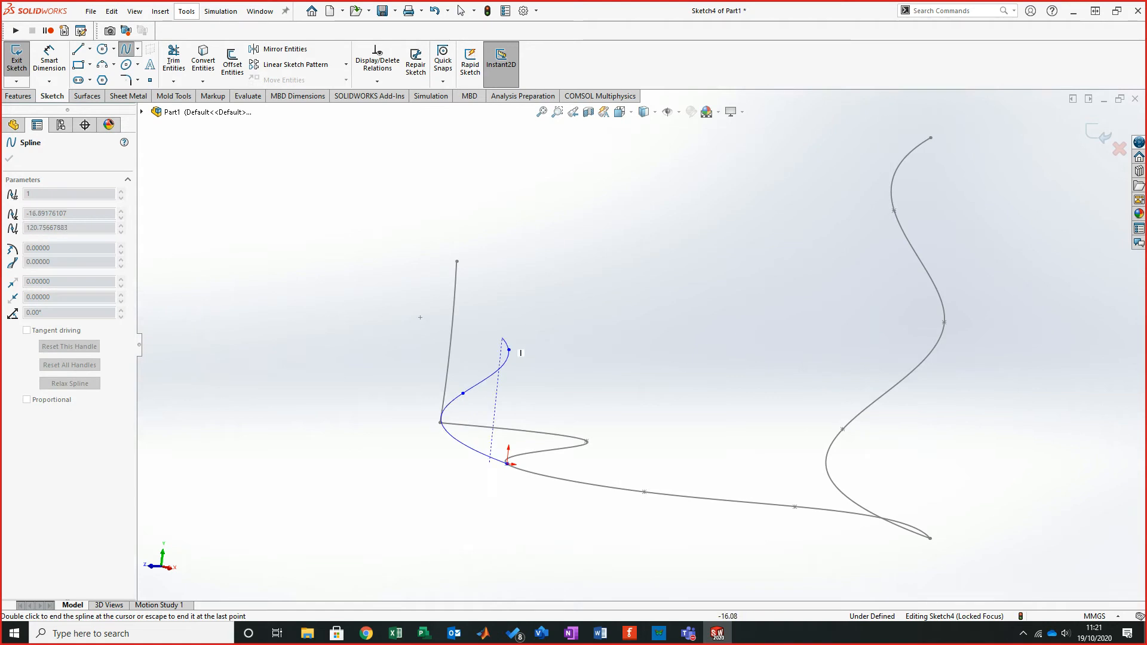
{"action": "right_click", "coordinate": [509, 349]}
{"action": "left_click", "coordinate": [541, 354]}
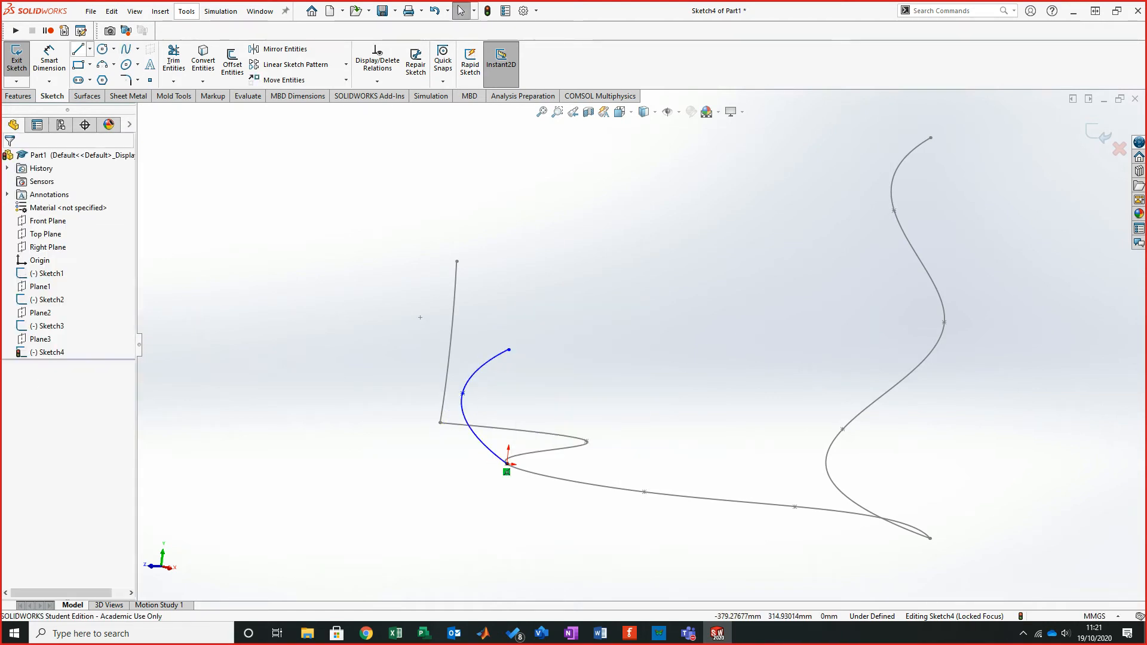
- Add a short line extending upward from the new spline's end and exit the sketch
{"action": "key", "text": "l"}
{"action": "left_click_drag", "start_coordinate": [508, 349], "coordinate": [515, 286]}
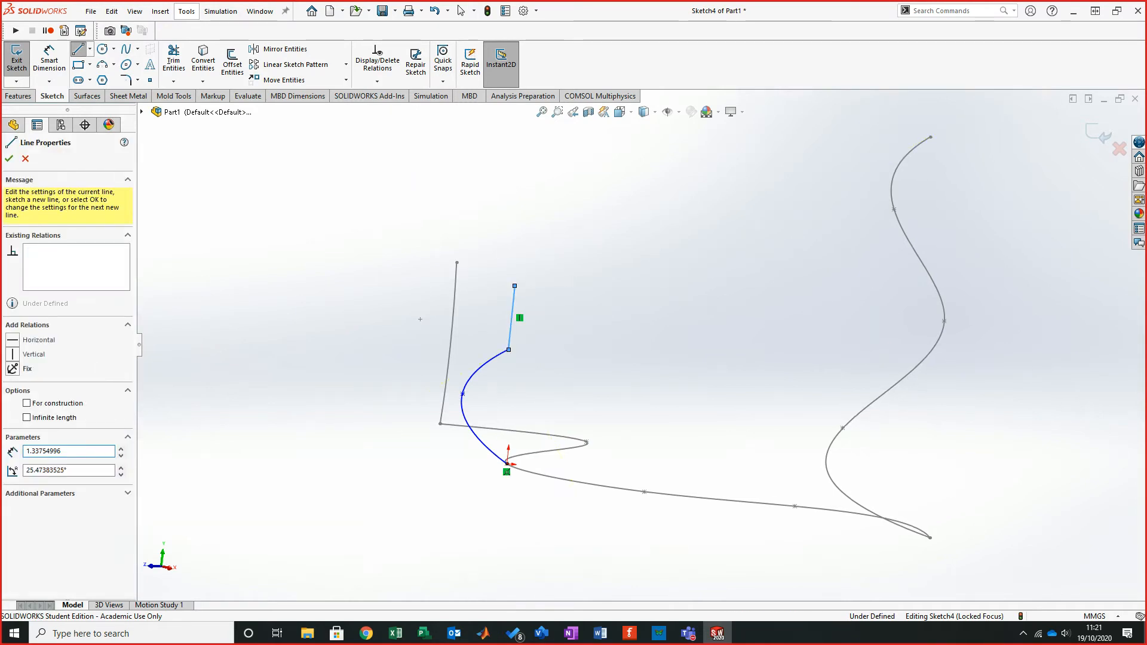
{"action": "right_click", "coordinate": [628, 263]}
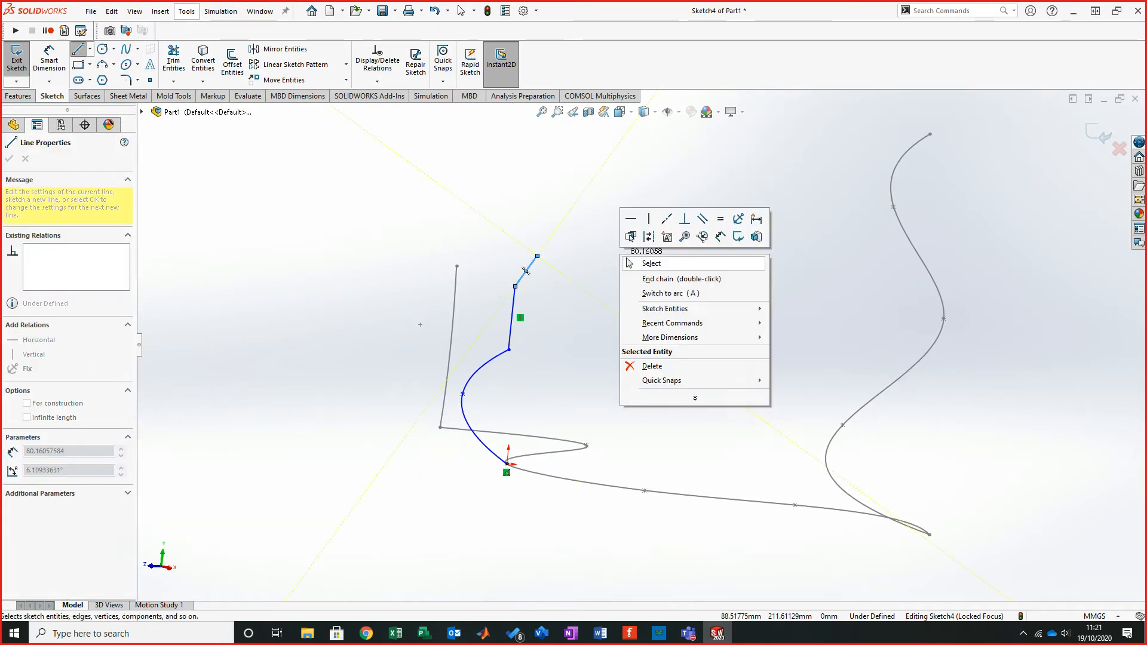
{"action": "left_click", "coordinate": [628, 262]}
{"action": "mouse_move", "coordinate": [667, 281]}
{"action": "middle_mouse_down"}
{"action": "mouse_move", "coordinate": [666, 294]}
{"action": "mouse_move", "coordinate": [687, 296]}
{"action": "middle_mouse_up"}
{"action": "left_click", "coordinate": [1098, 133]}
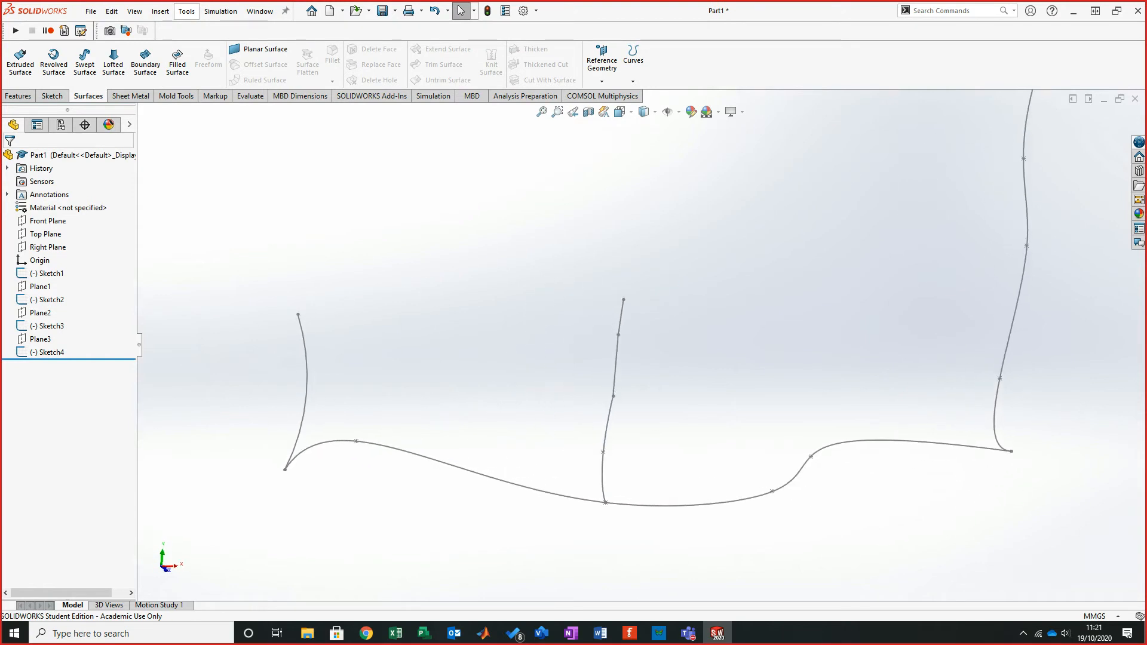
- Start a Boundary Surface with the arc as the first Direction 1 profile
{"action": "left_click", "coordinate": [145, 63]}
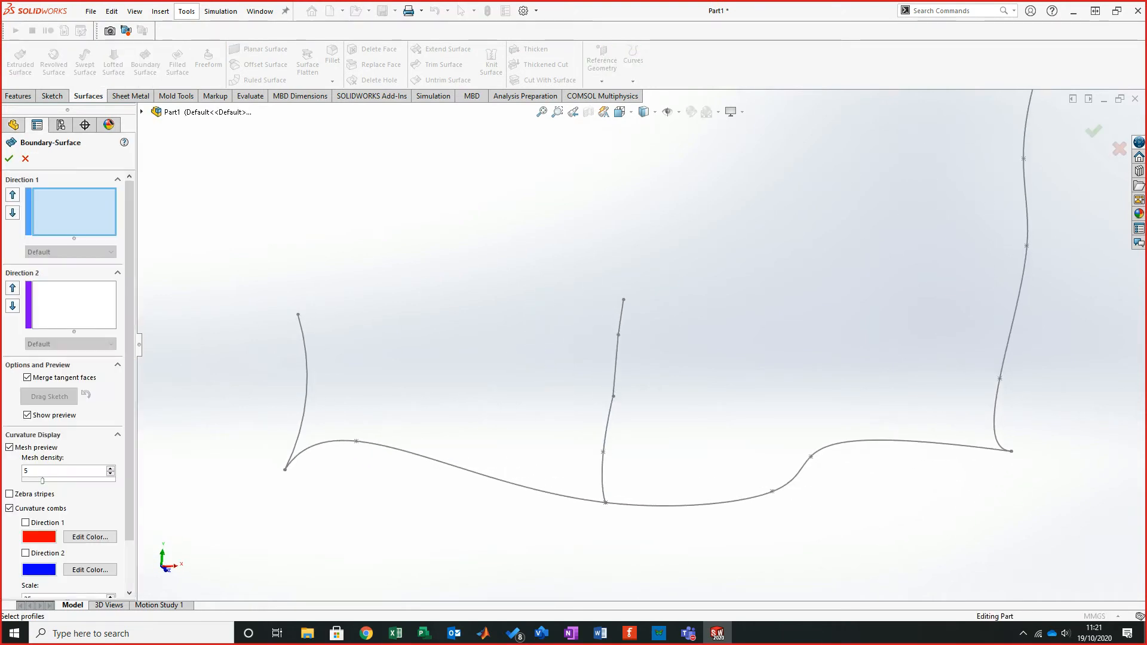
{"action": "left_click", "coordinate": [306, 396]}
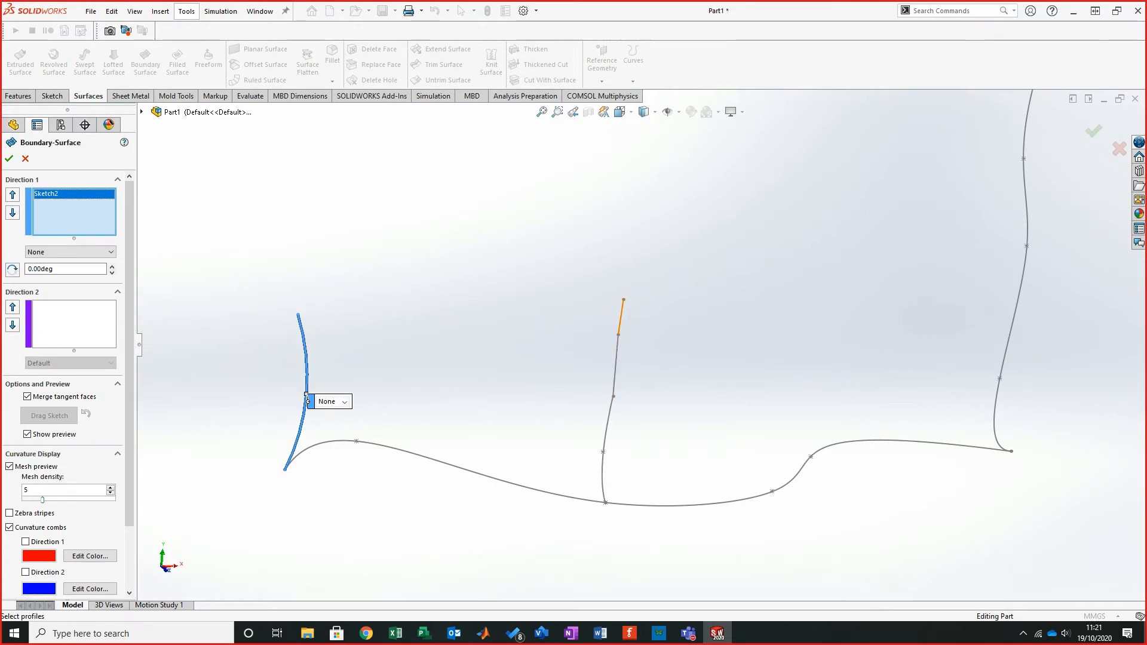
{"action": "middle_click_drag", "start_coordinate": [683, 285], "coordinate": [686, 284]}
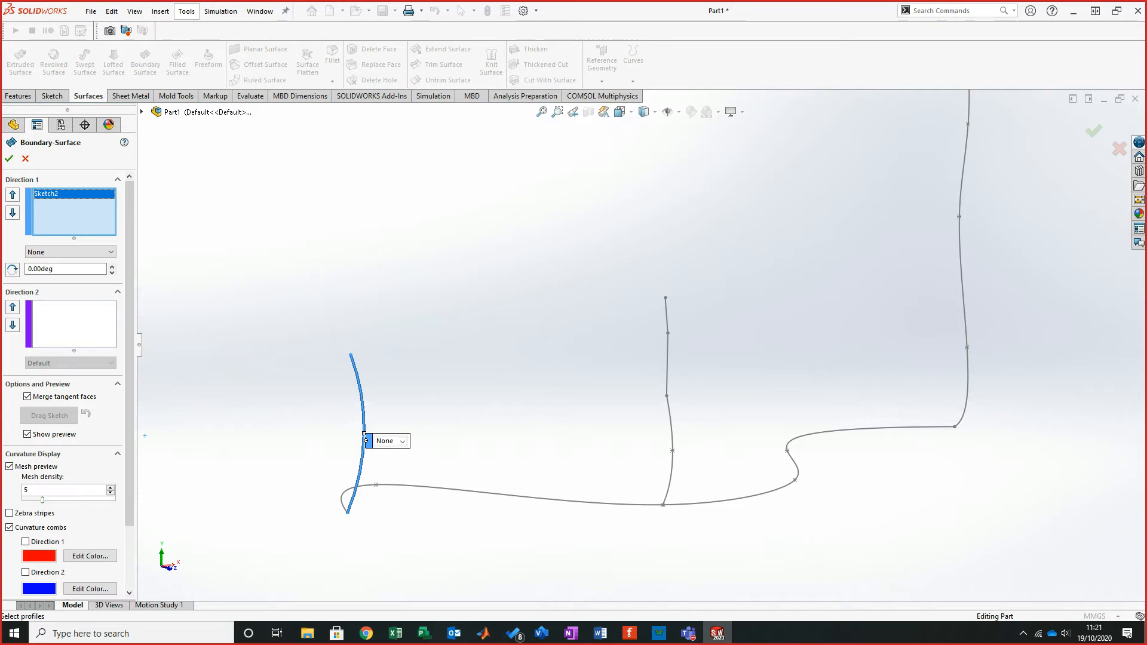
- Group the middle spline and its upper line as an open group and add it as the second Direction 1 profile
{"action": "right_click", "coordinate": [544, 185]}
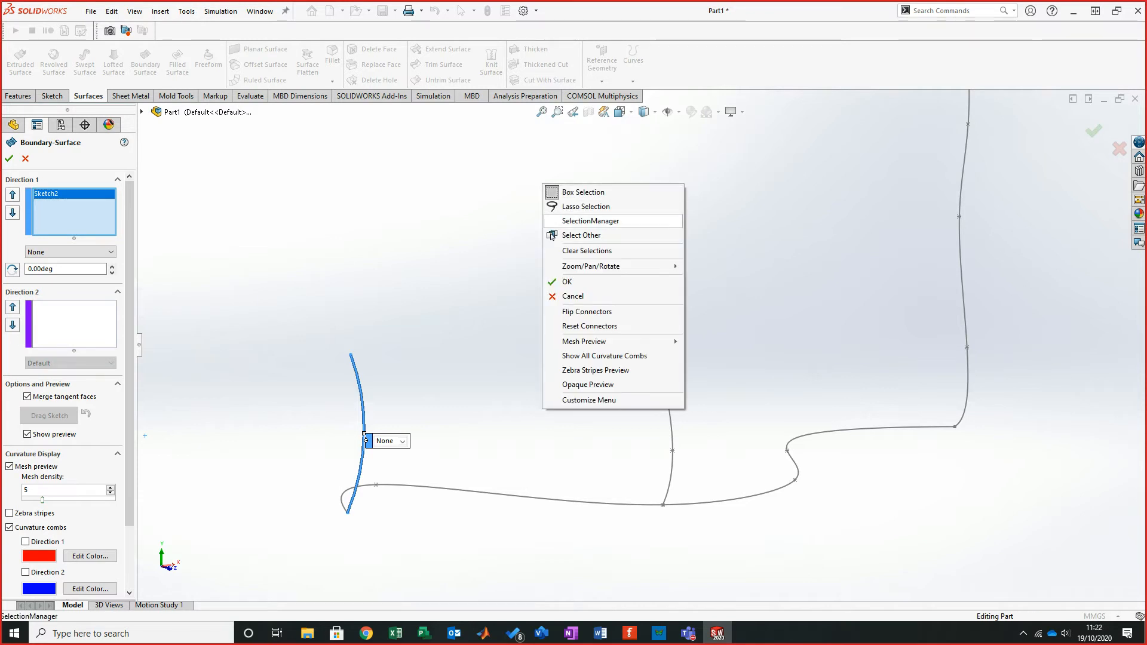
{"action": "left_click", "coordinate": [590, 220]}
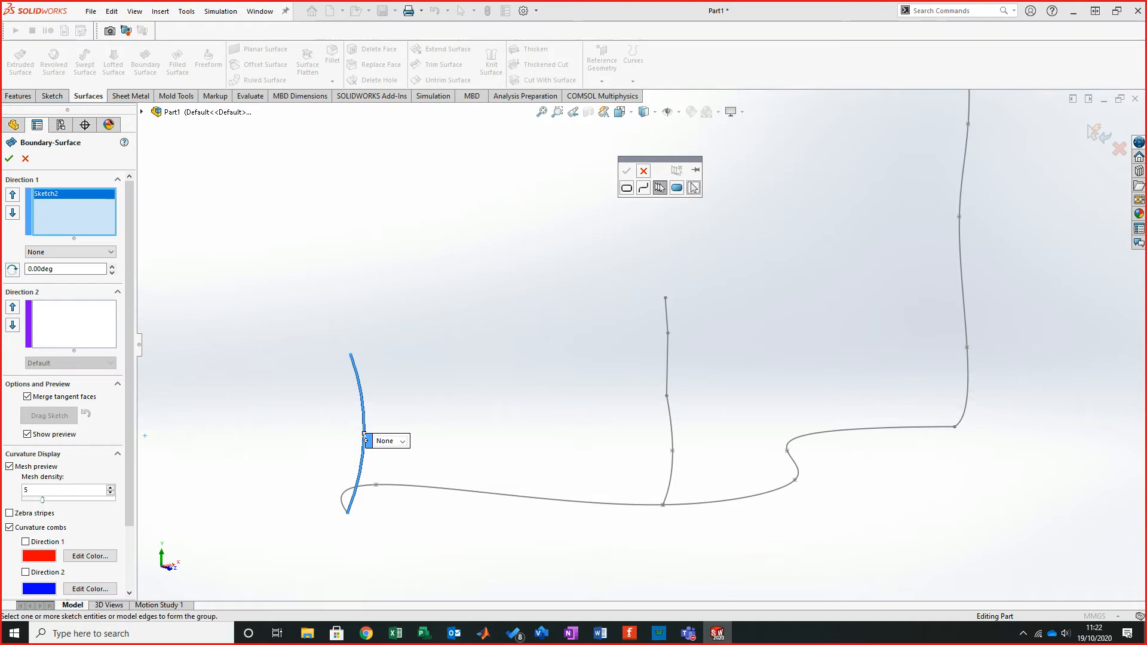
{"action": "left_click", "coordinate": [669, 448]}
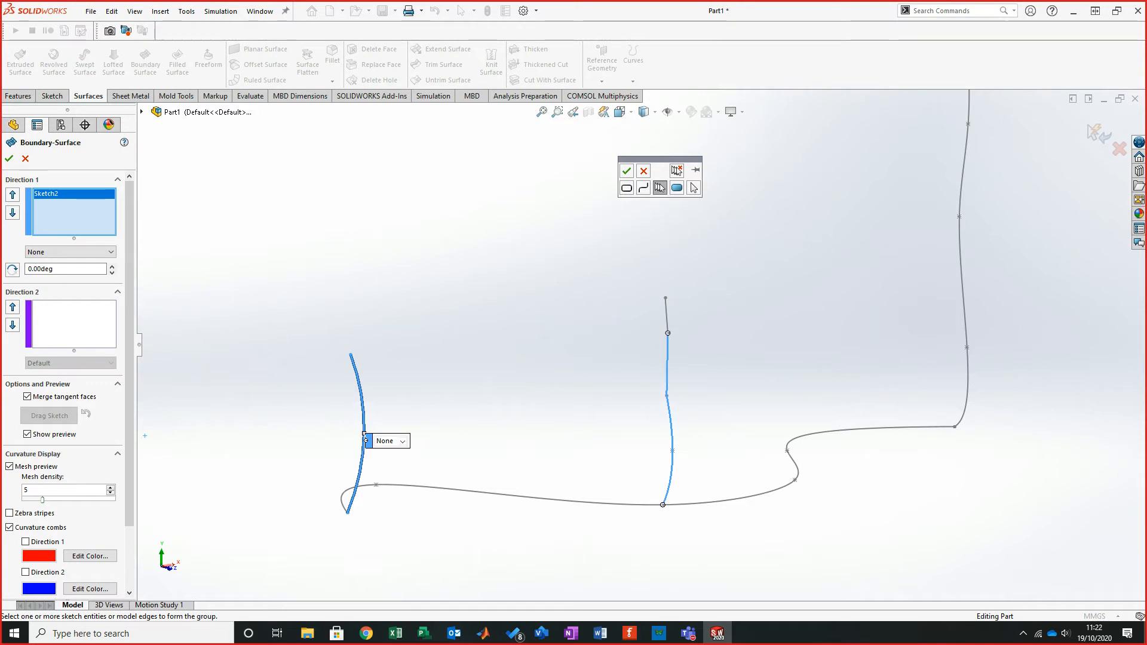
{"action": "left_click", "coordinate": [666, 315]}
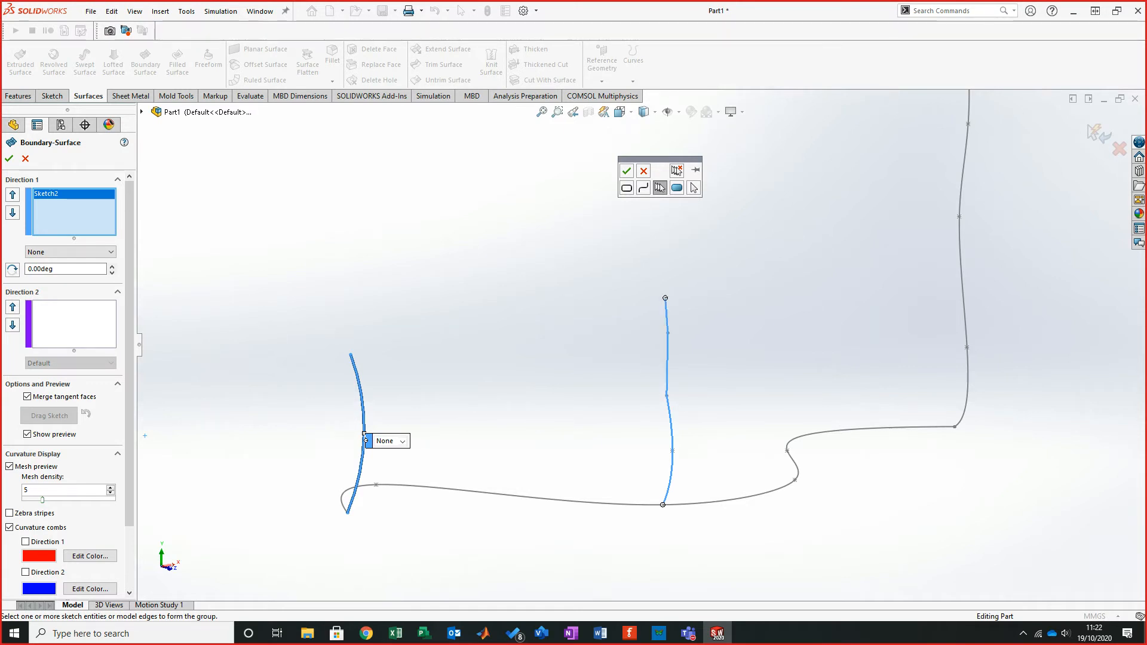
{"action": "left_click", "coordinate": [626, 171]}
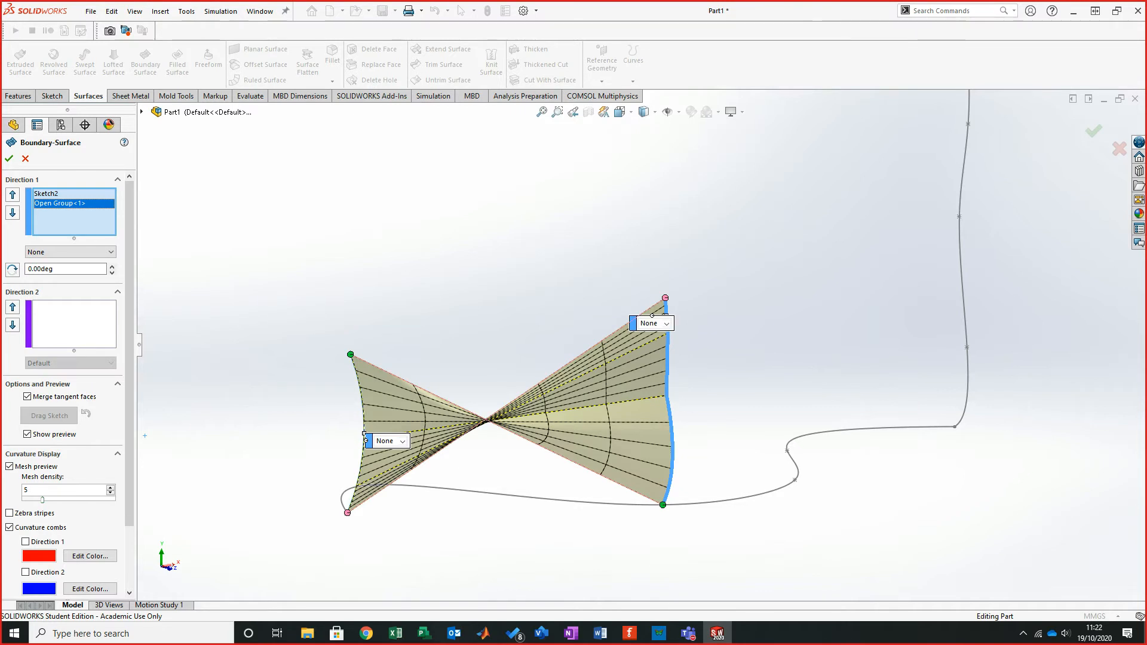
- Flip the open group's connectors and add the end spline Sketch3 as the third Direction 1 profile
{"action": "right_click", "coordinate": [73, 203]}
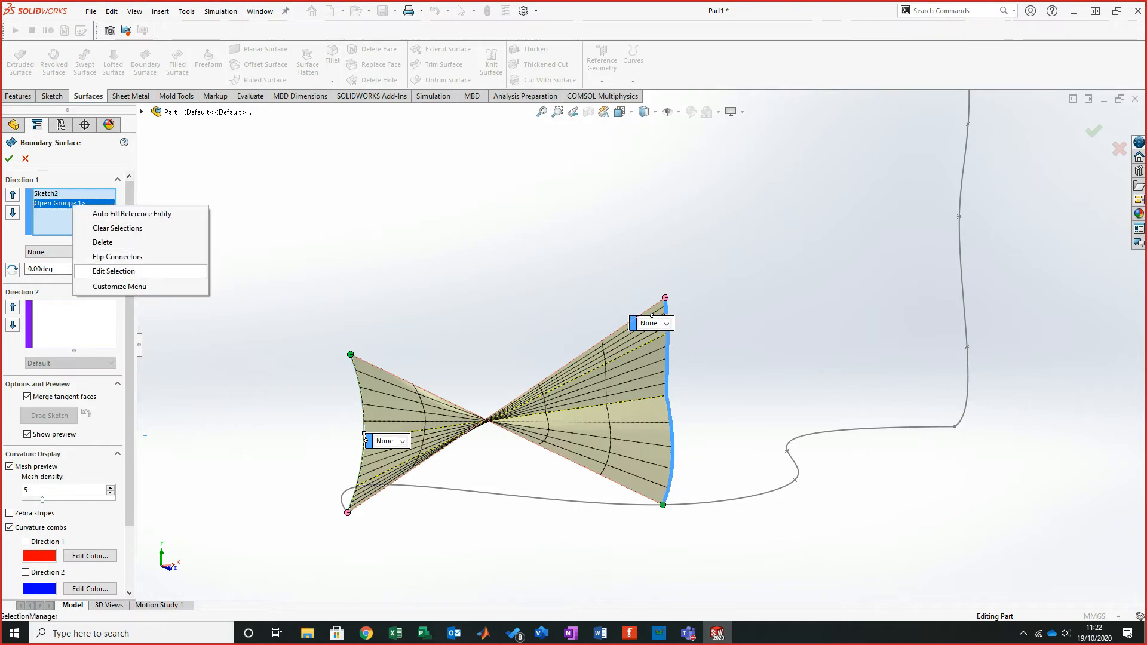
{"action": "left_click", "coordinate": [108, 256]}
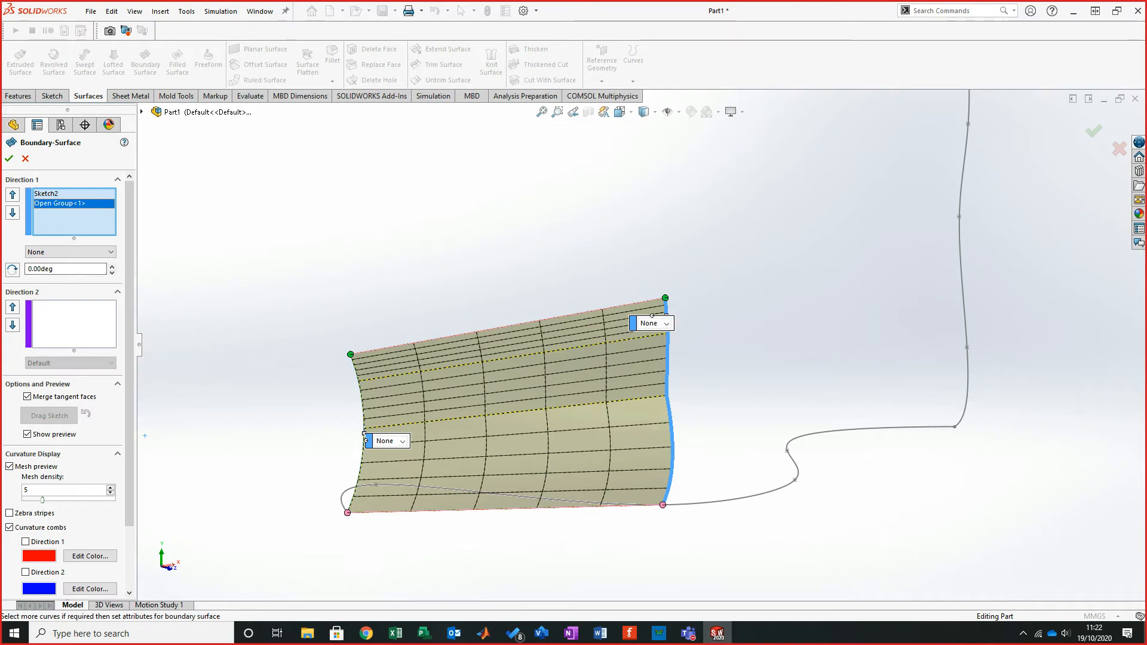
{"action": "left_click", "coordinate": [959, 268]}
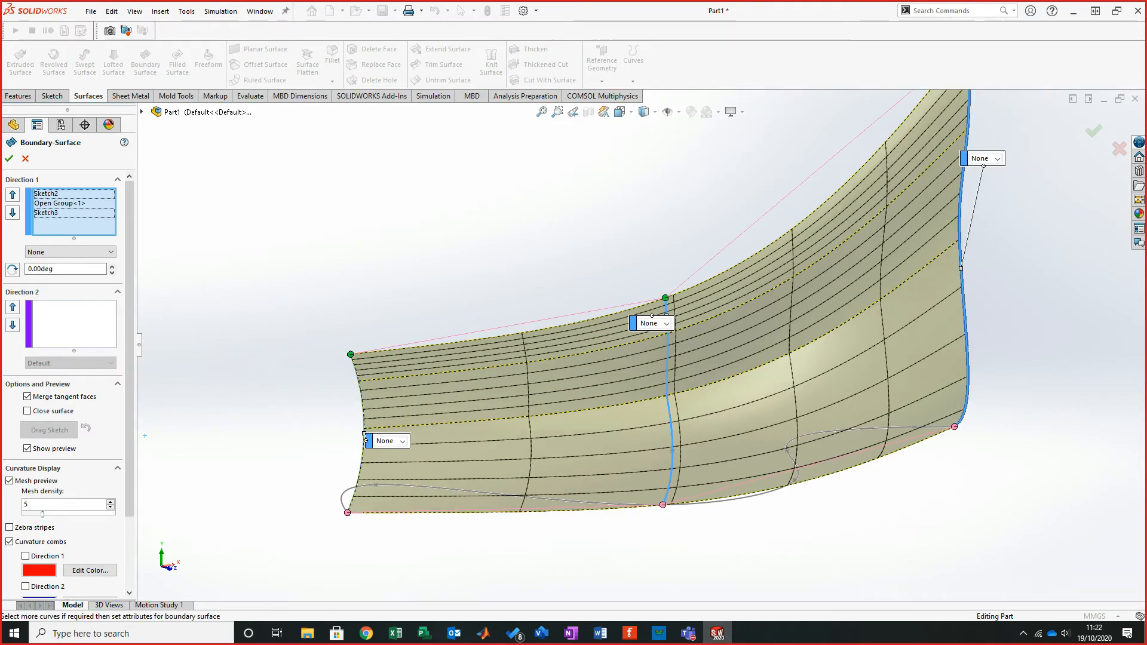
- Add the path spline Sketch1 as the Direction 2 curve of the boundary surface
{"action": "left_click", "coordinate": [74, 325]}
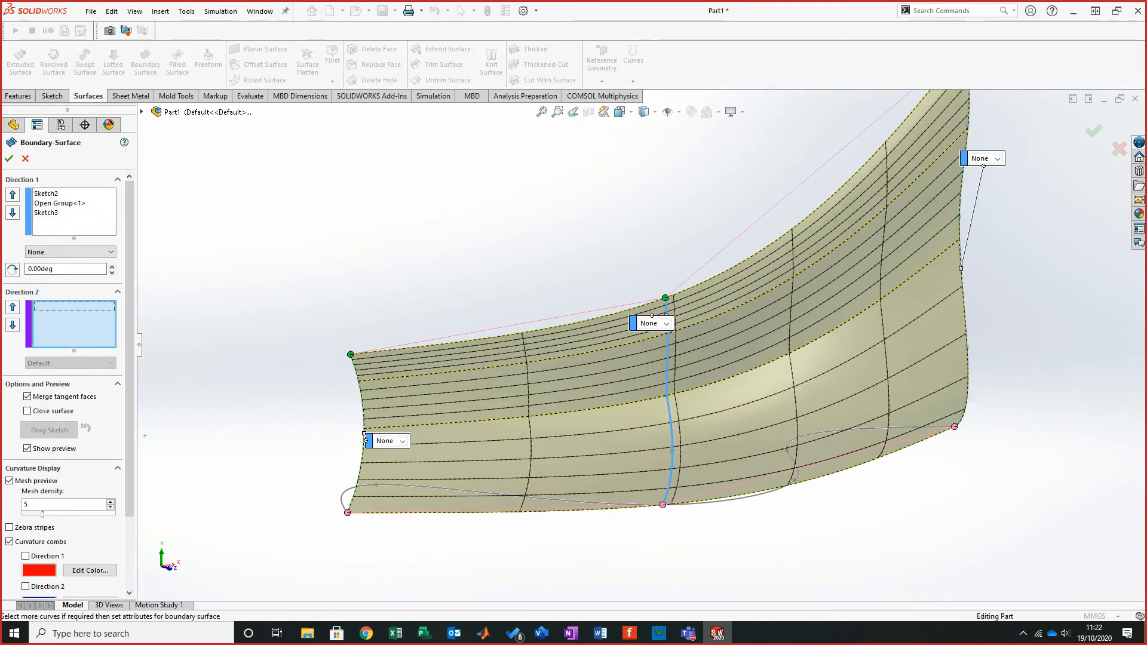
{"action": "left_click", "coordinate": [725, 500]}
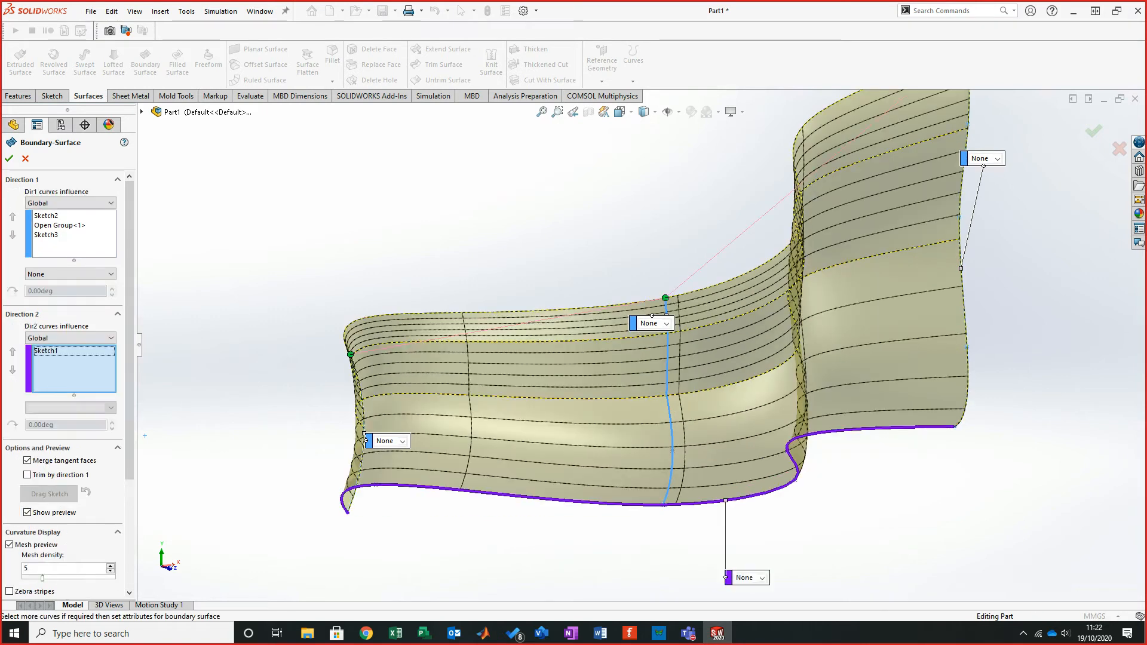
- Move the middle profile's connector to its top end and accept the Boundary Surface
{"action": "middle_click_drag", "start_coordinate": [672, 358], "coordinate": [665, 298]}
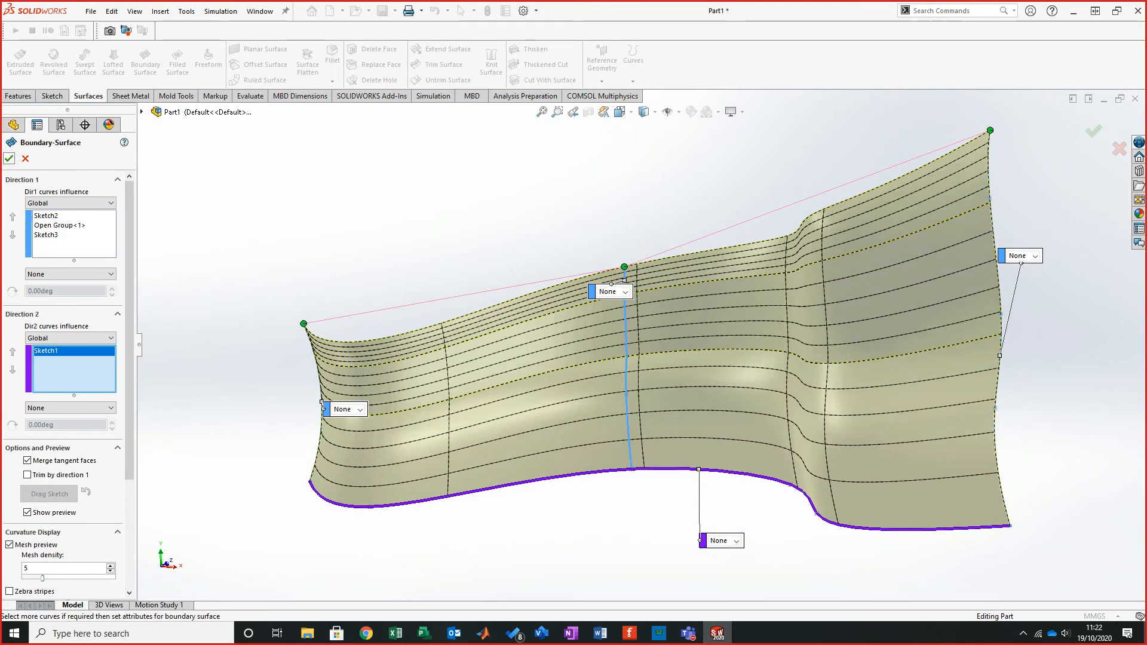
{"action": "left_click", "coordinate": [9, 159]}
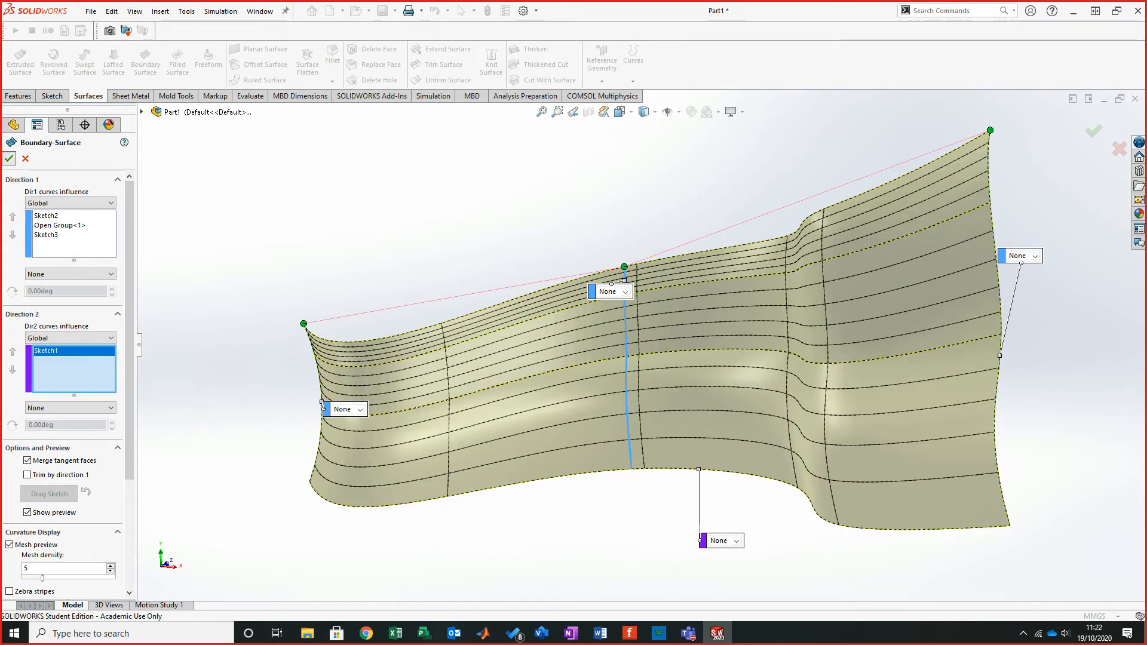
- Orbit and zoom around the finished boundary surface to inspect its shape
{"action": "middle_click_drag", "start_coordinate": [701, 279], "coordinate": [422, 343]}
{"action": "scroll", "coordinate": [644, 345], "scroll_direction": "down", "scroll_amount": 3}
{"action": "scroll", "coordinate": [422, 343], "scroll_direction": "up", "scroll_amount": 2}
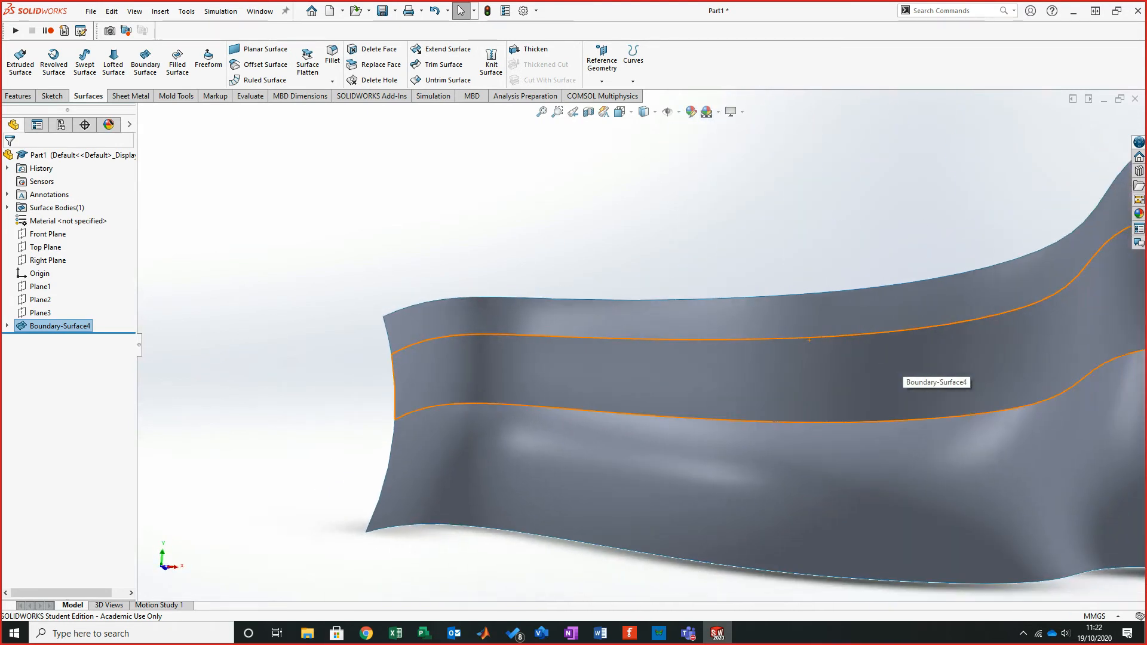
{"action": "middle_click_drag", "start_coordinate": [644, 344], "coordinate": [734, 305]}
{"action": "middle_click_drag", "start_coordinate": [717, 367], "coordinate": [703, 327]}
{"action": "middle_click_drag", "start_coordinate": [745, 318], "coordinate": [770, 323]}
{"action": "middle_click_drag", "start_coordinate": [955, 373], "coordinate": [708, 322]}
{"action": "middle_click_drag", "start_coordinate": [777, 352], "coordinate": [827, 352]}
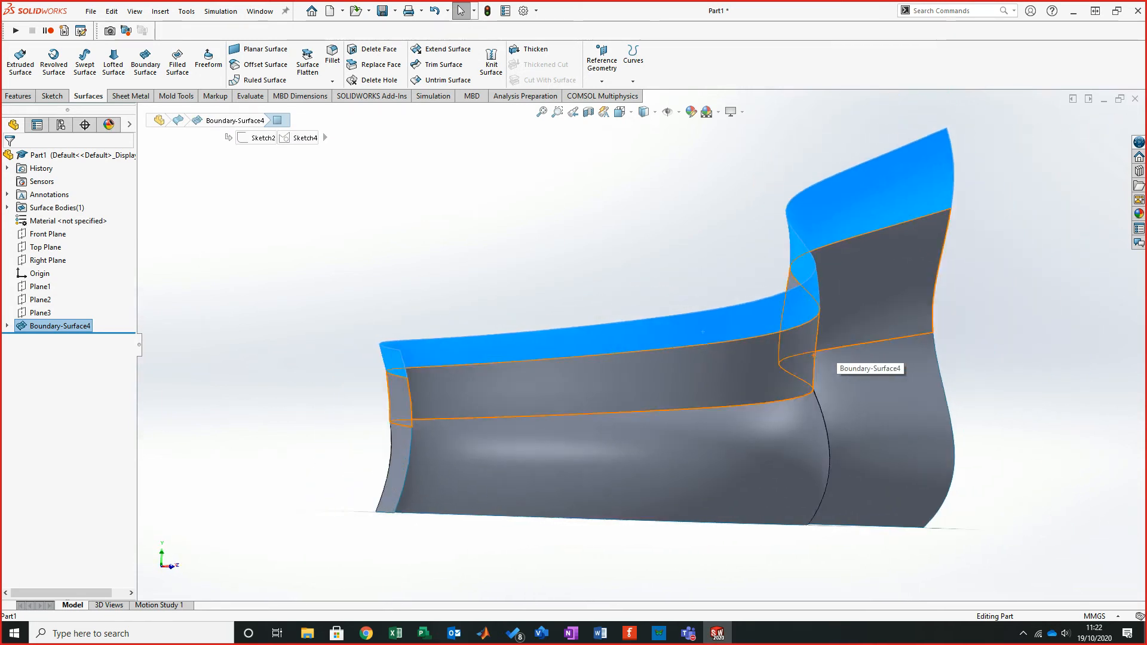
{"action": "key", "text": "Escape"}
{"action": "middle_click_drag", "start_coordinate": [776, 269], "coordinate": [848, 270]}
{"action": "scroll", "coordinate": [657, 359], "scroll_direction": "down", "scroll_amount": 10}
{"action": "middle_click_drag", "start_coordinate": [504, 394], "coordinate": [476, 384]}
{"action": "middle_click_drag", "start_coordinate": [618, 350], "coordinate": [591, 333]}
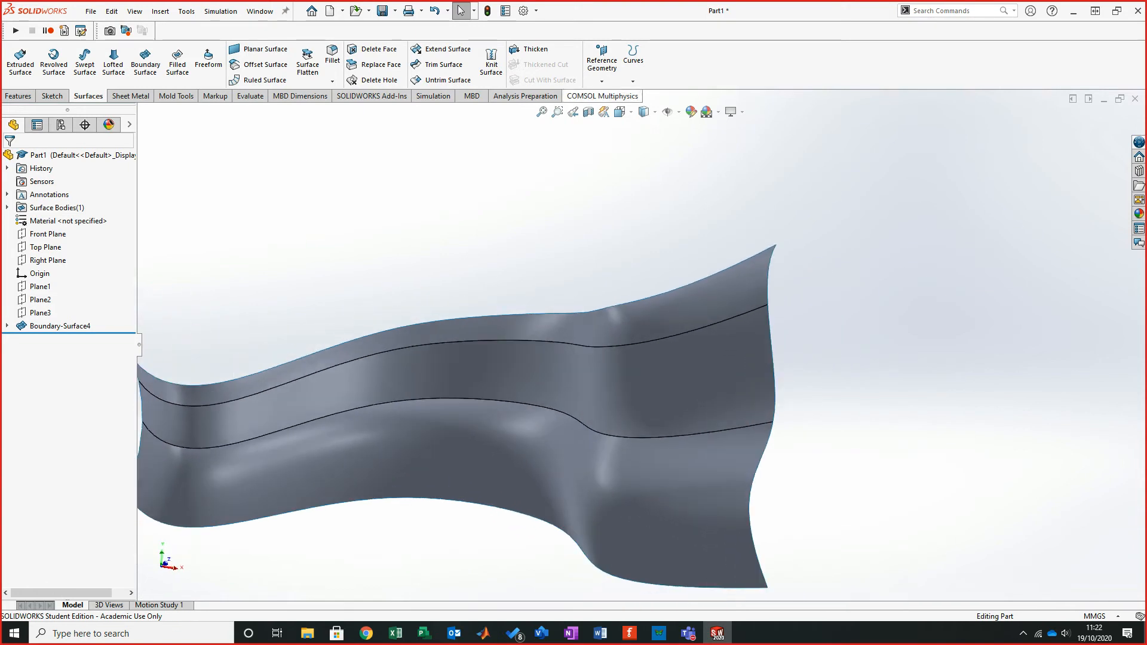
{"action": "left_click", "coordinate": [644, 143]}
{"action": "mouse_move", "coordinate": [490, 359]}
{"action": "middle_mouse_down"}
{"action": "mouse_move", "coordinate": [520, 366]}
{"action": "mouse_move", "coordinate": [644, 345]}
{"action": "mouse_move", "coordinate": [575, 357]}
{"action": "mouse_move", "coordinate": [587, 353]}
{"action": "middle_mouse_up"}
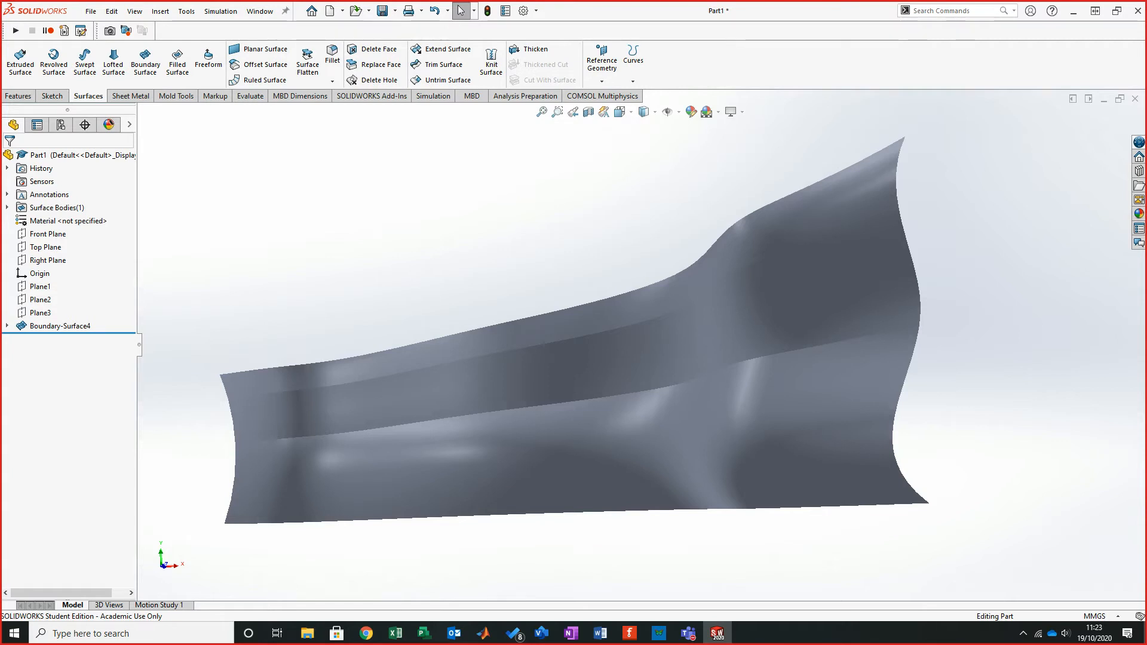
- Turn on Zebra Stripes display and orbit around the surface to check its smoothness
{"action": "left_click", "coordinate": [112, 11]}
{"action": "mouse_move", "coordinate": [134, 11]}
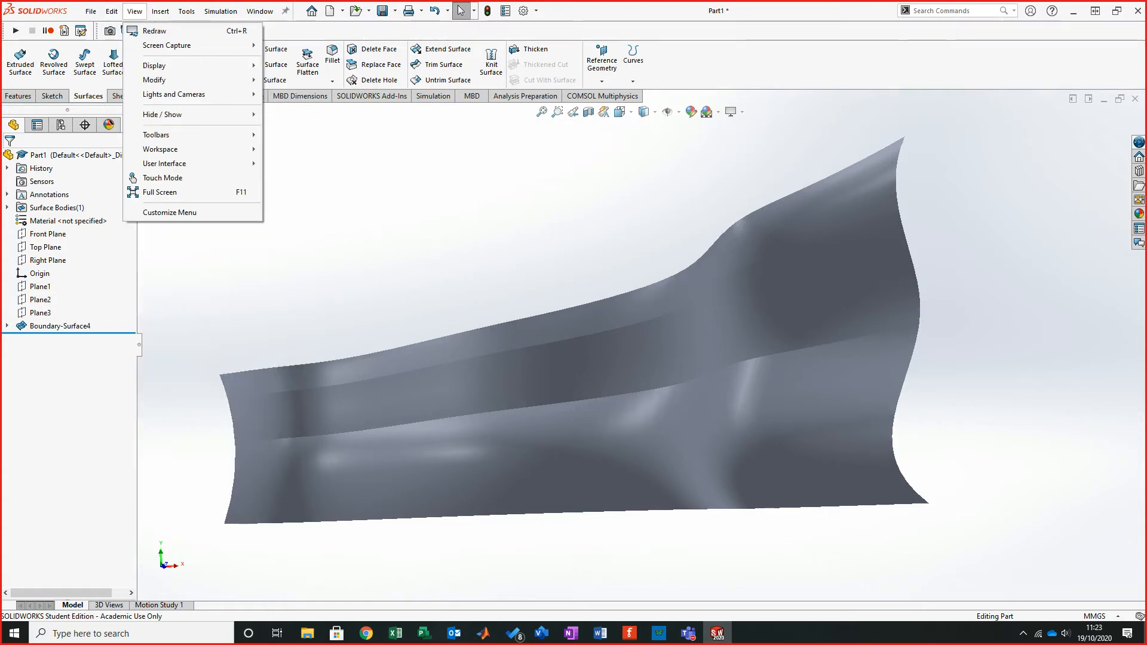
{"action": "mouse_move", "coordinate": [154, 66]}
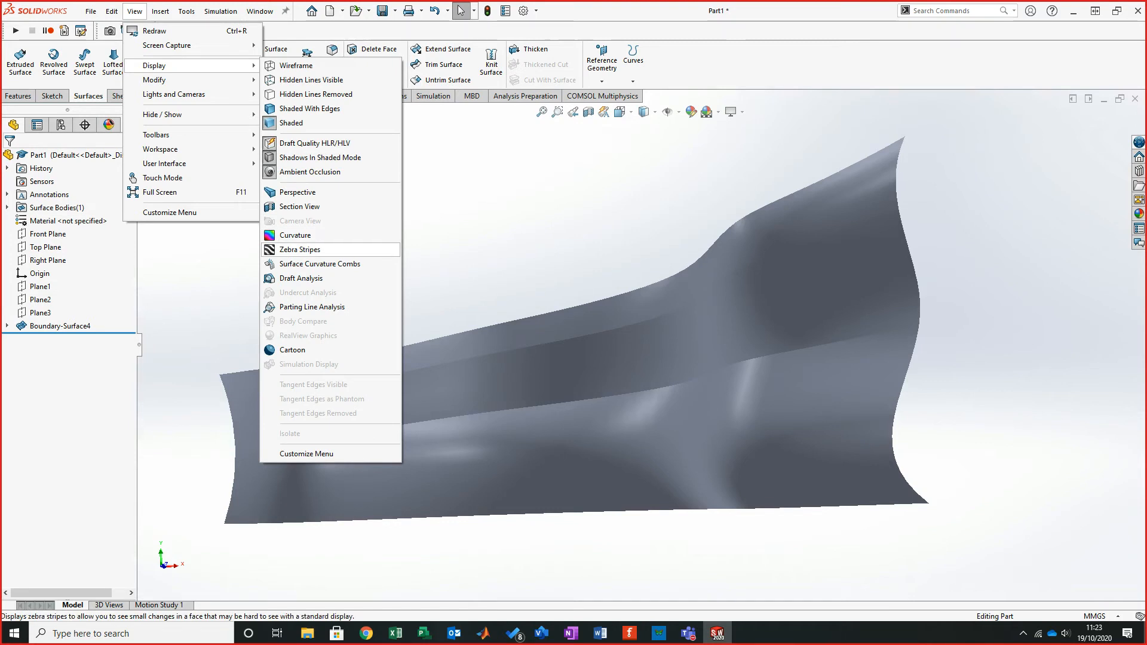
{"action": "left_click", "coordinate": [300, 249]}
{"action": "key", "text": "Return"}
{"action": "middle_click_drag", "start_coordinate": [615, 311], "coordinate": [542, 346]}
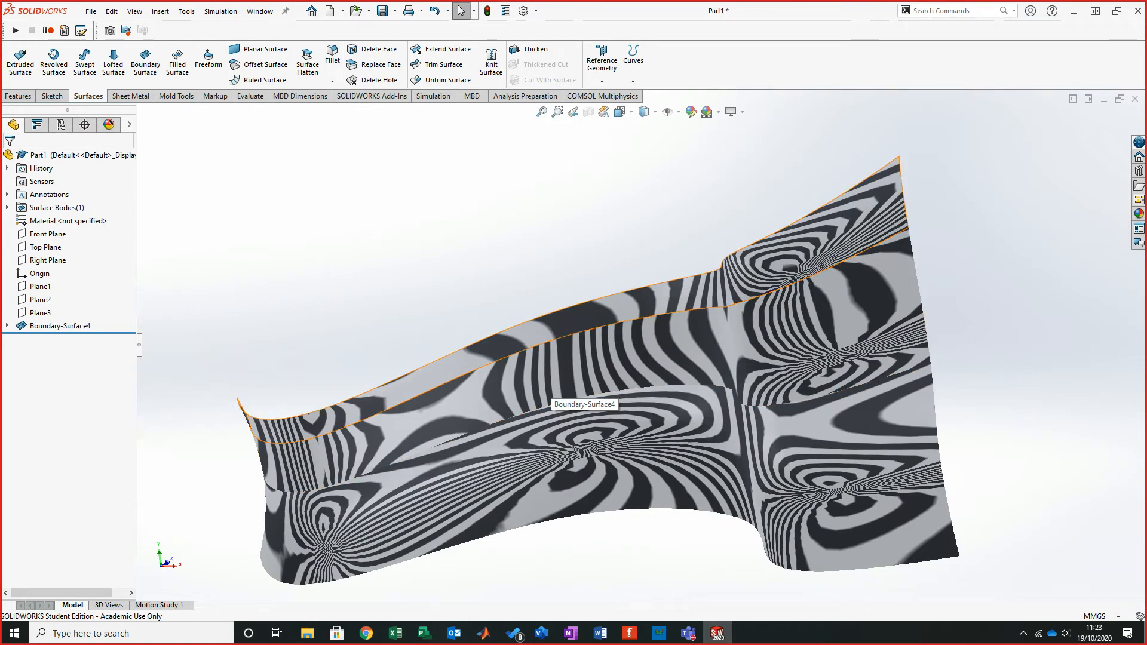
{"action": "middle_click_drag", "start_coordinate": [610, 344], "coordinate": [651, 343]}
{"action": "mouse_move", "coordinate": [545, 343]}
{"action": "middle_mouse_down"}
{"action": "mouse_move", "coordinate": [601, 344]}
{"action": "mouse_move", "coordinate": [542, 345]}
{"action": "middle_mouse_up"}
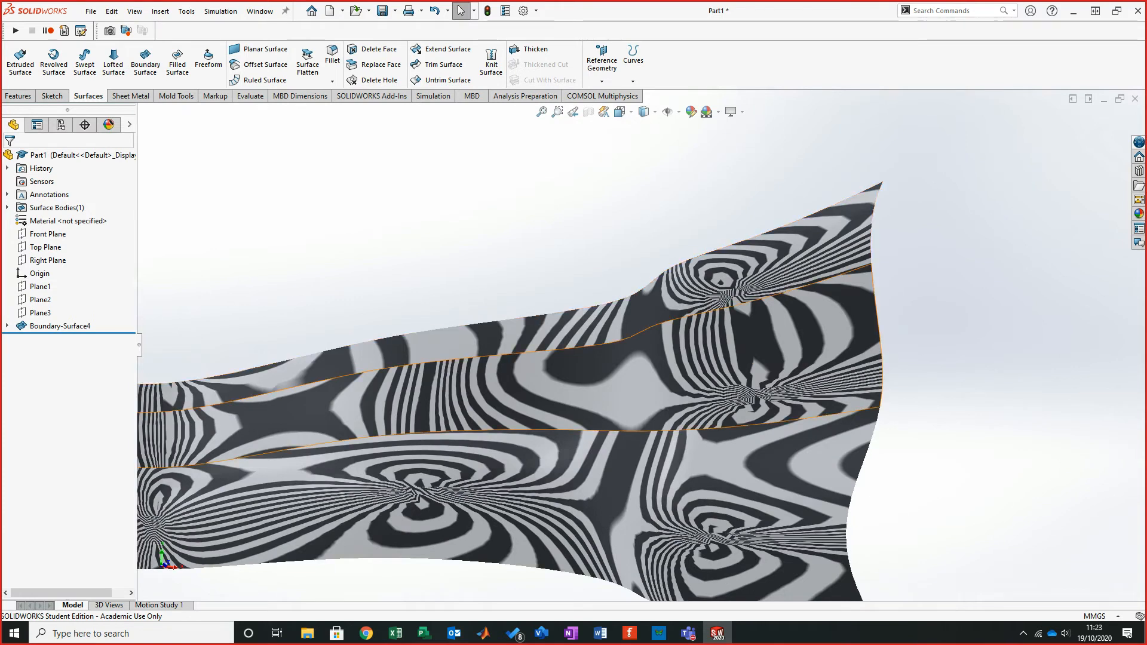
{"action": "scroll", "coordinate": [606, 319], "scroll_direction": "up", "scroll_amount": 2}
{"action": "middle_click_drag", "start_coordinate": [609, 319], "coordinate": [651, 355]}
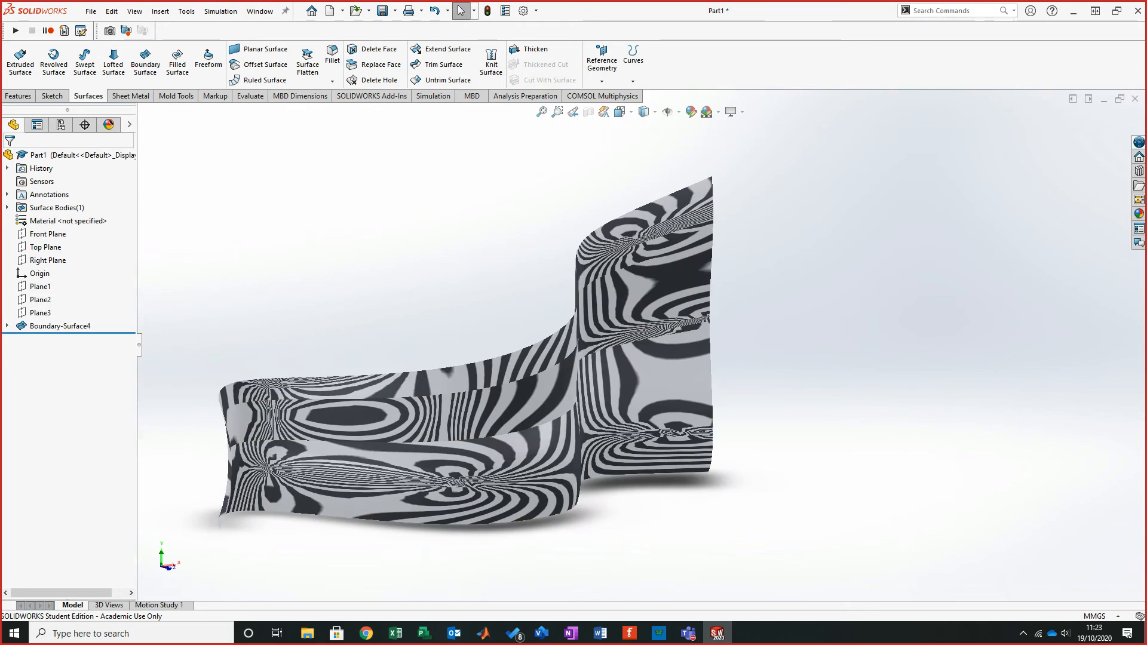
- Turn off Zebra Stripes and switch the model to a standard view orientation
{"action": "left_click", "coordinate": [134, 10]}
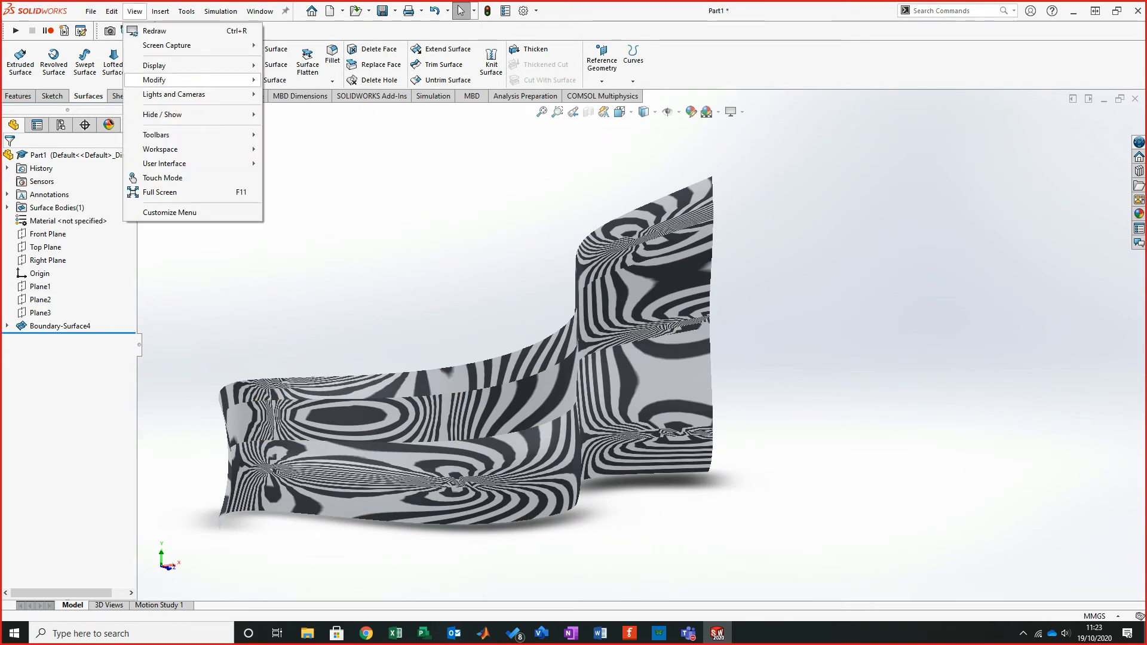
{"action": "mouse_move", "coordinate": [179, 65]}
{"action": "left_click", "coordinate": [300, 249]}
{"action": "middle_click_drag", "start_coordinate": [504, 362], "coordinate": [510, 268]}
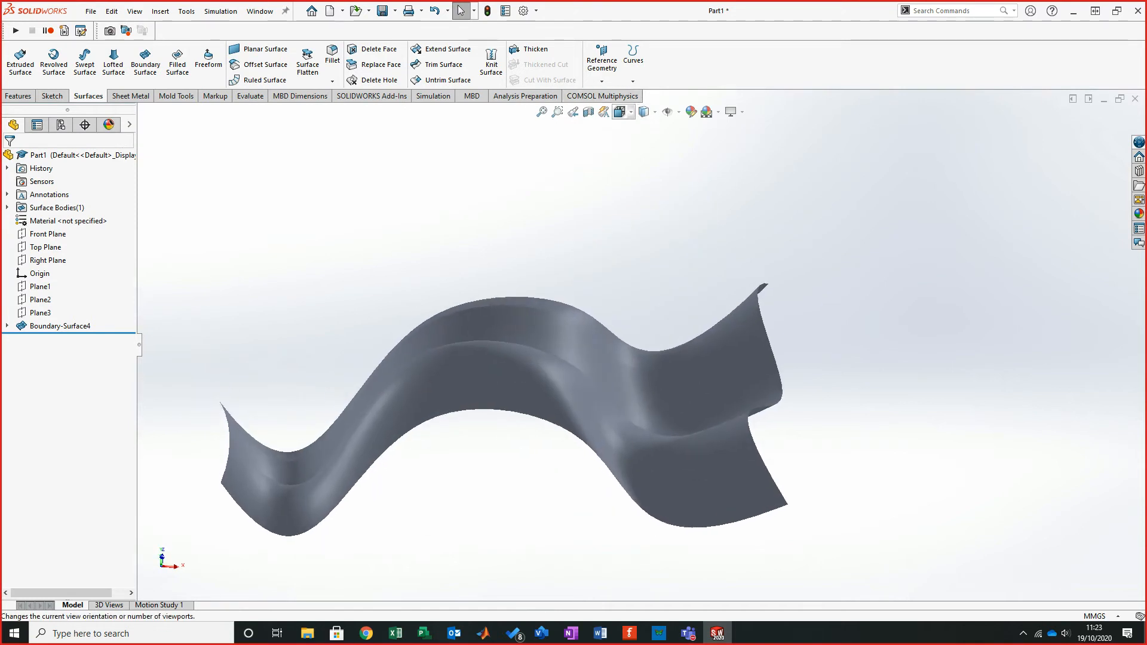
{"action": "left_click", "coordinate": [645, 112]}
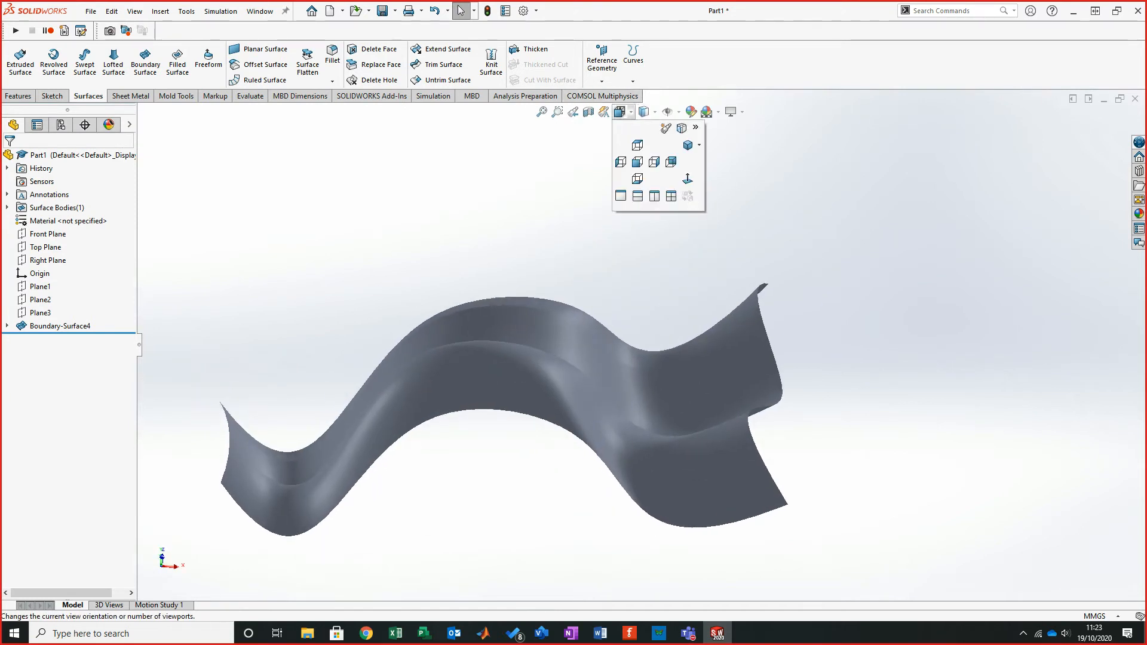
{"action": "left_click", "coordinate": [644, 128]}
- Orbit around the boundary surface from several angles to inspect it
{"action": "mouse_move", "coordinate": [509, 299]}
{"action": "middle_mouse_down"}
{"action": "mouse_move", "coordinate": [510, 372]}
{"action": "mouse_move", "coordinate": [548, 372]}
{"action": "middle_mouse_up"}
{"action": "left_click", "coordinate": [607, 393]}
{"action": "left_click", "coordinate": [604, 347]}
{"action": "left_click", "coordinate": [600, 284]}
{"action": "middle_click_drag", "start_coordinate": [601, 285], "coordinate": [679, 288]}
{"action": "mouse_move", "coordinate": [547, 368]}
{"action": "middle_mouse_down"}
{"action": "mouse_move", "coordinate": [537, 364]}
{"action": "mouse_move", "coordinate": [566, 305]}
{"action": "middle_mouse_up"}
{"action": "scroll", "coordinate": [392, 245], "scroll_direction": "down", "scroll_amount": 1}
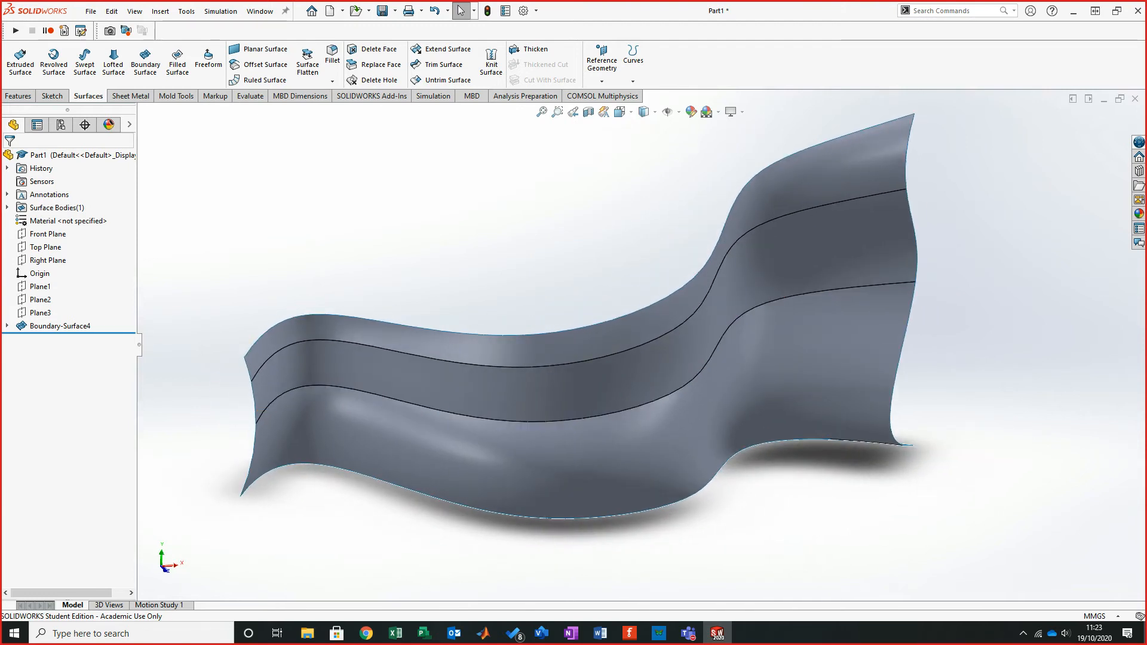
{"action": "mouse_move", "coordinate": [597, 335]}
{"action": "middle_mouse_down"}
{"action": "mouse_move", "coordinate": [639, 338]}
{"action": "mouse_move", "coordinate": [573, 305]}
{"action": "mouse_move", "coordinate": [644, 345]}
{"action": "mouse_move", "coordinate": [601, 313]}
{"action": "middle_mouse_up"}
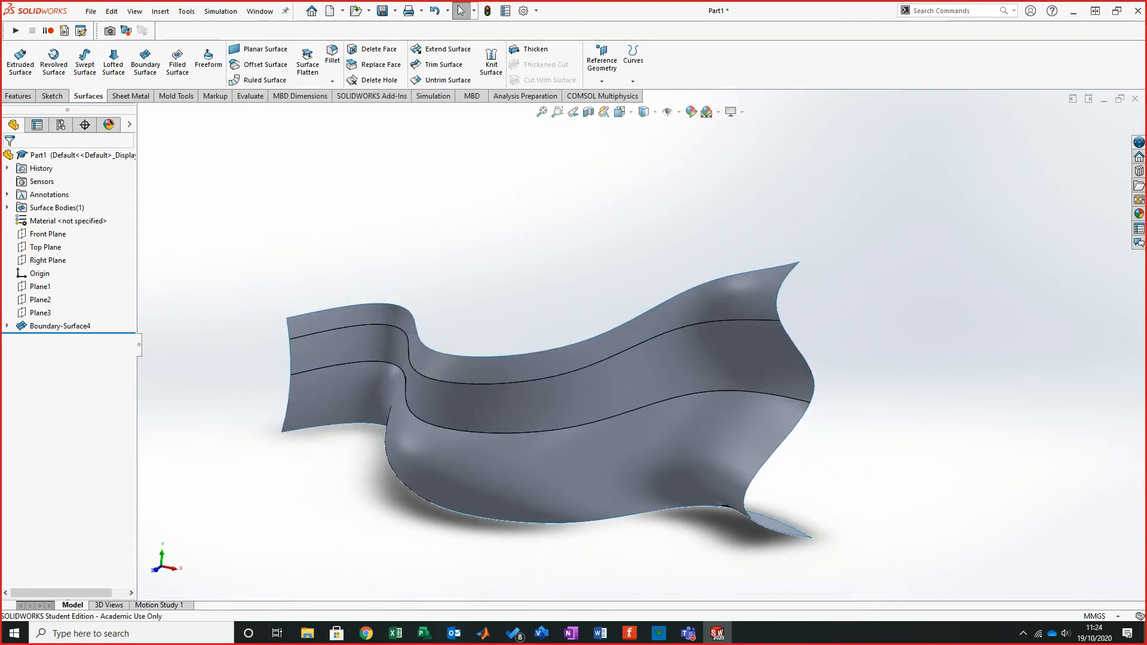
{"action": "middle_click_drag", "start_coordinate": [666, 412], "coordinate": [694, 345]}
{"action": "middle_click_drag", "start_coordinate": [726, 382], "coordinate": [746, 367]}
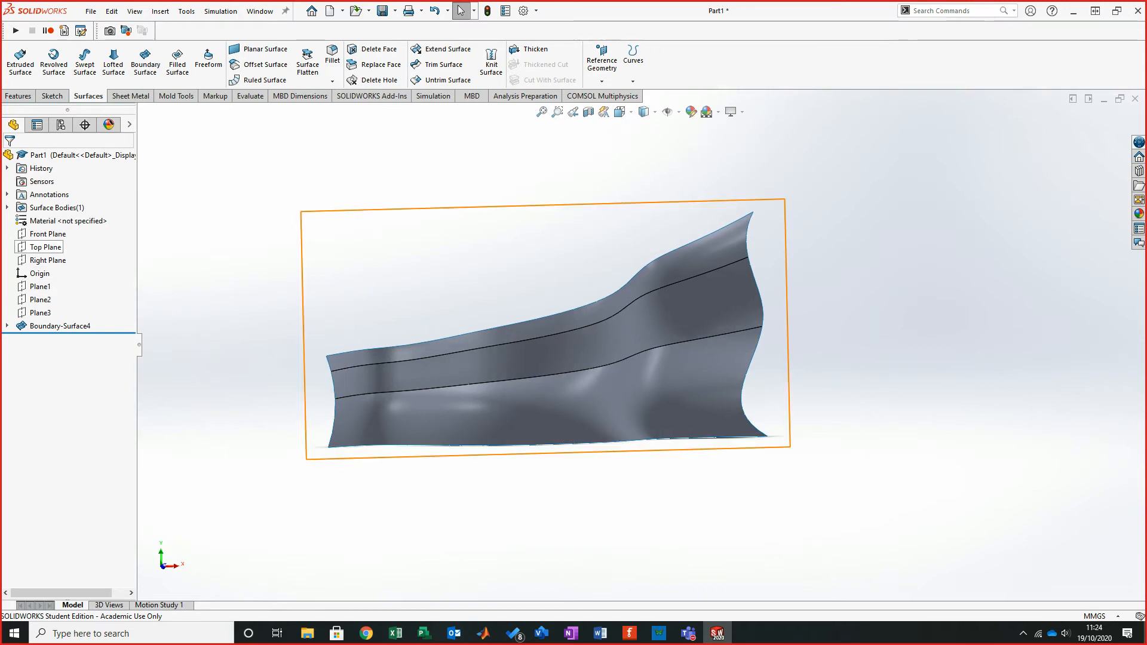
{"action": "left_click", "coordinate": [48, 233]}
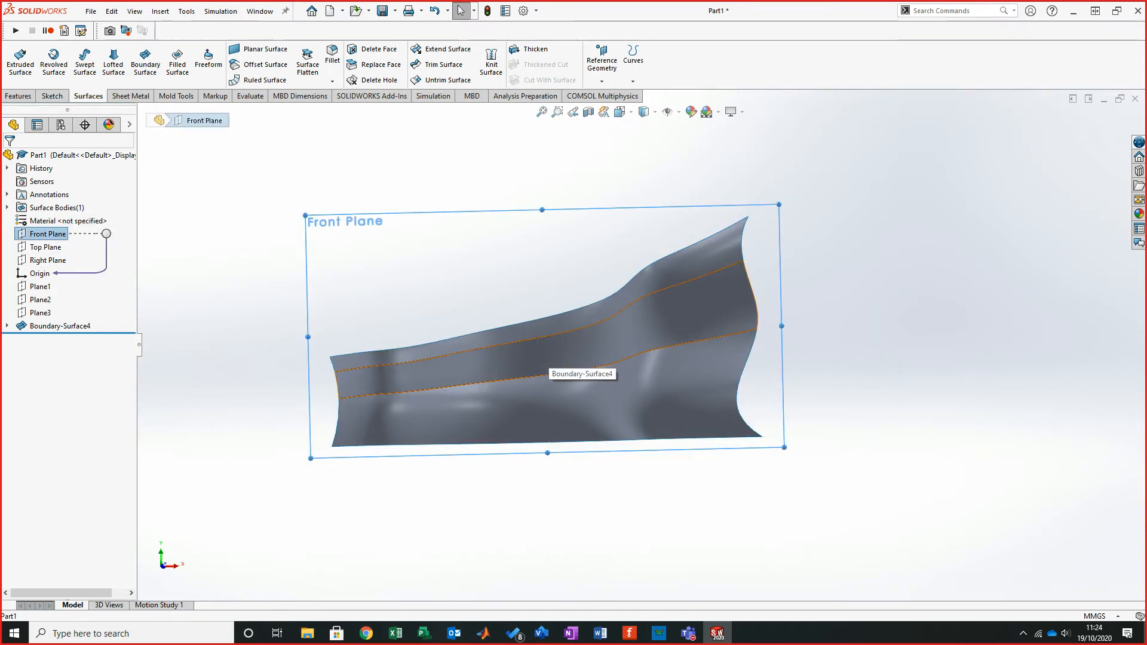
{"action": "middle_click_drag", "start_coordinate": [550, 332], "coordinate": [536, 338]}
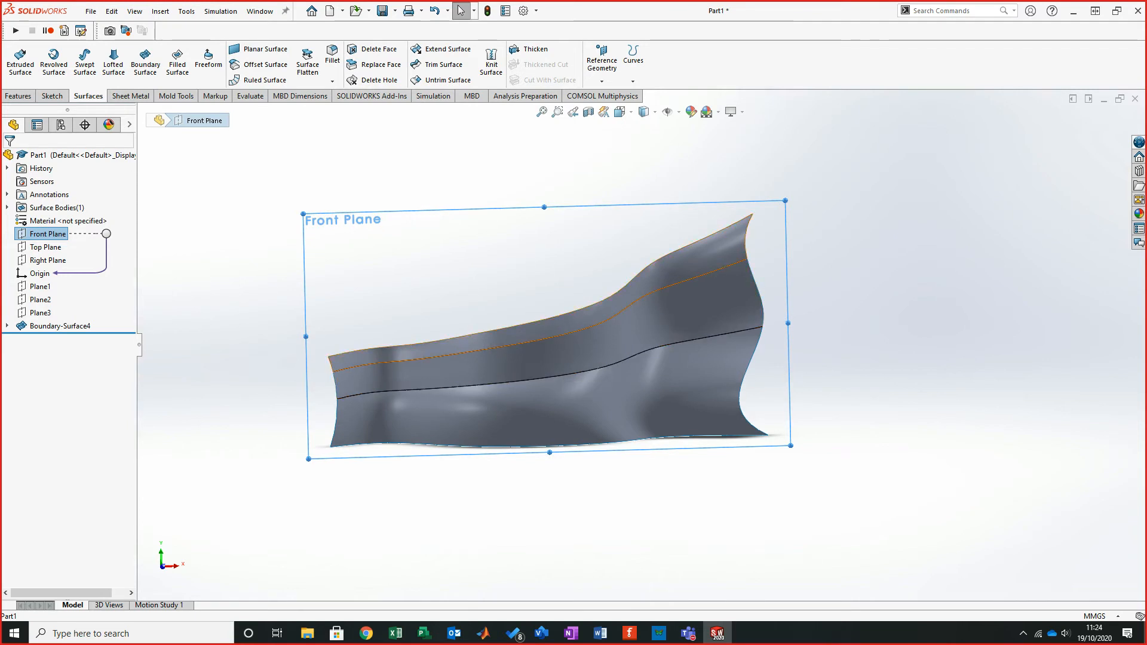
{"action": "key", "text": "Escape"}
{"action": "mouse_move", "coordinate": [550, 330]}
{"action": "middle_mouse_down"}
{"action": "mouse_move", "coordinate": [610, 376]}
{"action": "mouse_move", "coordinate": [650, 371]}
{"action": "mouse_move", "coordinate": [597, 332]}
{"action": "middle_mouse_up"}
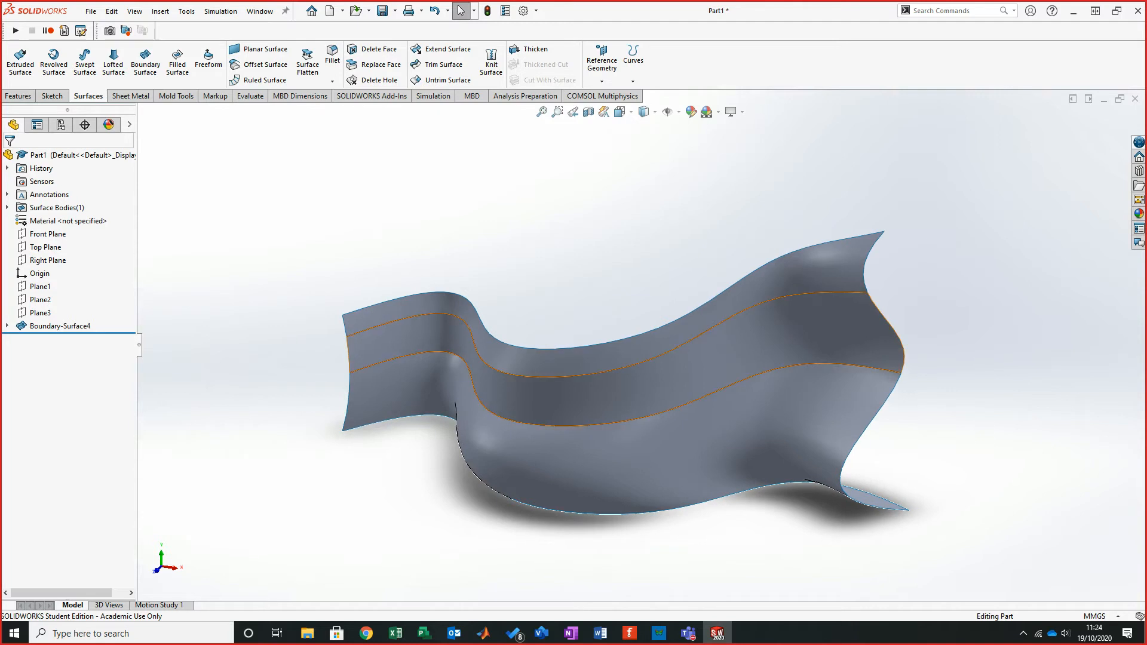
{"action": "mouse_move", "coordinate": [720, 397]}
{"action": "middle_mouse_down"}
{"action": "mouse_move", "coordinate": [782, 377]}
{"action": "mouse_move", "coordinate": [770, 399]}
{"action": "mouse_move", "coordinate": [908, 394]}
{"action": "middle_mouse_up"}
{"action": "middle_click_drag", "start_coordinate": [521, 313], "coordinate": [478, 314]}
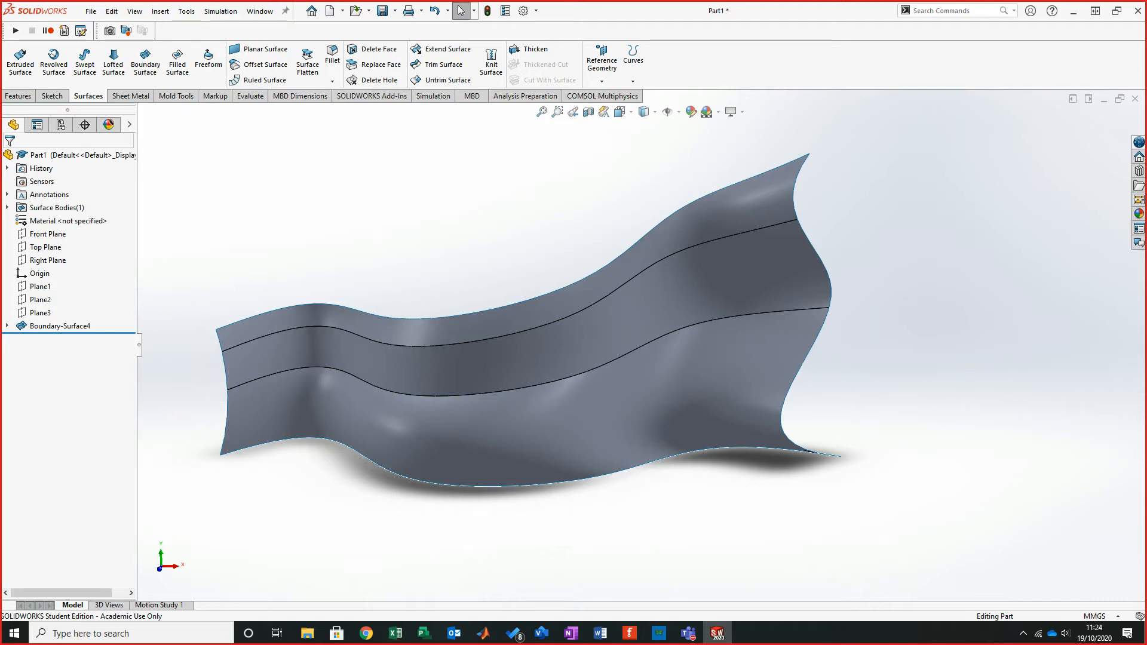
{"action": "middle_click_drag", "start_coordinate": [589, 352], "coordinate": [531, 363]}
- Select edges of the boundary surface to examine its boundaries
{"action": "key", "text": "ctrl+1"}
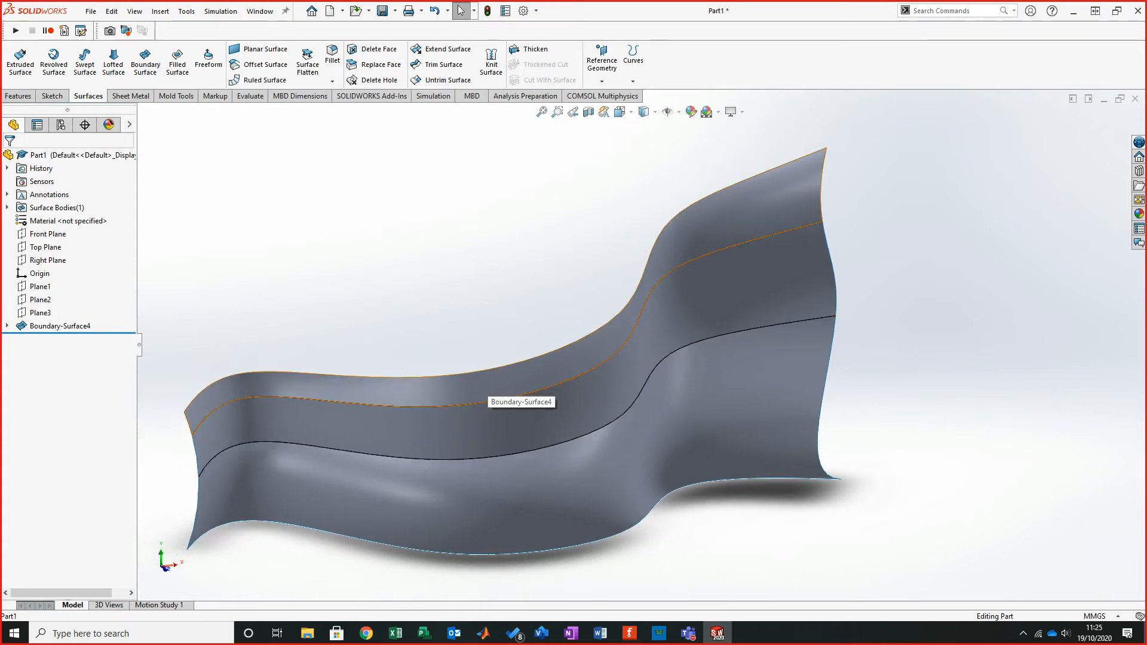
{"action": "left_click", "coordinate": [487, 385]}
{"action": "left_click", "coordinate": [490, 427]}
{"action": "left_click", "coordinate": [495, 499]}
{"action": "left_click", "coordinate": [499, 579]}
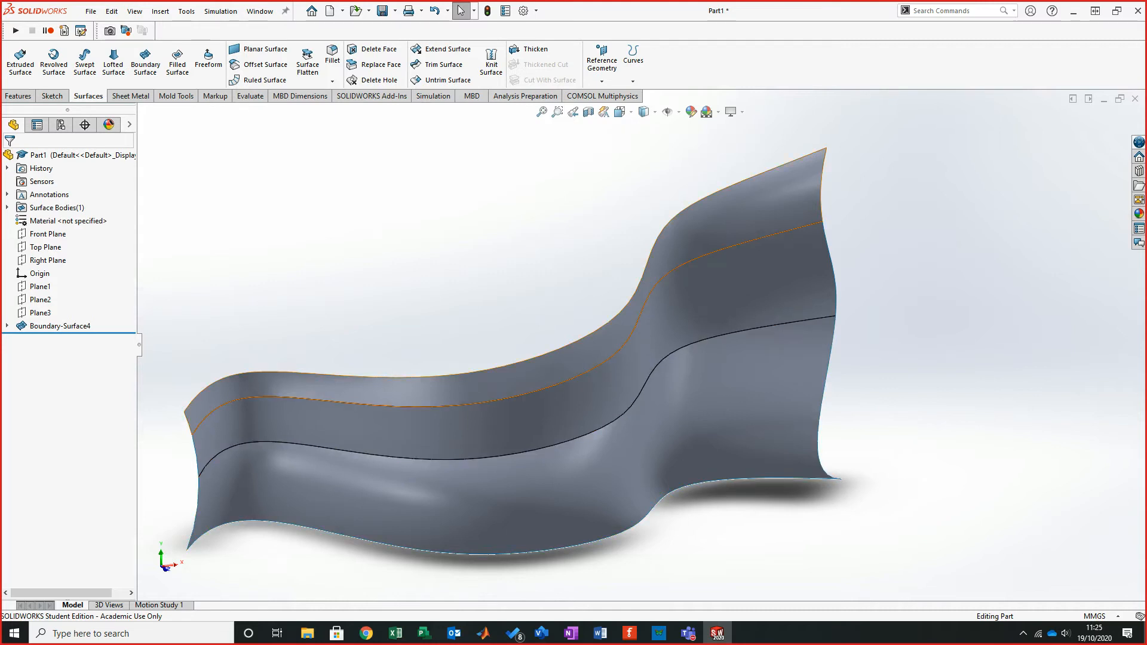
{"action": "left_click", "coordinate": [418, 392]}
{"action": "left_click", "coordinate": [418, 430]}
{"action": "left_click", "coordinate": [526, 500]}
{"action": "key", "text": "Escape"}
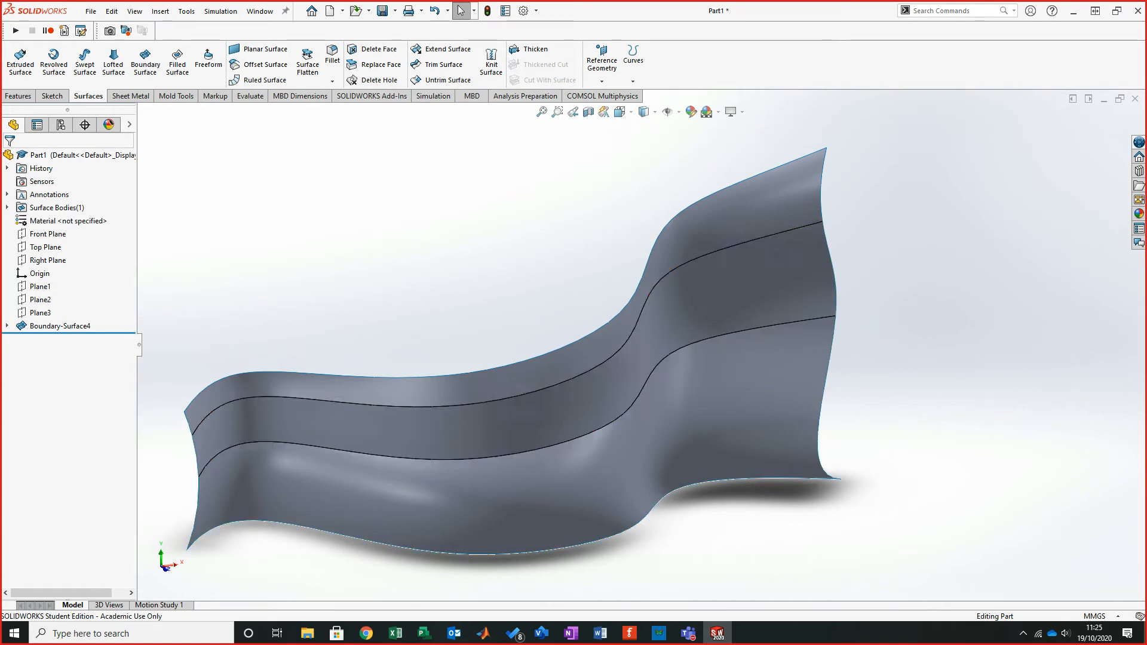
{"action": "left_click", "coordinate": [508, 370]}
{"action": "key", "text": "Escape"}
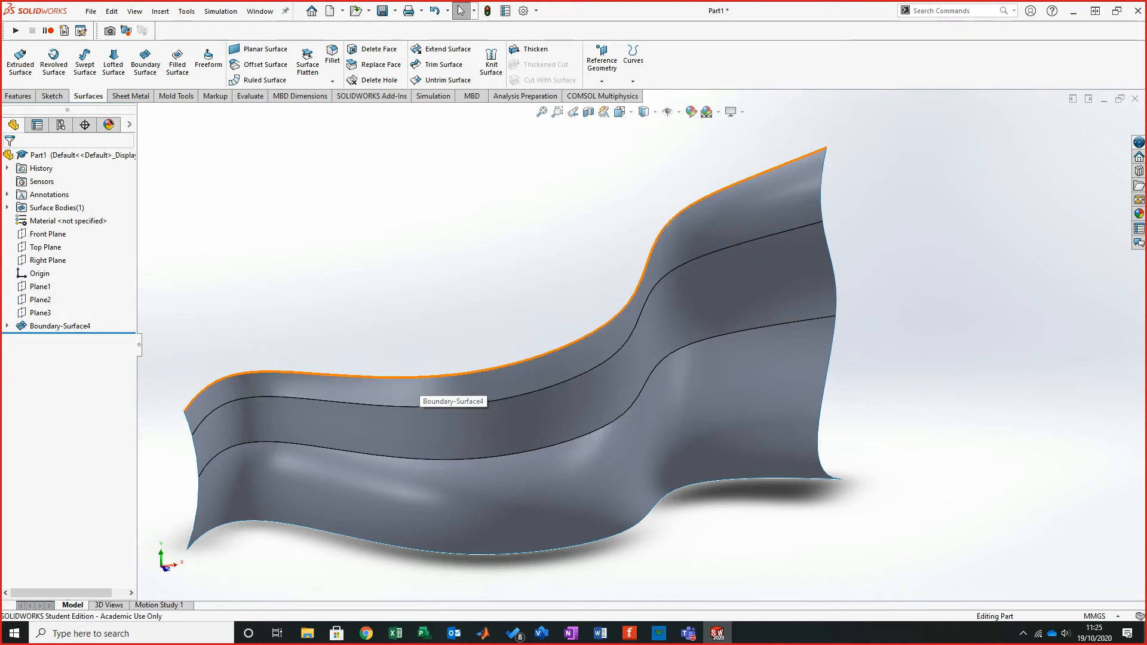
- Zoom and orbit the boundary surface for a final look at its shape
{"action": "scroll", "coordinate": [639, 364], "scroll_direction": "up", "scroll_amount": 1}
{"action": "middle_click_drag", "start_coordinate": [836, 382], "coordinate": [818, 382]}
{"action": "mouse_move", "coordinate": [555, 347]}
{"action": "middle_mouse_down"}
{"action": "mouse_move", "coordinate": [445, 346]}
{"action": "mouse_move", "coordinate": [520, 320]}
{"action": "mouse_move", "coordinate": [548, 345]}
{"action": "middle_mouse_up"}
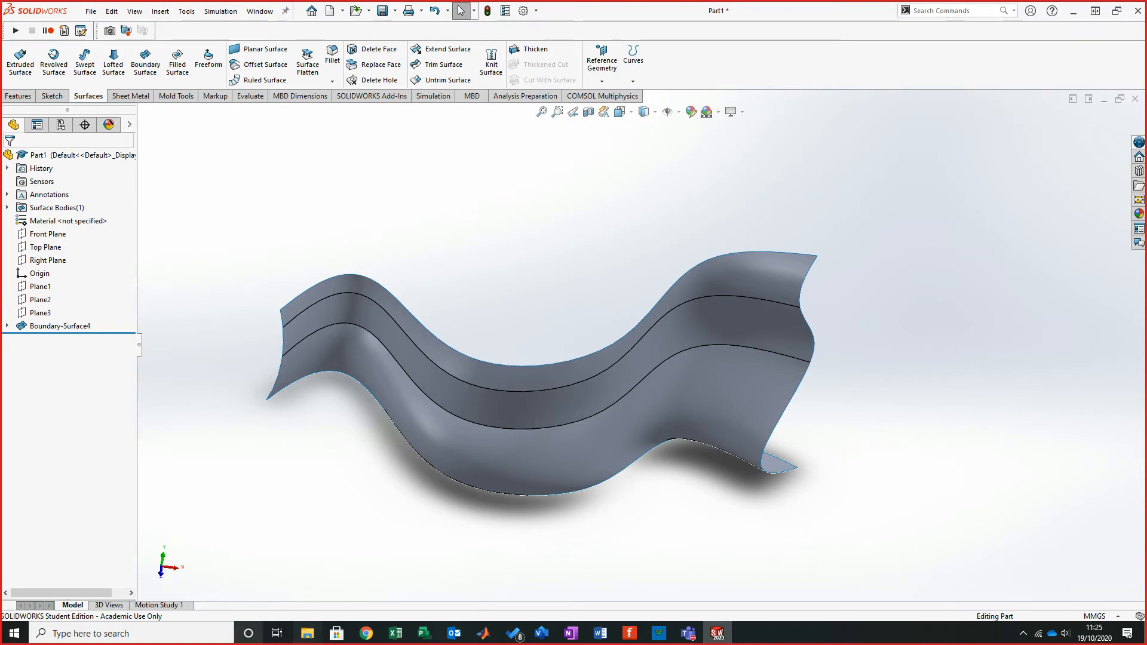
- Switch to the browser and download the Surface Boundary tutorial PDF from the Week 5 course page to the Desktop
{"action": "left_click", "coordinate": [366, 633]}
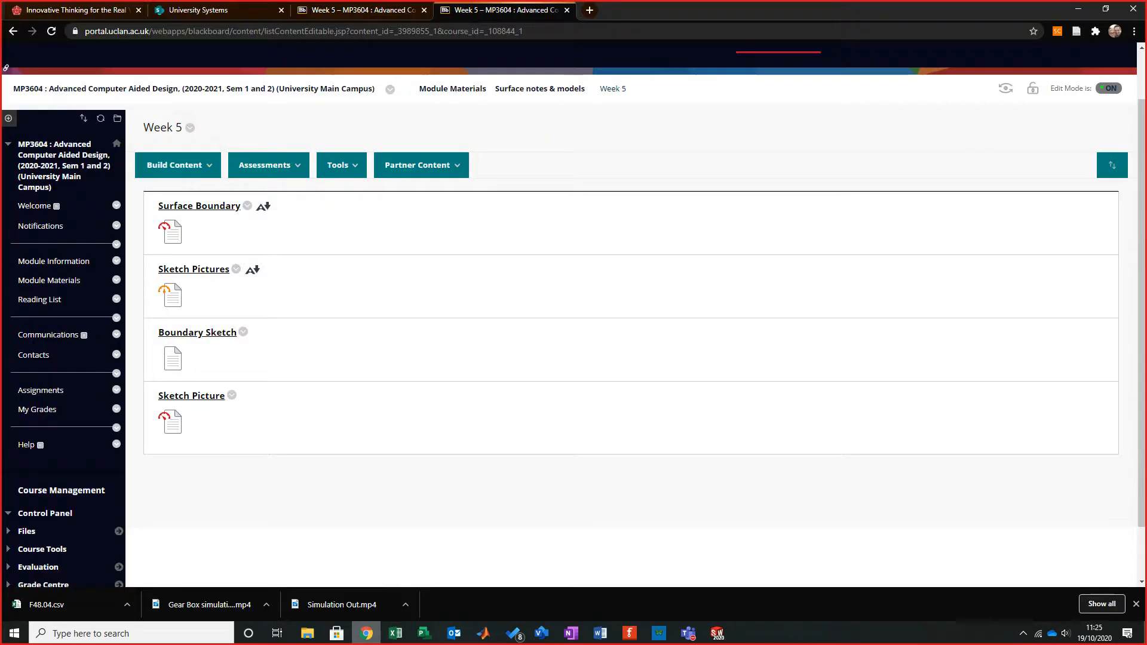
{"action": "mouse_move", "coordinate": [178, 166]}
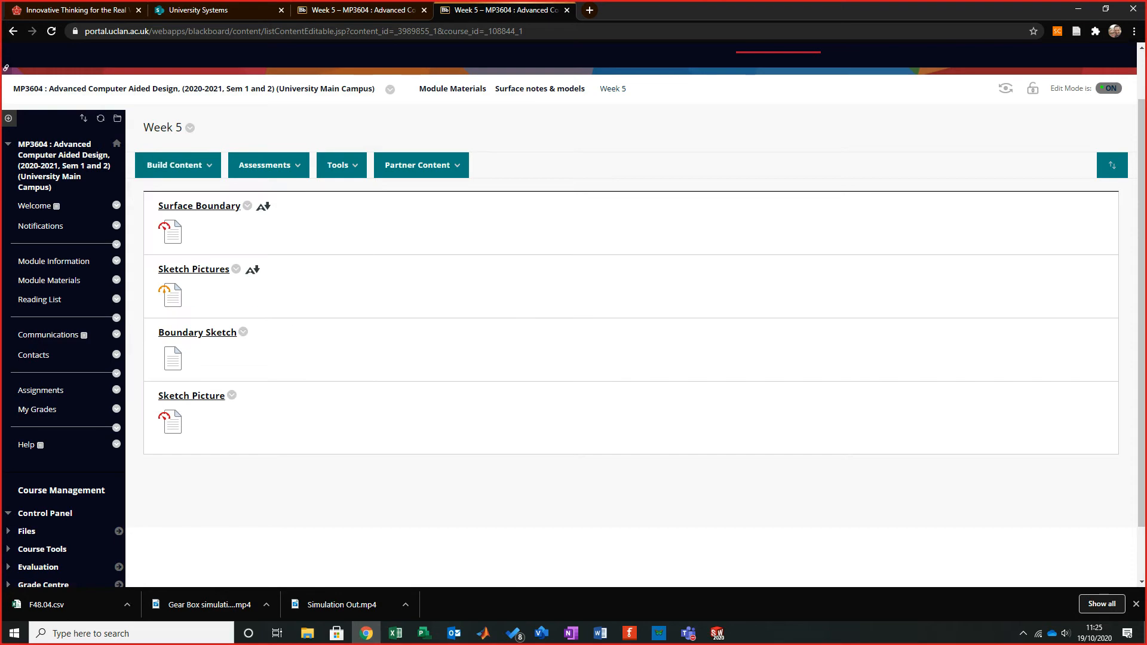
{"action": "left_click", "coordinate": [157, 213]}
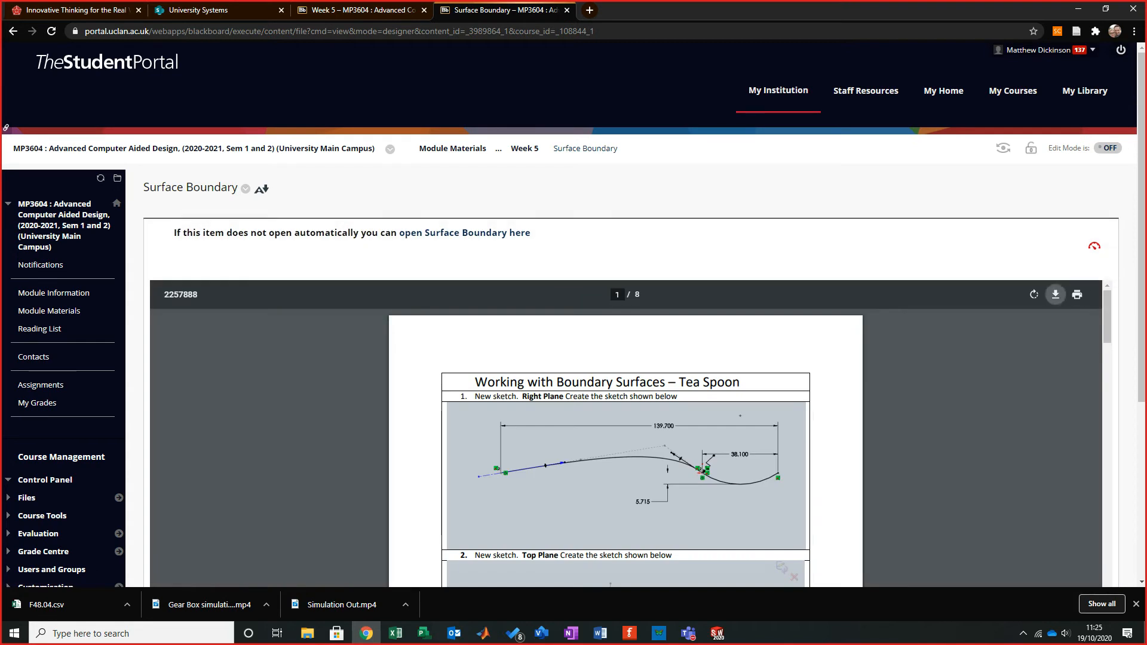
{"action": "left_click", "coordinate": [1055, 295]}
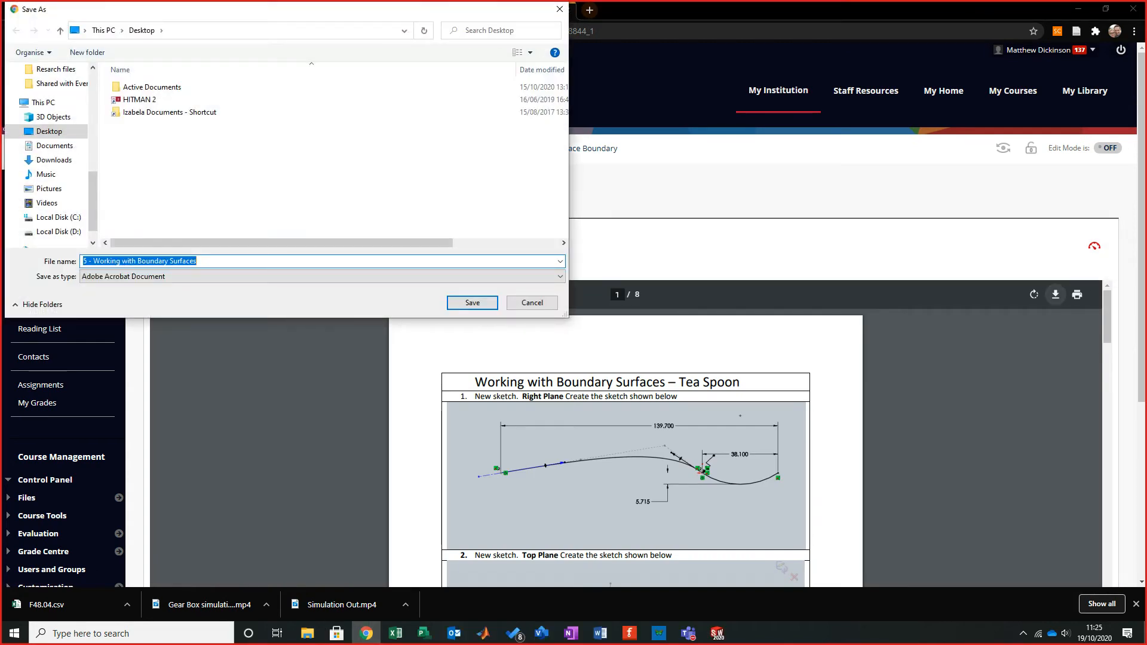
{"action": "key", "text": "Return"}
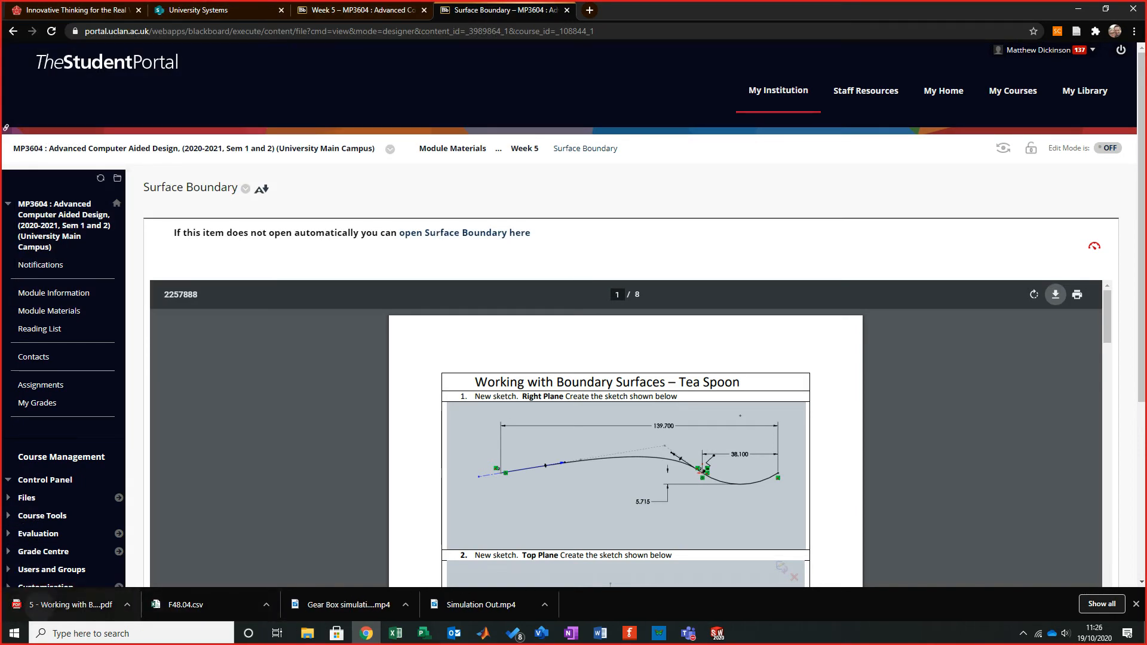
- Open the downloaded Working with Boundary Surfaces PDF and zoom in on its first page
{"action": "left_click", "coordinate": [66, 605]}
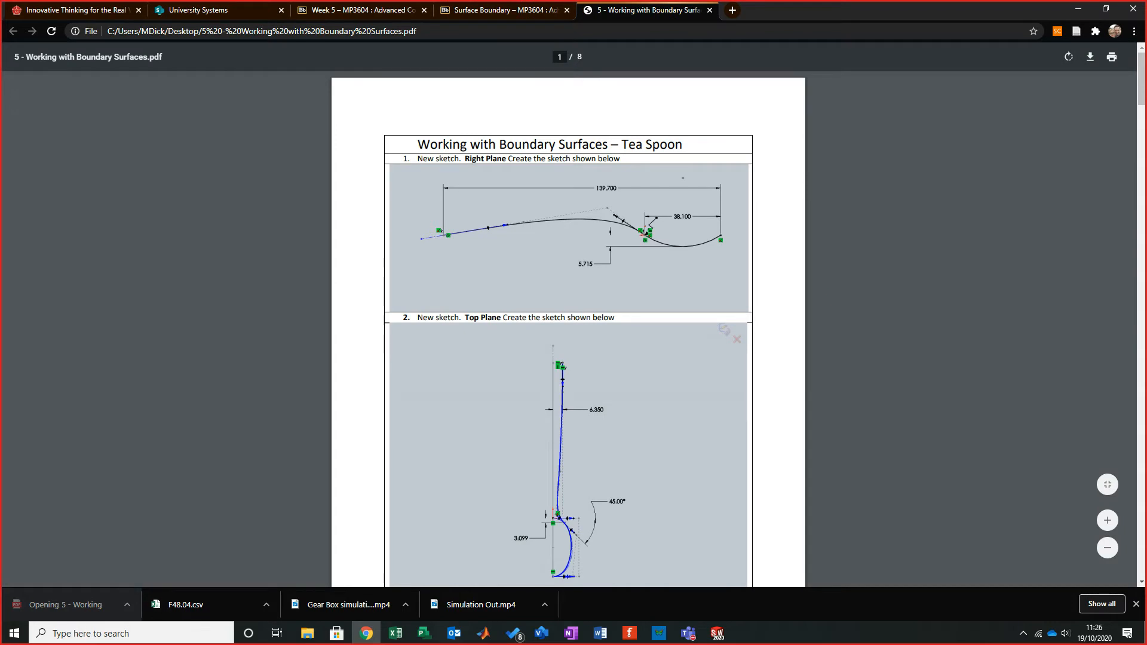
{"action": "left_click", "coordinate": [1107, 520]}
{"action": "key", "text": "ctrl+plus"}
{"action": "key", "text": "ctrl+plus"}
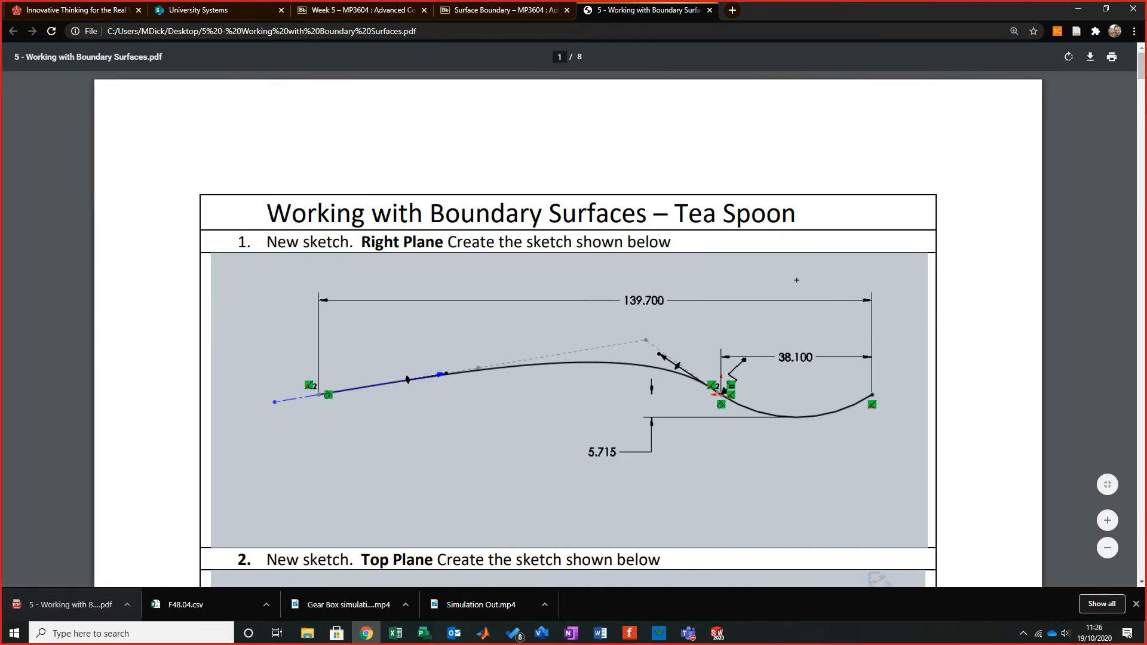
- Scroll through the tutorial pages to review the tea spoon modelling steps
{"action": "scroll", "coordinate": [568, 346], "scroll_direction": "down", "scroll_amount": 3}
{"action": "scroll", "coordinate": [568, 346], "scroll_direction": "up", "scroll_amount": 2}
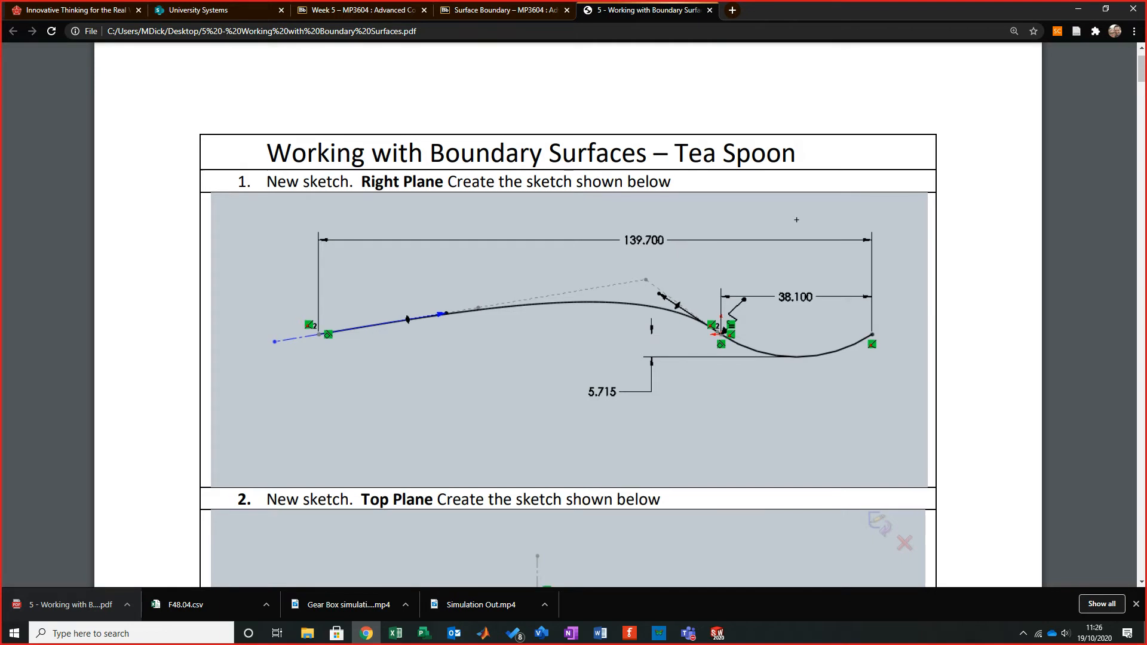
{"action": "scroll", "coordinate": [567, 314], "scroll_direction": "down", "scroll_amount": 9}
{"action": "scroll", "coordinate": [568, 314], "scroll_direction": "down", "scroll_amount": 6}
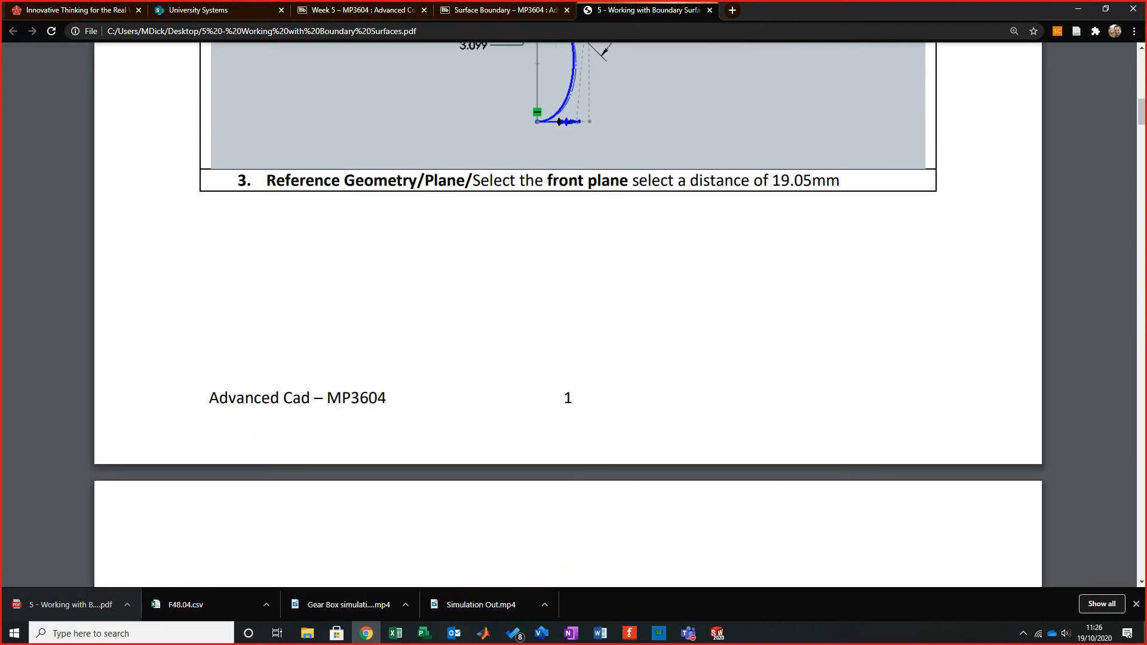
{"action": "scroll", "coordinate": [567, 314], "scroll_direction": "down", "scroll_amount": 15}
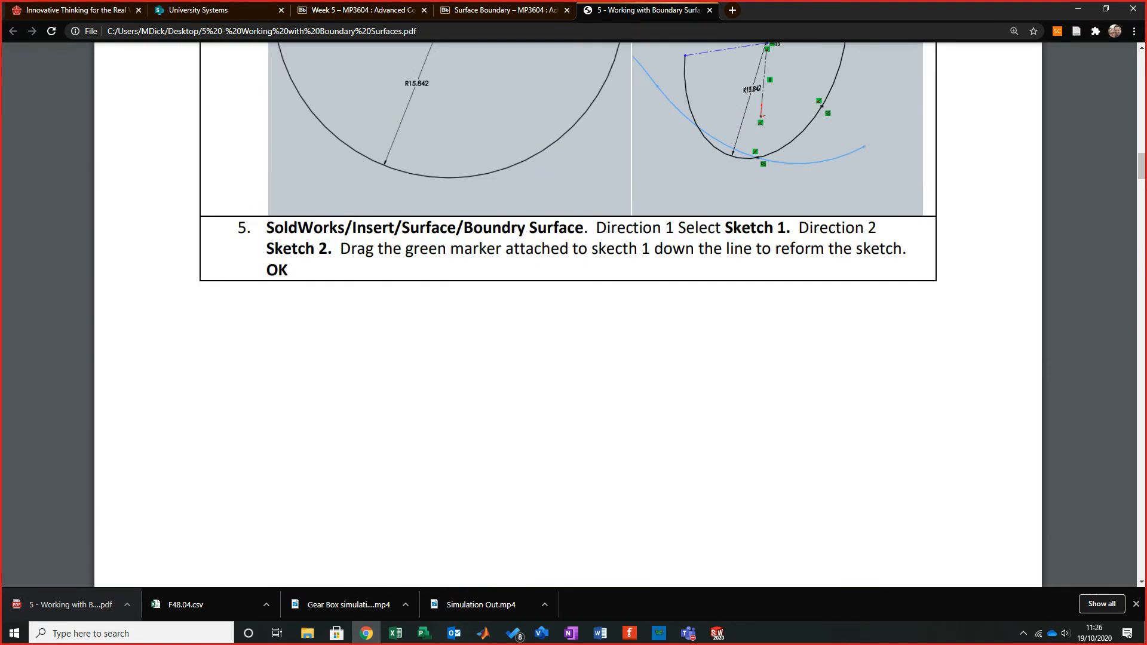
{"action": "scroll", "coordinate": [568, 314], "scroll_direction": "up", "scroll_amount": 3}
{"action": "scroll", "coordinate": [567, 313], "scroll_direction": "down", "scroll_amount": 2}
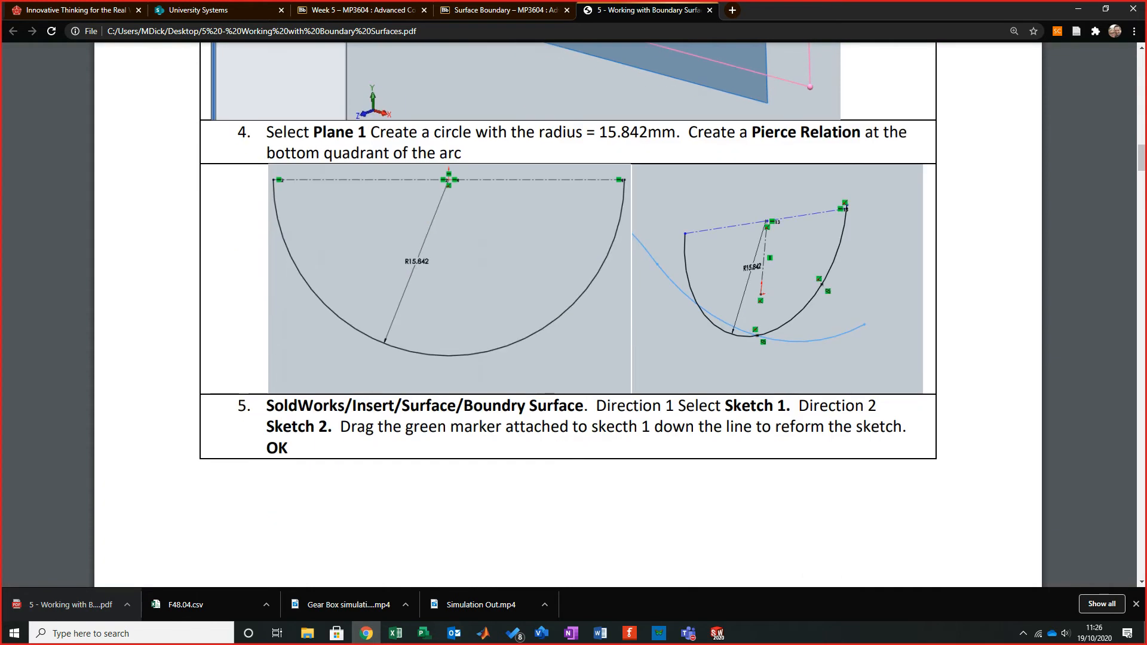
{"action": "scroll", "coordinate": [568, 314], "scroll_direction": "down", "scroll_amount": 10}
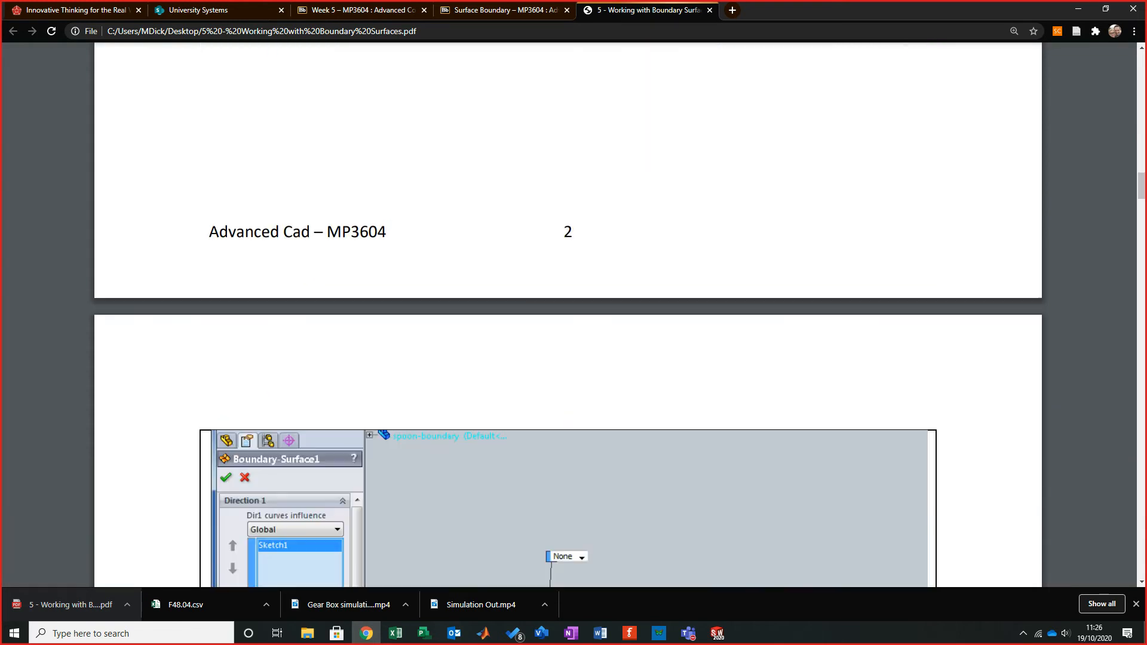
{"action": "scroll", "coordinate": [568, 314], "scroll_direction": "down", "scroll_amount": 3}
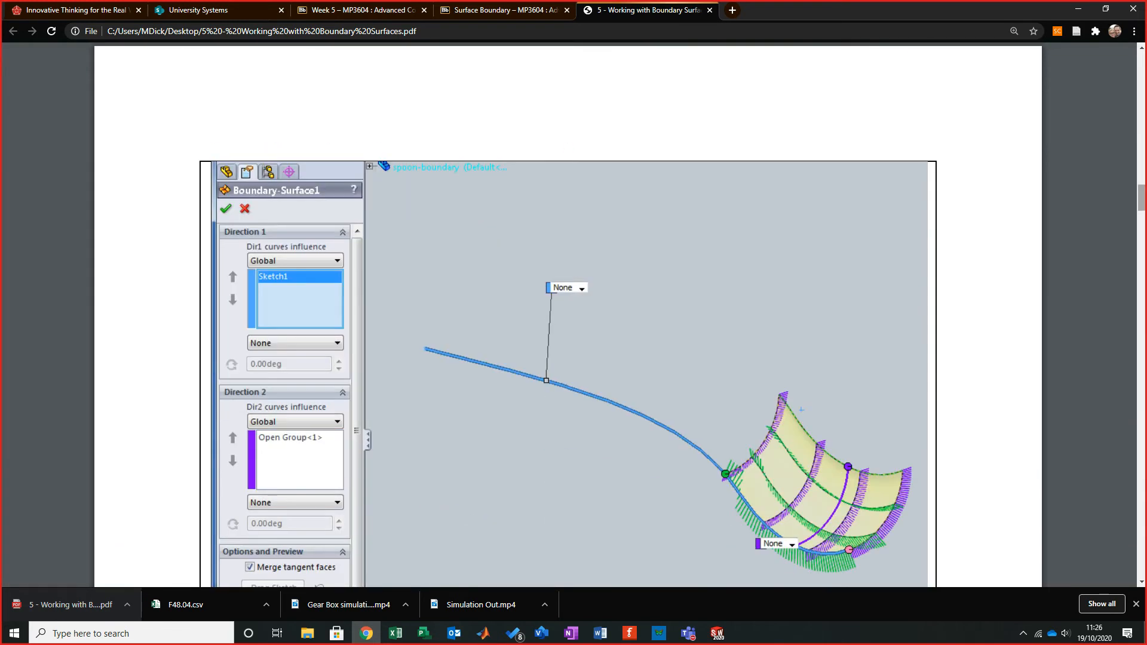
{"action": "scroll", "coordinate": [568, 314], "scroll_direction": "down", "scroll_amount": 14}
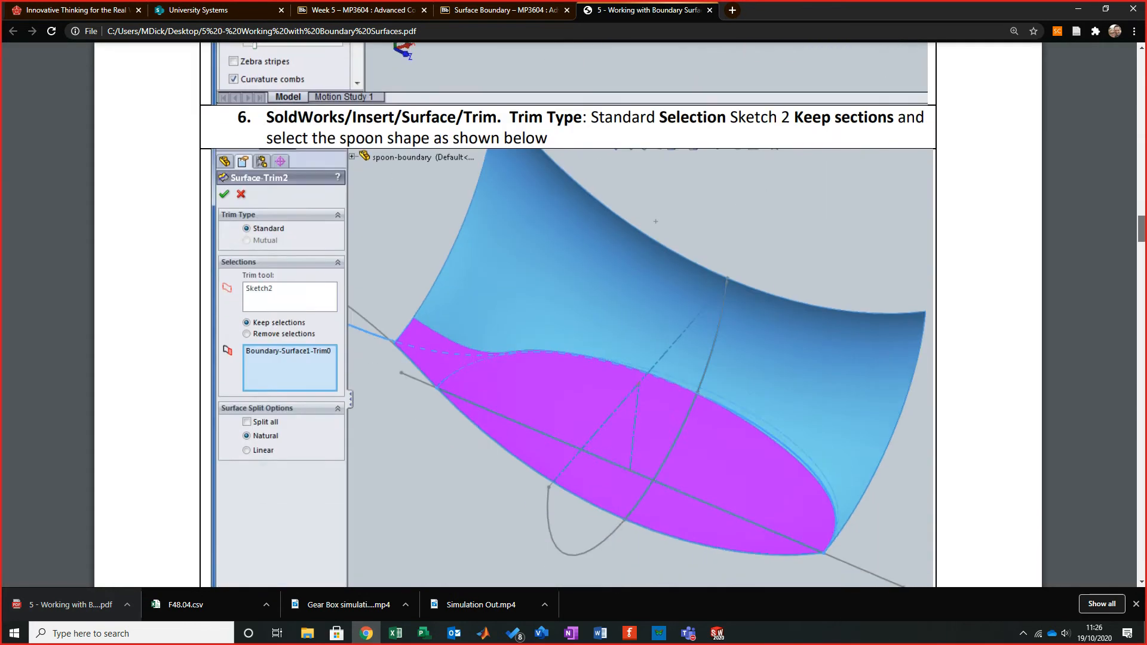
{"action": "scroll", "coordinate": [567, 314], "scroll_direction": "down", "scroll_amount": 20}
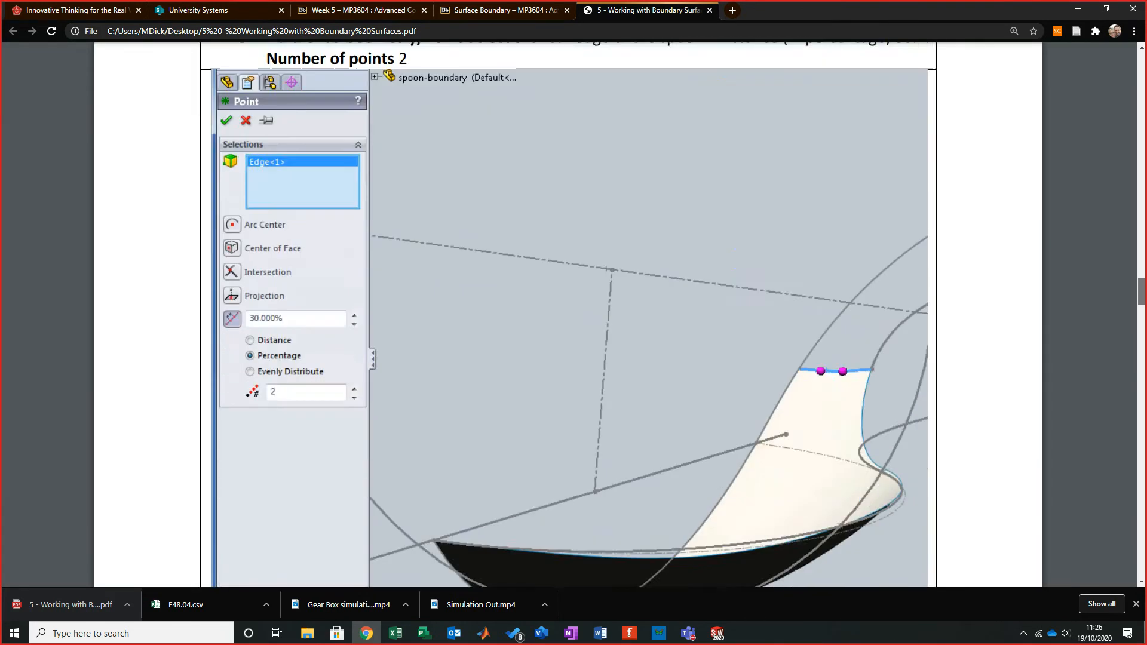
{"action": "scroll", "coordinate": [567, 313], "scroll_direction": "down", "scroll_amount": 20}
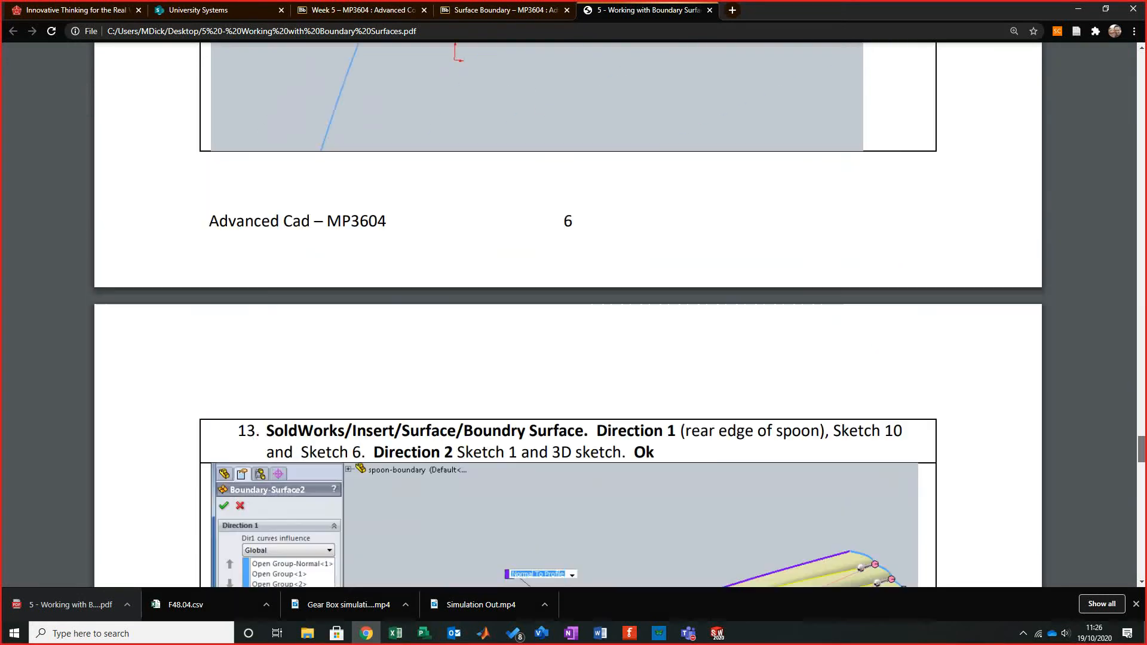
{"action": "scroll", "coordinate": [568, 313], "scroll_direction": "down", "scroll_amount": 20}
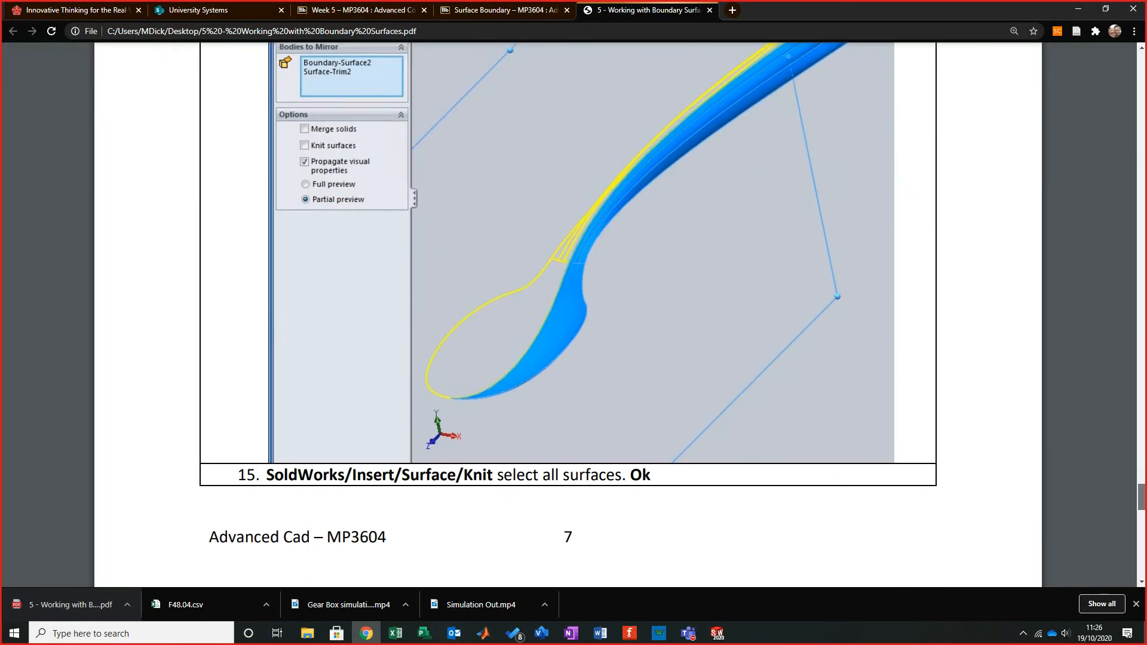
{"action": "scroll", "coordinate": [567, 314], "scroll_direction": "up", "scroll_amount": 3}
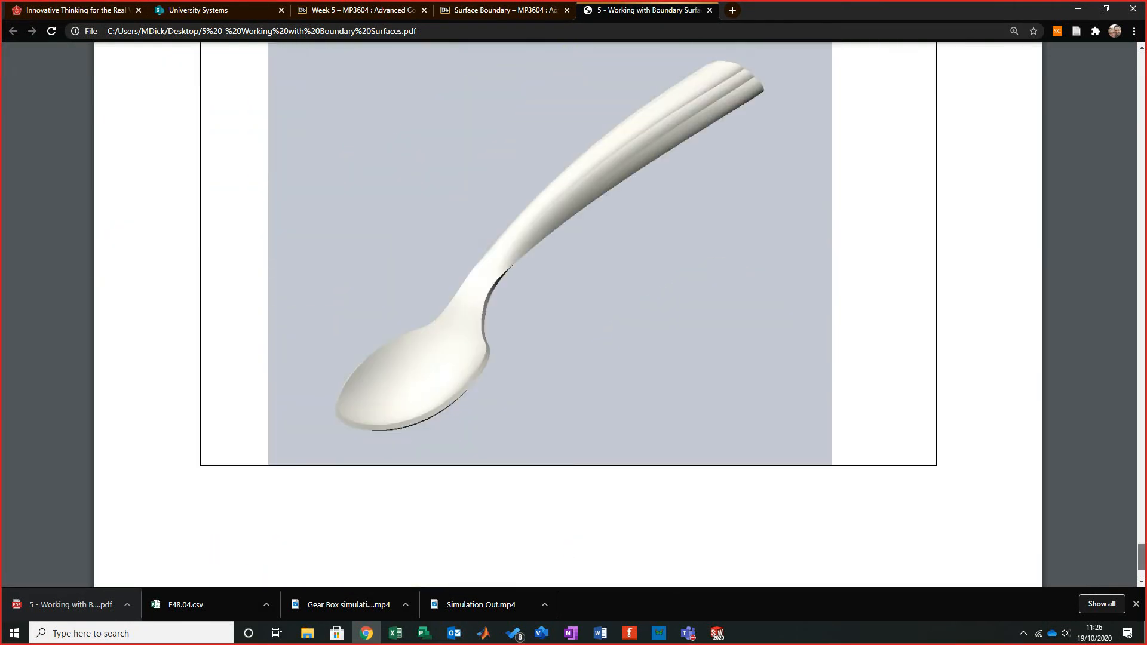
{"action": "scroll", "coordinate": [567, 313], "scroll_direction": "up", "scroll_amount": 2}
{"action": "scroll", "coordinate": [568, 314], "scroll_direction": "down", "scroll_amount": 2}
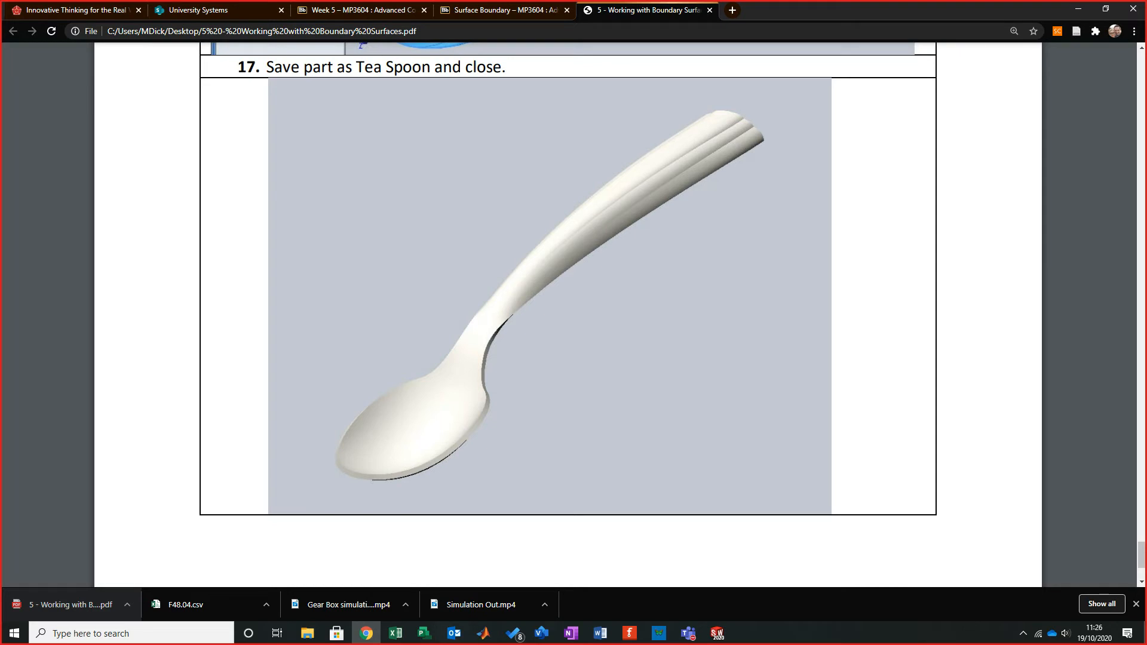
{"action": "scroll", "coordinate": [567, 314], "scroll_direction": "up", "scroll_amount": 20}
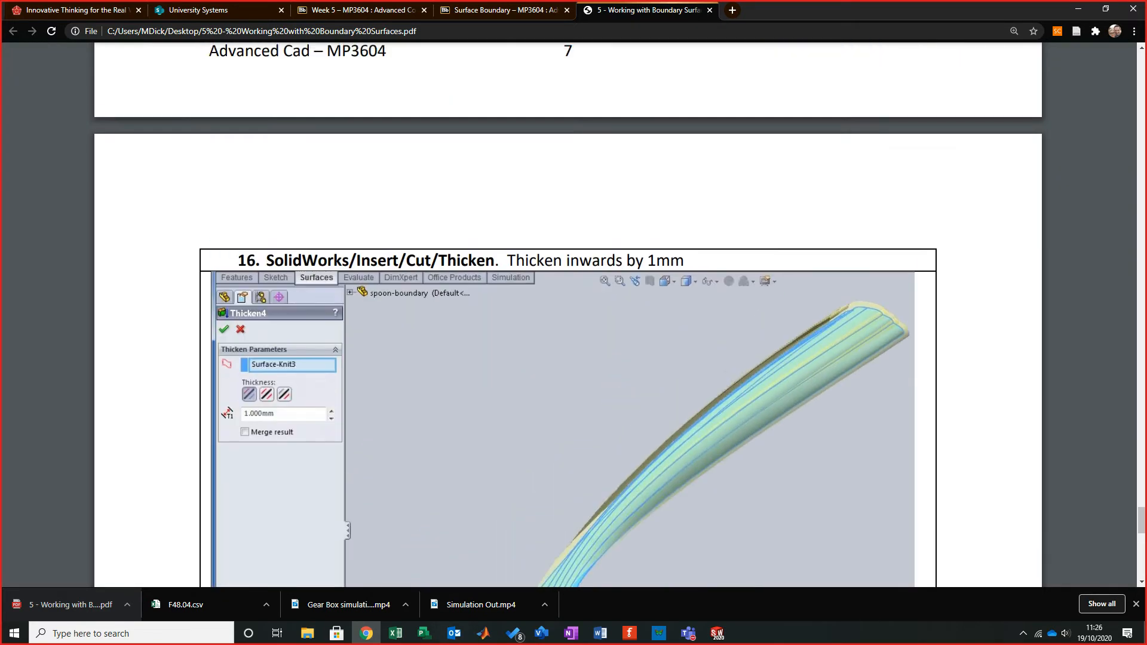
{"action": "scroll", "coordinate": [567, 314], "scroll_direction": "up", "scroll_amount": 20}
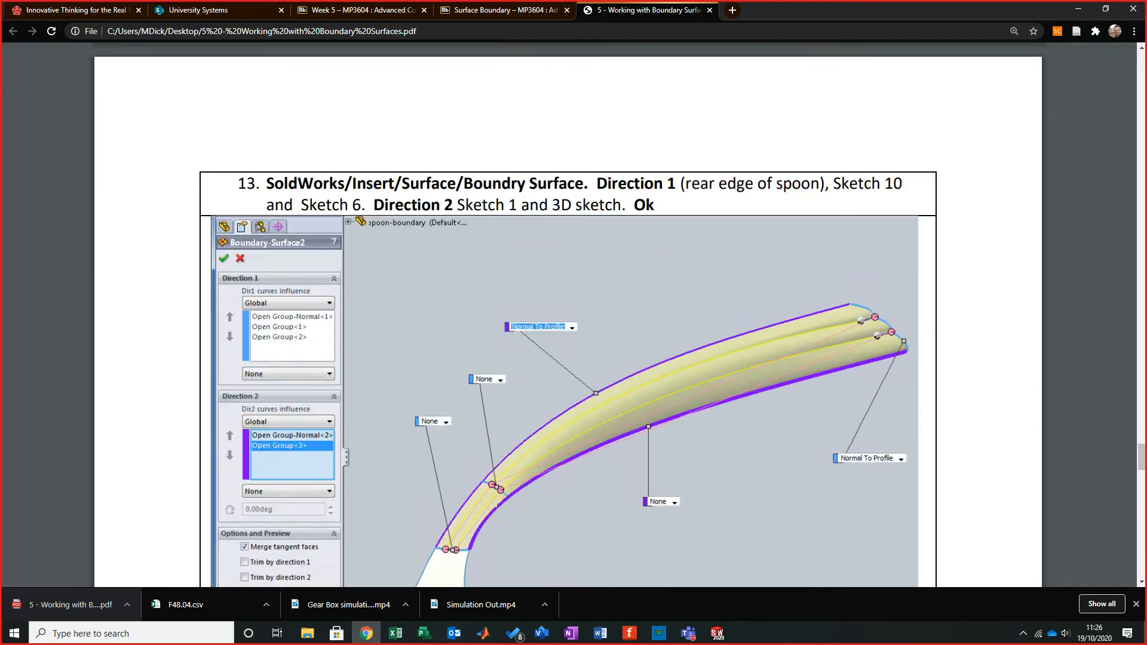
{"action": "scroll", "coordinate": [567, 314], "scroll_direction": "up", "scroll_amount": 20}
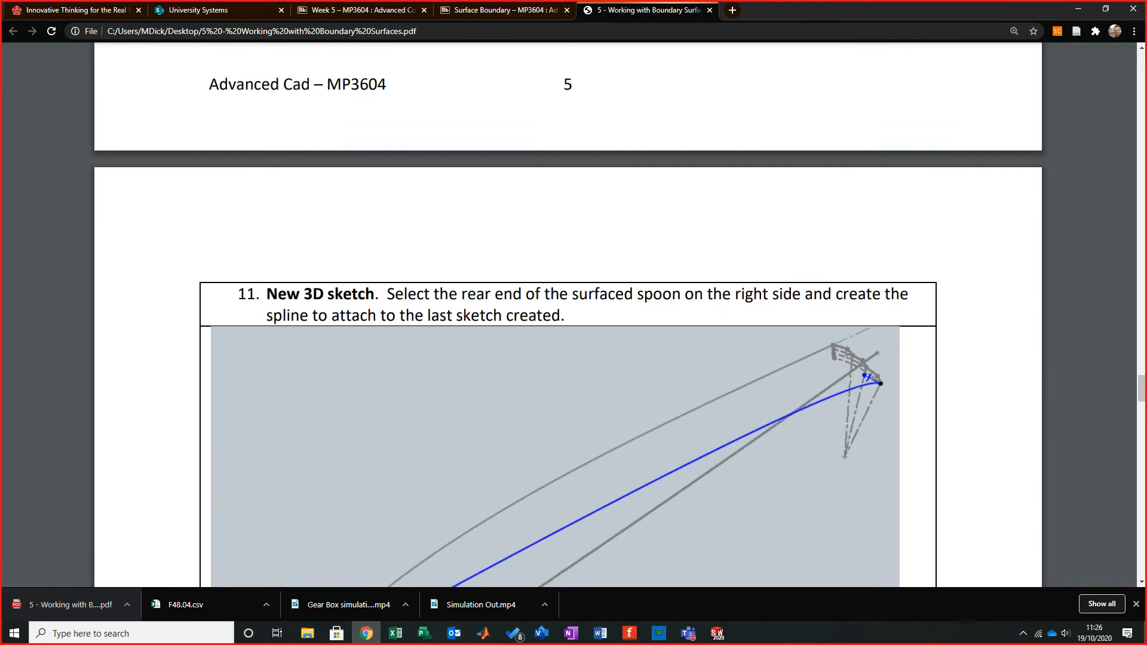
{"action": "scroll", "coordinate": [567, 313], "scroll_direction": "up", "scroll_amount": 15}
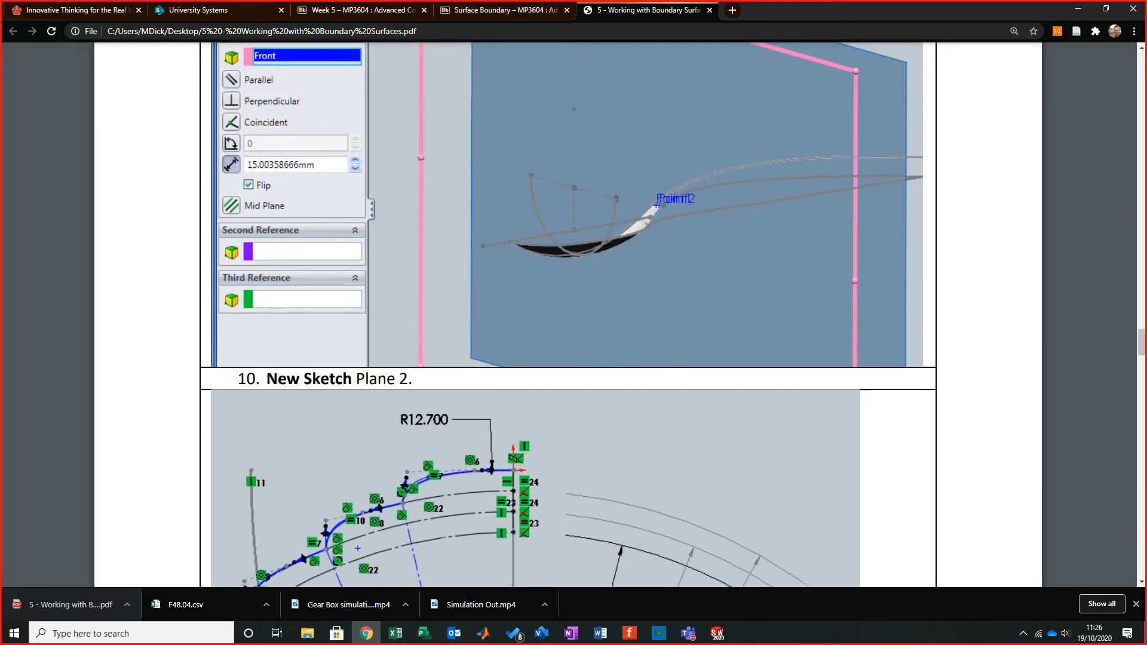
{"action": "scroll", "coordinate": [568, 314], "scroll_direction": "up", "scroll_amount": 20}
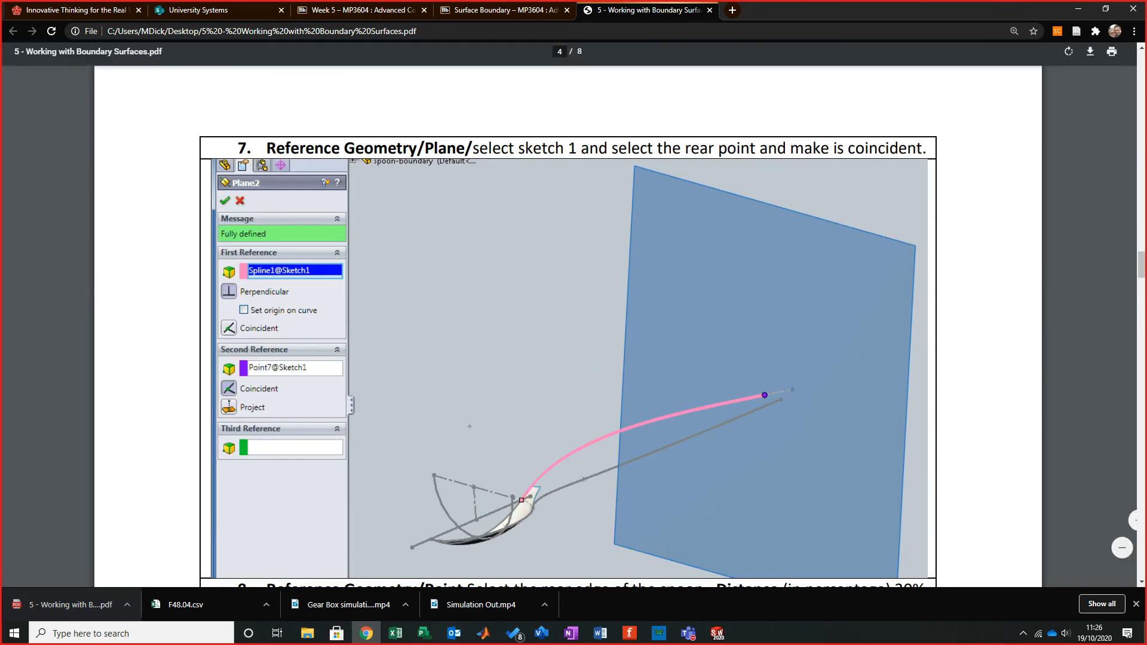
- Return to the Week 5 course page and download the Boundary Sketch part file
{"action": "key", "text": "ctrl+shift+Tab"}
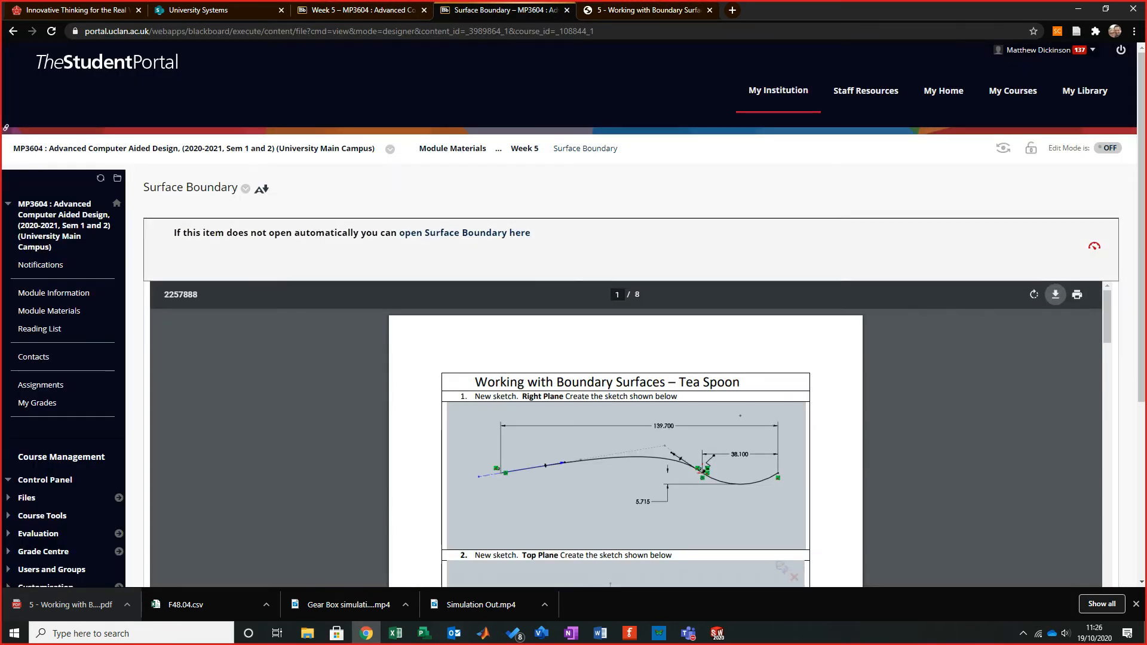
{"action": "left_click", "coordinate": [524, 148]}
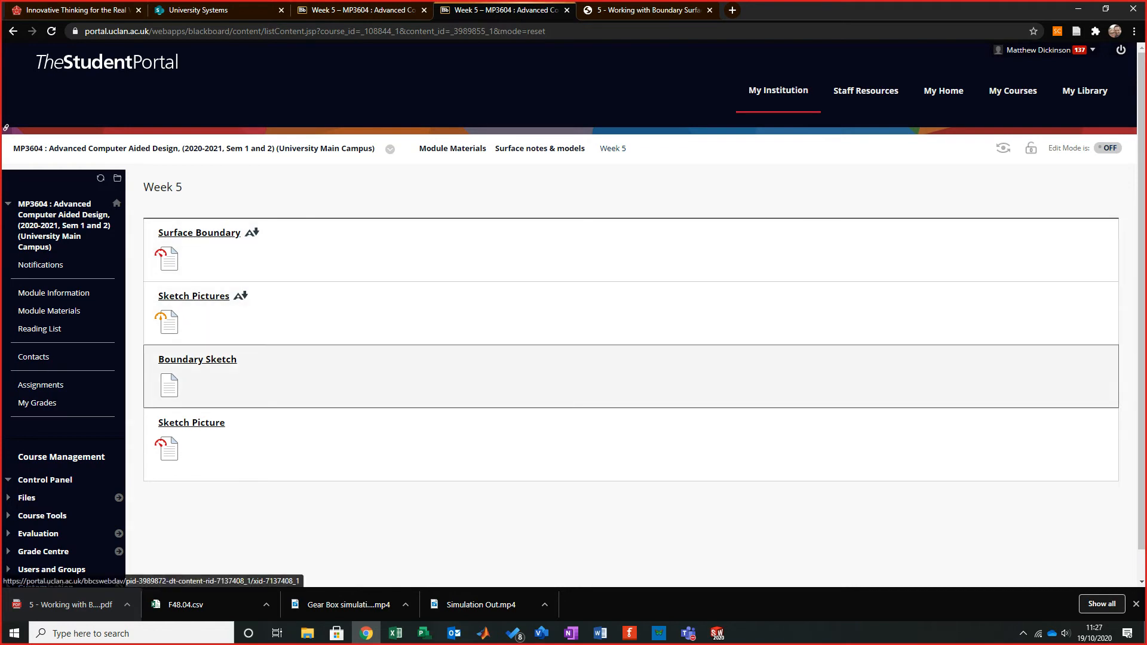
{"action": "left_click", "coordinate": [197, 358]}
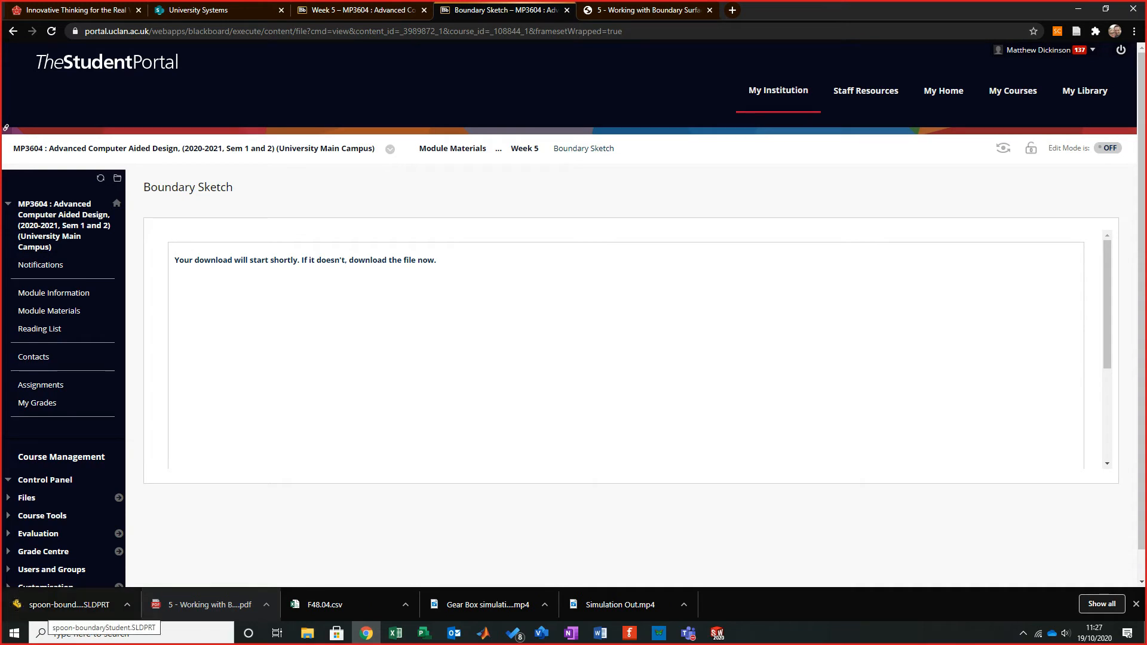
- Minimize the browser and close the current SolidWorks part without saving
{"action": "left_click", "coordinate": [1078, 9]}
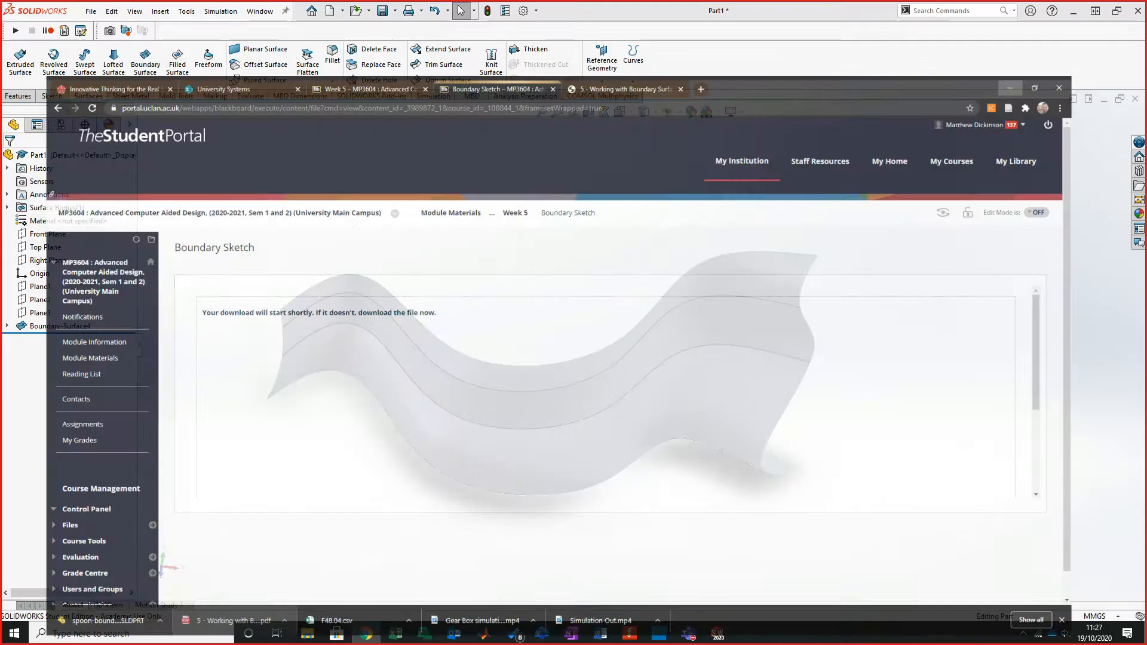
{"action": "left_click", "coordinate": [1135, 98]}
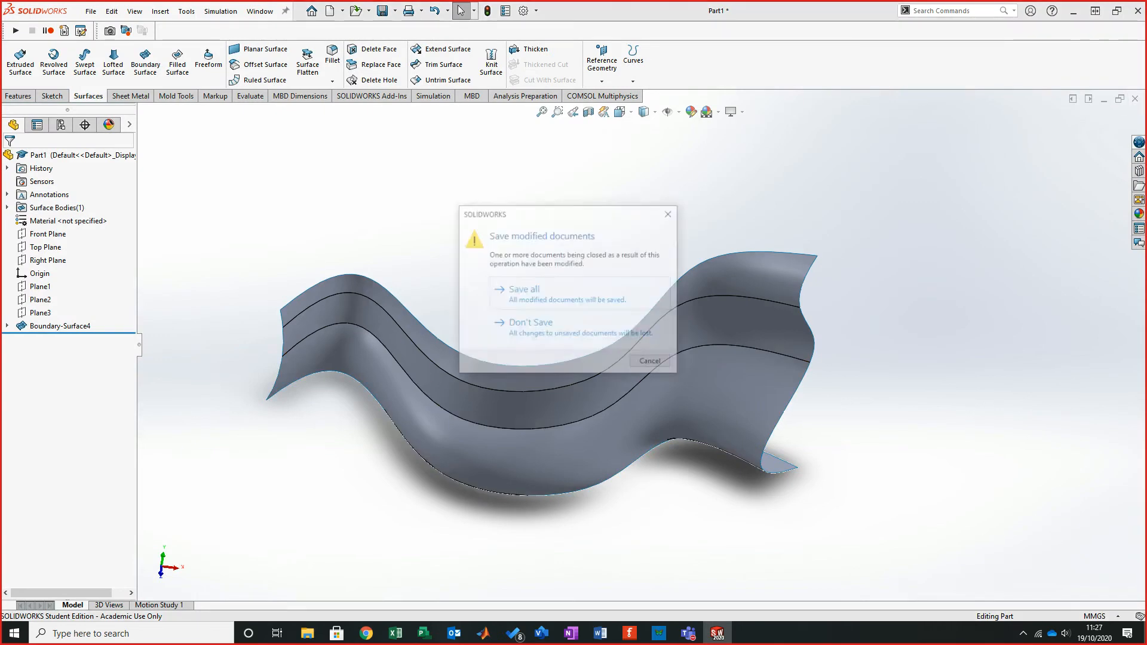
{"action": "left_click", "coordinate": [530, 324]}
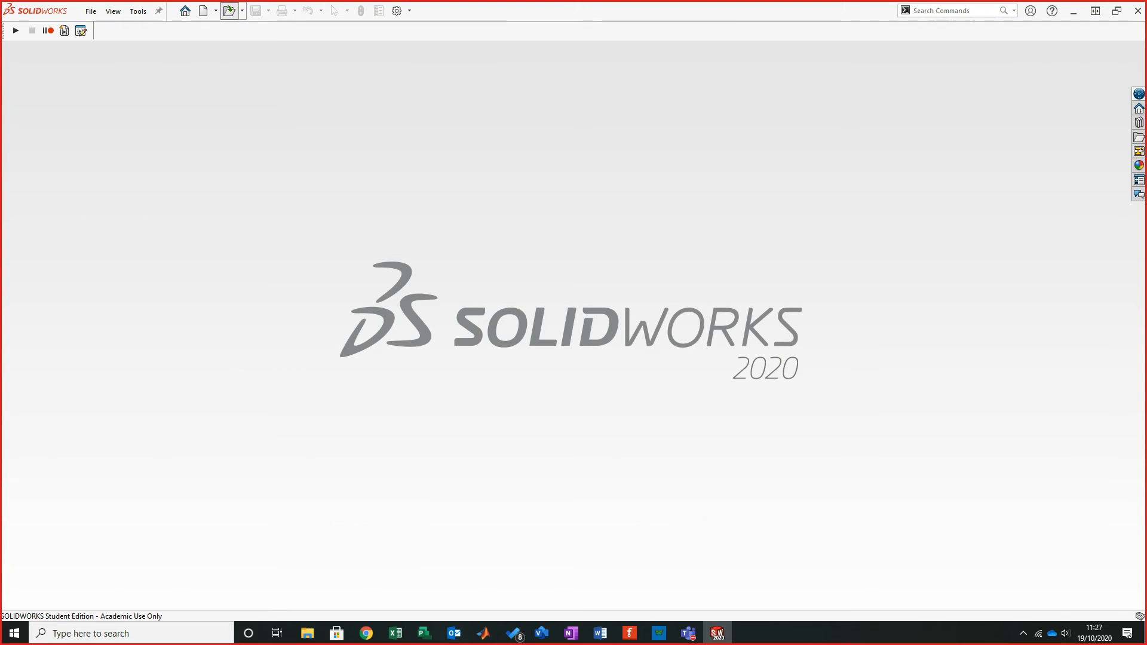
- Open the spoon-boundaryStudent part from the Downloads folder
{"action": "left_click", "coordinate": [230, 10]}
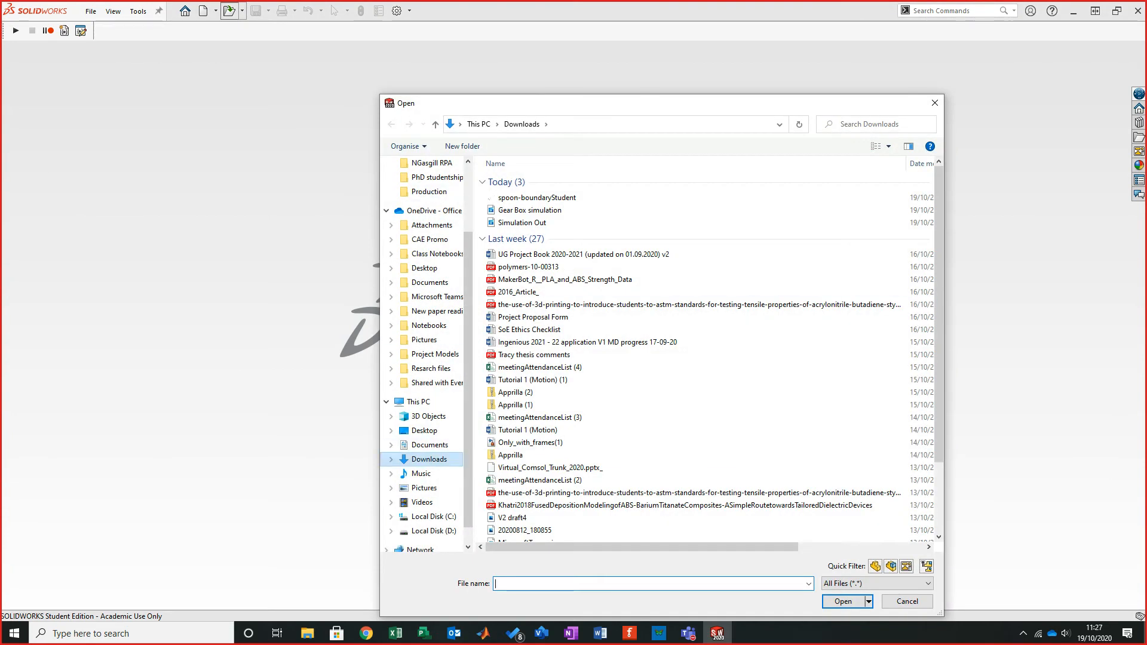
{"action": "left_click", "coordinate": [424, 430]}
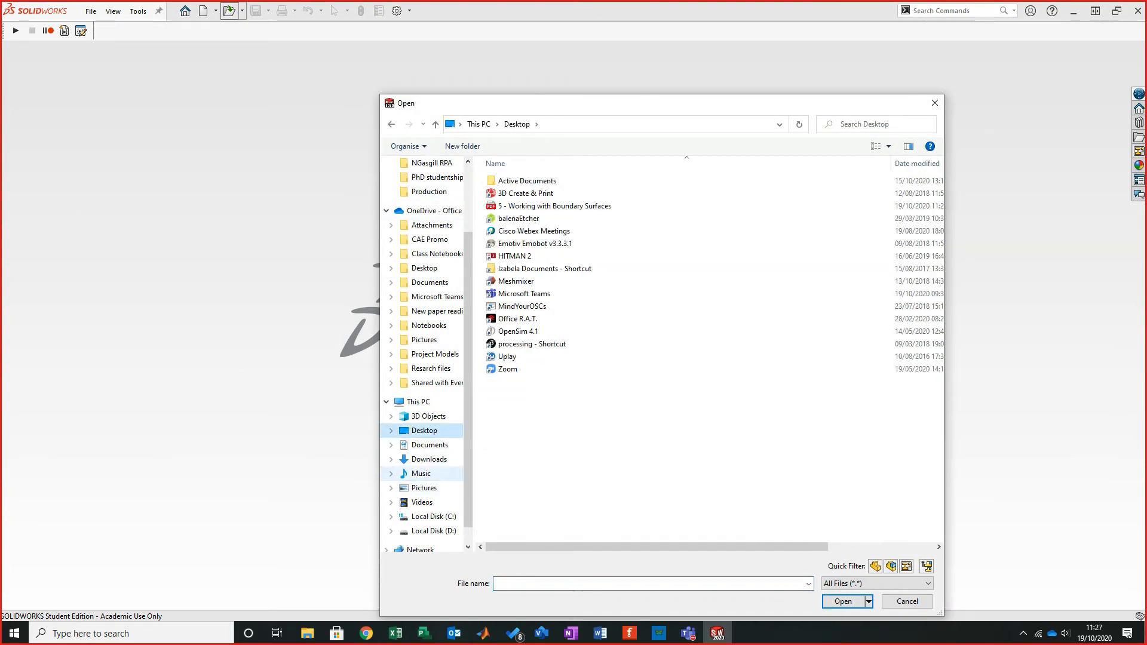
{"action": "left_click", "coordinate": [421, 473]}
{"action": "left_click", "coordinate": [429, 459]}
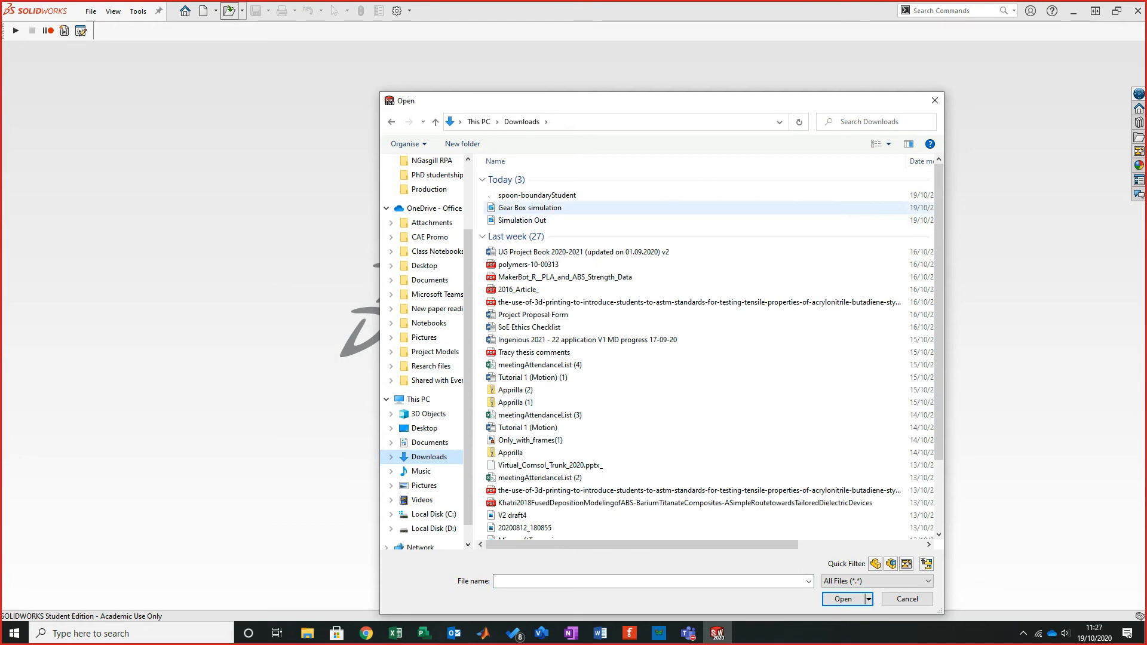
{"action": "left_click", "coordinate": [537, 197]}
{"action": "left_click", "coordinate": [843, 599]}
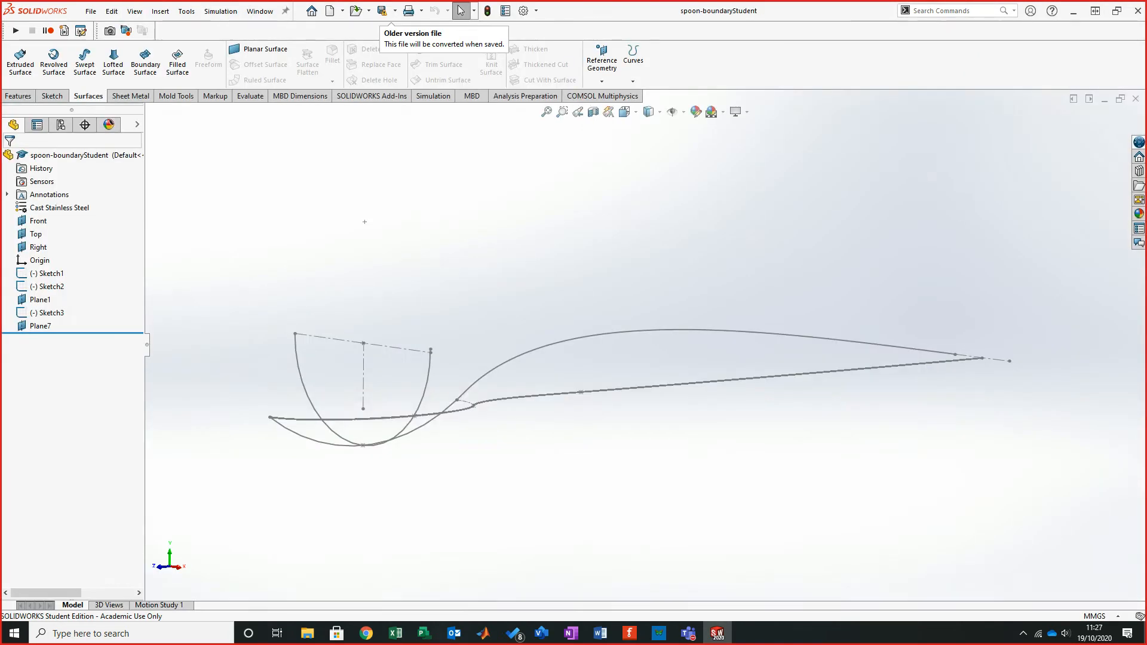
- Rotate the starter spoon model, open Sketch1 for editing and switch to the Right view to study the profile
{"action": "mouse_move", "coordinate": [638, 356]}
{"action": "middle_mouse_down"}
{"action": "mouse_move", "coordinate": [618, 397]}
{"action": "mouse_move", "coordinate": [638, 410]}
{"action": "mouse_move", "coordinate": [649, 321]}
{"action": "mouse_move", "coordinate": [684, 304]}
{"action": "mouse_move", "coordinate": [666, 331]}
{"action": "middle_mouse_up"}
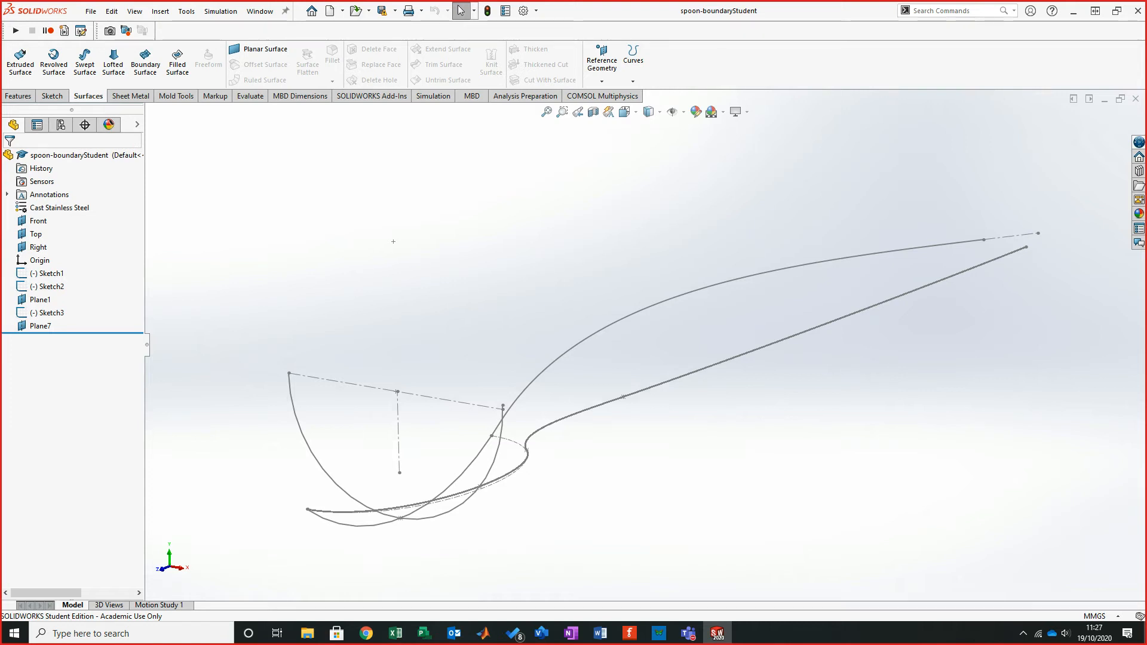
{"action": "mouse_move", "coordinate": [393, 241]}
{"action": "middle_mouse_down"}
{"action": "mouse_move", "coordinate": [341, 199]}
{"action": "mouse_move", "coordinate": [213, 185]}
{"action": "mouse_move", "coordinate": [263, 222]}
{"action": "mouse_move", "coordinate": [402, 253]}
{"action": "middle_mouse_up"}
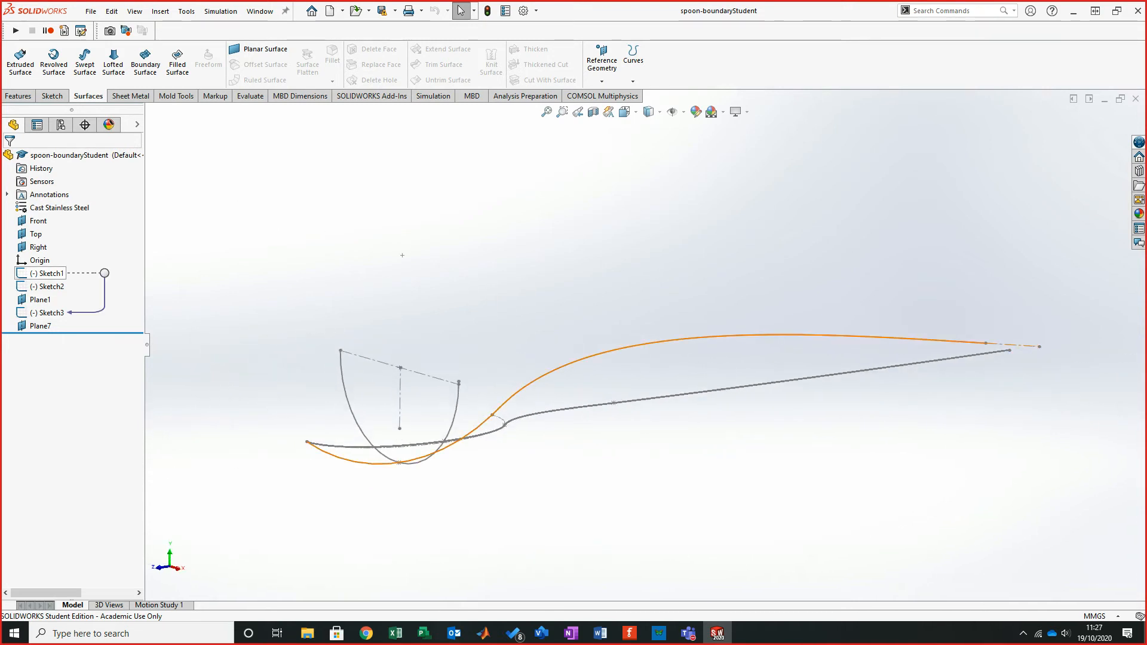
{"action": "left_click", "coordinate": [50, 273]}
{"action": "left_click", "coordinate": [67, 241]}
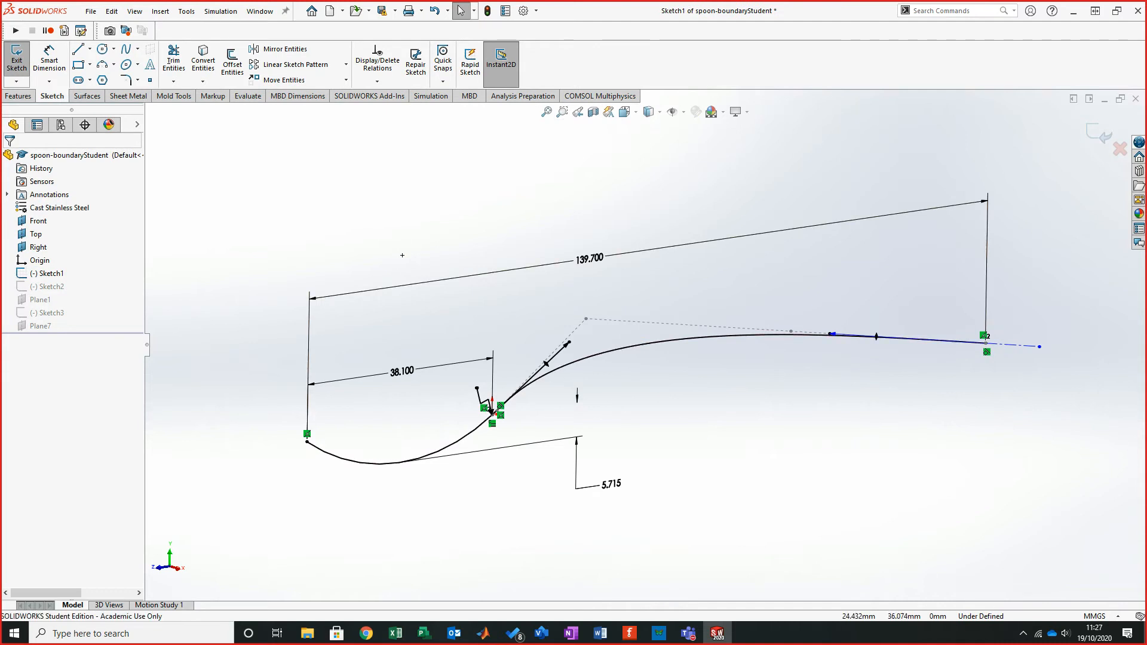
{"action": "scroll", "coordinate": [634, 319], "scroll_direction": "up", "scroll_amount": 3}
{"action": "scroll", "coordinate": [635, 319], "scroll_direction": "down", "scroll_amount": 1}
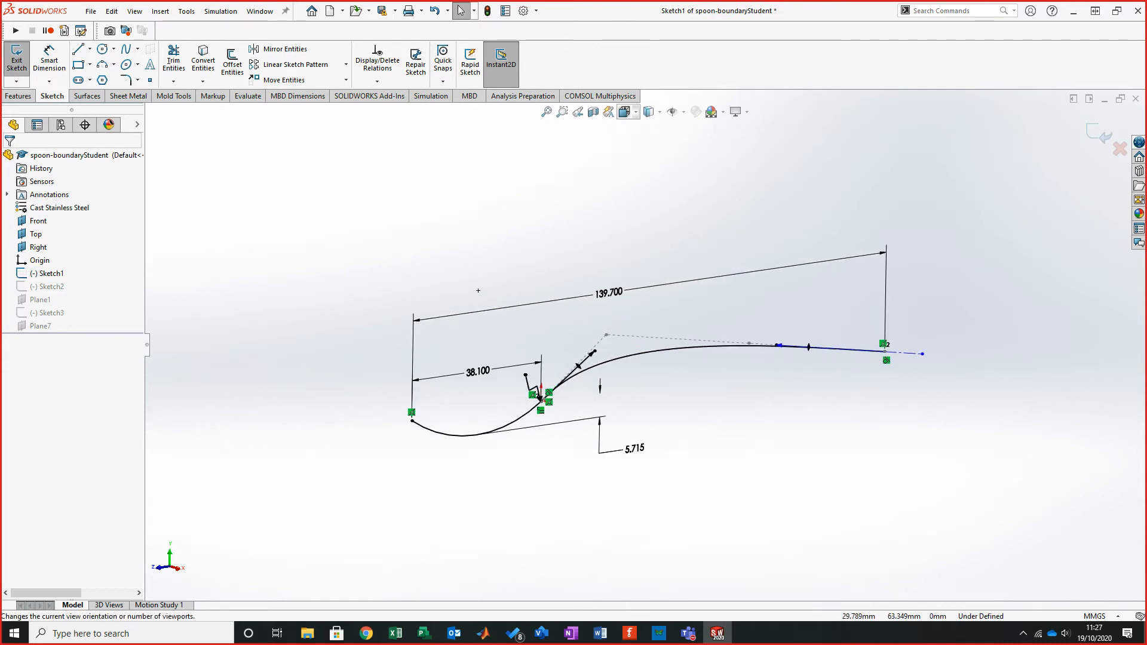
{"action": "left_click", "coordinate": [649, 111]}
{"action": "mouse_move", "coordinate": [625, 112]}
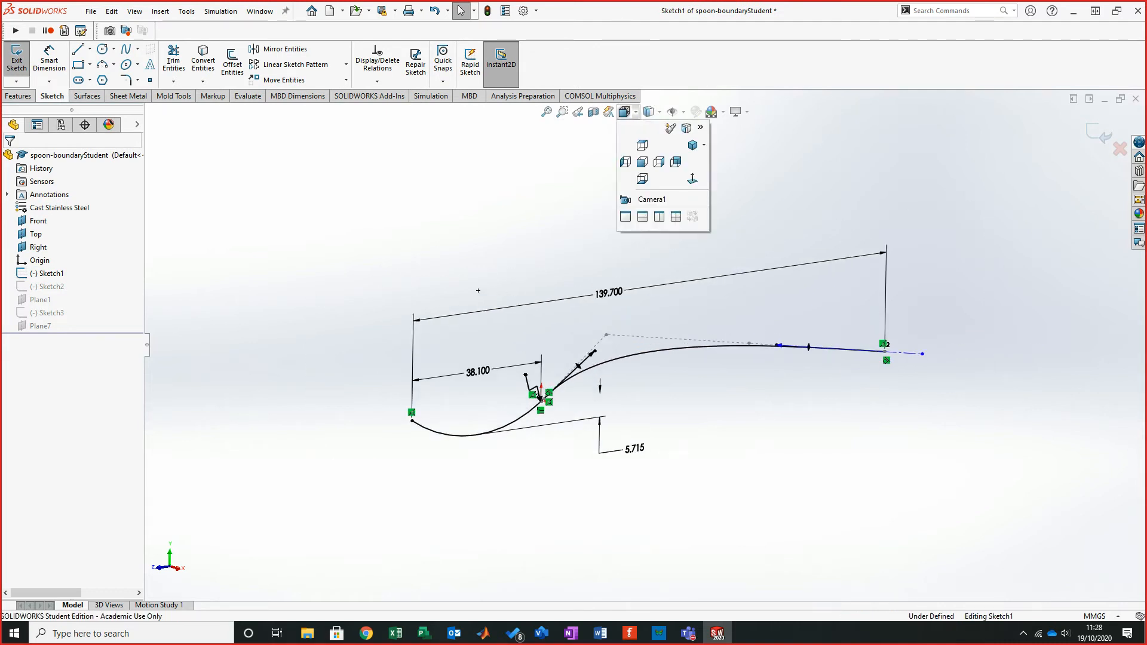
{"action": "left_click", "coordinate": [643, 163]}
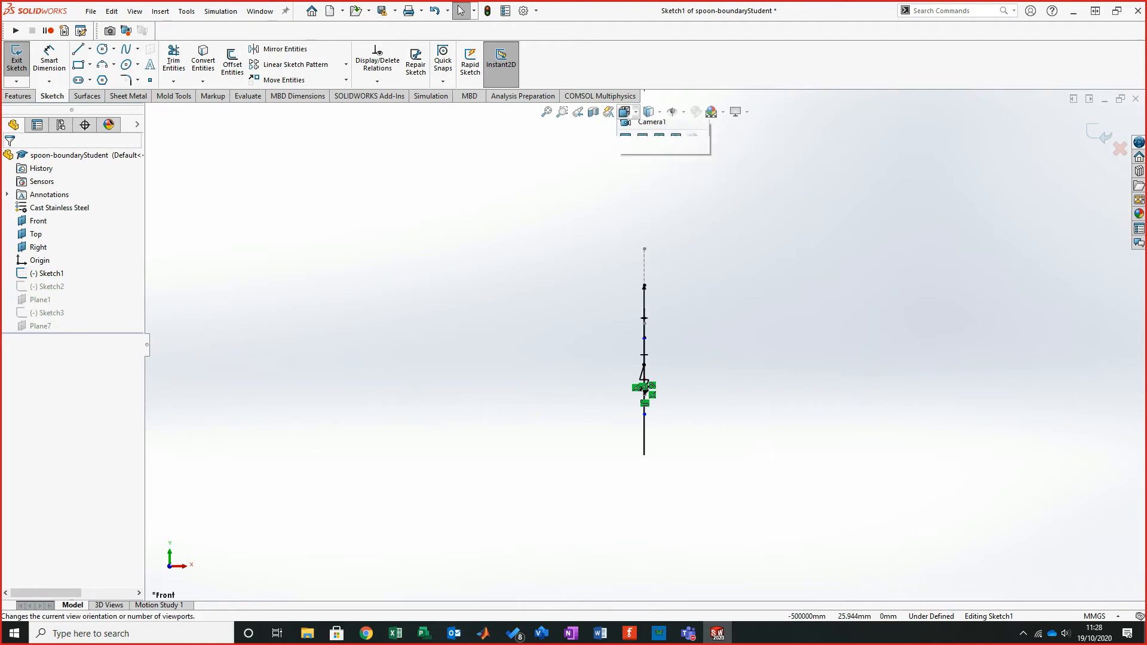
{"action": "left_click", "coordinate": [624, 112]}
{"action": "left_click", "coordinate": [659, 162]}
- Inspect the arc and spline of Sketch1, reviewing their relations and parameters
{"action": "scroll", "coordinate": [413, 185], "scroll_direction": "down", "scroll_amount": 3}
{"action": "scroll", "coordinate": [413, 185], "scroll_direction": "down", "scroll_amount": 3}
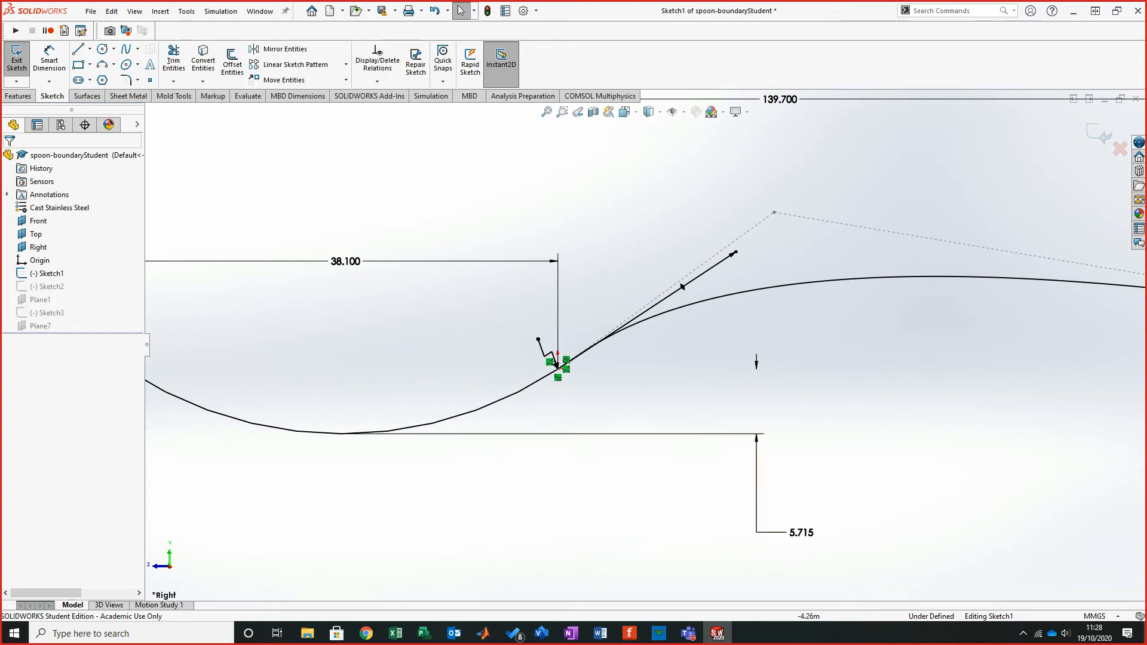
{"action": "scroll", "coordinate": [469, 169], "scroll_direction": "up", "scroll_amount": 3}
{"action": "scroll", "coordinate": [543, 218], "scroll_direction": "up", "scroll_amount": 2}
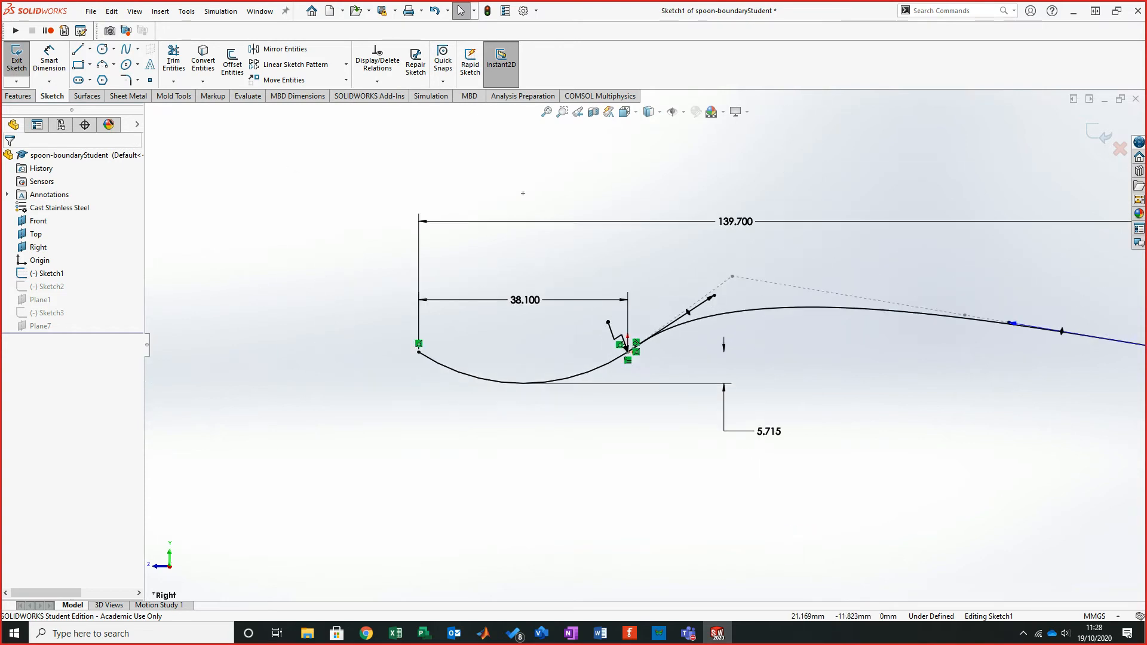
{"action": "middle_click_drag", "start_coordinate": [543, 218], "coordinate": [398, 201], "text": "ctrl"}
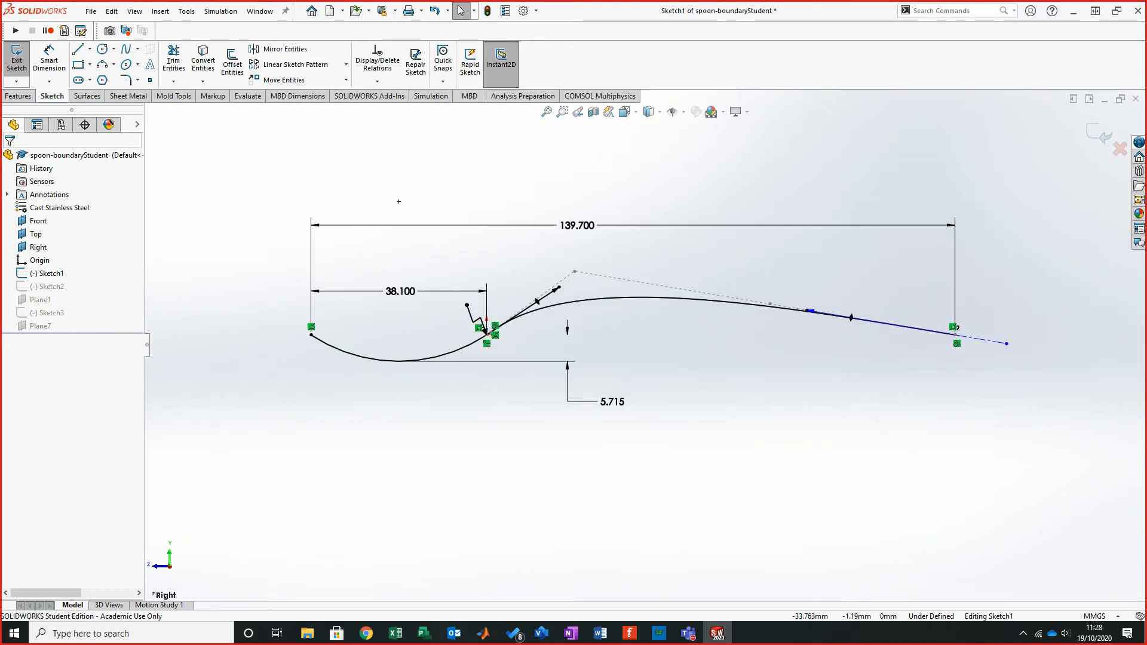
{"action": "left_click", "coordinate": [469, 345]}
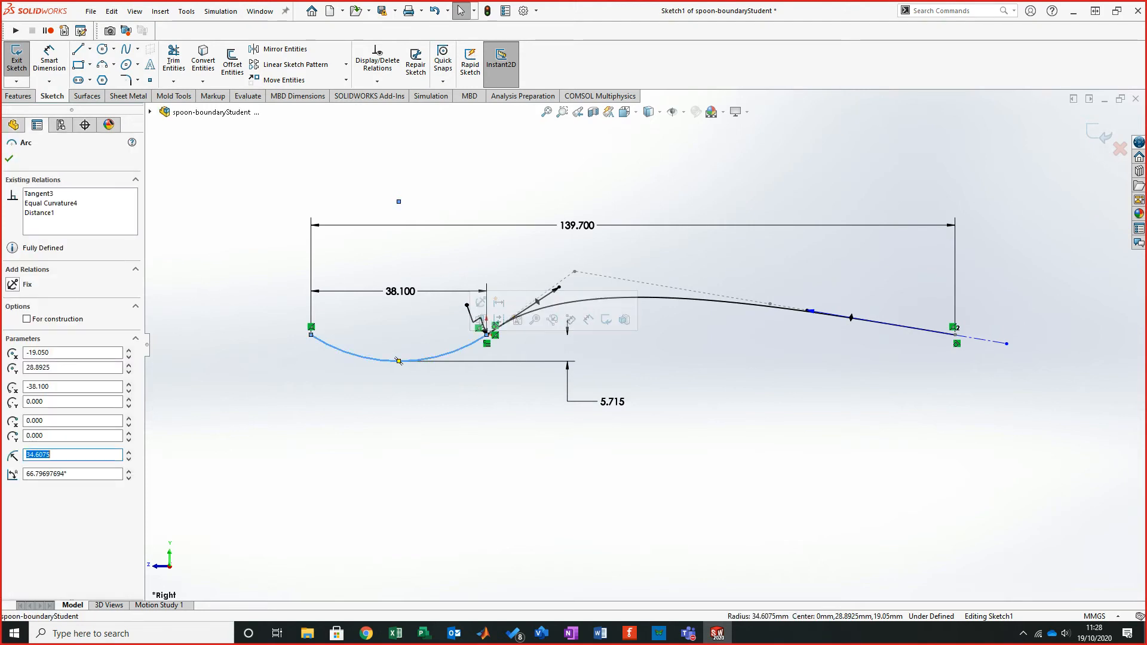
{"action": "key", "text": "Escape"}
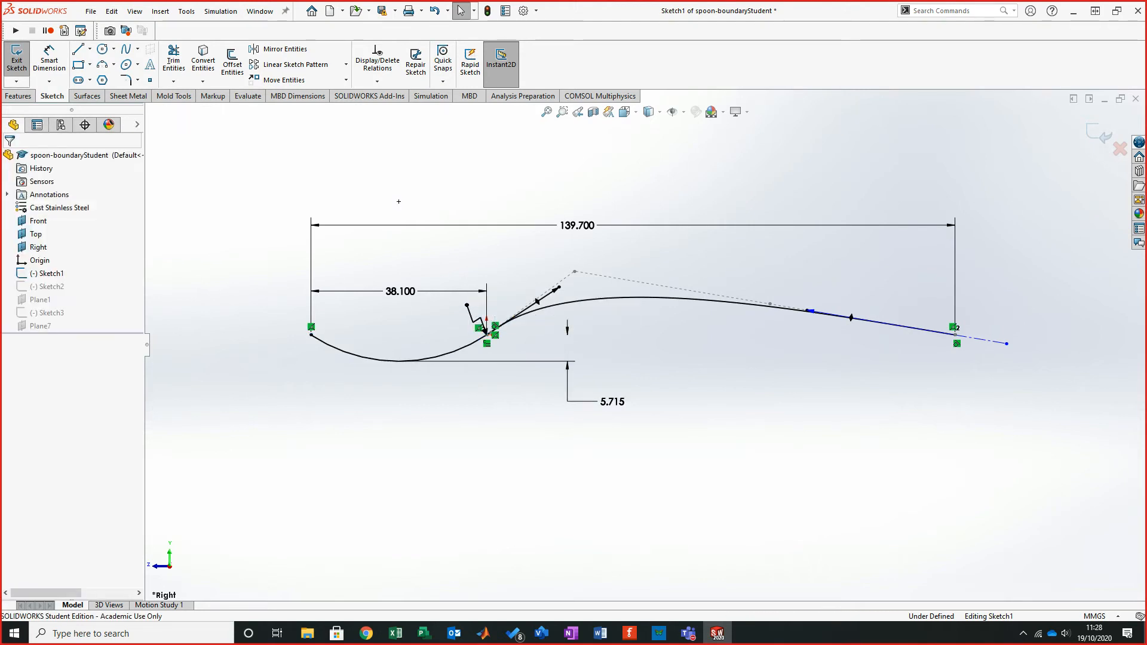
{"action": "left_click", "coordinate": [632, 297]}
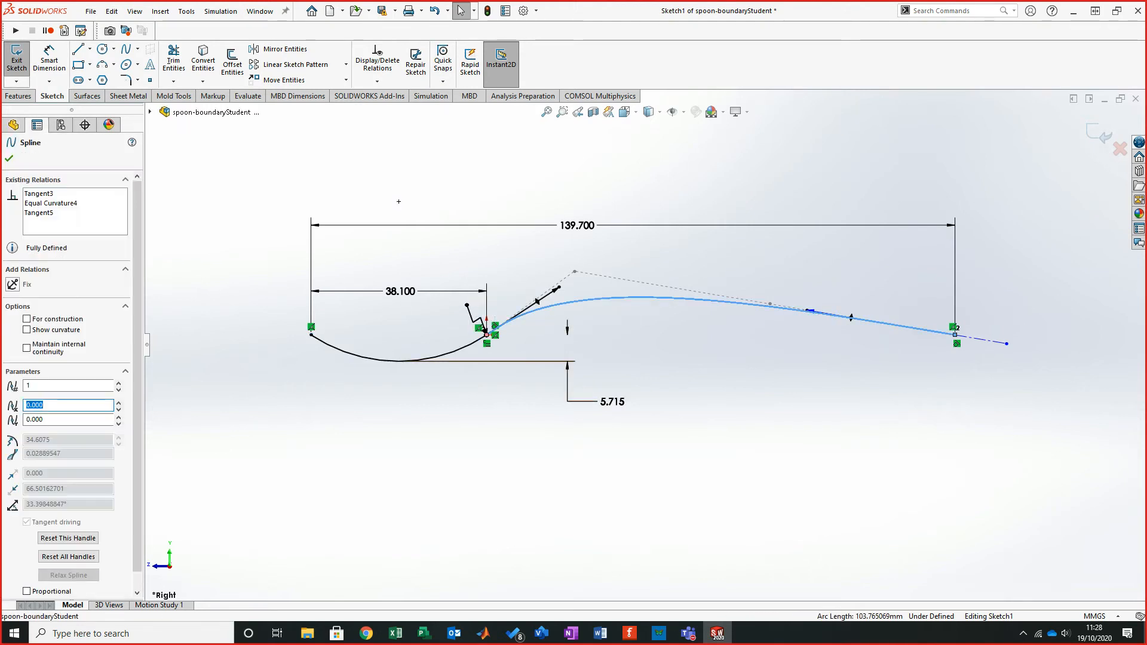
{"action": "scroll", "coordinate": [518, 324], "scroll_direction": "down", "scroll_amount": 8}
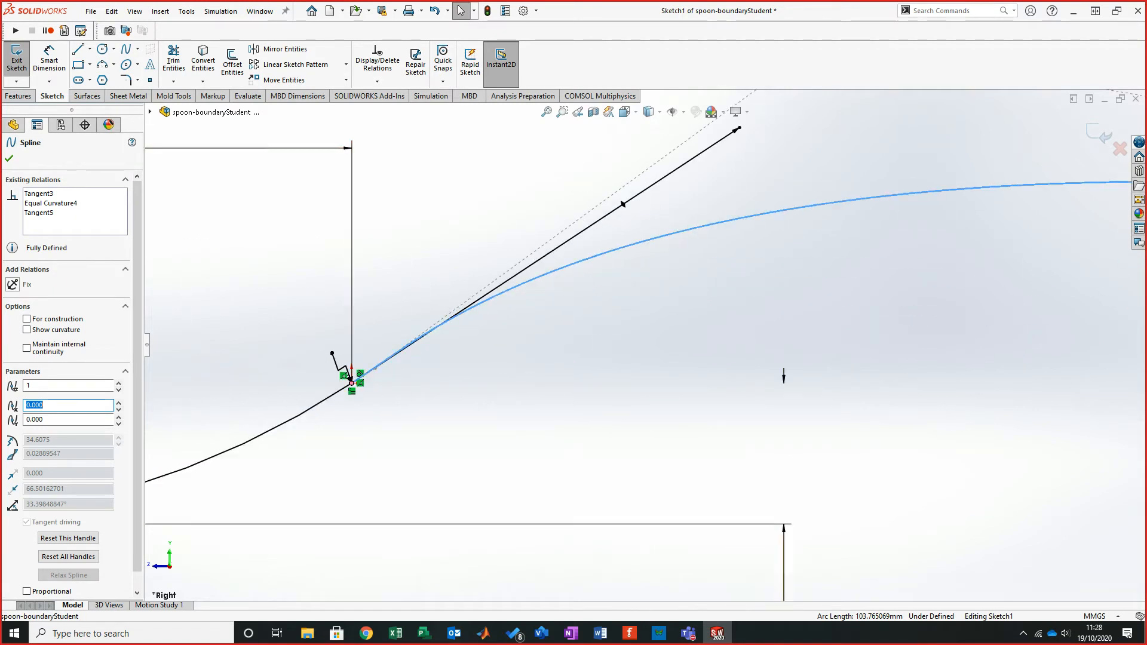
{"action": "scroll", "coordinate": [644, 344], "scroll_direction": "up", "scroll_amount": 7}
{"action": "scroll", "coordinate": [480, 337], "scroll_direction": "up", "scroll_amount": 2}
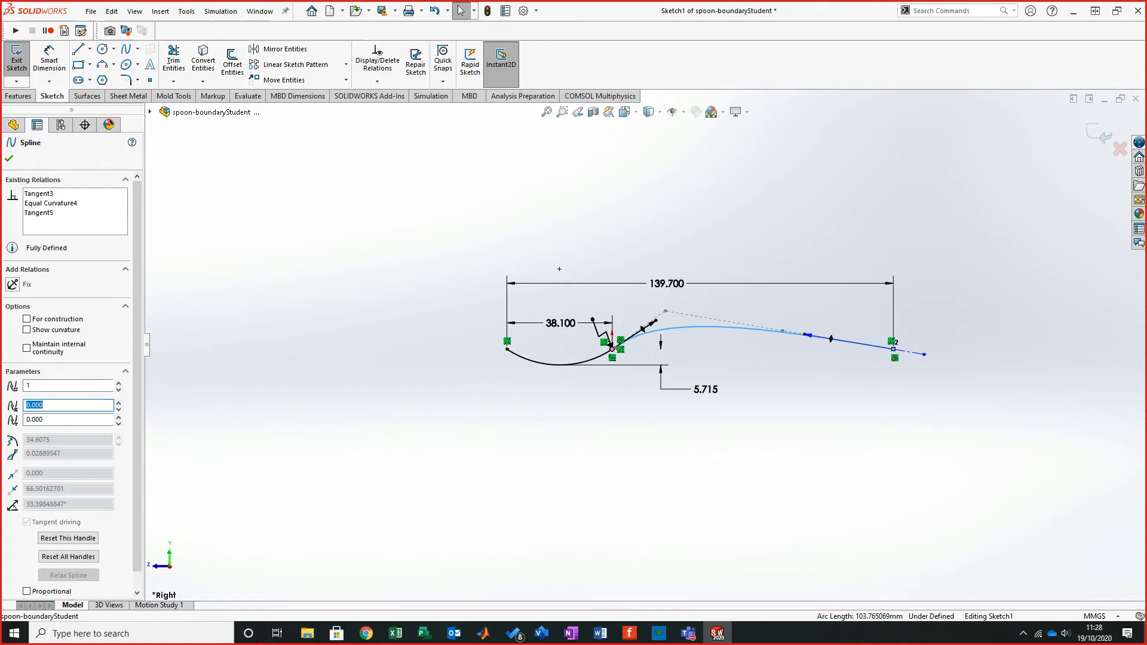
{"action": "left_click", "coordinate": [472, 252]}
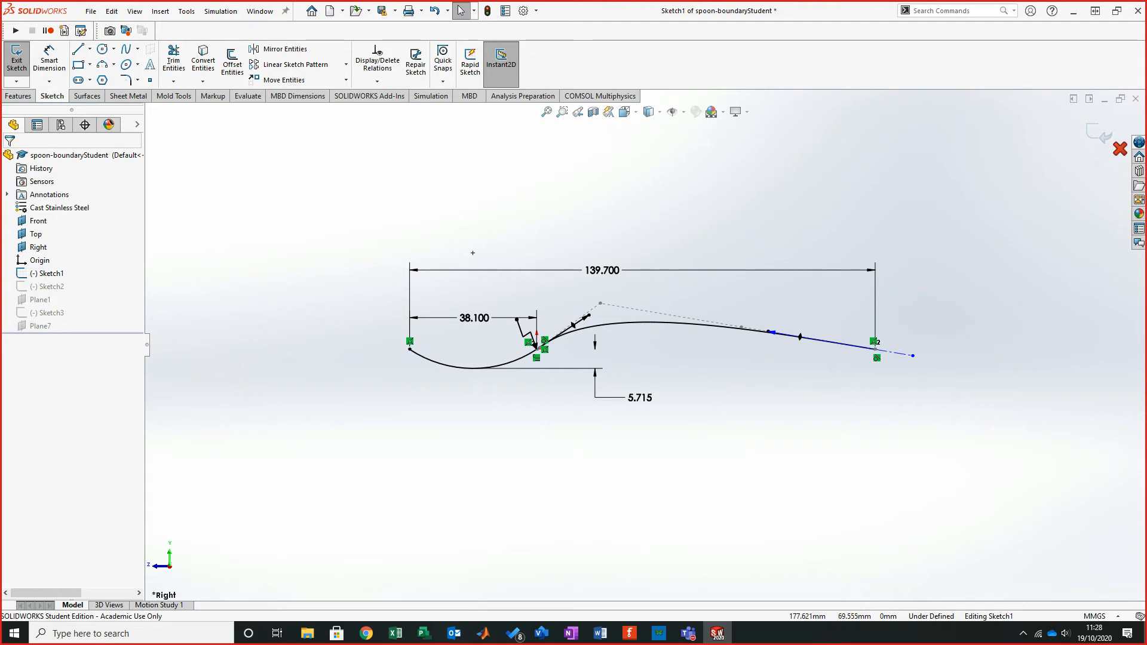
- Exit Sketch1 without keeping changes and rotate the model to review the spoon curves
{"action": "left_click", "coordinate": [1120, 149]}
{"action": "left_click", "coordinate": [587, 321]}
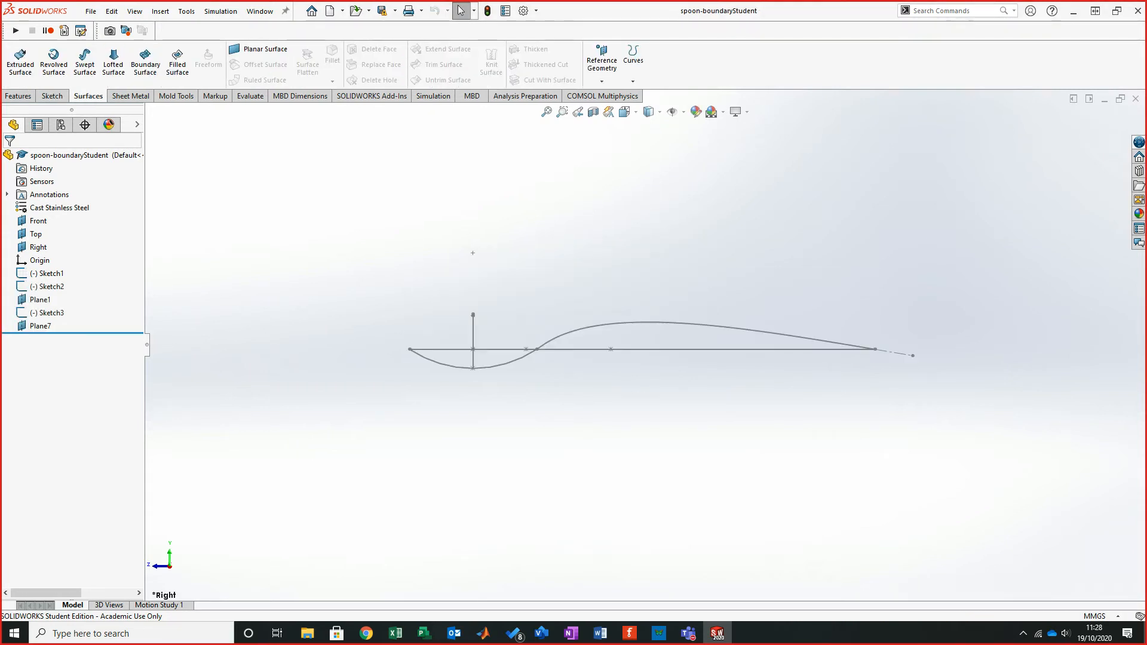
{"action": "mouse_move", "coordinate": [661, 335]}
{"action": "middle_mouse_down"}
{"action": "mouse_move", "coordinate": [673, 349]}
{"action": "mouse_move", "coordinate": [570, 376]}
{"action": "middle_mouse_up"}
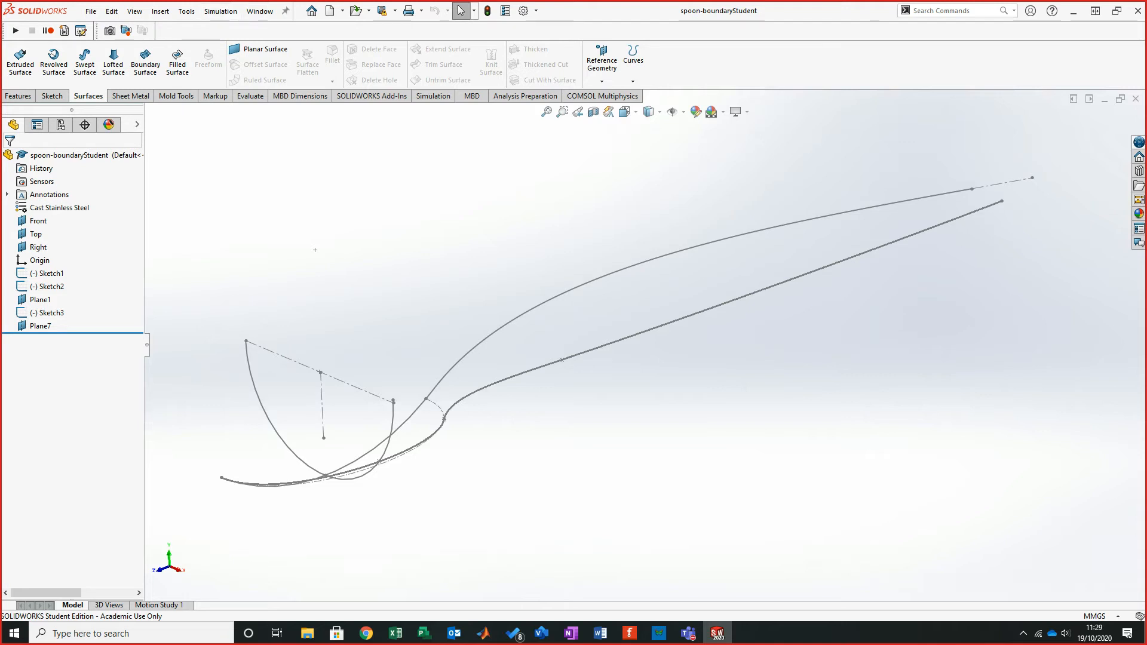
- Create a new blank part document from the Part template
{"action": "left_click", "coordinate": [330, 10]}
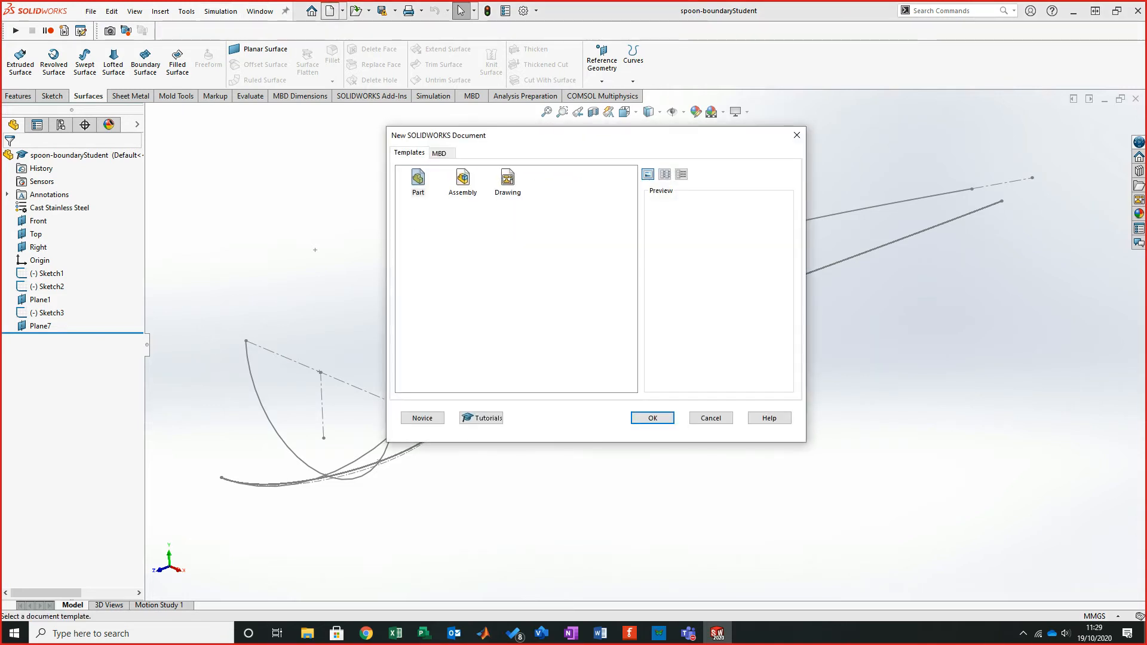
{"action": "key", "text": "Return"}
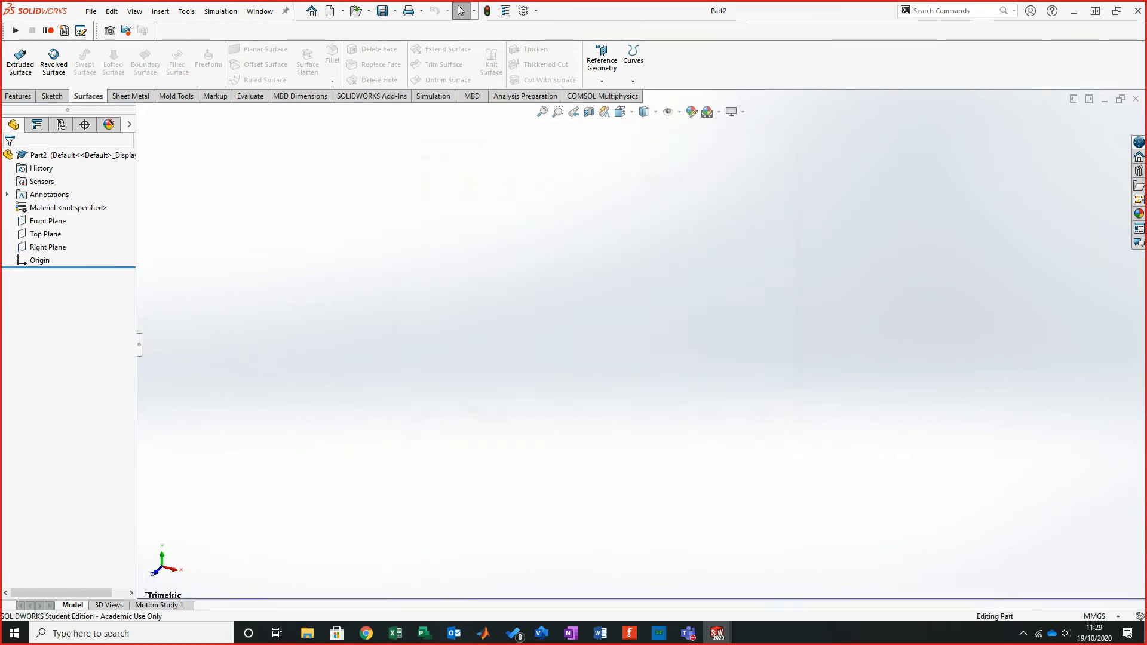
{"action": "left_click", "coordinate": [600, 633]}
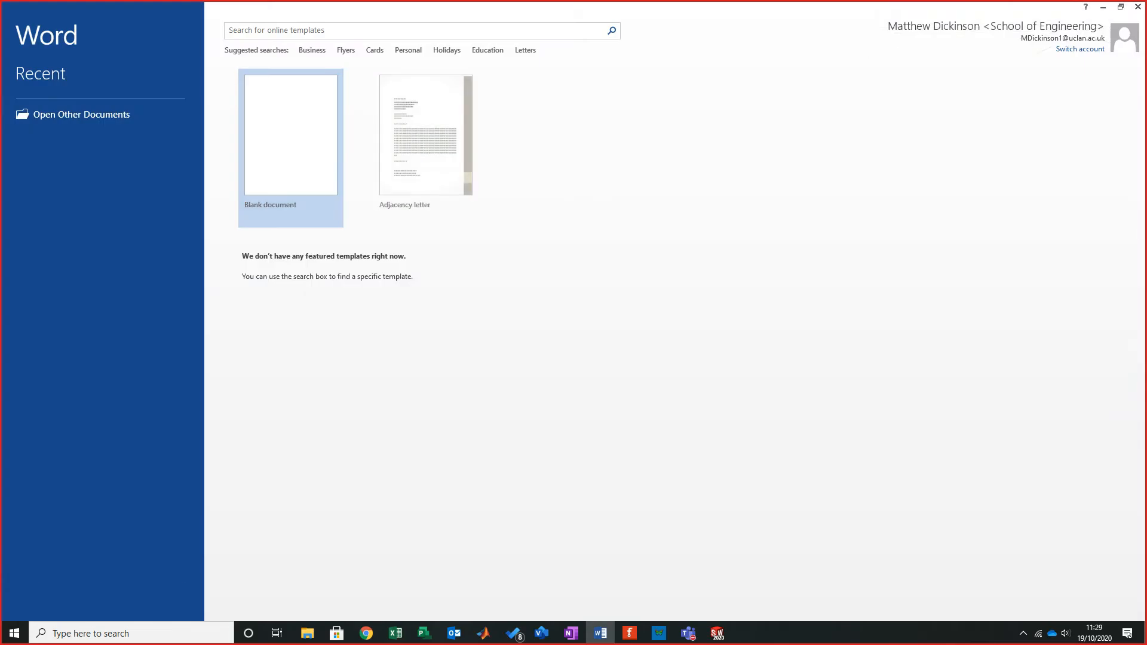
{"action": "left_click", "coordinate": [600, 633]}
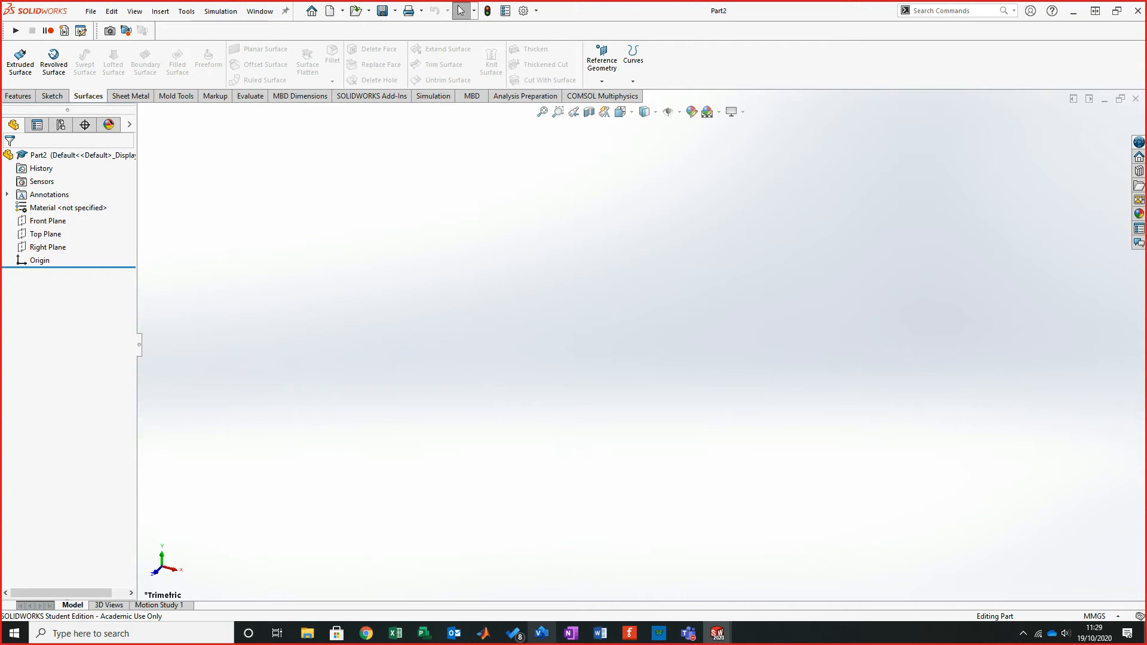
- Open the Working with Boundary Surfaces PDF from the browser downloads and close the duplicate tutorial tab
{"action": "mouse_move", "coordinate": [366, 633]}
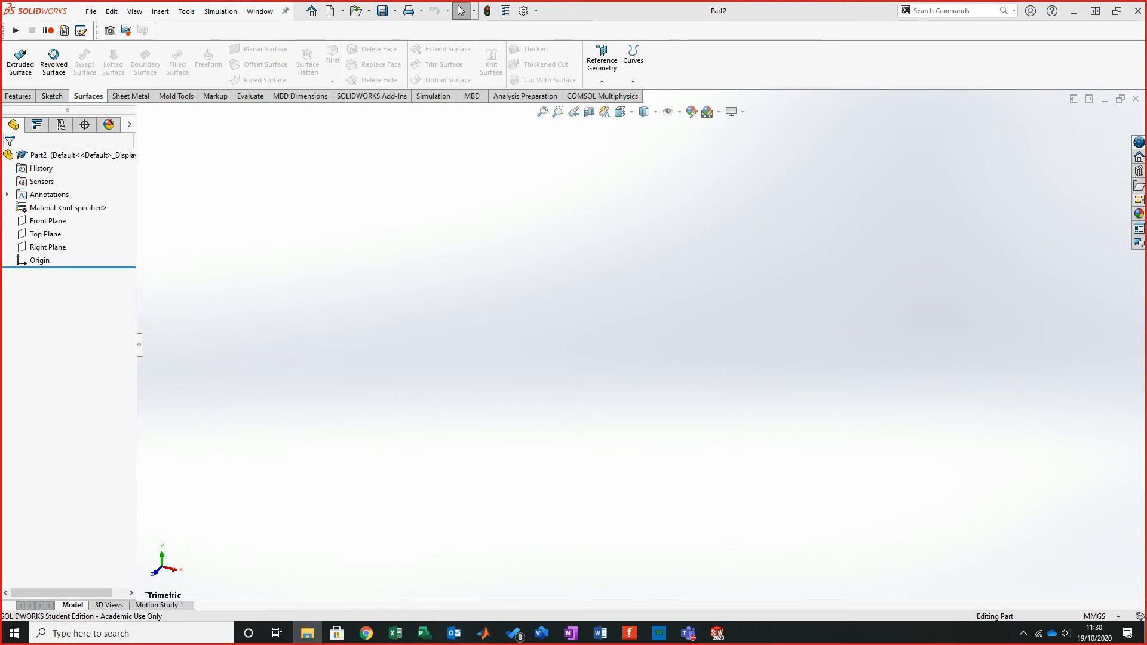
{"action": "left_click", "coordinate": [366, 633]}
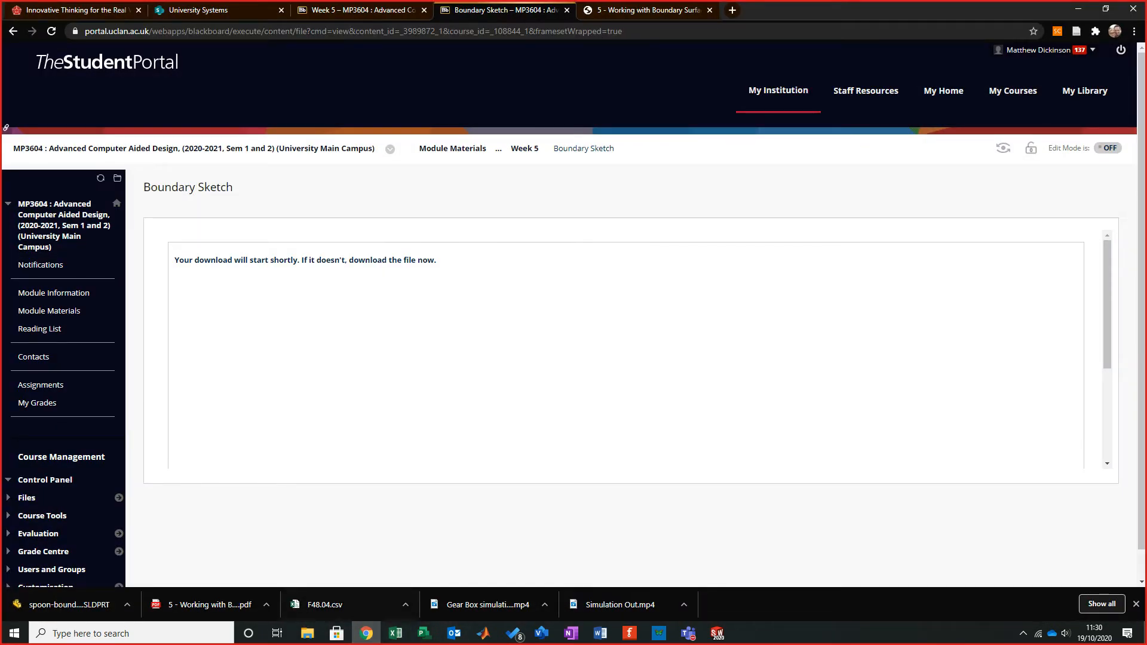
{"action": "left_click", "coordinate": [203, 604]}
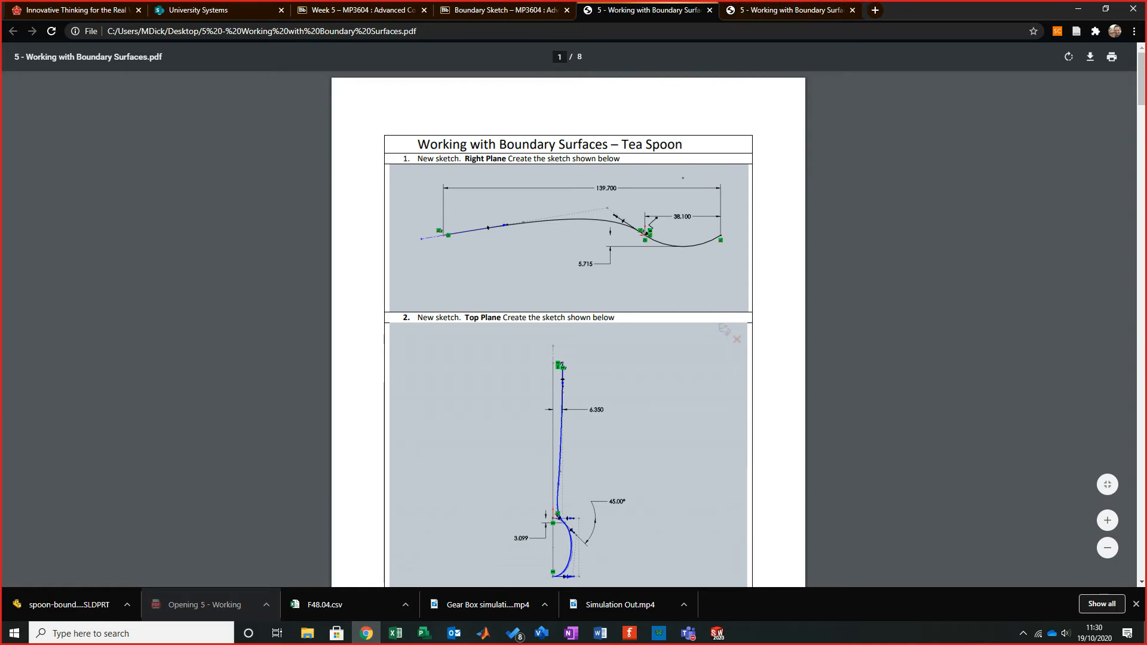
{"action": "left_click", "coordinate": [1108, 521]}
{"action": "left_click", "coordinate": [1107, 521]}
{"action": "left_click", "coordinate": [1107, 521]}
{"action": "left_click", "coordinate": [1107, 520]}
{"action": "left_click", "coordinate": [1107, 520]}
{"action": "left_click", "coordinate": [791, 11]}
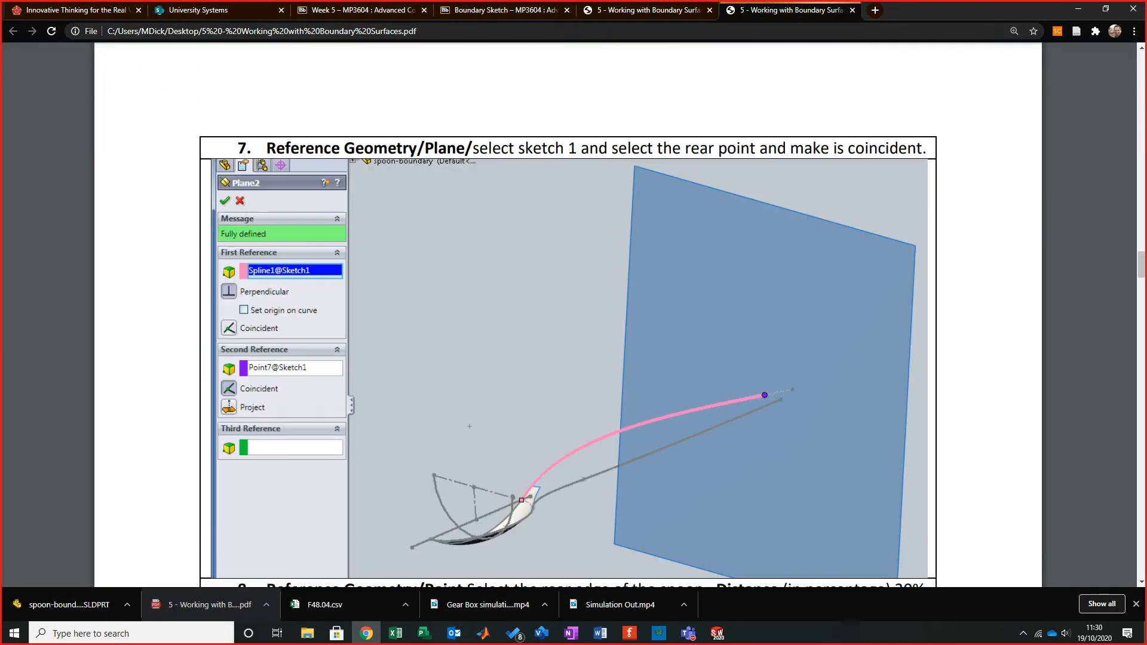
{"action": "left_click", "coordinate": [852, 10]}
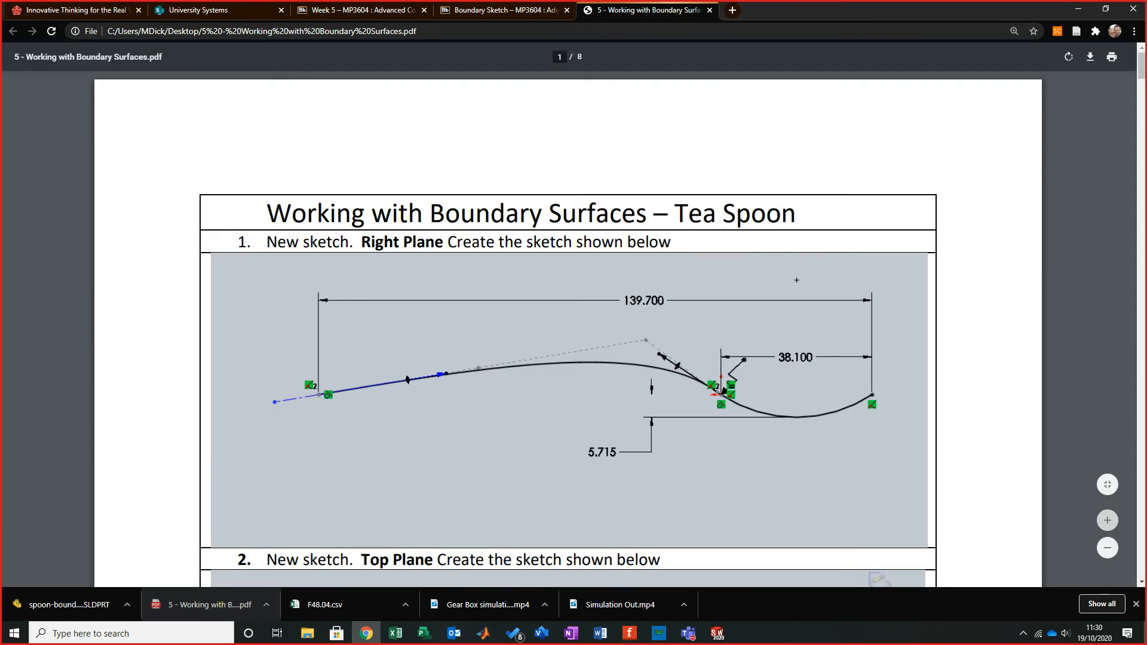
- Zoom into the tutorial's first step to examine the Right Plane sketch and its dimensions
{"action": "left_click", "coordinate": [1107, 521]}
{"action": "scroll", "coordinate": [573, 329], "scroll_direction": "down", "scroll_amount": 6}
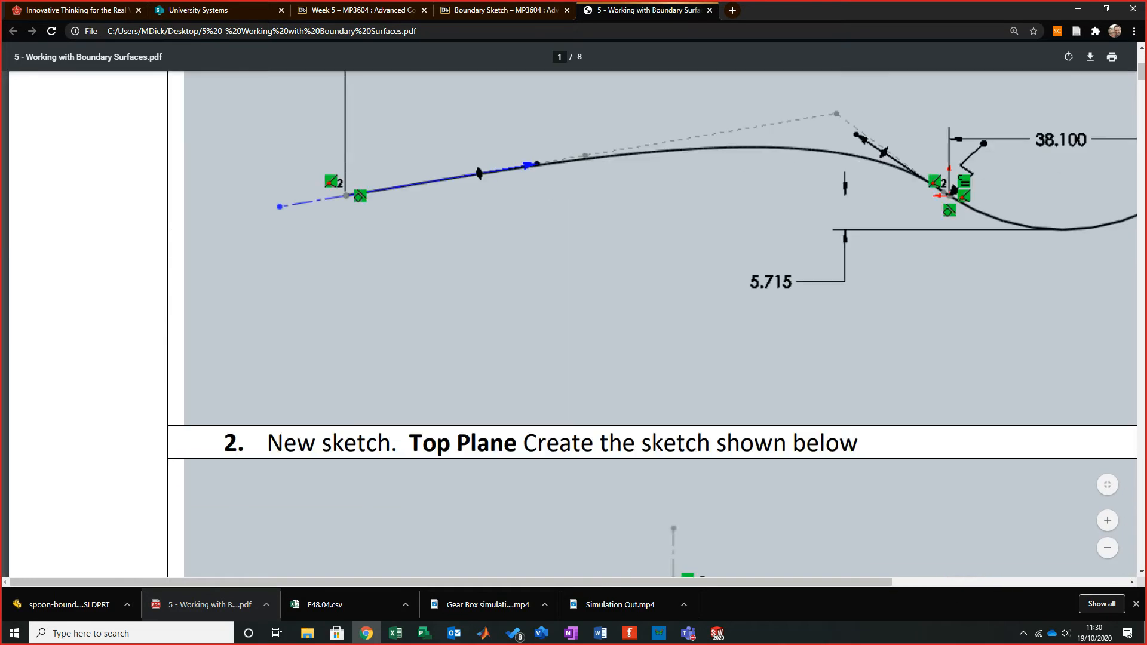
{"action": "scroll", "coordinate": [574, 328], "scroll_direction": "up", "scroll_amount": 2}
{"action": "scroll", "coordinate": [573, 329], "scroll_direction": "right", "scroll_amount": 1}
{"action": "scroll", "coordinate": [573, 329], "scroll_direction": "right", "scroll_amount": 3}
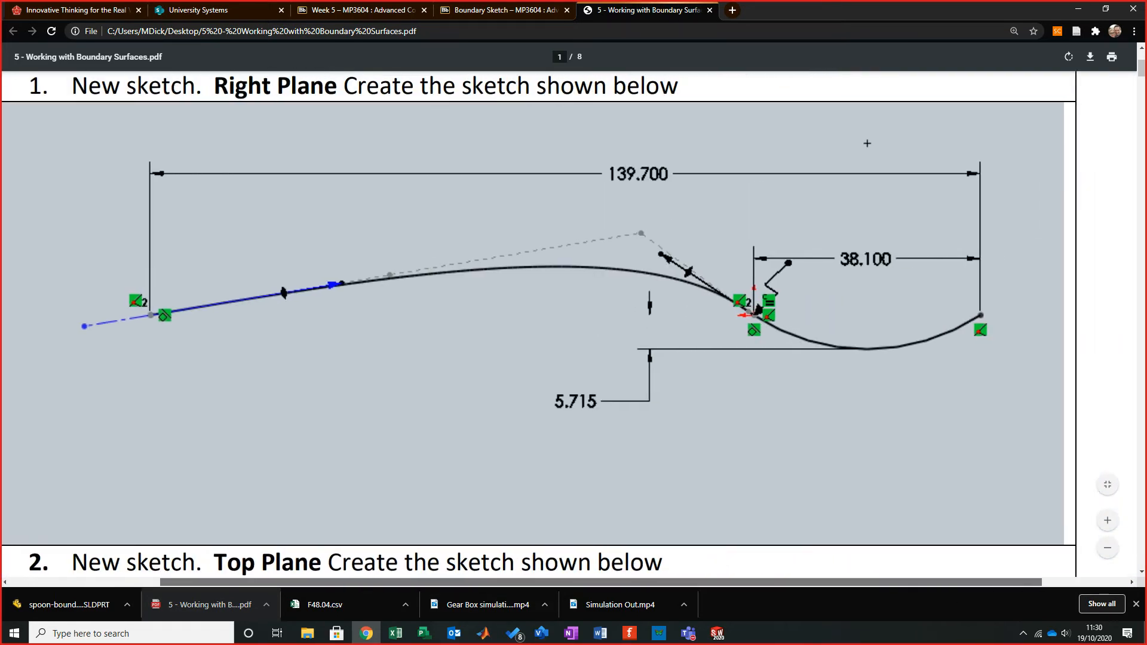
{"action": "scroll", "coordinate": [573, 328], "scroll_direction": "left", "scroll_amount": 1}
{"action": "scroll", "coordinate": [574, 329], "scroll_direction": "up", "scroll_amount": 1}
{"action": "scroll", "coordinate": [576, 327], "scroll_direction": "down", "scroll_amount": 2}
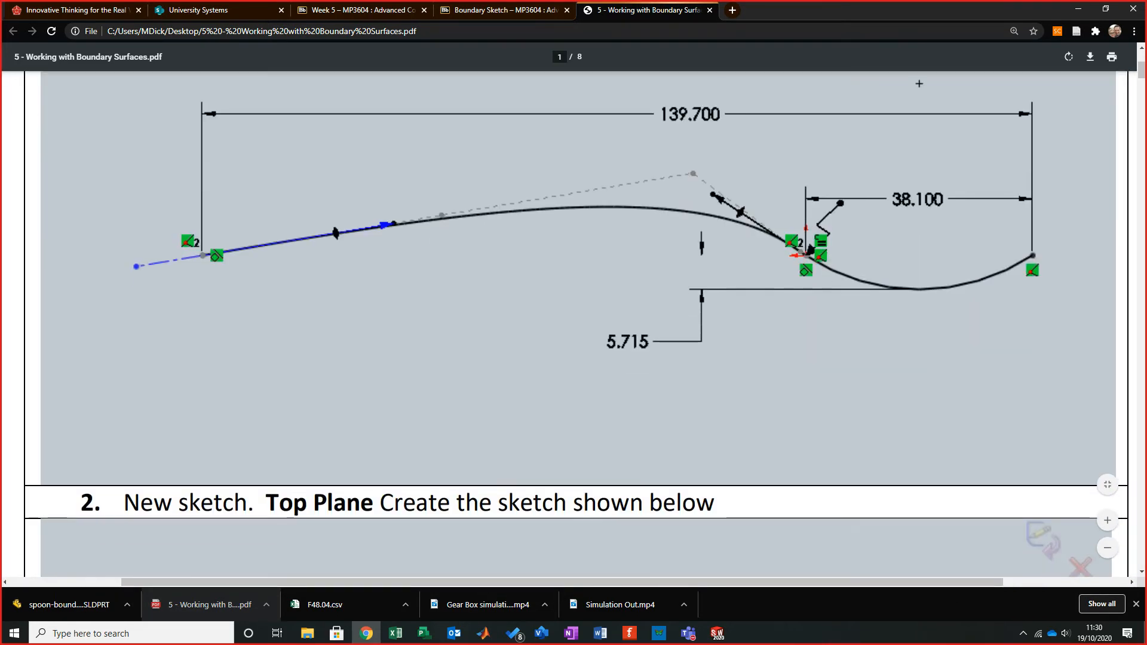
{"action": "scroll", "coordinate": [576, 327], "scroll_direction": "up", "scroll_amount": 1}
{"action": "left_click", "coordinate": [1107, 547]}
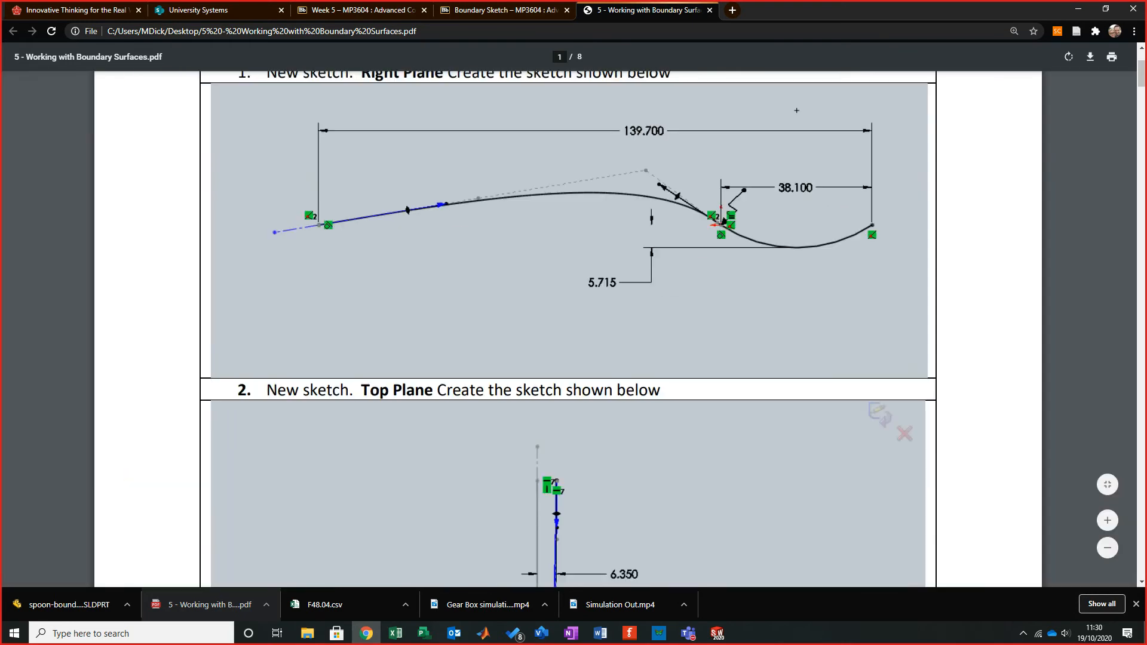
{"action": "scroll", "coordinate": [568, 329], "scroll_direction": "up", "scroll_amount": 2}
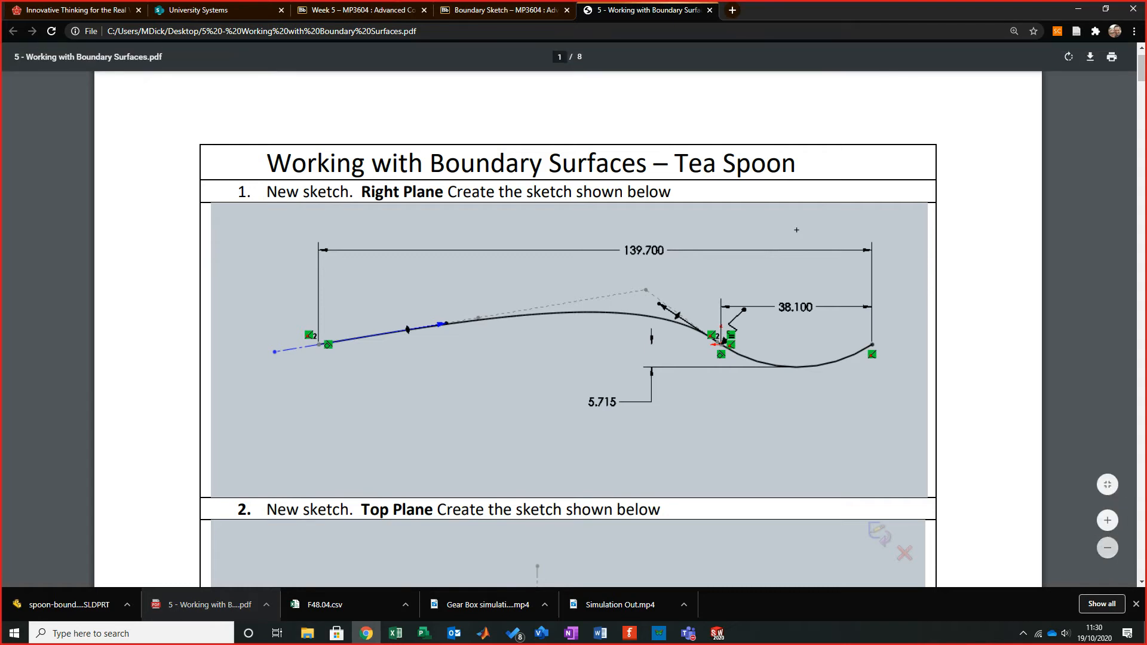
- Switch back to SolidWorks and open a new sketch on the Right Plane of the new part
{"action": "key", "text": "super+d"}
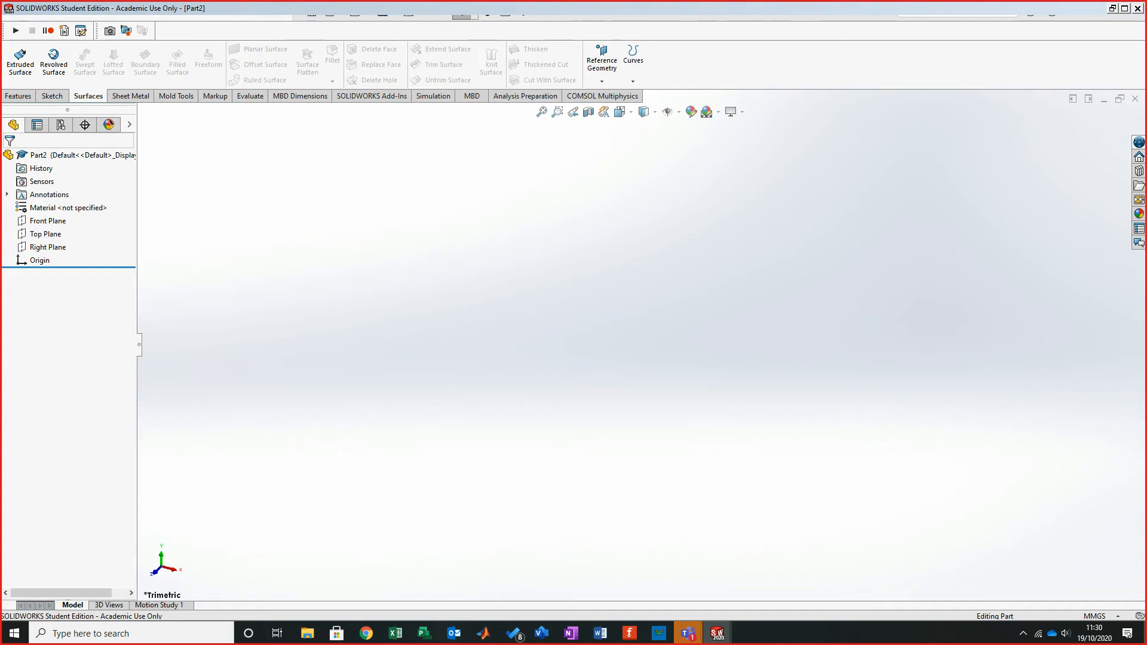
{"action": "left_click", "coordinate": [717, 633]}
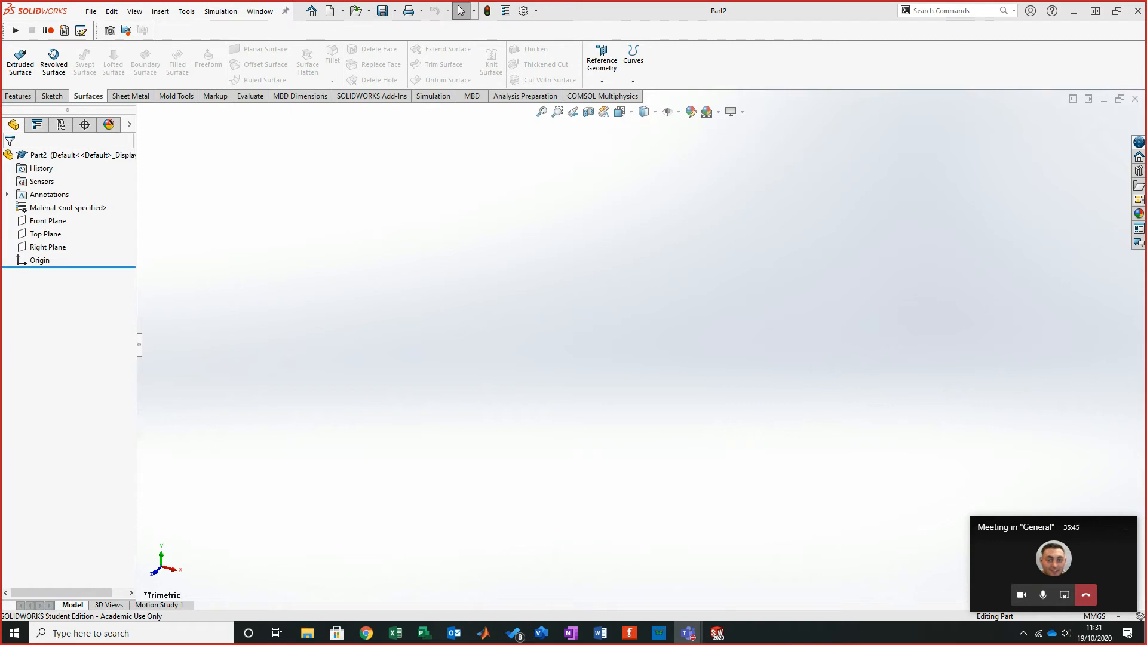
{"action": "key", "text": "super+d"}
{"action": "key", "text": "super+d"}
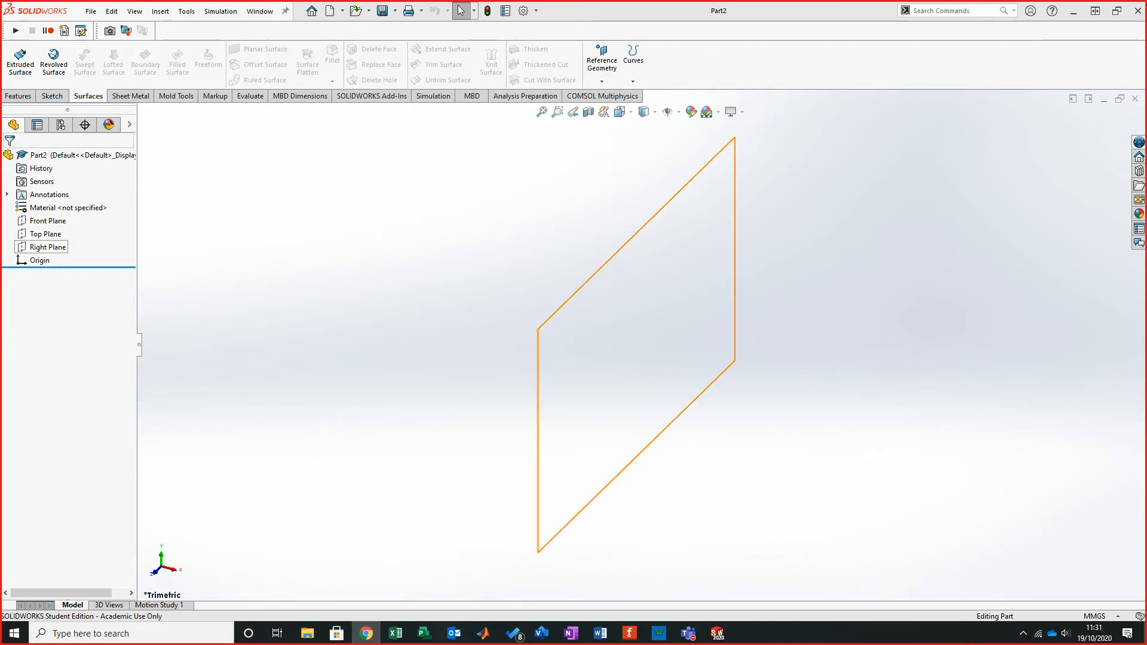
{"action": "left_click", "coordinate": [48, 246]}
{"action": "left_click", "coordinate": [52, 95]}
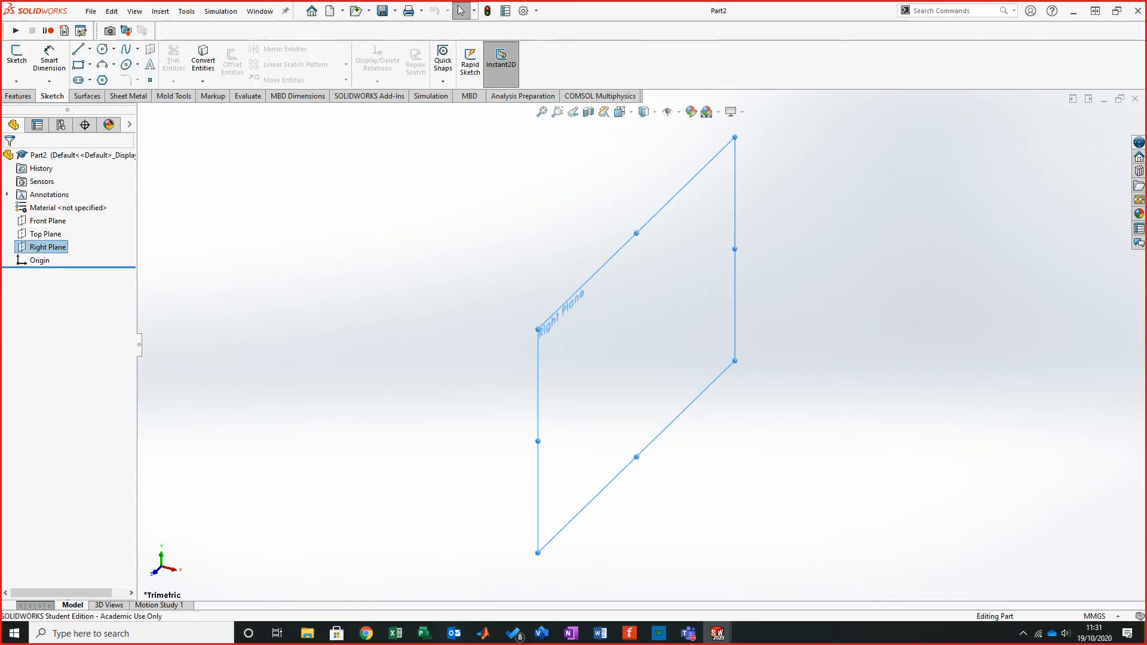
{"action": "left_click", "coordinate": [17, 59]}
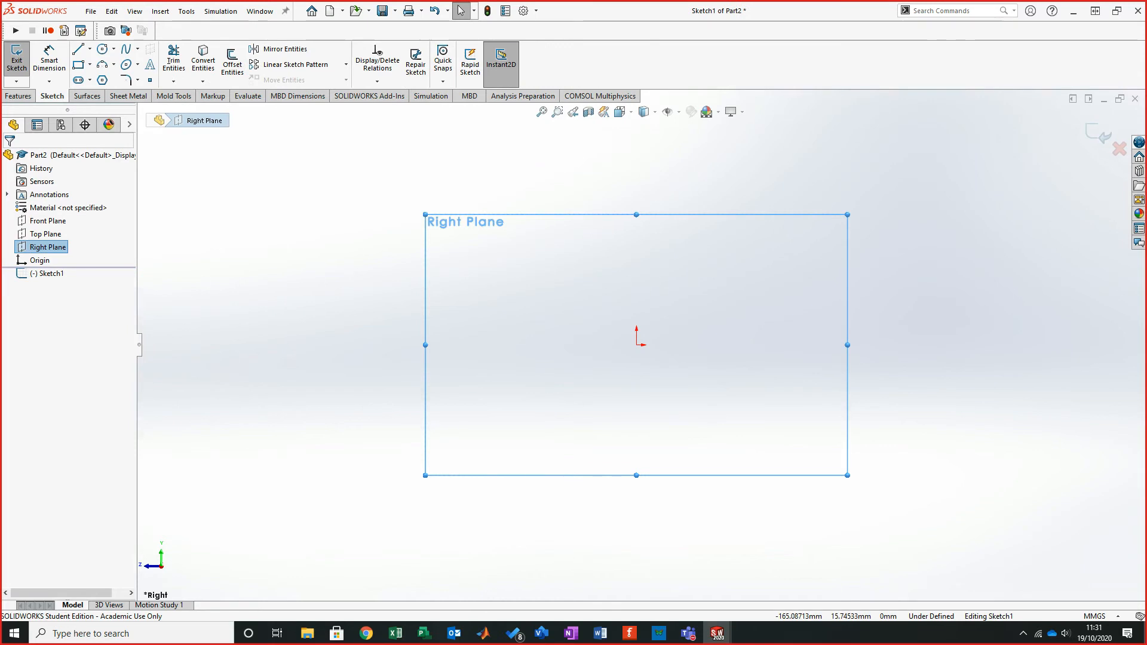
- Scroll through the tutorial PDF to review the Right Plane and Top Plane sketch steps
{"action": "key", "text": "alt+Tab"}
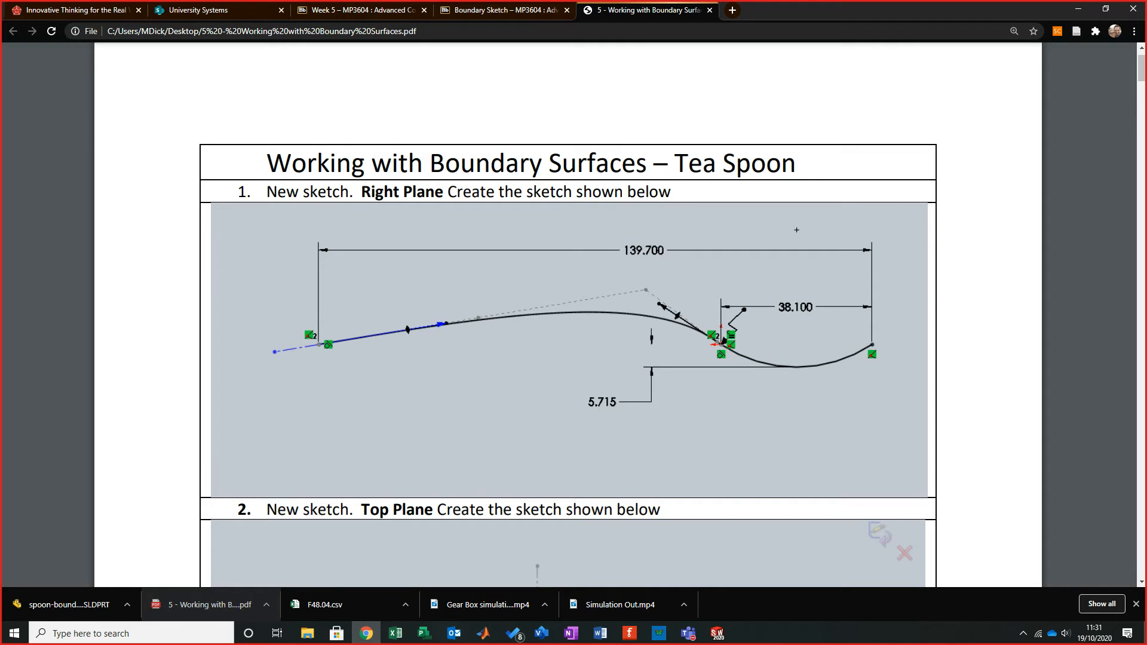
{"action": "scroll", "coordinate": [568, 328], "scroll_direction": "down", "scroll_amount": 6}
{"action": "scroll", "coordinate": [567, 328], "scroll_direction": "up", "scroll_amount": 4}
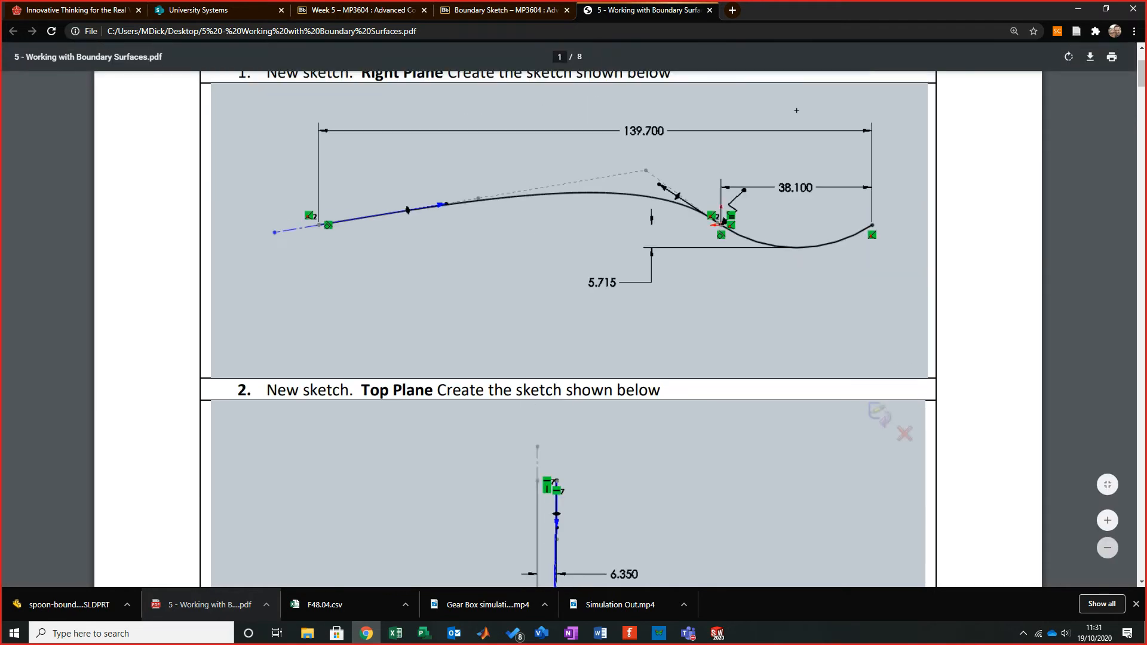
{"action": "scroll", "coordinate": [568, 329], "scroll_direction": "down", "scroll_amount": 7}
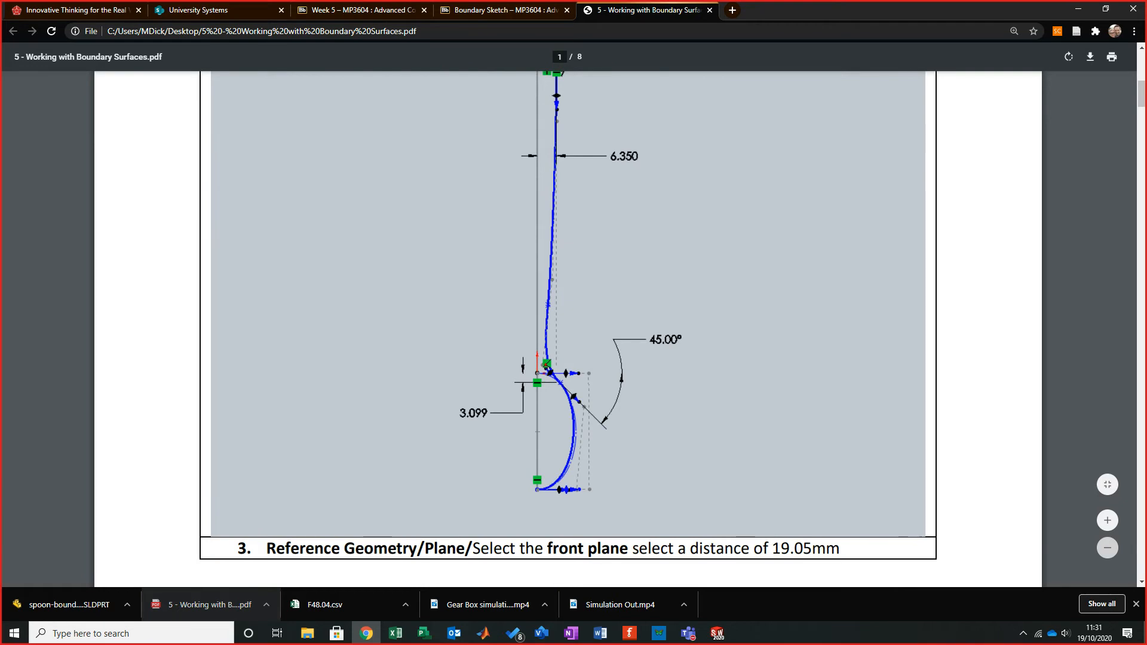
{"action": "scroll", "coordinate": [567, 329], "scroll_direction": "down", "scroll_amount": 14}
{"action": "scroll", "coordinate": [567, 329], "scroll_direction": "up", "scroll_amount": 20}
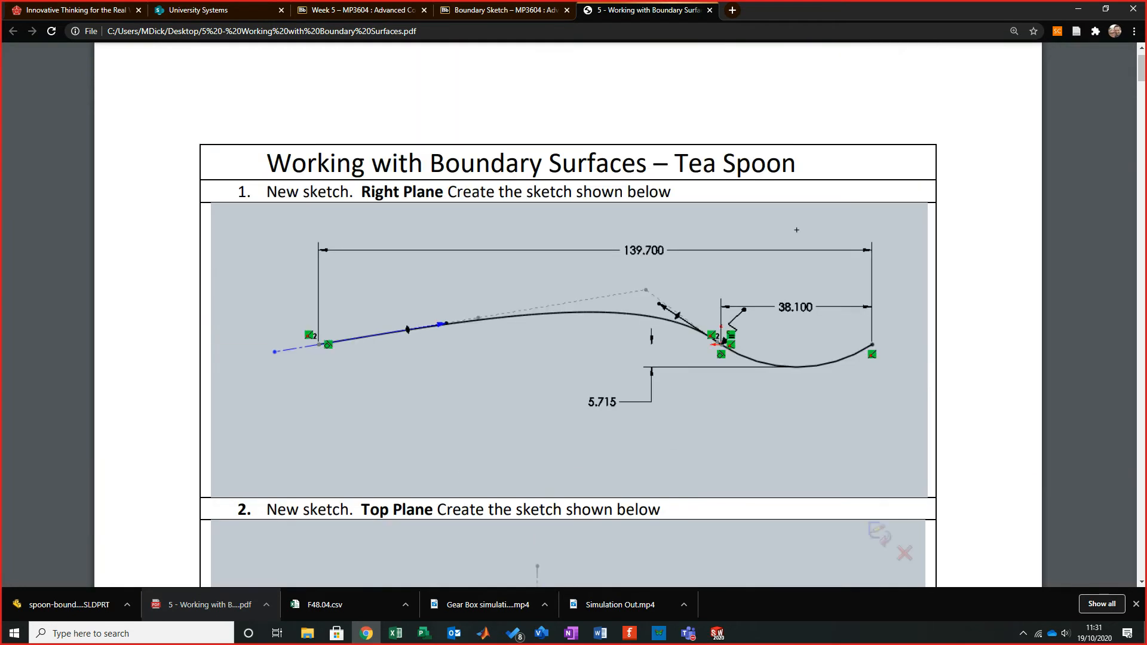
{"action": "scroll", "coordinate": [567, 328], "scroll_direction": "up", "scroll_amount": 1}
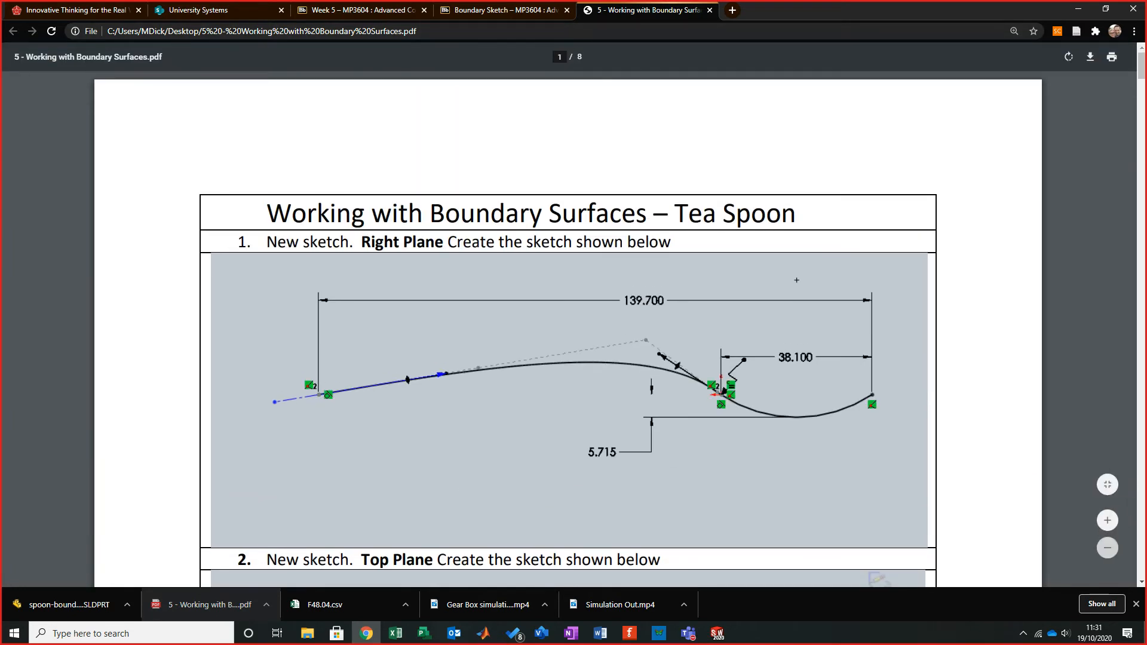
- Return to the sketch, orient the view to Left, and start the Spline tool
{"action": "key", "text": "alt+Tab"}
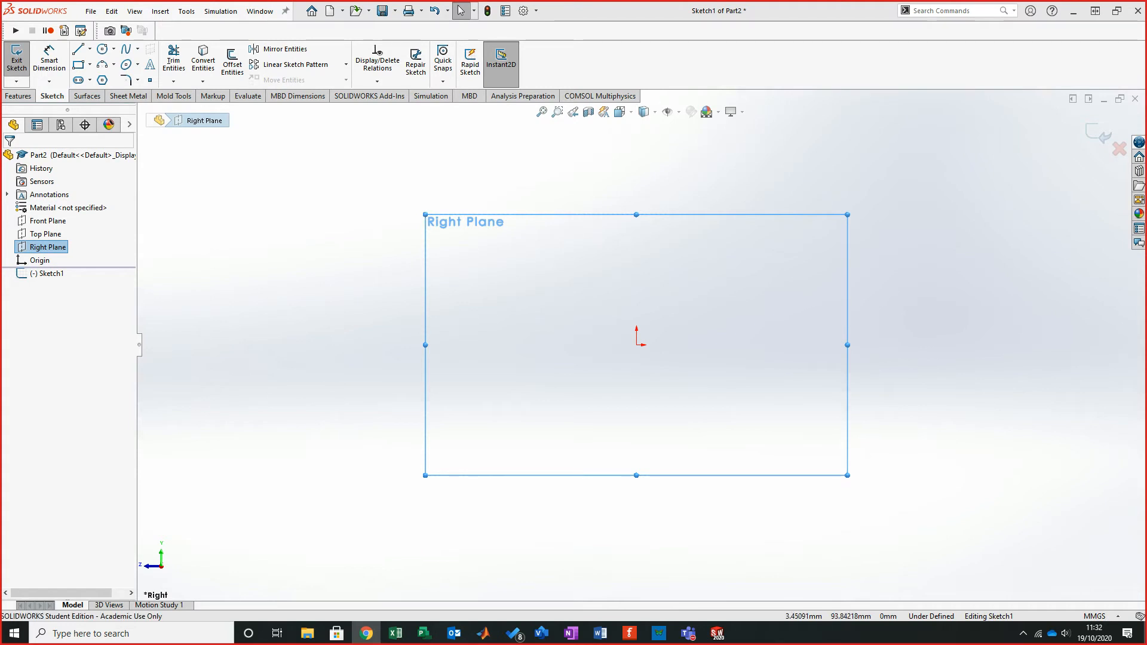
{"action": "left_click", "coordinate": [644, 113]}
{"action": "left_click", "coordinate": [621, 113]}
{"action": "left_click", "coordinate": [654, 162]}
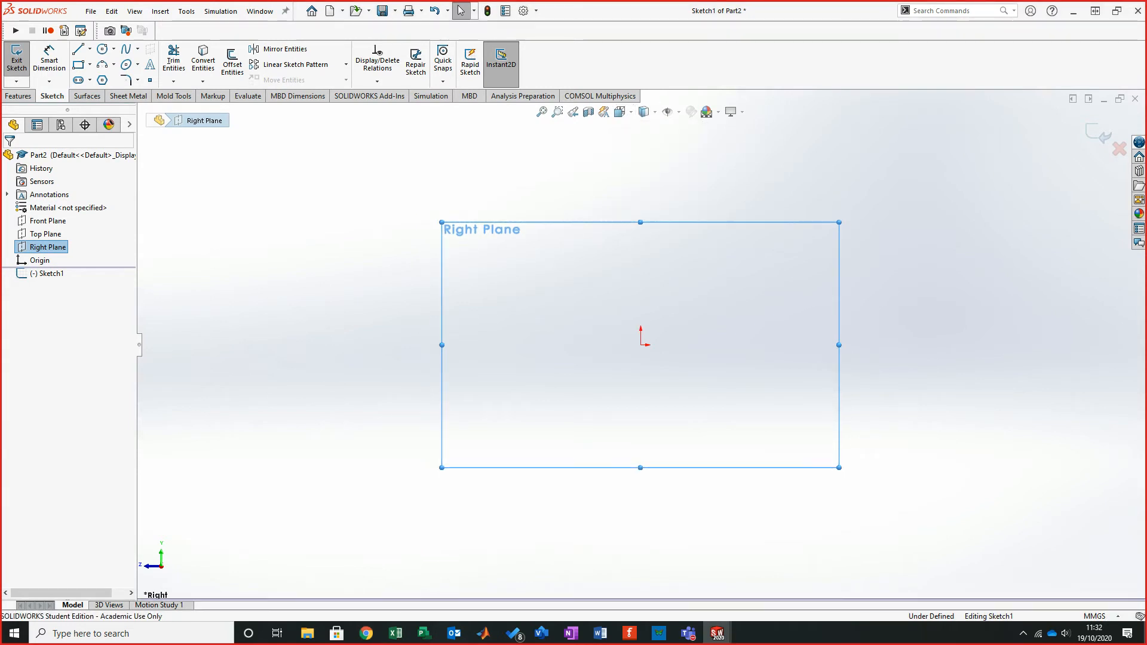
{"action": "left_click", "coordinate": [621, 112]}
{"action": "left_click", "coordinate": [620, 162]}
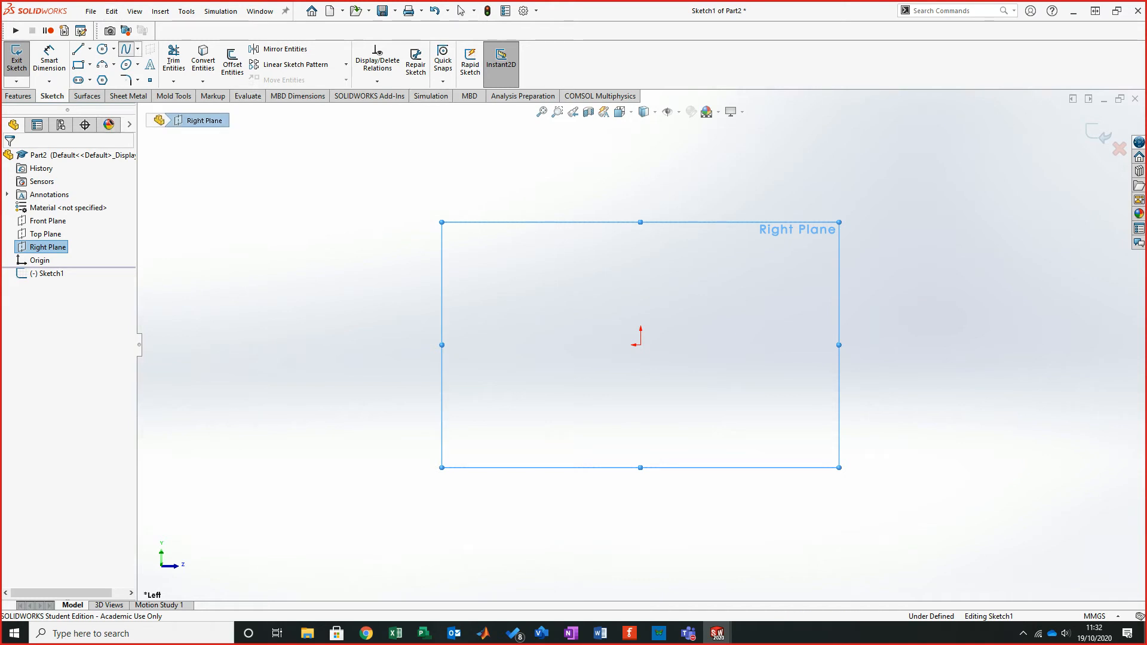
{"action": "left_click", "coordinate": [126, 49]}
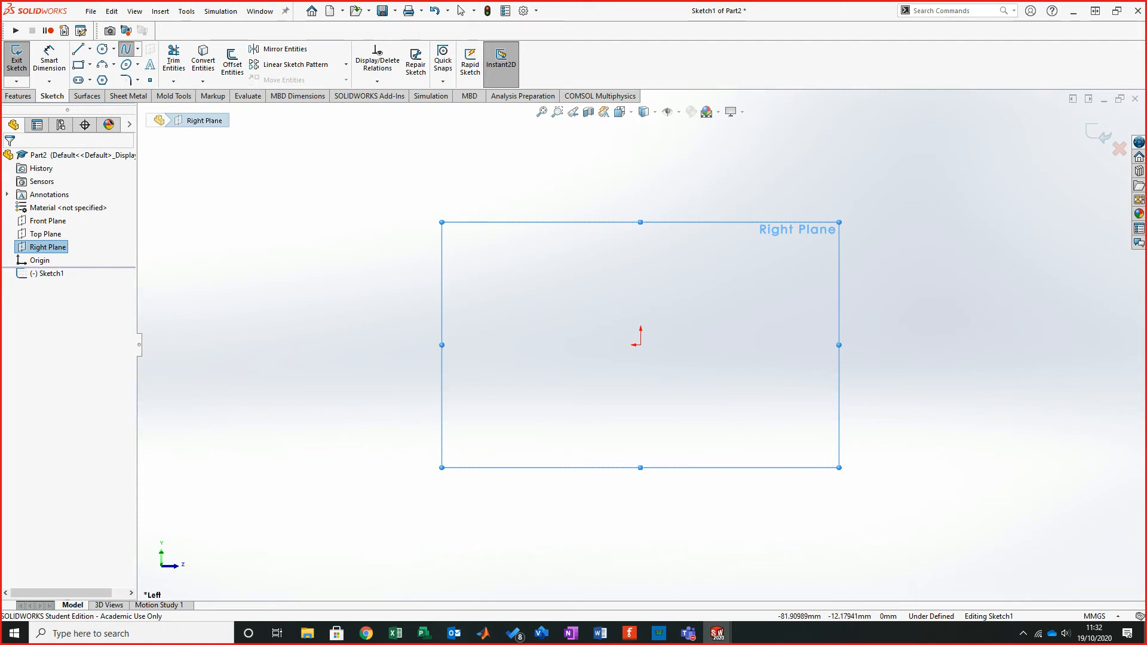
{"action": "key", "text": "alt+Tab"}
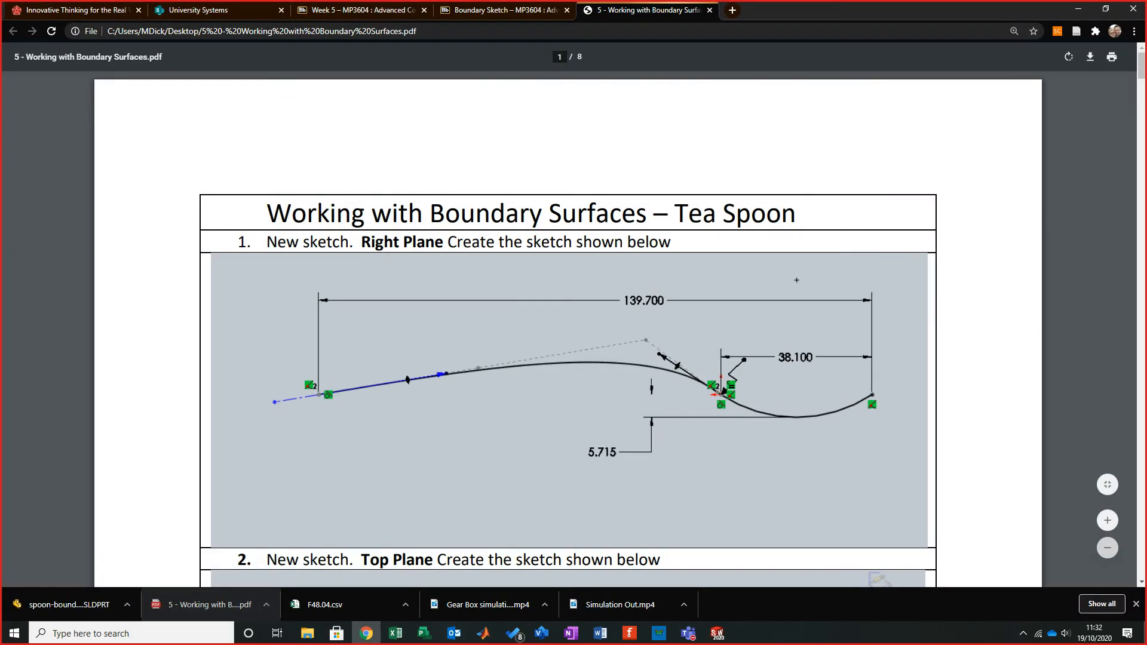
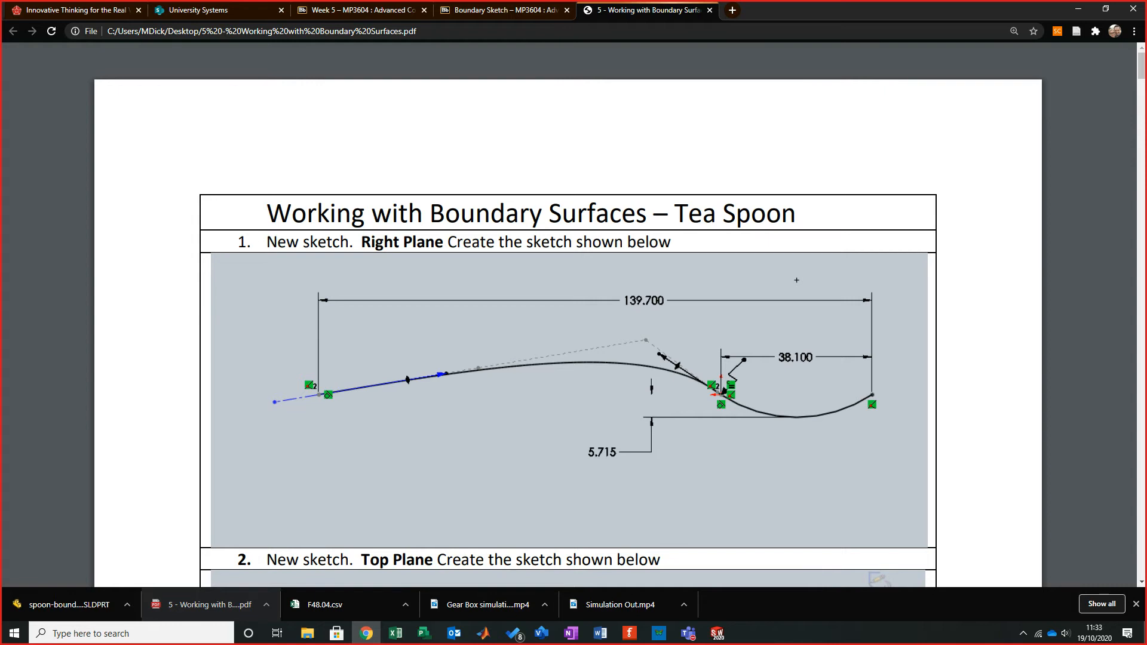
- Sketch a three-point arc starting at the origin with a horizontal chord about 73 mm long, bowing downward
{"action": "mouse_move", "coordinate": [896, 9]}
{"action": "left_mouse_down"}
{"action": "mouse_move", "coordinate": [227, 190]}
{"action": "mouse_move", "coordinate": [0, 233]}
{"action": "left_mouse_up"}
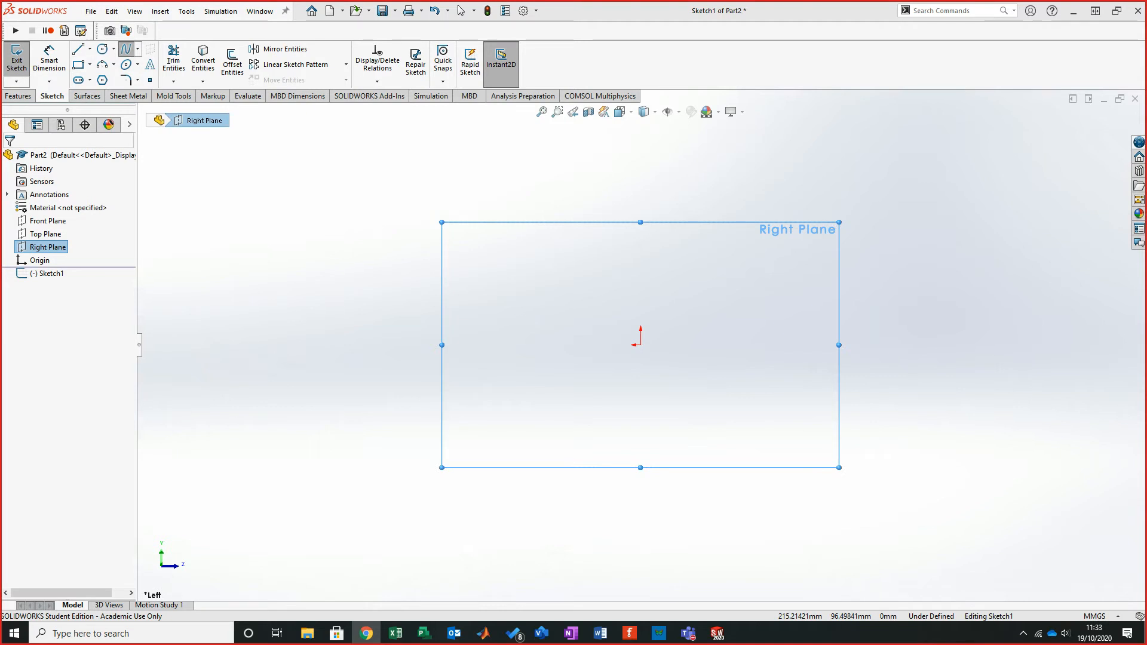
{"action": "left_click", "coordinate": [102, 64]}
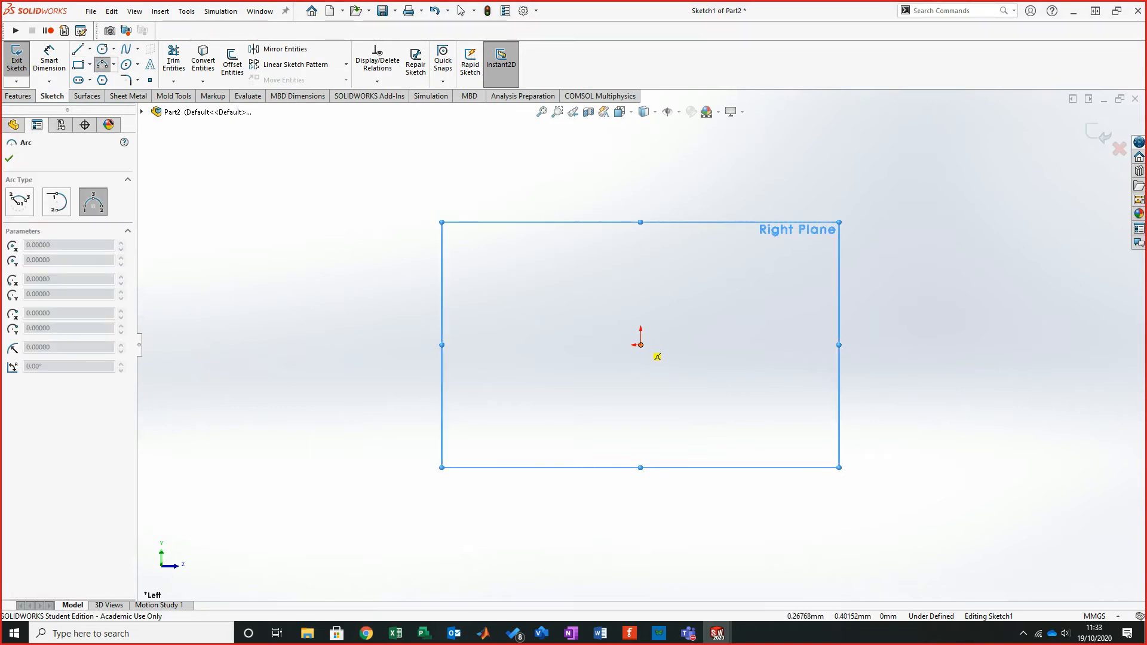
{"action": "left_click", "coordinate": [640, 345]}
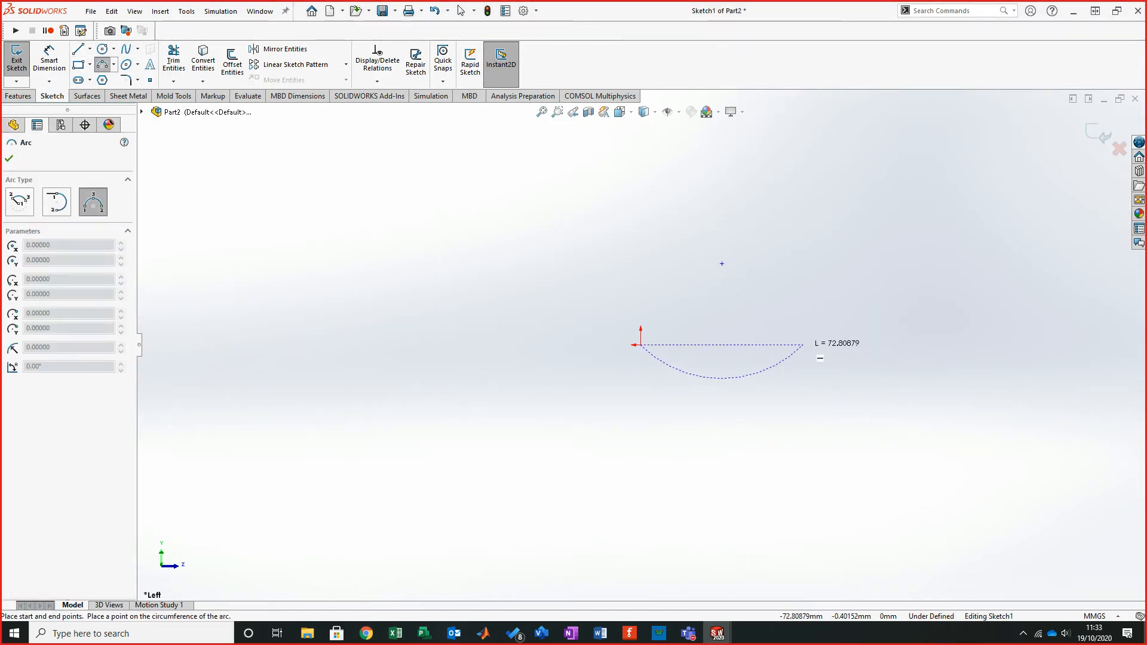
{"action": "left_click", "coordinate": [803, 344]}
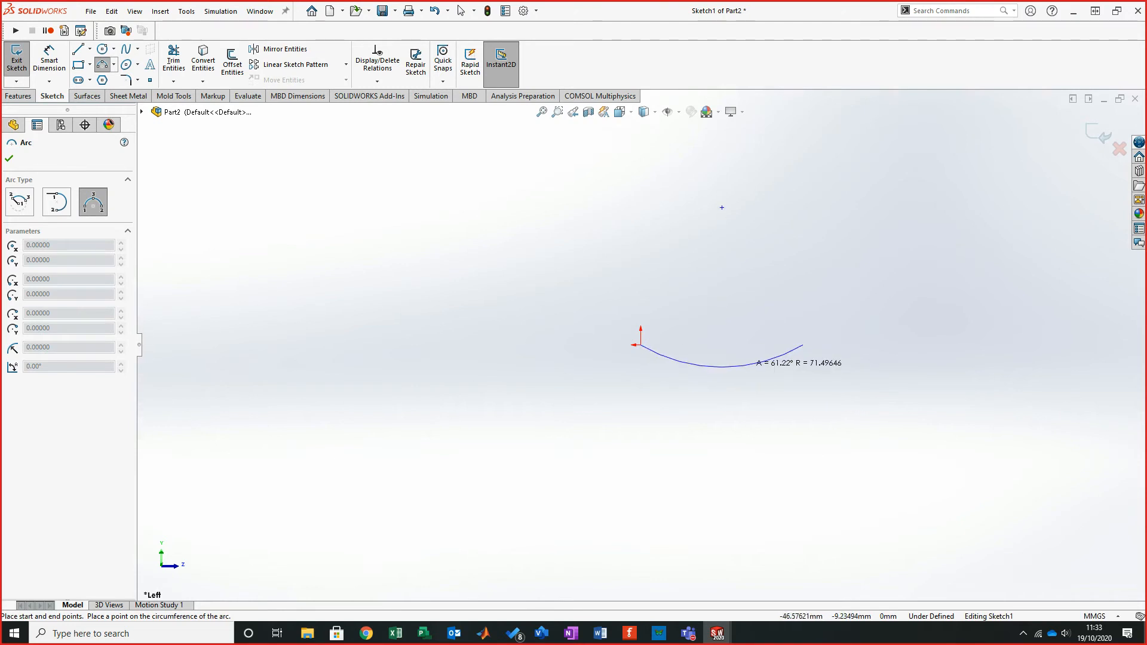
{"action": "left_click", "coordinate": [721, 366]}
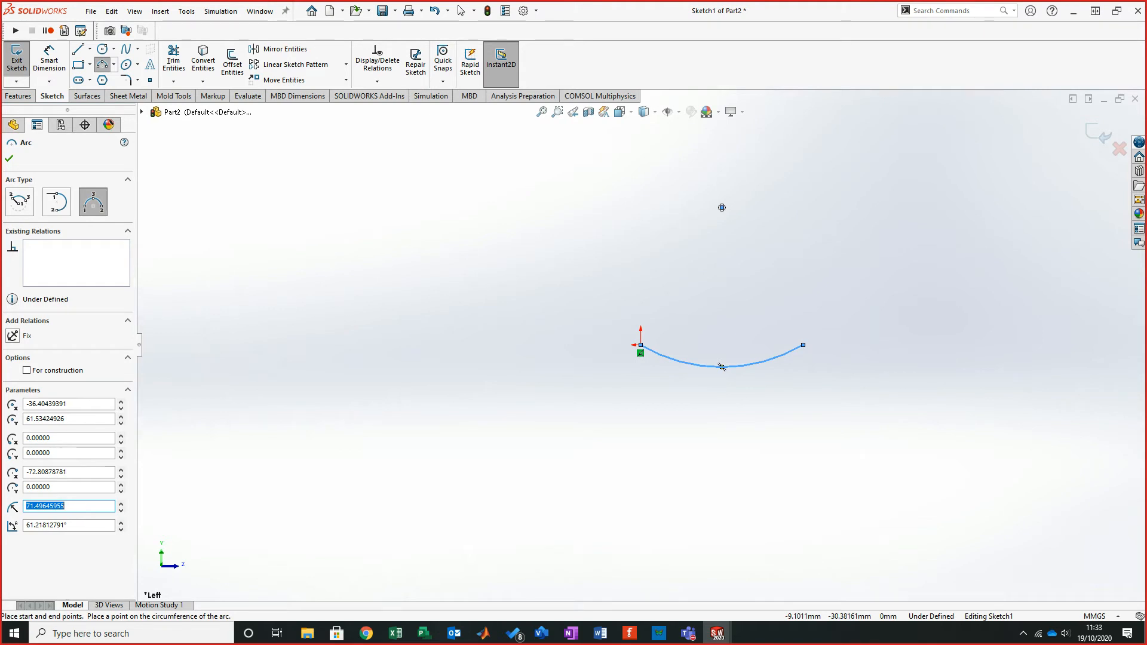
{"action": "key", "text": "Escape"}
{"action": "scroll", "coordinate": [705, 339], "scroll_direction": "up", "scroll_amount": 3}
{"action": "scroll", "coordinate": [706, 342], "scroll_direction": "down", "scroll_amount": 3}
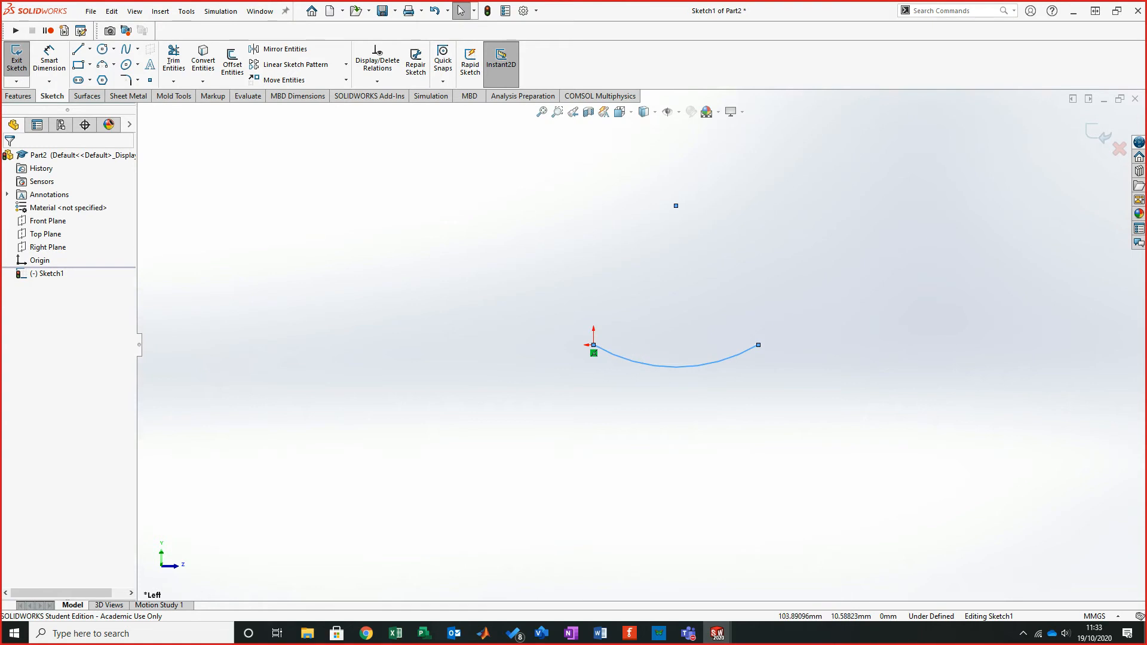
- Dimension the vertical depth from the arc's start point to its lowest point, using the Min arc condition, checking the tutorial
{"action": "left_click", "coordinate": [49, 60]}
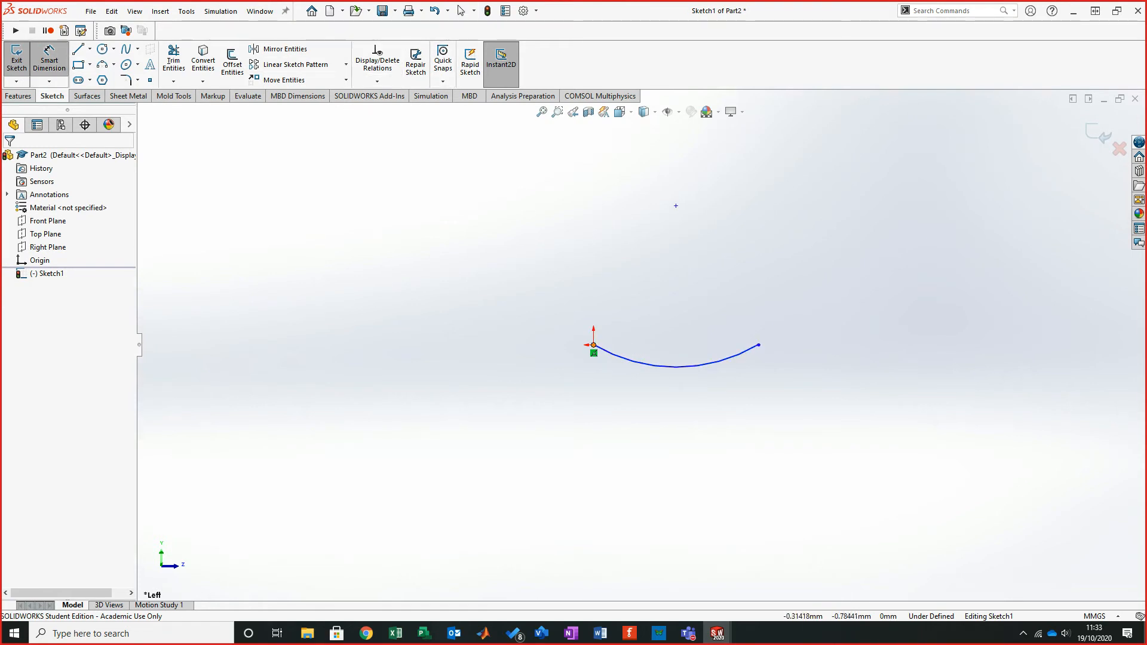
{"action": "left_click", "coordinate": [594, 345]}
{"action": "left_click", "coordinate": [674, 366]}
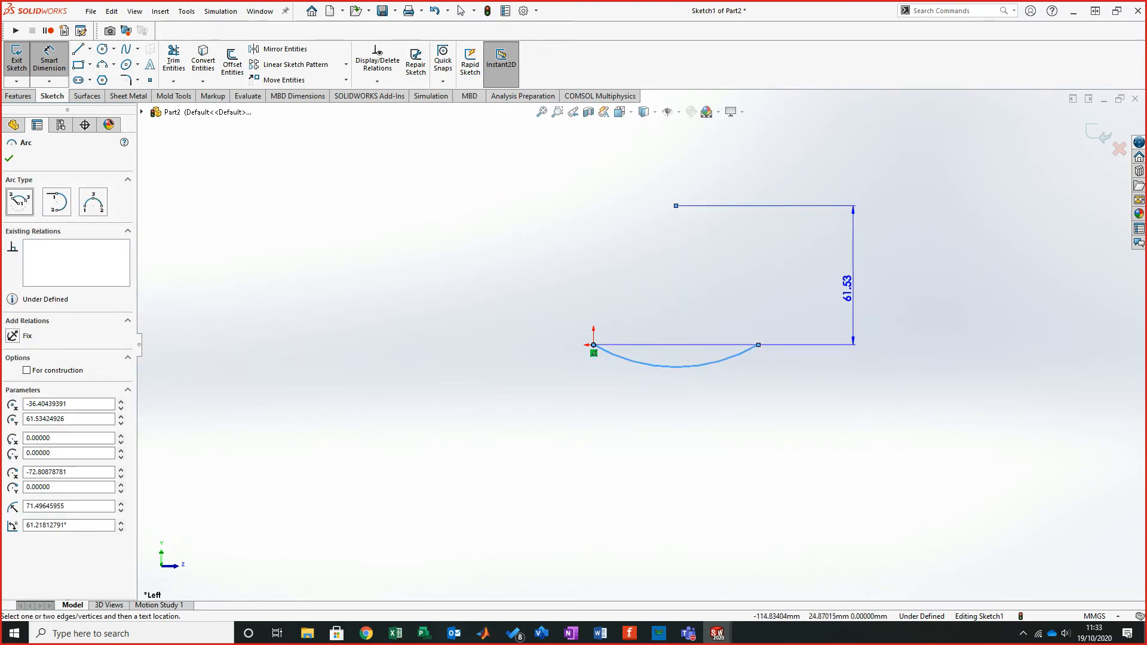
{"action": "left_click", "coordinate": [521, 282]}
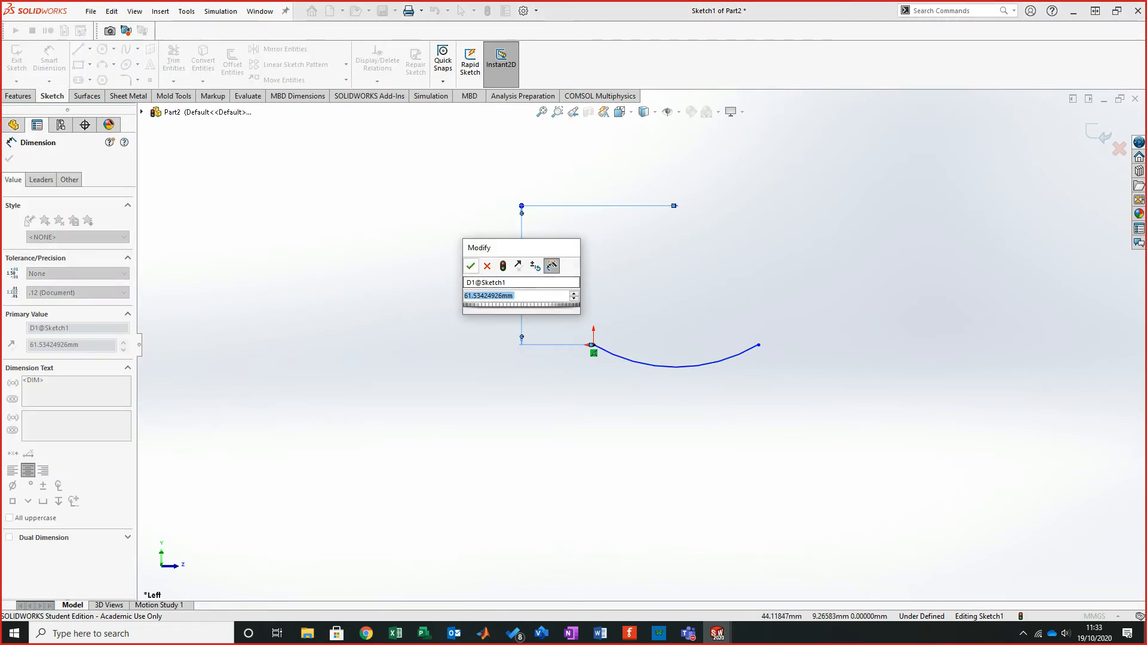
{"action": "key", "text": "Return"}
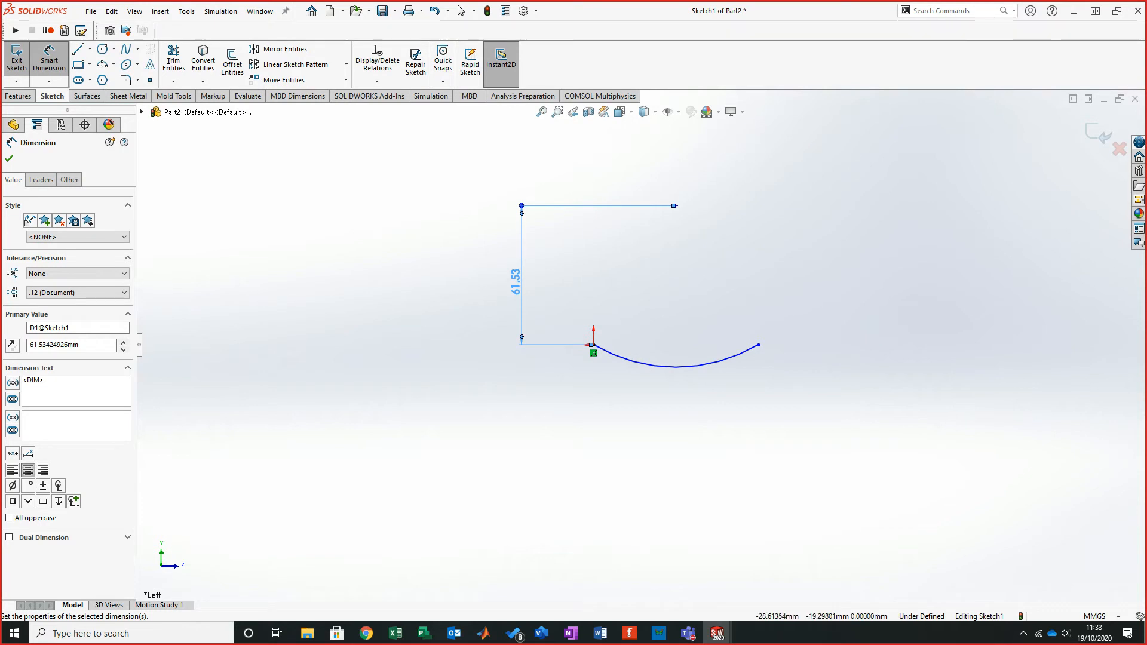
{"action": "left_click", "coordinate": [41, 179]}
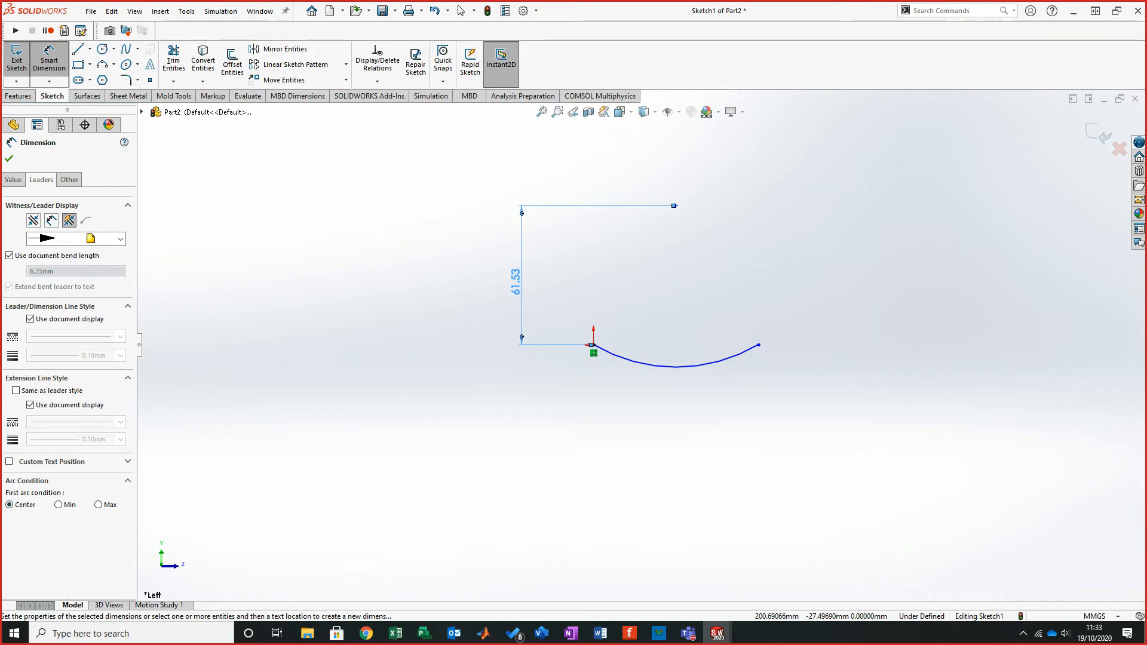
{"action": "left_click", "coordinate": [98, 504]}
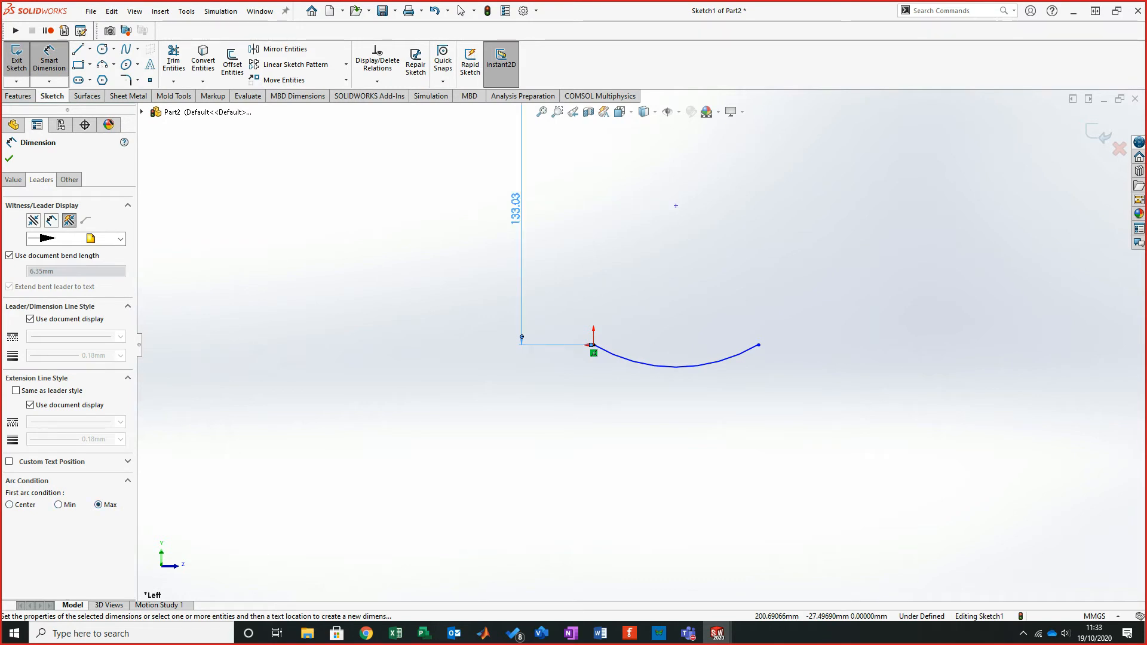
{"action": "left_click", "coordinate": [58, 505]}
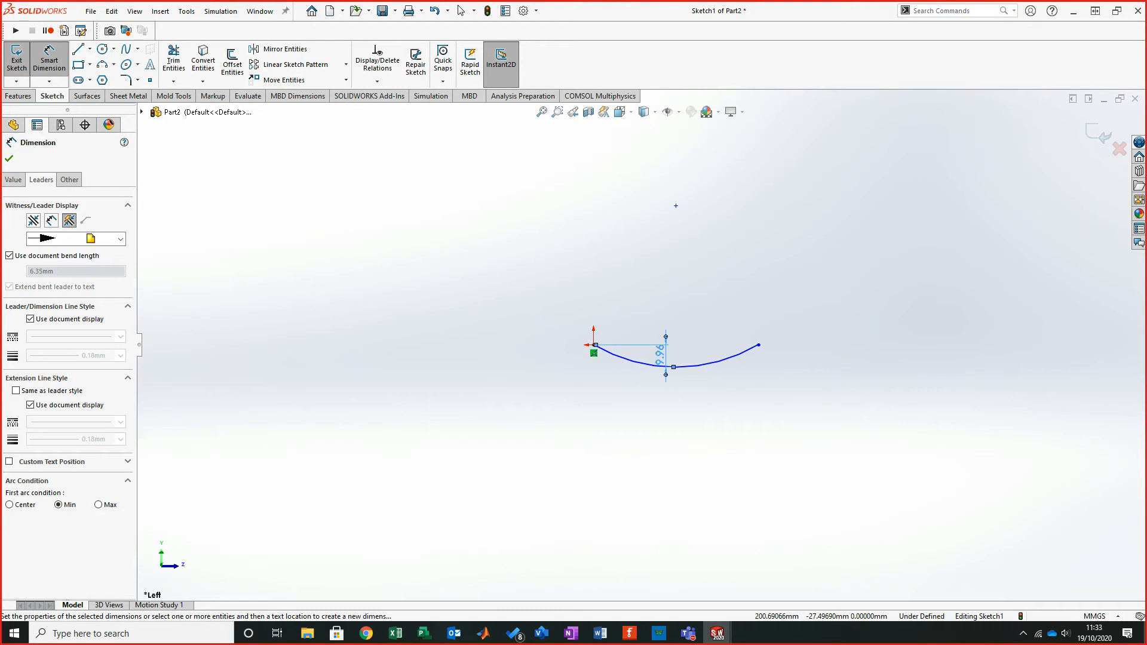
{"action": "key", "text": "alt+Tab"}
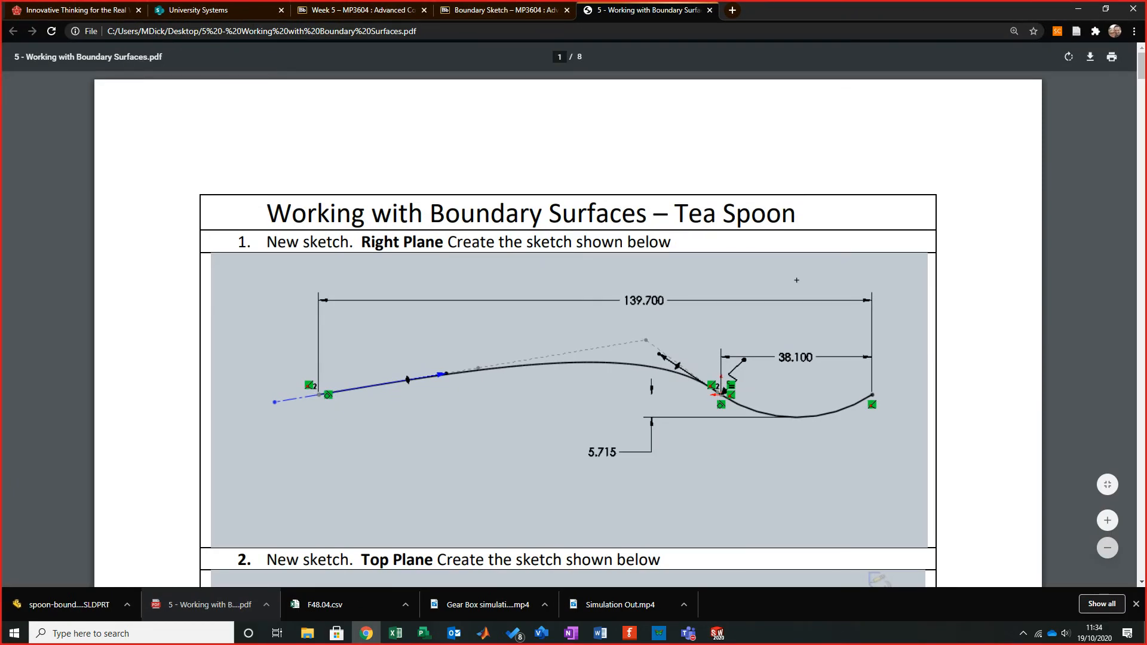
{"action": "key", "text": "alt+Tab"}
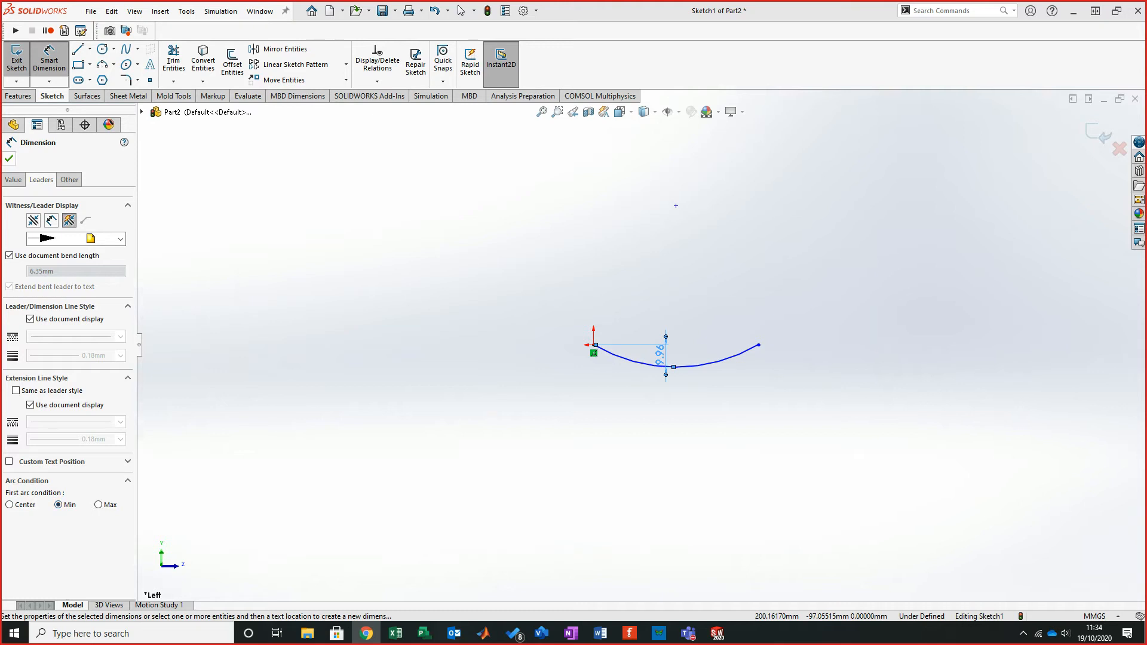
- Reposition the arc depth dimension and set it to 5.715 mm
{"action": "left_click", "coordinate": [9, 158]}
{"action": "left_click_drag", "start_coordinate": [660, 356], "coordinate": [555, 401]}
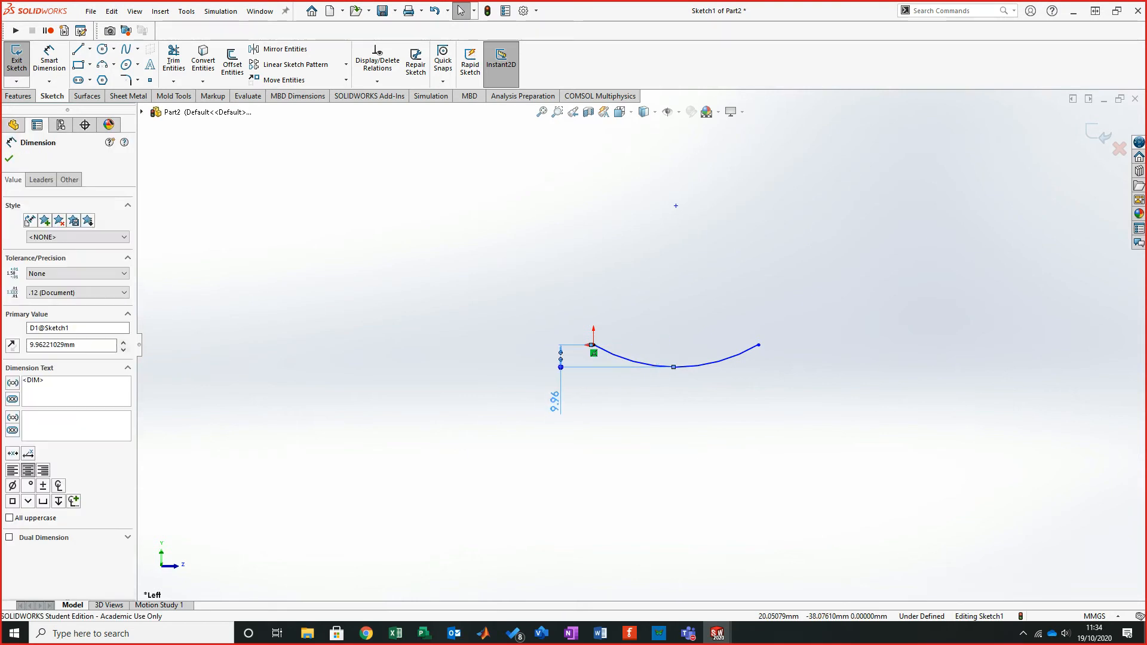
{"action": "left_click", "coordinate": [575, 399]}
{"action": "double_click", "coordinate": [554, 401]}
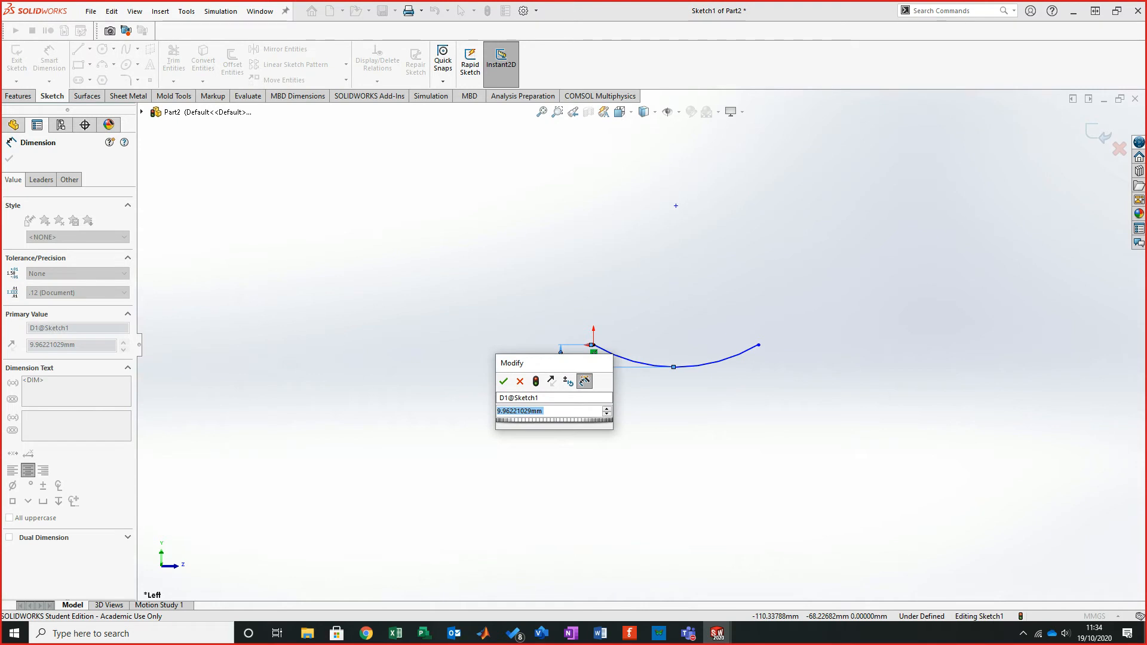
{"action": "type", "text": "5.7"}
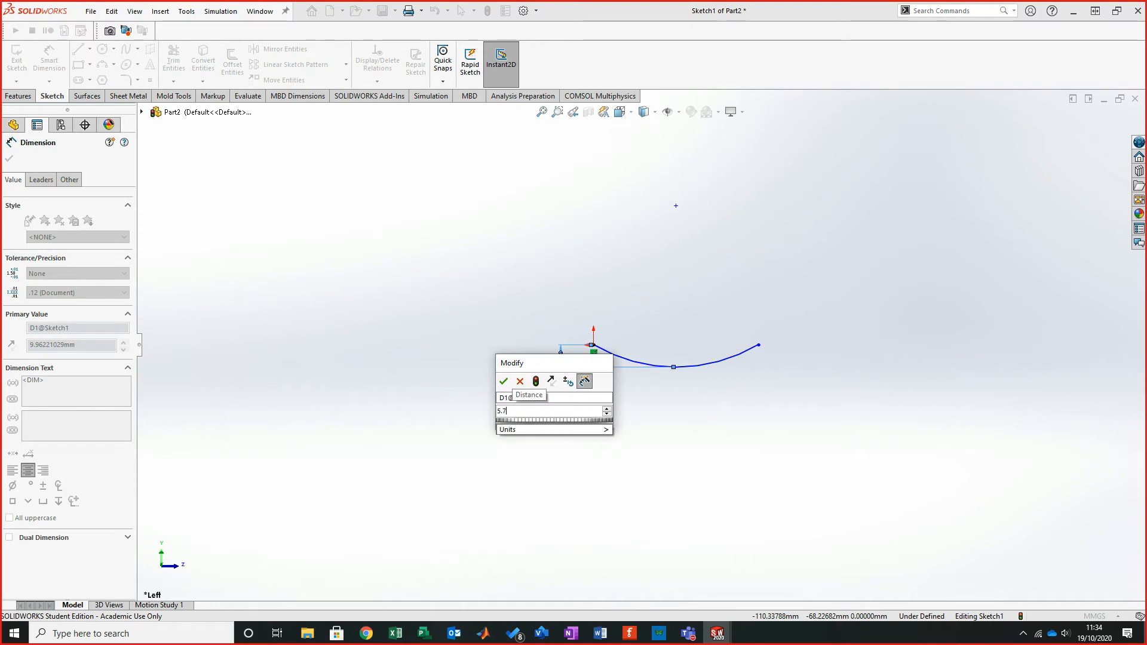
{"action": "type", "text": "15"}
{"action": "key", "text": "Return"}
{"action": "scroll", "coordinate": [623, 390], "scroll_direction": "up", "scroll_amount": 2}
{"action": "scroll", "coordinate": [623, 391], "scroll_direction": "down", "scroll_amount": 3}
{"action": "left_click", "coordinate": [673, 131]}
{"action": "scroll", "coordinate": [638, 305], "scroll_direction": "down", "scroll_amount": 3}
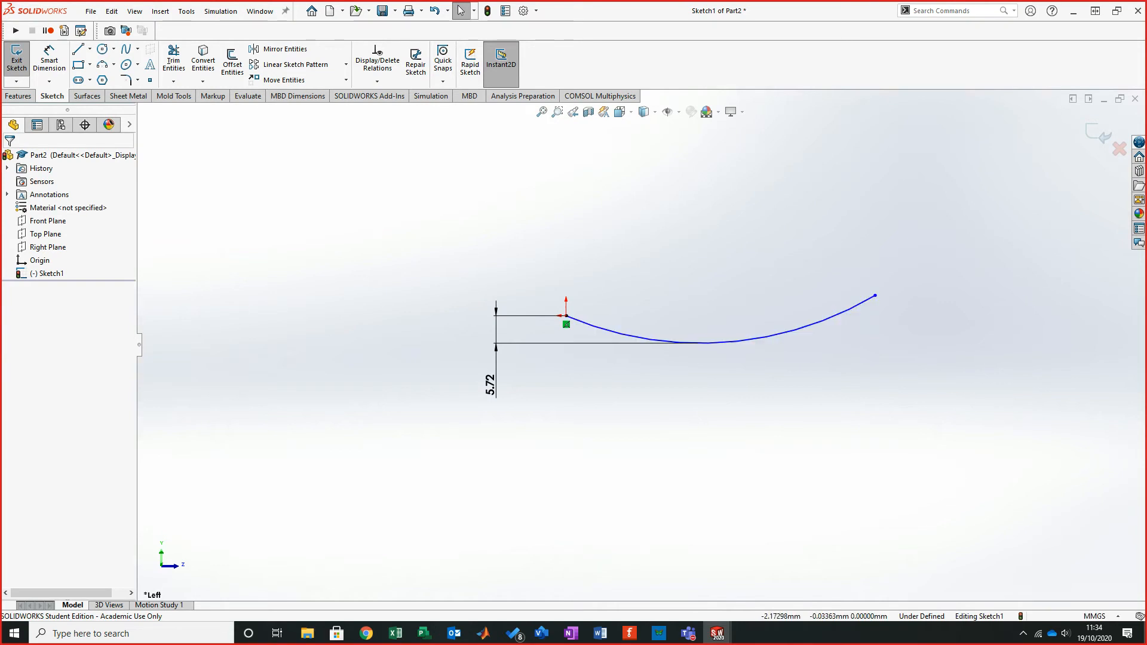
- Make the arc's two endpoints horizontal to each other
{"action": "left_click", "coordinate": [567, 316]}
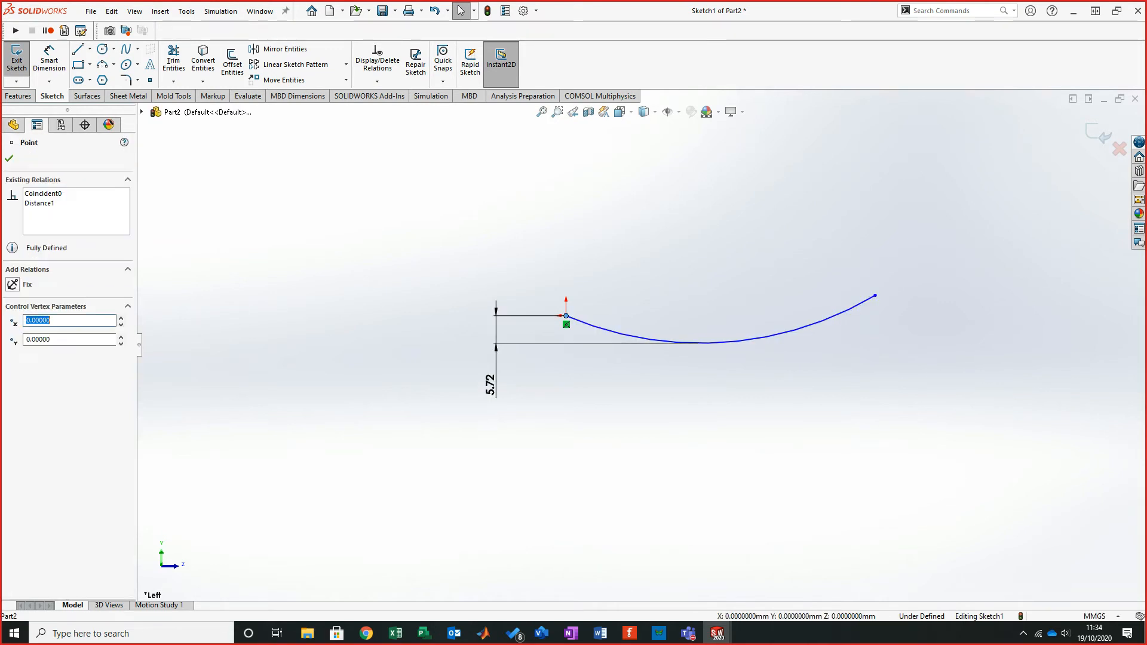
{"action": "left_click", "coordinate": [875, 295], "text": "ctrl"}
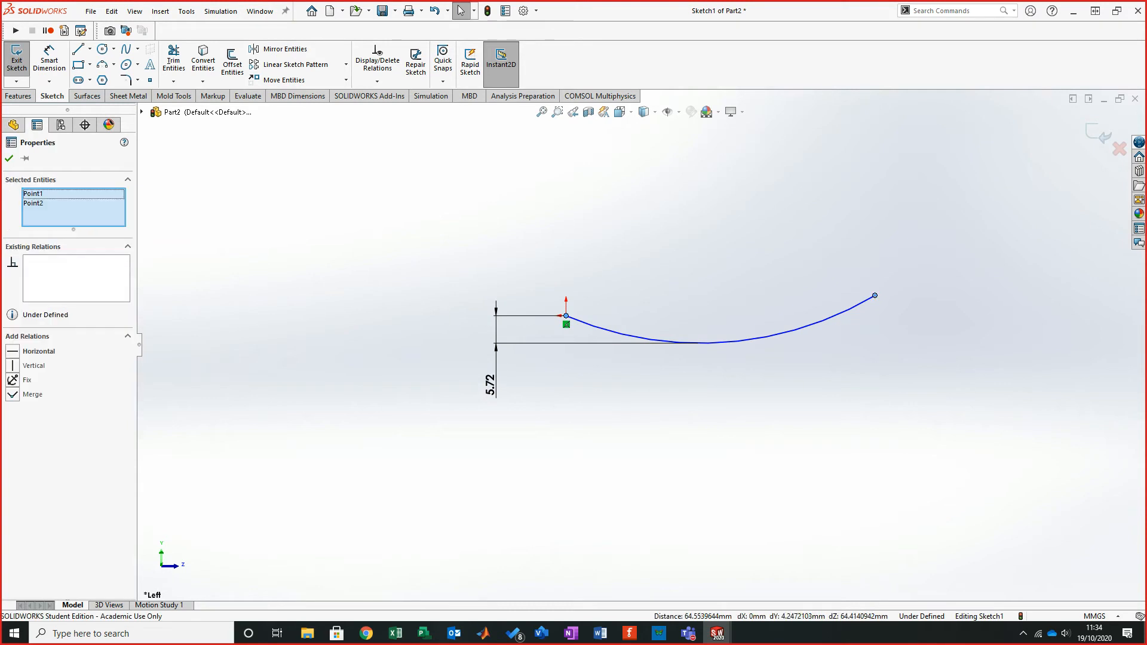
{"action": "left_click", "coordinate": [38, 351]}
{"action": "left_click", "coordinate": [329, 297]}
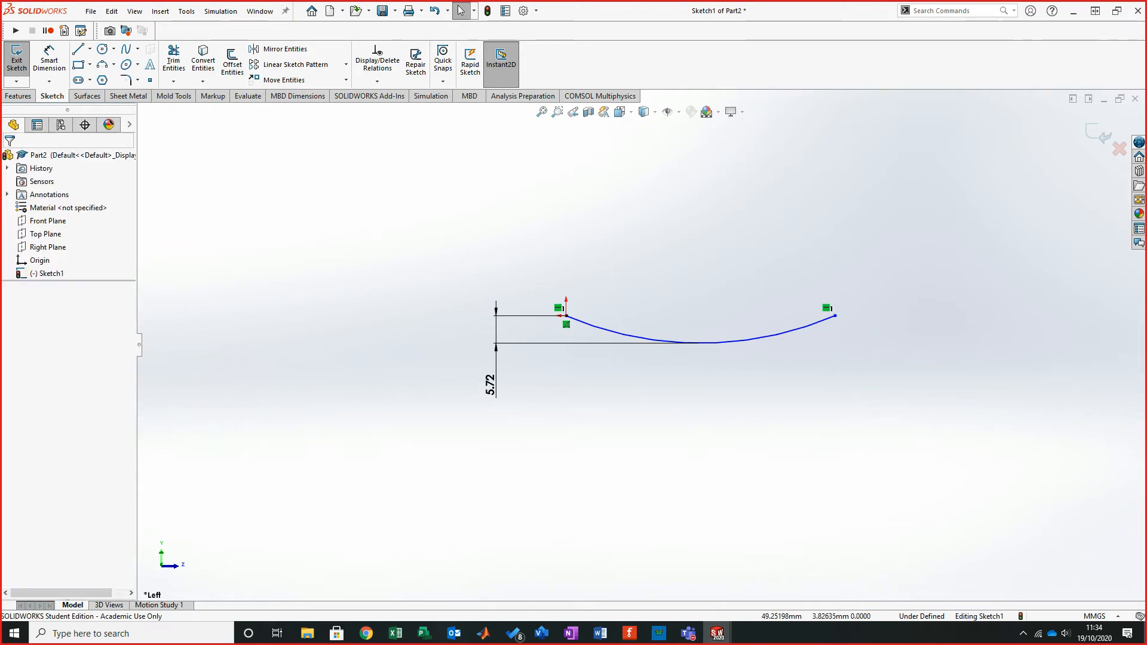
- Dimension the horizontal distance between the arc's endpoints as 38.1 mm
{"action": "left_click", "coordinate": [49, 60]}
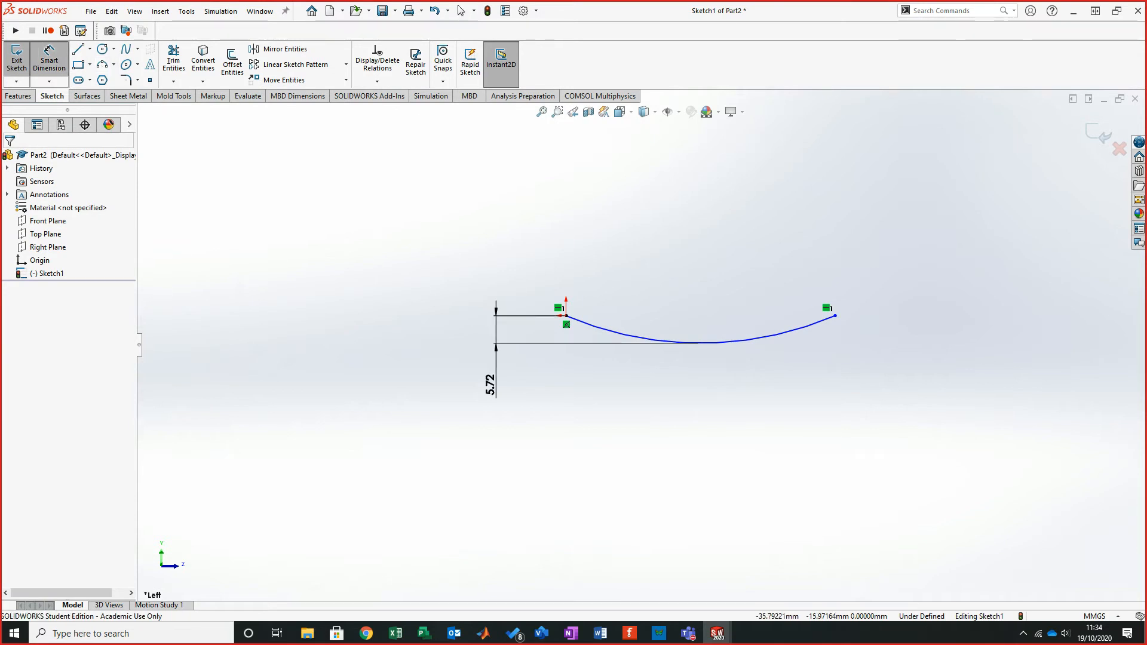
{"action": "left_click", "coordinate": [566, 315]}
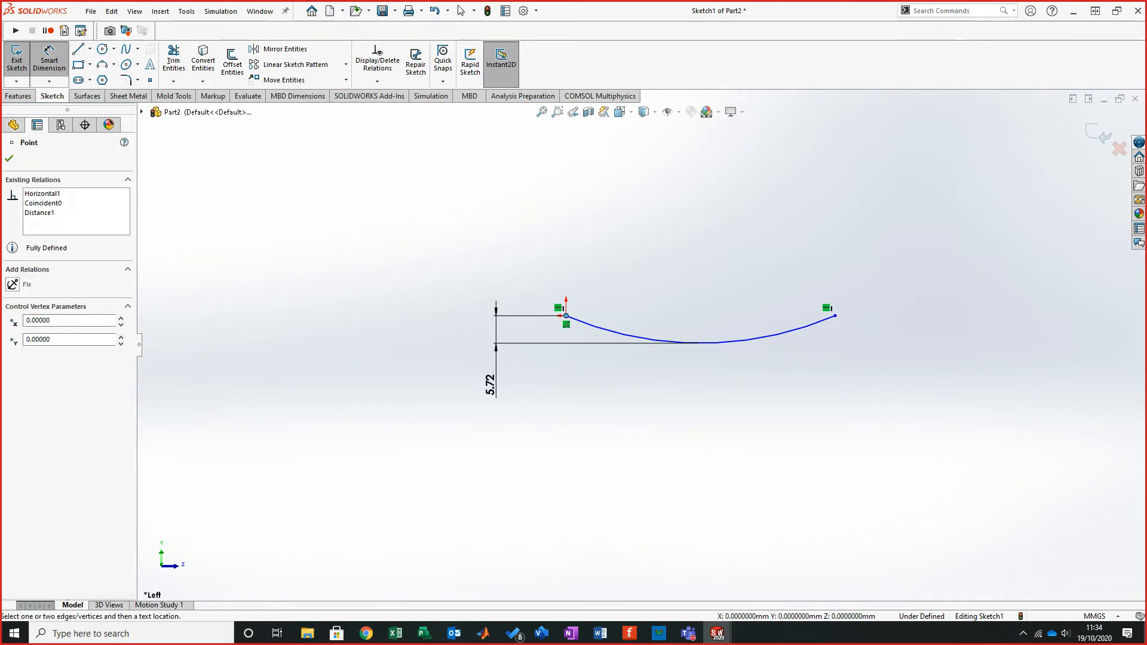
{"action": "left_click", "coordinate": [835, 315]}
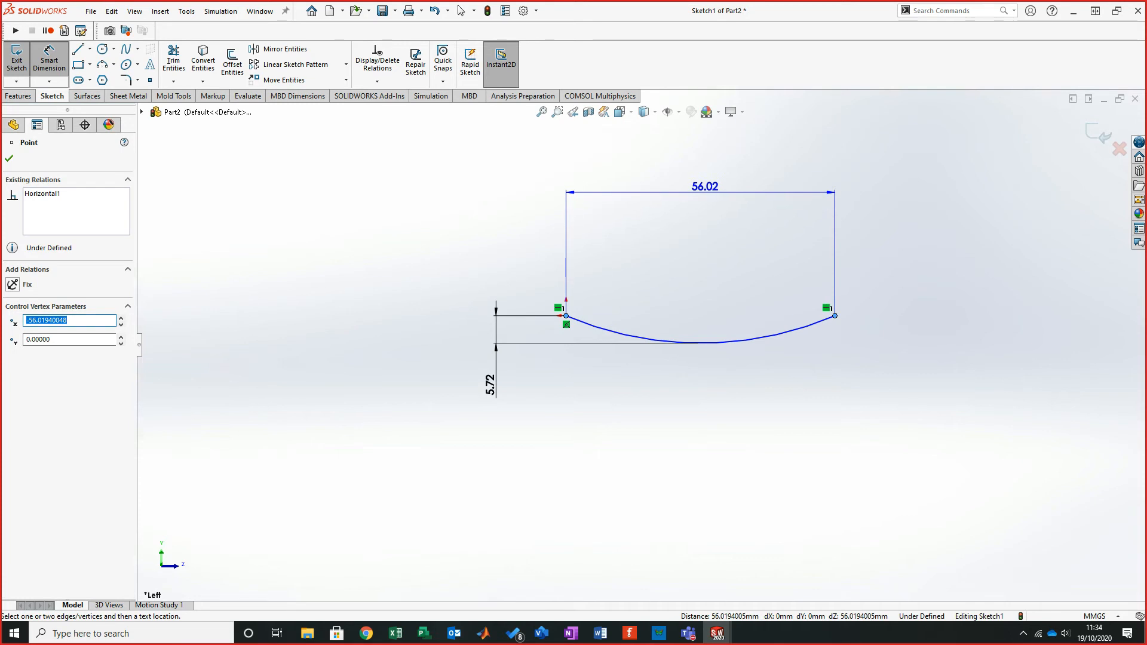
{"action": "left_click", "coordinate": [705, 187]}
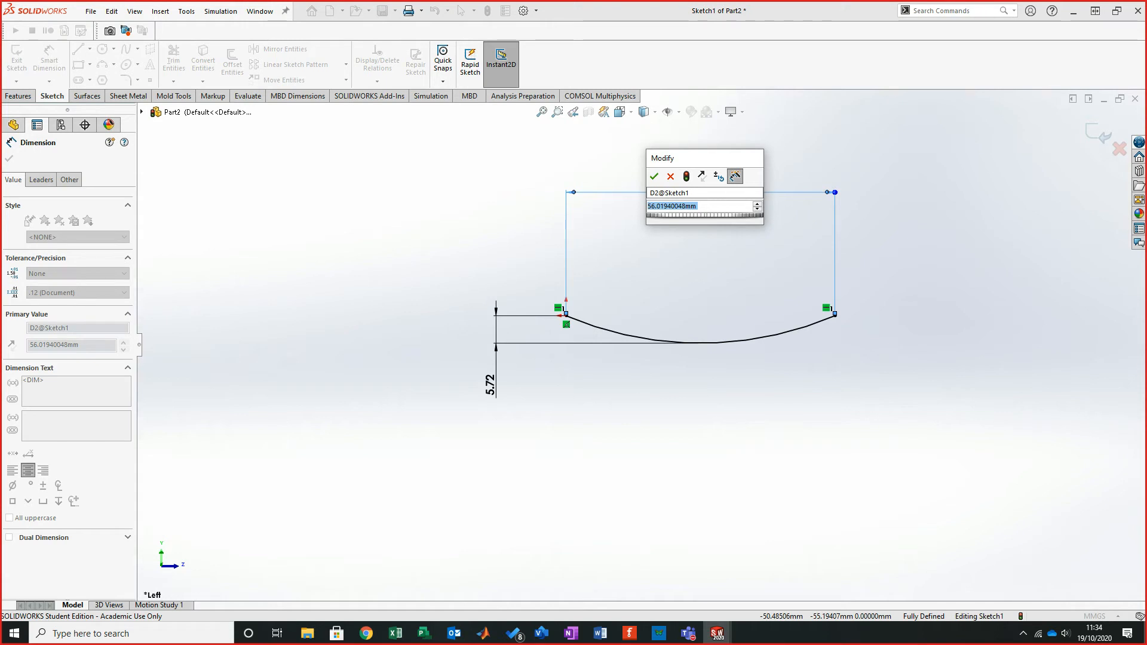
{"action": "type", "text": "38.1"}
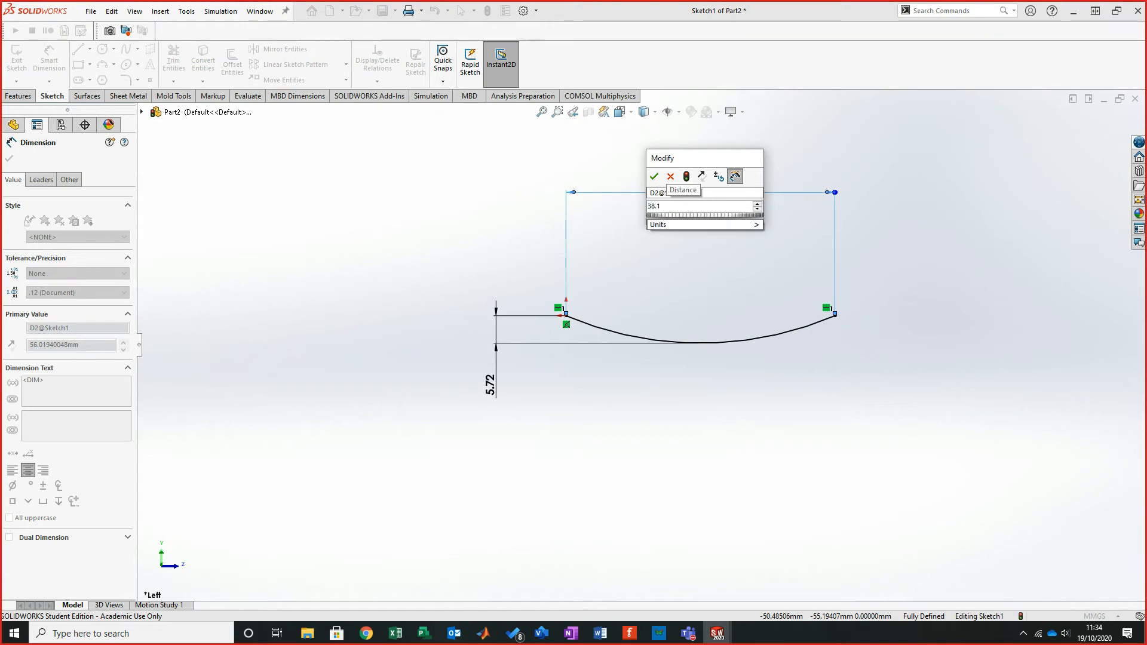
{"action": "left_click", "coordinate": [654, 176]}
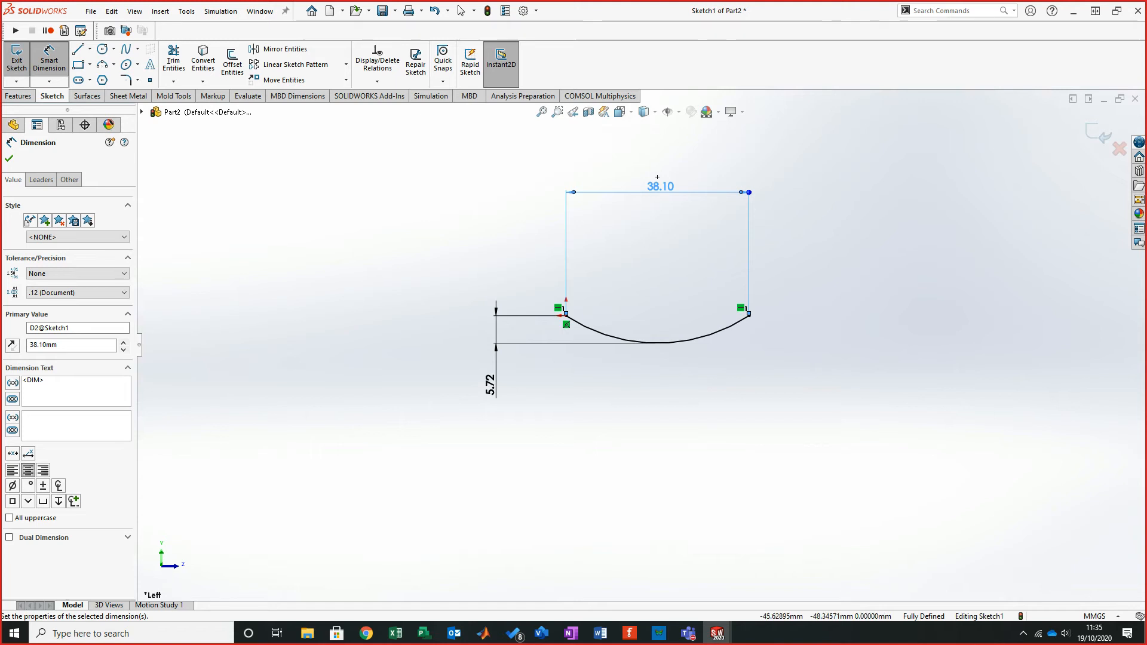
- Sketch a spline from the arc's start point extending about 102 mm to the left, then select it
{"action": "scroll", "coordinate": [640, 345], "scroll_direction": "up", "scroll_amount": 3}
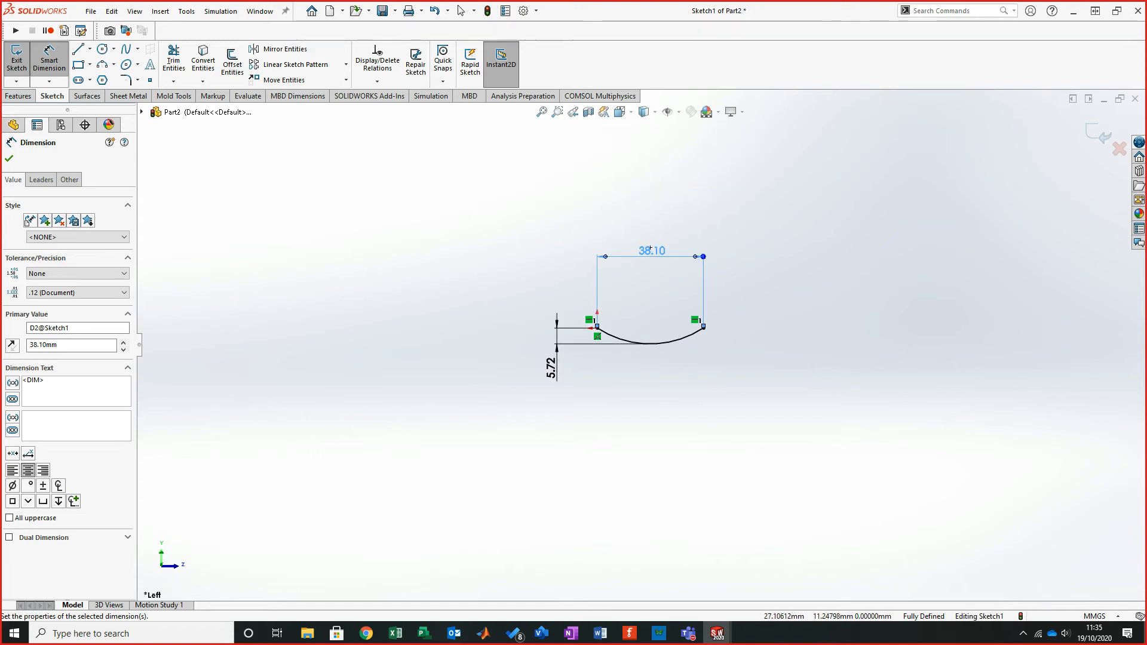
{"action": "key", "text": "Escape"}
{"action": "scroll", "coordinate": [649, 251], "scroll_direction": "down", "scroll_amount": 2}
{"action": "scroll", "coordinate": [582, 320], "scroll_direction": "down", "scroll_amount": 1}
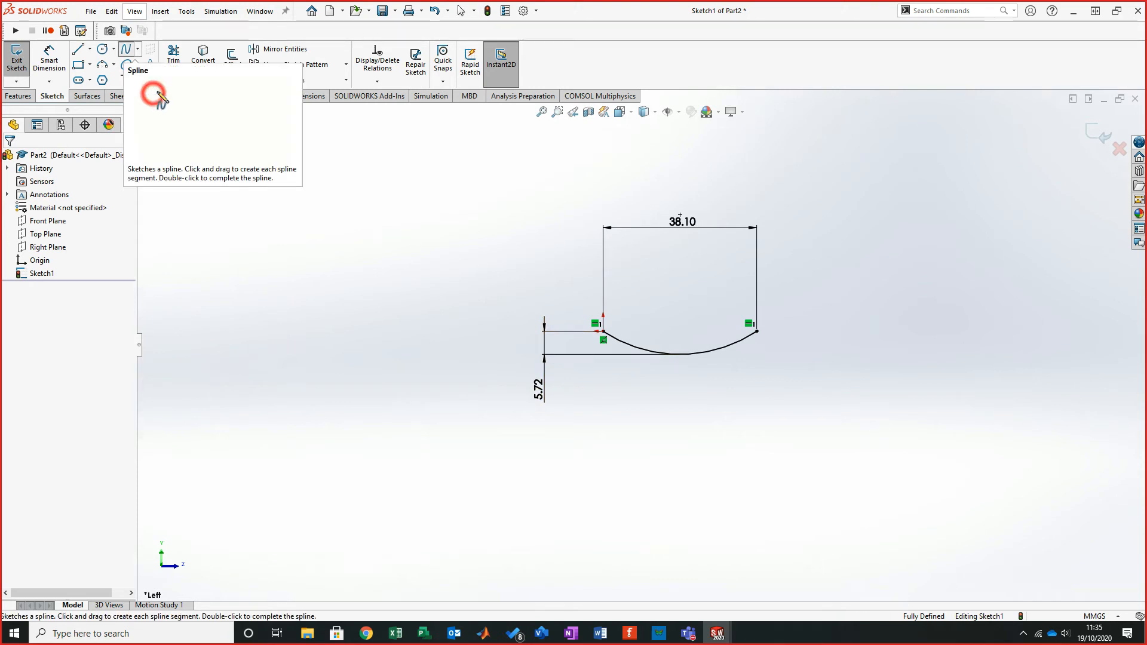
{"action": "left_click", "coordinate": [125, 49]}
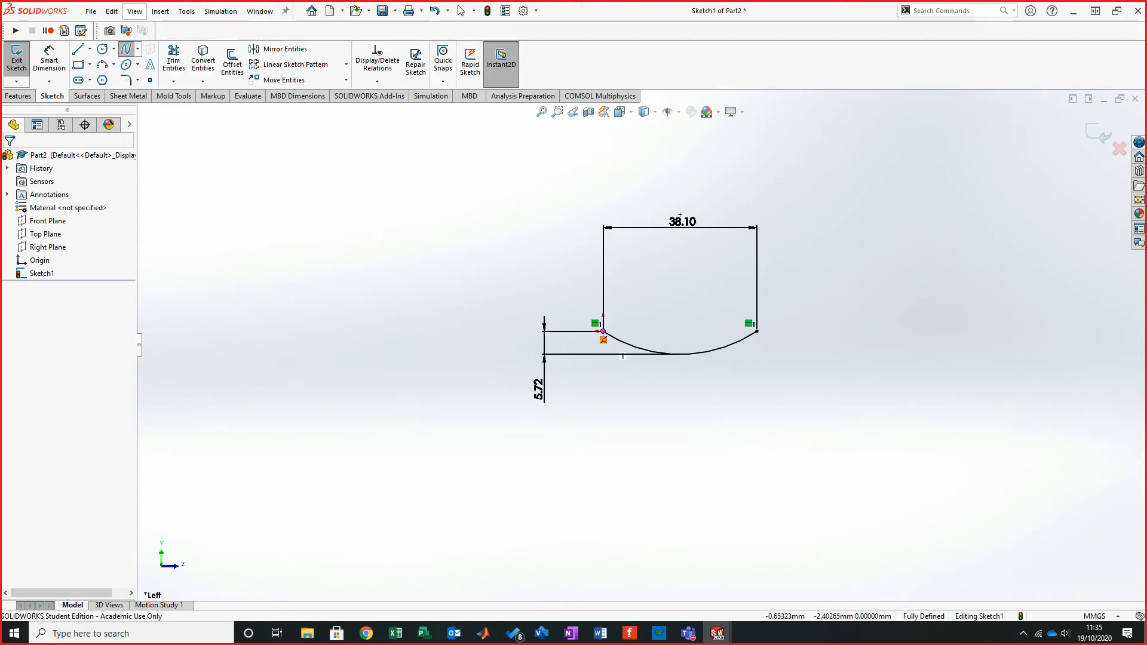
{"action": "left_click", "coordinate": [602, 331]}
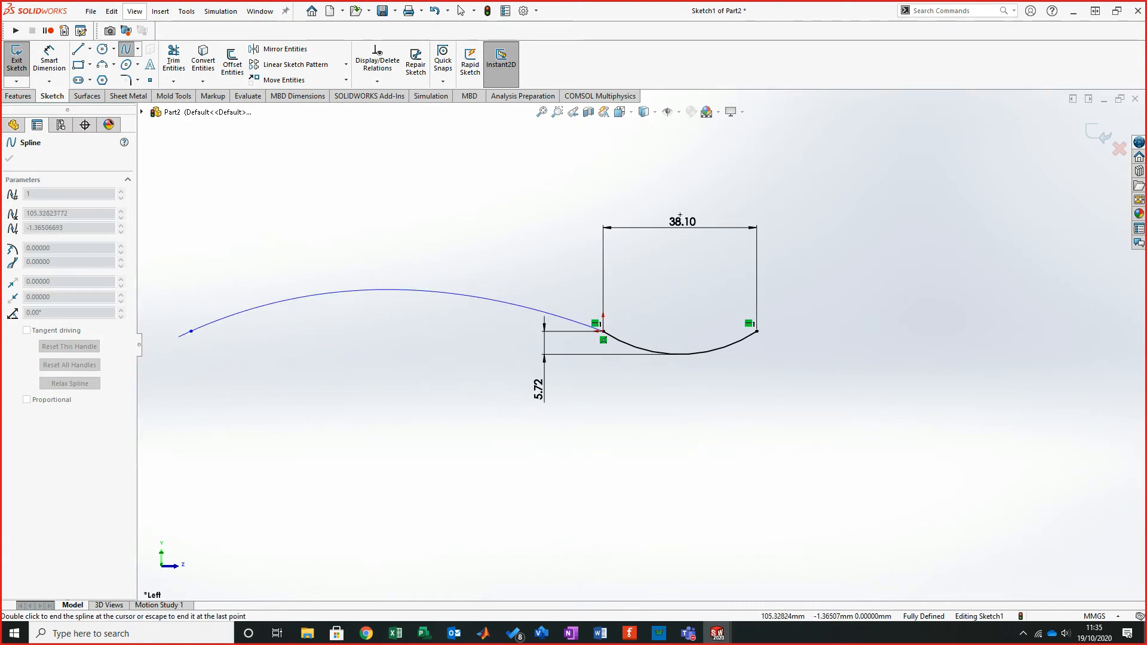
{"action": "right_click", "coordinate": [167, 333]}
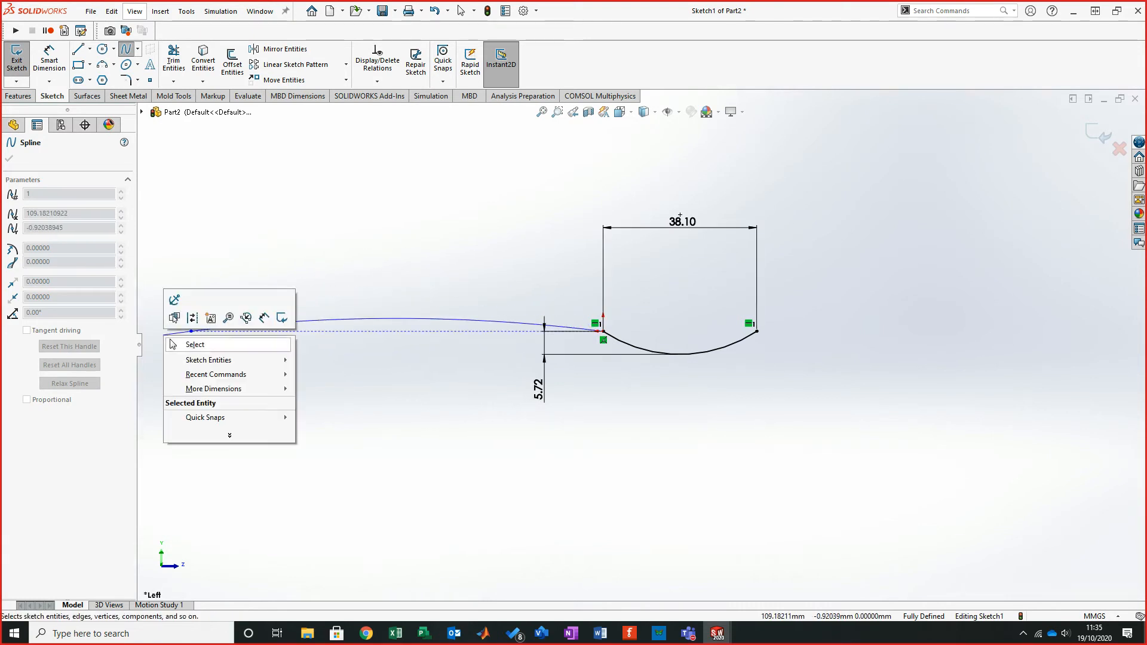
{"action": "left_click", "coordinate": [191, 343]}
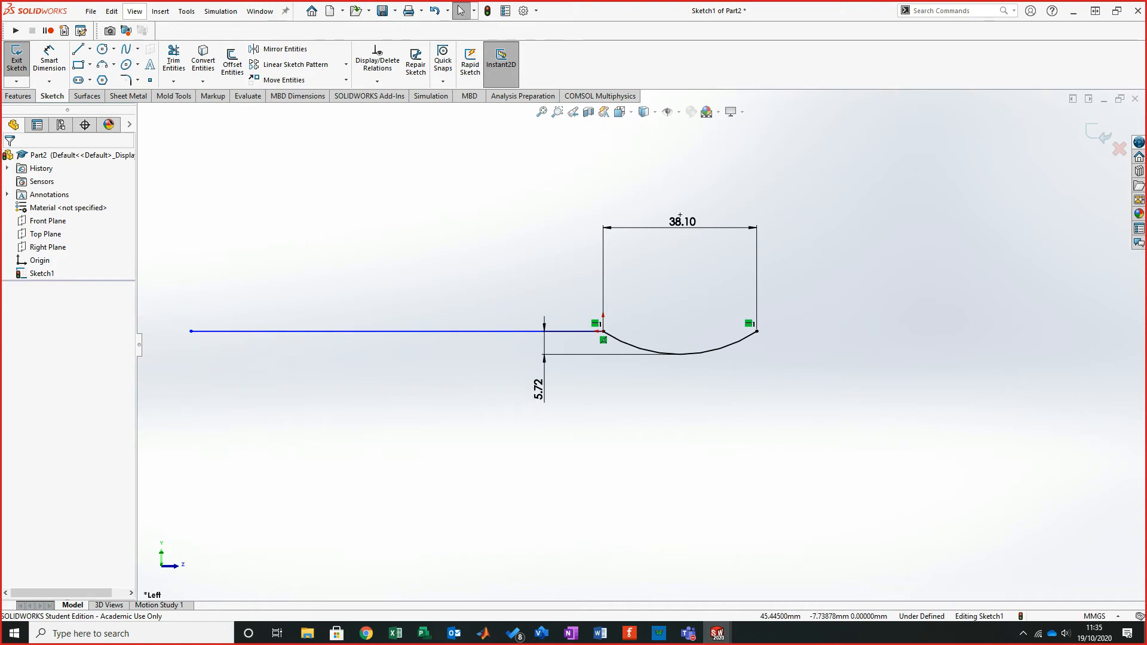
{"action": "left_click", "coordinate": [597, 331]}
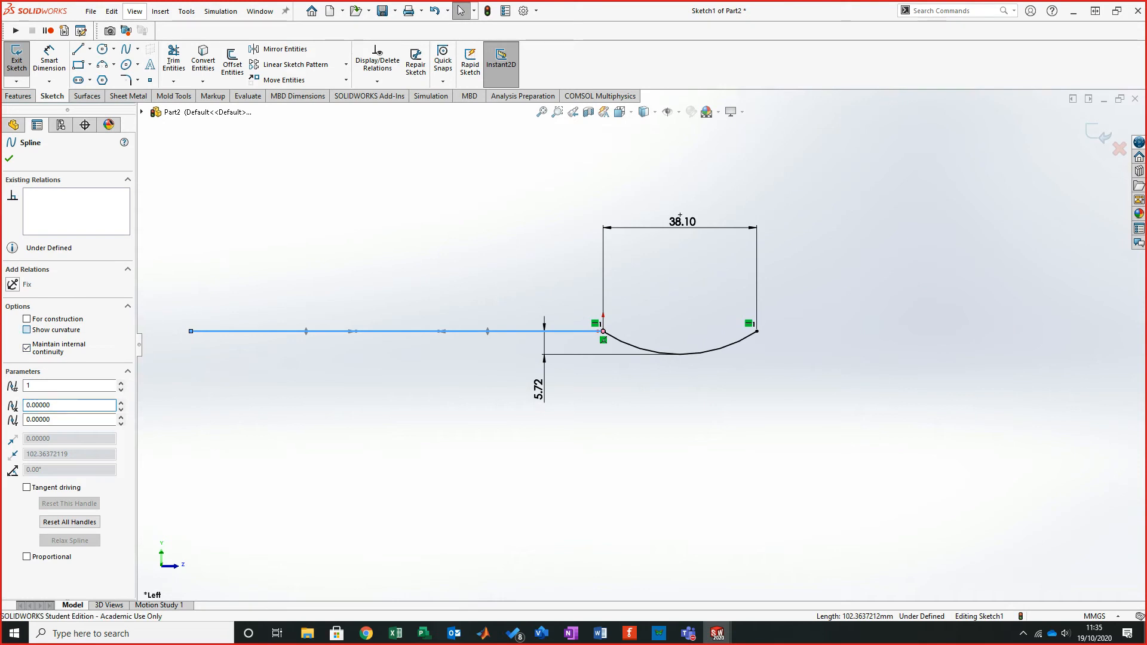
{"action": "left_click", "coordinate": [26, 329]}
{"action": "left_click", "coordinate": [9, 158]}
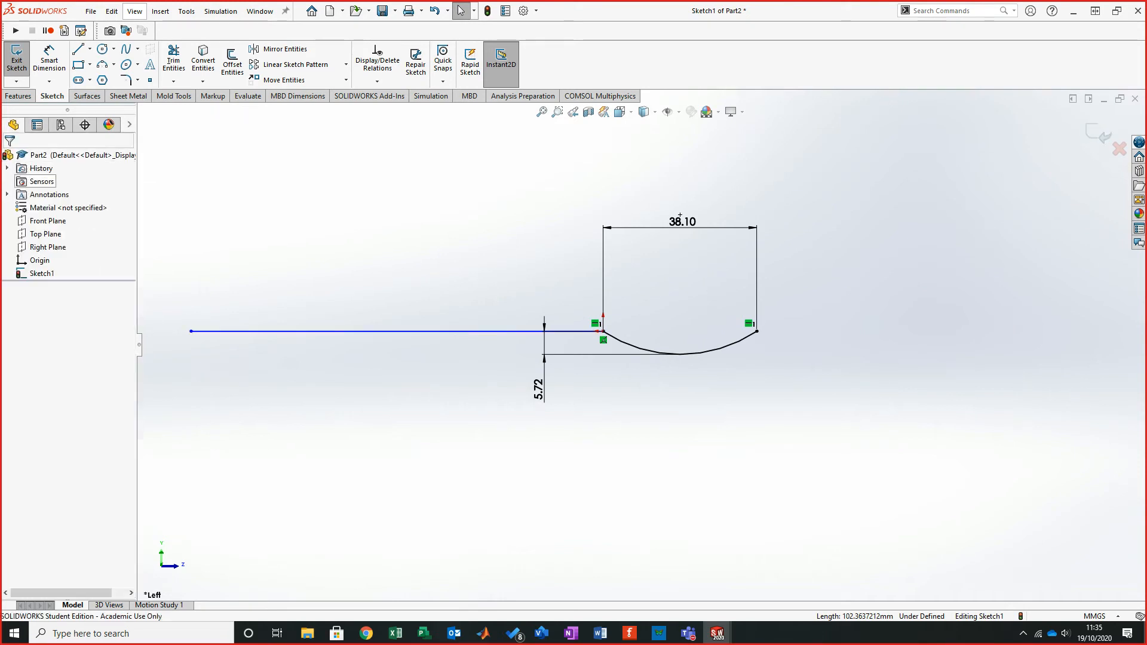
{"action": "left_click", "coordinate": [262, 331]}
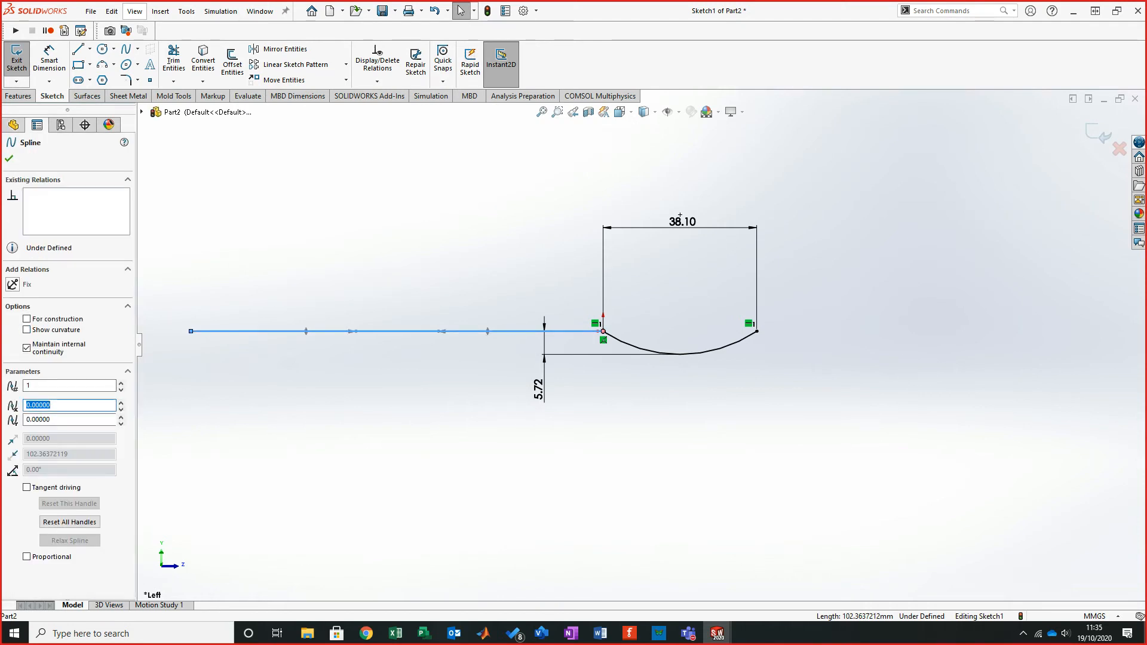
{"action": "left_click", "coordinate": [26, 319]}
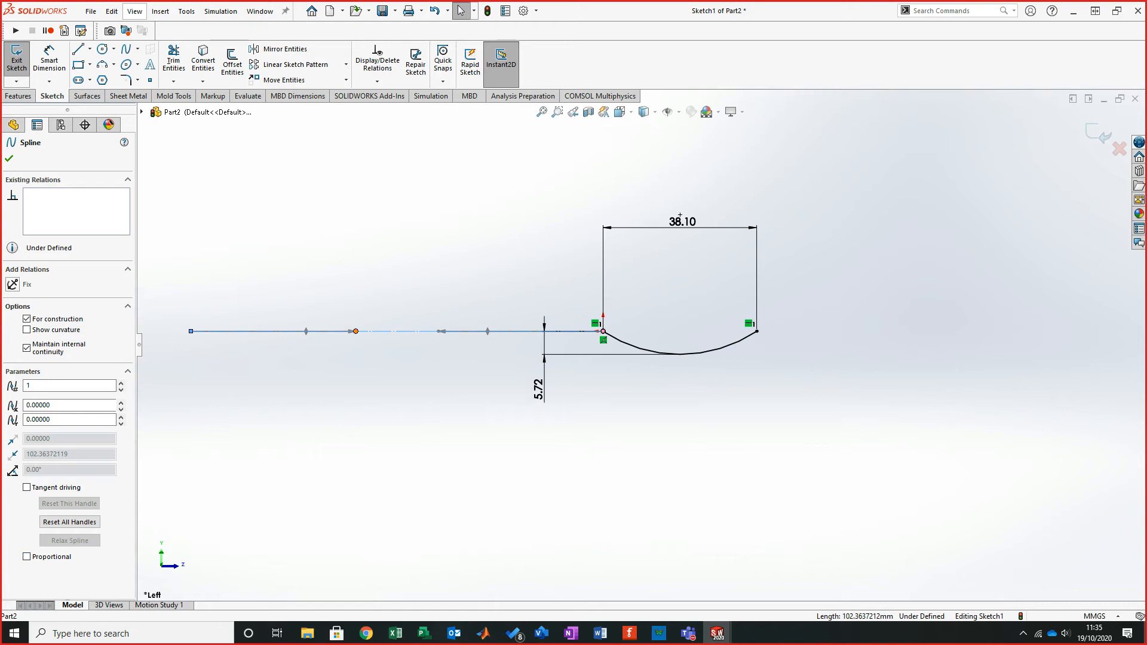
- Drag the spline's middle upward into an arch and angle the tangent handle at its arc end
{"action": "left_click_drag", "start_coordinate": [356, 331], "coordinate": [335, 277]}
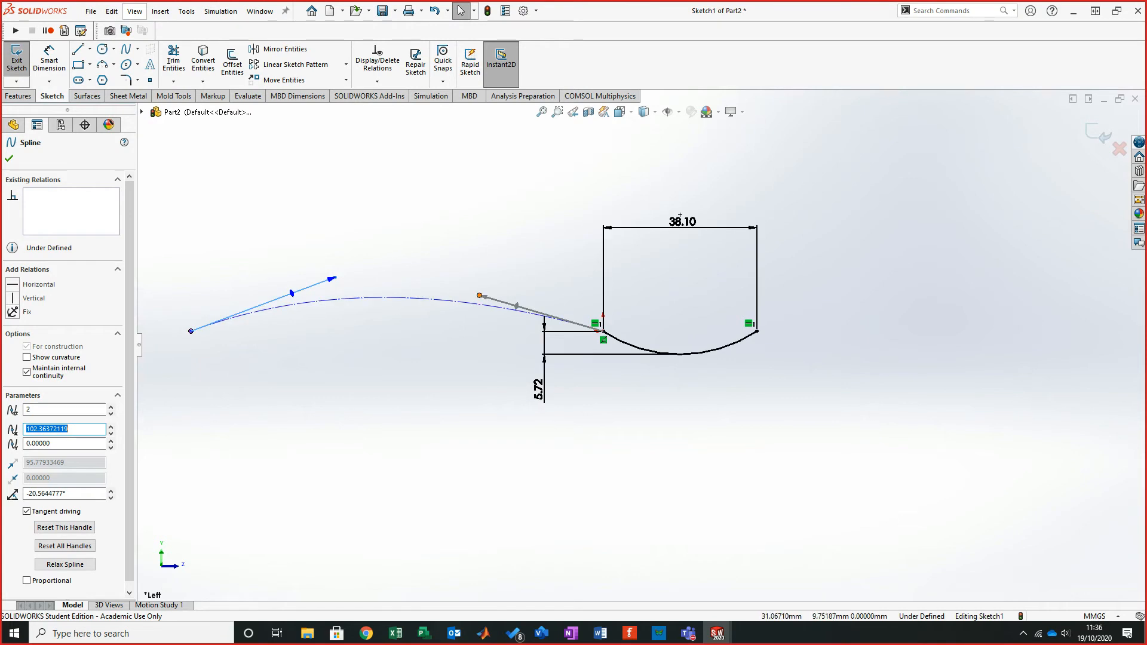
{"action": "type", "text": "0"}
{"action": "key", "text": "Return"}
{"action": "left_click_drag", "start_coordinate": [485, 295], "coordinate": [533, 289]}
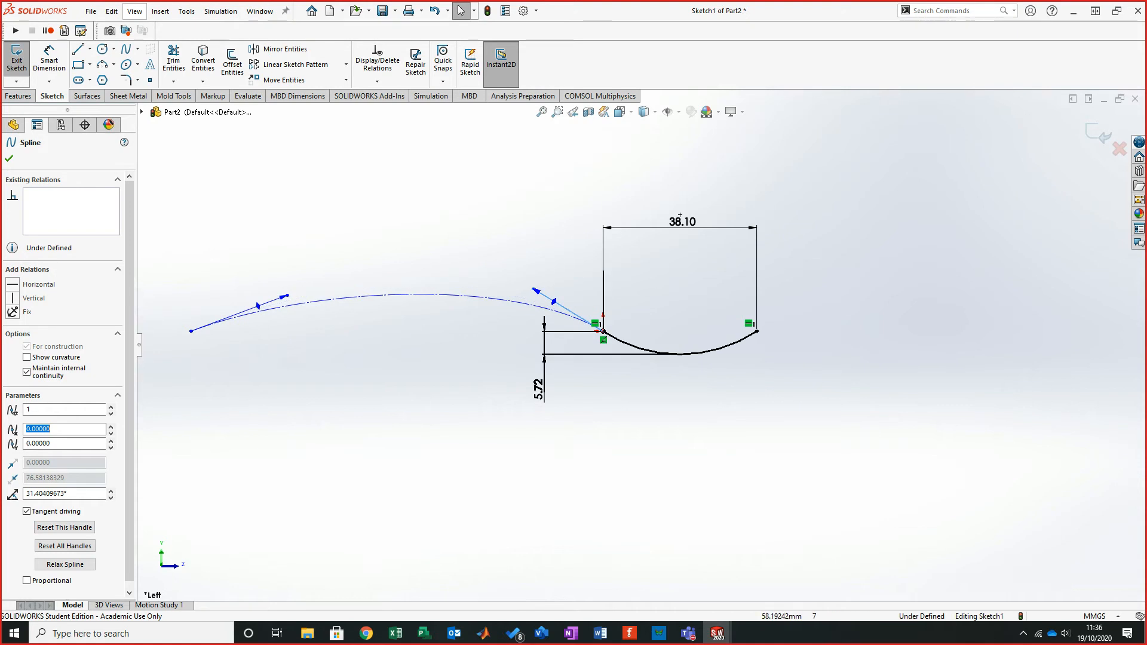
- Make the spline a regular, non-construction sketch entity again
{"action": "key", "text": "Escape"}
{"action": "left_click", "coordinate": [391, 295]}
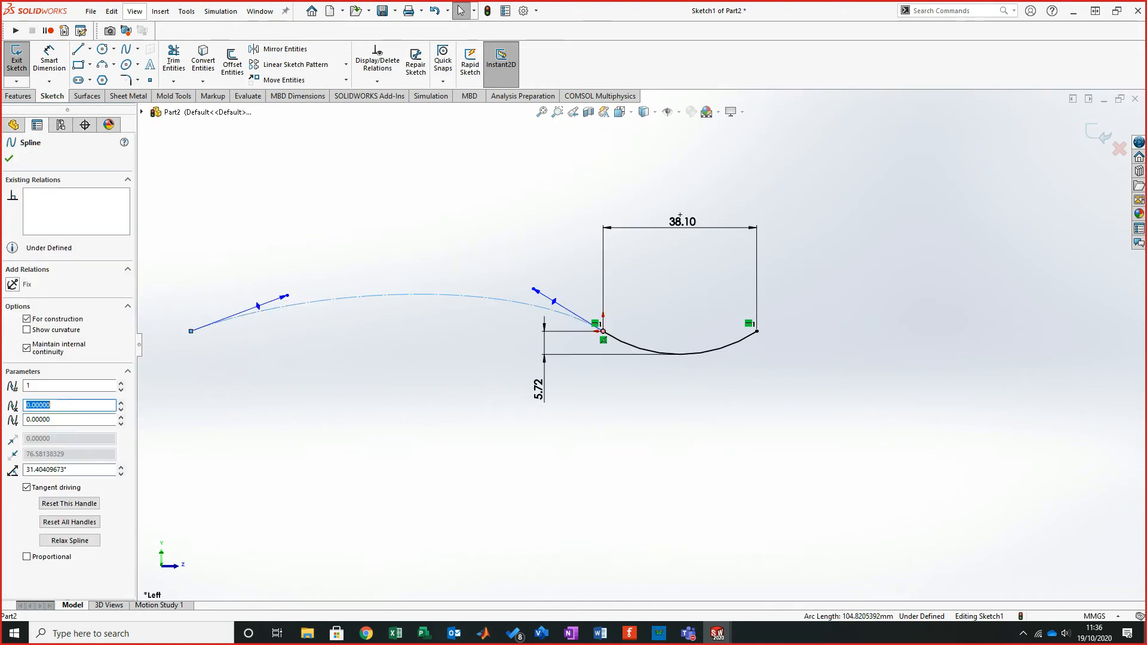
{"action": "left_click", "coordinate": [27, 319]}
{"action": "key", "text": "Escape"}
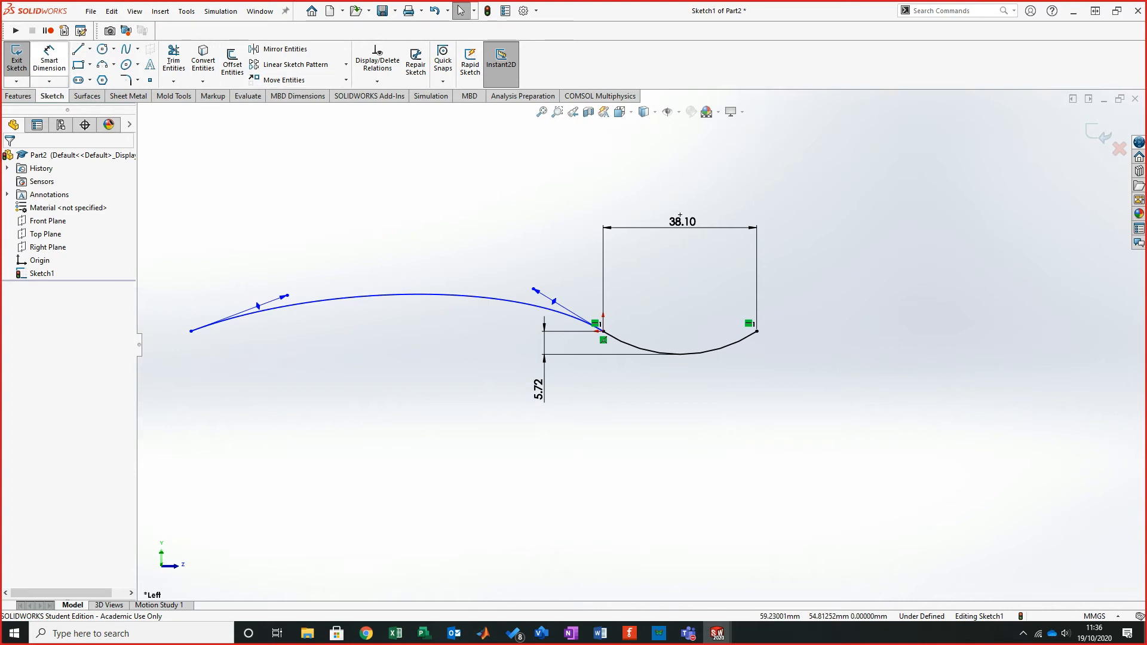
- Dimension the horizontal distance from the spline's left end to the arc's far end as 139.7 mm
{"action": "left_click", "coordinate": [49, 59]}
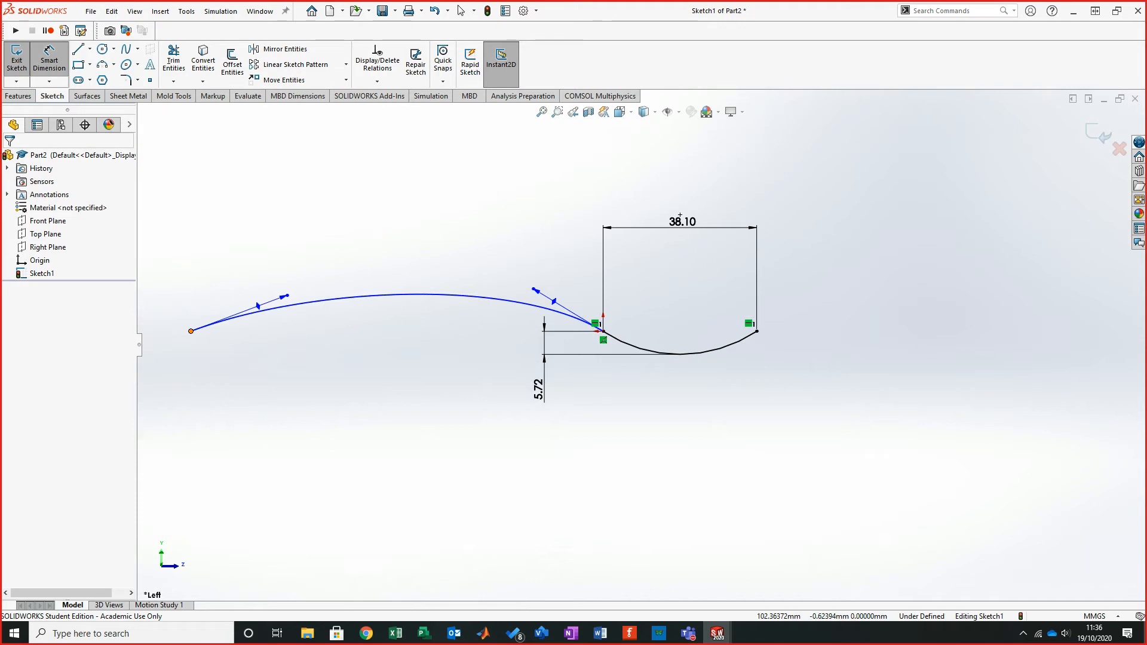
{"action": "left_click", "coordinate": [190, 331]}
{"action": "left_click", "coordinate": [756, 331]}
{"action": "left_click", "coordinate": [498, 154]}
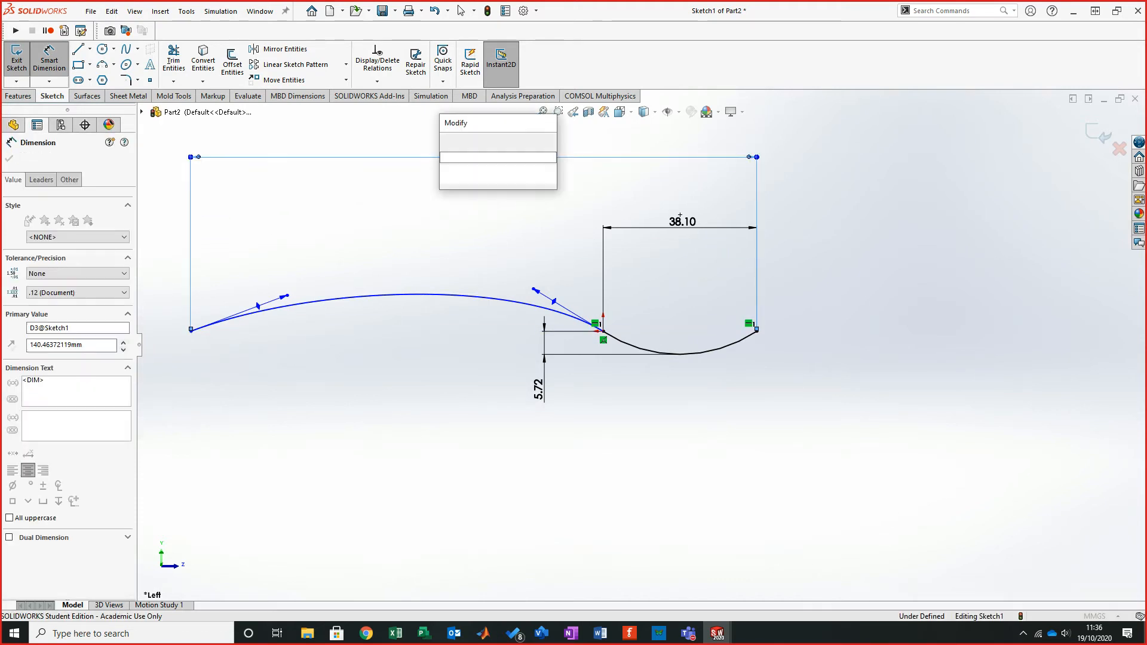
{"action": "type", "text": "139.7"}
{"action": "key", "text": "Return"}
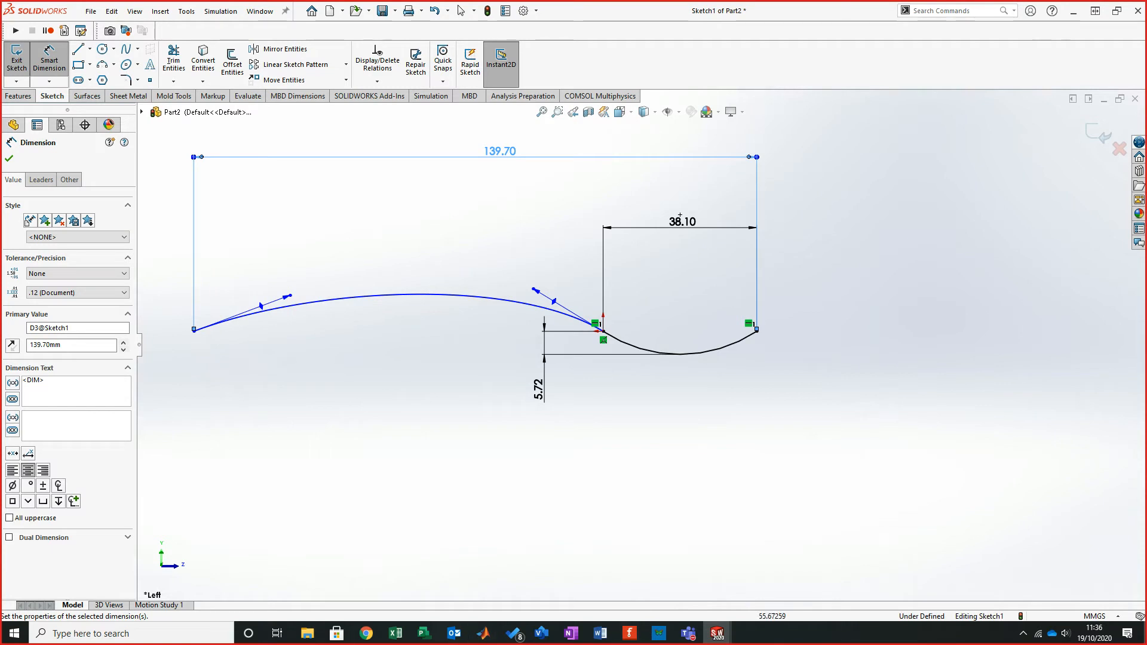
{"action": "key", "text": "Escape"}
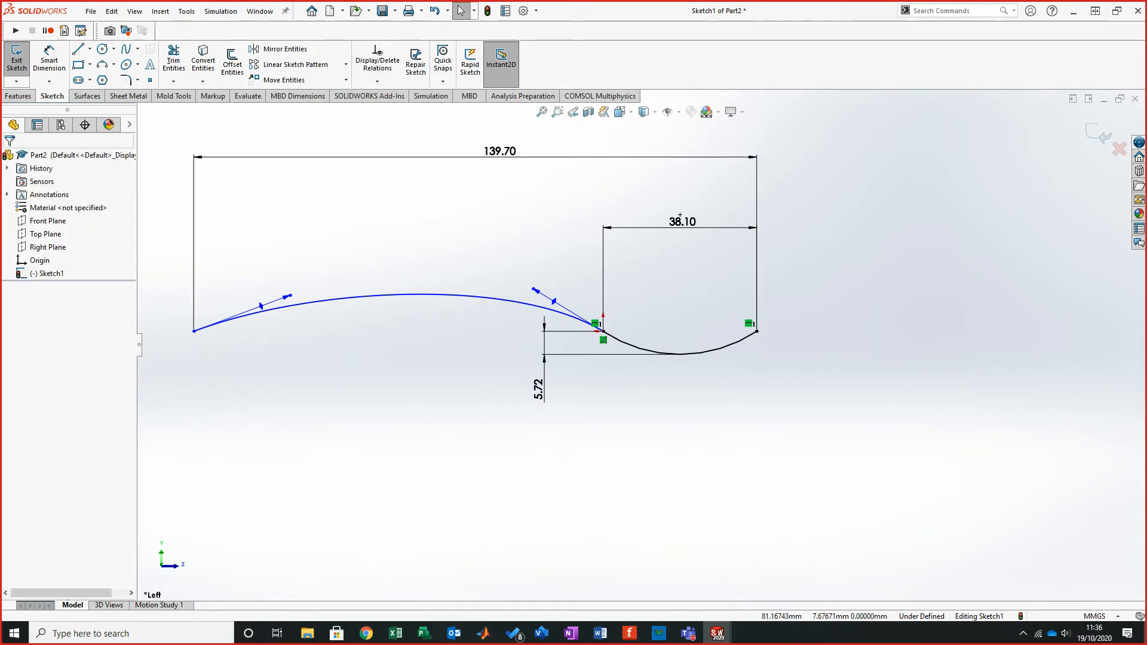
- Adjust the tangent handle at the spline's left end and turn on the spline's curvature display
{"action": "left_click_drag", "start_coordinate": [291, 295], "coordinate": [308, 289]}
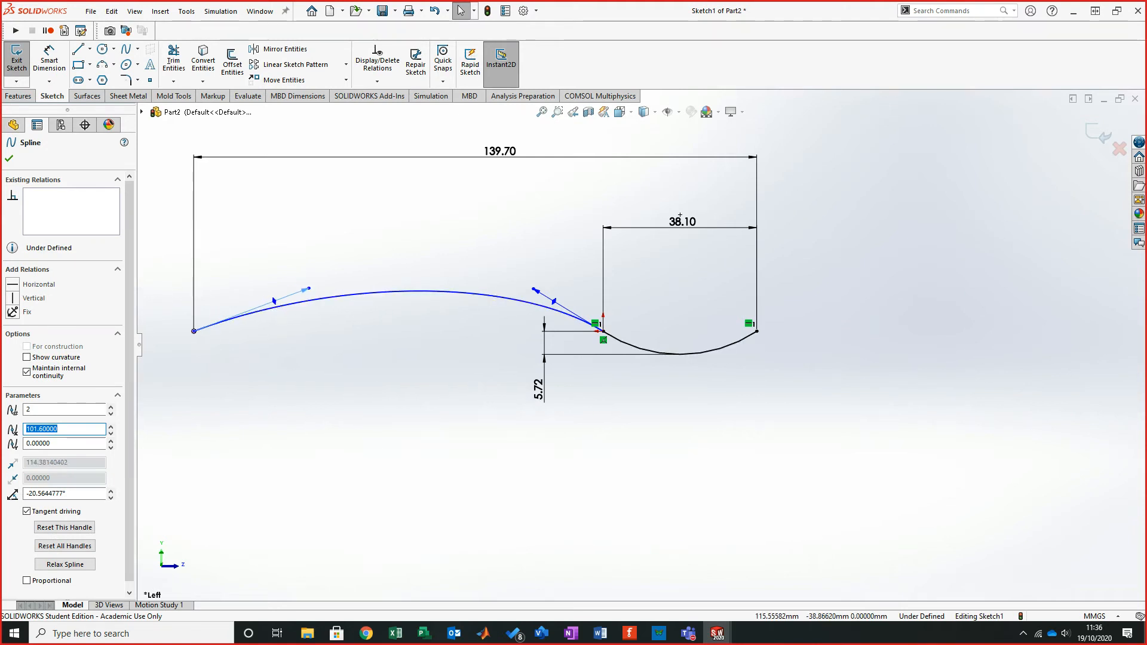
{"action": "left_click", "coordinate": [27, 357]}
{"action": "left_click", "coordinate": [9, 158]}
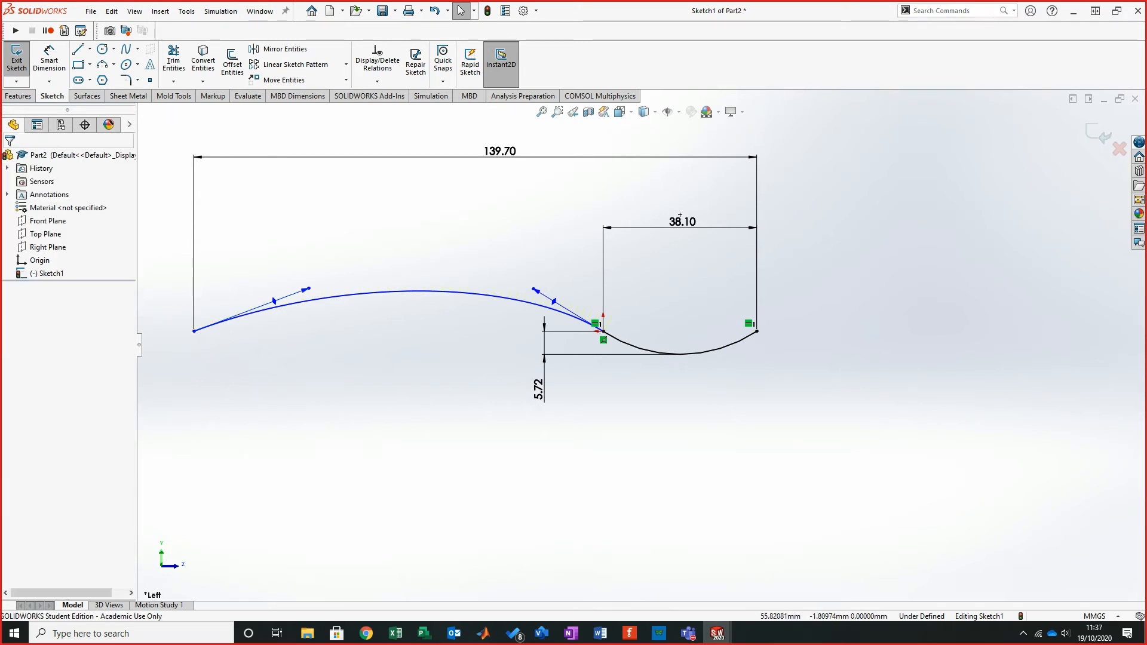
- Zoom in to inspect the spline's curvature comb, then hide the curvature display
{"action": "scroll", "coordinate": [474, 327], "scroll_direction": "down", "scroll_amount": 5}
{"action": "scroll", "coordinate": [631, 333], "scroll_direction": "up", "scroll_amount": 4}
{"action": "scroll", "coordinate": [601, 339], "scroll_direction": "down", "scroll_amount": 5}
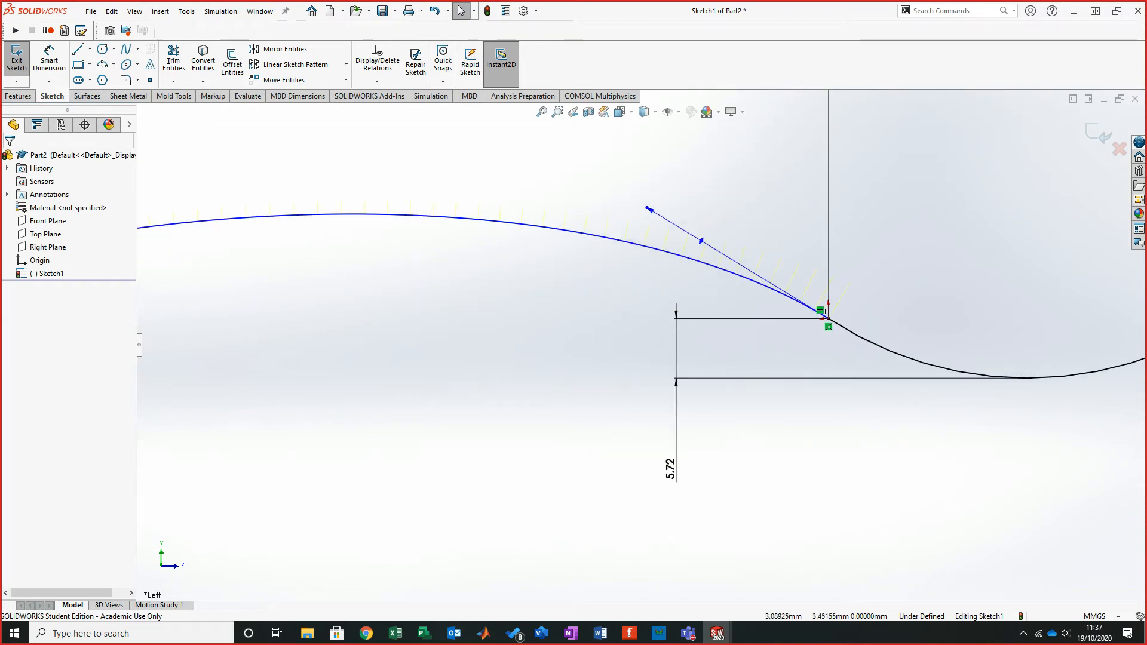
{"action": "left_click", "coordinate": [354, 214]}
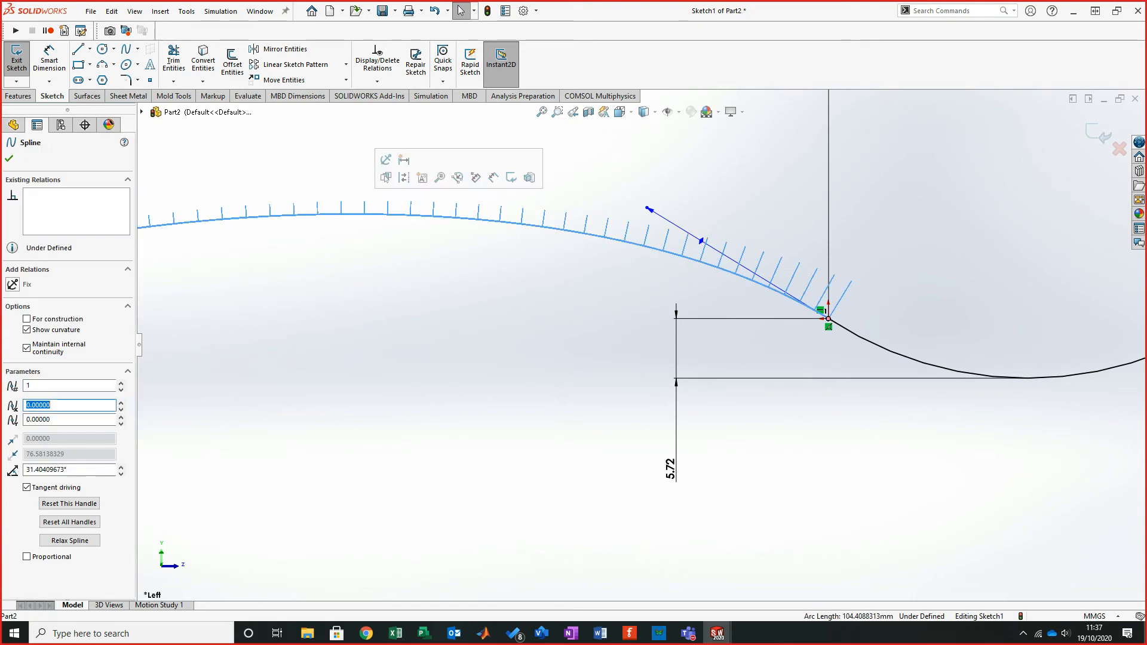
{"action": "left_click", "coordinate": [27, 330]}
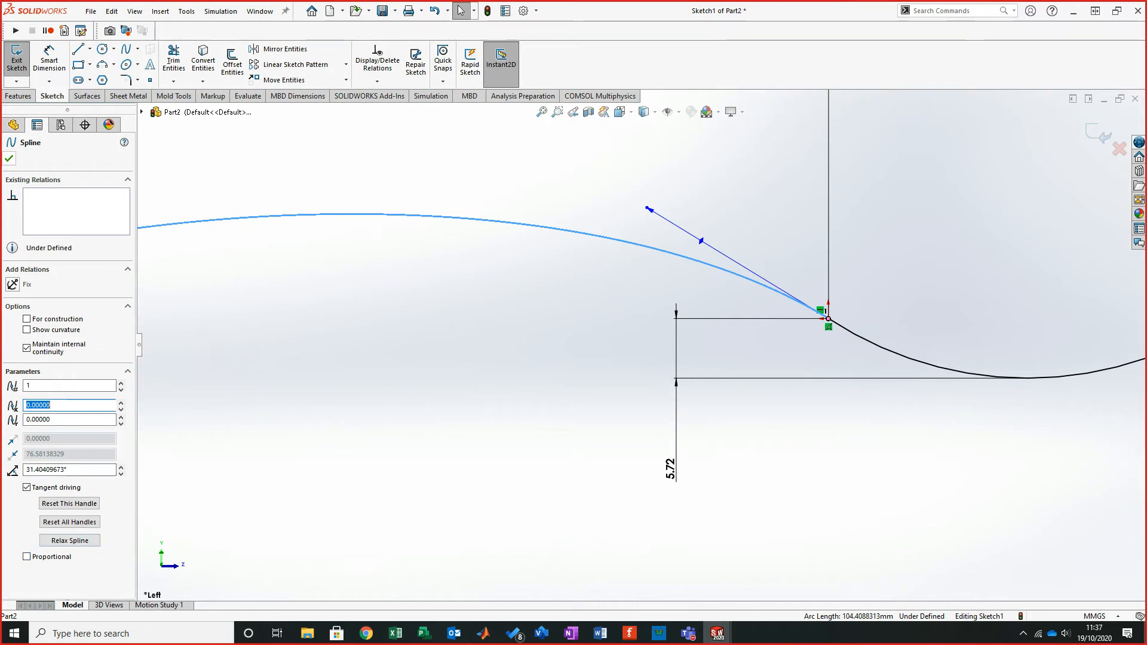
{"action": "key", "text": "Escape"}
{"action": "right_click", "coordinate": [388, 214]}
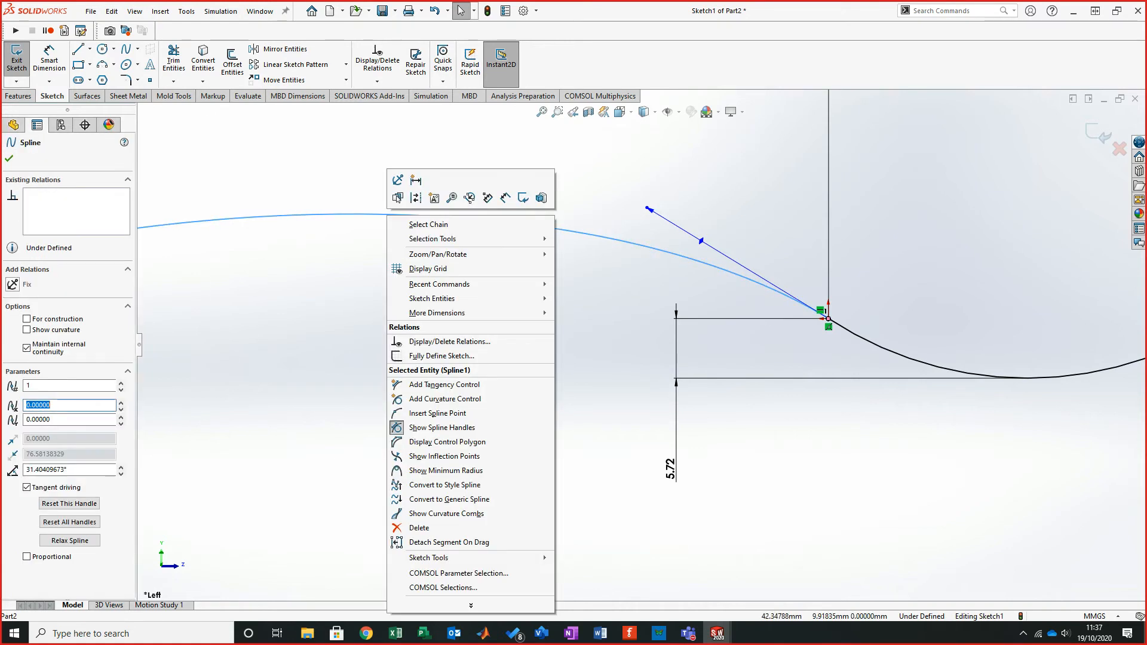
{"action": "left_click", "coordinate": [636, 342]}
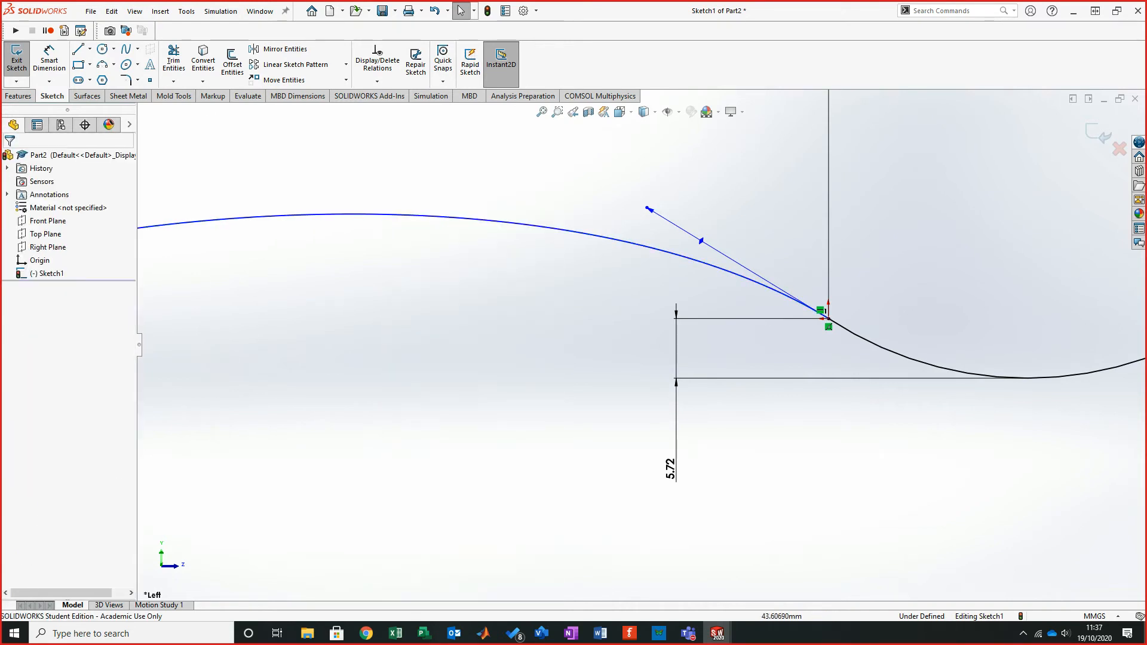
{"action": "scroll", "coordinate": [636, 342], "scroll_direction": "up", "scroll_amount": 4}
{"action": "scroll", "coordinate": [191, 269], "scroll_direction": "down", "scroll_amount": 2}
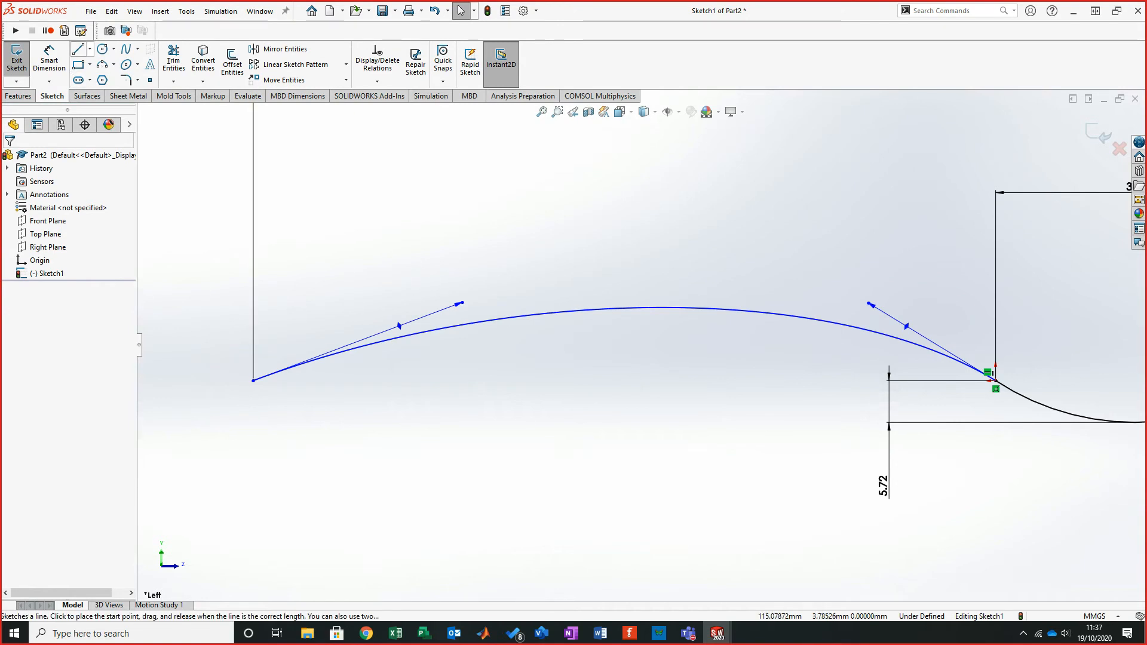
- Draw a construction centerline about 49 mm long rising through the spline's left end
{"action": "left_click", "coordinate": [89, 48]}
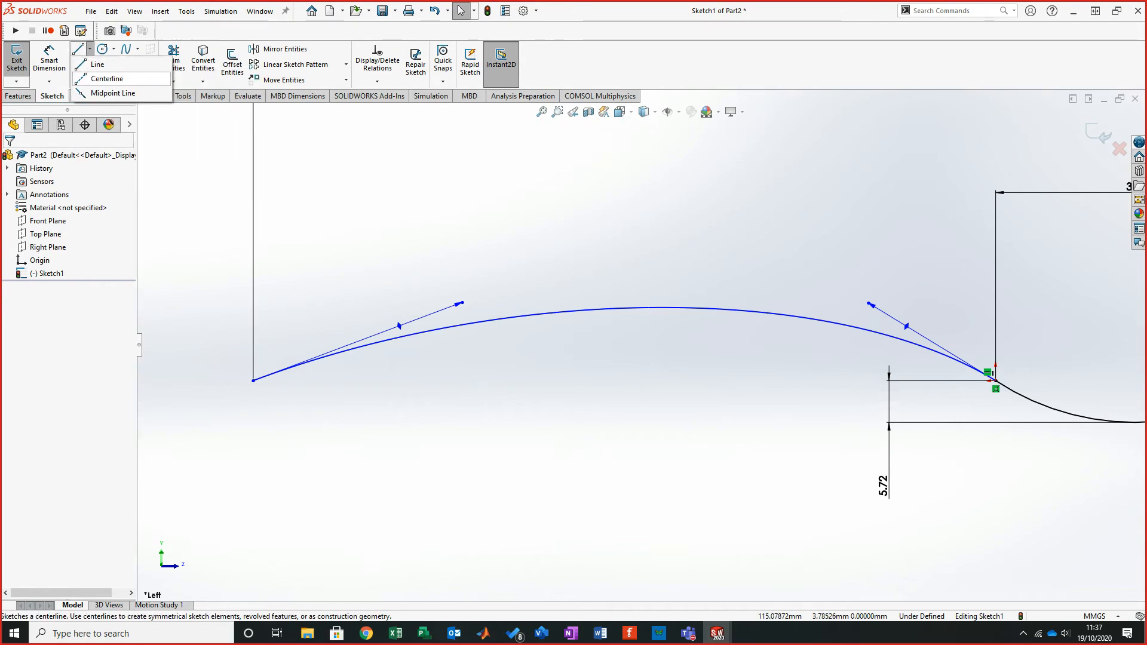
{"action": "left_click", "coordinate": [107, 78]}
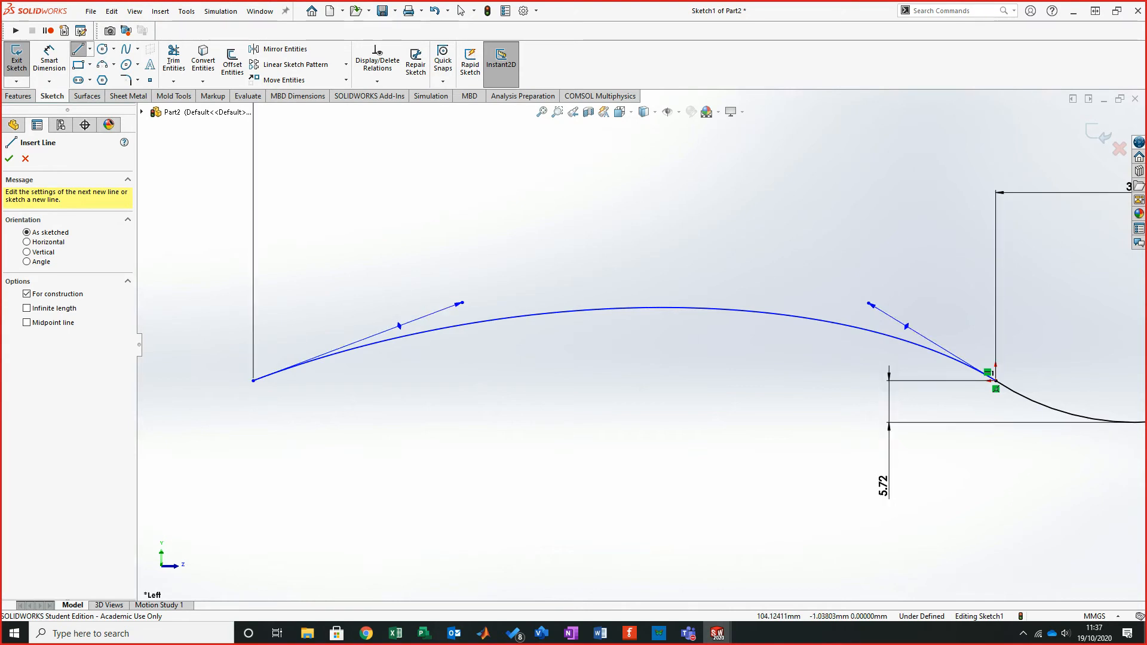
{"action": "left_click", "coordinate": [233, 389]}
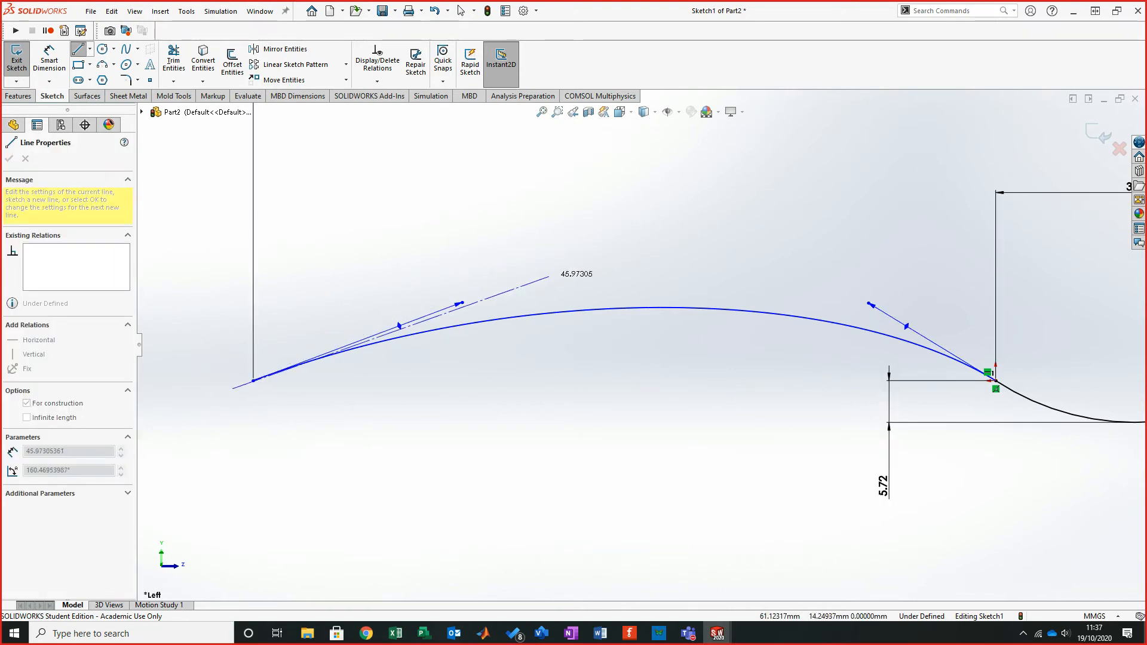
{"action": "left_click", "coordinate": [560, 241]}
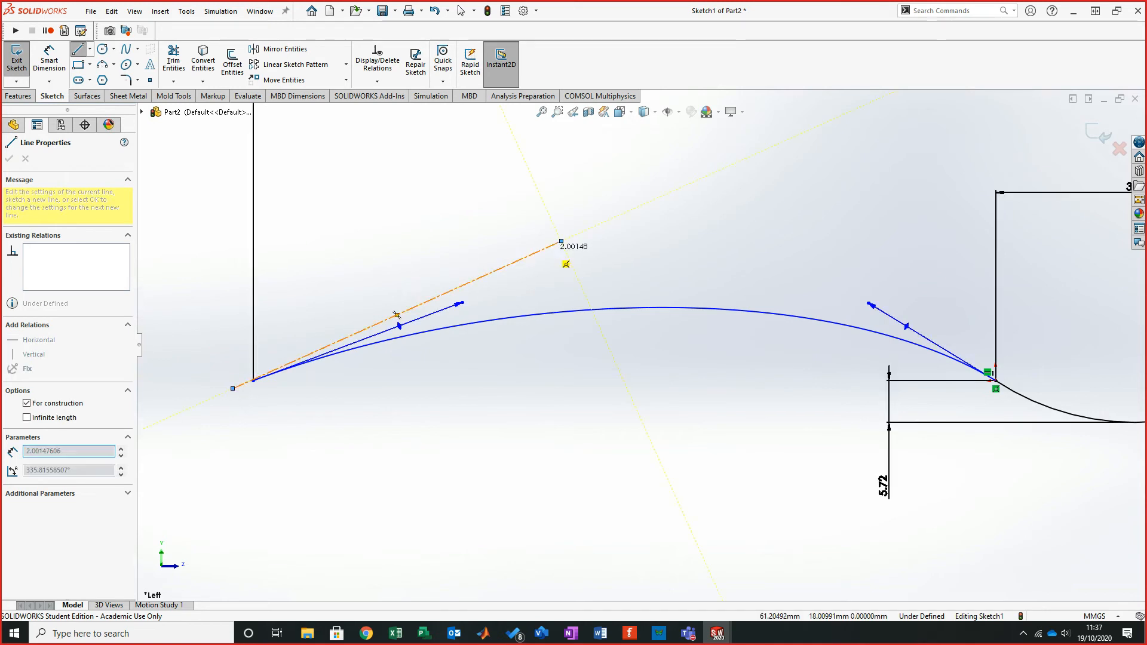
{"action": "key", "text": "Escape"}
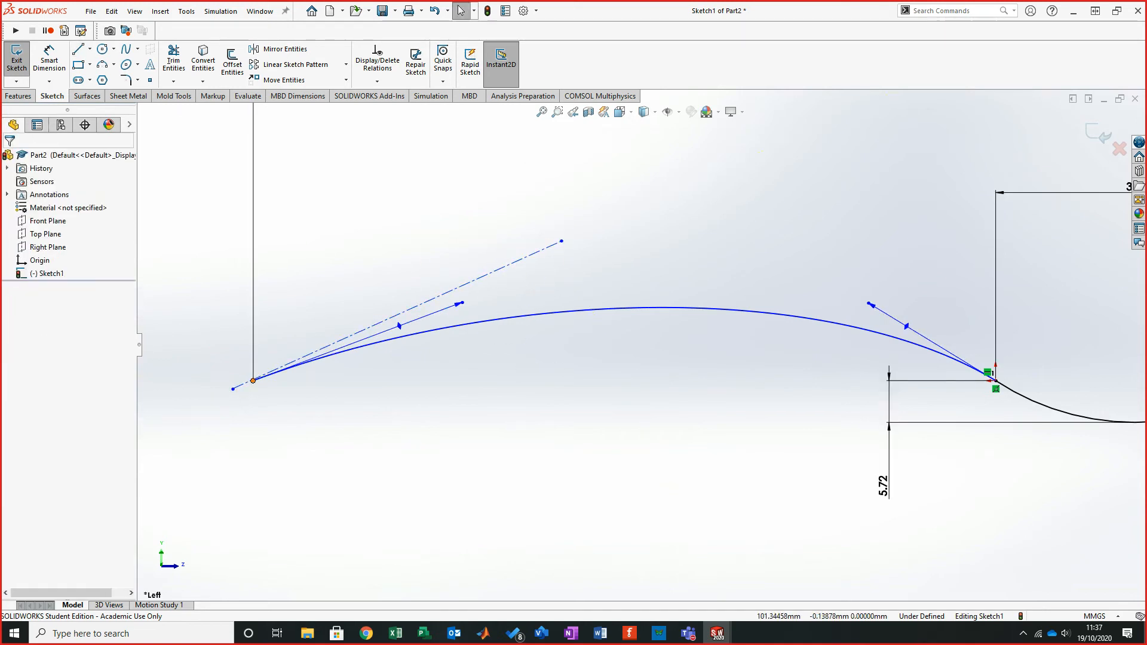
- Make the spline's left endpoint coincident with the centerline
{"action": "left_click", "coordinate": [253, 381]}
{"action": "left_click", "coordinate": [329, 346], "text": "ctrl"}
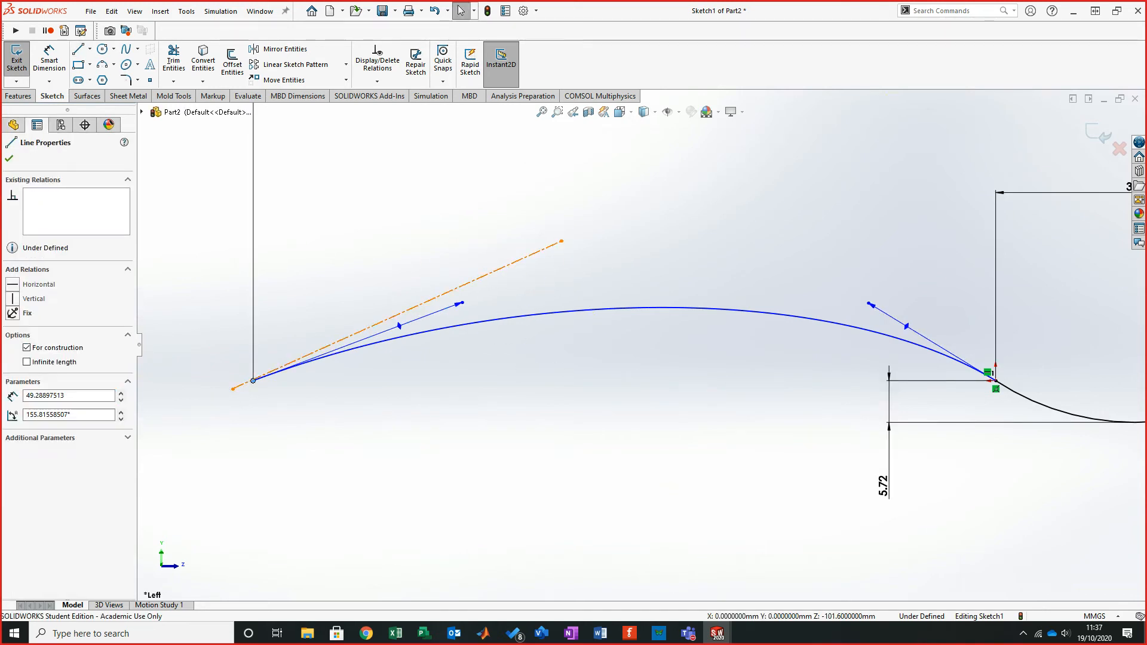
{"action": "left_click", "coordinate": [12, 379]}
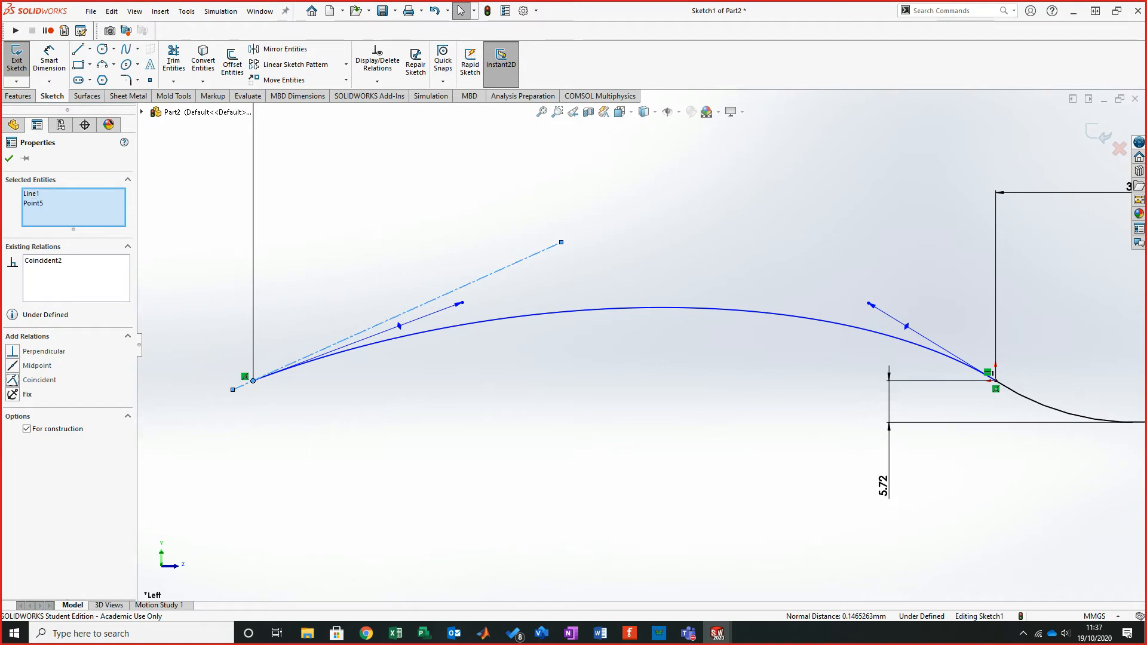
{"action": "key", "text": "Escape"}
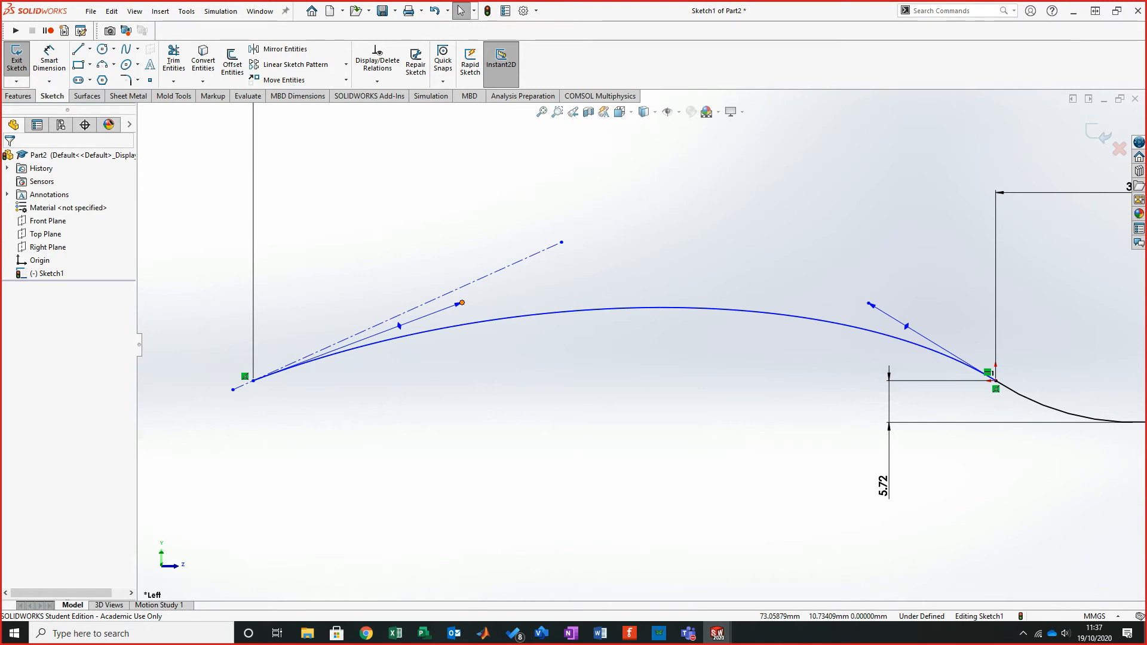
- Make the spline's left-end tangent handle collinear with the centerline
{"action": "left_click", "coordinate": [462, 303]}
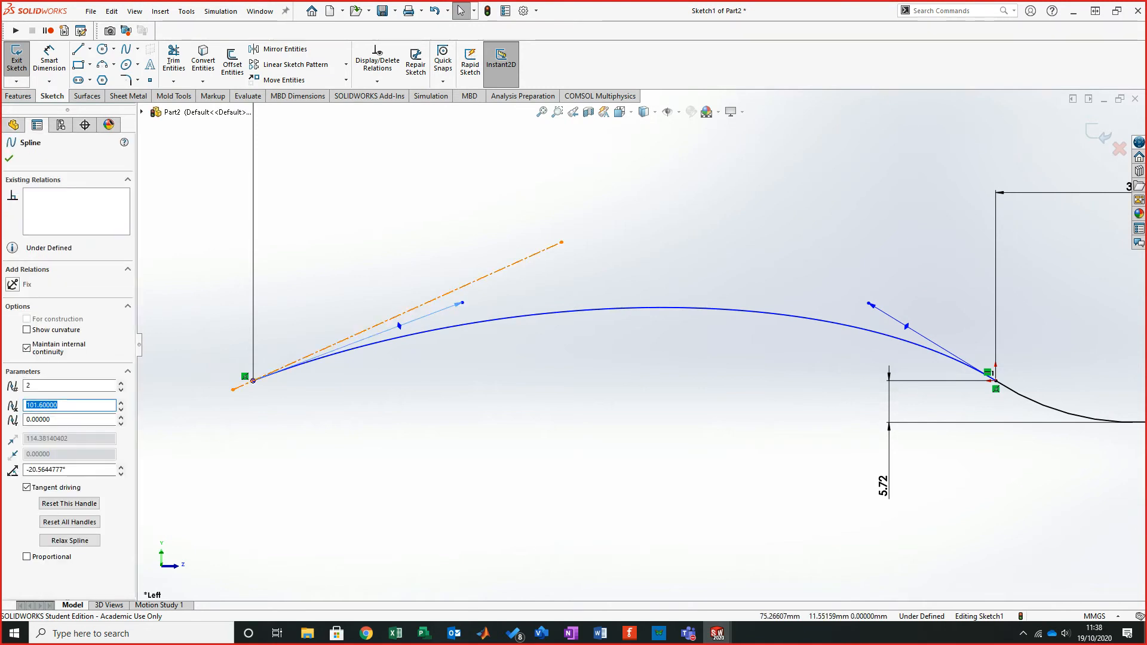
{"action": "left_click", "coordinate": [446, 295], "text": "ctrl"}
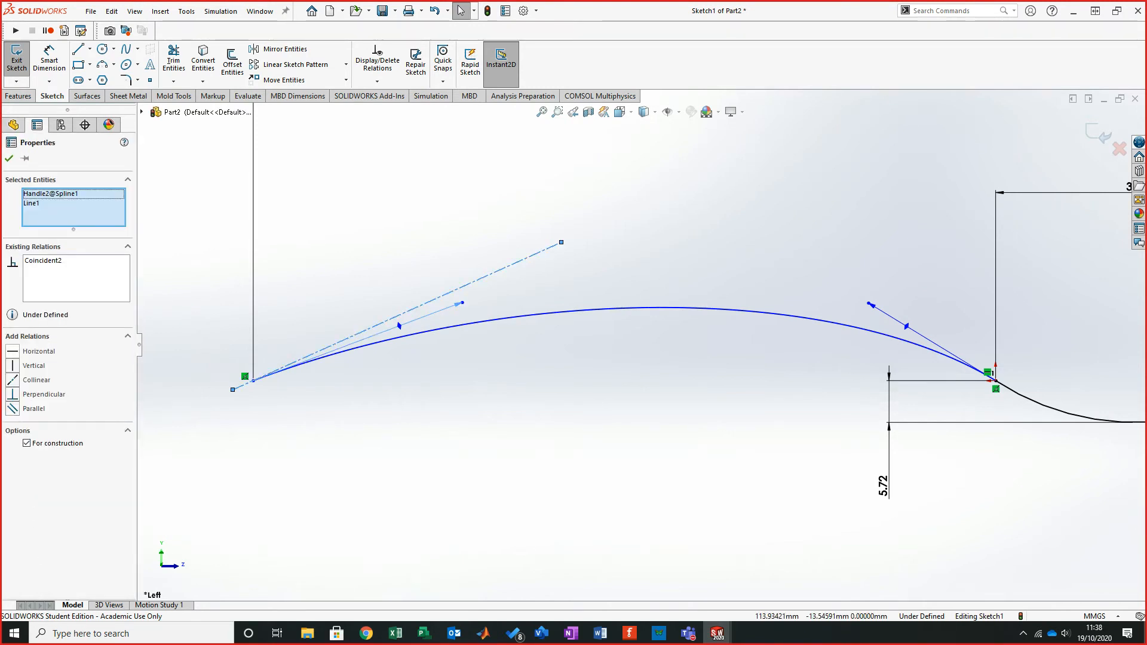
{"action": "left_click", "coordinate": [12, 380]}
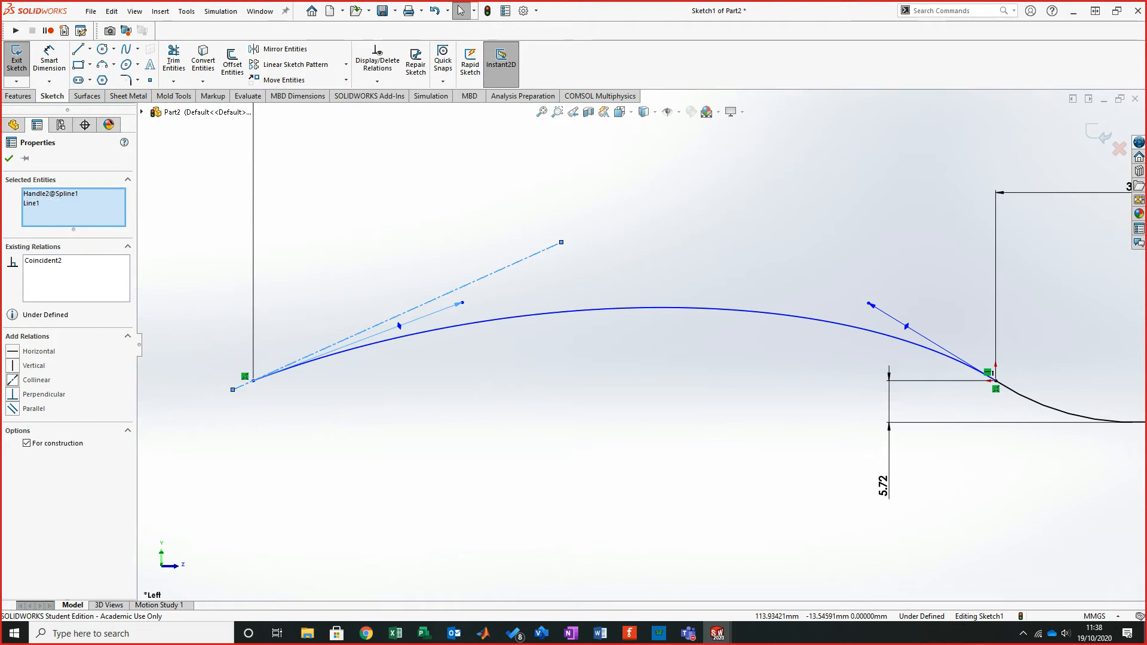
{"action": "key", "text": "Escape"}
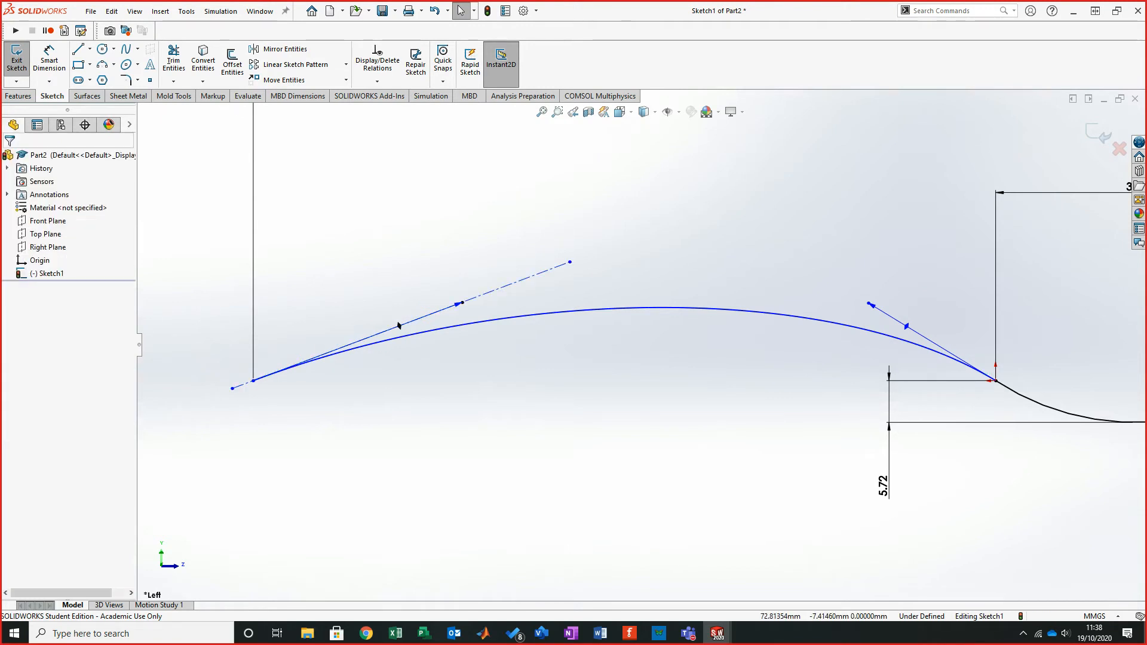
- Add a tangent relation between the centerline and the spline
{"action": "key", "text": "z"}
{"action": "scroll", "coordinate": [387, 368], "scroll_direction": "down", "scroll_amount": 1}
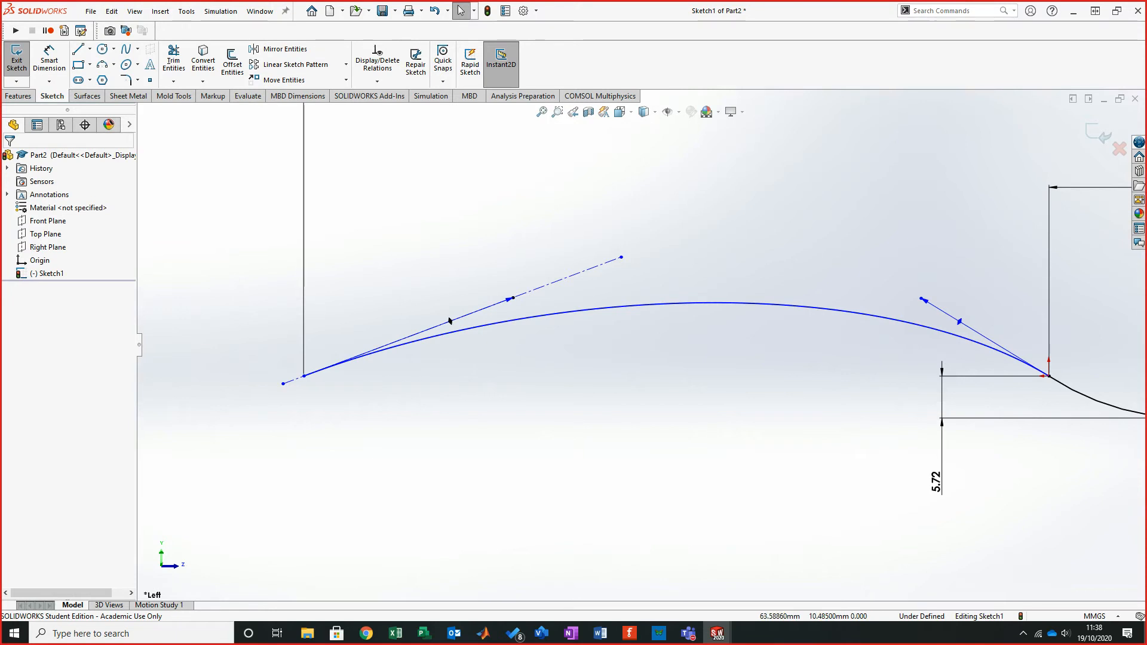
{"action": "left_click", "coordinate": [449, 321]}
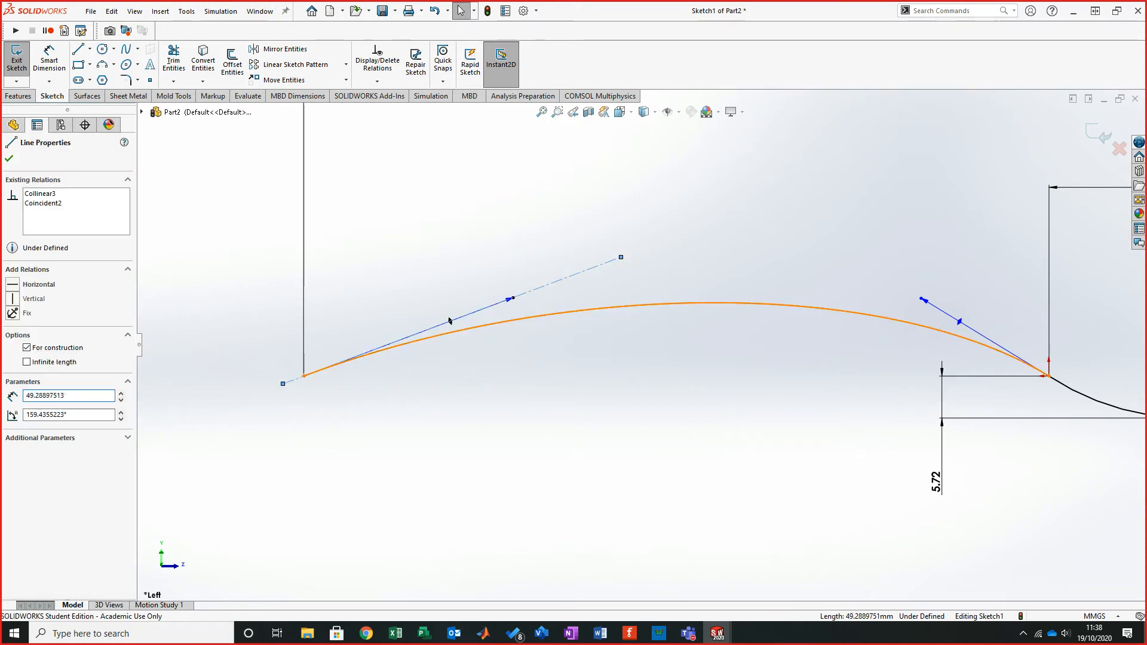
{"action": "left_click", "coordinate": [450, 321], "text": "ctrl"}
{"action": "left_click", "coordinate": [13, 366]}
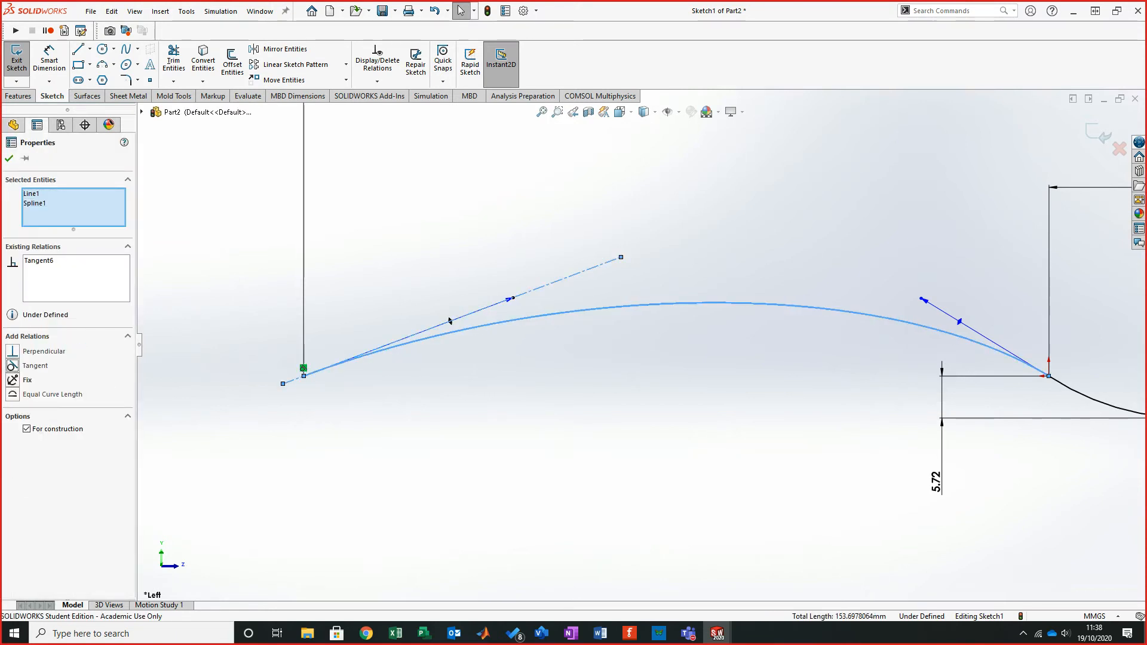
{"action": "key", "text": "Escape"}
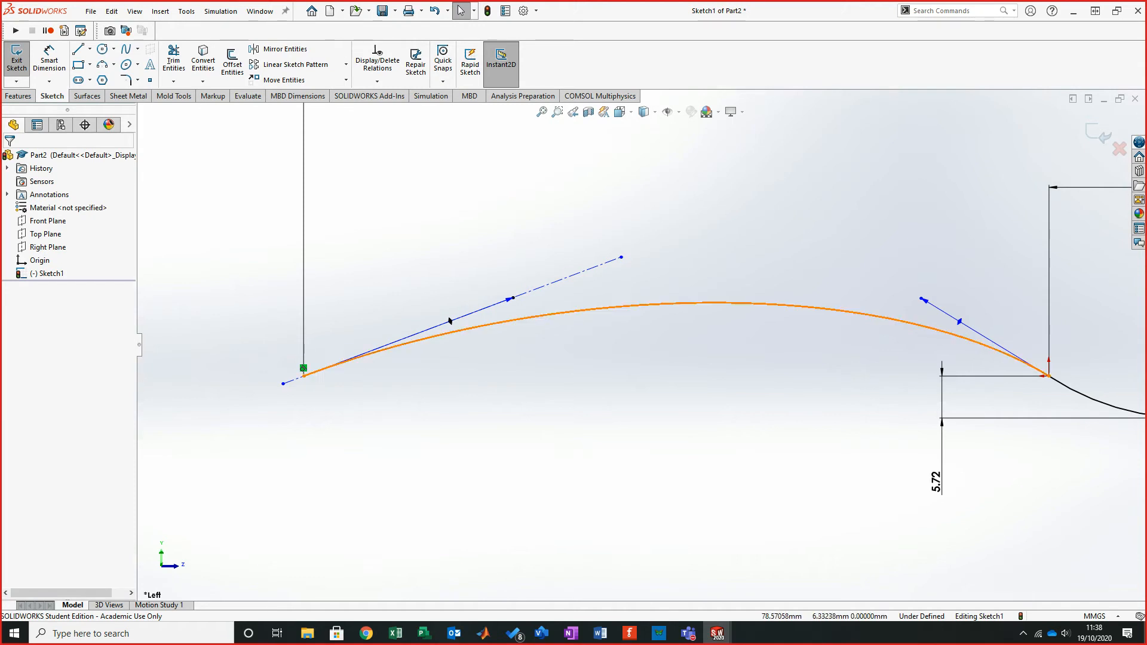
- Shorten the spline's left tangent handle and nudge the upper end of the construction centerline
{"action": "left_click_drag", "start_coordinate": [449, 321], "coordinate": [420, 332]}
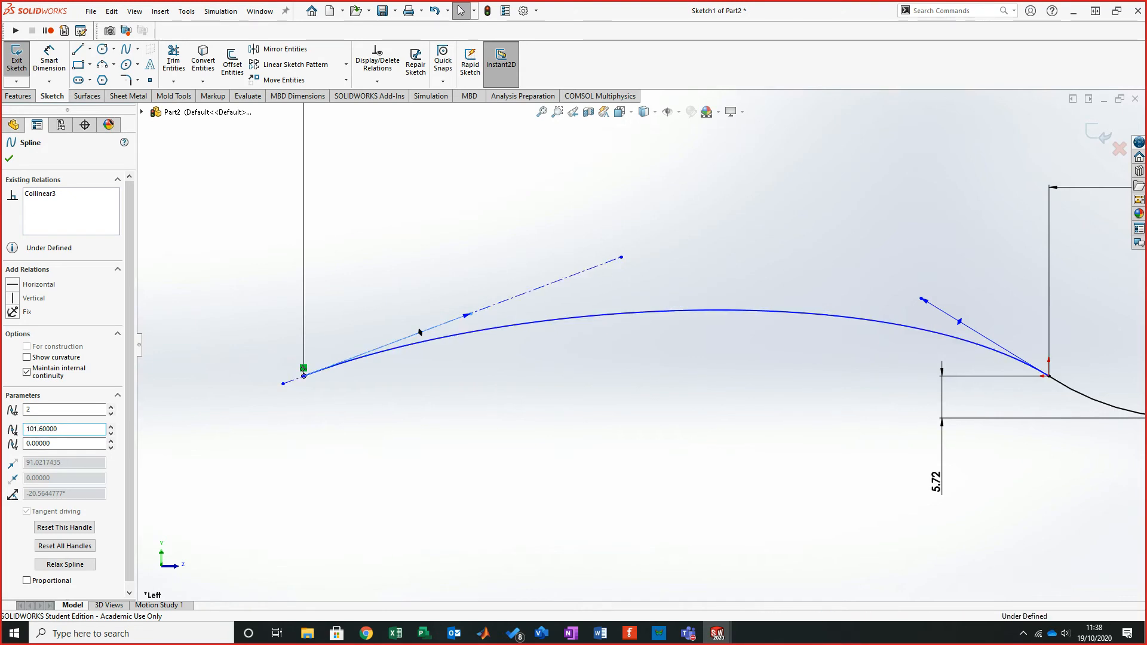
{"action": "key", "text": "Escape"}
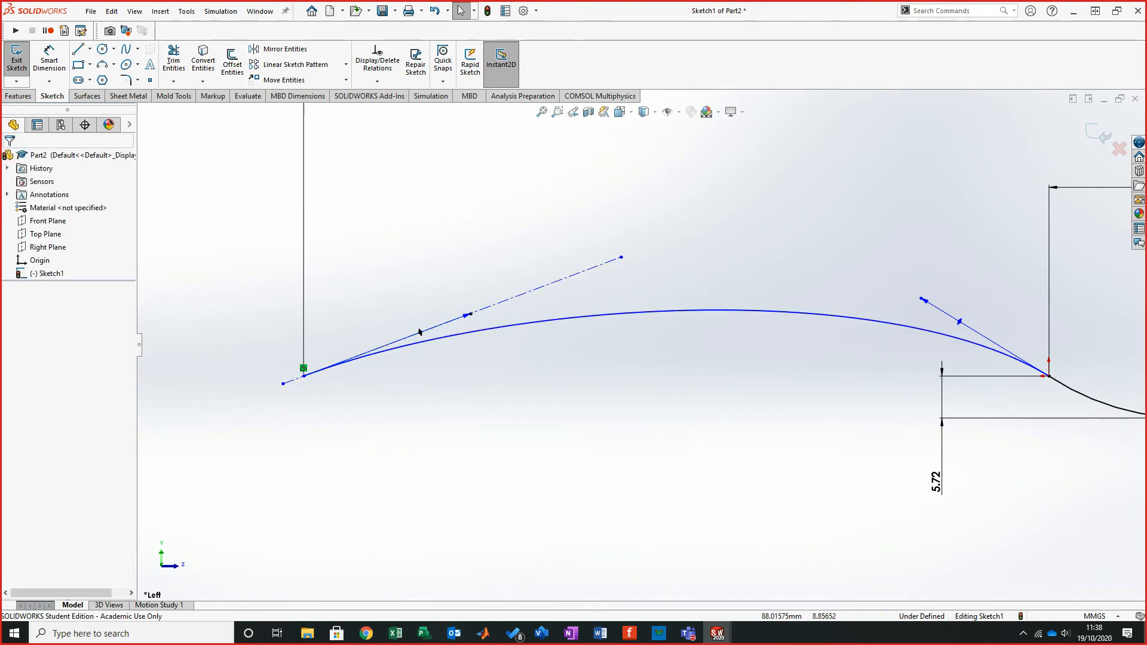
{"action": "left_click", "coordinate": [420, 332]}
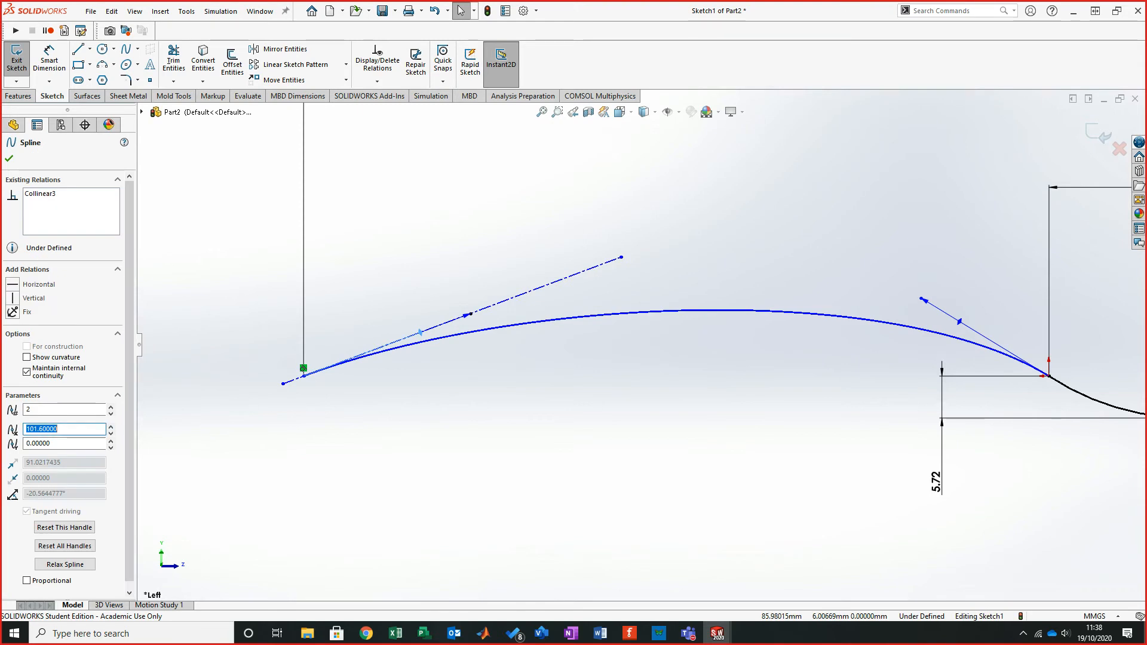
{"action": "mouse_move", "coordinate": [621, 256]}
{"action": "left_mouse_down"}
{"action": "mouse_move", "coordinate": [549, 276]}
{"action": "mouse_move", "coordinate": [533, 246]}
{"action": "mouse_move", "coordinate": [578, 373]}
{"action": "mouse_move", "coordinate": [563, 288]}
{"action": "mouse_move", "coordinate": [494, 305]}
{"action": "mouse_move", "coordinate": [613, 260]}
{"action": "left_mouse_up"}
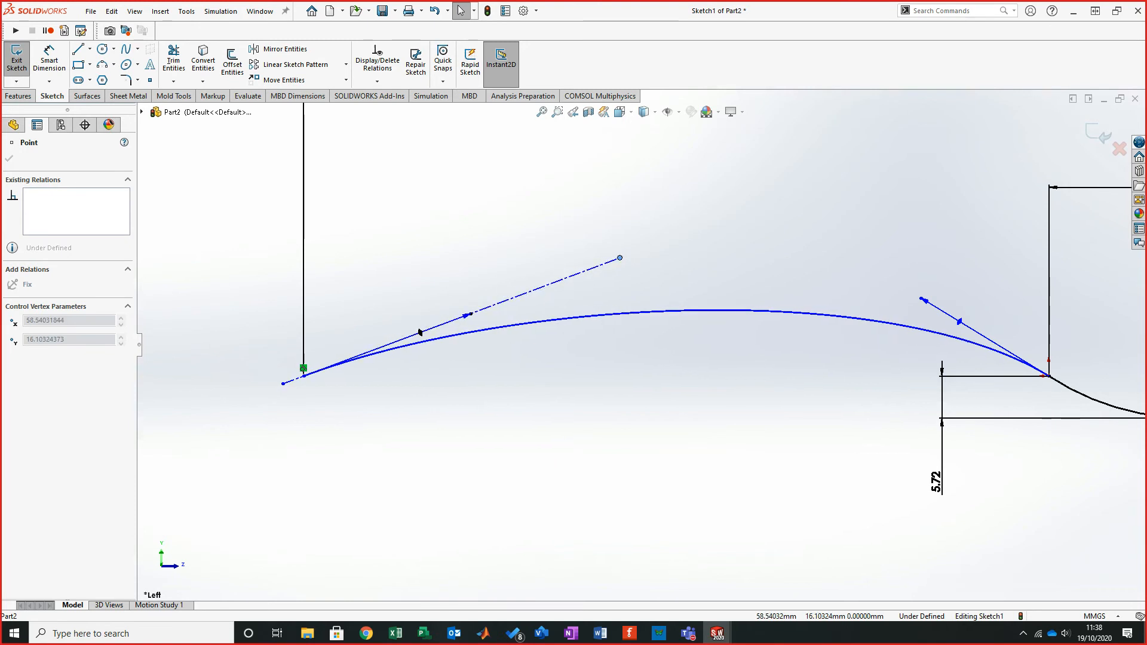
{"action": "key", "text": "Escape"}
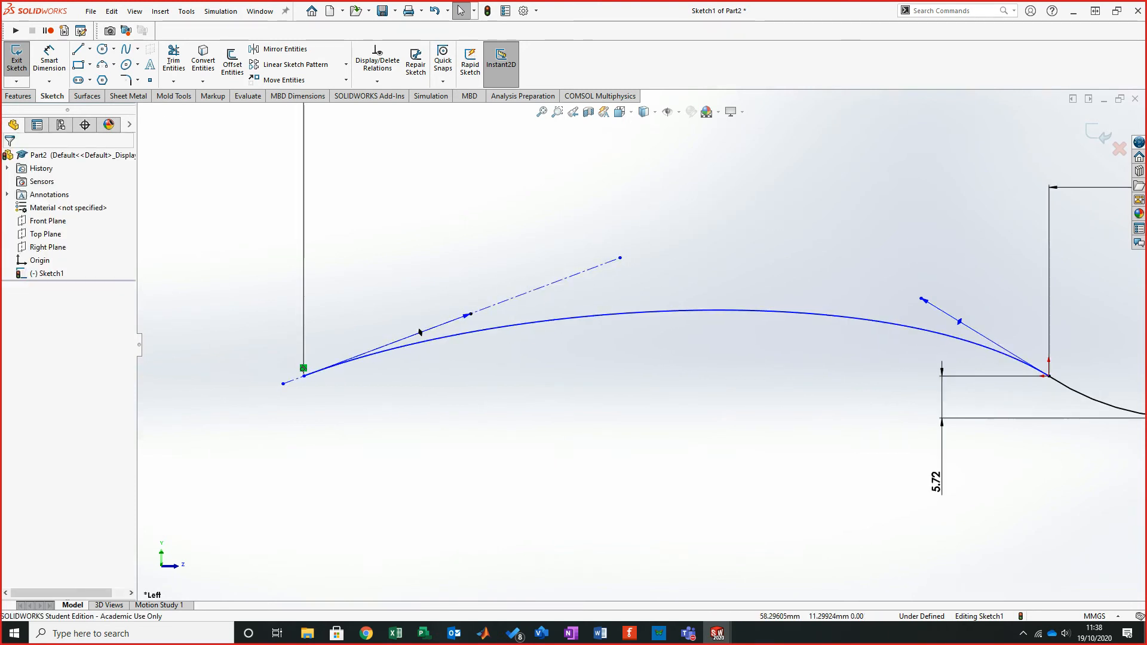
- Add a tangent relation between the arc and the spline at their shared endpoint
{"action": "left_click", "coordinate": [420, 332]}
{"action": "key", "text": "Escape"}
{"action": "scroll", "coordinate": [640, 344], "scroll_direction": "up", "scroll_amount": 3}
{"action": "scroll", "coordinate": [956, 376], "scroll_direction": "down", "scroll_amount": 4}
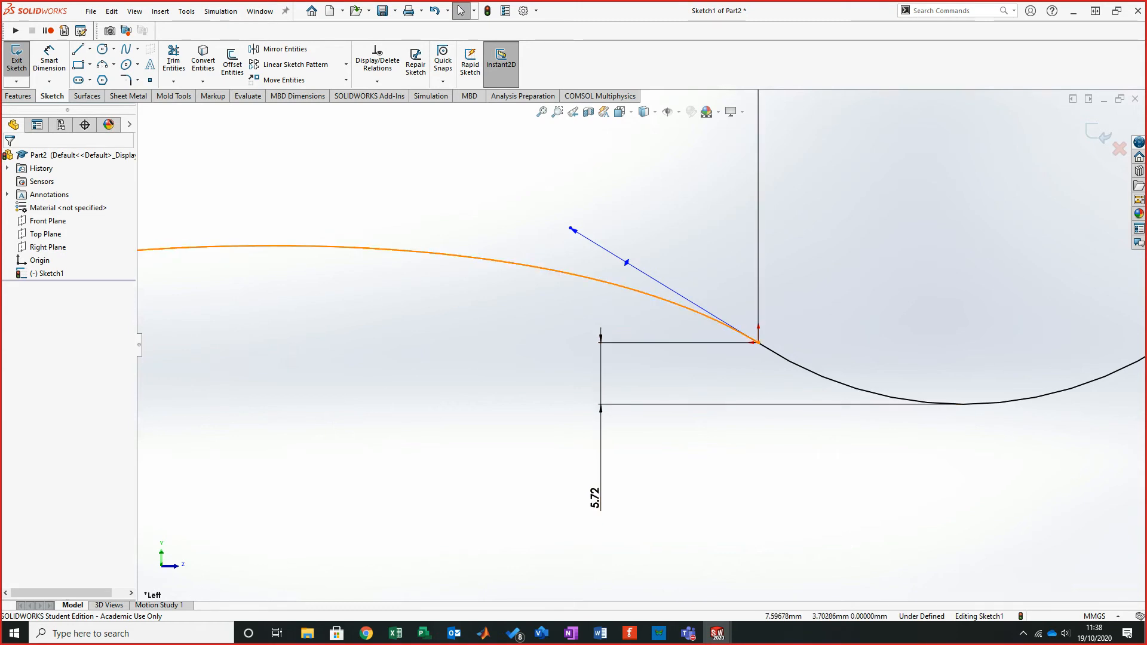
{"action": "left_click", "coordinate": [739, 331]}
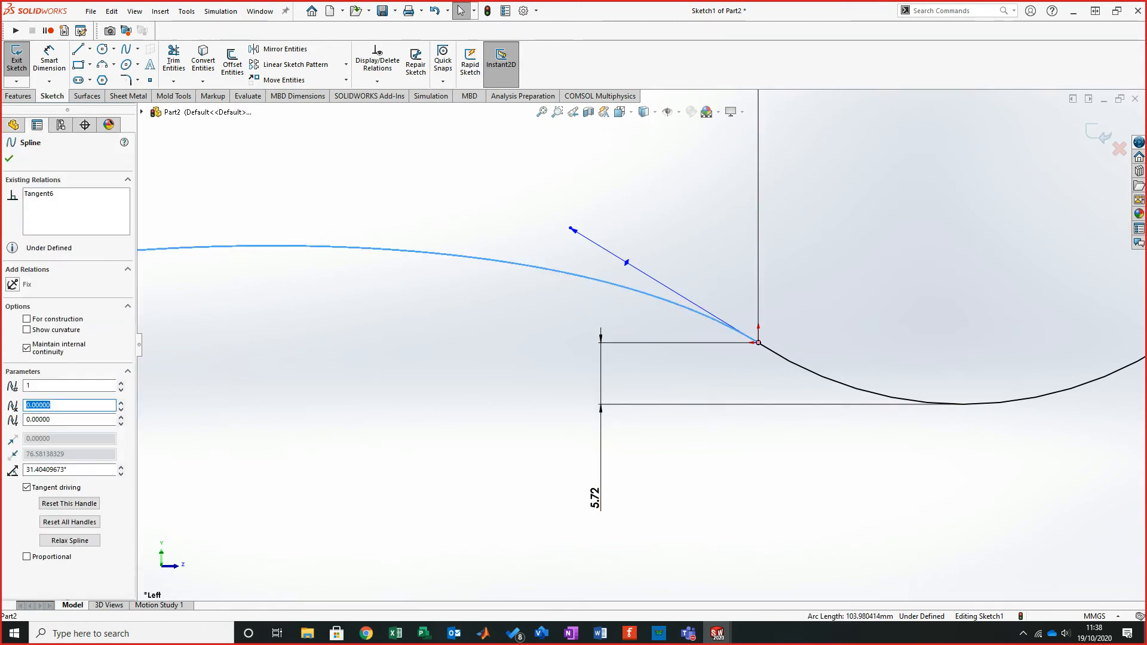
{"action": "left_click", "coordinate": [571, 229], "text": "ctrl"}
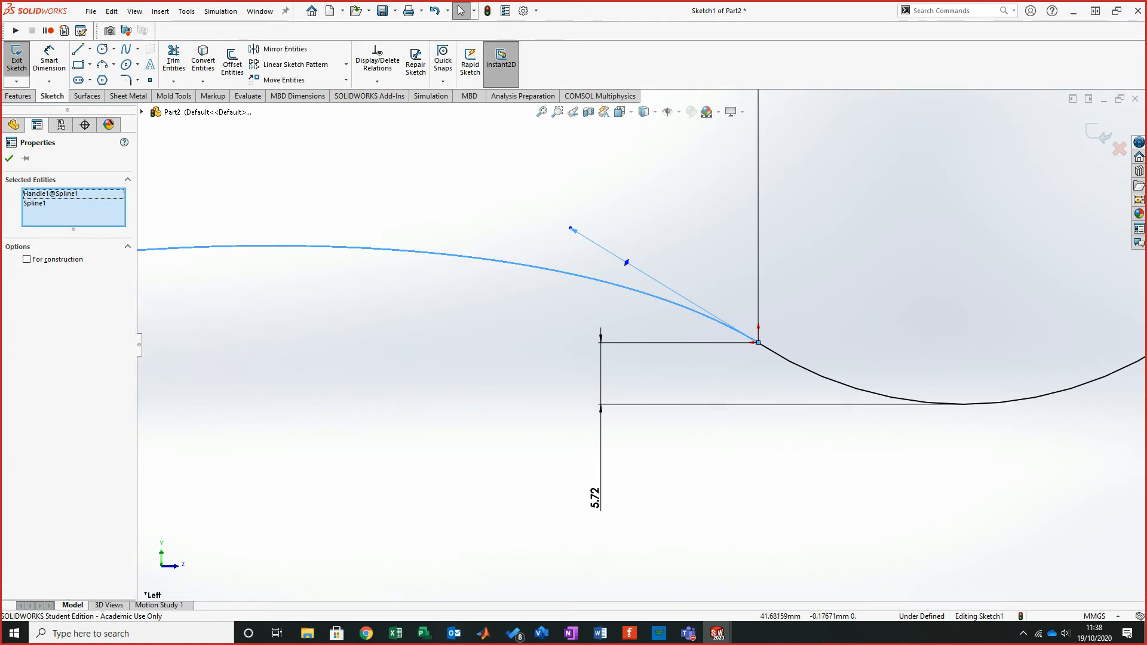
{"action": "key", "text": "Escape"}
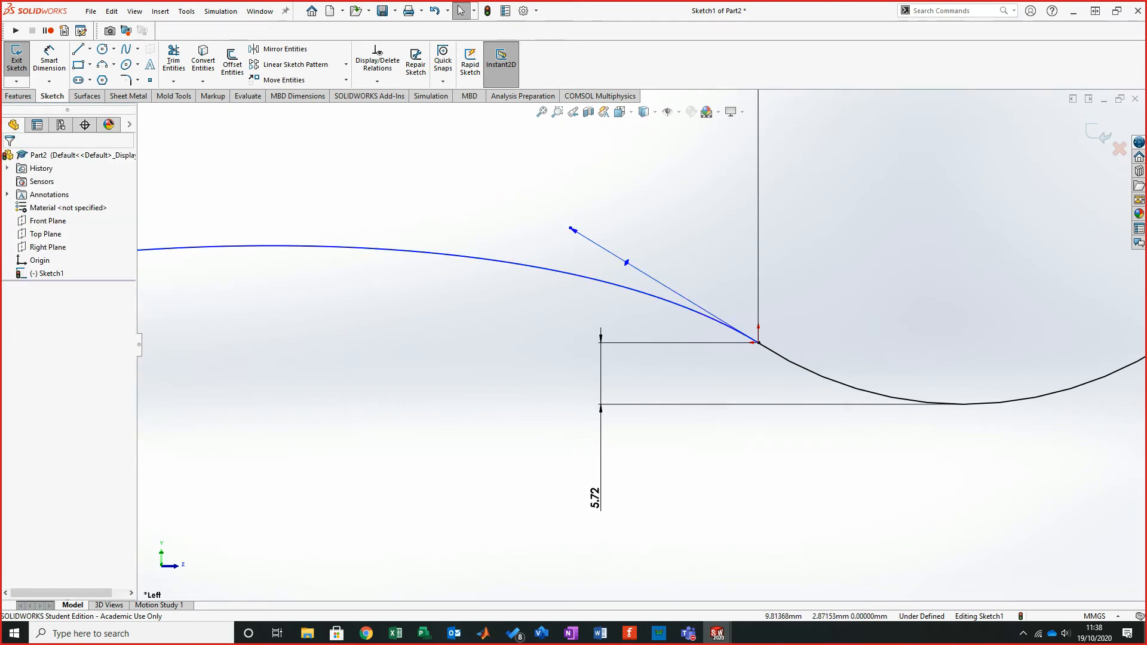
{"action": "left_click", "coordinate": [658, 297]}
{"action": "left_click", "coordinate": [822, 376], "text": "ctrl"}
{"action": "left_click", "coordinate": [12, 351]}
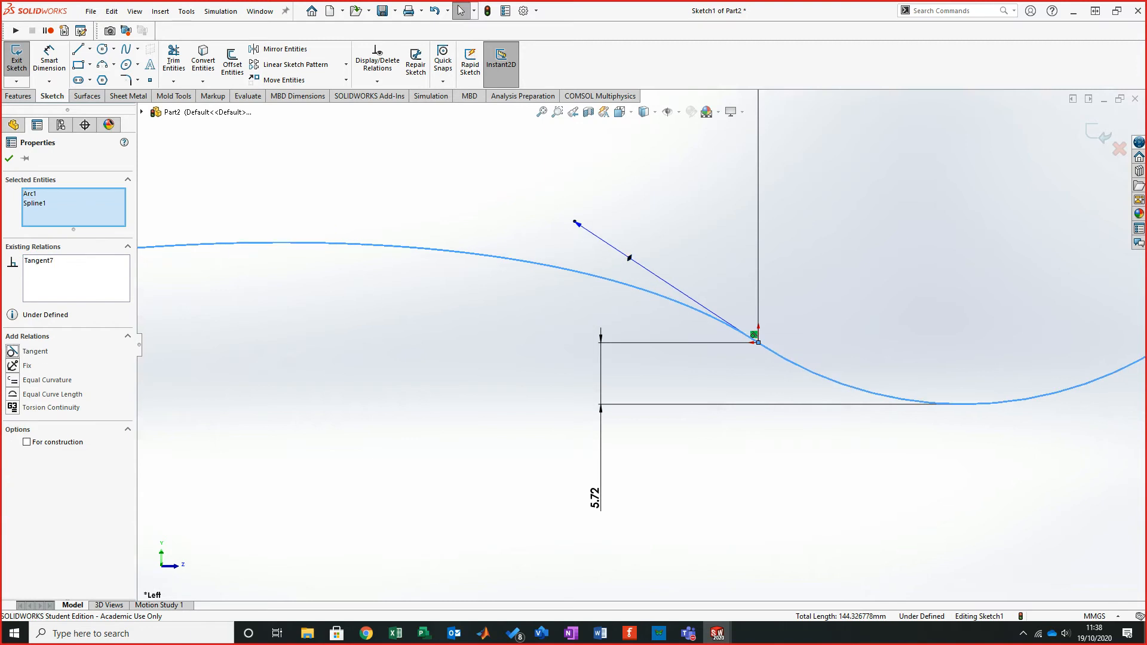
{"action": "key", "text": "Escape"}
- Shorten the spline's right-end tangent handle toward the arc junction
{"action": "scroll", "coordinate": [528, 321], "scroll_direction": "up", "scroll_amount": 1}
{"action": "scroll", "coordinate": [639, 344], "scroll_direction": "up", "scroll_amount": 1}
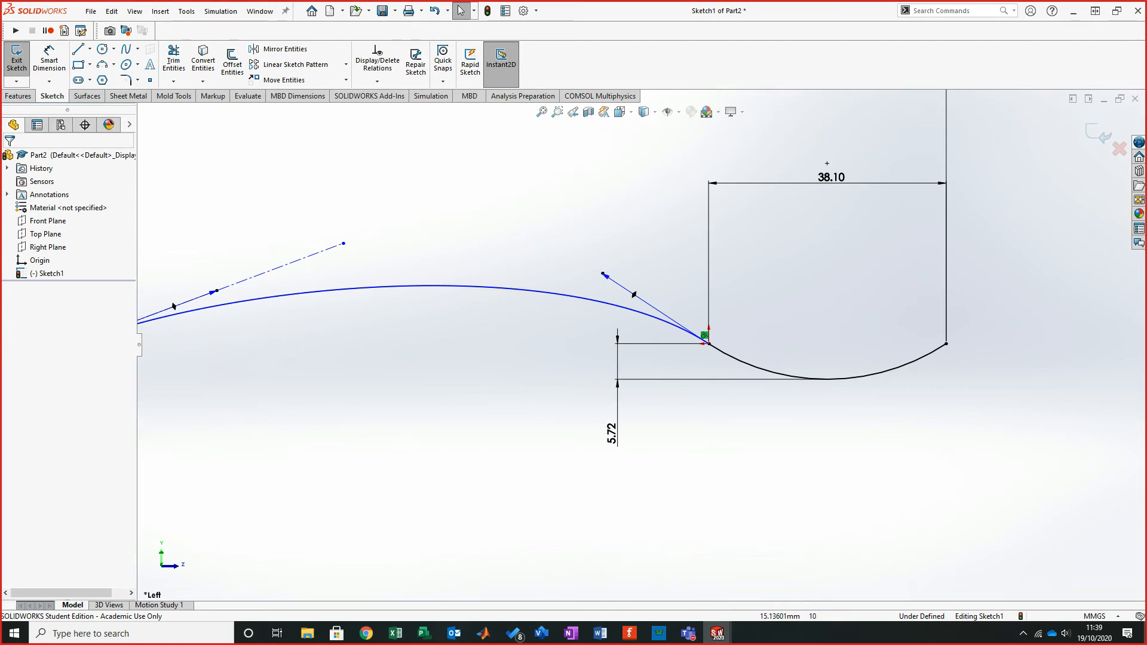
{"action": "left_click_drag", "start_coordinate": [605, 275], "coordinate": [626, 290]}
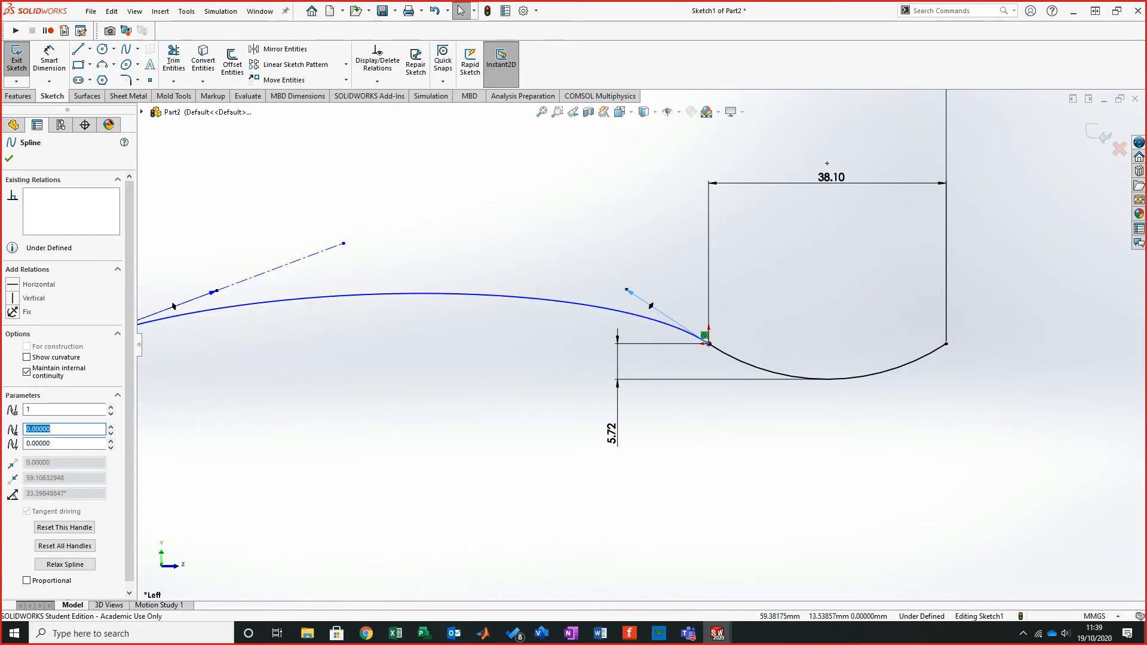
{"action": "left_click", "coordinate": [213, 292], "text": "ctrl"}
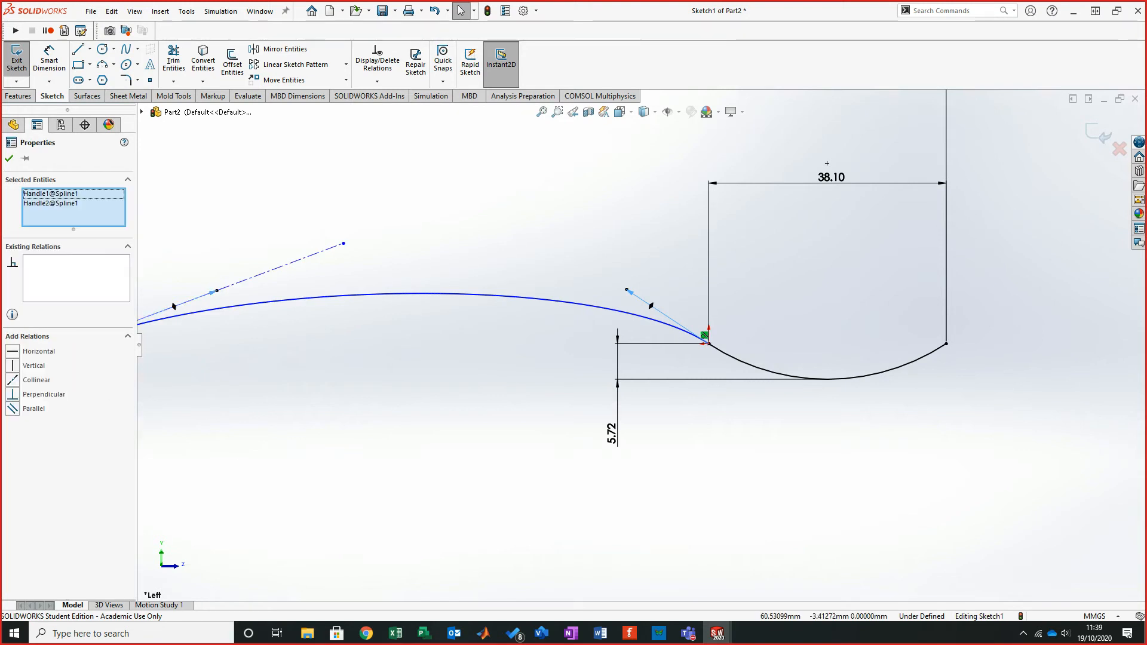
{"action": "scroll", "coordinate": [376, 404], "scroll_direction": "up", "scroll_amount": 2}
{"action": "scroll", "coordinate": [203, 312], "scroll_direction": "down", "scroll_amount": 2}
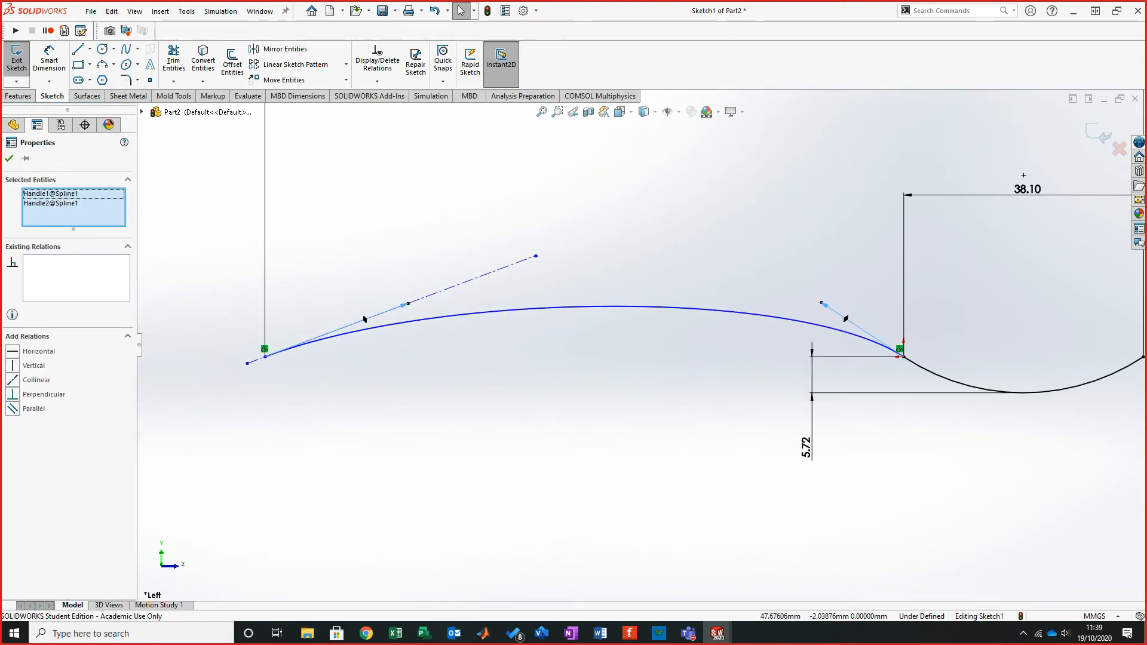
{"action": "key", "text": "Escape"}
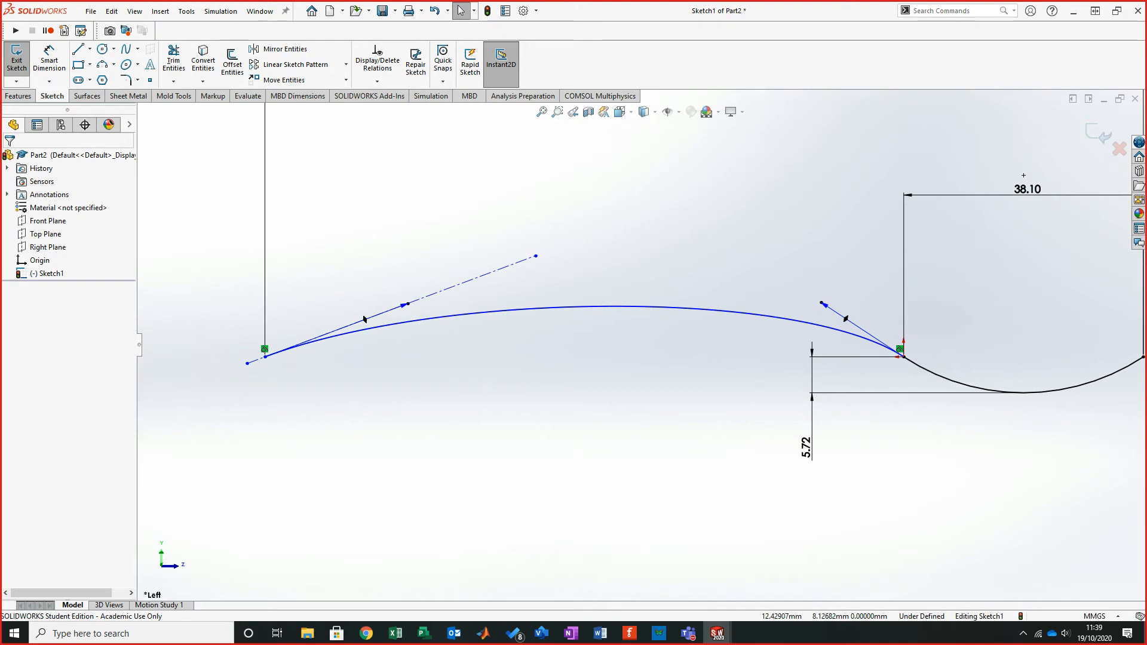
- Clear the Proportional option on the spline's right handle and relax the spline
{"action": "left_click", "coordinate": [826, 305]}
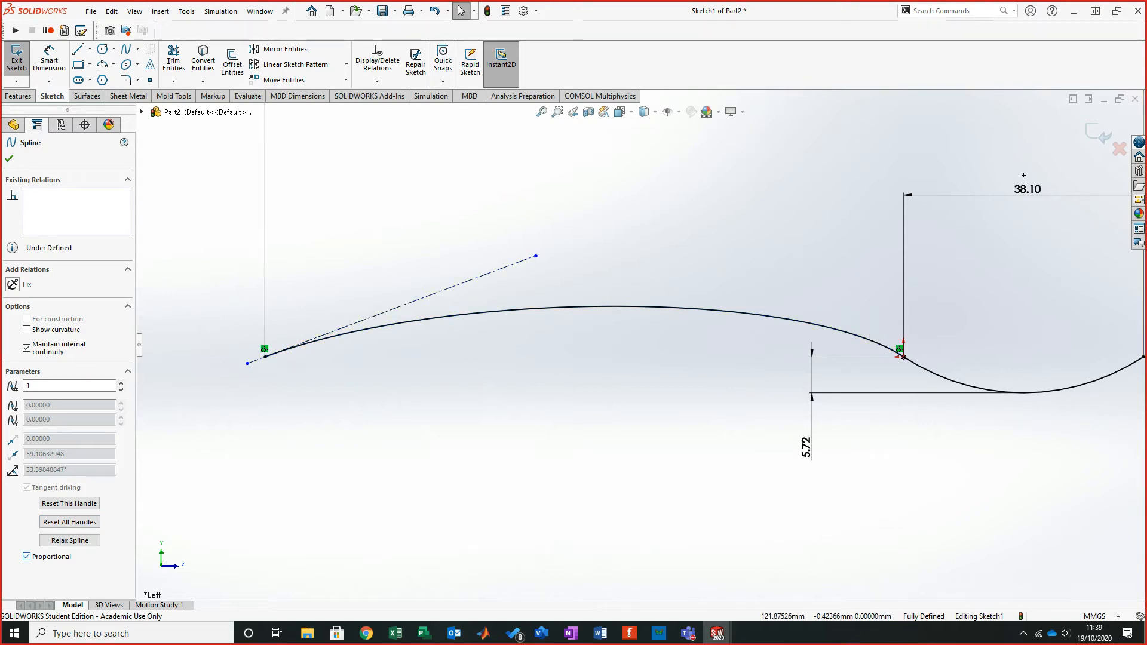
{"action": "left_click", "coordinate": [27, 557]}
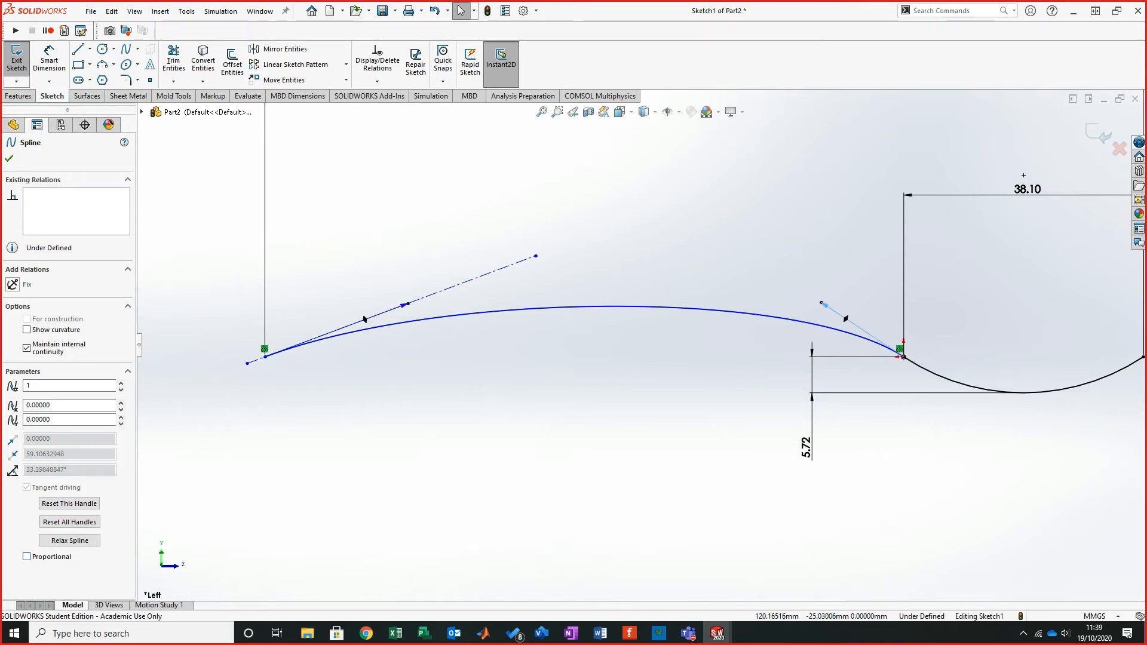
{"action": "left_click", "coordinate": [69, 540]}
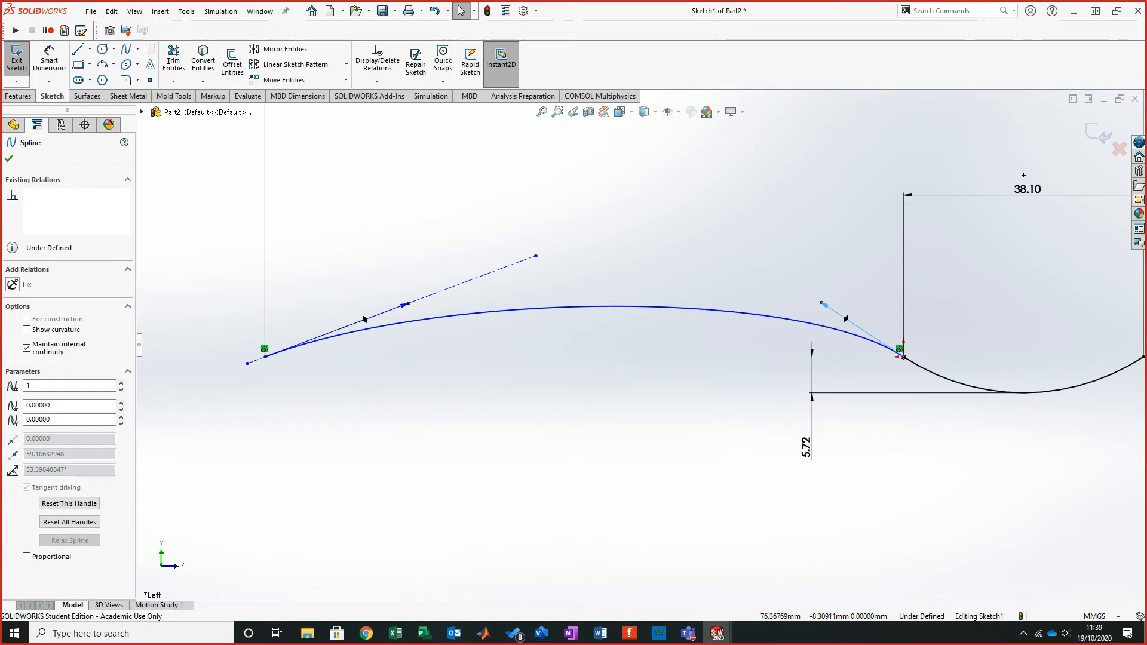
- Lengthen the spline's left tangent handle along the centerline and adjust the centerline's upper end
{"action": "left_click_drag", "start_coordinate": [405, 304], "coordinate": [442, 291]}
{"action": "left_click_drag", "start_coordinate": [535, 255], "coordinate": [572, 295]}
{"action": "left_click", "coordinate": [69, 320]}
{"action": "scroll", "coordinate": [294, 341], "scroll_direction": "down", "scroll_amount": 2}
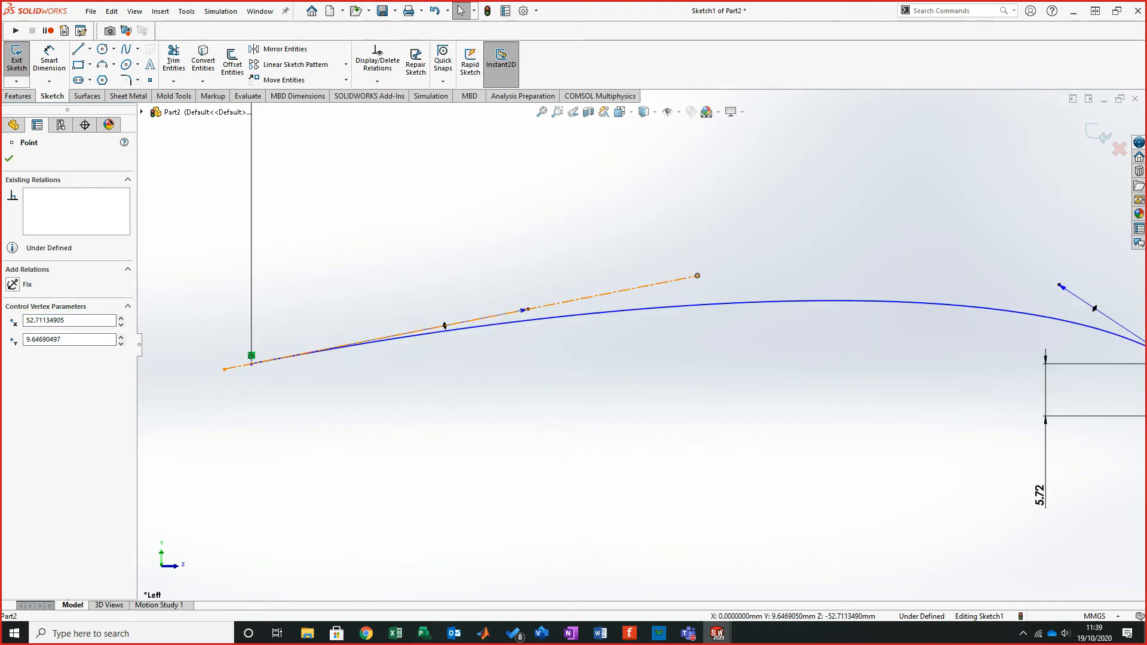
- Reapply the tangent relation between the construction centerline and the spline
{"action": "left_click", "coordinate": [532, 308]}
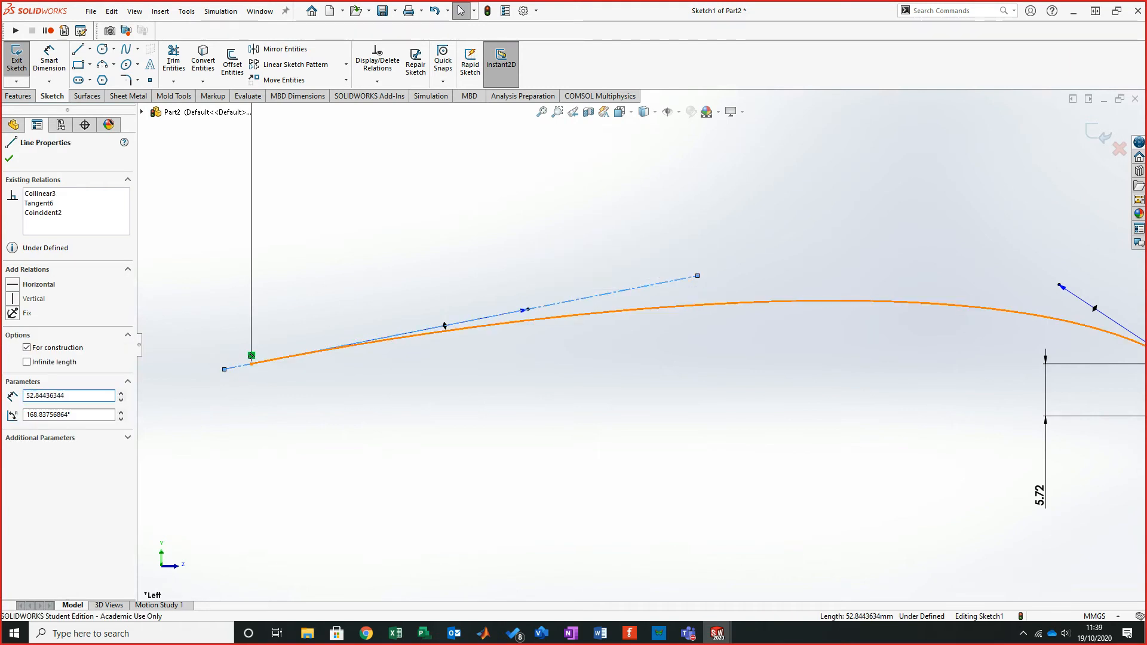
{"action": "left_click", "coordinate": [539, 319], "text": "ctrl"}
{"action": "left_click", "coordinate": [13, 365]}
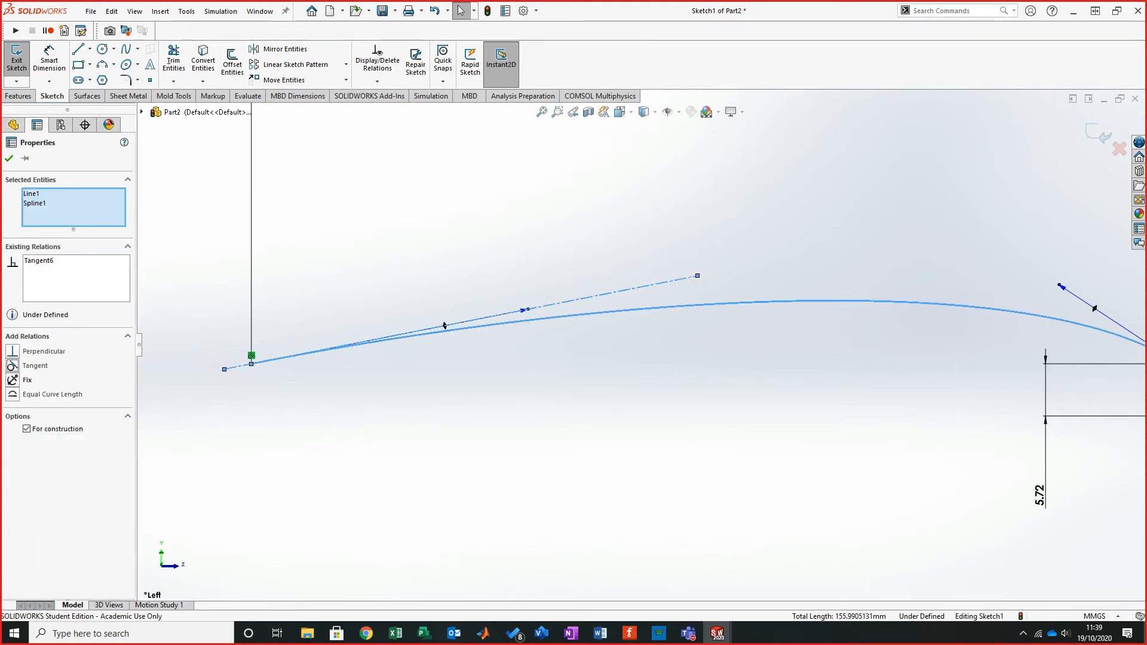
{"action": "left_click", "coordinate": [9, 159]}
- Try deleting the centerline and reshaping the left tangent handle, undoing both changes
{"action": "left_click", "coordinate": [675, 280]}
{"action": "key", "text": "Delete"}
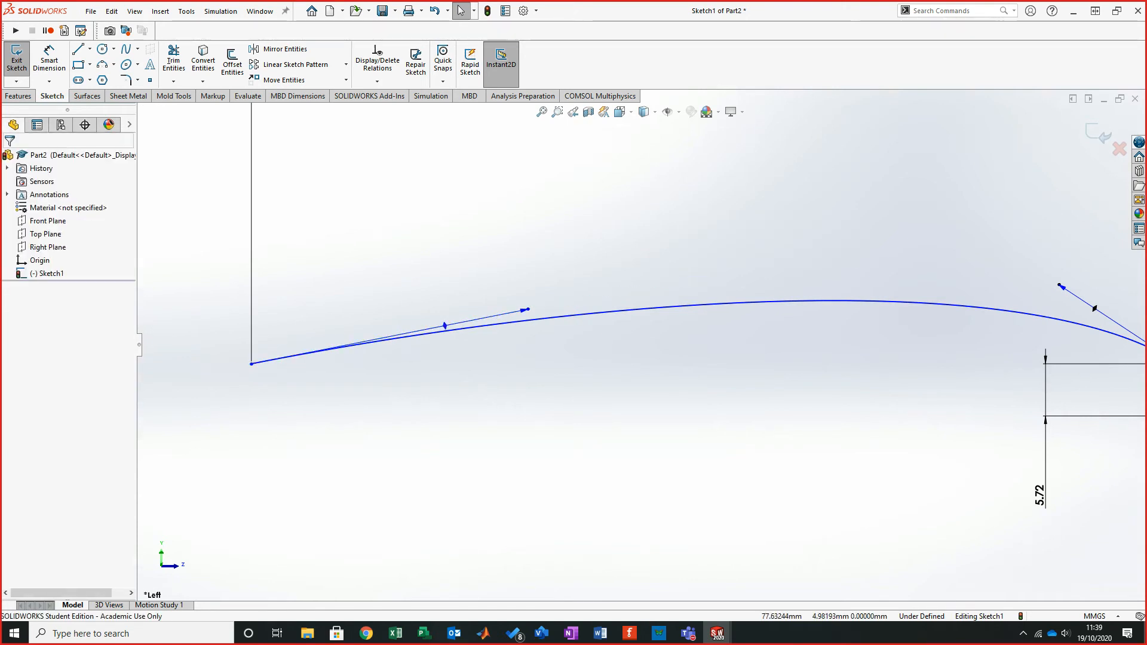
{"action": "left_click", "coordinate": [524, 310]}
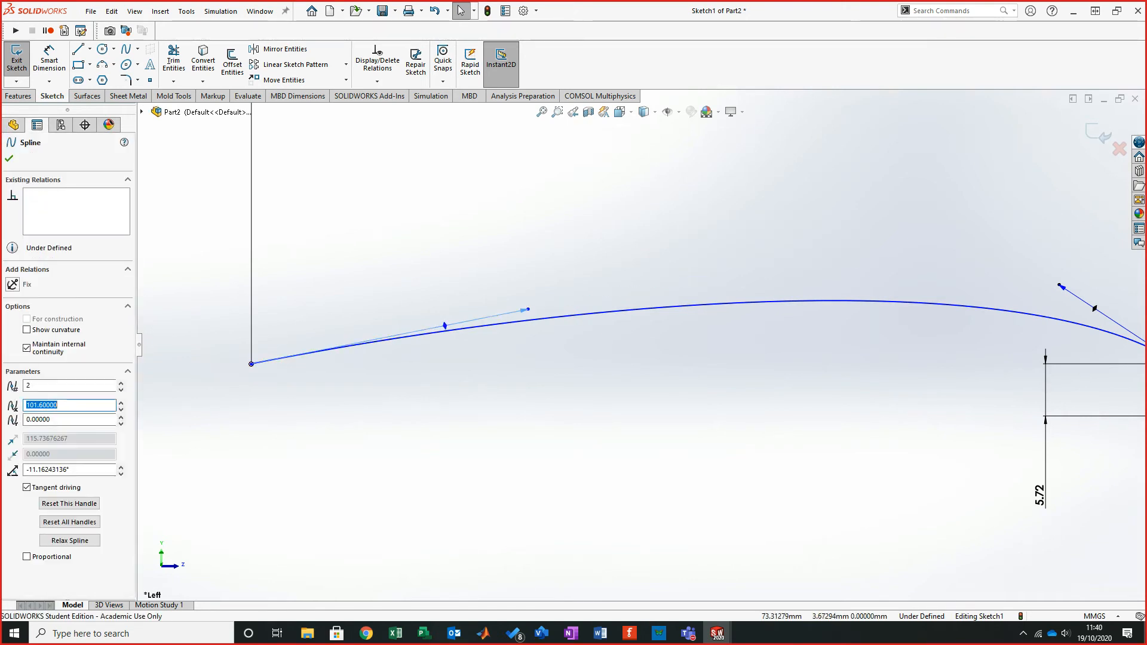
{"action": "left_click", "coordinate": [511, 323], "text": "ctrl"}
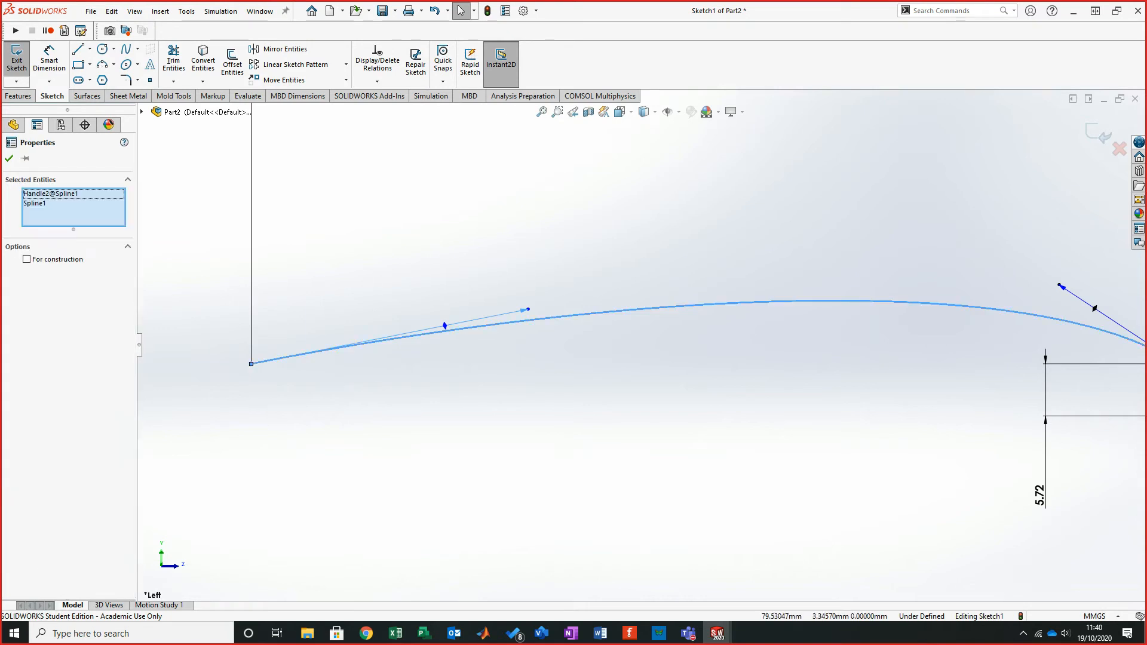
{"action": "left_click", "coordinate": [445, 325], "text": "ctrl"}
{"action": "key", "text": "Escape"}
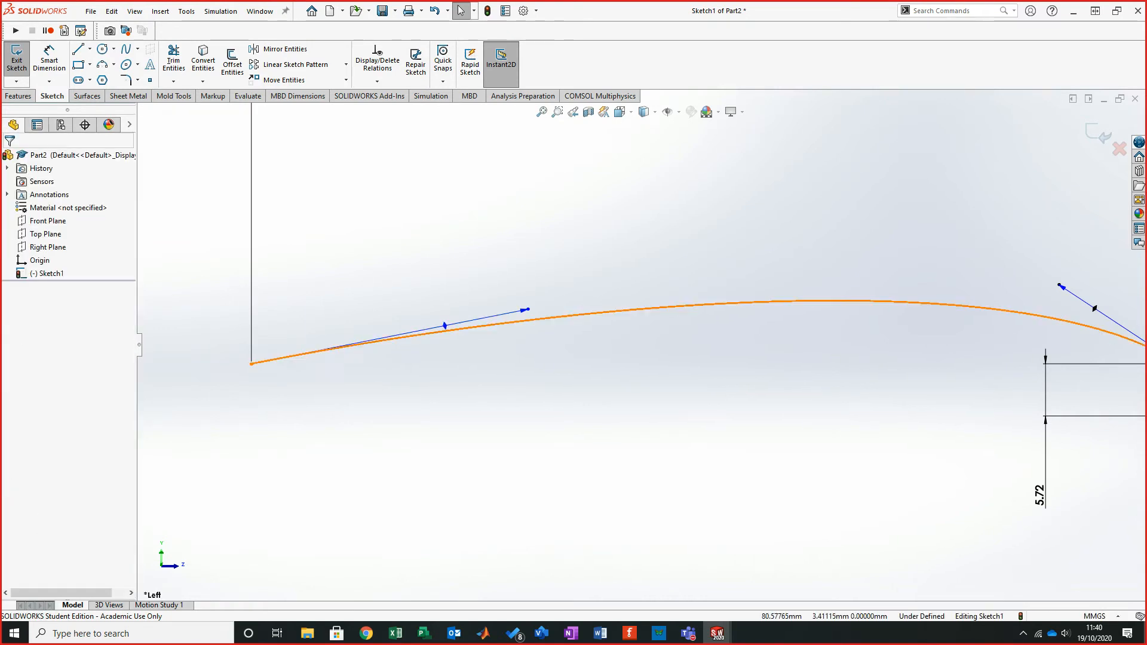
{"action": "left_click", "coordinate": [444, 325]}
{"action": "left_click", "coordinate": [447, 331], "text": "ctrl"}
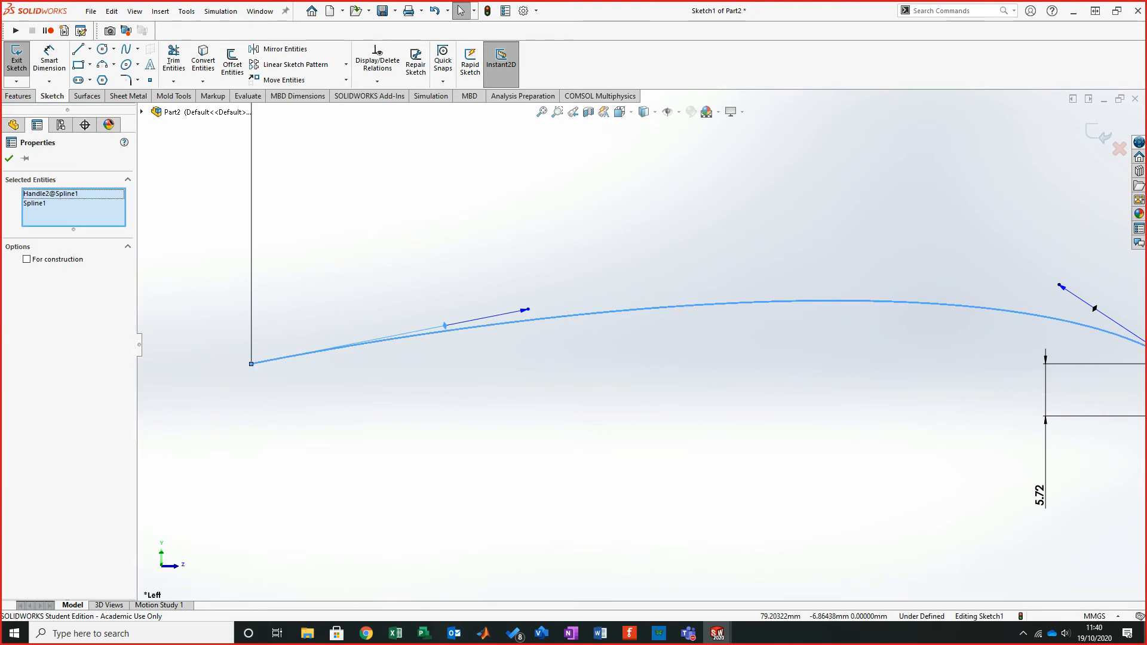
{"action": "key", "text": "Escape"}
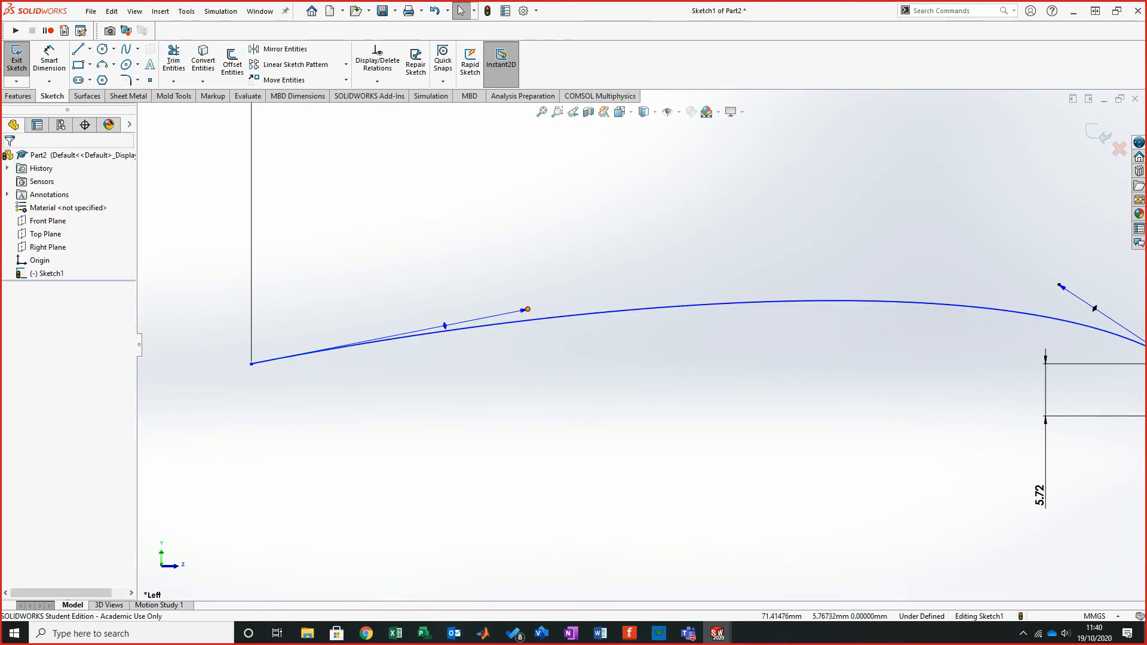
{"action": "left_click_drag", "start_coordinate": [528, 309], "coordinate": [553, 283]}
{"action": "key", "text": "Escape"}
{"action": "key", "text": "ctrl+z"}
{"action": "key", "text": "ctrl+z"}
{"action": "key", "text": "Escape"}
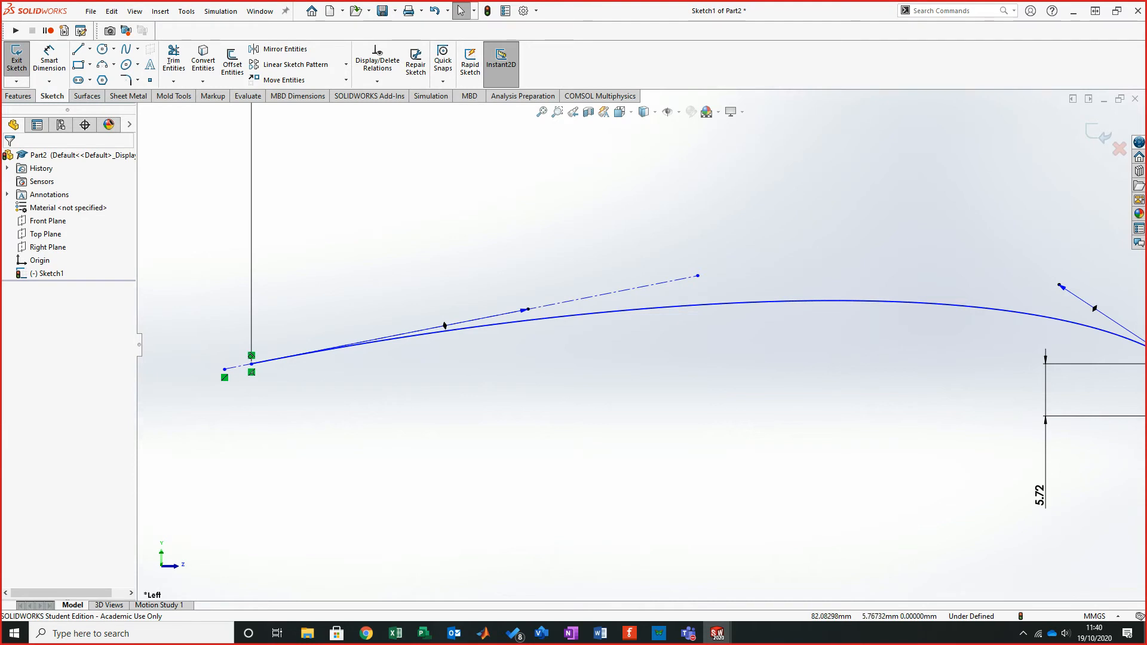
- Extend the spline's left tangent handle further along the centerline
{"action": "left_click_drag", "start_coordinate": [444, 325], "coordinate": [441, 326]}
{"action": "left_click_drag", "start_coordinate": [528, 309], "coordinate": [607, 293]}
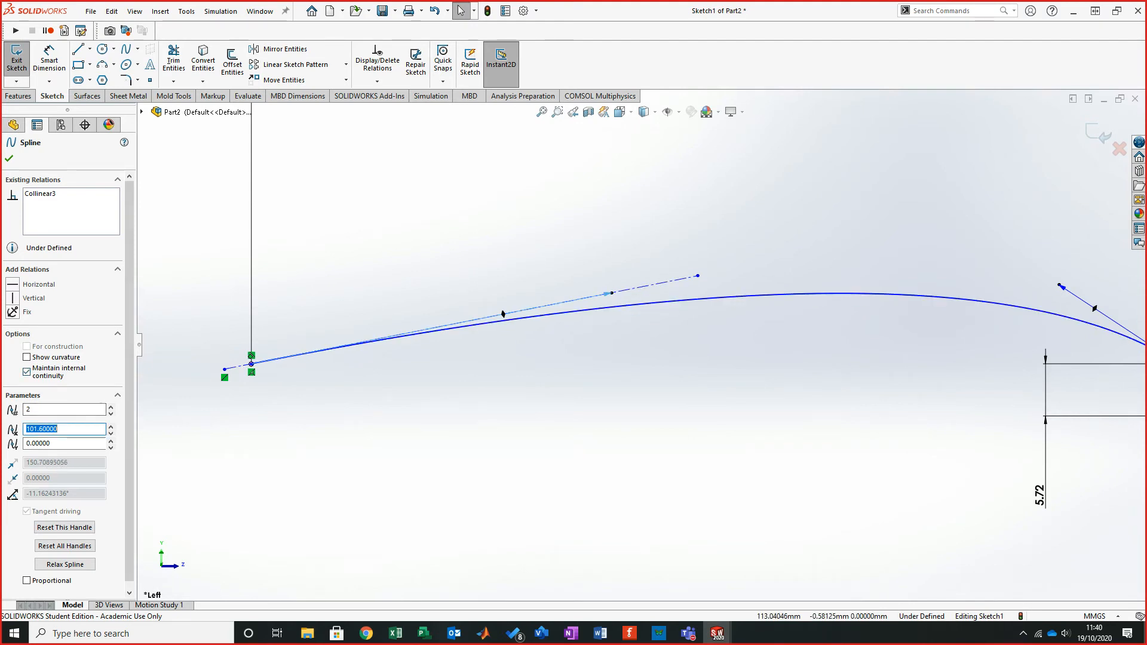
{"action": "scroll", "coordinate": [64, 407], "scroll_direction": "down", "scroll_amount": 1}
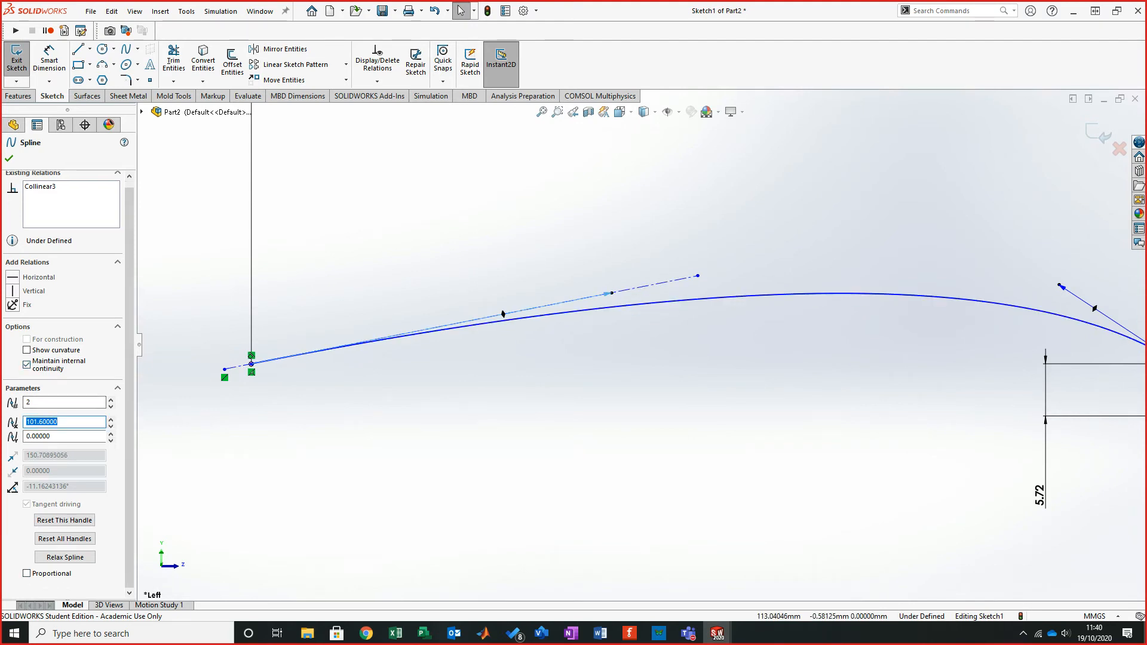
- Open Sketch1 of the spoon-boundaryStudent reference model and inspect its spline's tangent handle and control polygon
{"action": "left_click", "coordinate": [746, 589]}
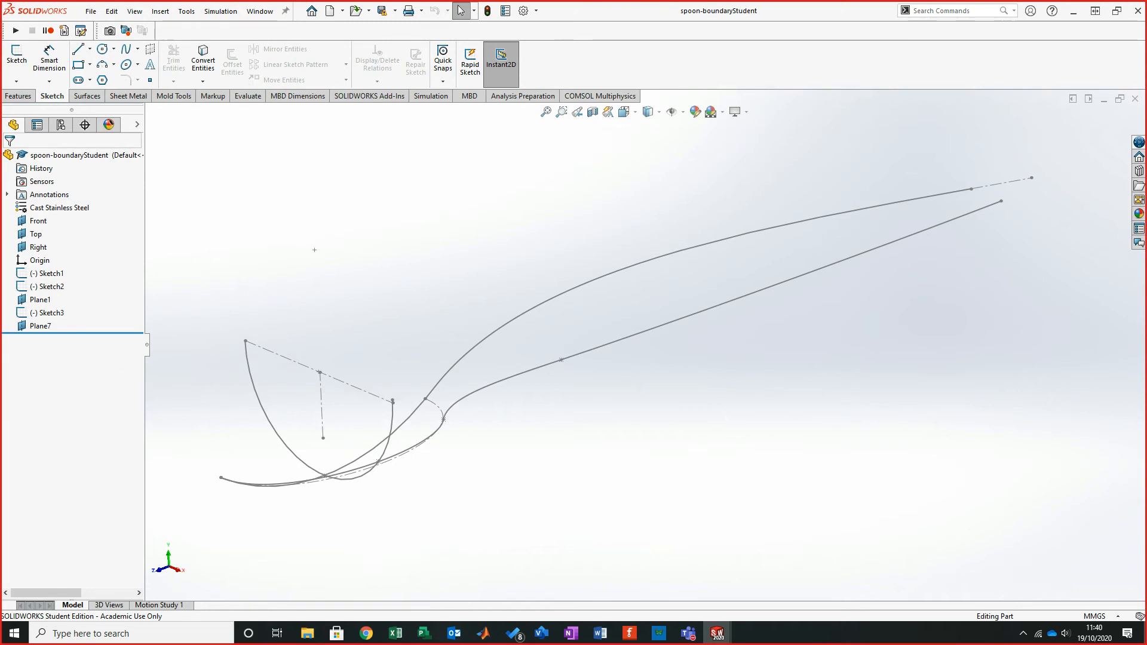
{"action": "right_click", "coordinate": [48, 273]}
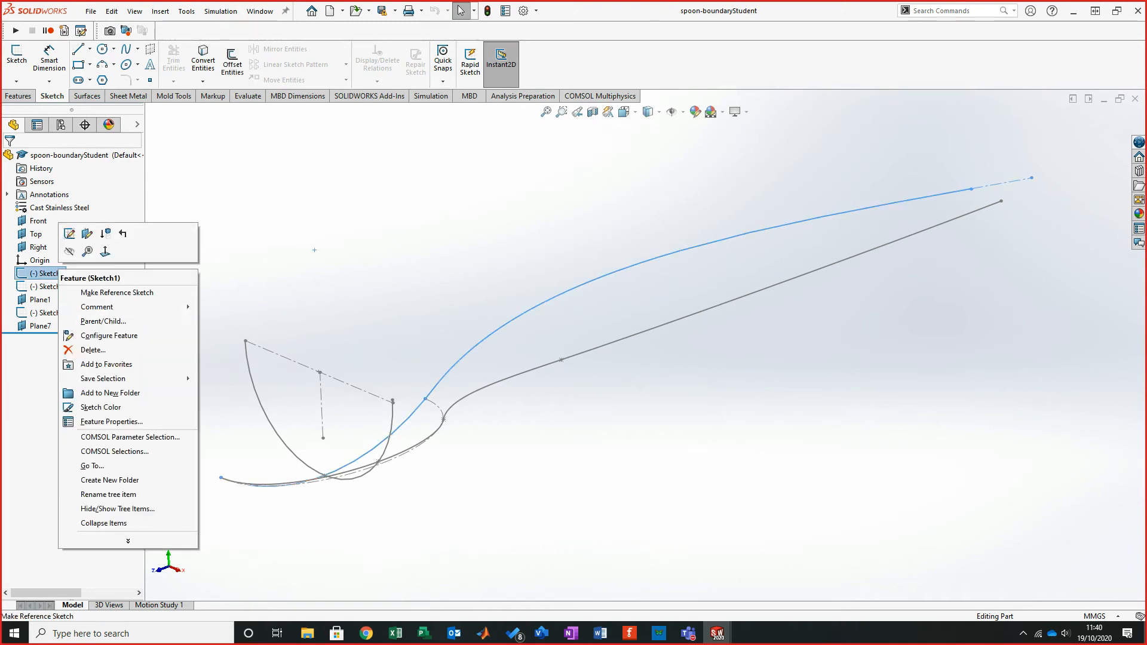
{"action": "left_click", "coordinate": [69, 233]}
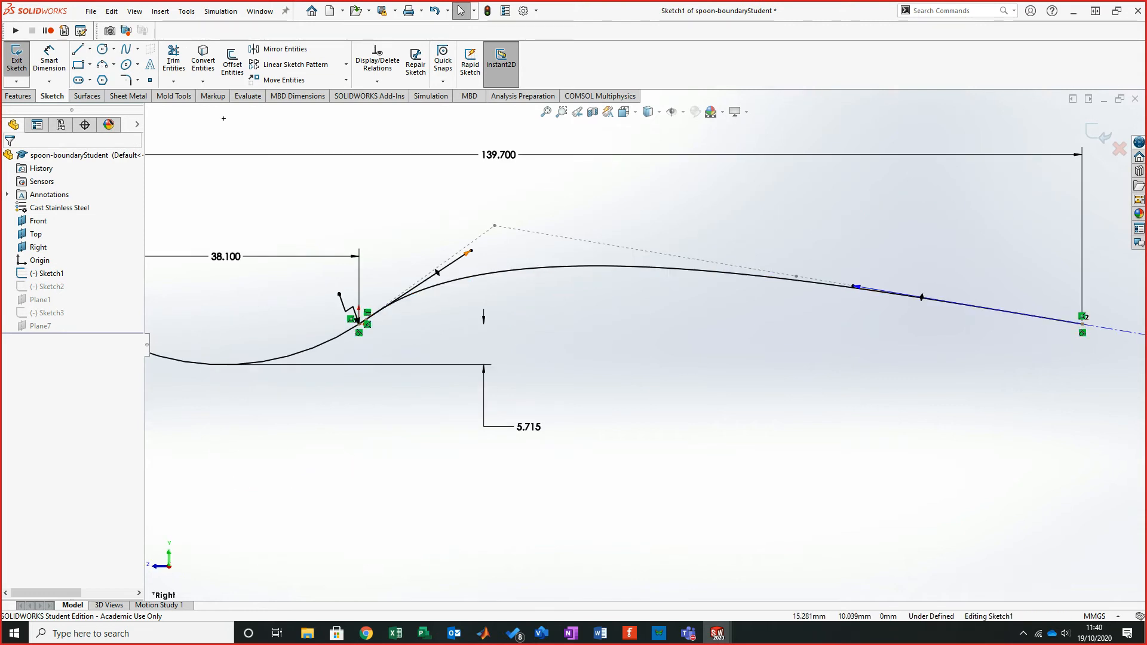
{"action": "left_click", "coordinate": [467, 253]}
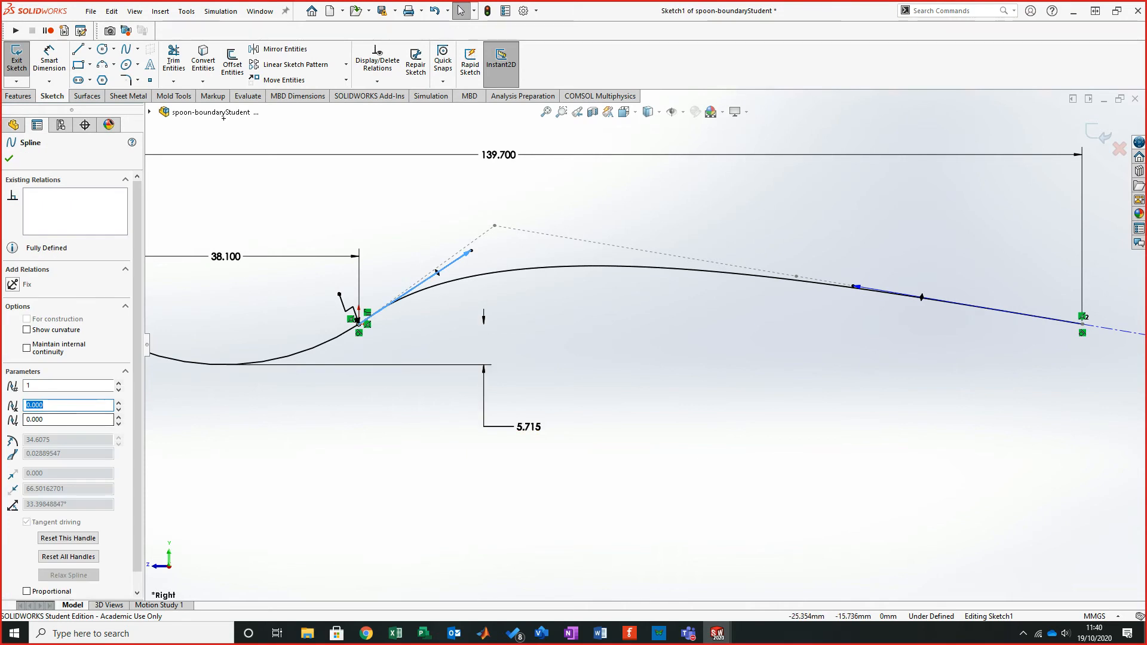
{"action": "scroll", "coordinate": [72, 439], "scroll_direction": "down", "scroll_amount": 1}
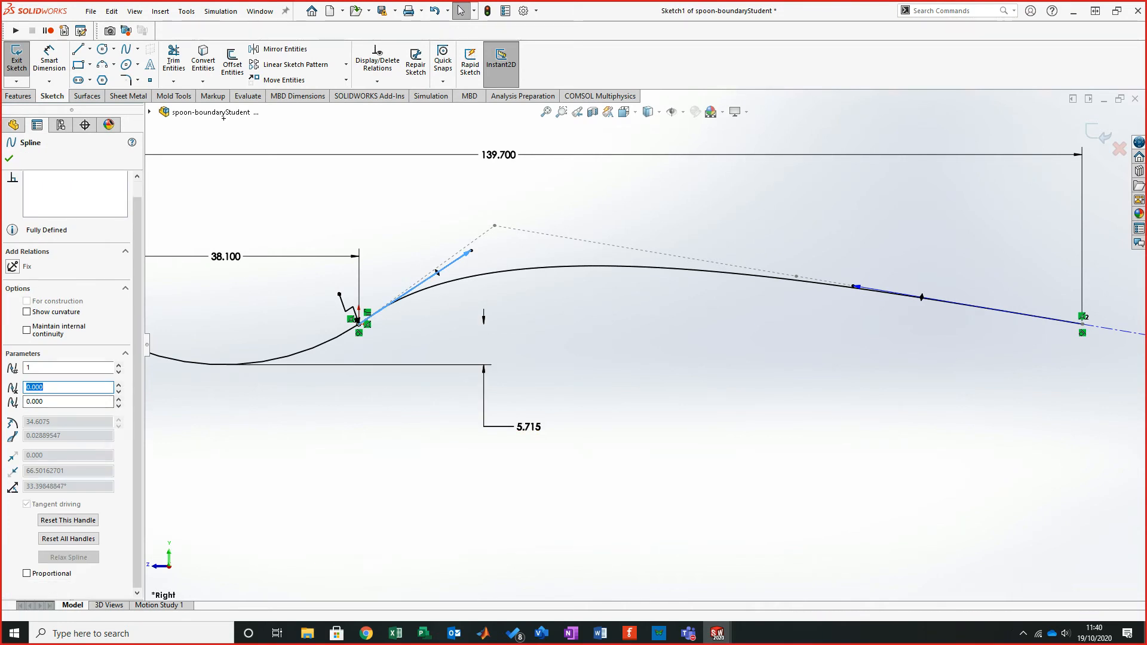
{"action": "left_click", "coordinate": [224, 118]}
{"action": "left_click_drag", "start_coordinate": [495, 225], "coordinate": [490, 225]}
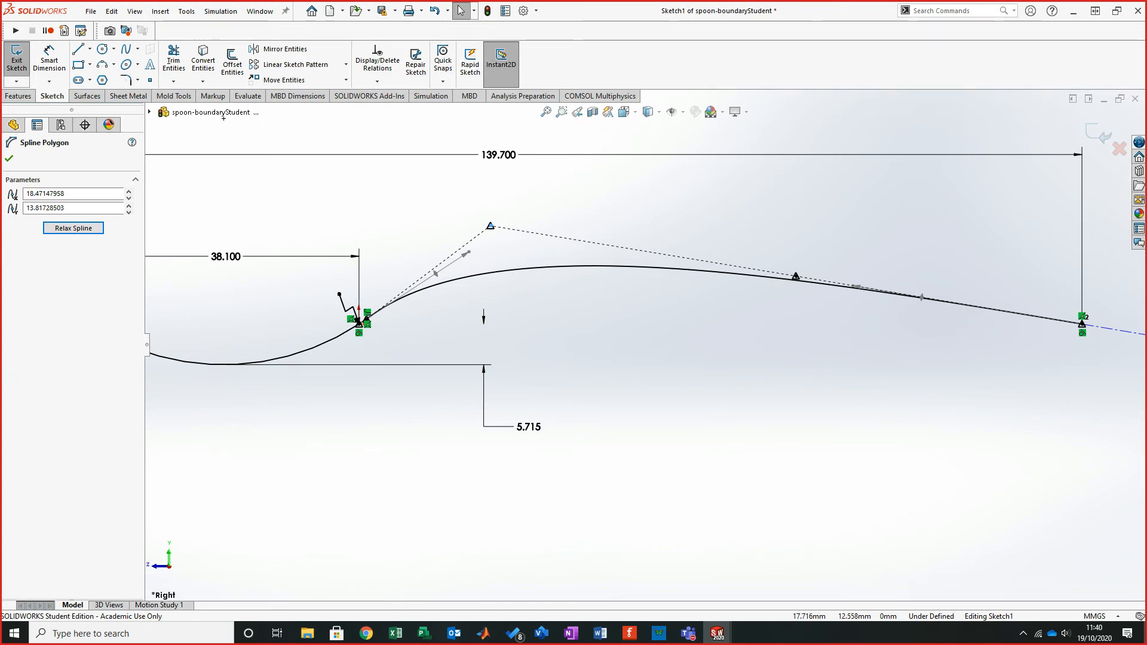
{"action": "left_click", "coordinate": [223, 118]}
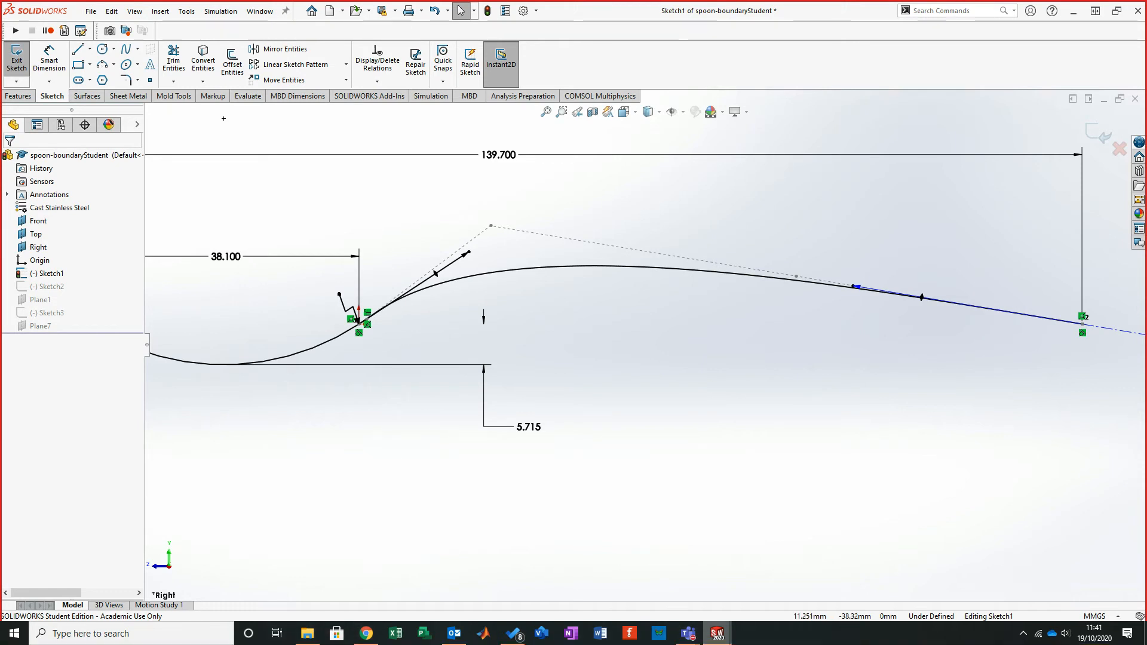
- Return to Part2 and display the control polygon of the profile spline
{"action": "mouse_move", "coordinate": [716, 633]}
{"action": "left_click", "coordinate": [781, 582]}
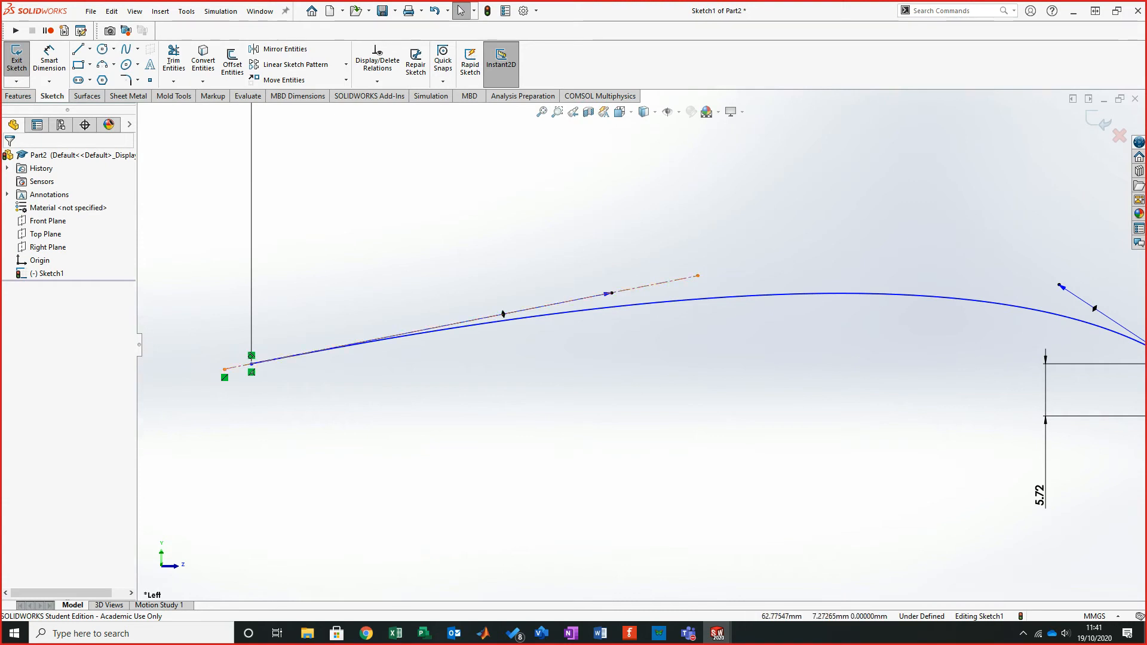
{"action": "left_click", "coordinate": [606, 293]}
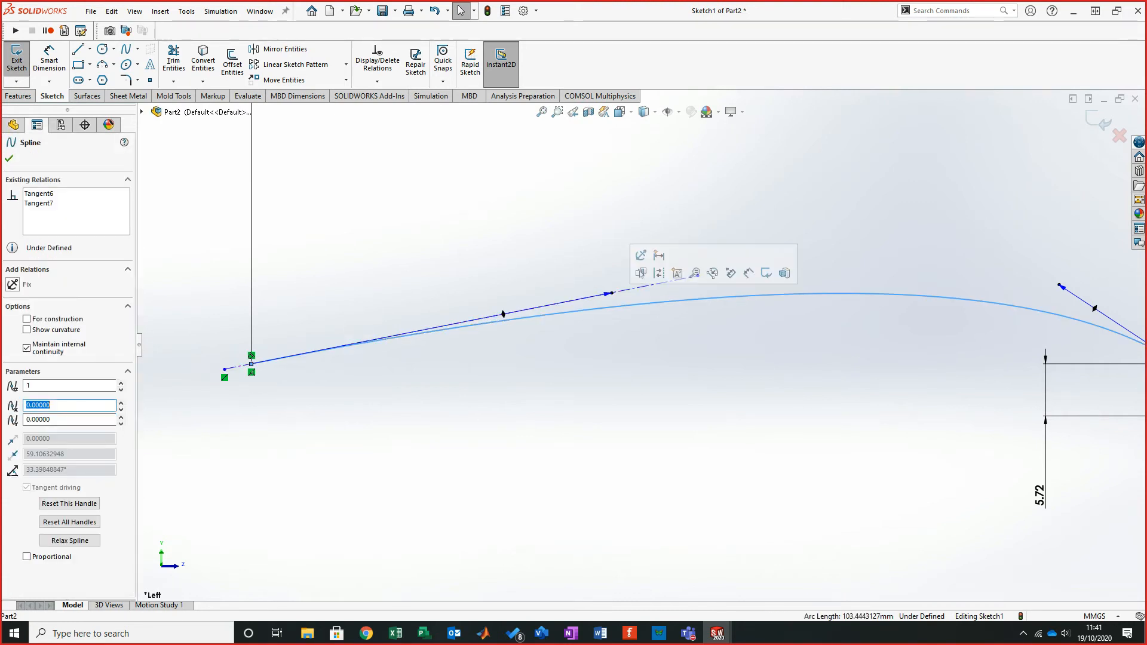
{"action": "right_click", "coordinate": [608, 293]}
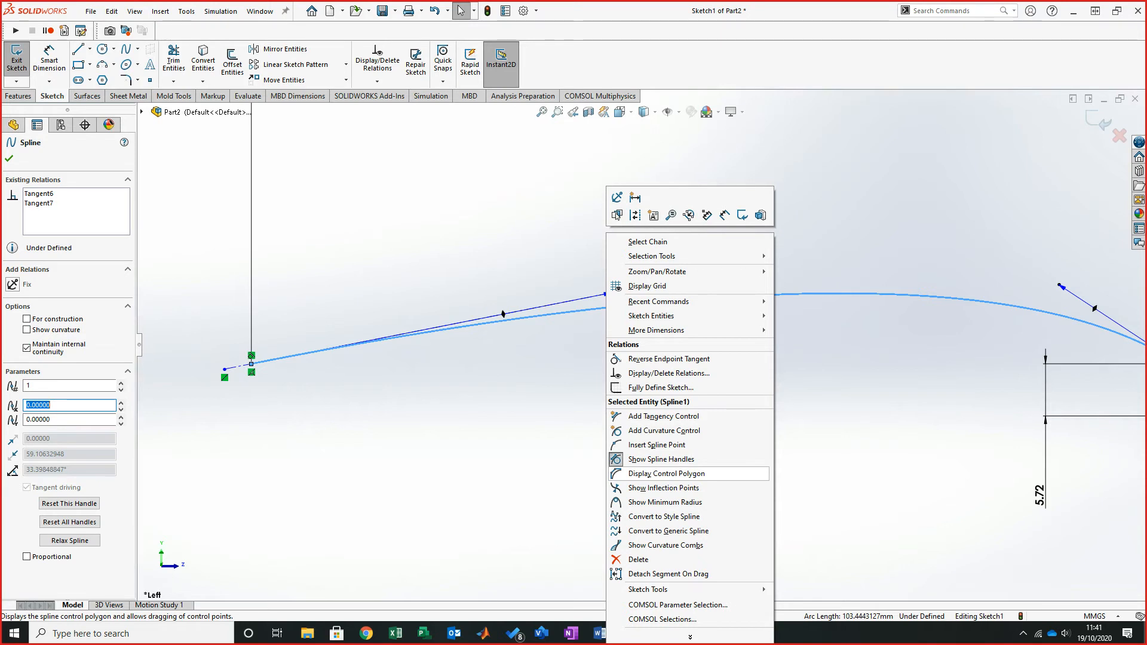
{"action": "left_click", "coordinate": [667, 473]}
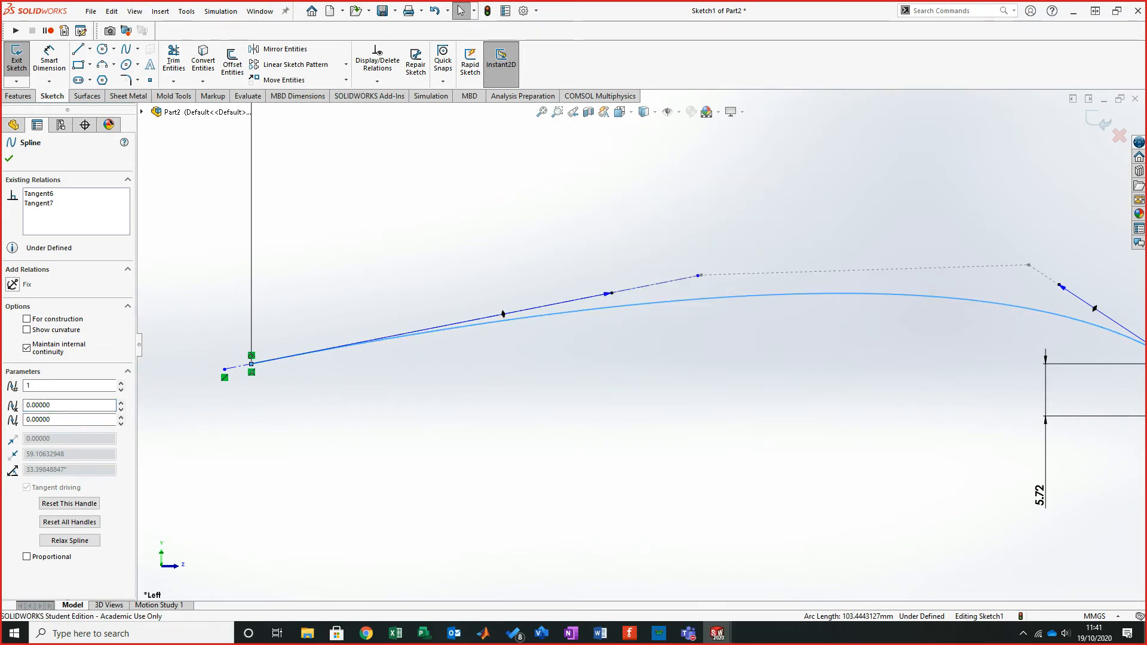
- Drag the spline's middle control polygon vertex up and toward the arc end to reshape the curve
{"action": "scroll", "coordinate": [640, 351], "scroll_direction": "up", "scroll_amount": 4}
{"action": "scroll", "coordinate": [839, 365], "scroll_direction": "down", "scroll_amount": 3}
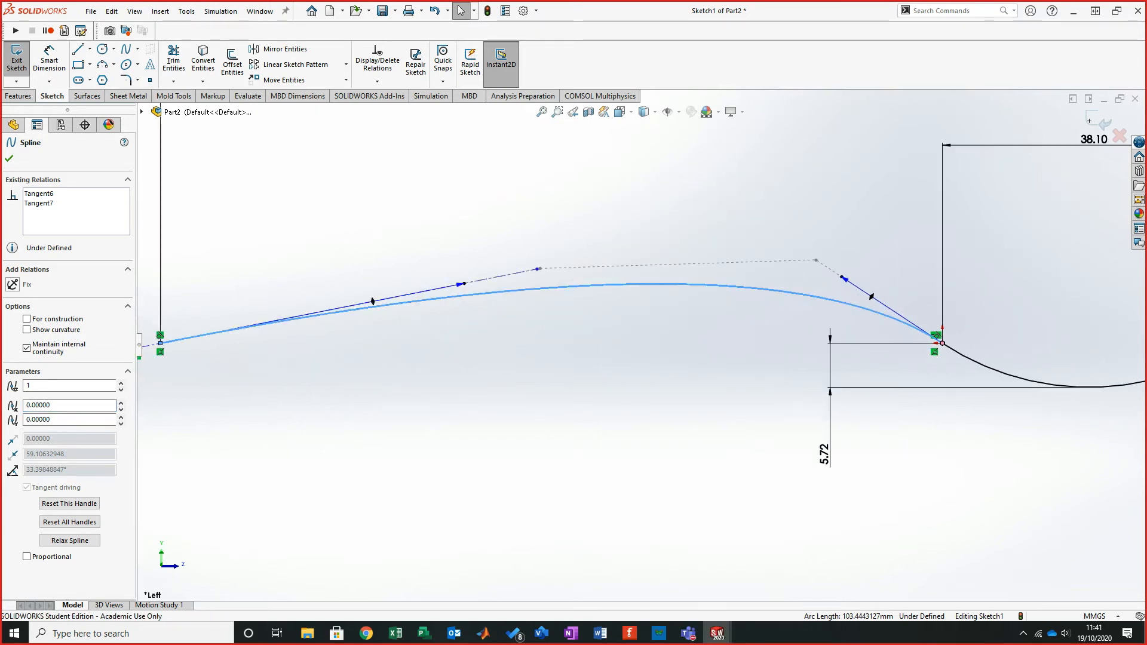
{"action": "key", "text": "Escape"}
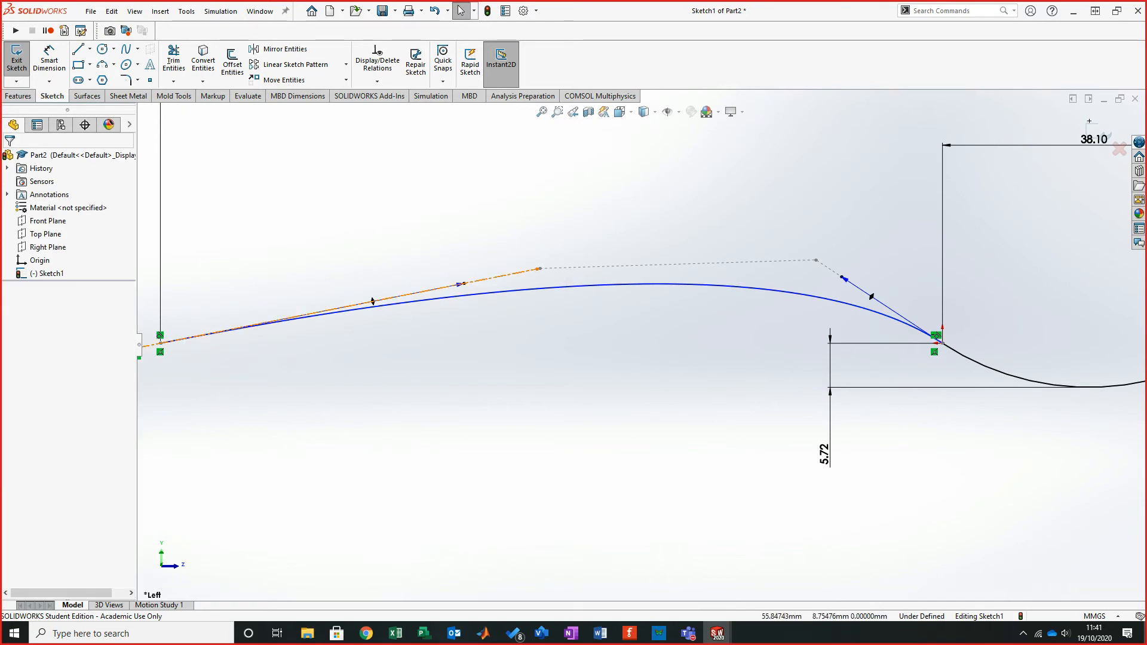
{"action": "scroll", "coordinate": [634, 337], "scroll_direction": "up", "scroll_amount": 3}
{"action": "scroll", "coordinate": [398, 271], "scroll_direction": "down", "scroll_amount": 3}
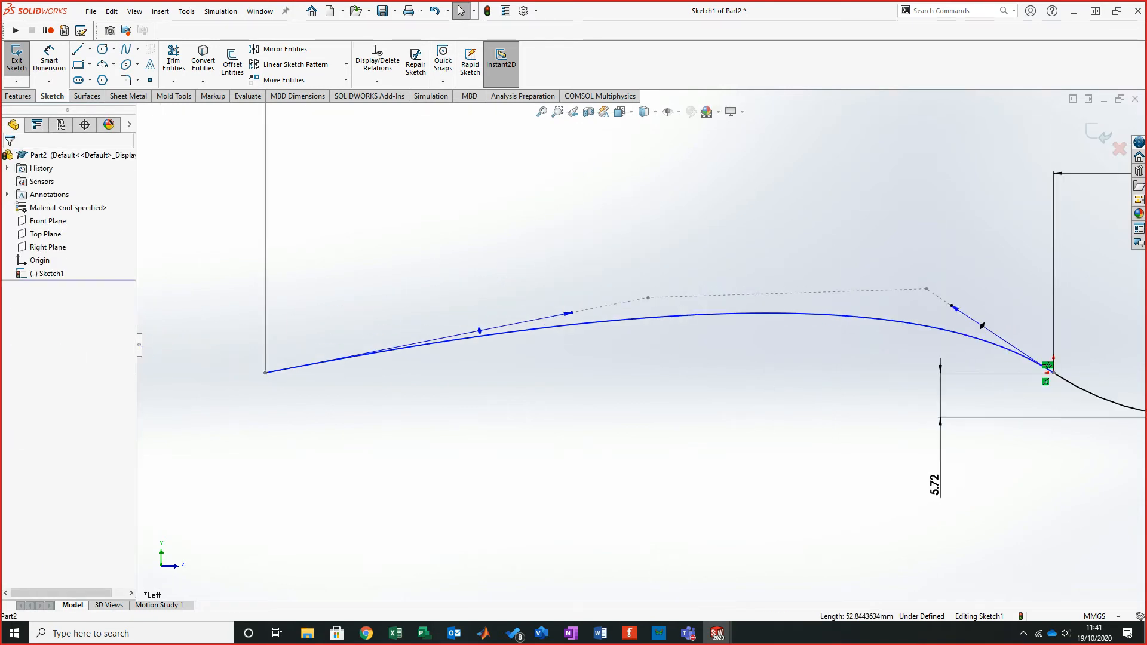
{"action": "left_click_drag", "start_coordinate": [648, 297], "coordinate": [848, 258]}
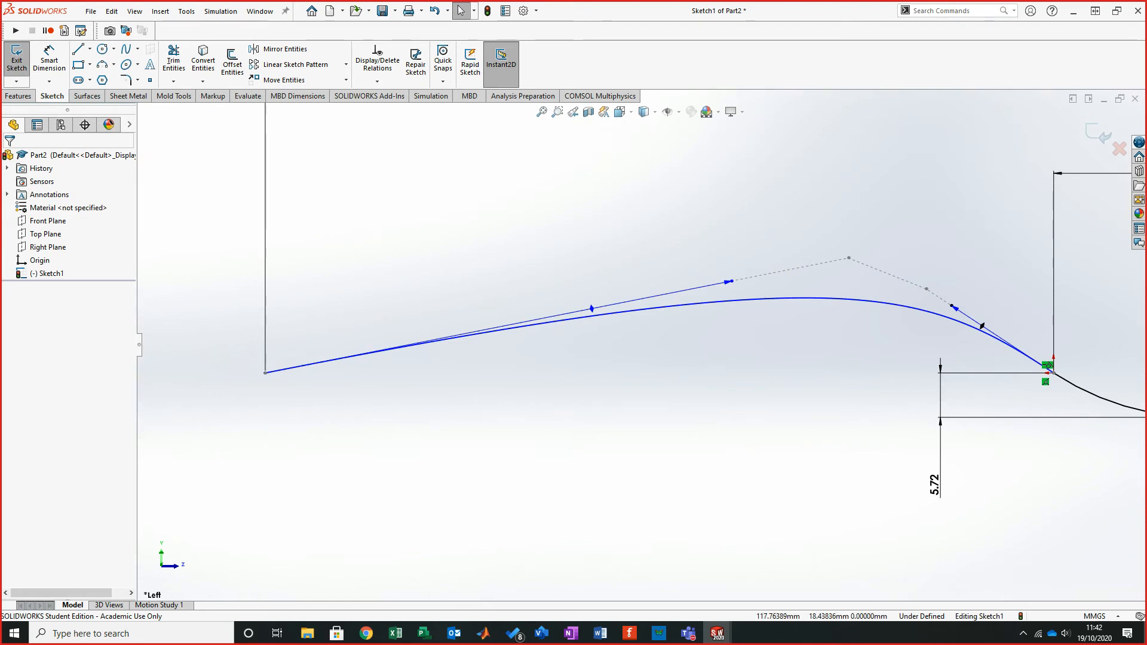
- Sketch a construction centerline extending left from the spline's start point, about 12.8 mm long
{"action": "left_click", "coordinate": [90, 49]}
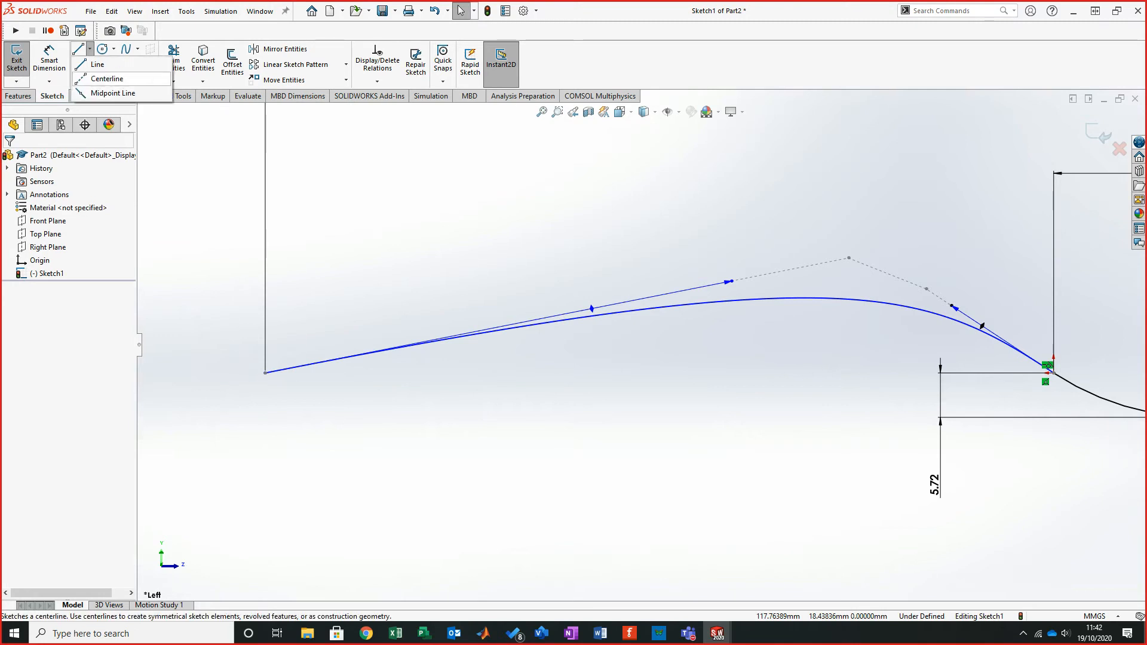
{"action": "left_click", "coordinate": [108, 77]}
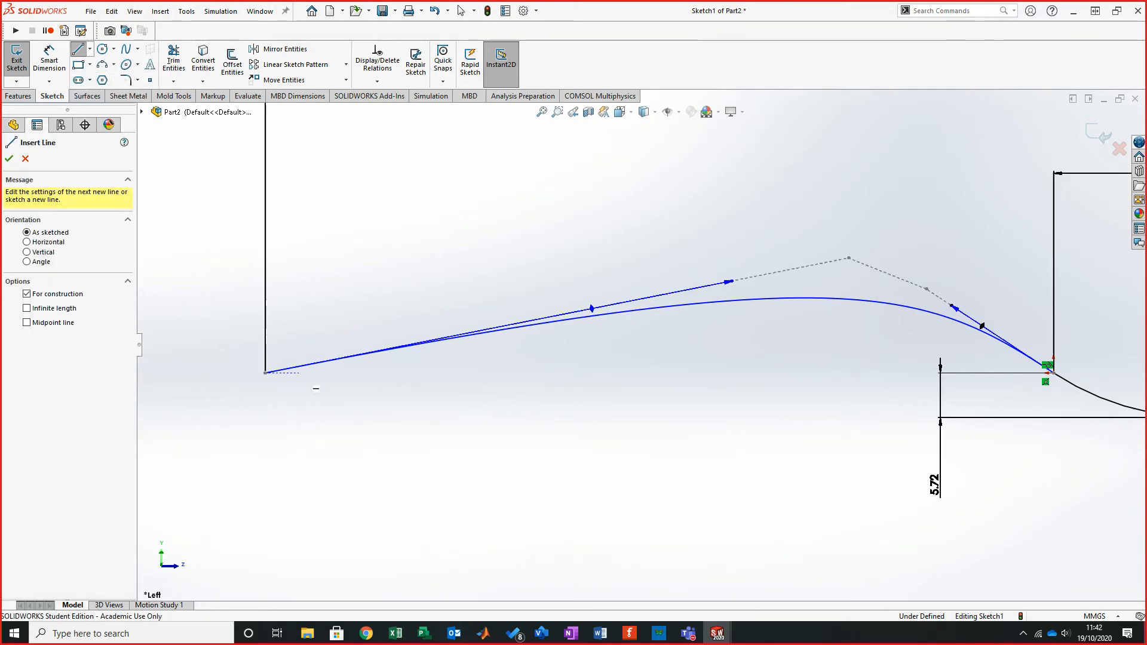
{"action": "left_click", "coordinate": [265, 373]}
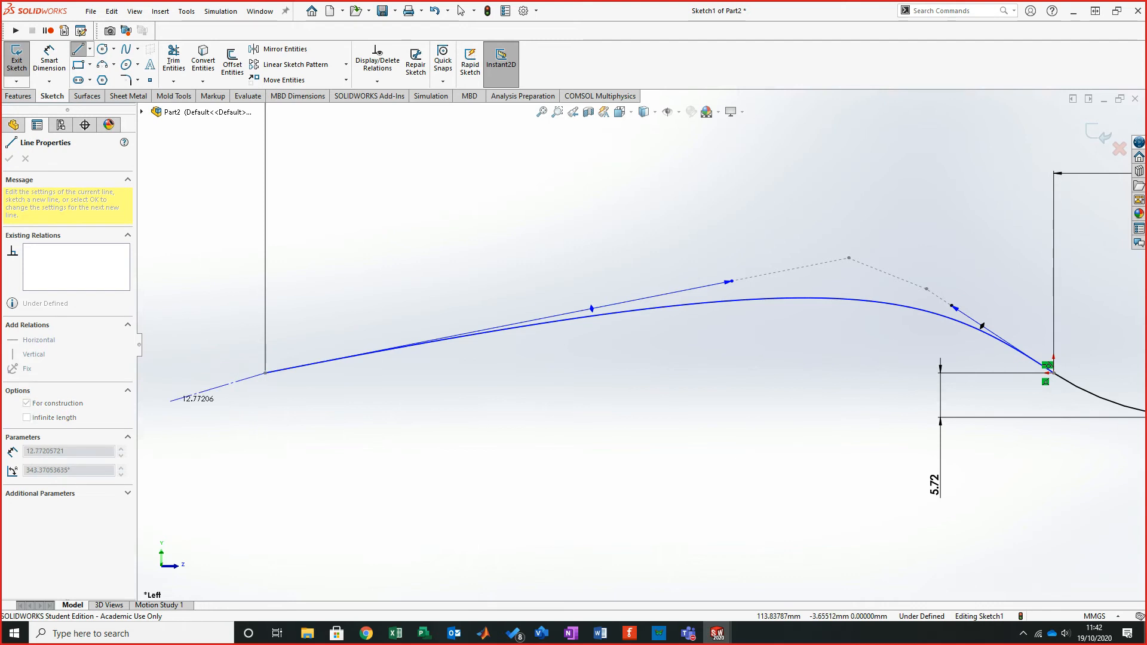
{"action": "left_click", "coordinate": [171, 401]}
{"action": "key", "text": "Escape"}
- Add a tangent relation between the new centerline and the spline
{"action": "left_click", "coordinate": [218, 387]}
{"action": "left_click", "coordinate": [347, 357], "text": "ctrl"}
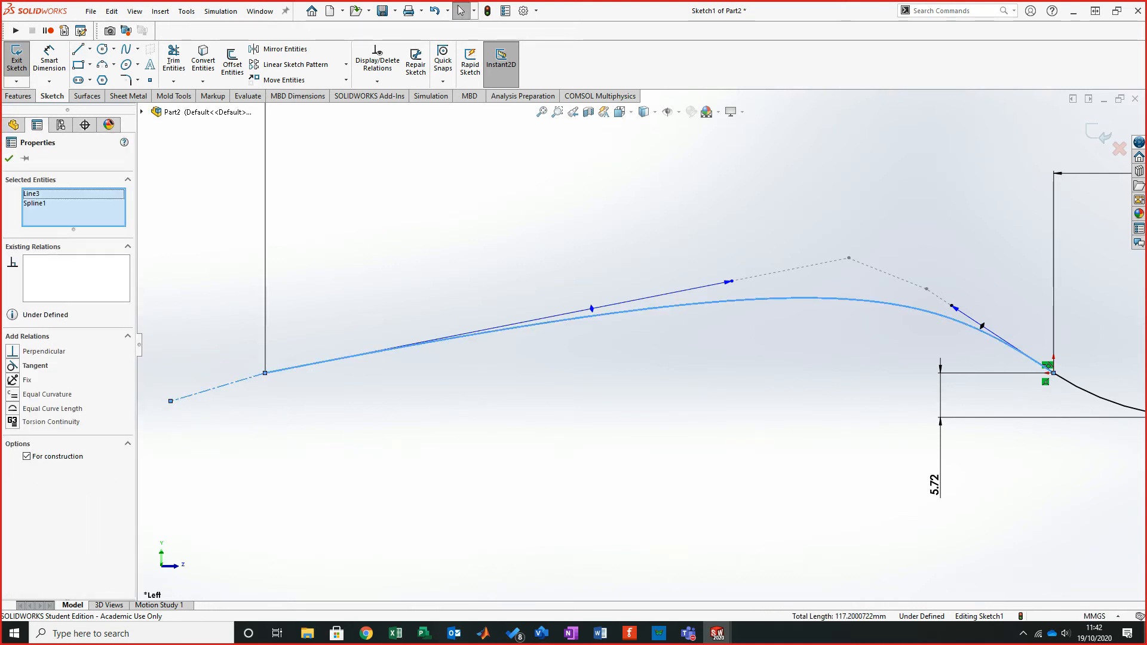
{"action": "left_click", "coordinate": [12, 365]}
{"action": "key", "text": "Escape"}
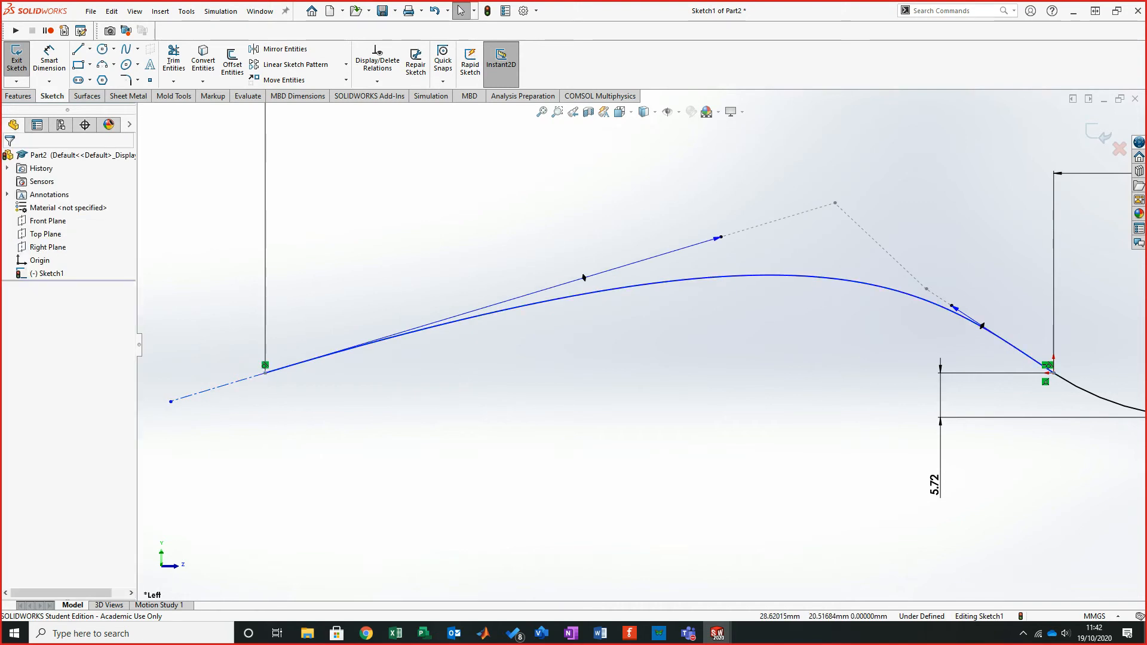
- Adjust the control polygon's peak vertex and the spline's left tangent handle to flatten the curve
{"action": "left_click_drag", "start_coordinate": [834, 203], "coordinate": [769, 184]}
{"action": "left_click", "coordinate": [525, 415]}
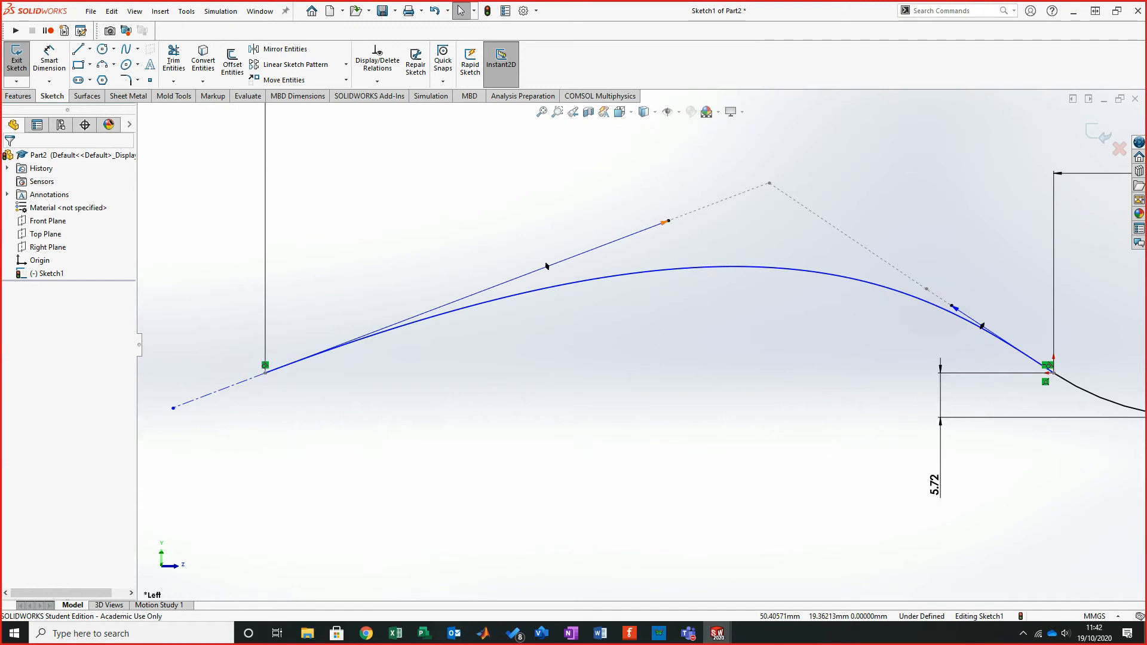
{"action": "left_click", "coordinate": [664, 223]}
{"action": "left_click", "coordinate": [657, 270], "text": "ctrl"}
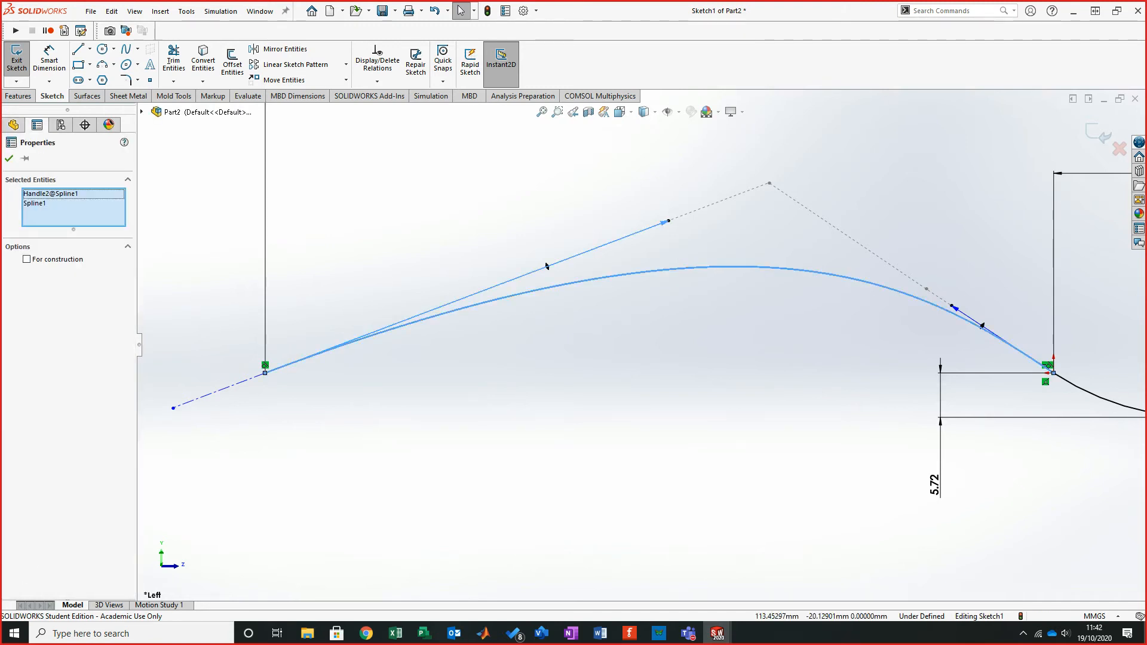
{"action": "left_click", "coordinate": [662, 311]}
{"action": "left_click_drag", "start_coordinate": [662, 222], "coordinate": [764, 293]}
{"action": "left_click_drag", "start_coordinate": [747, 279], "coordinate": [730, 271]}
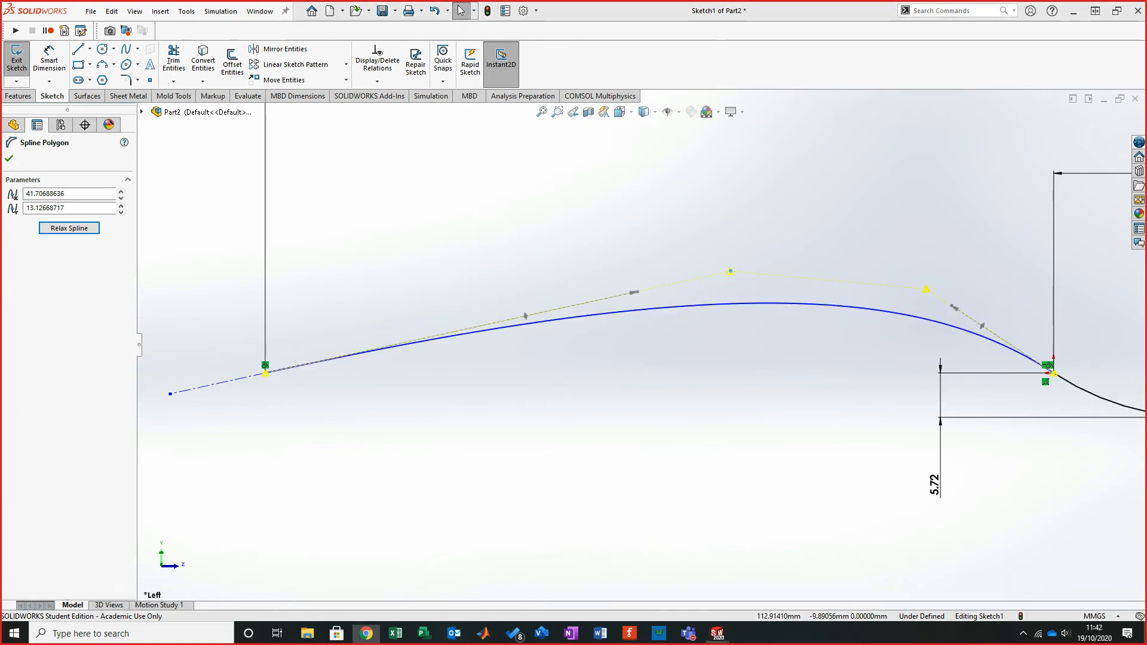
- Compare with the tutorial's reference sketch and move the control polygon's peak vertex further right
{"action": "key", "text": "alt+Tab"}
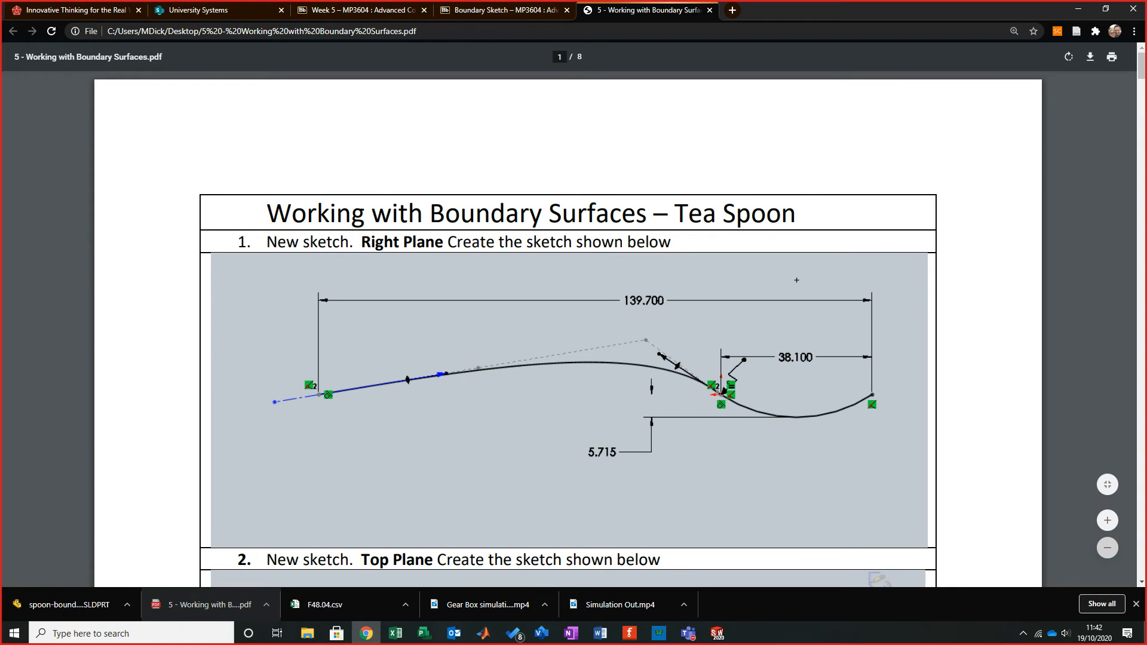
{"action": "key", "text": "alt+Tab"}
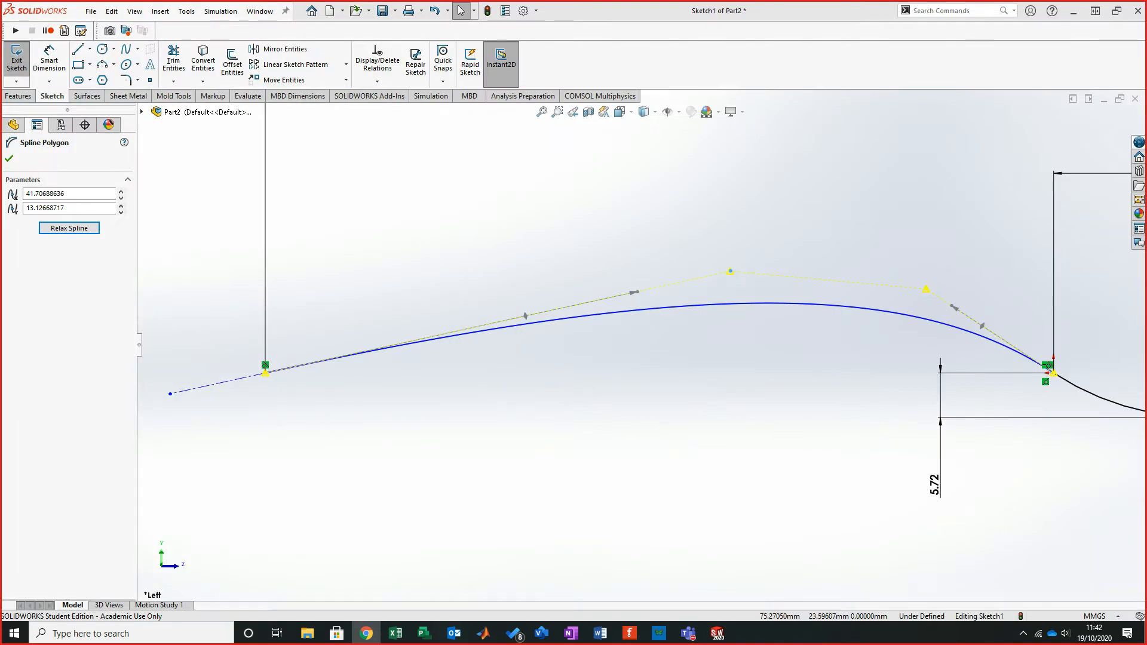
{"action": "key", "text": "Escape"}
{"action": "scroll", "coordinate": [661, 340], "scroll_direction": "up", "scroll_amount": 1}
{"action": "scroll", "coordinate": [944, 359], "scroll_direction": "down", "scroll_amount": 3}
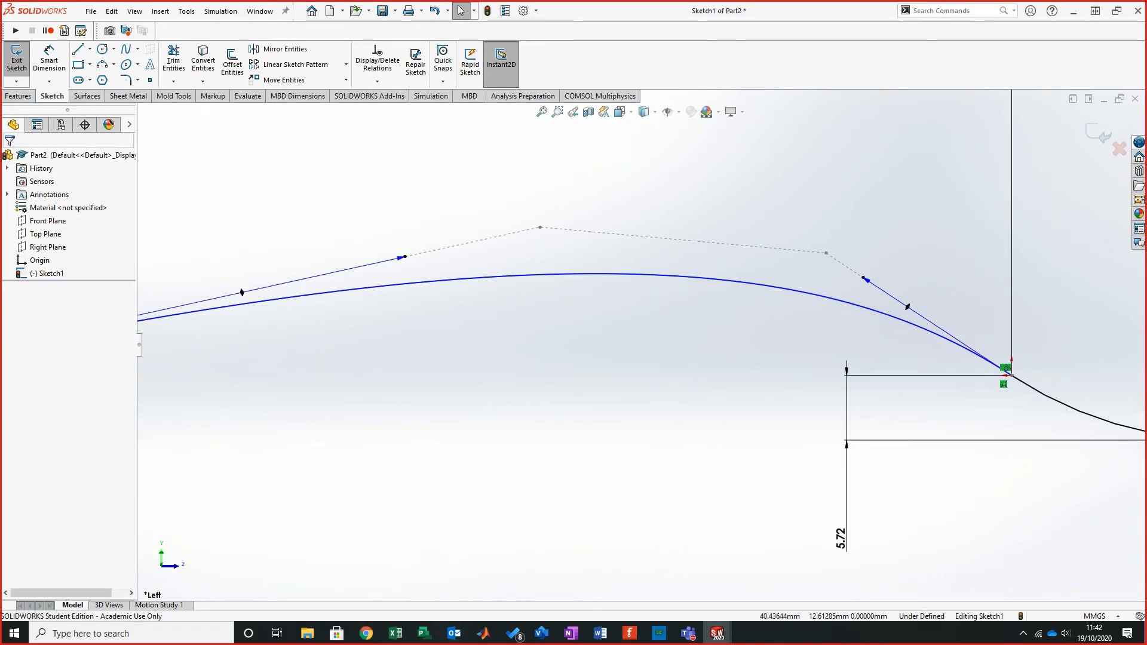
{"action": "left_click_drag", "start_coordinate": [540, 226], "coordinate": [767, 223]}
{"action": "key", "text": "Escape"}
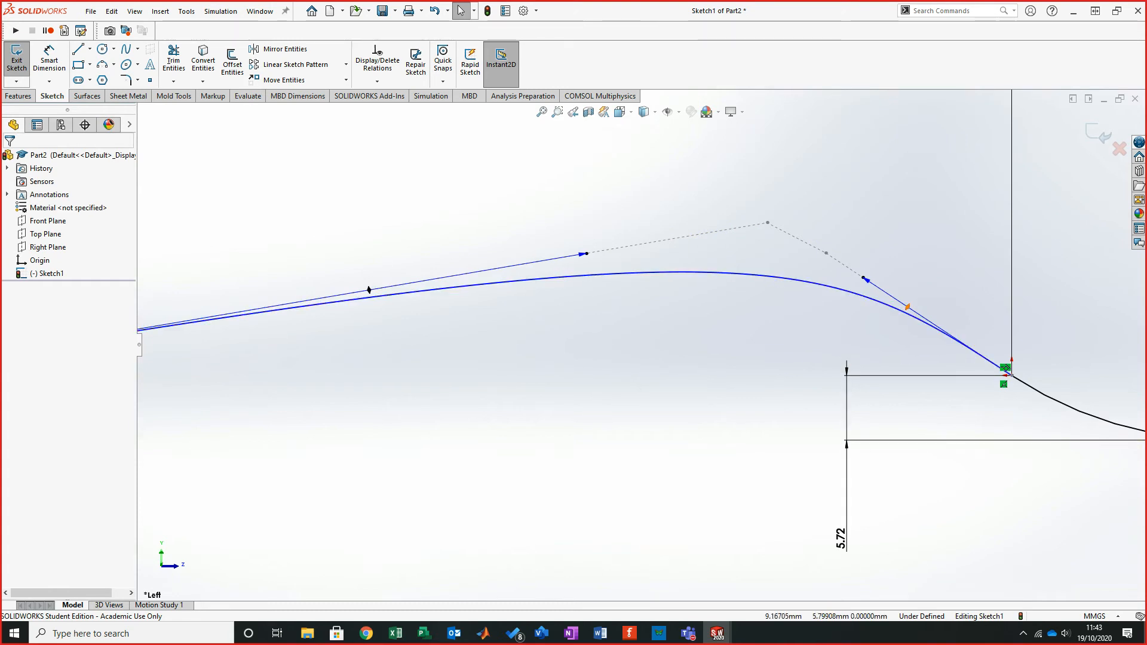
- Pull the control polygon vertex near the arc down onto the right tangent line and tweak the right tangent handle
{"action": "left_click", "coordinate": [907, 307]}
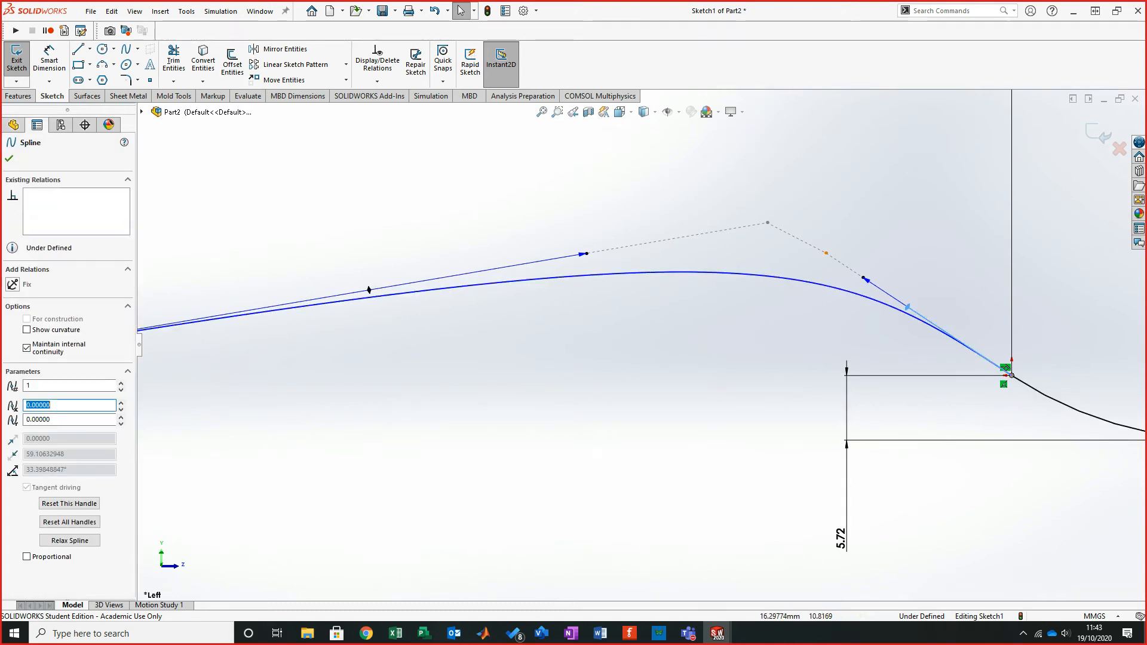
{"action": "left_click", "coordinate": [825, 253]}
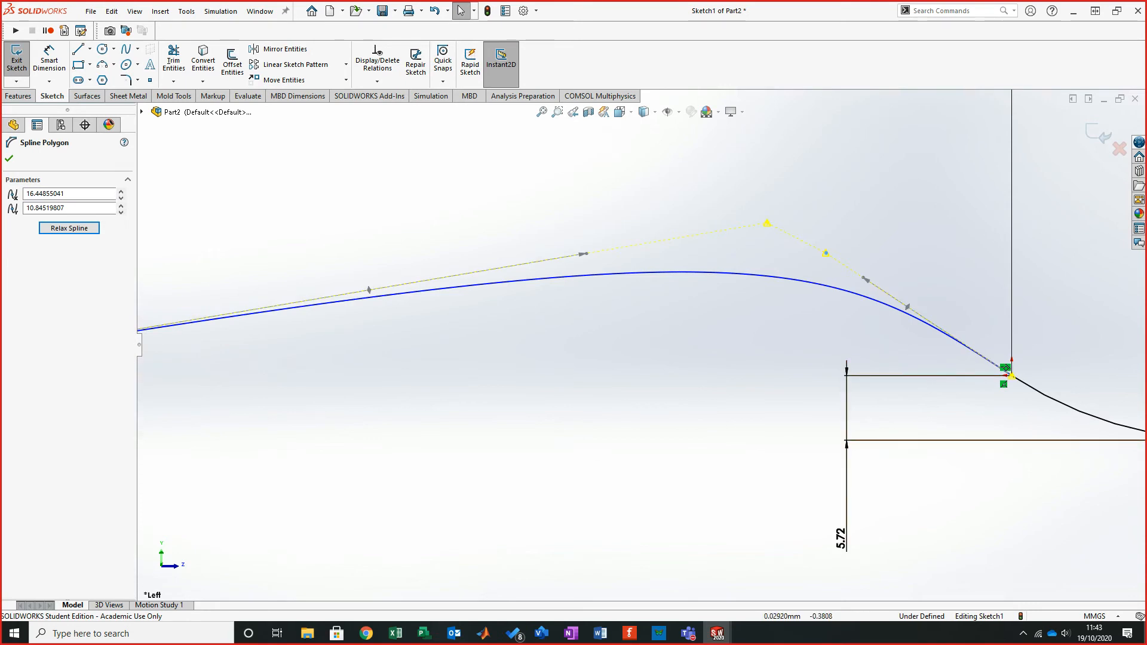
{"action": "key", "text": "Escape"}
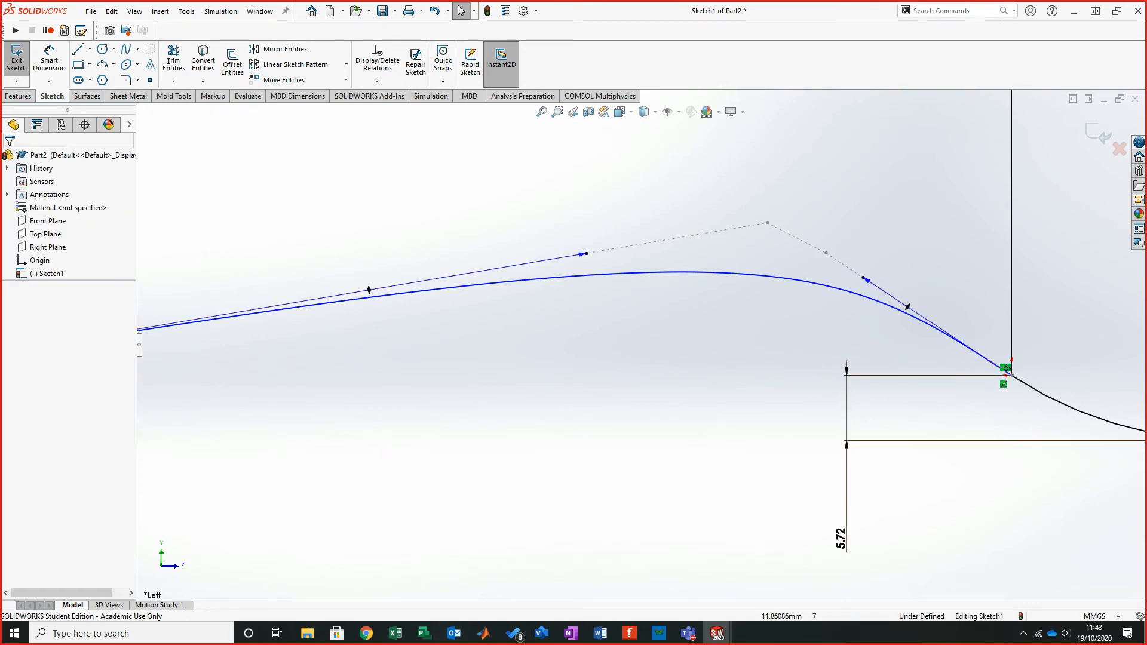
{"action": "left_click_drag", "start_coordinate": [826, 253], "coordinate": [906, 307]}
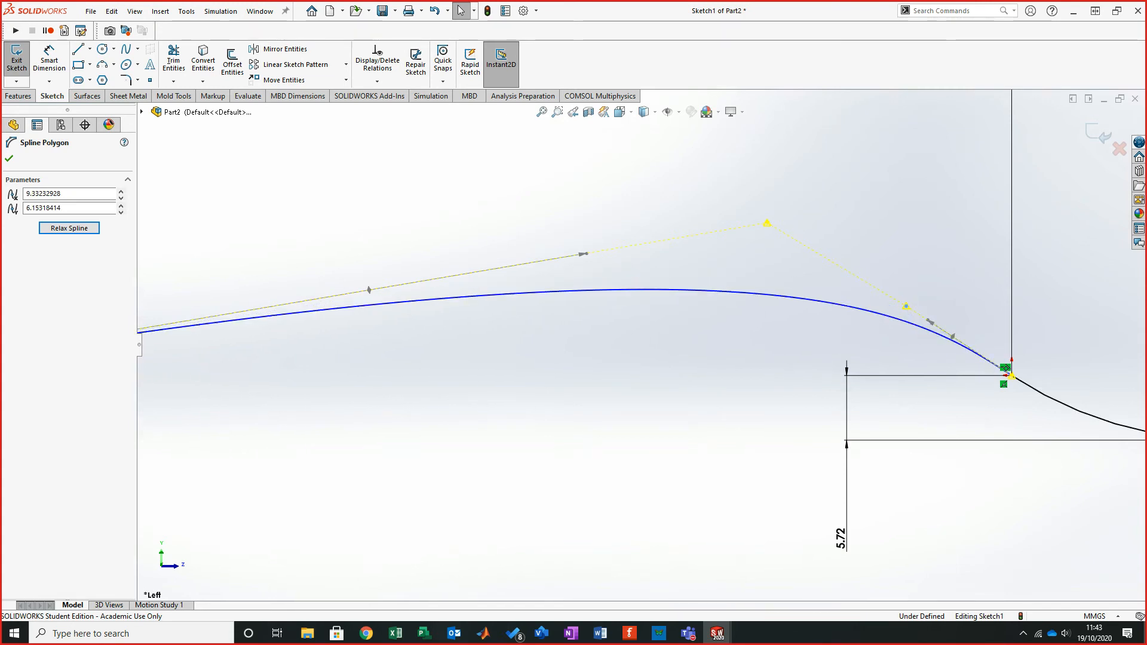
{"action": "left_click_drag", "start_coordinate": [952, 336], "coordinate": [958, 341]}
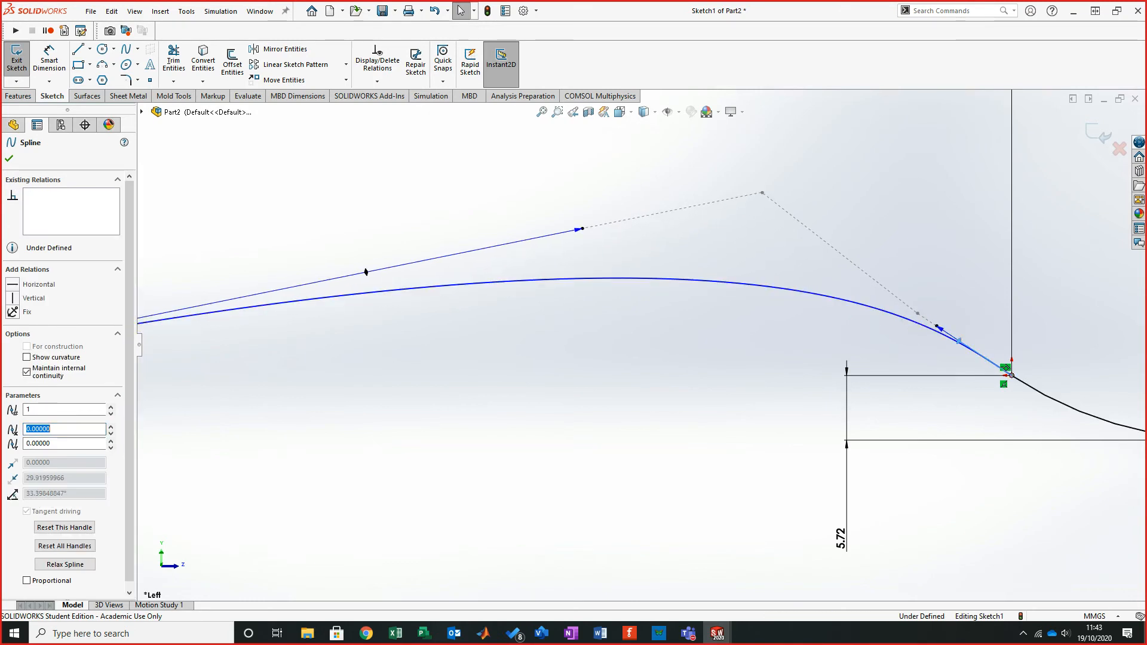
{"action": "key", "text": "Escape"}
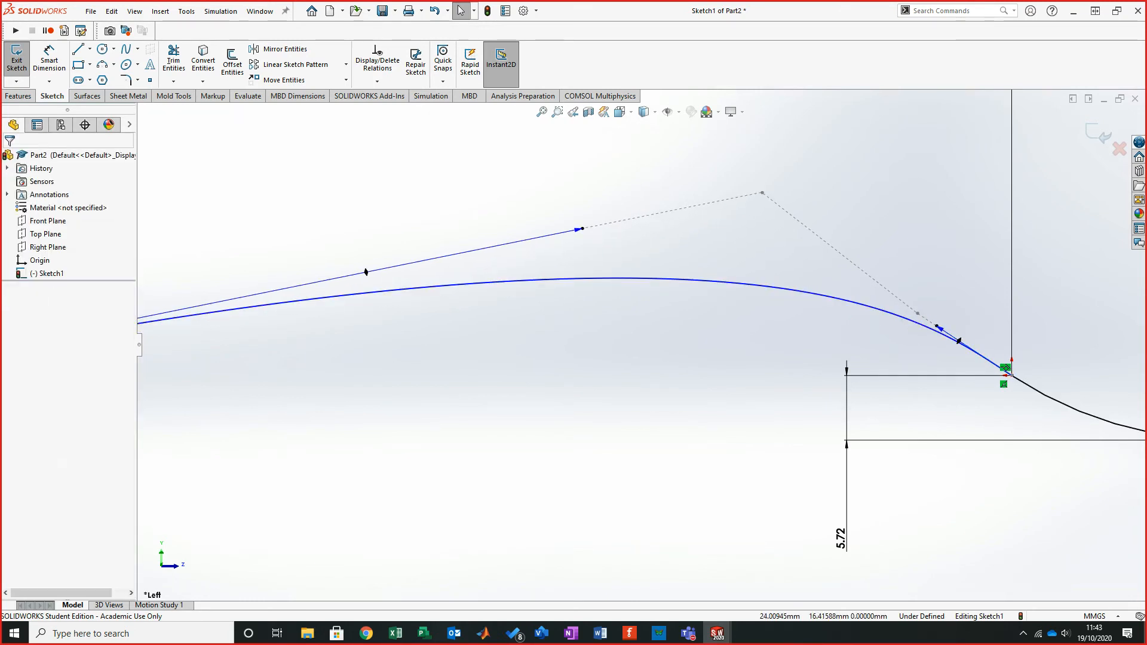
- Drag the control polygon's peak vertex lower and right to flatten the spline's hump
{"action": "scroll", "coordinate": [708, 291], "scroll_direction": "up", "scroll_amount": 1}
{"action": "scroll", "coordinate": [640, 343], "scroll_direction": "up", "scroll_amount": 2}
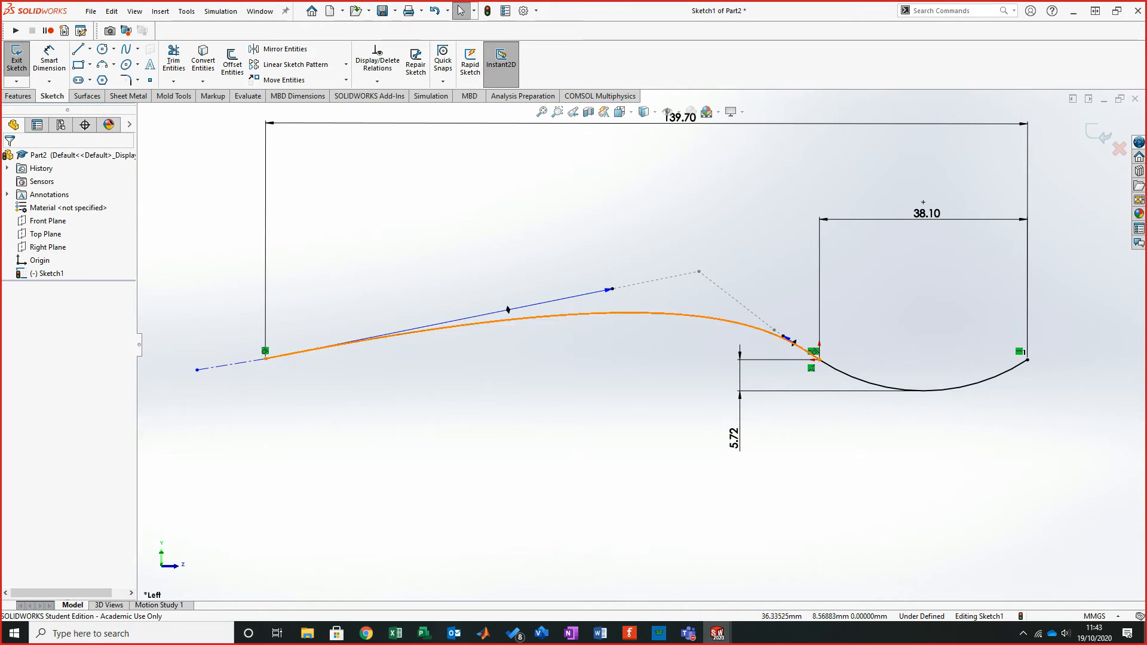
{"action": "left_click_drag", "start_coordinate": [699, 272], "coordinate": [722, 291]}
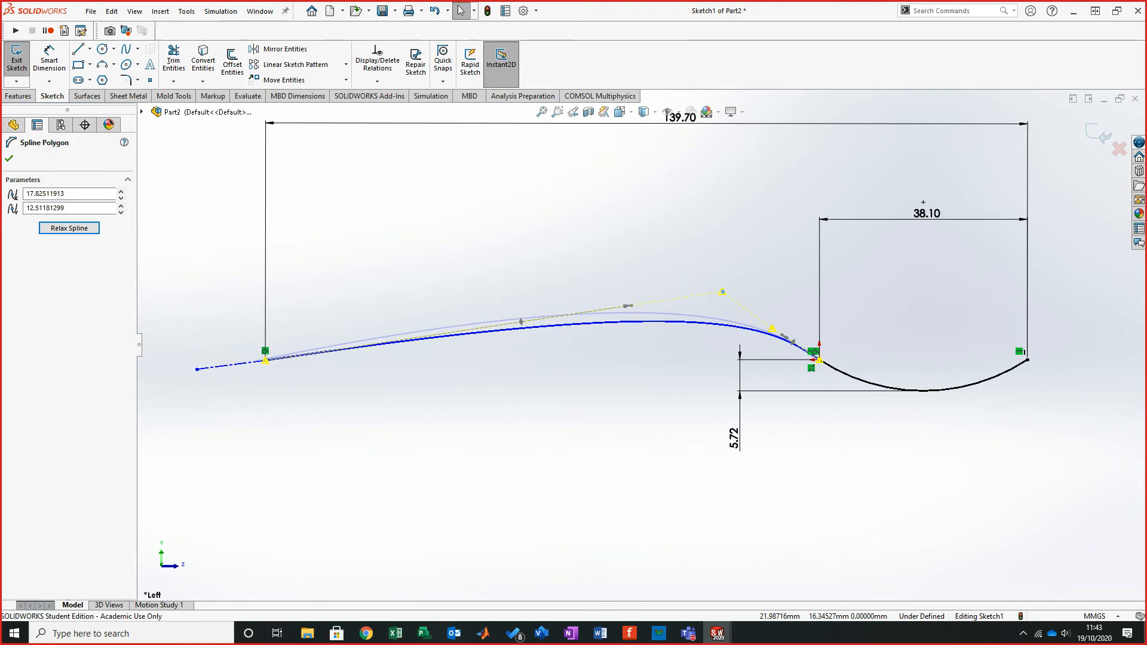
- Lengthen the spline's right tangent handle along its tangent line at the arc junction
{"action": "key", "text": "Escape"}
{"action": "scroll", "coordinate": [846, 339], "scroll_direction": "down", "scroll_amount": 1}
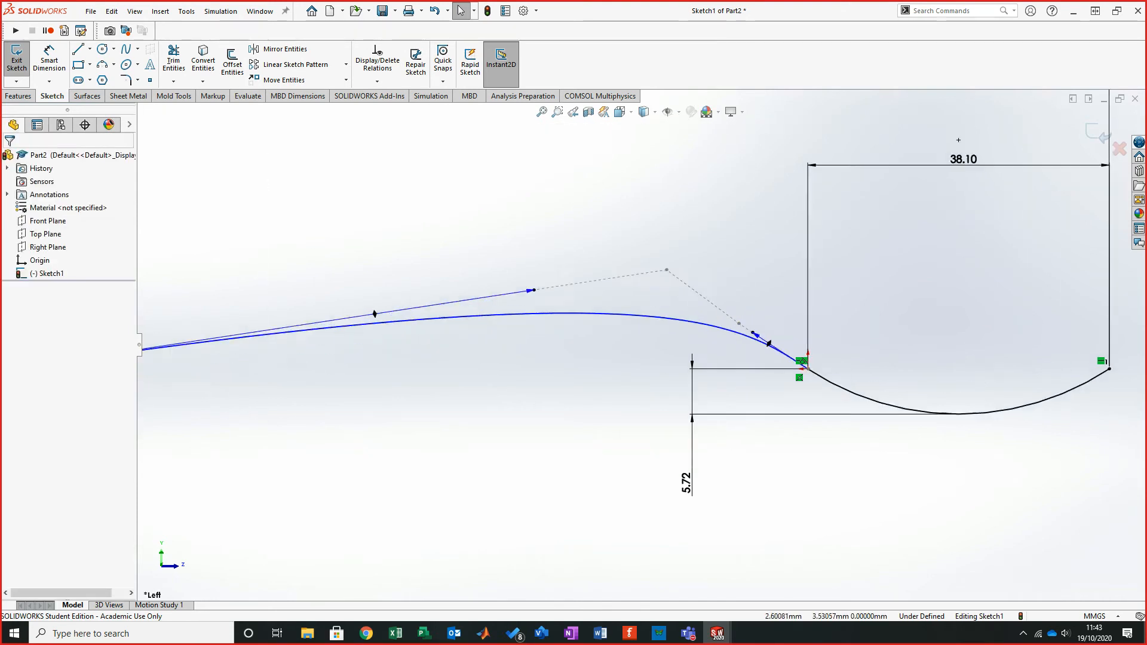
{"action": "scroll", "coordinate": [845, 338], "scroll_direction": "down", "scroll_amount": 3}
{"action": "left_click", "coordinate": [713, 331]}
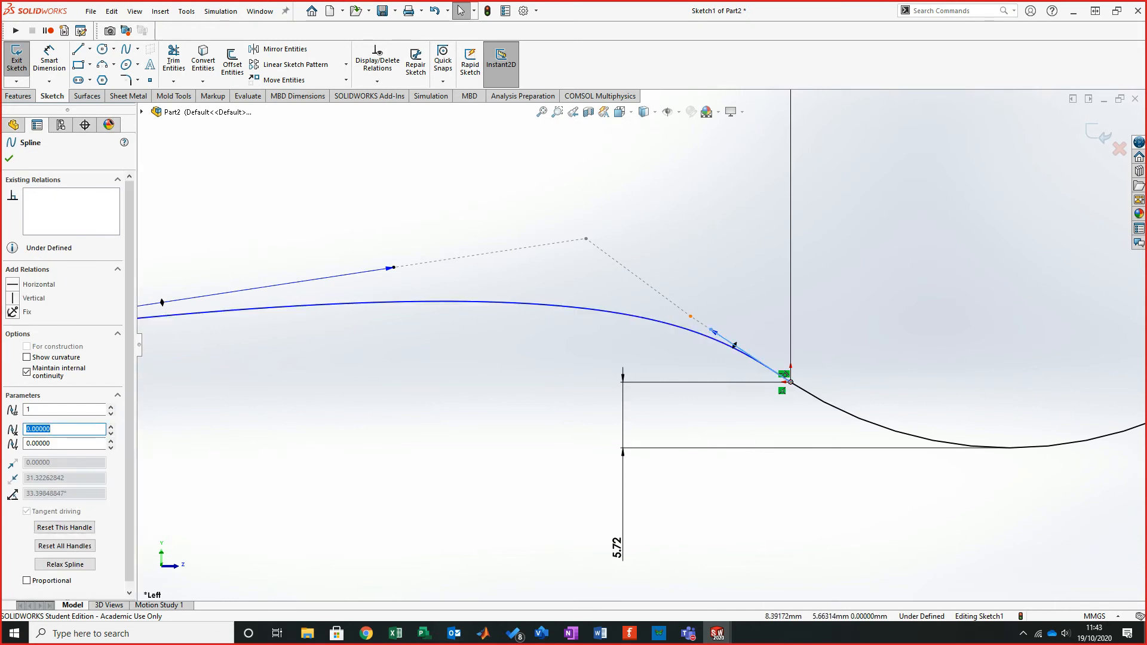
{"action": "left_click", "coordinate": [786, 379]}
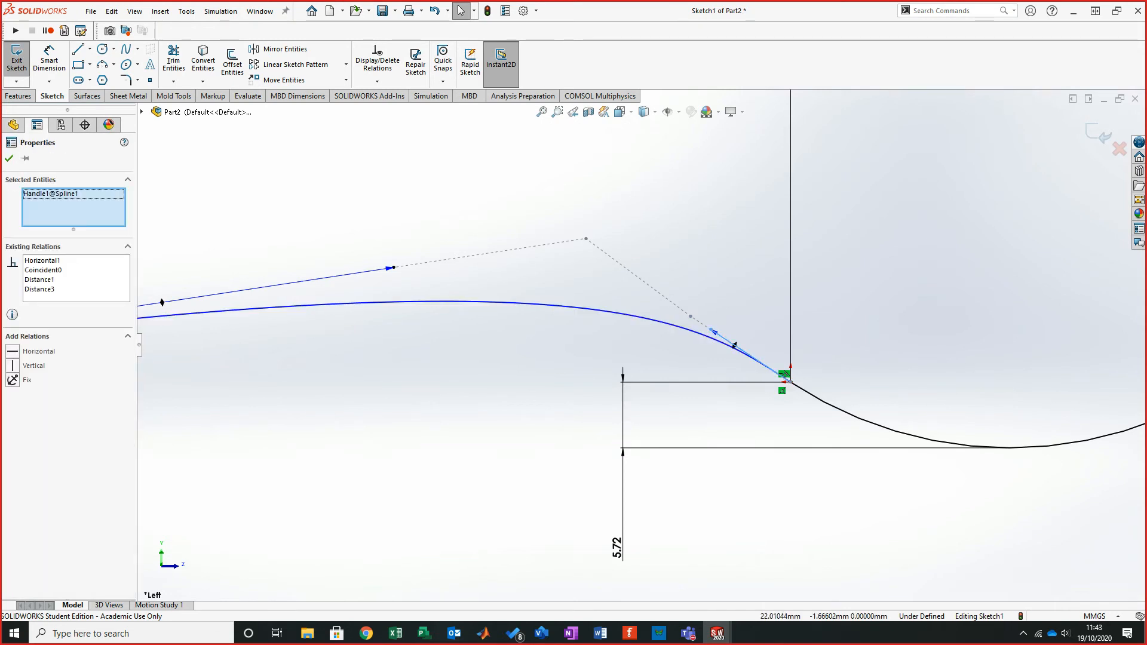
{"action": "key", "text": "Escape"}
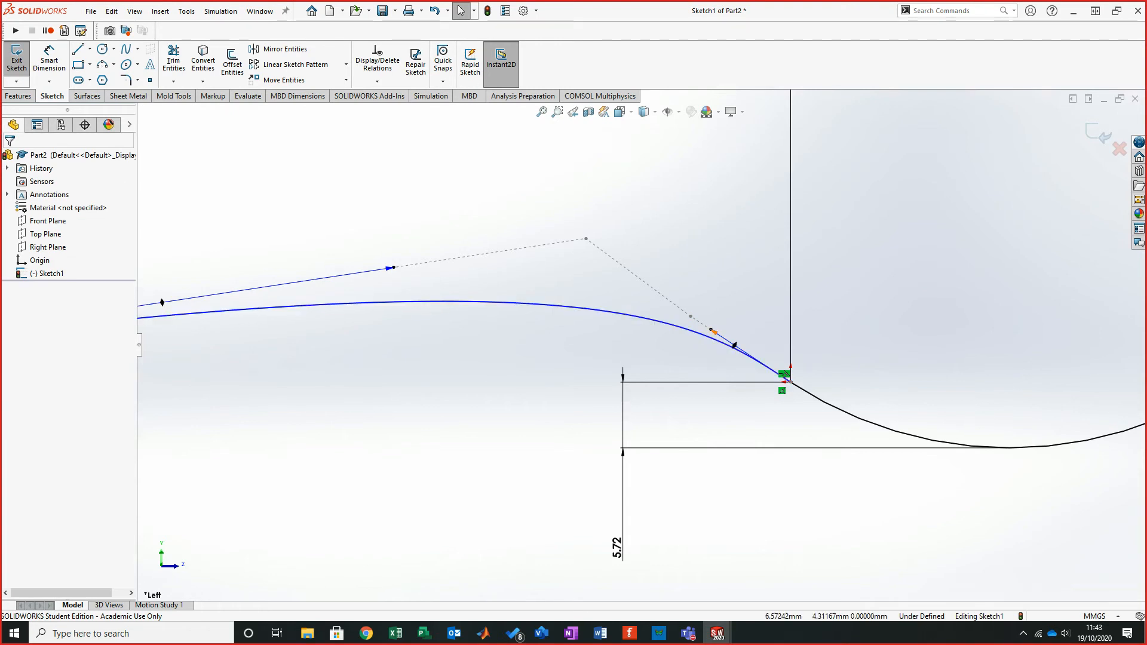
{"action": "left_click", "coordinate": [786, 379]}
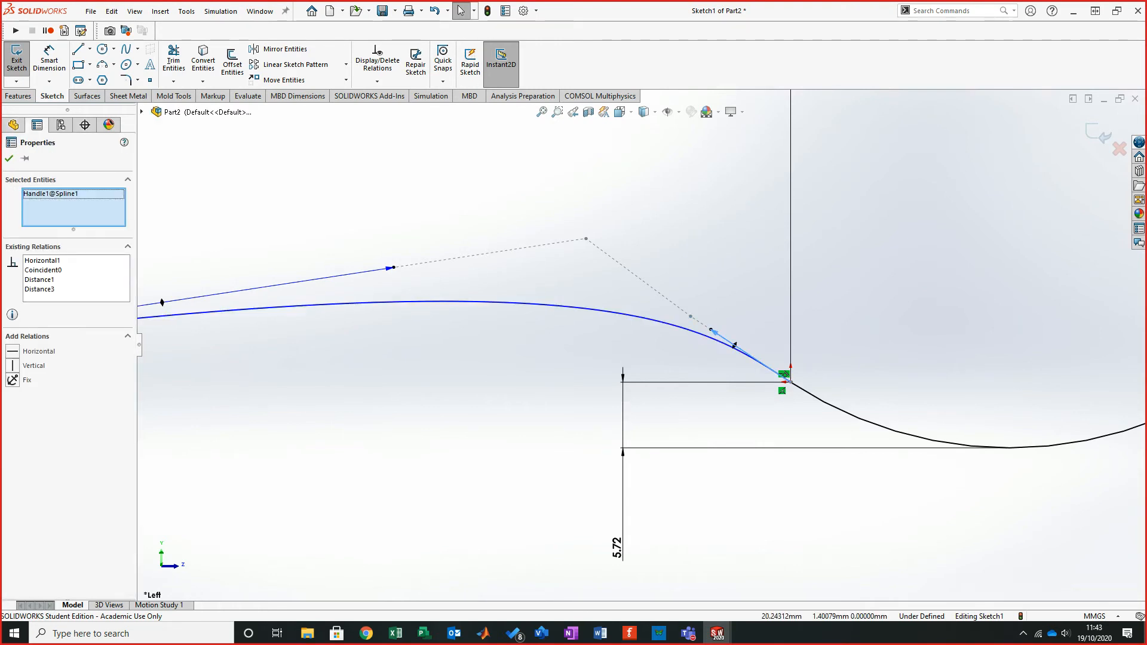
{"action": "left_click", "coordinate": [559, 365]}
{"action": "left_click_drag", "start_coordinate": [711, 329], "coordinate": [689, 317]}
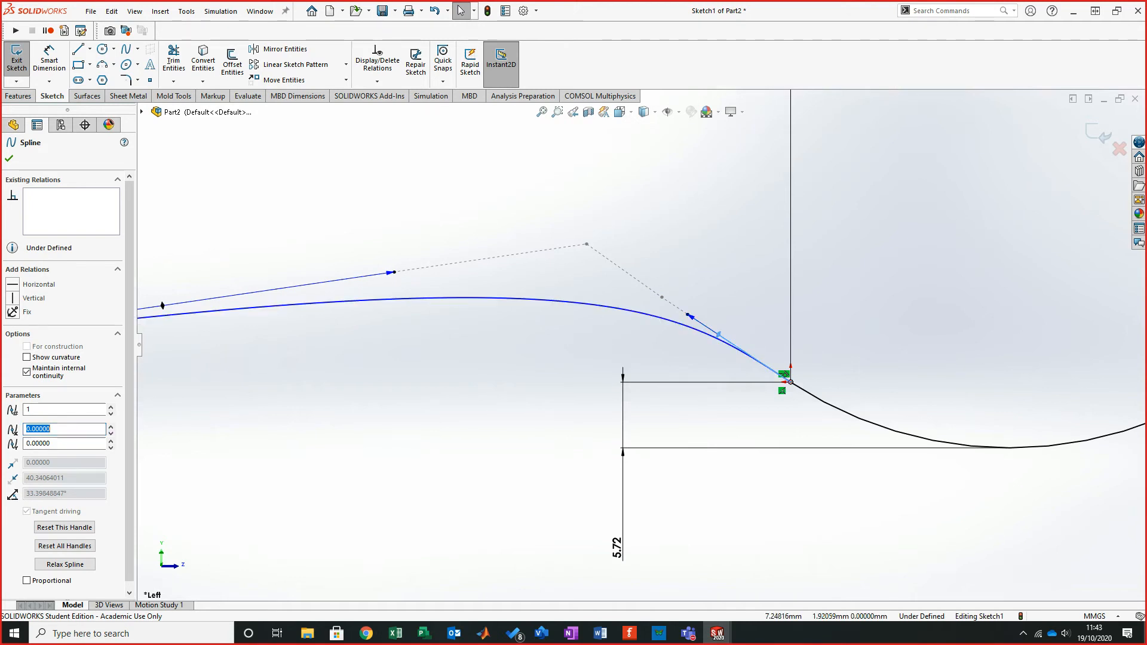
{"action": "left_click", "coordinate": [681, 320], "text": "ctrl"}
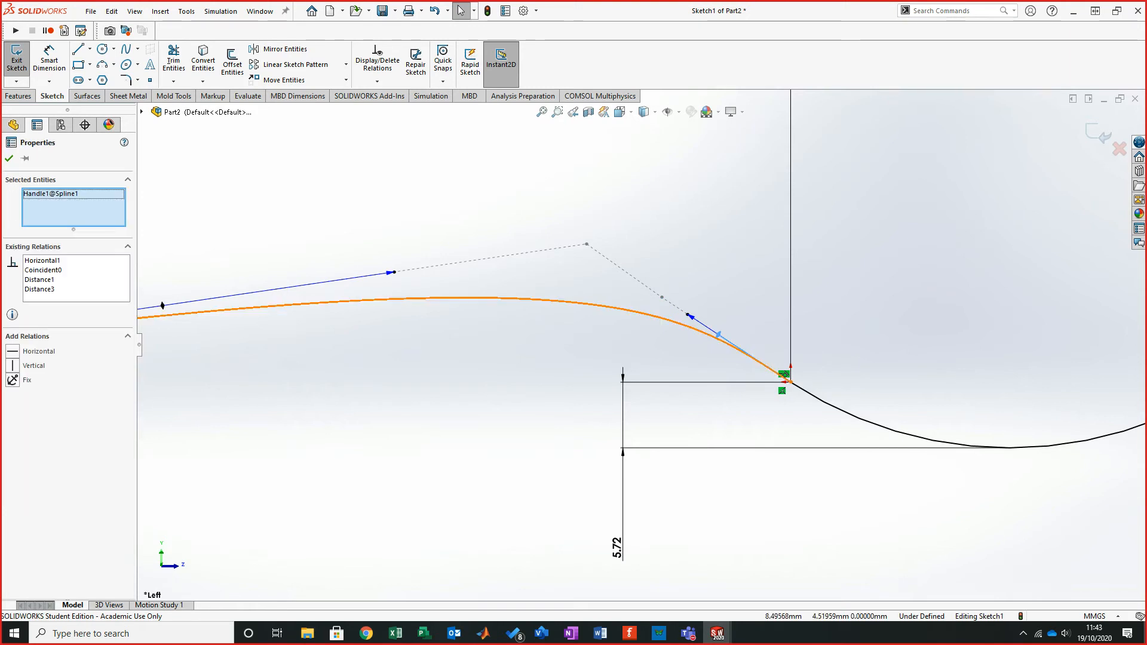
{"action": "left_click", "coordinate": [635, 355]}
{"action": "left_click_drag", "start_coordinate": [662, 296], "coordinate": [638, 282]}
{"action": "left_click", "coordinate": [677, 344]}
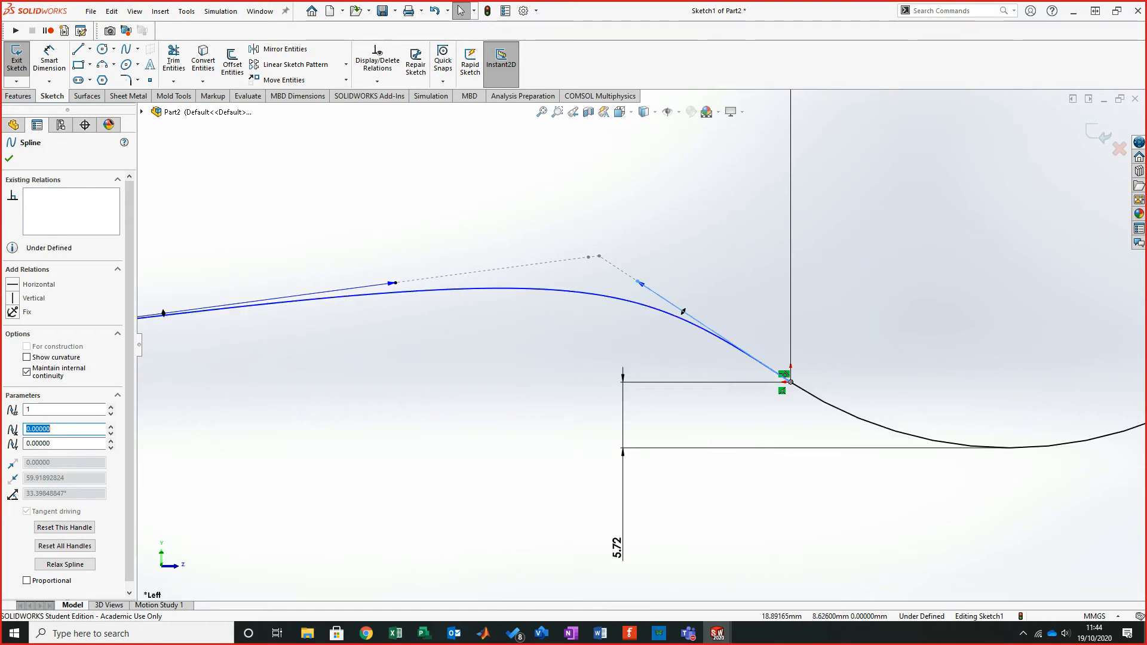
- Shorten the spline's left tangent handle to flatten the curve's rise from the left end
{"action": "left_click", "coordinate": [588, 257]}
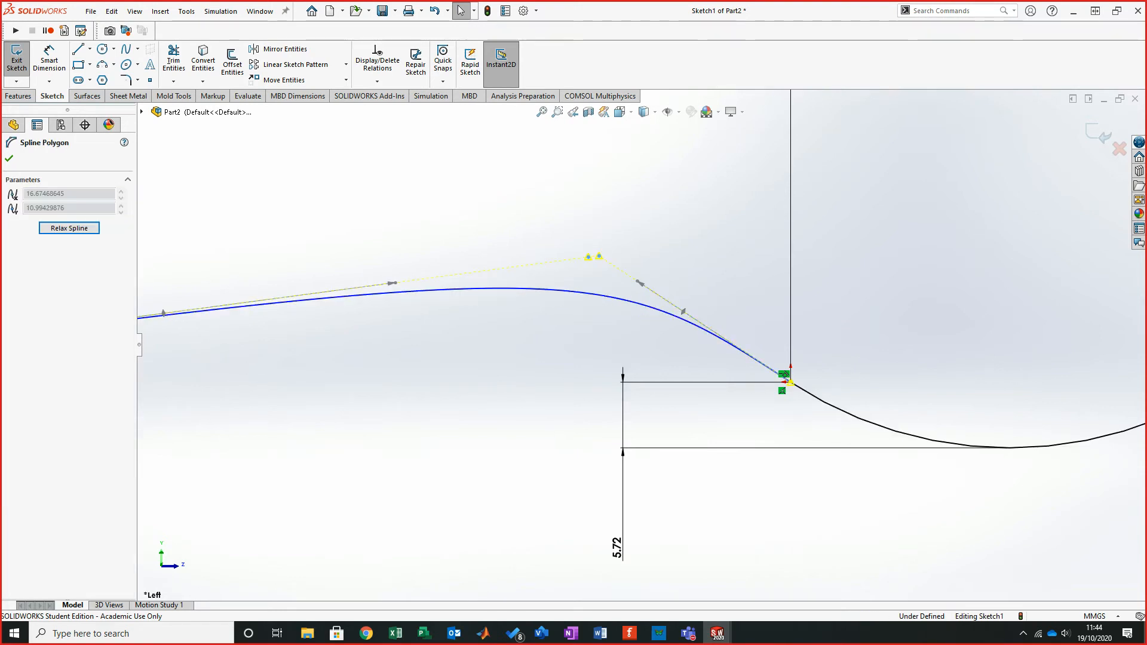
{"action": "left_click", "coordinate": [585, 282]}
{"action": "scroll", "coordinate": [615, 239], "scroll_direction": "down", "scroll_amount": 5}
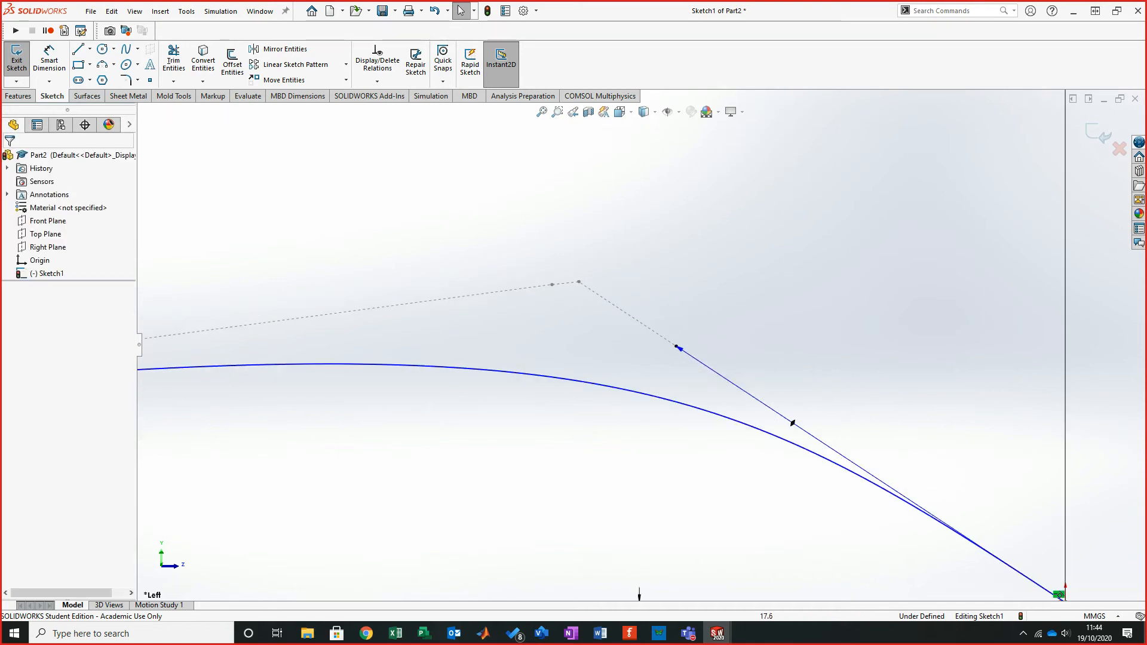
{"action": "left_click_drag", "start_coordinate": [578, 282], "coordinate": [579, 283]}
{"action": "key", "text": "Escape"}
{"action": "scroll", "coordinate": [579, 282], "scroll_direction": "up", "scroll_amount": 6}
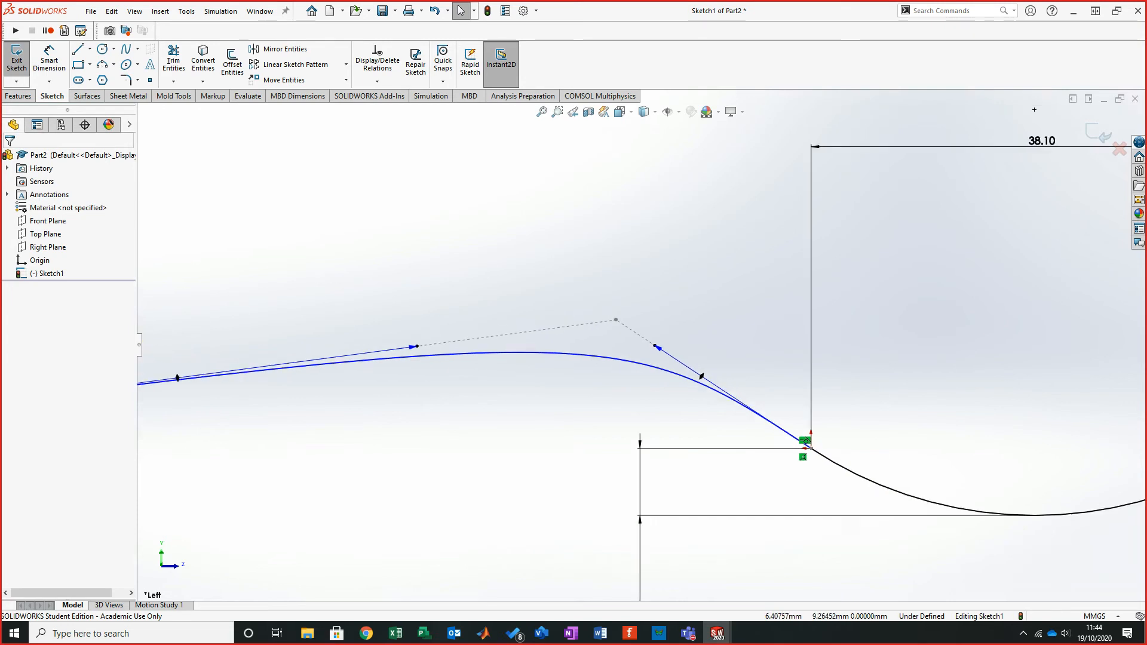
{"action": "scroll", "coordinate": [968, 149], "scroll_direction": "up", "scroll_amount": 3}
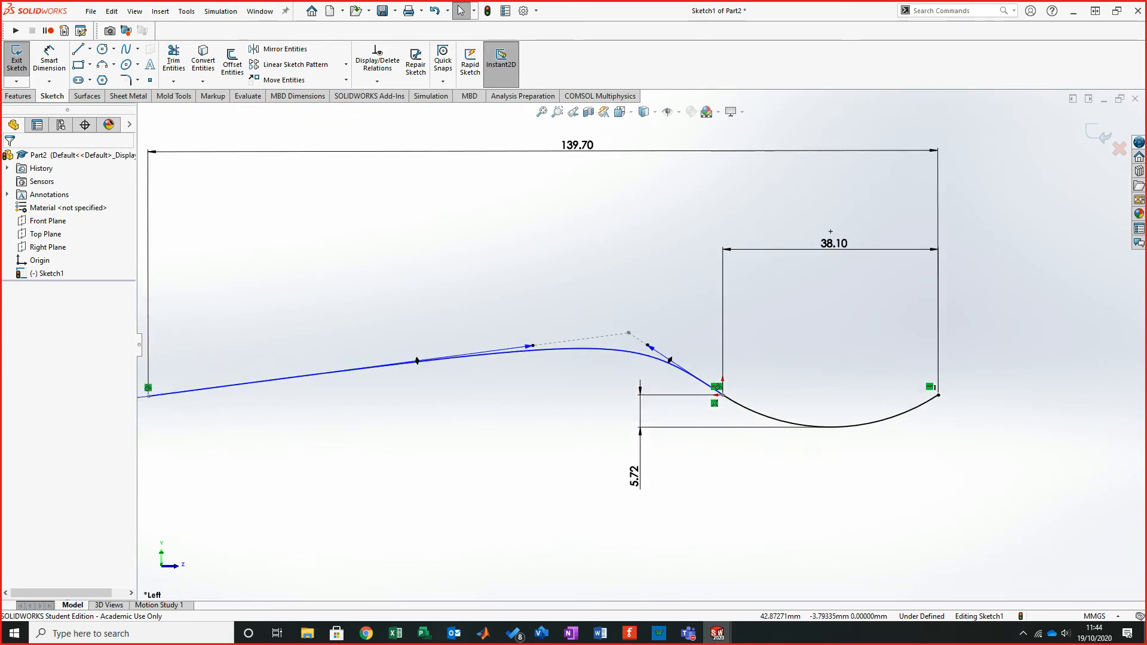
{"action": "left_click_drag", "start_coordinate": [529, 346], "coordinate": [382, 365]}
{"action": "left_click", "coordinate": [540, 406]}
{"action": "scroll", "coordinate": [540, 406], "scroll_direction": "up", "scroll_amount": 1}
{"action": "scroll", "coordinate": [557, 396], "scroll_direction": "up", "scroll_amount": 3}
{"action": "scroll", "coordinate": [514, 395], "scroll_direction": "down", "scroll_amount": 4}
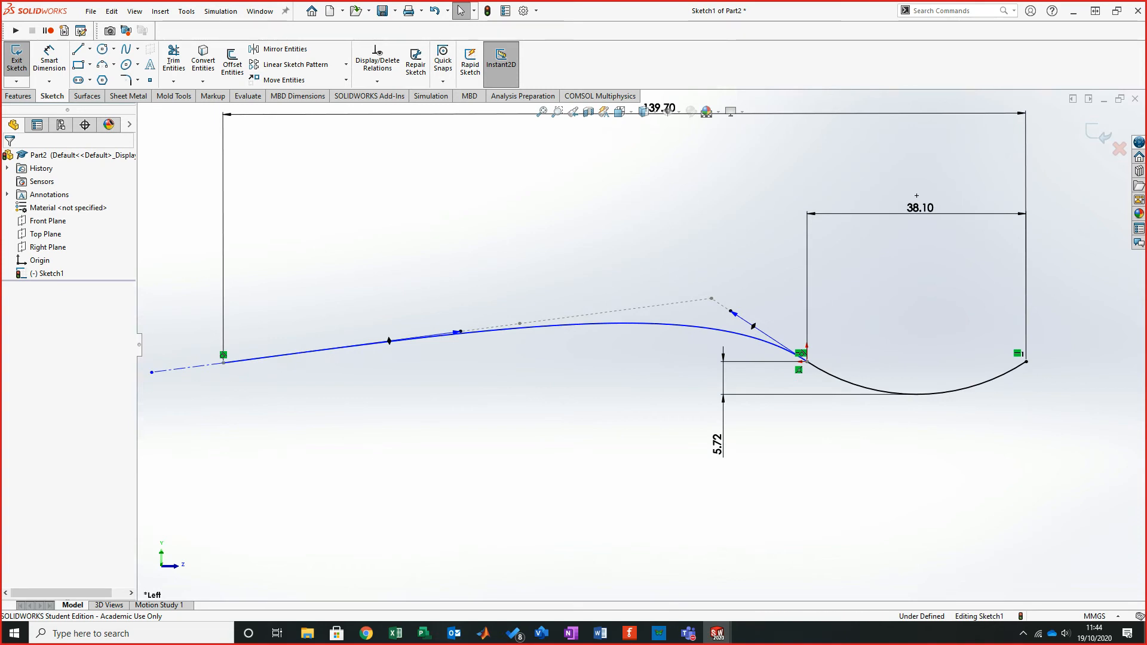
- Compare with the reference sketch and try raising the control polygon's peak and shifting its lower vertex, undoing both changes
{"action": "key", "text": "alt+Tab"}
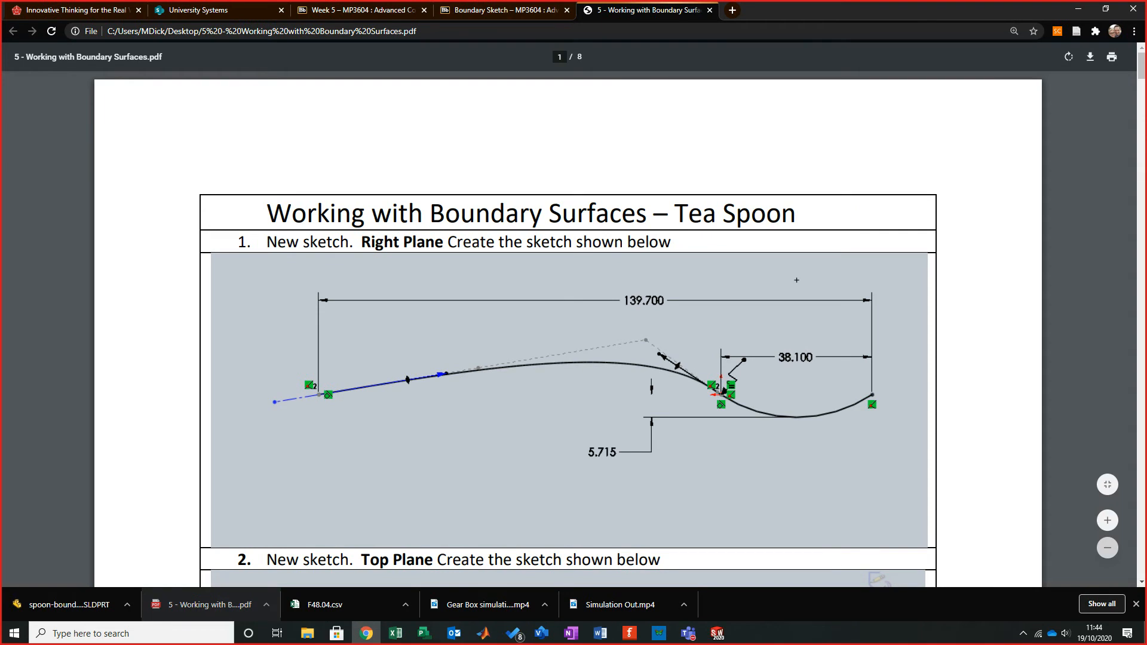
{"action": "key", "text": "alt+Tab"}
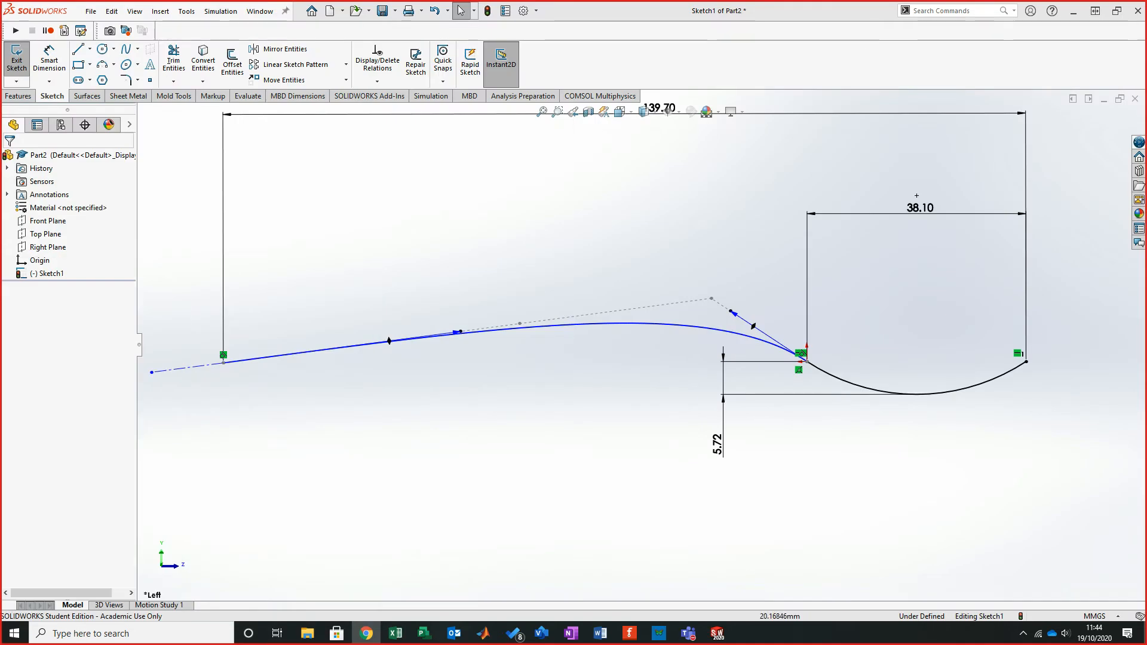
{"action": "left_click_drag", "start_coordinate": [711, 298], "coordinate": [670, 272]}
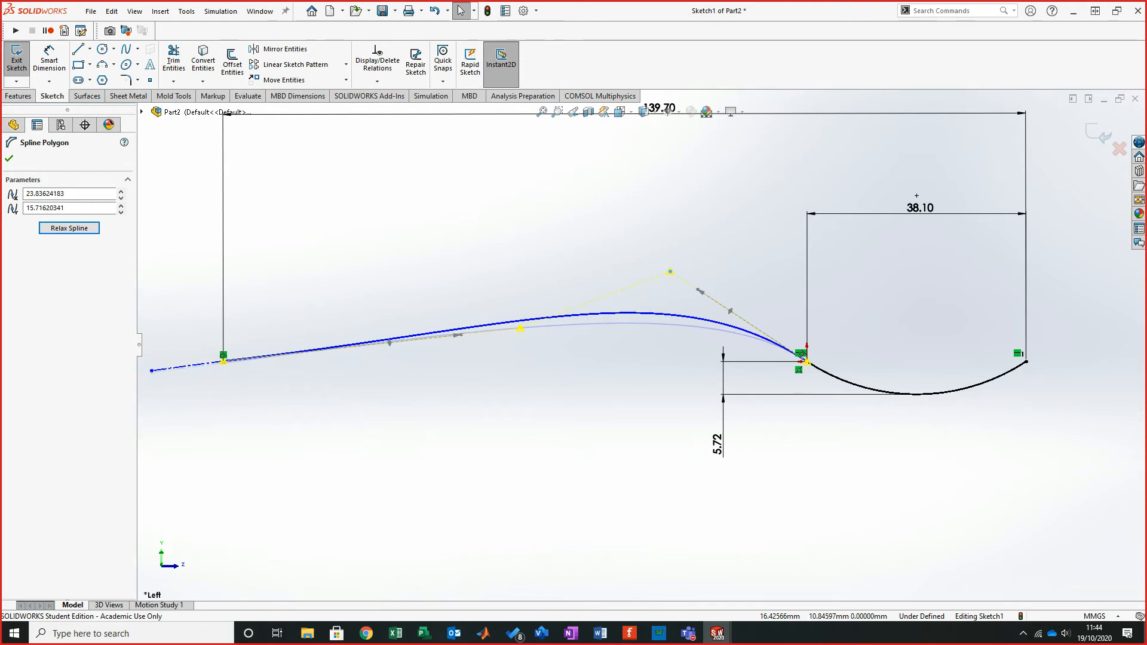
{"action": "left_click_drag", "start_coordinate": [670, 272], "coordinate": [612, 233]}
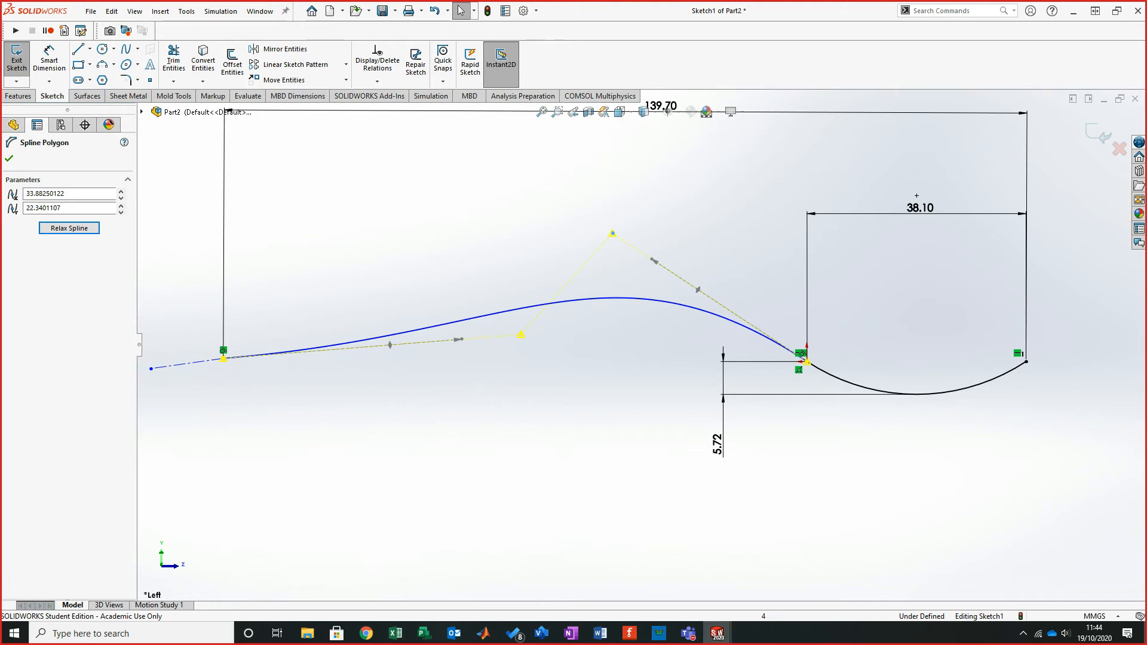
{"action": "left_click_drag", "start_coordinate": [521, 335], "coordinate": [609, 295]}
{"action": "key", "text": "ctrl+z"}
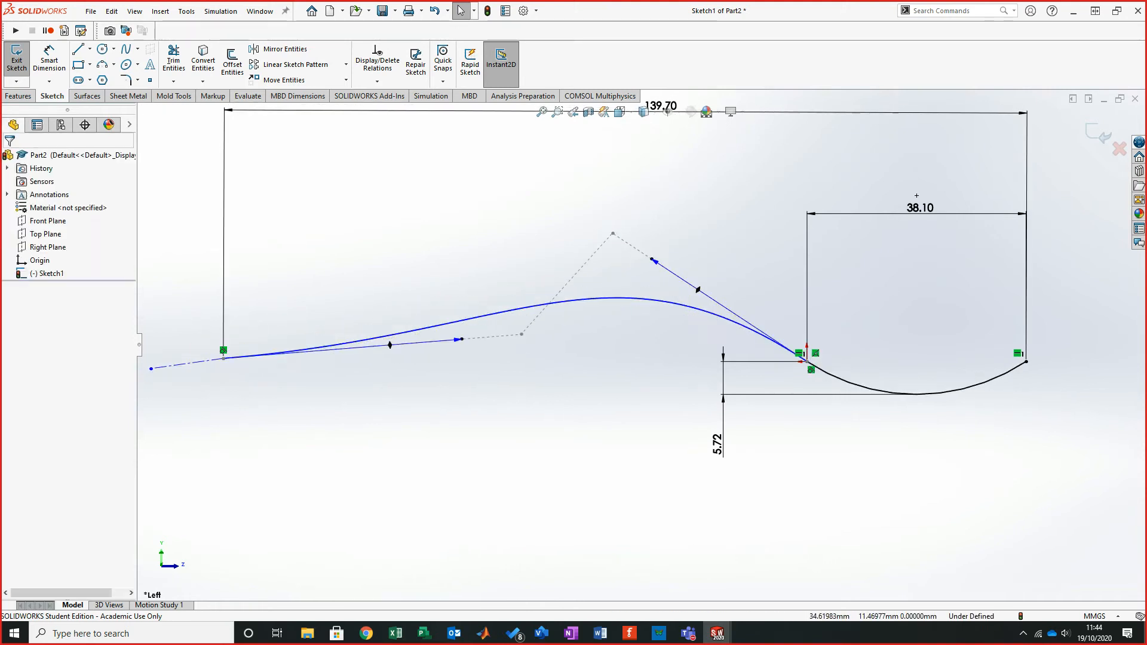
{"action": "key", "text": "ctrl+z"}
- Exit the Right Plane profile sketch
{"action": "key", "text": "f"}
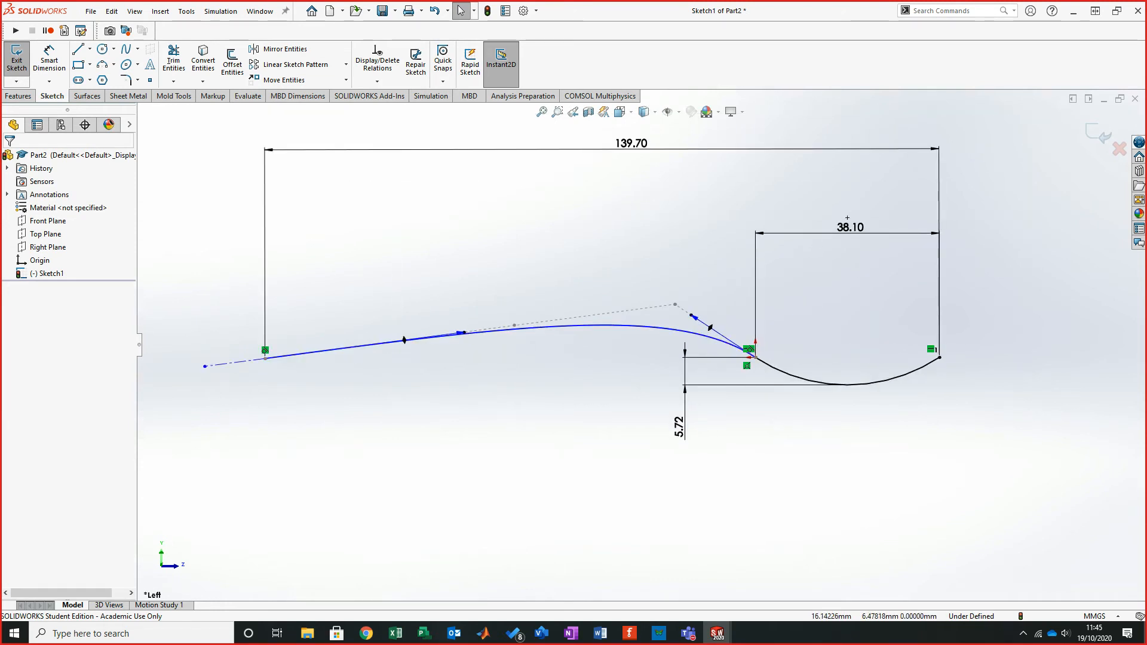
{"action": "scroll", "coordinate": [723, 317], "scroll_direction": "down", "scroll_amount": 3}
{"action": "scroll", "coordinate": [680, 328], "scroll_direction": "down", "scroll_amount": 2}
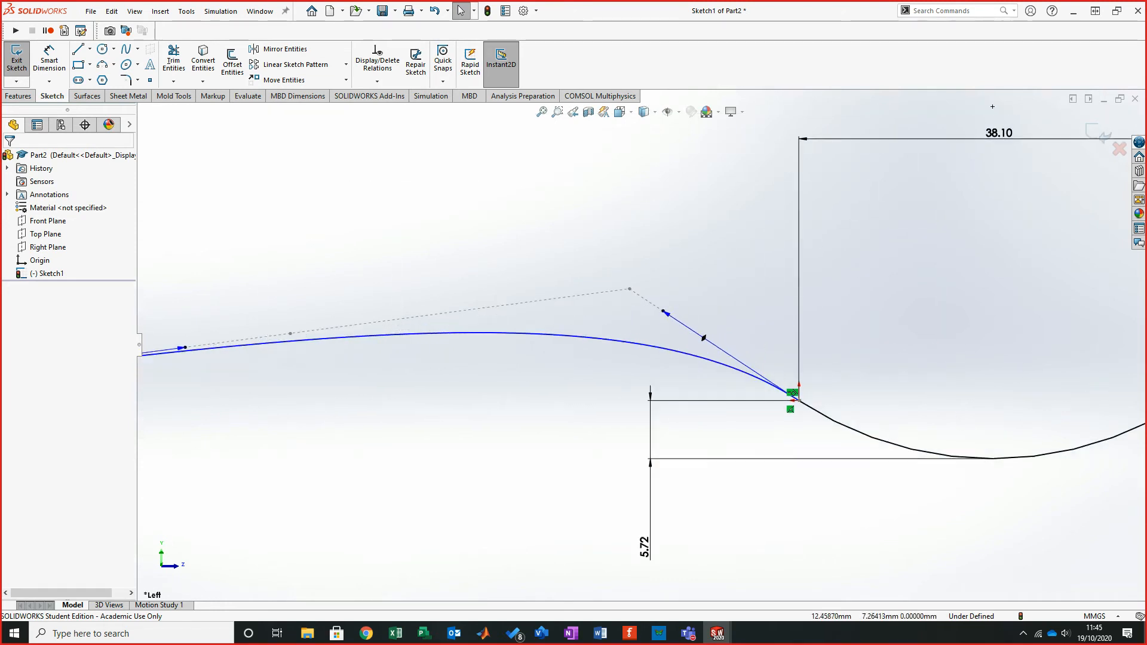
{"action": "left_click", "coordinate": [794, 394]}
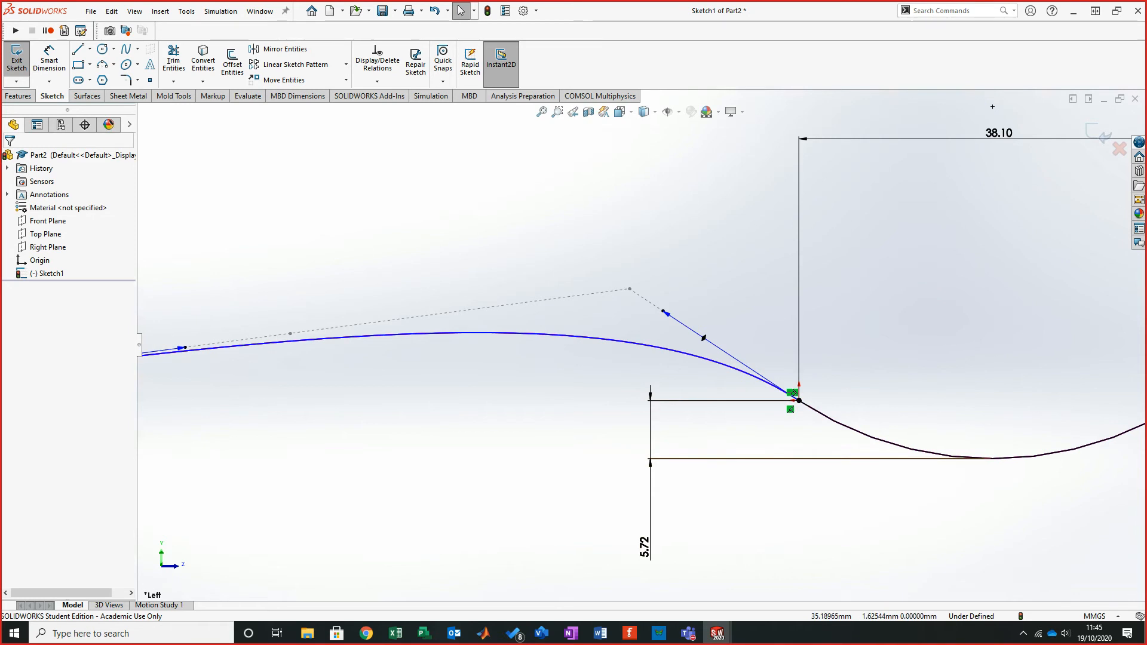
{"action": "scroll", "coordinate": [989, 117], "scroll_direction": "up", "scroll_amount": 3}
{"action": "scroll", "coordinate": [978, 138], "scroll_direction": "down", "scroll_amount": 1}
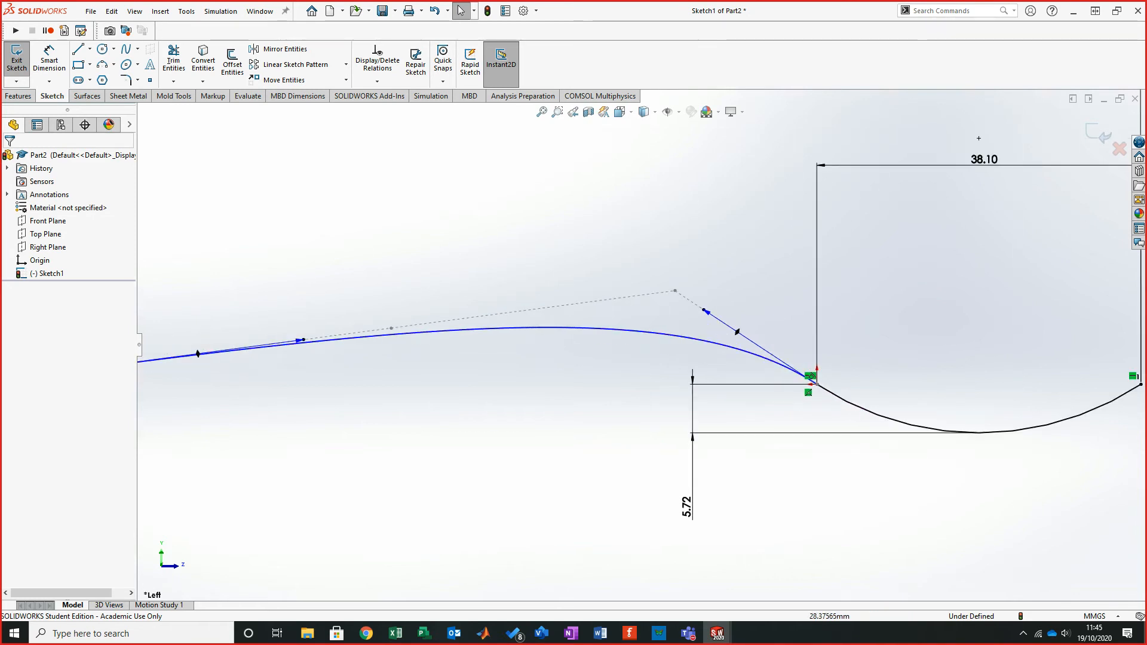
{"action": "left_click", "coordinate": [738, 332]}
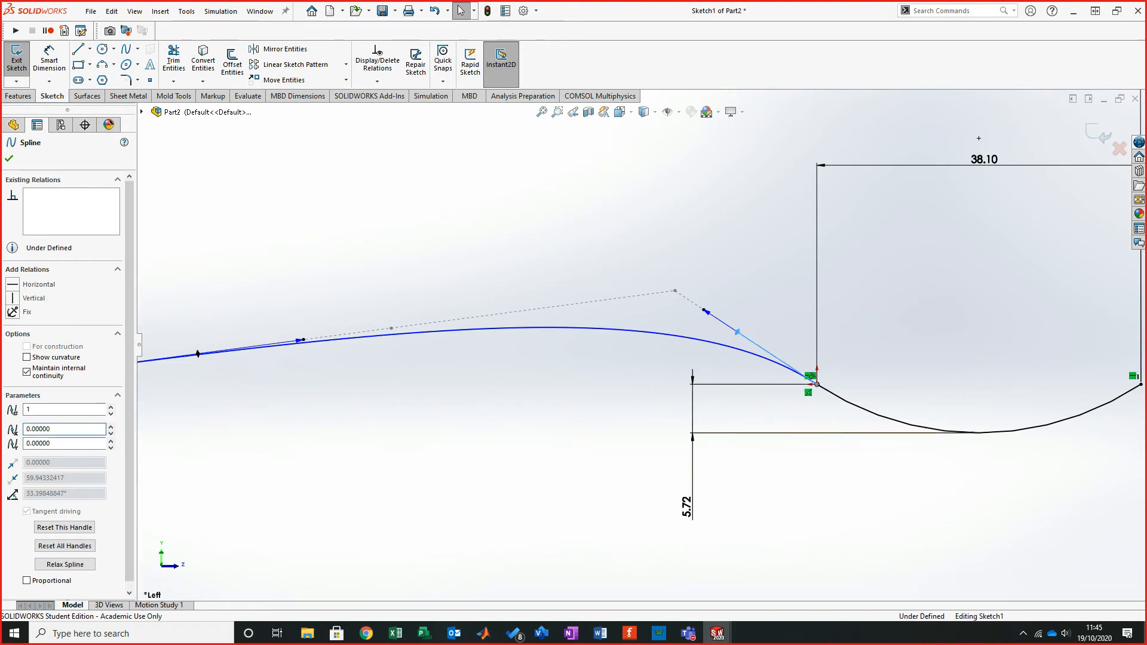
{"action": "key", "text": "Escape"}
{"action": "scroll", "coordinate": [789, 350], "scroll_direction": "down", "scroll_amount": 5}
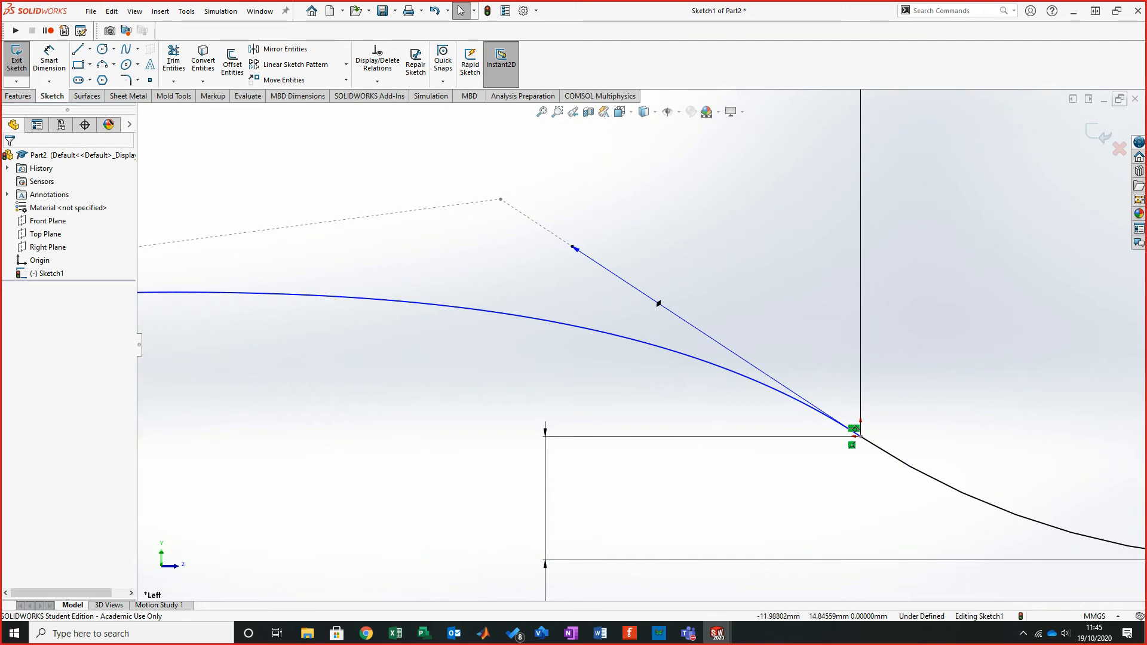
{"action": "left_click", "coordinate": [17, 60]}
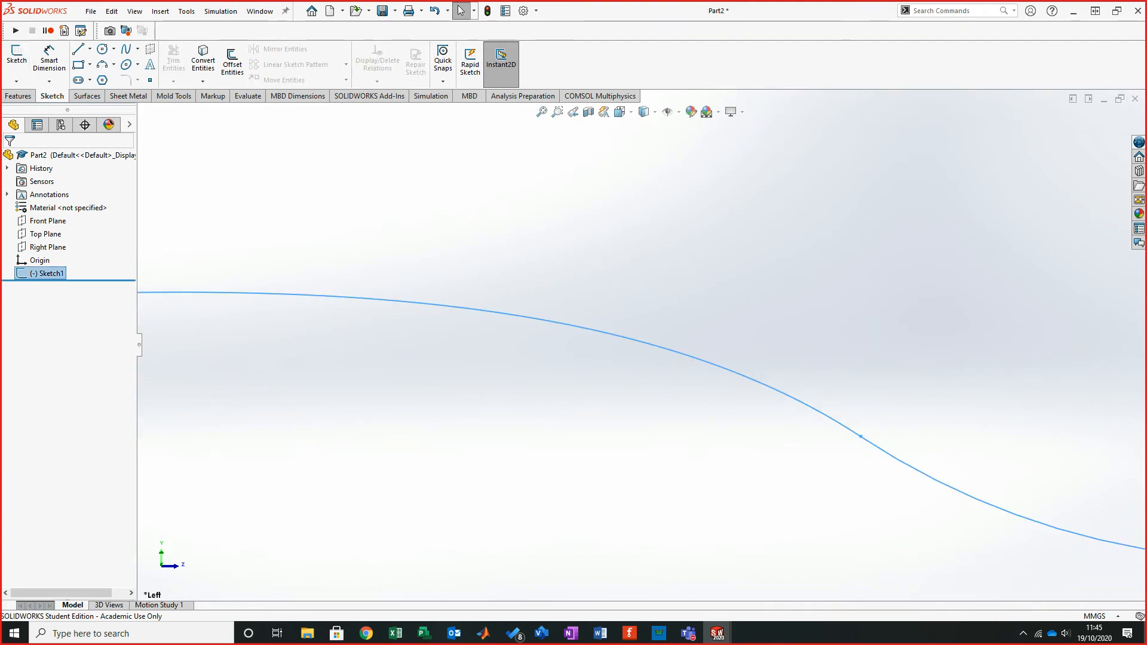
- Examine the tutorial's Top Plane sketch in the reference PDF, zooming into the 3.099 and 45° details
{"action": "left_click", "coordinate": [557, 353]}
{"action": "mouse_move", "coordinate": [558, 354]}
{"action": "middle_mouse_down"}
{"action": "mouse_move", "coordinate": [527, 353]}
{"action": "mouse_move", "coordinate": [606, 323]}
{"action": "middle_mouse_up"}
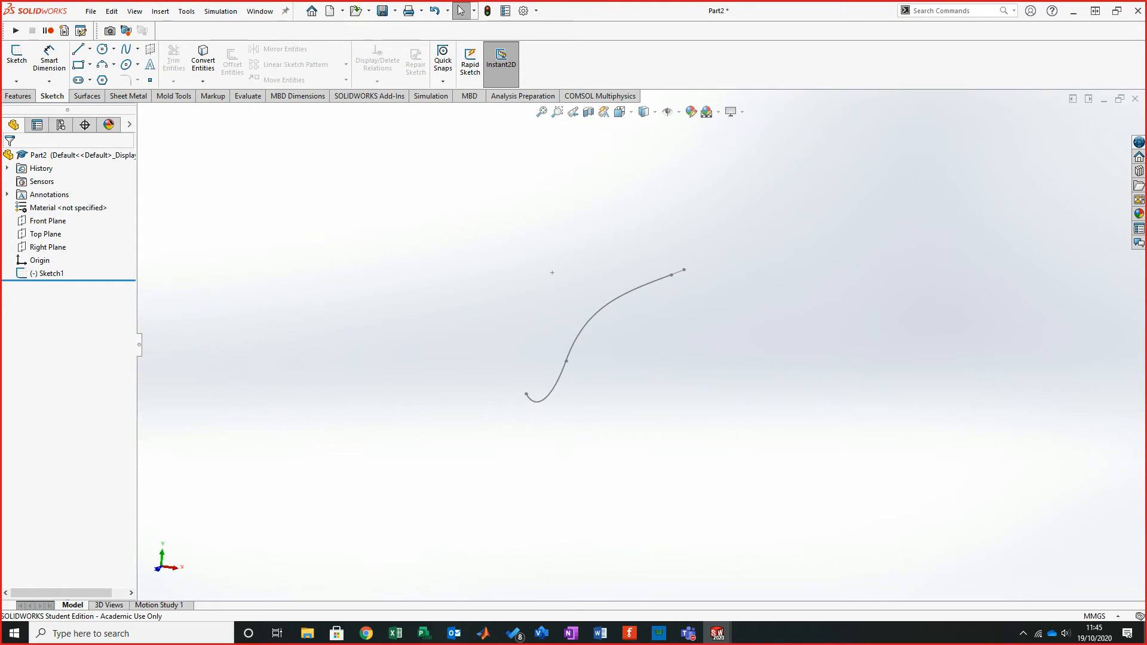
{"action": "key", "text": "alt+Tab"}
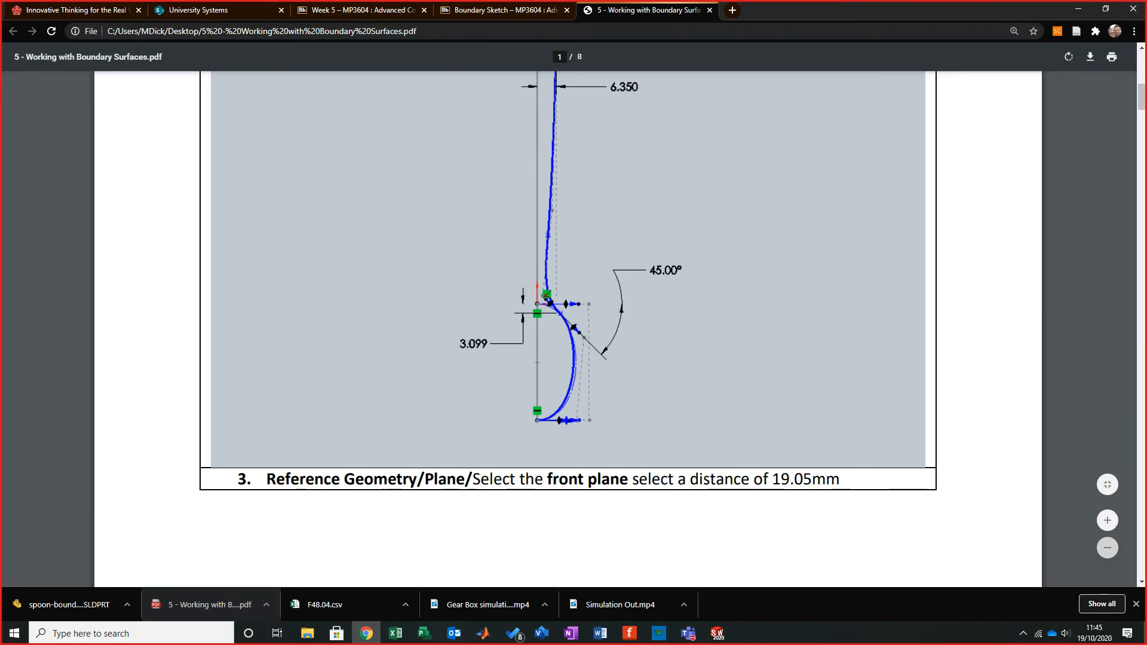
{"action": "scroll", "coordinate": [567, 328], "scroll_direction": "up", "scroll_amount": 3}
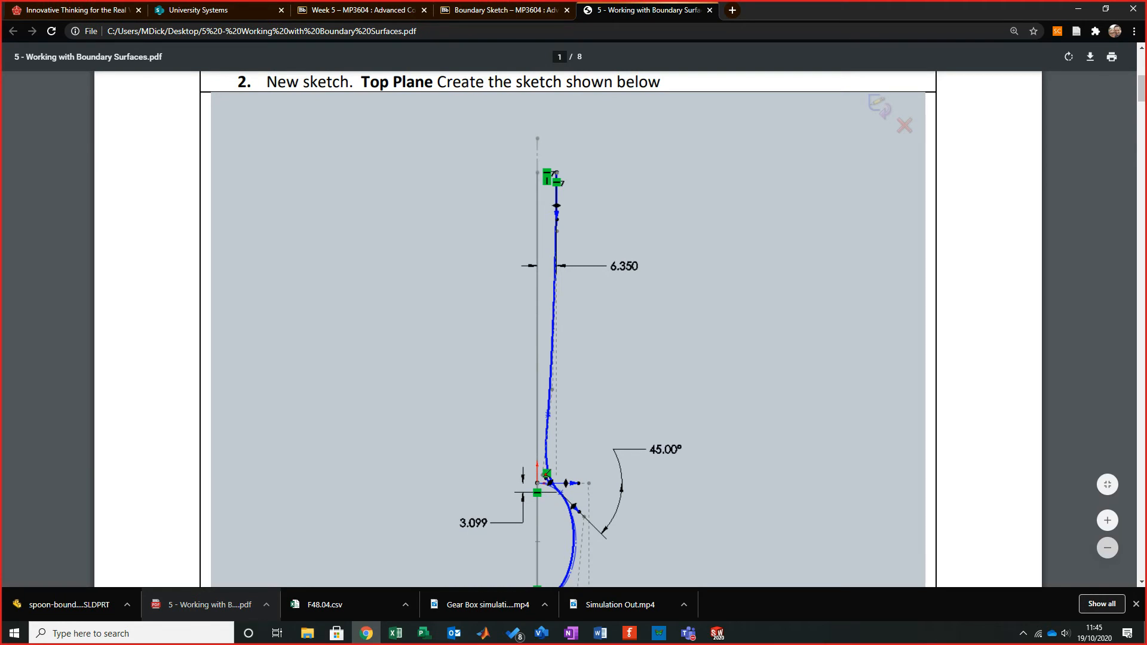
{"action": "scroll", "coordinate": [567, 329], "scroll_direction": "down", "scroll_amount": 1}
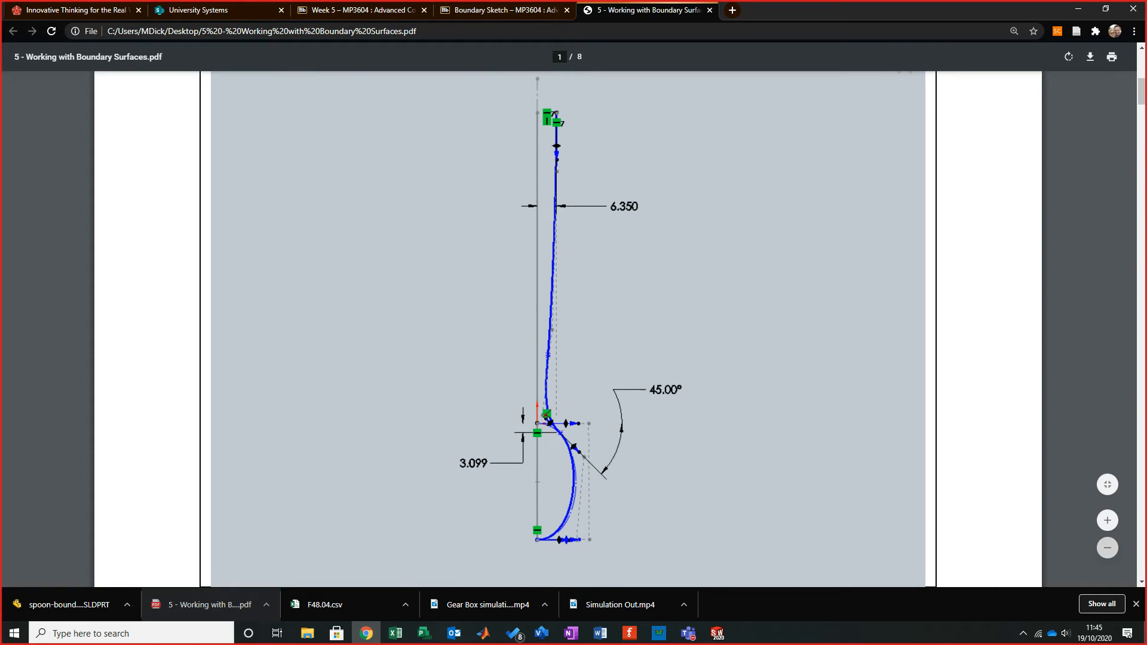
{"action": "left_click", "coordinate": [1107, 520]}
{"action": "left_click", "coordinate": [1107, 520]}
{"action": "left_click", "coordinate": [1106, 521]}
{"action": "left_click", "coordinate": [1107, 520]}
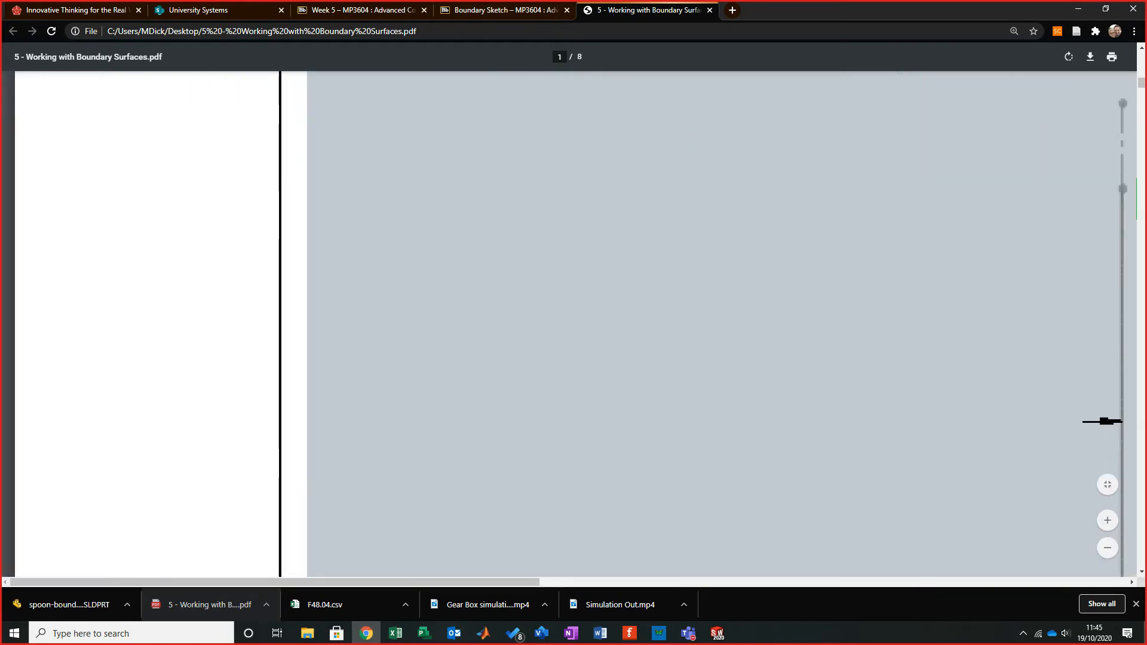
{"action": "scroll", "coordinate": [657, 359], "scroll_direction": "down", "scroll_amount": 15}
{"action": "scroll", "coordinate": [657, 359], "scroll_direction": "up", "scroll_amount": 3}
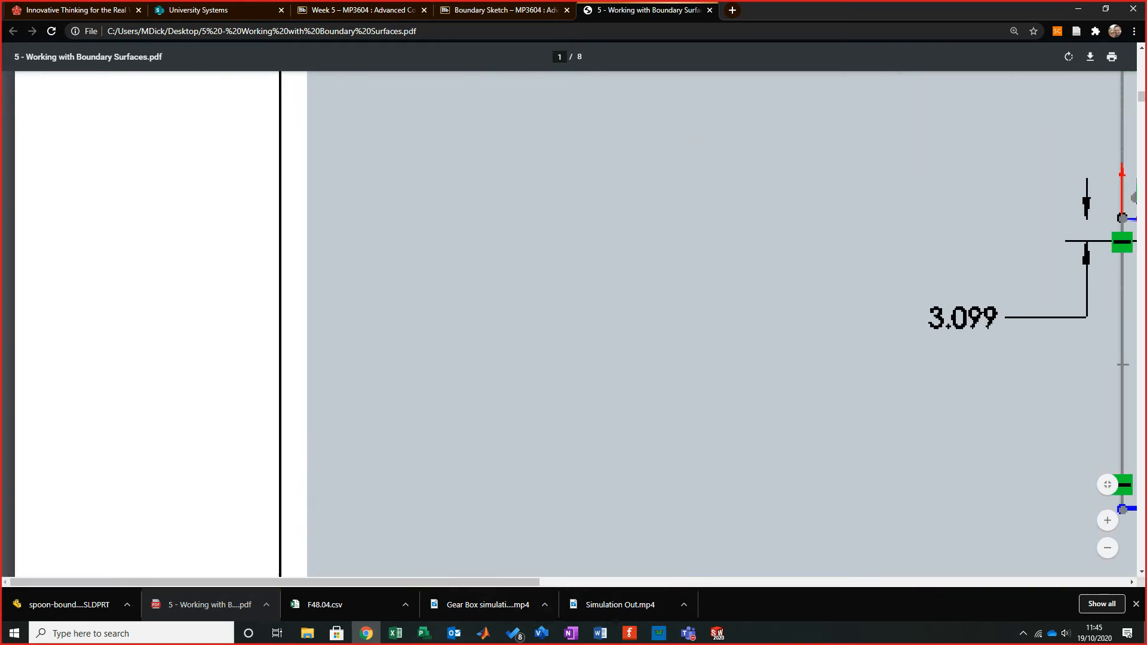
{"action": "left_click_drag", "start_coordinate": [418, 582], "coordinate": [671, 582]}
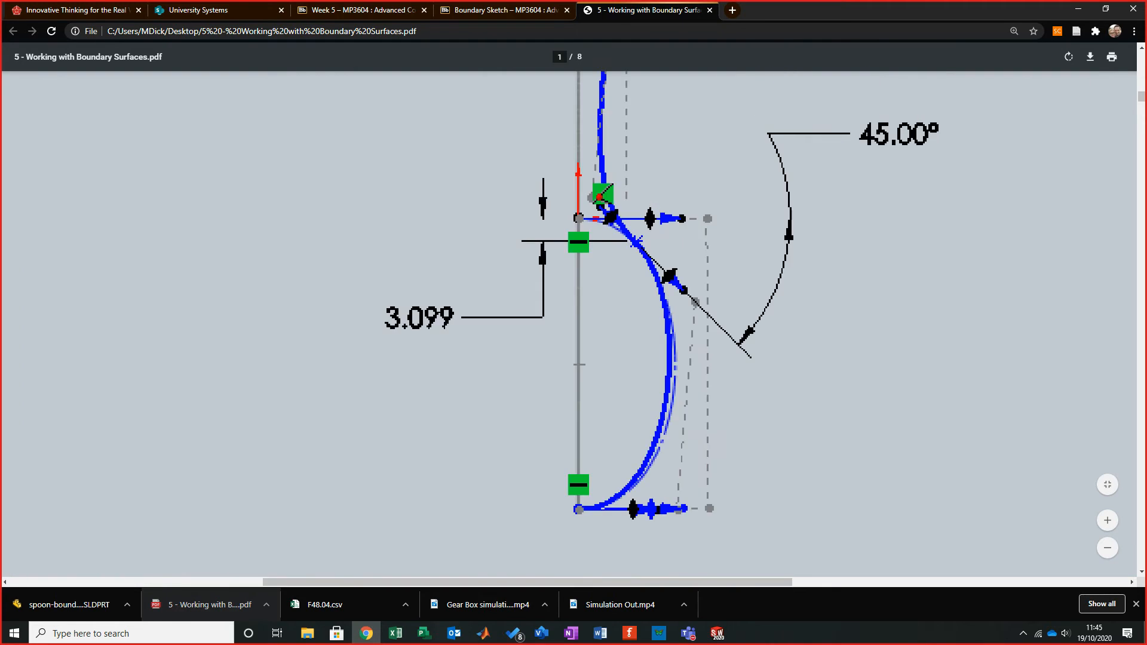
{"action": "scroll", "coordinate": [573, 323], "scroll_direction": "up", "scroll_amount": 2}
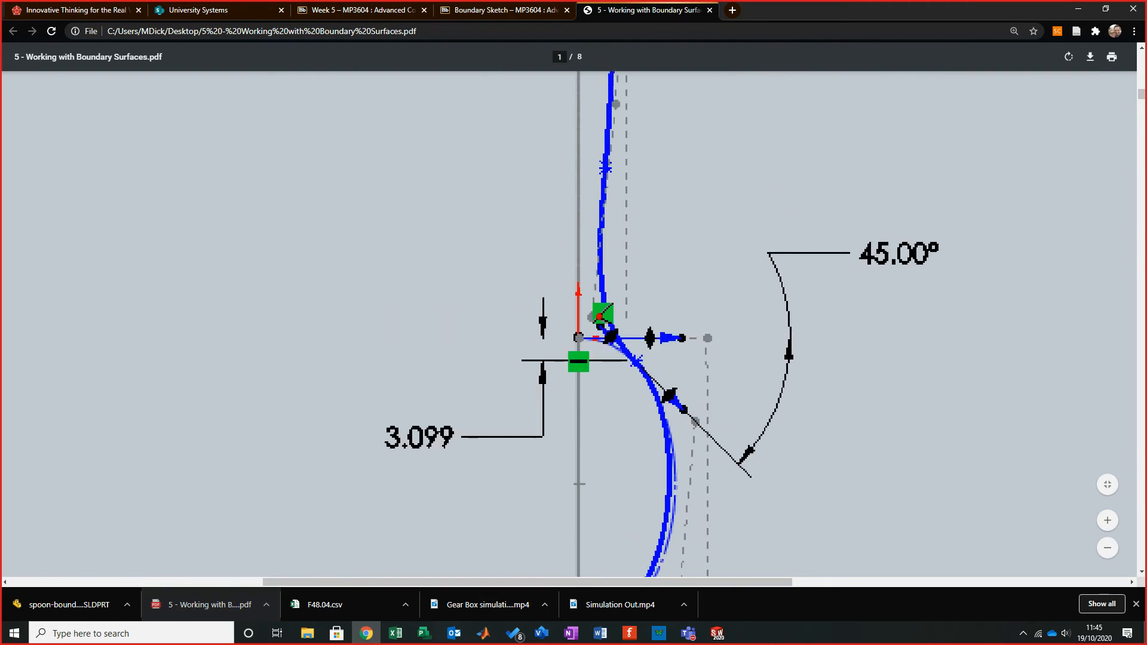
{"action": "scroll", "coordinate": [573, 323], "scroll_direction": "down", "scroll_amount": 3}
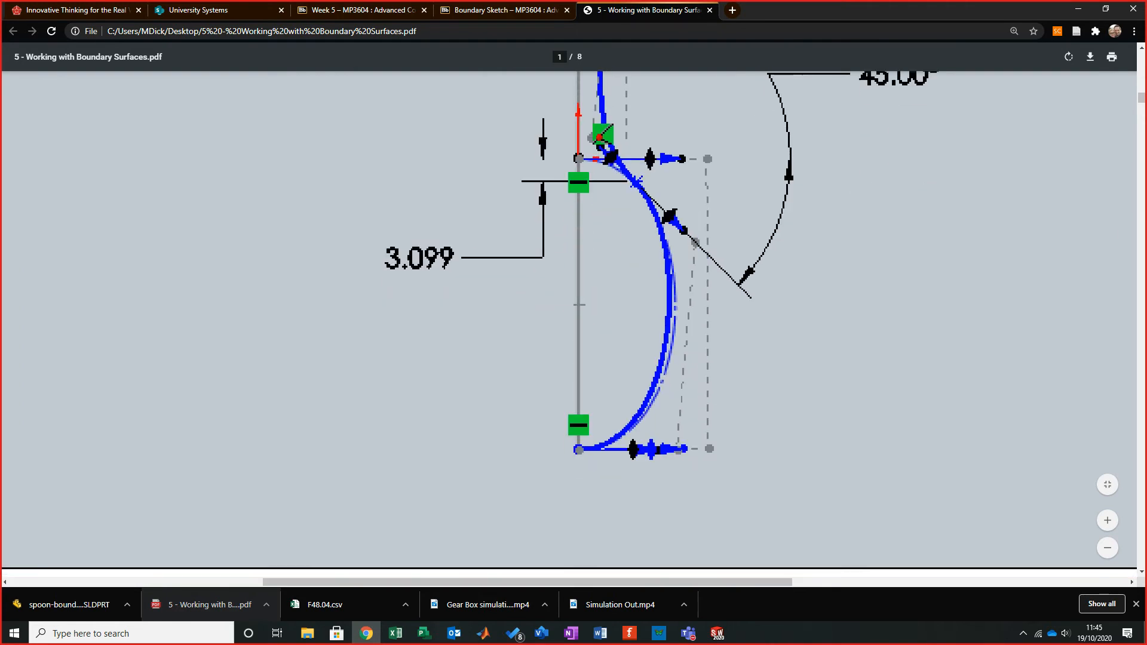
{"action": "scroll", "coordinate": [573, 323], "scroll_direction": "up", "scroll_amount": 4}
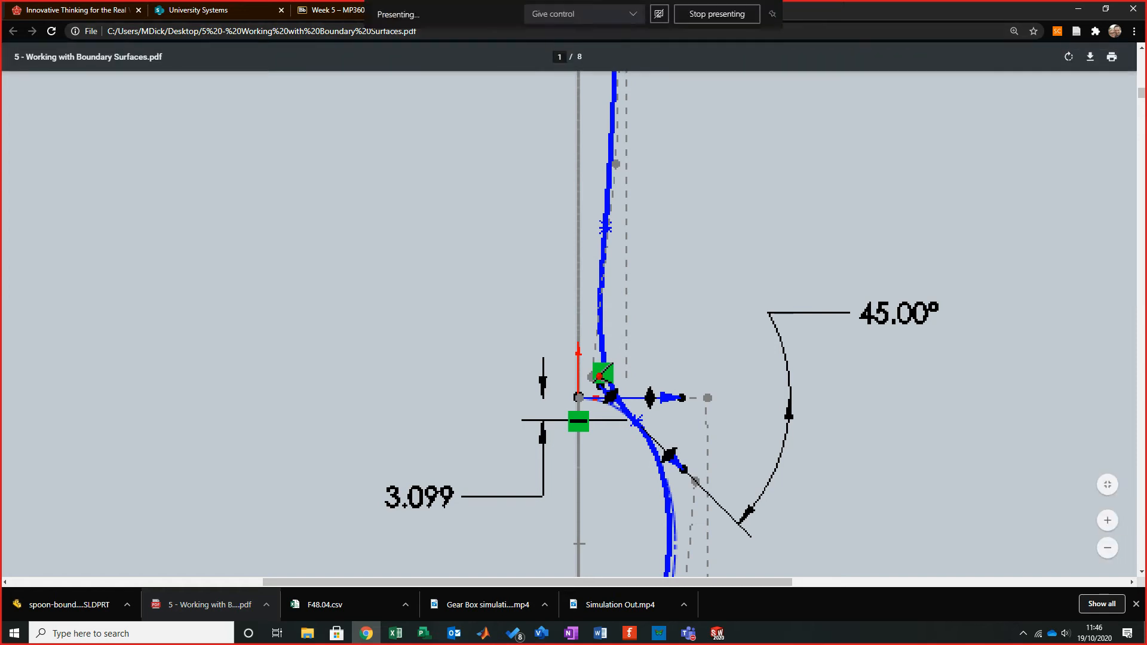
- Examine the reference part's Top Plane spline sketch and its parameters, then leave it discarding any changes
{"action": "scroll", "coordinate": [598, 322], "scroll_direction": "up", "scroll_amount": 5}
{"action": "scroll", "coordinate": [569, 323], "scroll_direction": "up", "scroll_amount": 3}
{"action": "scroll", "coordinate": [570, 323], "scroll_direction": "down", "scroll_amount": 7}
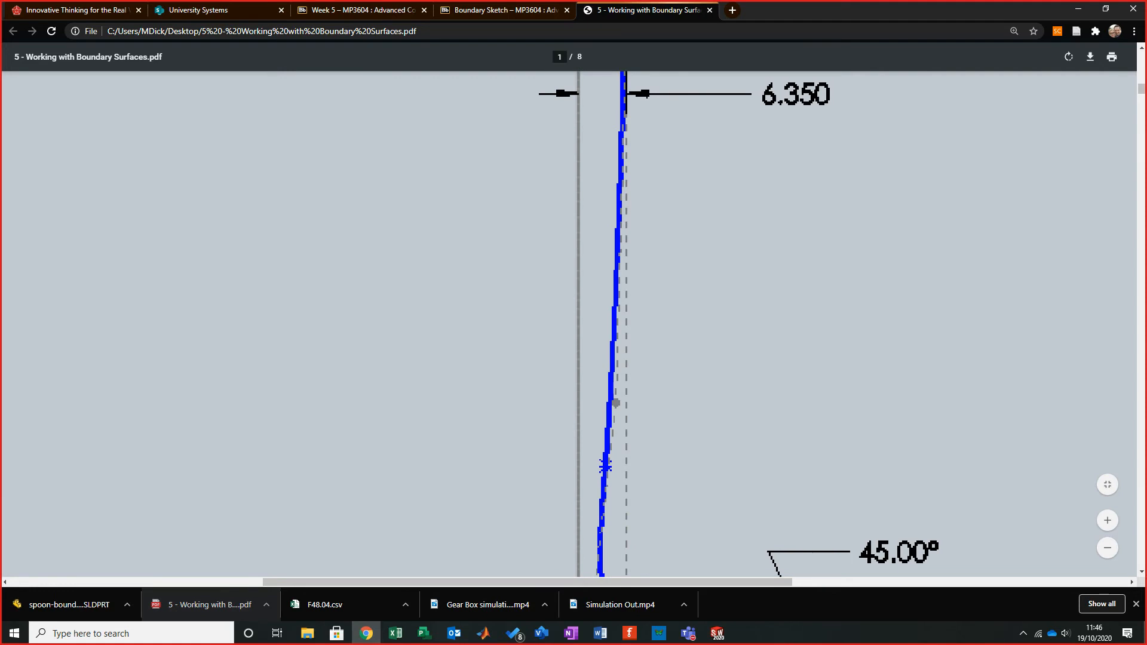
{"action": "key", "text": "alt+Tab"}
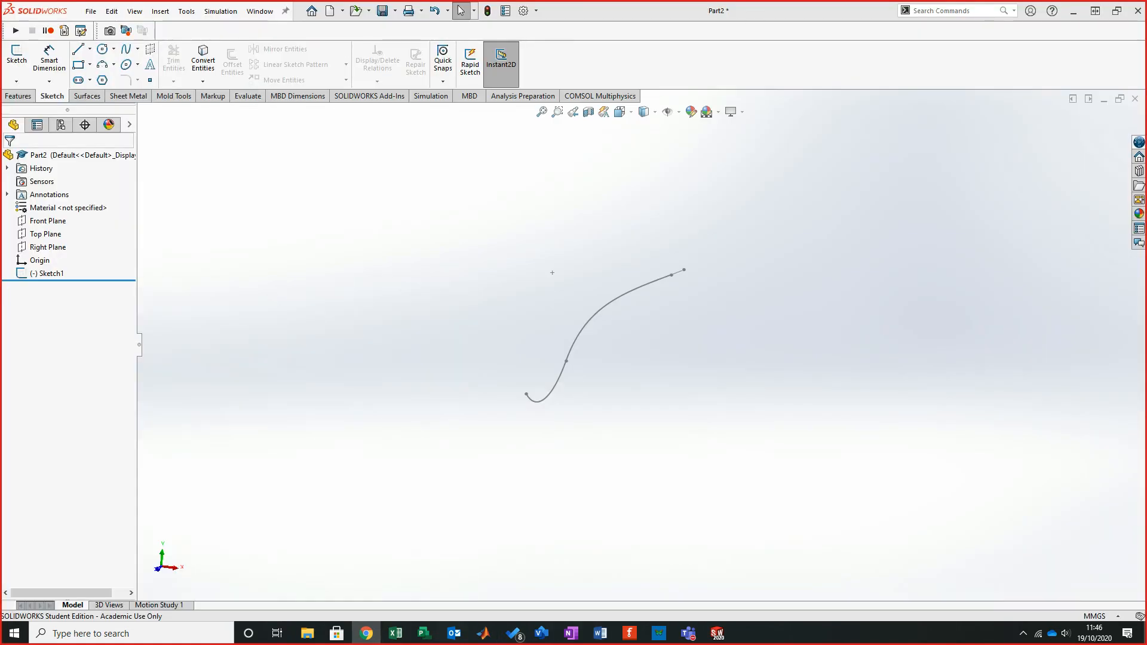
{"action": "left_click", "coordinate": [717, 633]}
{"action": "left_click", "coordinate": [657, 579]}
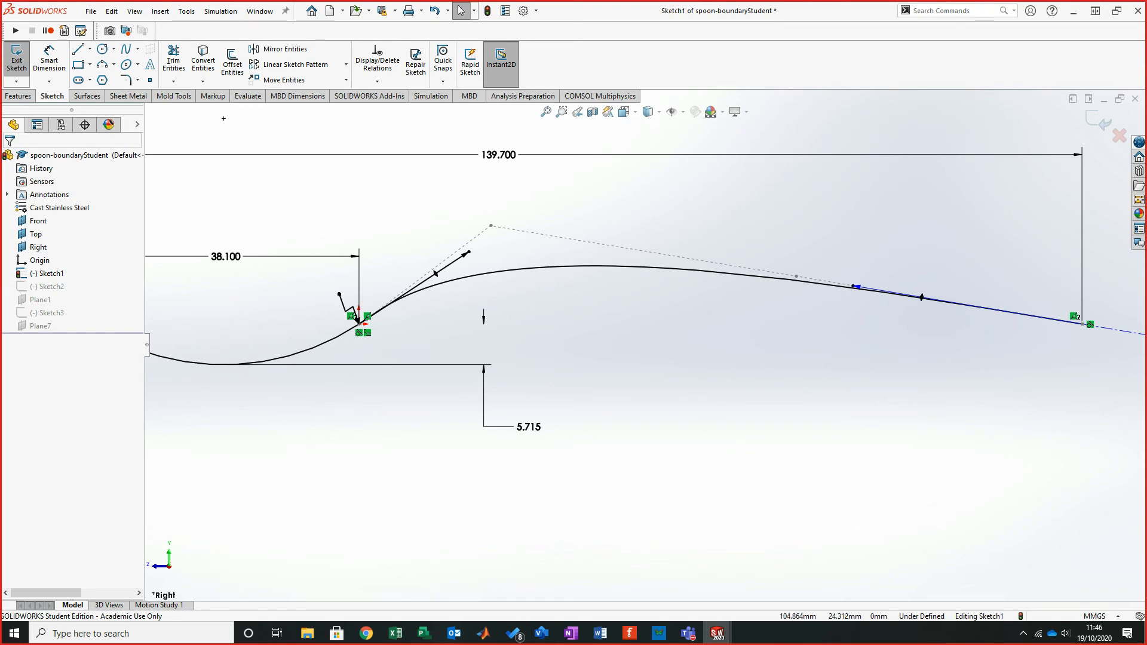
{"action": "left_click", "coordinate": [17, 60]}
{"action": "left_click", "coordinate": [51, 286]}
{"action": "right_click", "coordinate": [52, 286]}
{"action": "left_click", "coordinate": [57, 254]}
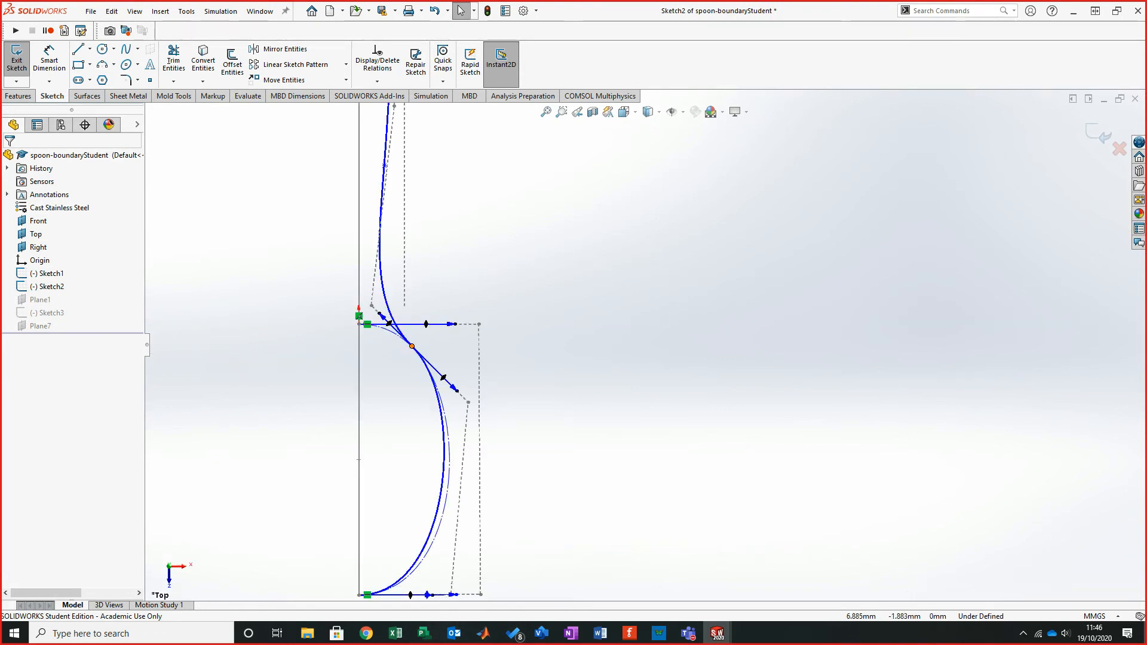
{"action": "left_click", "coordinate": [382, 275]}
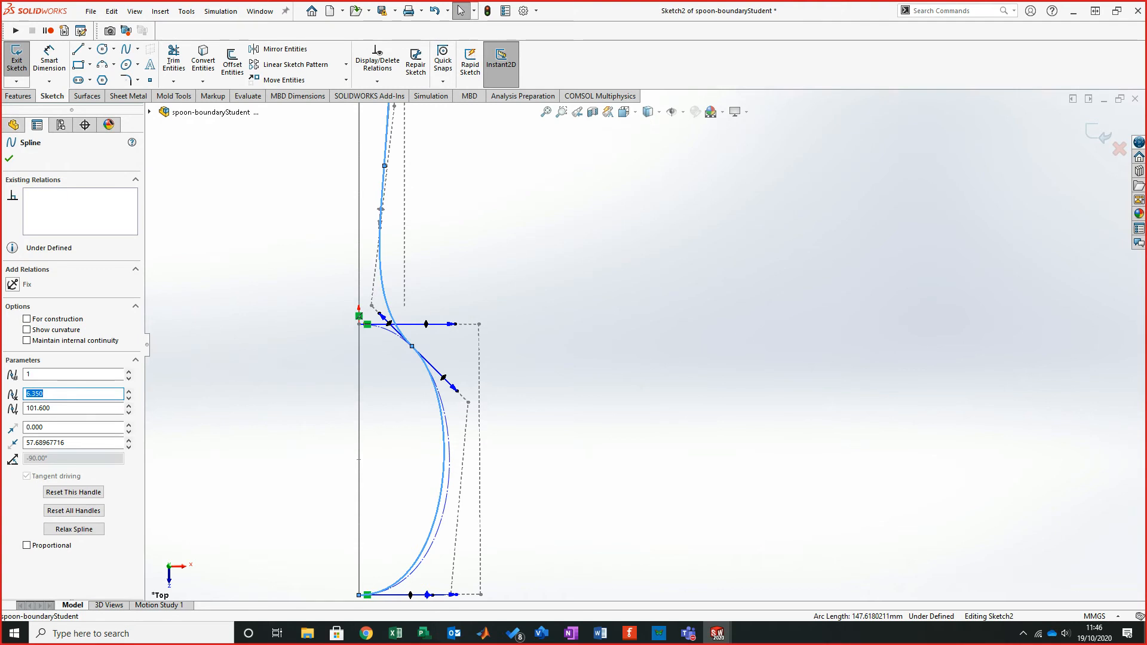
{"action": "scroll", "coordinate": [646, 345], "scroll_direction": "up", "scroll_amount": 2}
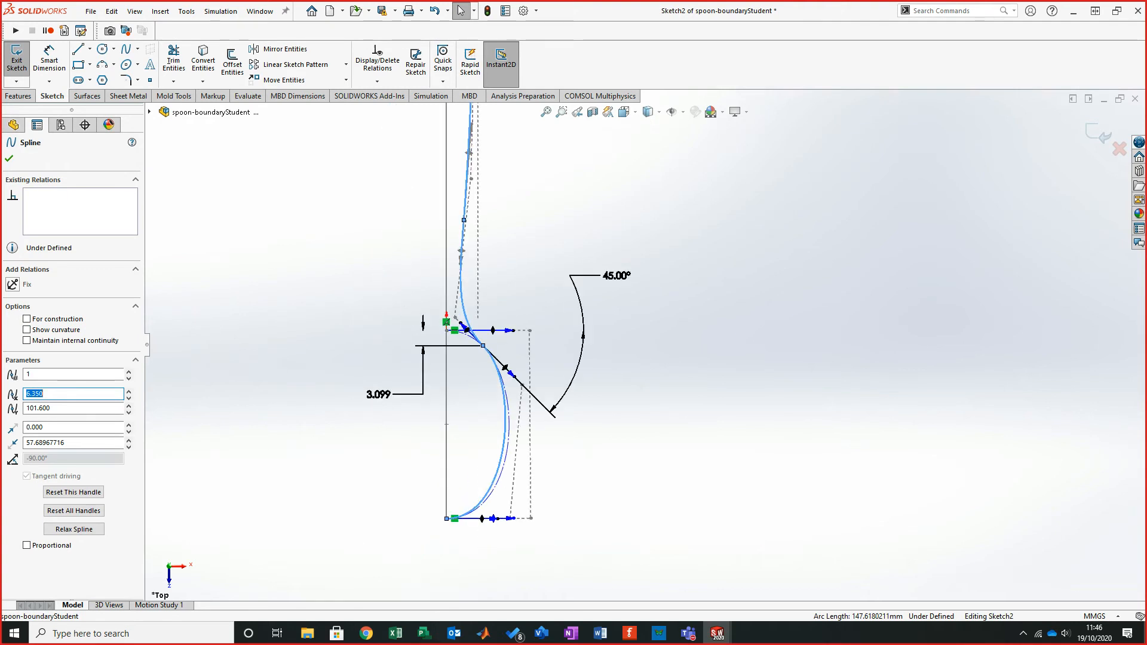
{"action": "scroll", "coordinate": [656, 334], "scroll_direction": "up", "scroll_amount": 1}
{"action": "scroll", "coordinate": [651, 336], "scroll_direction": "up", "scroll_amount": 4}
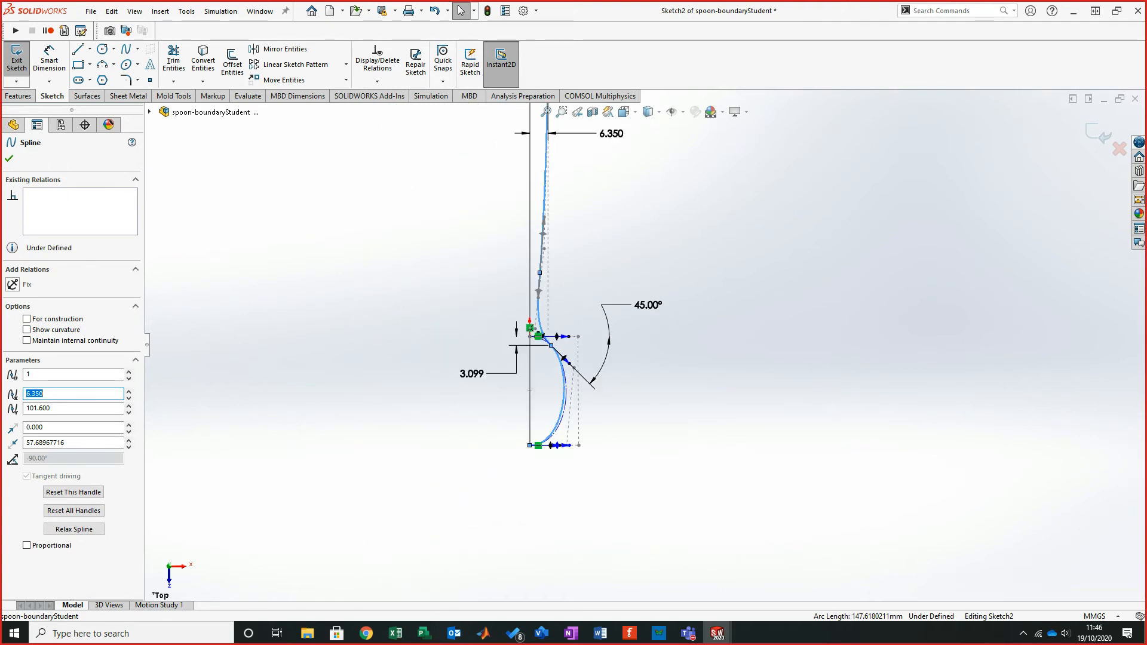
{"action": "scroll", "coordinate": [597, 164], "scroll_direction": "down", "scroll_amount": 5}
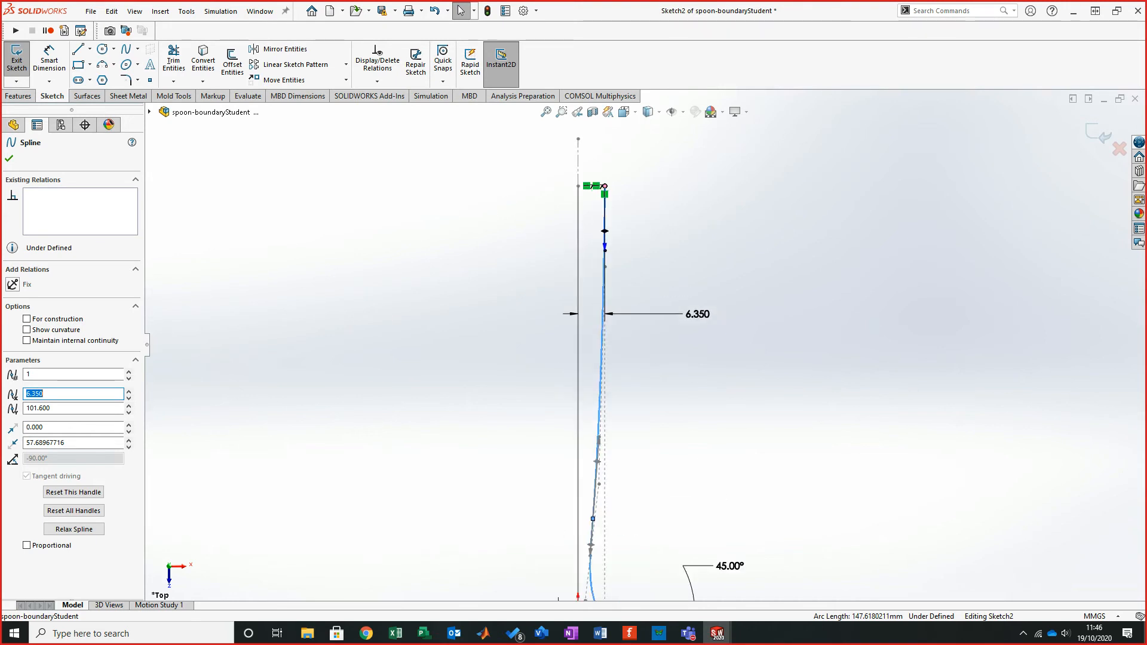
{"action": "key", "text": "Escape"}
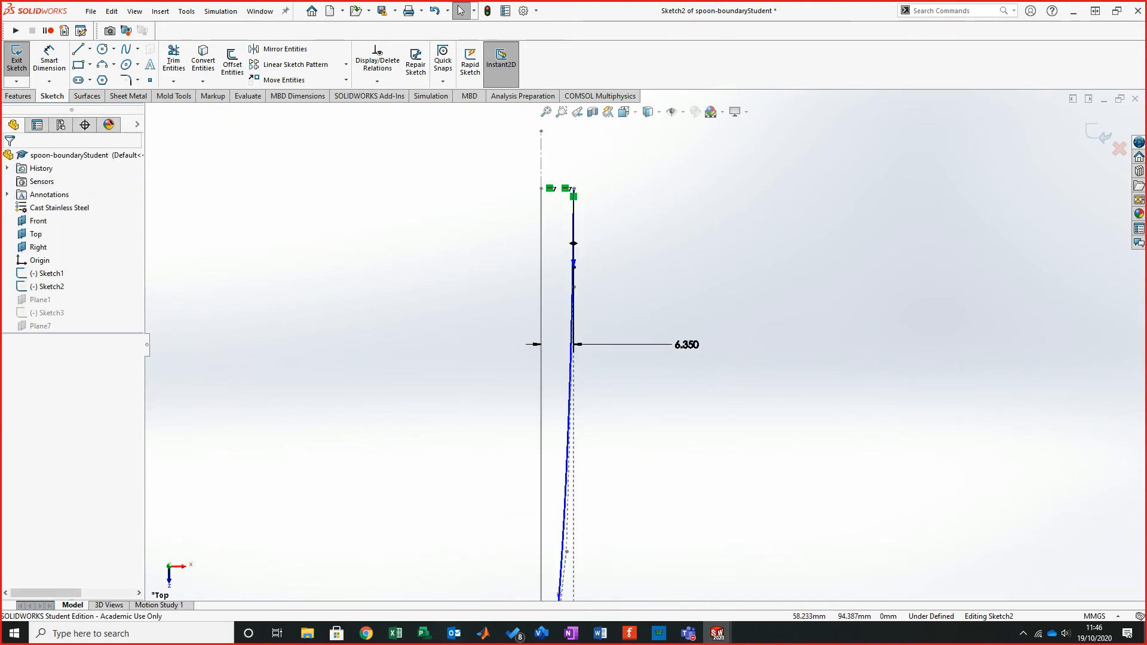
{"action": "scroll", "coordinate": [595, 251], "scroll_direction": "down", "scroll_amount": 2}
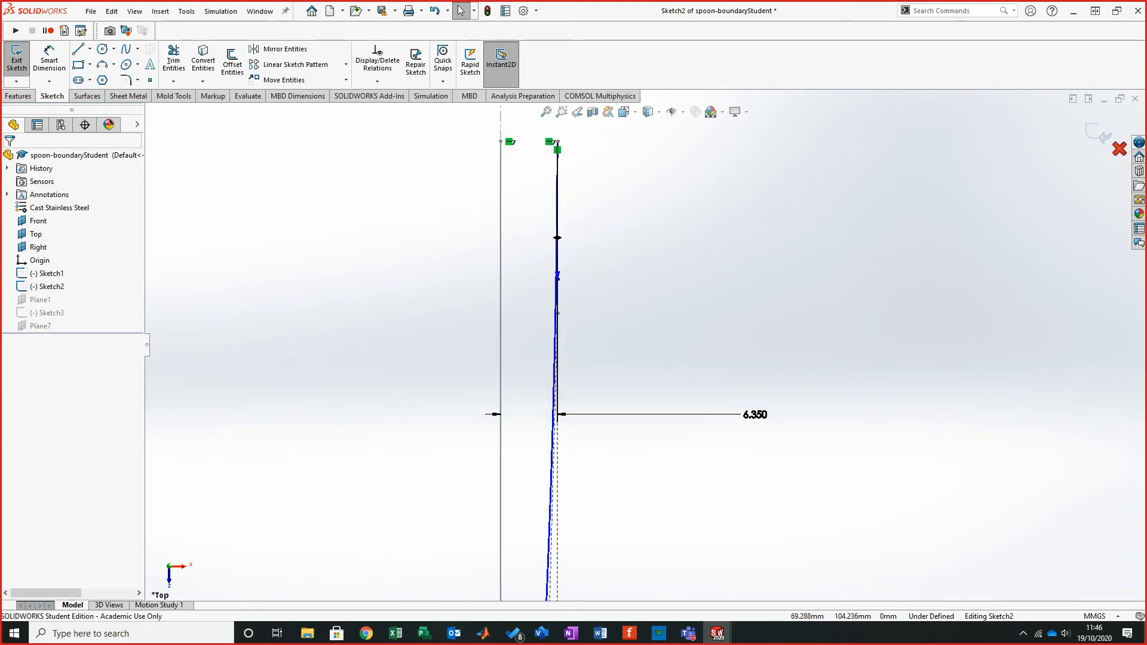
{"action": "left_click", "coordinate": [1119, 148]}
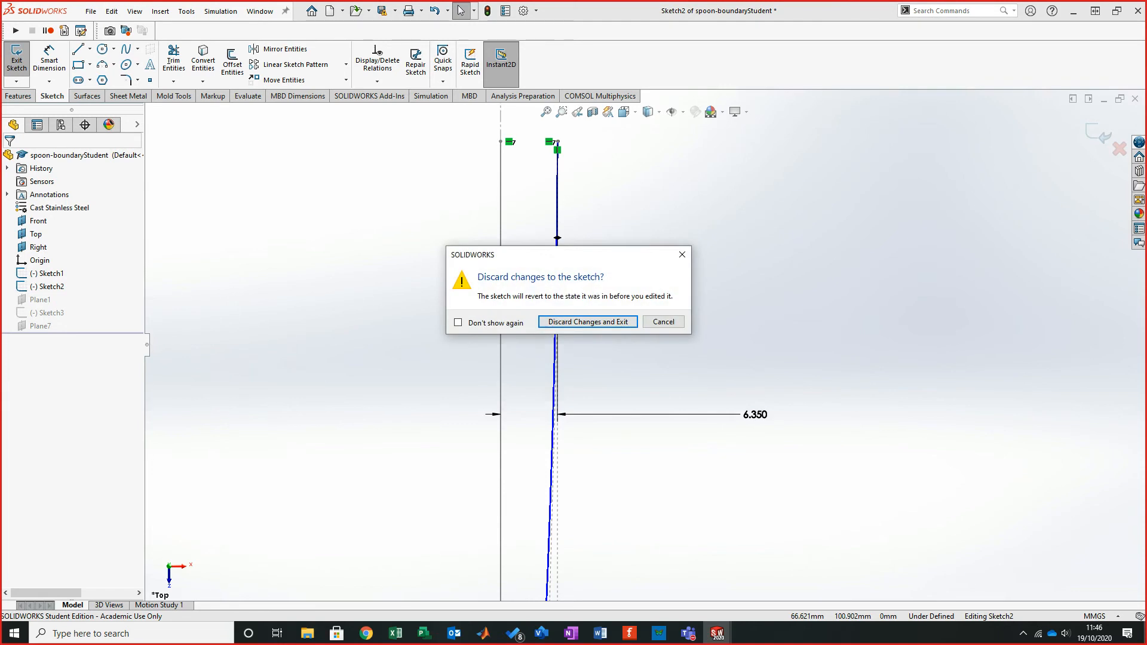
{"action": "key", "text": "Return"}
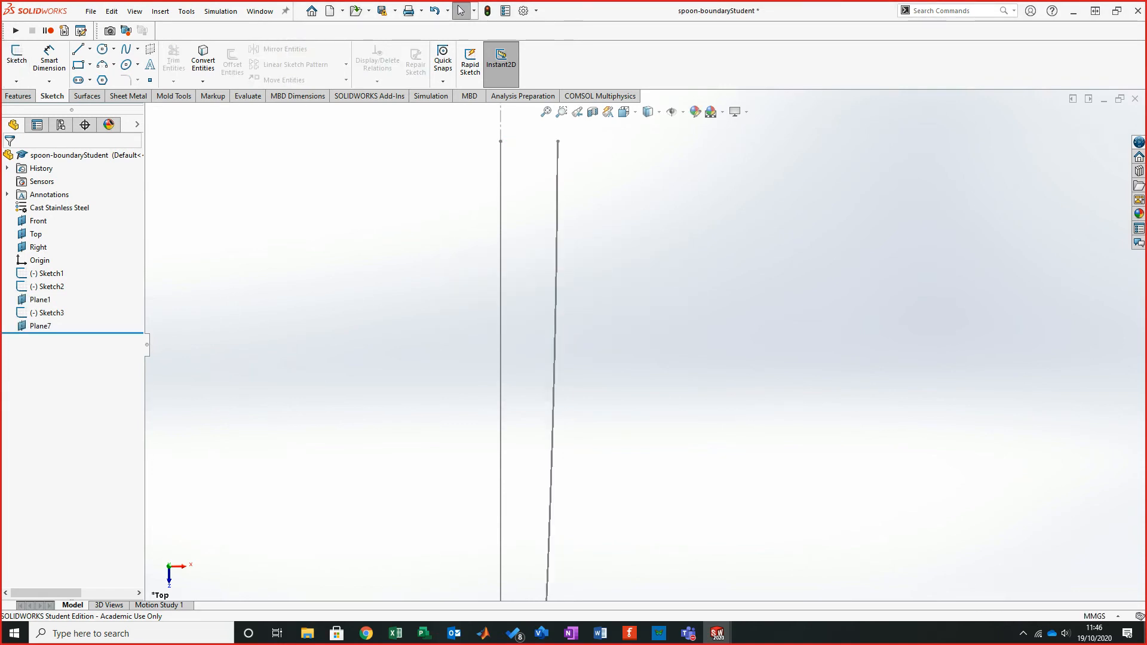
- Open a new sketch on the Top Plane of the new part
{"action": "key", "text": "ctrl+Tab"}
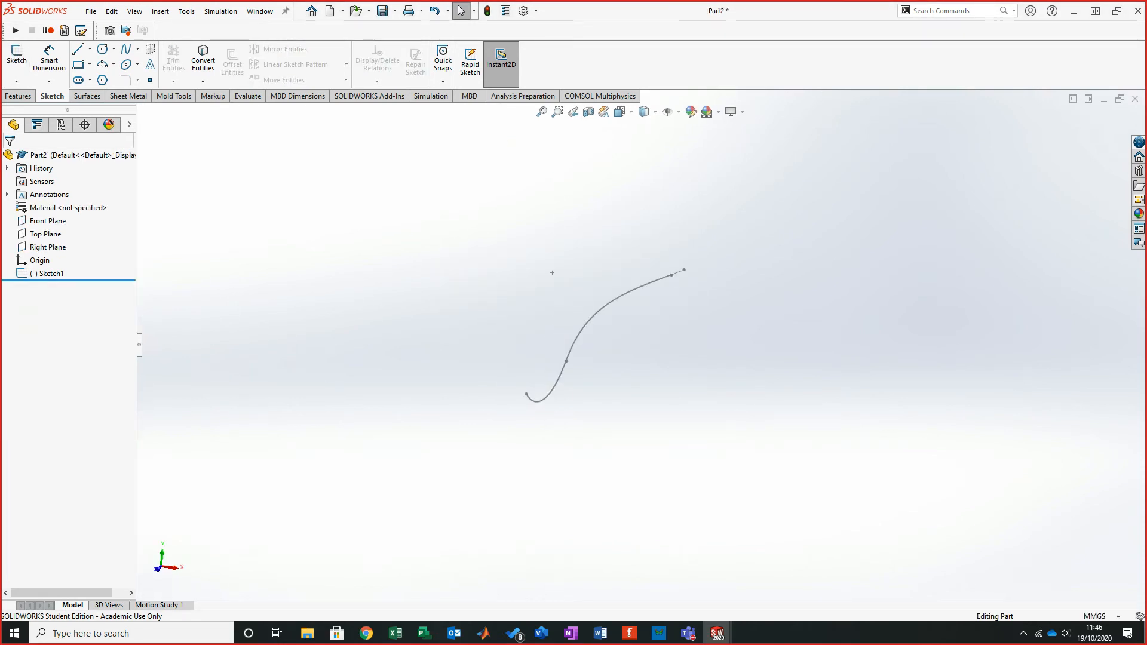
{"action": "left_click", "coordinate": [45, 234]}
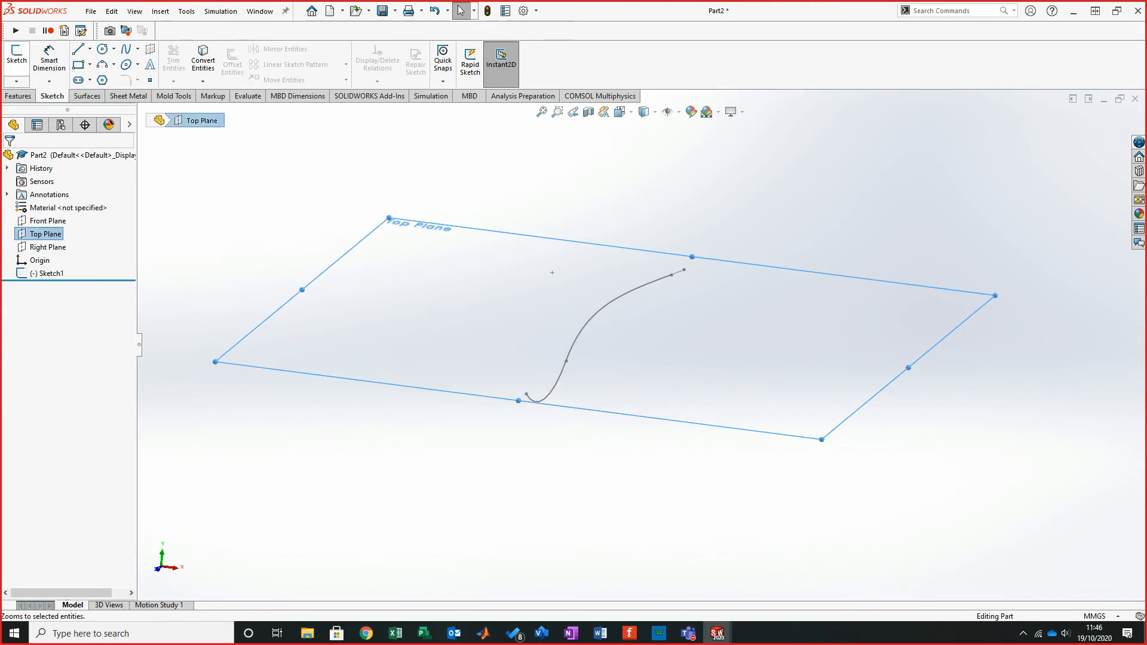
{"action": "left_click", "coordinate": [17, 58]}
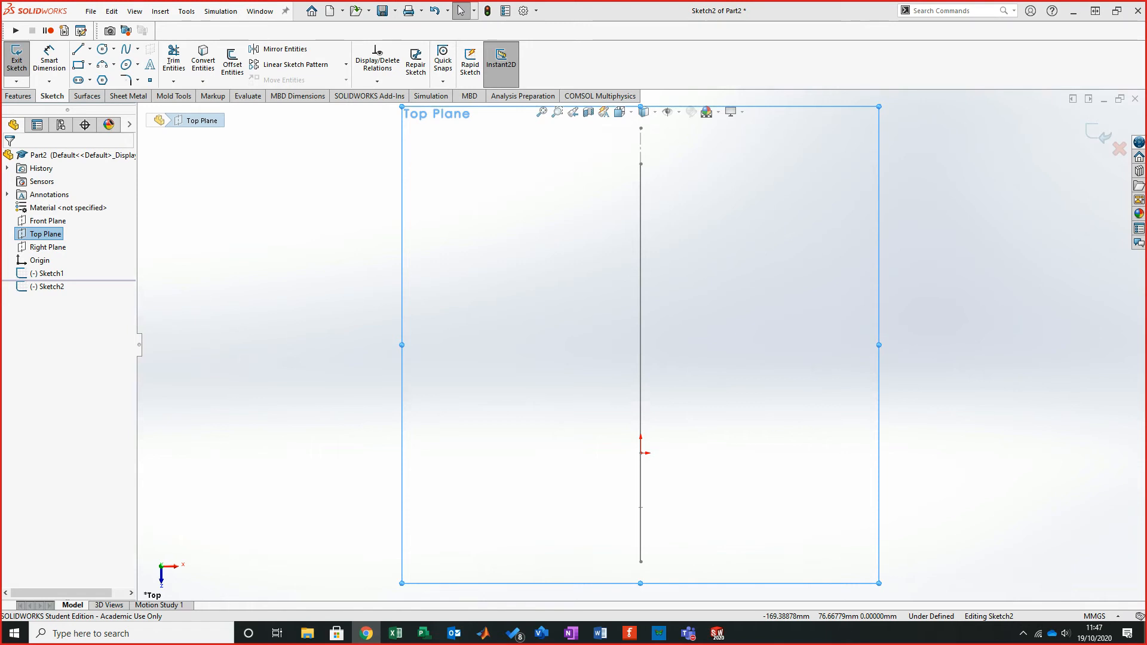
- Compare the tutorial's Top Plane sketch with the reference part's spline, leaving the reference sketch without changes
{"action": "key", "text": "alt+Tab"}
{"action": "scroll", "coordinate": [567, 329], "scroll_direction": "up", "scroll_amount": 1}
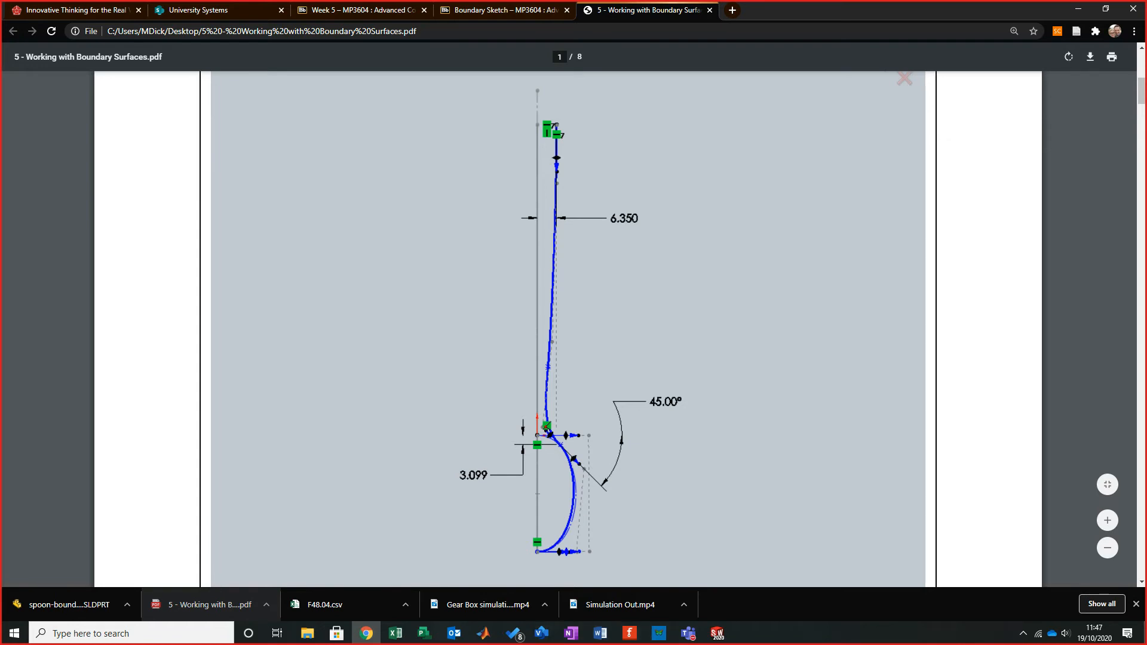
{"action": "scroll", "coordinate": [568, 328], "scroll_direction": "up", "scroll_amount": 1}
{"action": "scroll", "coordinate": [567, 328], "scroll_direction": "down", "scroll_amount": 2}
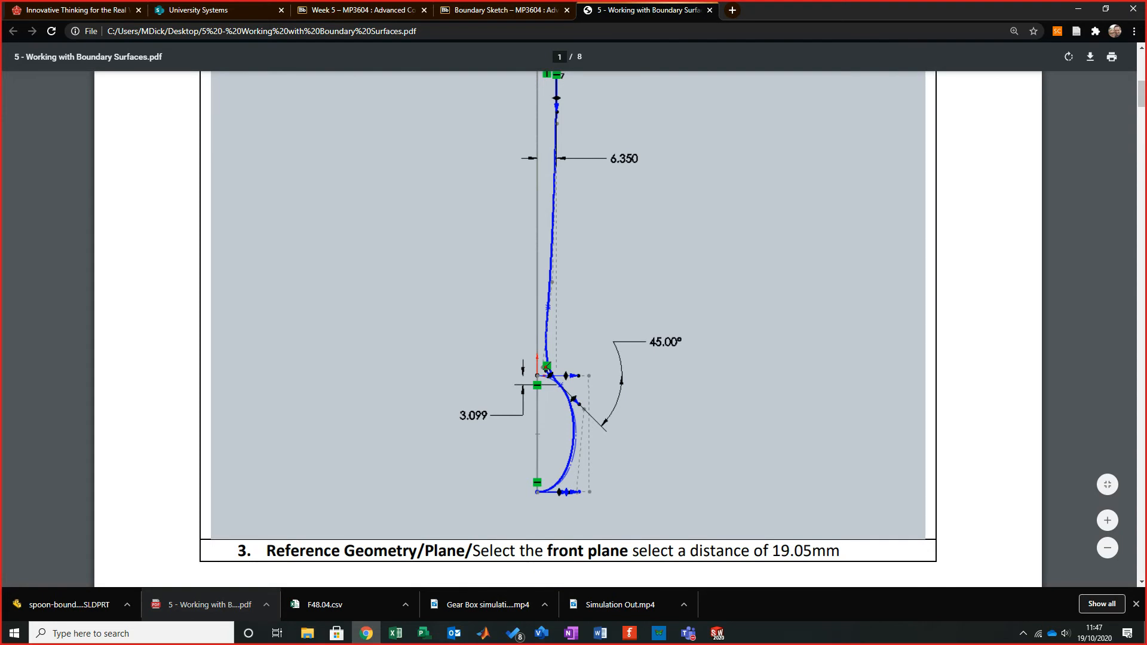
{"action": "left_click", "coordinate": [366, 633]}
{"action": "left_click", "coordinate": [478, 292]}
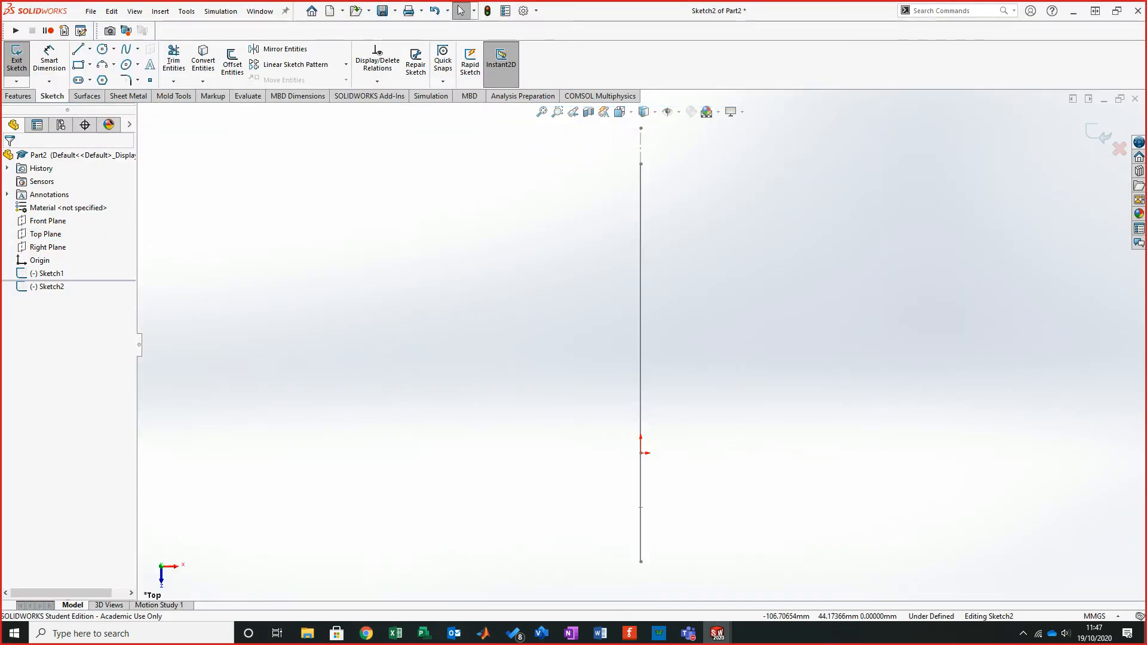
{"action": "key", "text": "ctrl+Tab"}
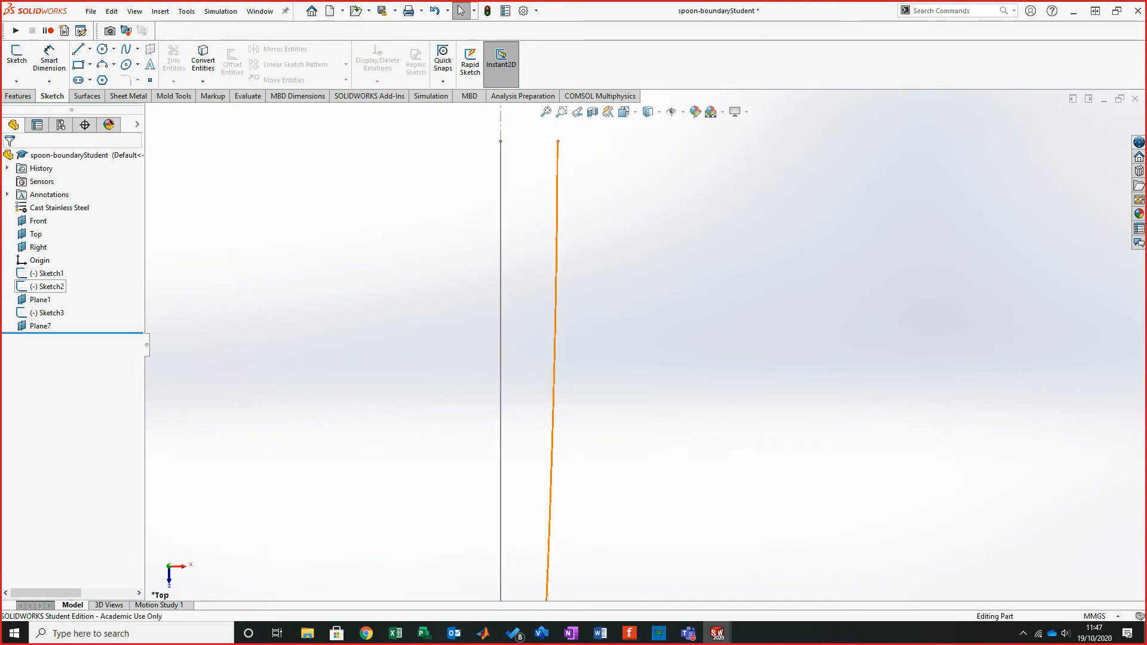
{"action": "right_click", "coordinate": [47, 287]}
{"action": "left_click", "coordinate": [54, 246]}
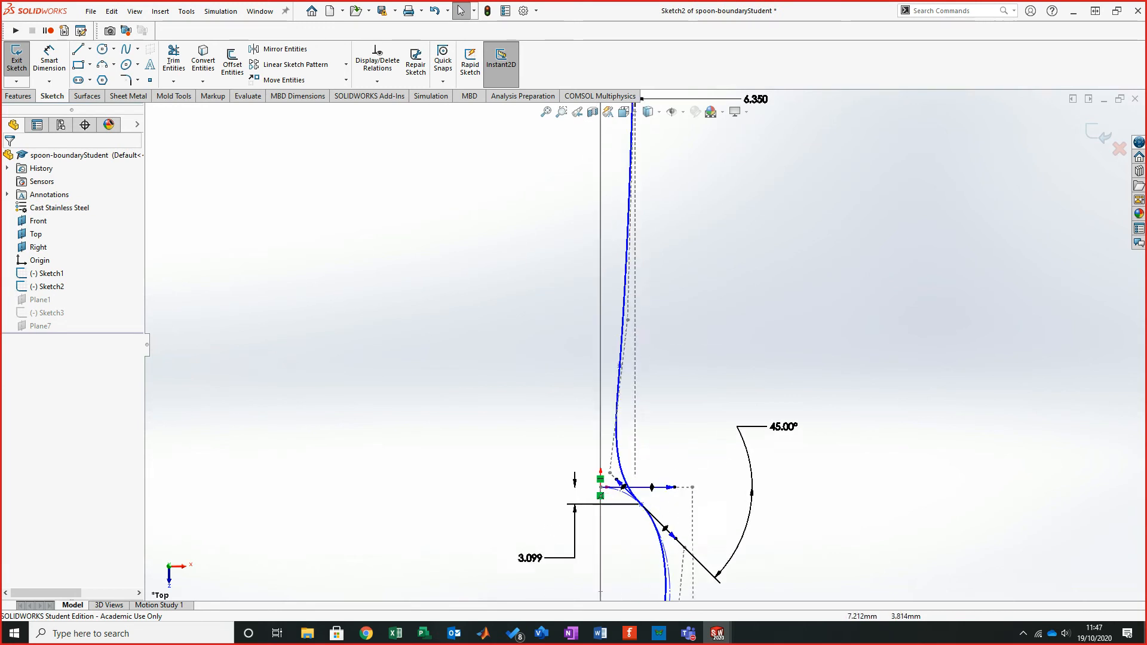
{"action": "scroll", "coordinate": [637, 489], "scroll_direction": "down", "scroll_amount": 5}
{"action": "scroll", "coordinate": [664, 495], "scroll_direction": "down", "scroll_amount": 2}
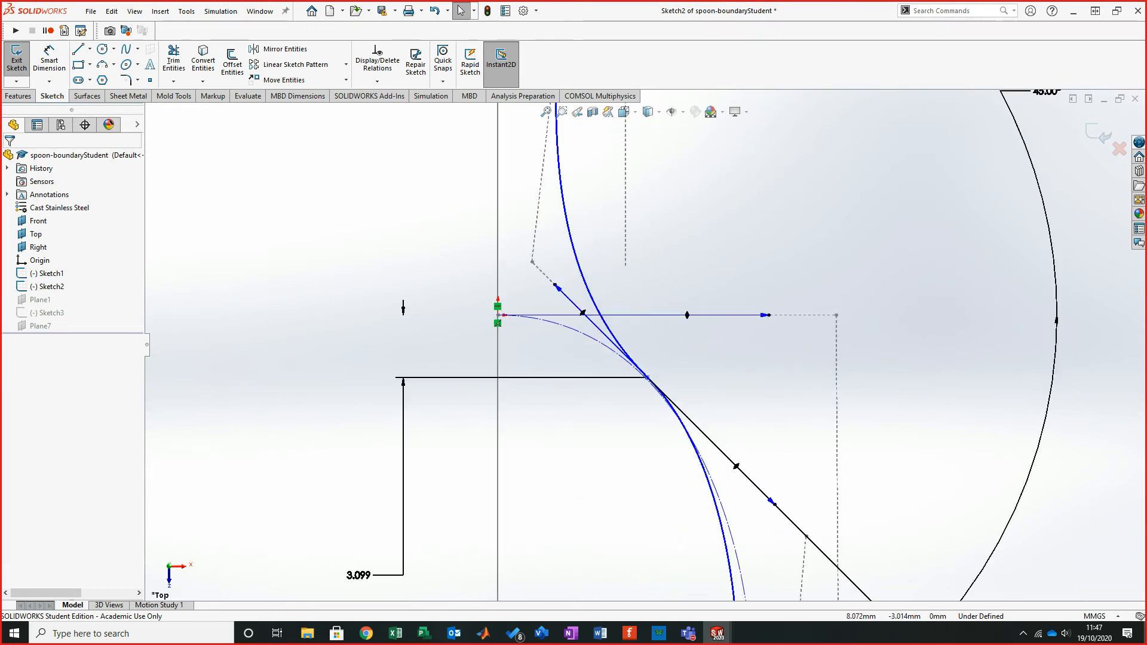
{"action": "left_click", "coordinate": [614, 339]}
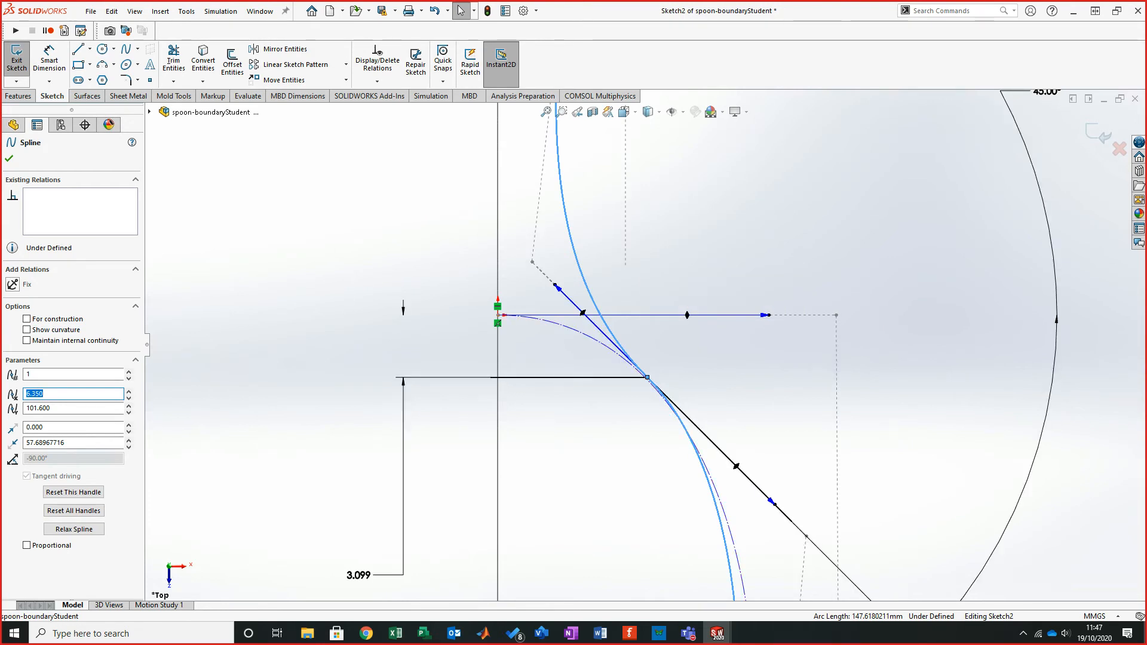
{"action": "scroll", "coordinate": [798, 523], "scroll_direction": "down", "scroll_amount": 5}
{"action": "scroll", "coordinate": [798, 523], "scroll_direction": "up", "scroll_amount": 11}
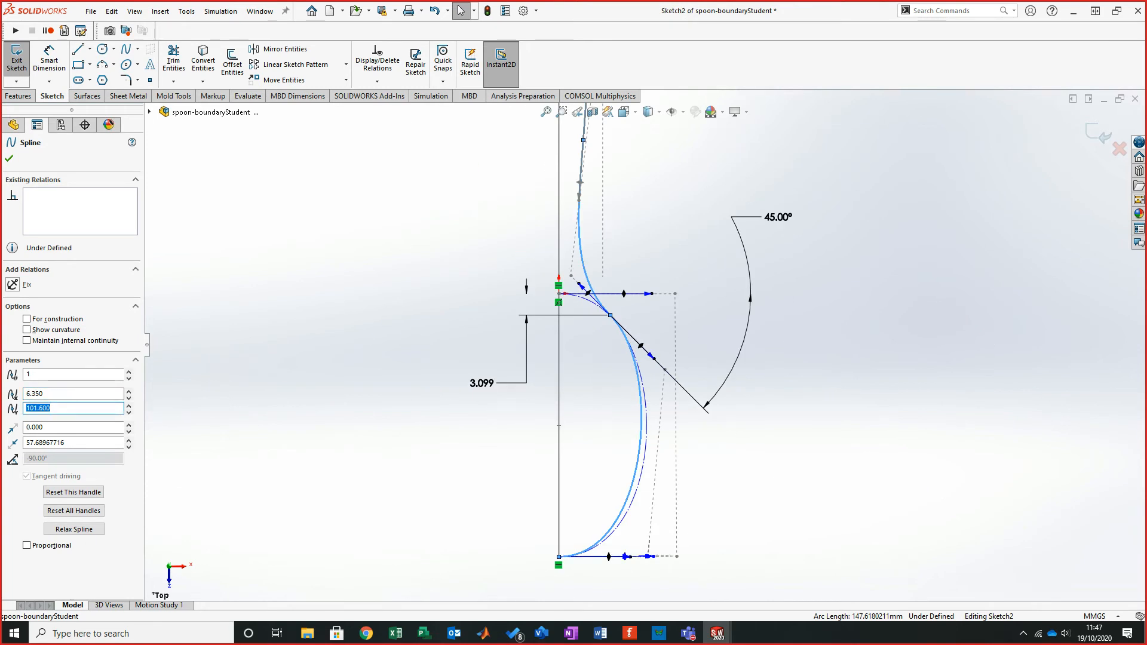
{"action": "left_click", "coordinate": [1097, 133]}
{"action": "key", "text": "ctrl+Tab"}
- Sketch a four-point spline beside the vertical profile line, running from near its upper end down to its lower end
{"action": "scroll", "coordinate": [821, 304], "scroll_direction": "down", "scroll_amount": 1}
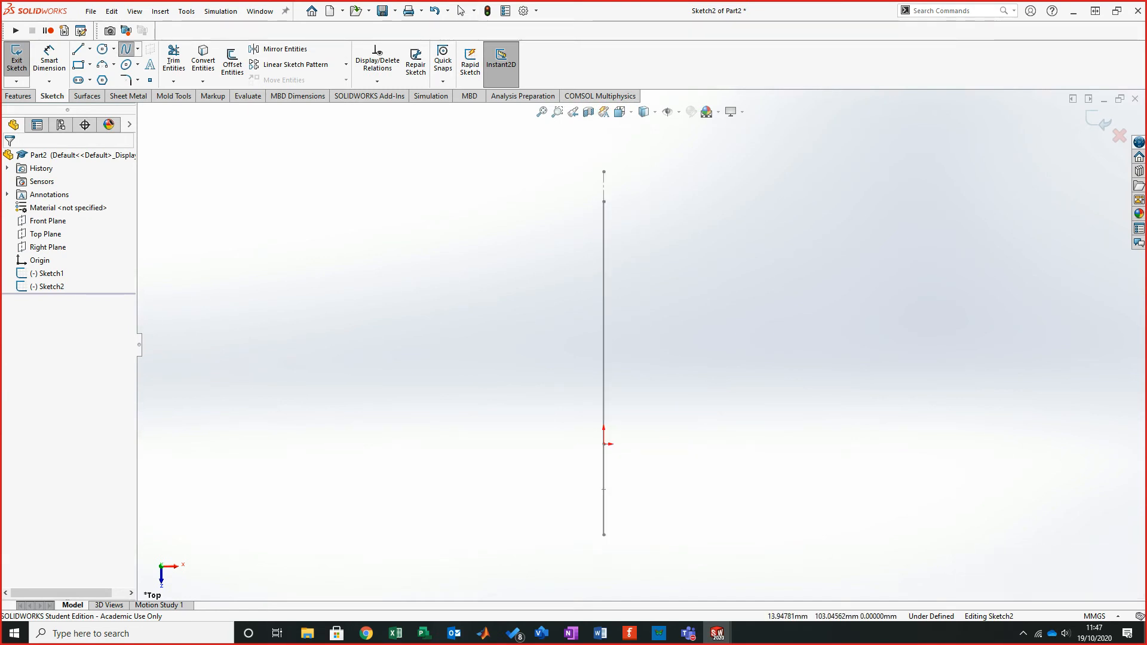
{"action": "left_click", "coordinate": [639, 202]}
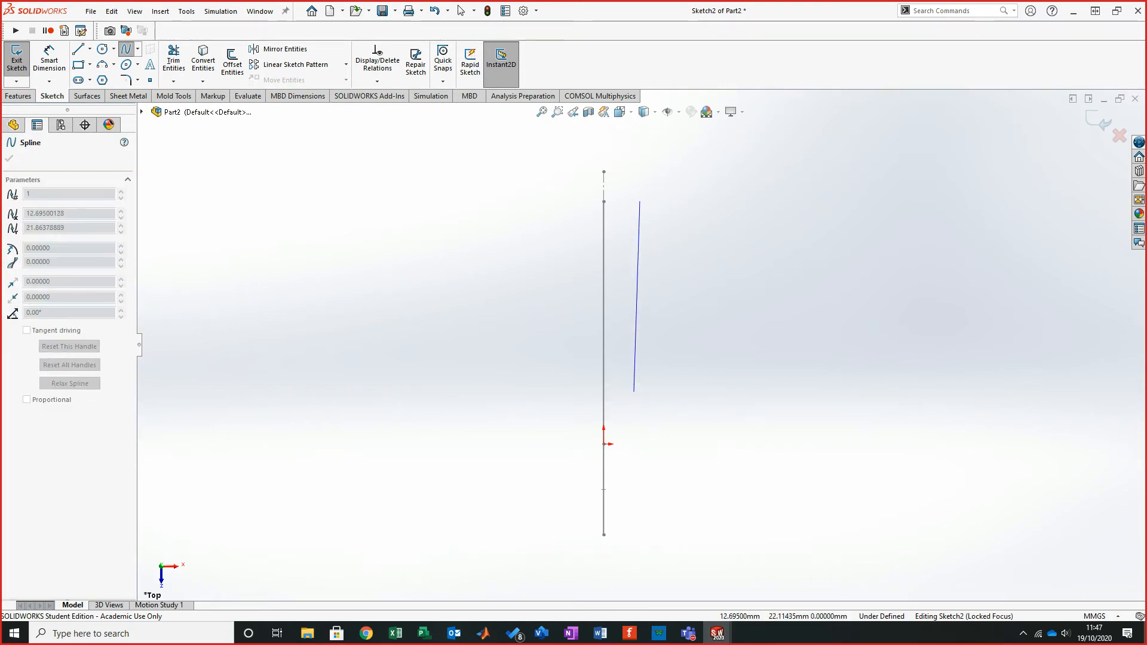
{"action": "left_click", "coordinate": [634, 377]}
{"action": "left_click", "coordinate": [645, 444]}
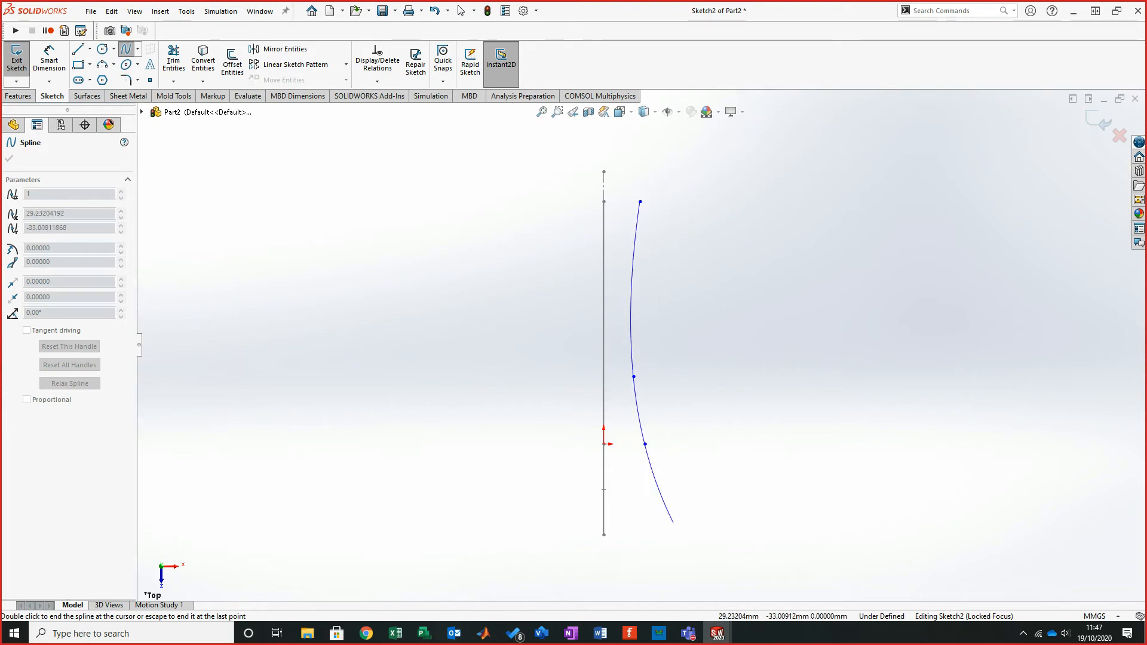
{"action": "left_click", "coordinate": [640, 535]}
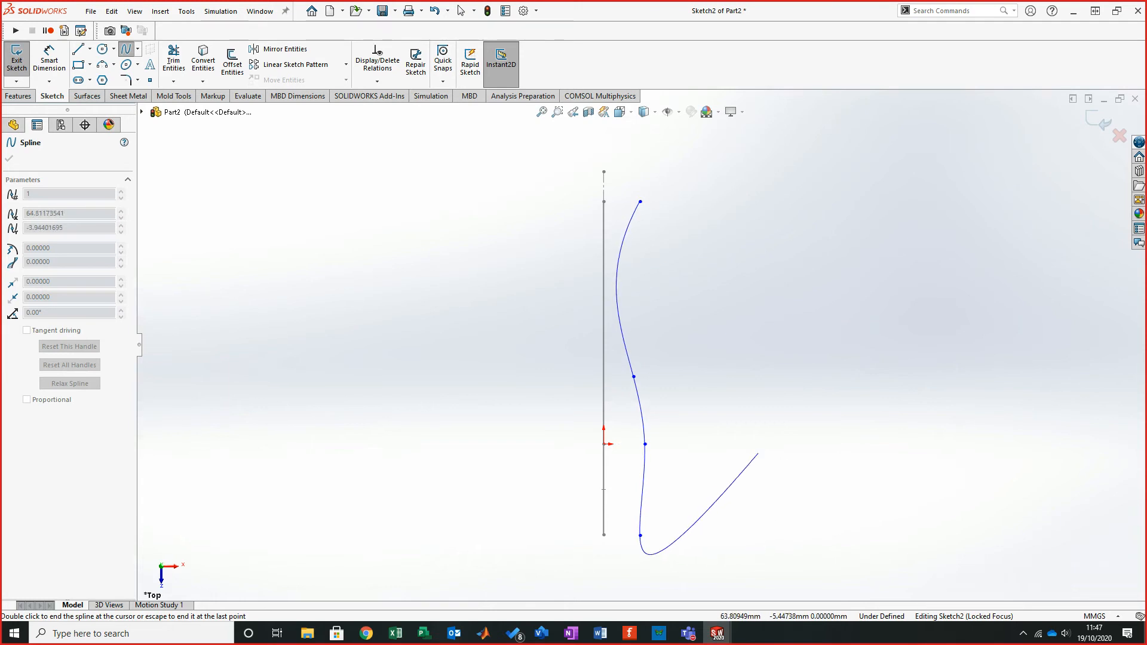
{"action": "right_click", "coordinate": [751, 509]}
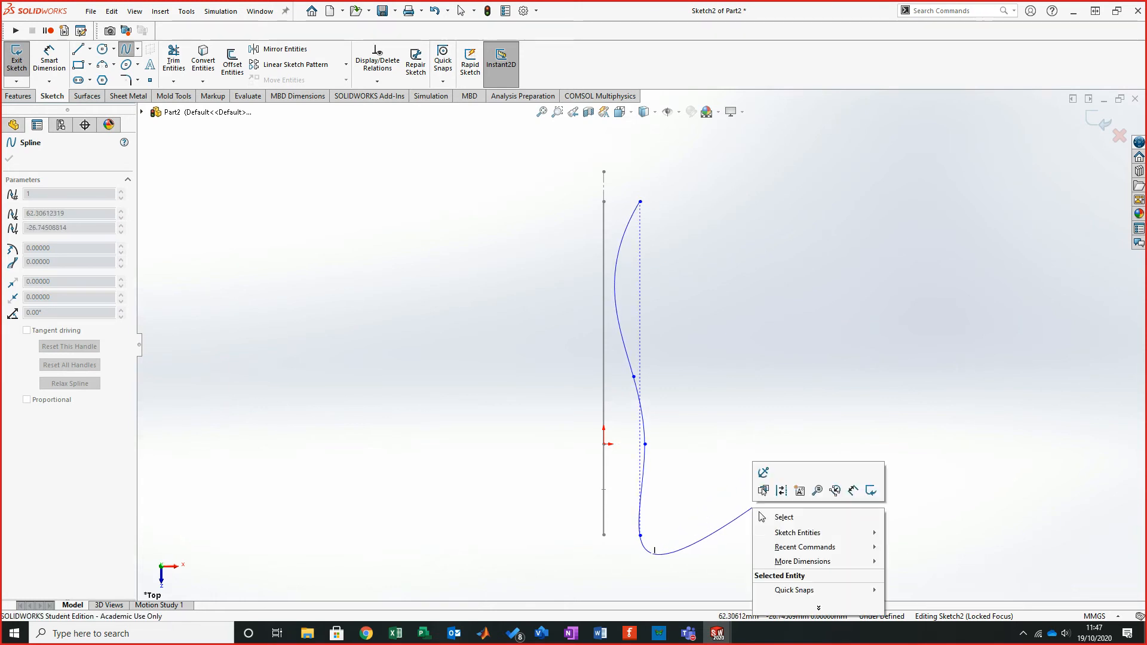
{"action": "left_click", "coordinate": [776, 517]}
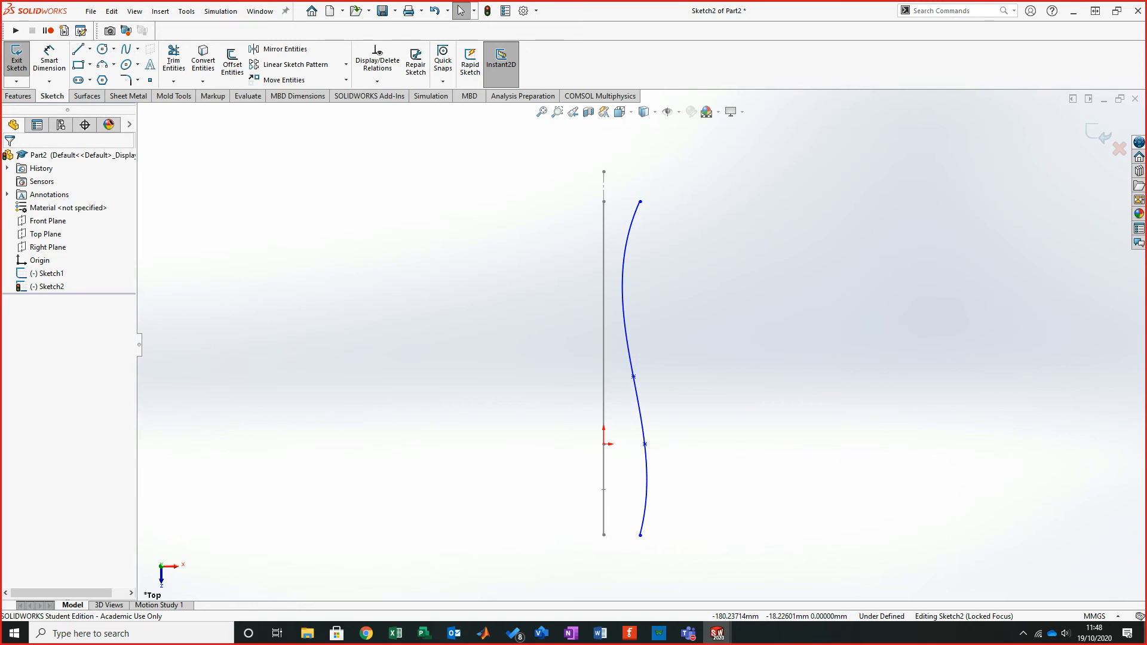
- Check the reference drawing, then sketch a spline from the origin downward and pierce its lower end point to the Sketch1 arc
{"action": "key", "text": "alt+Tab"}
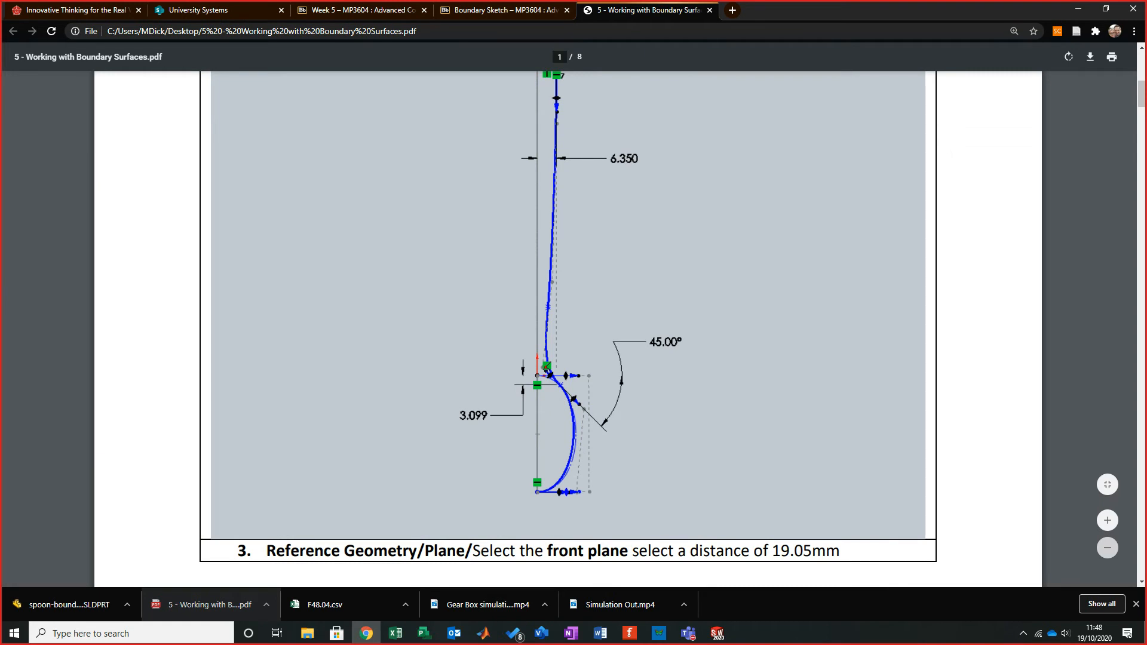
{"action": "key", "text": "alt+Tab"}
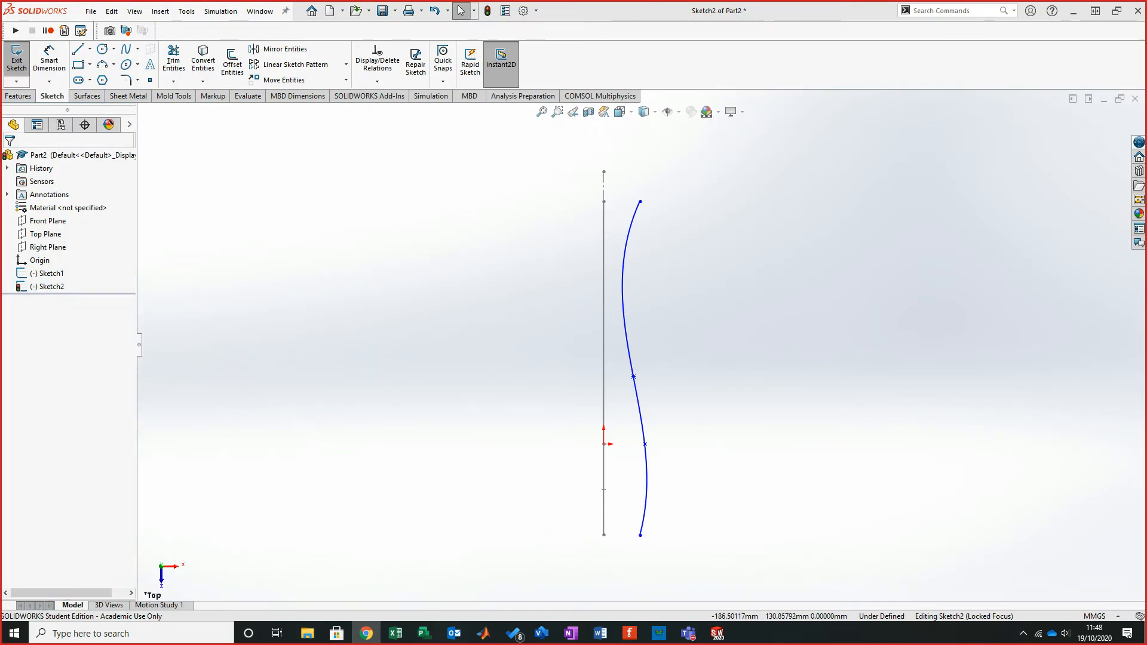
{"action": "left_click", "coordinate": [126, 49]}
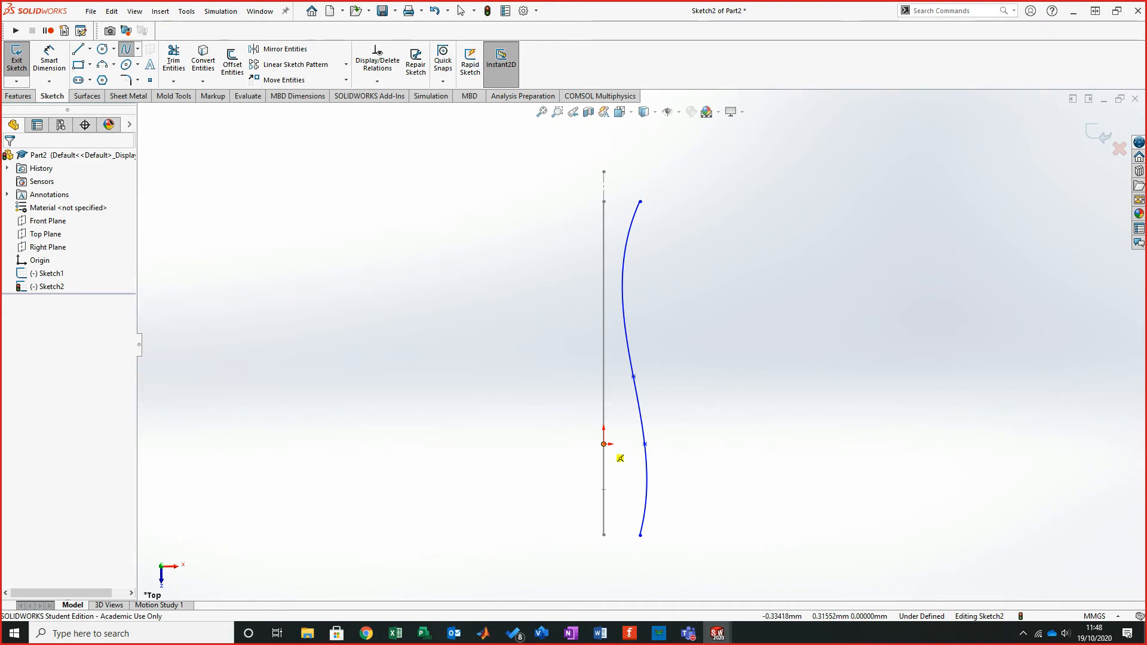
{"action": "left_click", "coordinate": [620, 458]}
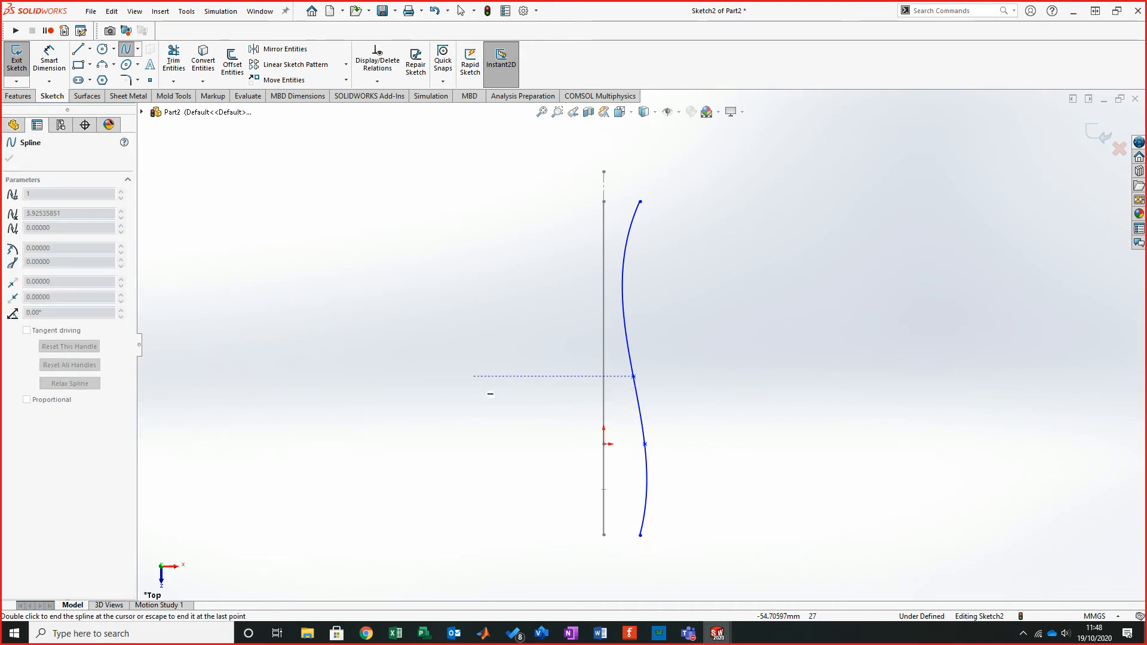
{"action": "left_click", "coordinate": [461, 10]}
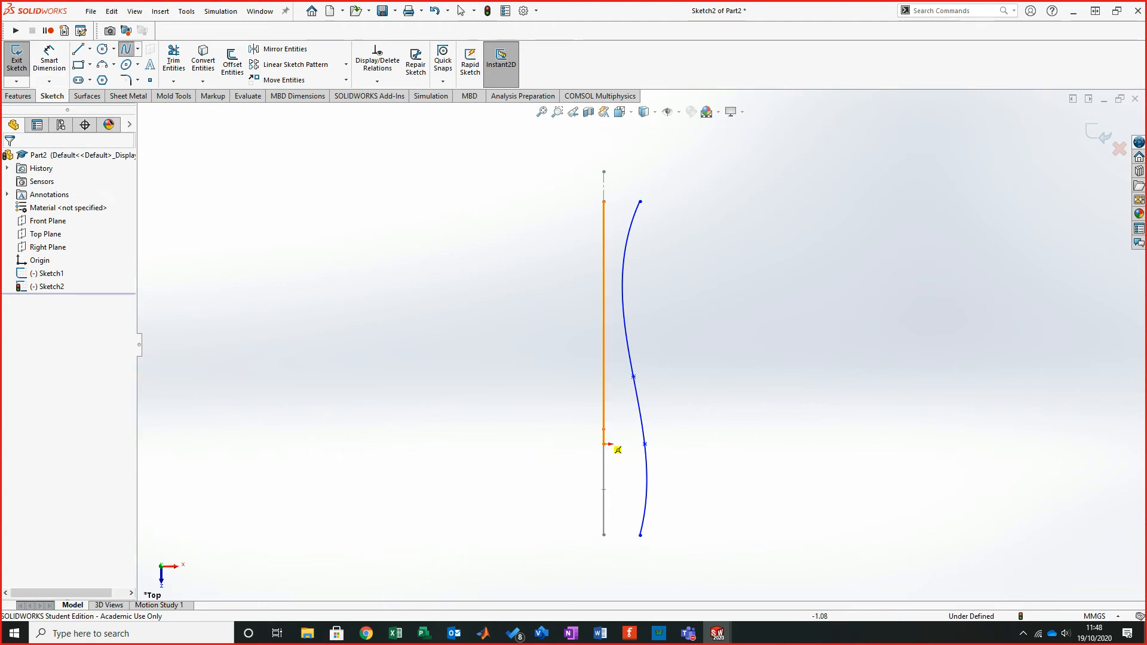
{"action": "left_click", "coordinate": [603, 443]}
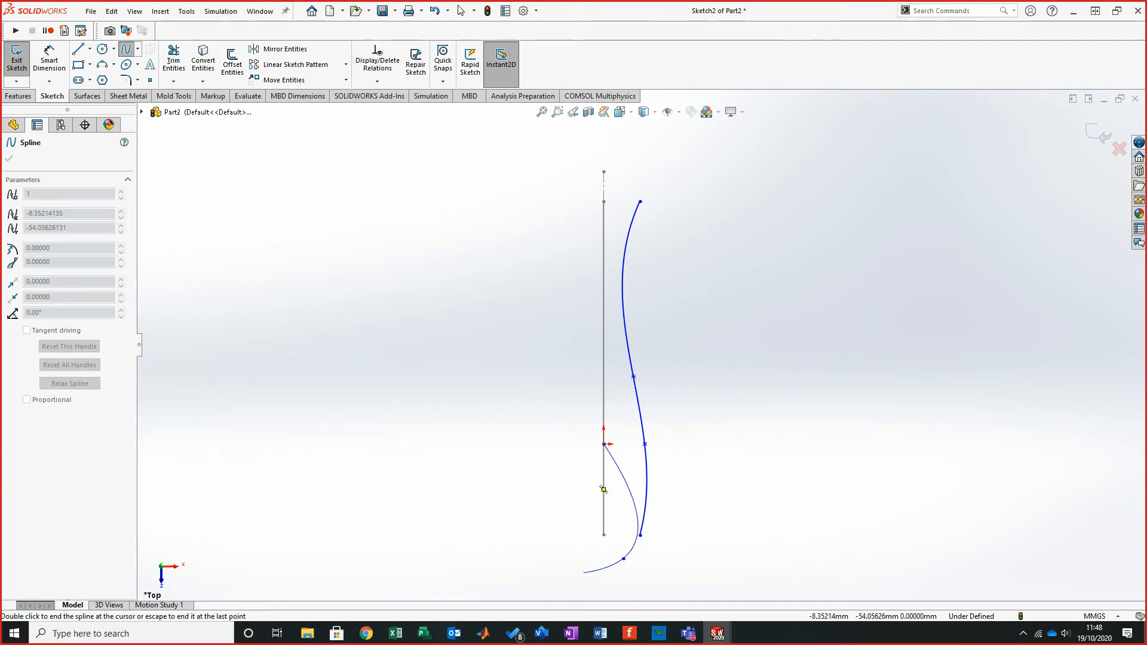
{"action": "right_click", "coordinate": [602, 488]}
{"action": "left_click", "coordinate": [611, 546]}
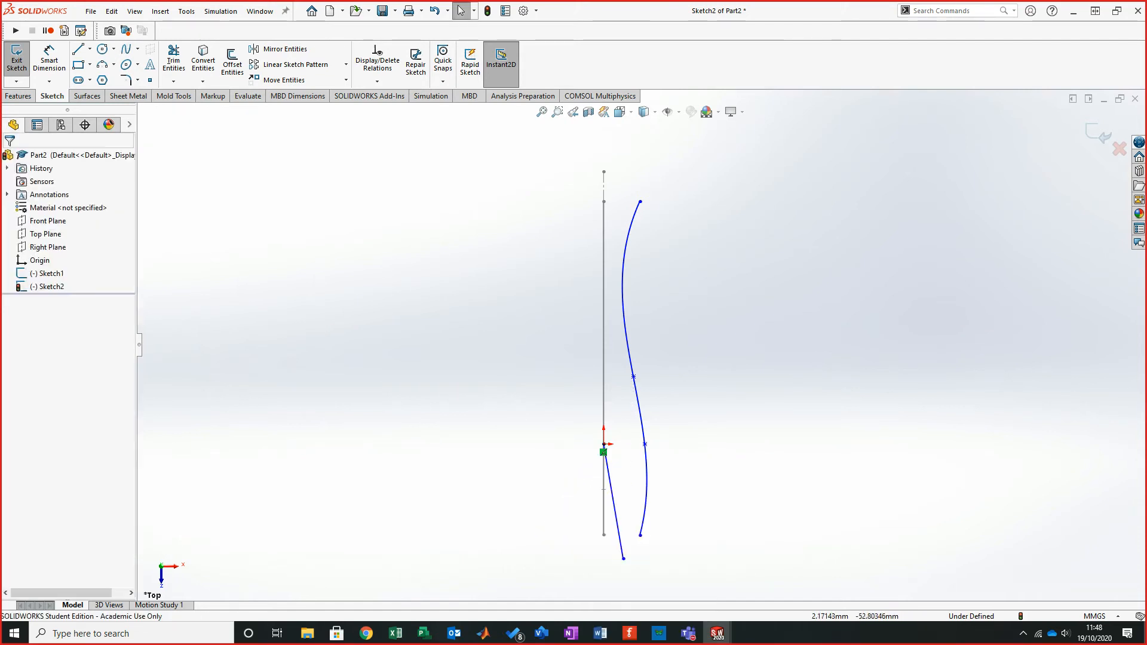
{"action": "left_click", "coordinate": [604, 488]}
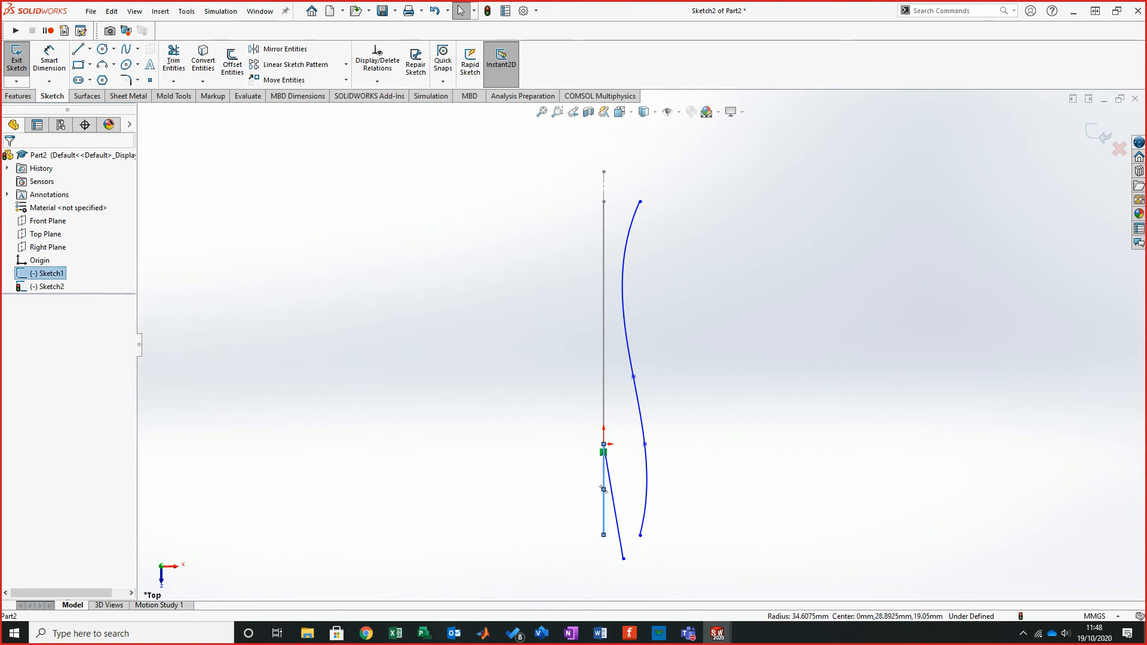
{"action": "left_click", "coordinate": [623, 558], "text": "ctrl"}
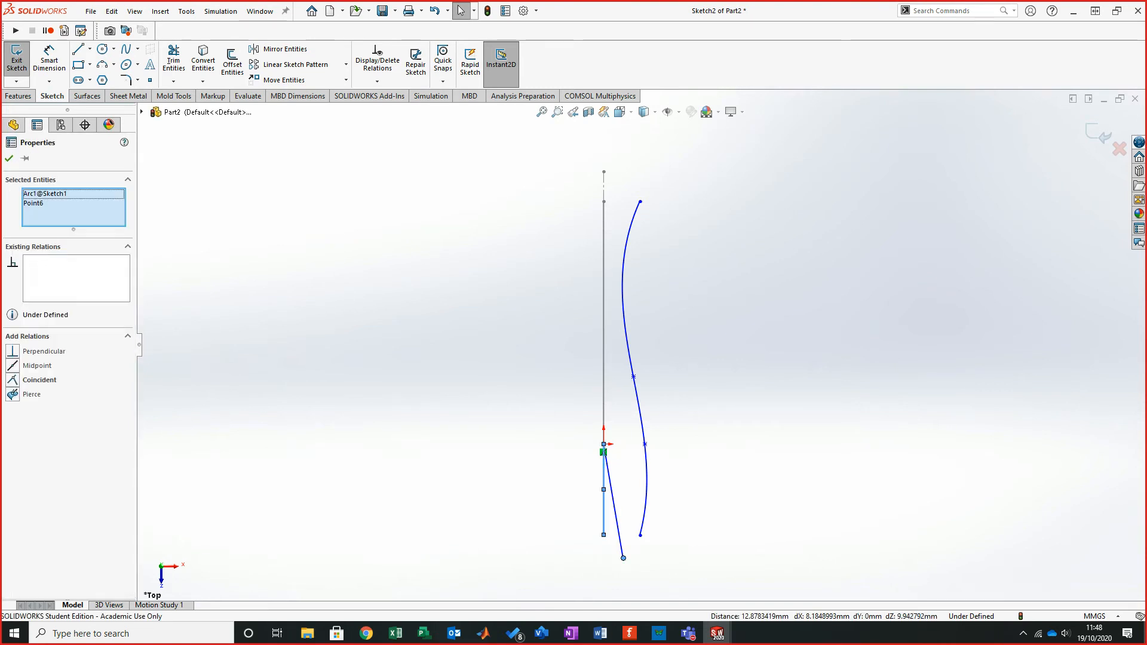
{"action": "left_click", "coordinate": [13, 394]}
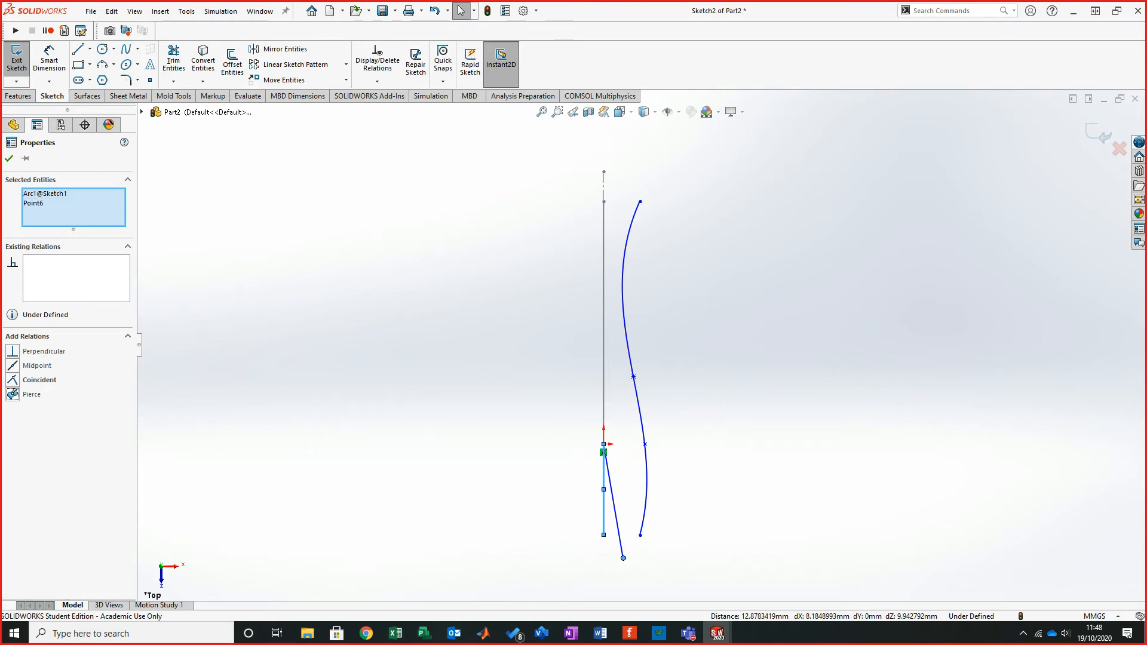
{"action": "key", "text": "Escape"}
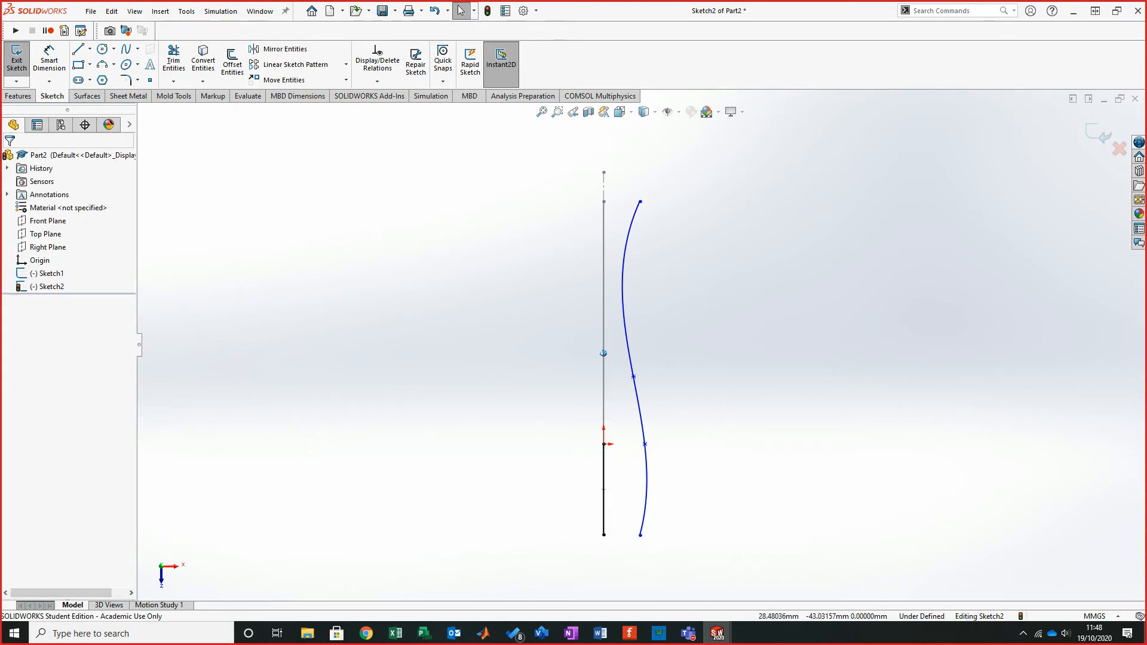
- Drag the new spline's lower tangent handle outward so the curve bows toward the first spline, returning to the Top view
{"action": "mouse_move", "coordinate": [586, 335]}
{"action": "middle_mouse_down"}
{"action": "mouse_move", "coordinate": [604, 355]}
{"action": "mouse_move", "coordinate": [588, 388]}
{"action": "middle_mouse_up"}
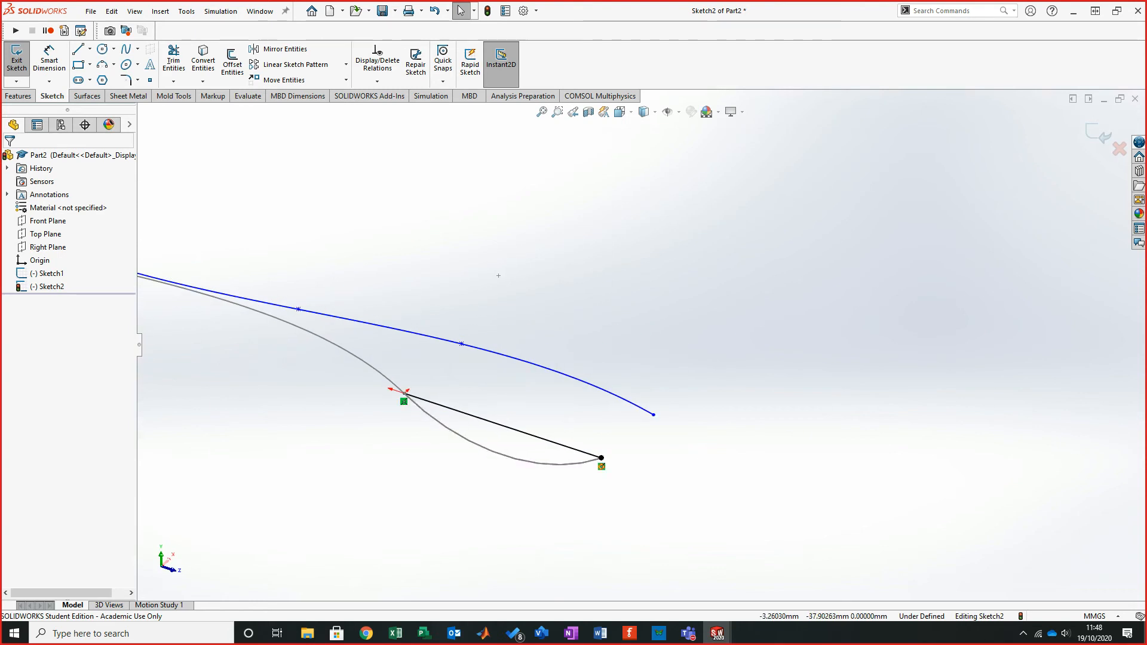
{"action": "mouse_move", "coordinate": [498, 276]}
{"action": "middle_mouse_down"}
{"action": "mouse_move", "coordinate": [308, 325]}
{"action": "mouse_move", "coordinate": [322, 342]}
{"action": "middle_mouse_up"}
{"action": "left_click", "coordinate": [315, 466]}
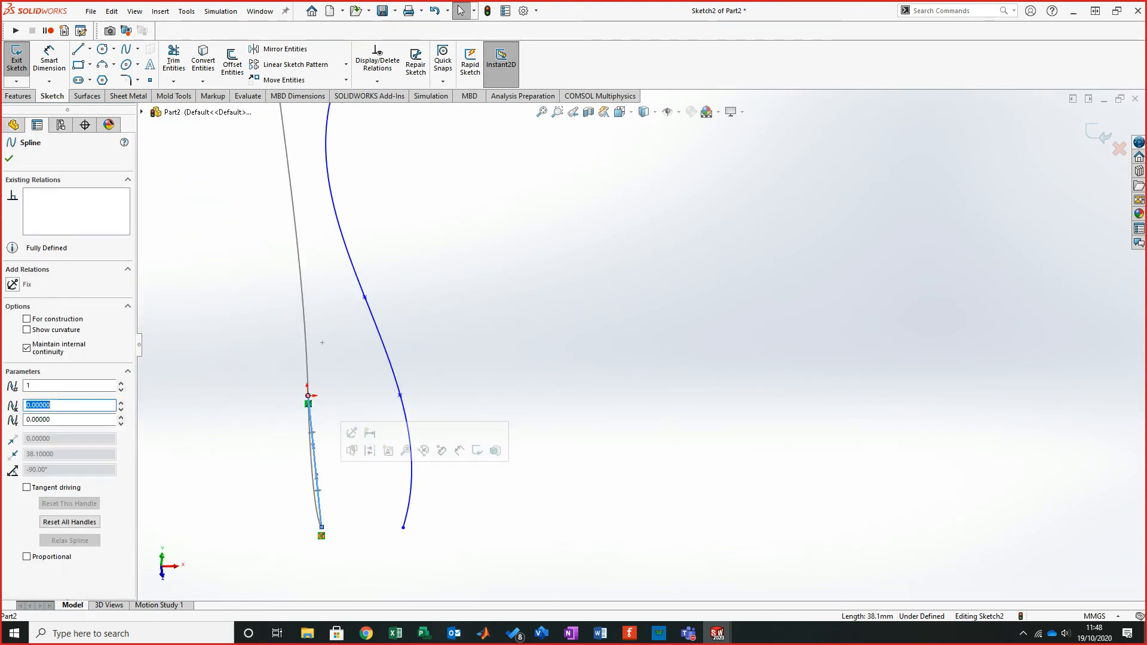
{"action": "left_click_drag", "start_coordinate": [317, 476], "coordinate": [389, 501]}
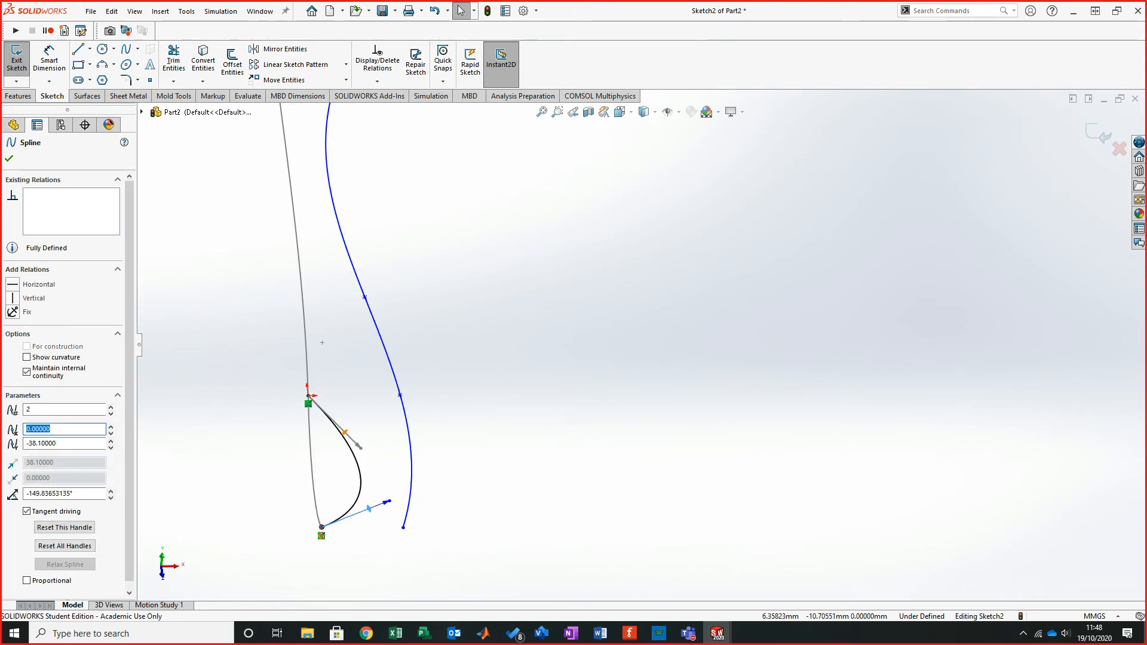
{"action": "left_click", "coordinate": [308, 395]}
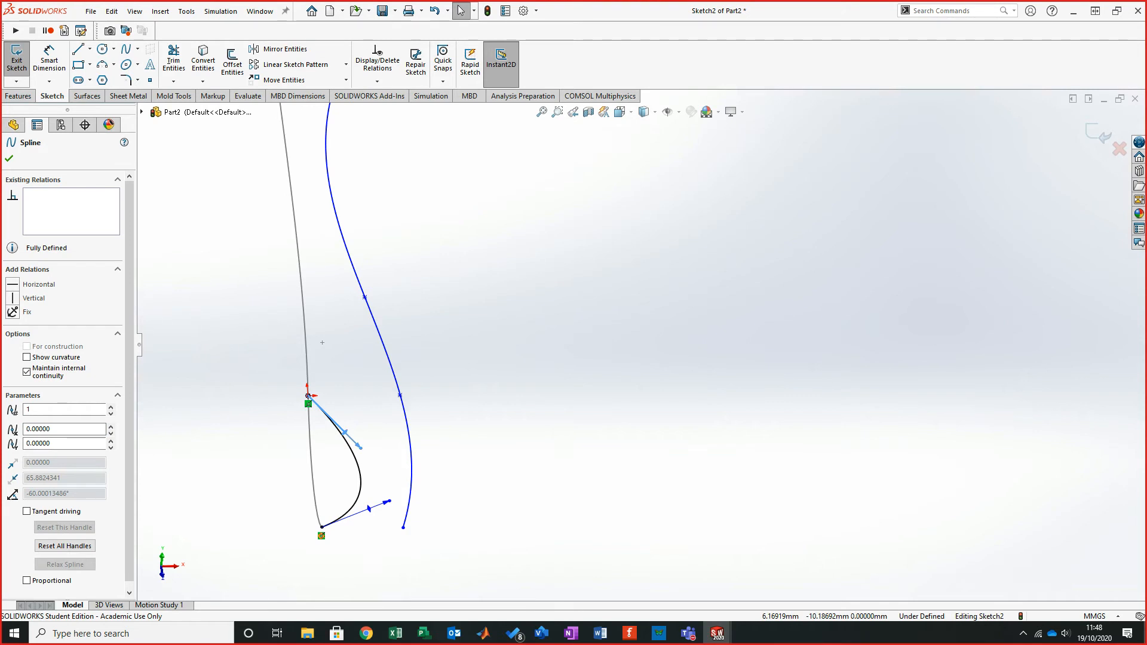
{"action": "key", "text": "Escape"}
{"action": "key", "text": "ctrl+5"}
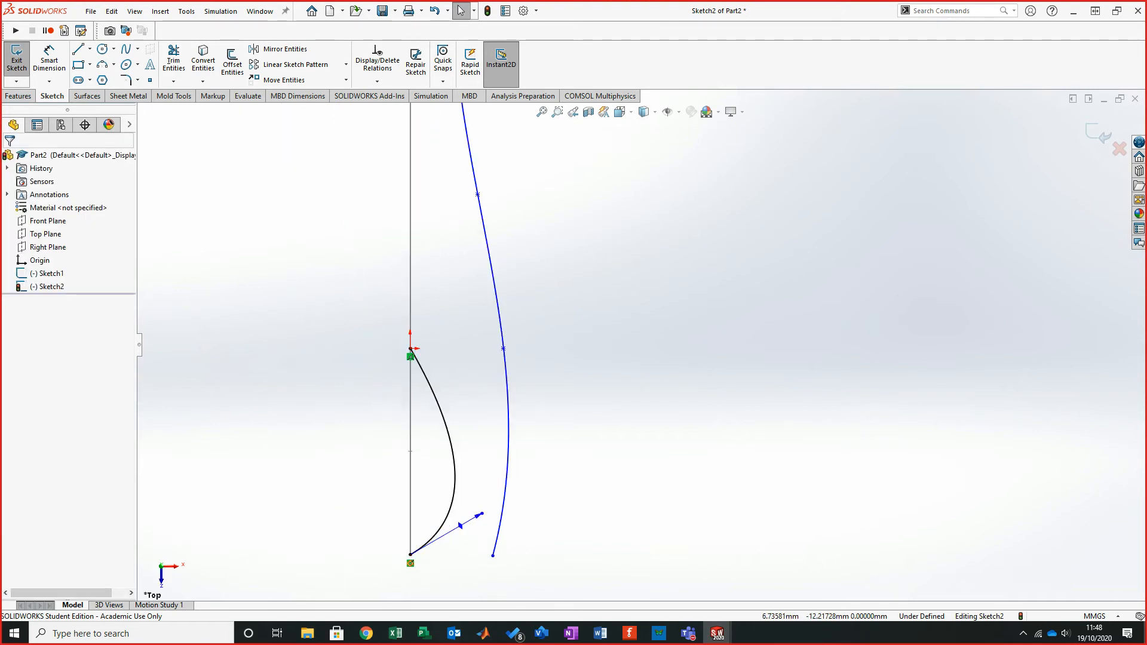
- Drag the new spline's upper tangent handle to the first spline and make the new spline construction geometry
{"action": "left_click", "coordinate": [442, 412]}
{"action": "left_click_drag", "start_coordinate": [442, 403], "coordinate": [495, 361]}
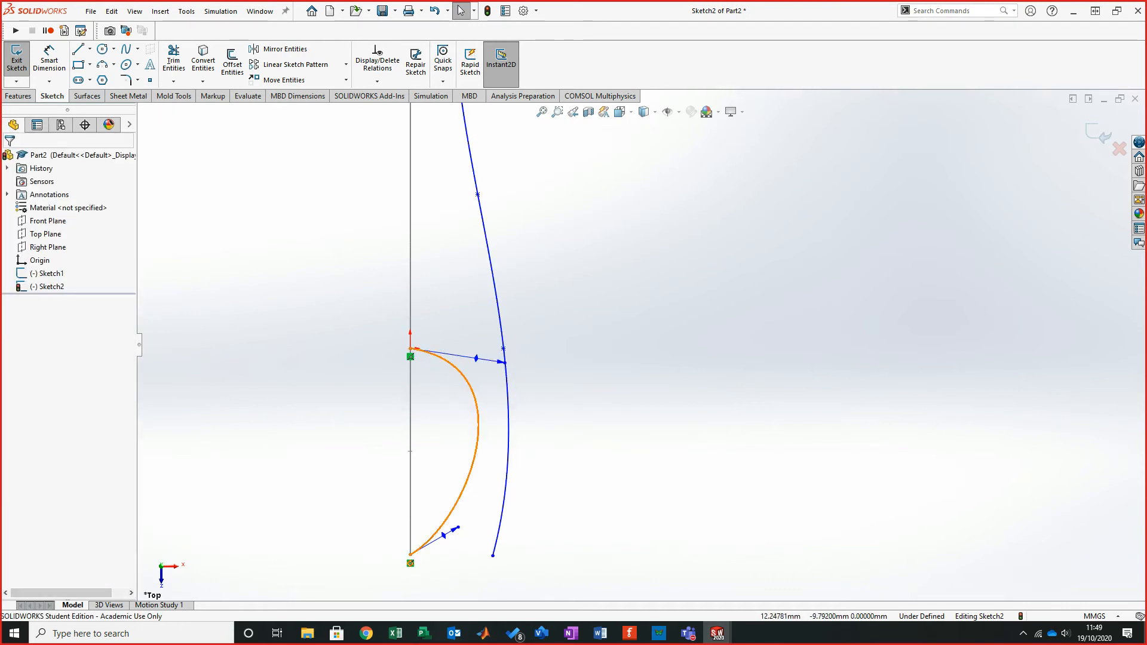
{"action": "left_click", "coordinate": [475, 399]}
{"action": "left_click", "coordinate": [26, 319]}
{"action": "left_click", "coordinate": [9, 158]}
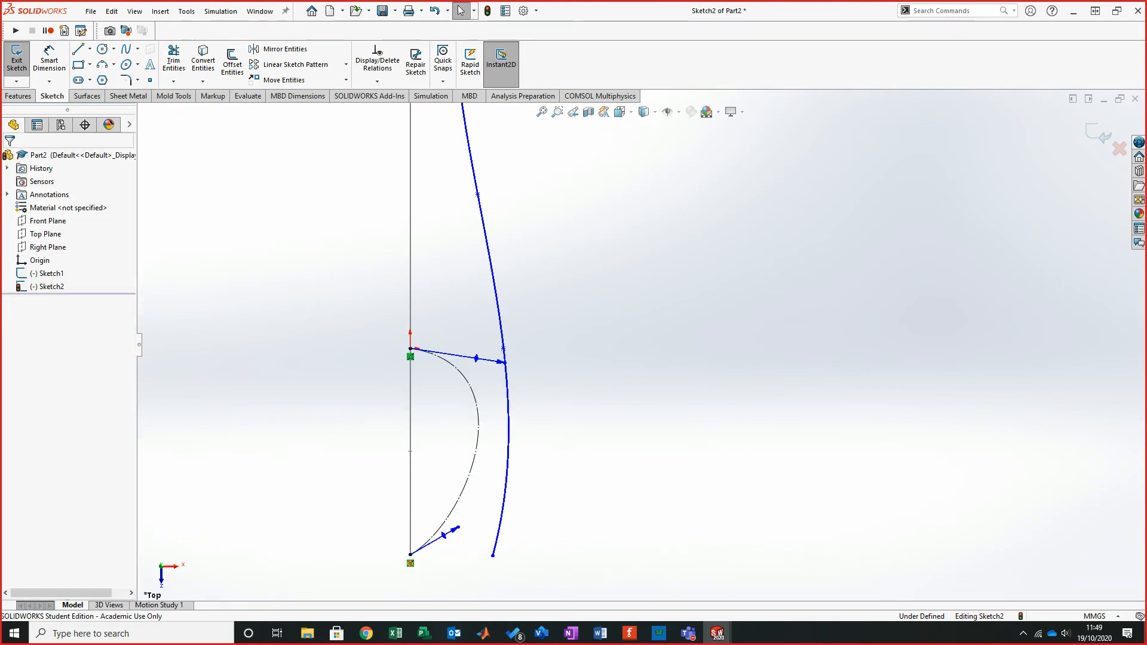
- Make the construction spline's lower tangent handle perpendicular to the Sketch1 arc
{"action": "scroll", "coordinate": [454, 582], "scroll_direction": "down", "scroll_amount": 1}
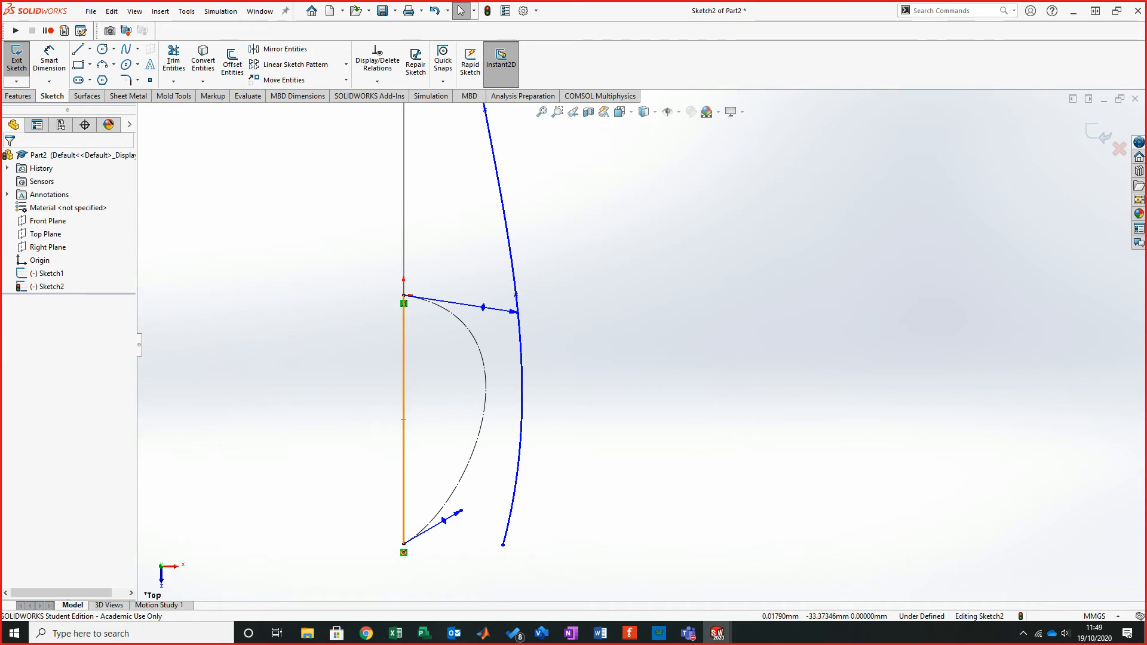
{"action": "left_click", "coordinate": [404, 499]}
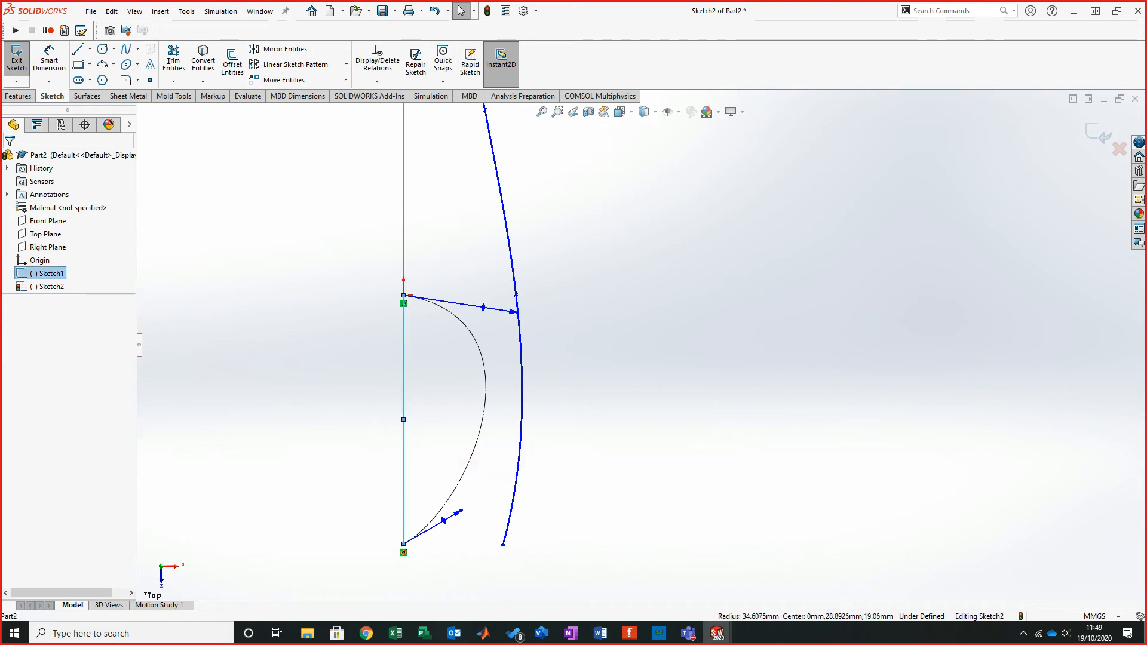
{"action": "left_click", "coordinate": [443, 520], "text": "ctrl"}
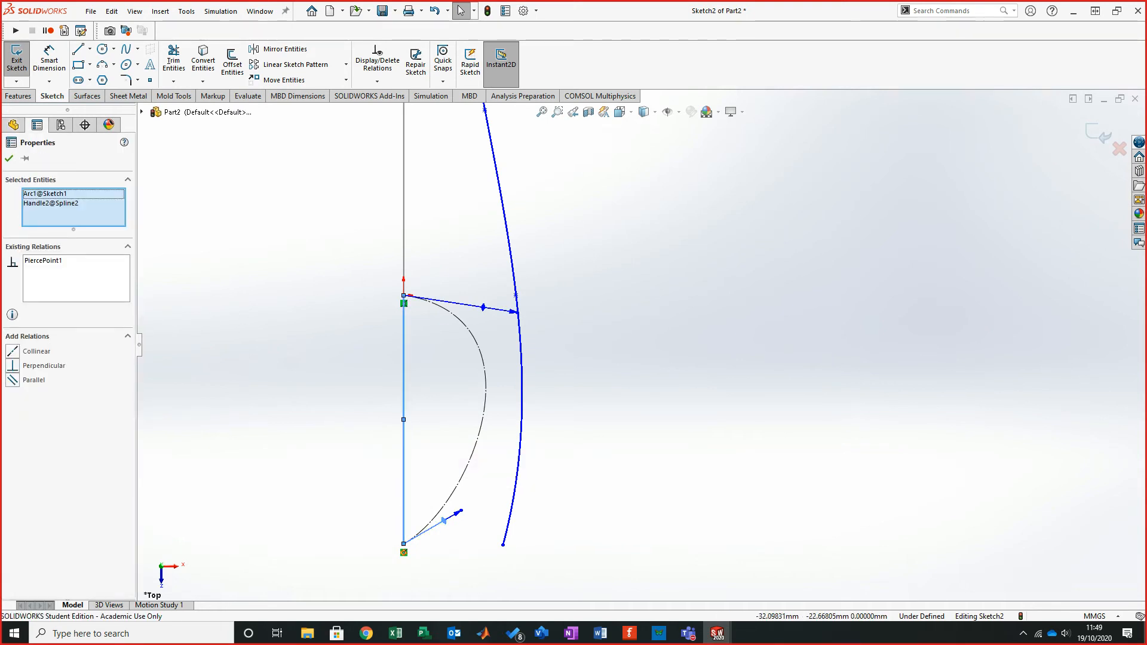
{"action": "left_click", "coordinate": [13, 366]}
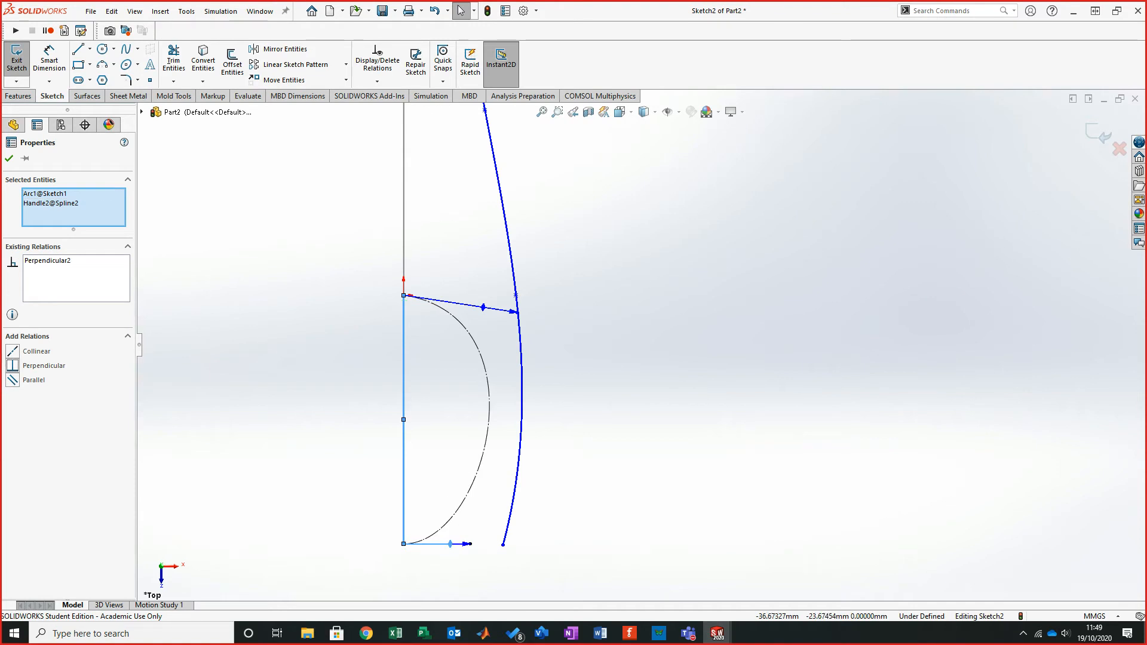
{"action": "key", "text": "Escape"}
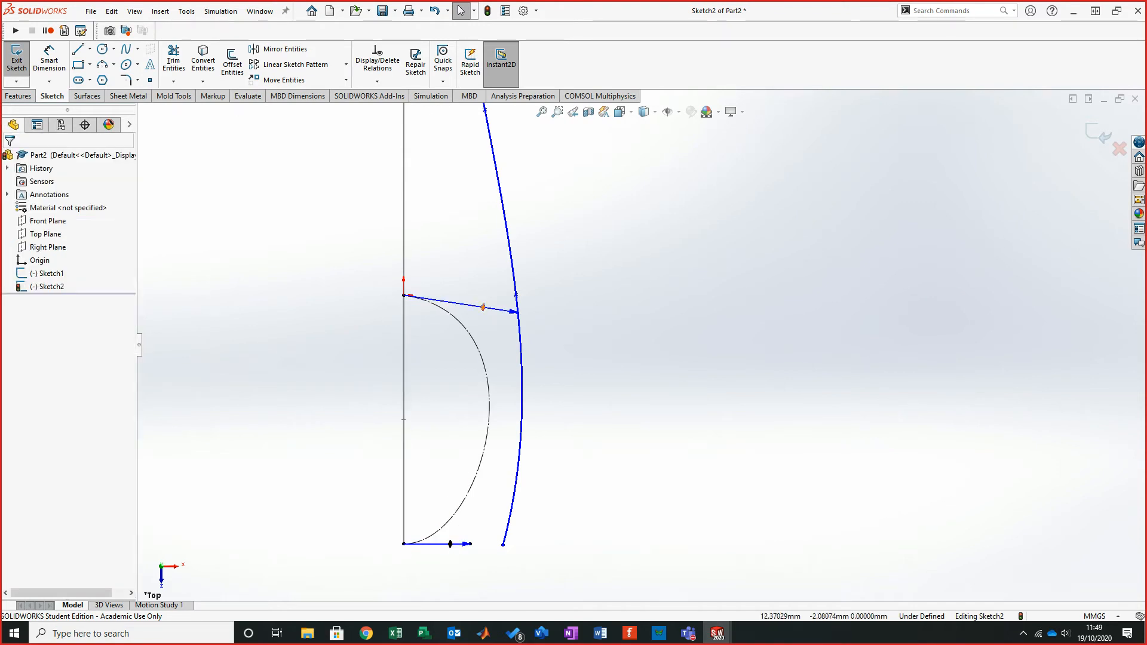
- Make the construction spline's upper tangent handle perpendicular to the Sketch1 arc
{"action": "left_click", "coordinate": [483, 307]}
{"action": "left_click", "coordinate": [404, 388], "text": "ctrl"}
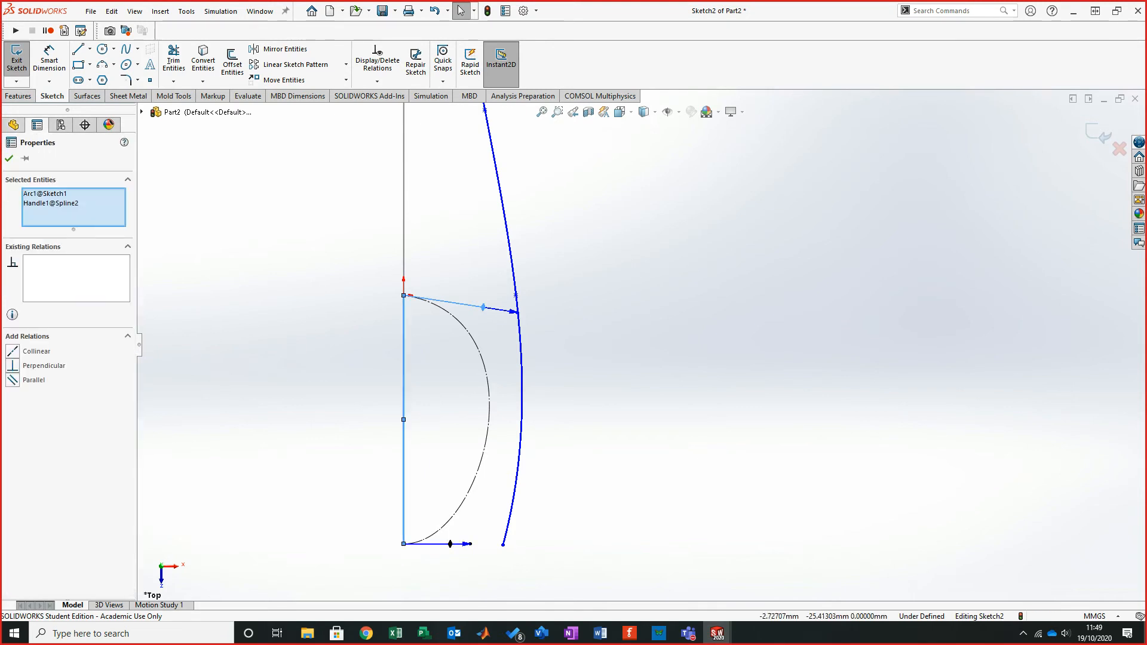
{"action": "left_click", "coordinate": [13, 365]}
{"action": "key", "text": "Escape"}
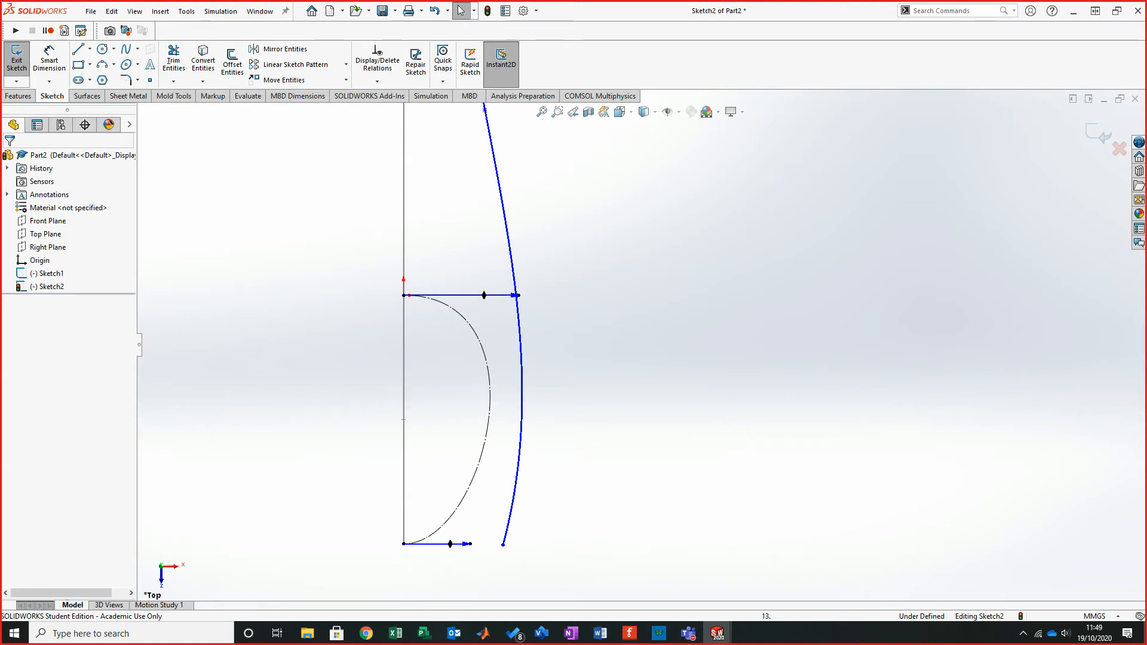
- Shorten the upper tangent handle of the construction spline and drag the outer spline's crossing point downward
{"action": "left_click", "coordinate": [483, 295]}
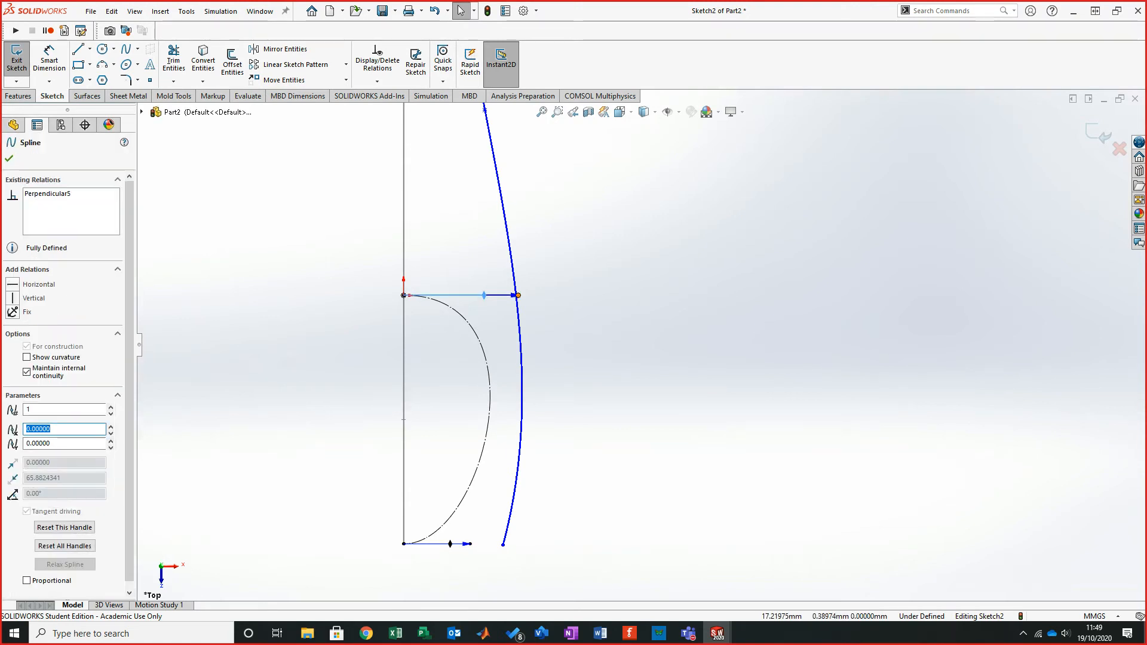
{"action": "mouse_move", "coordinate": [517, 295]}
{"action": "left_mouse_down"}
{"action": "mouse_move", "coordinate": [633, 295]}
{"action": "mouse_move", "coordinate": [479, 295]}
{"action": "mouse_move", "coordinate": [538, 295]}
{"action": "mouse_move", "coordinate": [502, 296]}
{"action": "mouse_move", "coordinate": [521, 295]}
{"action": "left_mouse_up"}
{"action": "key", "text": "Escape"}
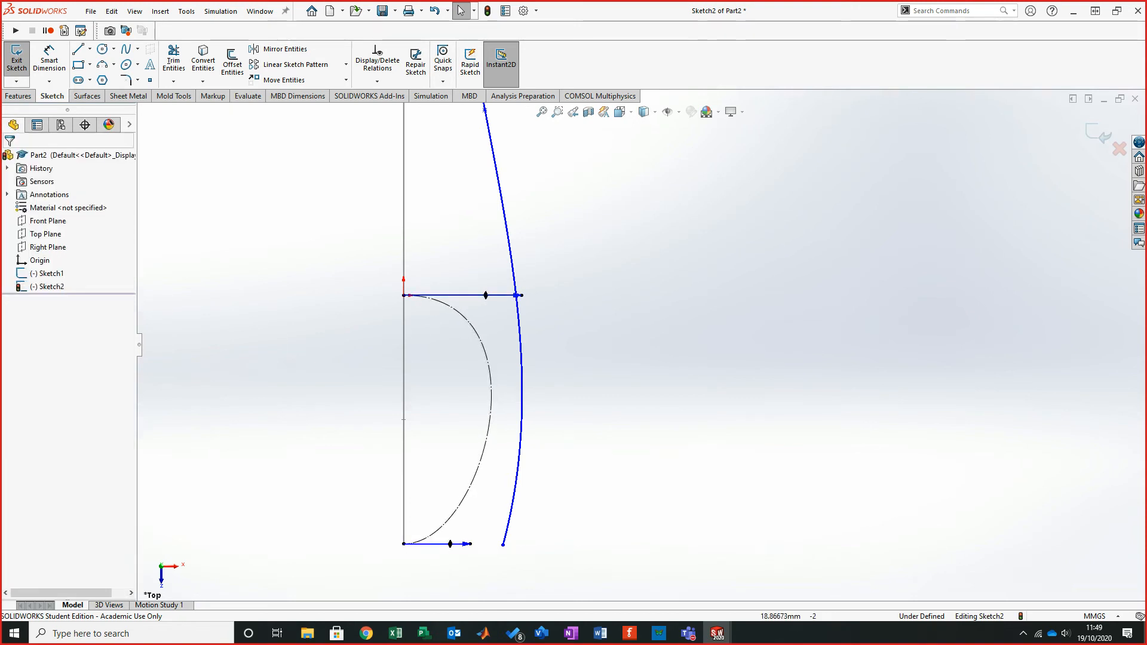
{"action": "mouse_move", "coordinate": [517, 295]}
{"action": "left_mouse_down"}
{"action": "mouse_move", "coordinate": [478, 295]}
{"action": "mouse_move", "coordinate": [500, 295]}
{"action": "left_mouse_up"}
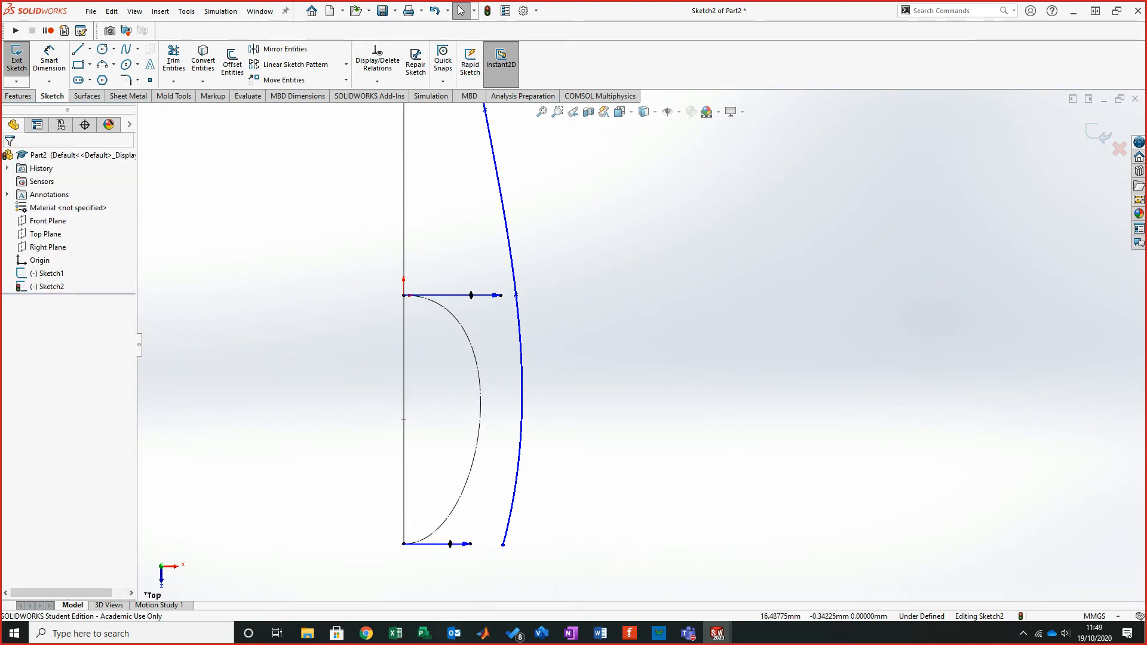
{"action": "left_click_drag", "start_coordinate": [516, 295], "coordinate": [511, 343]}
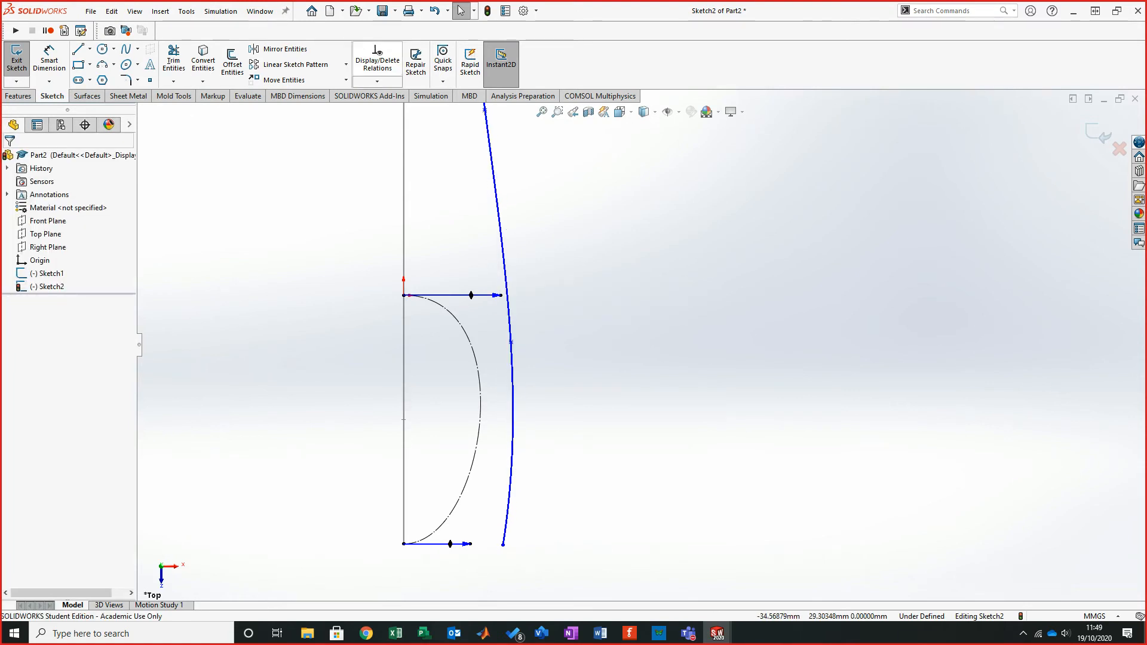
- Dimension the vertical distance from the construction spline's upper end to the outer spline's point as 3.099 mm
{"action": "left_click", "coordinate": [49, 61]}
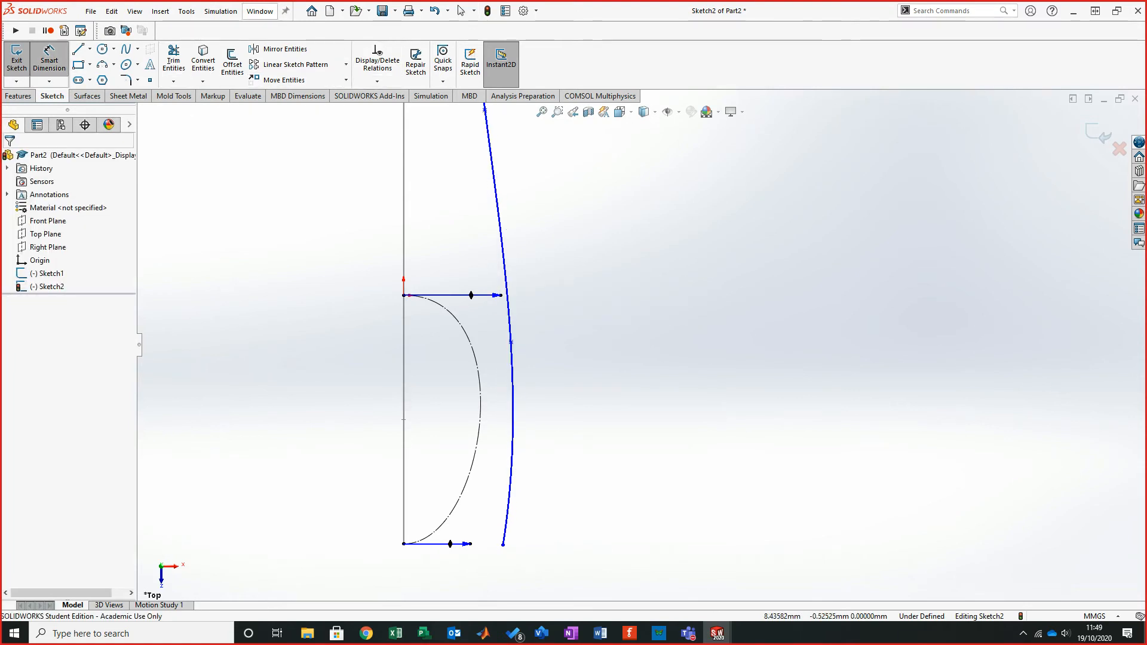
{"action": "left_click", "coordinate": [403, 295]}
{"action": "left_click", "coordinate": [511, 342]}
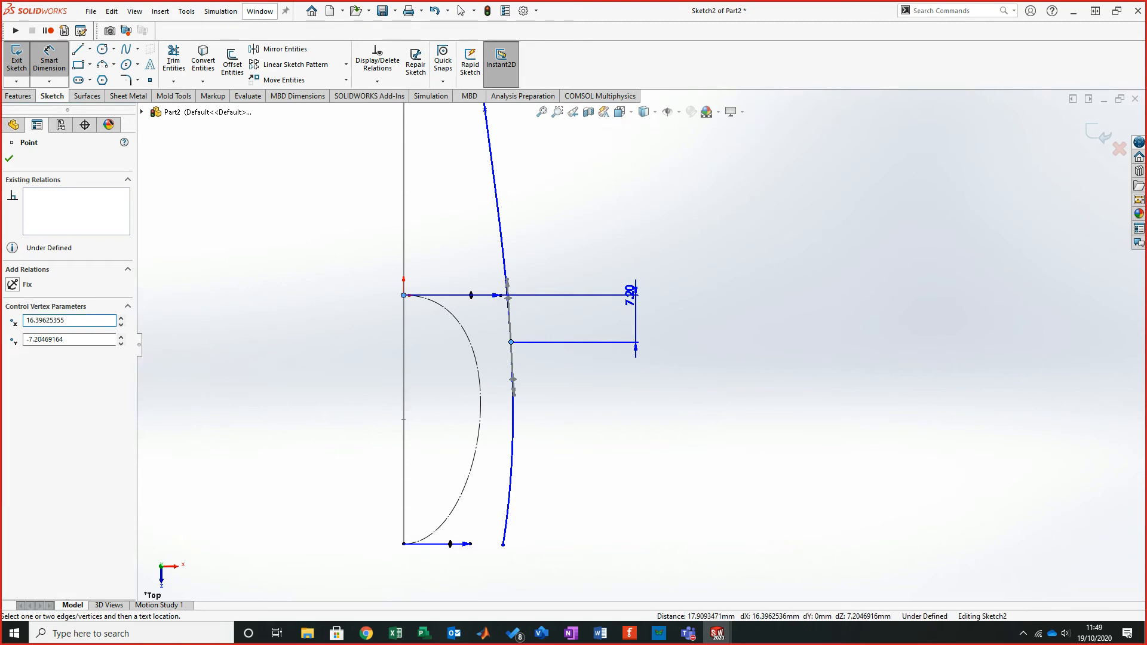
{"action": "left_click", "coordinate": [633, 292]}
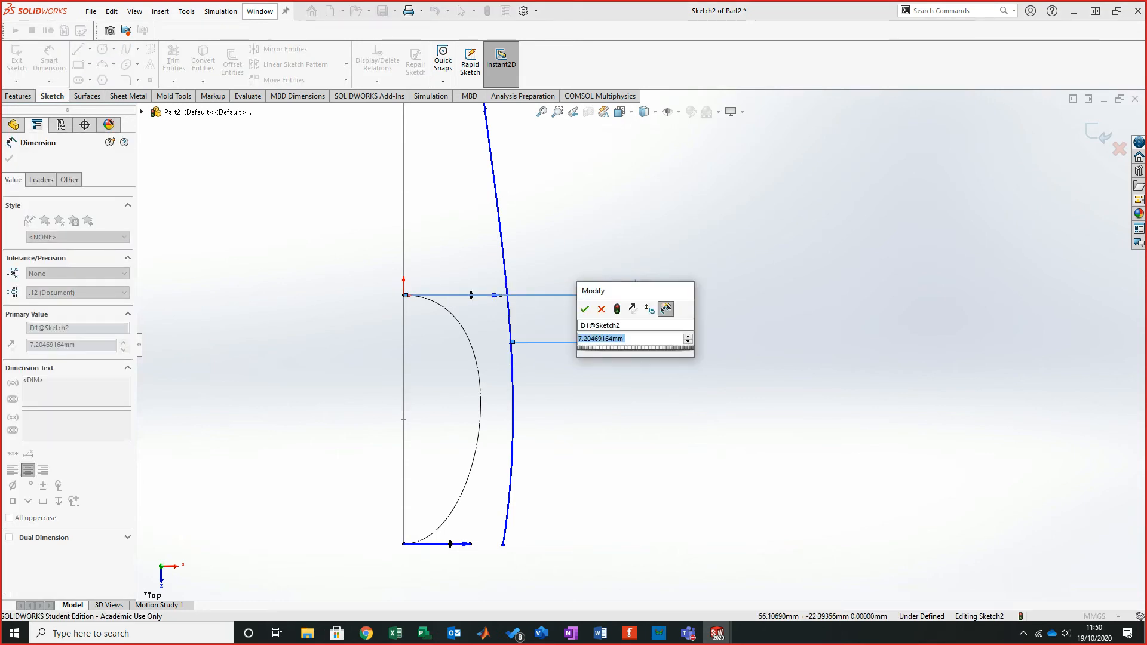
{"action": "type", "text": "3.0"}
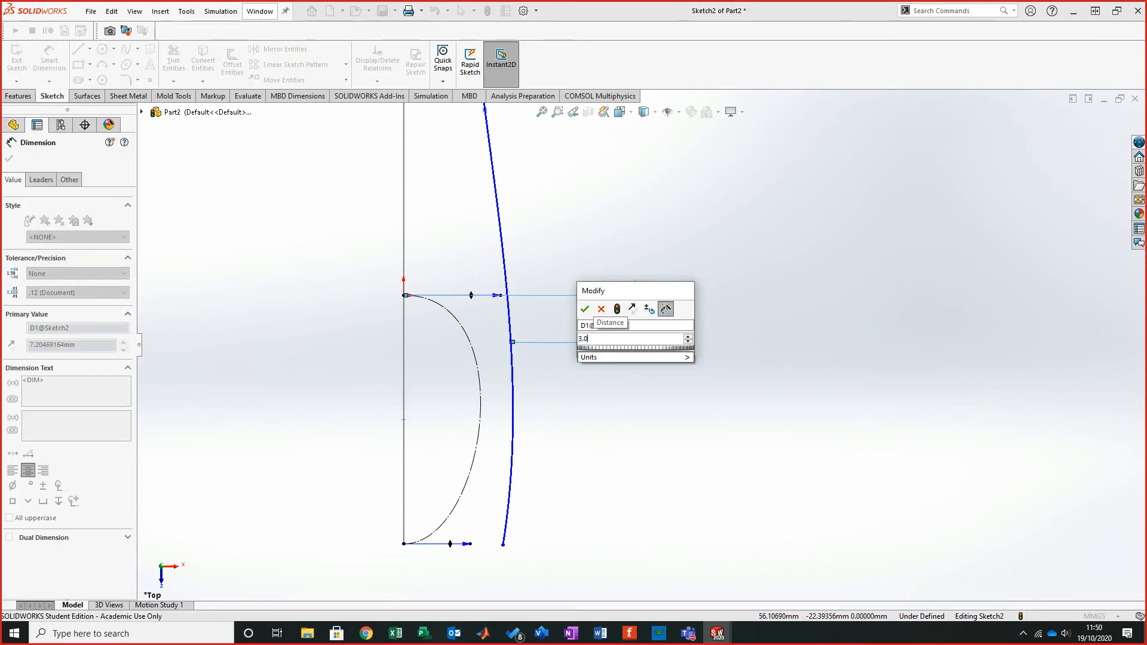
{"action": "type", "text": "99"}
{"action": "key", "text": "Return"}
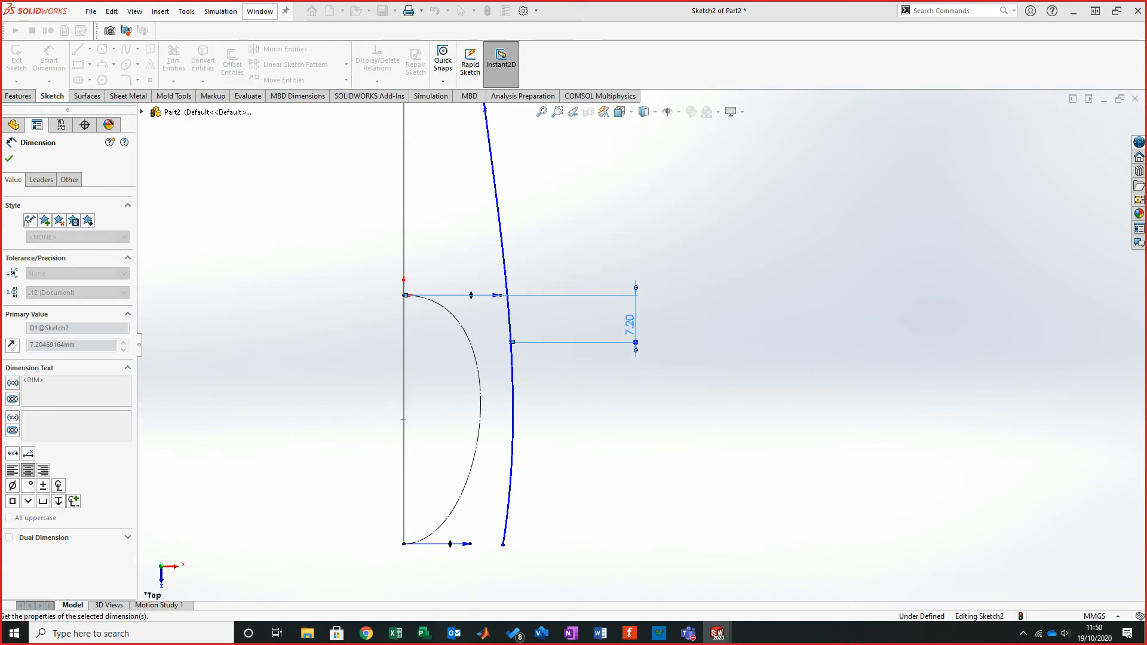
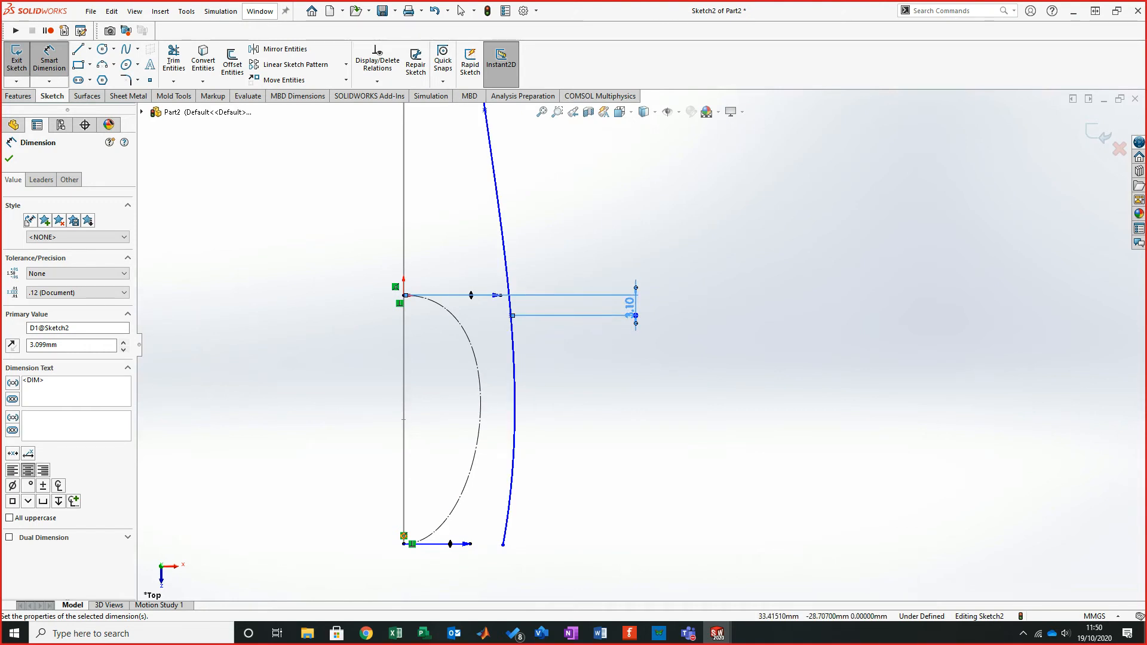
- Merge the outer spline's lower endpoint with the construction spline's lower endpoint
{"action": "key", "text": "Escape"}
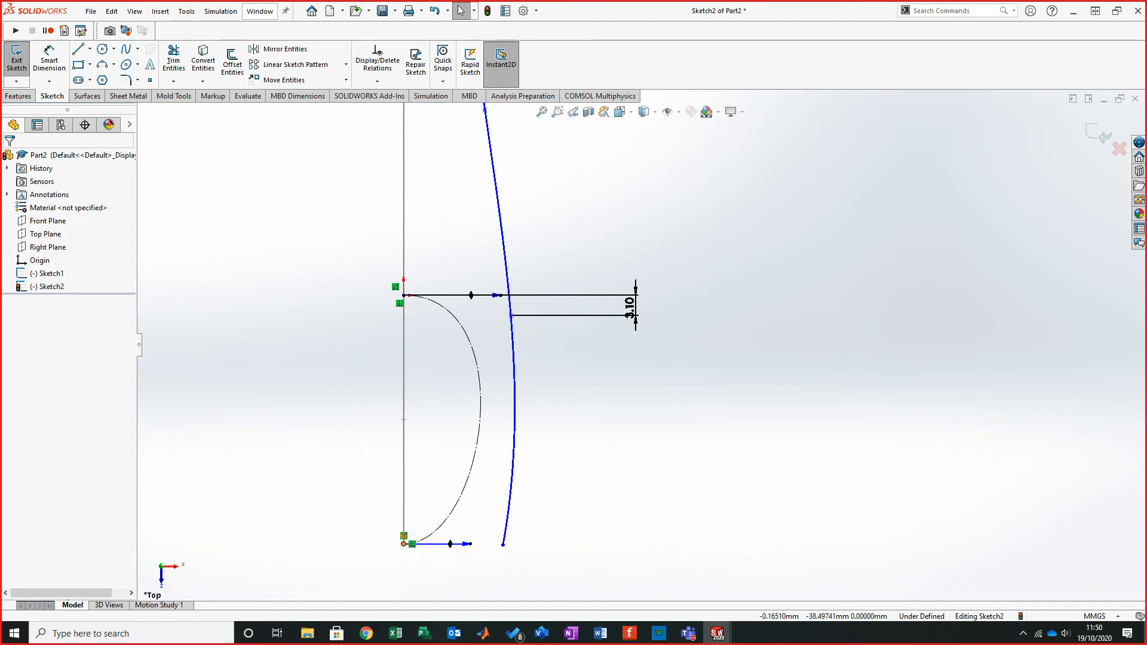
{"action": "left_click", "coordinate": [403, 543]}
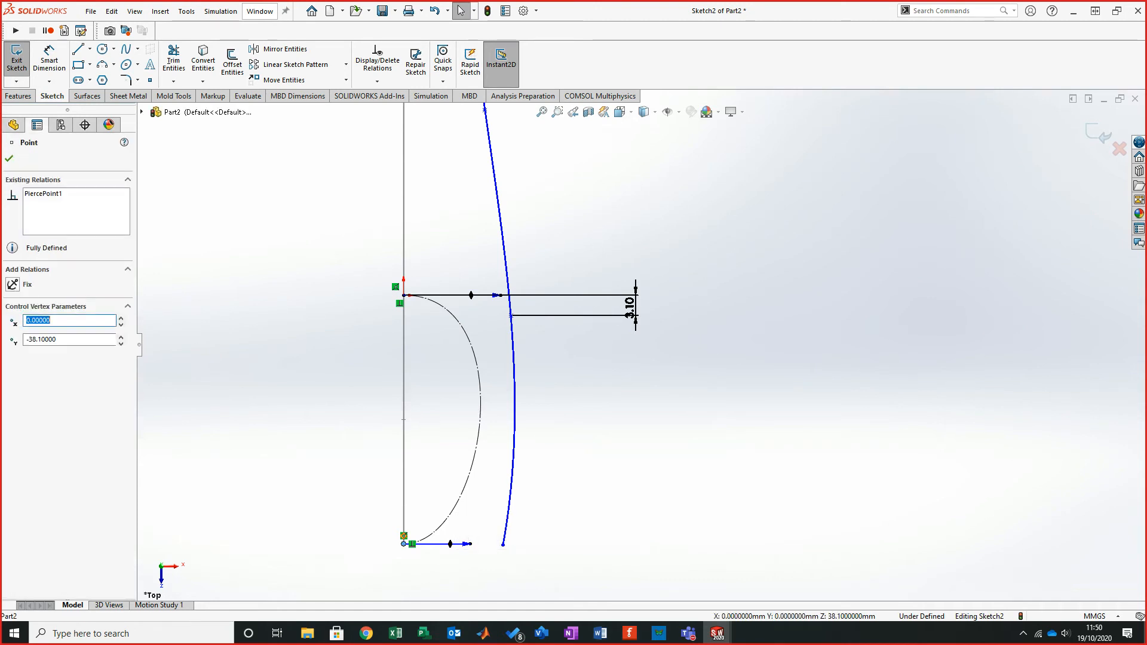
{"action": "left_click", "coordinate": [503, 544], "text": "ctrl"}
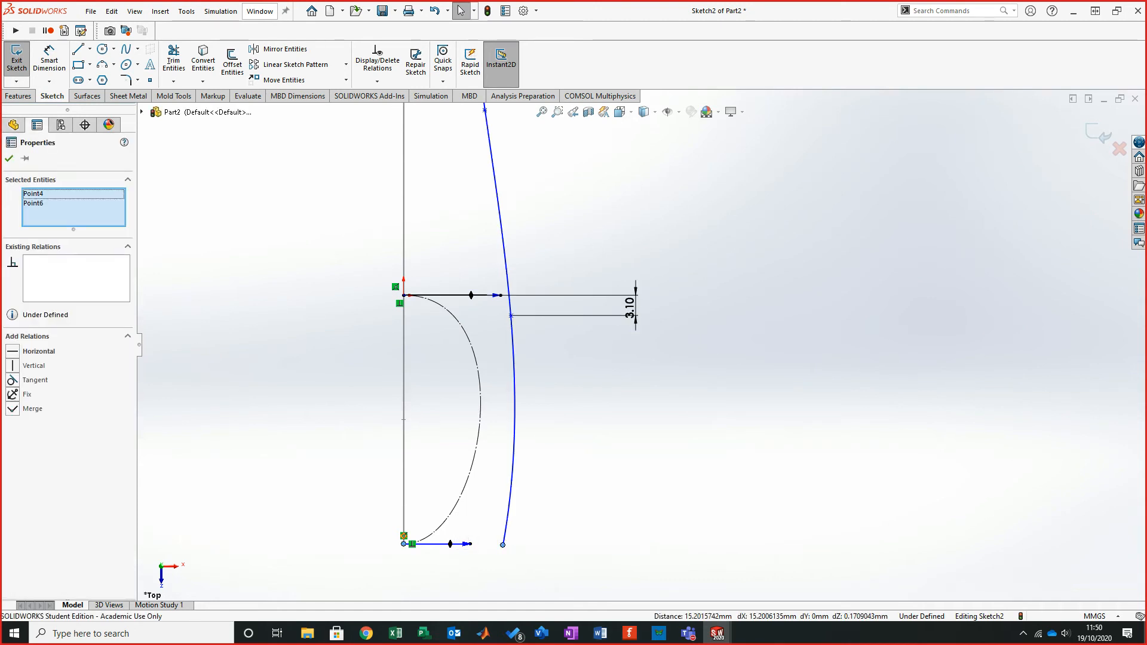
{"action": "left_click", "coordinate": [12, 409]}
{"action": "key", "text": "Escape"}
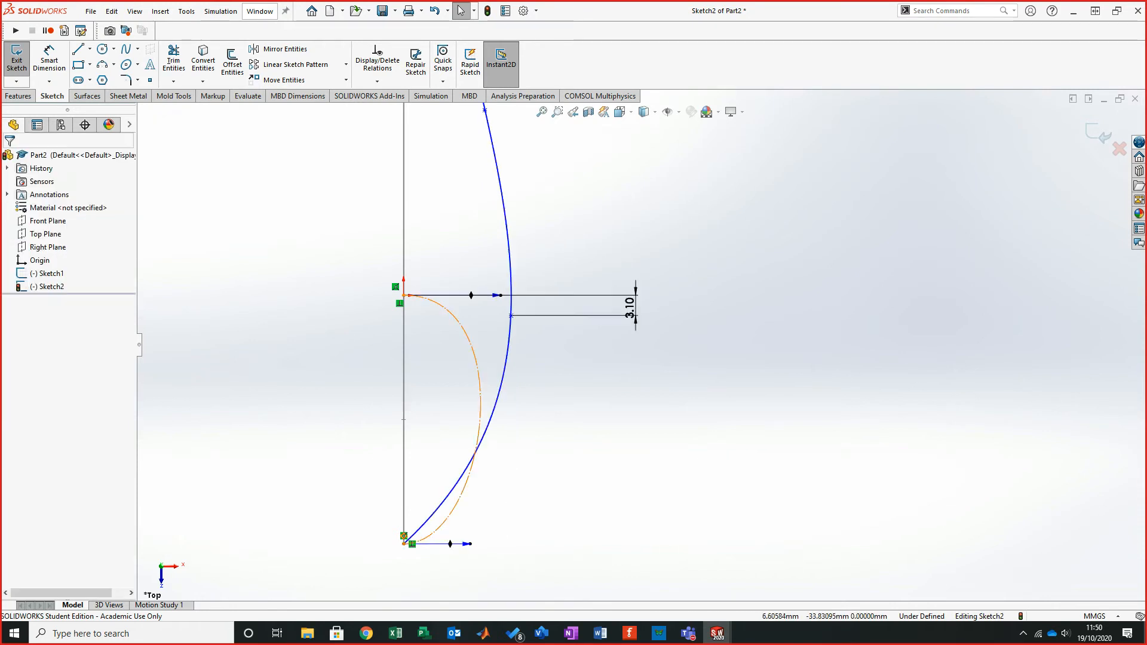
- Adjust the outer spline's lower tangent handle so it bends toward the construction spline's lower end
{"action": "left_click", "coordinate": [467, 468]}
{"action": "left_click_drag", "start_coordinate": [446, 504], "coordinate": [569, 515]}
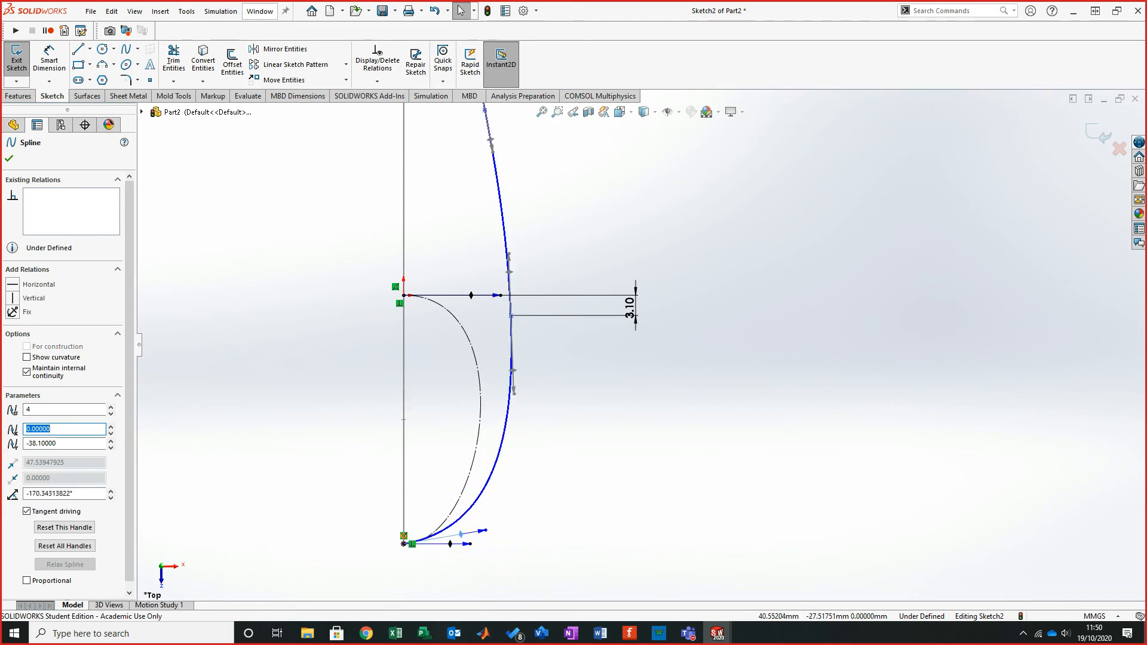
{"action": "key", "text": "Escape"}
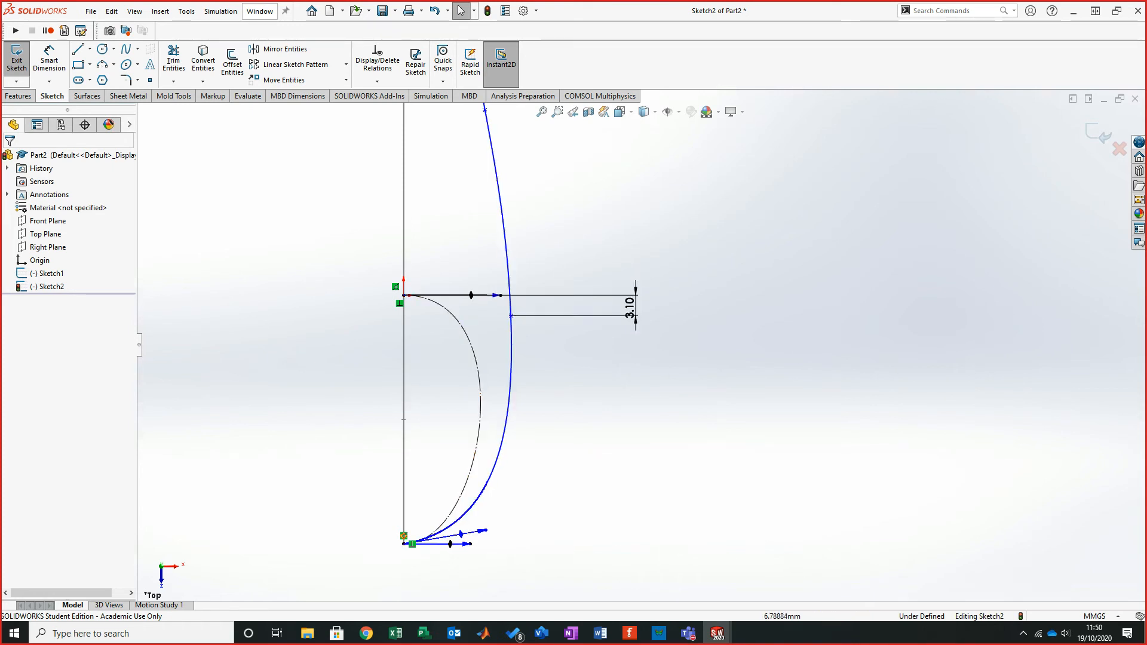
- Try to make the outer spline's crossing point coincident with the construction spline
{"action": "left_click", "coordinate": [481, 412]}
{"action": "left_click", "coordinate": [511, 315], "text": "ctrl"}
{"action": "left_click", "coordinate": [39, 351]}
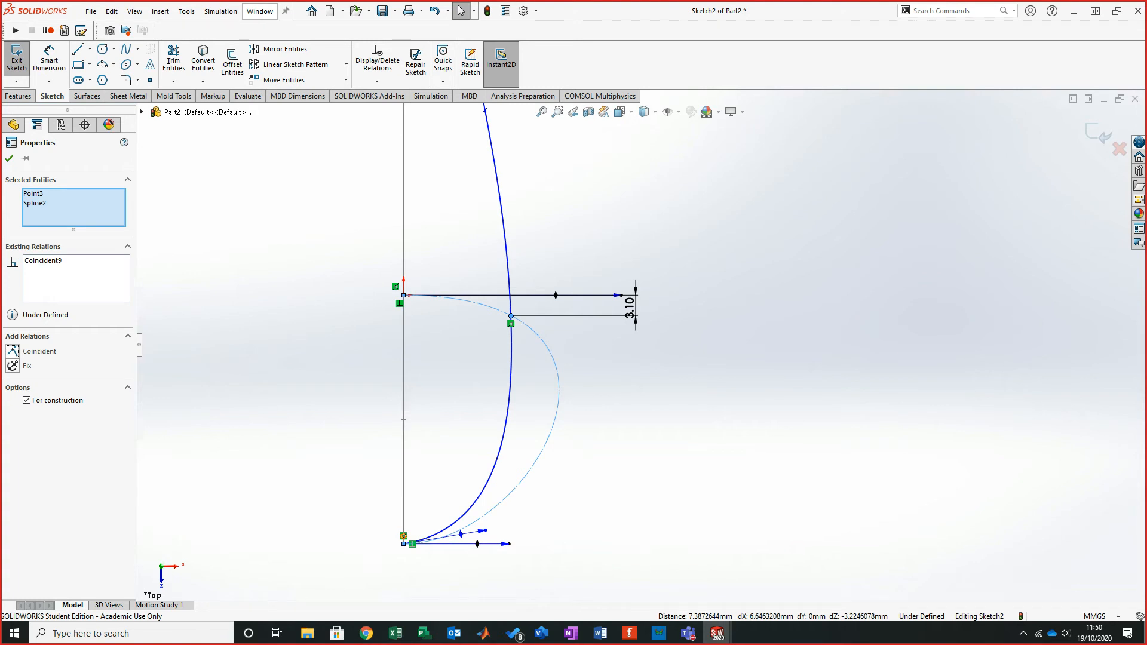
{"action": "key", "text": "ctrl+z"}
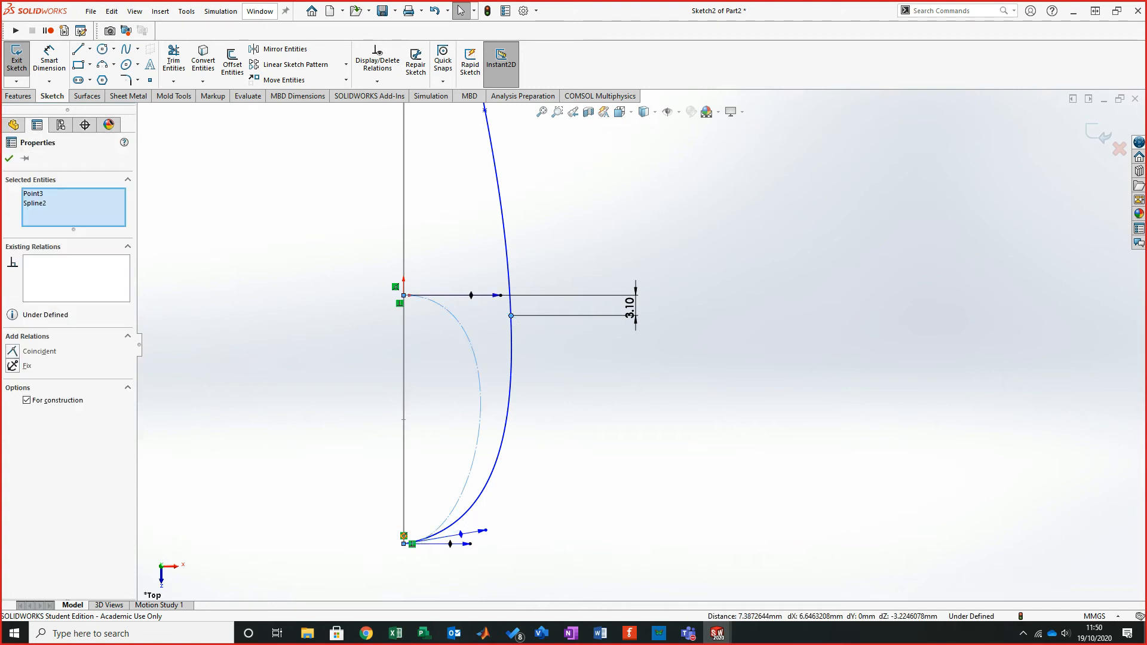
{"action": "key", "text": "Escape"}
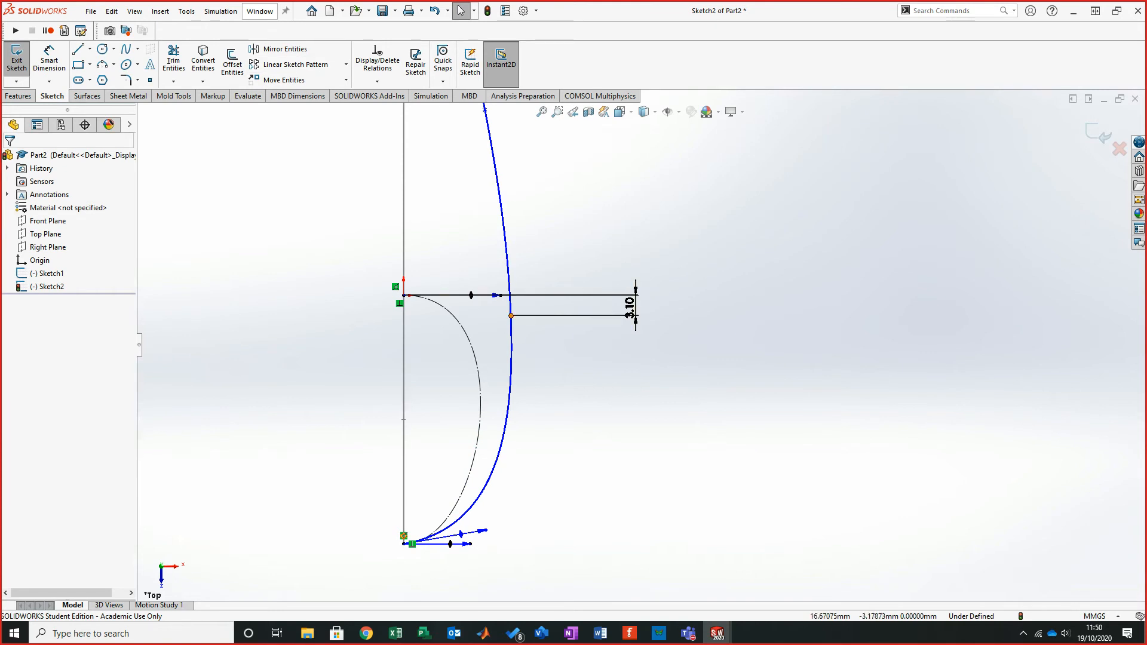
{"action": "left_click", "coordinate": [511, 315]}
{"action": "left_click", "coordinate": [472, 346], "text": "ctrl"}
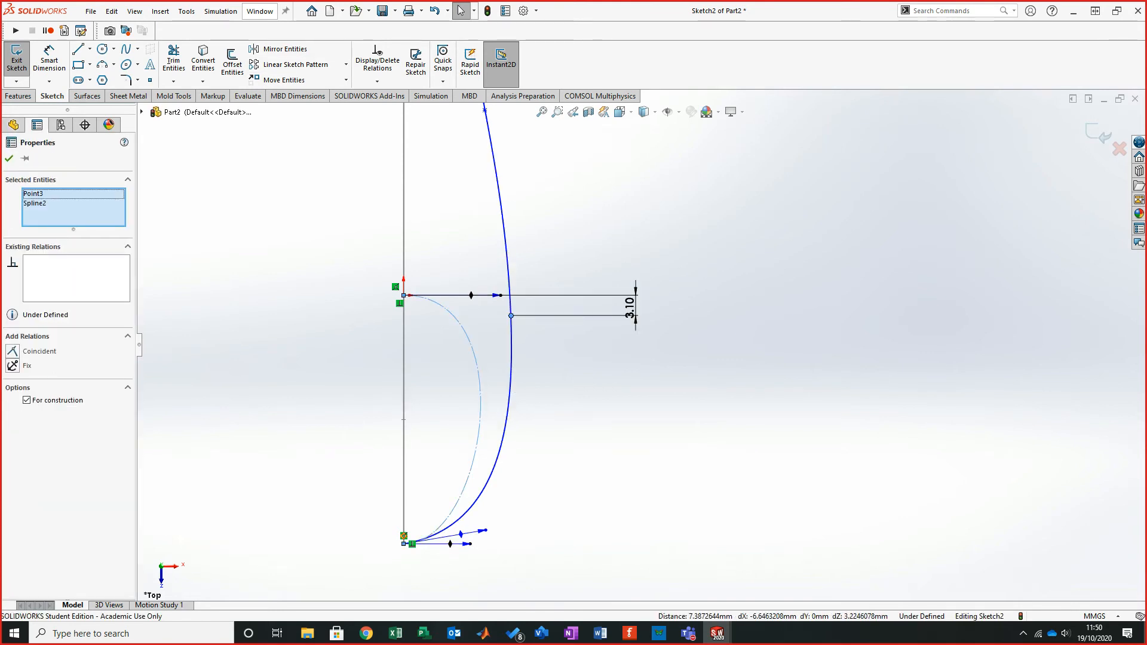
{"action": "left_click", "coordinate": [12, 351]}
{"action": "key", "text": "ctrl+z"}
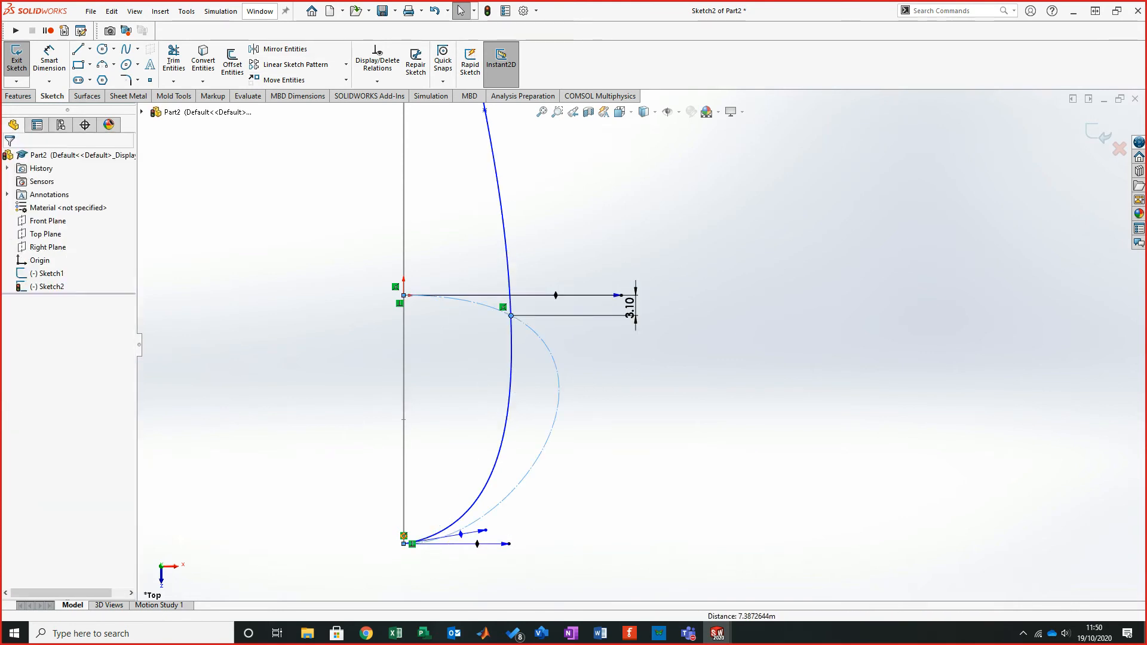
{"action": "key", "text": "Escape"}
{"action": "left_click", "coordinate": [463, 329]}
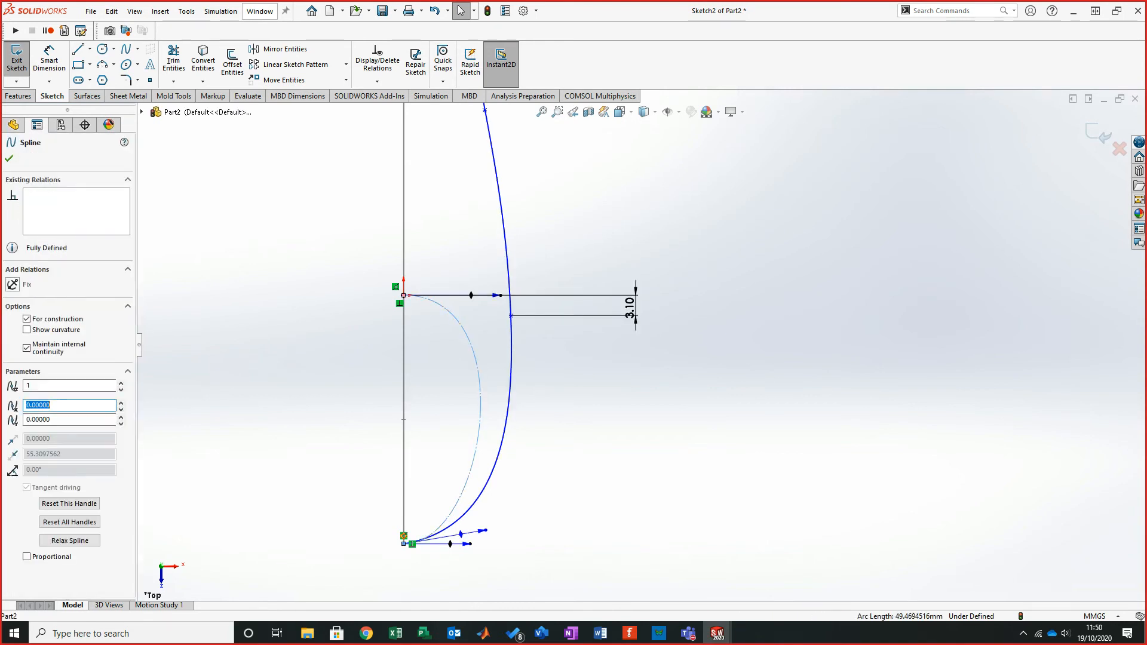
{"action": "left_click", "coordinate": [511, 316], "text": "ctrl"}
{"action": "left_click", "coordinate": [12, 351]}
{"action": "key", "text": "Escape"}
{"action": "key", "text": "ctrl+z"}
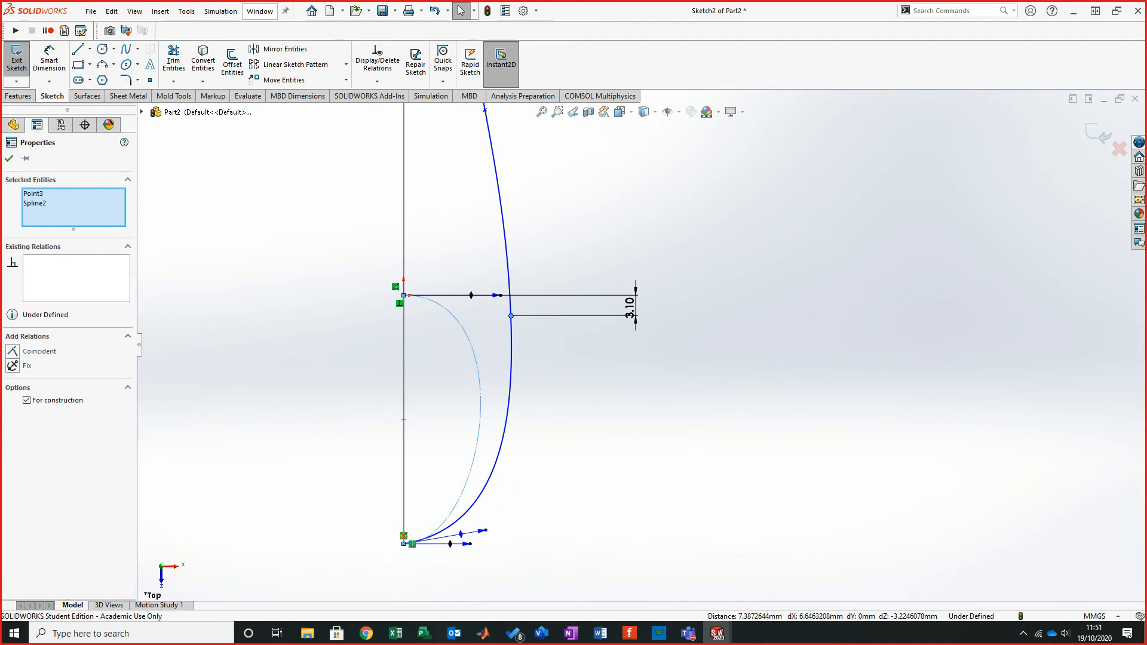
{"action": "left_click", "coordinate": [470, 347]}
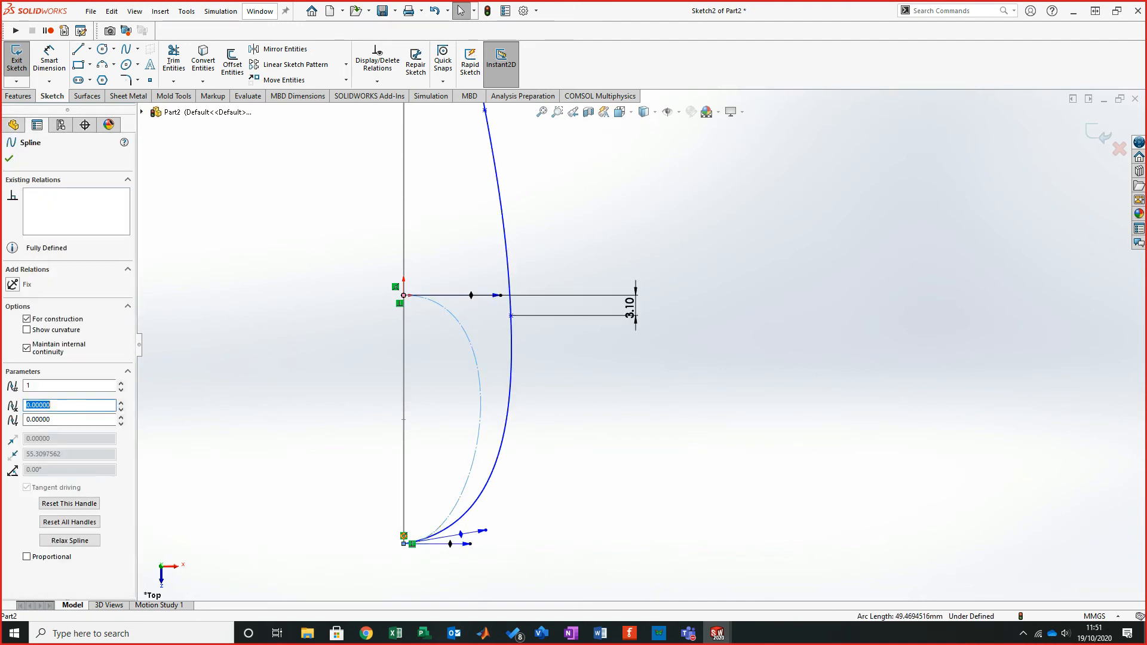
{"action": "key", "text": "Escape"}
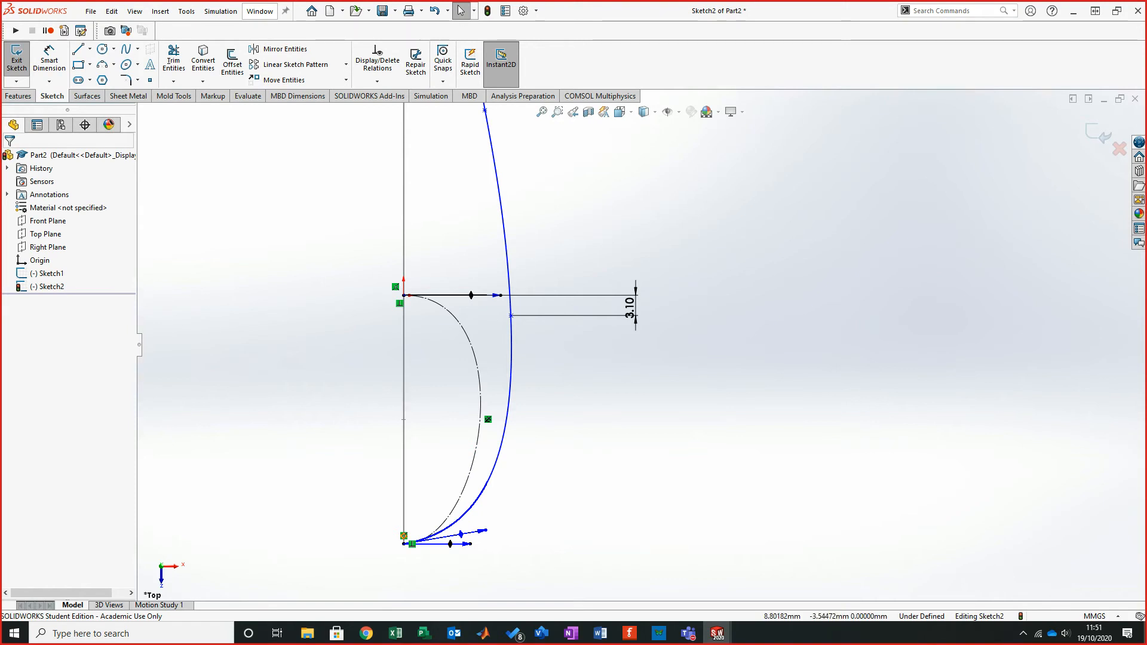
- Make the outer spline's crossing point coincident with the construction spline
{"action": "left_click", "coordinate": [510, 315]}
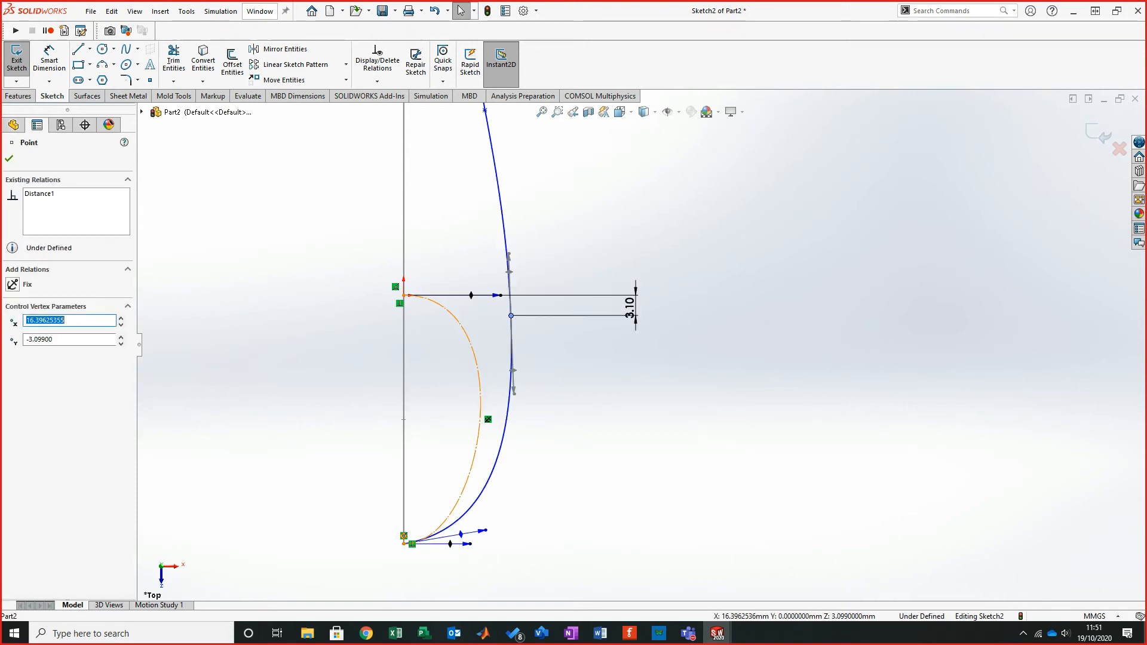
{"action": "left_click", "coordinate": [470, 346], "text": "ctrl"}
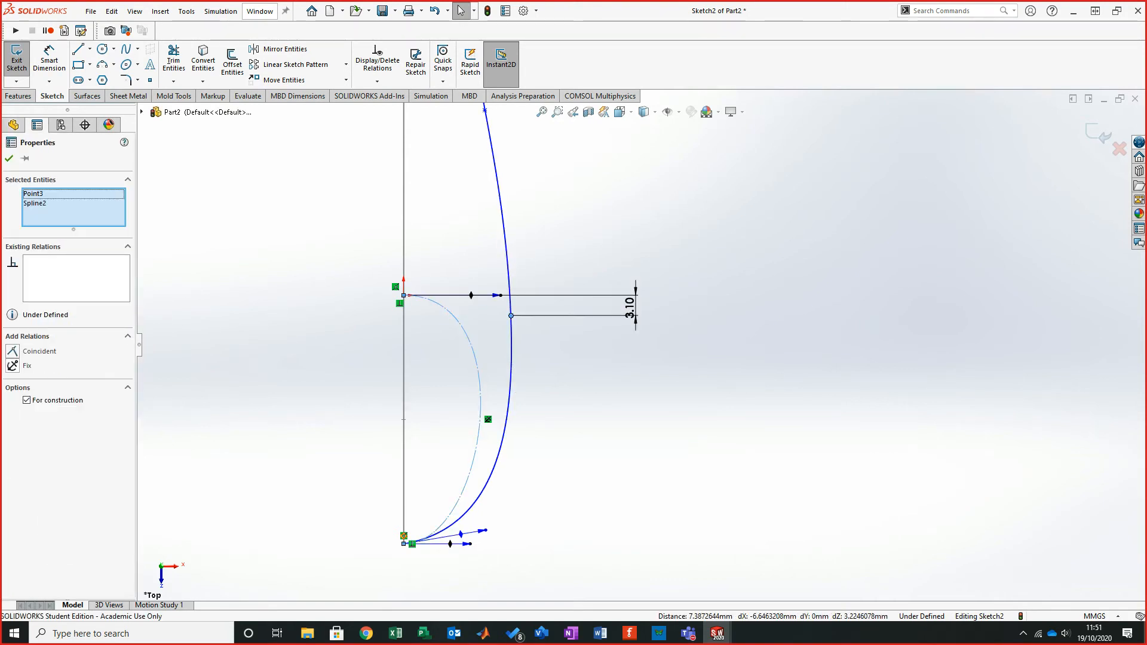
{"action": "left_click", "coordinate": [30, 351]}
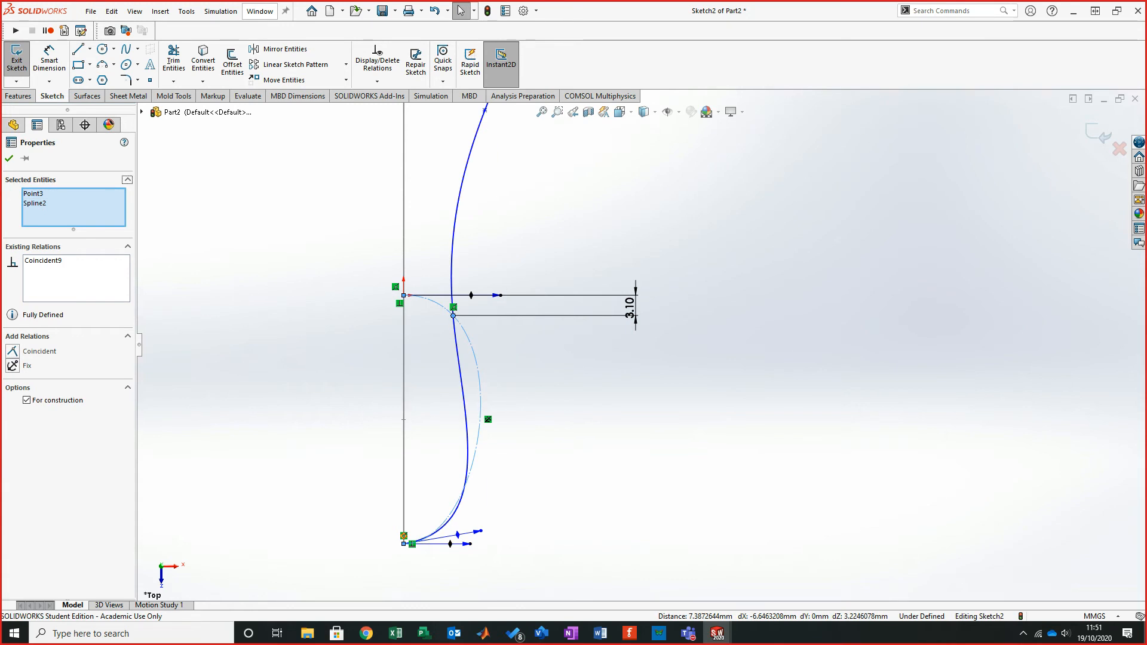
{"action": "left_click", "coordinate": [576, 479]}
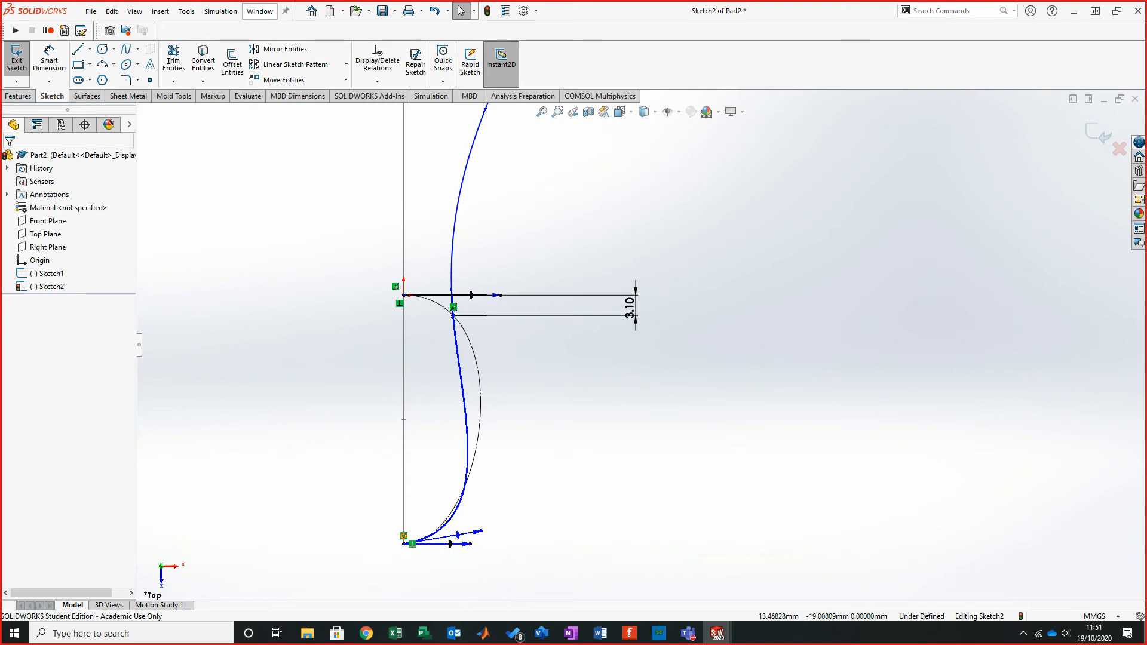
- Inspect the outer spline's points and tangent handles near the crossing point
{"action": "left_click", "coordinate": [457, 352]}
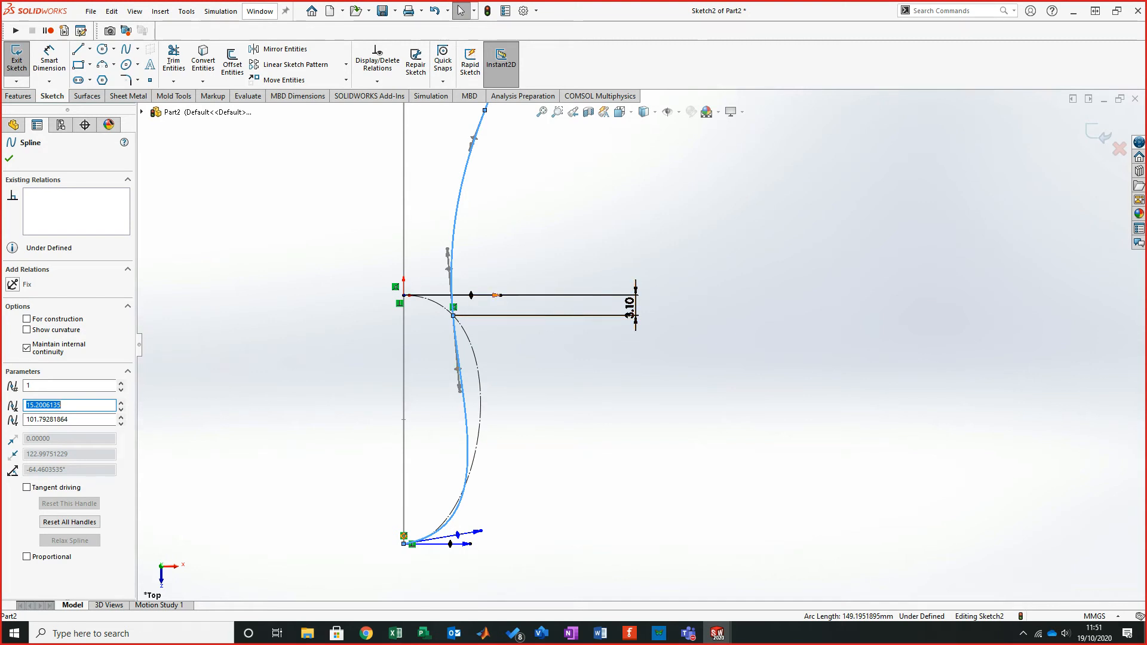
{"action": "key", "text": "Escape"}
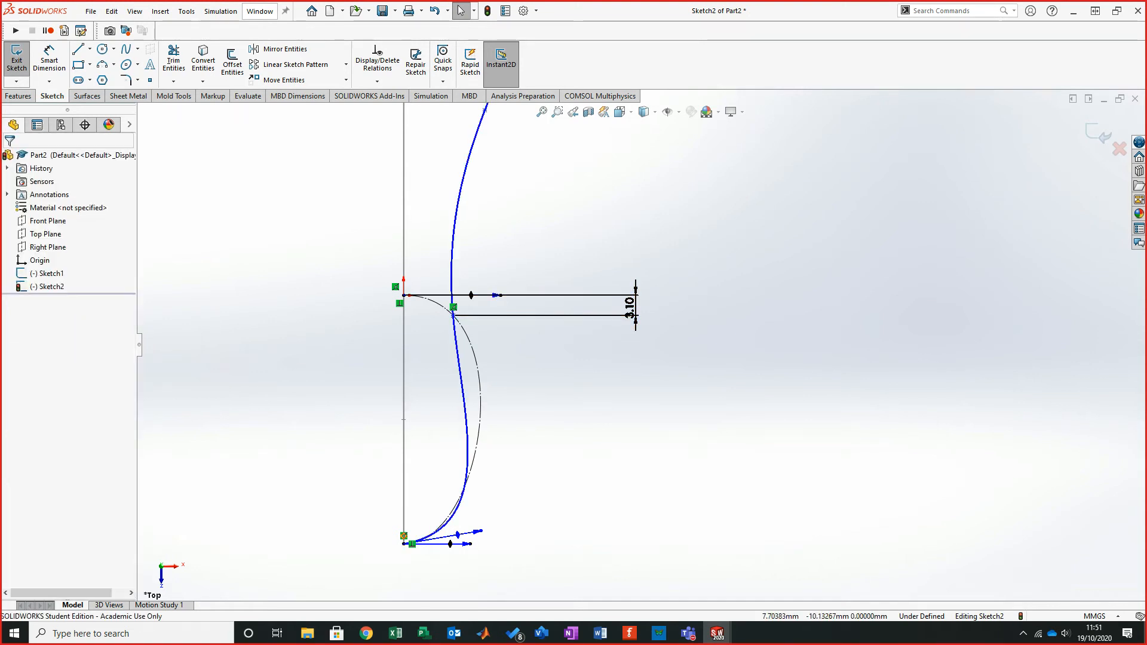
{"action": "left_click", "coordinate": [456, 362]}
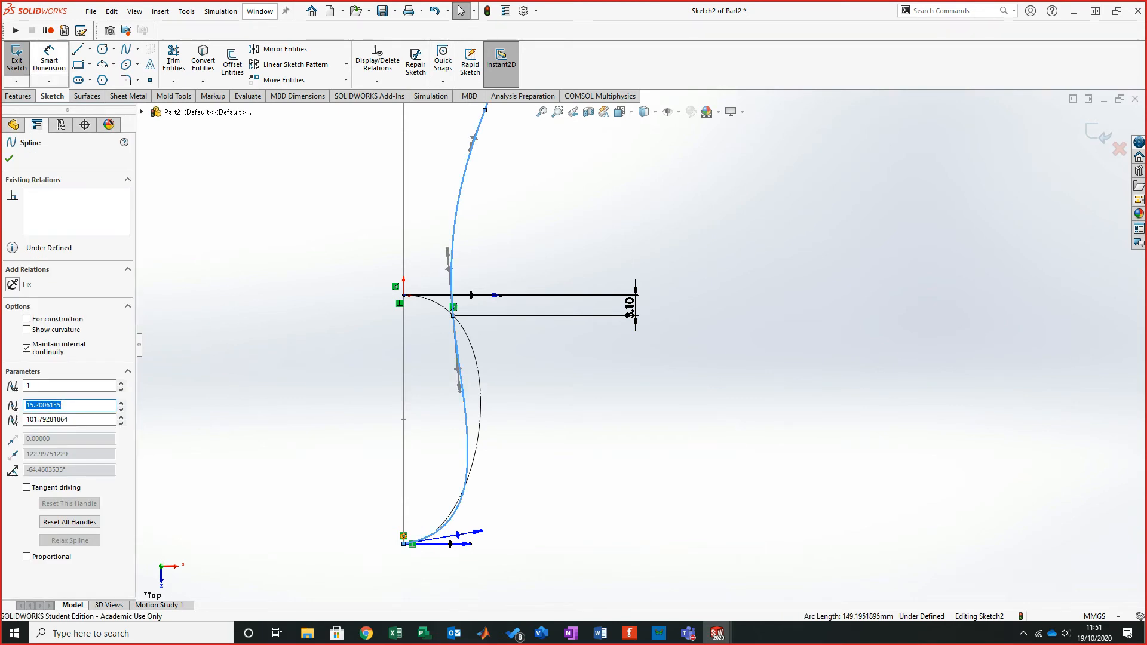
{"action": "left_click", "coordinate": [49, 60]}
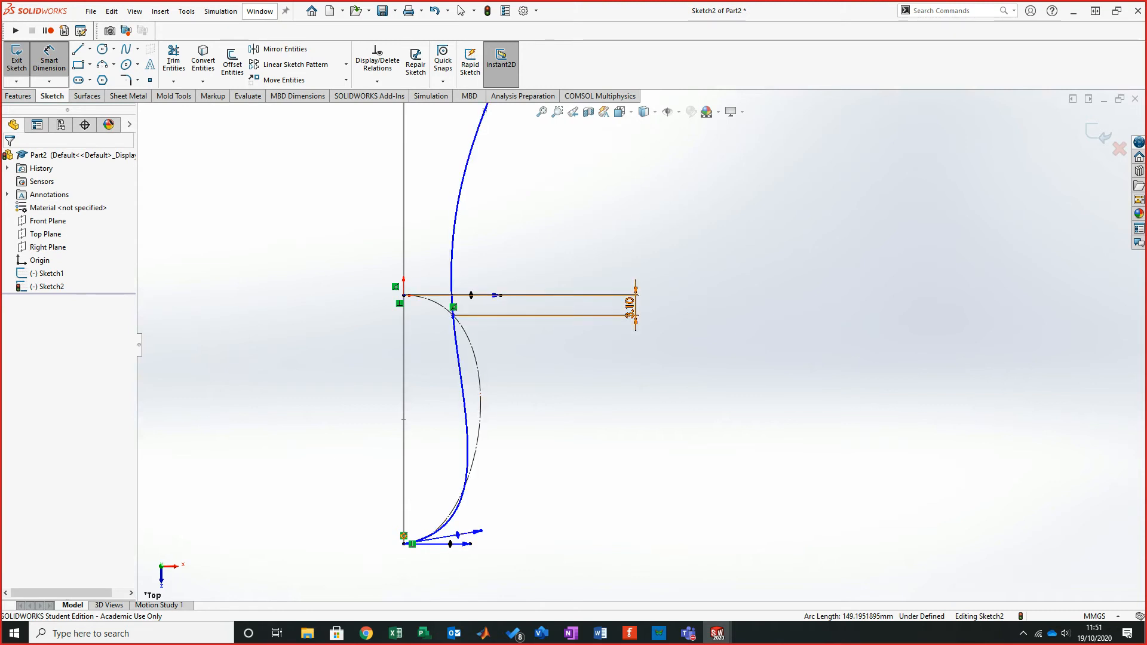
{"action": "key", "text": "Escape"}
{"action": "left_click", "coordinate": [452, 273]}
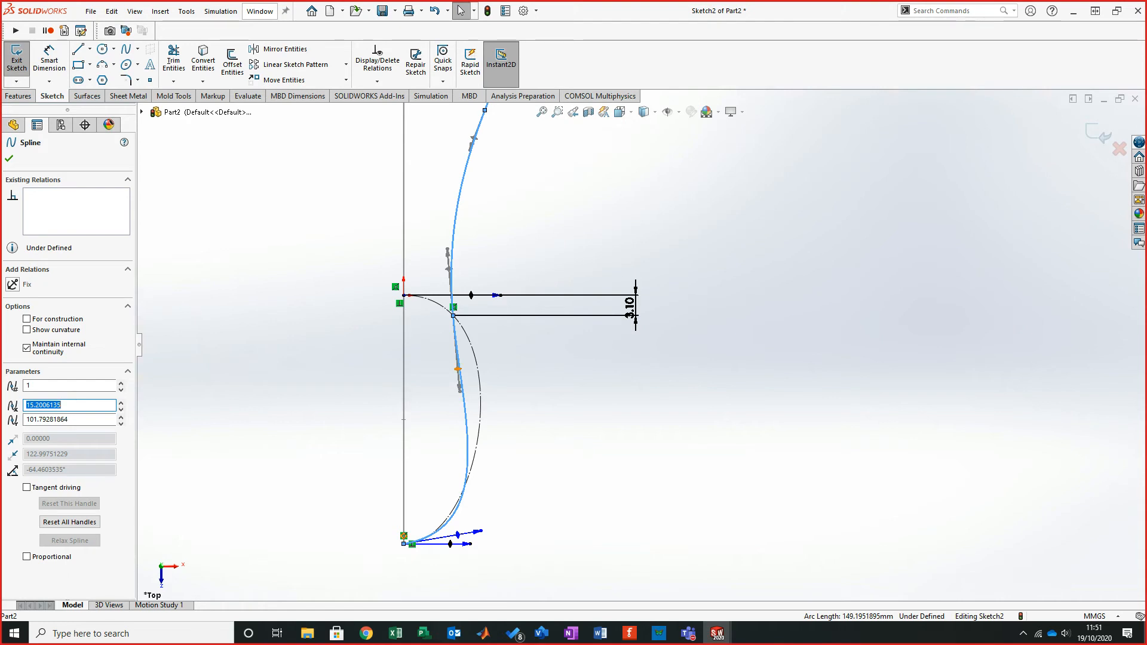
{"action": "left_click", "coordinate": [458, 369]}
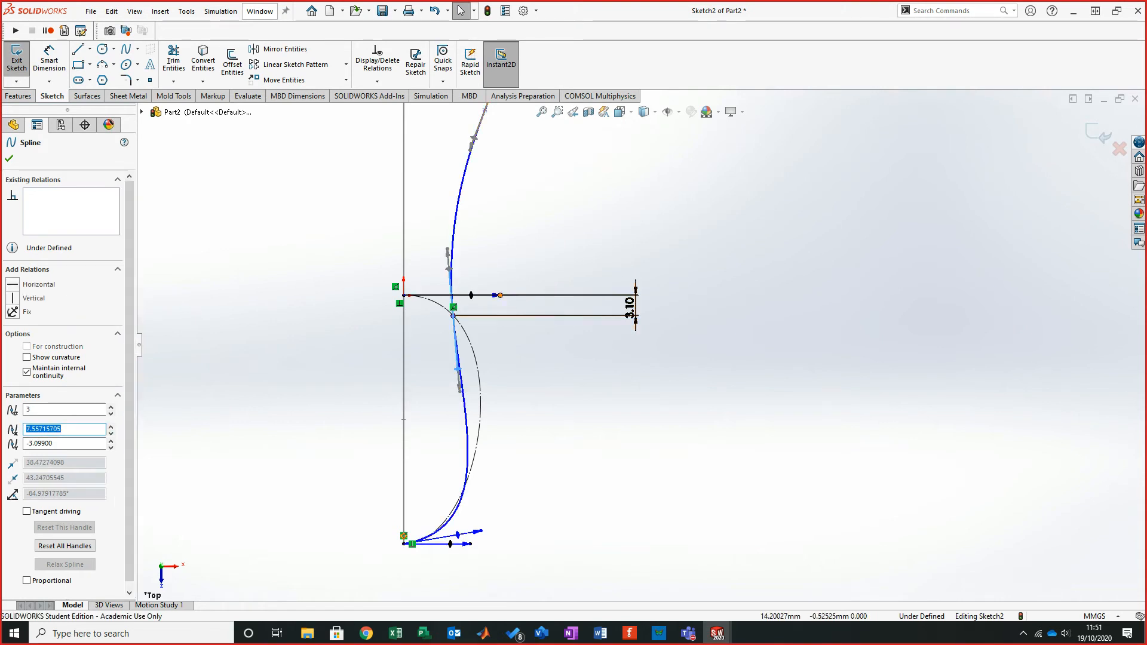
{"action": "left_click", "coordinate": [471, 295]}
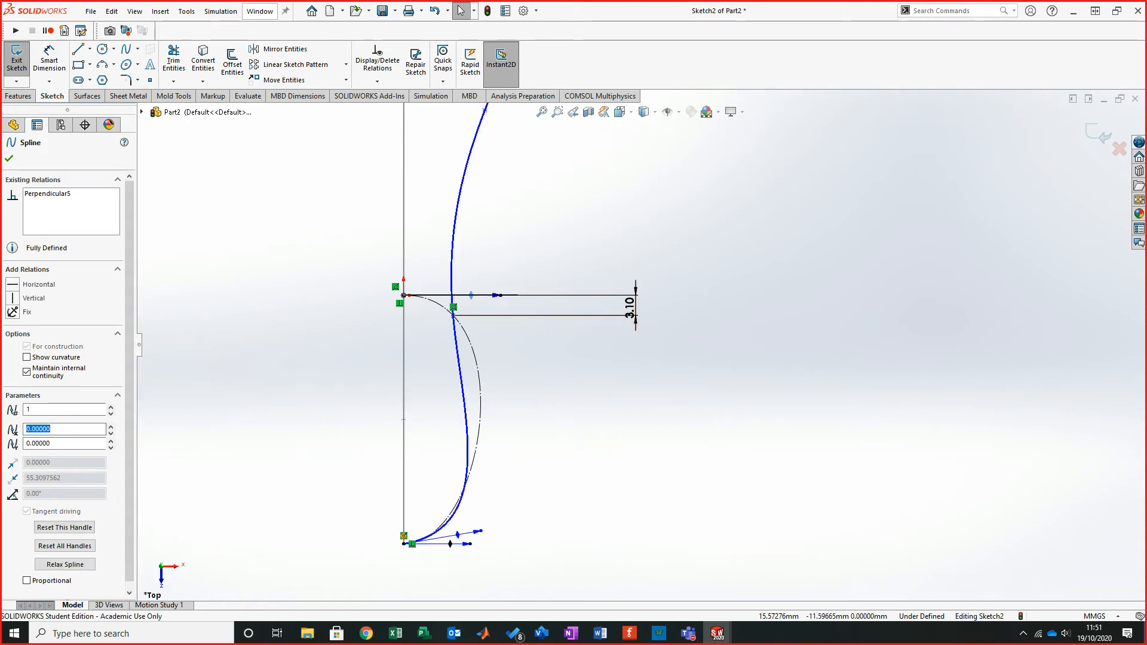
{"action": "left_click", "coordinate": [490, 381]}
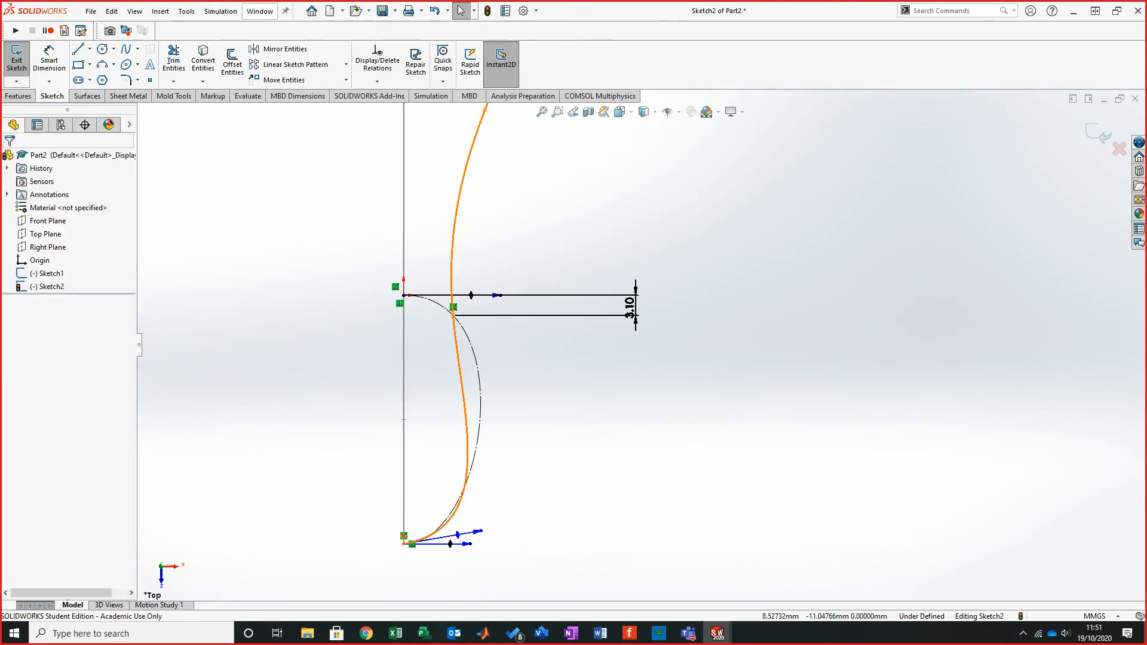
{"action": "left_click", "coordinate": [460, 368]}
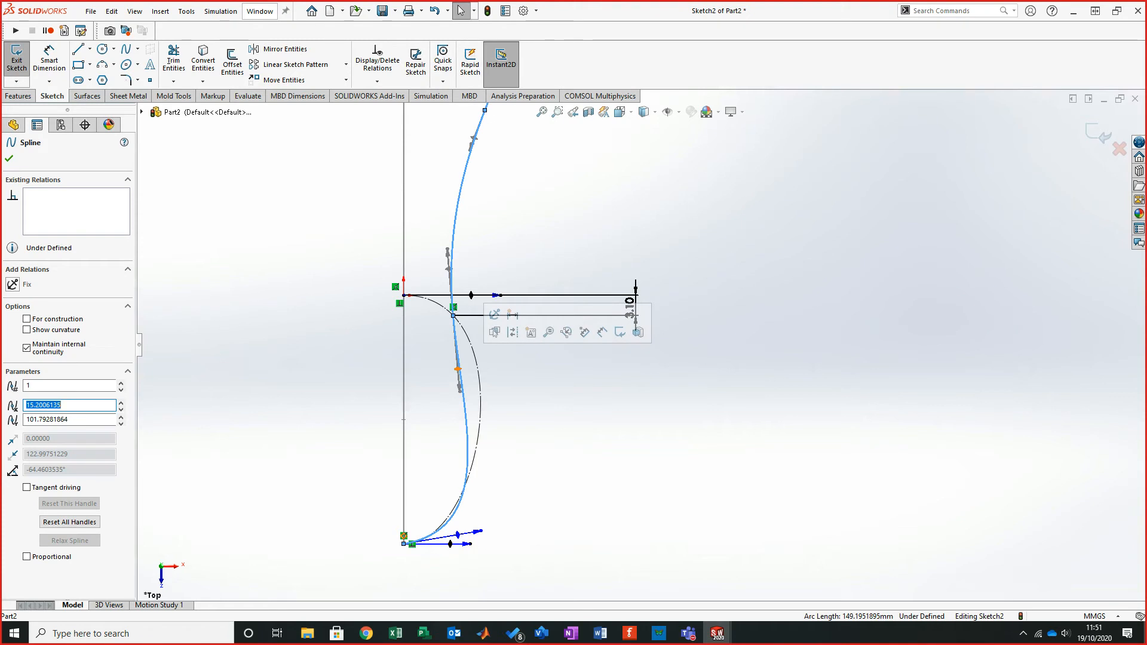
{"action": "left_click", "coordinate": [459, 371]}
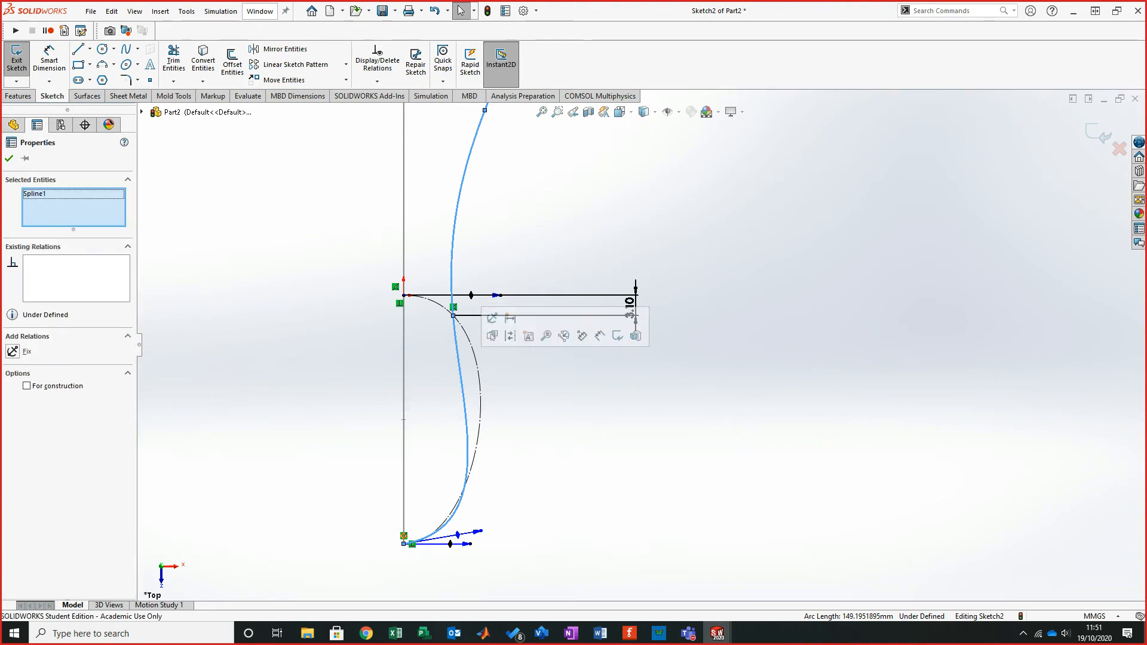
{"action": "key", "text": "Escape"}
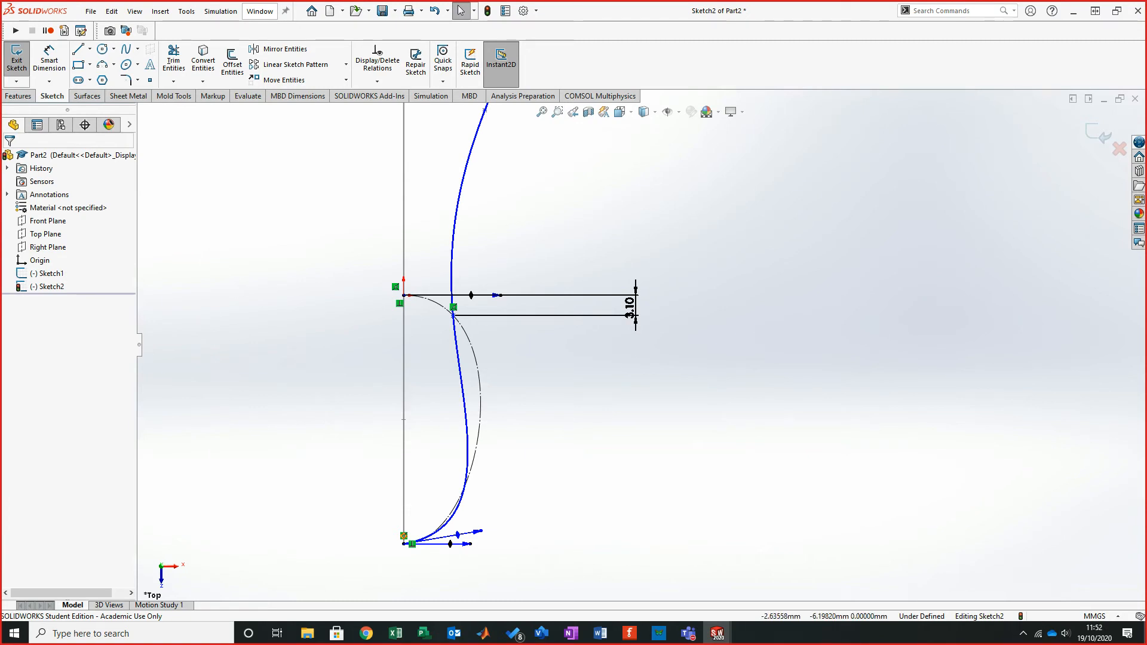
- Tilt the outer spline's tangent handle at the crossing point to slope down and to the right
{"action": "scroll", "coordinate": [328, 321], "scroll_direction": "down", "scroll_amount": 3}
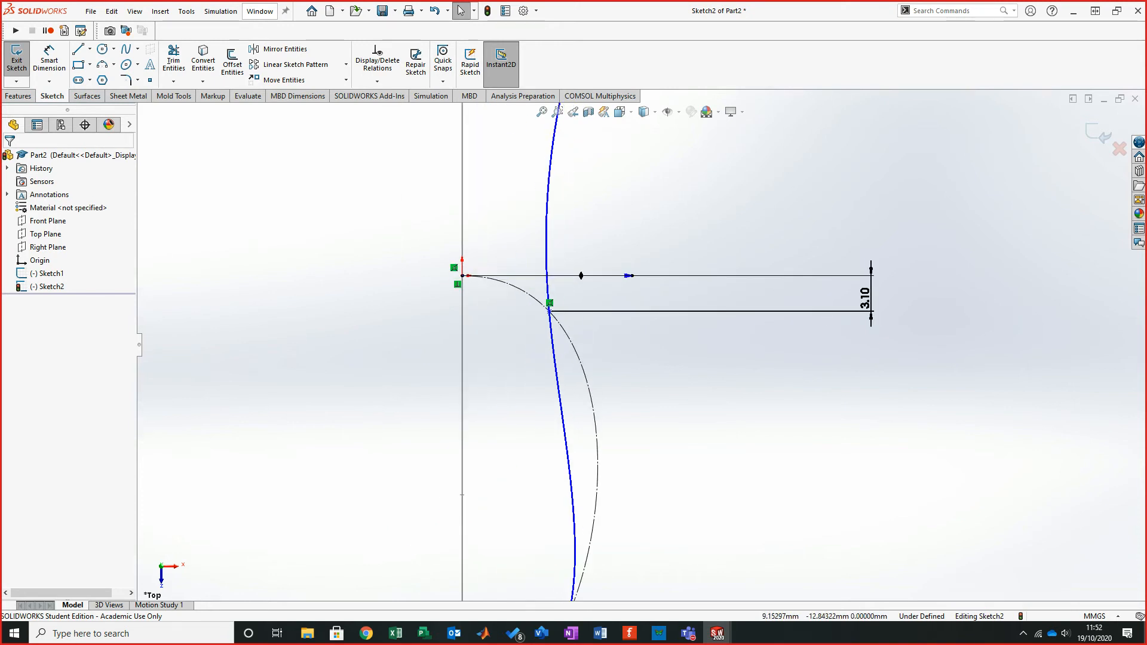
{"action": "left_click", "coordinate": [553, 358]}
{"action": "left_click_drag", "start_coordinate": [556, 405], "coordinate": [616, 384]}
{"action": "key", "text": "Escape"}
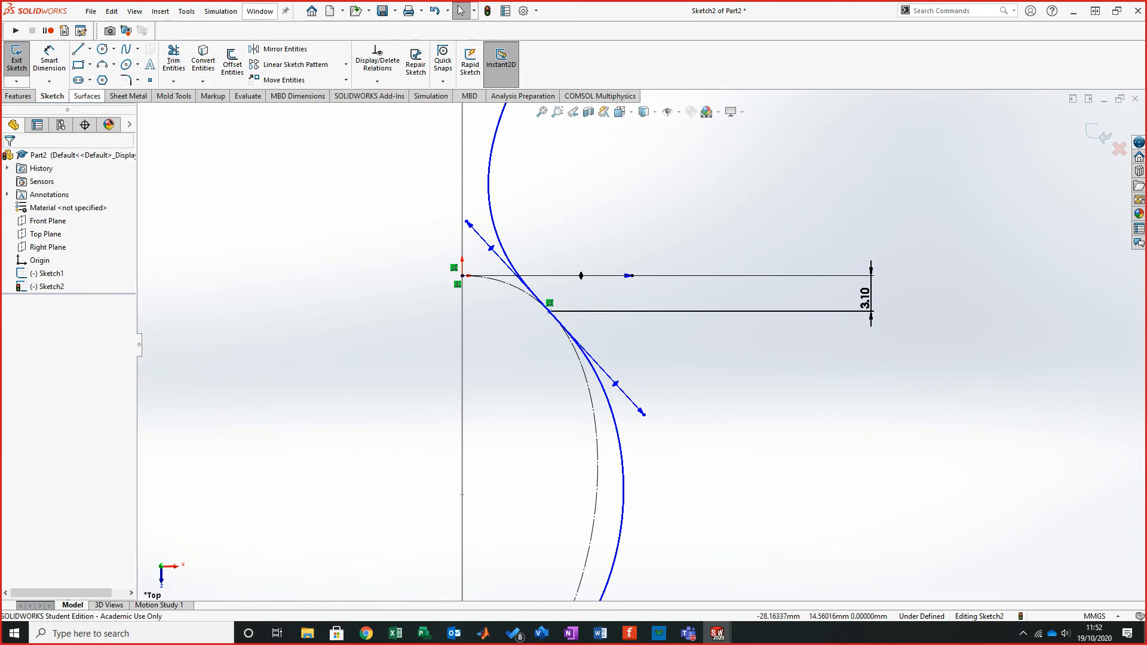
- Try to dimension the angle of the outer spline's tangent handle at the crossing point
{"action": "left_click", "coordinate": [50, 61]}
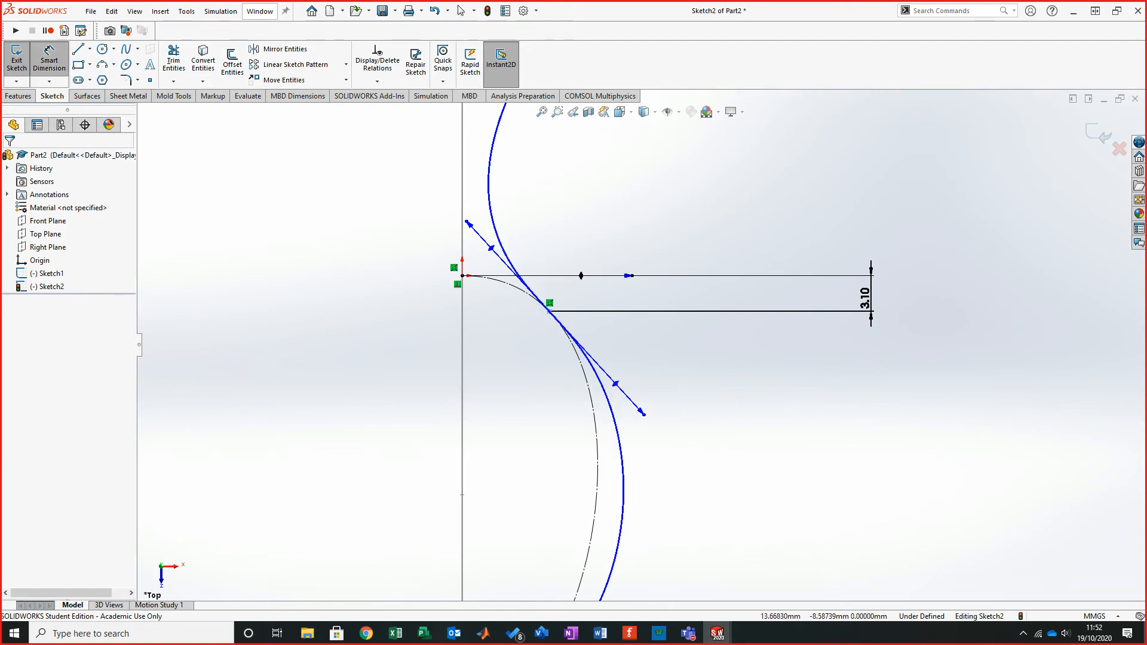
{"action": "left_click", "coordinate": [615, 383]}
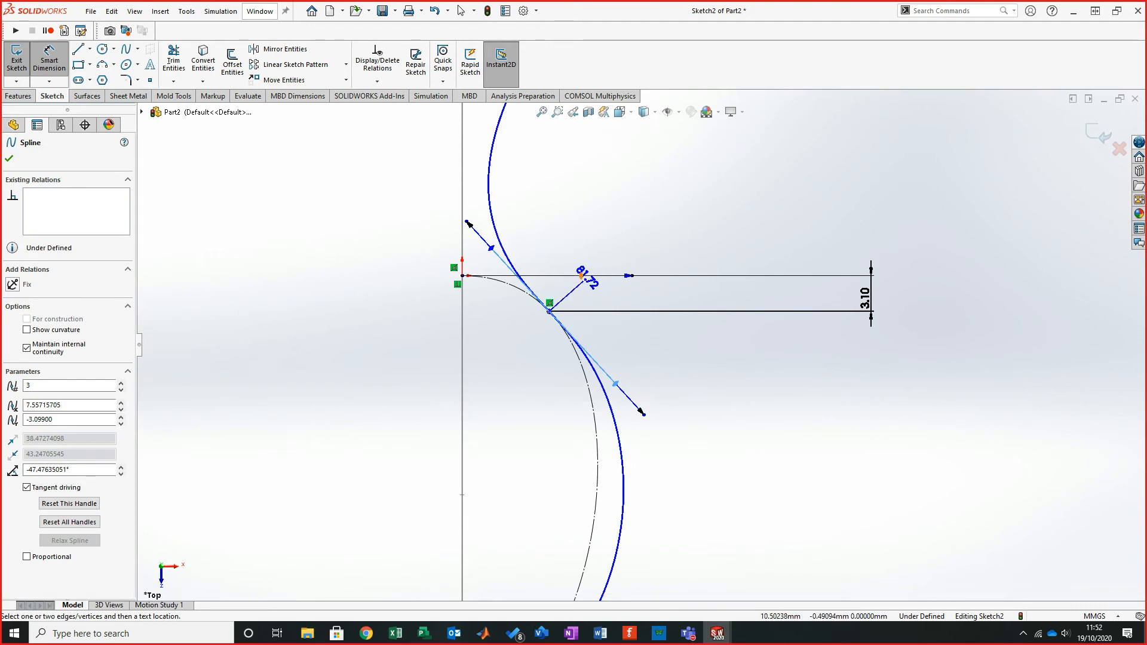
{"action": "left_click", "coordinate": [632, 275]}
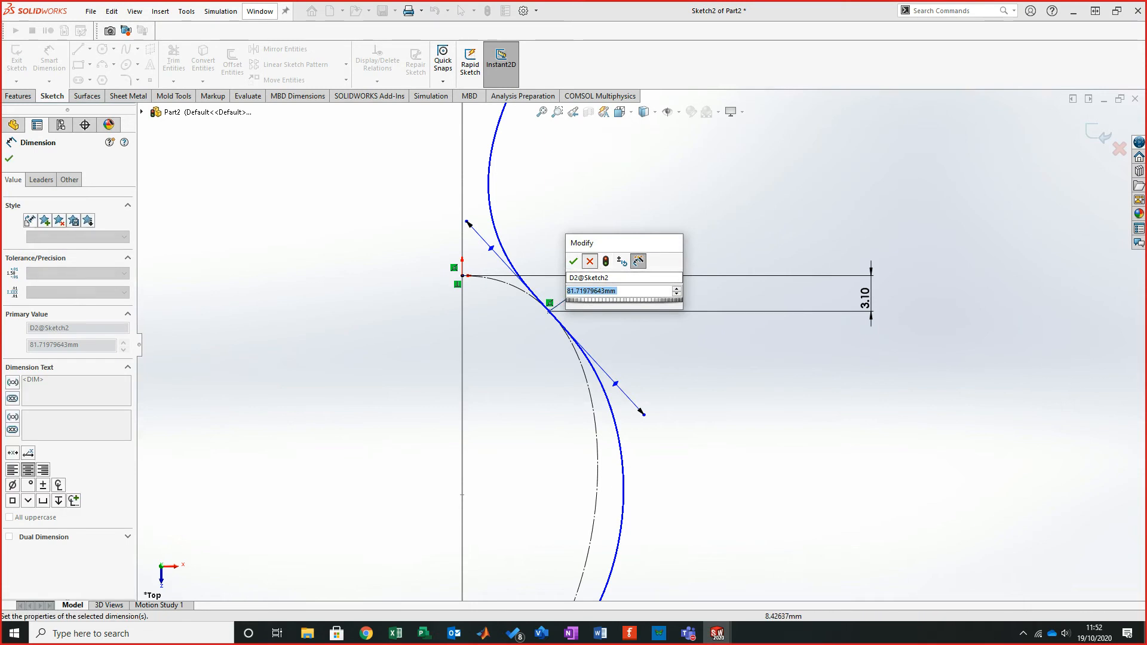
{"action": "left_click", "coordinate": [590, 261]}
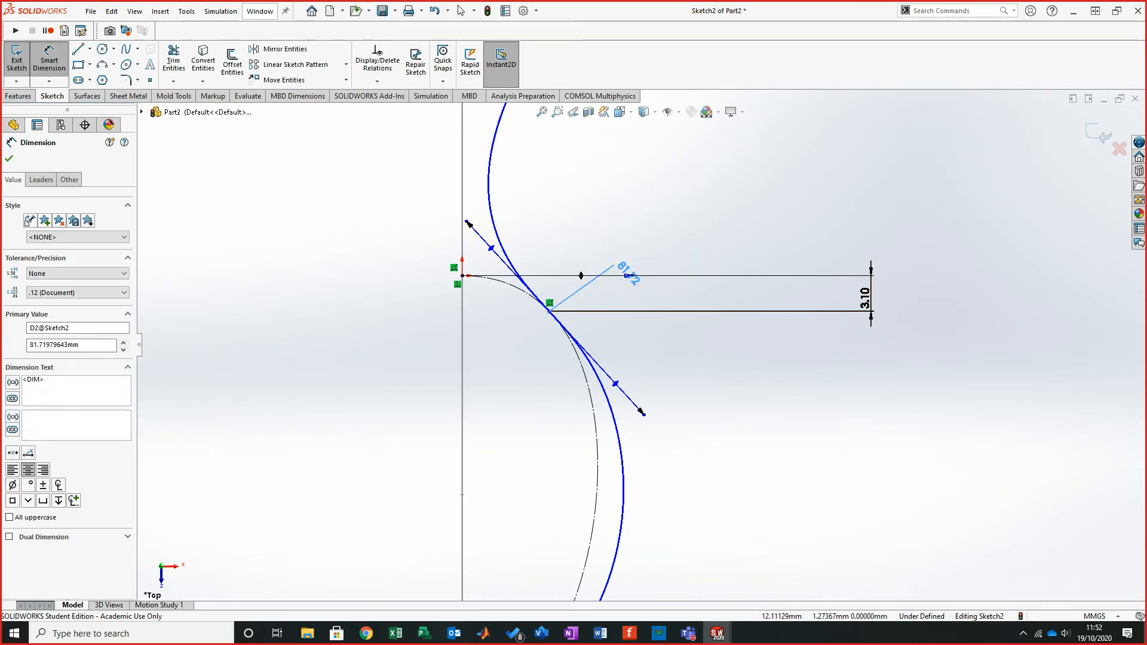
{"action": "key", "text": "ctrl+z"}
{"action": "key", "text": "ctrl+z"}
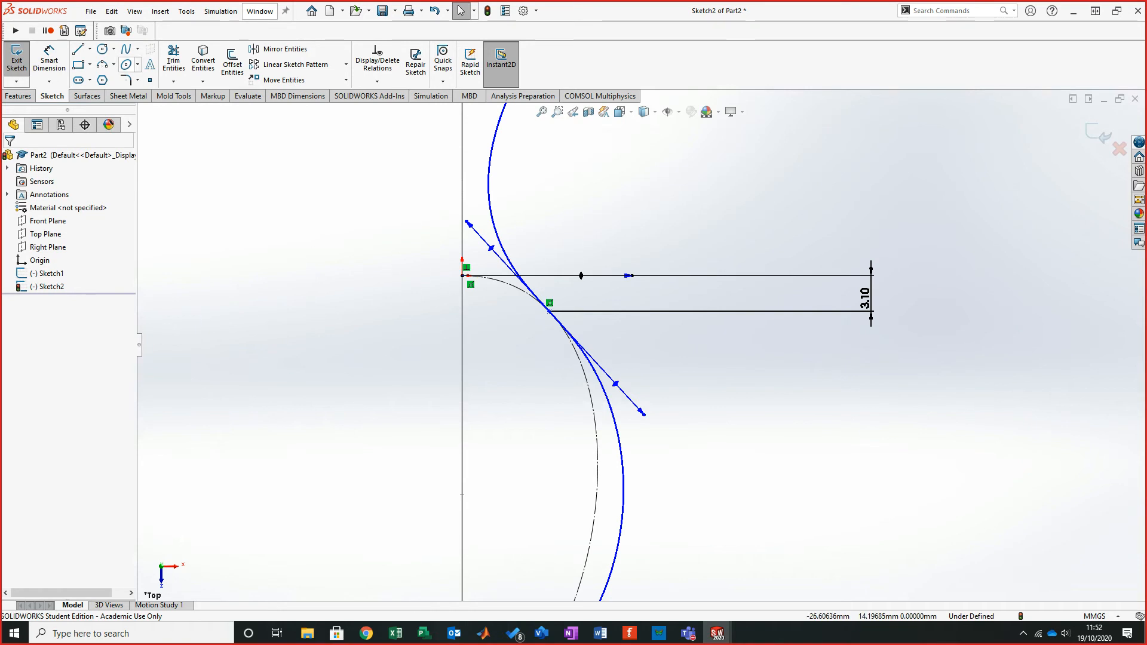
- Try to dimension the outer spline's tangent handle end against the horizontal line
{"action": "left_click", "coordinate": [49, 60]}
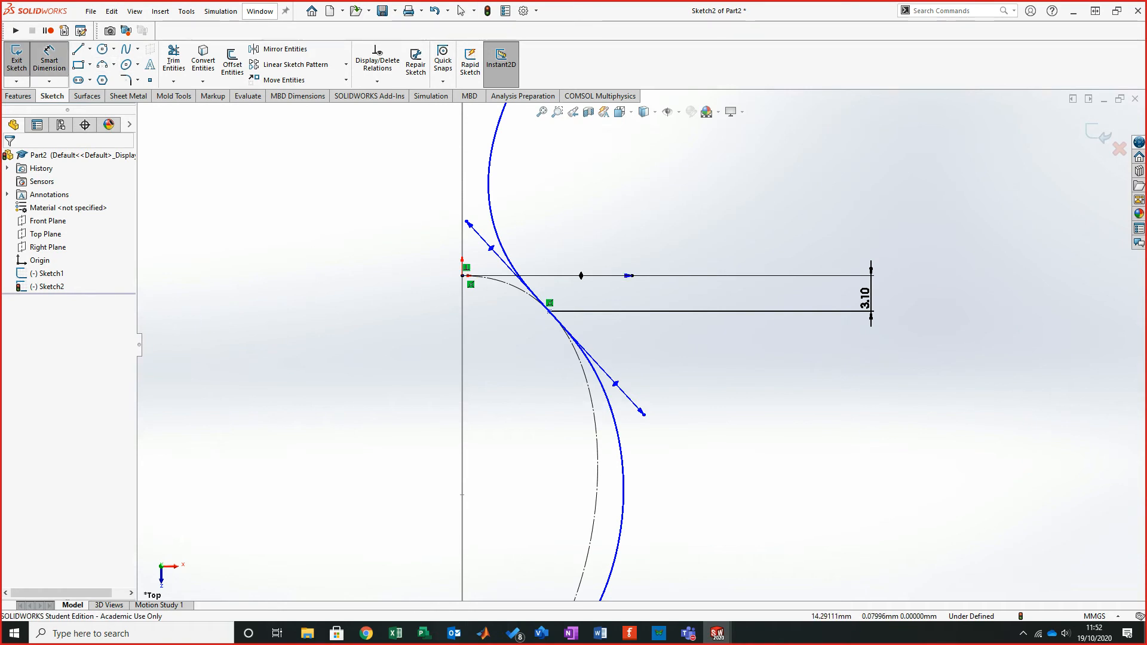
{"action": "left_click", "coordinate": [644, 413]}
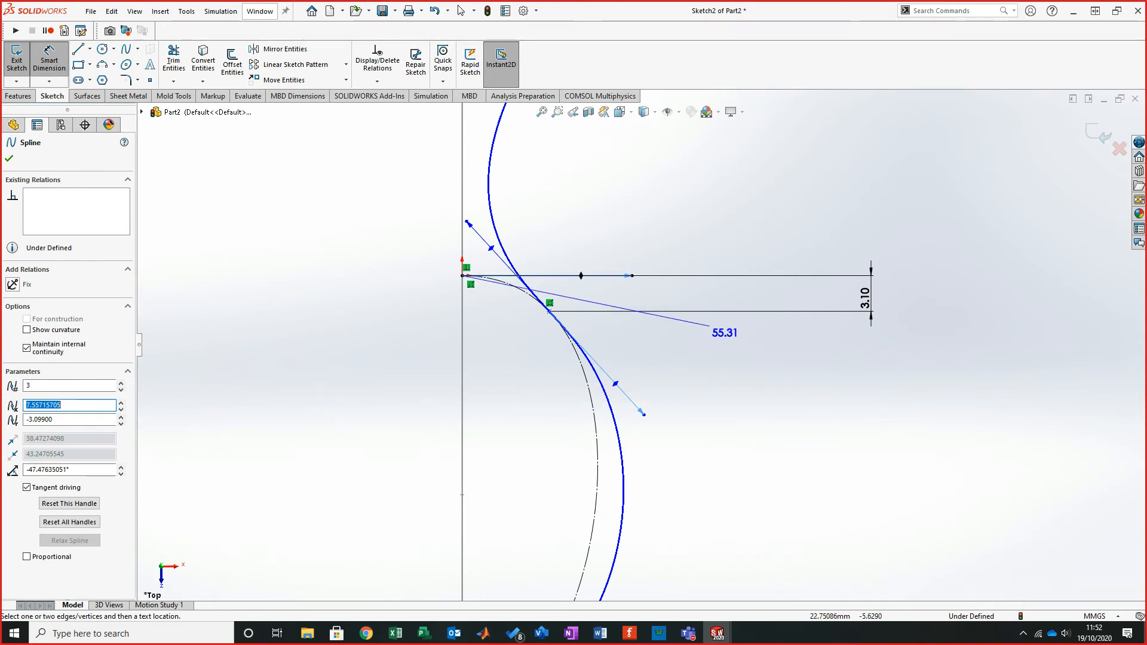
{"action": "key", "text": "Escape"}
{"action": "key", "text": "Escape"}
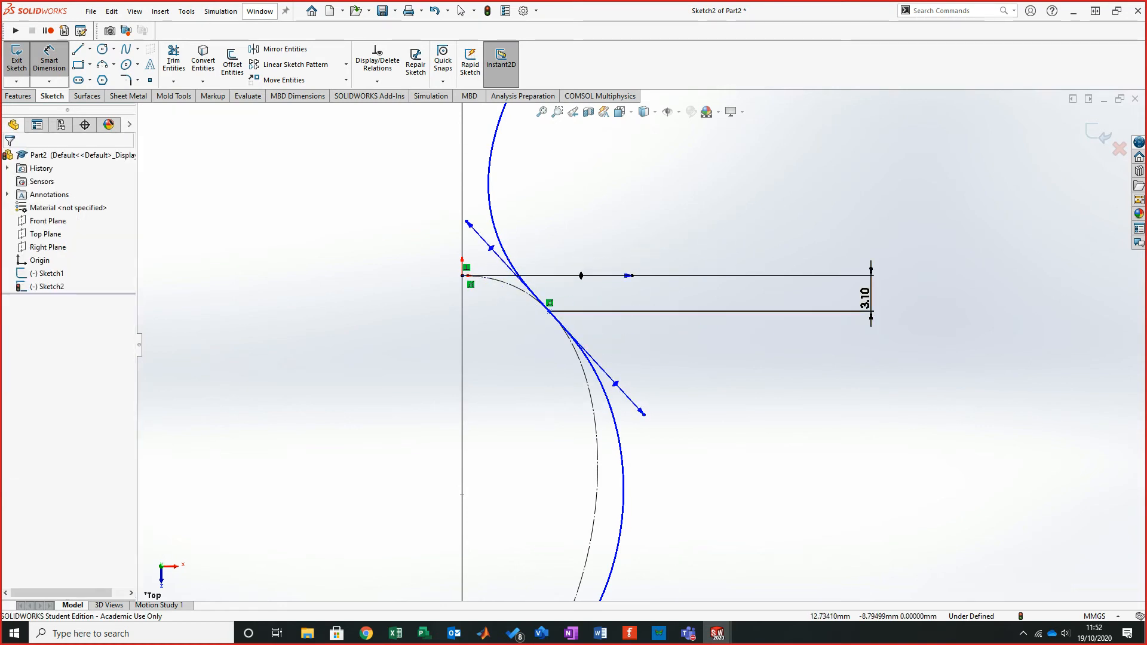
{"action": "left_click_drag", "start_coordinate": [580, 275], "coordinate": [615, 383]}
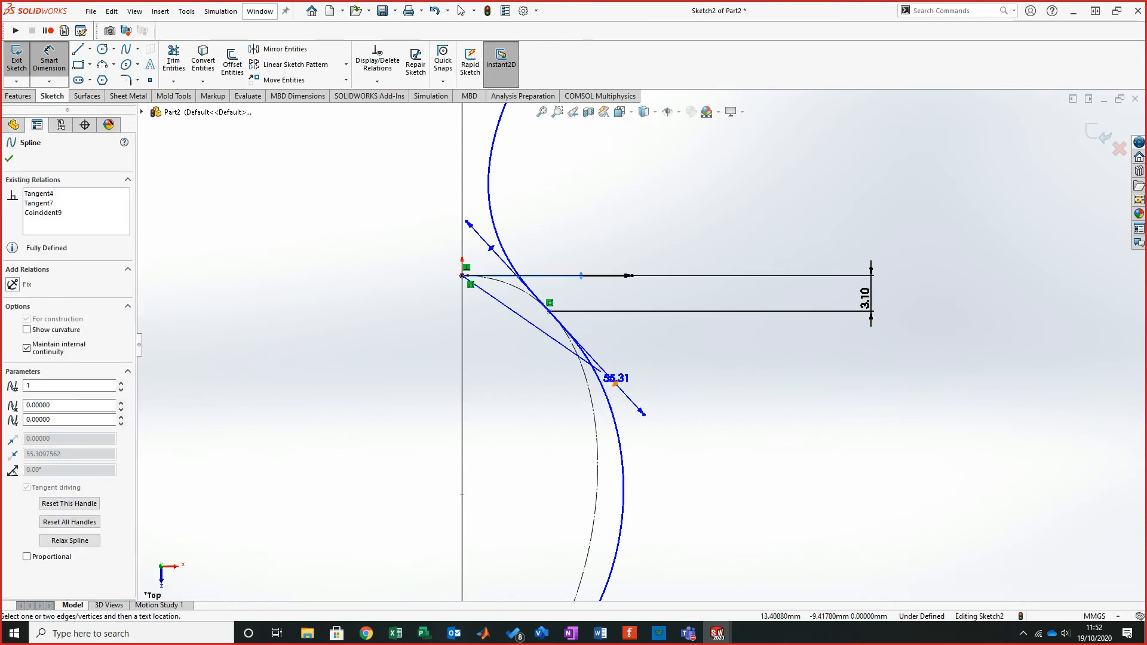
{"action": "left_click", "coordinate": [616, 383]}
{"action": "left_click", "coordinate": [704, 334]}
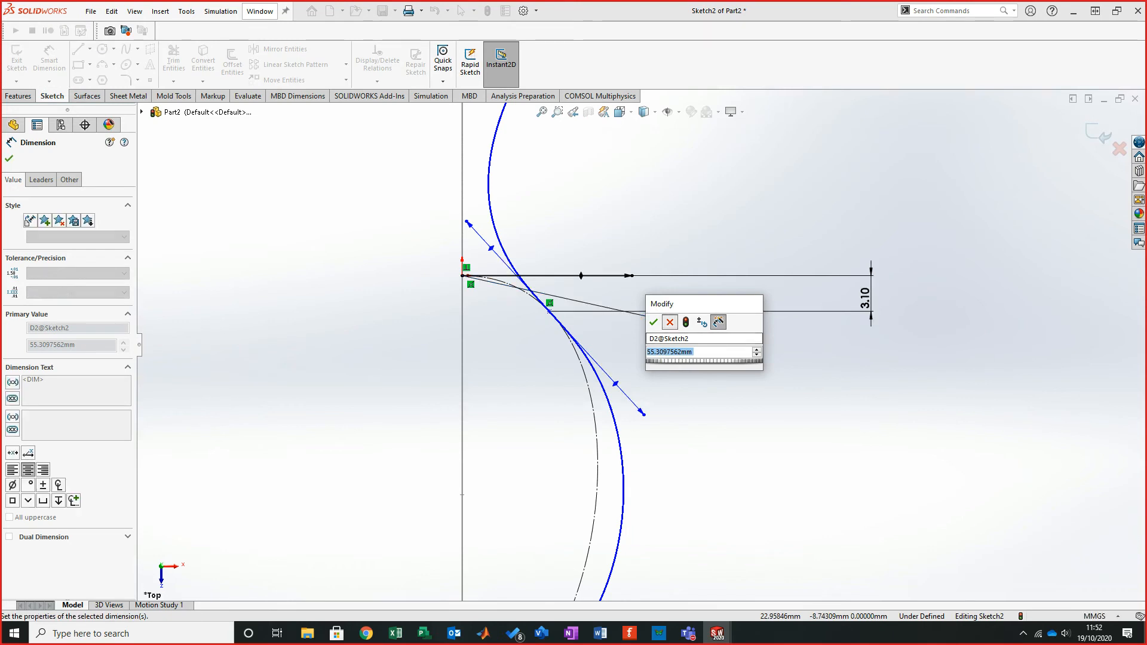
{"action": "key", "text": "Return"}
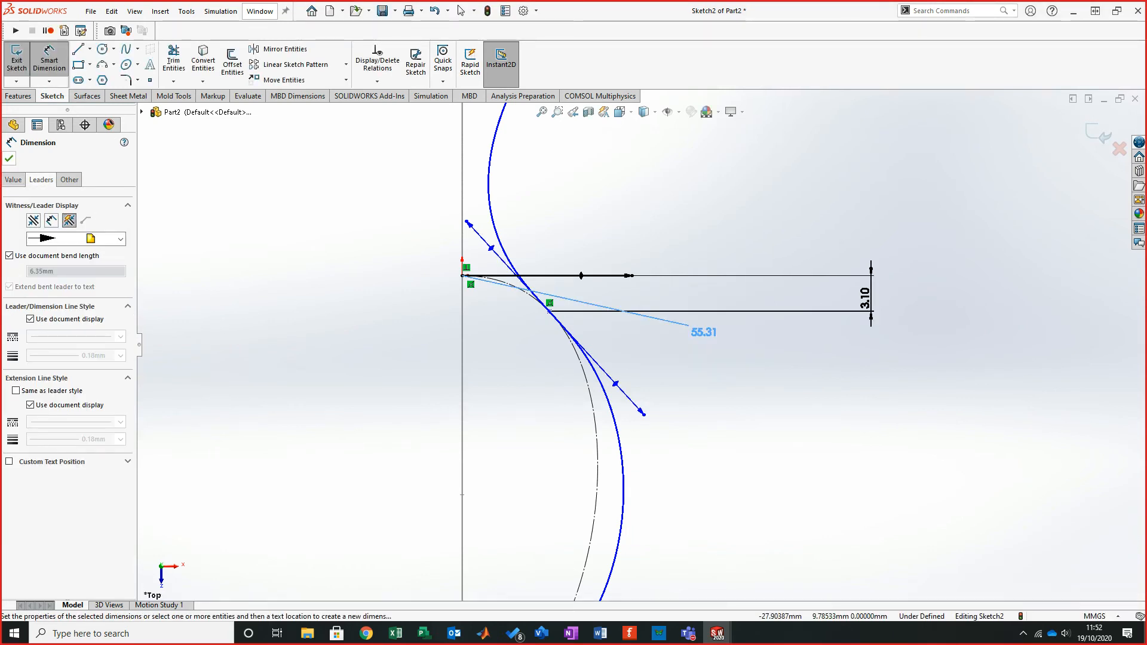
{"action": "key", "text": "Escape"}
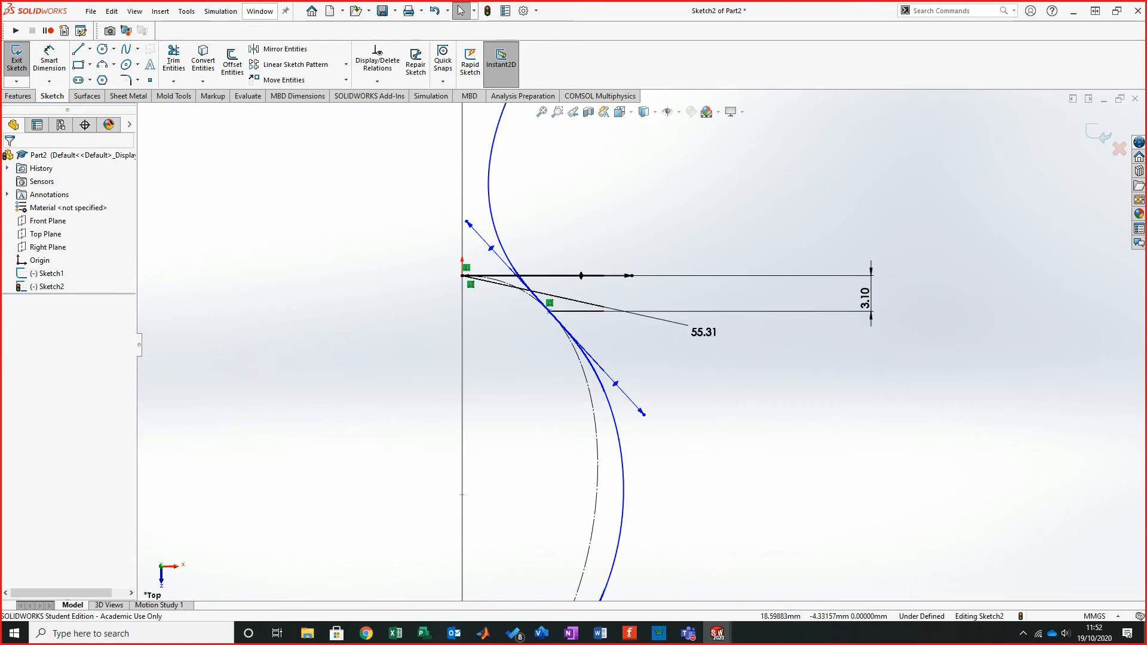
{"action": "left_click", "coordinate": [703, 332]}
{"action": "key", "text": "Delete"}
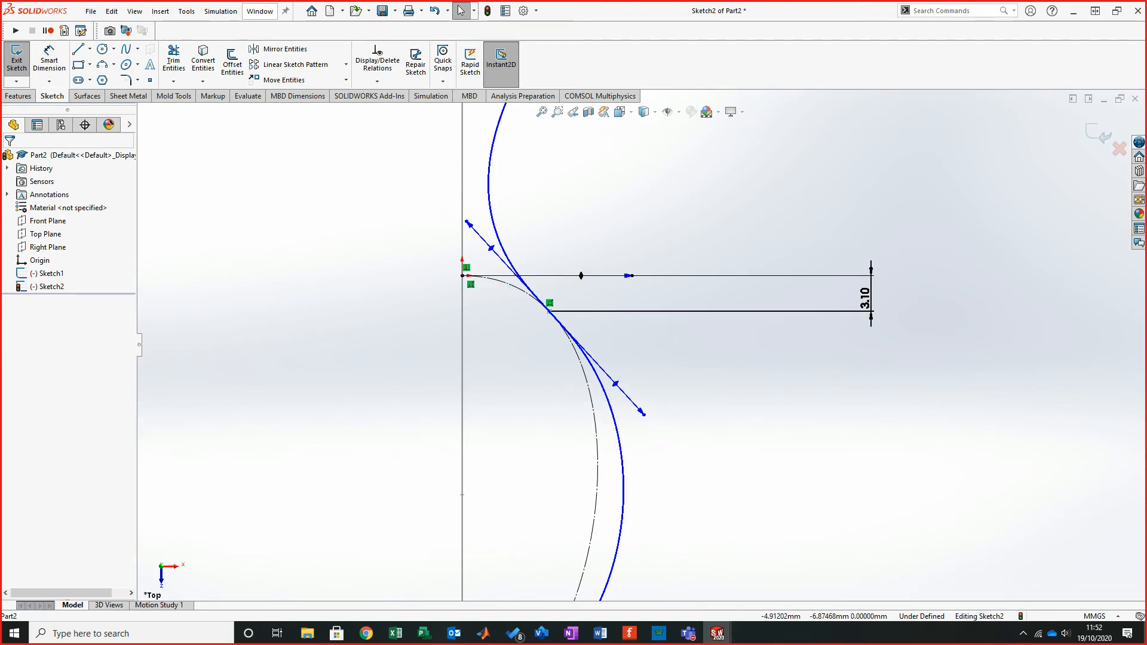
- Shorten the upper arm of the outer spline's tangent handle at the crossing point
{"action": "left_click", "coordinate": [462, 370]}
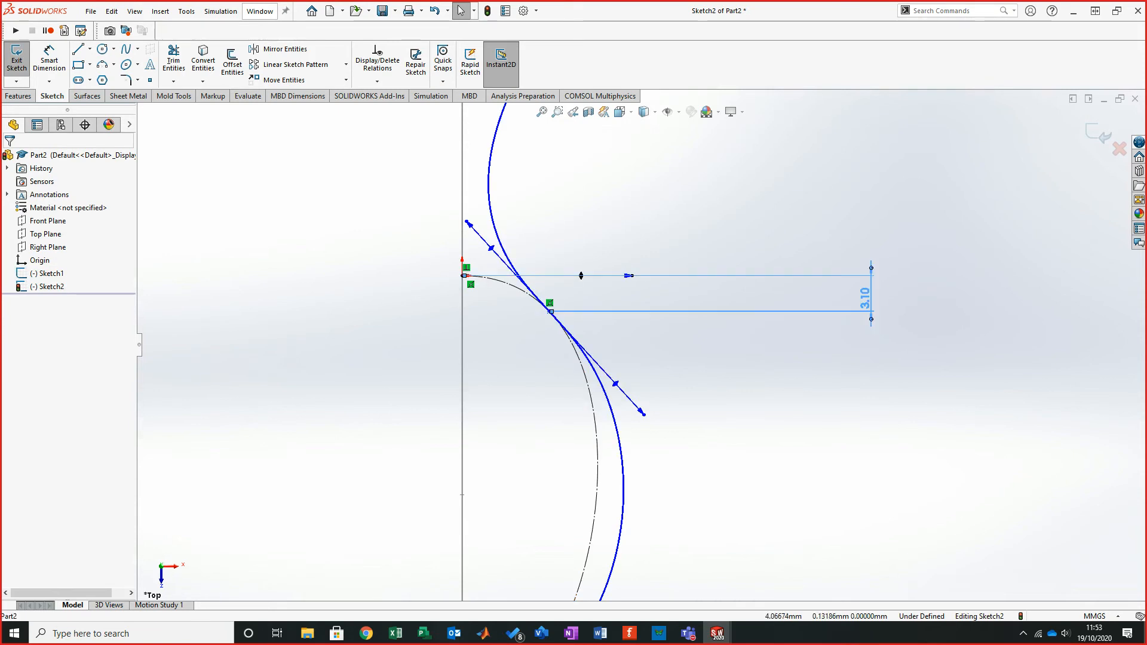
{"action": "left_click", "coordinate": [507, 276]}
{"action": "left_click", "coordinate": [491, 248]}
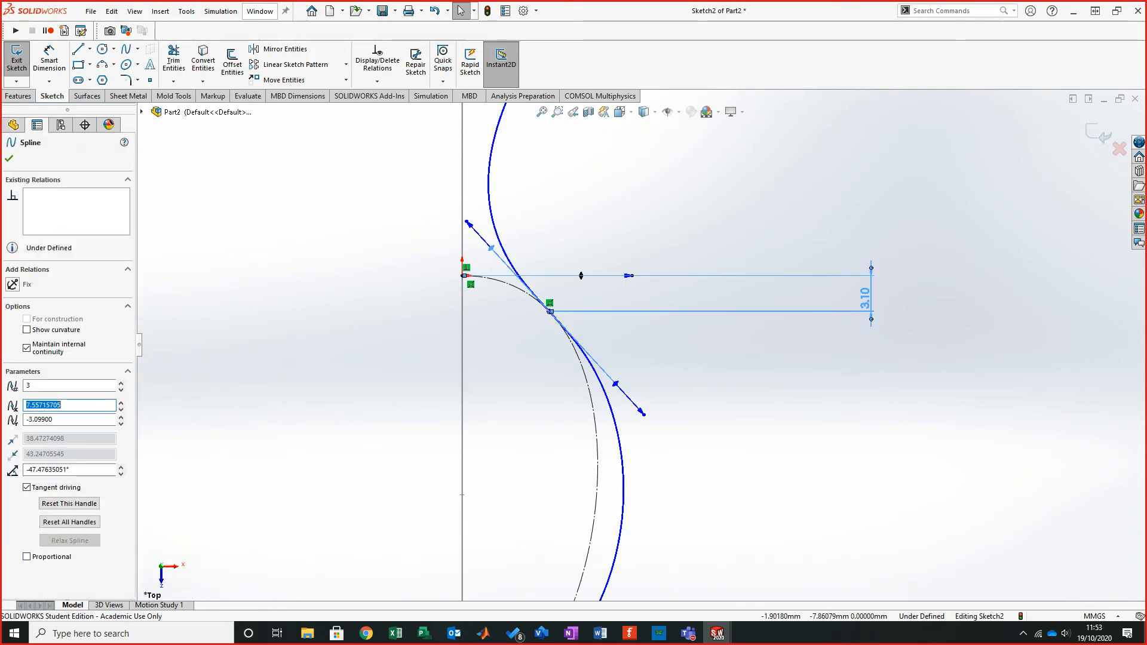
{"action": "left_click", "coordinate": [372, 363]}
{"action": "left_click_drag", "start_coordinate": [491, 248], "coordinate": [518, 277]}
{"action": "left_click", "coordinate": [506, 276]}
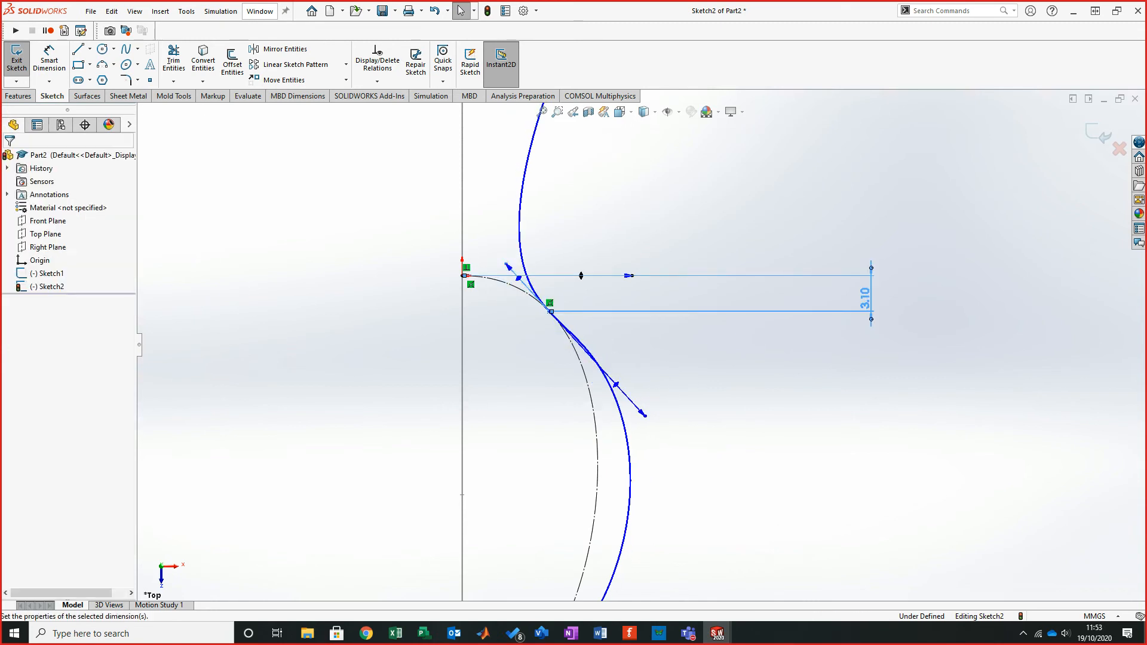
{"action": "key", "text": "Escape"}
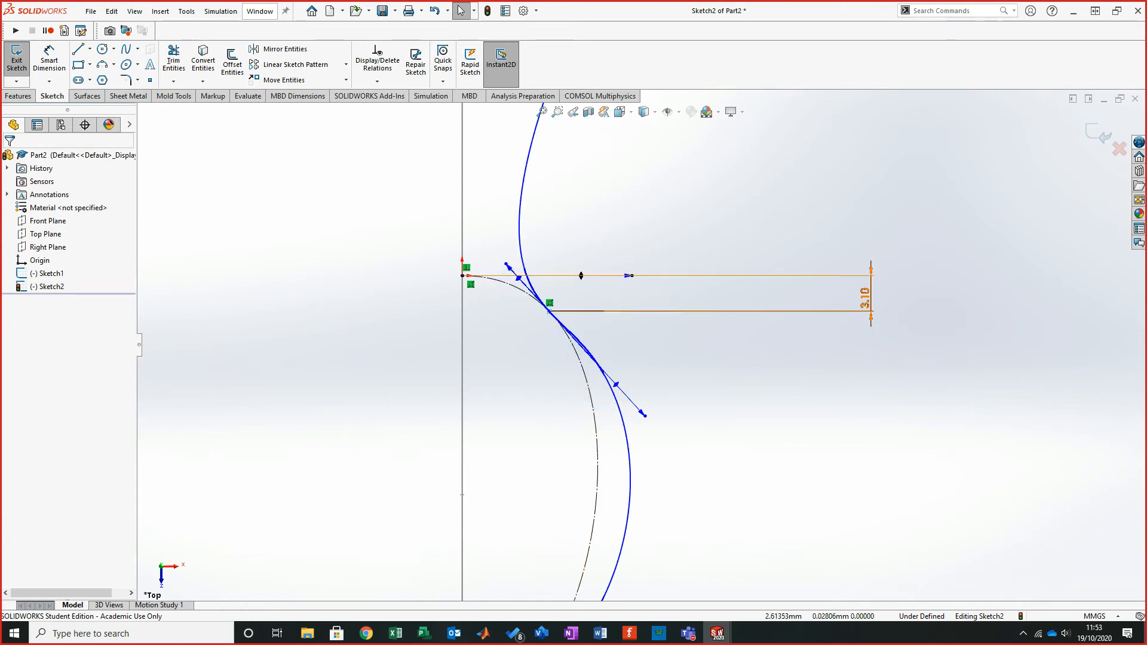
- Display the control polygons of the construction spline and of the outer spline
{"action": "left_click", "coordinate": [494, 281]}
{"action": "right_click", "coordinate": [495, 281]}
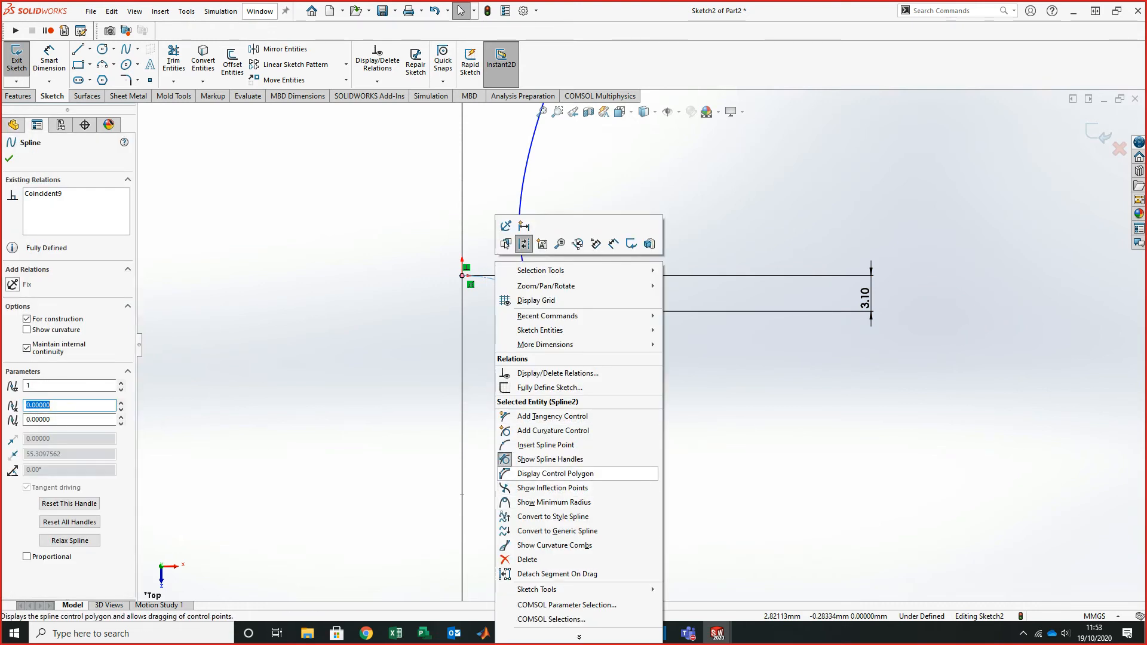
{"action": "left_click", "coordinate": [556, 474]}
{"action": "key", "text": "Escape"}
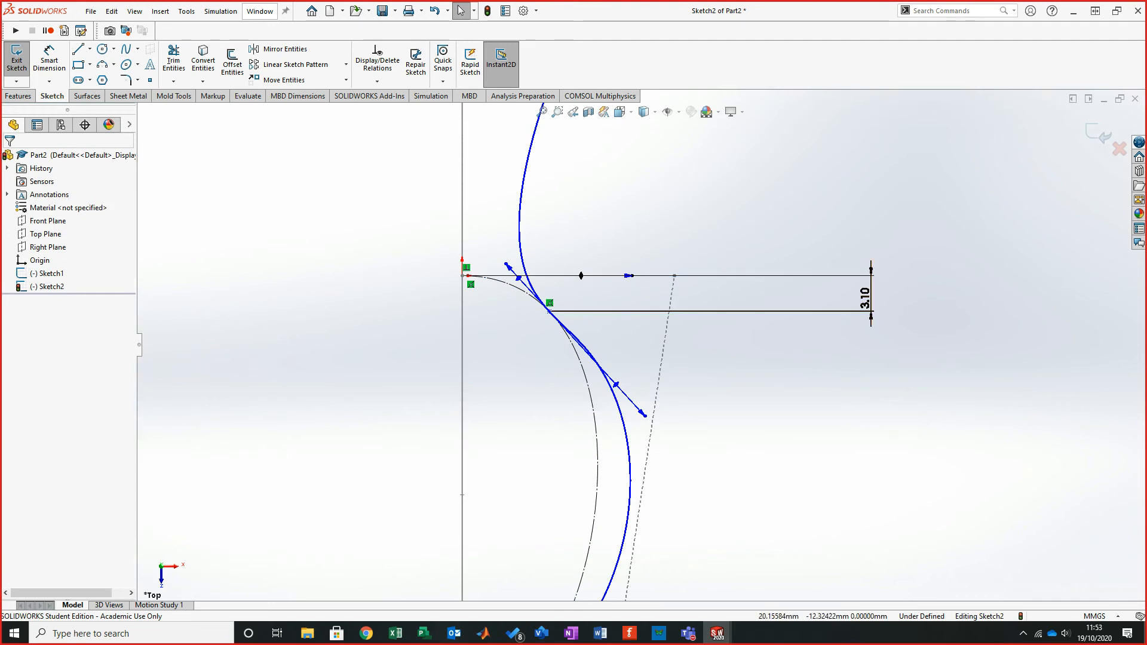
{"action": "scroll", "coordinate": [683, 312], "scroll_direction": "up", "scroll_amount": 4}
{"action": "scroll", "coordinate": [706, 460], "scroll_direction": "down", "scroll_amount": 2}
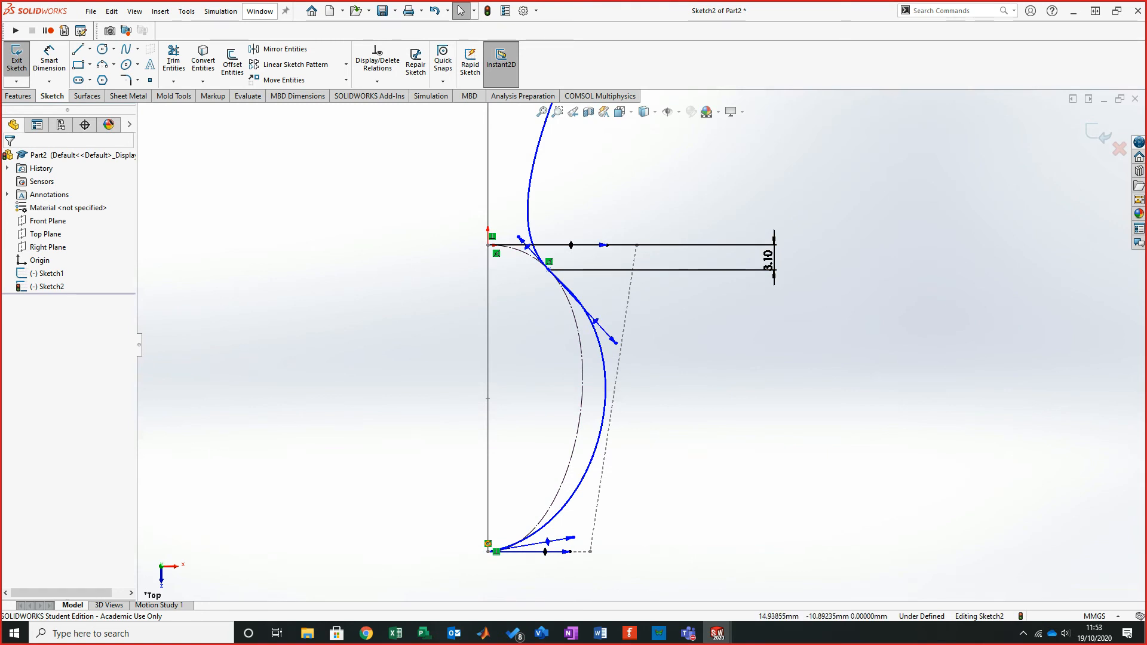
{"action": "right_click", "coordinate": [595, 321]}
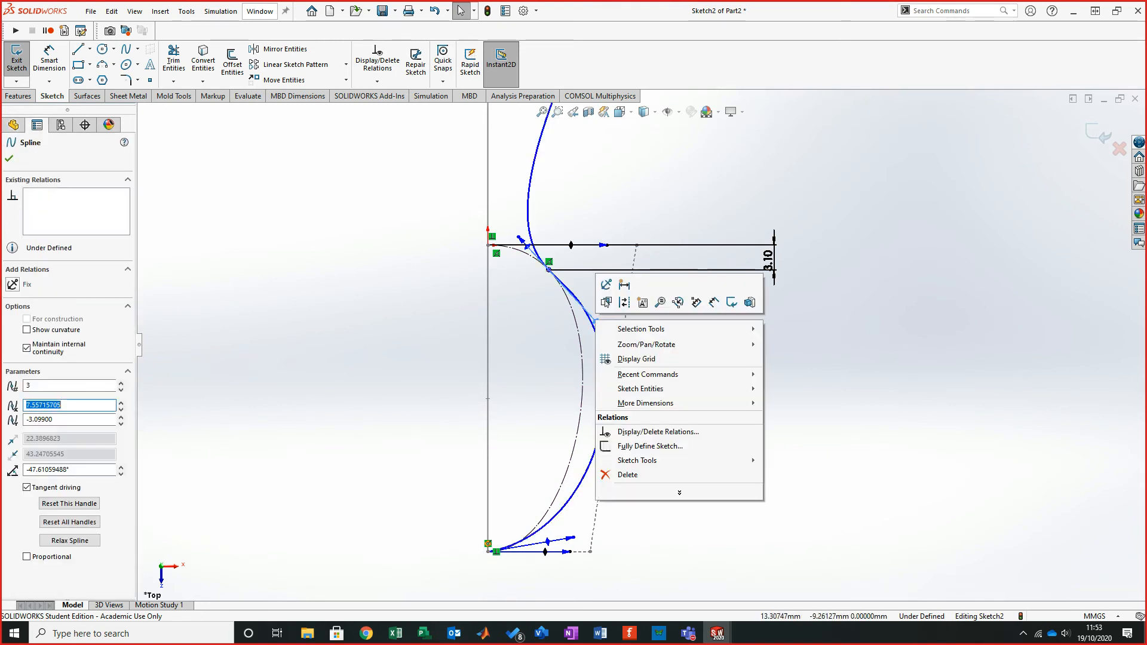
{"action": "left_click", "coordinate": [481, 325]}
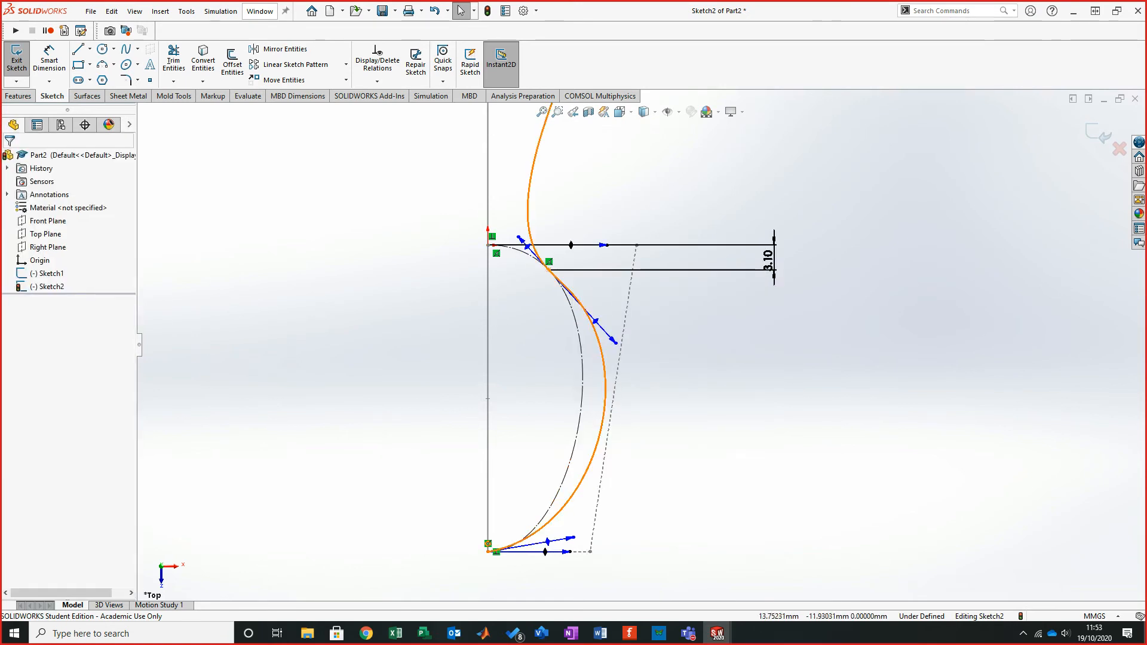
{"action": "left_click", "coordinate": [601, 349]}
{"action": "right_click", "coordinate": [601, 349]}
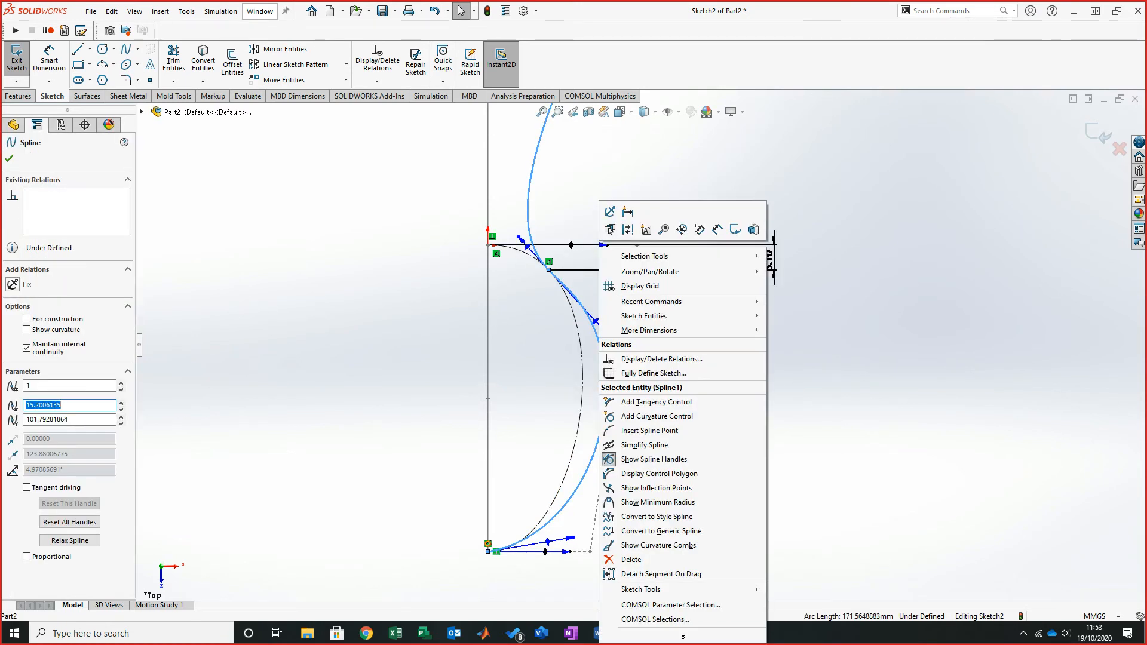
{"action": "left_click", "coordinate": [659, 473]}
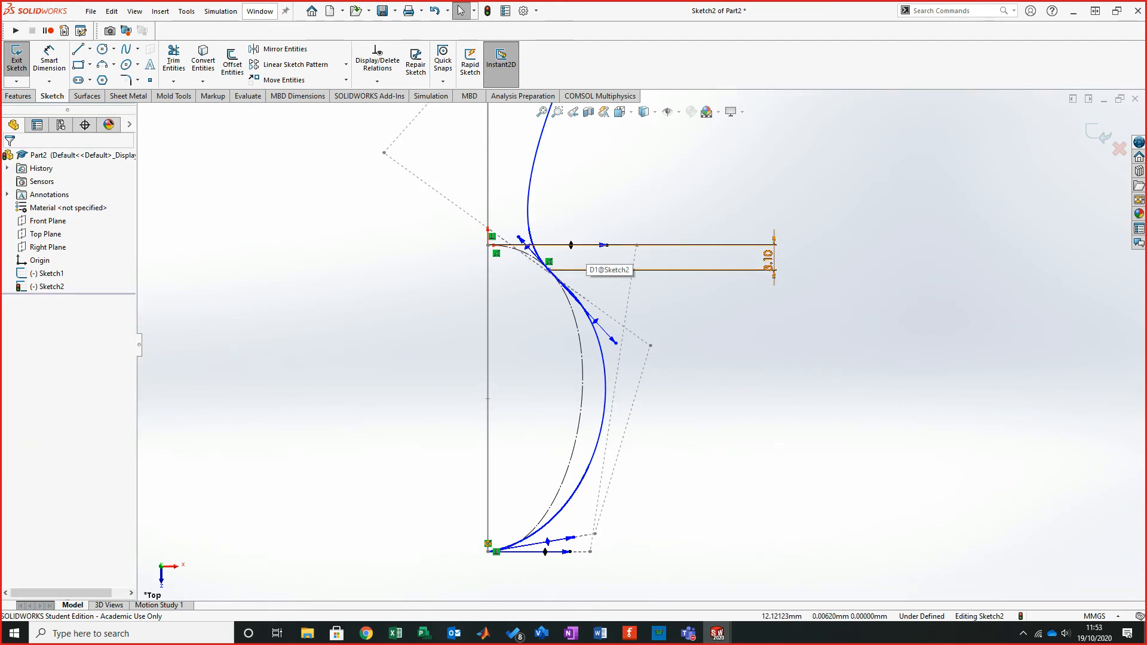
- Try again to dimension the outer spline's tangent handle from the horizontal line
{"action": "left_click", "coordinate": [49, 60]}
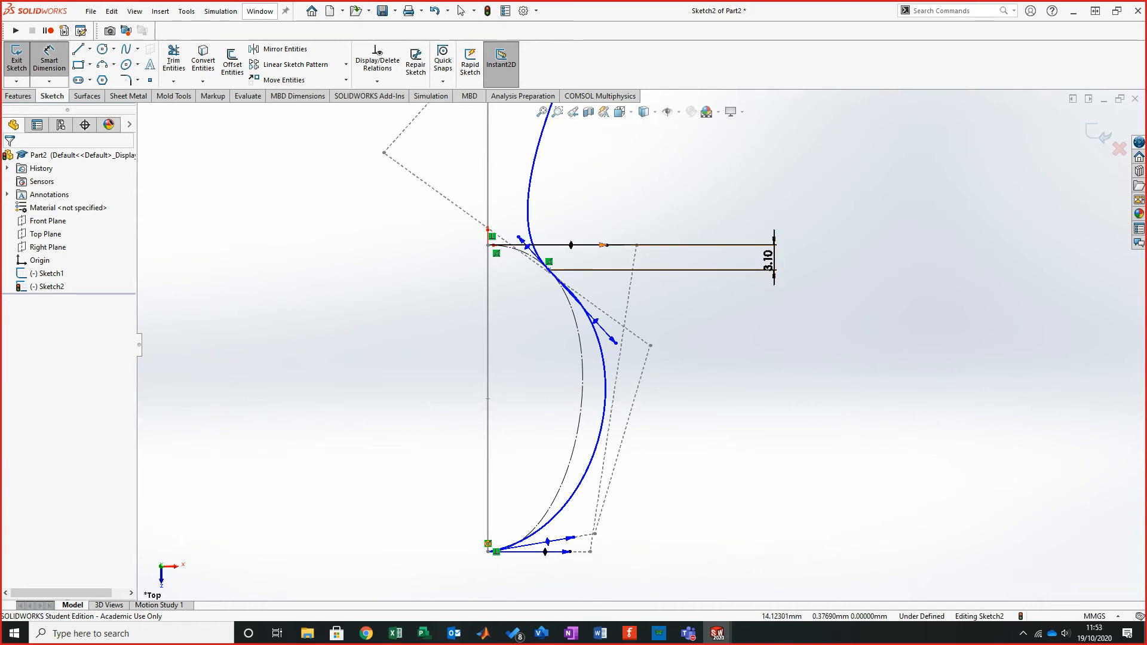
{"action": "left_click", "coordinate": [603, 245]}
{"action": "left_click", "coordinate": [597, 323]}
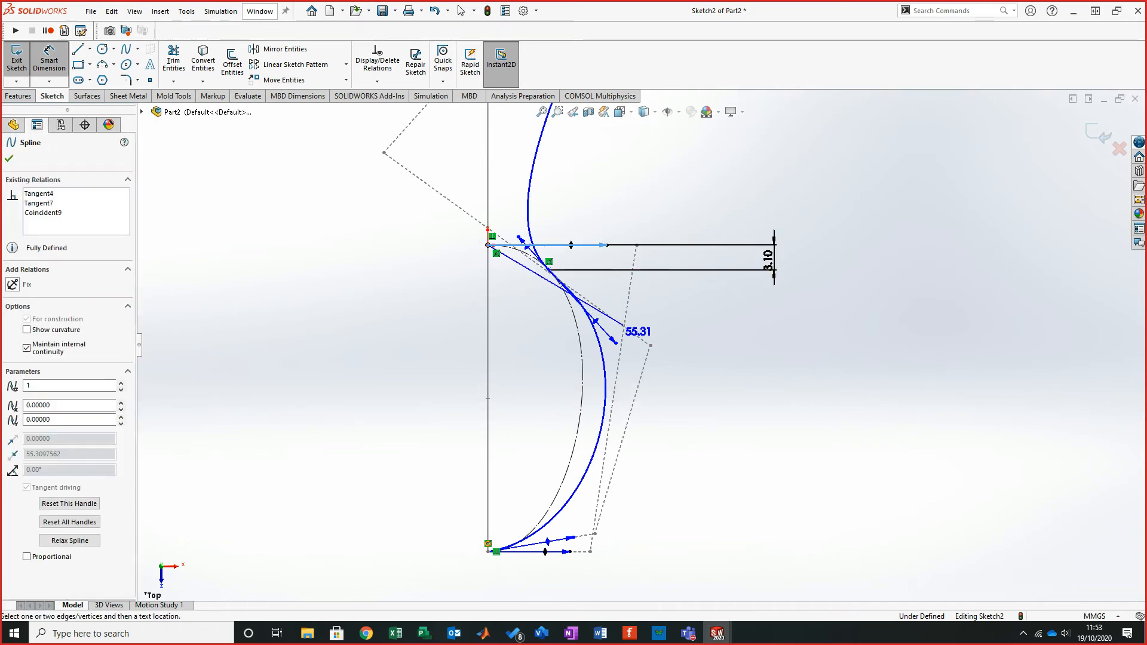
{"action": "left_click", "coordinate": [634, 329]}
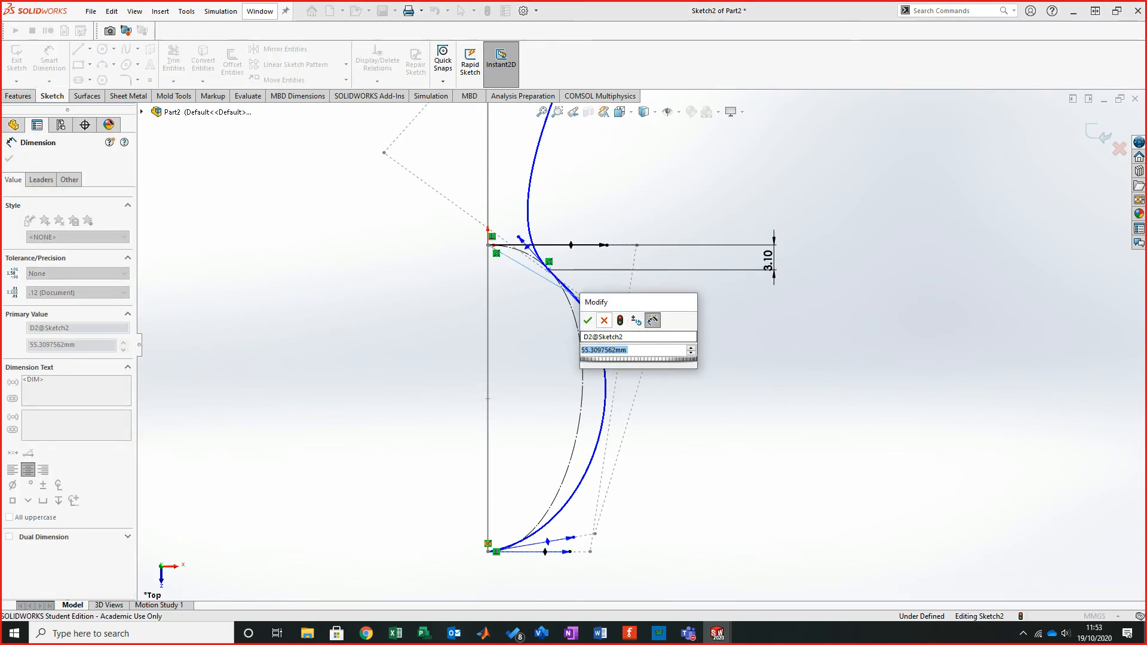
{"action": "key", "text": "Return"}
{"action": "key", "text": "Escape"}
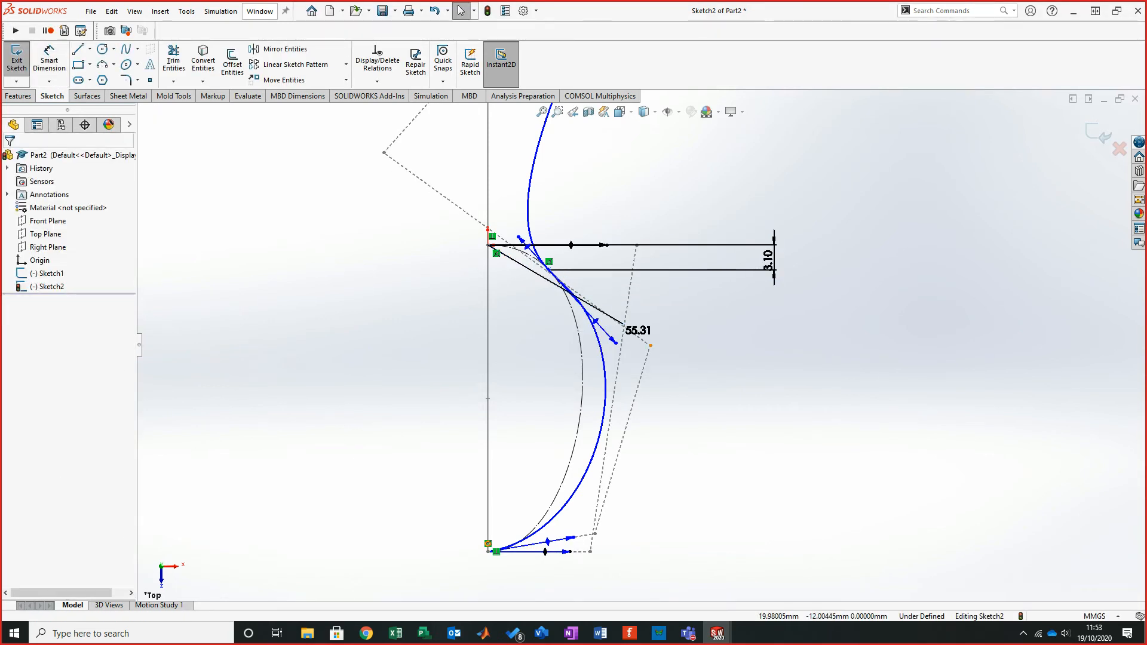
{"action": "key", "text": "ctrl+z"}
{"action": "key", "text": "ctrl+z"}
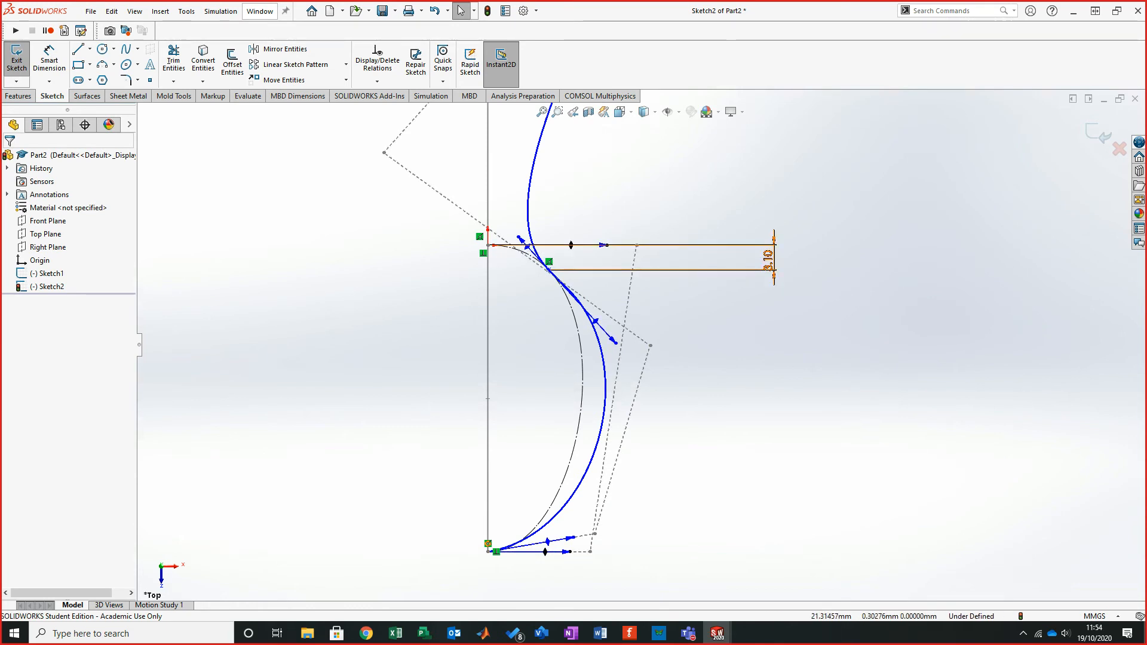
- Delete the 3.10 vertical dimension between the horizontal line and the crossing point
{"action": "left_click_drag", "start_coordinate": [637, 245], "coordinate": [702, 245]}
{"action": "key", "text": "ctrl+z"}
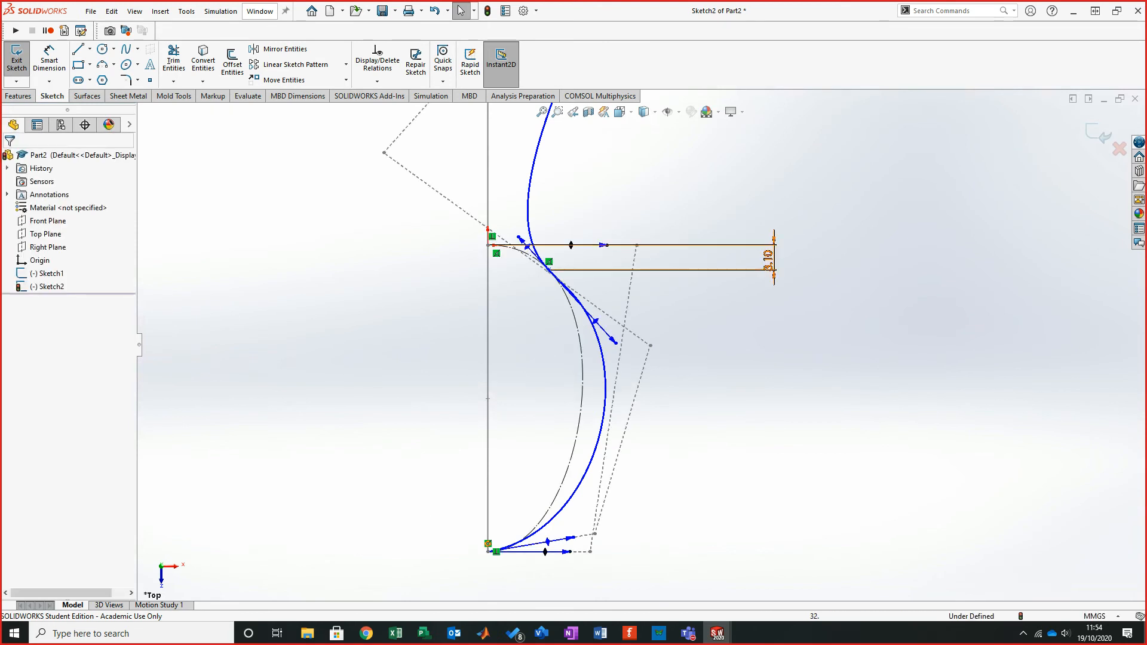
{"action": "left_click", "coordinate": [746, 271]}
{"action": "key", "text": "Delete"}
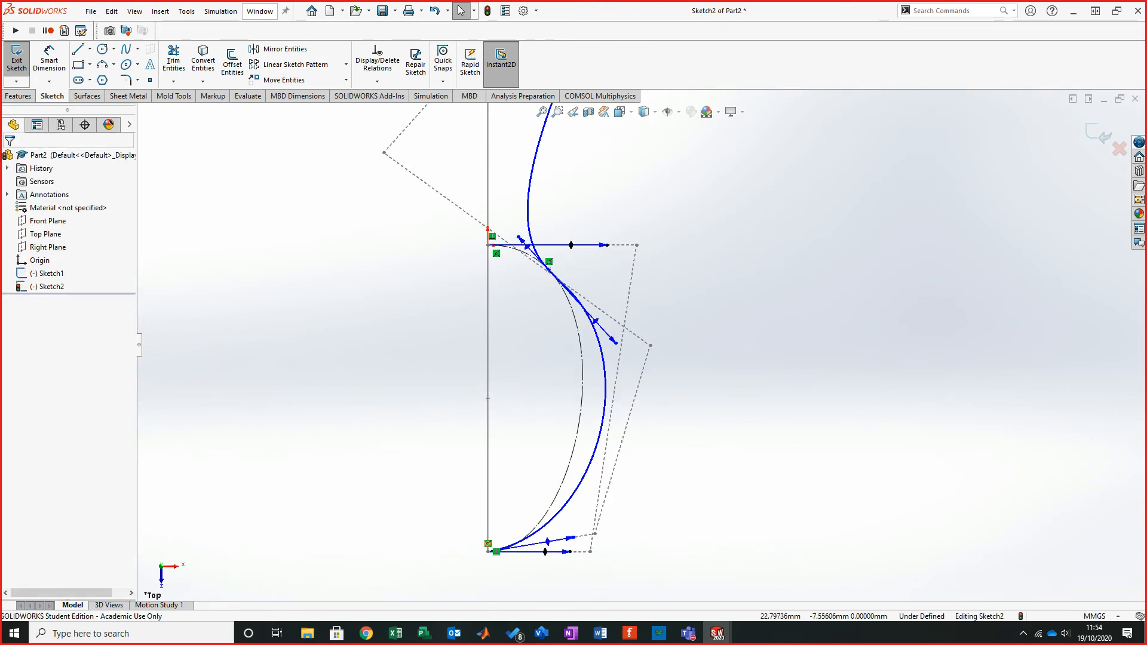
{"action": "scroll", "coordinate": [661, 235], "scroll_direction": "down", "scroll_amount": 2}
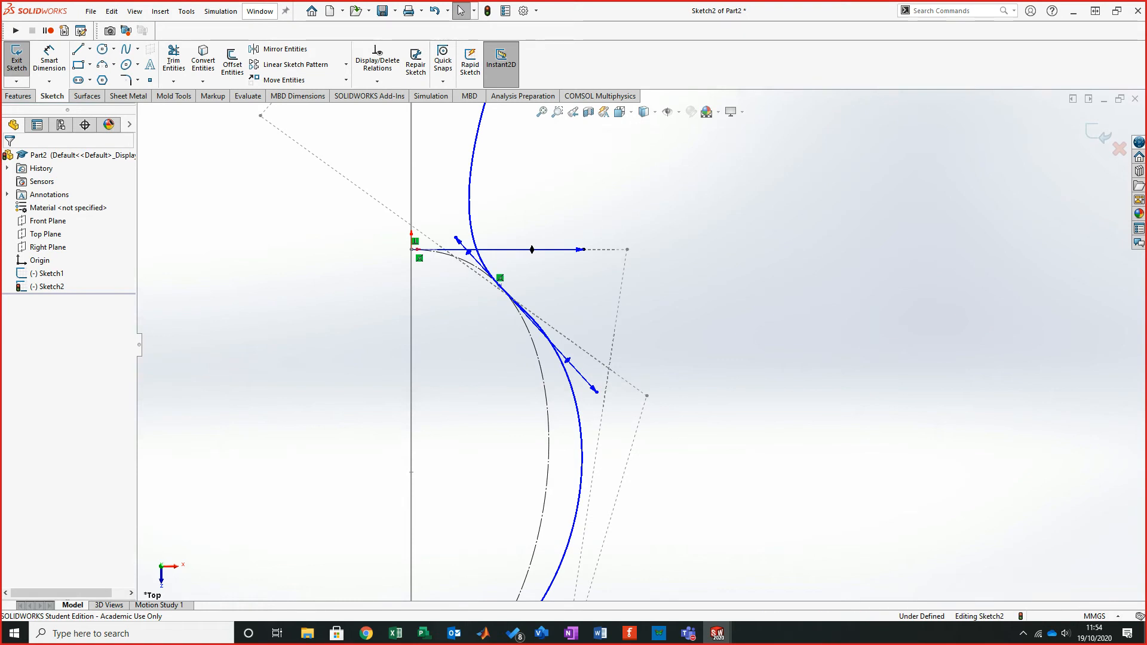
{"action": "left_click", "coordinate": [49, 60]}
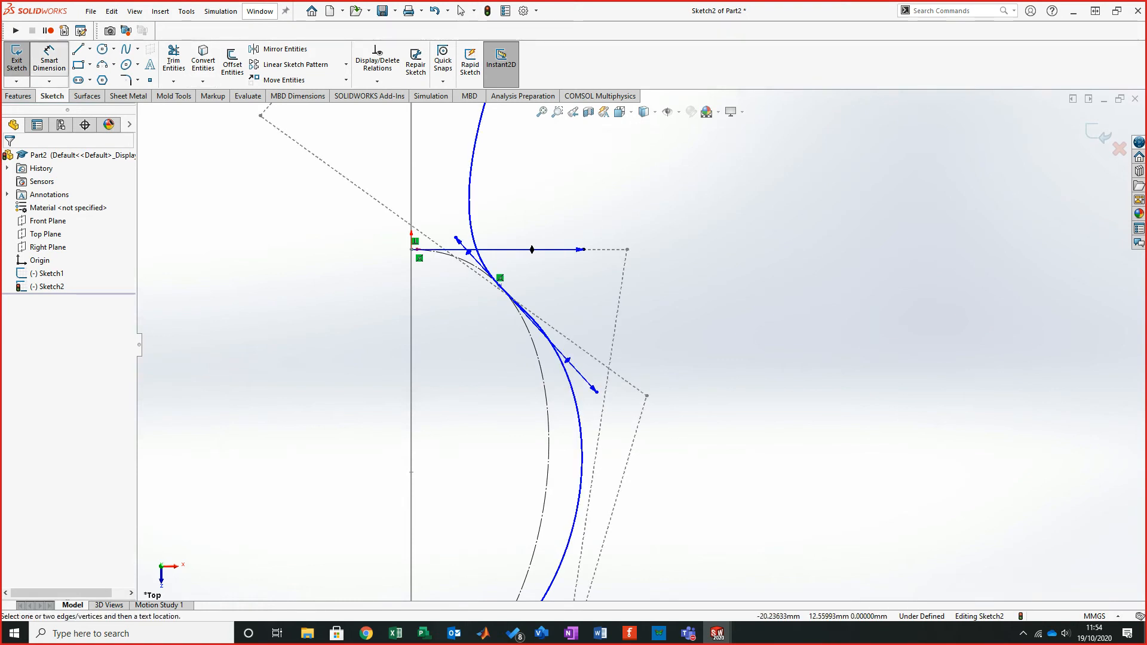
{"action": "left_click", "coordinate": [626, 249]}
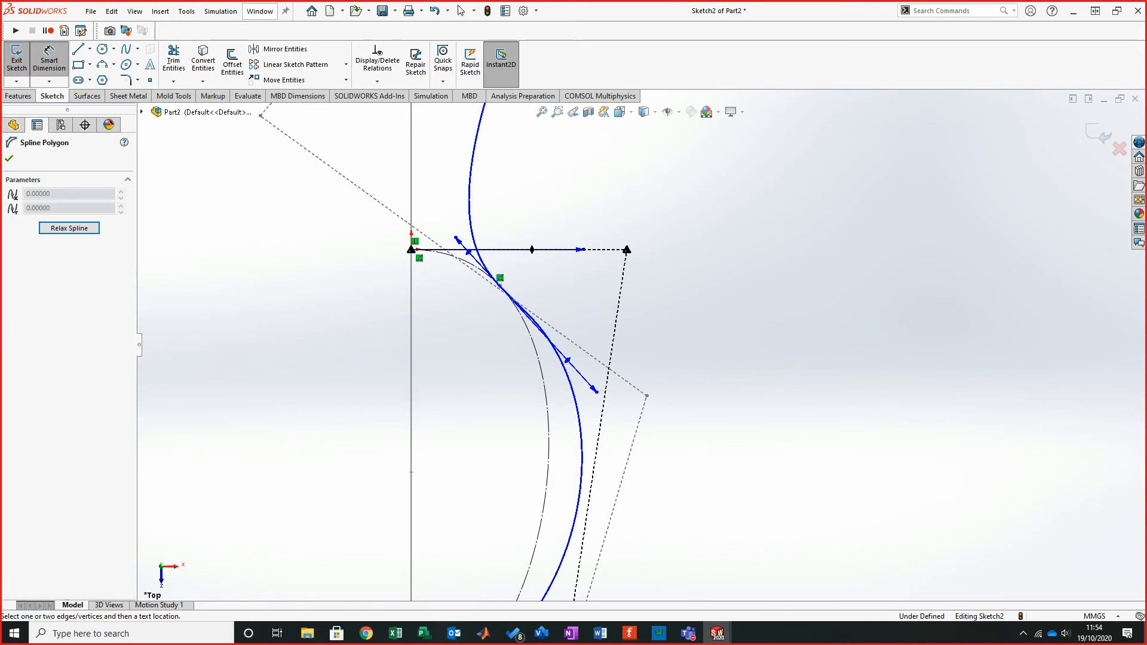
{"action": "left_click", "coordinate": [647, 396]}
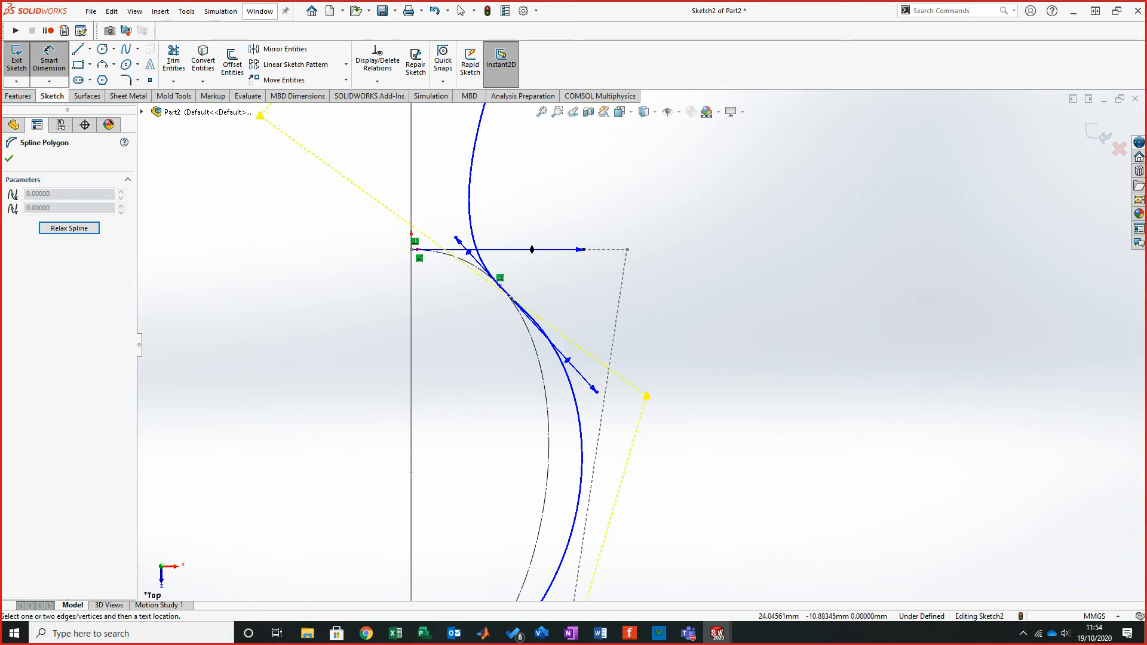
{"action": "left_click", "coordinate": [626, 250]}
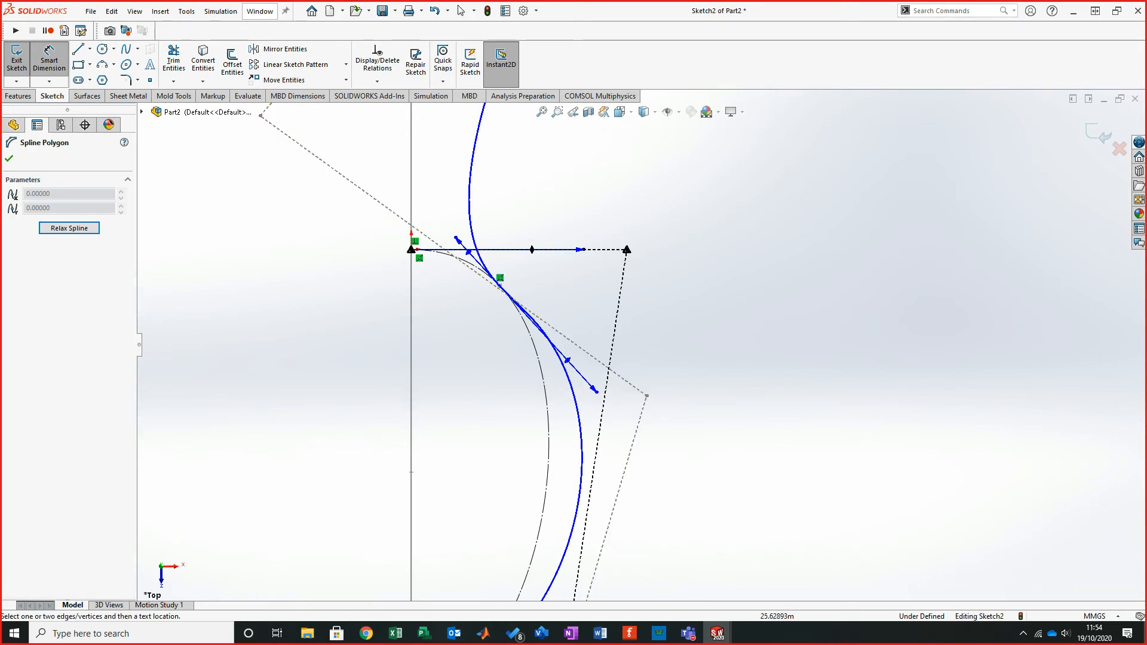
{"action": "key", "text": "Escape"}
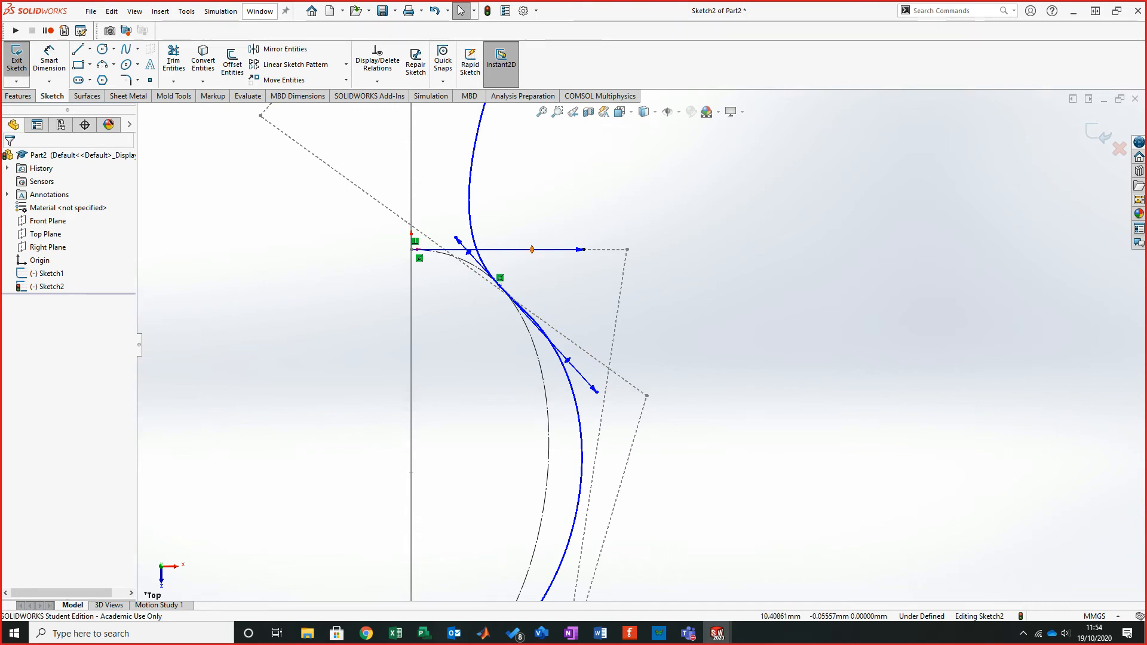
- Try to dimension the angle between the horizontal tangent handle and the outer spline's handle at the crossing point
{"action": "left_click", "coordinate": [532, 249]}
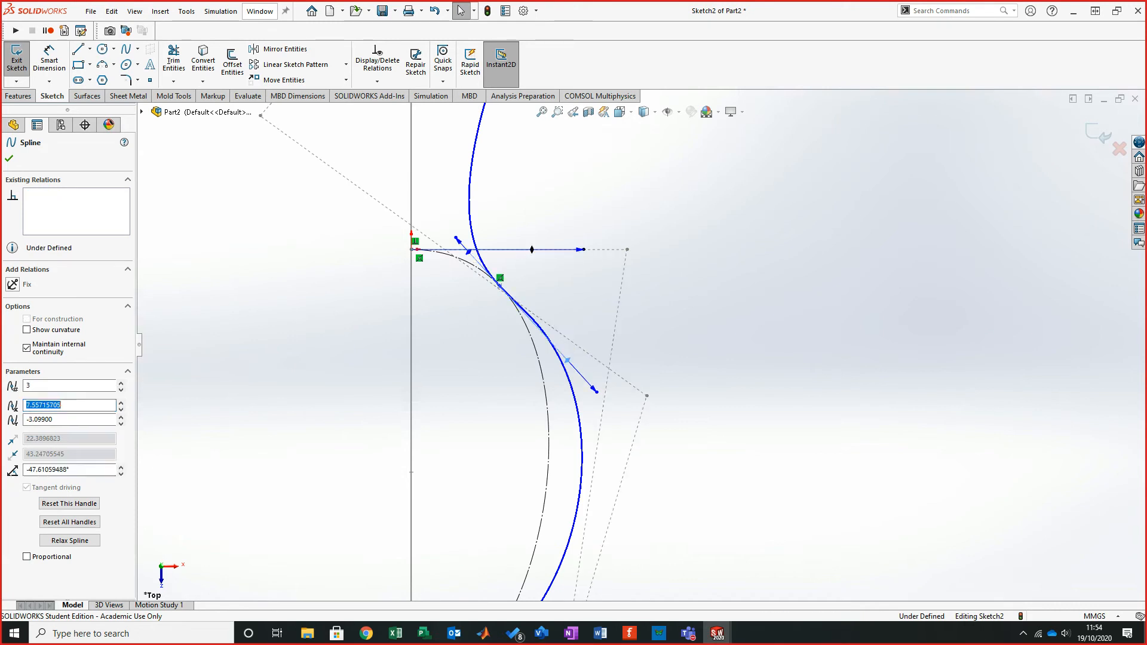
{"action": "left_click", "coordinate": [567, 361]}
{"action": "left_click", "coordinate": [532, 249], "text": "ctrl"}
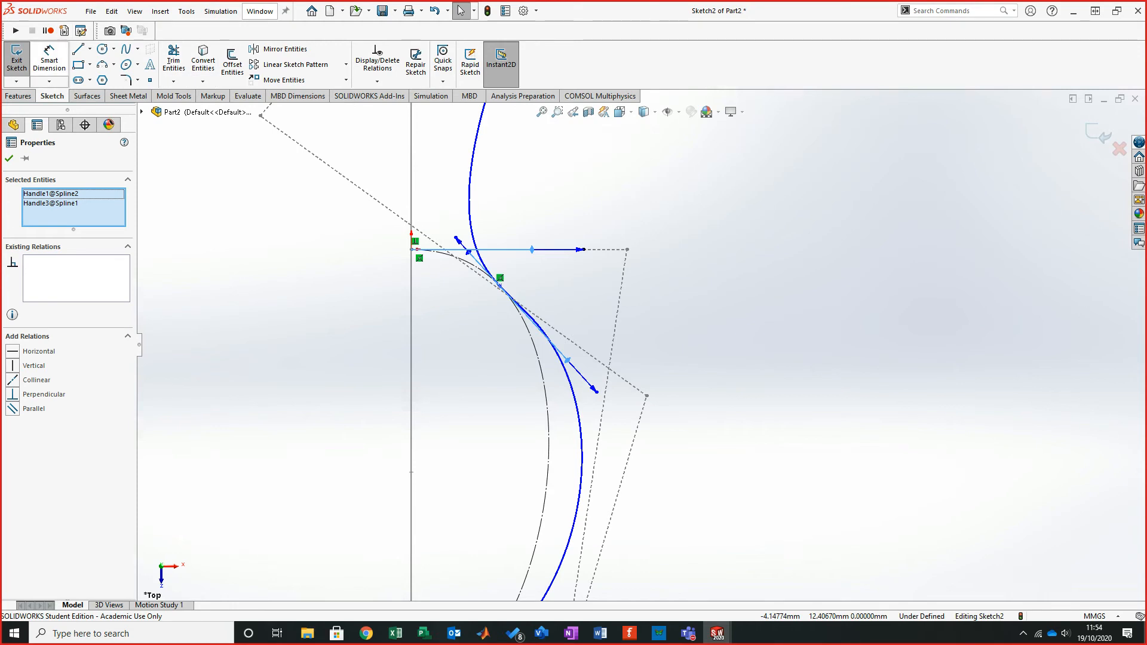
{"action": "left_click", "coordinate": [49, 61]}
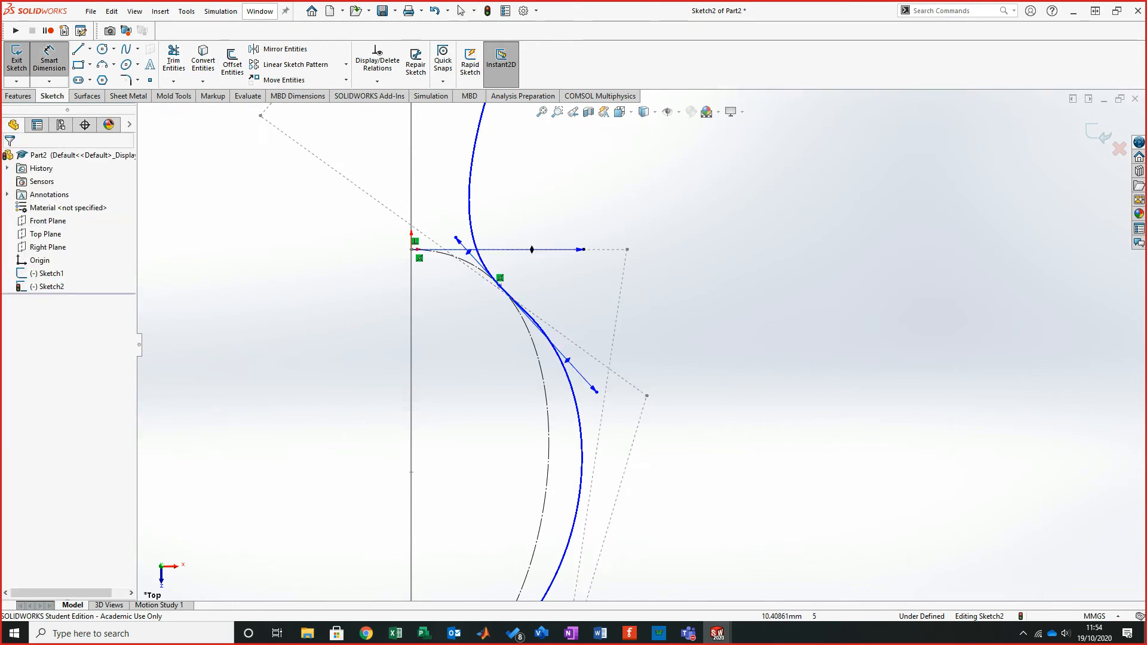
{"action": "left_click", "coordinate": [532, 249]}
{"action": "left_click", "coordinate": [568, 360]}
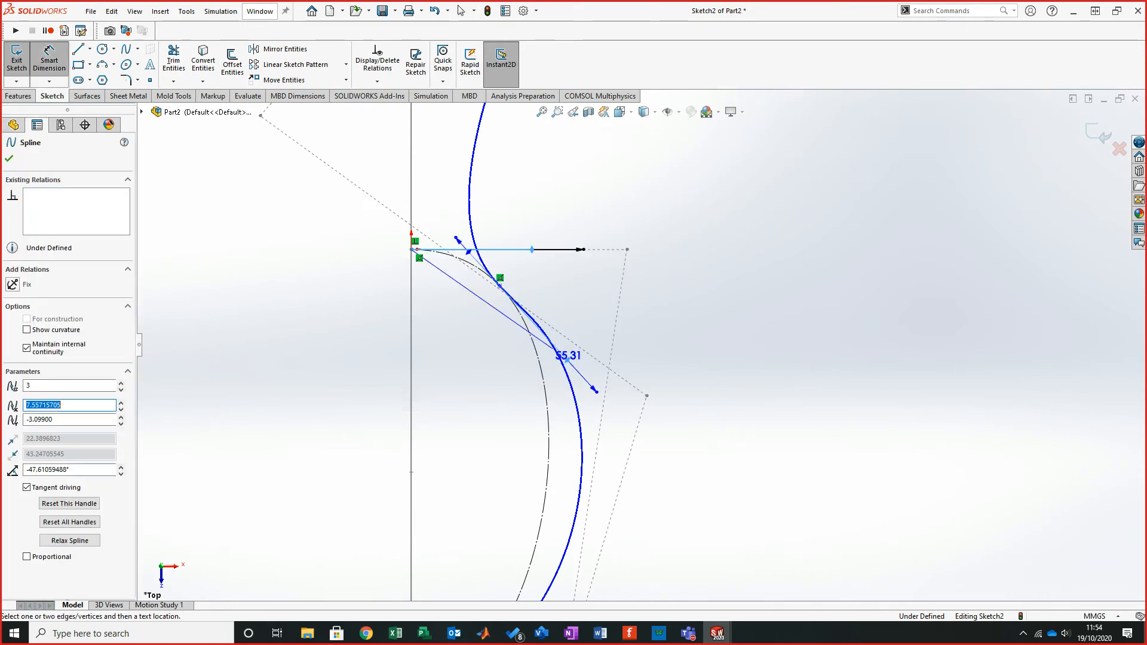
{"action": "key", "text": "Escape"}
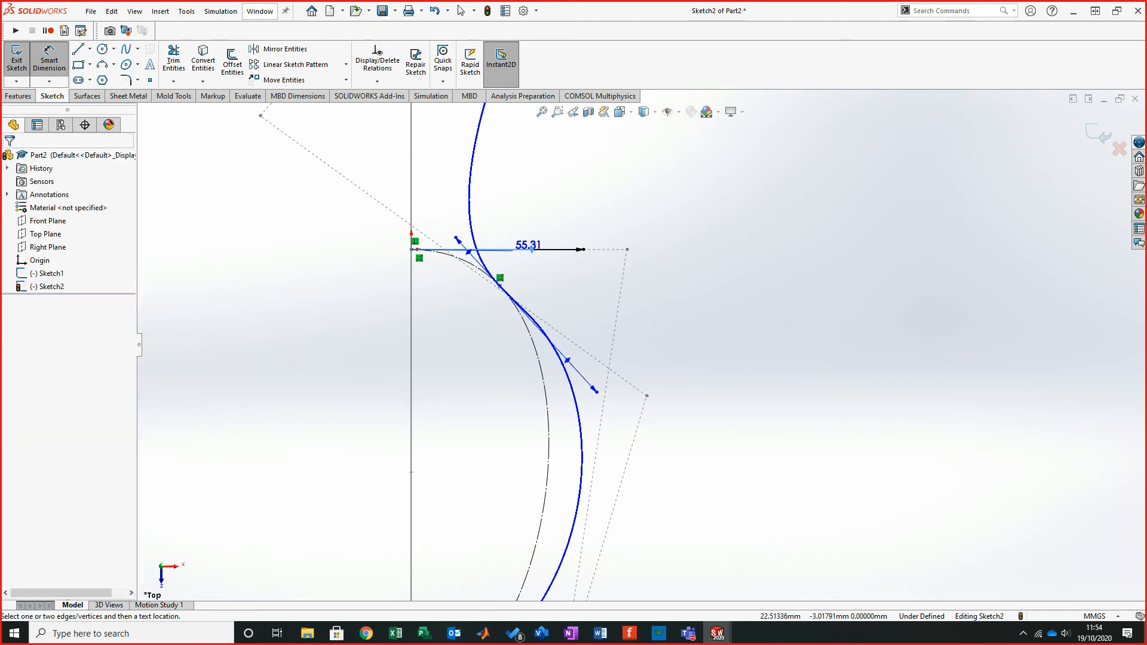
{"action": "key", "text": "Escape"}
{"action": "key", "text": "Escape"}
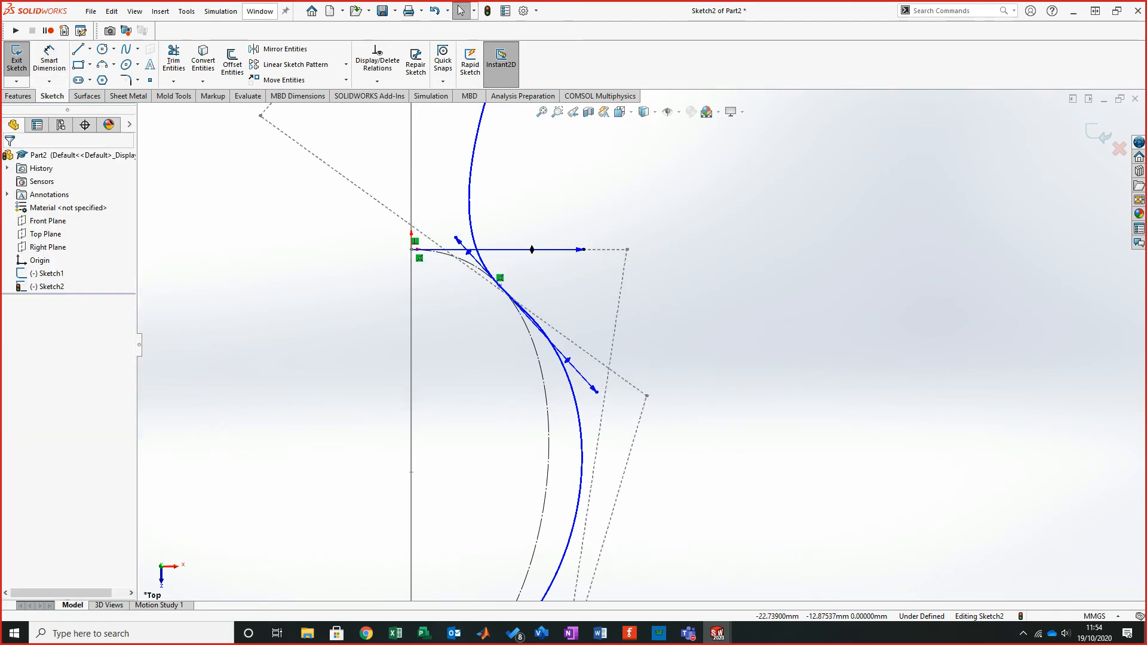
- Draw a horizontal construction line from the top end point along the tangent handle, about 25.8 mm long
{"action": "left_click", "coordinate": [90, 48]}
{"action": "left_click", "coordinate": [101, 79]}
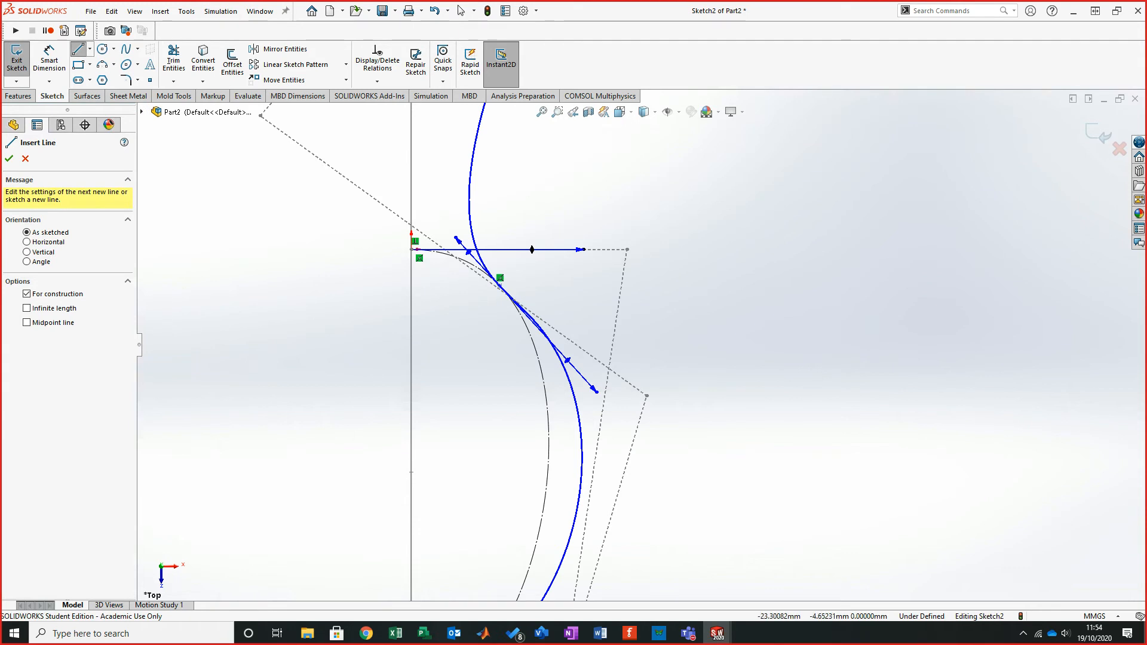
{"action": "left_click", "coordinate": [411, 471]}
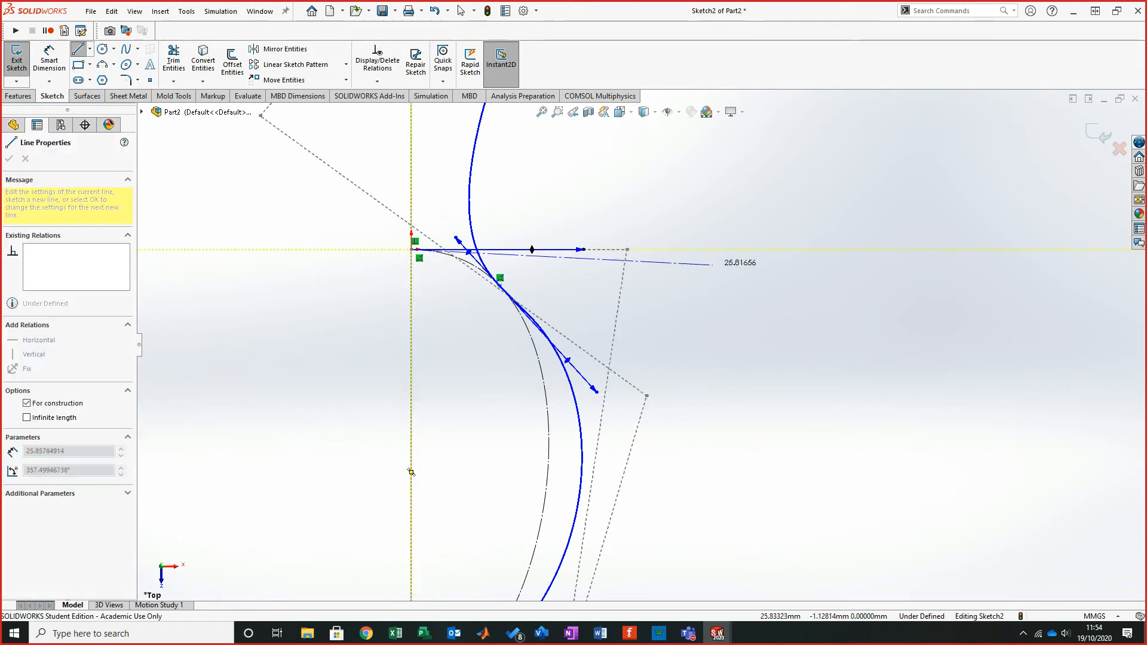
{"action": "left_click", "coordinate": [719, 249]}
{"action": "key", "text": "Escape"}
{"action": "key", "text": "Escape"}
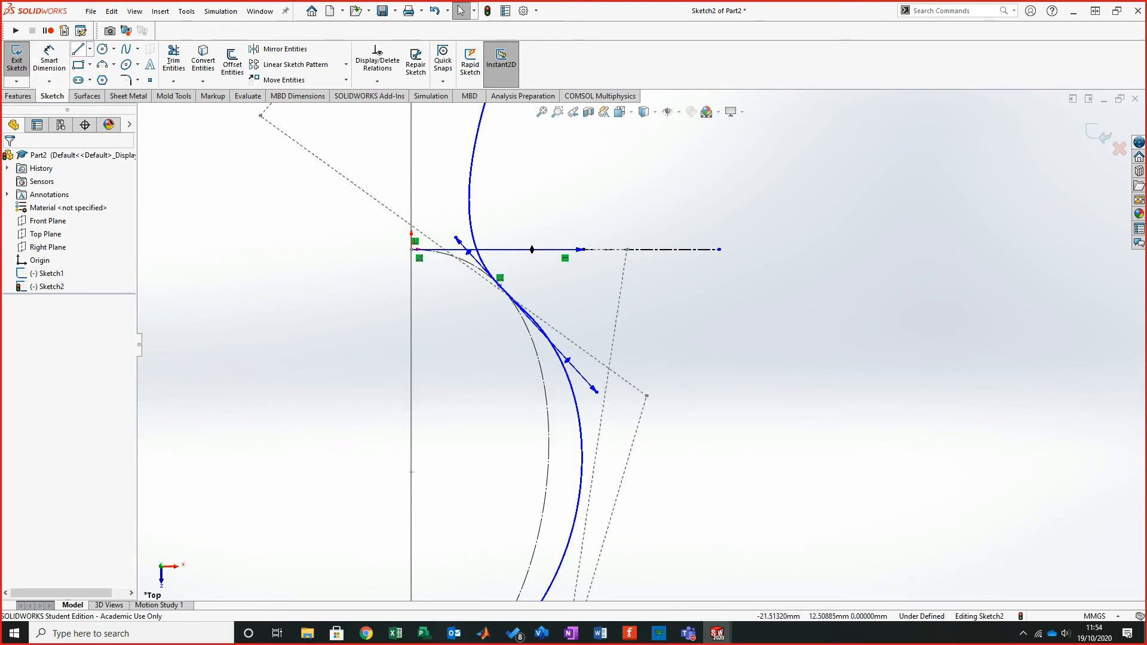
- Draw a midpoint line centred on the outer spline's crossing point, about 27.7 mm, and make it construction geometry
{"action": "left_click", "coordinate": [89, 49]}
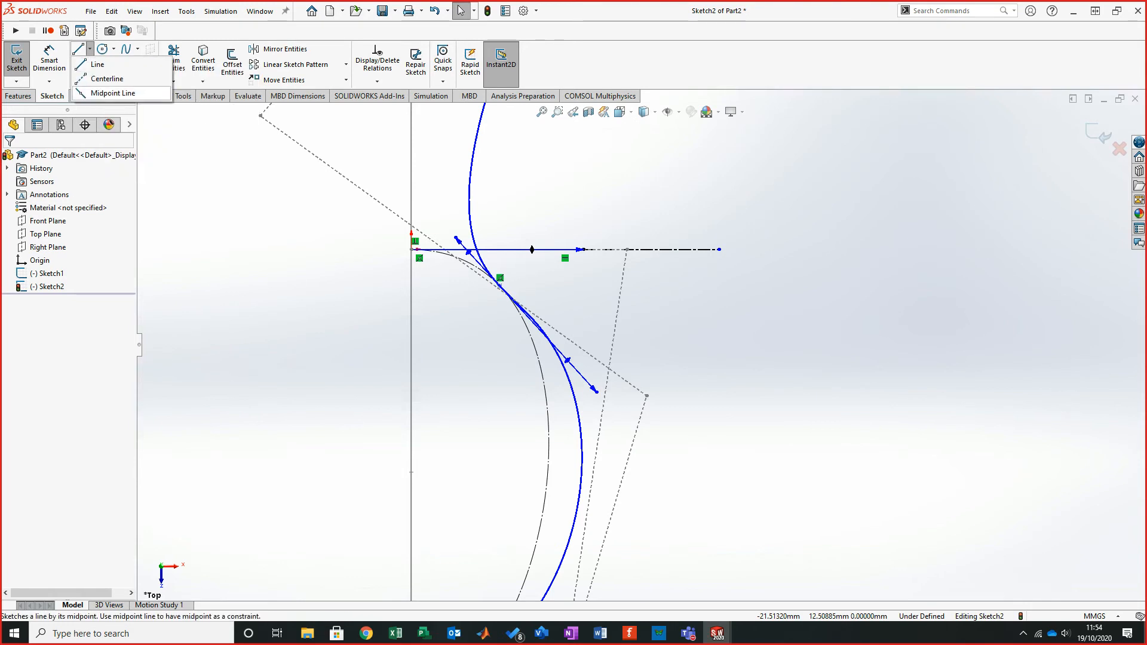
{"action": "left_click", "coordinate": [107, 93]}
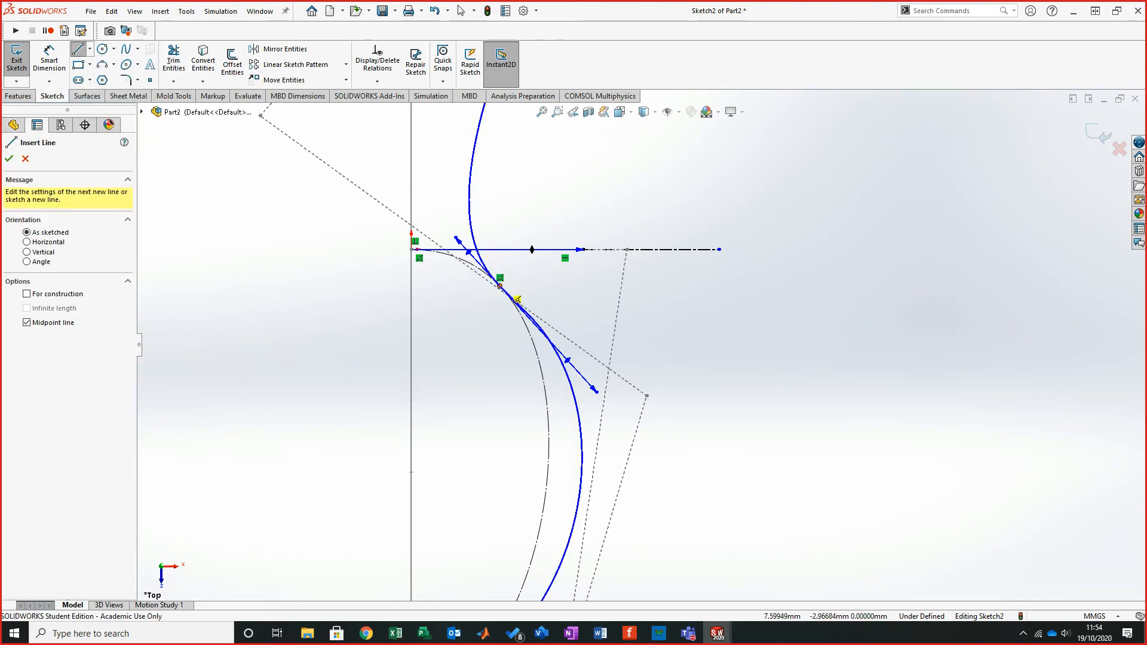
{"action": "left_click", "coordinate": [500, 286]}
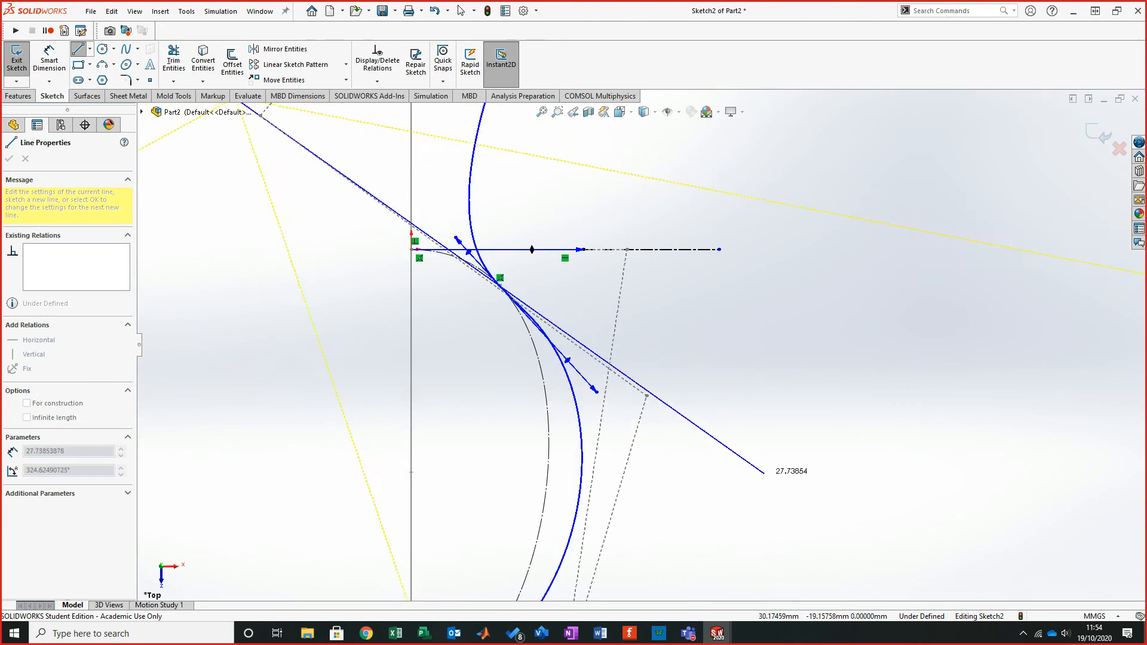
{"action": "left_click", "coordinate": [755, 479]}
{"action": "key", "text": "Escape"}
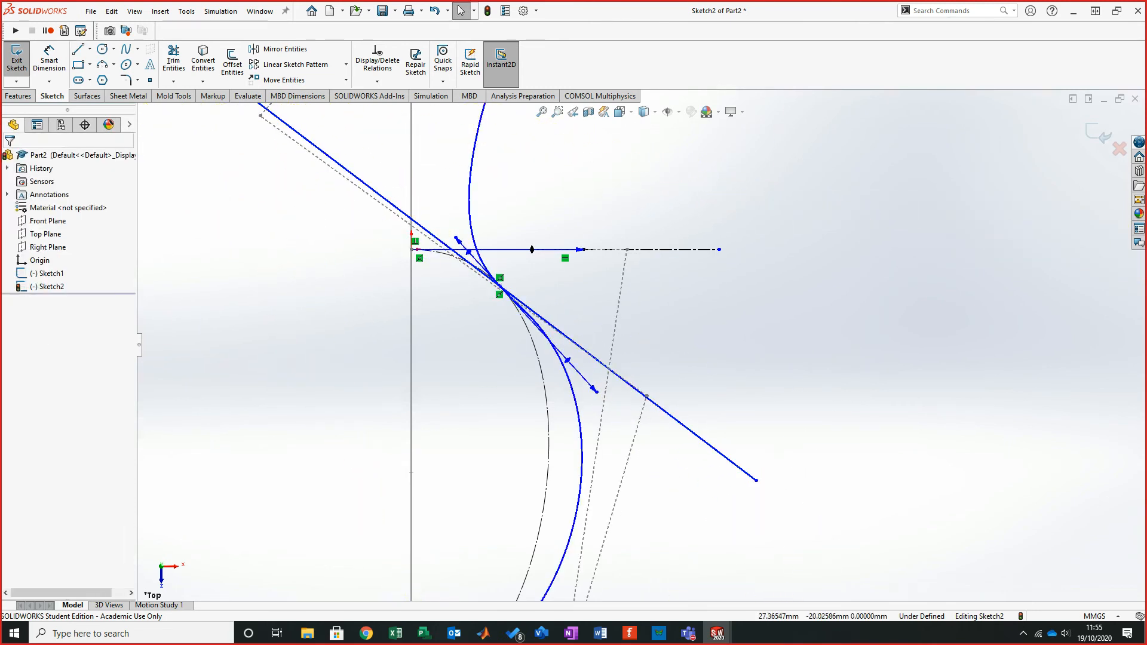
{"action": "left_click", "coordinate": [687, 428]}
{"action": "left_click", "coordinate": [25, 346]}
{"action": "key", "text": "Escape"}
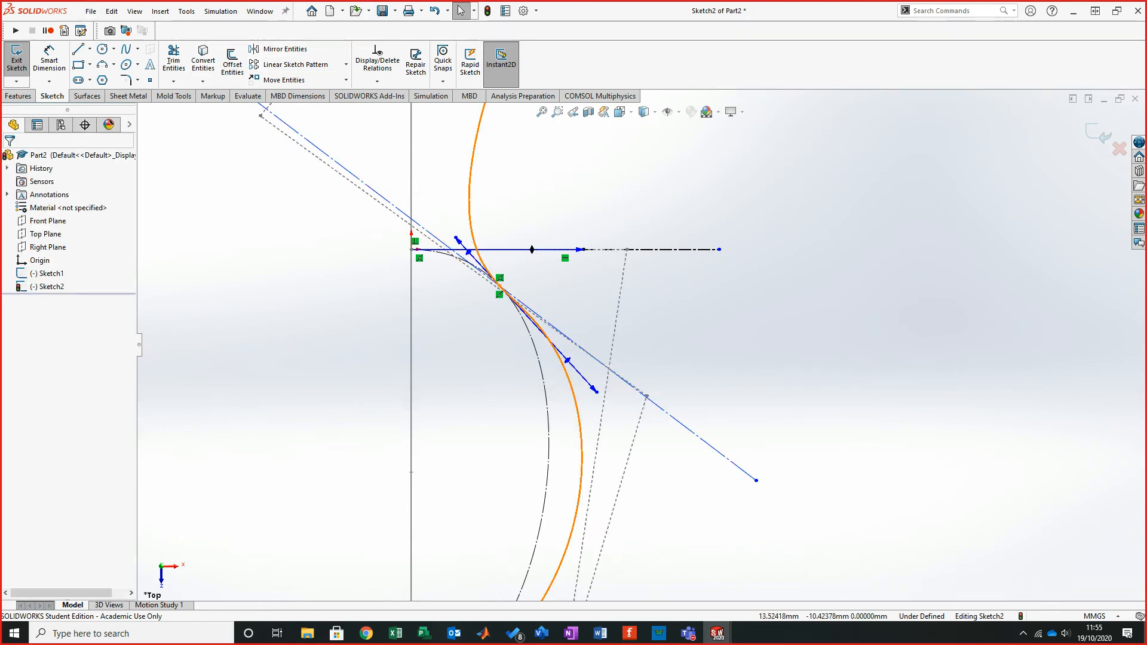
- Make the outer spline's tangent handle at the crossing point collinear with the diagonal construction line
{"action": "left_click", "coordinate": [499, 286]}
{"action": "left_click", "coordinate": [500, 288], "text": "ctrl"}
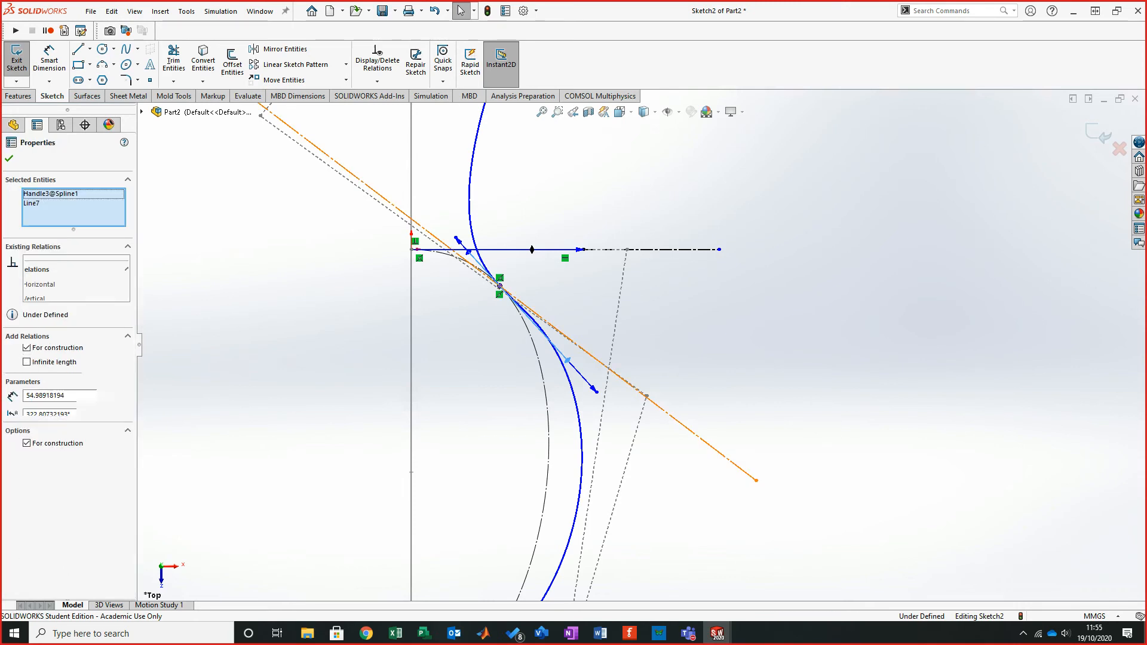
{"action": "left_click", "coordinate": [12, 380]}
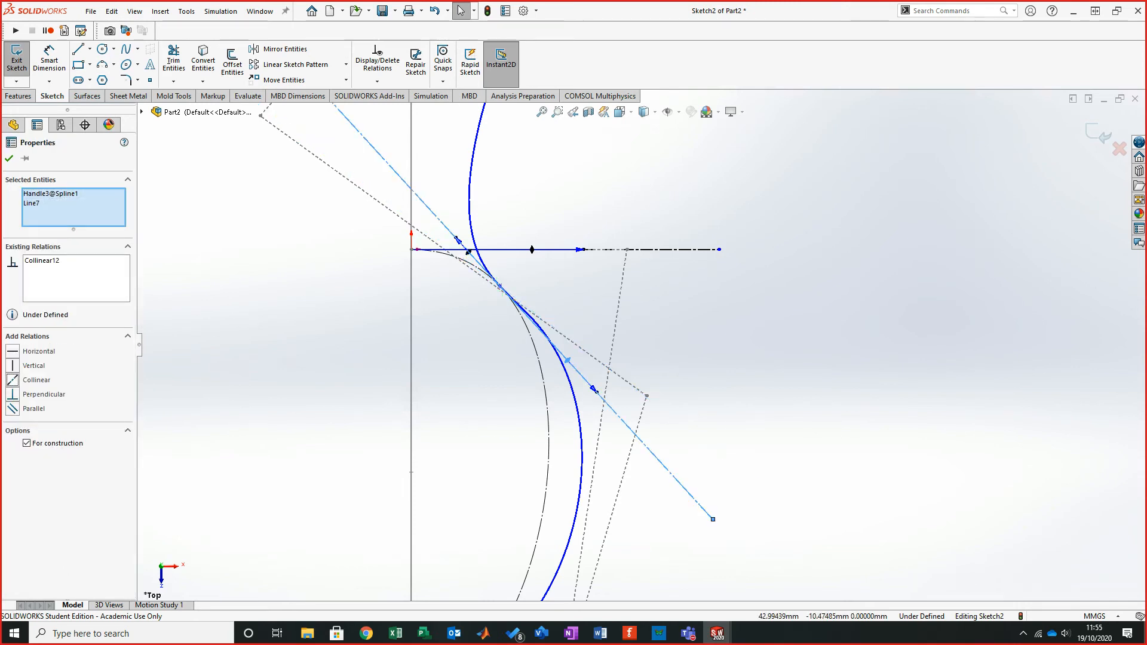
{"action": "key", "text": "Escape"}
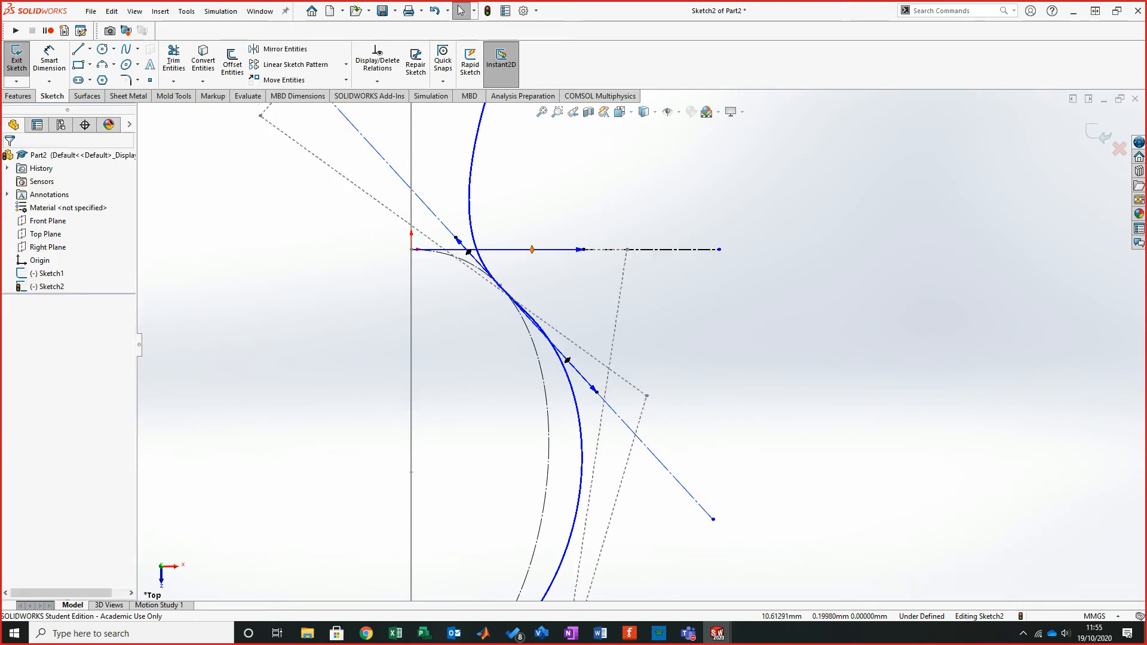
- Make the horizontal spline handle at the top end point collinear with the horizontal construction line
{"action": "left_click", "coordinate": [531, 249]}
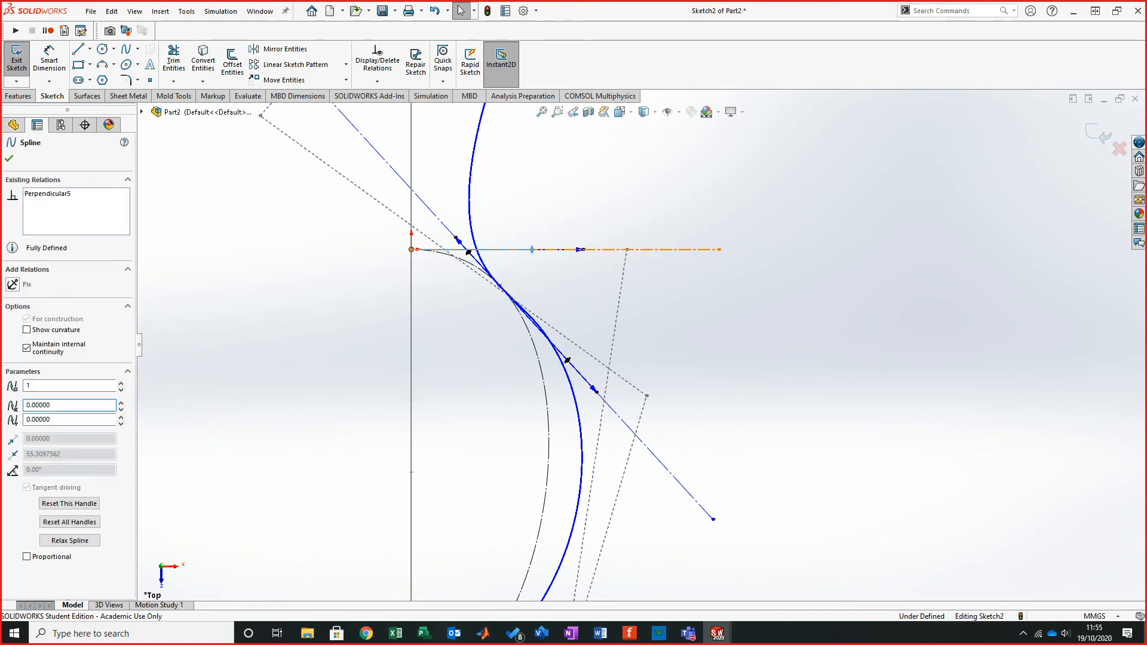
{"action": "left_click", "coordinate": [654, 250], "text": "ctrl"}
{"action": "left_click", "coordinate": [12, 380]}
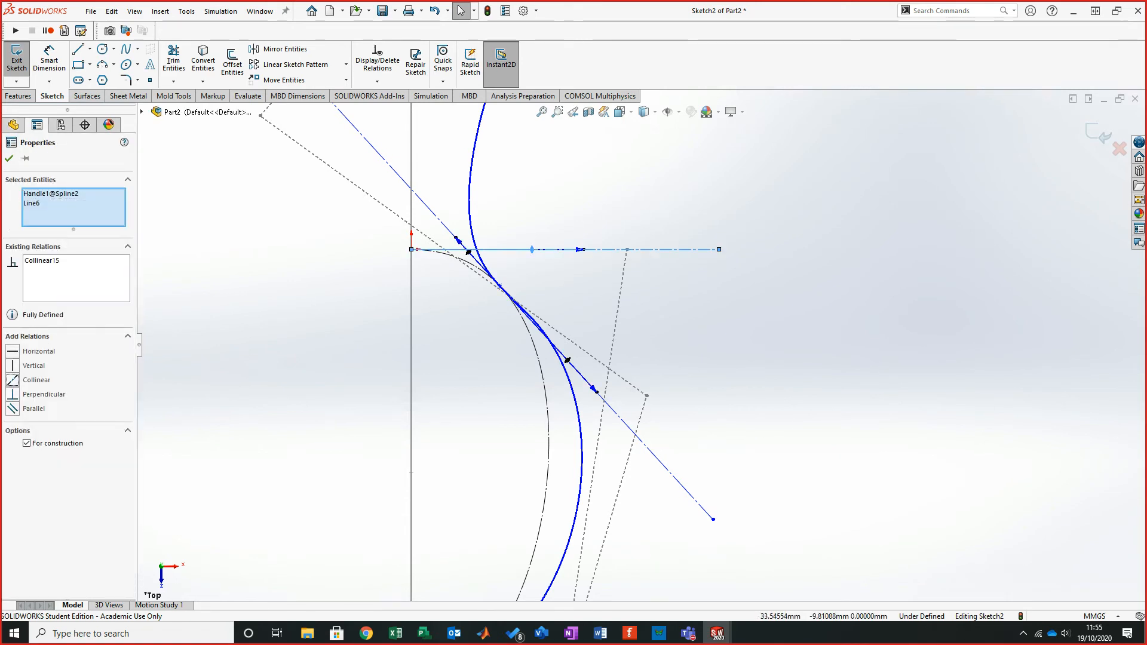
{"action": "key", "text": "Escape"}
- Hide the control polygon of the outer spline
{"action": "left_click", "coordinate": [573, 388]}
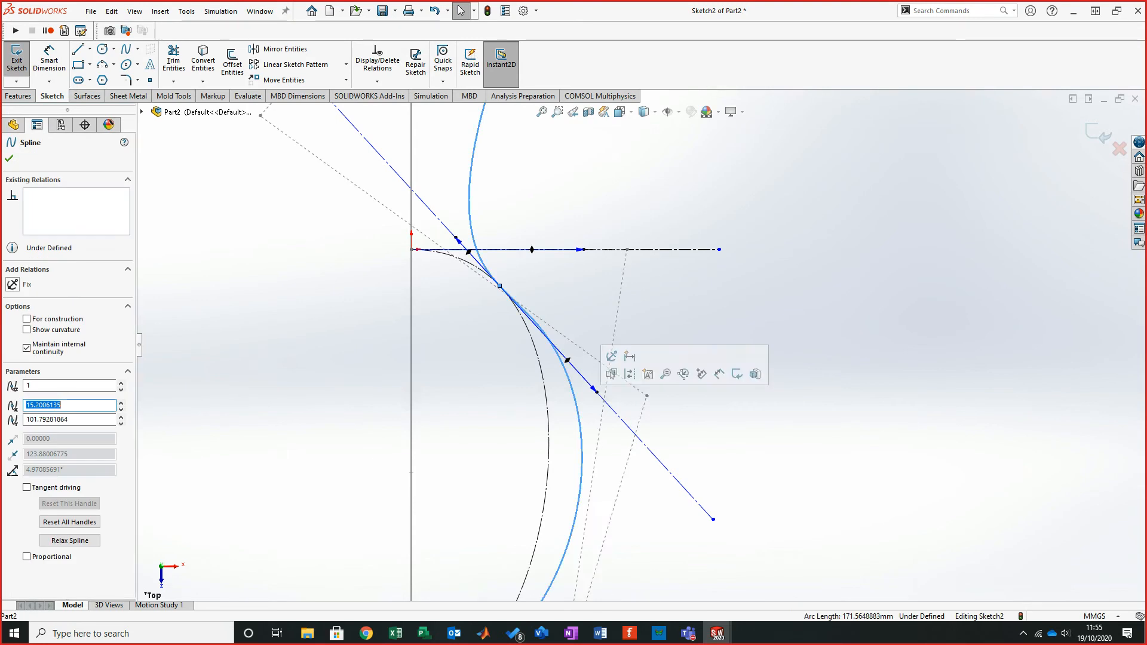
{"action": "right_click", "coordinate": [576, 384]}
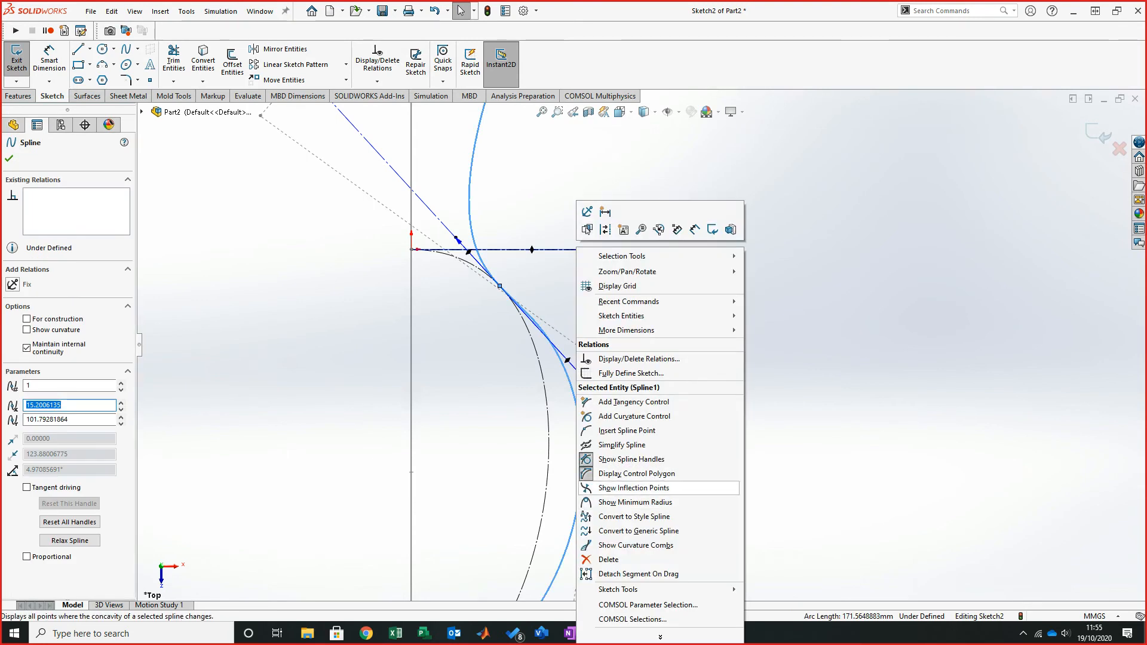
{"action": "left_click", "coordinate": [633, 487]}
{"action": "key", "text": "Escape"}
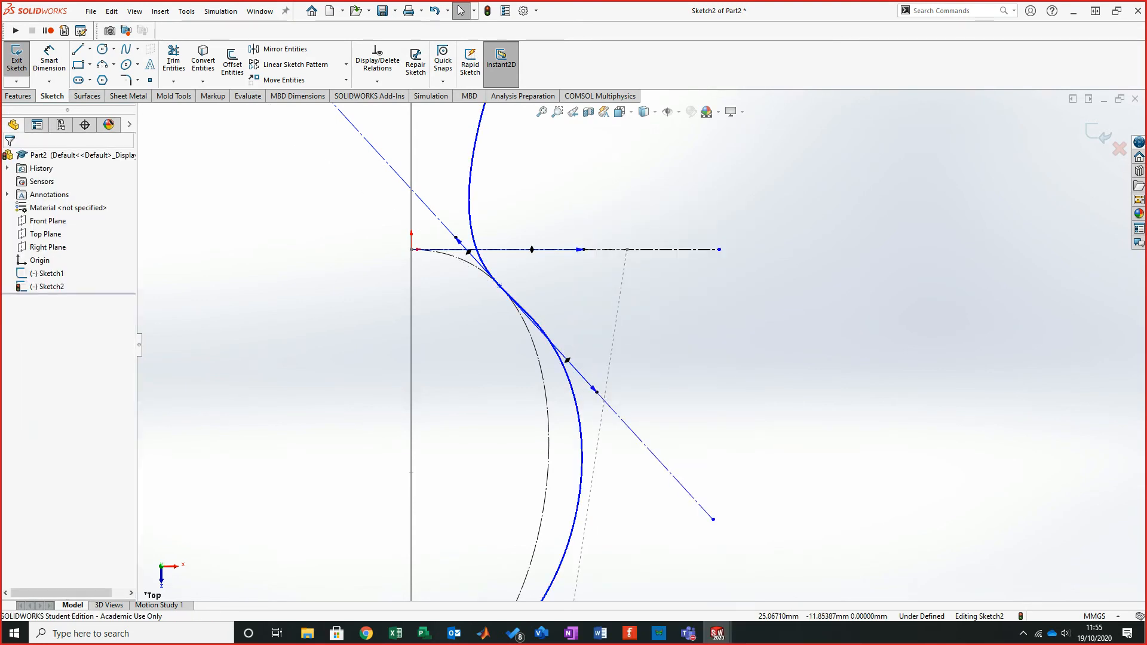
- Dimension the angle between the horizontal and diagonal construction lines as 45°
{"action": "scroll", "coordinate": [639, 344], "scroll_direction": "up", "scroll_amount": 3}
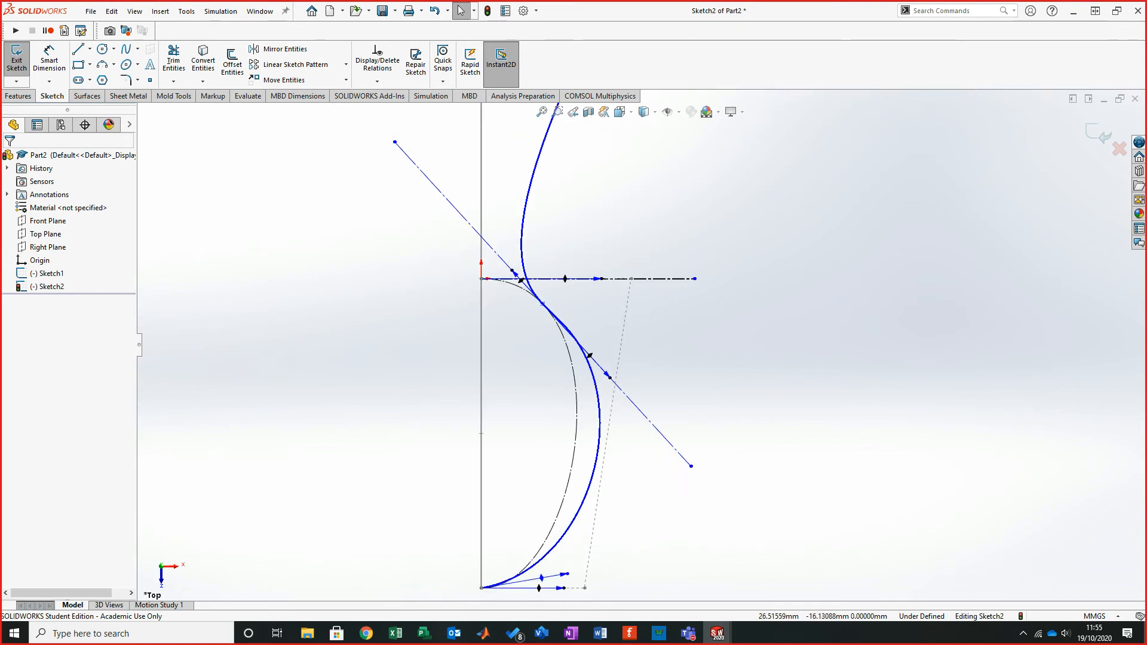
{"action": "scroll", "coordinate": [619, 335], "scroll_direction": "down", "scroll_amount": 2}
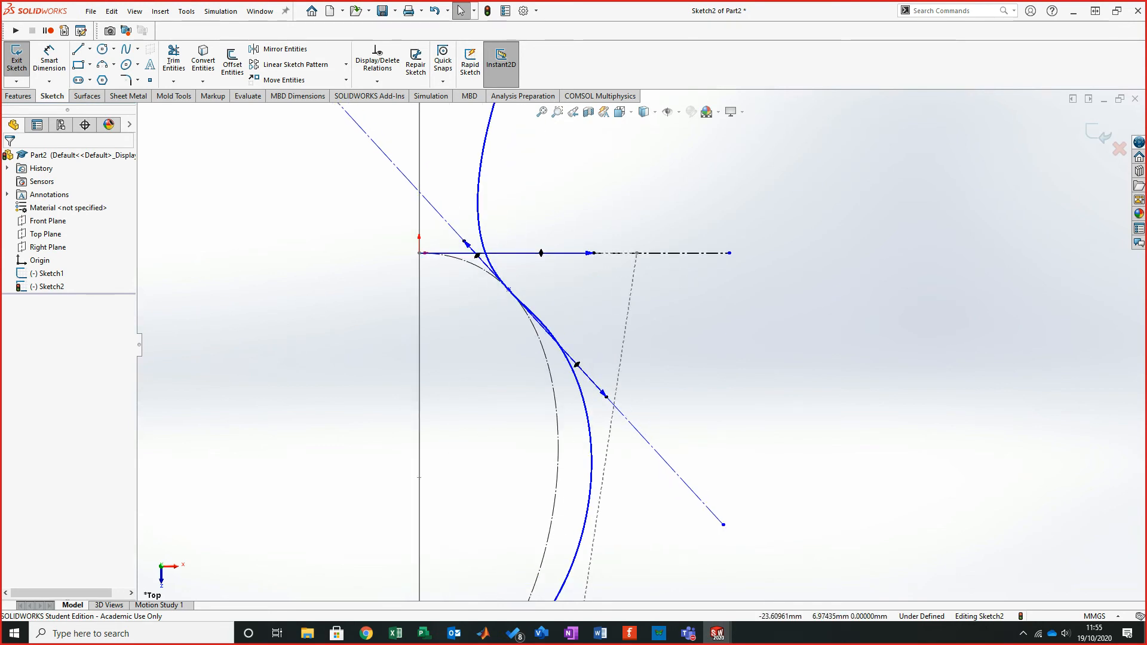
{"action": "left_click", "coordinate": [49, 60]}
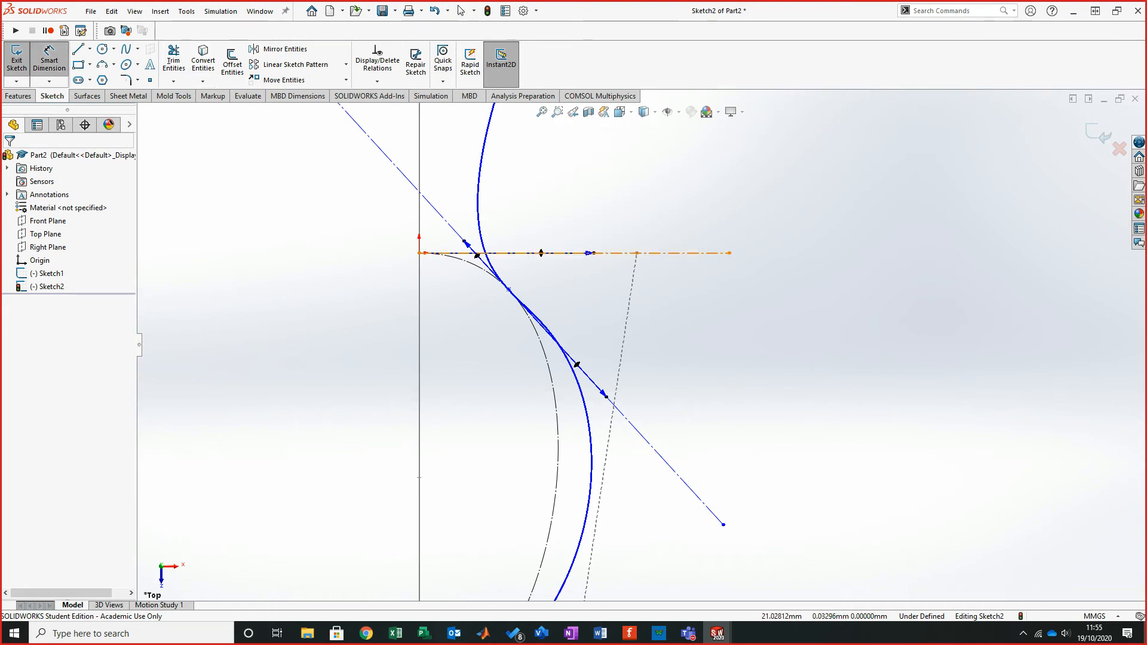
{"action": "left_click", "coordinate": [669, 254]}
{"action": "left_click", "coordinate": [669, 465]}
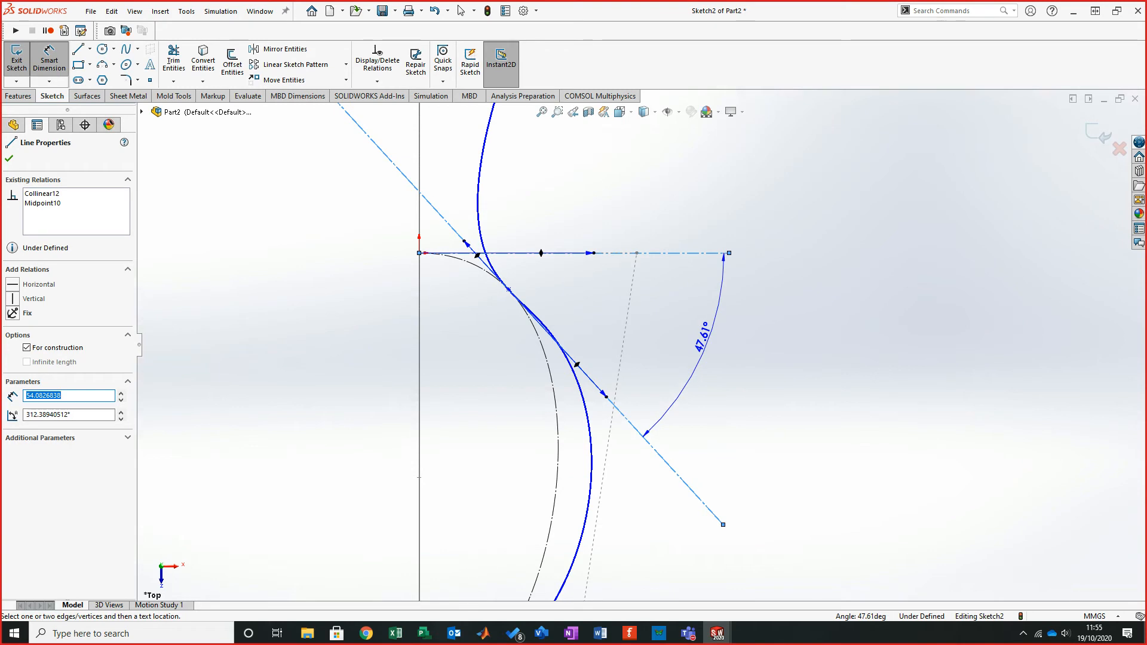
{"action": "left_click", "coordinate": [704, 334]}
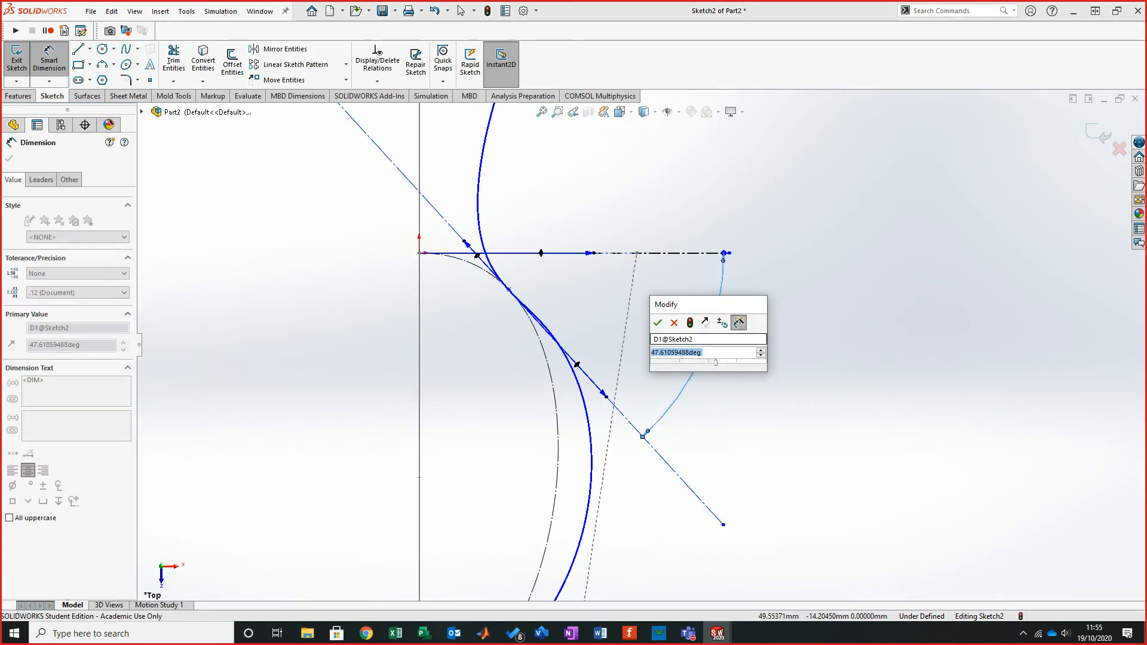
{"action": "type", "text": "45"}
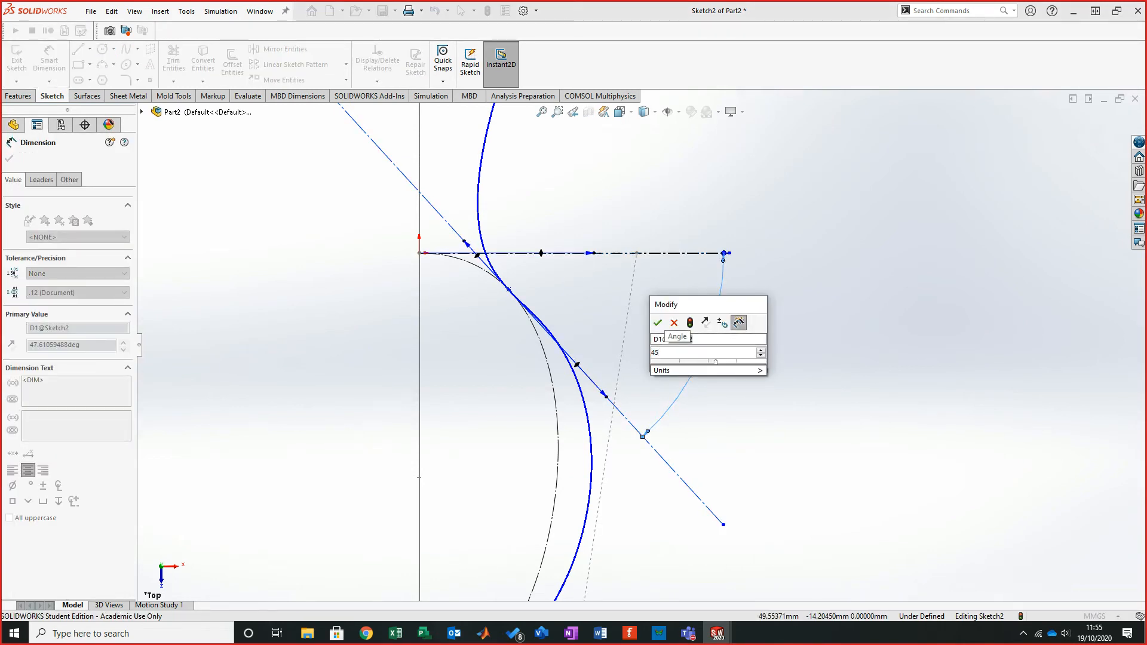
{"action": "key", "text": "Return"}
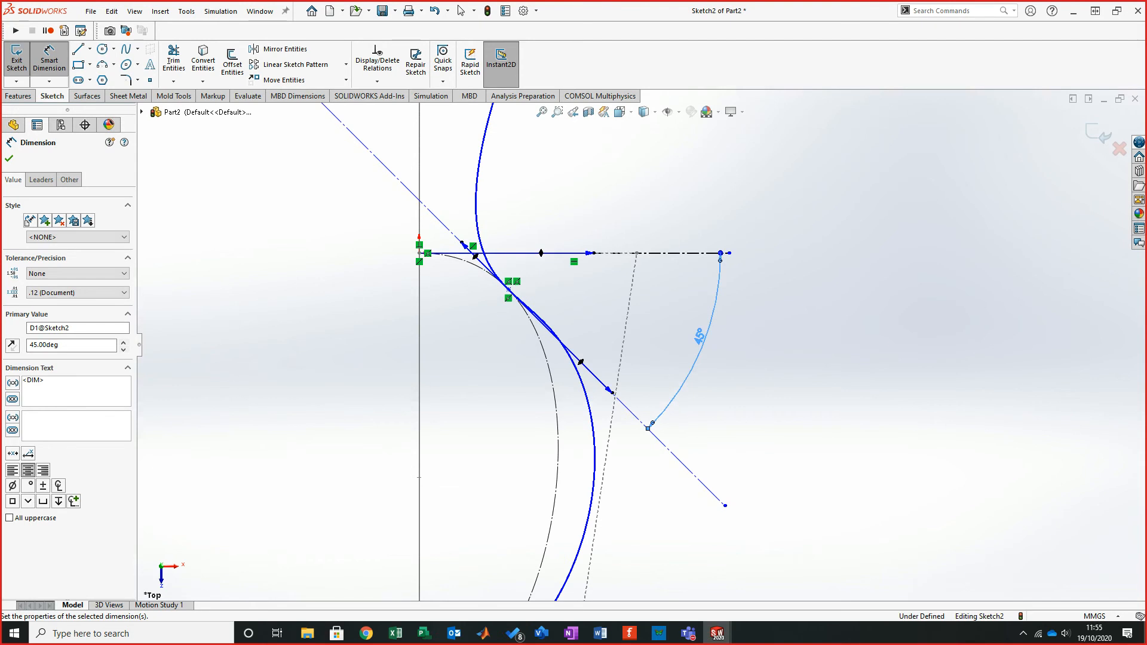
- Drag the outer spline's tangent handle at the bottom end point outward and downward
{"action": "scroll", "coordinate": [638, 344], "scroll_direction": "up", "scroll_amount": 2}
{"action": "scroll", "coordinate": [665, 539], "scroll_direction": "down", "scroll_amount": 2}
{"action": "key", "text": "Escape"}
{"action": "scroll", "coordinate": [637, 342], "scroll_direction": "up", "scroll_amount": 2}
{"action": "scroll", "coordinate": [529, 558], "scroll_direction": "down", "scroll_amount": 3}
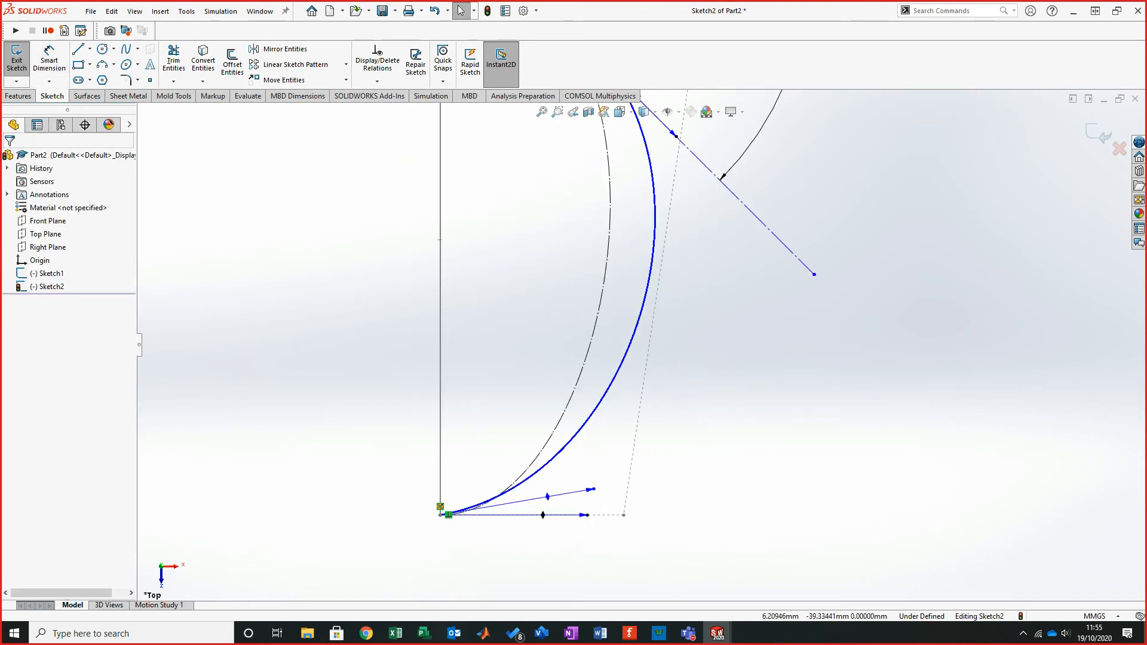
{"action": "left_click_drag", "start_coordinate": [546, 499], "coordinate": [587, 527]}
{"action": "left_click", "coordinate": [497, 583]}
{"action": "scroll", "coordinate": [499, 591], "scroll_direction": "down", "scroll_amount": 1}
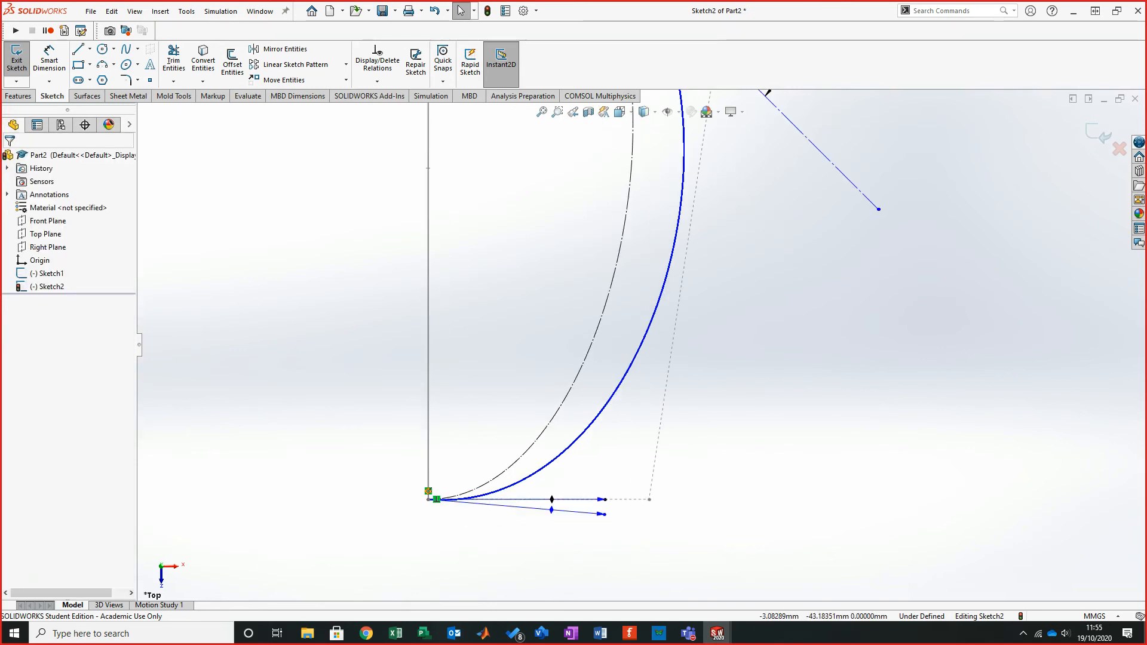
- Compare with the reference sketch in the tutorial PDF and shorten the outer spline's bottom end handle
{"action": "key", "text": "alt+Tab"}
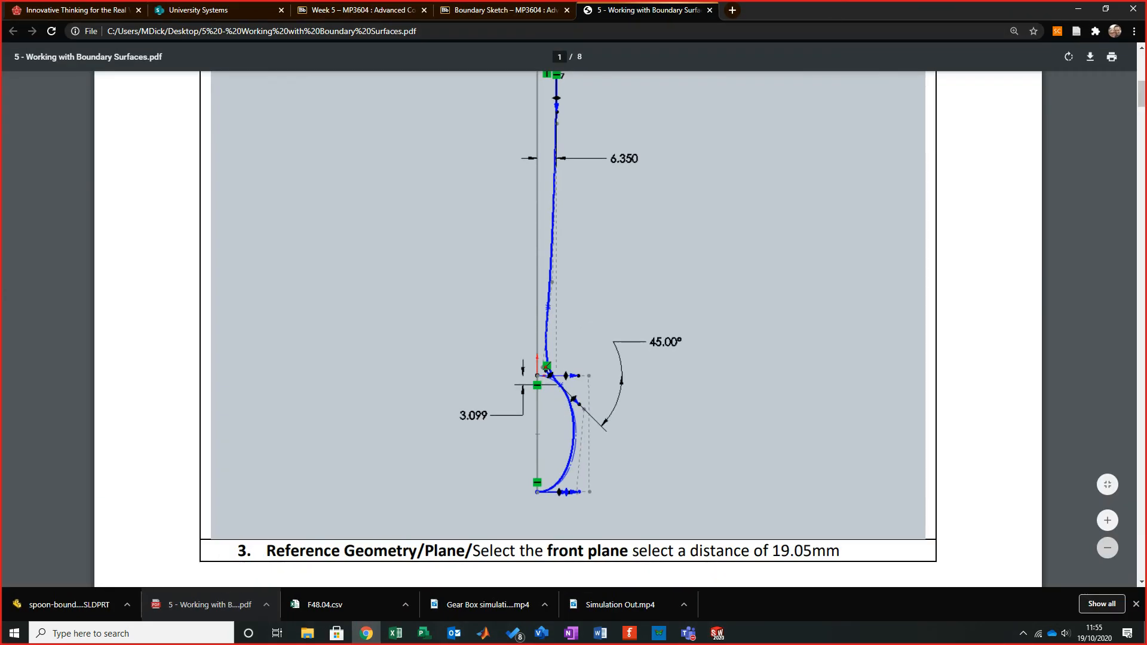
{"action": "left_click", "coordinate": [1108, 520]}
{"action": "left_click", "coordinate": [1107, 520]}
{"action": "left_click", "coordinate": [1107, 521]}
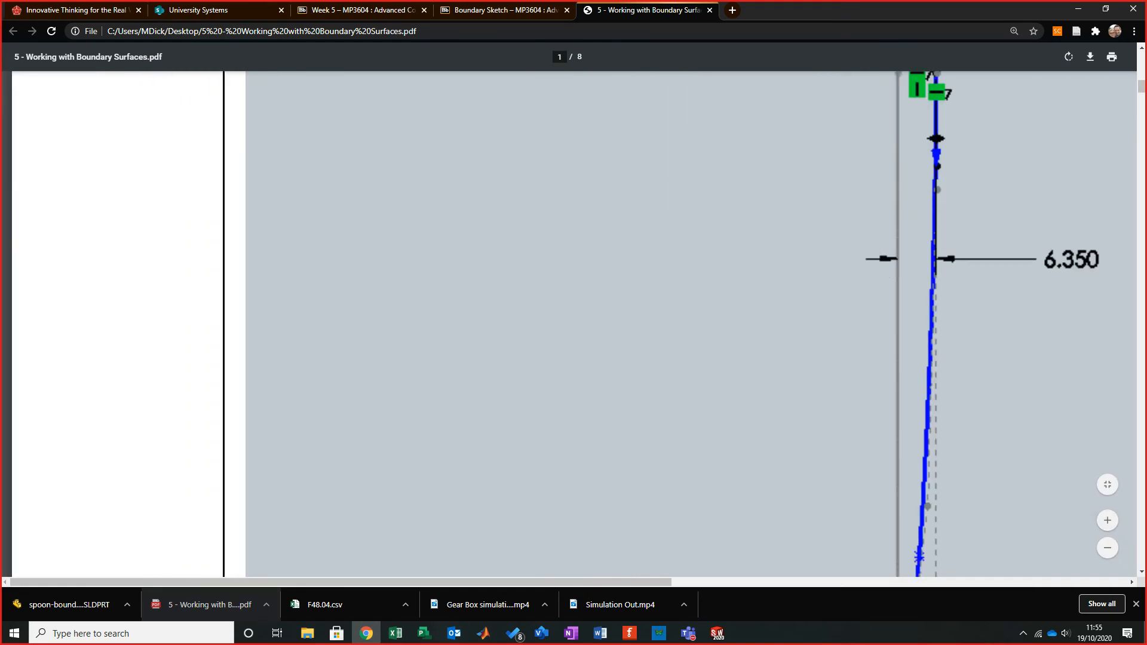
{"action": "scroll", "coordinate": [573, 322], "scroll_direction": "down", "scroll_amount": 15}
{"action": "scroll", "coordinate": [573, 323], "scroll_direction": "up", "scroll_amount": 6}
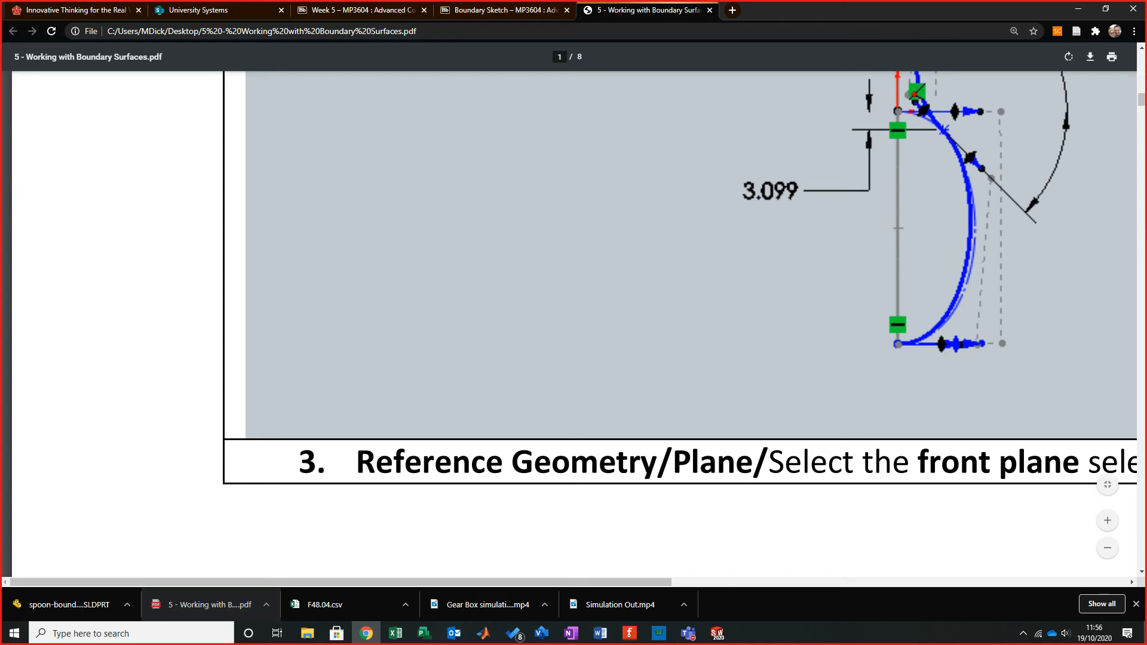
{"action": "left_click_drag", "start_coordinate": [866, 9], "coordinate": [1, 187]}
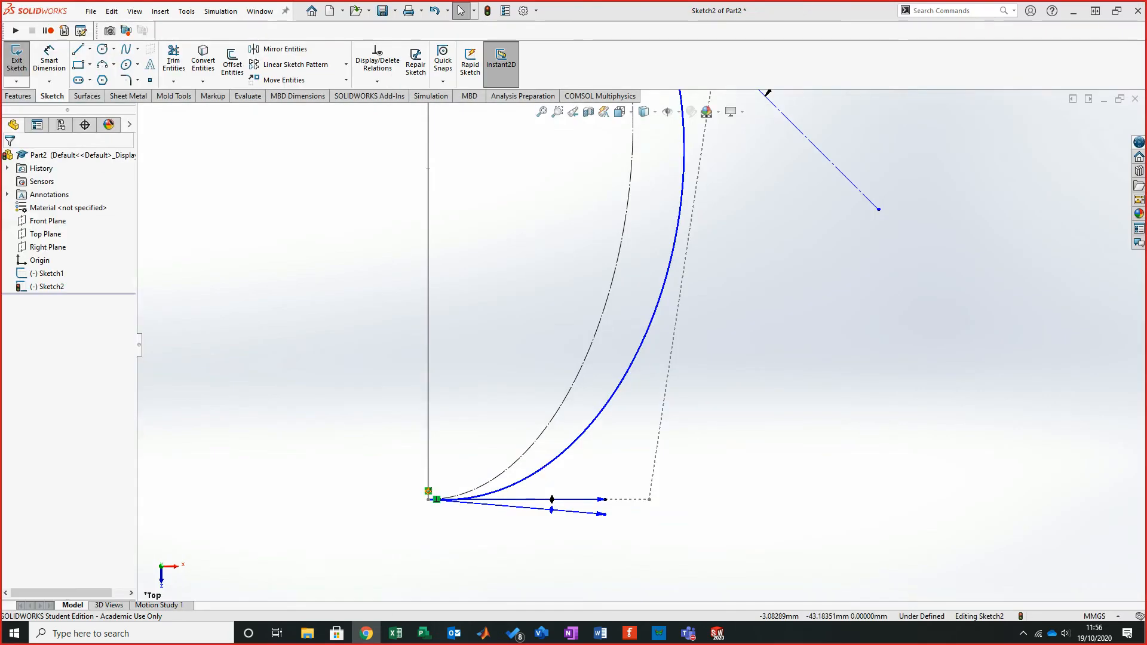
{"action": "left_click_drag", "start_coordinate": [603, 513], "coordinate": [570, 518]}
{"action": "key", "text": "Escape"}
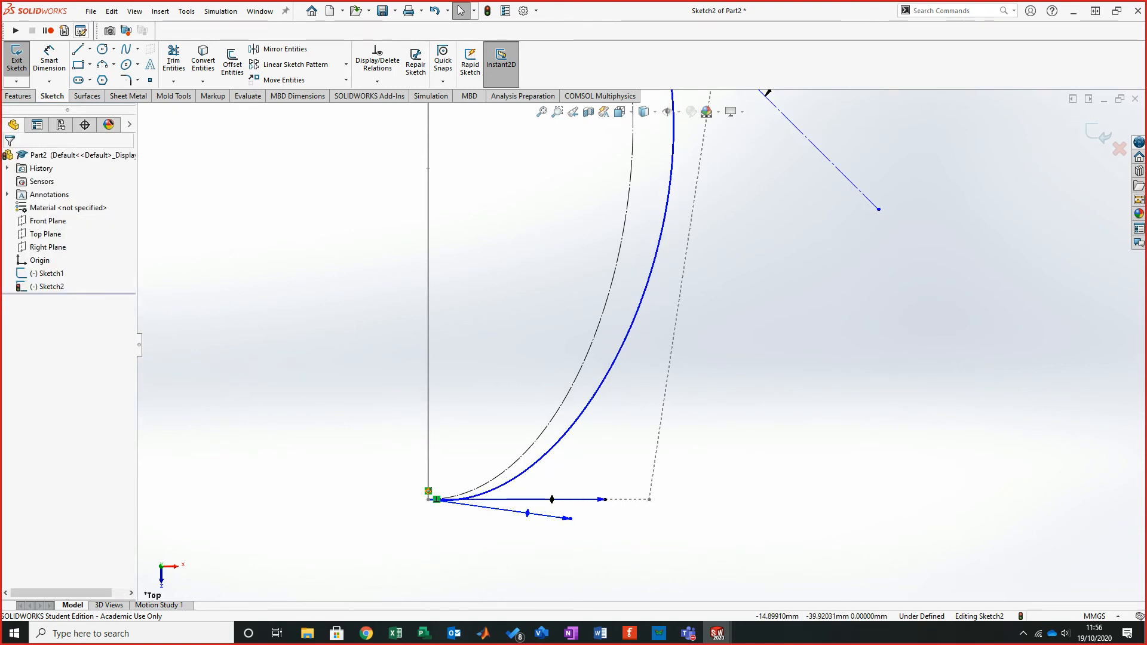
- Draw a horizontal construction line from the outer spline's bottom end point past the construction spline
{"action": "left_click", "coordinate": [78, 49]}
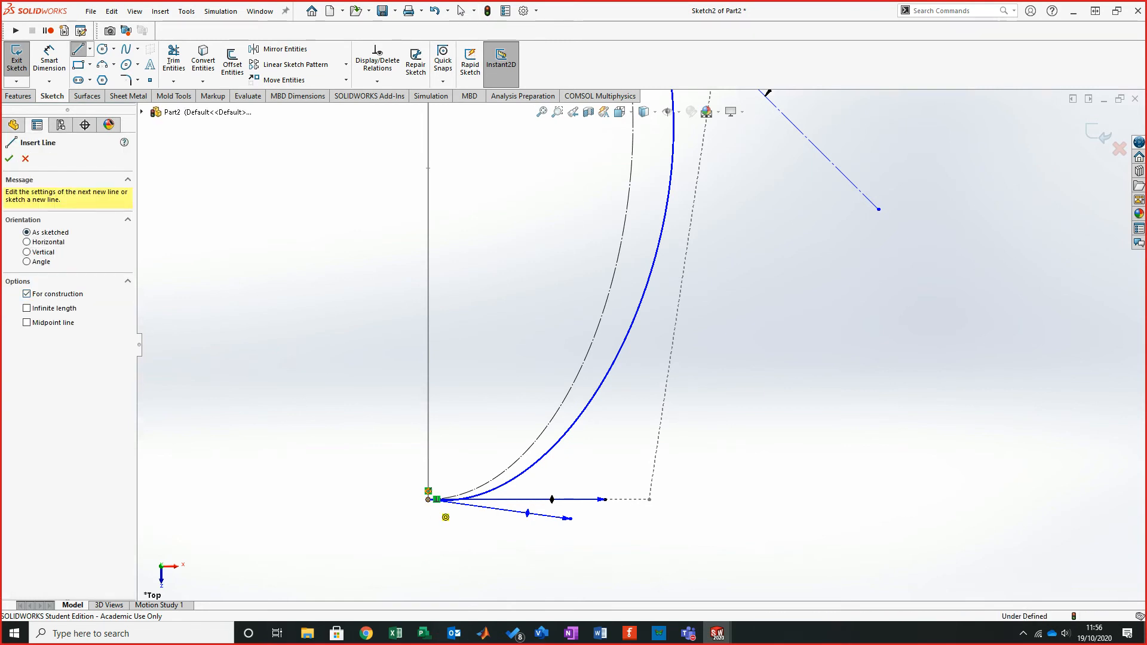
{"action": "left_click", "coordinate": [428, 499]}
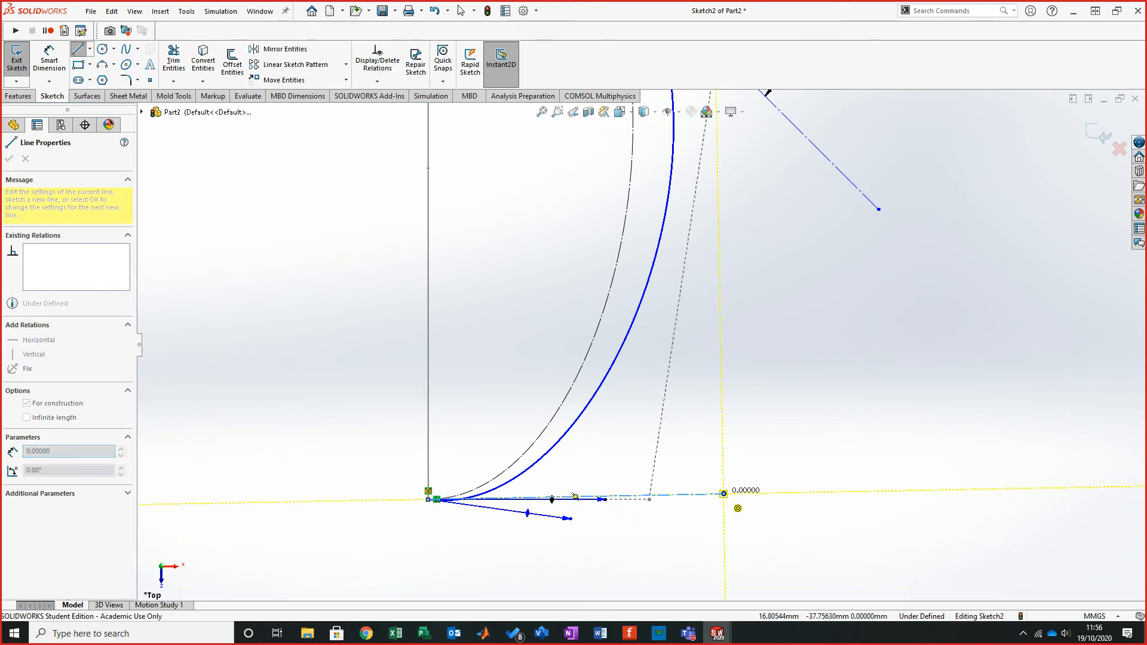
{"action": "key", "text": "Escape"}
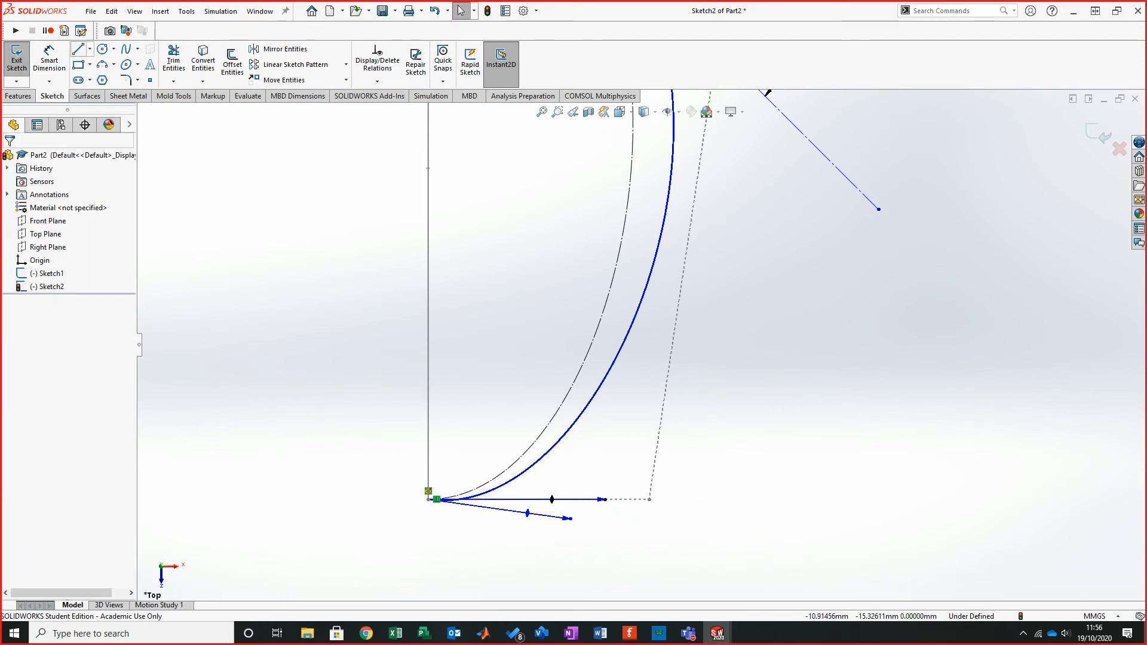
{"action": "left_click", "coordinate": [78, 49]}
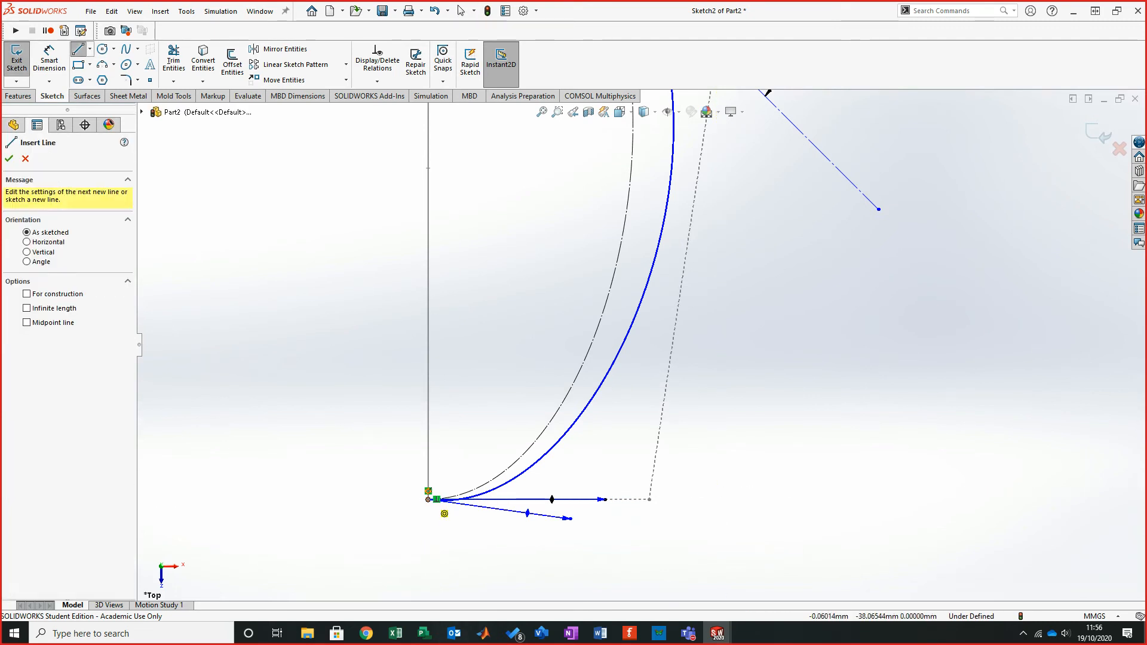
{"action": "left_click", "coordinate": [428, 499]}
{"action": "left_click", "coordinate": [726, 500]}
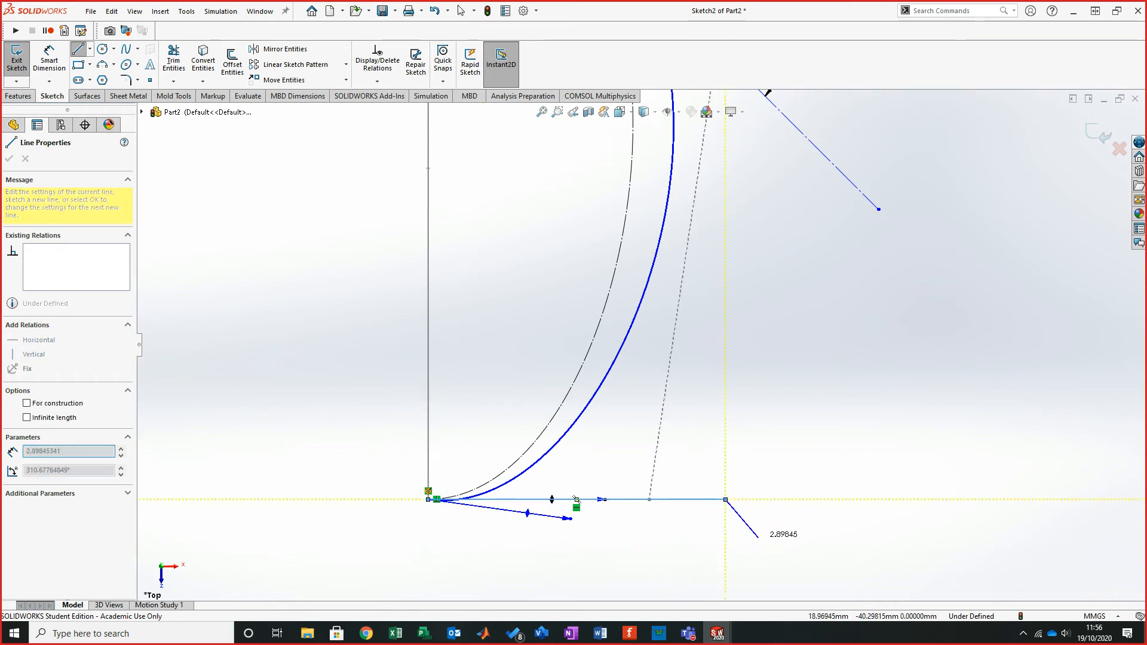
{"action": "key", "text": "Escape"}
{"action": "left_click", "coordinate": [693, 499]}
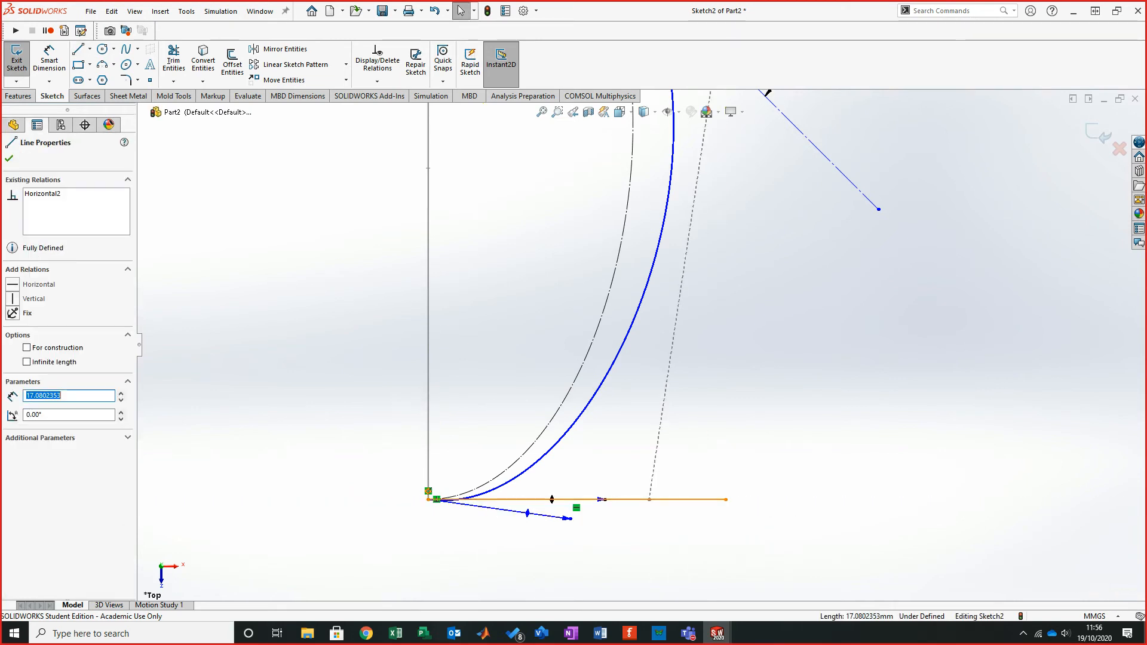
{"action": "left_click", "coordinate": [27, 347]}
{"action": "key", "text": "Escape"}
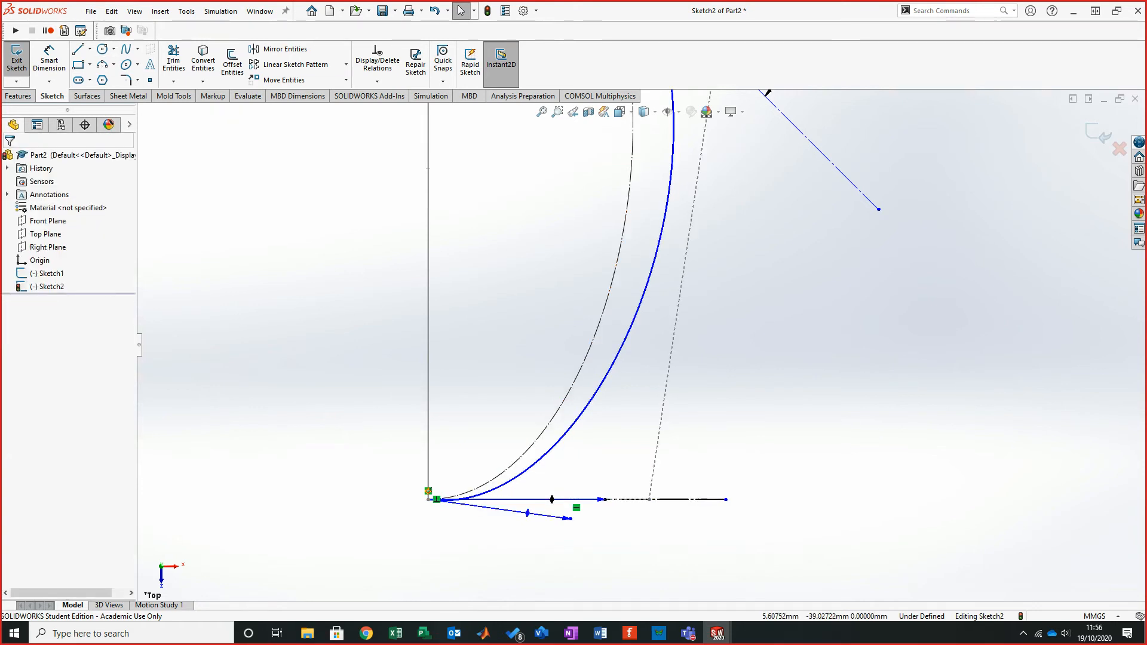
- Make the tangent handle at the bottom end point collinear with the new horizontal construction line
{"action": "left_click", "coordinate": [526, 513]}
{"action": "left_click", "coordinate": [663, 499], "text": "ctrl"}
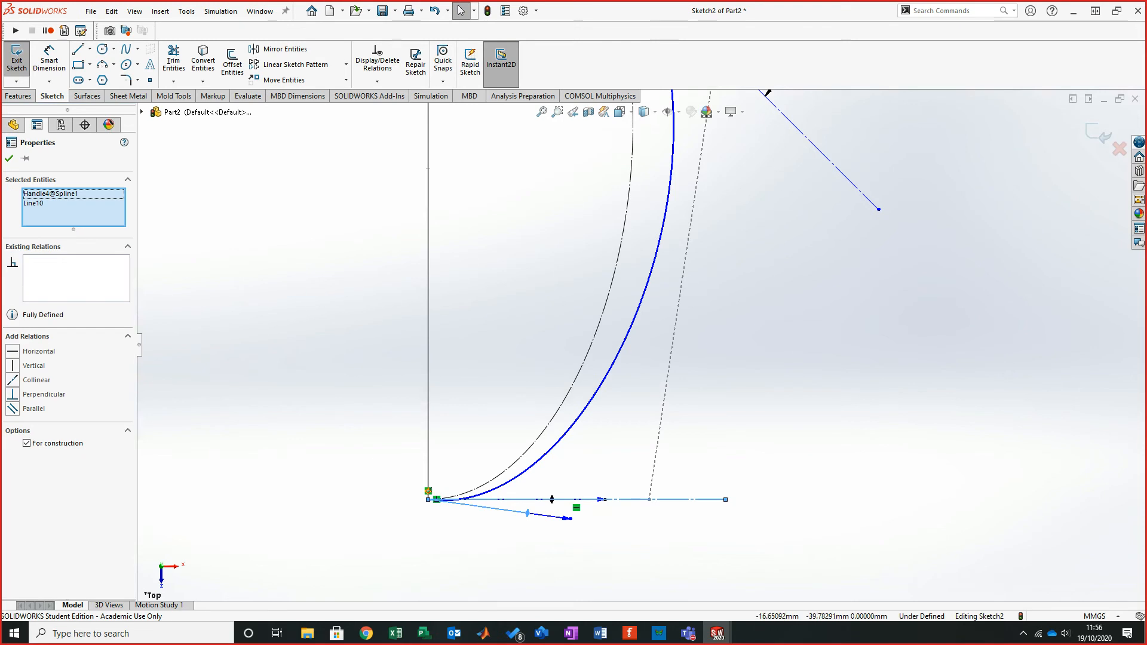
{"action": "left_click", "coordinate": [13, 380]}
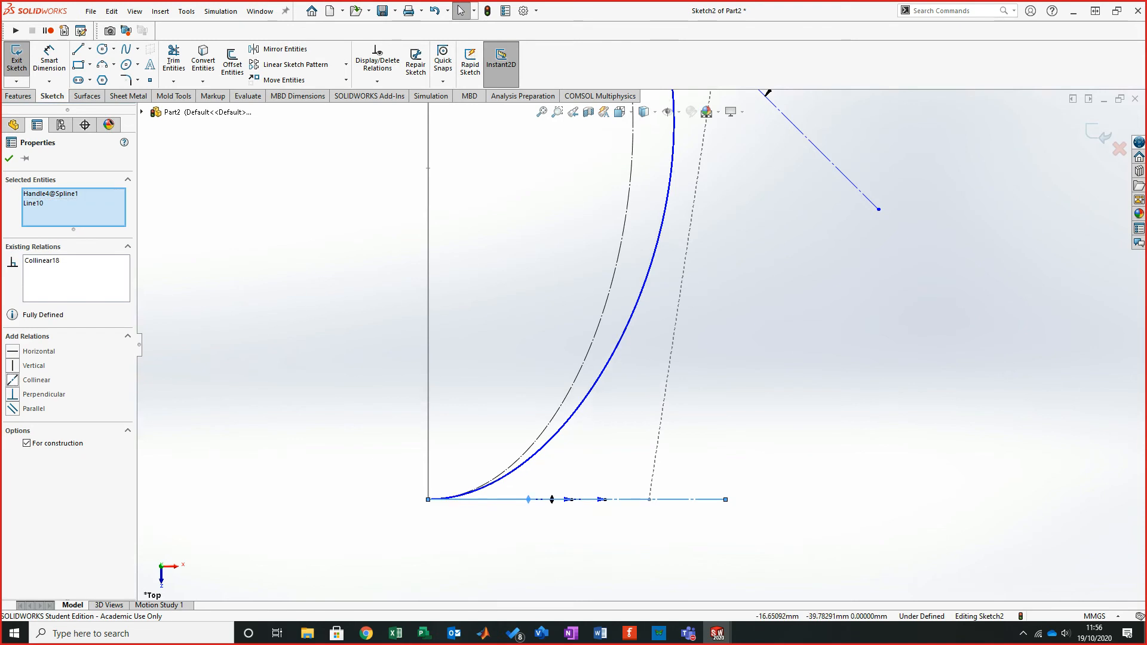
{"action": "key", "text": "Escape"}
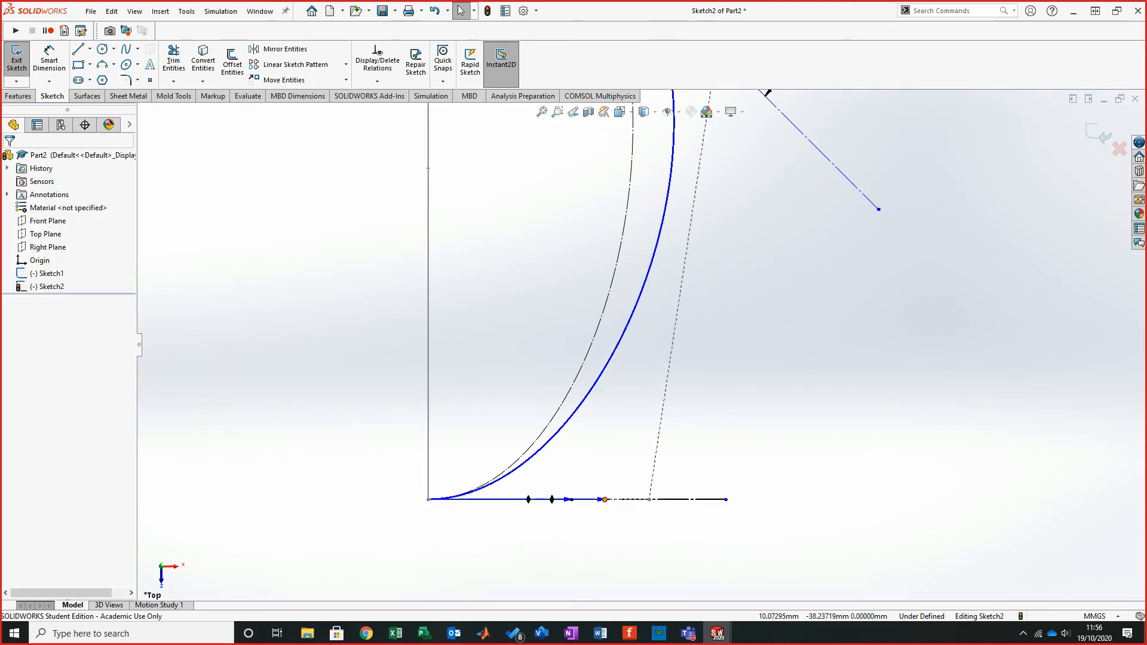
- Adjust the handle lengths at the outer spline's bottom end and crossing point to refine the curve's shape
{"action": "left_click_drag", "start_coordinate": [572, 500], "coordinate": [518, 499]}
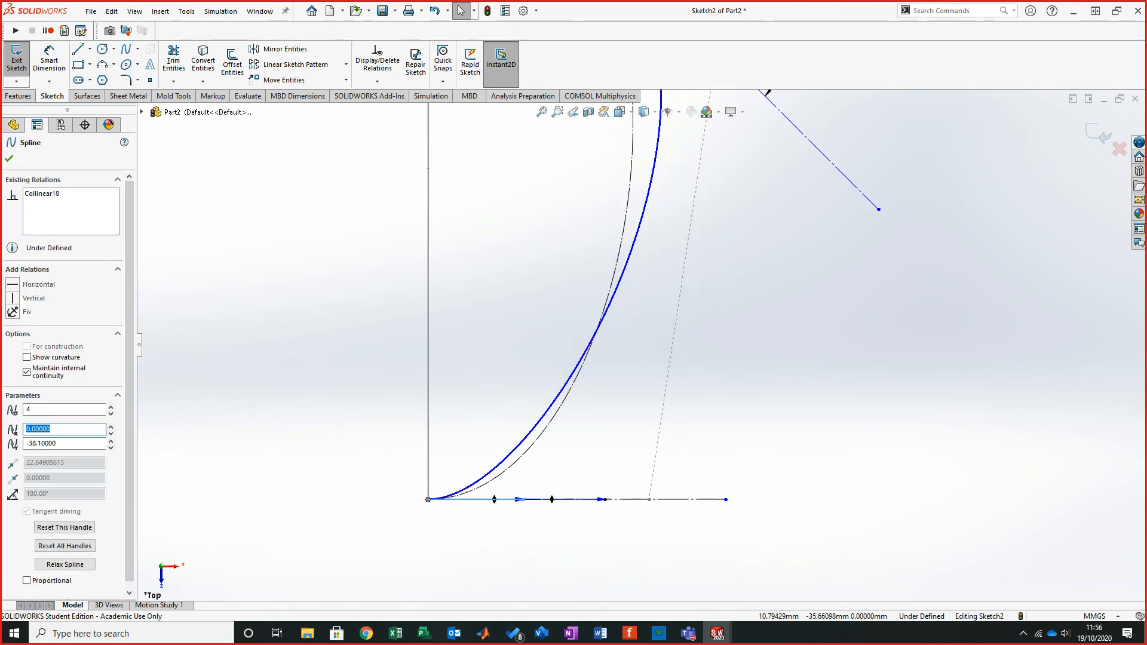
{"action": "scroll", "coordinate": [640, 346], "scroll_direction": "up", "scroll_amount": 5}
{"action": "scroll", "coordinate": [648, 335], "scroll_direction": "down", "scroll_amount": 2}
{"action": "scroll", "coordinate": [643, 346], "scroll_direction": "up", "scroll_amount": 3}
{"action": "scroll", "coordinate": [671, 191], "scroll_direction": "down", "scroll_amount": 4}
{"action": "left_click_drag", "start_coordinate": [646, 343], "coordinate": [477, 401]}
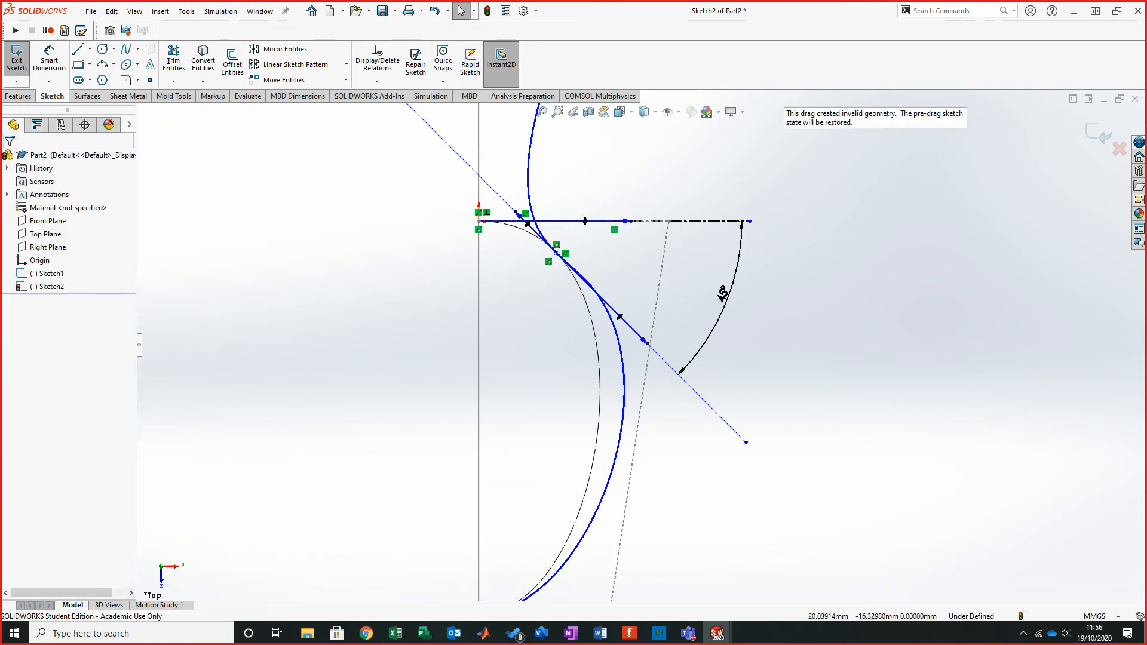
{"action": "mouse_move", "coordinate": [644, 341]}
{"action": "left_mouse_down"}
{"action": "mouse_move", "coordinate": [609, 306]}
{"action": "mouse_move", "coordinate": [632, 328]}
{"action": "left_mouse_up"}
{"action": "scroll", "coordinate": [637, 341], "scroll_direction": "up", "scroll_amount": 3}
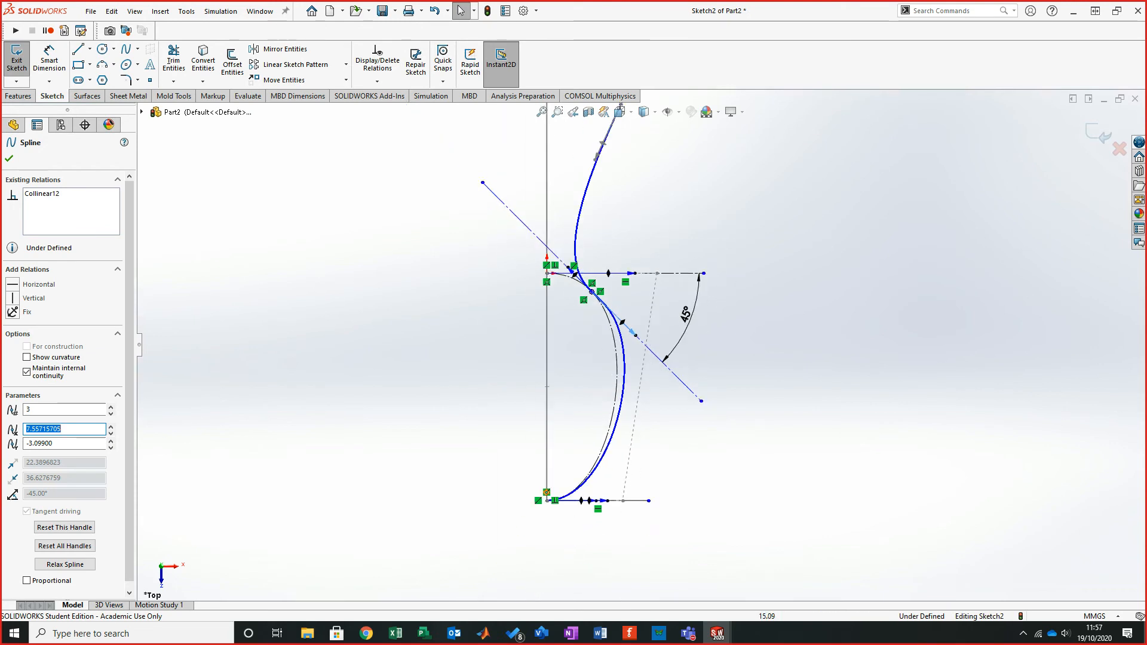
{"action": "scroll", "coordinate": [609, 537], "scroll_direction": "down", "scroll_amount": 3}
{"action": "mouse_move", "coordinate": [602, 472]}
{"action": "left_mouse_down"}
{"action": "mouse_move", "coordinate": [625, 471]}
{"action": "mouse_move", "coordinate": [585, 472]}
{"action": "left_mouse_up"}
{"action": "left_click", "coordinate": [597, 502]}
{"action": "left_click", "coordinate": [950, 461]}
- Examine the upper part of the reference sketch in the tutorial PDF
{"action": "scroll", "coordinate": [952, 461], "scroll_direction": "up", "scroll_amount": 3}
{"action": "scroll", "coordinate": [598, 382], "scroll_direction": "up", "scroll_amount": 5}
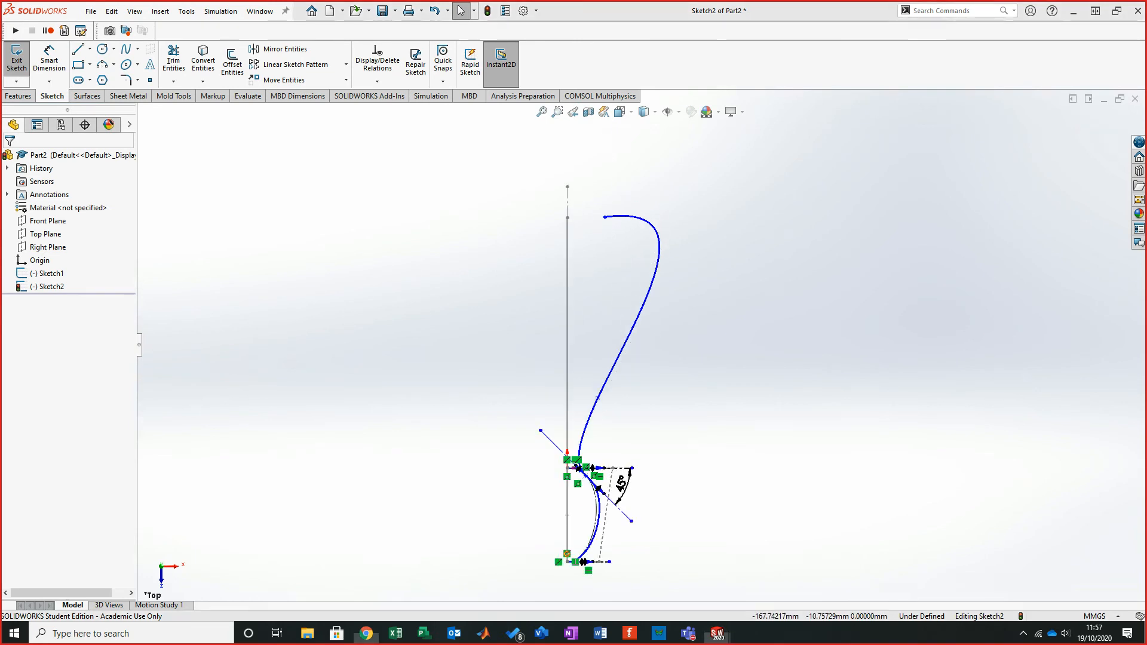
{"action": "key", "text": "alt+Tab"}
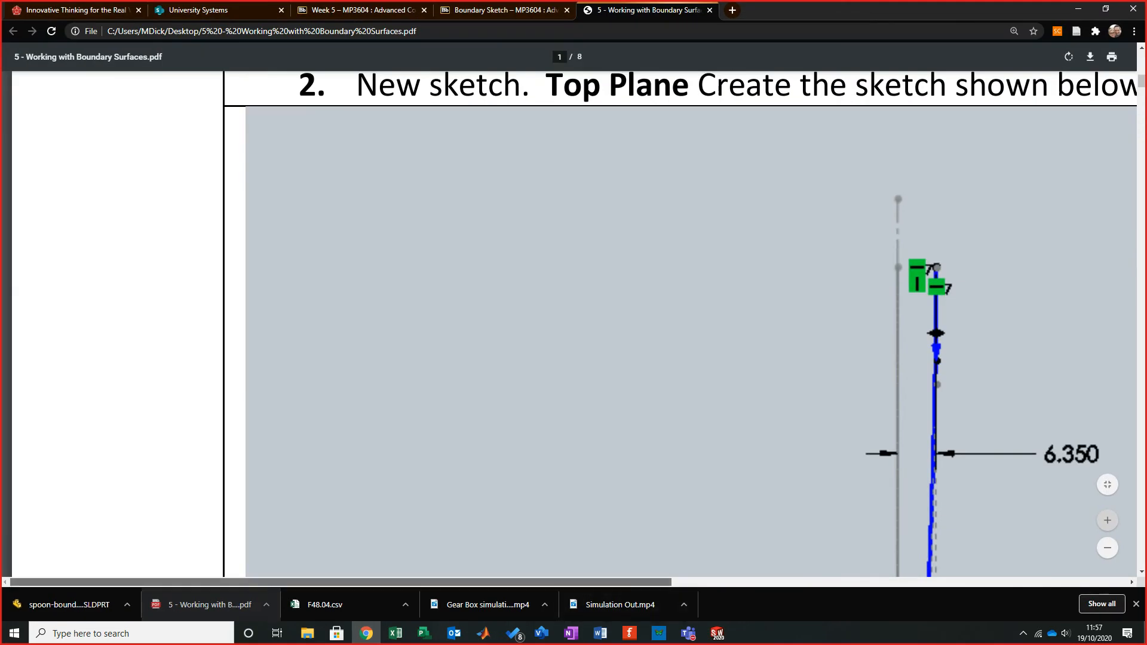
{"action": "left_click_drag", "start_coordinate": [634, 582], "coordinate": [740, 582]}
{"action": "scroll", "coordinate": [633, 358], "scroll_direction": "down", "scroll_amount": 7}
{"action": "scroll", "coordinate": [633, 359], "scroll_direction": "up", "scroll_amount": 2}
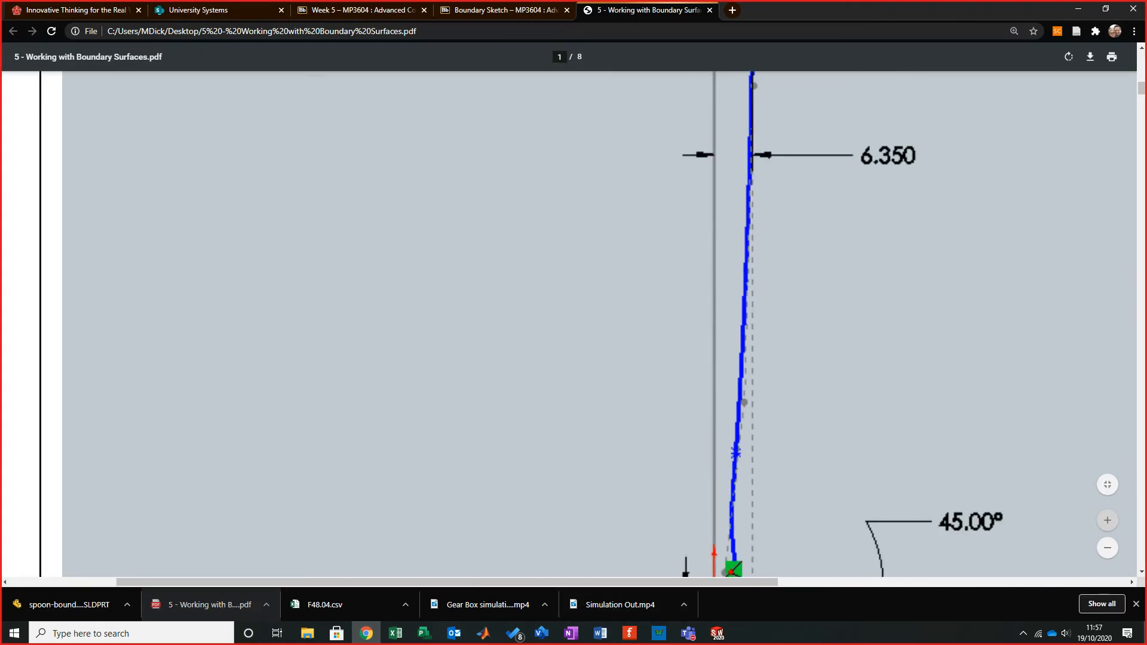
{"action": "scroll", "coordinate": [634, 323], "scroll_direction": "up", "scroll_amount": 2}
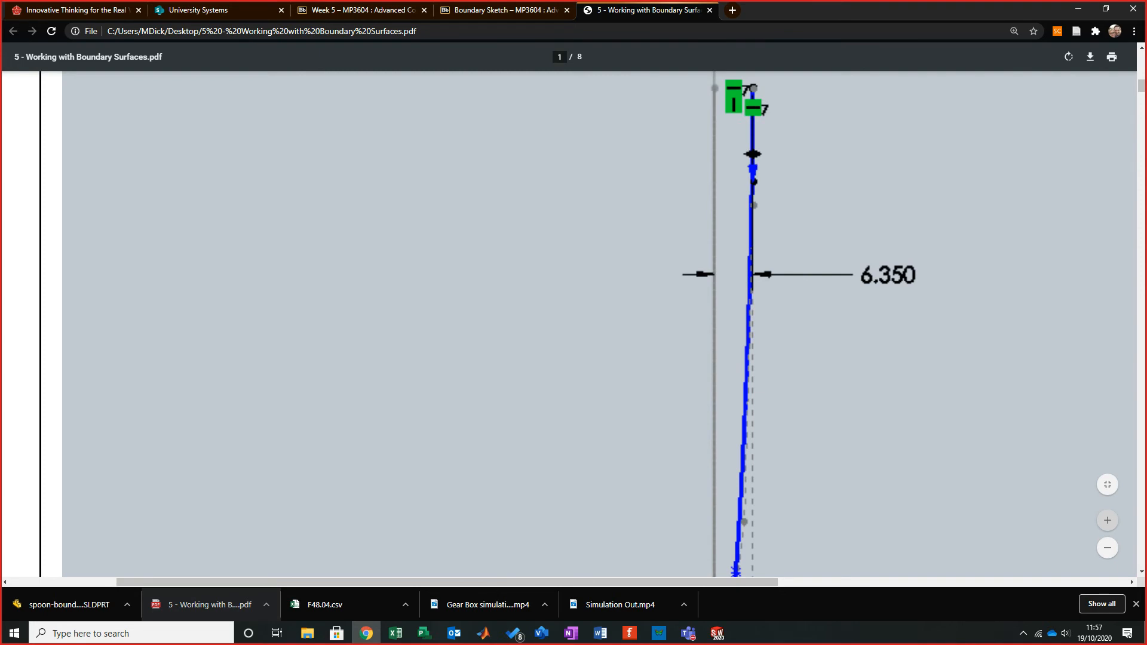
{"action": "key", "text": "alt+Tab"}
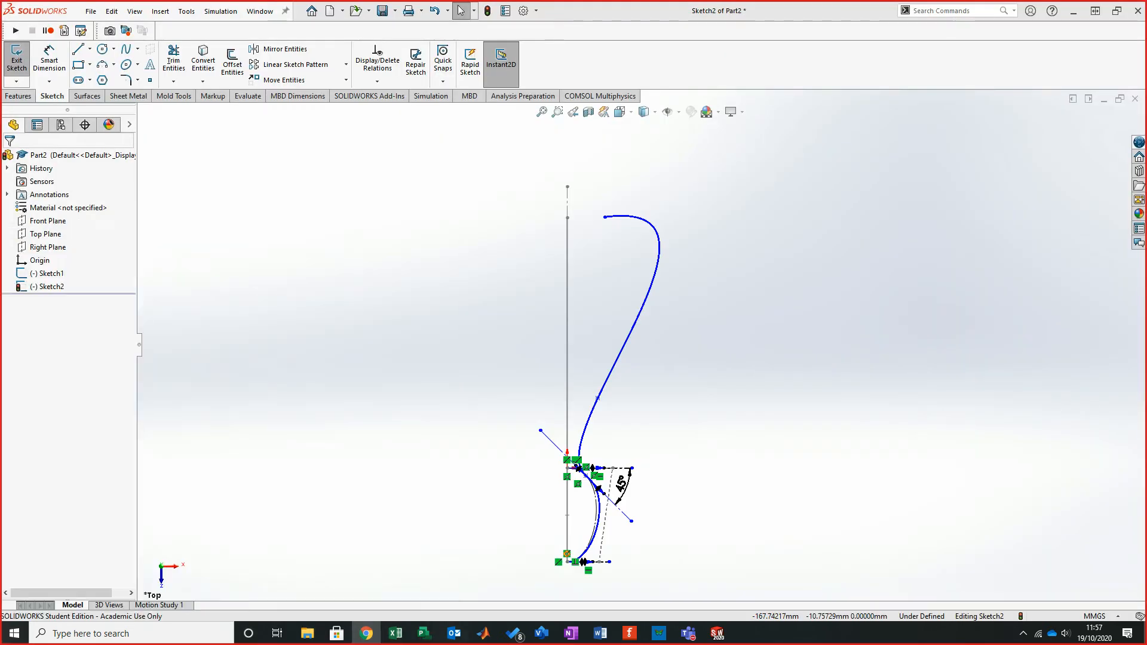
- Try to add a relation between the outer spline's top end point and the Sketch1 line
{"action": "scroll", "coordinate": [641, 345], "scroll_direction": "up", "scroll_amount": 3}
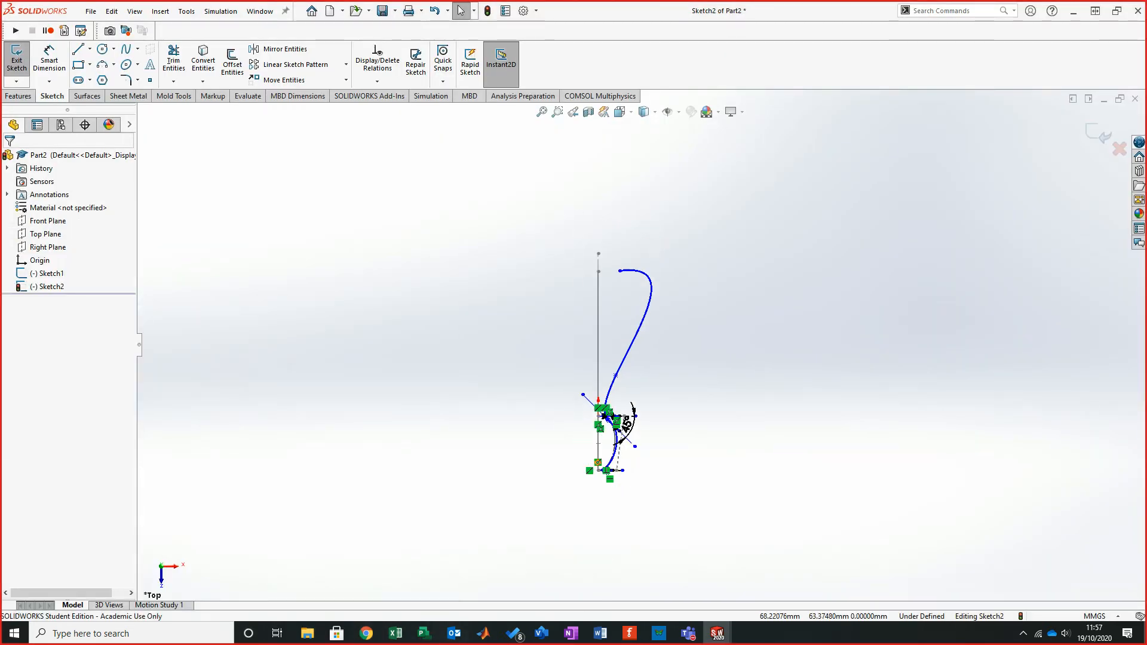
{"action": "scroll", "coordinate": [619, 251], "scroll_direction": "down", "scroll_amount": 7}
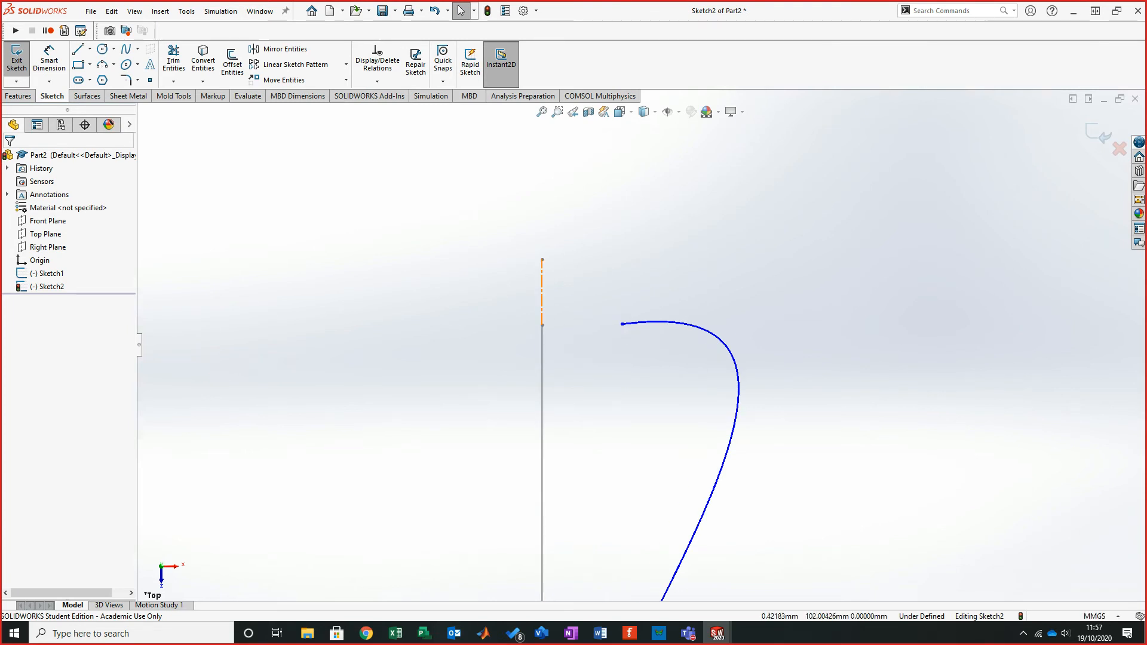
{"action": "left_click", "coordinate": [542, 332]}
{"action": "left_click", "coordinate": [542, 316]}
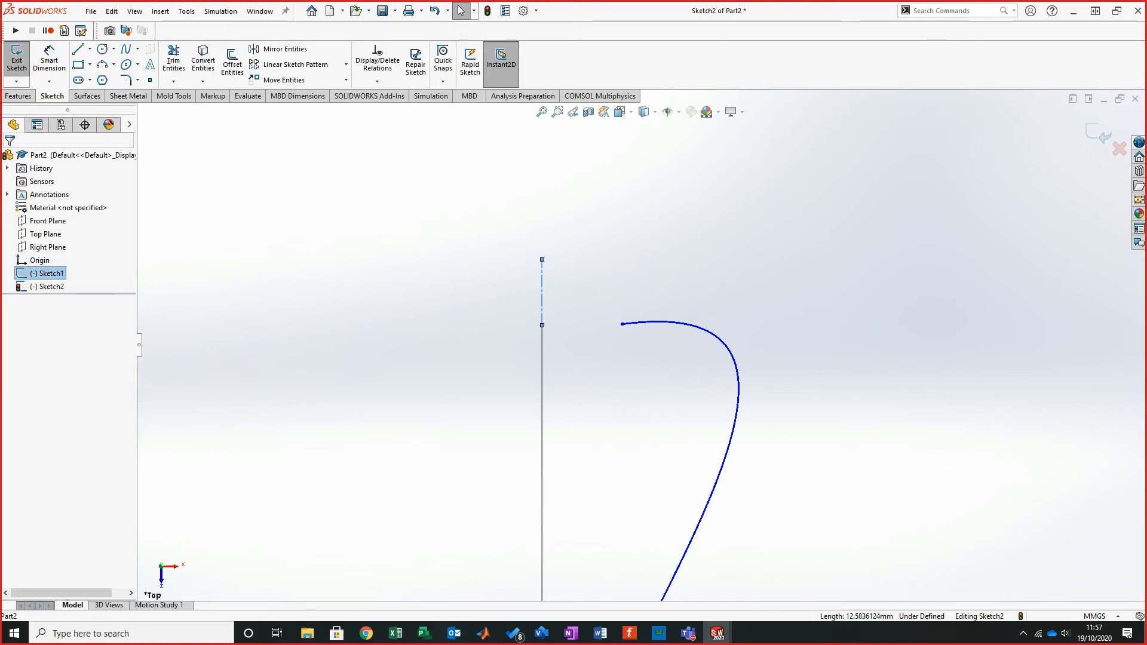
{"action": "left_click", "coordinate": [621, 324], "text": "ctrl"}
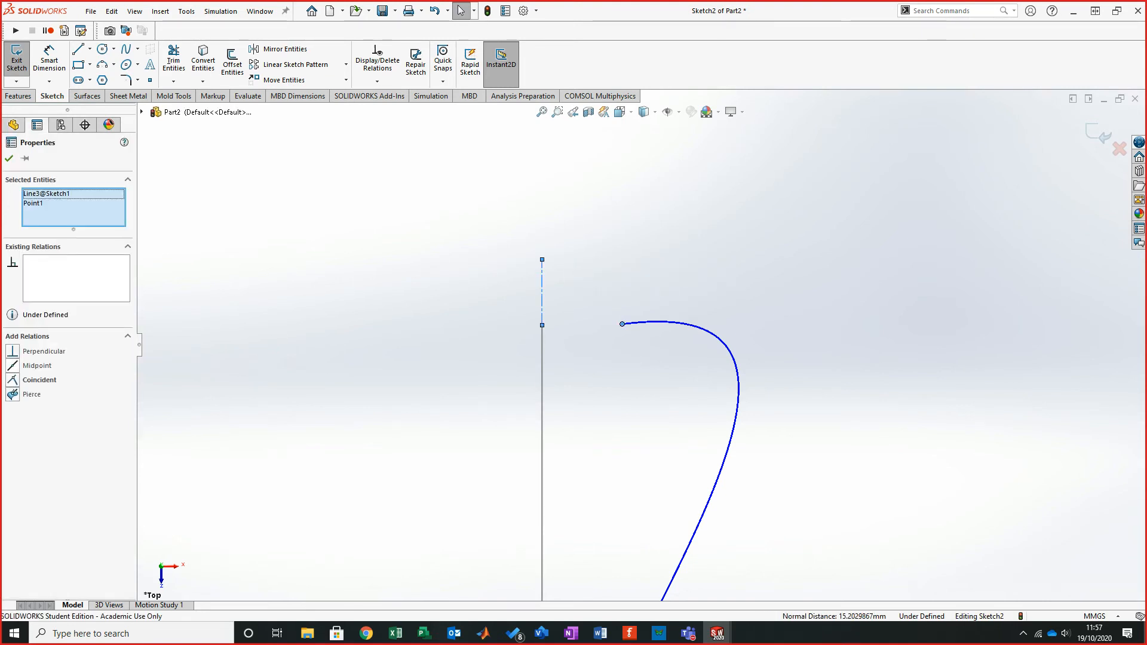
{"action": "key", "text": "Escape"}
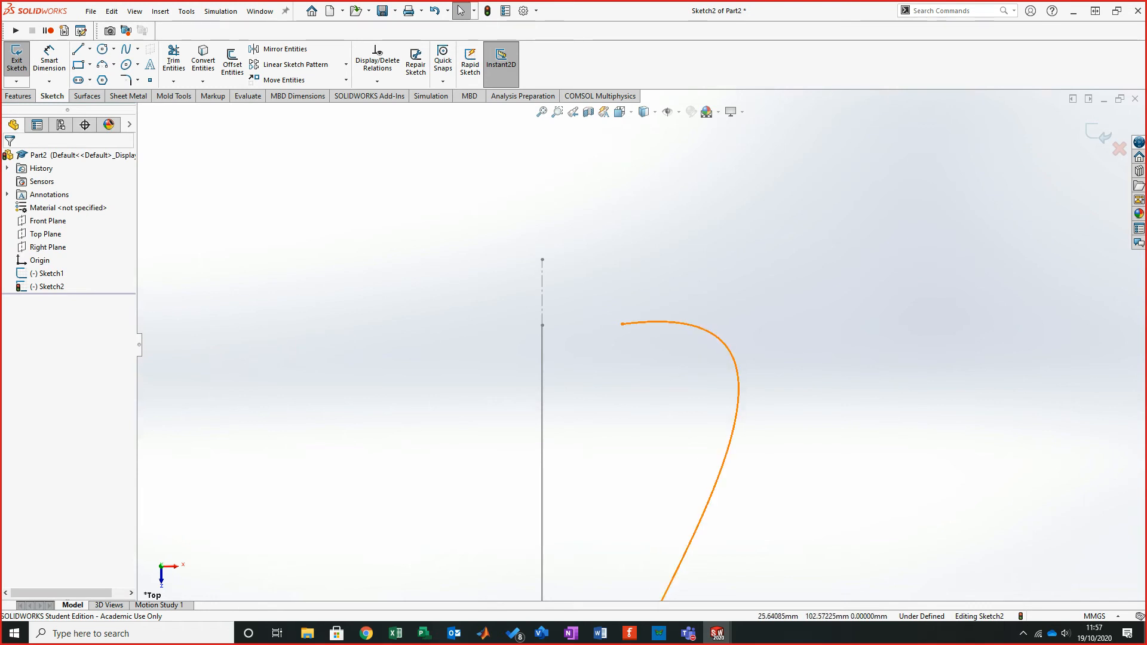
{"action": "left_click", "coordinate": [682, 322]}
{"action": "left_click", "coordinate": [623, 320]}
{"action": "left_click", "coordinate": [621, 323]}
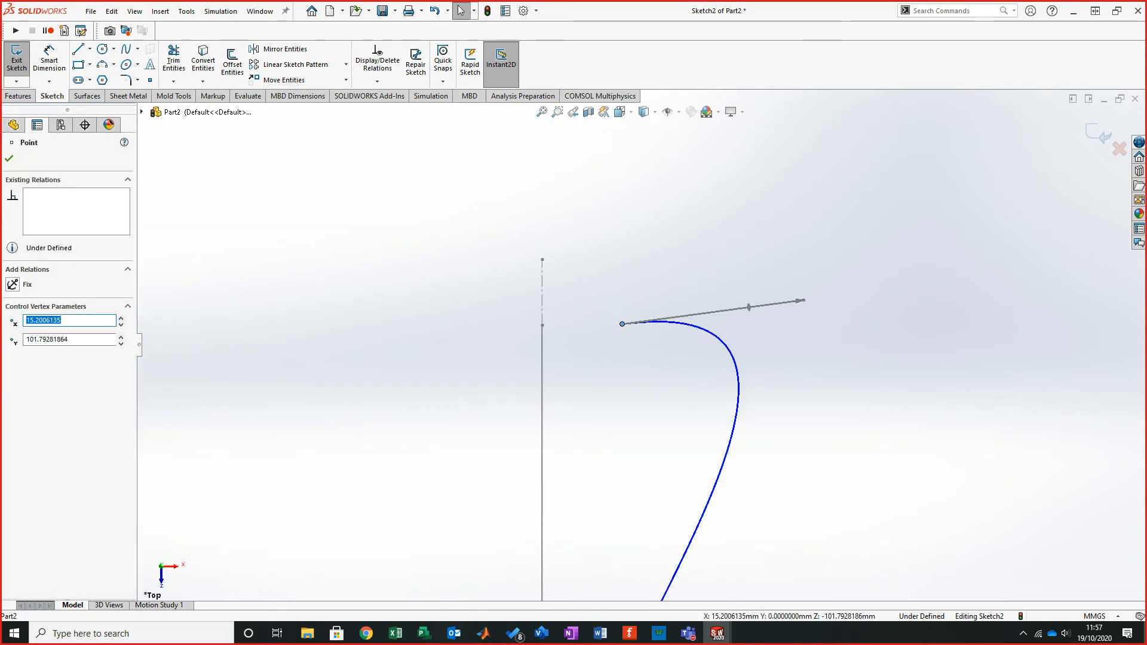
{"action": "left_click", "coordinate": [542, 347], "text": "ctrl"}
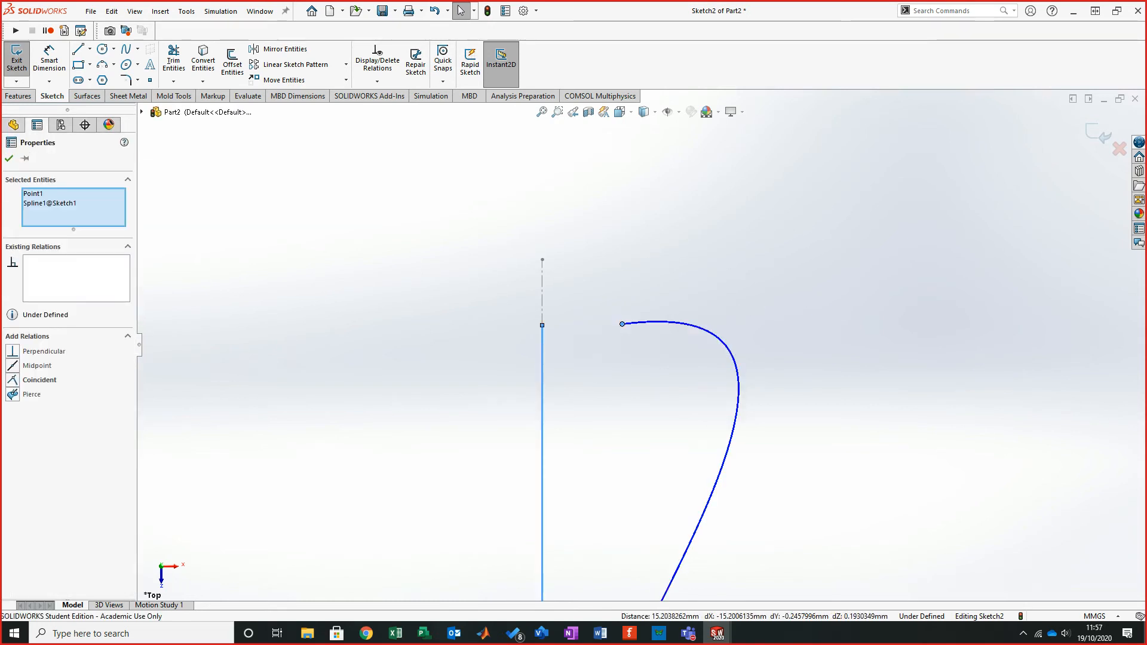
{"action": "key", "text": "Escape"}
- Pull the tangent handle at the outer spline's top end point downward so it runs roughly vertical
{"action": "left_click", "coordinate": [708, 331]}
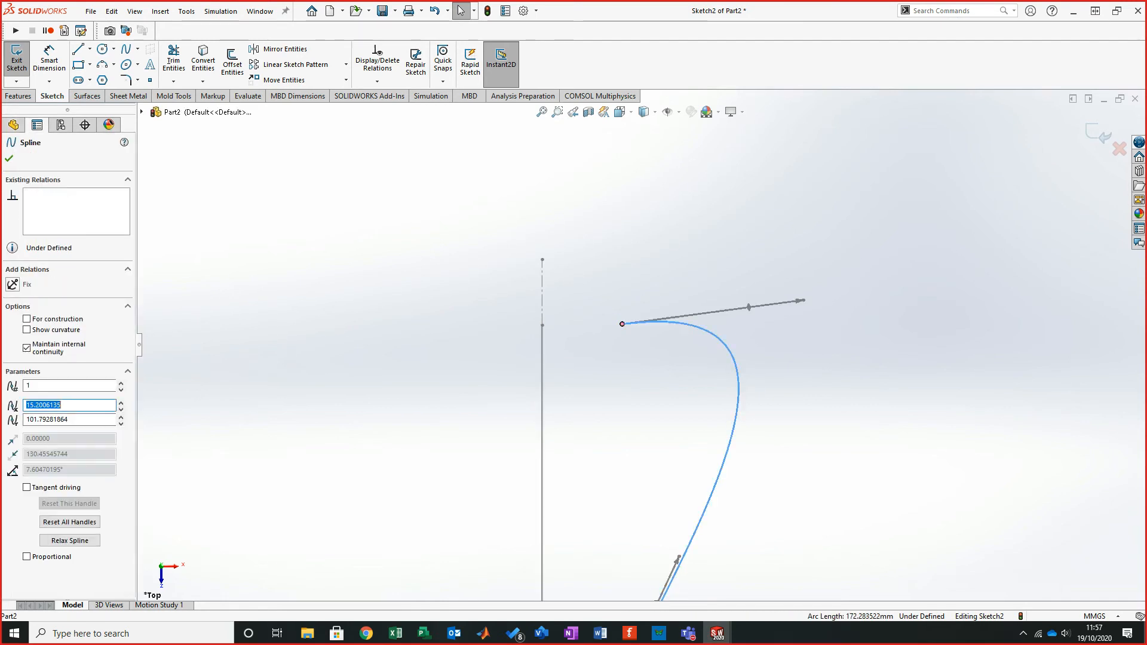
{"action": "left_click_drag", "start_coordinate": [748, 307], "coordinate": [624, 452]}
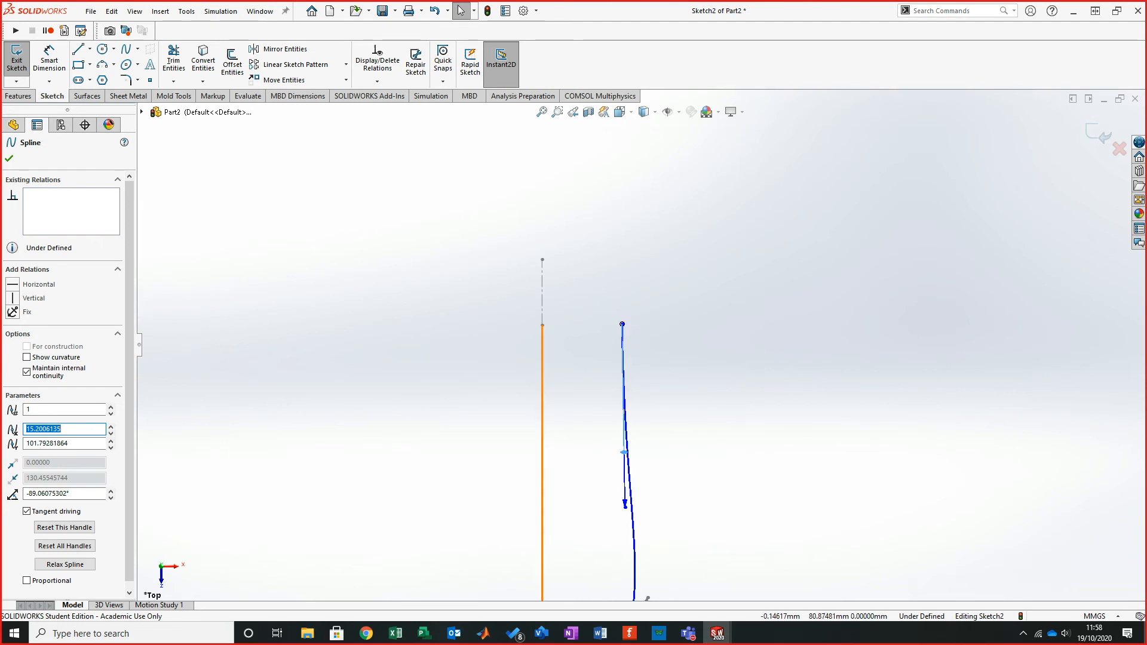
{"action": "left_click", "coordinate": [541, 433], "text": "ctrl"}
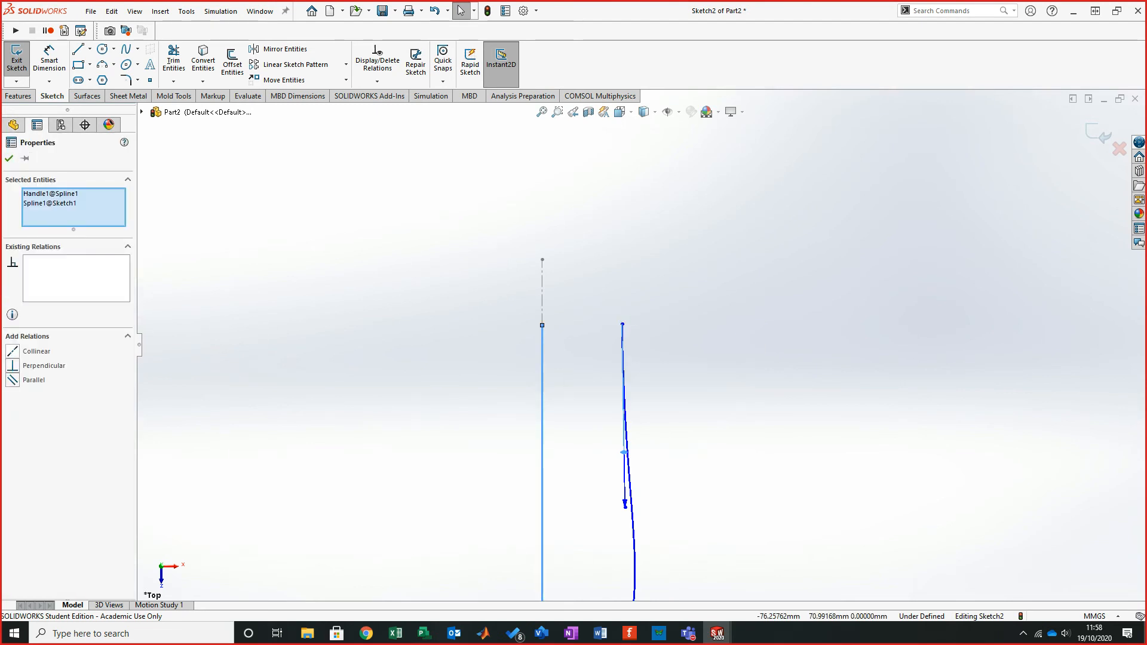
{"action": "left_click", "coordinate": [35, 351]}
{"action": "key", "text": "ctrl+z"}
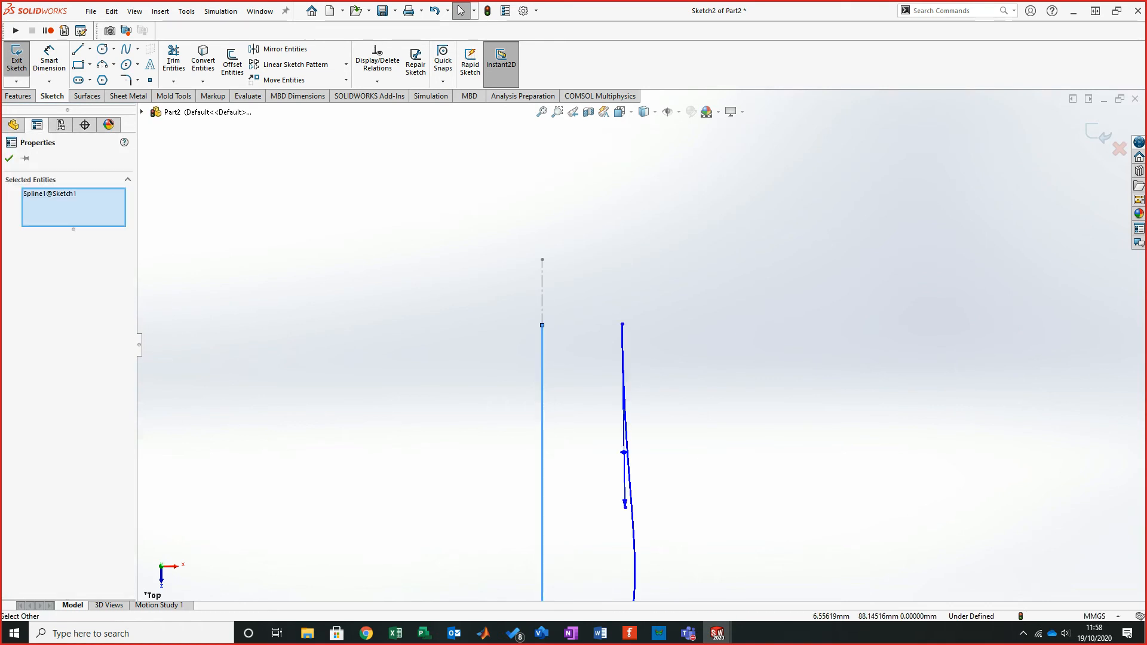
{"action": "key", "text": "Escape"}
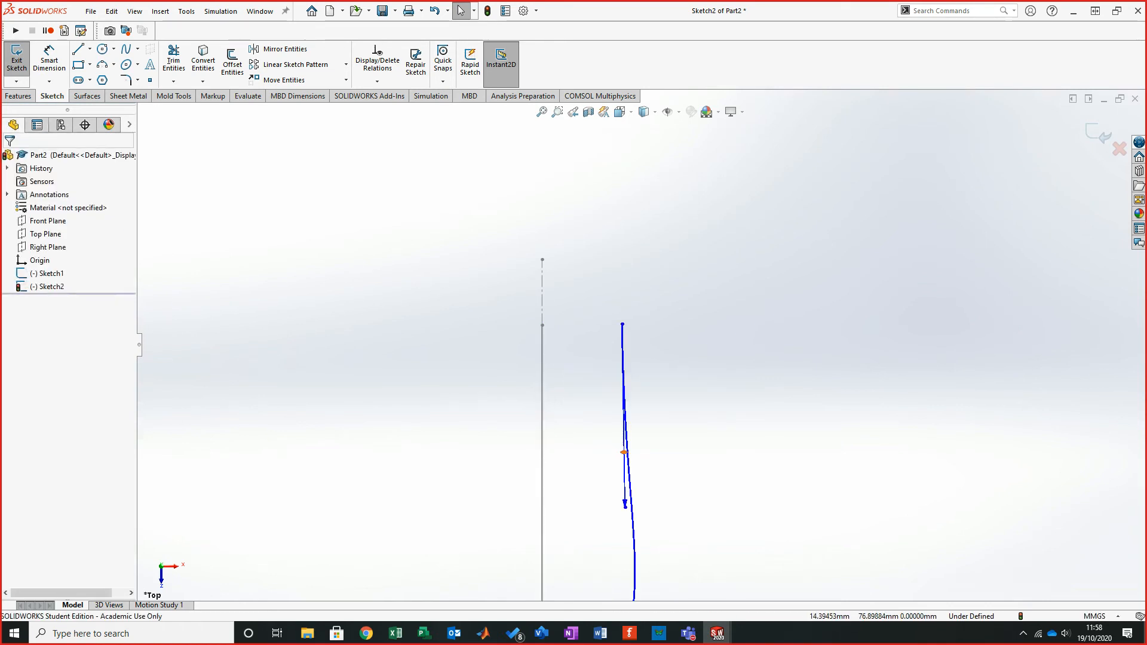
- Make the tangent handle at the outer spline's top end parallel to the Sketch1 line
{"action": "left_click", "coordinate": [624, 452]}
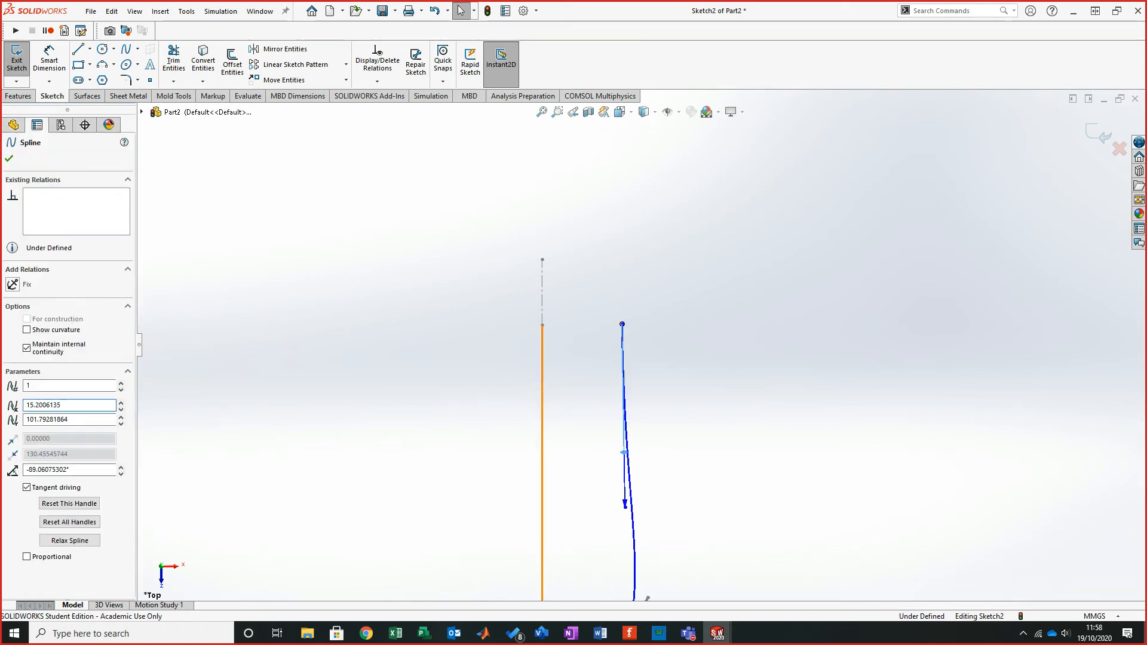
{"action": "left_click", "coordinate": [543, 444], "text": "ctrl"}
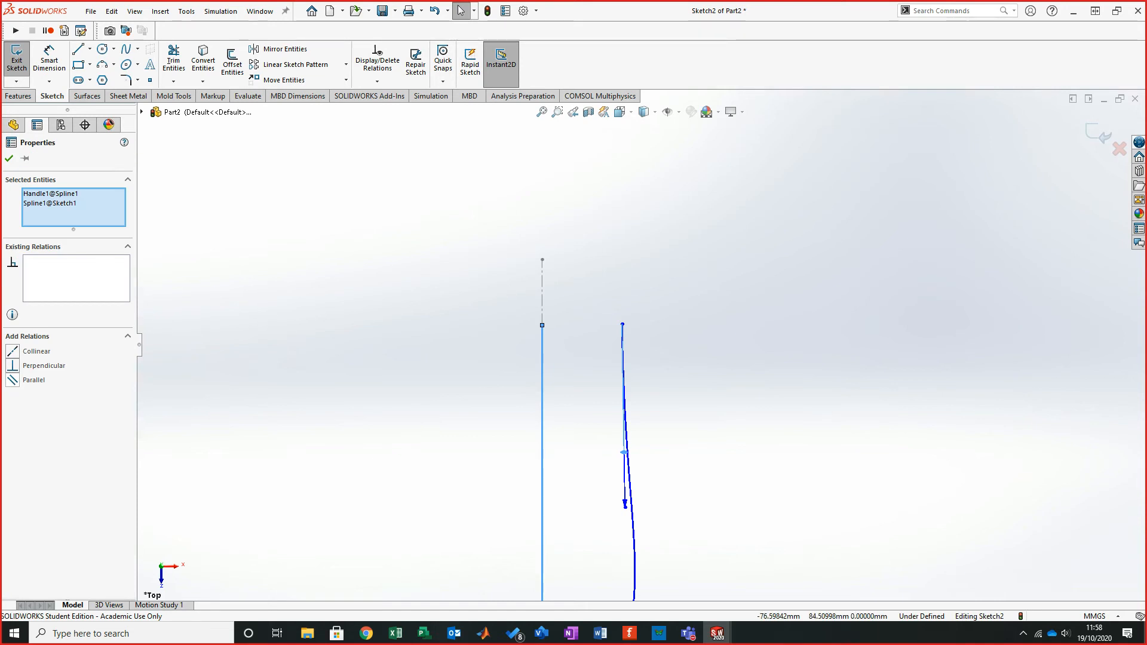
{"action": "left_click", "coordinate": [34, 379]}
{"action": "key", "text": "Escape"}
- Reshape the outer spline by nudging a point near the crossing and lengthening the top-end tangent handle
{"action": "scroll", "coordinate": [640, 488], "scroll_direction": "up", "scroll_amount": 5}
{"action": "scroll", "coordinate": [638, 551], "scroll_direction": "down", "scroll_amount": 3}
{"action": "left_click", "coordinate": [618, 450]}
{"action": "left_click_drag", "start_coordinate": [617, 450], "coordinate": [600, 456]}
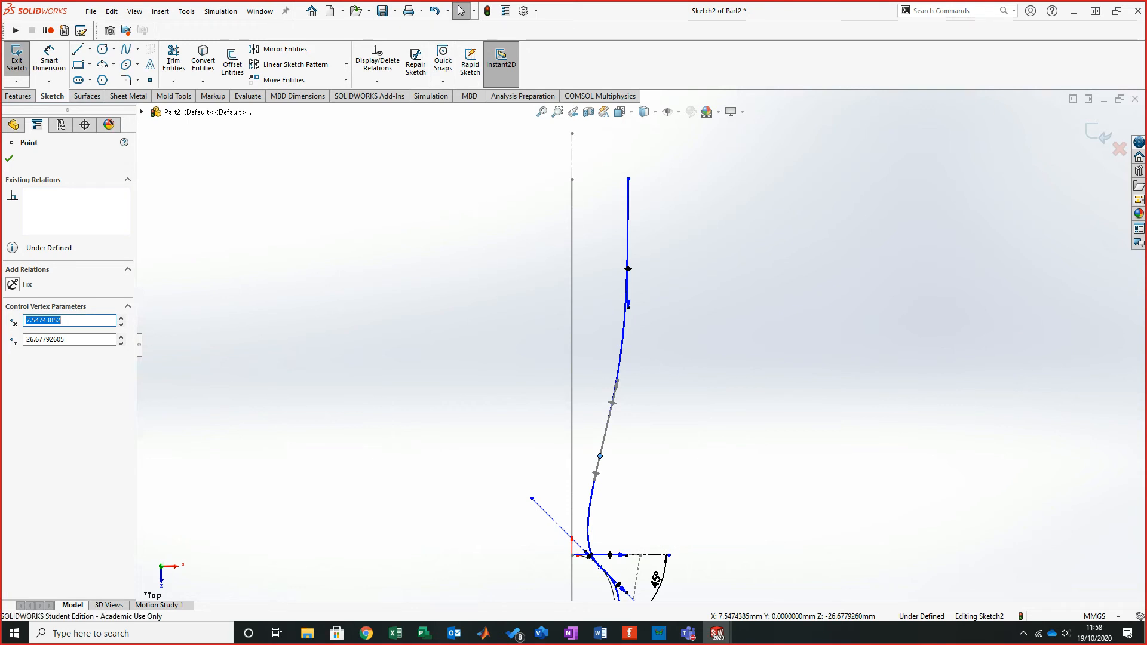
{"action": "left_click_drag", "start_coordinate": [628, 307], "coordinate": [628, 206]}
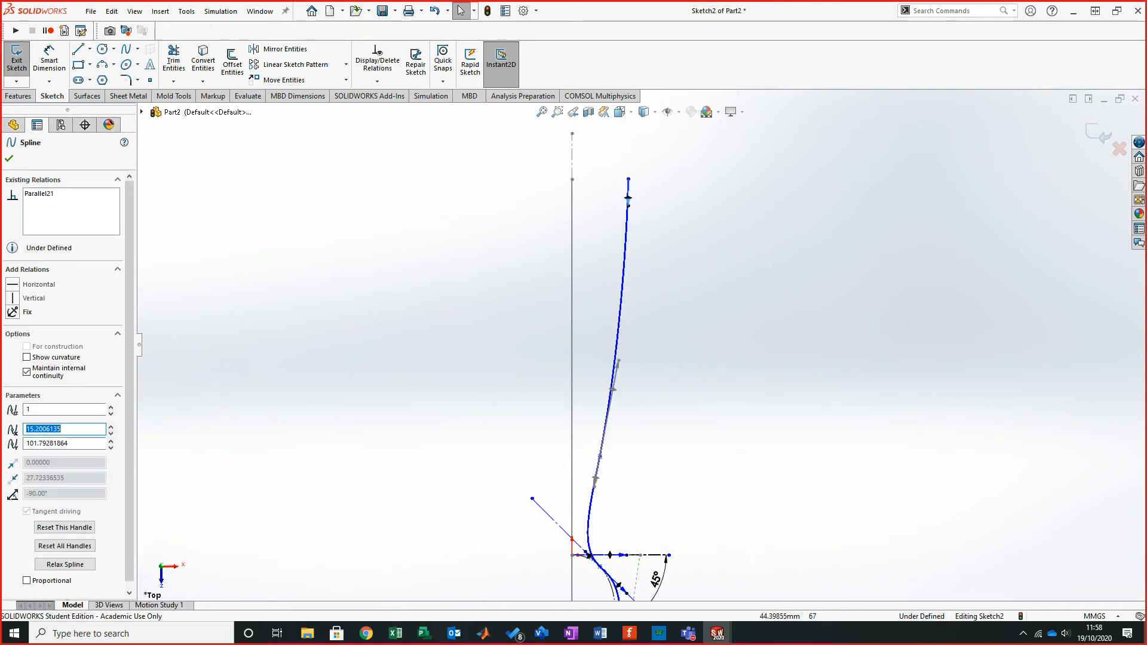
{"action": "left_click", "coordinate": [673, 215]}
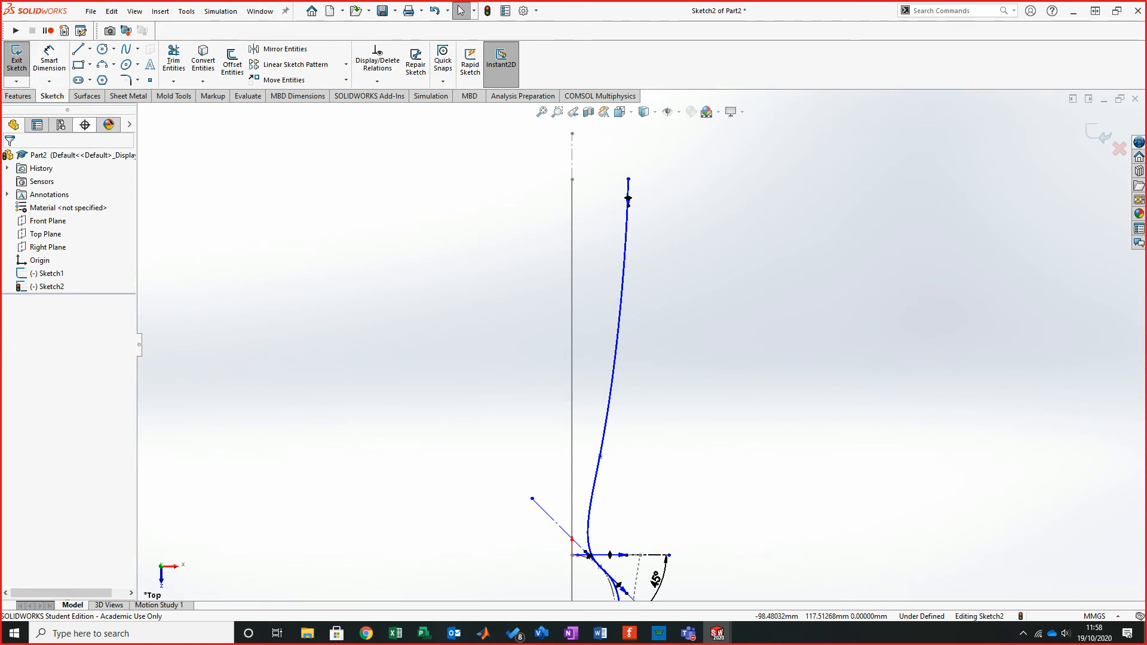
- Dimension the horizontal distance from the Sketch1 line to the outer spline's top end point as 6.35 mm
{"action": "left_click", "coordinate": [49, 60]}
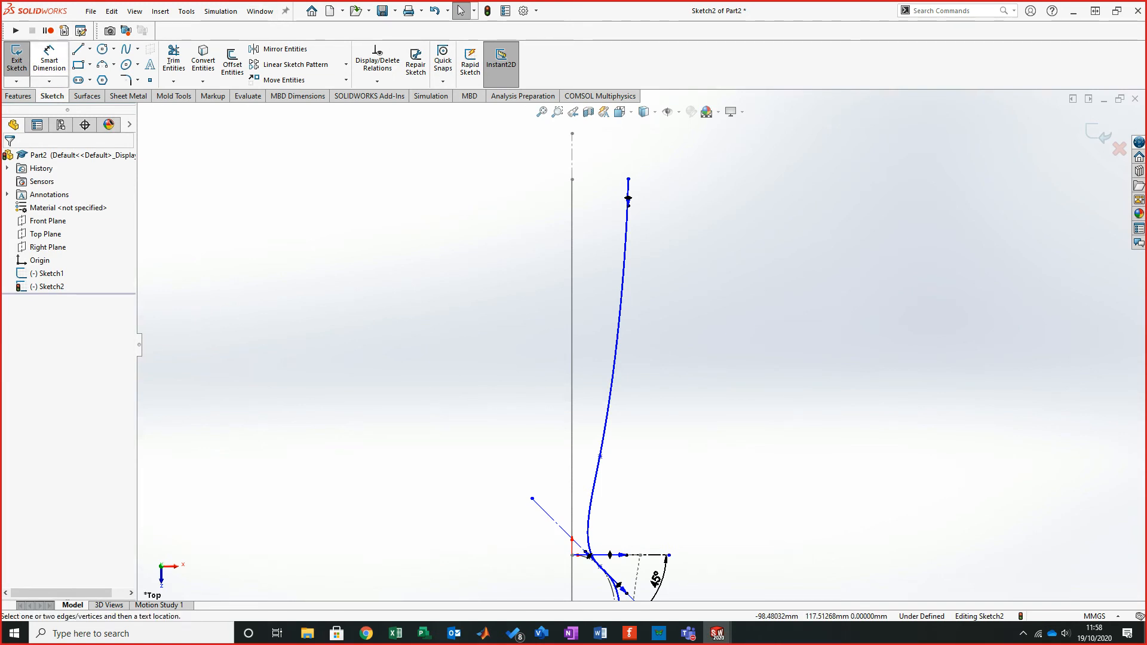
{"action": "left_click", "coordinate": [572, 182]}
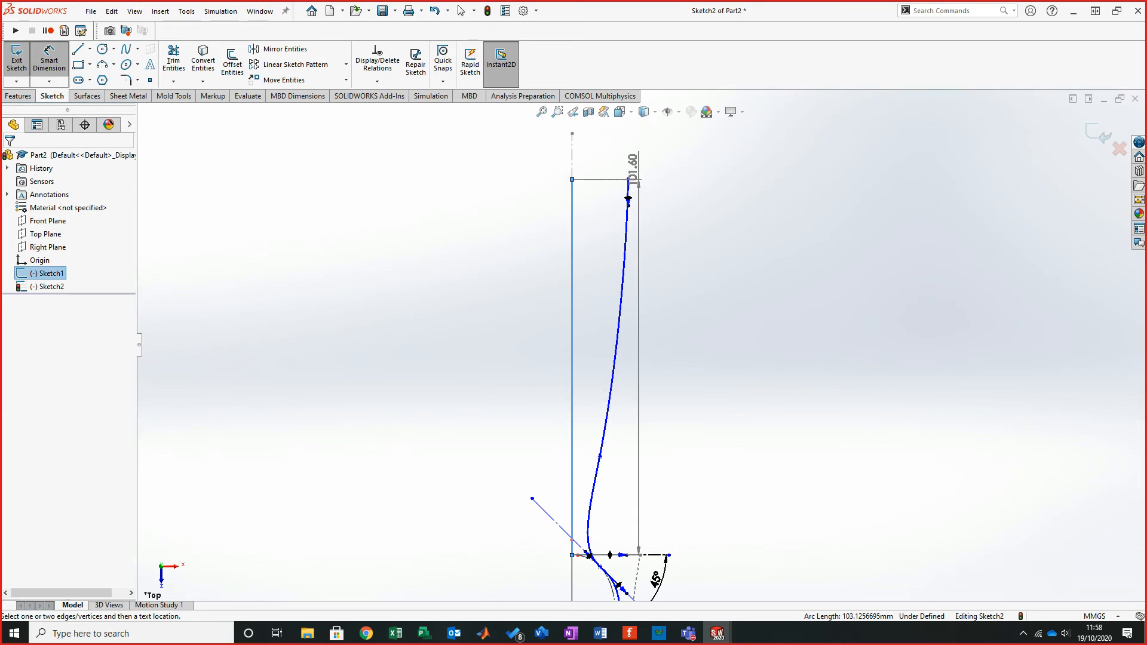
{"action": "left_click", "coordinate": [628, 178]}
{"action": "left_click", "coordinate": [755, 229]}
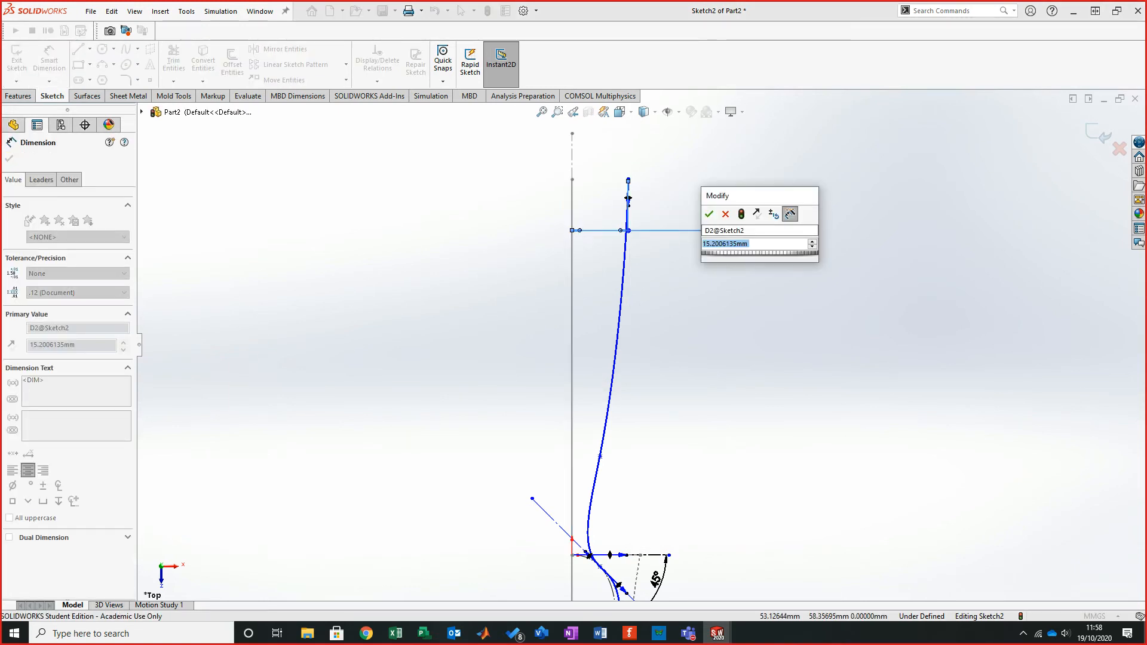
{"action": "type", "text": "6.35"}
{"action": "key", "text": "Return"}
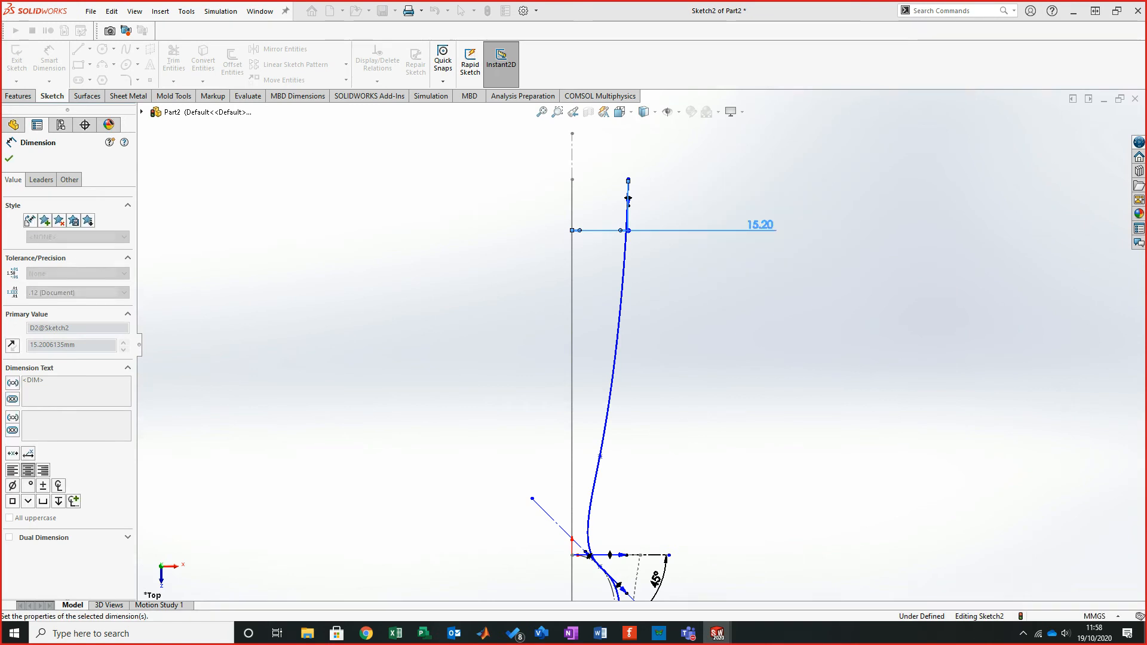
{"action": "scroll", "coordinate": [569, 116], "scroll_direction": "down", "scroll_amount": 6}
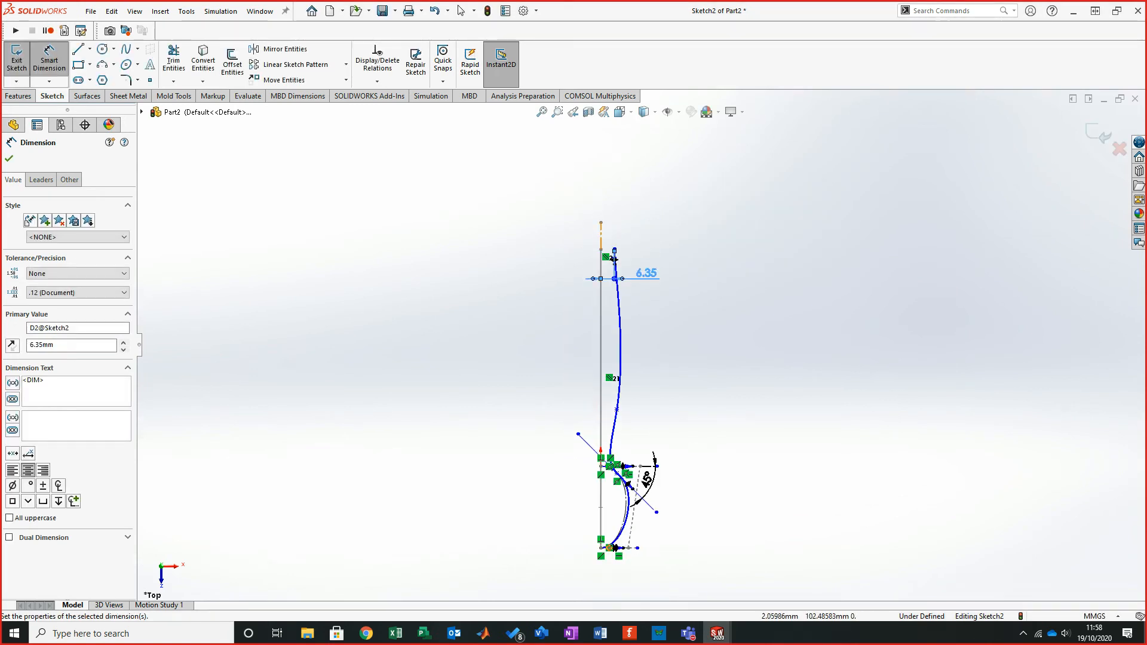
{"action": "key", "text": "Escape"}
- Add a horizontal relation between the outer spline's top end point and the Sketch1 line's top end point
{"action": "scroll", "coordinate": [597, 326], "scroll_direction": "down", "scroll_amount": 4}
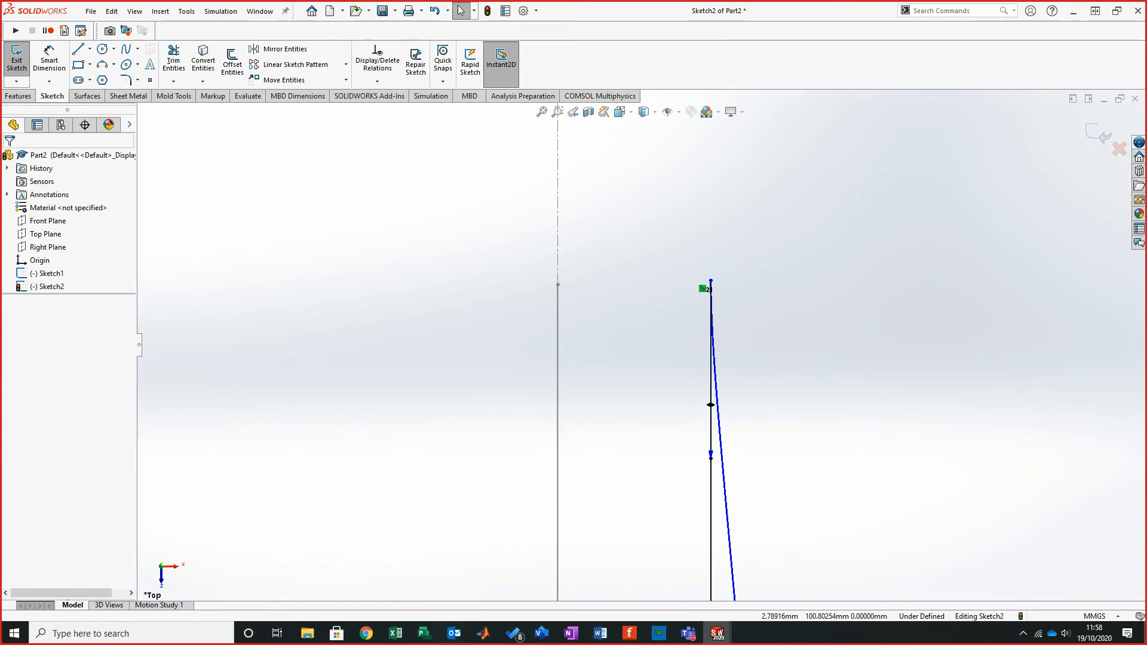
{"action": "mouse_move", "coordinate": [601, 321]}
{"action": "middle_mouse_down"}
{"action": "mouse_move", "coordinate": [663, 271]}
{"action": "mouse_move", "coordinate": [717, 425]}
{"action": "middle_mouse_up"}
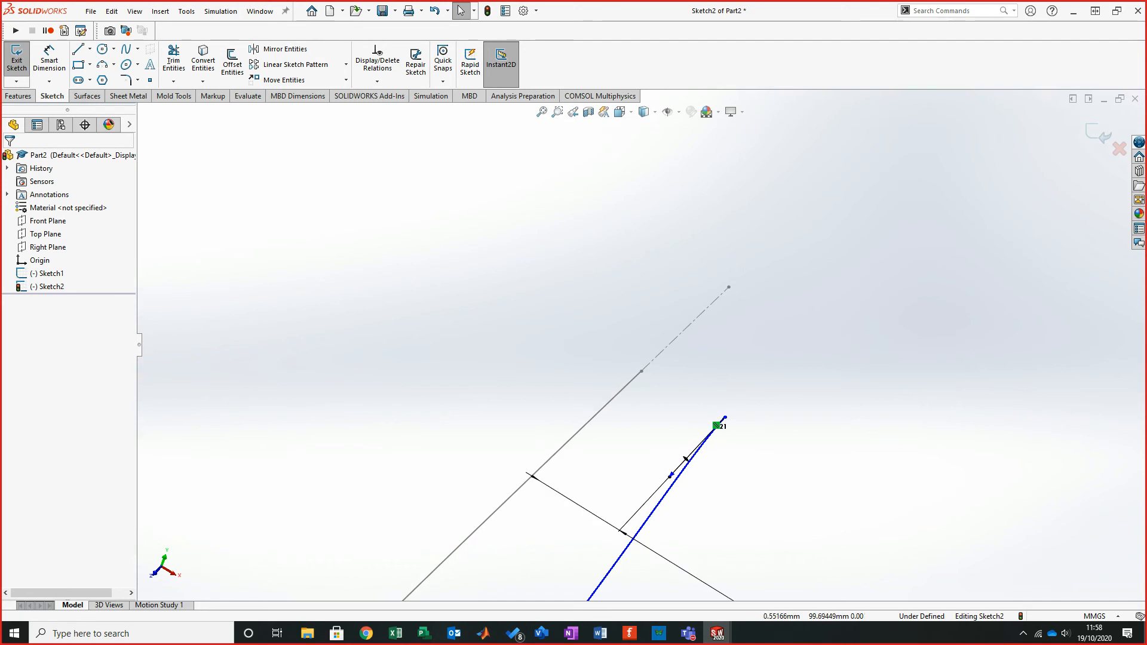
{"action": "left_click", "coordinate": [663, 350]}
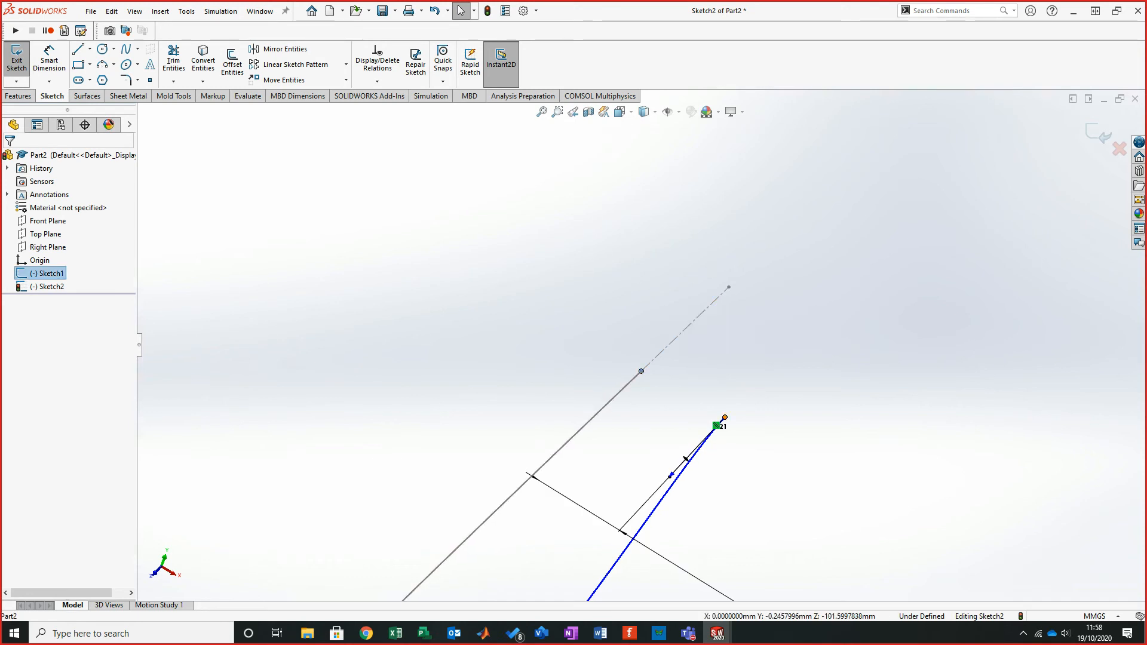
{"action": "left_click", "coordinate": [725, 417], "text": "ctrl"}
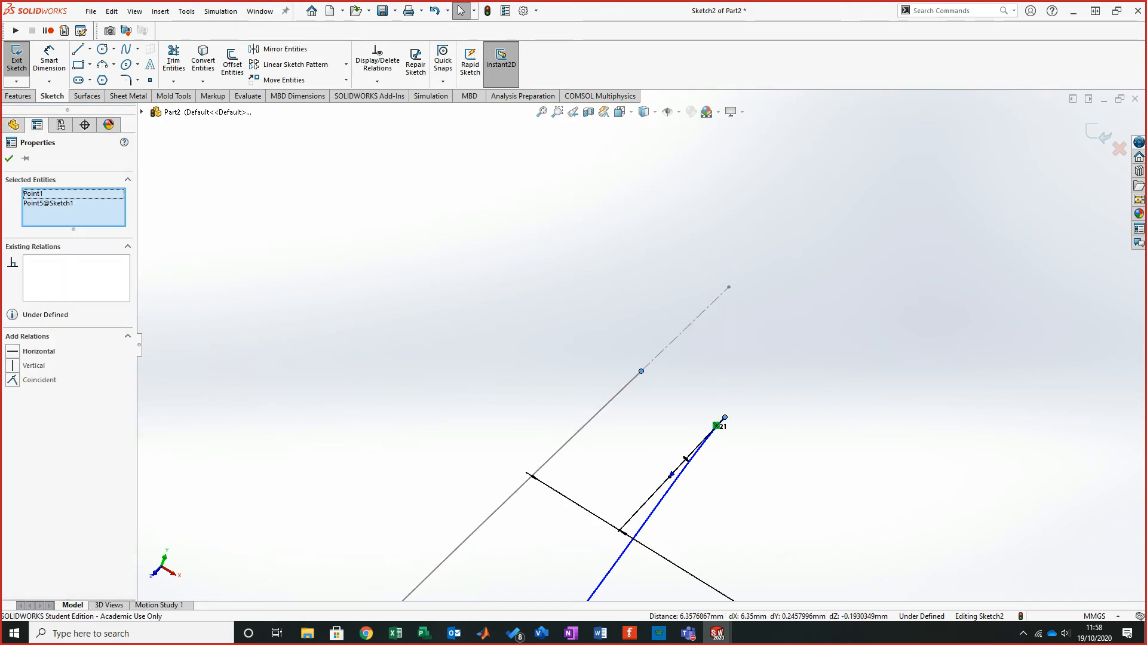
{"action": "left_click", "coordinate": [12, 350]}
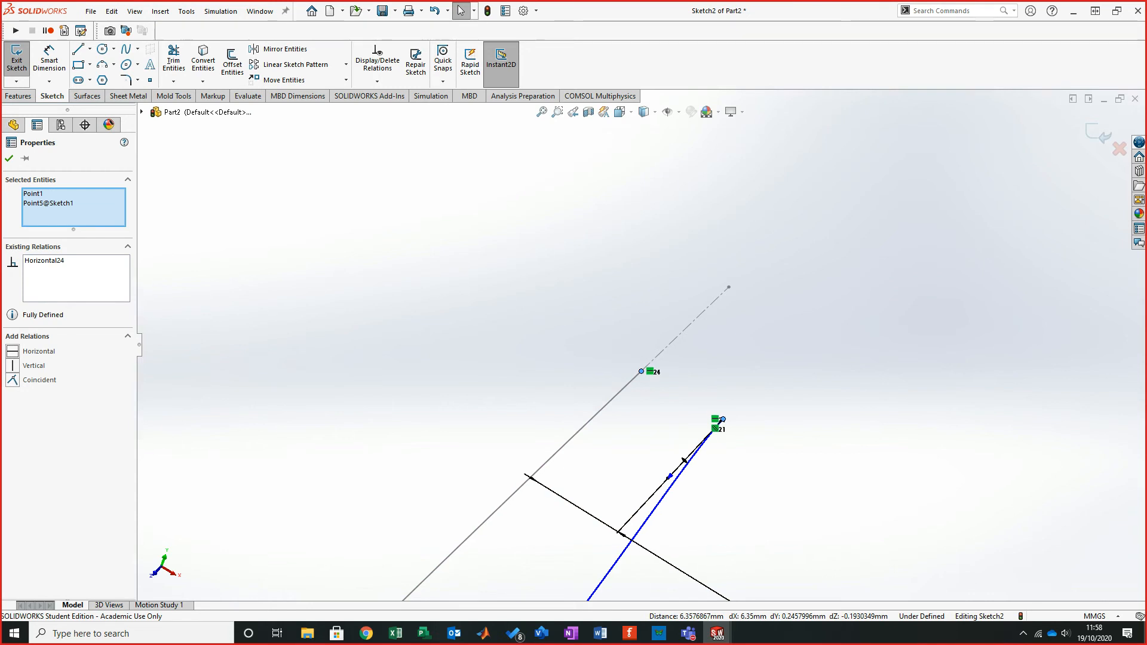
{"action": "scroll", "coordinate": [641, 343], "scroll_direction": "up", "scroll_amount": 2}
{"action": "key", "text": "ctrl+5"}
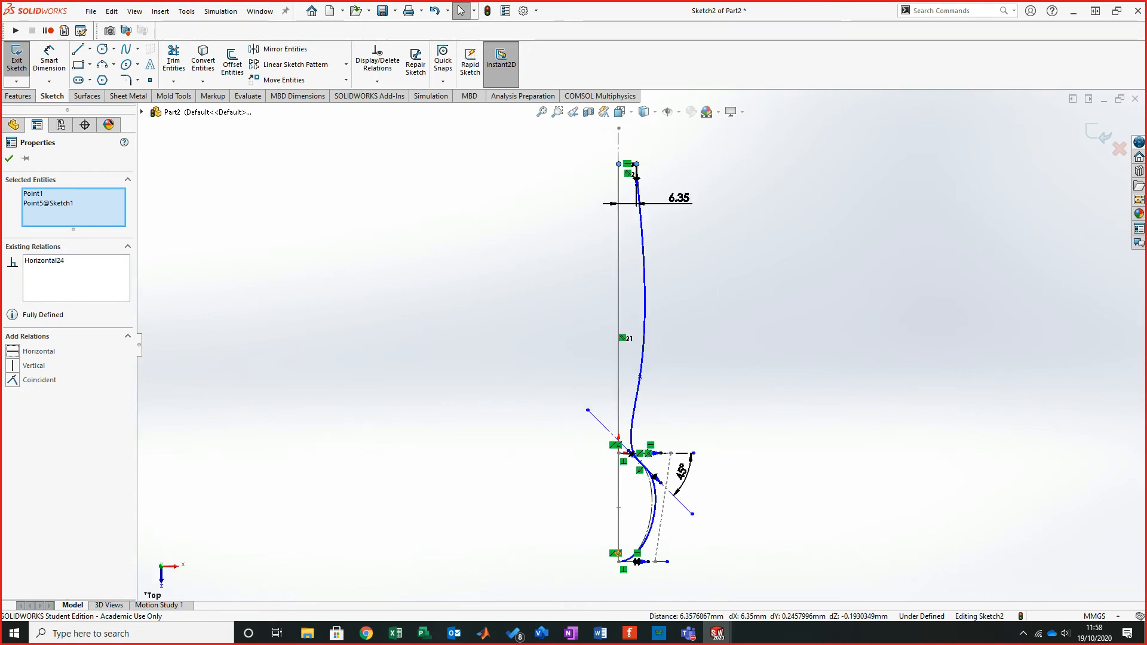
- Compare the sketch with the reference image of the spoon outline in the tutorial PDF
{"action": "scroll", "coordinate": [640, 139], "scroll_direction": "down", "scroll_amount": 6}
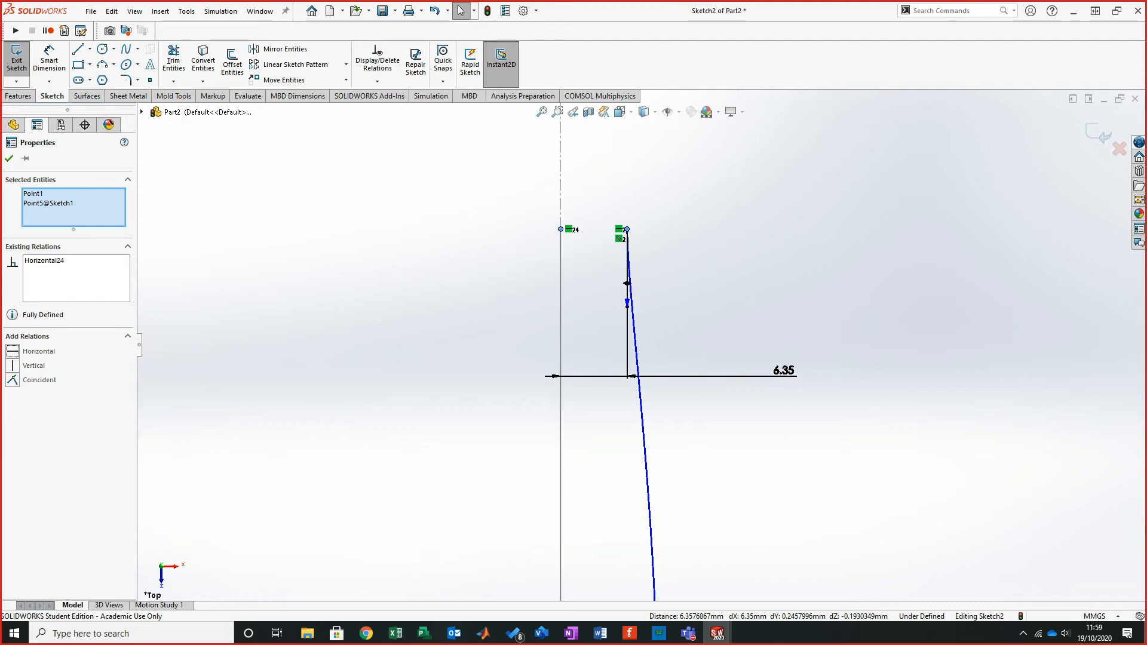
{"action": "scroll", "coordinate": [640, 343], "scroll_direction": "up", "scroll_amount": 5}
{"action": "scroll", "coordinate": [681, 552], "scroll_direction": "down", "scroll_amount": 4}
{"action": "key", "text": "alt+Tab"}
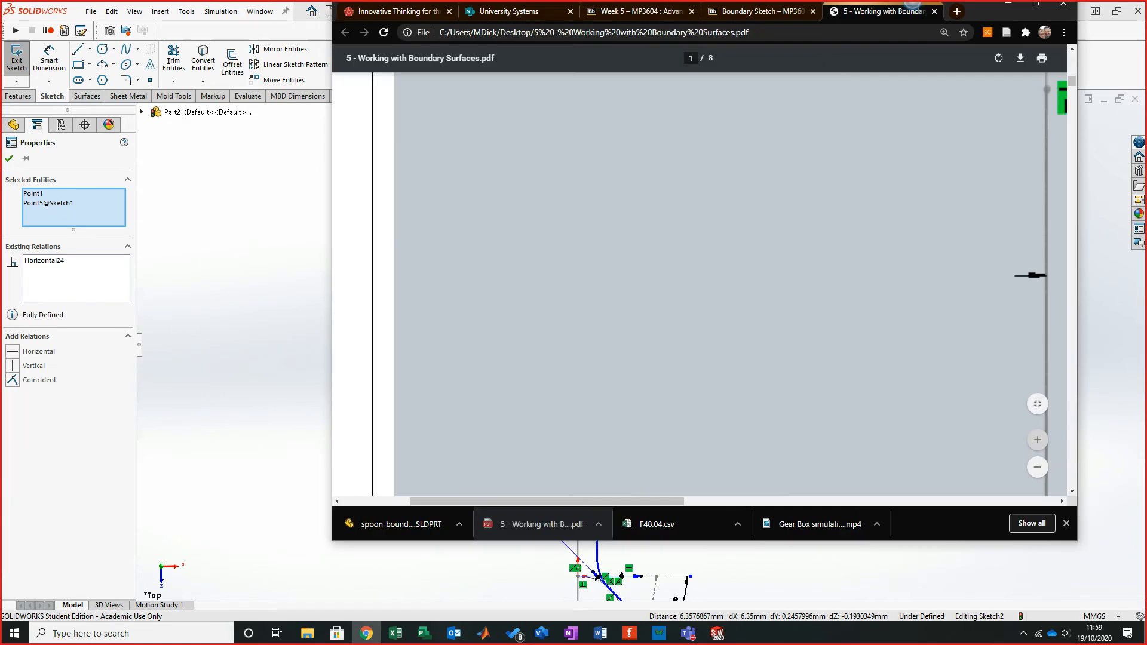
{"action": "scroll", "coordinate": [598, 324], "scroll_direction": "down", "scroll_amount": 4}
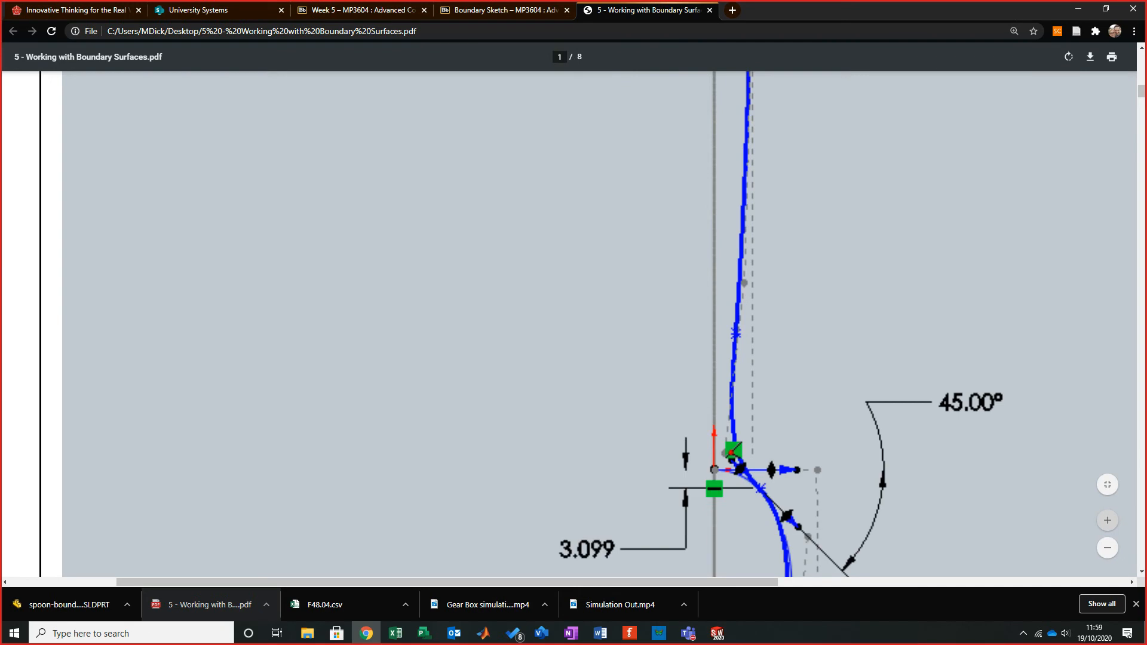
{"action": "key", "text": "super+Down"}
{"action": "key", "text": "super+Down"}
- Nudge the outer spline's control points near the crossing to refine its curve
{"action": "scroll", "coordinate": [618, 477], "scroll_direction": "up", "scroll_amount": 3}
{"action": "scroll", "coordinate": [618, 478], "scroll_direction": "down", "scroll_amount": 3}
{"action": "scroll", "coordinate": [639, 359], "scroll_direction": "up", "scroll_amount": 2}
{"action": "scroll", "coordinate": [642, 370], "scroll_direction": "down", "scroll_amount": 1}
{"action": "mouse_move", "coordinate": [626, 356]}
{"action": "left_mouse_down"}
{"action": "mouse_move", "coordinate": [614, 365]}
{"action": "mouse_move", "coordinate": [613, 354]}
{"action": "mouse_move", "coordinate": [608, 398]}
{"action": "left_mouse_up"}
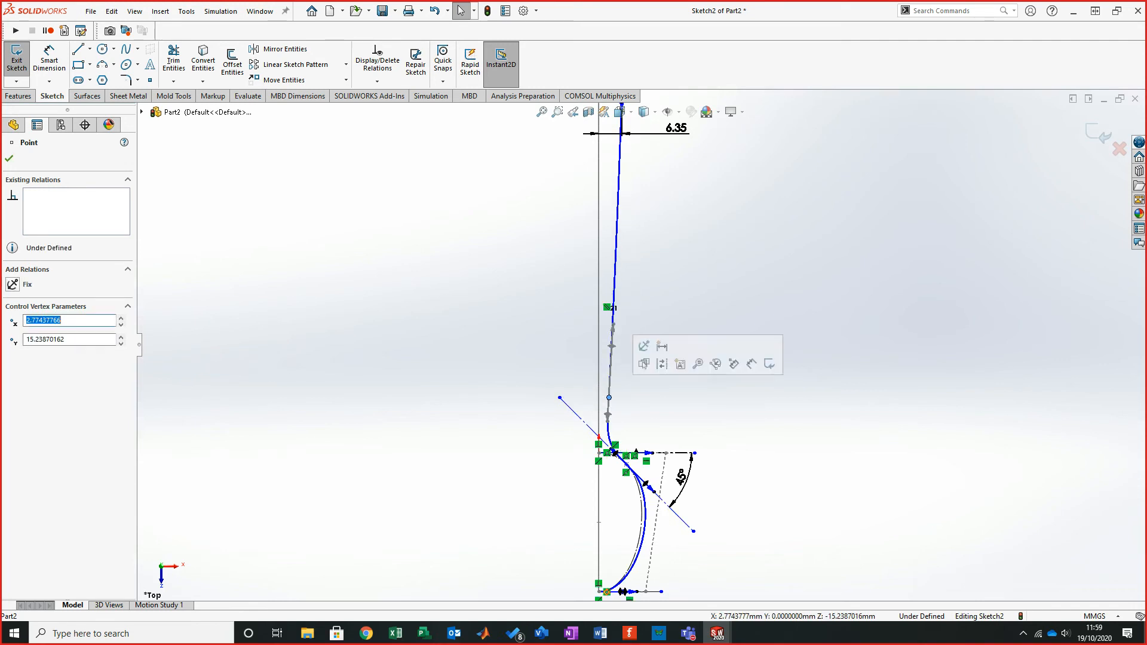
{"action": "key", "text": "Escape"}
{"action": "scroll", "coordinate": [685, 321], "scroll_direction": "up", "scroll_amount": 3}
{"action": "scroll", "coordinate": [694, 315], "scroll_direction": "down", "scroll_amount": 1}
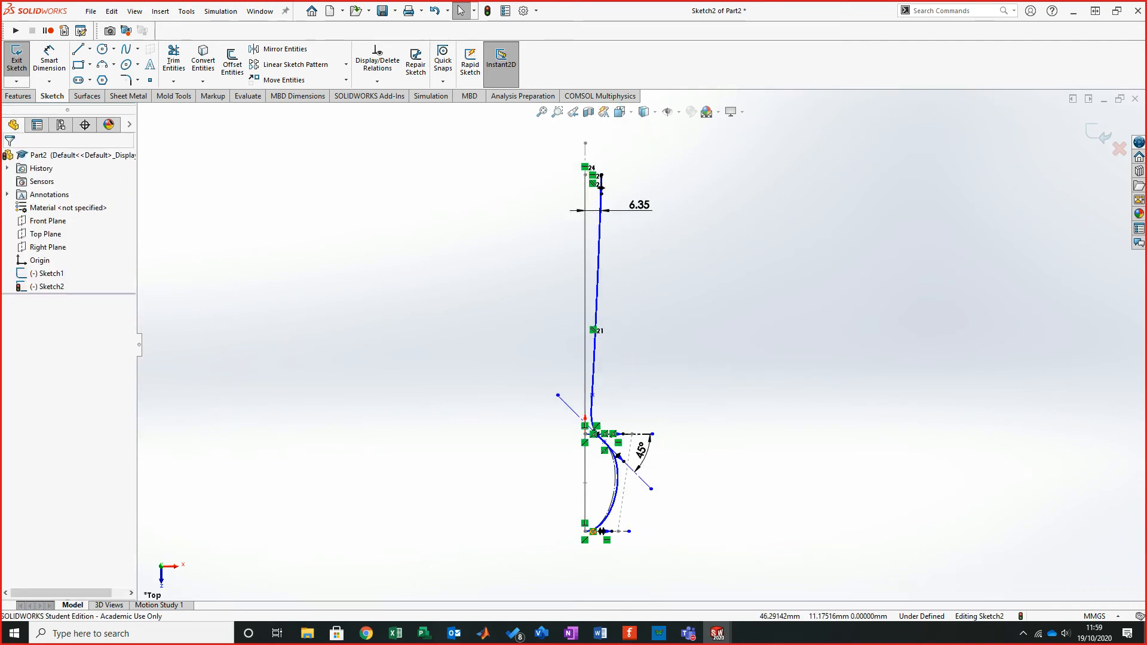
{"action": "left_click", "coordinate": [592, 394]}
{"action": "left_click_drag", "start_coordinate": [592, 395], "coordinate": [593, 387]}
{"action": "left_click_drag", "start_coordinate": [593, 387], "coordinate": [593, 388]}
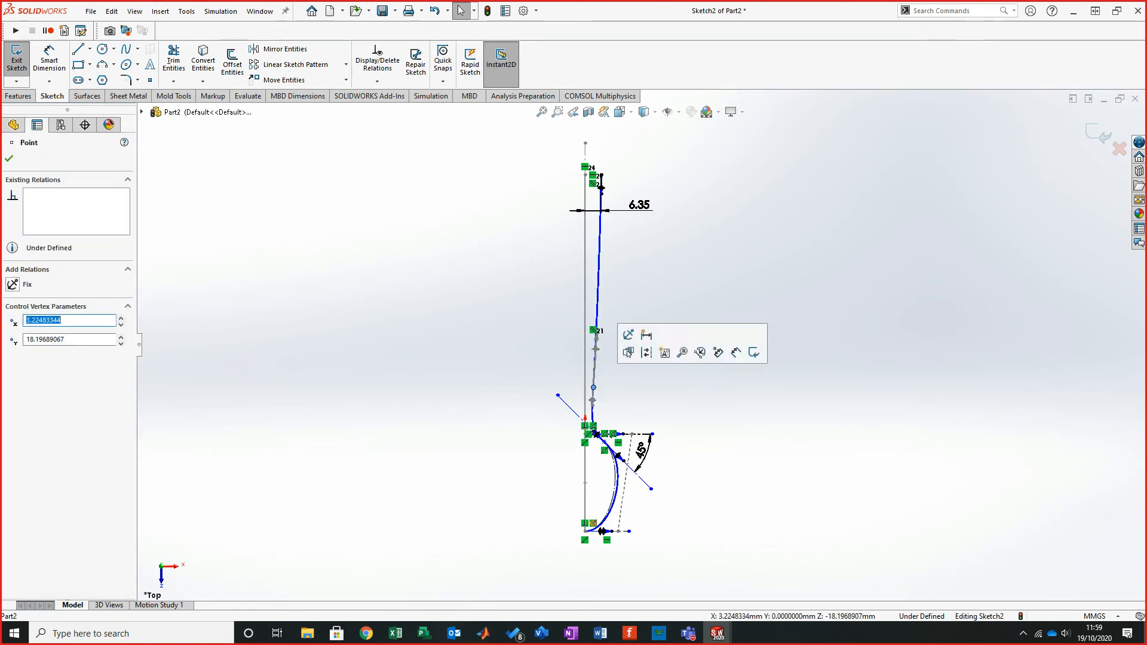
{"action": "left_click", "coordinate": [664, 371]}
- Exit the sketch and orbit the view to inspect both spoon curves in 3D
{"action": "scroll", "coordinate": [695, 325], "scroll_direction": "up", "scroll_amount": 2}
{"action": "scroll", "coordinate": [711, 323], "scroll_direction": "down", "scroll_amount": 1}
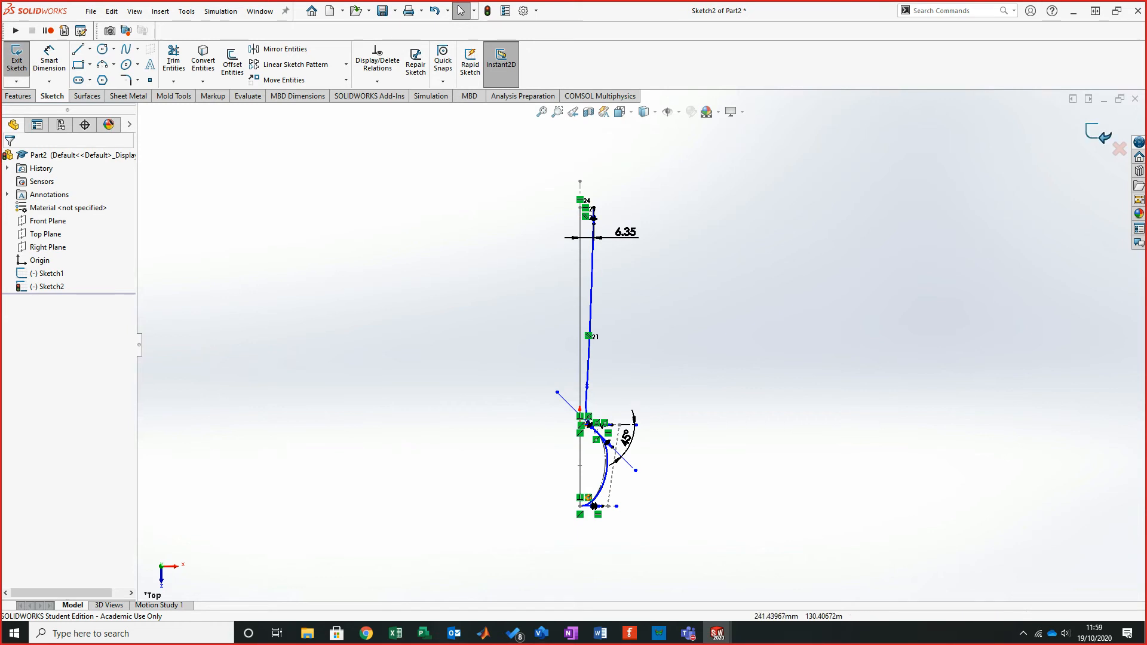
{"action": "left_click", "coordinate": [1098, 133]}
{"action": "mouse_move", "coordinate": [596, 341]}
{"action": "middle_mouse_down"}
{"action": "mouse_move", "coordinate": [647, 308]}
{"action": "mouse_move", "coordinate": [949, 296]}
{"action": "middle_mouse_up"}
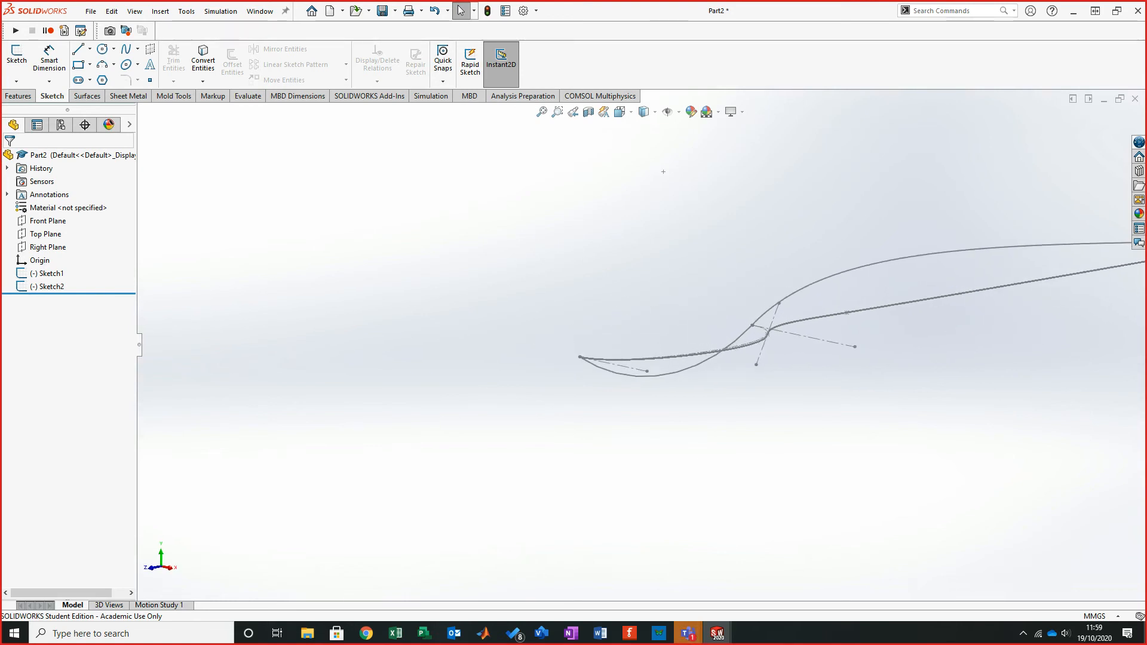
- Read step 4 of the tutorial PDF about the circle on Plane 1, comparing it with the model
{"action": "key", "text": "alt+Tab"}
{"action": "scroll", "coordinate": [569, 323], "scroll_direction": "down", "scroll_amount": 3}
{"action": "scroll", "coordinate": [569, 323], "scroll_direction": "up", "scroll_amount": 4}
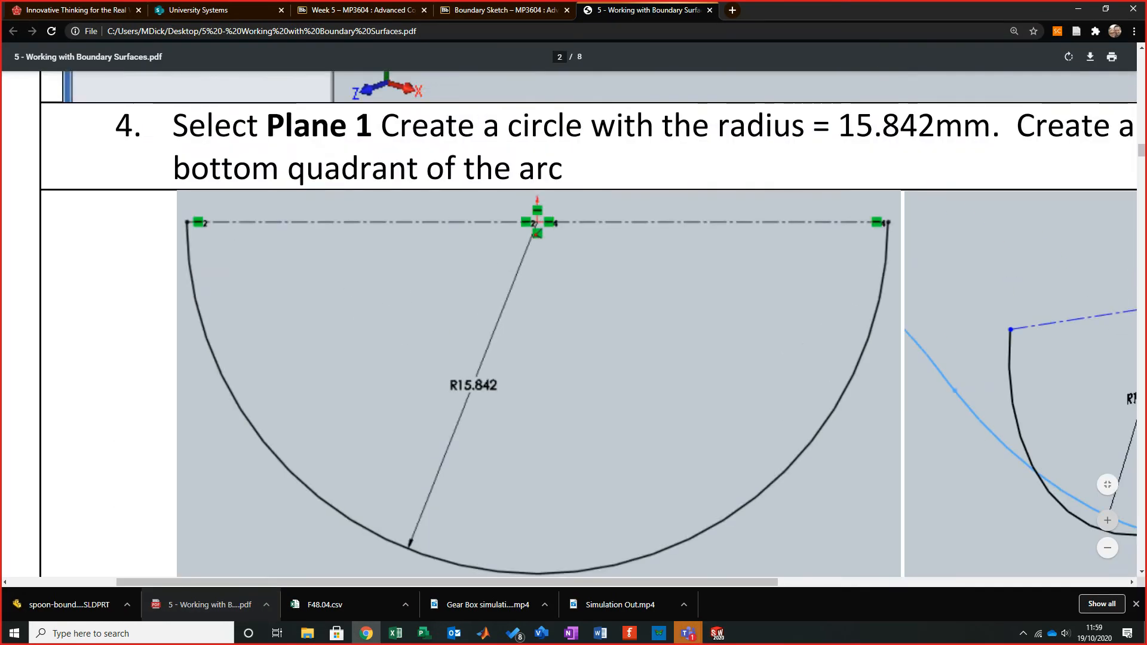
{"action": "scroll", "coordinate": [569, 335], "scroll_direction": "down", "scroll_amount": 3, "text": "ctrl"}
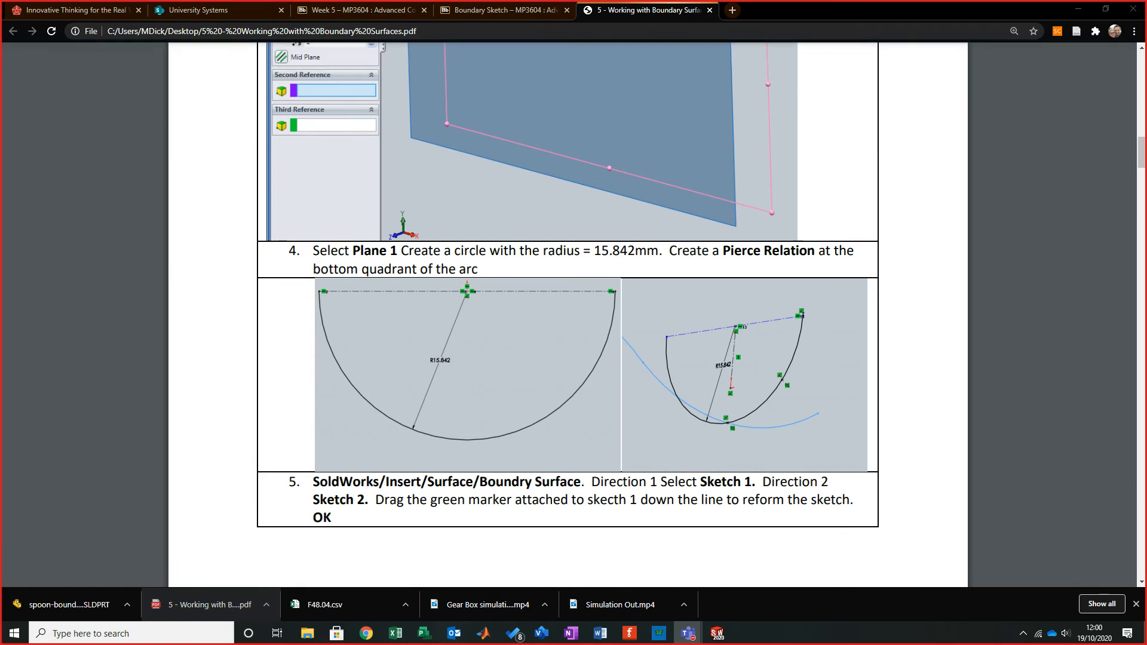
{"action": "left_click_drag", "start_coordinate": [860, 9], "coordinate": [1, 179]}
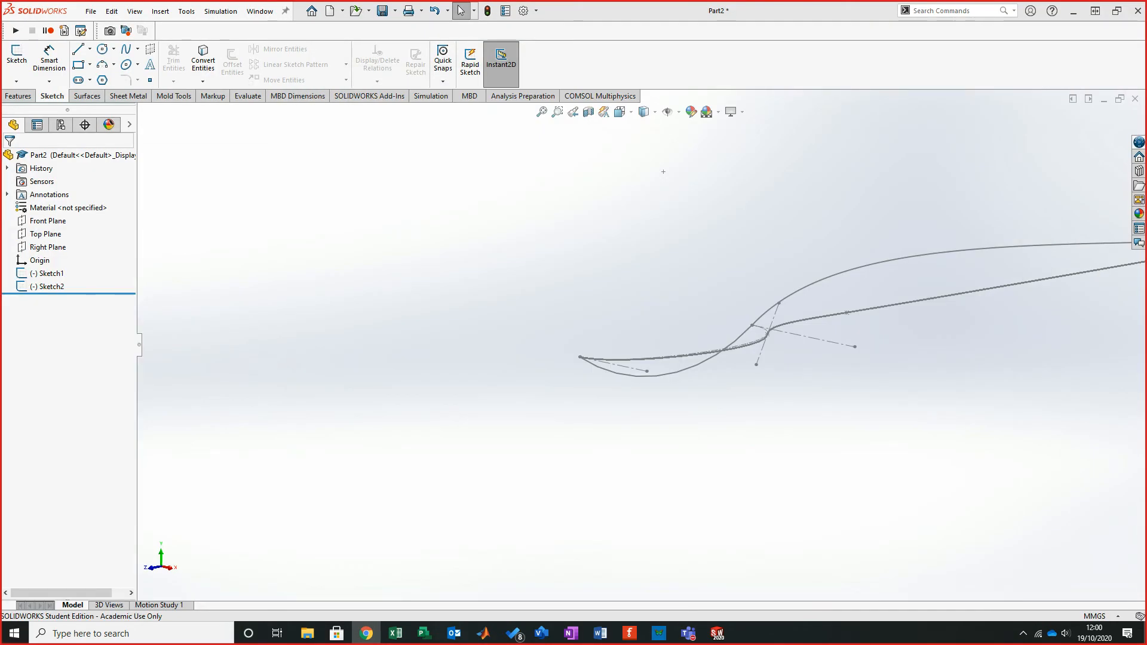
{"action": "scroll", "coordinate": [857, 307], "scroll_direction": "down", "scroll_amount": 5}
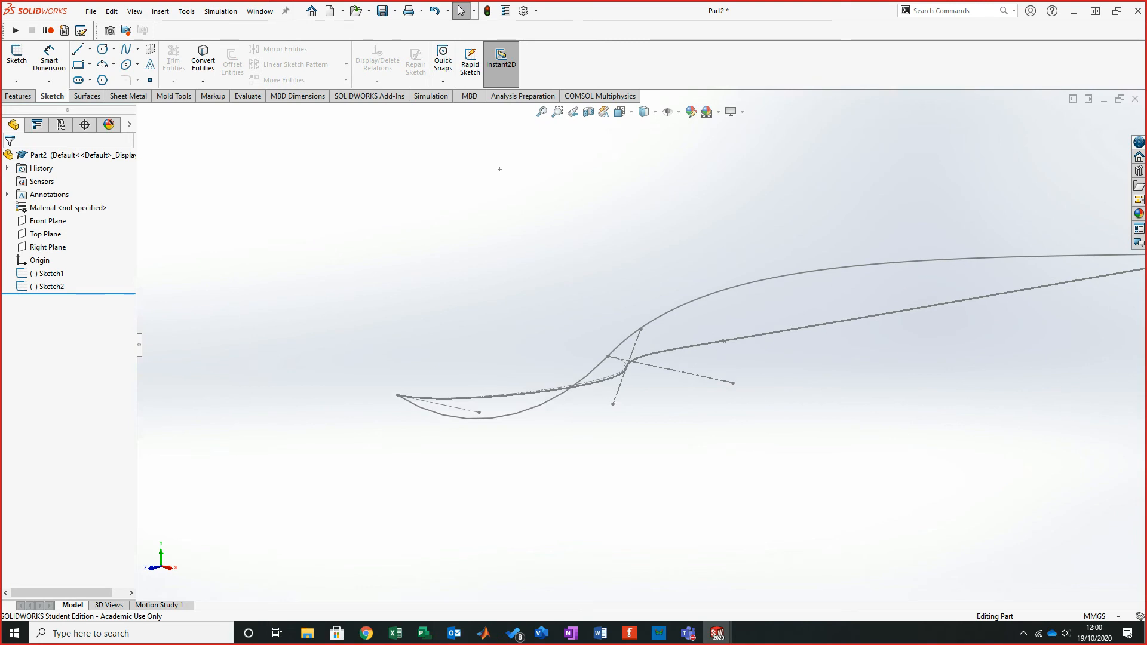
{"action": "scroll", "coordinate": [627, 374], "scroll_direction": "down", "scroll_amount": 3}
{"action": "scroll", "coordinate": [639, 323], "scroll_direction": "up", "scroll_amount": 3}
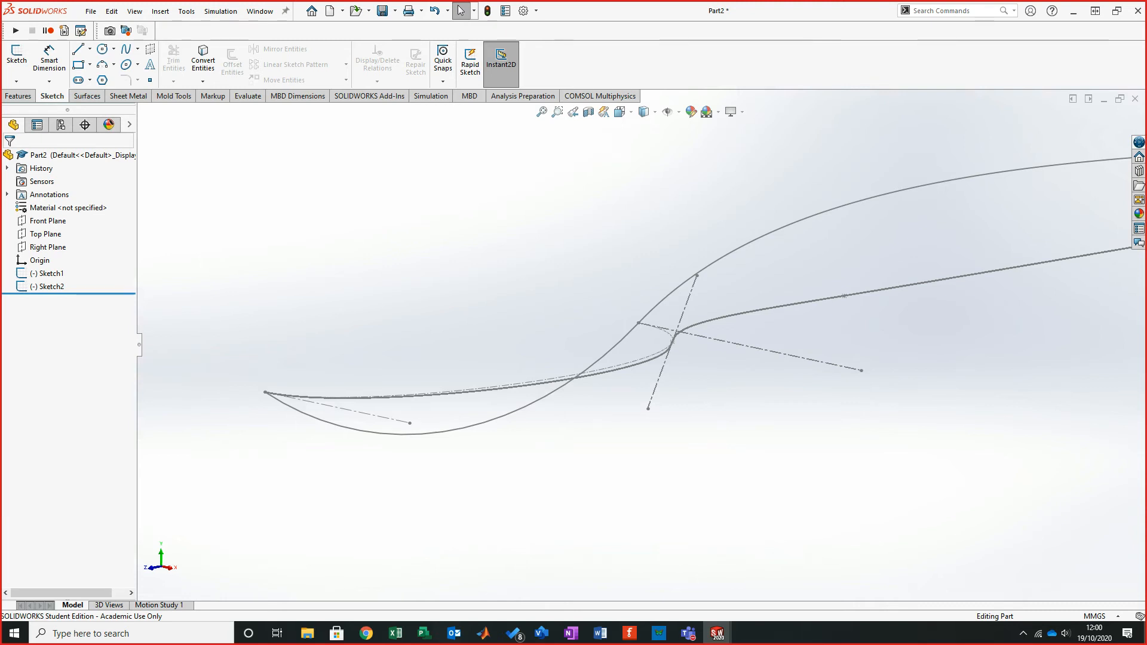
{"action": "key", "text": "alt+Tab"}
{"action": "scroll", "coordinate": [567, 329], "scroll_direction": "up", "scroll_amount": 2}
{"action": "scroll", "coordinate": [567, 328], "scroll_direction": "down", "scroll_amount": 2}
{"action": "scroll", "coordinate": [567, 328], "scroll_direction": "down", "scroll_amount": 4}
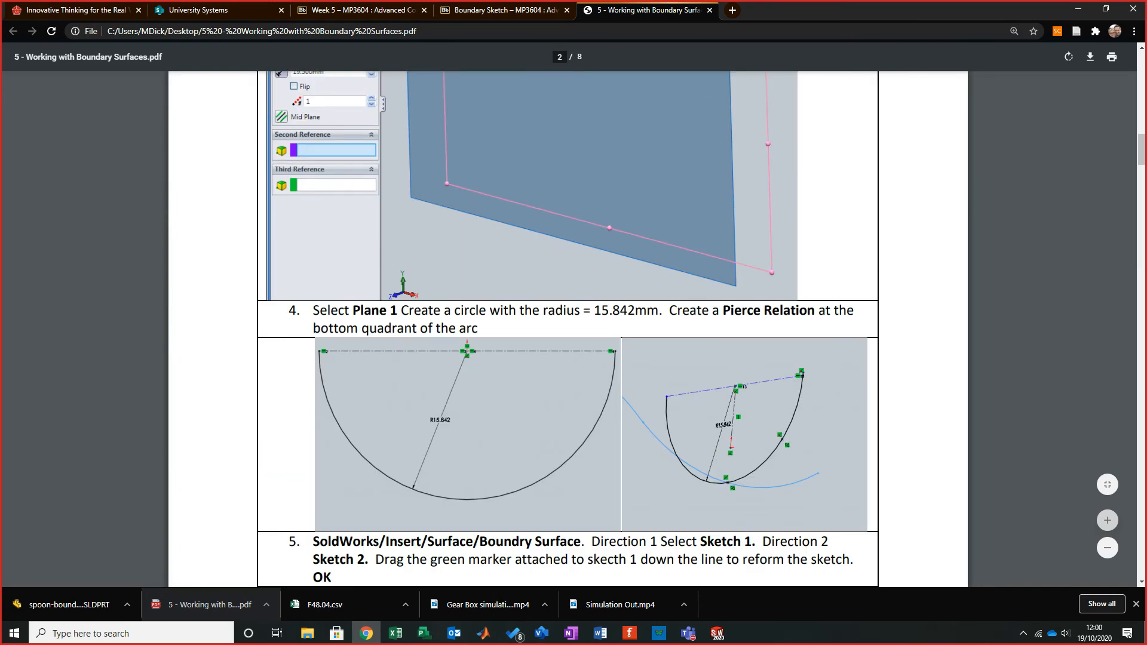
- Create a reference plane offset 19.5 mm from the Front Plane
{"action": "scroll", "coordinate": [568, 328], "scroll_direction": "up", "scroll_amount": 4}
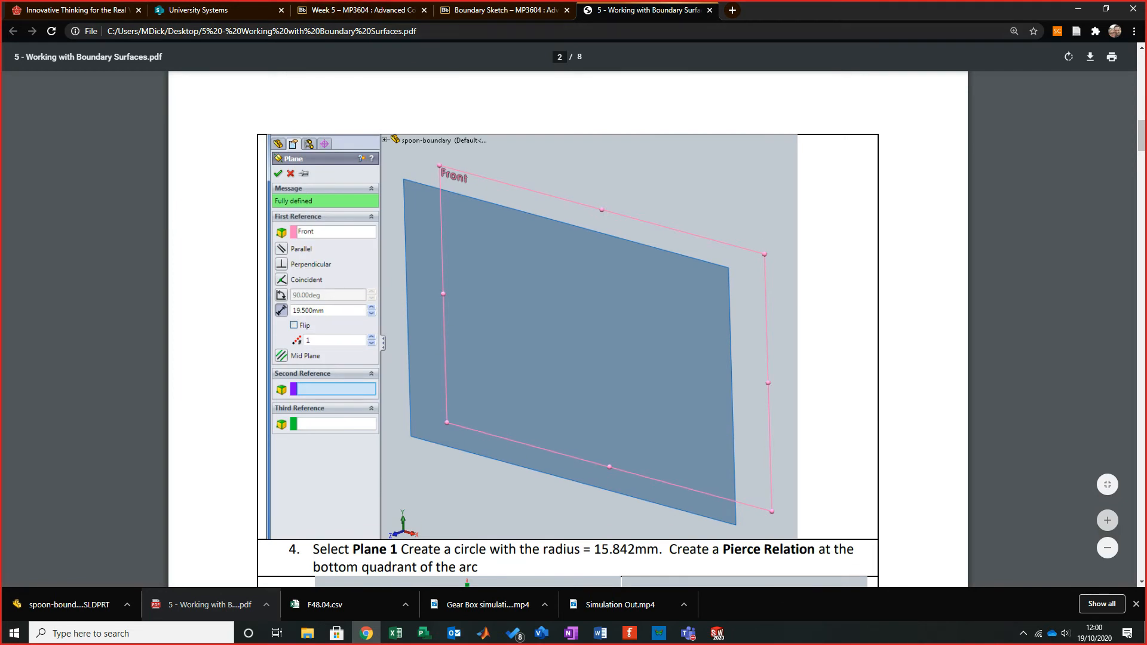
{"action": "scroll", "coordinate": [567, 328], "scroll_direction": "down", "scroll_amount": 4}
{"action": "key", "text": "alt+Tab"}
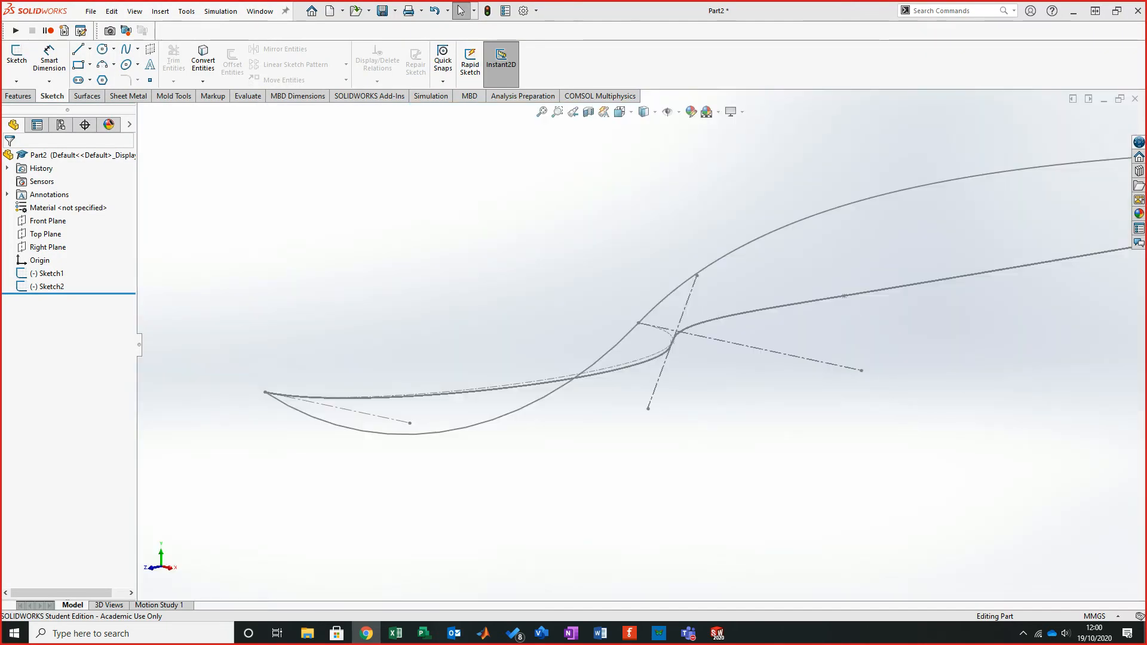
{"action": "left_click", "coordinate": [48, 221]}
{"action": "middle_click_drag", "start_coordinate": [1080, 248], "coordinate": [1072, 262]}
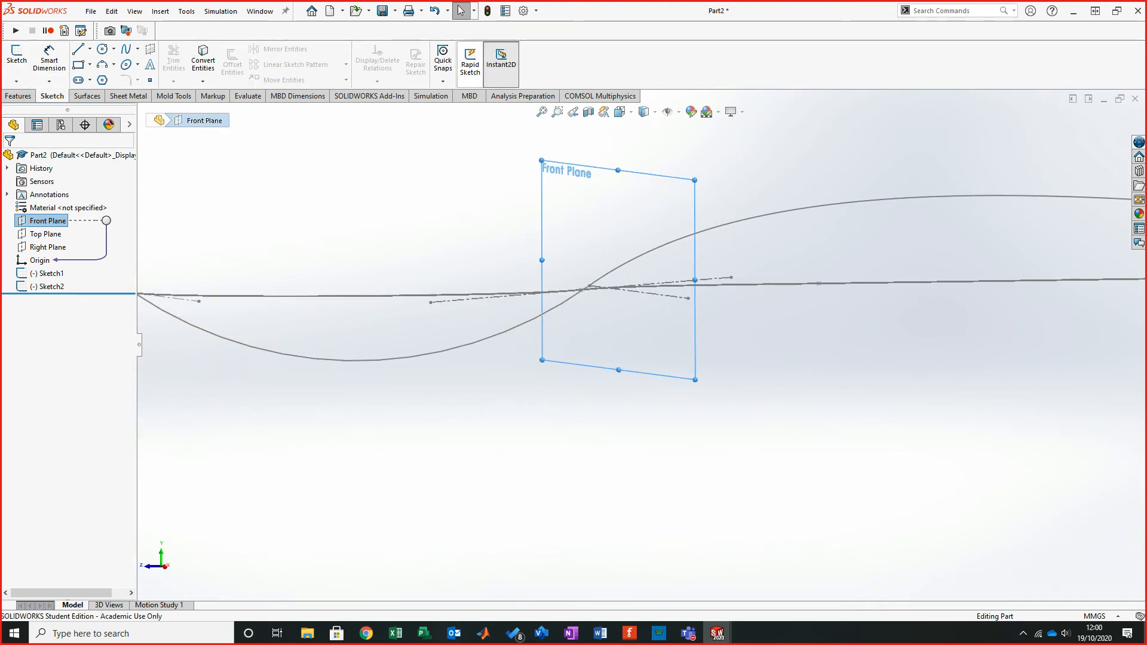
{"action": "left_click", "coordinate": [19, 96]}
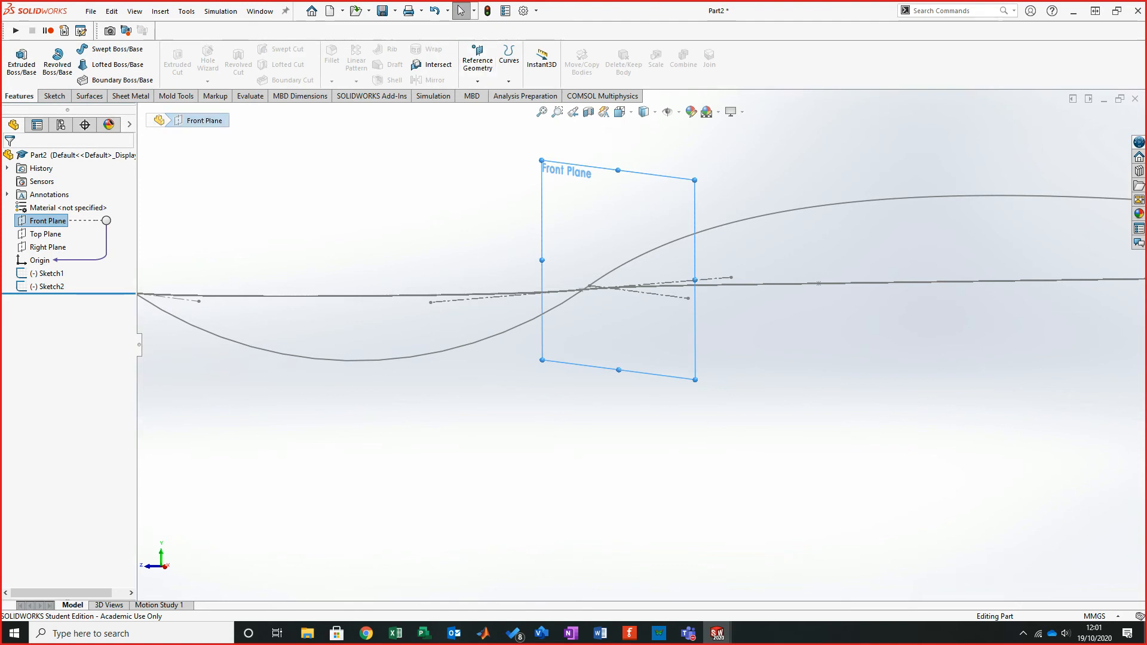
{"action": "left_click", "coordinate": [477, 81]}
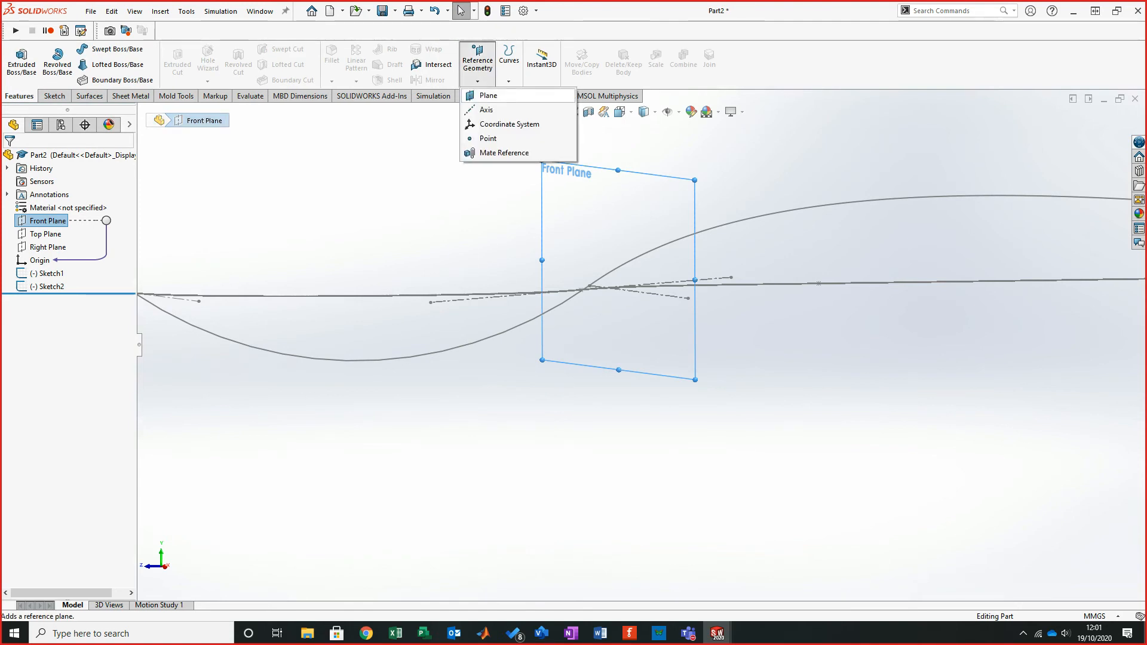
{"action": "left_click", "coordinate": [488, 95]}
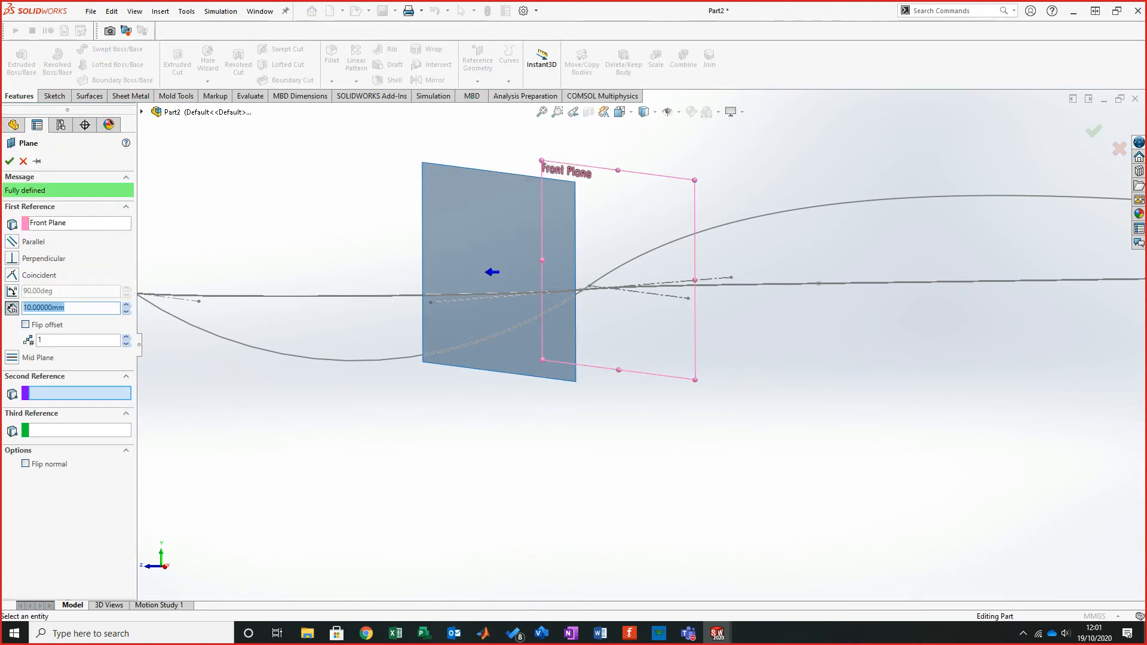
{"action": "type", "text": "1"}
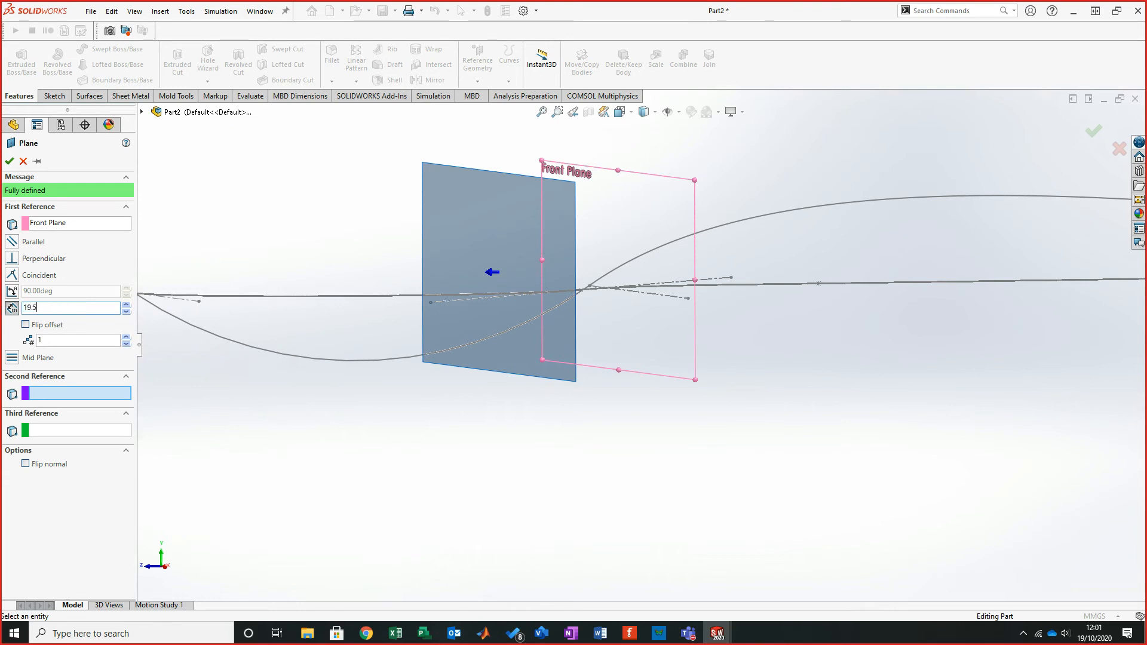
{"action": "type", "text": "9.5"}
{"action": "key", "text": "Return"}
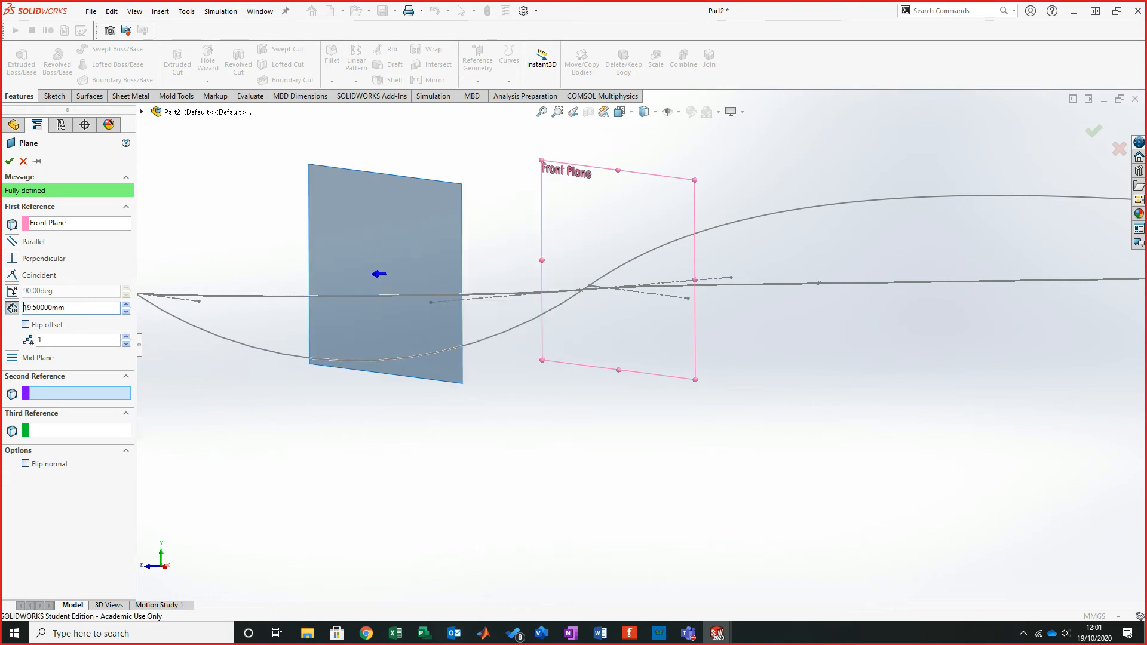
{"action": "mouse_move", "coordinate": [1112, 286]}
{"action": "middle_mouse_down"}
{"action": "mouse_move", "coordinate": [1077, 302]}
{"action": "mouse_move", "coordinate": [1088, 311]}
{"action": "middle_mouse_up"}
{"action": "key", "text": "Return"}
- Open a sketch on Plane1 and draw a circle centred at the origin, about 18.3 mm radius
{"action": "left_click", "coordinate": [55, 95]}
{"action": "left_click", "coordinate": [16, 59]}
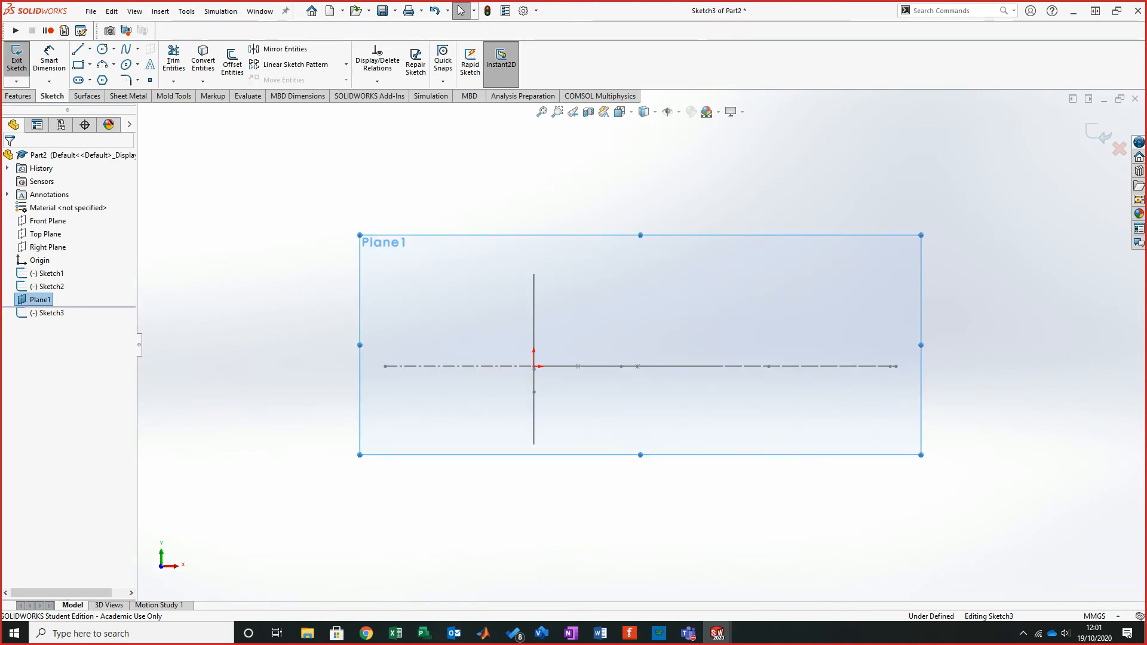
{"action": "scroll", "coordinate": [575, 456], "scroll_direction": "up", "scroll_amount": 3}
{"action": "middle_click_drag", "start_coordinate": [567, 439], "coordinate": [572, 388]}
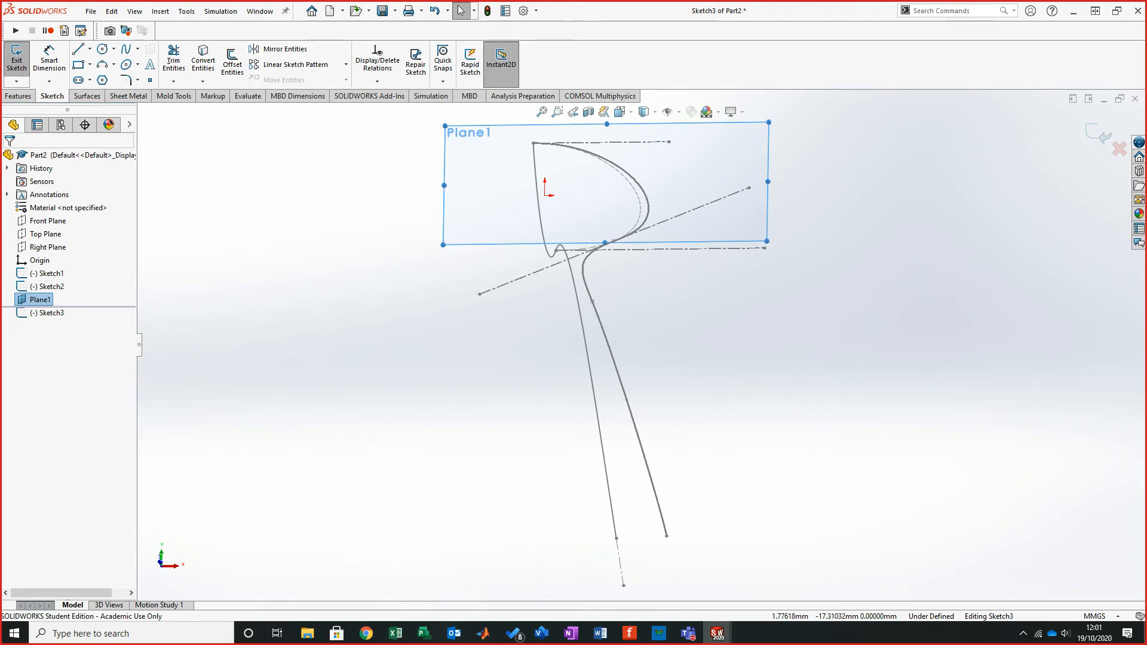
{"action": "key", "text": "ctrl+8"}
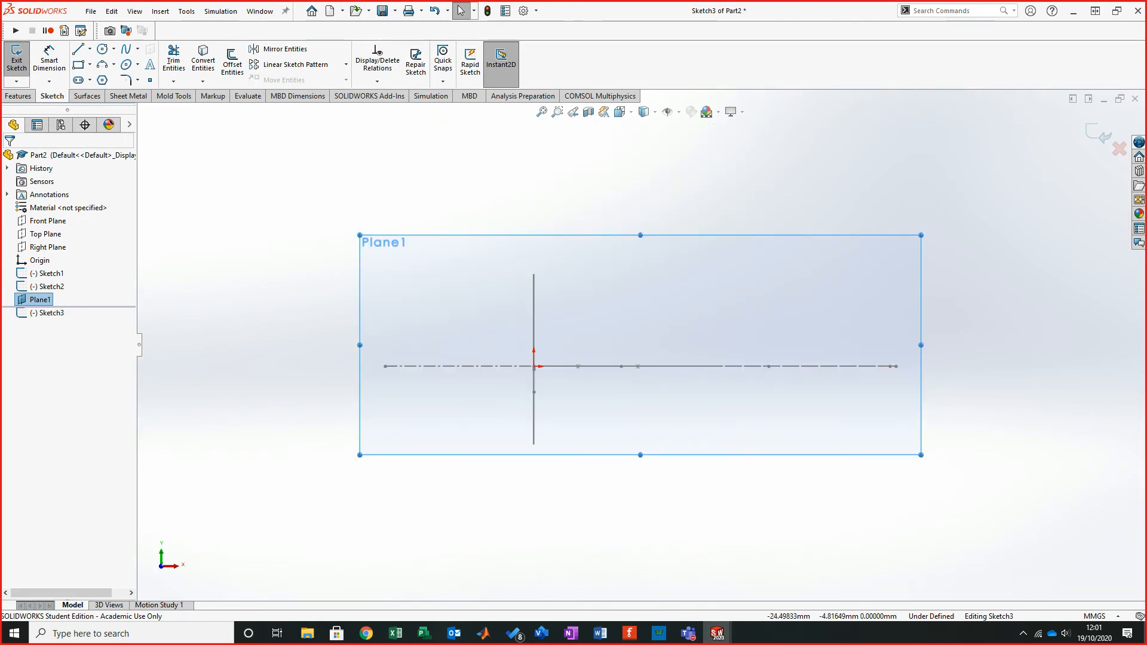
{"action": "left_click", "coordinate": [103, 50]}
{"action": "left_click_drag", "start_coordinate": [533, 366], "coordinate": [725, 526]}
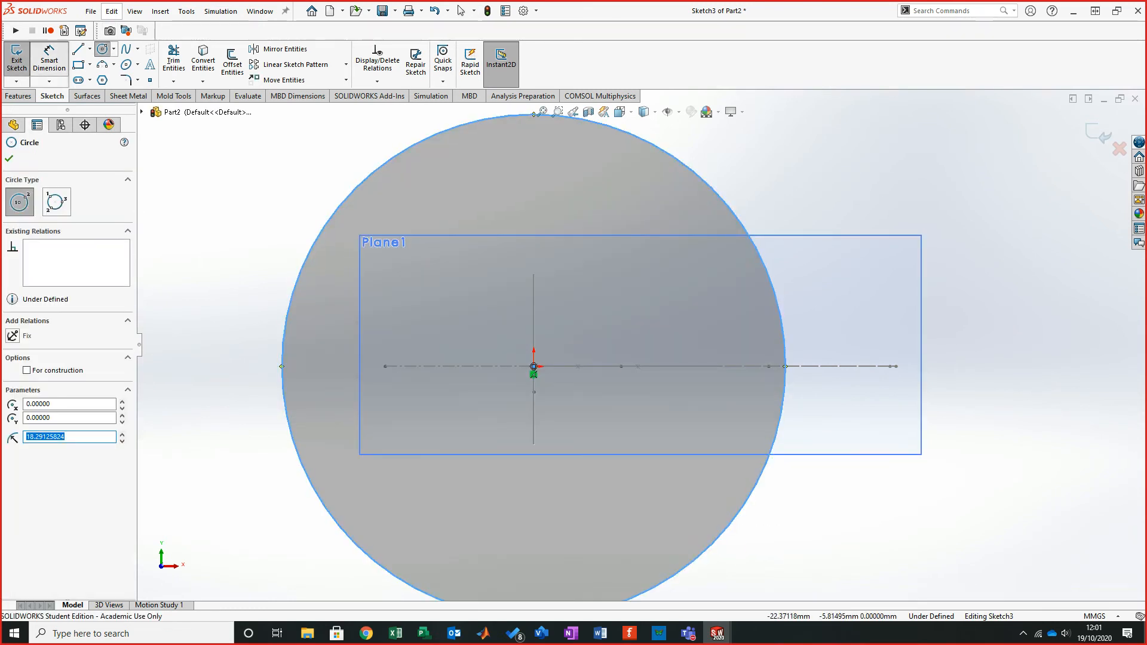
{"action": "key", "text": "Escape"}
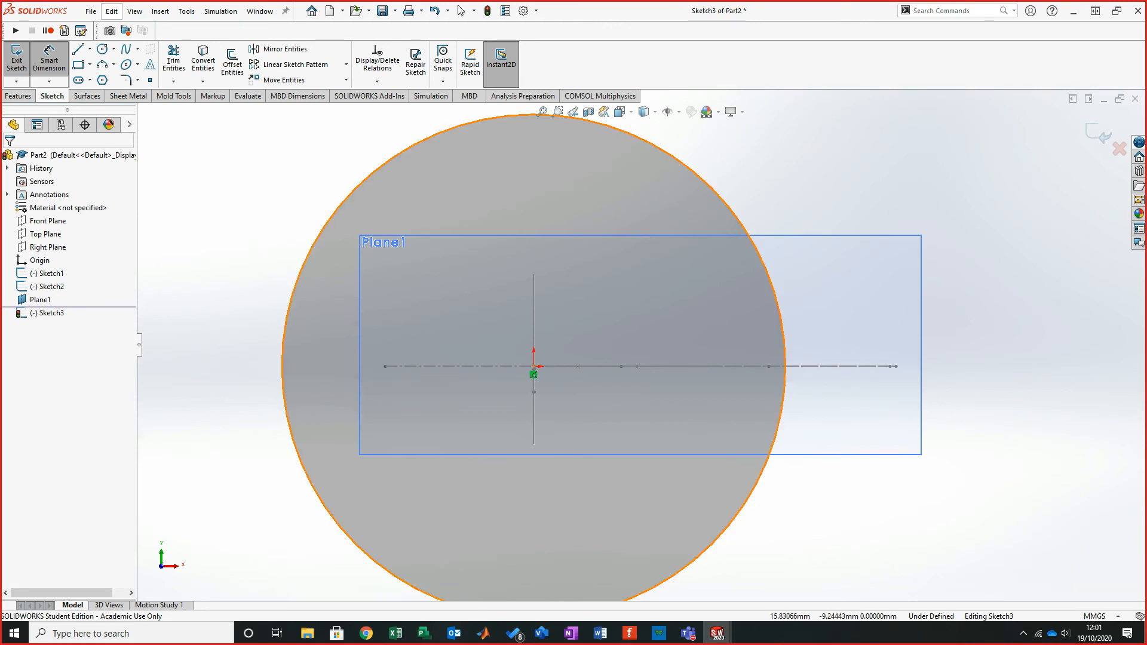
- Try dimensioning the circle's diameter, then undo the dimension
{"action": "left_click", "coordinate": [754, 487]}
{"action": "left_click", "coordinate": [946, 421]}
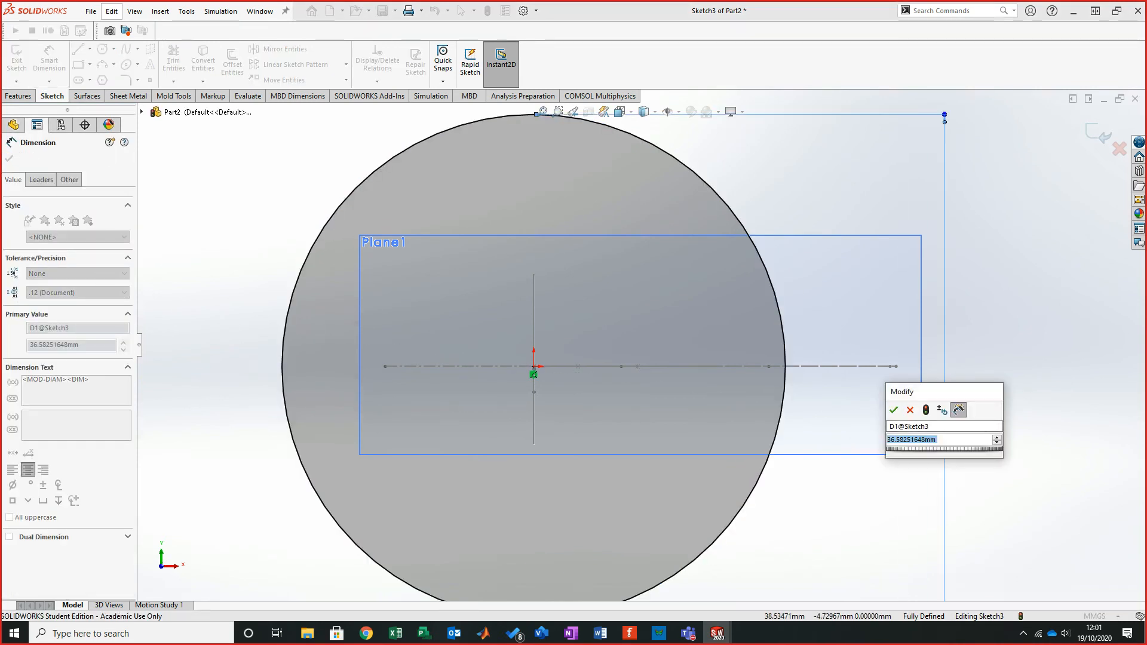
{"action": "key", "text": "Return"}
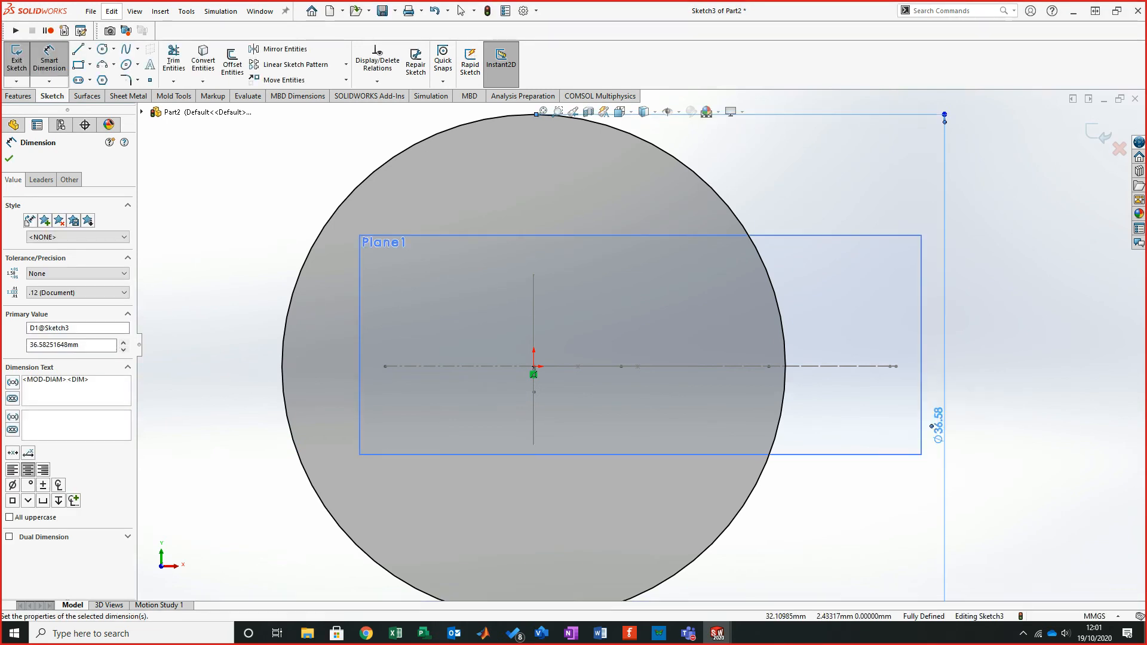
{"action": "key", "text": "Escape"}
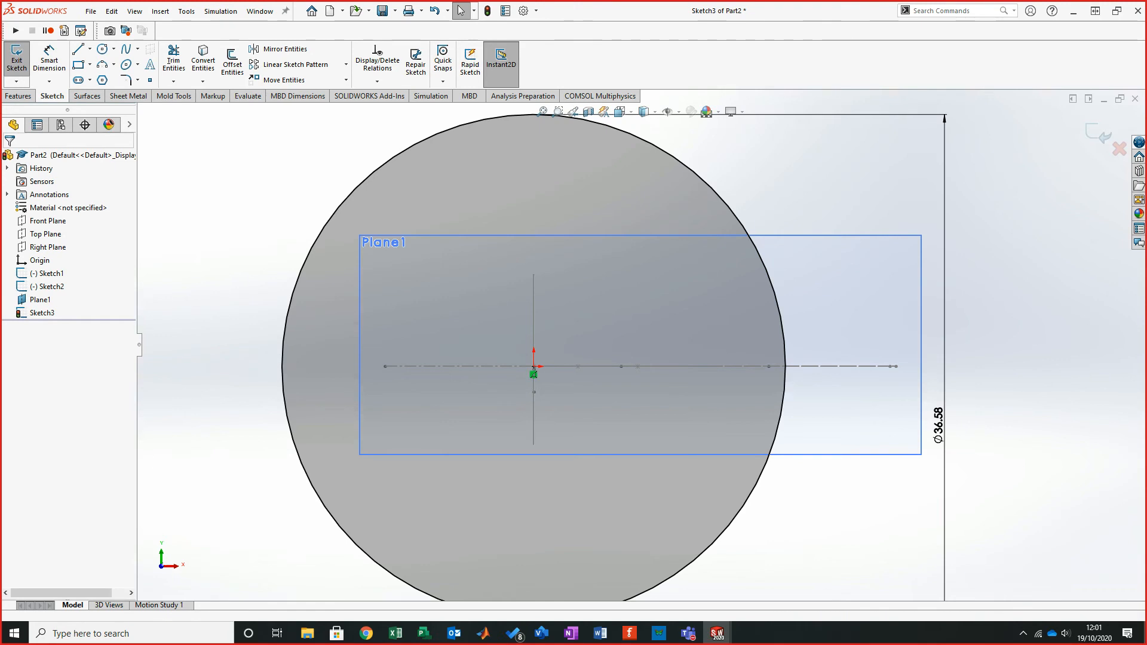
{"action": "key", "text": "ctrl+z"}
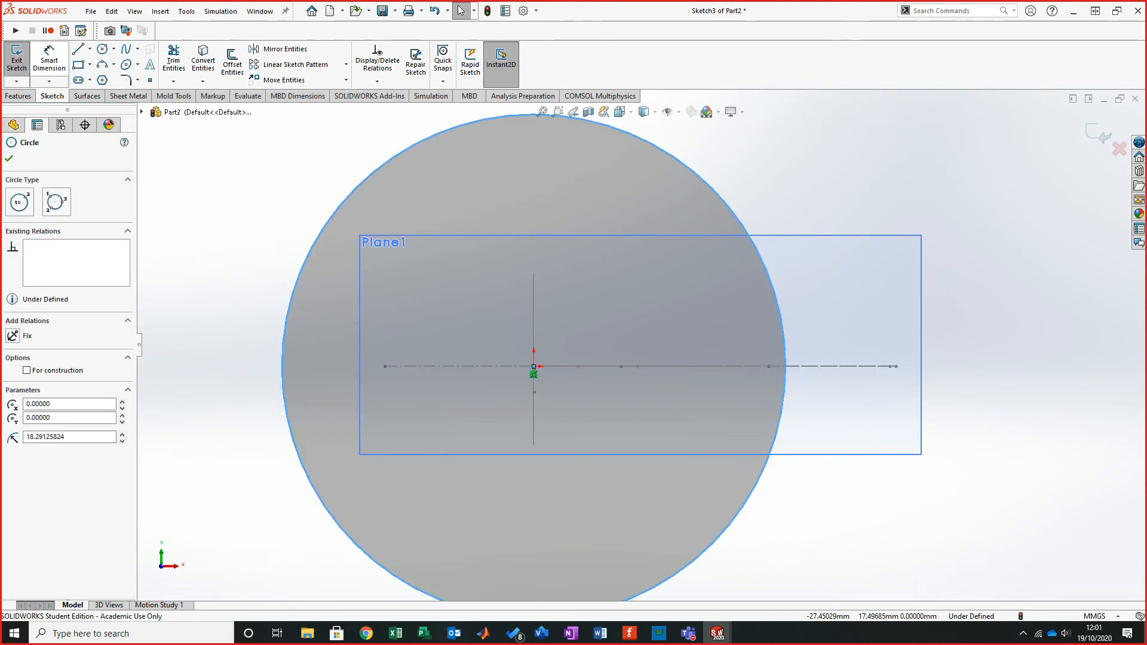
- Draw a horizontal construction line between the circle's left and right quadrant points
{"action": "left_click", "coordinate": [90, 48]}
{"action": "left_click", "coordinate": [99, 74]}
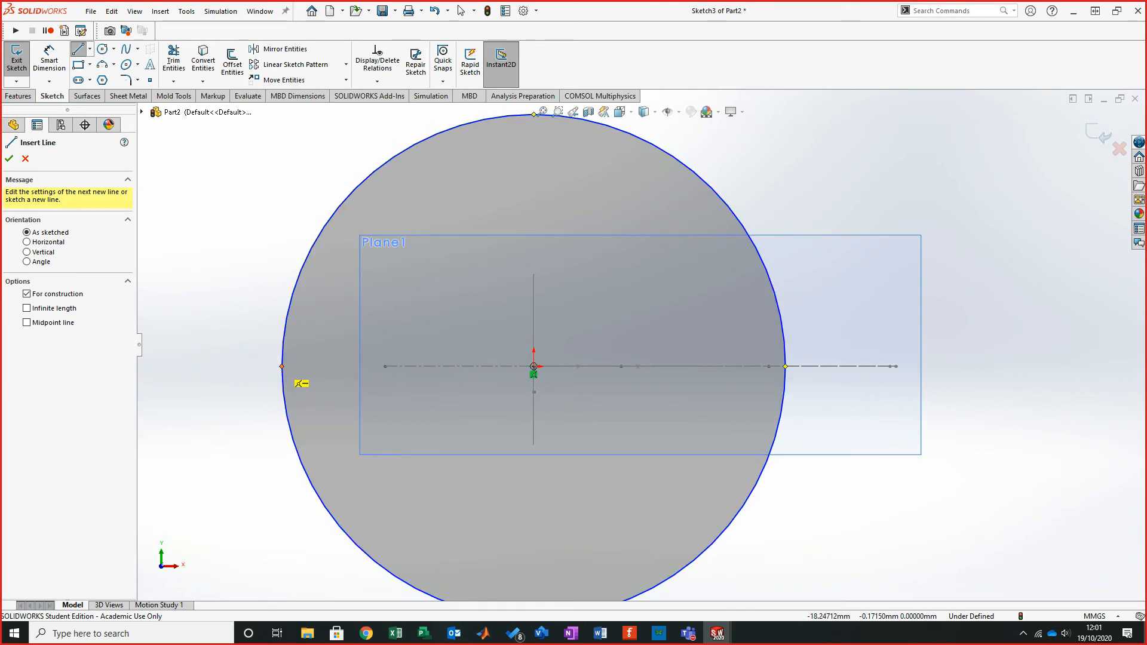
{"action": "left_click", "coordinate": [281, 366]}
{"action": "left_click", "coordinate": [785, 366]}
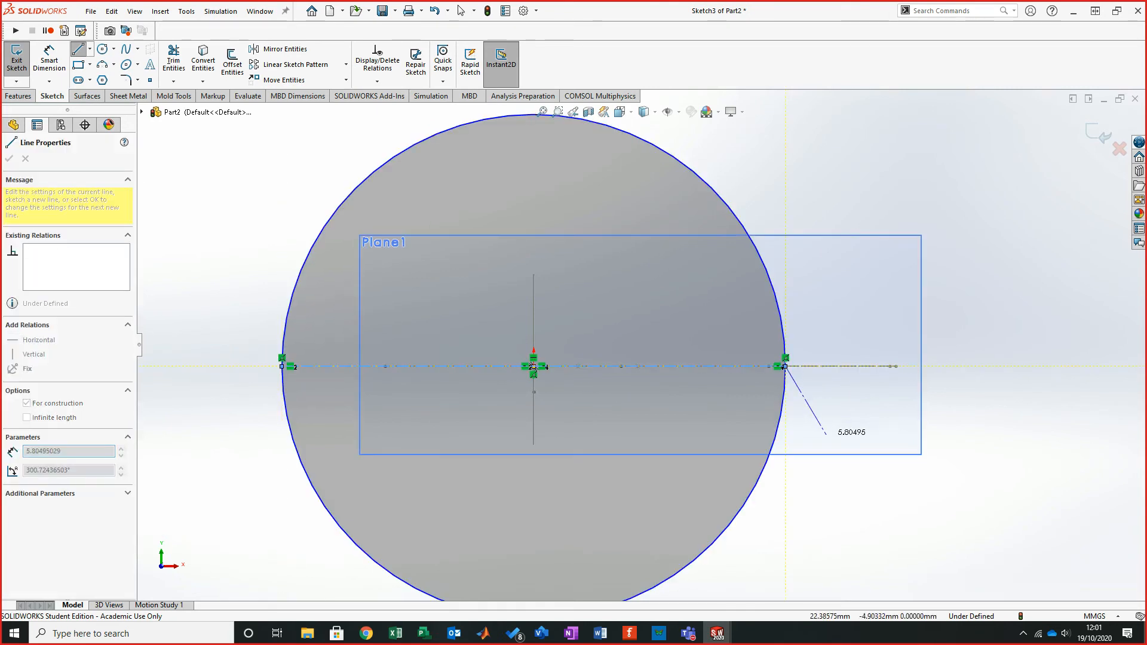
- Trim away the upper half of the circle with Trim to closest, leaving the lower arc
{"action": "left_click", "coordinate": [173, 60]}
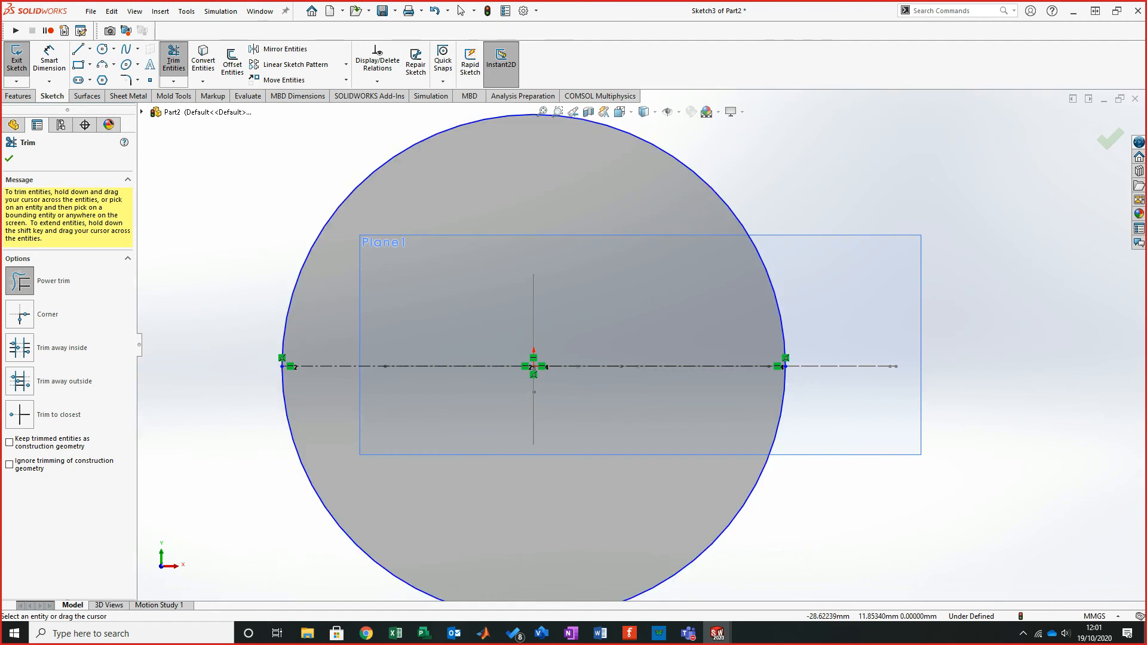
{"action": "left_click", "coordinate": [19, 414]}
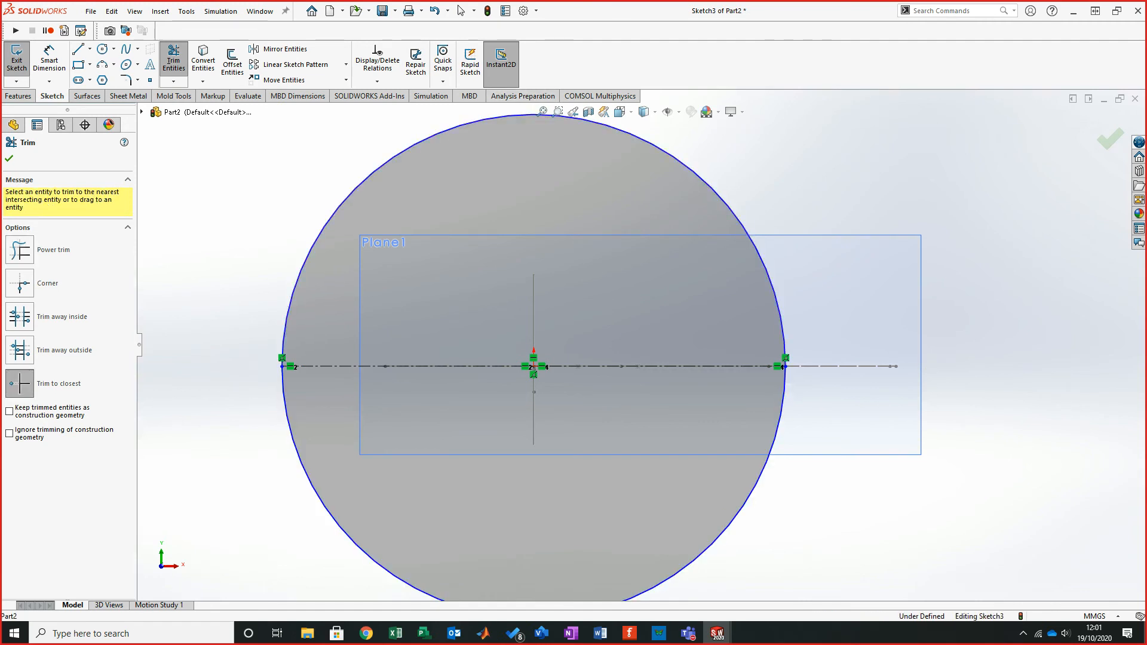
{"action": "left_click", "coordinate": [301, 270]}
- Dimension the arc's radius as 15.842 mm
{"action": "left_click", "coordinate": [49, 61]}
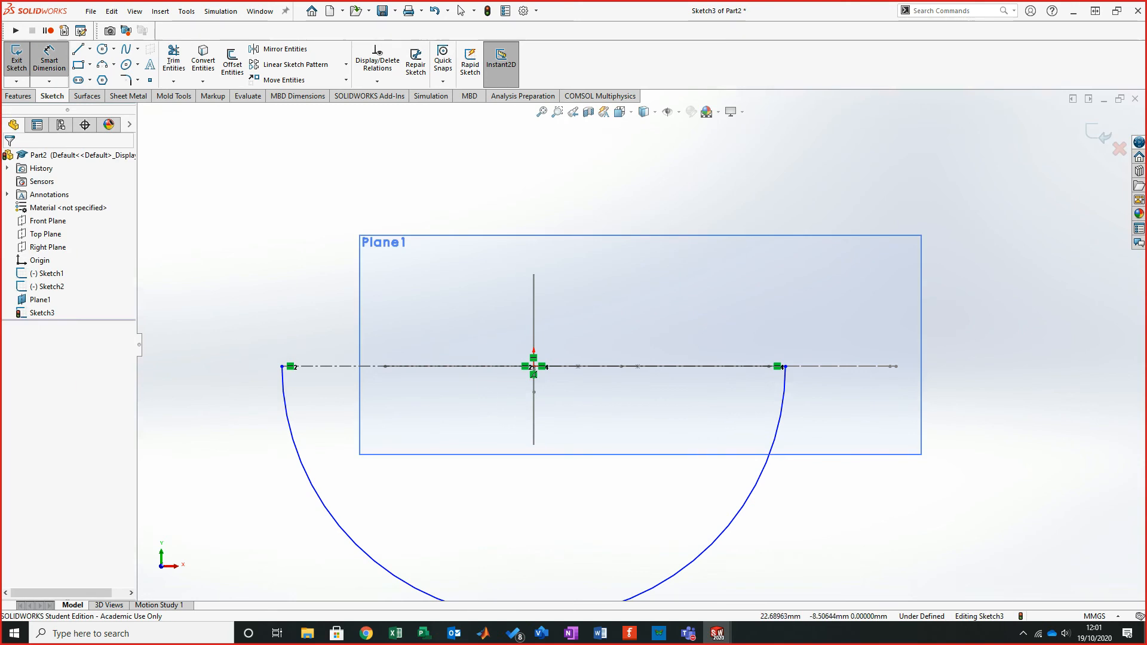
{"action": "left_click", "coordinate": [761, 472]}
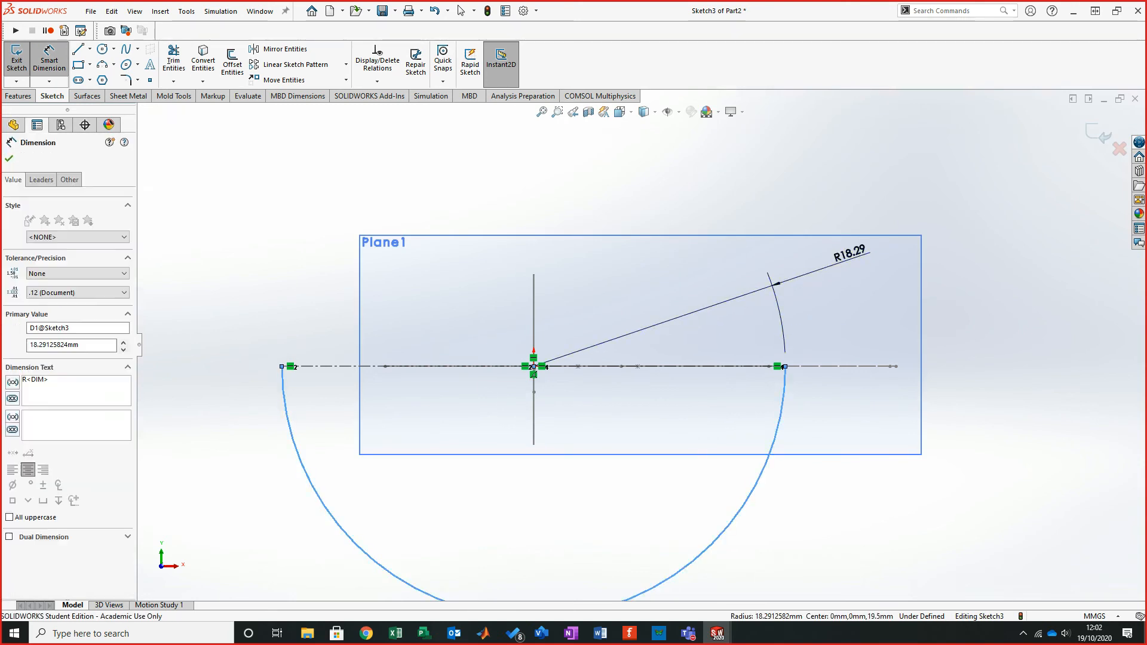
{"action": "left_click", "coordinate": [776, 284]}
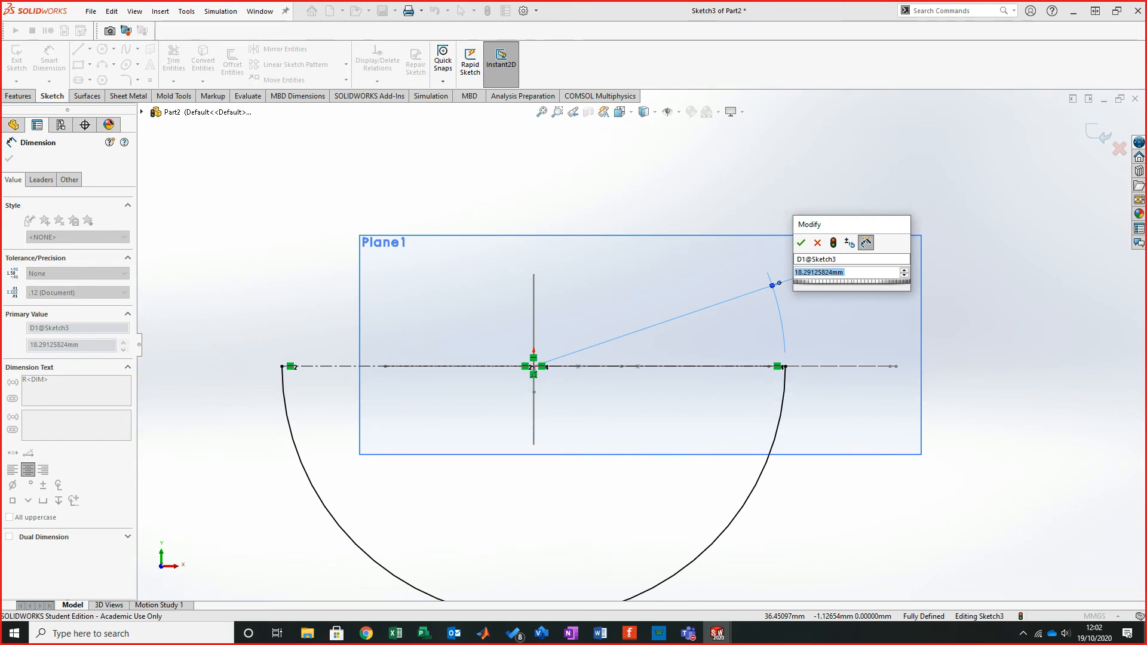
{"action": "type", "text": "15."}
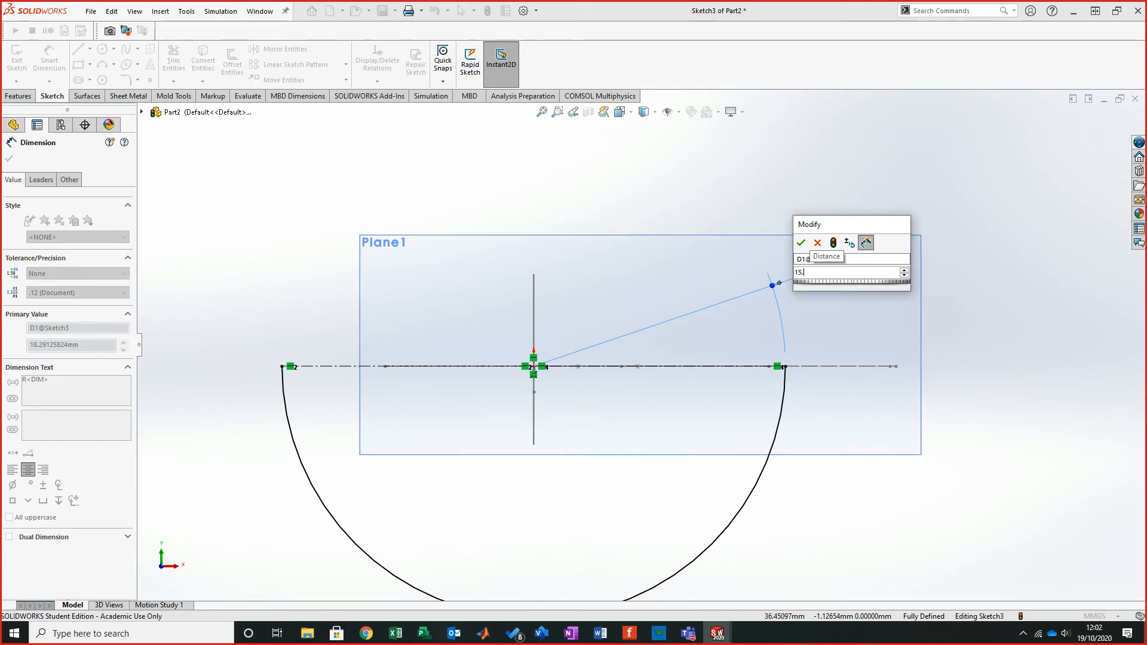
{"action": "type", "text": "841"}
{"action": "key", "text": "BackSpace"}
{"action": "type", "text": "2"}
{"action": "key", "text": "Return"}
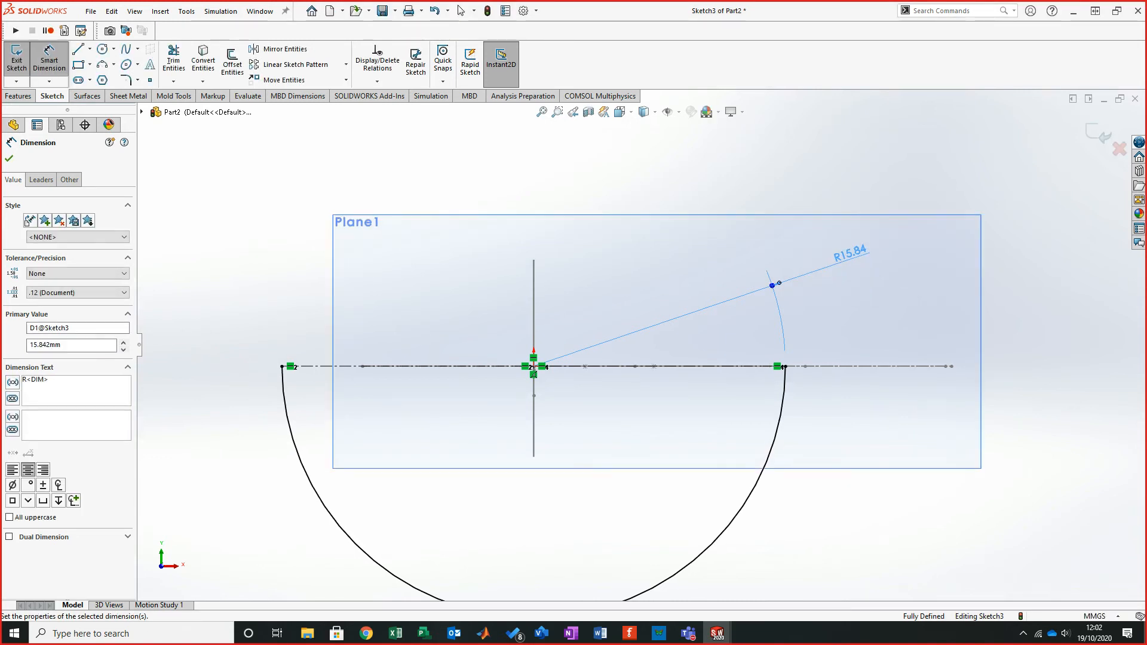
- Compare the arc and its radius with step 4 of the tutorial PDF
{"action": "scroll", "coordinate": [640, 350], "scroll_direction": "up", "scroll_amount": 1}
{"action": "scroll", "coordinate": [615, 370], "scroll_direction": "down", "scroll_amount": 1}
{"action": "mouse_move", "coordinate": [601, 361]}
{"action": "middle_mouse_down"}
{"action": "mouse_move", "coordinate": [665, 330]}
{"action": "mouse_move", "coordinate": [757, 336]}
{"action": "middle_mouse_up"}
{"action": "mouse_move", "coordinate": [325, 149]}
{"action": "middle_mouse_down"}
{"action": "mouse_move", "coordinate": [421, 167]}
{"action": "mouse_move", "coordinate": [387, 160]}
{"action": "middle_mouse_up"}
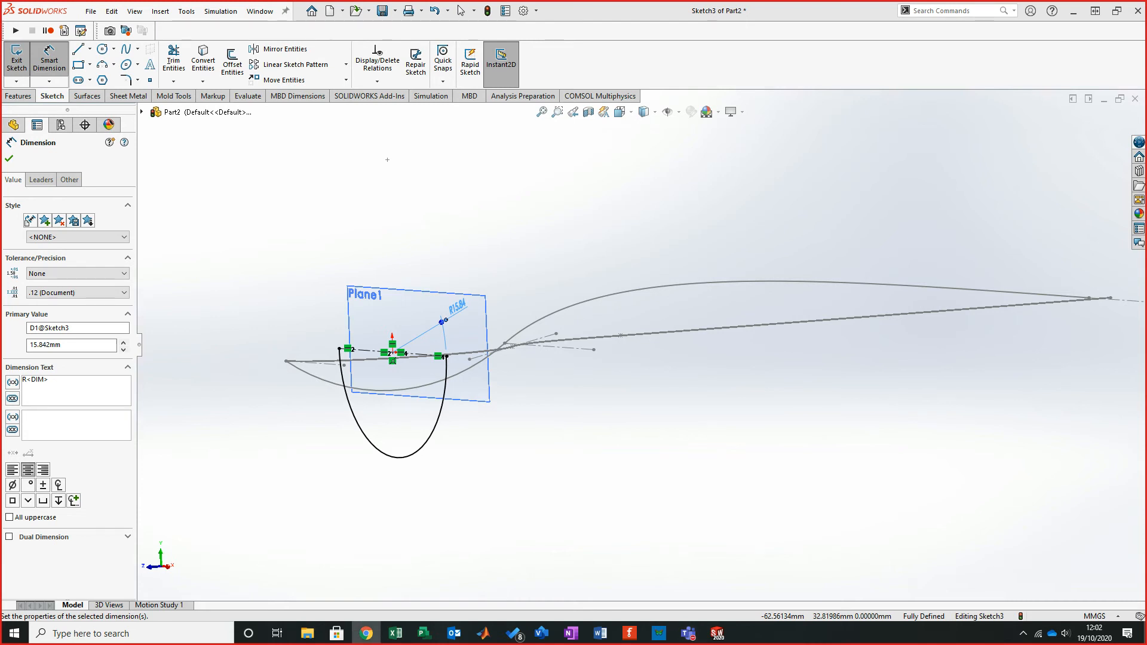
{"action": "left_click", "coordinate": [366, 633]}
{"action": "scroll", "coordinate": [567, 328], "scroll_direction": "down", "scroll_amount": 7}
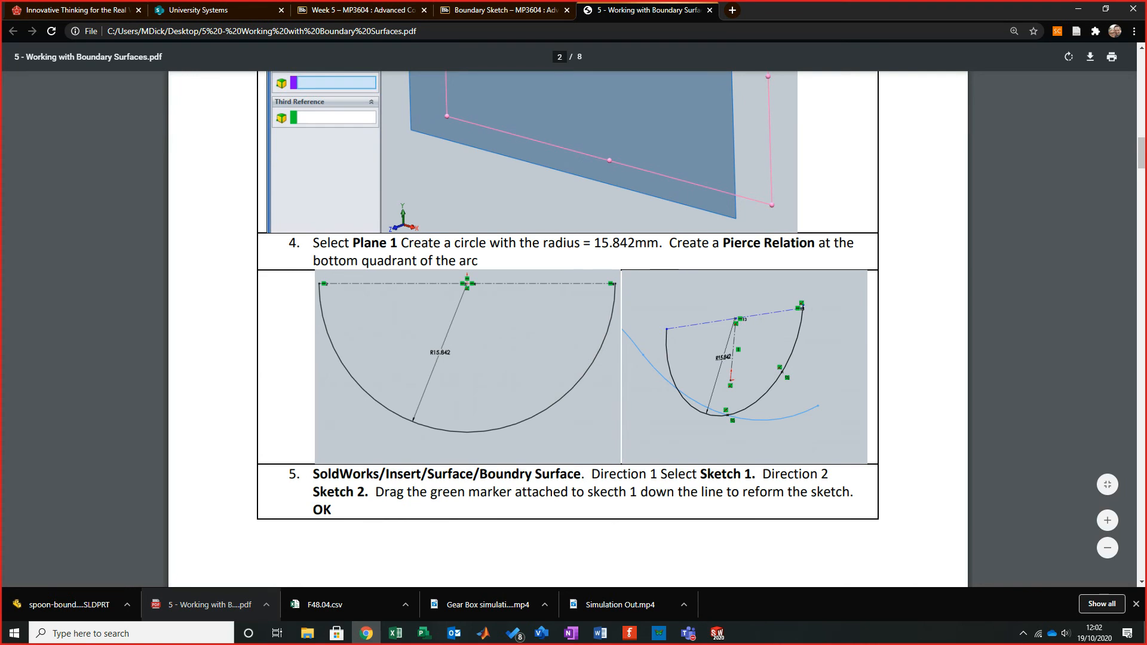
{"action": "left_click_drag", "start_coordinate": [583, 243], "coordinate": [658, 242]}
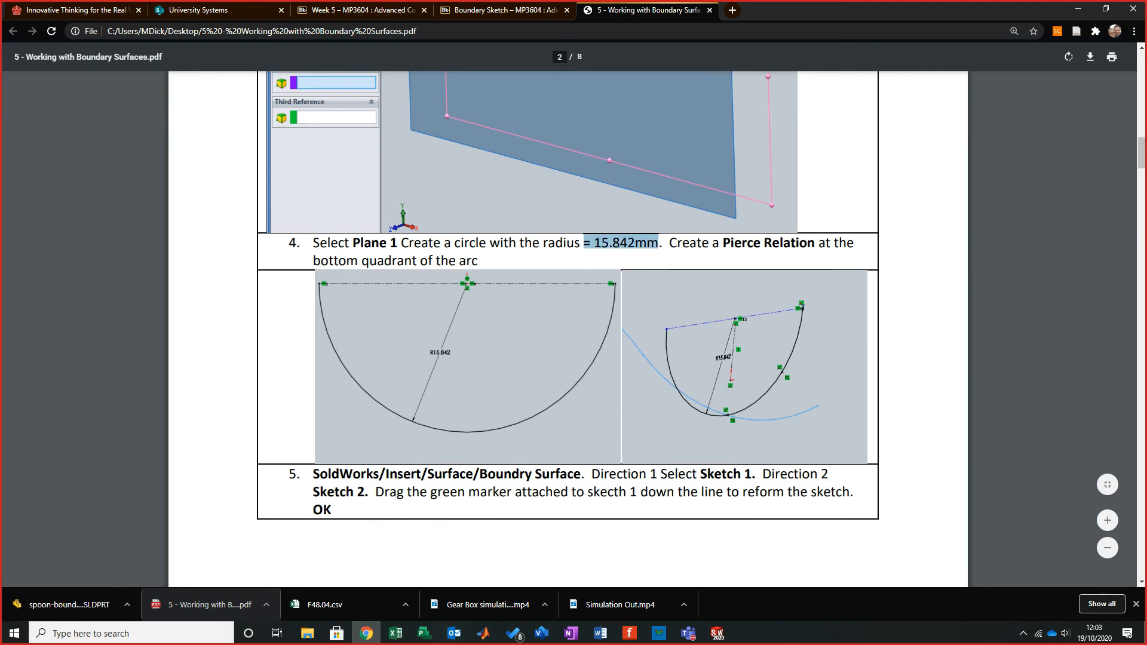
{"action": "scroll", "coordinate": [568, 329], "scroll_direction": "up", "scroll_amount": 8}
{"action": "scroll", "coordinate": [567, 329], "scroll_direction": "down", "scroll_amount": 3}
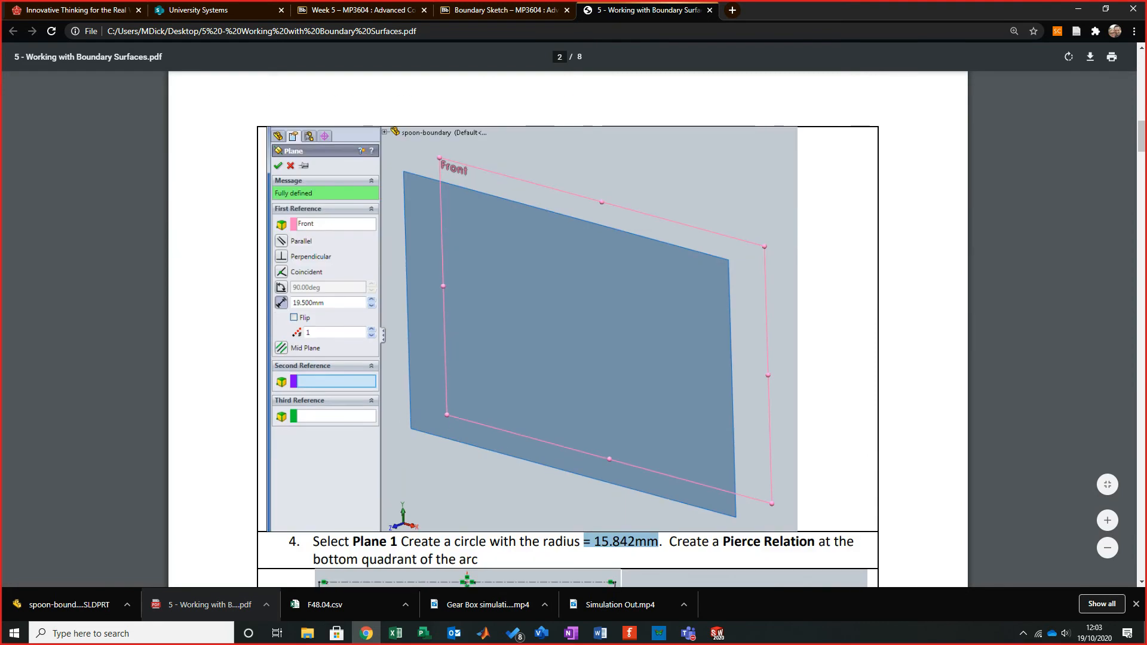
{"action": "key", "text": "alt+Tab"}
{"action": "left_click", "coordinate": [12, 168]}
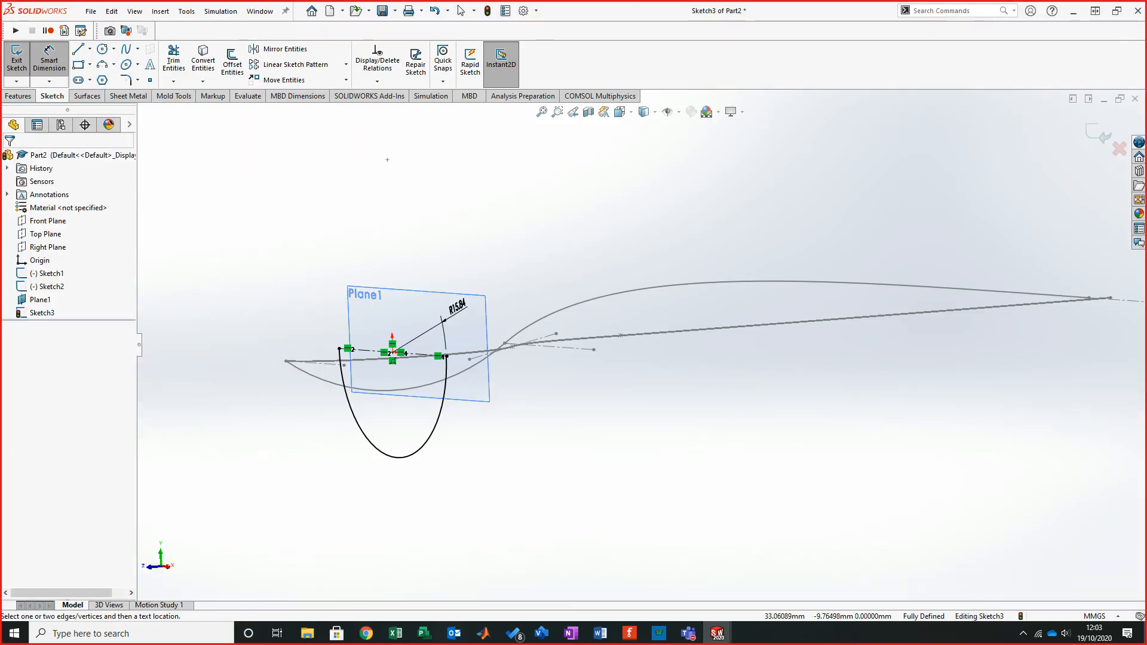
{"action": "key", "text": "Escape"}
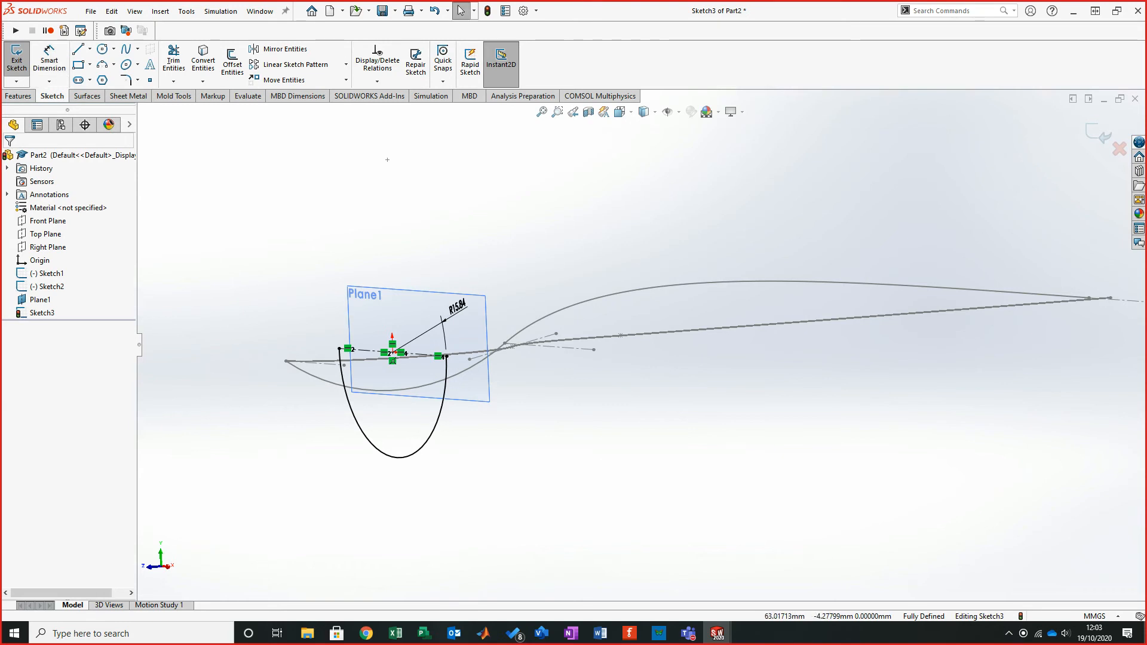
- Exit the Plane1 sketch and reopen Sketch1 for editing in the Right view
{"action": "left_click", "coordinate": [1098, 133]}
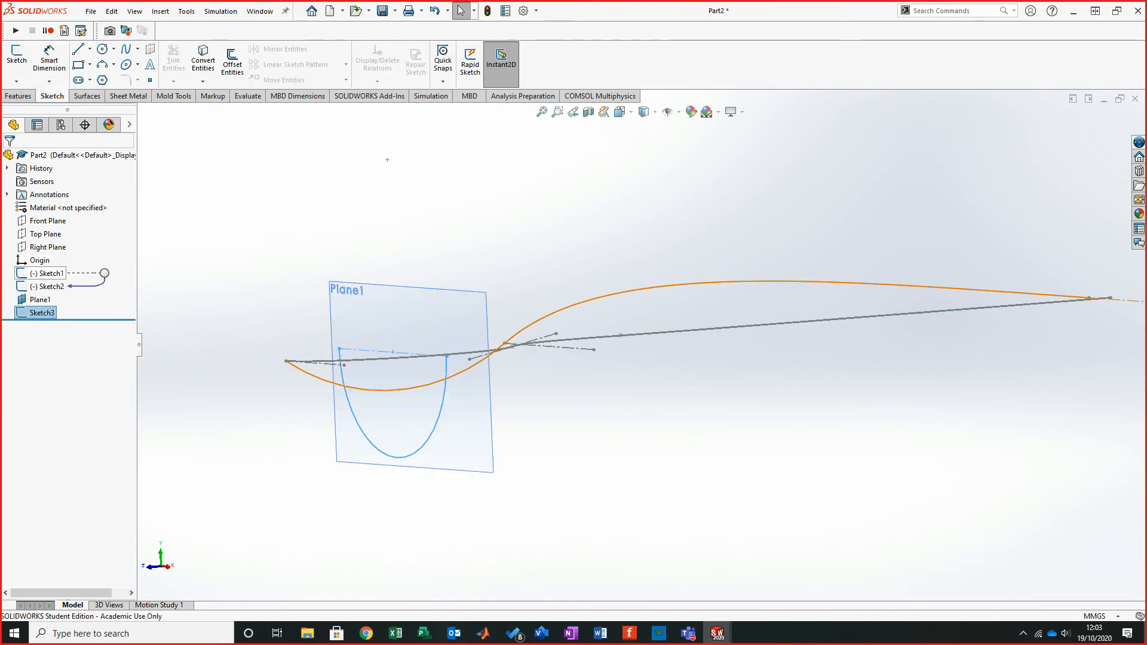
{"action": "right_click", "coordinate": [47, 273]}
{"action": "left_click", "coordinate": [61, 231]}
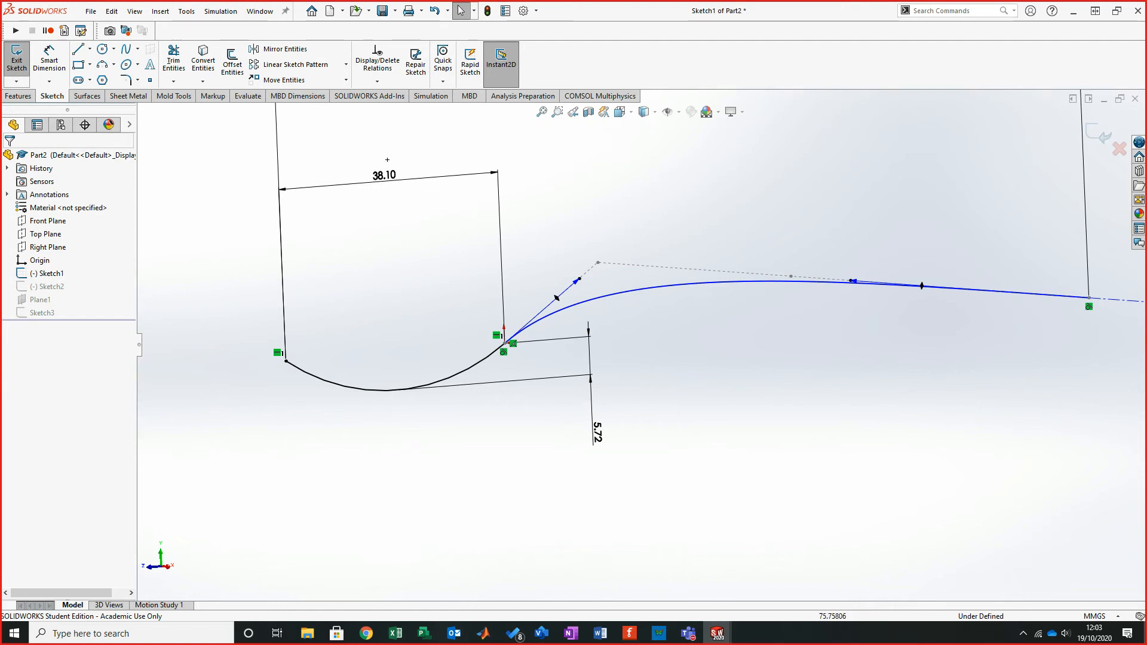
{"action": "left_click", "coordinate": [619, 112]}
{"action": "left_click", "coordinate": [654, 162]}
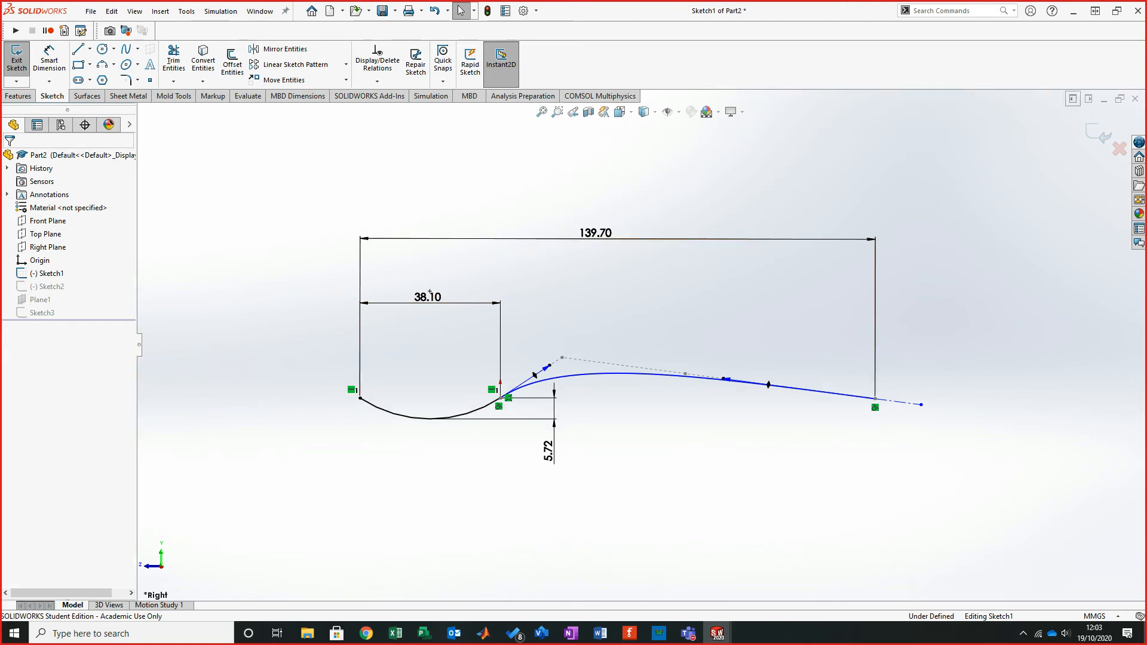
- Close the Sketch1 edit and examine the zoomed-in step 4 images of the tutorial PDF
{"action": "left_click", "coordinate": [1097, 133]}
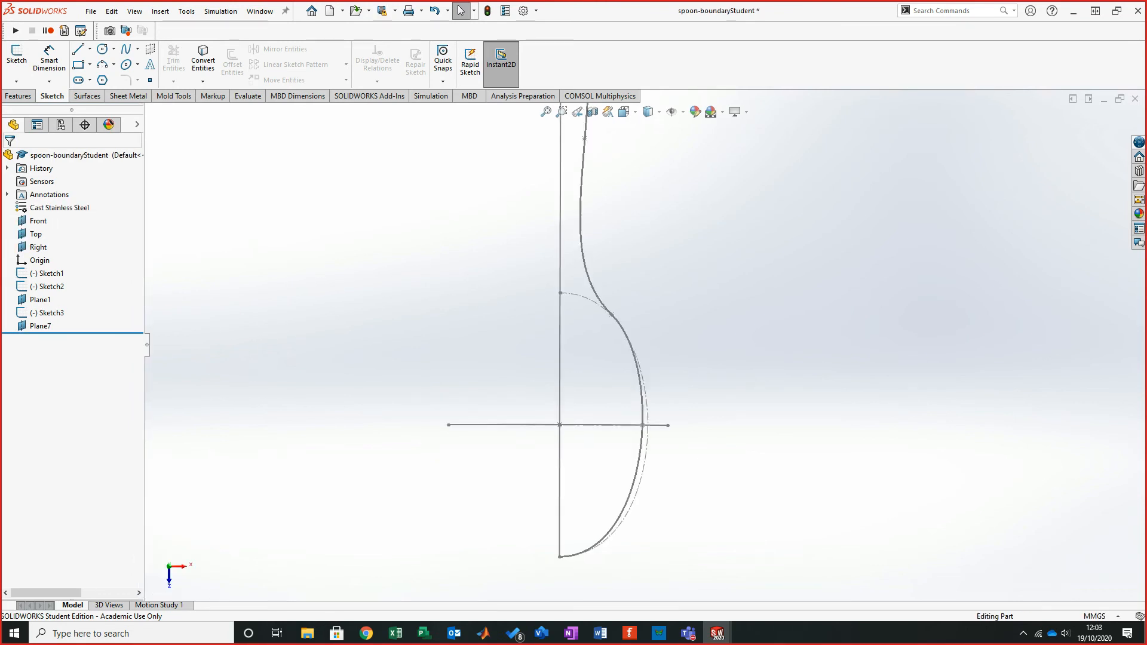
{"action": "mouse_move", "coordinate": [591, 322]}
{"action": "middle_mouse_down"}
{"action": "mouse_move", "coordinate": [614, 148]}
{"action": "mouse_move", "coordinate": [714, 235]}
{"action": "mouse_move", "coordinate": [679, 233]}
{"action": "middle_mouse_up"}
{"action": "key", "text": "alt+Tab"}
{"action": "left_click_drag", "start_coordinate": [757, 2], "coordinate": [757, 0]}
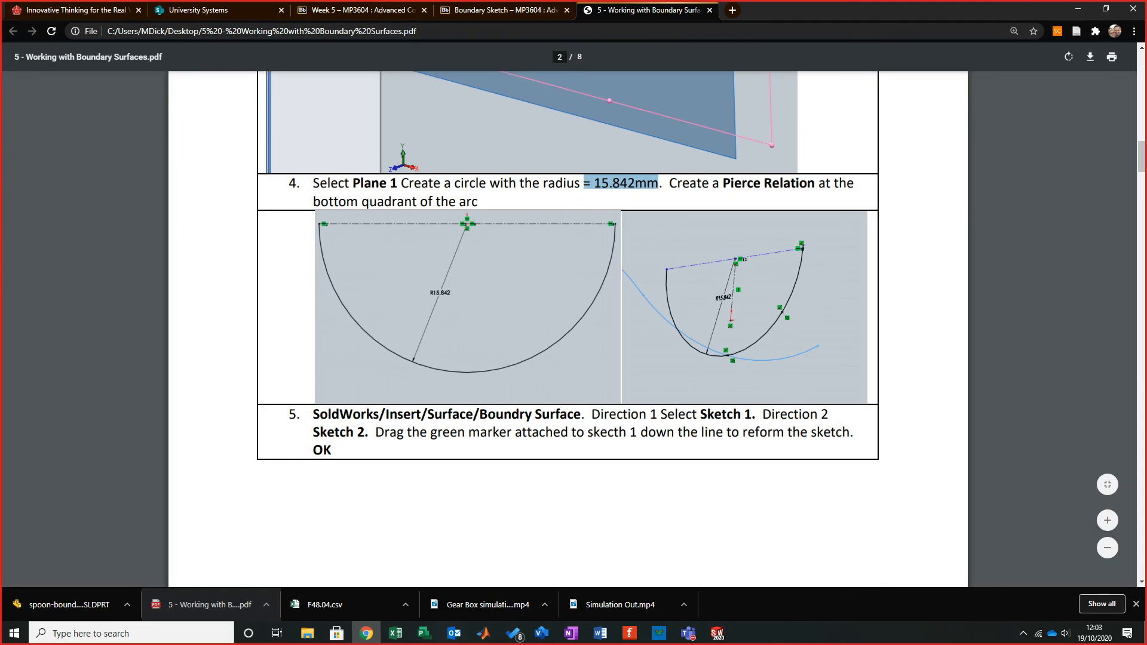
{"action": "left_click", "coordinate": [1108, 520]}
{"action": "left_click", "coordinate": [1108, 520]}
{"action": "left_click", "coordinate": [1107, 520]}
{"action": "left_click", "coordinate": [1107, 520]}
{"action": "scroll", "coordinate": [569, 323], "scroll_direction": "down", "scroll_amount": 3}
{"action": "scroll", "coordinate": [652, 324], "scroll_direction": "down", "scroll_amount": 1}
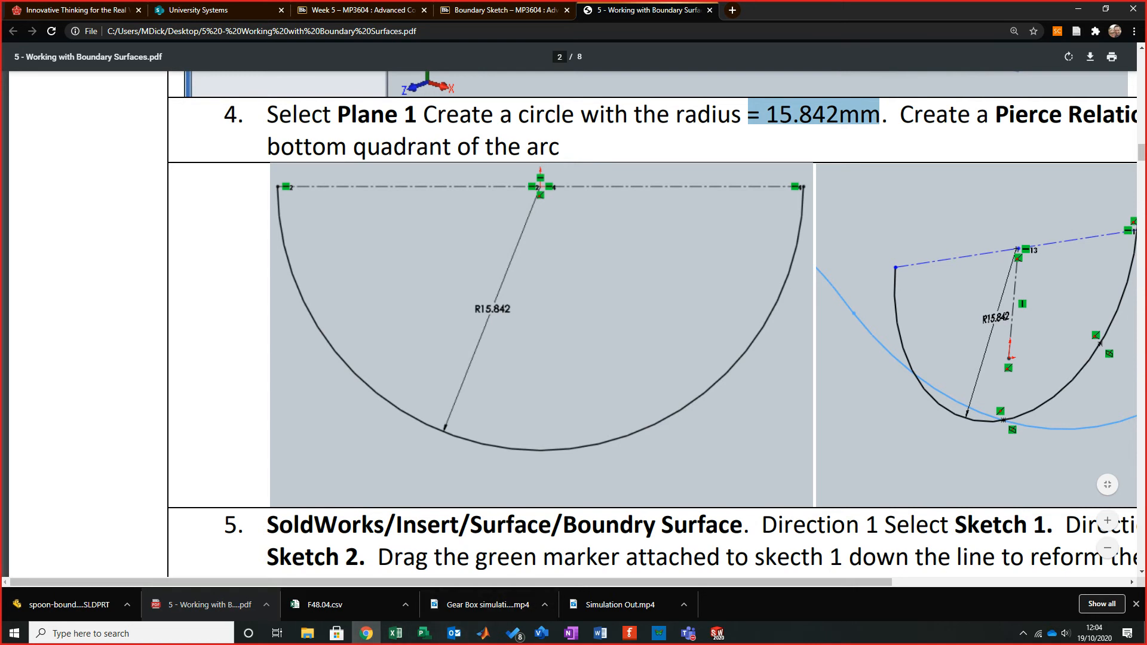
{"action": "left_click_drag", "start_coordinate": [472, 582], "coordinate": [707, 582]}
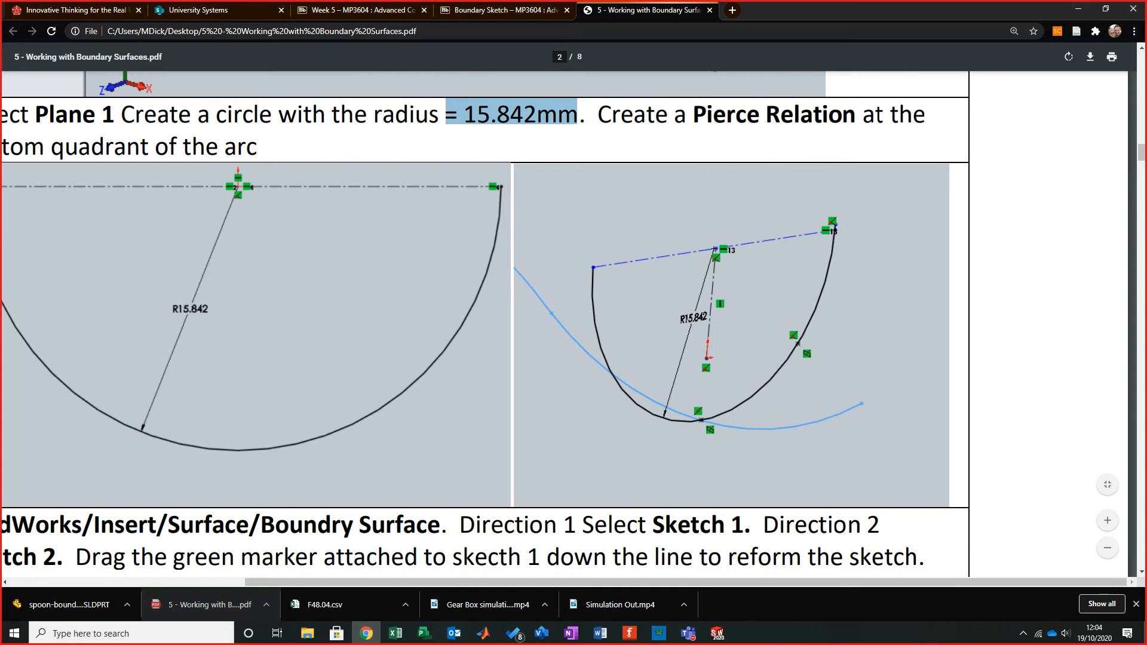
{"action": "scroll", "coordinate": [570, 322], "scroll_direction": "left", "scroll_amount": 3}
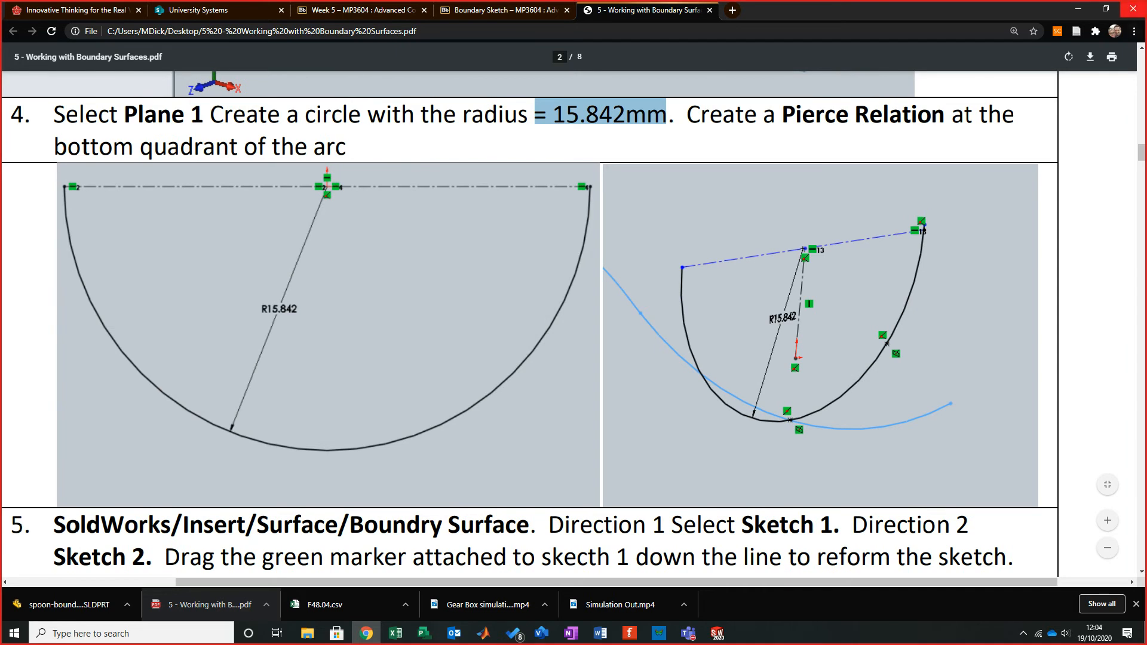
- Open Sketch3 of the reference spoon-boundaryStudent model to inspect how its arc meets the spoon curve, then exit it
{"action": "left_click", "coordinate": [1078, 9]}
{"action": "mouse_move", "coordinate": [691, 234]}
{"action": "middle_mouse_down"}
{"action": "mouse_move", "coordinate": [564, 242]}
{"action": "mouse_move", "coordinate": [985, 198]}
{"action": "mouse_move", "coordinate": [1118, 167]}
{"action": "middle_mouse_up"}
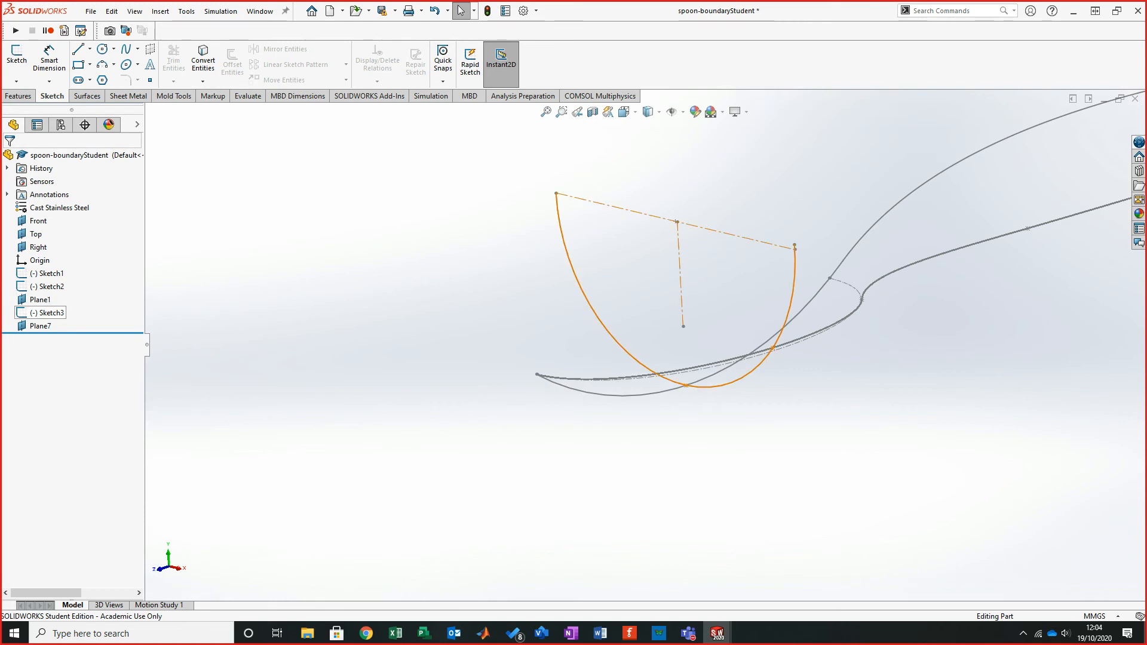
{"action": "right_click", "coordinate": [42, 312]}
{"action": "left_click", "coordinate": [71, 274]}
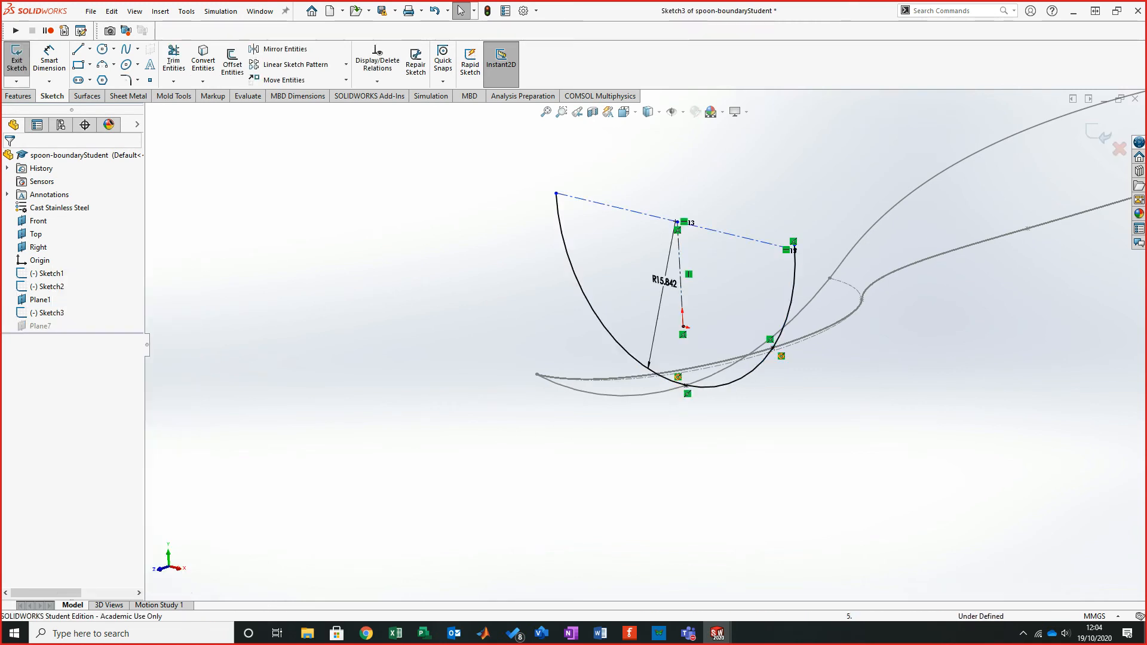
{"action": "scroll", "coordinate": [735, 410], "scroll_direction": "down", "scroll_amount": 2}
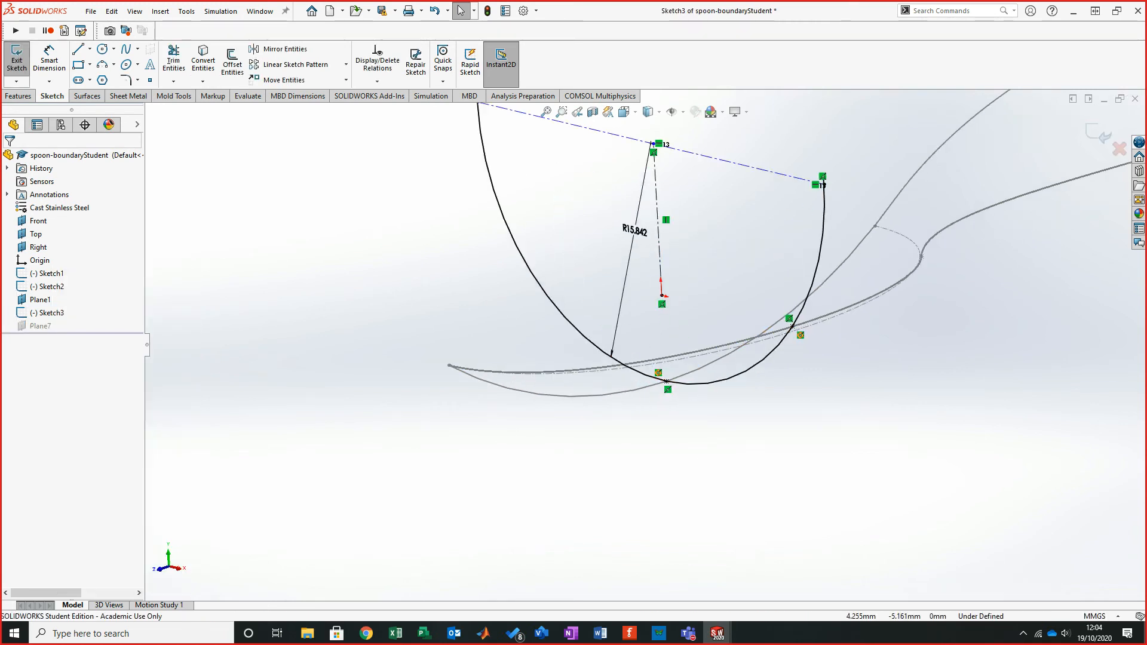
{"action": "scroll", "coordinate": [645, 344], "scroll_direction": "up", "scroll_amount": 4}
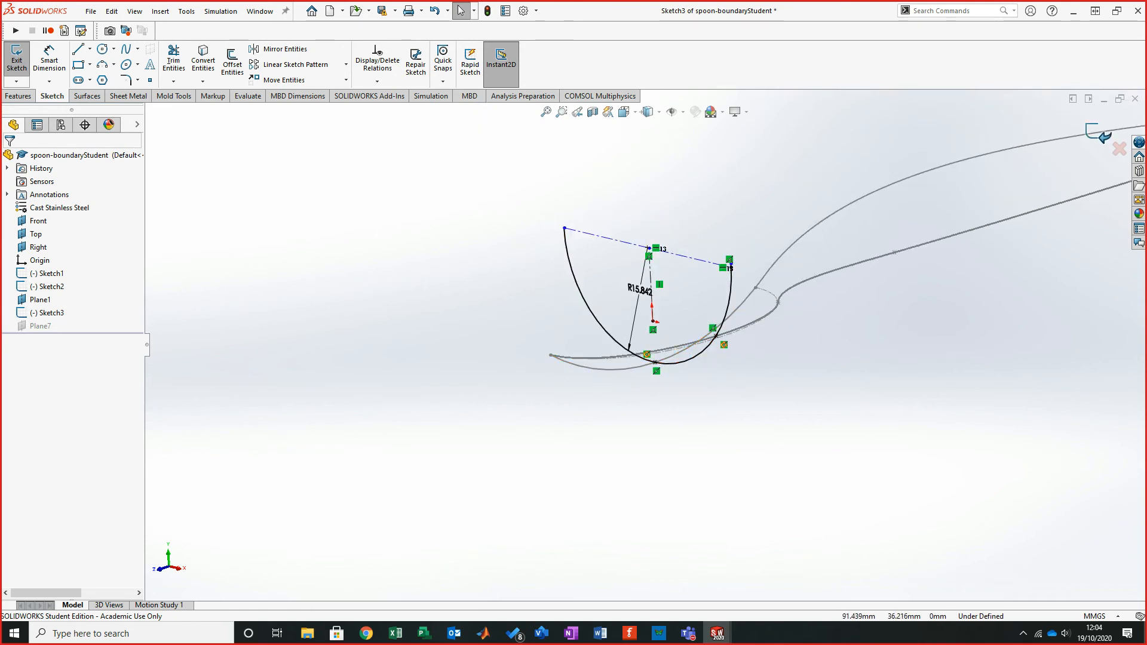
{"action": "left_click", "coordinate": [1098, 133]}
- Switch back to Part2 and open Sketch3 on Plane1 for editing
{"action": "key", "text": "ctrl+Tab"}
{"action": "mouse_move", "coordinate": [621, 413]}
{"action": "middle_mouse_down"}
{"action": "mouse_move", "coordinate": [629, 389]}
{"action": "mouse_move", "coordinate": [711, 329]}
{"action": "middle_mouse_up"}
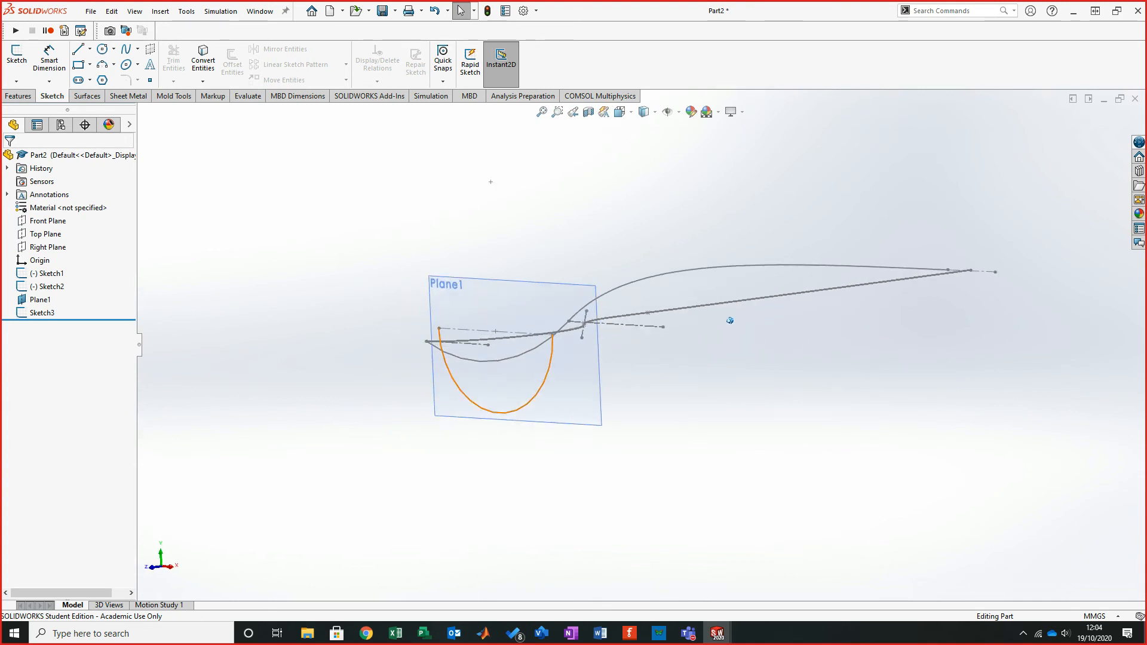
{"action": "scroll", "coordinate": [711, 329], "scroll_direction": "down", "scroll_amount": 2}
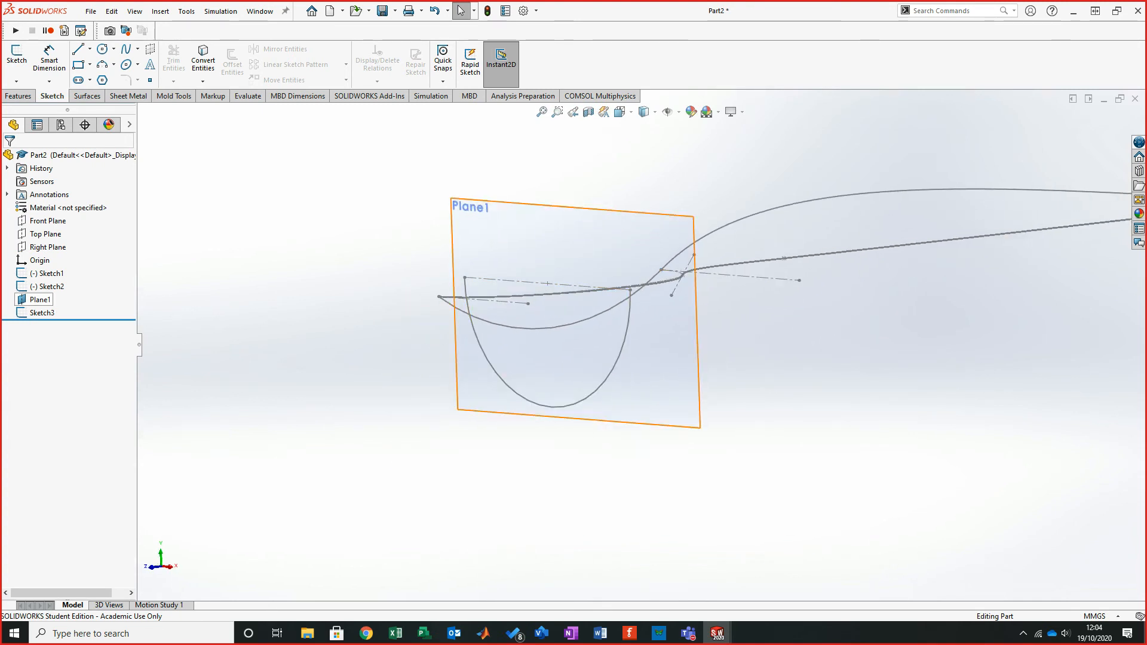
{"action": "right_click", "coordinate": [45, 301]}
{"action": "left_click", "coordinate": [40, 332]}
{"action": "right_click", "coordinate": [49, 313]}
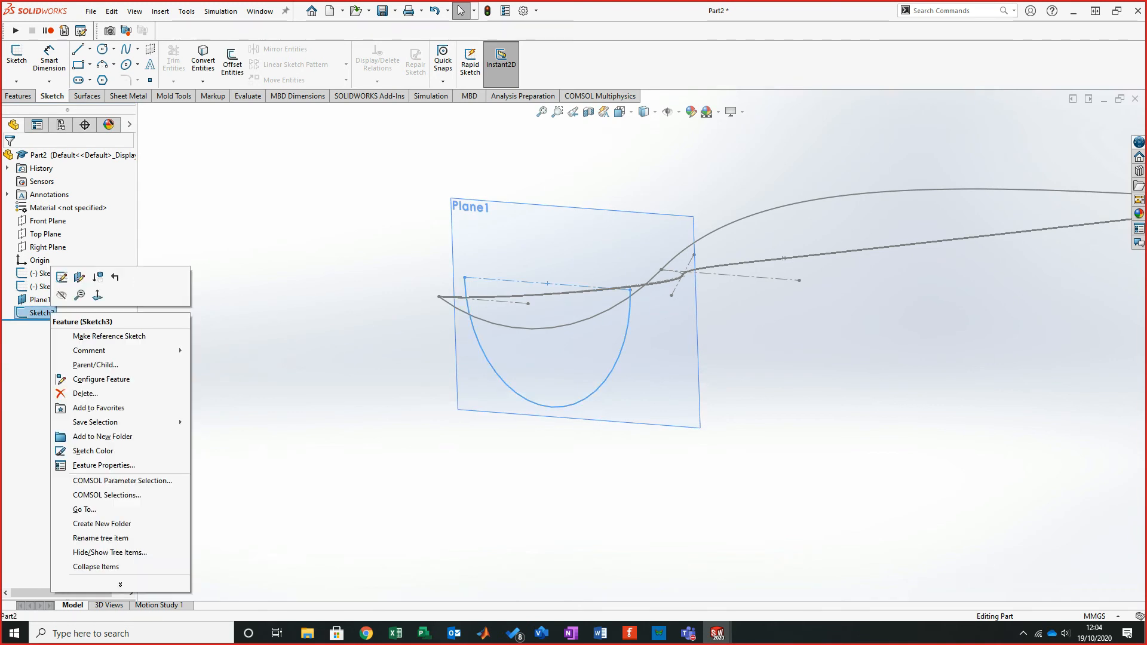
{"action": "left_click", "coordinate": [62, 277]}
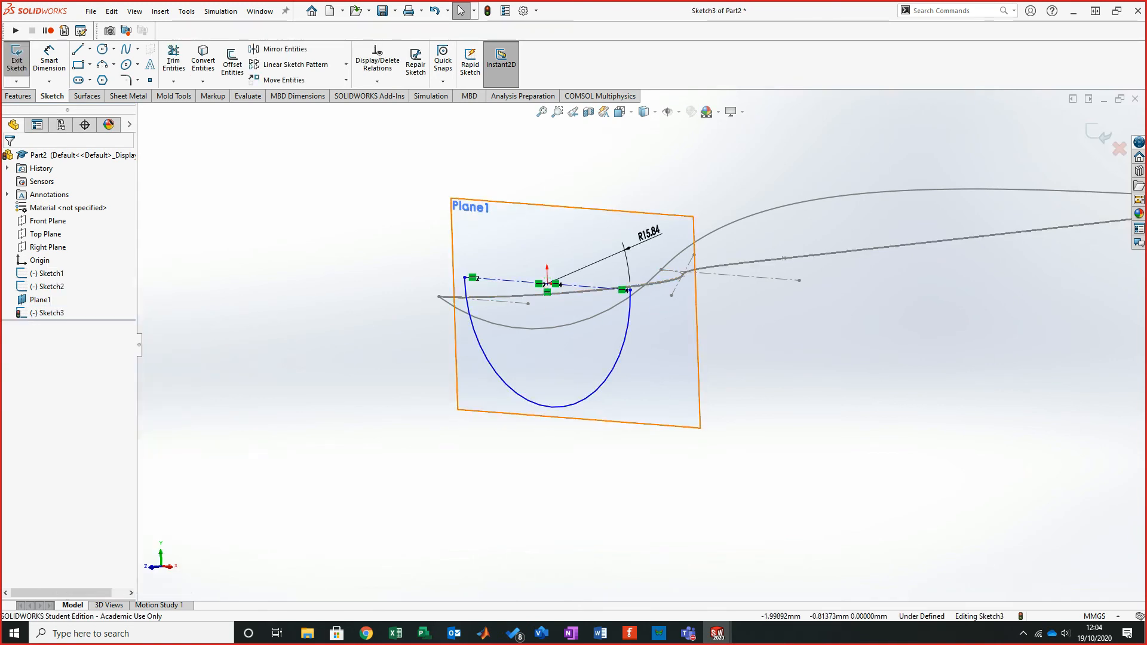
- Drag the half-circle arc upward on Plane1, away from the spoon curves, and view the sketch face-on
{"action": "mouse_move", "coordinate": [547, 283]}
{"action": "left_mouse_down"}
{"action": "mouse_move", "coordinate": [529, 150]}
{"action": "mouse_move", "coordinate": [555, 131]}
{"action": "left_mouse_up"}
{"action": "left_click", "coordinate": [913, 272]}
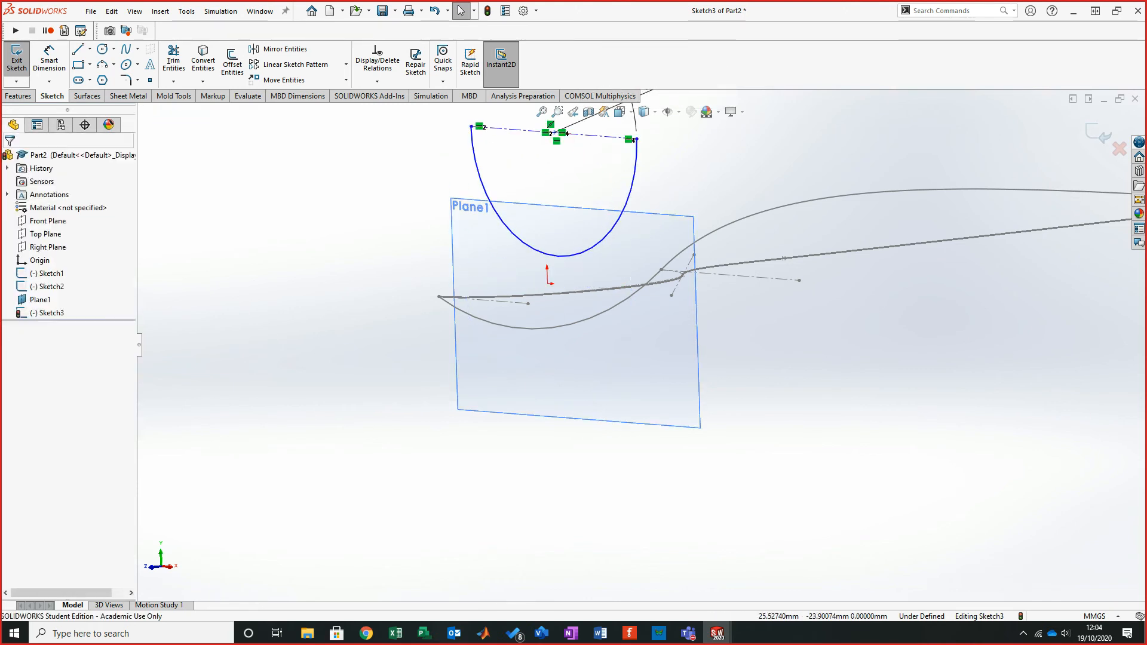
{"action": "middle_click_drag", "start_coordinate": [913, 272], "coordinate": [920, 278]}
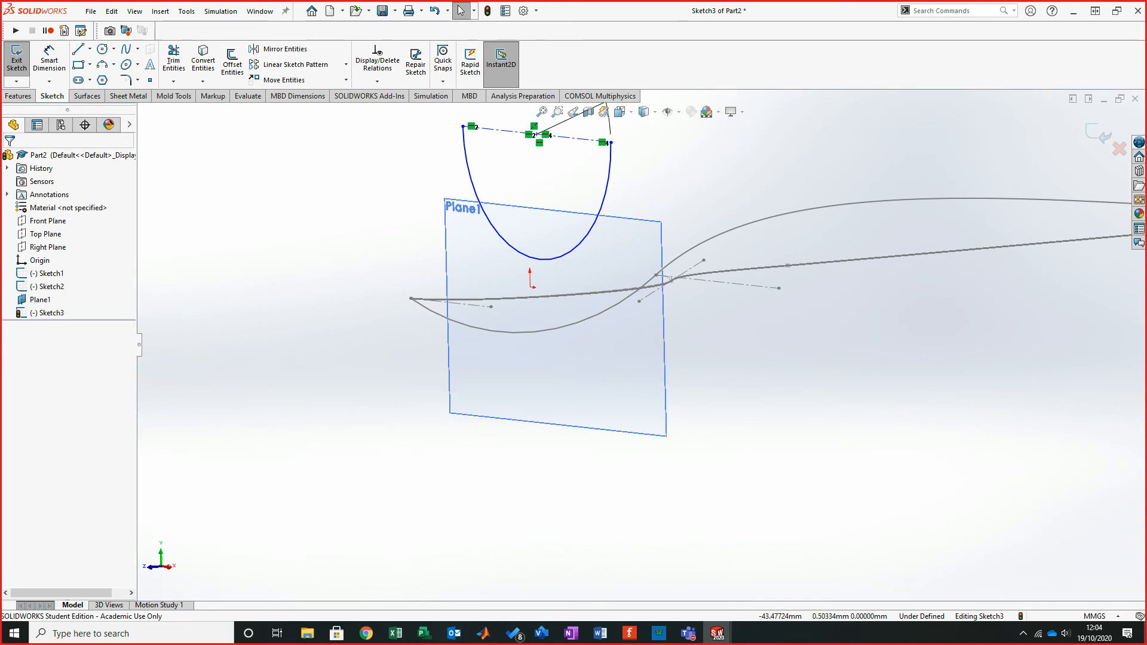
{"action": "key", "text": "ctrl+8"}
{"action": "scroll", "coordinate": [644, 242], "scroll_direction": "up", "scroll_amount": 4}
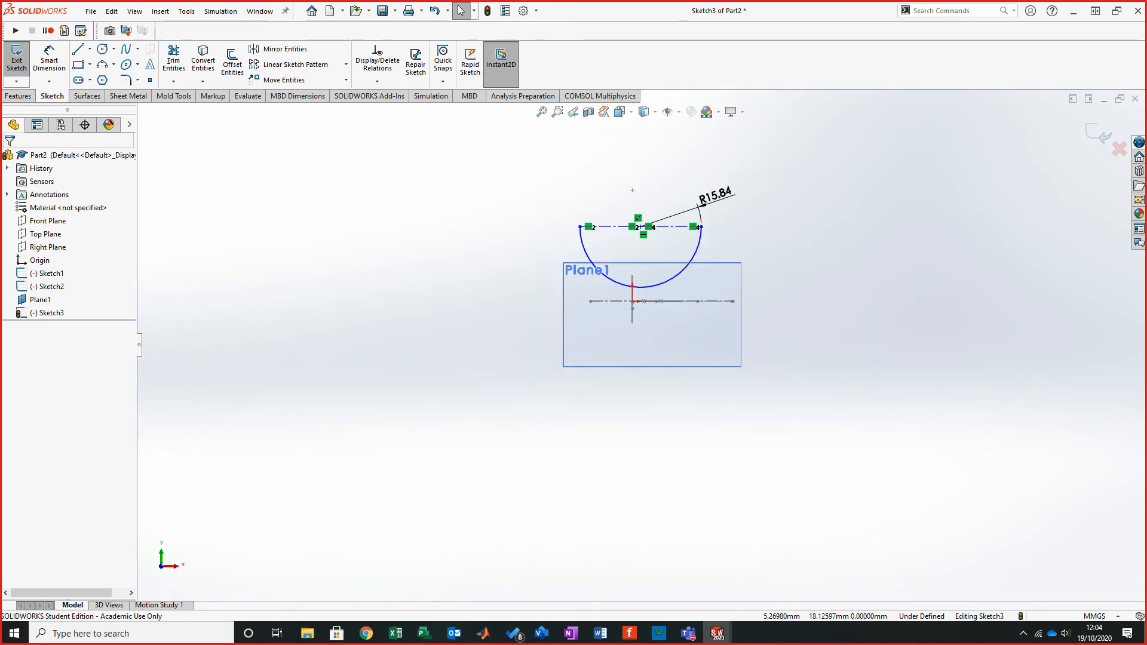
{"action": "scroll", "coordinate": [644, 242], "scroll_direction": "down", "scroll_amount": 2}
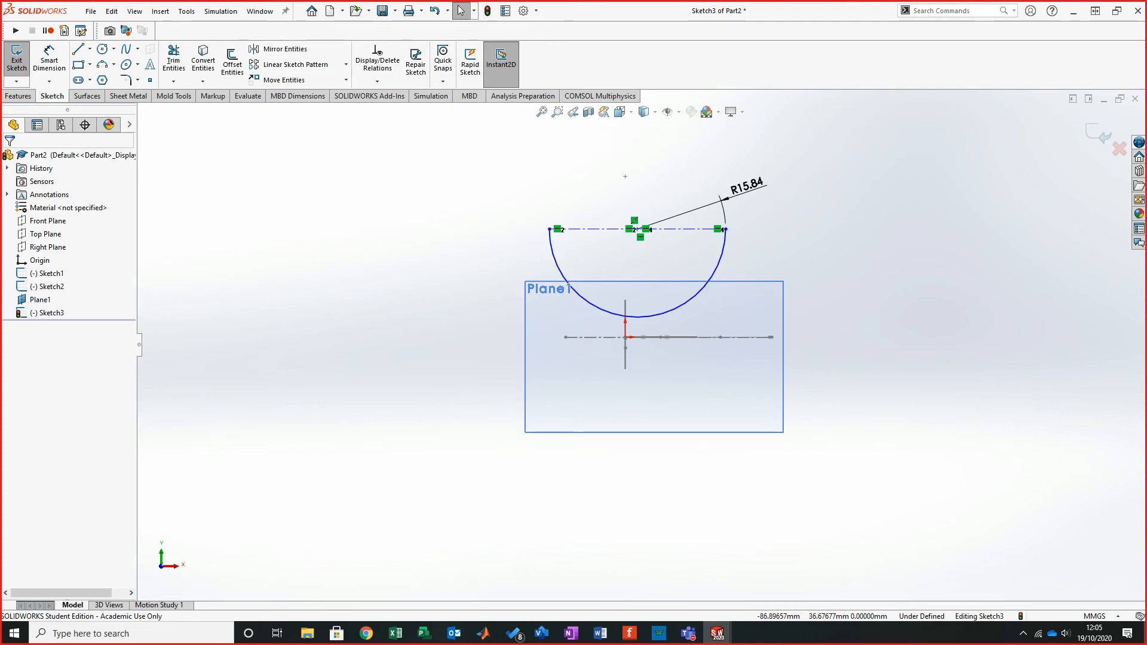
- Place a sketch point at the bottom quadrant of the arc
{"action": "left_click", "coordinate": [150, 80]}
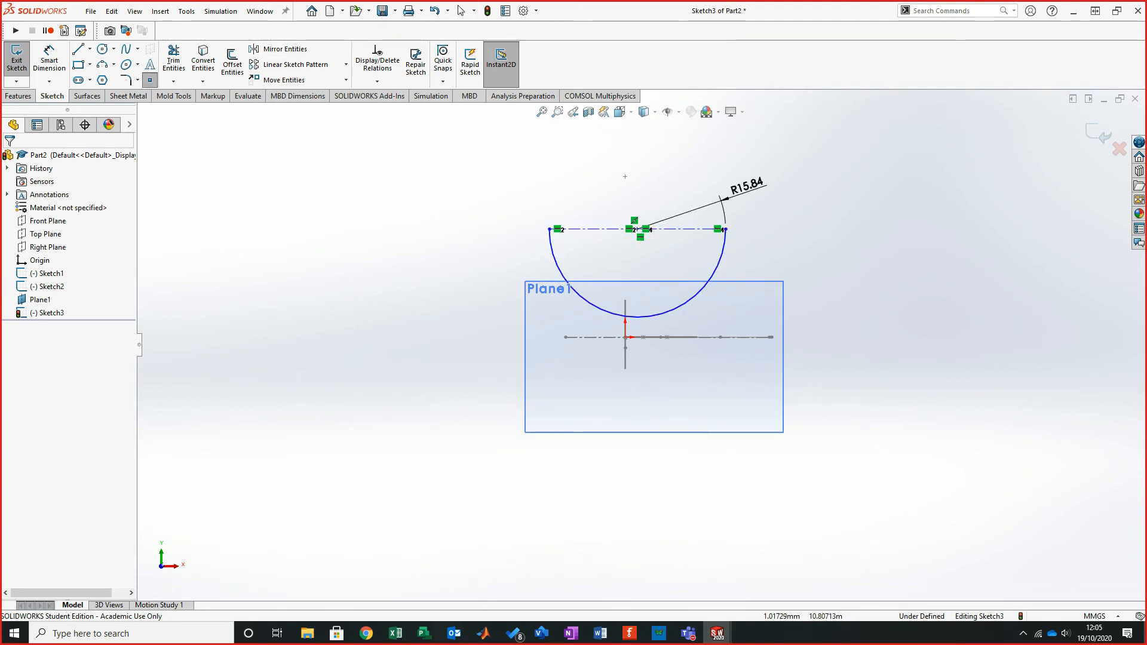
{"action": "left_click", "coordinate": [637, 317]}
{"action": "right_click", "coordinate": [873, 316]}
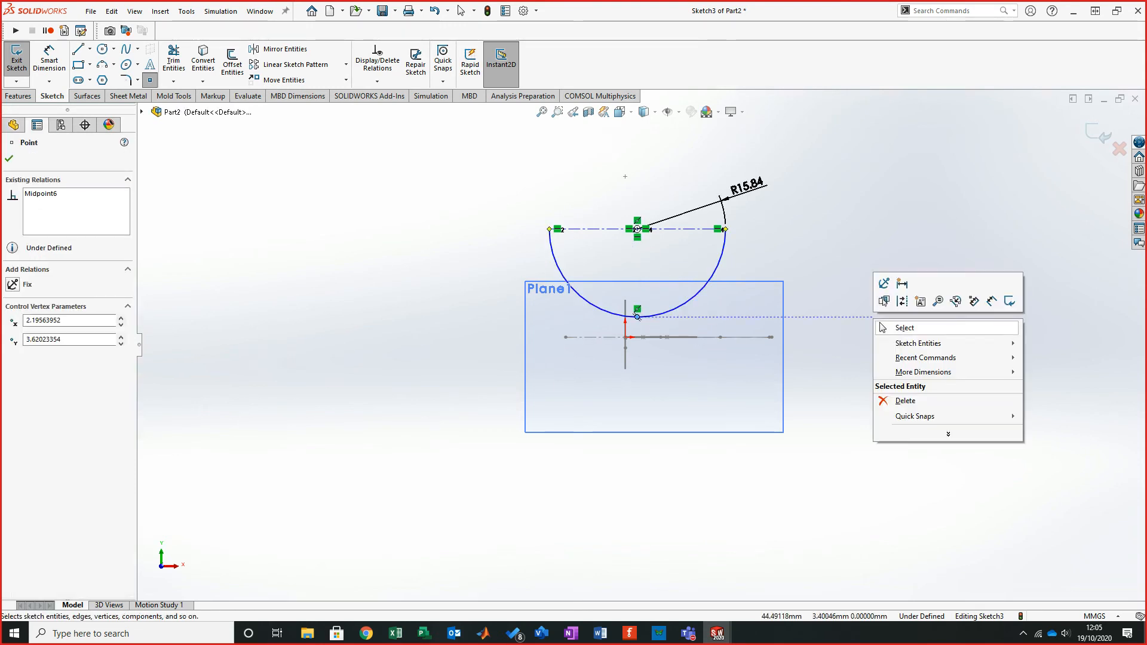
{"action": "left_click", "coordinate": [890, 325]}
- Add a Pierce relation between the arc's bottom point and the Sketch1 curve
{"action": "scroll", "coordinate": [695, 317], "scroll_direction": "down", "scroll_amount": 2}
{"action": "mouse_move", "coordinate": [612, 352]}
{"action": "middle_mouse_down"}
{"action": "mouse_move", "coordinate": [639, 384]}
{"action": "mouse_move", "coordinate": [676, 398]}
{"action": "middle_mouse_up"}
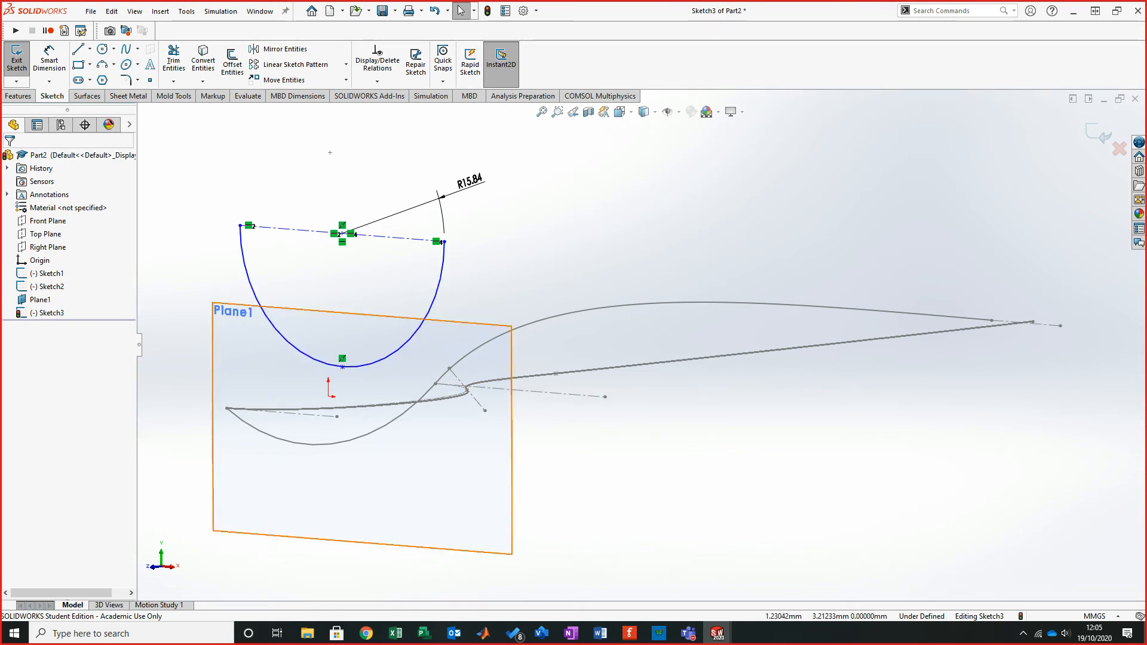
{"action": "left_click", "coordinate": [343, 367]}
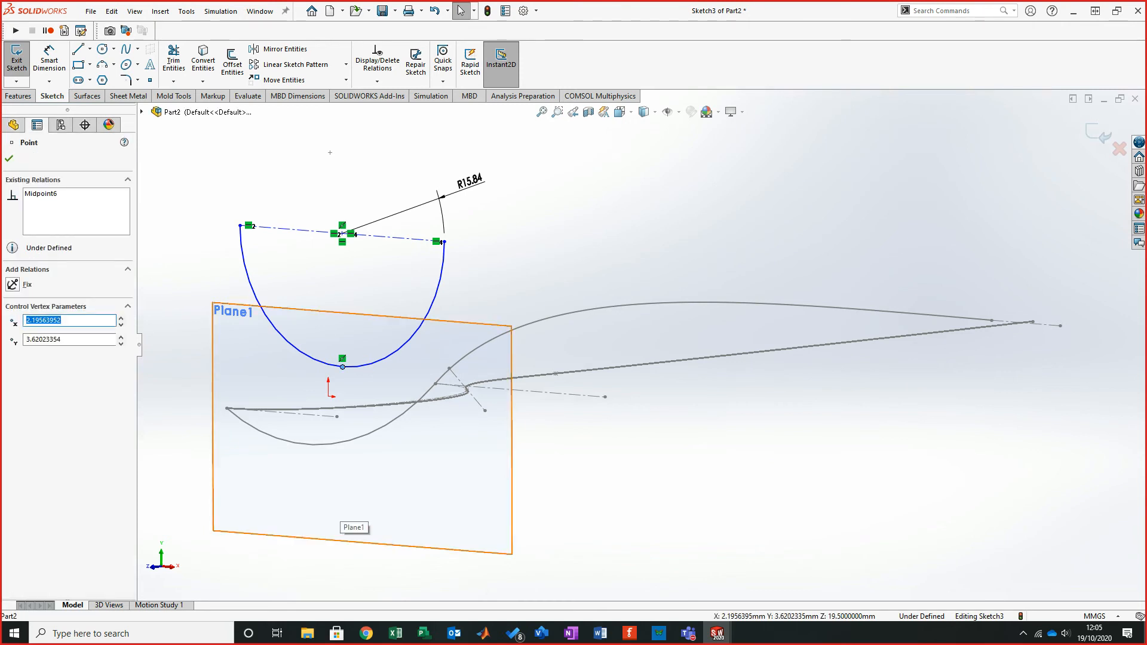
{"action": "left_click", "coordinate": [382, 425], "text": "ctrl"}
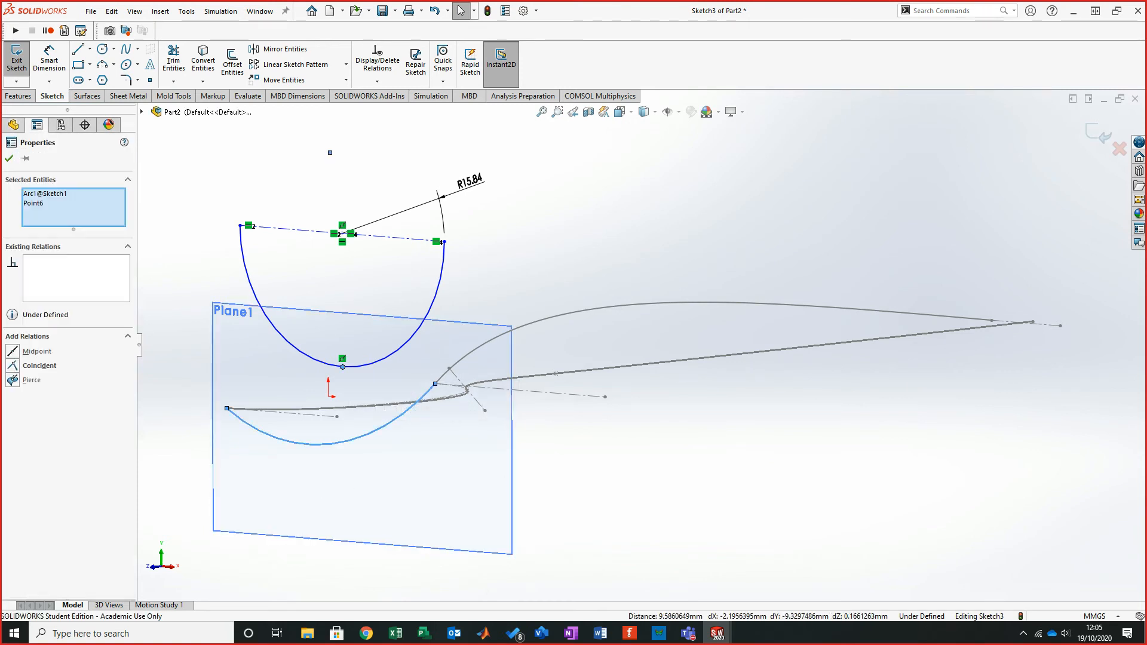
{"action": "left_click", "coordinate": [13, 380]}
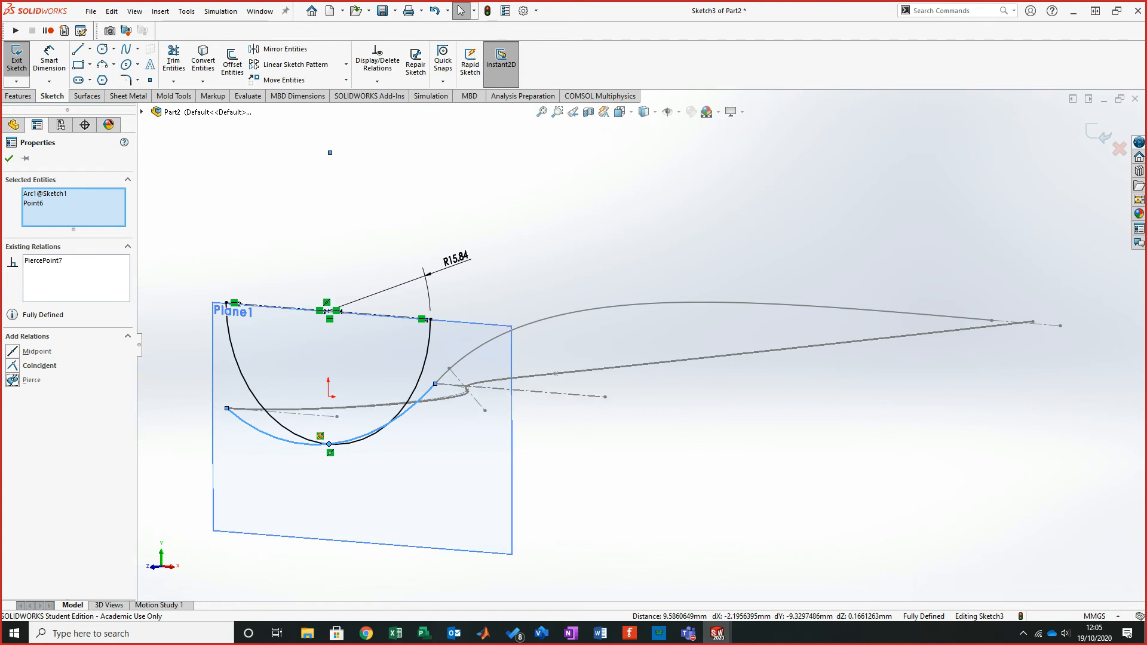
{"action": "key", "text": "Escape"}
- Compare the pierced arc with step 4 of the tutorial PDF
{"action": "mouse_move", "coordinate": [507, 418]}
{"action": "middle_mouse_down"}
{"action": "mouse_move", "coordinate": [675, 389]}
{"action": "mouse_move", "coordinate": [550, 381]}
{"action": "middle_mouse_up"}
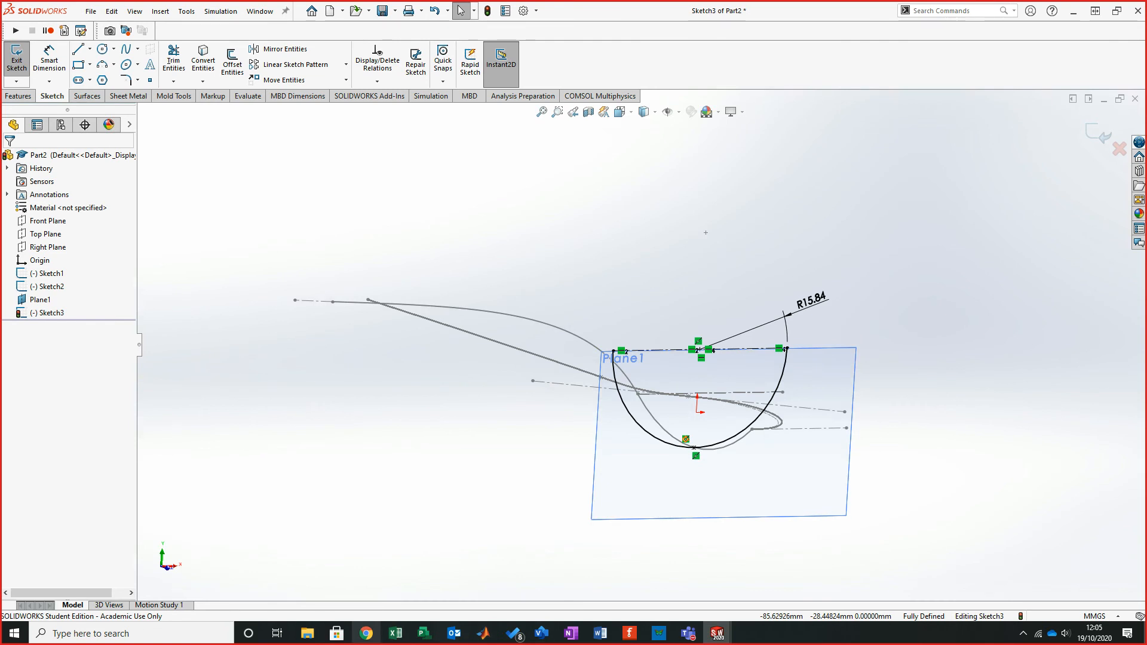
{"action": "left_click", "coordinate": [367, 633]}
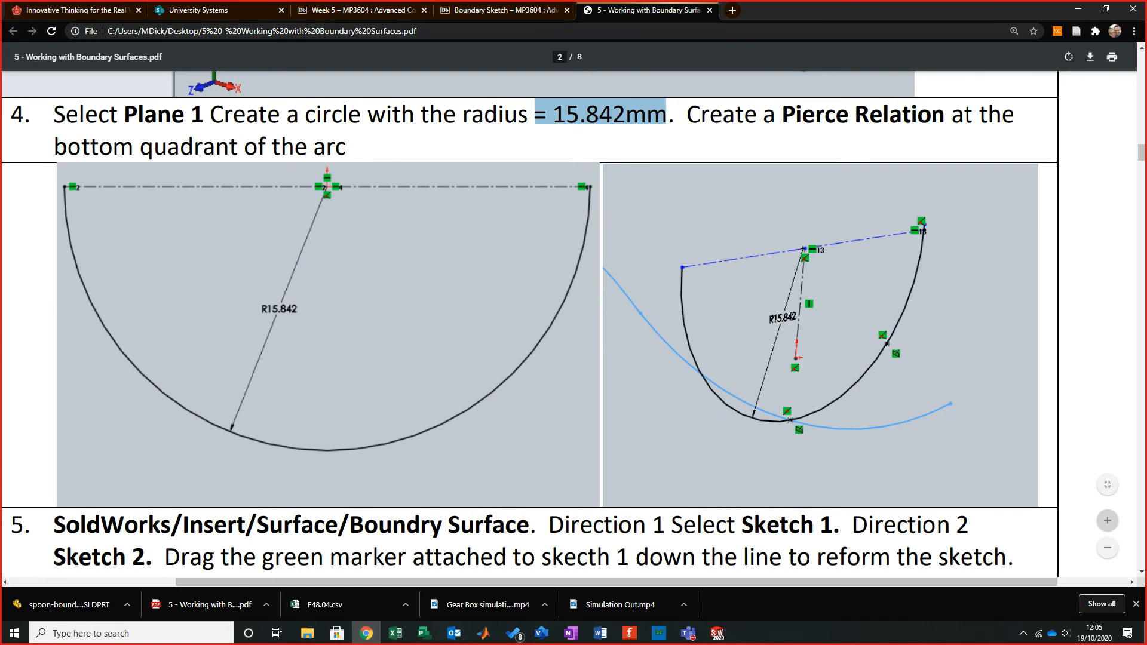
{"action": "left_click", "coordinate": [1078, 8]}
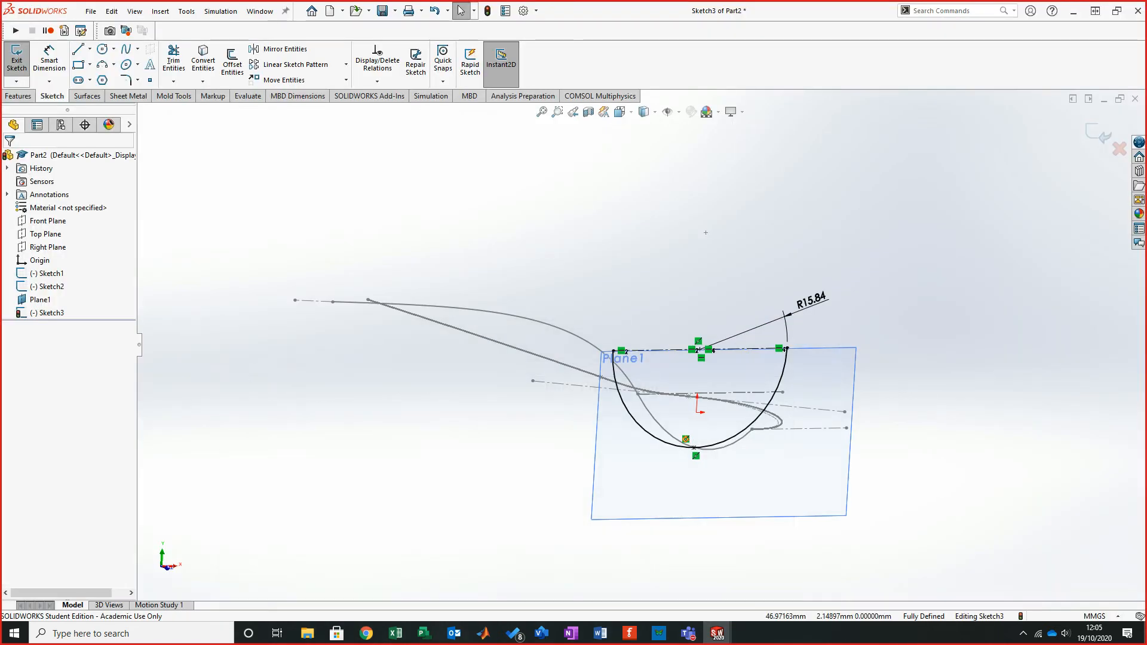
- Exit Sketch3 after orbiting around the pierced arc
{"action": "middle_click_drag", "start_coordinate": [550, 384], "coordinate": [496, 389]}
{"action": "middle_click_drag", "start_coordinate": [573, 378], "coordinate": [553, 351]}
{"action": "scroll", "coordinate": [554, 351], "scroll_direction": "down", "scroll_amount": 3}
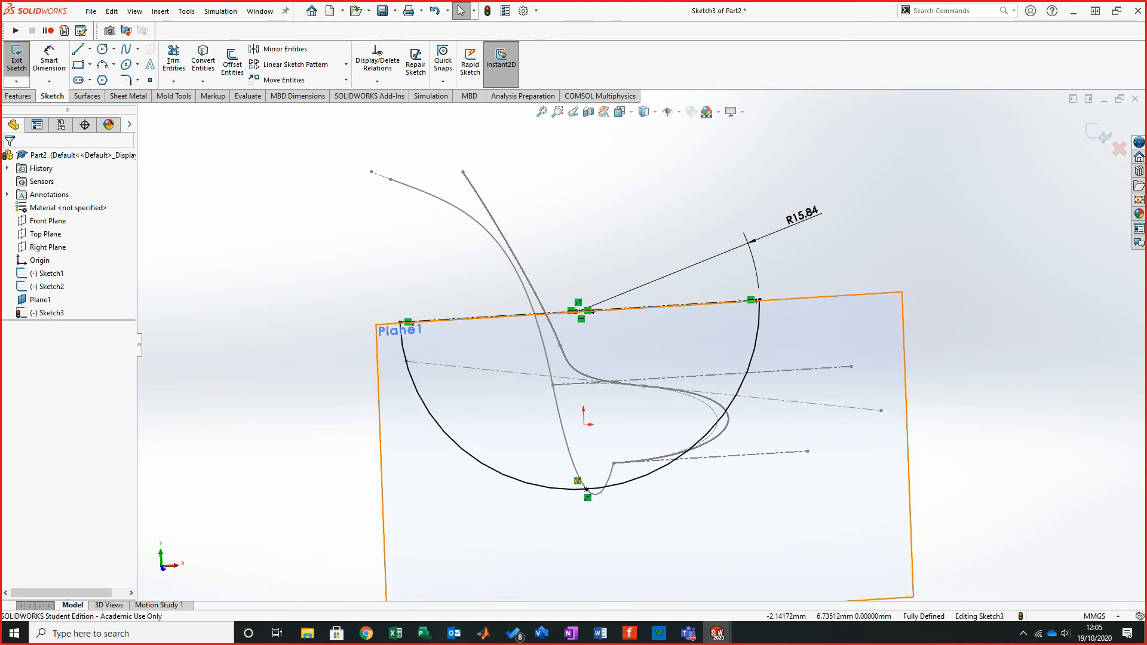
{"action": "mouse_move", "coordinate": [590, 311]}
{"action": "middle_mouse_down"}
{"action": "mouse_move", "coordinate": [553, 335]}
{"action": "mouse_move", "coordinate": [576, 351]}
{"action": "mouse_move", "coordinate": [680, 362]}
{"action": "mouse_move", "coordinate": [680, 311]}
{"action": "mouse_move", "coordinate": [642, 304]}
{"action": "mouse_move", "coordinate": [660, 282]}
{"action": "middle_mouse_up"}
{"action": "left_click", "coordinate": [16, 59]}
- Read step 5 of the tutorial PDF about creating the boundary surface
{"action": "left_click", "coordinate": [366, 633]}
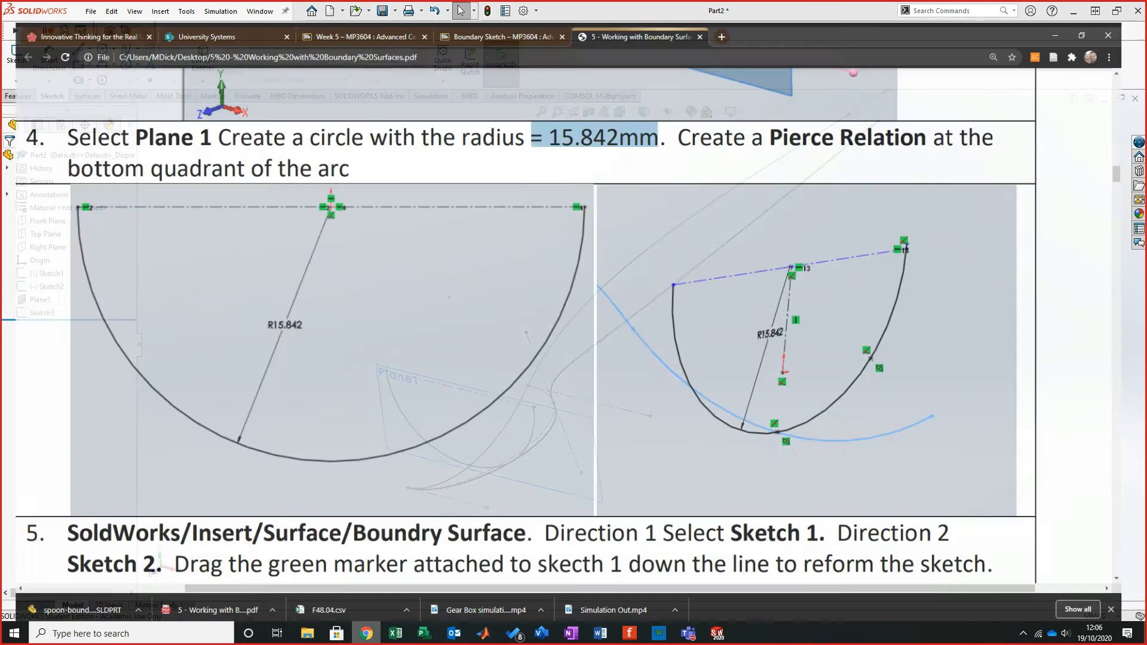
{"action": "scroll", "coordinate": [570, 311], "scroll_direction": "down", "scroll_amount": 2}
{"action": "scroll", "coordinate": [571, 310], "scroll_direction": "down", "scroll_amount": 6}
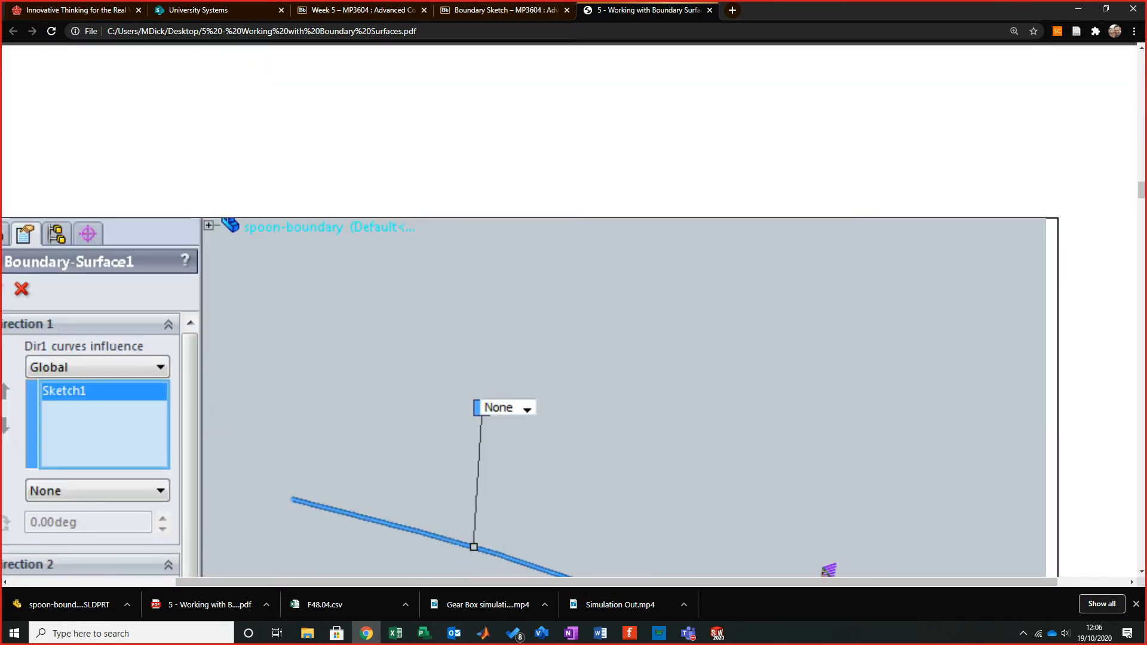
{"action": "scroll", "coordinate": [574, 311], "scroll_direction": "down", "scroll_amount": 4}
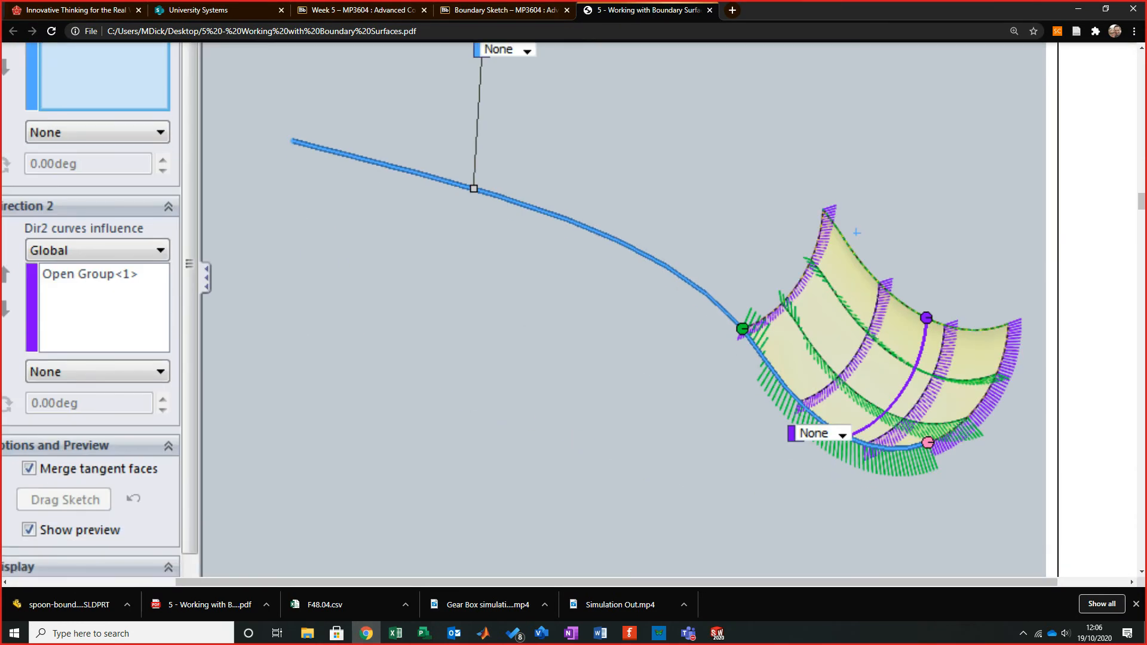
{"action": "left_click", "coordinate": [1078, 9]}
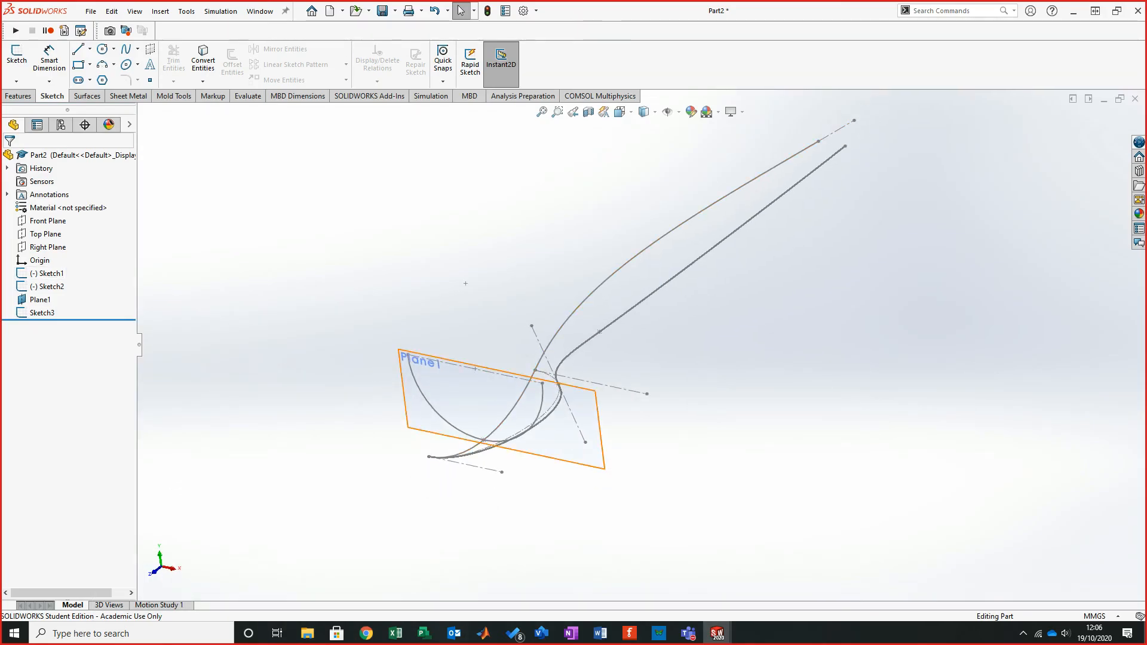
- Hide Plane1 in the model
{"action": "right_click", "coordinate": [39, 299]}
{"action": "left_click", "coordinate": [73, 283]}
{"action": "mouse_move", "coordinate": [677, 299]}
{"action": "middle_mouse_down"}
{"action": "mouse_move", "coordinate": [664, 280]}
{"action": "mouse_move", "coordinate": [764, 256]}
{"action": "mouse_move", "coordinate": [998, 138]}
{"action": "mouse_move", "coordinate": [1032, 161]}
{"action": "middle_mouse_up"}
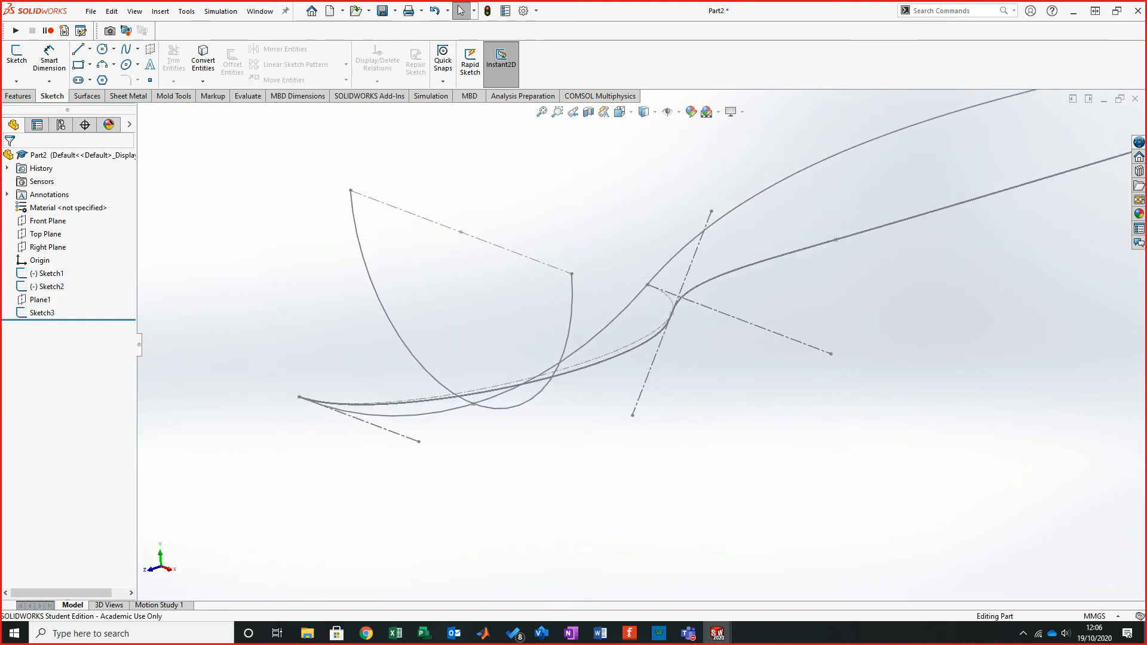
- Start a Boundary Surface and set Sketch1 as the Direction 1 curve
{"action": "left_click", "coordinate": [87, 96]}
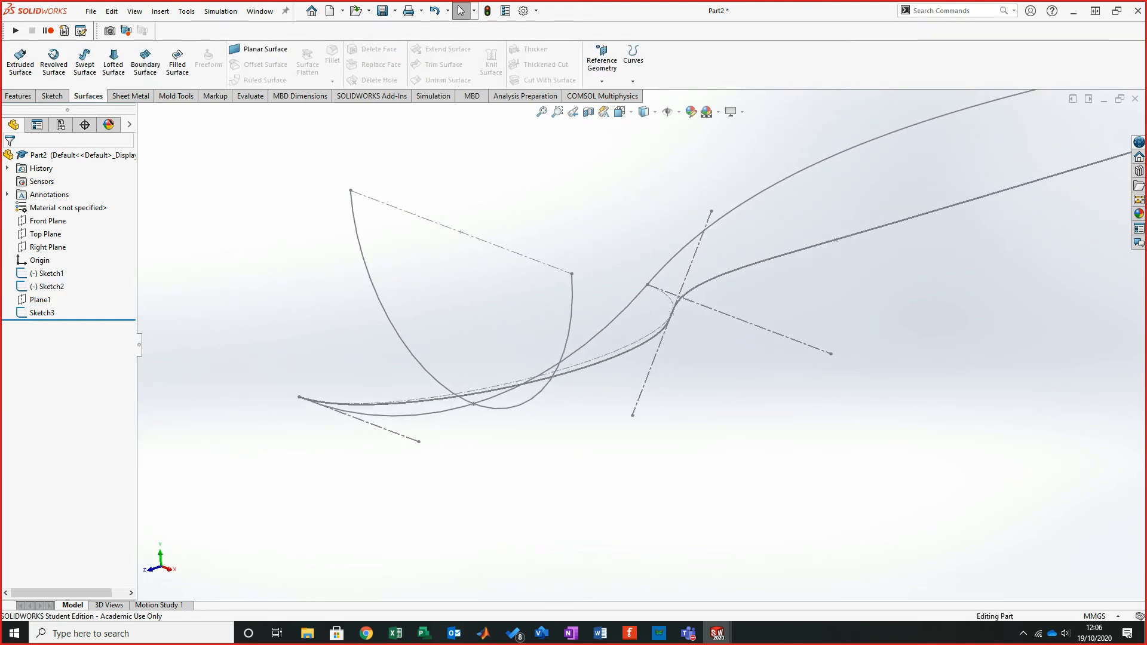
{"action": "left_click", "coordinate": [145, 59]}
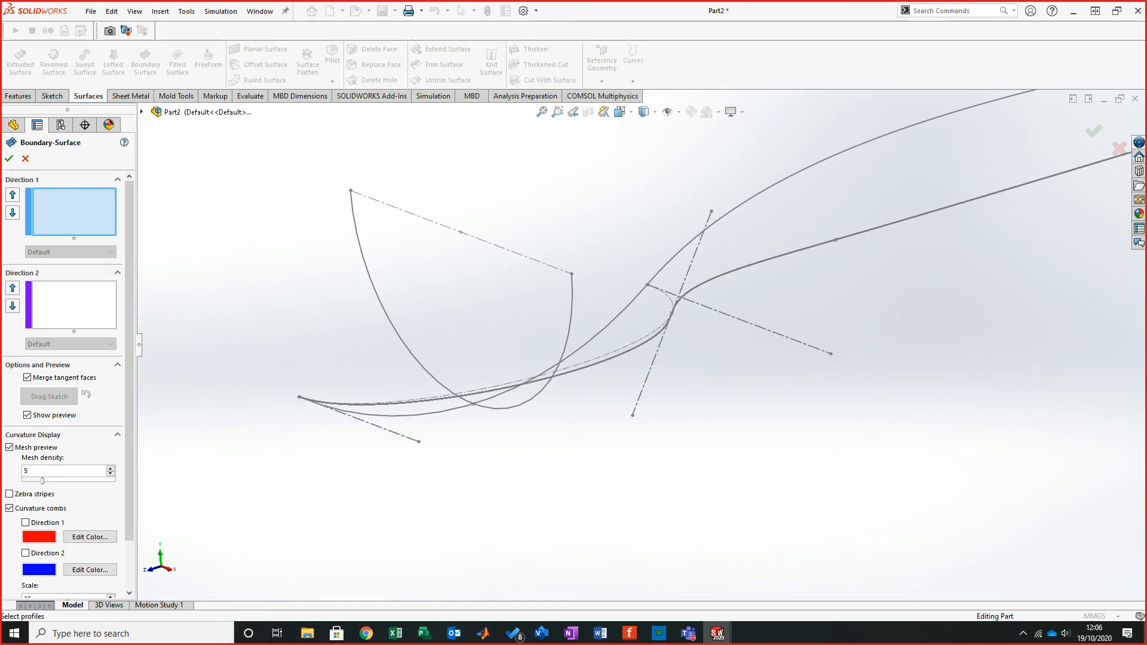
{"action": "left_click", "coordinate": [473, 404]}
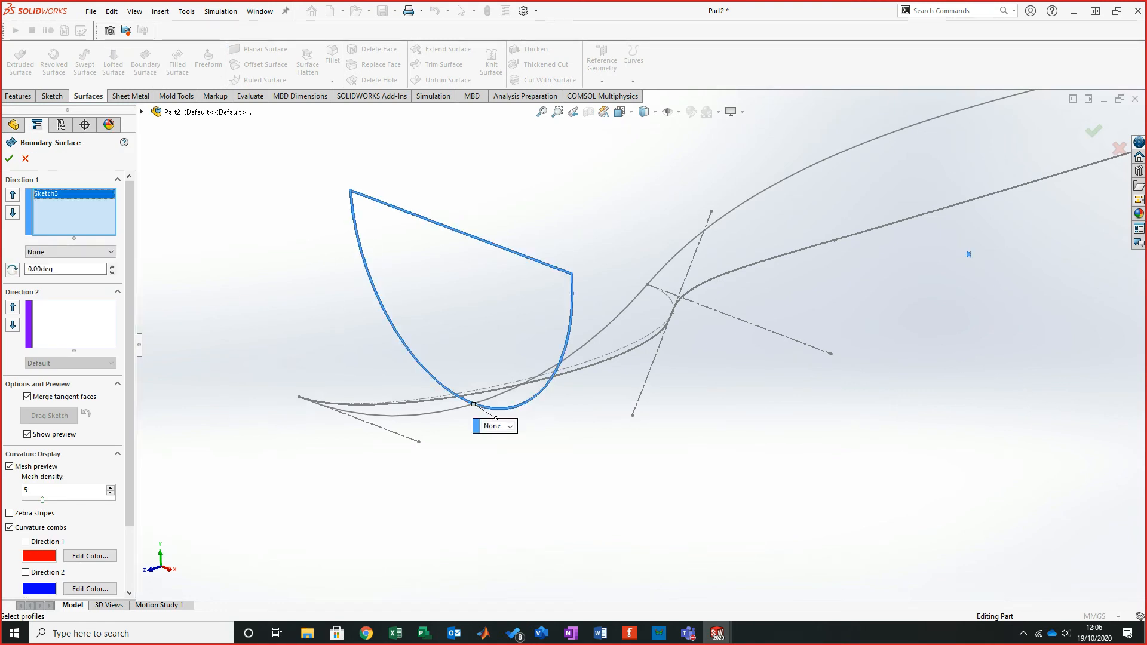
{"action": "right_click", "coordinate": [74, 193]}
{"action": "left_click", "coordinate": [102, 229]}
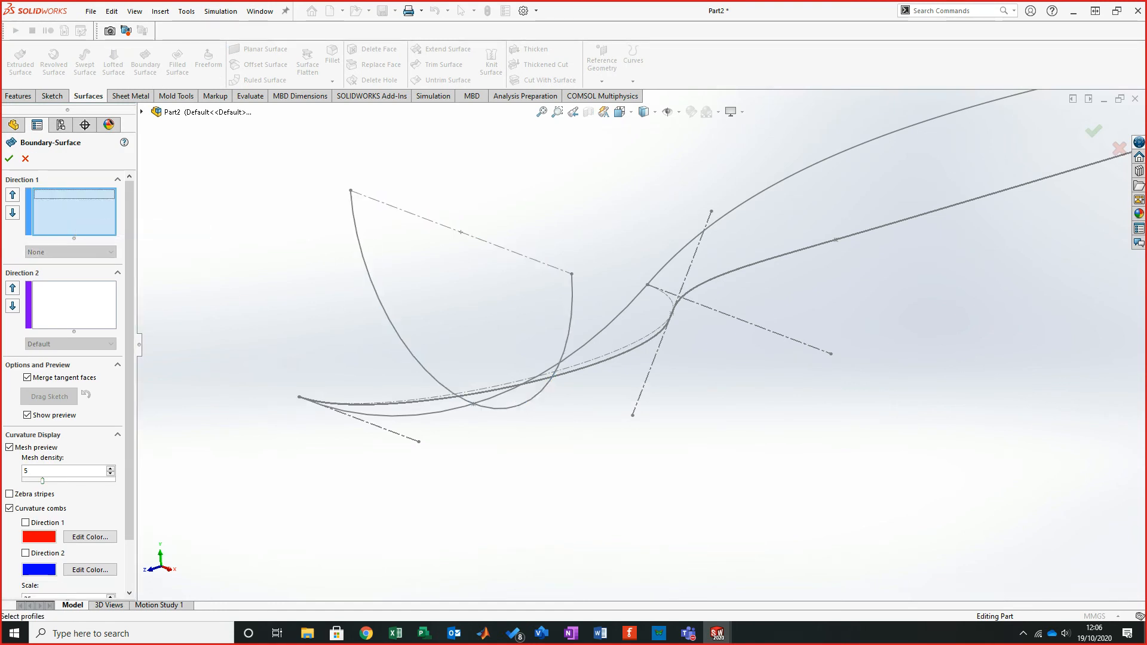
{"action": "mouse_move", "coordinate": [1029, 162]}
{"action": "middle_mouse_down"}
{"action": "mouse_move", "coordinate": [1031, 185]}
{"action": "mouse_move", "coordinate": [1014, 192]}
{"action": "mouse_move", "coordinate": [621, 275]}
{"action": "middle_mouse_up"}
{"action": "left_click", "coordinate": [554, 244]}
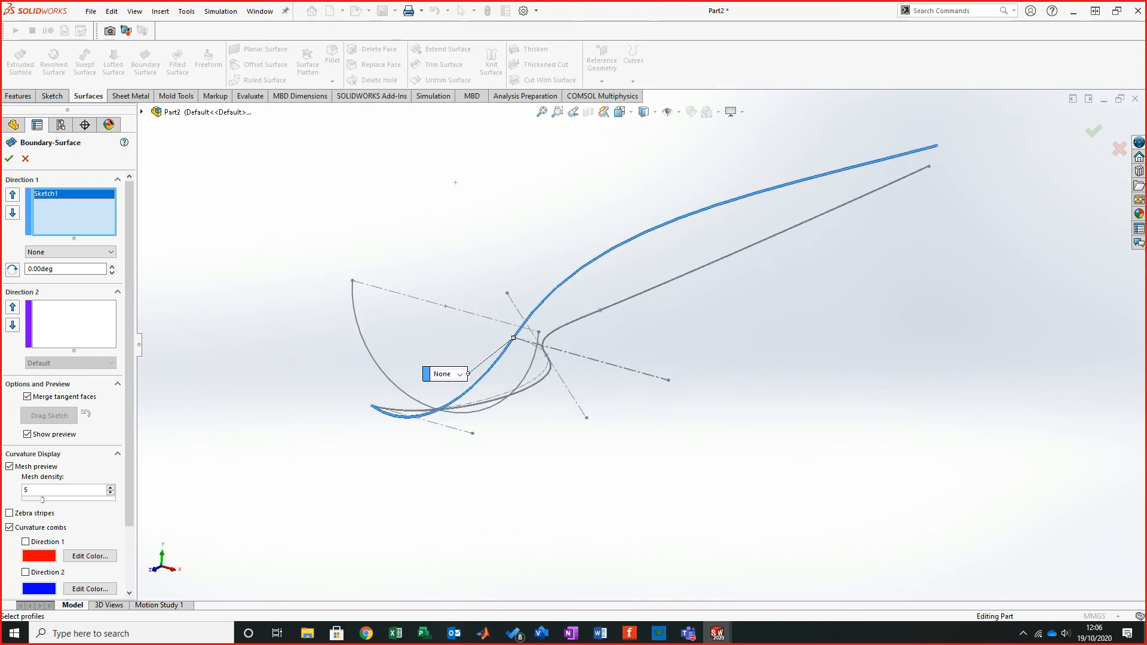
- Add the half-circle arc on Plane1 as an open group for the Direction 2 curve
{"action": "left_click", "coordinate": [74, 325]}
{"action": "mouse_move", "coordinate": [704, 257]}
{"action": "middle_mouse_down"}
{"action": "mouse_move", "coordinate": [660, 275]}
{"action": "mouse_move", "coordinate": [804, 300]}
{"action": "mouse_move", "coordinate": [762, 287]}
{"action": "middle_mouse_up"}
{"action": "right_click", "coordinate": [520, 237]}
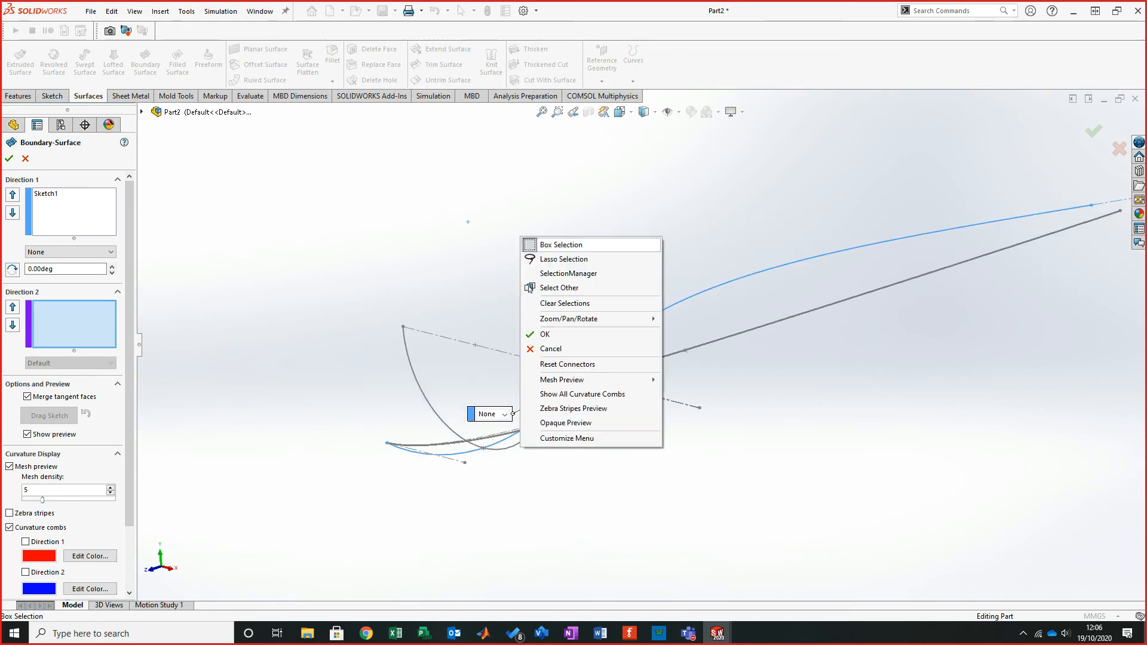
{"action": "left_click", "coordinate": [568, 273]}
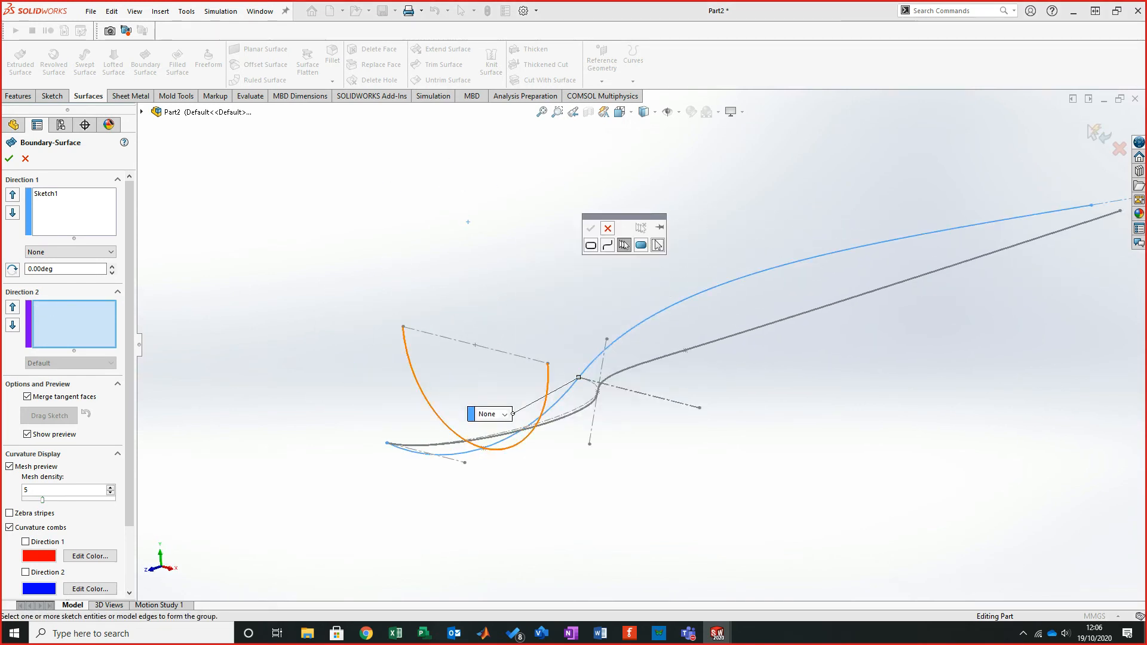
{"action": "left_click", "coordinate": [547, 387]}
{"action": "left_click", "coordinate": [590, 228]}
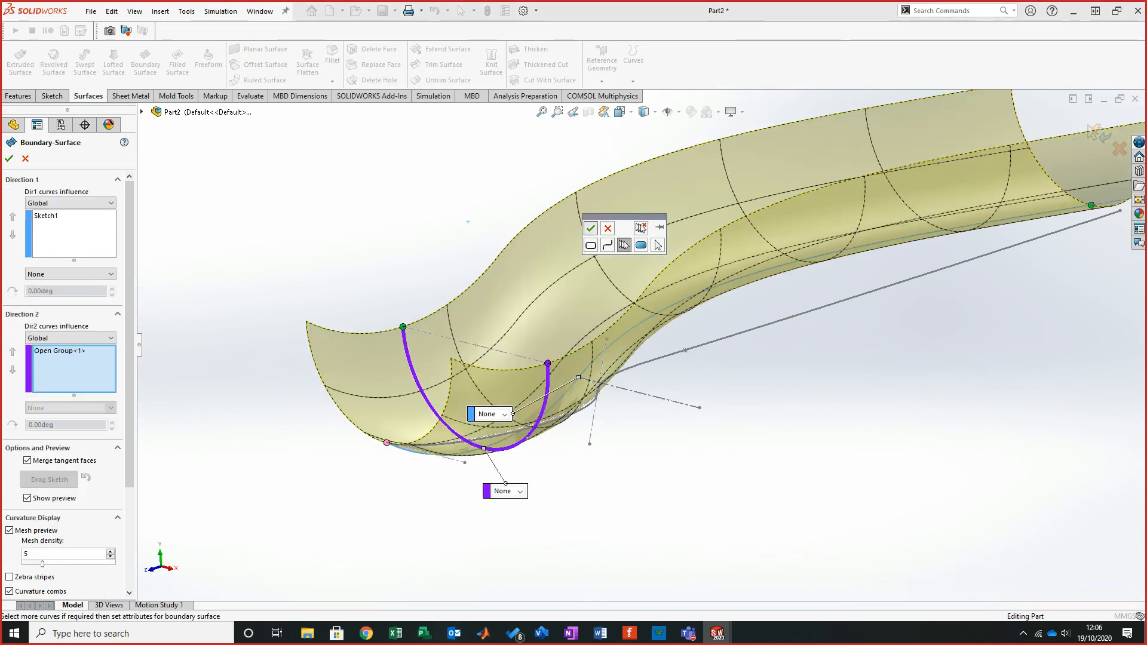
{"action": "middle_click_drag", "start_coordinate": [793, 303], "coordinate": [791, 335]}
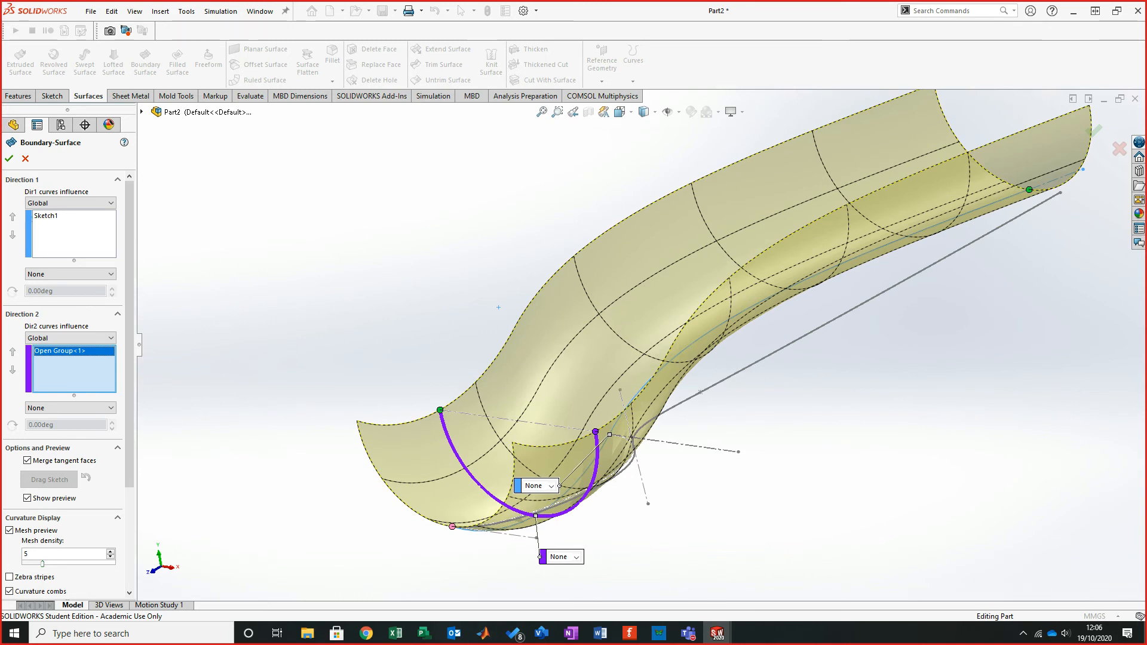
{"action": "left_click", "coordinate": [1023, 633]}
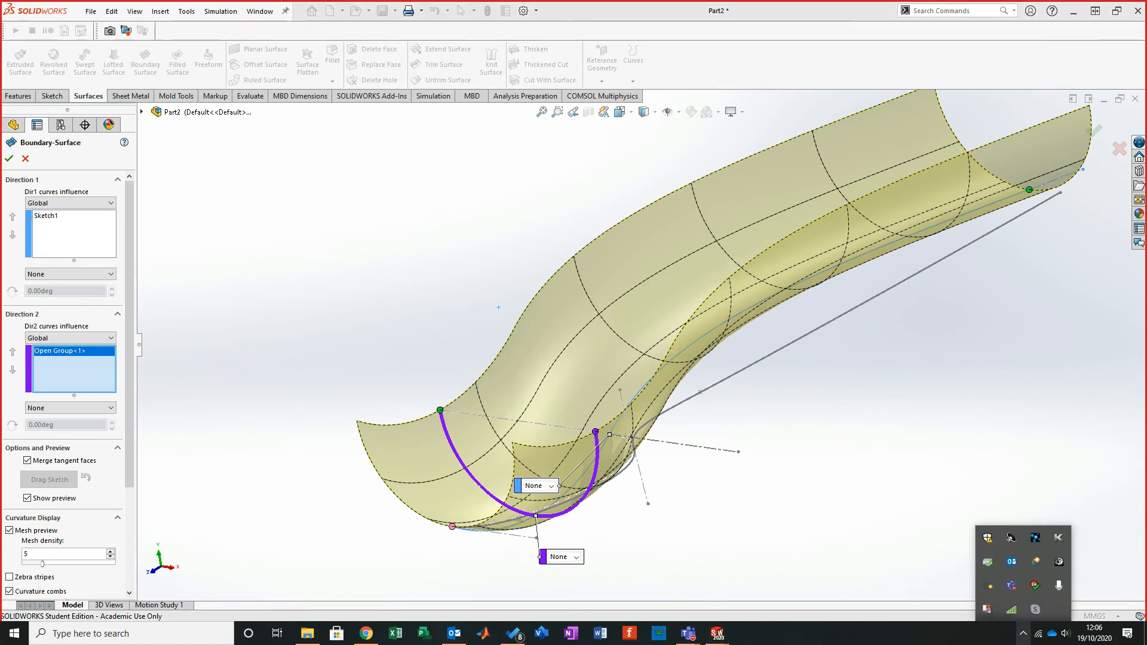
{"action": "right_click", "coordinate": [987, 609]}
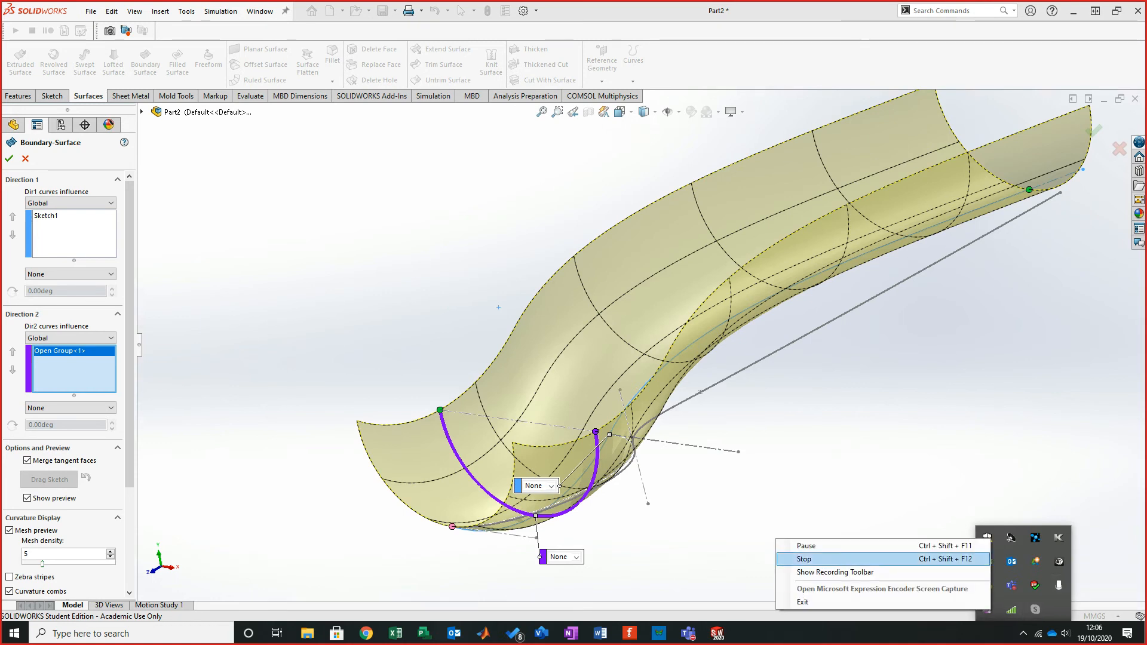
{"action": "left_click", "coordinate": [806, 545]}
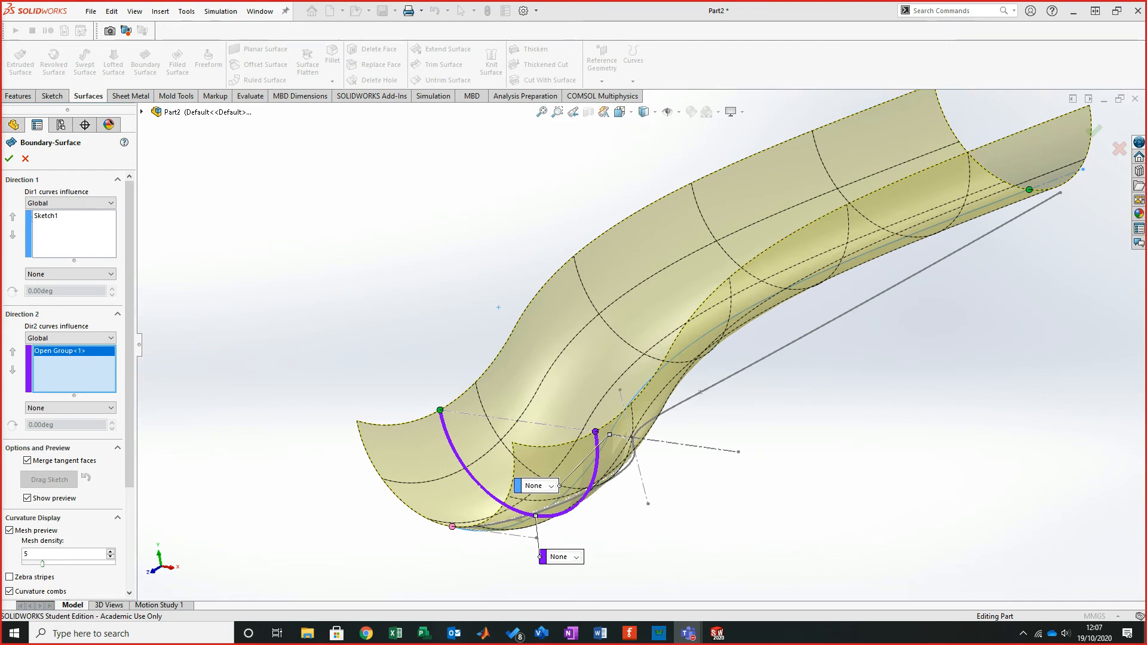
{"action": "left_click", "coordinate": [1023, 633]}
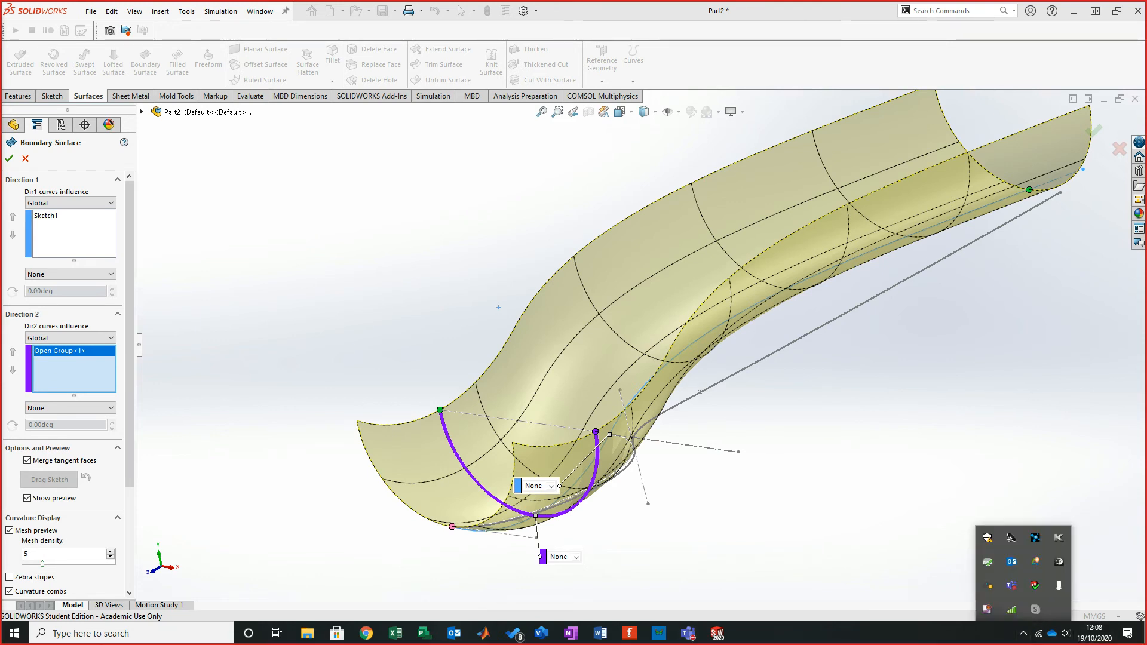
{"action": "right_click", "coordinate": [987, 609]}
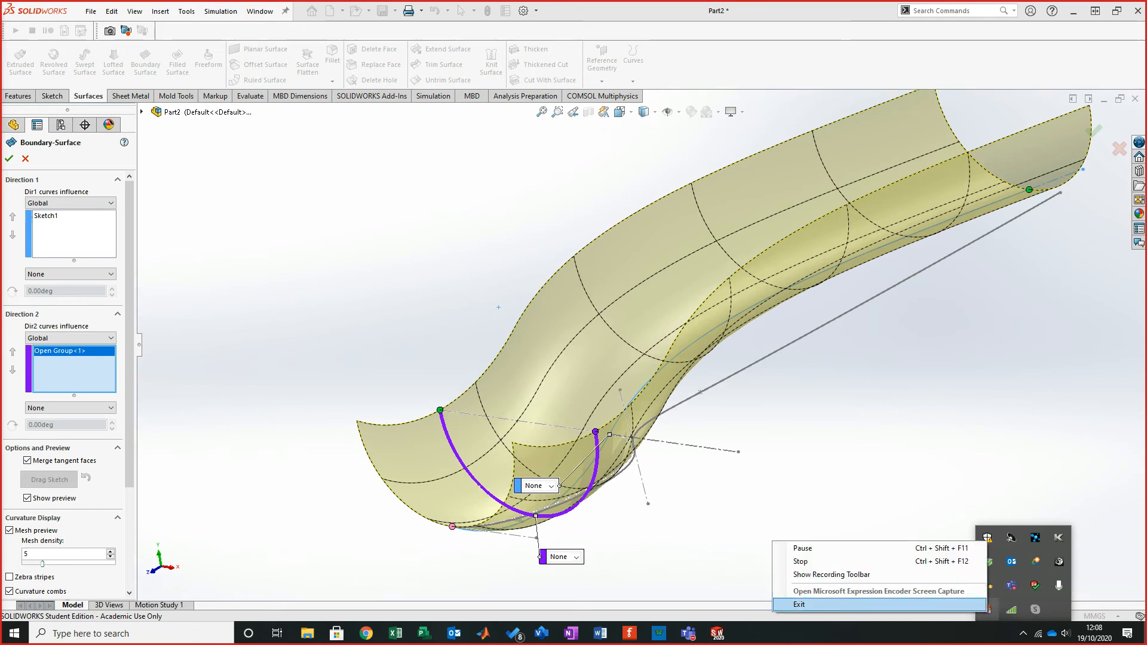
{"action": "left_click", "coordinate": [802, 548]}
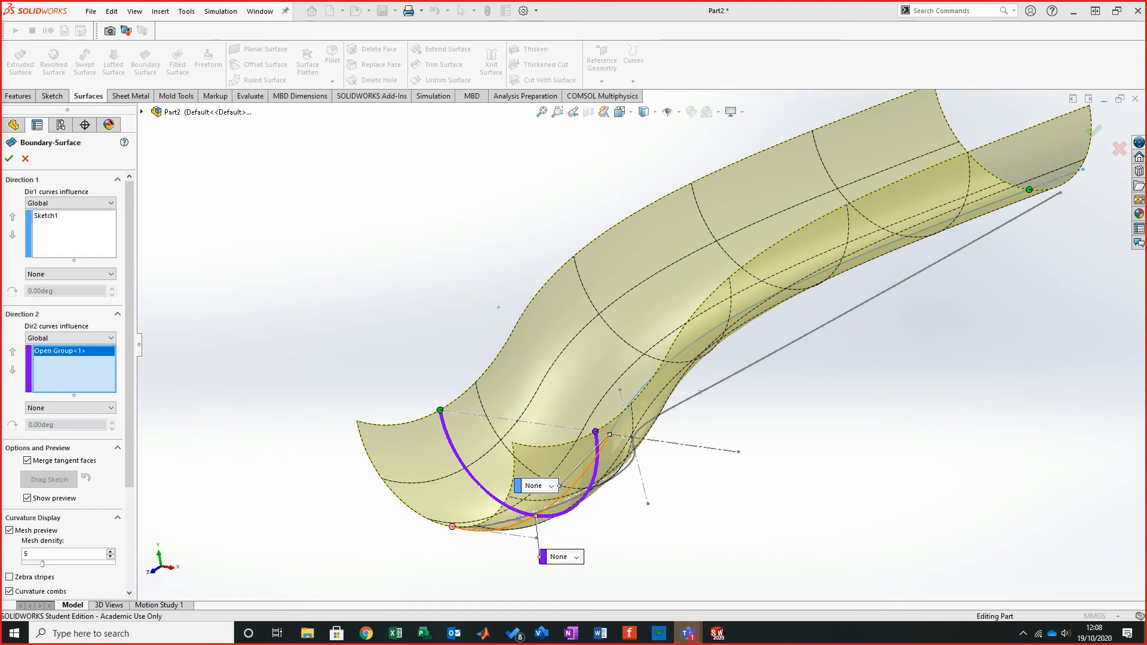
{"action": "mouse_move", "coordinate": [738, 338]}
{"action": "middle_mouse_down"}
{"action": "mouse_move", "coordinate": [775, 344]}
{"action": "mouse_move", "coordinate": [751, 333]}
{"action": "mouse_move", "coordinate": [756, 323]}
{"action": "middle_mouse_up"}
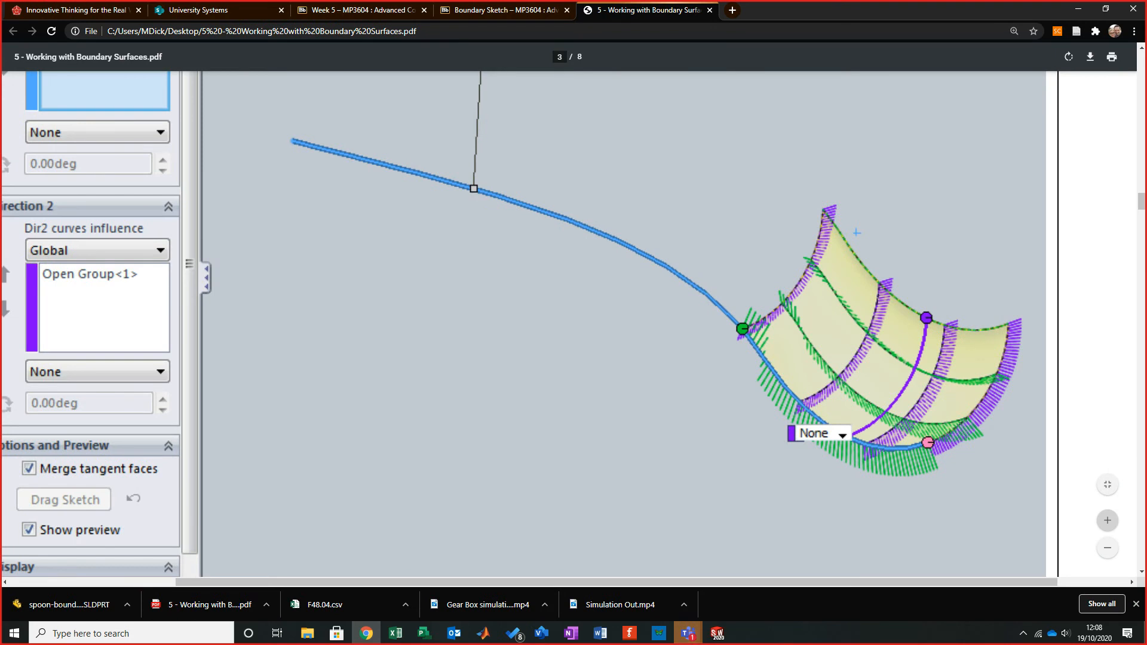
- Read steps 6 to 8 of the tutorial PDF about trimming the surface and adding reference geometry
{"action": "scroll", "coordinate": [538, 299], "scroll_direction": "down", "scroll_amount": 5}
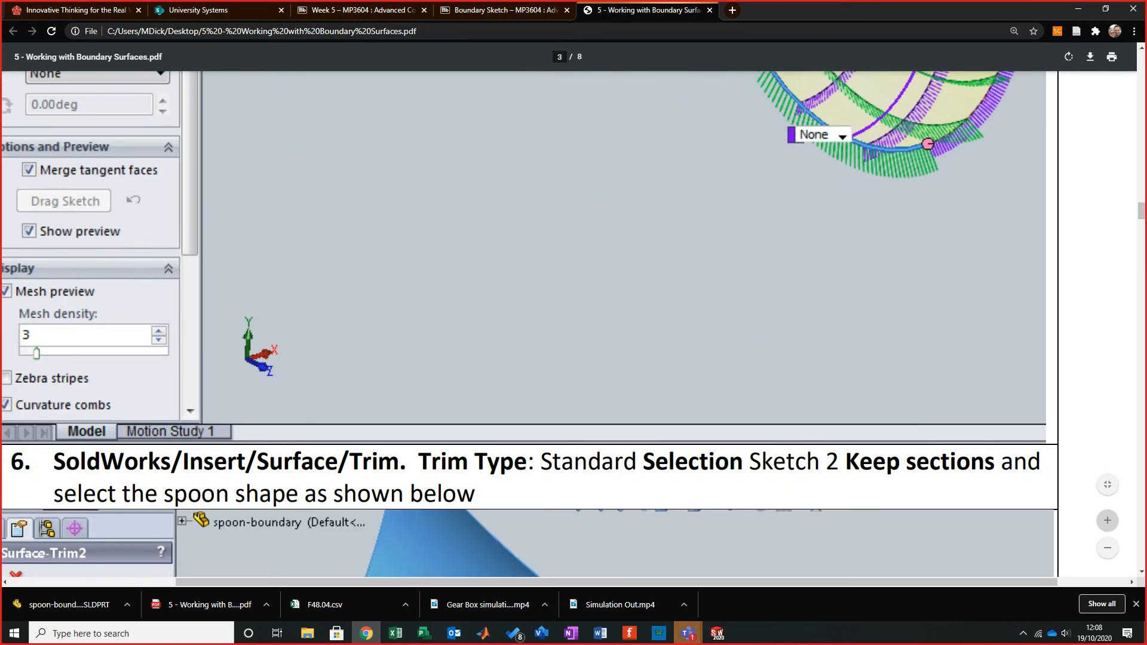
{"action": "scroll", "coordinate": [538, 323], "scroll_direction": "down", "scroll_amount": 9}
{"action": "scroll", "coordinate": [538, 323], "scroll_direction": "up", "scroll_amount": 12}
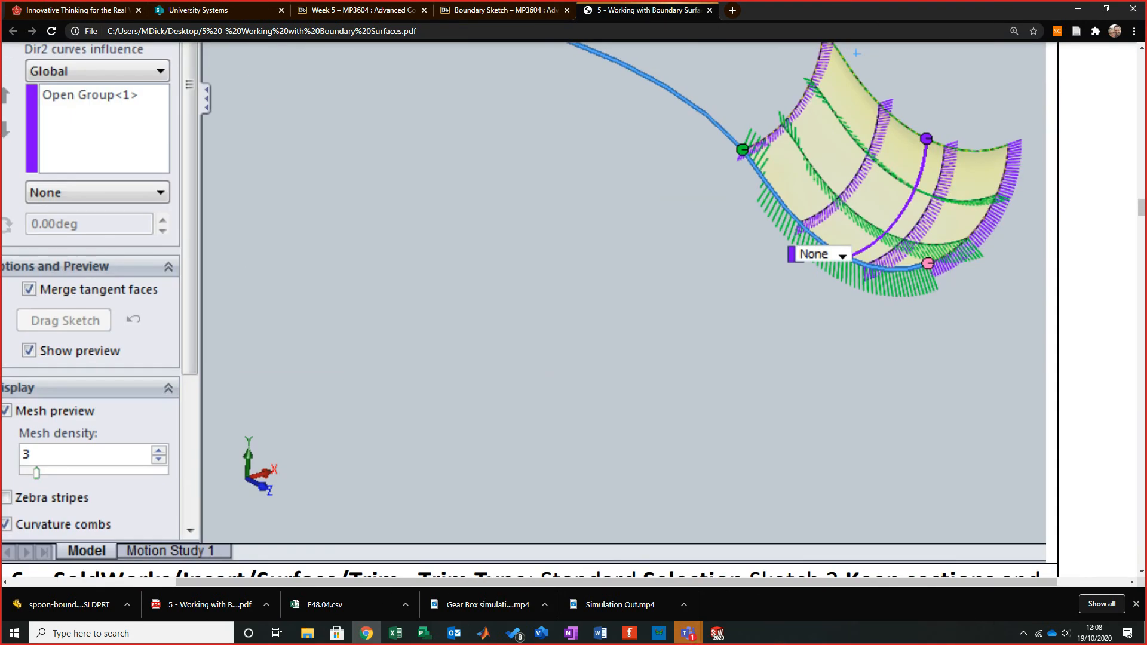
{"action": "scroll", "coordinate": [538, 322], "scroll_direction": "down", "scroll_amount": 10}
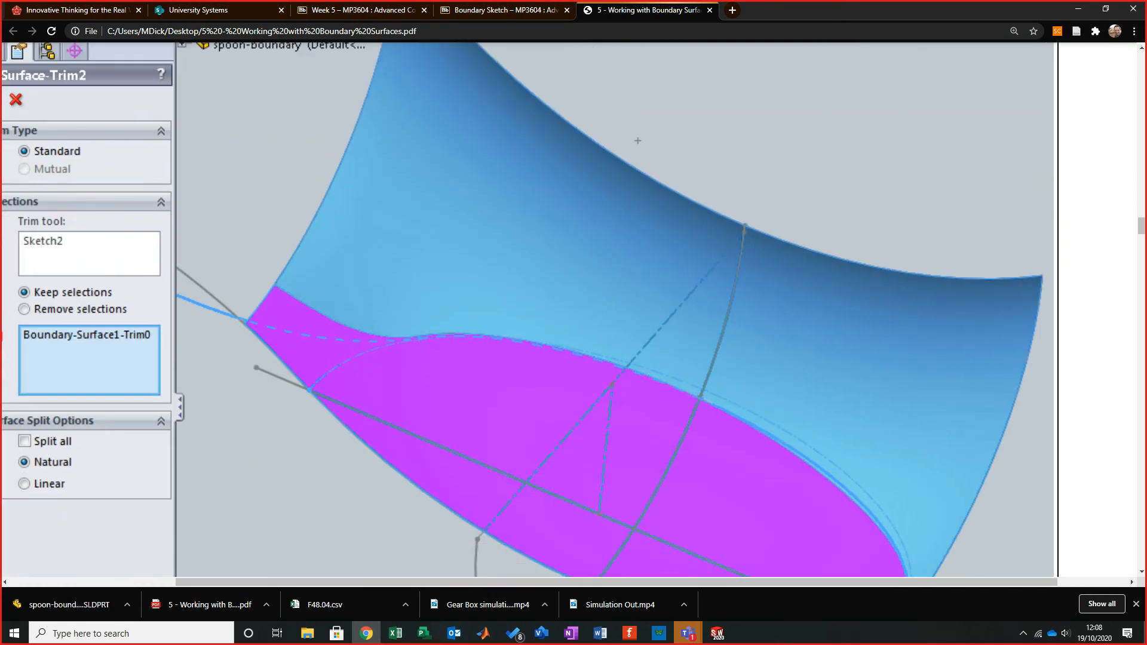
{"action": "scroll", "coordinate": [538, 322], "scroll_direction": "down", "scroll_amount": 4}
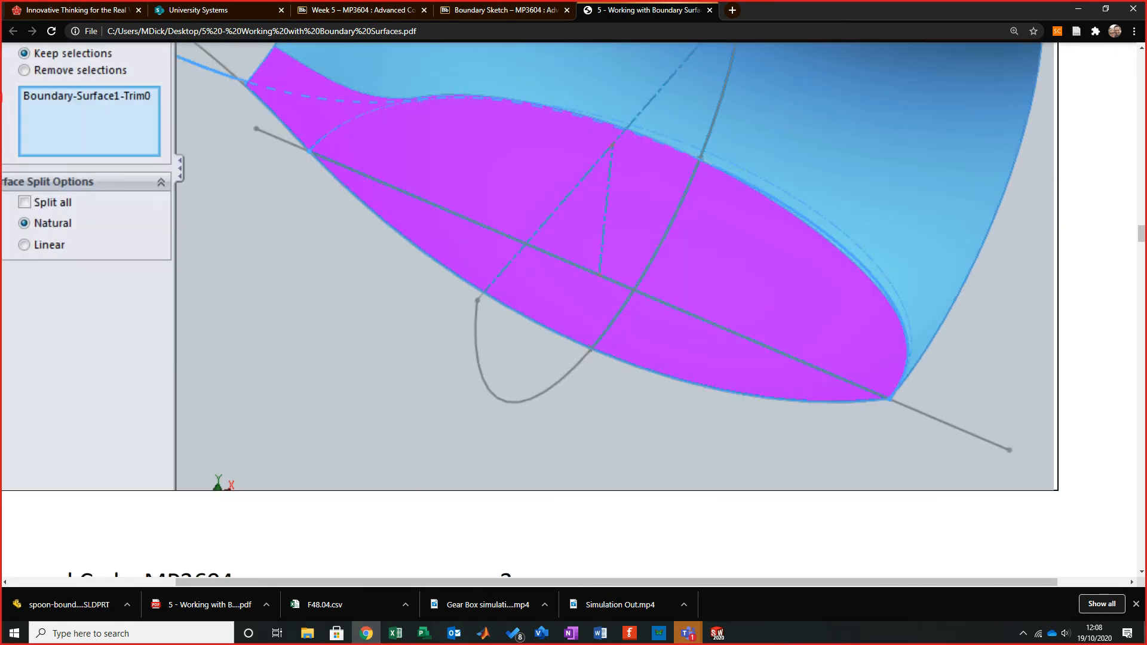
{"action": "scroll", "coordinate": [537, 322], "scroll_direction": "down", "scroll_amount": 10}
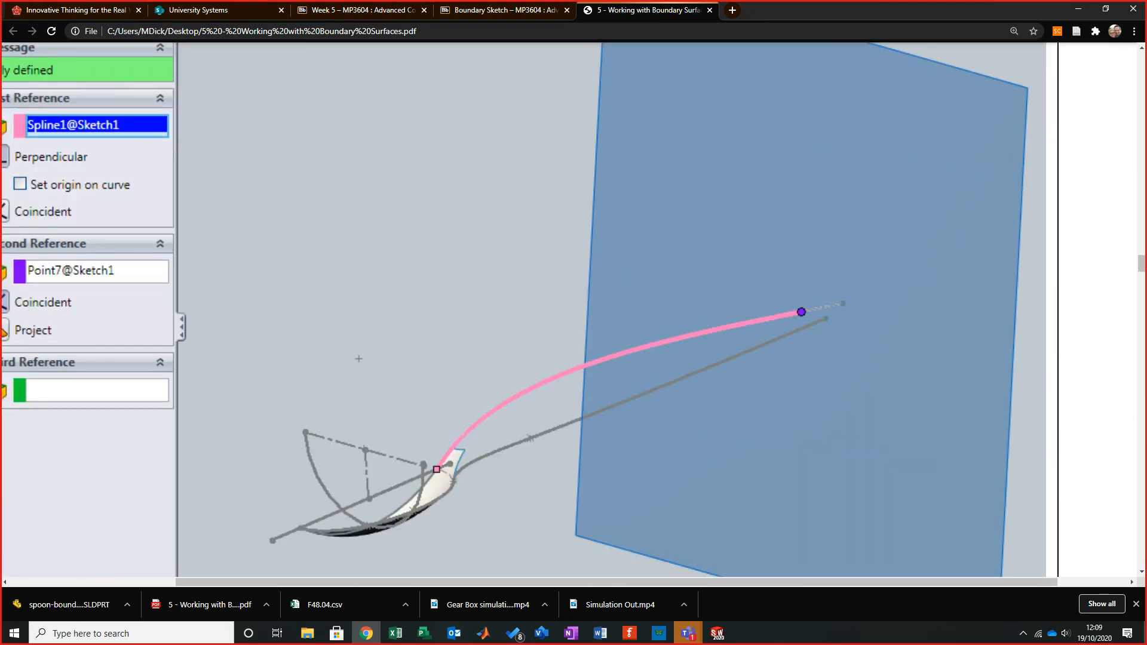
{"action": "scroll", "coordinate": [538, 322], "scroll_direction": "up", "scroll_amount": 4}
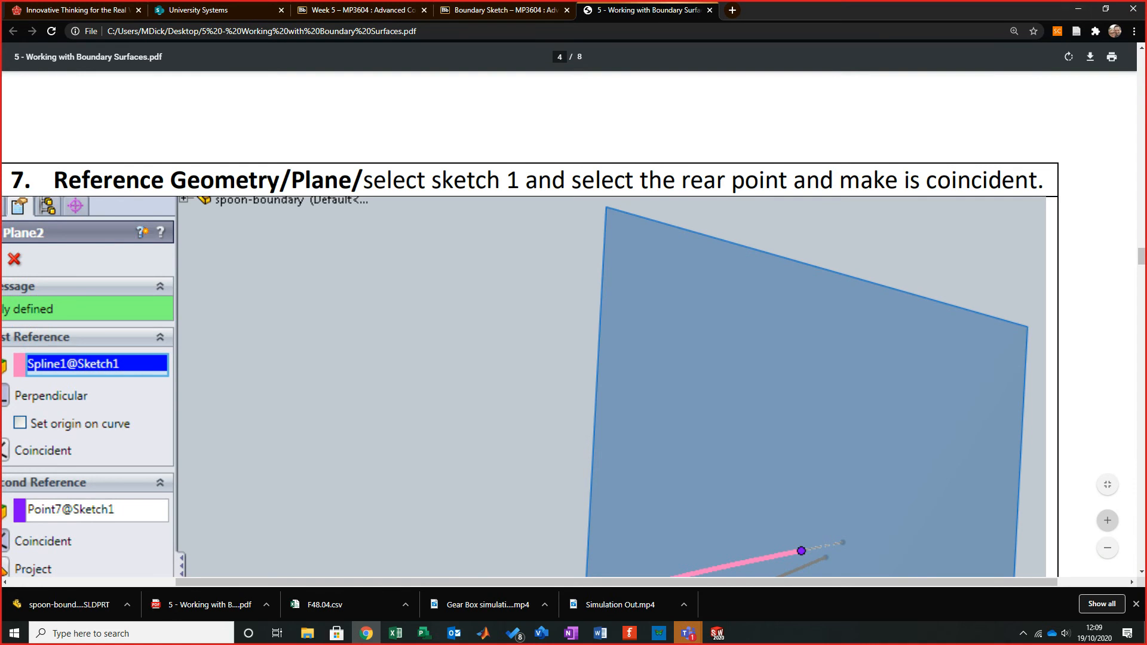
{"action": "left_click", "coordinate": [1078, 9]}
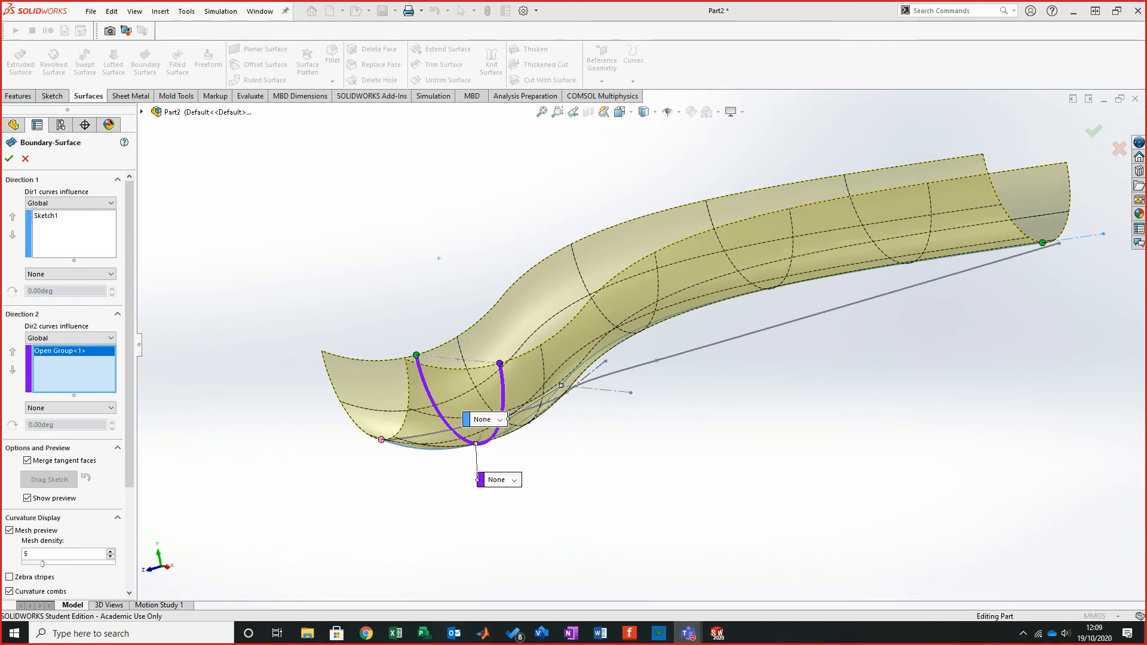
- Cancel the boundary surface and start a new Boundary Surface
{"action": "left_click", "coordinate": [26, 158]}
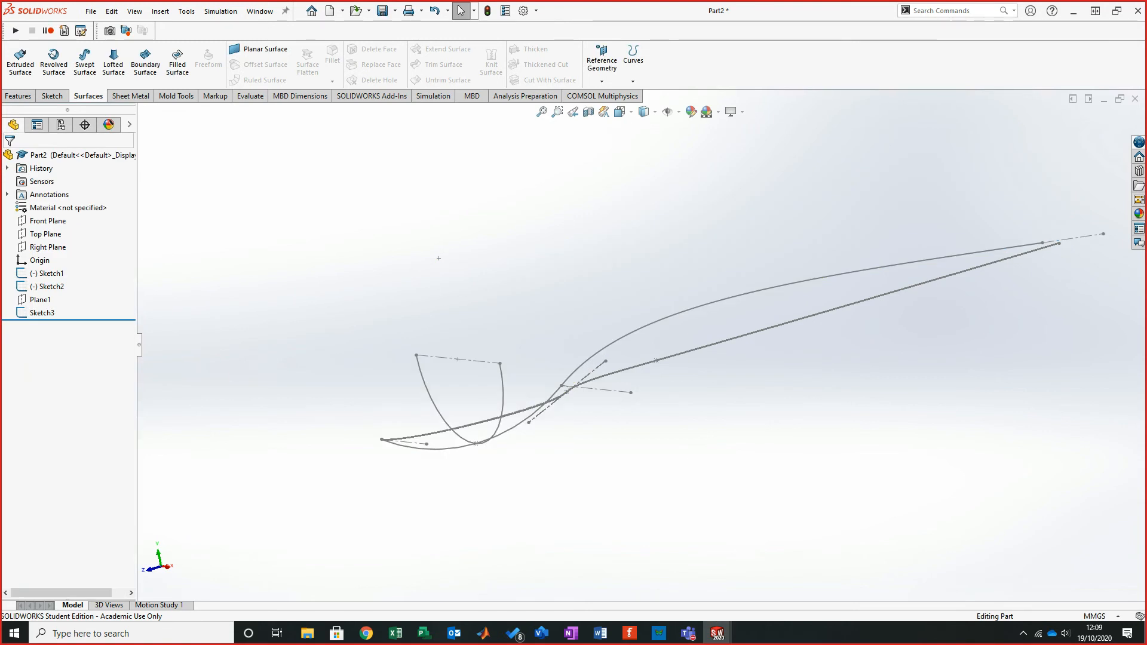
{"action": "mouse_move", "coordinate": [753, 320]}
{"action": "middle_mouse_down"}
{"action": "mouse_move", "coordinate": [689, 287]}
{"action": "mouse_move", "coordinate": [686, 310]}
{"action": "middle_mouse_up"}
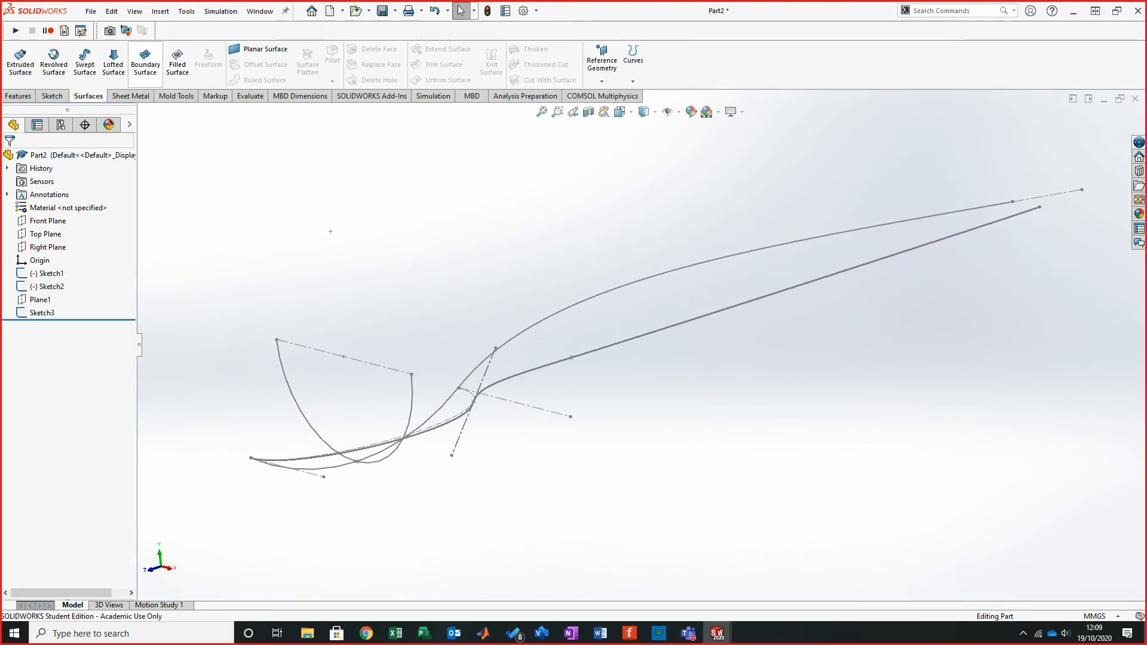
{"action": "left_click", "coordinate": [145, 62]}
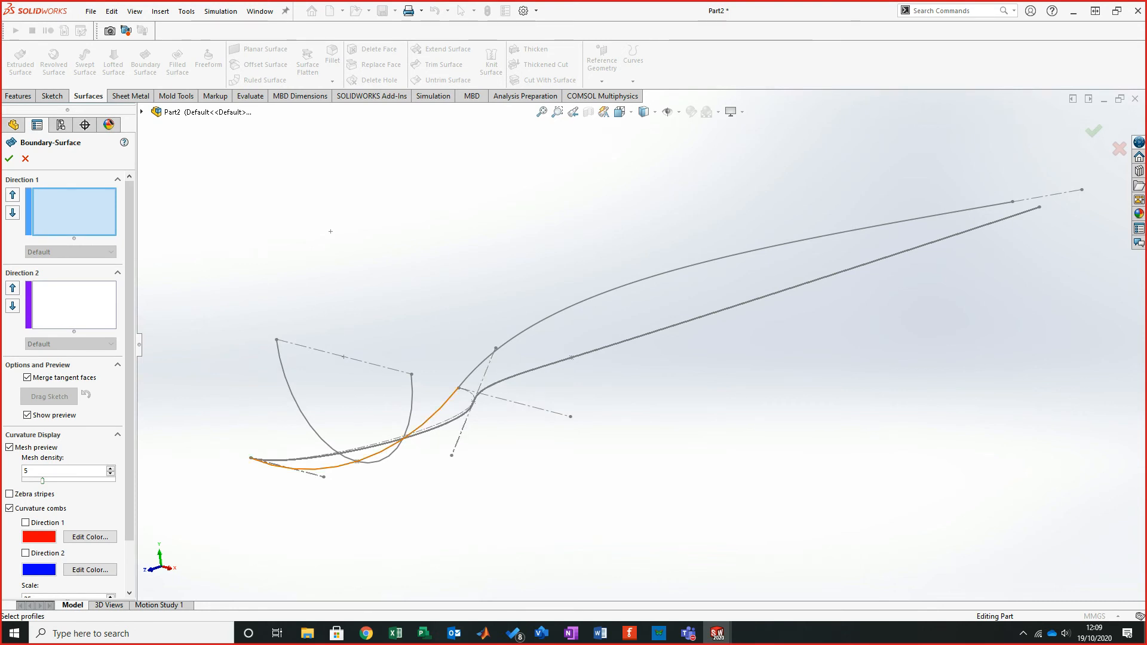
- Review steps 7 and 8 of the tutorial PDF again
{"action": "mouse_move", "coordinate": [330, 231]}
{"action": "middle_mouse_down"}
{"action": "mouse_move", "coordinate": [683, 307]}
{"action": "mouse_move", "coordinate": [599, 266]}
{"action": "mouse_move", "coordinate": [666, 266]}
{"action": "mouse_move", "coordinate": [661, 284]}
{"action": "middle_mouse_up"}
{"action": "left_click", "coordinate": [366, 634]}
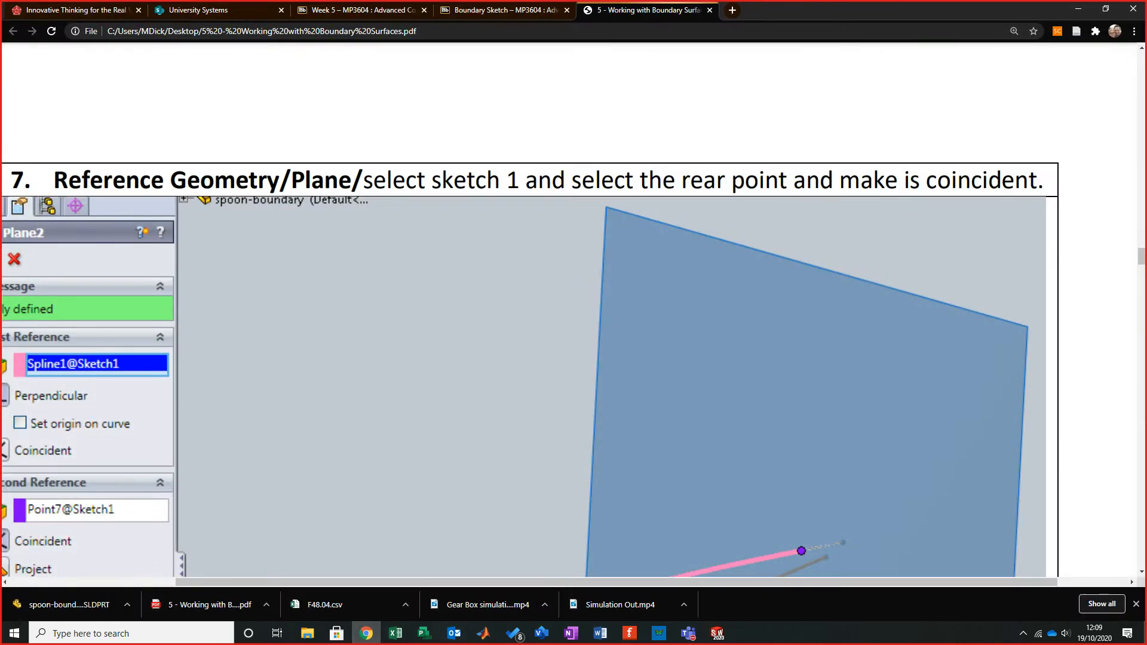
{"action": "scroll", "coordinate": [574, 311], "scroll_direction": "down", "scroll_amount": 6}
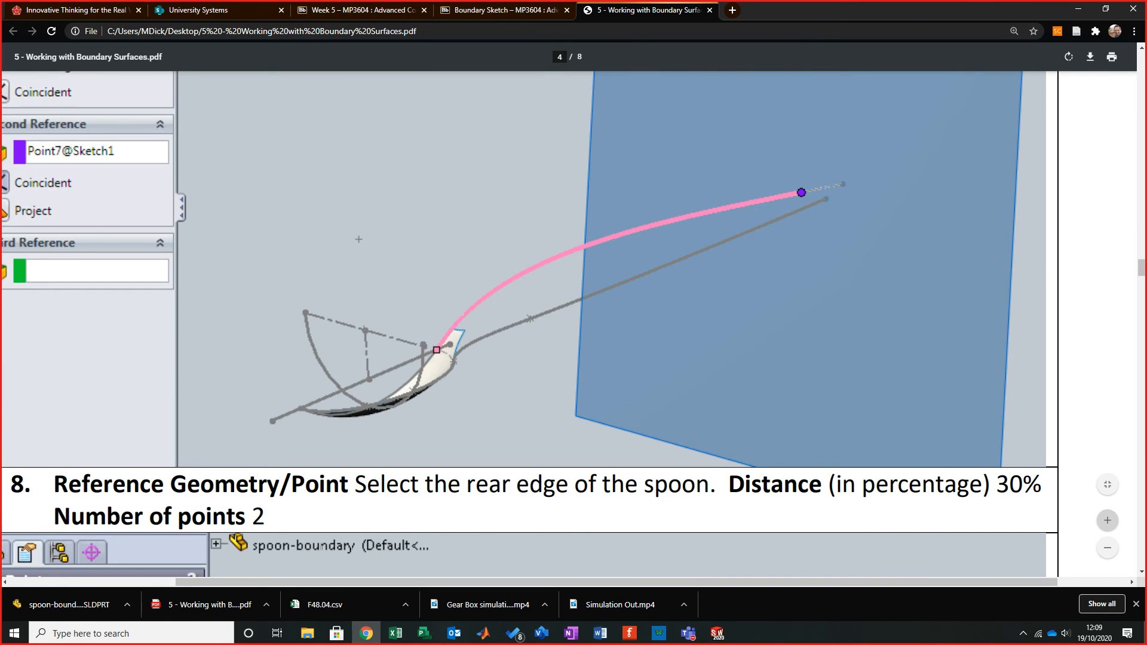
{"action": "scroll", "coordinate": [573, 323], "scroll_direction": "down", "scroll_amount": 13}
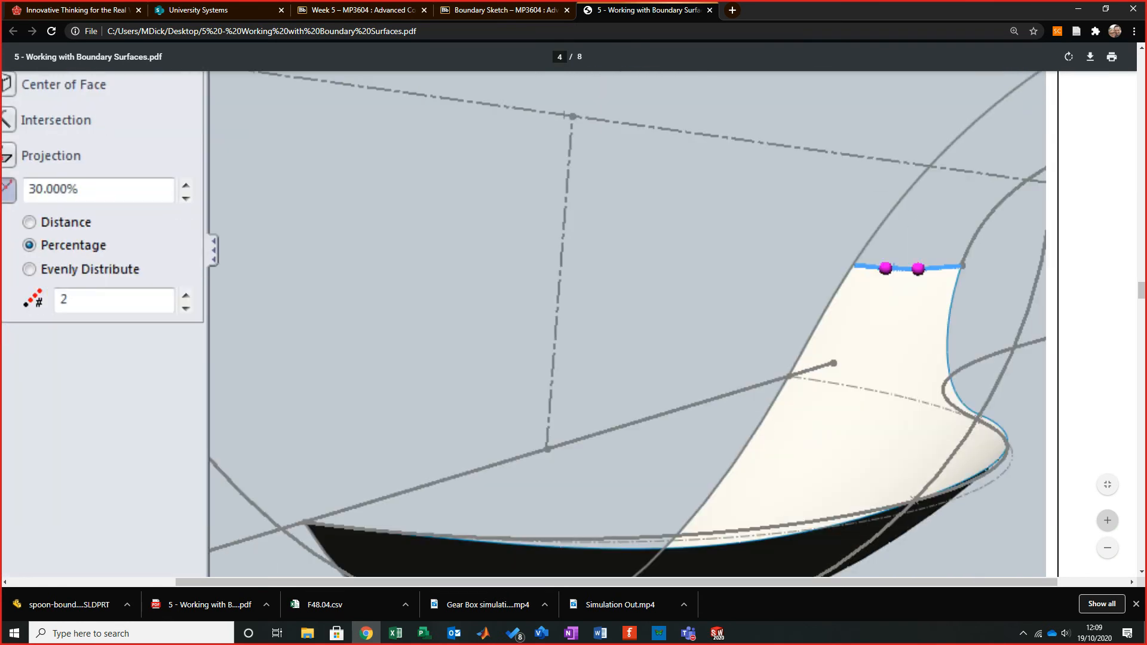
{"action": "scroll", "coordinate": [574, 322], "scroll_direction": "up", "scroll_amount": 20}
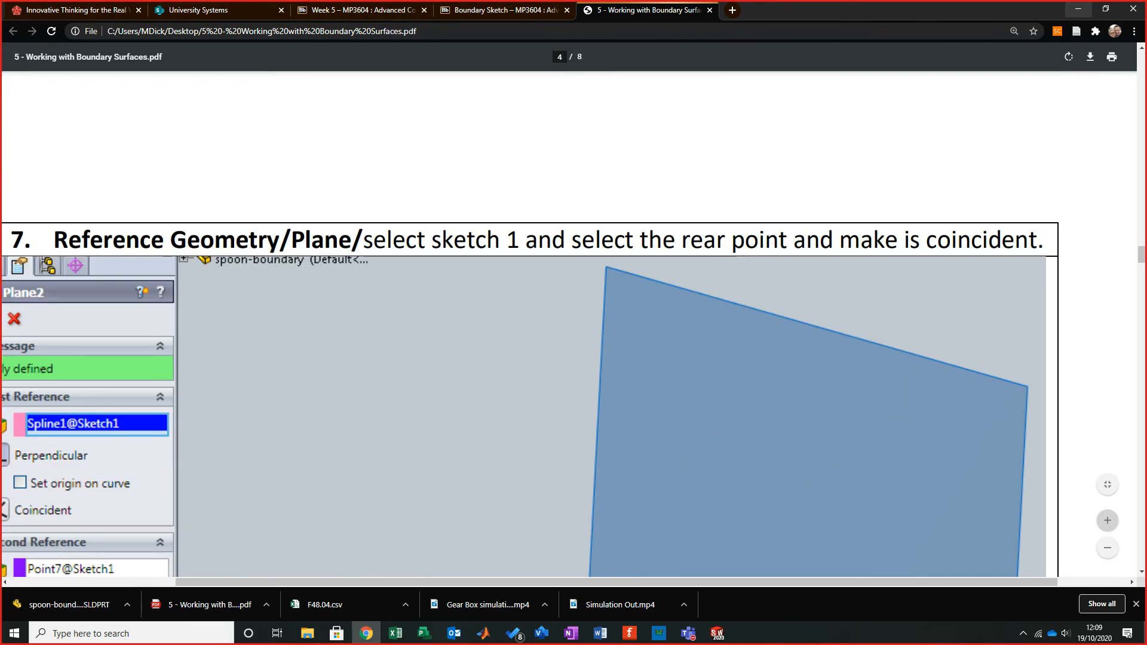
{"action": "left_click", "coordinate": [1078, 9]}
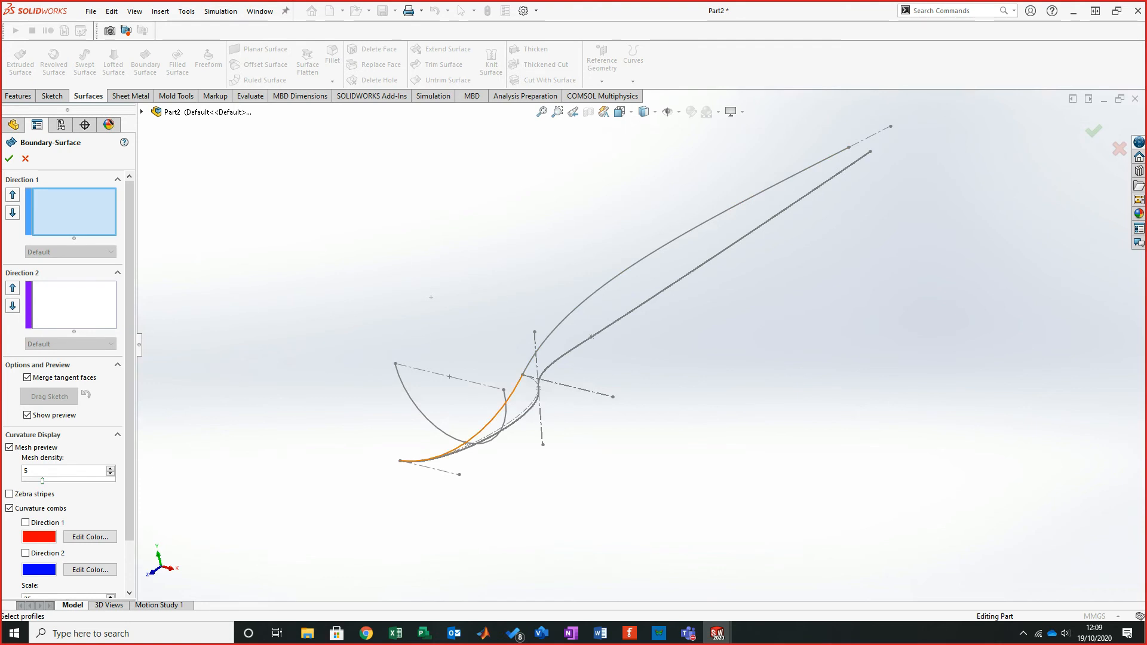
- Set Sketch1 as the Direction 1 curve and begin grouping the half-circle arc for Direction 2
{"action": "left_click", "coordinate": [522, 374]}
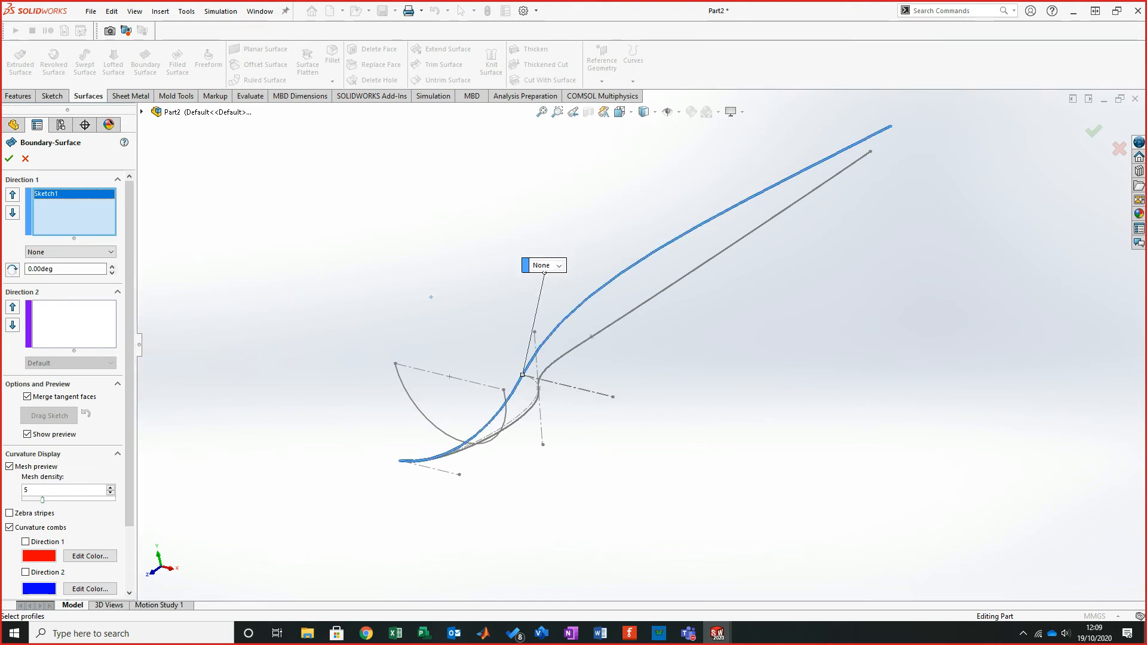
{"action": "left_click", "coordinate": [74, 324]}
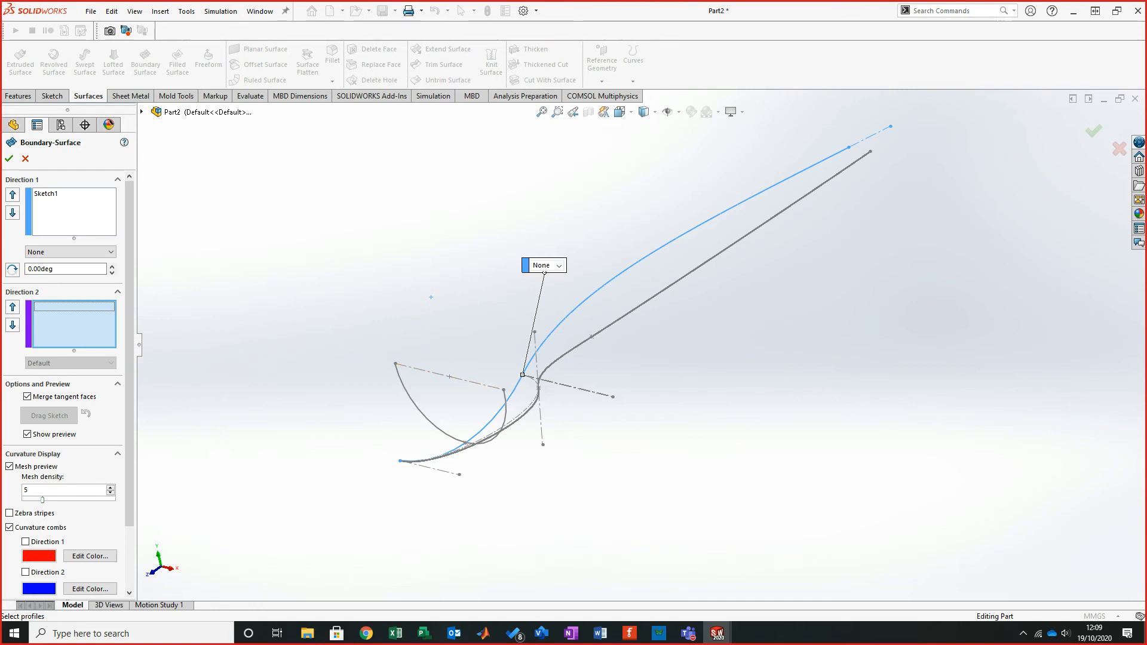
{"action": "scroll", "coordinate": [381, 401], "scroll_direction": "up", "scroll_amount": 2}
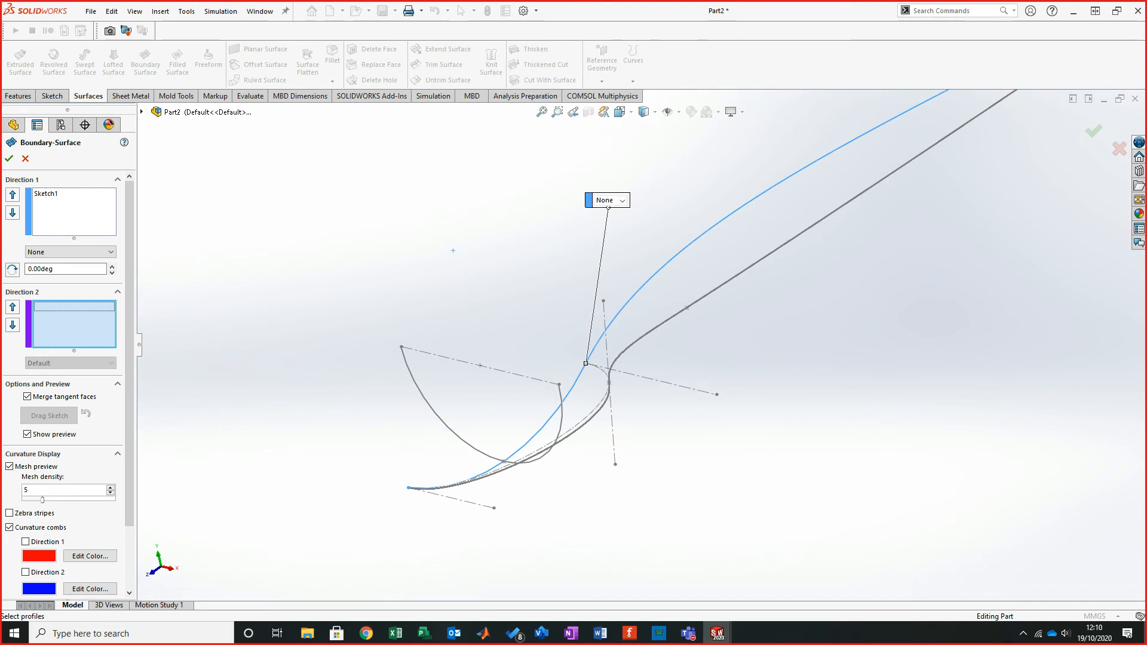
{"action": "right_click", "coordinate": [348, 248]}
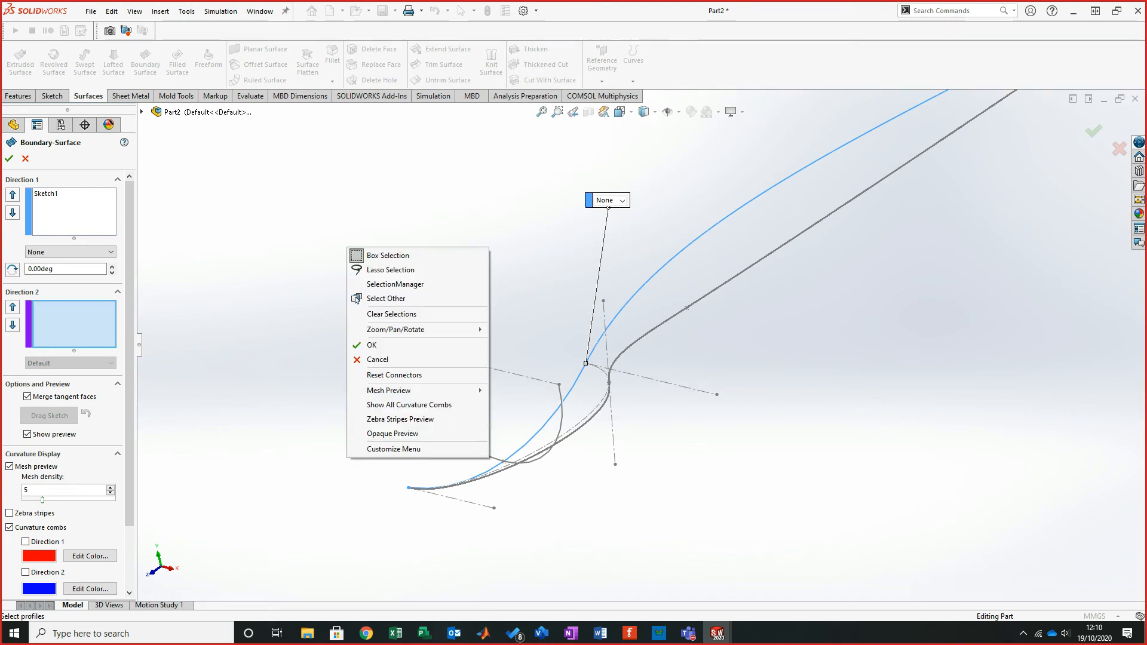
{"action": "left_click", "coordinate": [395, 284]}
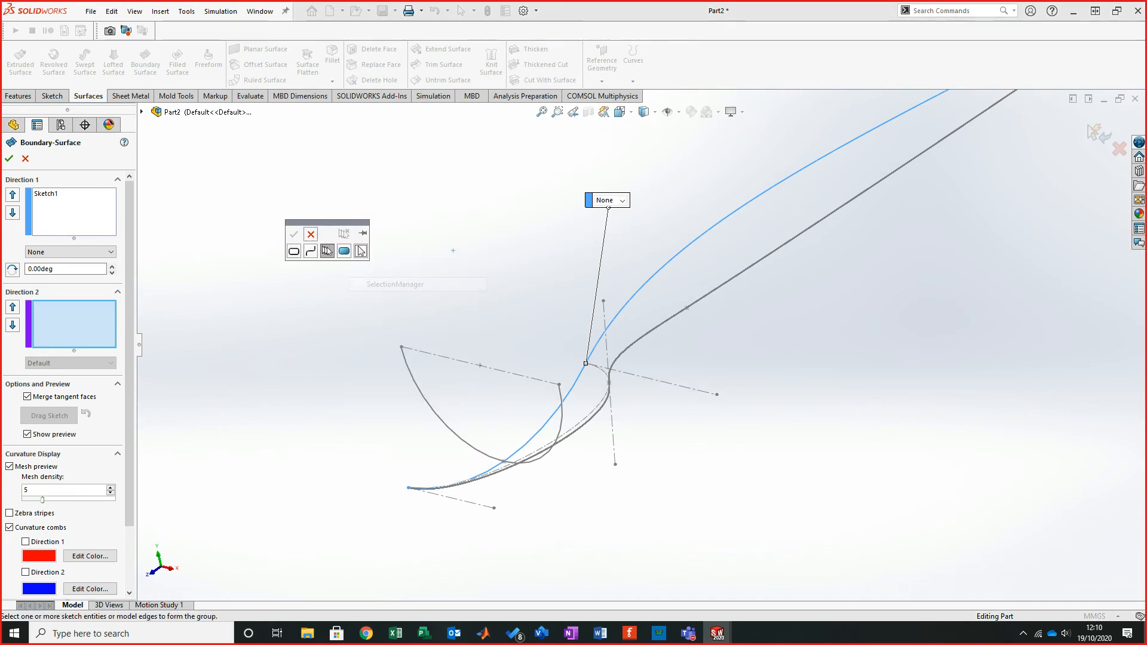
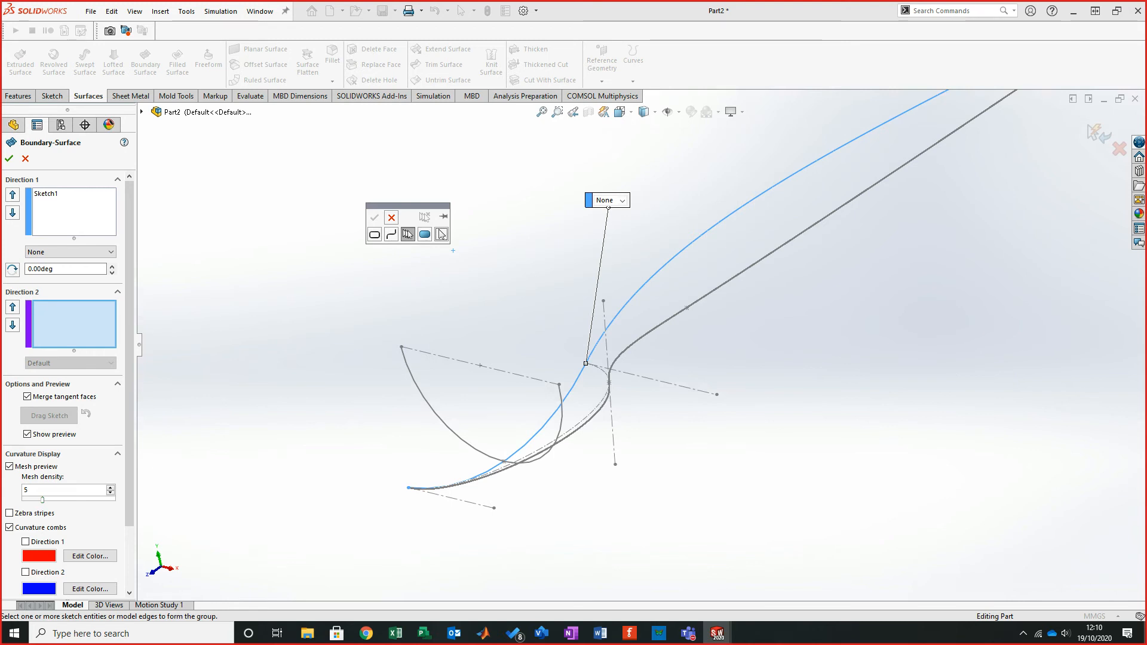
- Group the half-circle arc as the Direction 2 curve and accept the boundary surface
{"action": "left_click", "coordinate": [441, 234]}
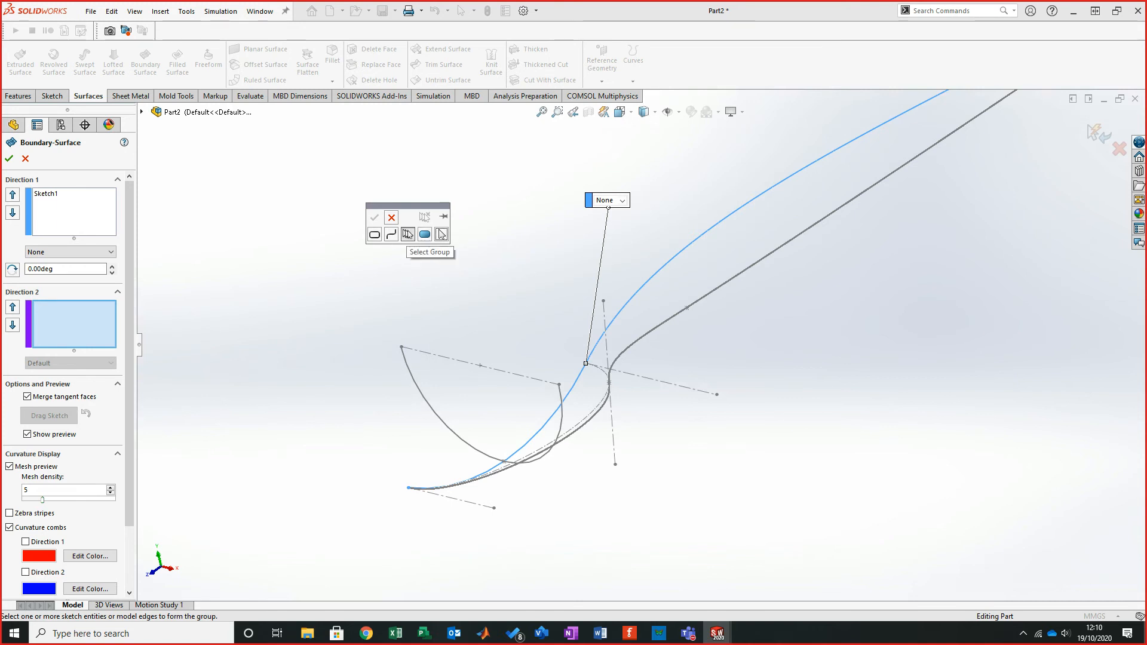
{"action": "left_click", "coordinate": [408, 234]}
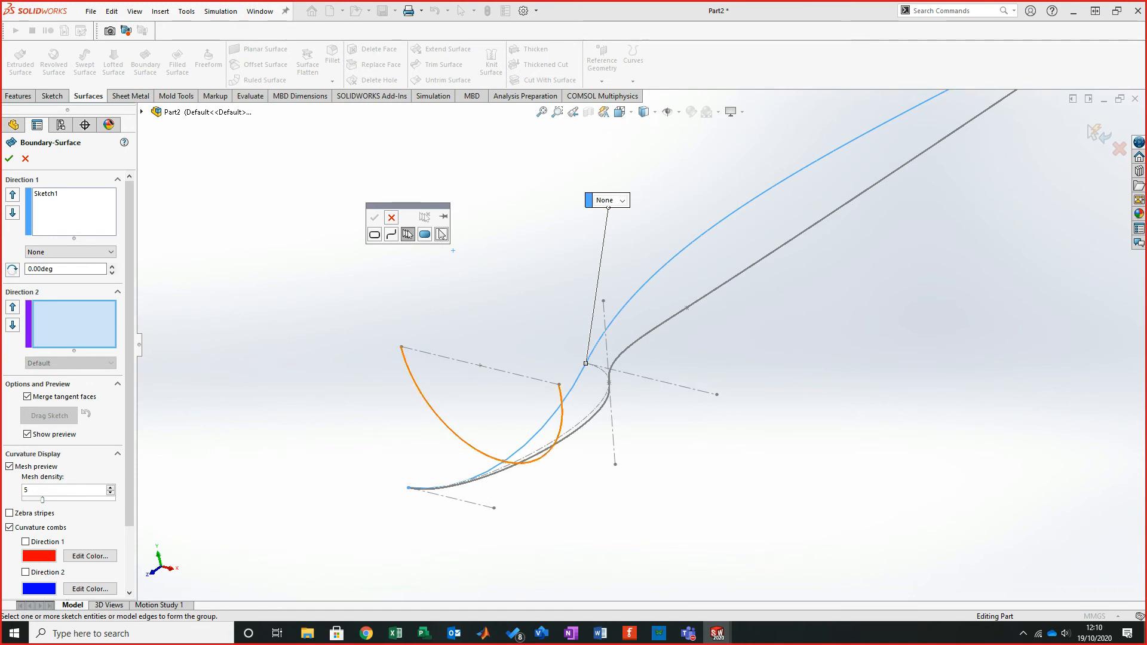
{"action": "left_click", "coordinate": [428, 406]}
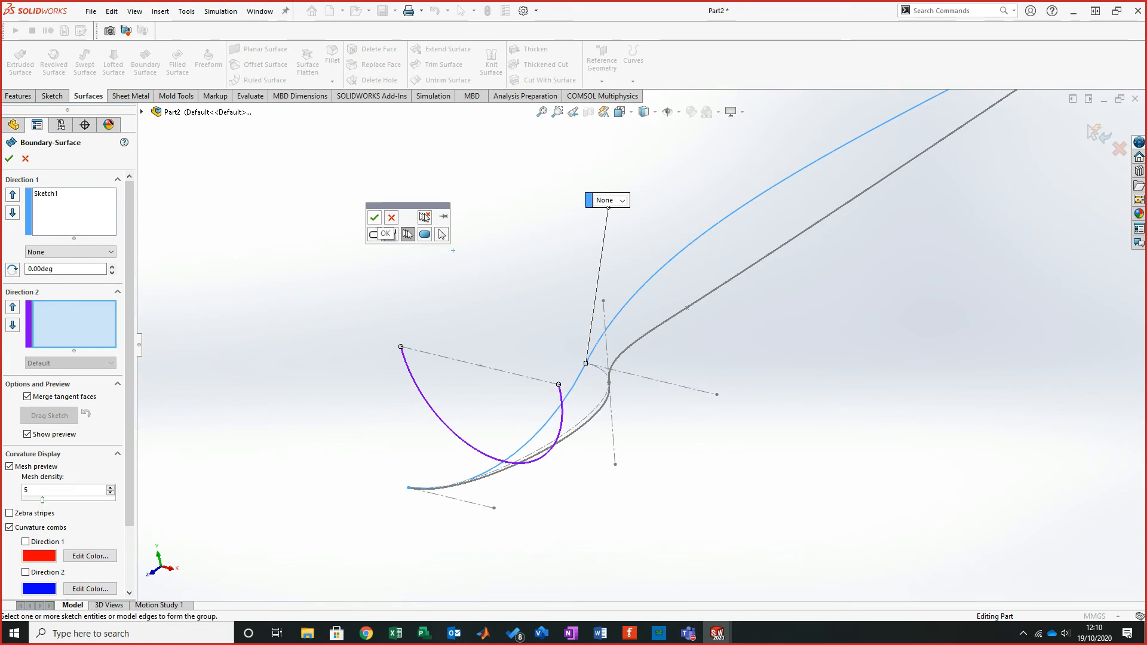
{"action": "left_click", "coordinate": [374, 217]}
{"action": "middle_click_drag", "start_coordinate": [508, 251], "coordinate": [645, 481]}
{"action": "middle_click_drag", "start_coordinate": [670, 300], "coordinate": [603, 293]}
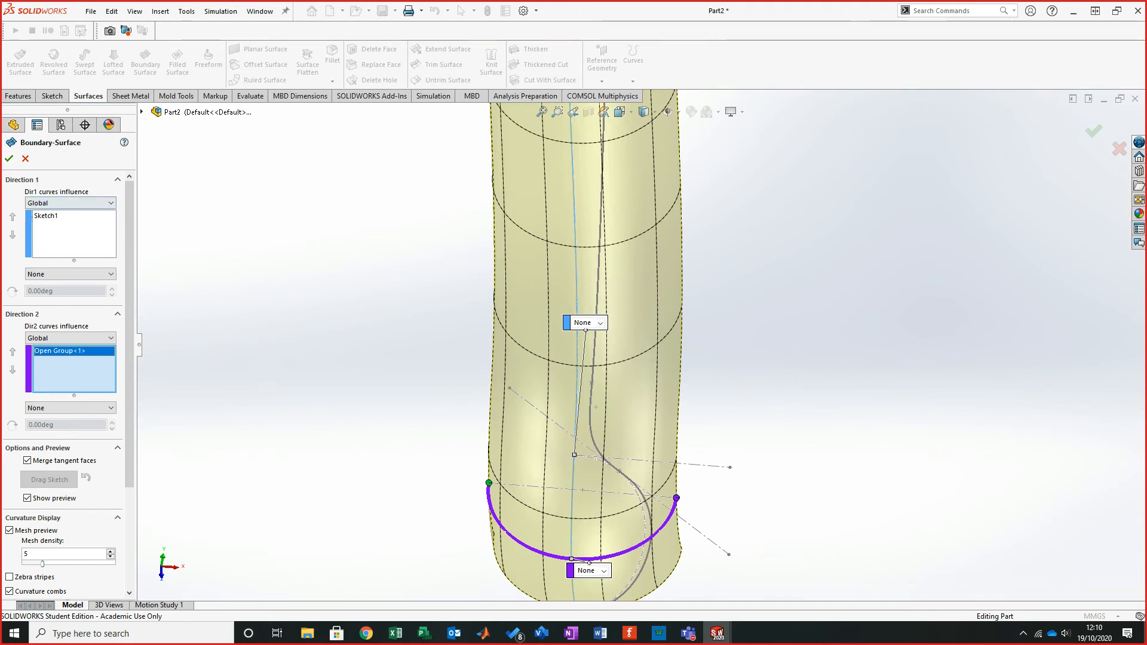
{"action": "left_click", "coordinate": [9, 159]}
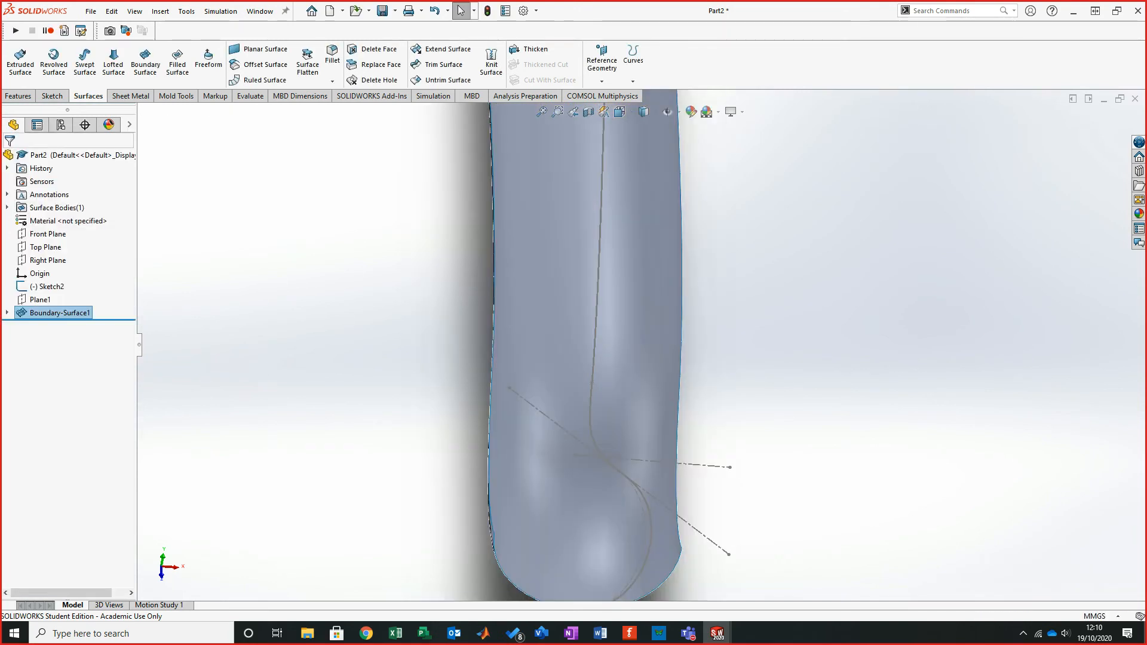
- Review the trim surface step in the tutorial PDF
{"action": "middle_click_drag", "start_coordinate": [561, 364], "coordinate": [531, 298]}
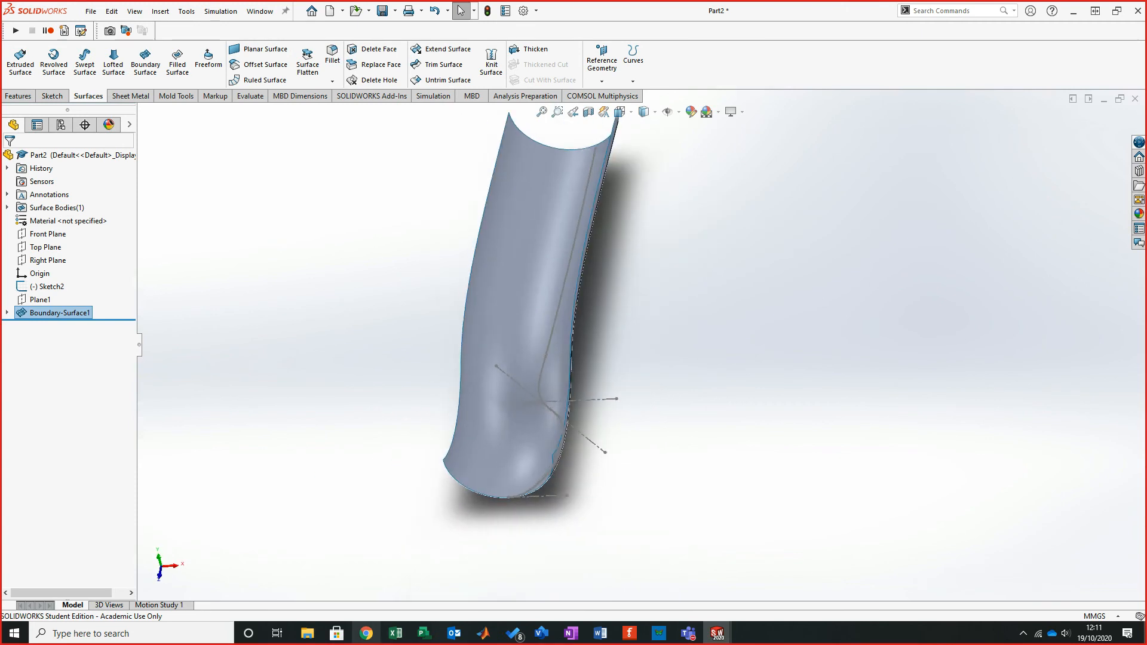
{"action": "left_click", "coordinate": [366, 633]}
{"action": "scroll", "coordinate": [538, 311], "scroll_direction": "down", "scroll_amount": 7}
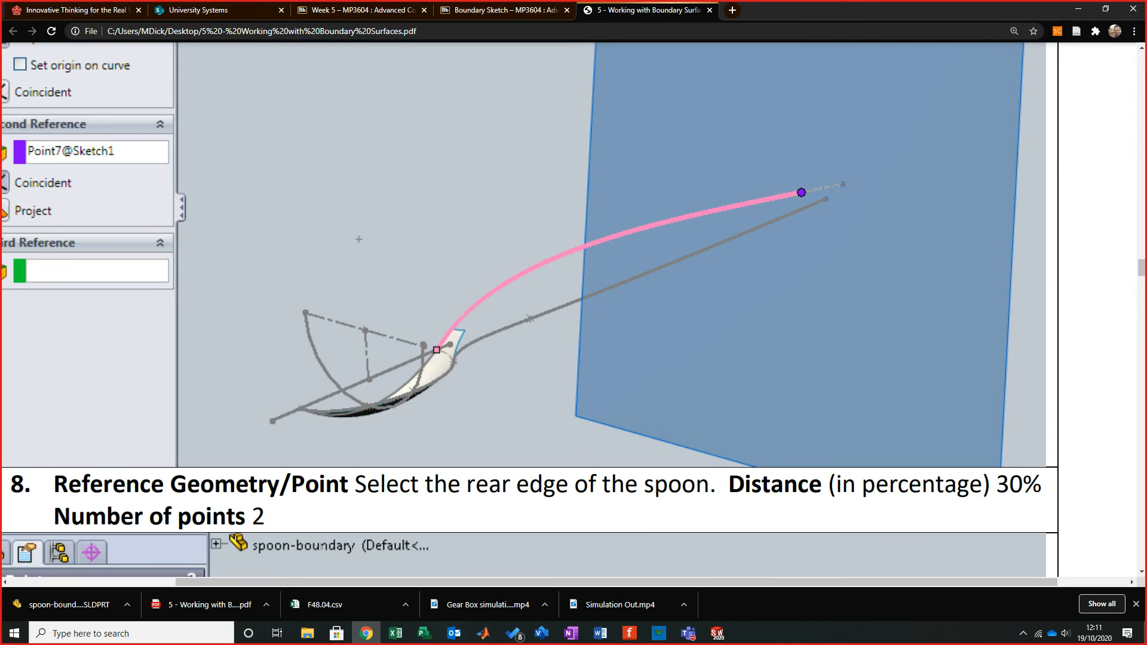
{"action": "scroll", "coordinate": [538, 310], "scroll_direction": "up", "scroll_amount": 15}
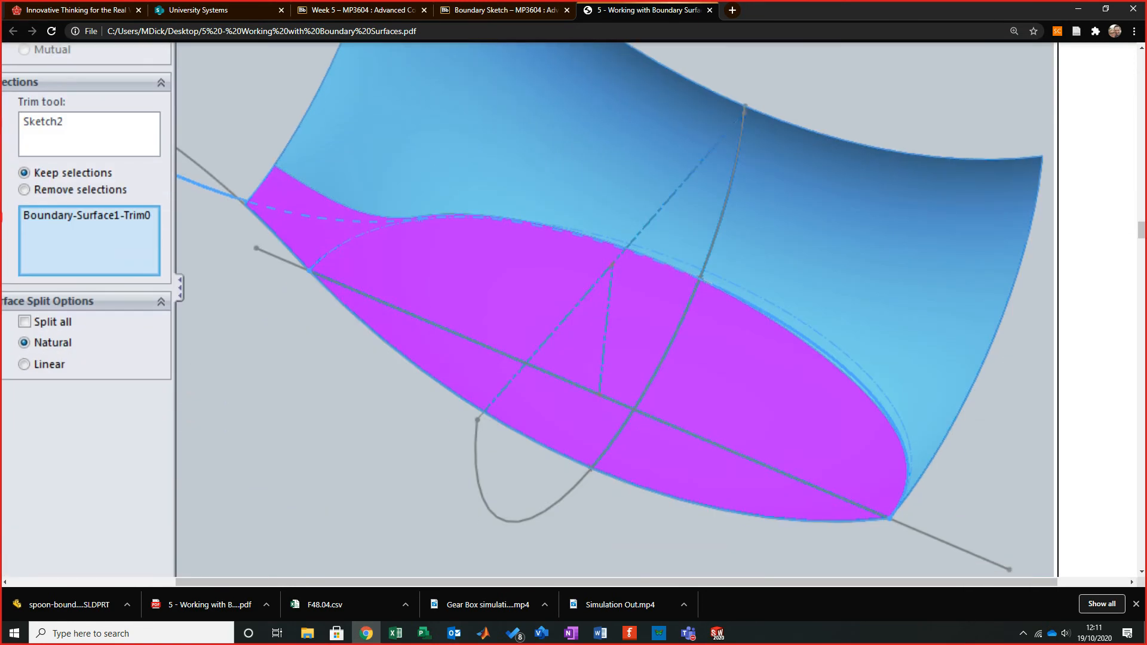
{"action": "scroll", "coordinate": [537, 311], "scroll_direction": "up", "scroll_amount": 5}
{"action": "scroll", "coordinate": [538, 311], "scroll_direction": "down", "scroll_amount": 5}
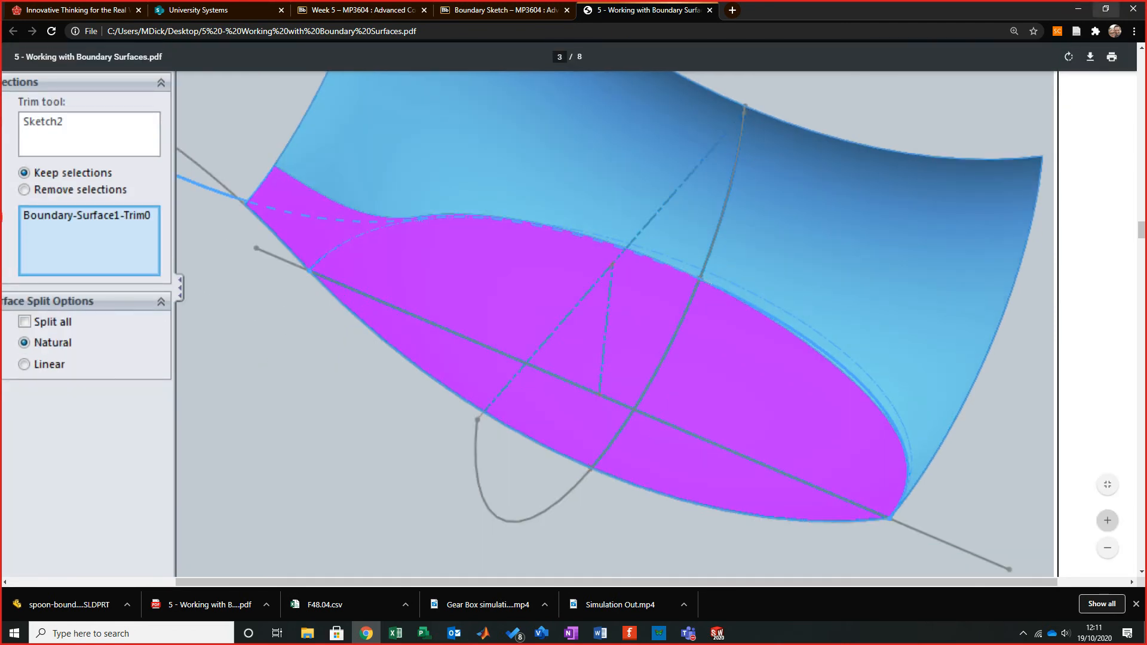
{"action": "left_click", "coordinate": [1078, 9]}
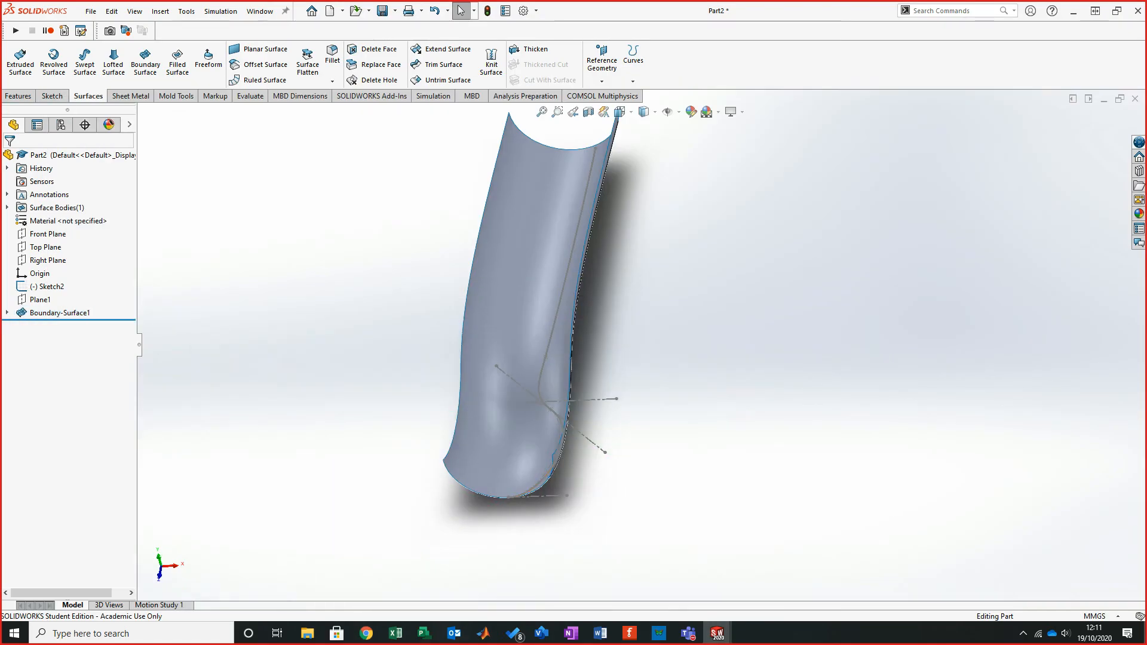
- Open the boundary surface definition for inspection, close it unchanged, and orbit around the surface
{"action": "mouse_move", "coordinate": [533, 312]}
{"action": "middle_mouse_down"}
{"action": "mouse_move", "coordinate": [579, 370]}
{"action": "mouse_move", "coordinate": [588, 358]}
{"action": "middle_mouse_up"}
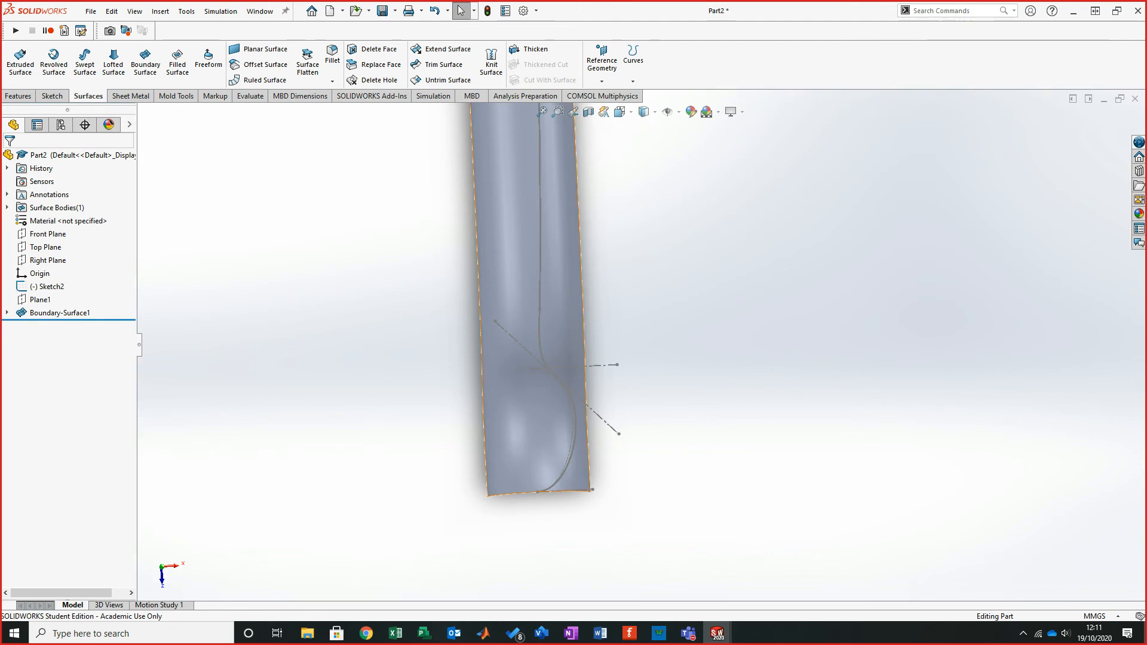
{"action": "right_click", "coordinate": [77, 312]}
{"action": "left_click", "coordinate": [90, 277]}
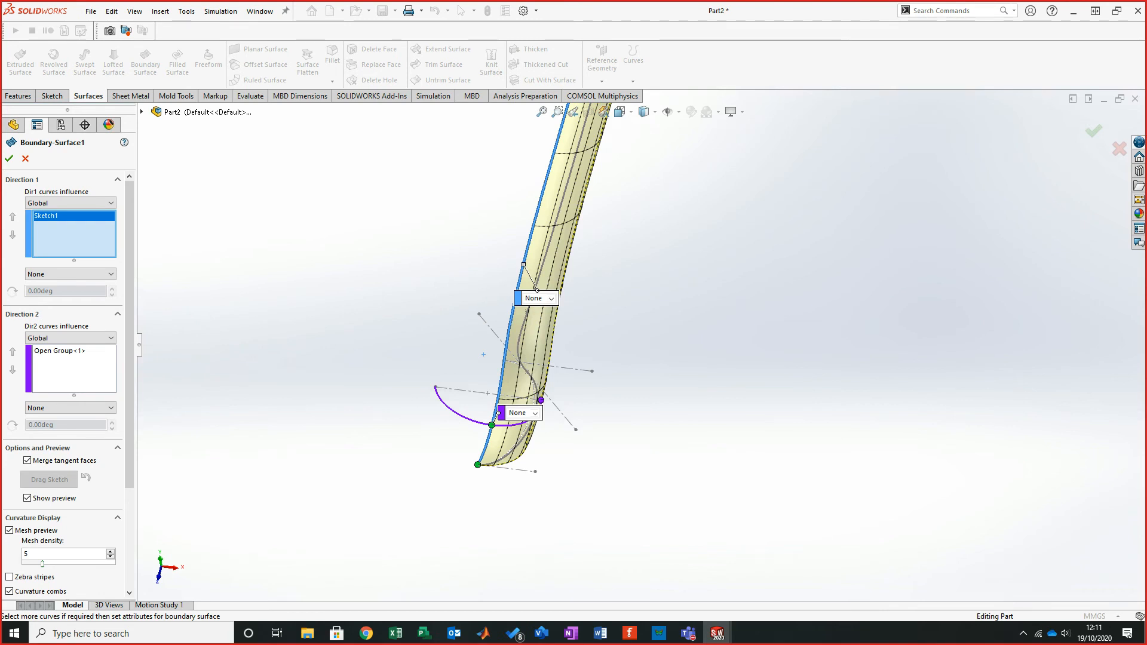
{"action": "left_click", "coordinate": [9, 159]}
{"action": "middle_click_drag", "start_coordinate": [645, 339], "coordinate": [648, 301]}
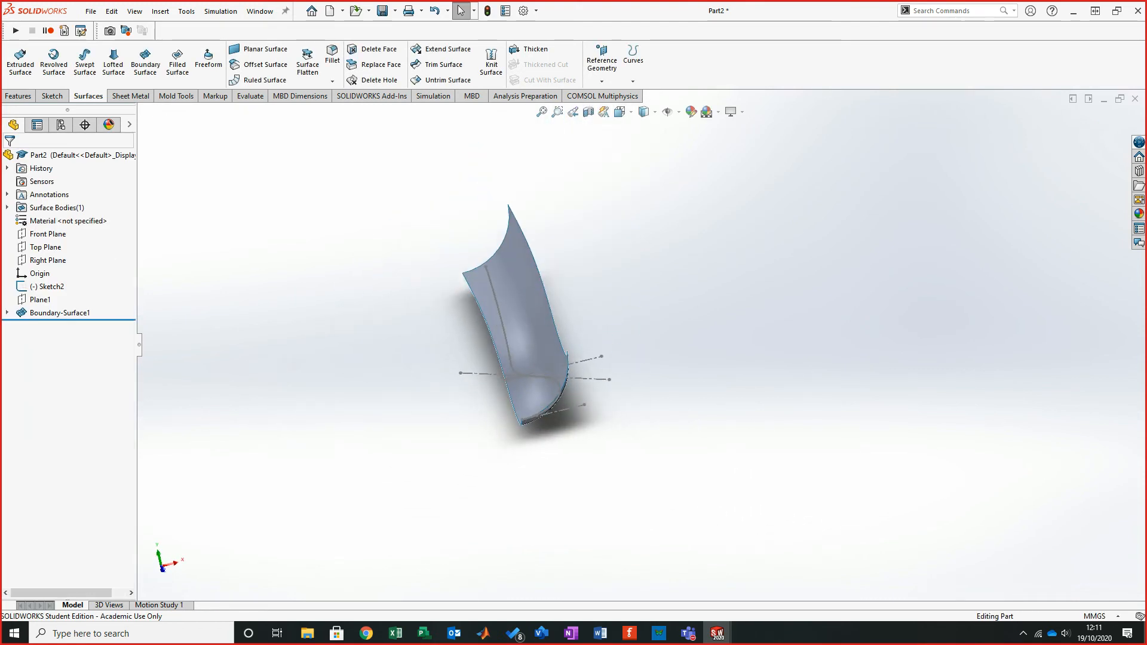
{"action": "mouse_move", "coordinate": [516, 311]}
{"action": "middle_mouse_down"}
{"action": "mouse_move", "coordinate": [518, 296]}
{"action": "mouse_move", "coordinate": [567, 285]}
{"action": "mouse_move", "coordinate": [534, 316]}
{"action": "mouse_move", "coordinate": [513, 311]}
{"action": "mouse_move", "coordinate": [543, 310]}
{"action": "mouse_move", "coordinate": [525, 299]}
{"action": "mouse_move", "coordinate": [550, 298]}
{"action": "middle_mouse_up"}
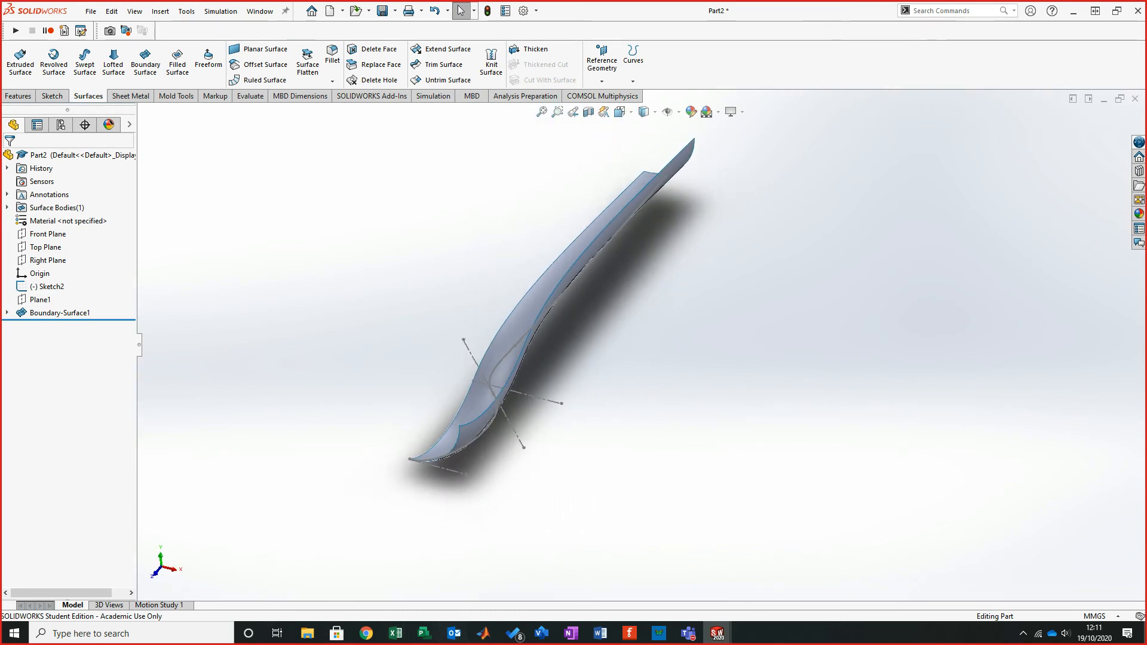
{"action": "mouse_move", "coordinate": [535, 312]}
{"action": "middle_mouse_down"}
{"action": "mouse_move", "coordinate": [523, 314]}
{"action": "mouse_move", "coordinate": [517, 286]}
{"action": "mouse_move", "coordinate": [553, 290]}
{"action": "mouse_move", "coordinate": [522, 313]}
{"action": "middle_mouse_up"}
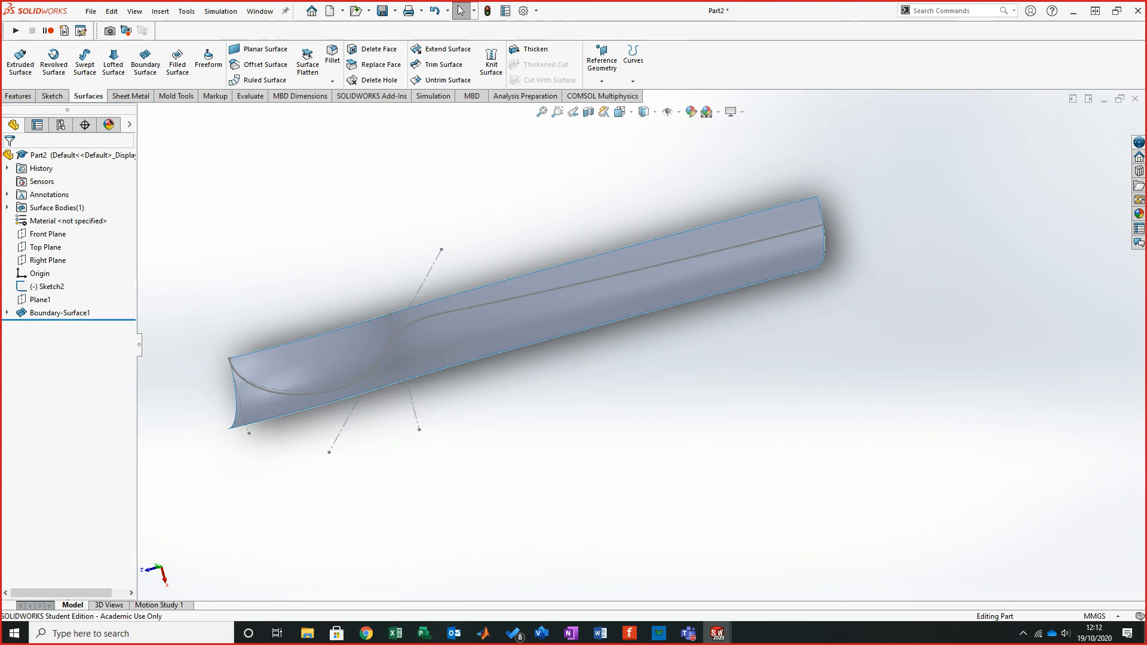
- Reopen the boundary surface definition, compare it with the tutorial PDF, and close it unchanged
{"action": "right_click", "coordinate": [60, 312]}
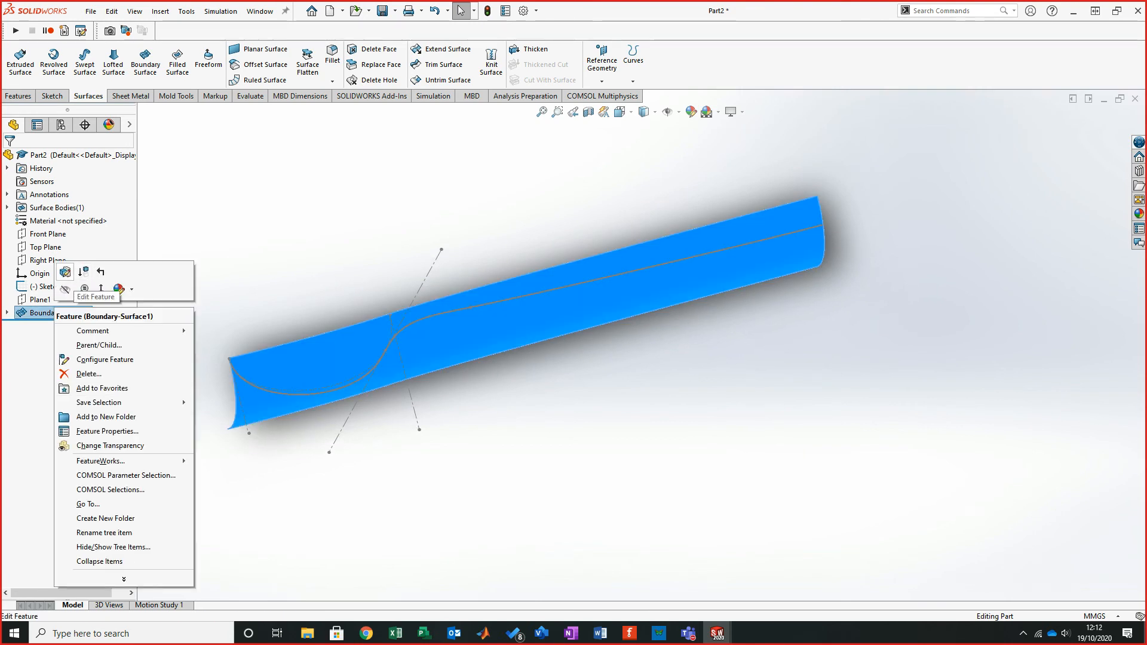
{"action": "key", "text": "Escape"}
{"action": "middle_click_drag", "start_coordinate": [521, 311], "coordinate": [528, 313]}
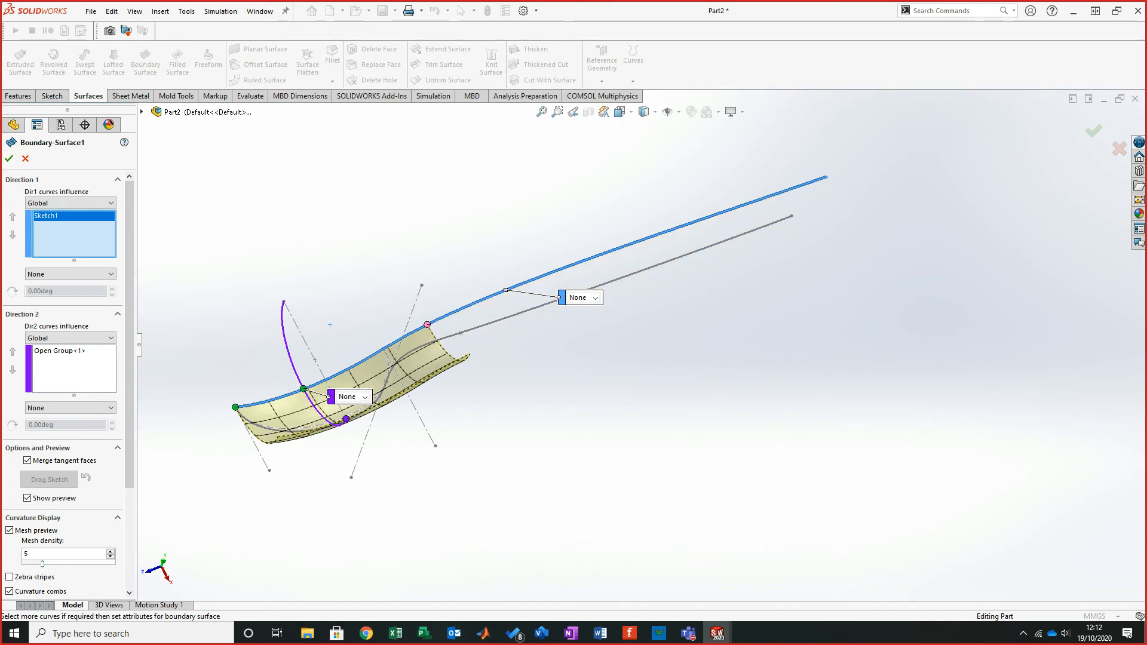
{"action": "left_click", "coordinate": [366, 633]}
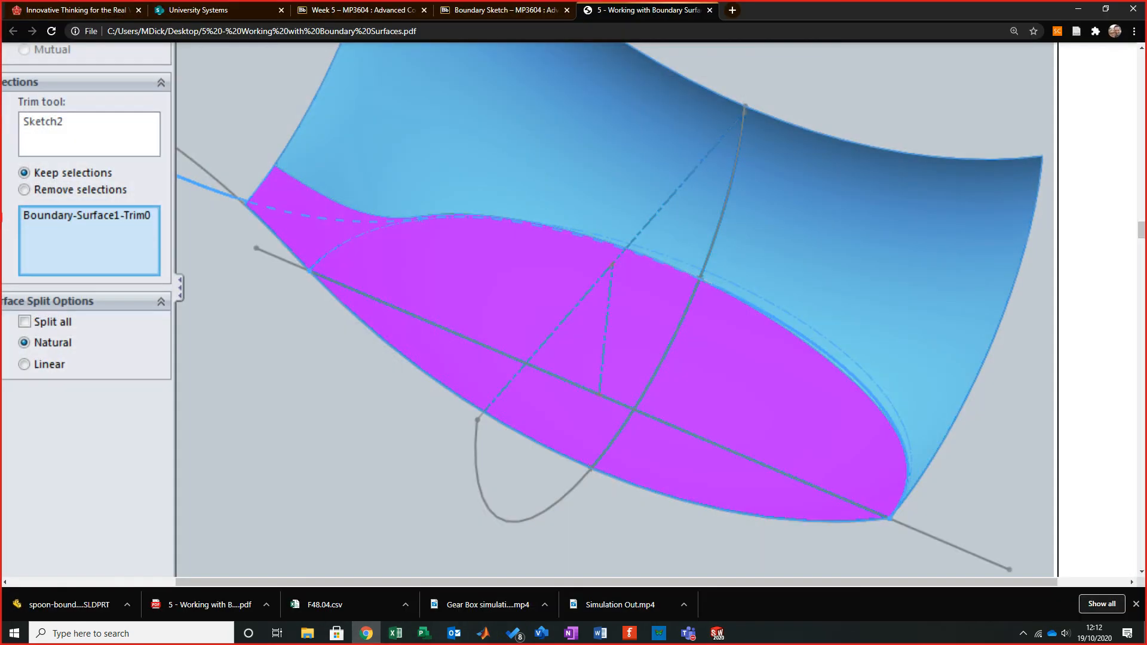
{"action": "scroll", "coordinate": [615, 308], "scroll_direction": "up", "scroll_amount": 2}
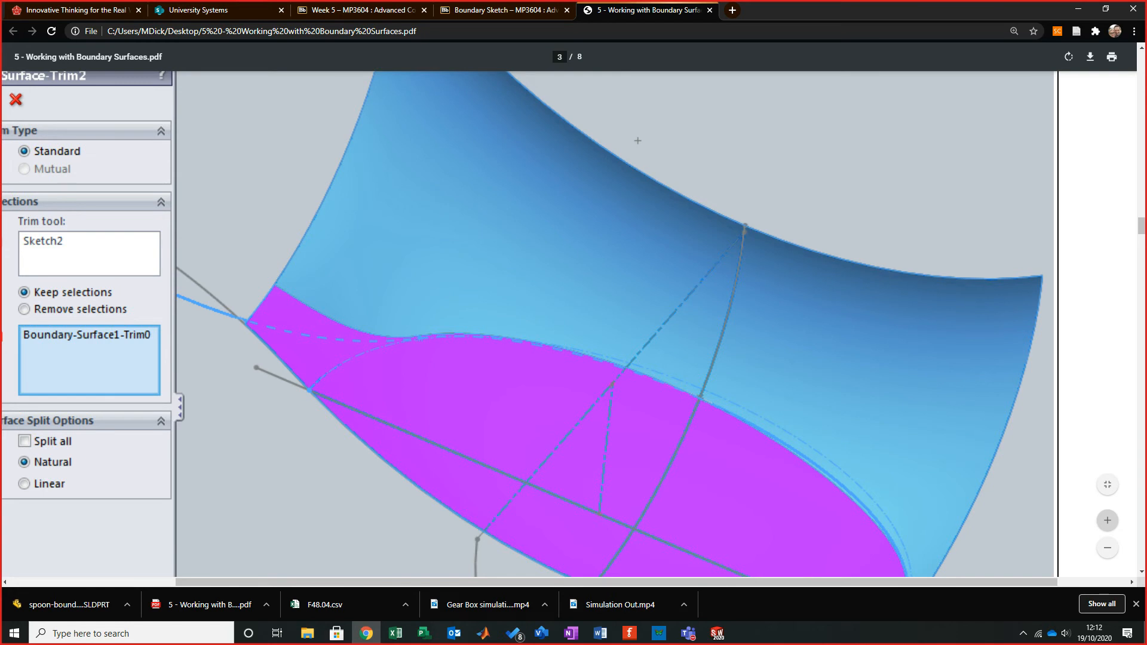
{"action": "left_click", "coordinate": [1077, 9]}
{"action": "scroll", "coordinate": [366, 405], "scroll_direction": "up", "scroll_amount": 3}
{"action": "scroll", "coordinate": [366, 404], "scroll_direction": "down", "scroll_amount": 4}
{"action": "scroll", "coordinate": [775, 316], "scroll_direction": "down", "scroll_amount": 3}
{"action": "middle_click_drag", "start_coordinate": [883, 162], "coordinate": [886, 167]}
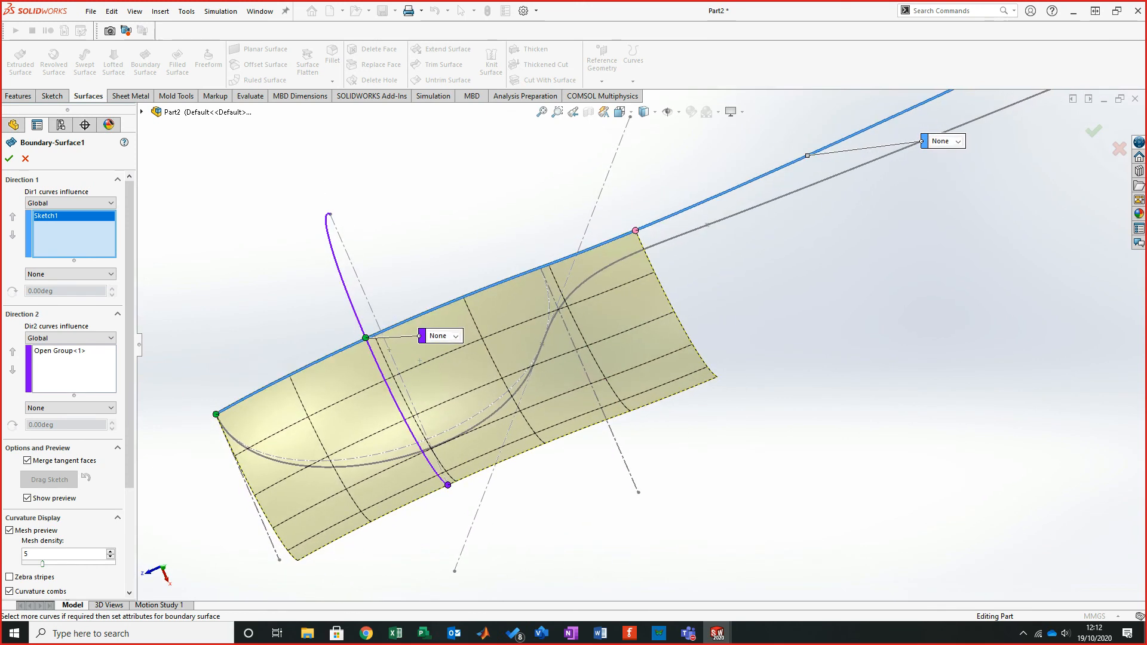
{"action": "left_click", "coordinate": [9, 159]}
- Trim the boundary surface with Sketch2 as the trim tool, removing the upper section beyond the sketch
{"action": "middle_click_drag", "start_coordinate": [854, 299], "coordinate": [851, 433]}
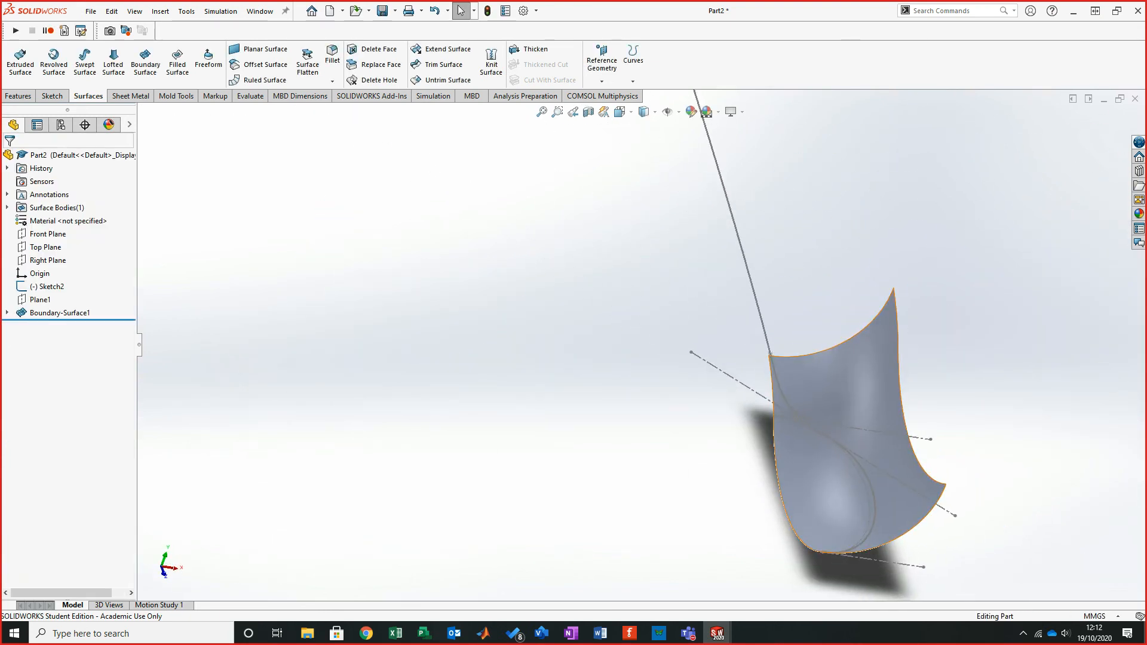
{"action": "mouse_move", "coordinate": [850, 434]}
{"action": "middle_mouse_down"}
{"action": "mouse_move", "coordinate": [802, 436]}
{"action": "mouse_move", "coordinate": [782, 416]}
{"action": "mouse_move", "coordinate": [657, 376]}
{"action": "middle_mouse_up"}
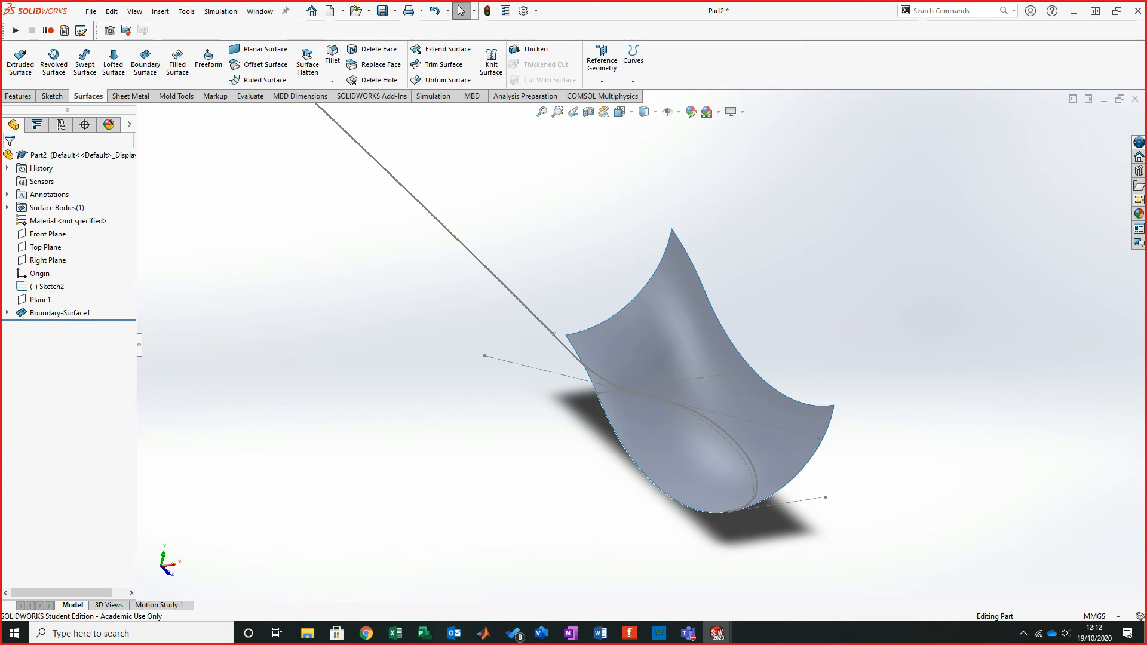
{"action": "left_click", "coordinate": [444, 65]}
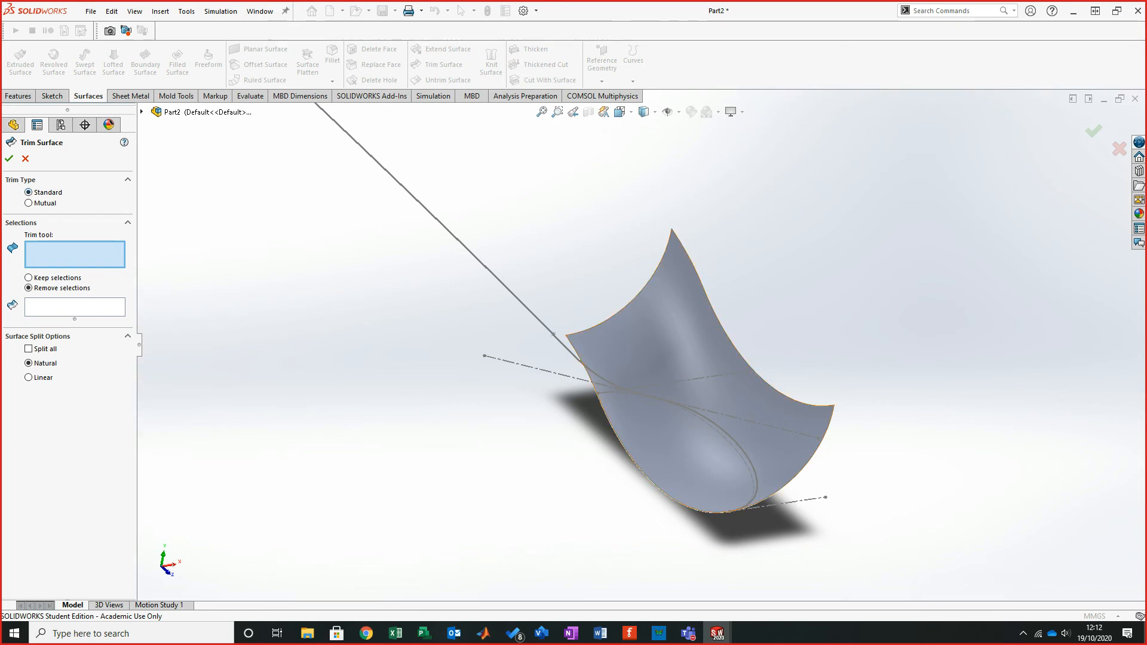
{"action": "left_click", "coordinate": [514, 295]}
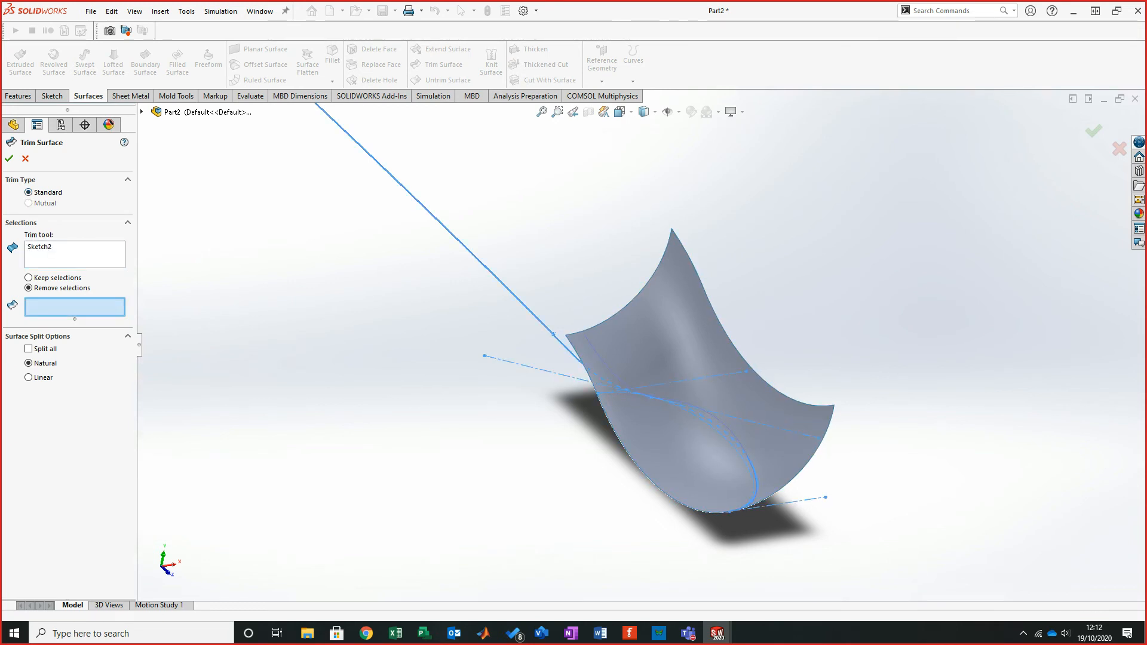
{"action": "left_click", "coordinate": [692, 395]}
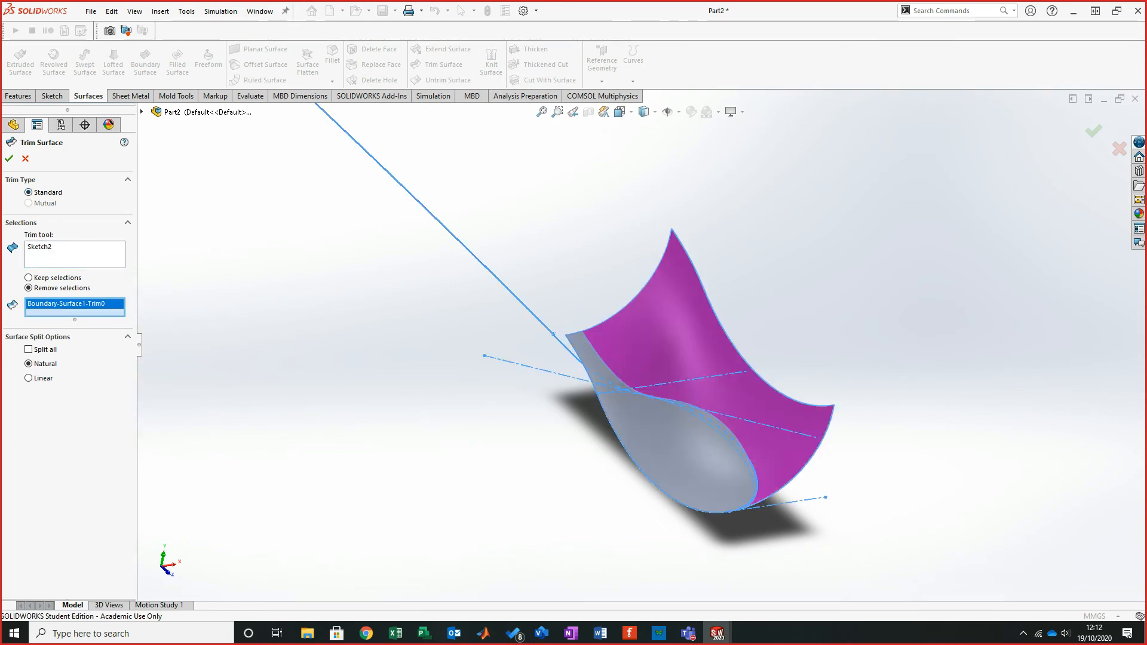
{"action": "middle_click_drag", "start_coordinate": [692, 394], "coordinate": [609, 378]}
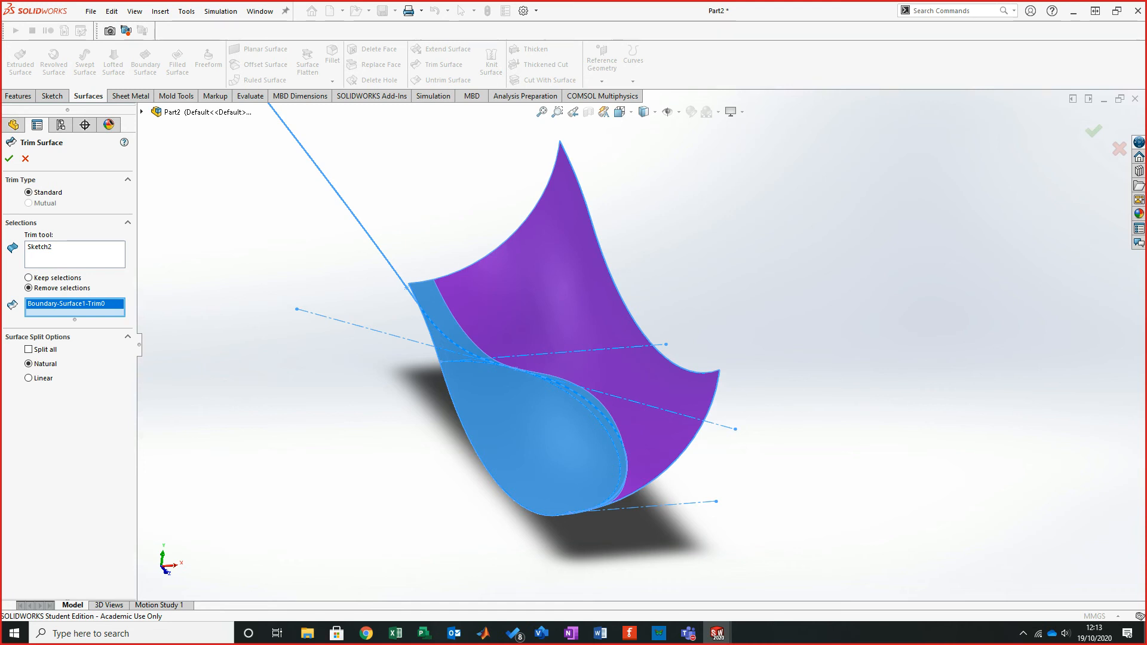
{"action": "left_click", "coordinate": [9, 159]}
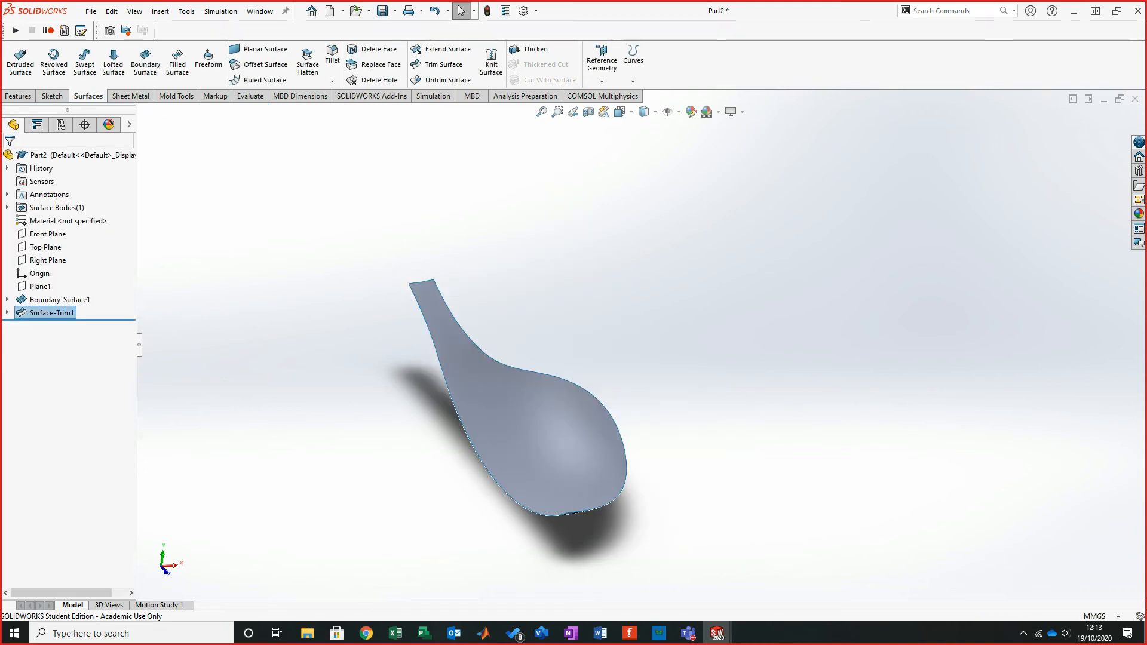
- Inspect the trimmed spoon surface from several viewpoints
{"action": "middle_click_drag", "start_coordinate": [543, 389], "coordinate": [587, 430]}
{"action": "left_click", "coordinate": [586, 430]}
{"action": "key", "text": "ctrl+8"}
{"action": "left_click", "coordinate": [642, 343]}
{"action": "middle_click_drag", "start_coordinate": [643, 343], "coordinate": [553, 396]}
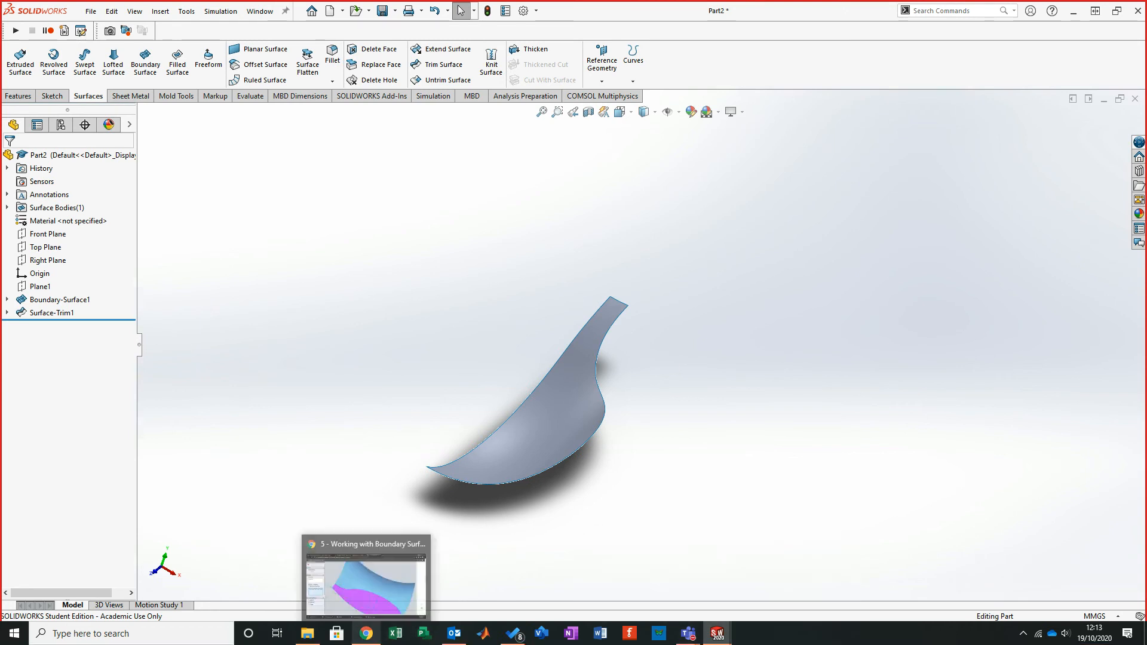
- Read the tutorial PDF's steps on the reference plane and reference points for the spoon's rear edge
{"action": "left_click", "coordinate": [366, 633]}
{"action": "scroll", "coordinate": [537, 299], "scroll_direction": "down", "scroll_amount": 15}
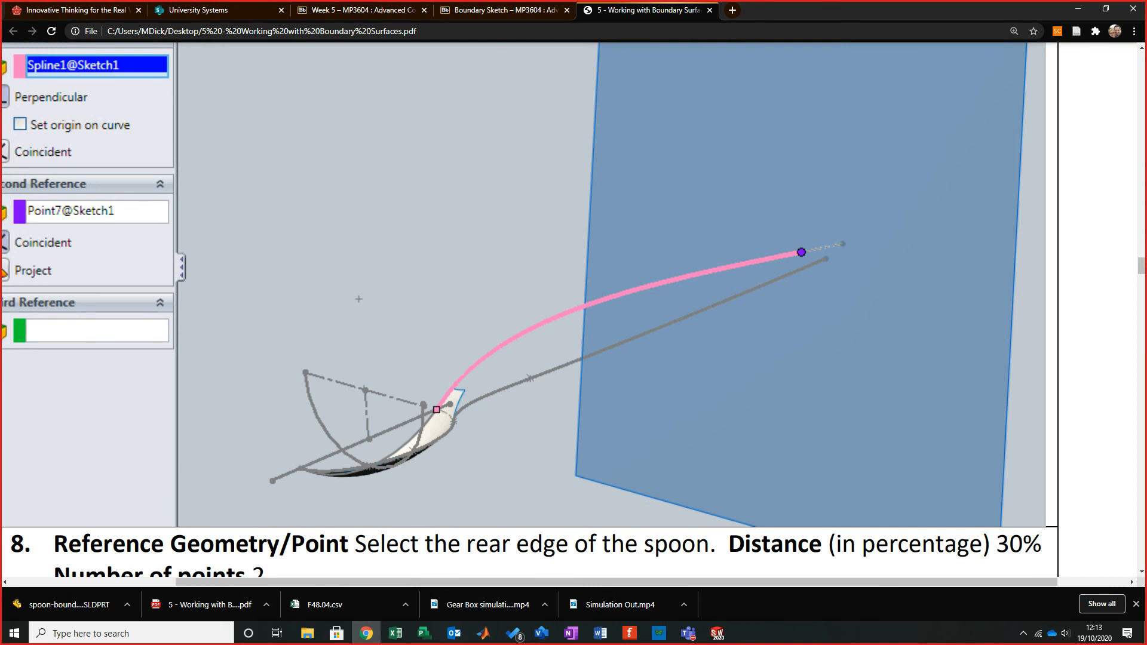
{"action": "scroll", "coordinate": [538, 299], "scroll_direction": "down", "scroll_amount": 15}
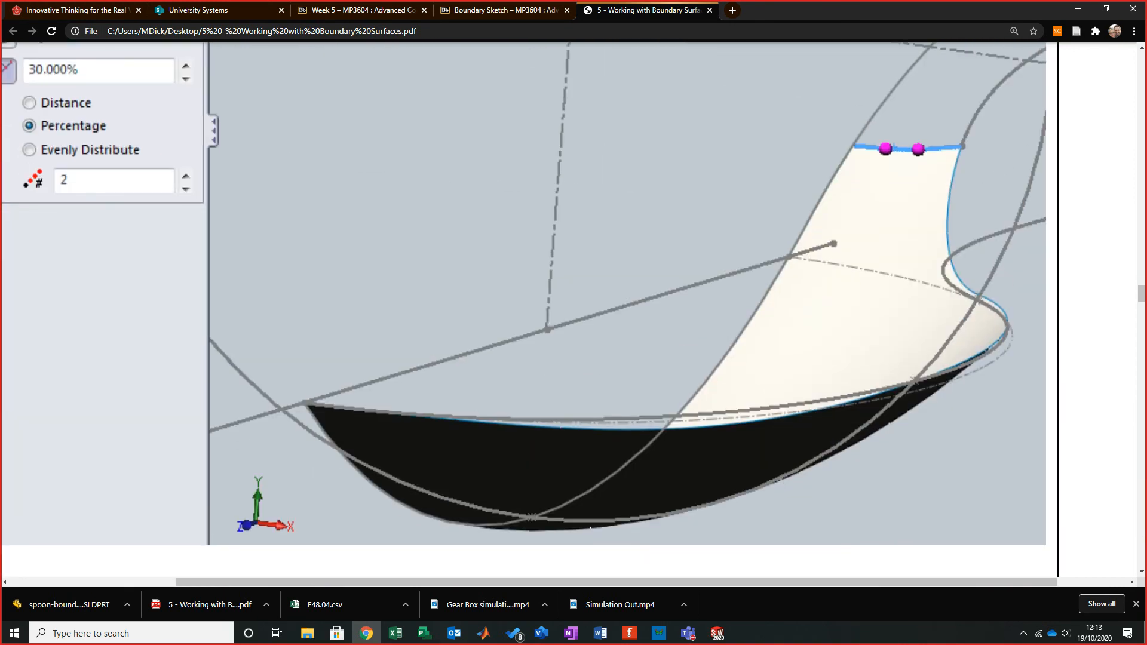
{"action": "scroll", "coordinate": [538, 299], "scroll_direction": "up", "scroll_amount": 10}
{"action": "scroll", "coordinate": [537, 299], "scroll_direction": "up", "scroll_amount": 2}
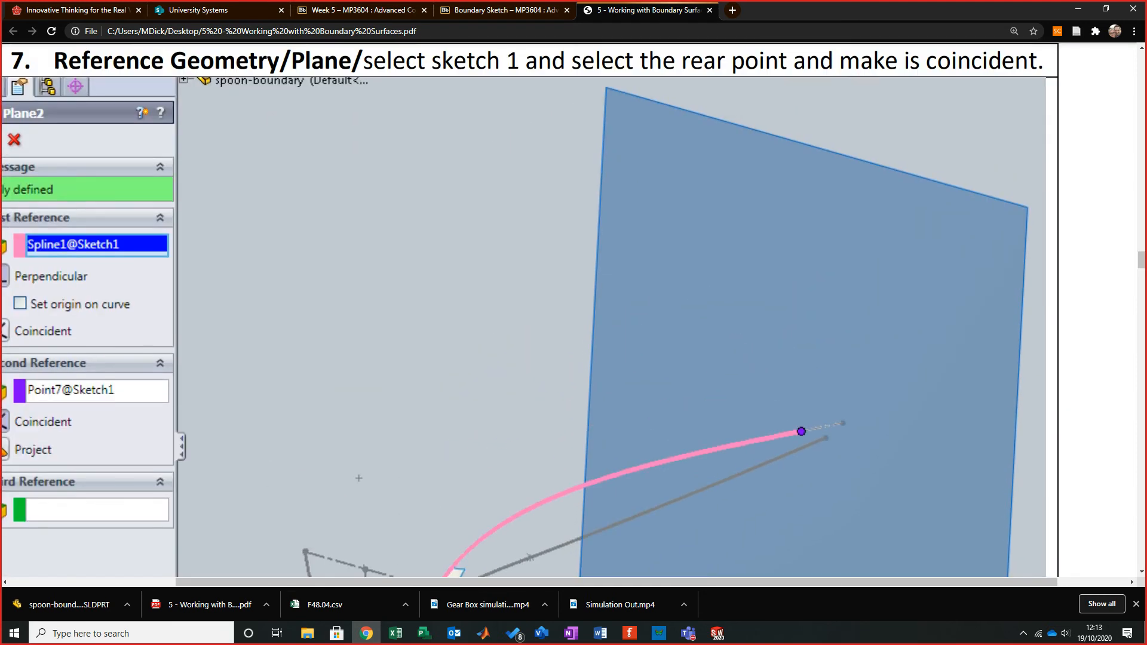
{"action": "scroll", "coordinate": [537, 299], "scroll_direction": "down", "scroll_amount": 6}
{"action": "scroll", "coordinate": [538, 299], "scroll_direction": "up", "scroll_amount": 10}
{"action": "scroll", "coordinate": [537, 299], "scroll_direction": "down", "scroll_amount": 10}
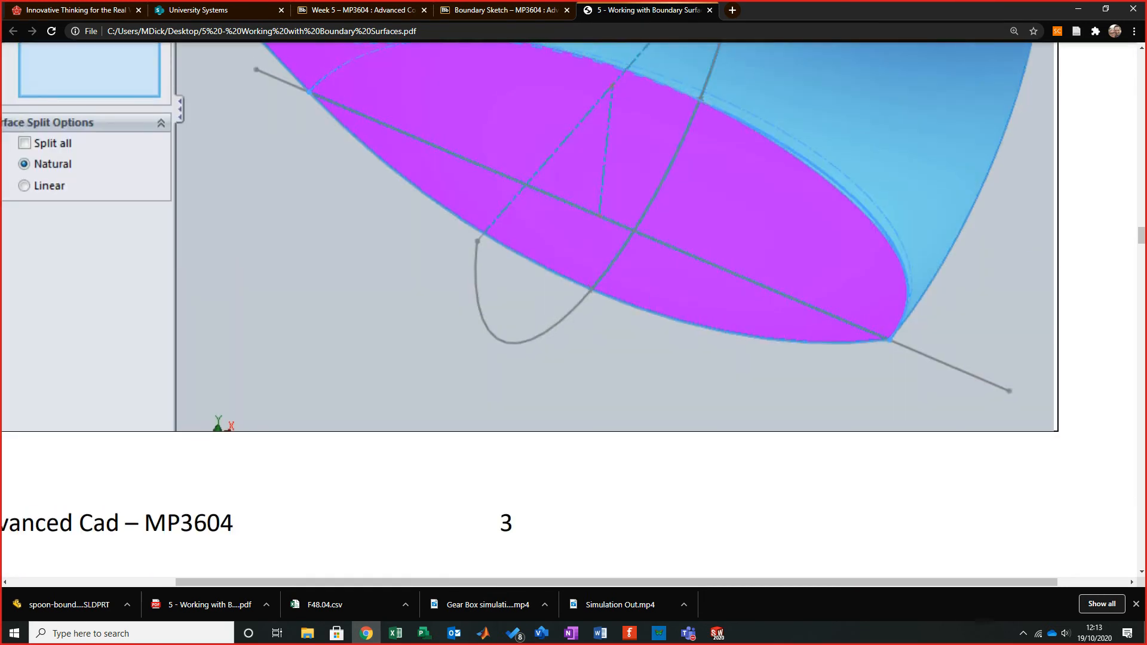
{"action": "scroll", "coordinate": [538, 298], "scroll_direction": "up", "scroll_amount": 8}
{"action": "scroll", "coordinate": [538, 298], "scroll_direction": "down", "scroll_amount": 10}
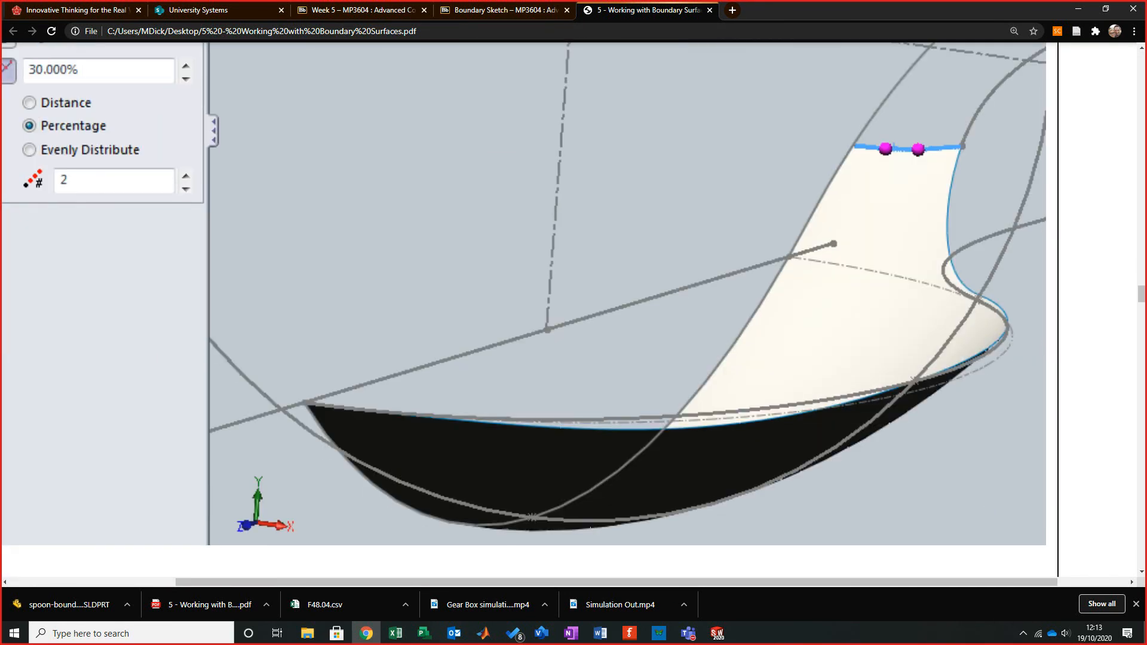
{"action": "scroll", "coordinate": [538, 299], "scroll_direction": "down", "scroll_amount": 15}
{"action": "scroll", "coordinate": [574, 310], "scroll_direction": "down", "scroll_amount": 2}
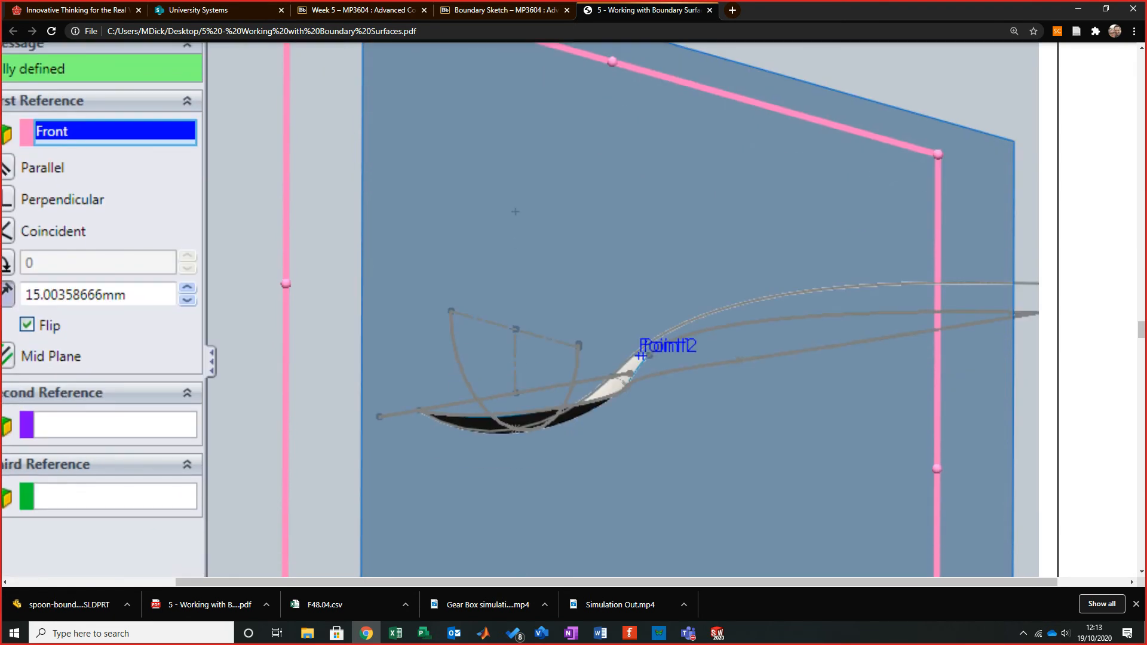
{"action": "scroll", "coordinate": [574, 310], "scroll_direction": "down", "scroll_amount": 4}
{"action": "left_click", "coordinate": [1078, 9]}
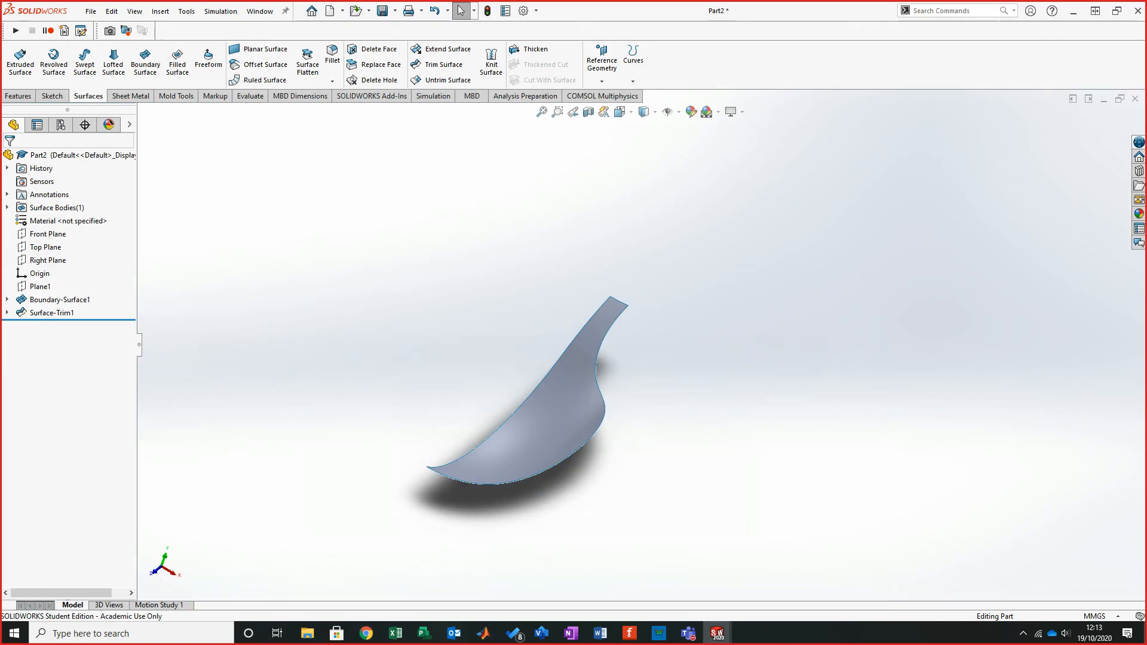
- Examine the boundary surface and trim sketches in Part2 and compare them with the reference spoon-boundaryStudent model
{"action": "scroll", "coordinate": [882, 382], "scroll_direction": "down", "scroll_amount": 1}
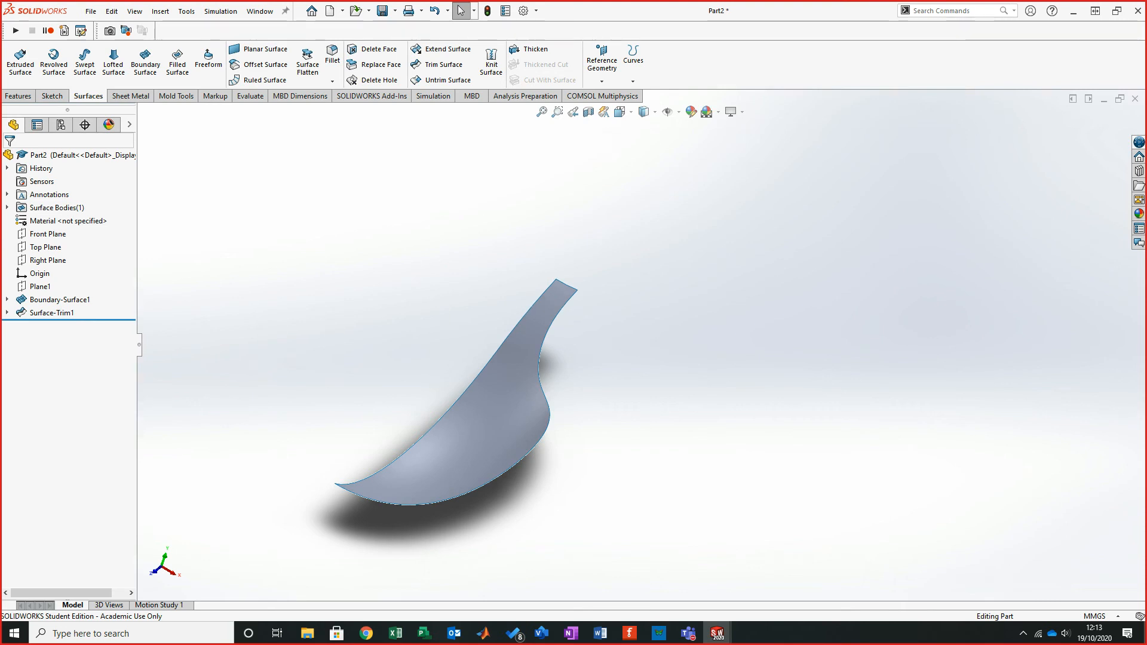
{"action": "key", "text": "ctrl+Tab"}
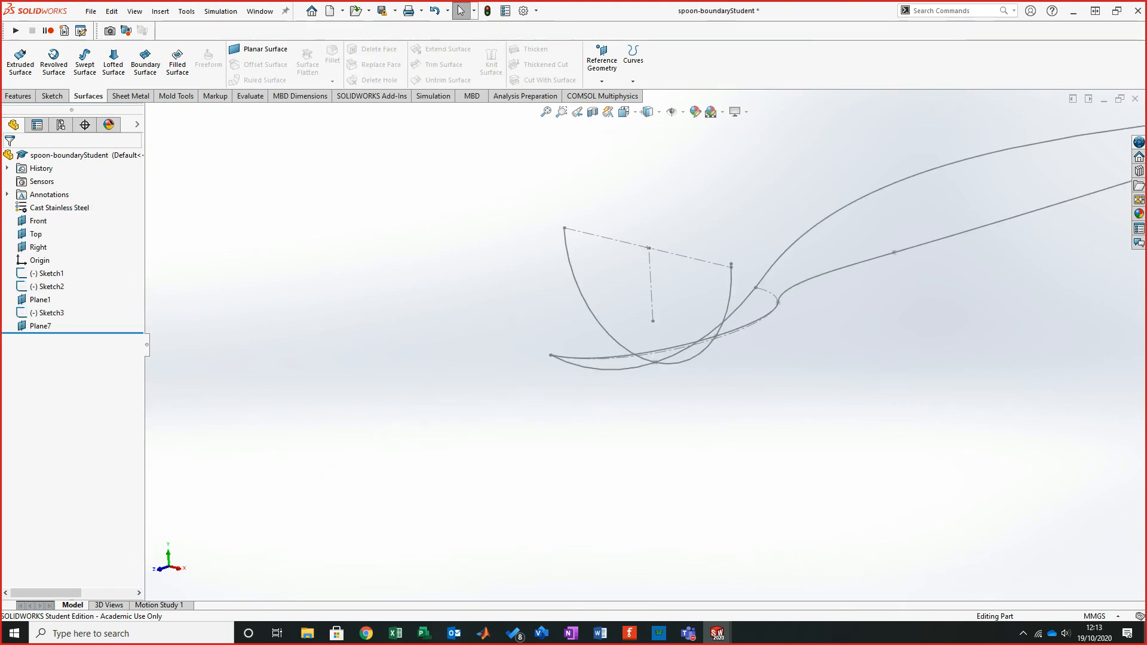
{"action": "mouse_move", "coordinate": [962, 188]}
{"action": "middle_mouse_down"}
{"action": "mouse_move", "coordinate": [878, 217]}
{"action": "mouse_move", "coordinate": [919, 204]}
{"action": "mouse_move", "coordinate": [898, 210]}
{"action": "middle_mouse_up"}
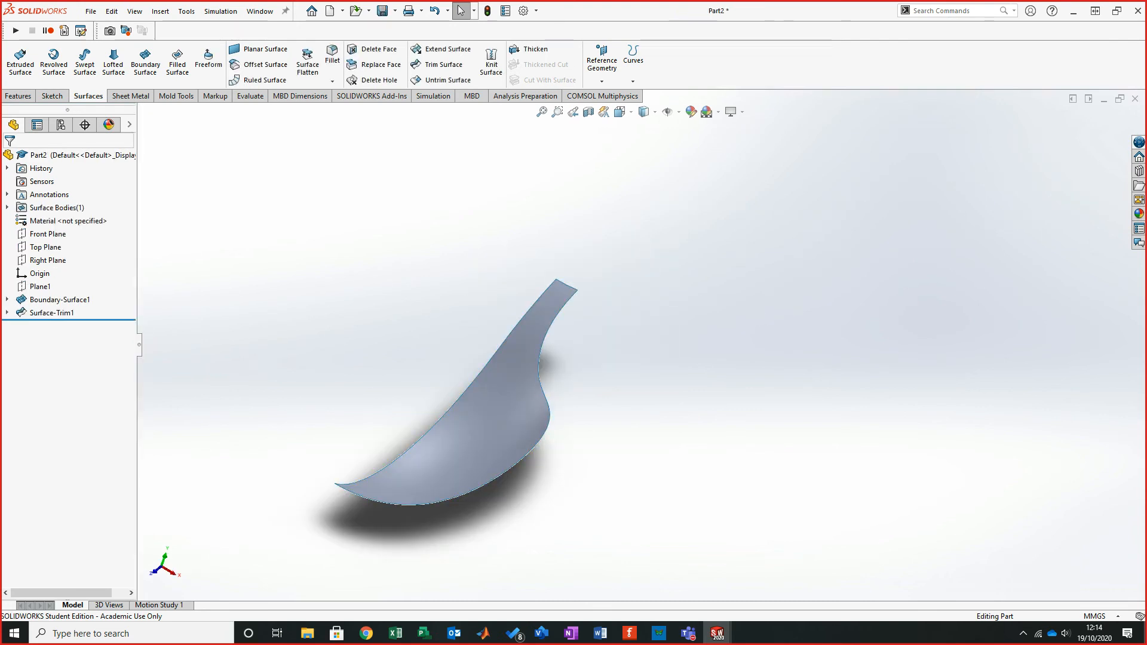
{"action": "left_click", "coordinate": [7, 300]}
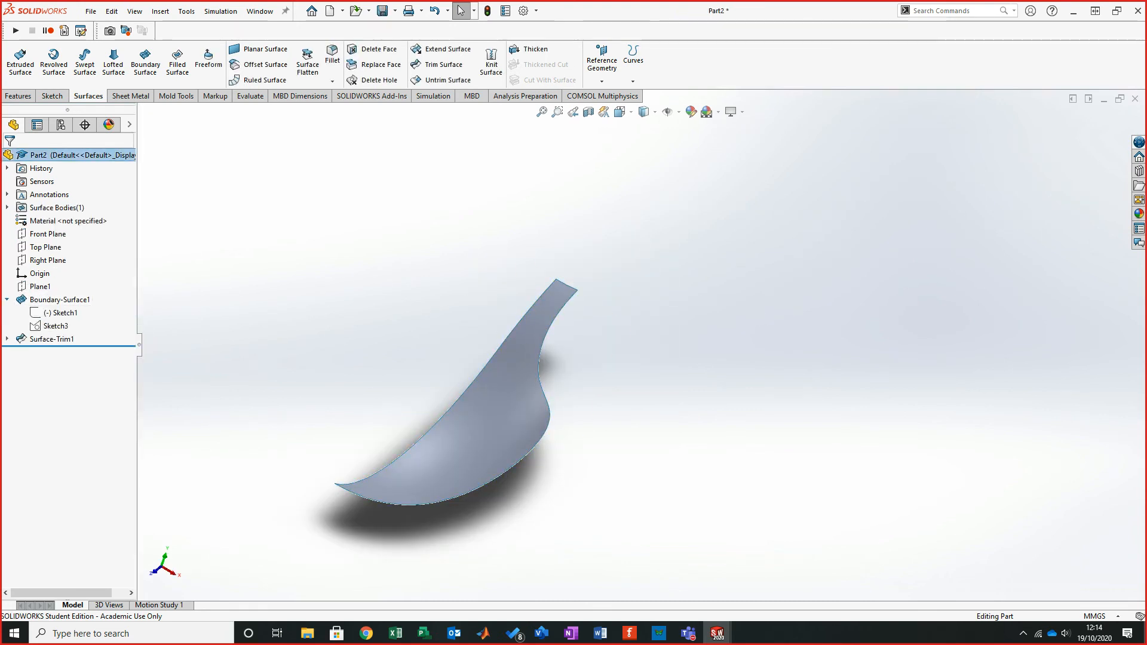
{"action": "left_click", "coordinate": [7, 339]}
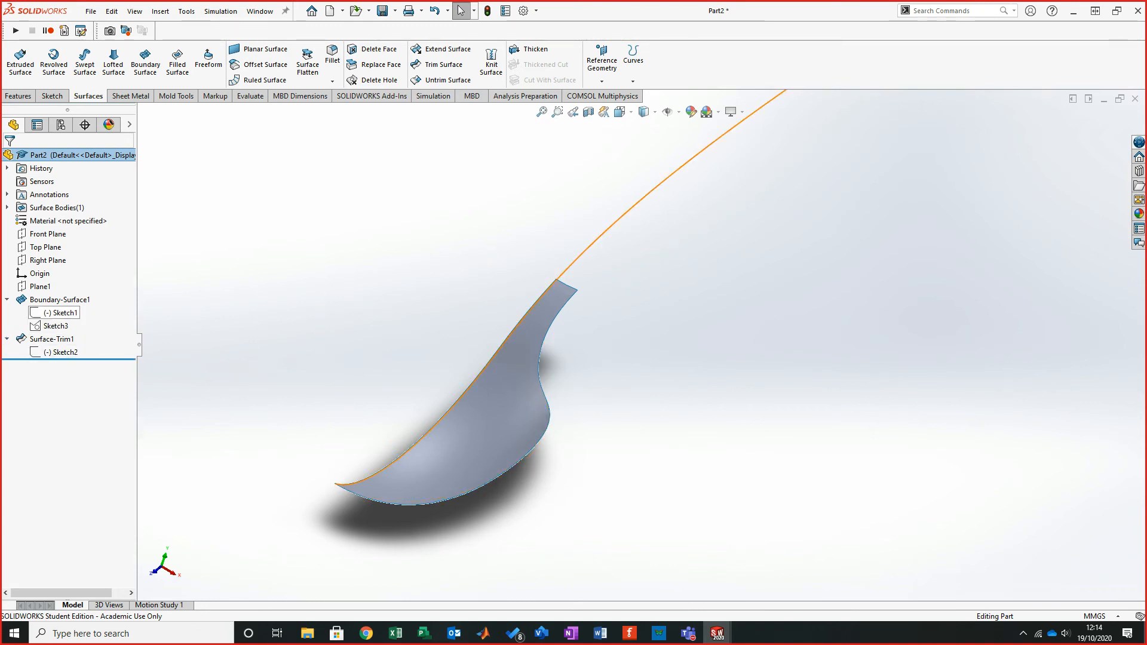
{"action": "left_click", "coordinate": [62, 312]}
{"action": "left_click", "coordinate": [81, 294]}
{"action": "left_click", "coordinate": [57, 326]}
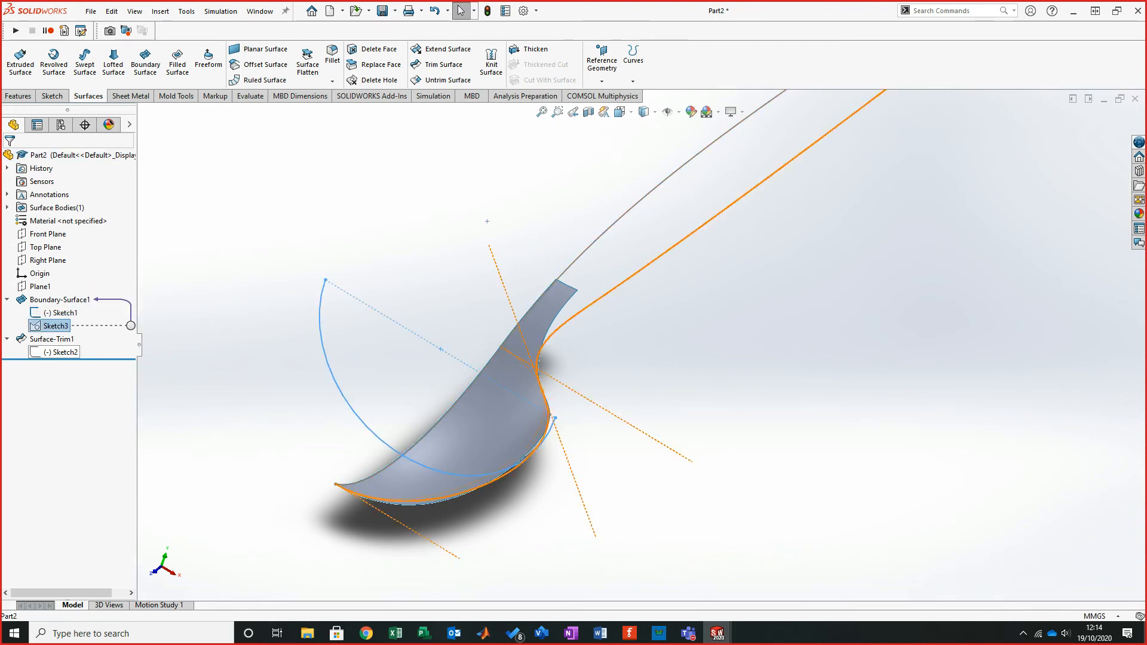
{"action": "left_click", "coordinate": [63, 352]}
{"action": "left_click", "coordinate": [77, 334]}
{"action": "mouse_move", "coordinate": [501, 358]}
{"action": "middle_mouse_down"}
{"action": "mouse_move", "coordinate": [506, 435]}
{"action": "mouse_move", "coordinate": [427, 345]}
{"action": "mouse_move", "coordinate": [338, 323]}
{"action": "mouse_move", "coordinate": [323, 339]}
{"action": "mouse_move", "coordinate": [384, 307]}
{"action": "middle_mouse_up"}
{"action": "scroll", "coordinate": [338, 321], "scroll_direction": "up", "scroll_amount": 3}
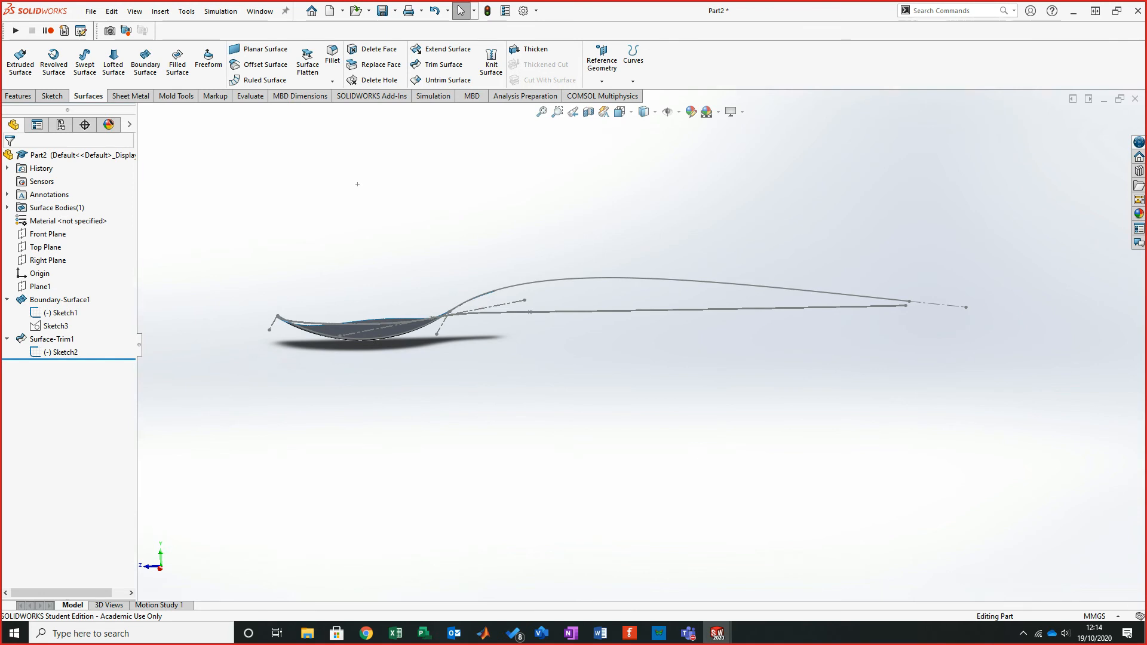
{"action": "scroll", "coordinate": [235, 323], "scroll_direction": "down", "scroll_amount": 5}
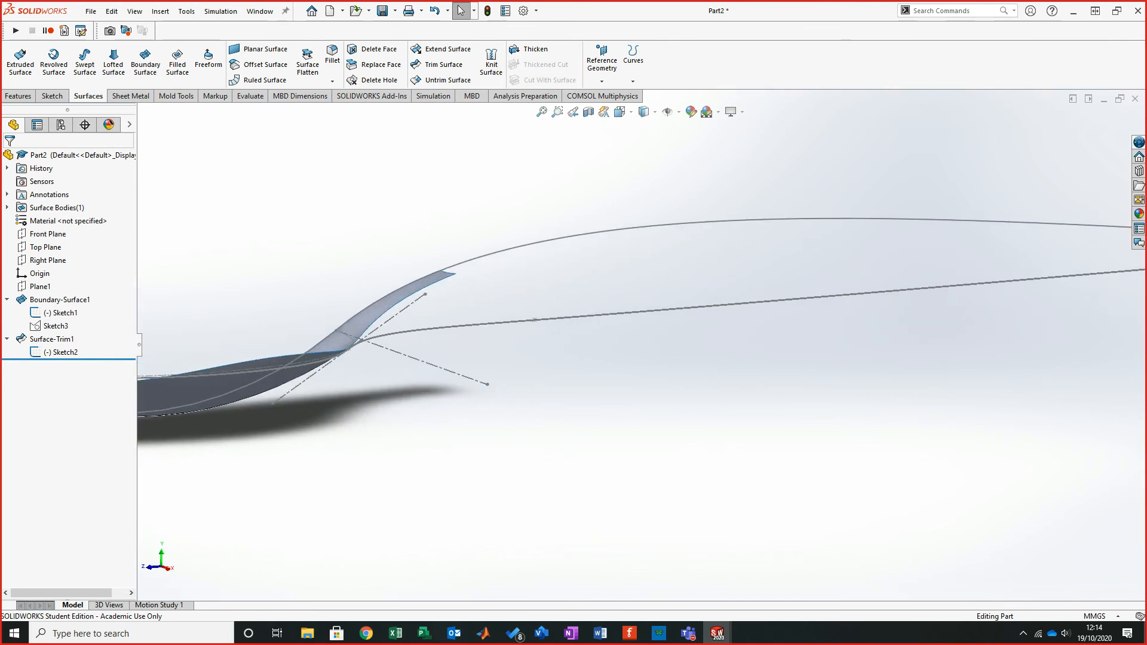
{"action": "key", "text": "ctrl+Tab"}
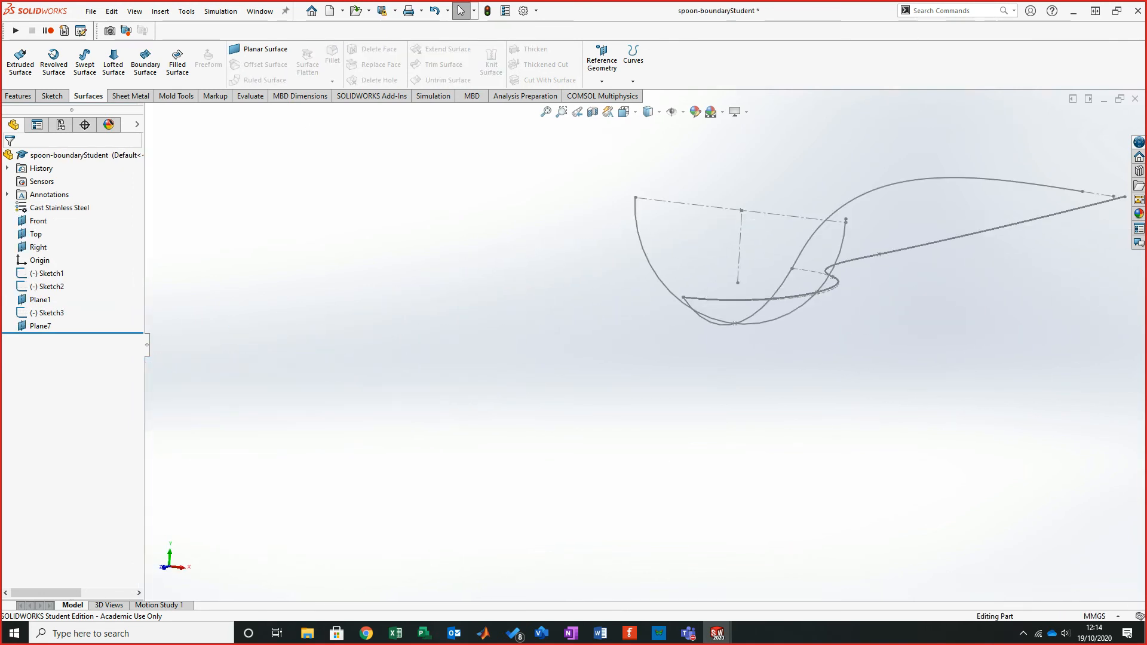
{"action": "mouse_move", "coordinate": [899, 211]}
{"action": "middle_mouse_down"}
{"action": "mouse_move", "coordinate": [869, 307]}
{"action": "mouse_move", "coordinate": [725, 248]}
{"action": "mouse_move", "coordinate": [745, 242]}
{"action": "mouse_move", "coordinate": [725, 254]}
{"action": "middle_mouse_up"}
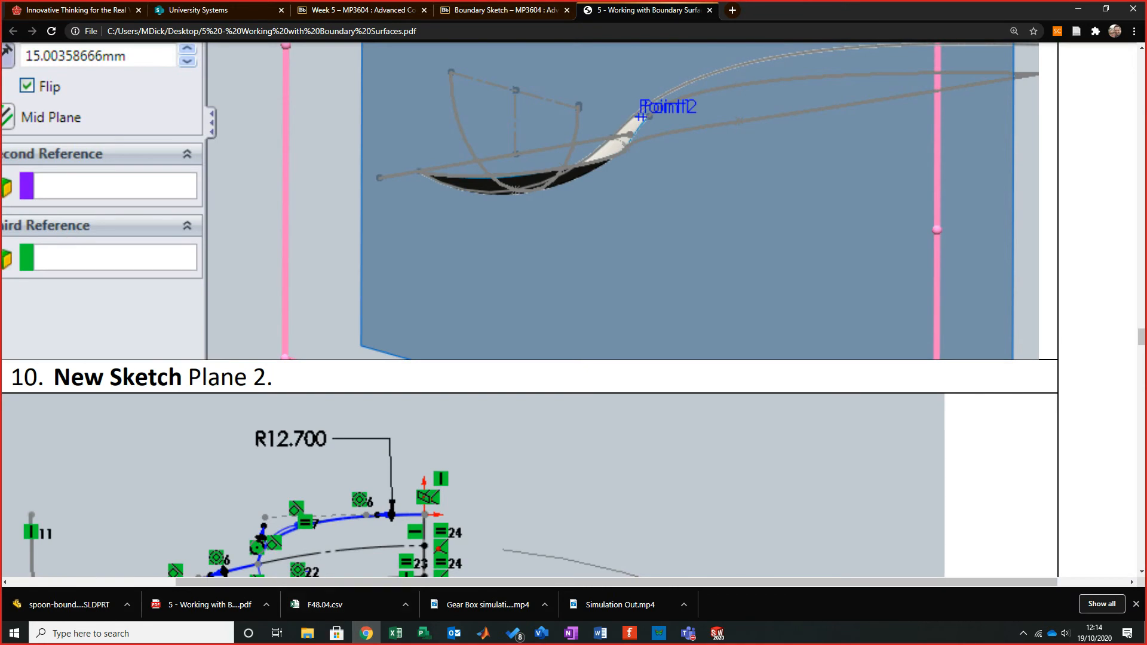
- Read the tutorial PDF's steps 7 to 10 covering the rear-point plane, the two rear-edge points and the offset plane
{"action": "scroll", "coordinate": [529, 309], "scroll_direction": "up", "scroll_amount": 1}
{"action": "scroll", "coordinate": [529, 308], "scroll_direction": "down", "scroll_amount": 1}
{"action": "scroll", "coordinate": [529, 309], "scroll_direction": "up", "scroll_amount": 6}
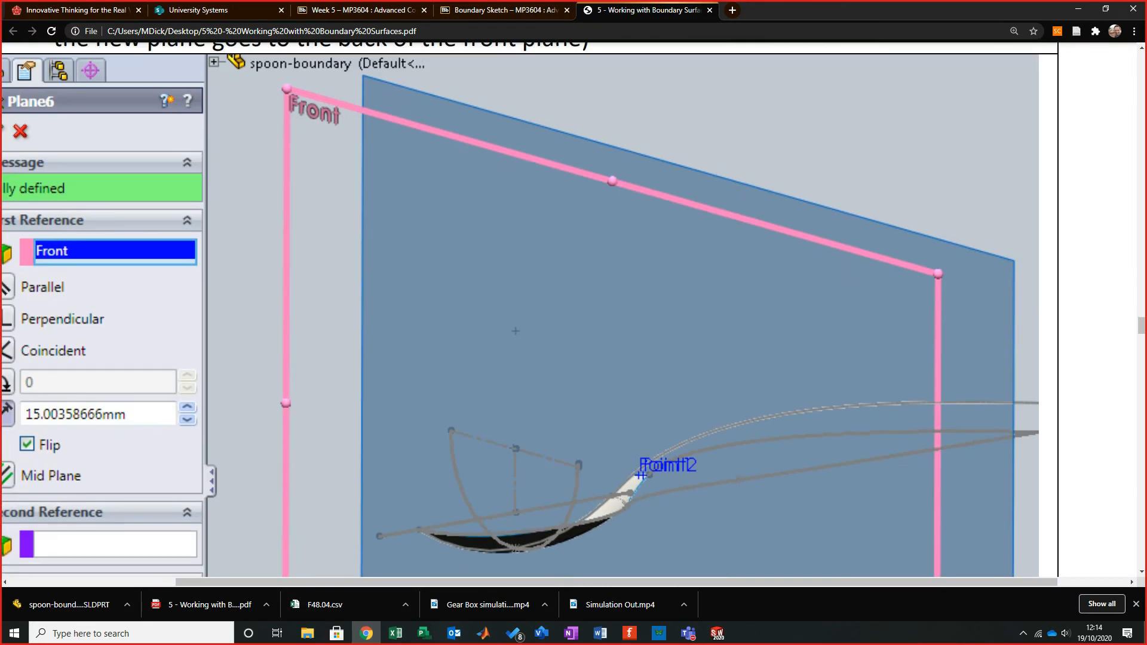
{"action": "scroll", "coordinate": [529, 309], "scroll_direction": "down", "scroll_amount": 3}
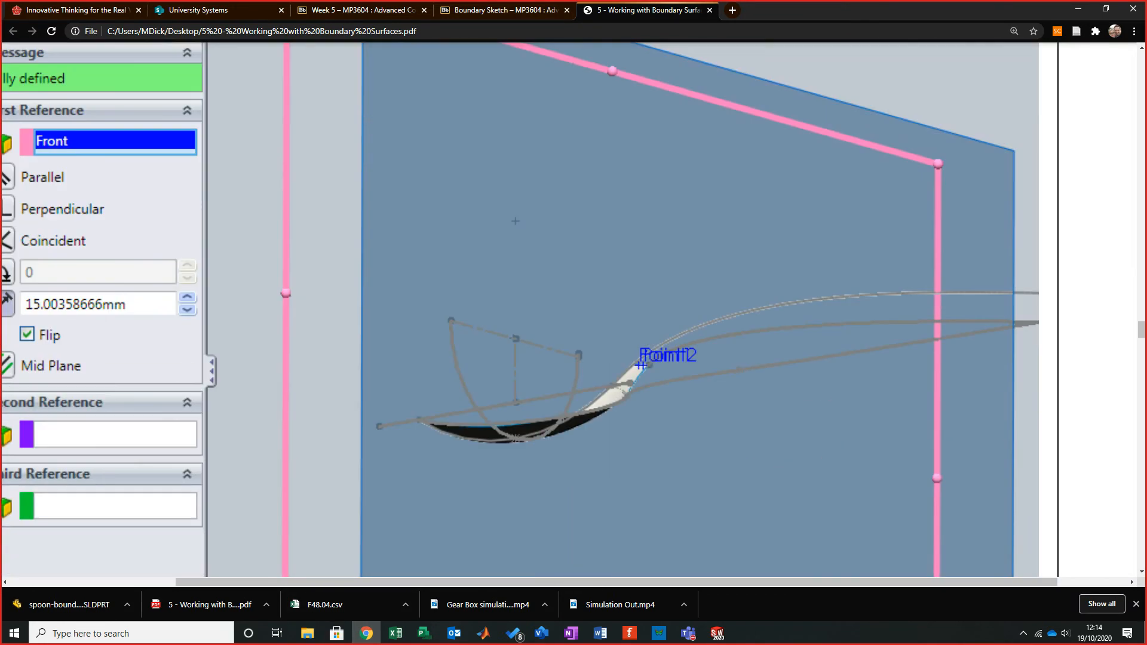
{"action": "scroll", "coordinate": [529, 309], "scroll_direction": "up", "scroll_amount": 12}
{"action": "scroll", "coordinate": [529, 309], "scroll_direction": "down", "scroll_amount": 5, "text": "ctrl"}
{"action": "scroll", "coordinate": [568, 308], "scroll_direction": "down", "scroll_amount": 1, "text": "ctrl"}
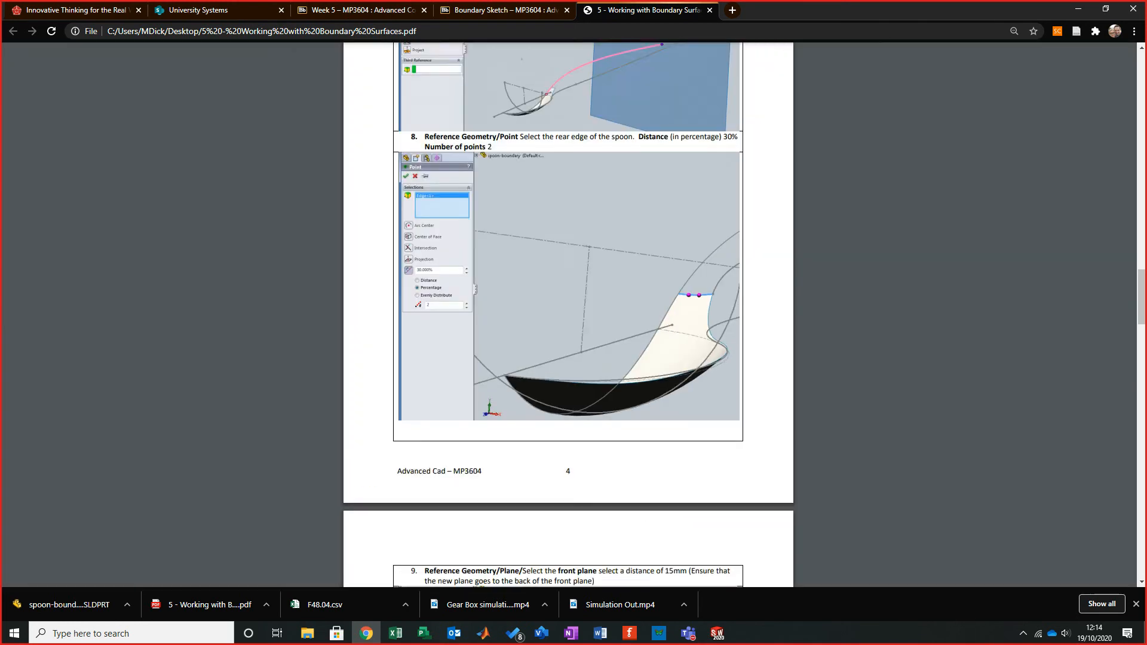
{"action": "scroll", "coordinate": [567, 308], "scroll_direction": "up", "scroll_amount": 4}
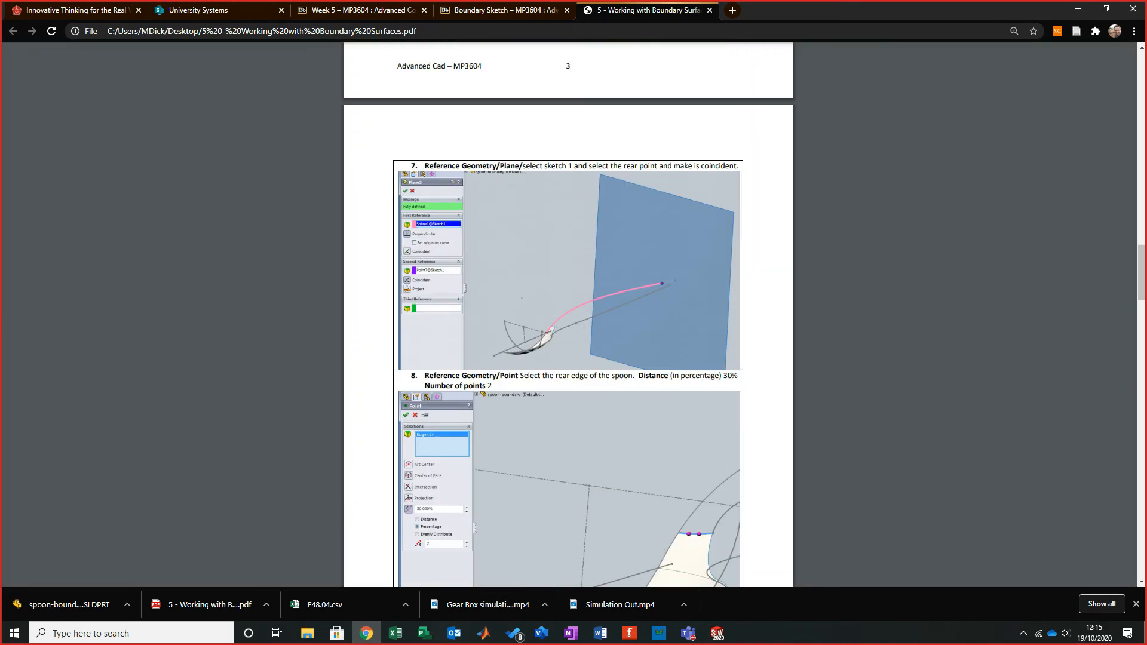
{"action": "scroll", "coordinate": [568, 314], "scroll_direction": "up", "scroll_amount": 6}
{"action": "scroll", "coordinate": [567, 315], "scroll_direction": "down", "scroll_amount": 4}
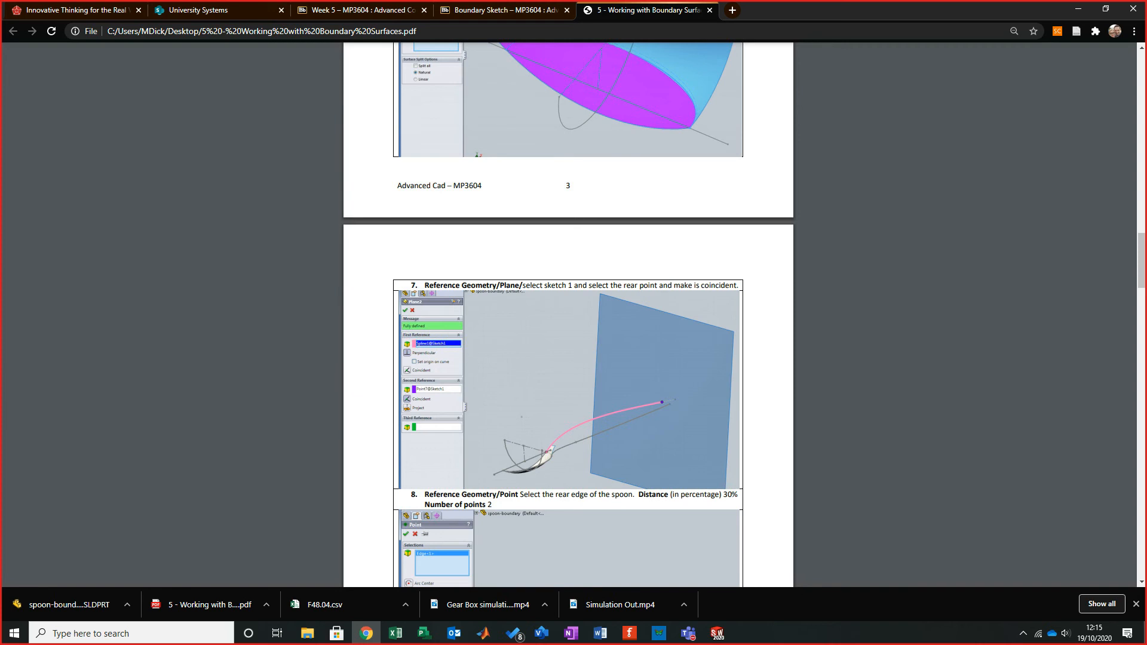
{"action": "scroll", "coordinate": [567, 315], "scroll_direction": "down", "scroll_amount": 4}
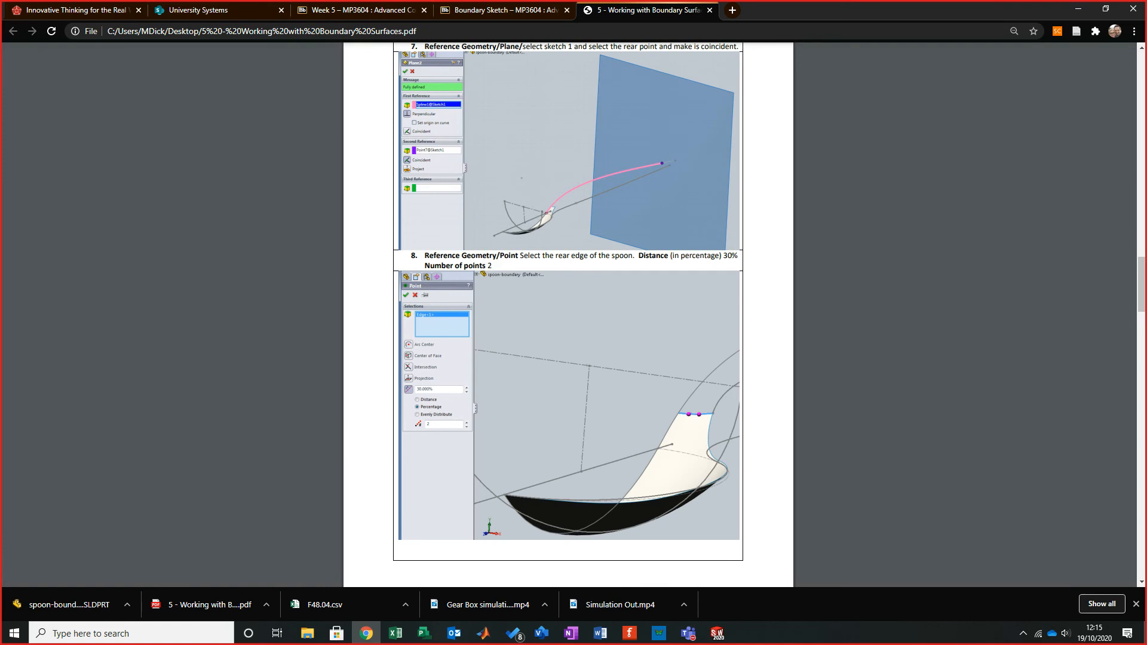
{"action": "scroll", "coordinate": [567, 315], "scroll_direction": "up", "scroll_amount": 3}
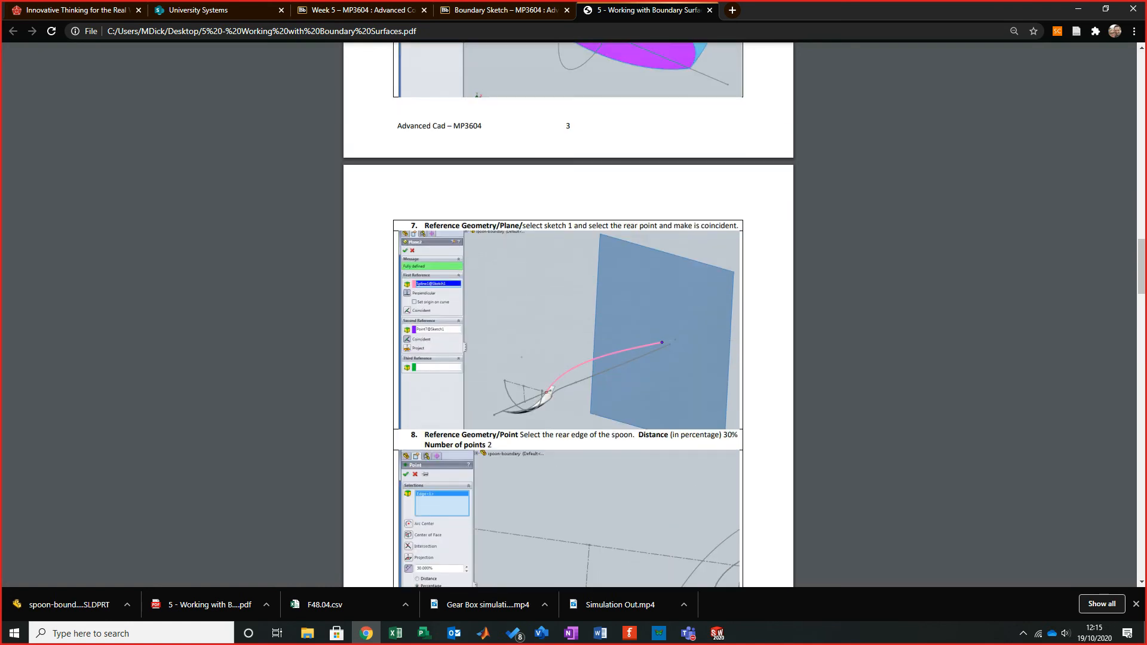
{"action": "key", "text": "alt+Tab"}
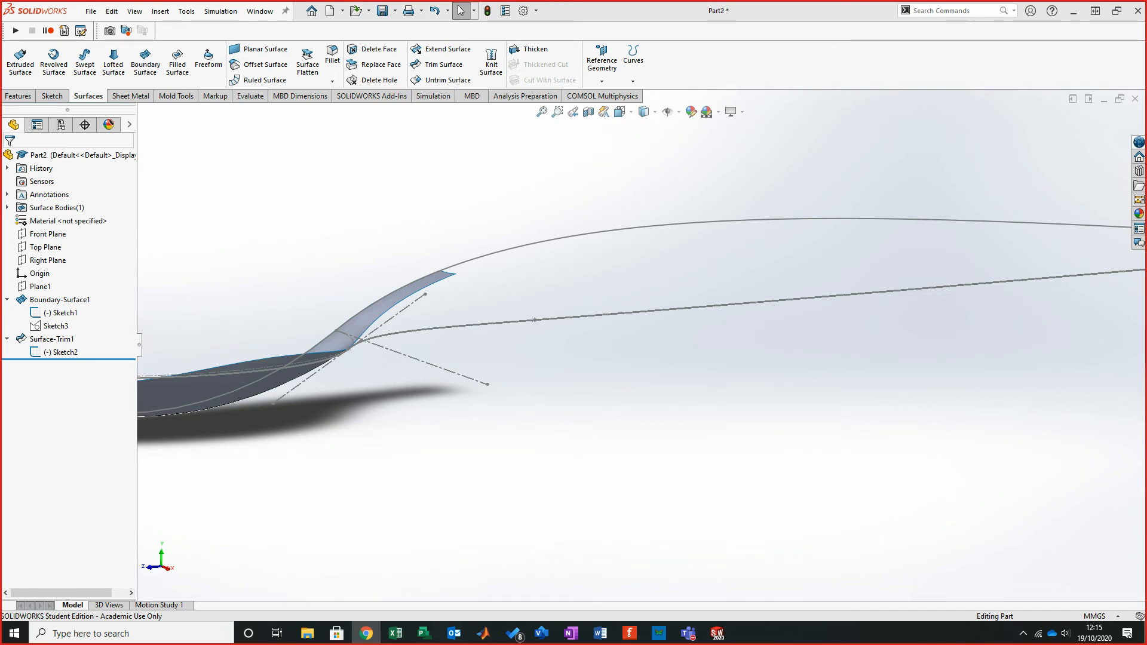
{"action": "middle_click_drag", "start_coordinate": [221, 325], "coordinate": [378, 438]}
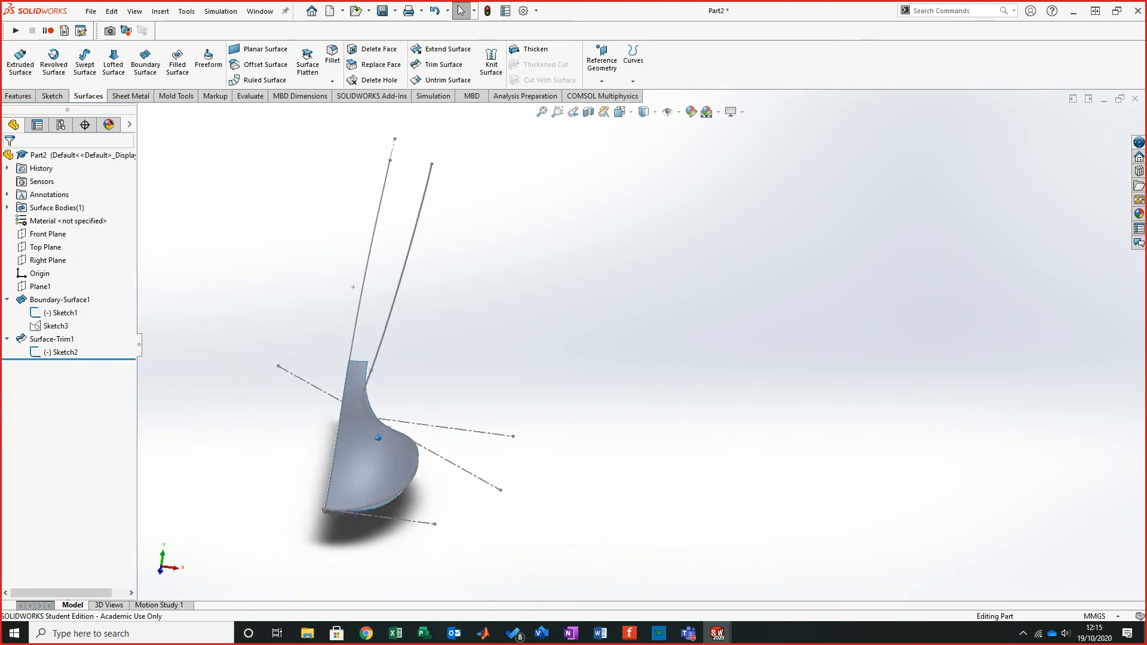
{"action": "left_click", "coordinate": [145, 59]}
{"action": "middle_click_drag", "start_coordinate": [353, 287], "coordinate": [356, 297]}
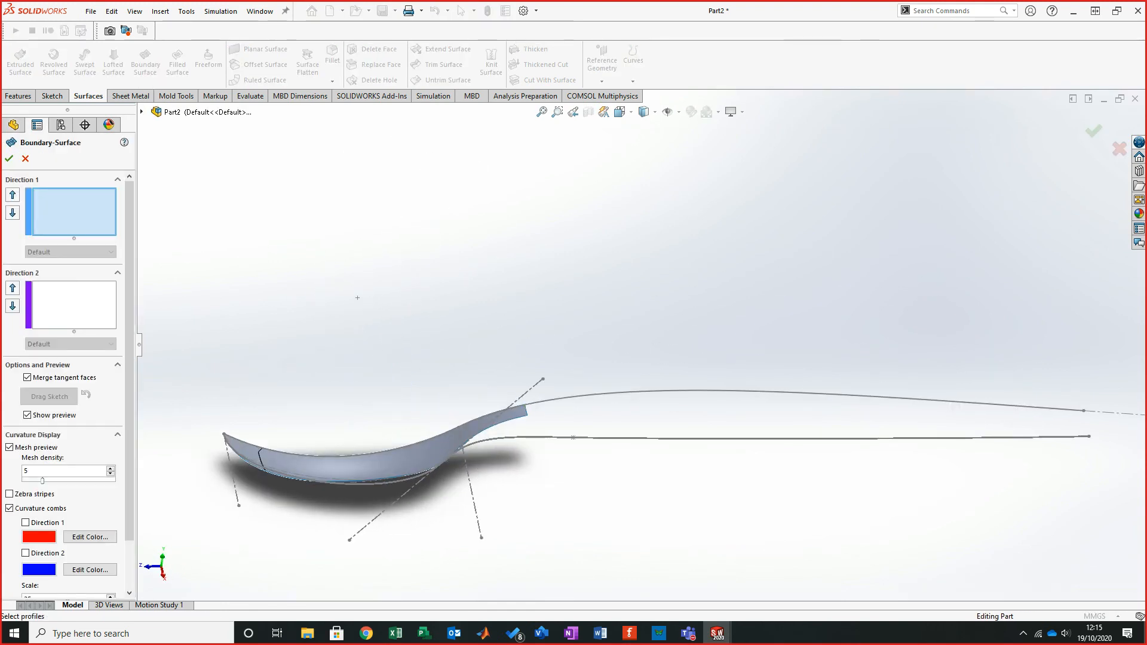
{"action": "left_click", "coordinate": [525, 411]}
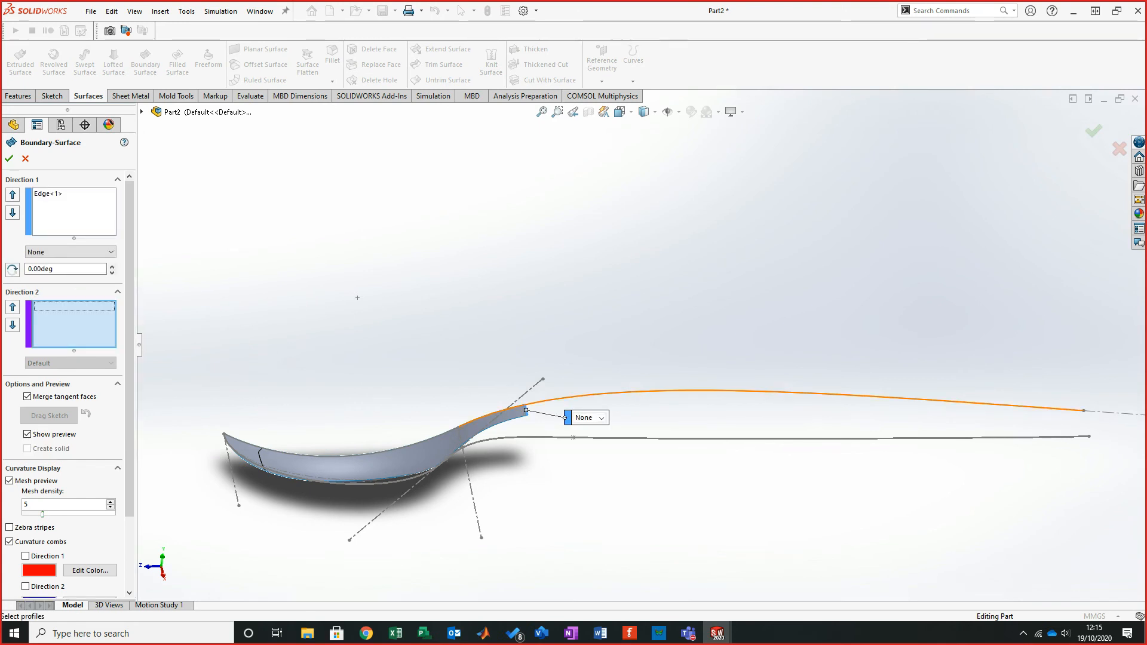
{"action": "left_click", "coordinate": [893, 397]}
{"action": "middle_click_drag", "start_coordinate": [892, 397], "coordinate": [923, 424]}
{"action": "middle_click_drag", "start_coordinate": [340, 311], "coordinate": [368, 318]}
{"action": "left_click_drag", "start_coordinate": [243, 472], "coordinate": [485, 384]}
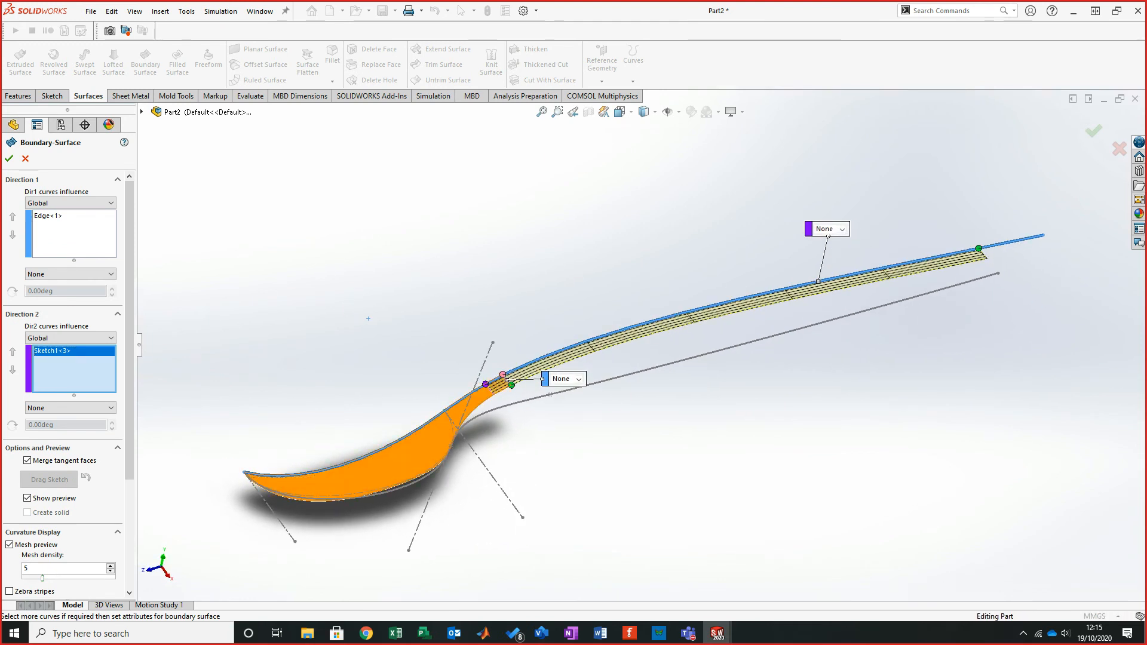
{"action": "scroll", "coordinate": [434, 366], "scroll_direction": "down", "scroll_amount": 8}
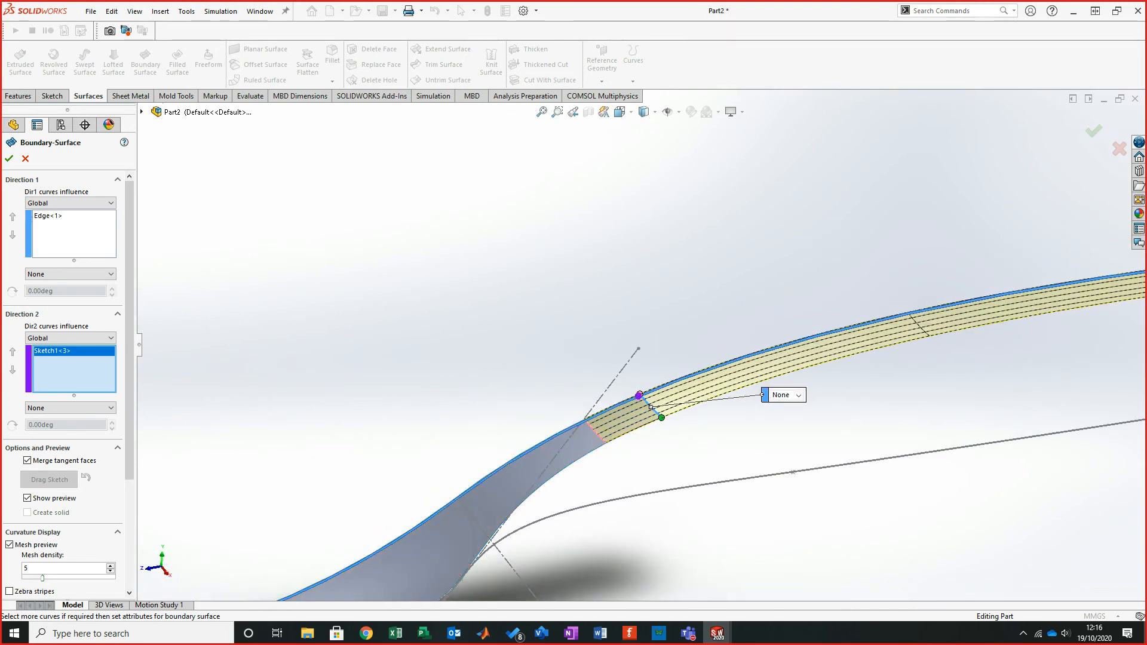
{"action": "scroll", "coordinate": [663, 406], "scroll_direction": "up", "scroll_amount": 6}
{"action": "mouse_move", "coordinate": [644, 398]}
{"action": "middle_mouse_down"}
{"action": "mouse_move", "coordinate": [714, 436]}
{"action": "mouse_move", "coordinate": [741, 499]}
{"action": "mouse_move", "coordinate": [638, 479]}
{"action": "mouse_move", "coordinate": [595, 399]}
{"action": "mouse_move", "coordinate": [459, 495]}
{"action": "mouse_move", "coordinate": [424, 485]}
{"action": "mouse_move", "coordinate": [386, 496]}
{"action": "mouse_move", "coordinate": [209, 411]}
{"action": "mouse_move", "coordinate": [233, 426]}
{"action": "mouse_move", "coordinate": [355, 410]}
{"action": "middle_mouse_up"}
{"action": "left_click", "coordinate": [25, 159]}
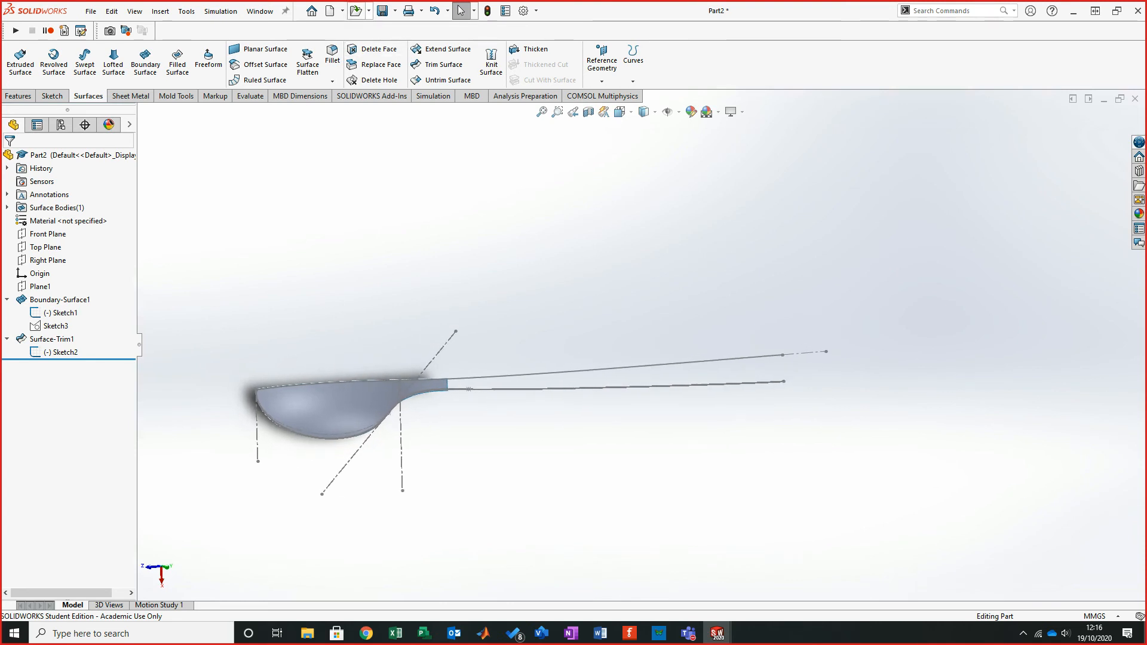
- Inspect the trimmed spoon surface where it meets the handle curves from several angles
{"action": "middle_click_drag", "start_coordinate": [357, 319], "coordinate": [361, 311]}
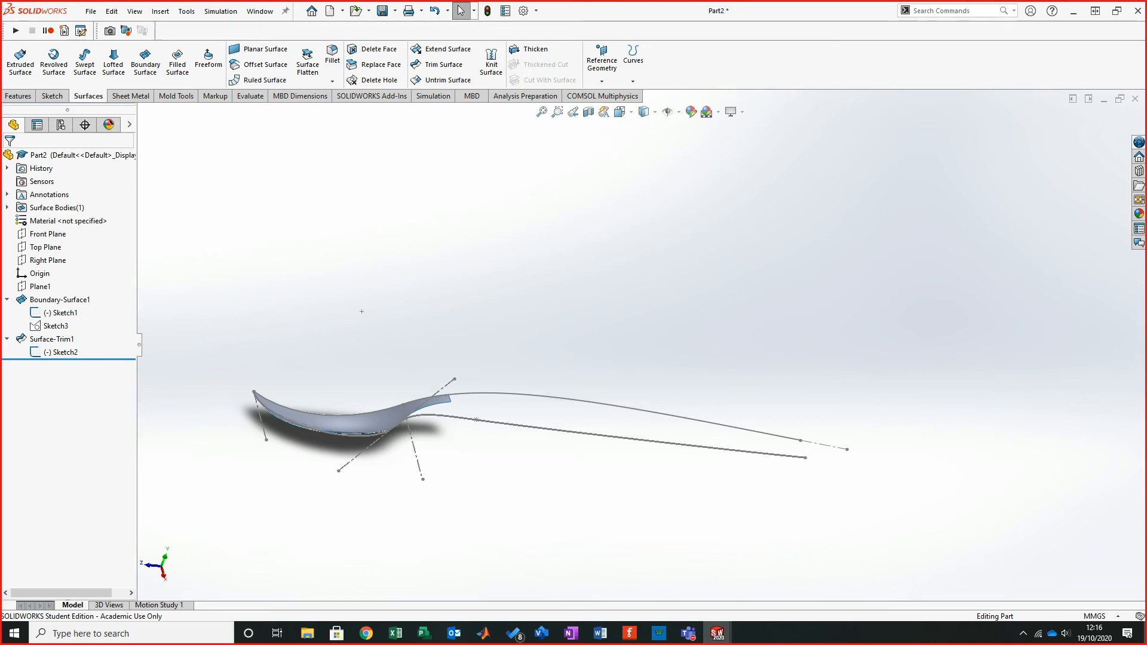
{"action": "middle_click_drag", "start_coordinate": [357, 412], "coordinate": [367, 491]}
{"action": "scroll", "coordinate": [471, 457], "scroll_direction": "down", "scroll_amount": 4}
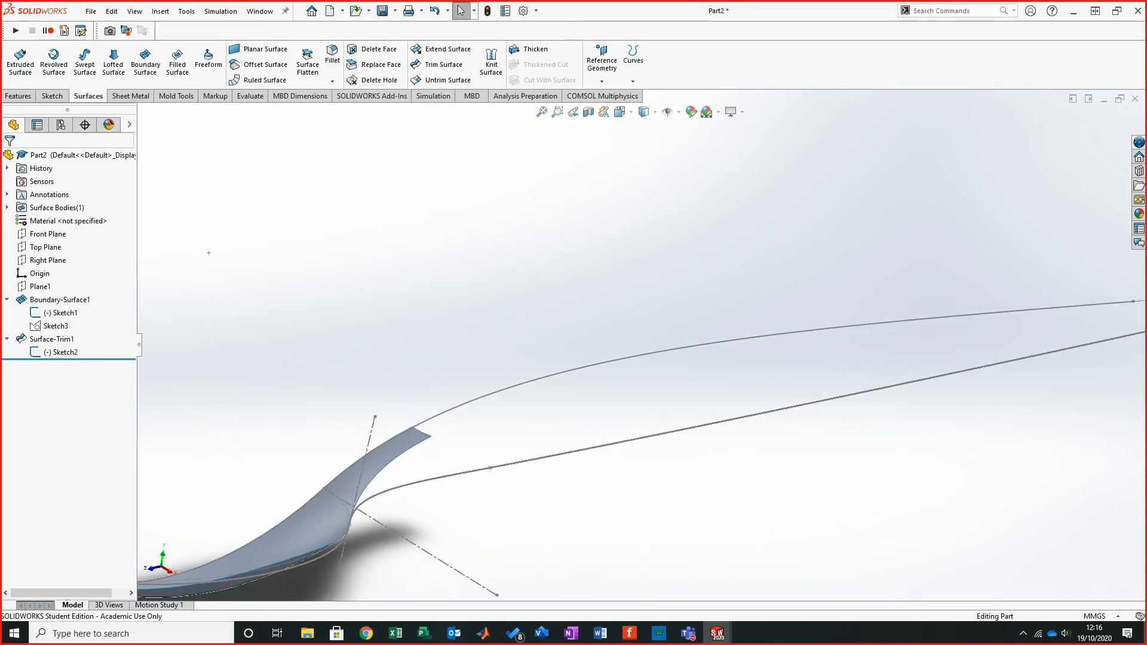
{"action": "left_click", "coordinate": [525, 383]}
{"action": "middle_click_drag", "start_coordinate": [524, 383], "coordinate": [639, 373]}
{"action": "mouse_move", "coordinate": [277, 500]}
{"action": "middle_mouse_down"}
{"action": "mouse_move", "coordinate": [292, 494]}
{"action": "mouse_move", "coordinate": [239, 489]}
{"action": "middle_mouse_up"}
{"action": "left_click", "coordinate": [239, 489]}
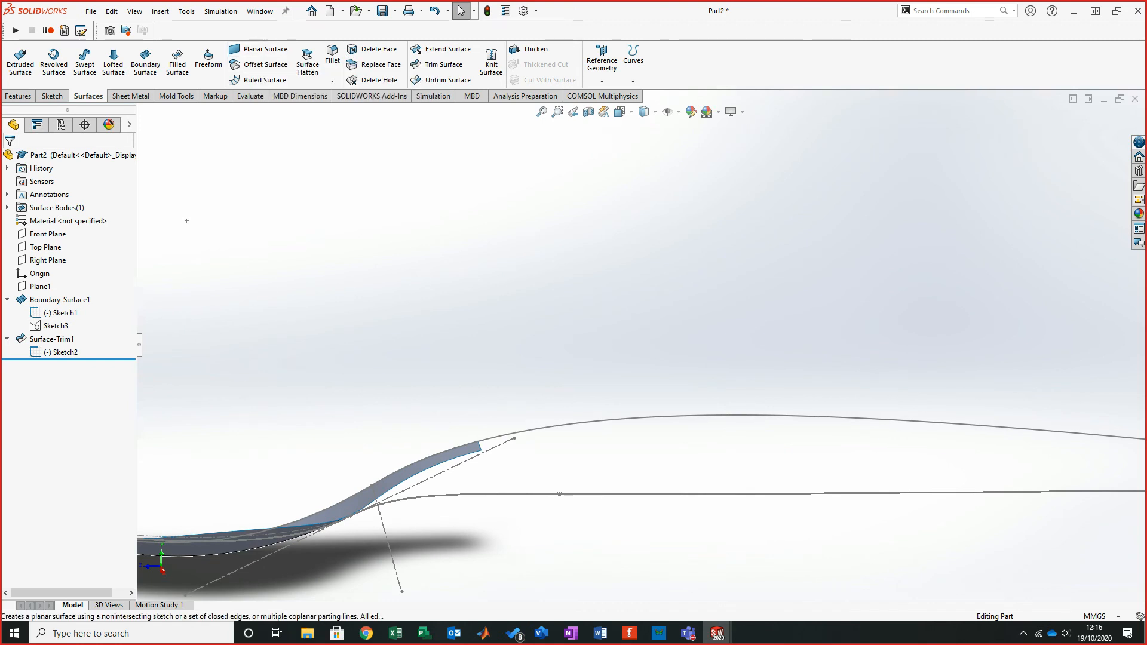
{"action": "middle_click_drag", "start_coordinate": [186, 221], "coordinate": [291, 287]}
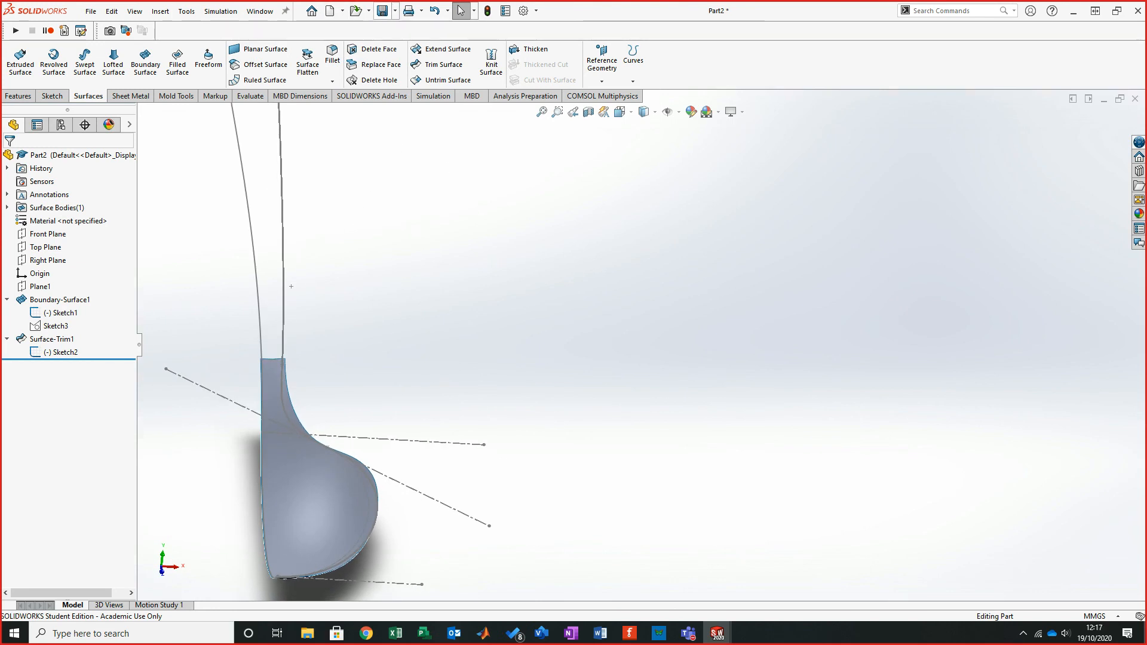
- Bring up the finished spoon-boundary reference model and orbit it
{"action": "left_click", "coordinate": [368, 10]}
{"action": "left_click_drag", "start_coordinate": [597, 10], "coordinate": [2, 251]}
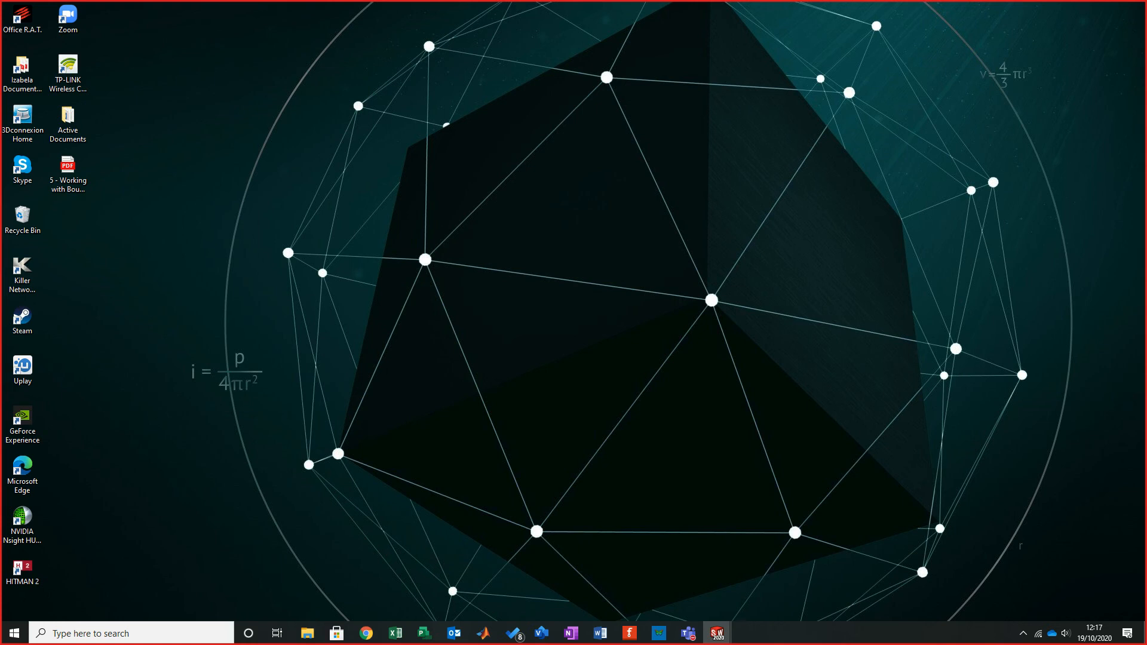
{"action": "left_click_drag", "start_coordinate": [0, 90], "coordinate": [573, 1]}
{"action": "middle_click_drag", "start_coordinate": [648, 345], "coordinate": [717, 451]}
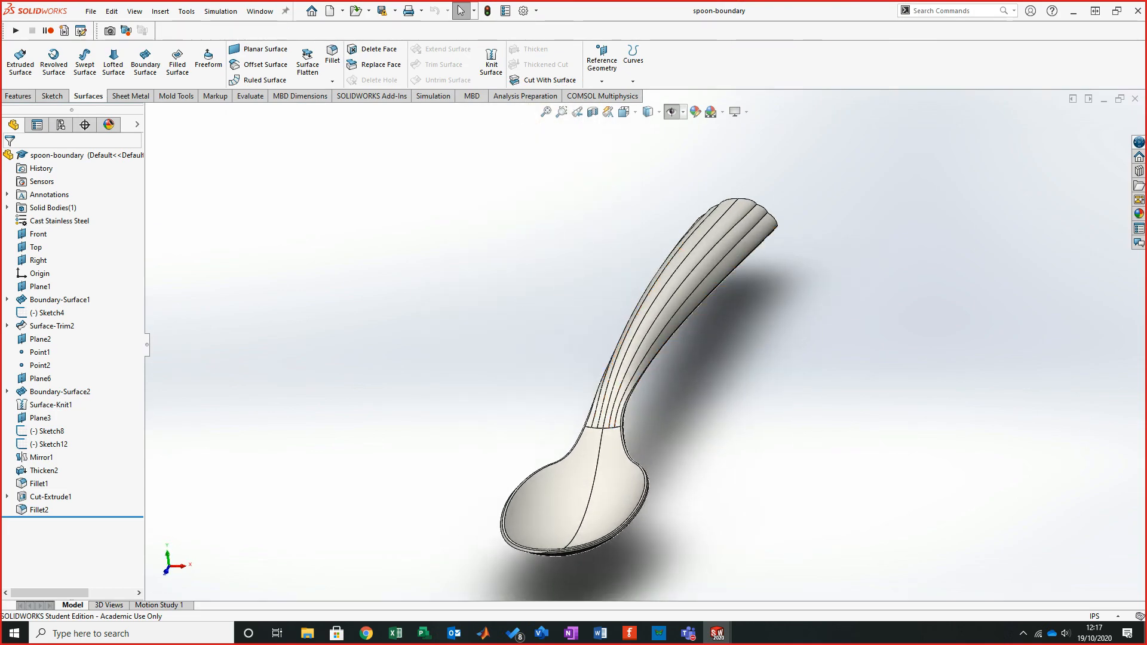
- Roll the reference model's feature tree back before Boundary-Surface2 and expand that feature to examine its sketches
{"action": "left_click_drag", "start_coordinate": [71, 517], "coordinate": [71, 425]}
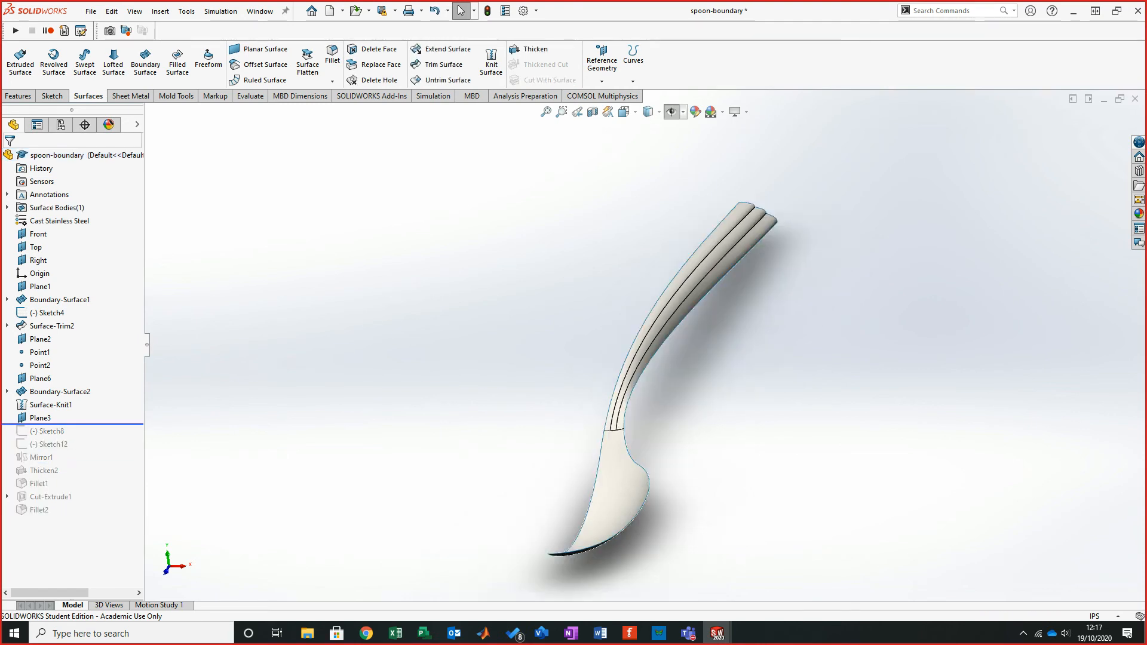
{"action": "key", "text": "ctrl+4"}
{"action": "middle_click_drag", "start_coordinate": [646, 377], "coordinate": [665, 397]}
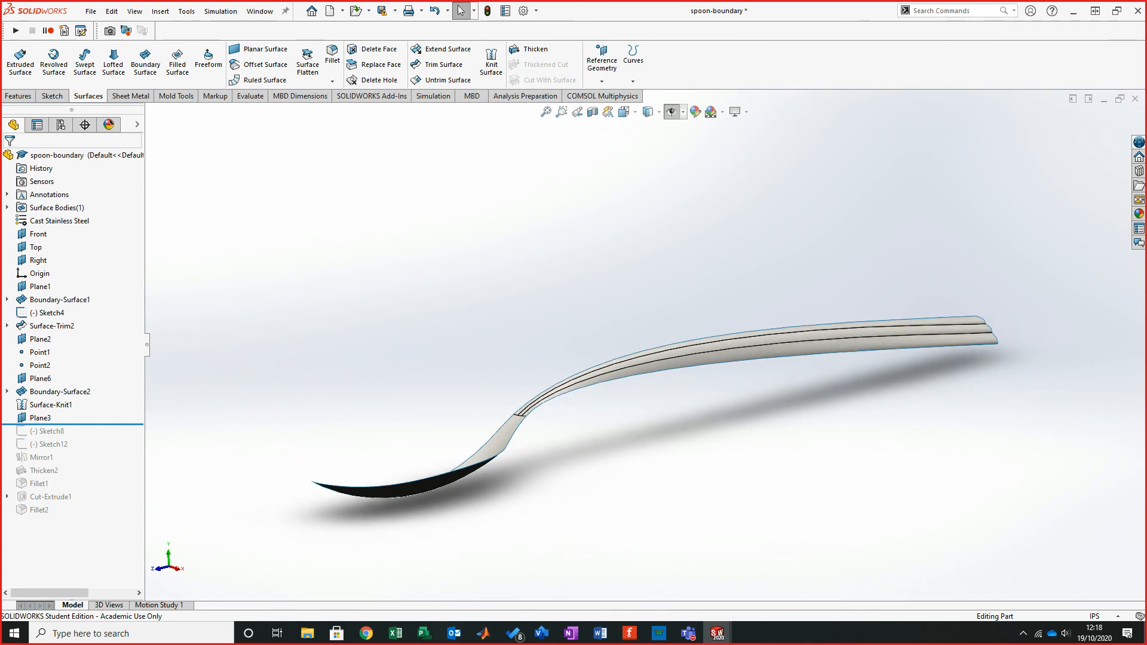
{"action": "left_click_drag", "start_coordinate": [71, 424], "coordinate": [71, 411]}
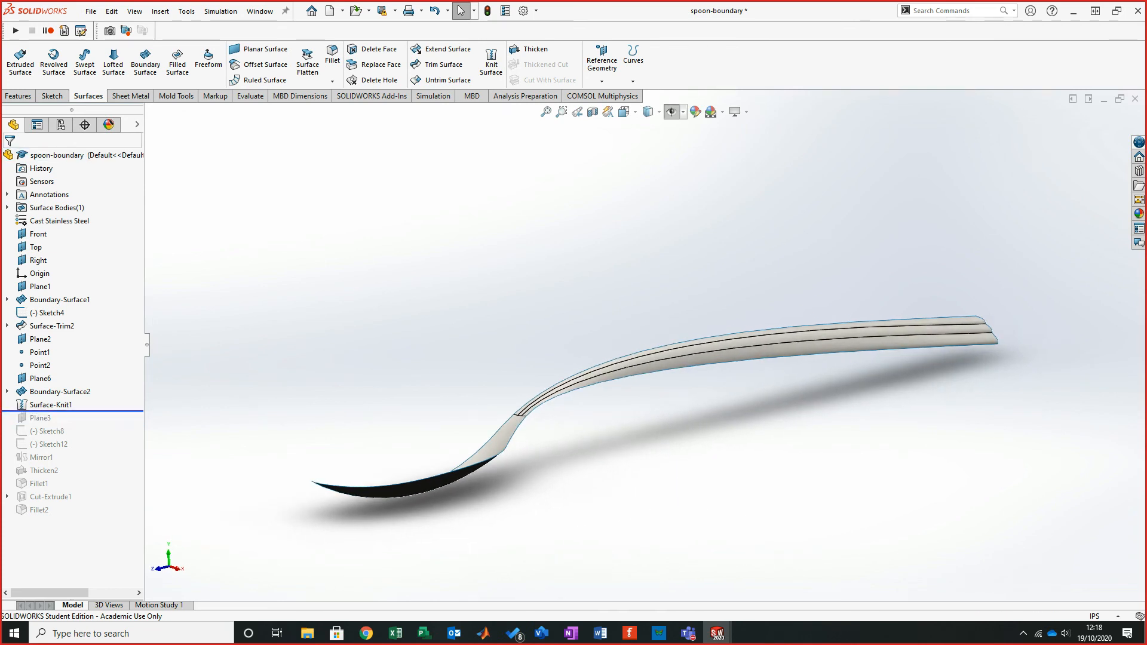
{"action": "mouse_move", "coordinate": [72, 411]}
{"action": "left_mouse_down"}
{"action": "mouse_move", "coordinate": [72, 385]}
{"action": "mouse_move", "coordinate": [72, 399]}
{"action": "left_mouse_up"}
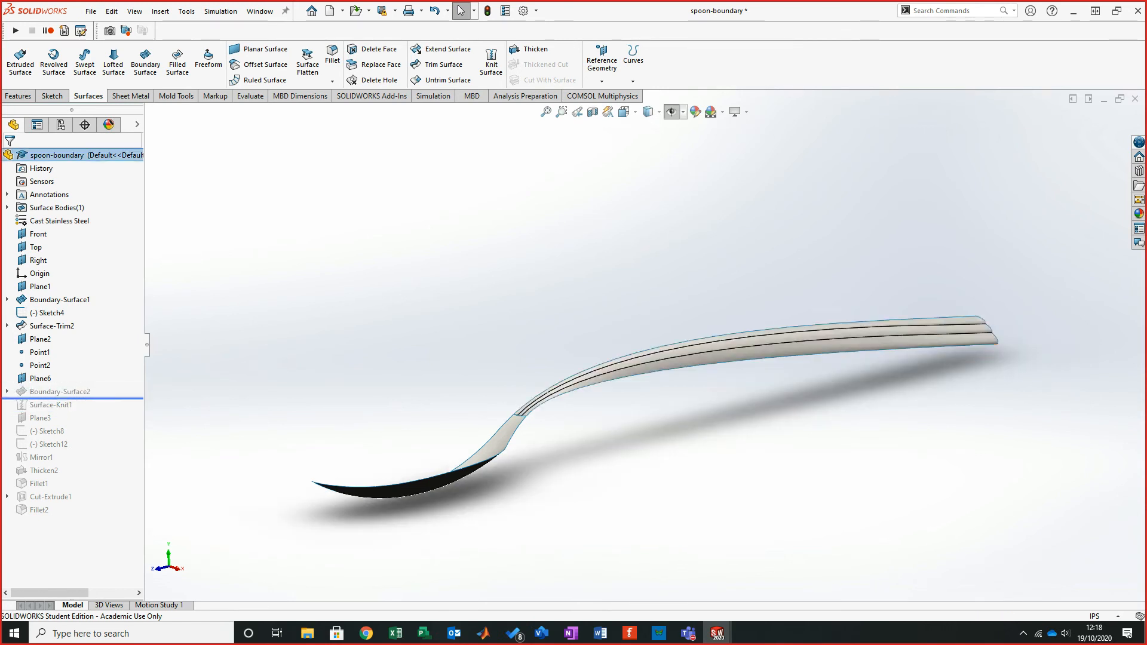
{"action": "left_click", "coordinate": [7, 392]}
{"action": "left_click", "coordinate": [59, 404]}
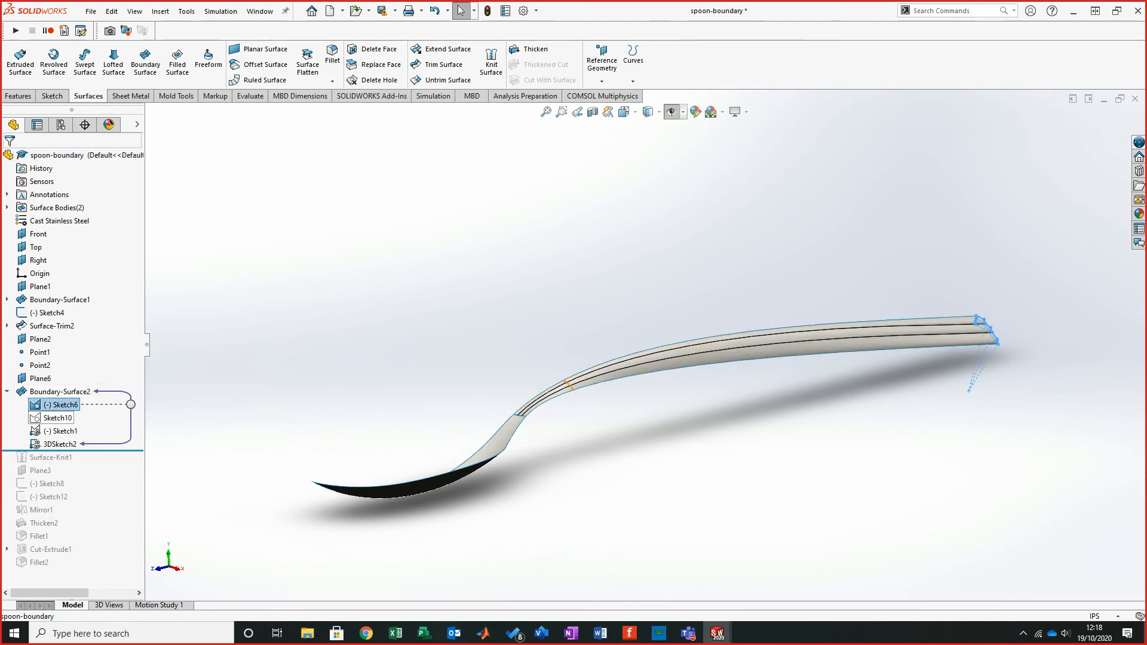
- Orbit the finished reference model, then switch back to the working spoon part and orbit it
{"action": "key", "text": "Escape"}
{"action": "scroll", "coordinate": [699, 436], "scroll_direction": "down", "scroll_amount": 2}
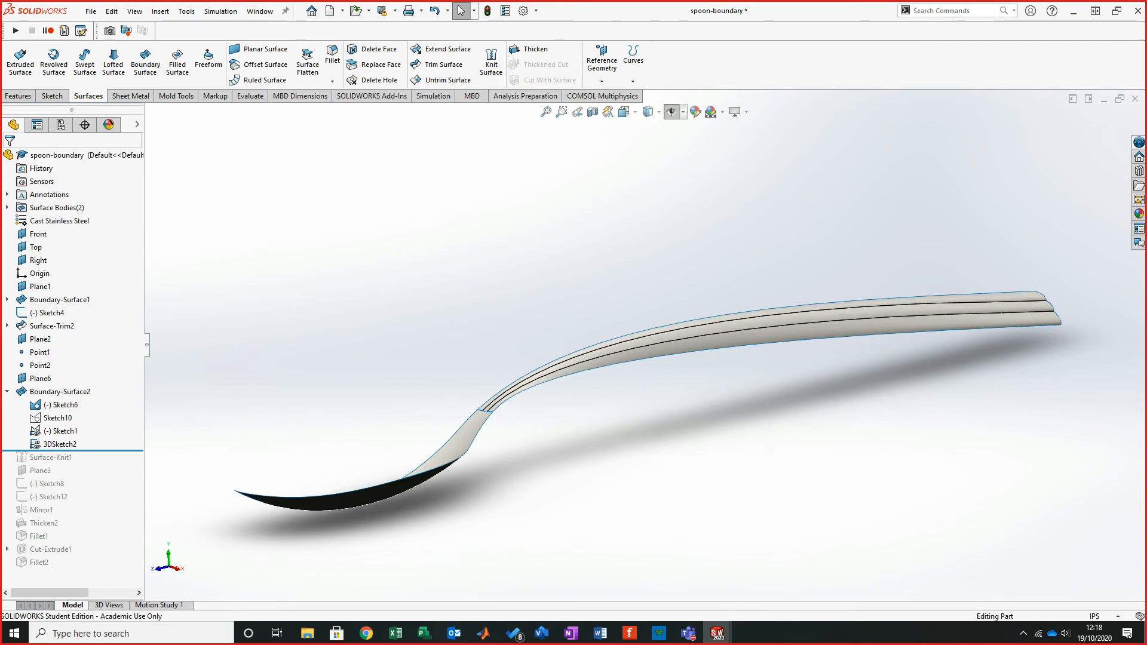
{"action": "mouse_move", "coordinate": [657, 389]}
{"action": "middle_mouse_down"}
{"action": "mouse_move", "coordinate": [693, 382]}
{"action": "mouse_move", "coordinate": [650, 345]}
{"action": "mouse_move", "coordinate": [678, 328]}
{"action": "mouse_move", "coordinate": [647, 343]}
{"action": "mouse_move", "coordinate": [712, 389]}
{"action": "middle_mouse_up"}
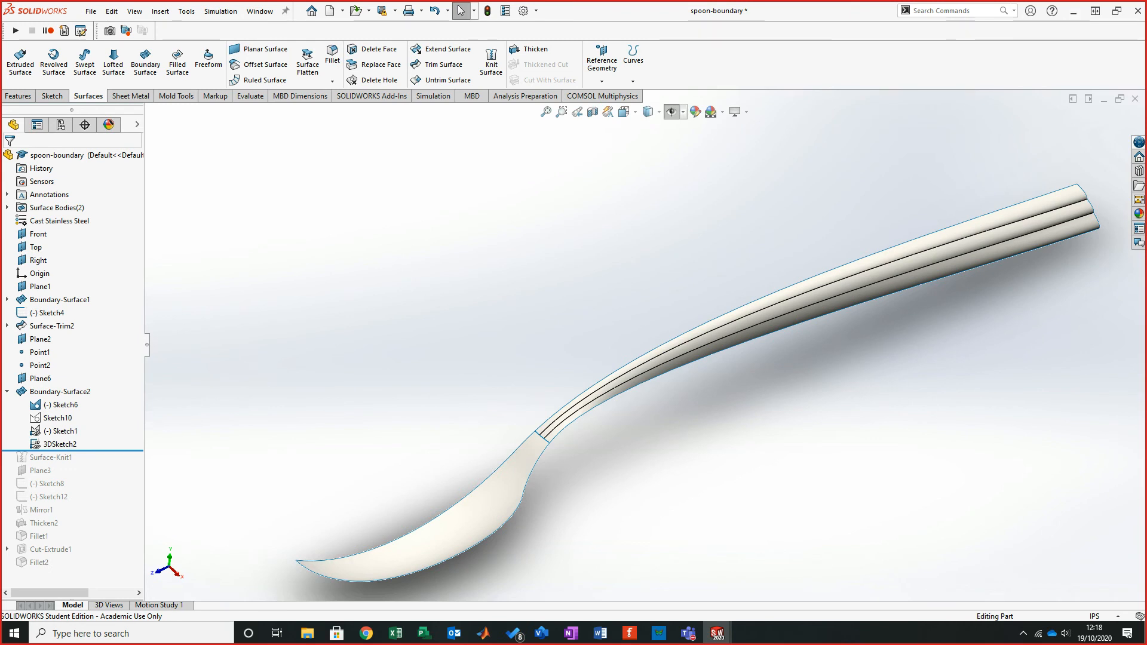
{"action": "left_click", "coordinate": [1104, 99]}
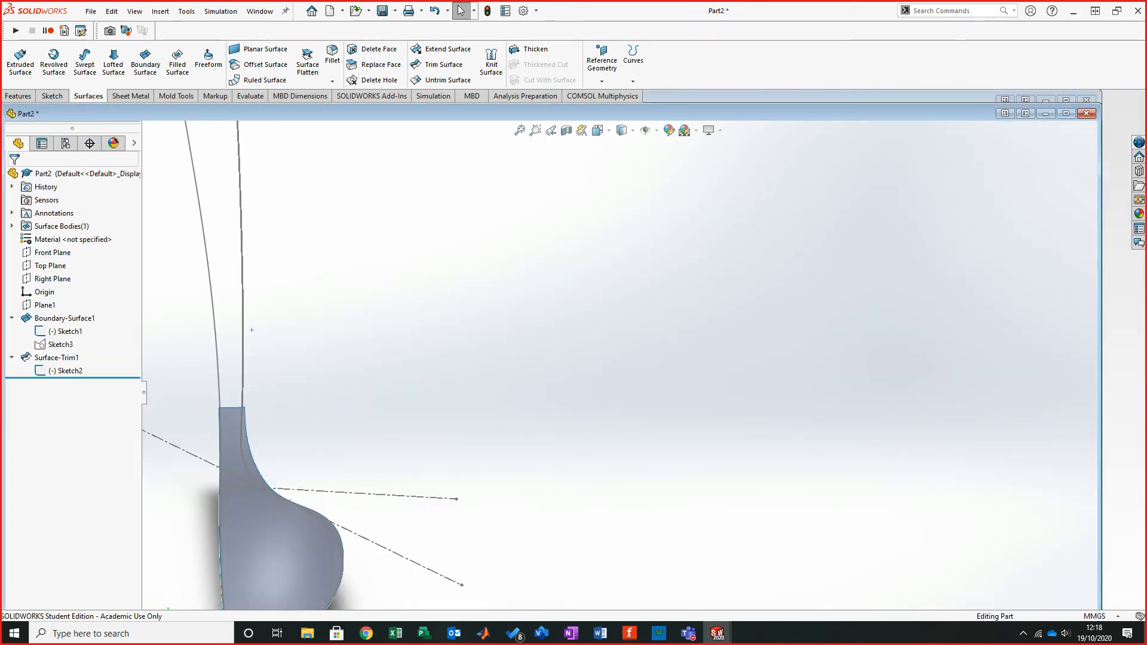
{"action": "left_click", "coordinate": [1066, 113]}
{"action": "scroll", "coordinate": [615, 316], "scroll_direction": "up", "scroll_amount": 2}
{"action": "middle_click_drag", "start_coordinate": [615, 316], "coordinate": [624, 344]}
{"action": "mouse_move", "coordinate": [412, 409]}
{"action": "middle_mouse_down"}
{"action": "mouse_move", "coordinate": [317, 400]}
{"action": "mouse_move", "coordinate": [395, 401]}
{"action": "middle_mouse_up"}
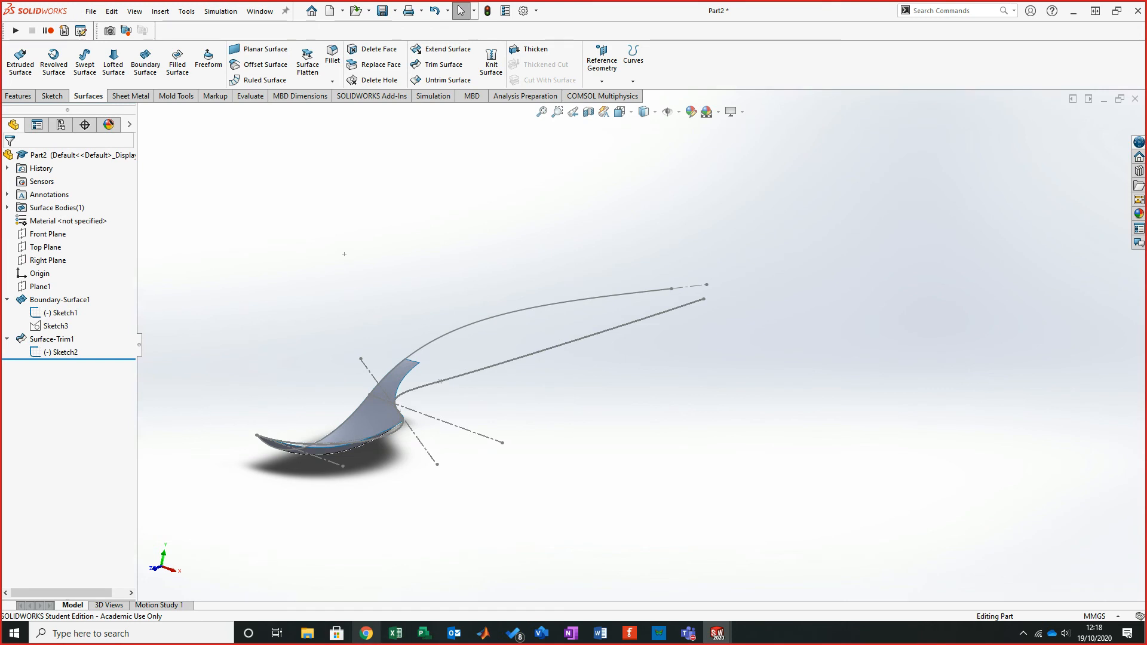
- Review the tutorial PDF's steps 7 to 9 on the rear-point plane, rear-edge points and offset plane
{"action": "left_click_drag", "start_coordinate": [1, 161], "coordinate": [310, 2]}
{"action": "scroll", "coordinate": [568, 328], "scroll_direction": "up", "scroll_amount": 6}
{"action": "scroll", "coordinate": [568, 328], "scroll_direction": "down", "scroll_amount": 1}
{"action": "scroll", "coordinate": [568, 328], "scroll_direction": "down", "scroll_amount": 3}
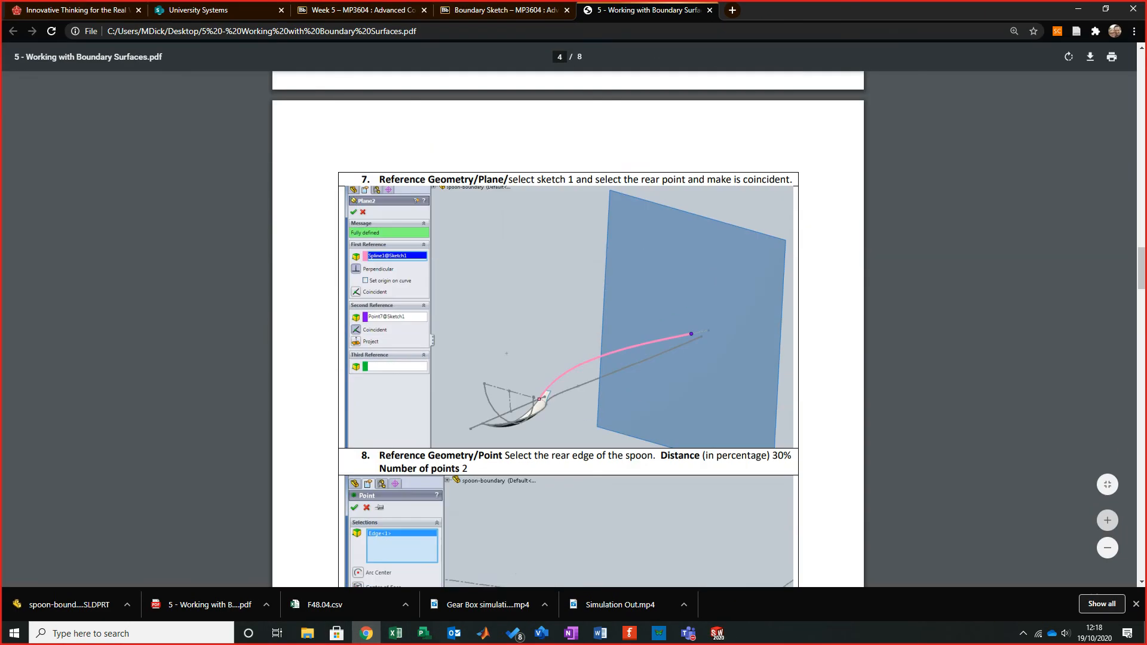
{"action": "scroll", "coordinate": [568, 329], "scroll_direction": "up", "scroll_amount": 7}
{"action": "scroll", "coordinate": [568, 328], "scroll_direction": "down", "scroll_amount": 8}
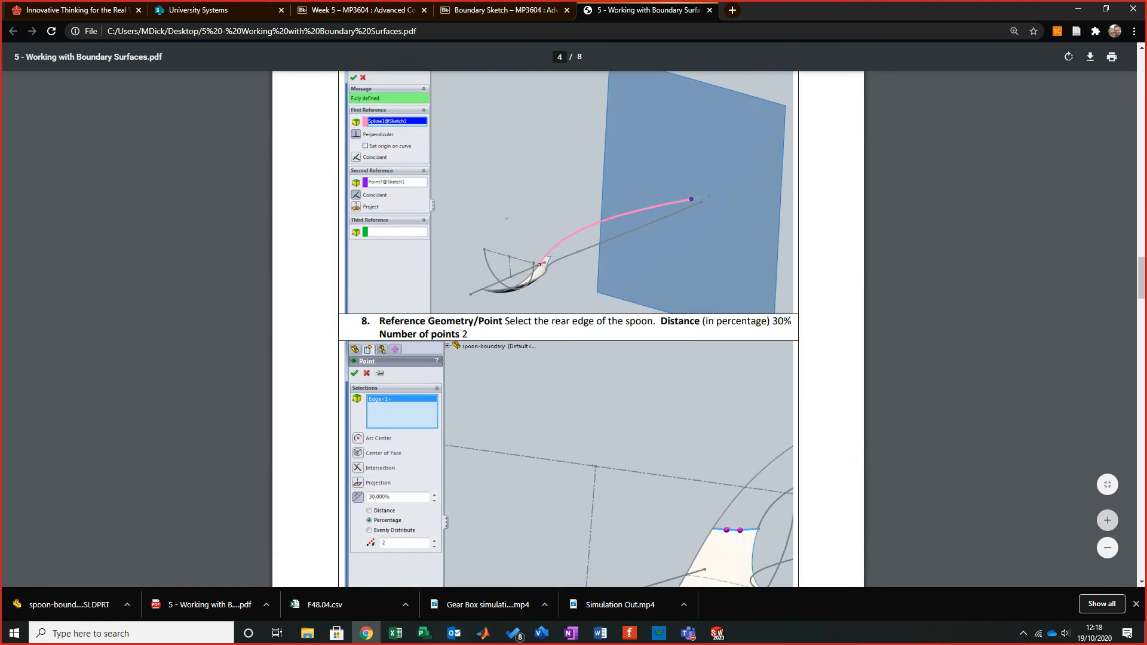
{"action": "scroll", "coordinate": [568, 328], "scroll_direction": "down", "scroll_amount": 10}
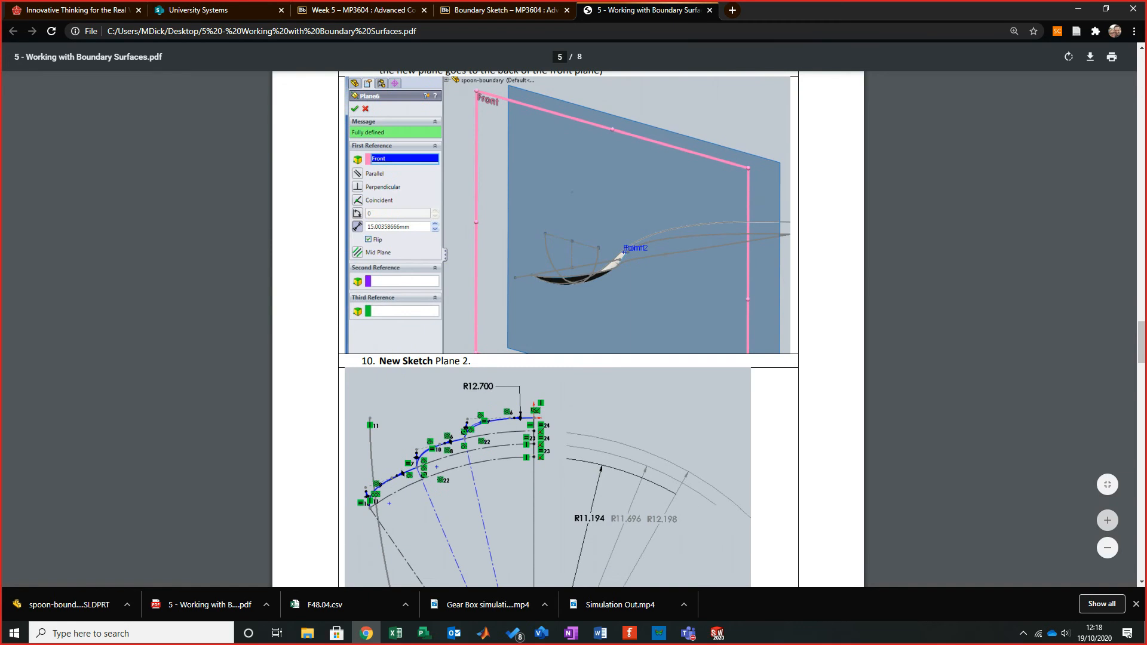
{"action": "key", "text": "alt+Tab"}
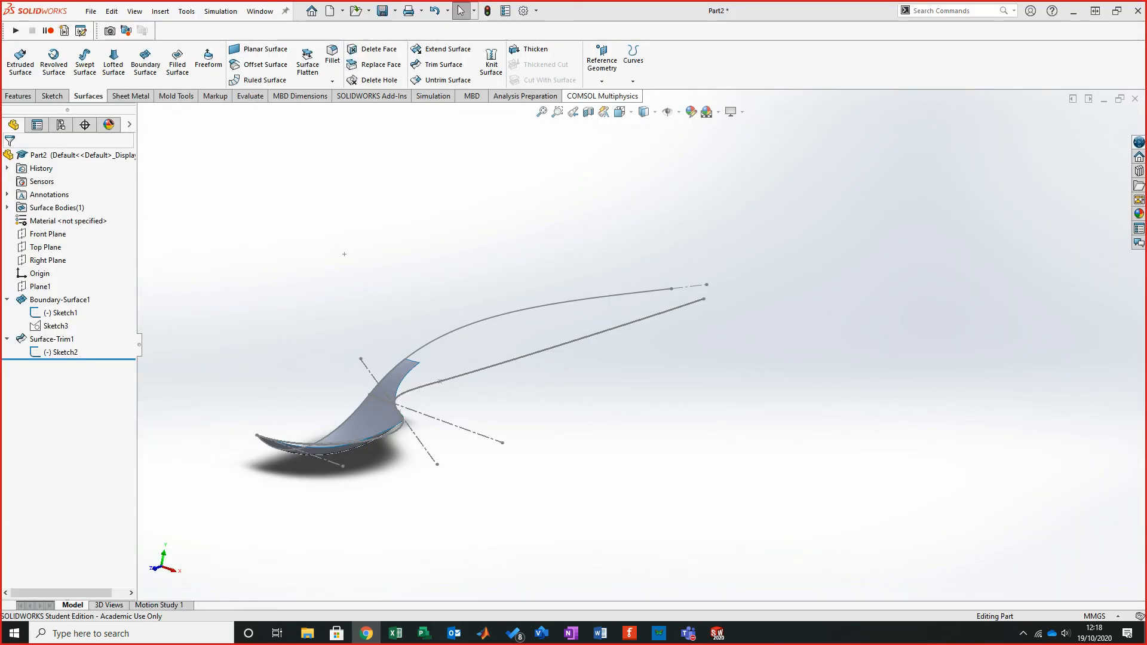
- Create a plane perpendicular to the upper handle spline of Sketch1 and coincident with its rear endpoint
{"action": "middle_click_drag", "start_coordinate": [344, 254], "coordinate": [168, 335]}
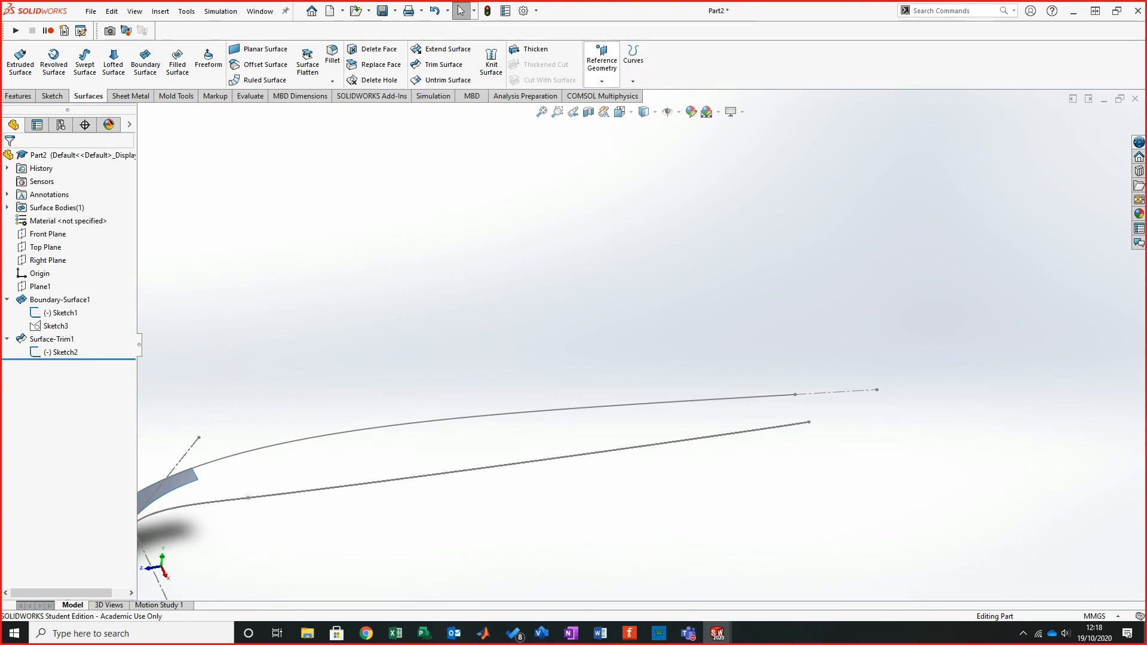
{"action": "left_click", "coordinate": [602, 63]}
{"action": "left_click", "coordinate": [613, 95]}
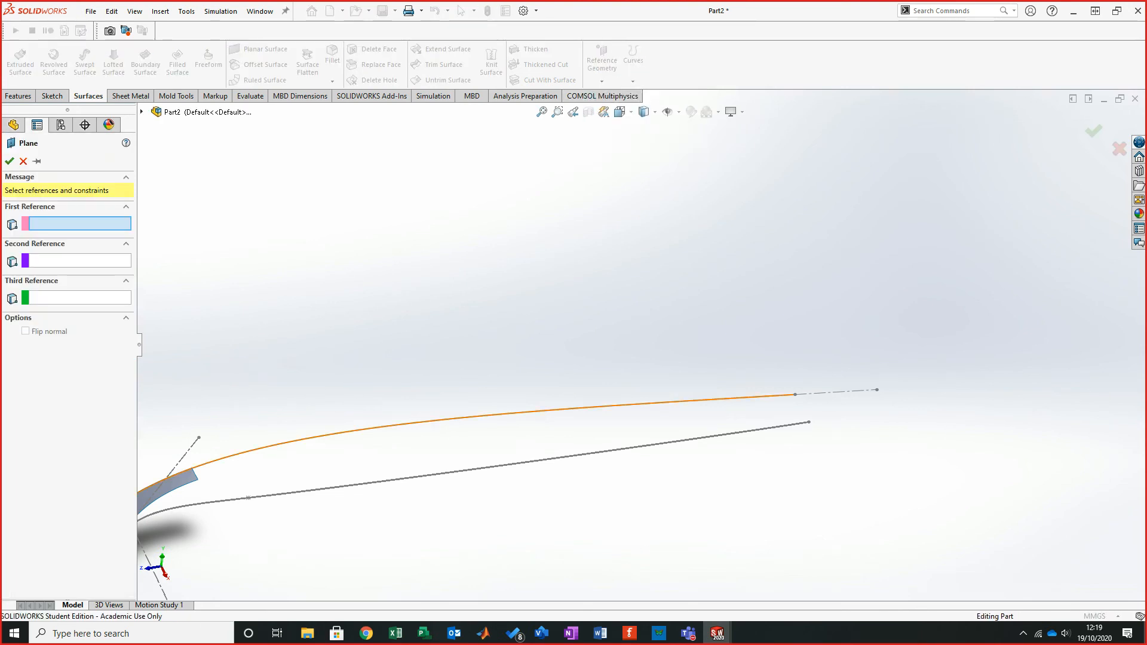
{"action": "left_click", "coordinate": [460, 421]}
{"action": "left_click", "coordinate": [795, 394]}
{"action": "middle_click_drag", "start_coordinate": [771, 383], "coordinate": [788, 415]}
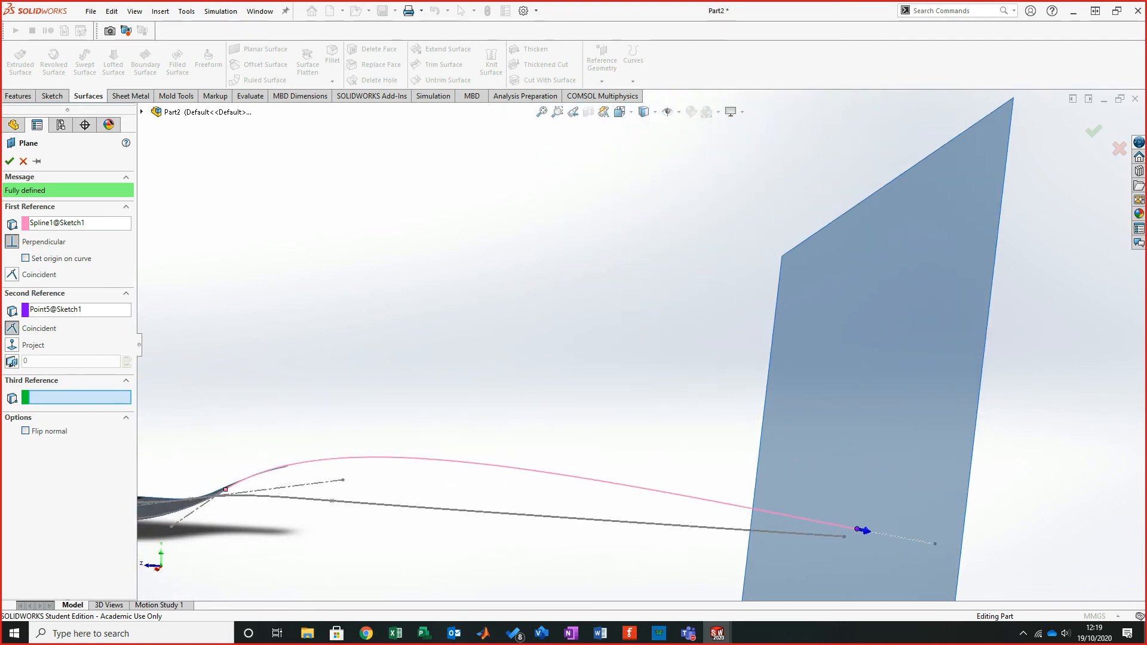
{"action": "left_click", "coordinate": [9, 162]}
- Sketch on Plane2 a spline between the two handle curve ends and make its end coincident with Sketch2's point
{"action": "middle_click_drag", "start_coordinate": [418, 335], "coordinate": [438, 358]}
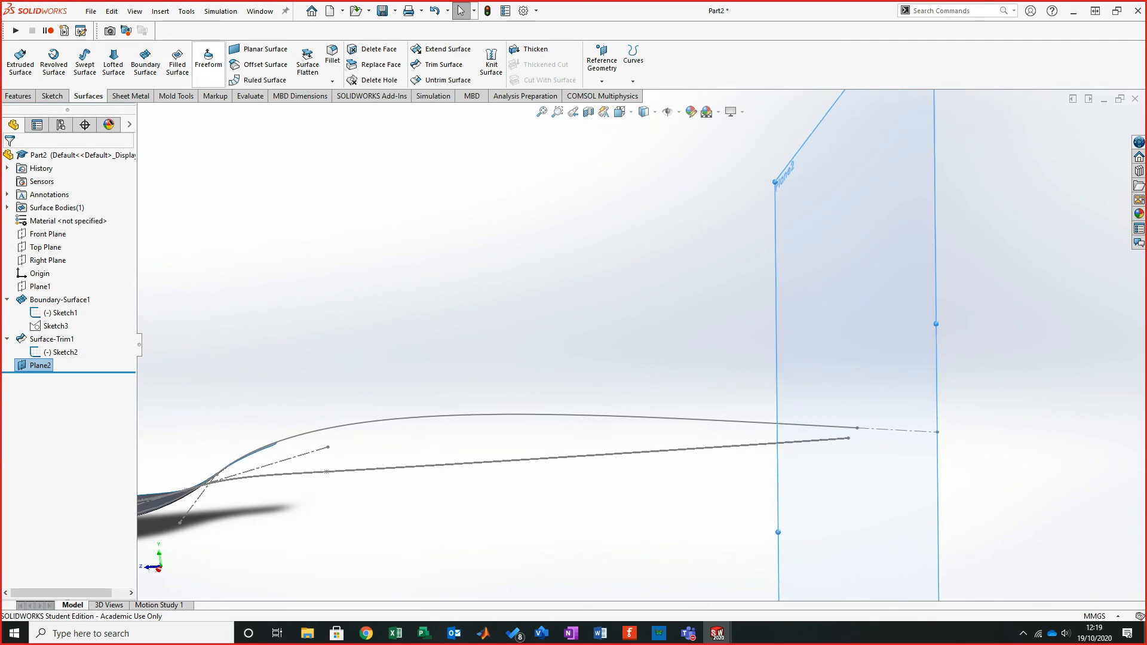
{"action": "left_click", "coordinate": [52, 96]}
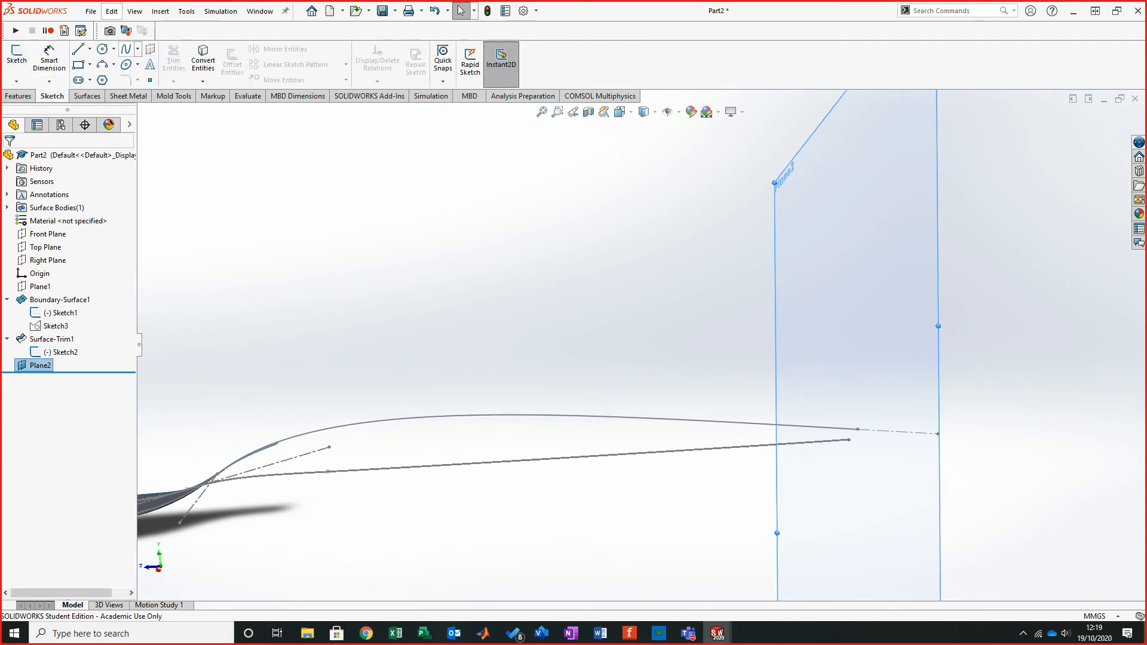
{"action": "left_click", "coordinate": [16, 56]}
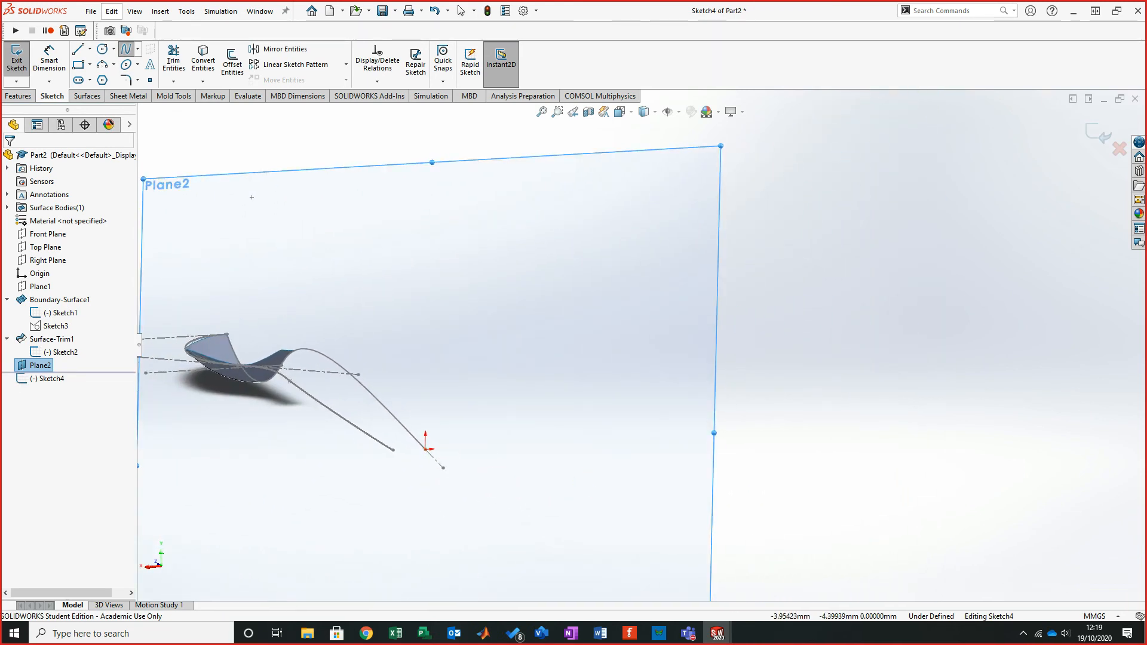
{"action": "left_click", "coordinate": [425, 449]}
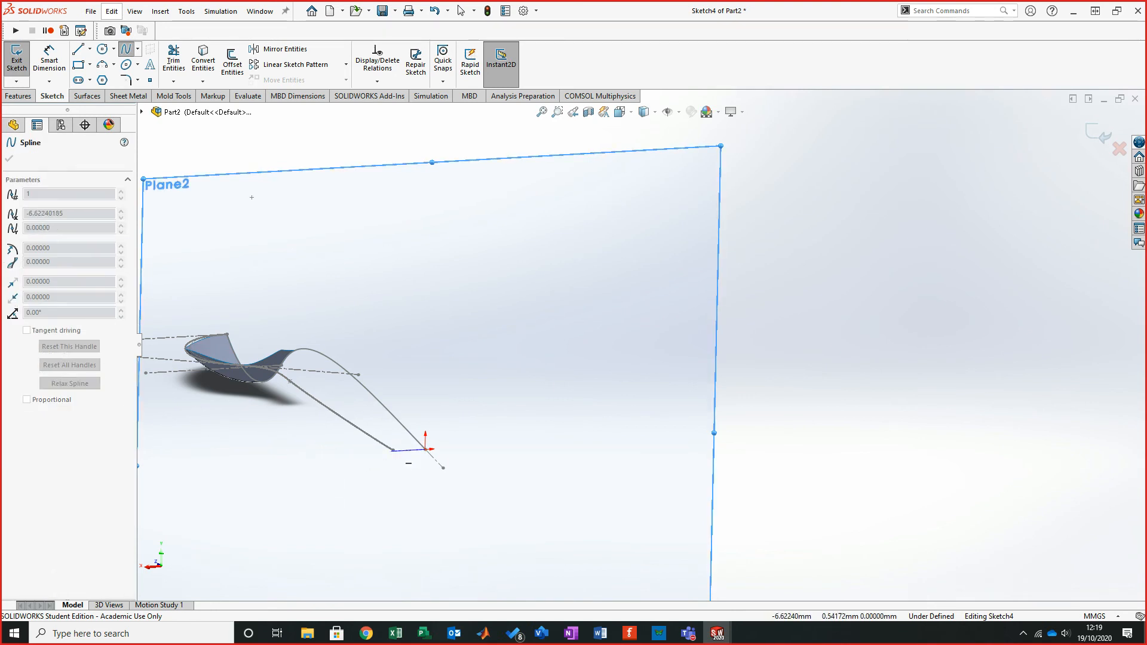
{"action": "left_click", "coordinate": [386, 472]}
{"action": "right_click", "coordinate": [338, 500]}
{"action": "left_click", "coordinate": [358, 511]}
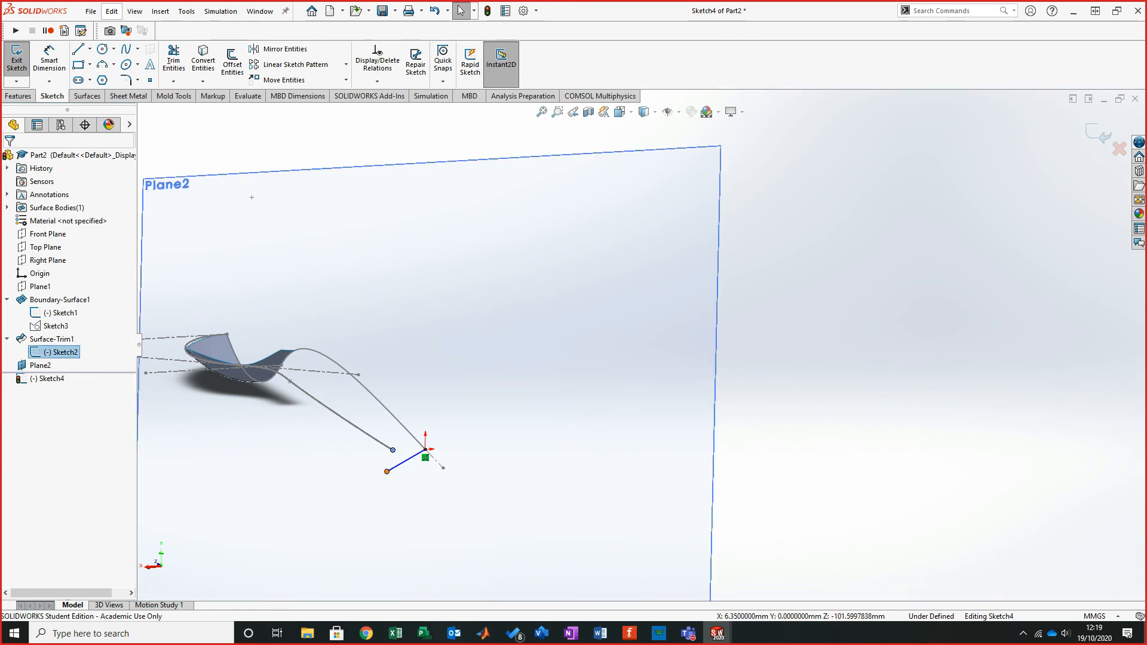
{"action": "left_click", "coordinate": [386, 472], "text": "ctrl"}
{"action": "left_click", "coordinate": [13, 380]}
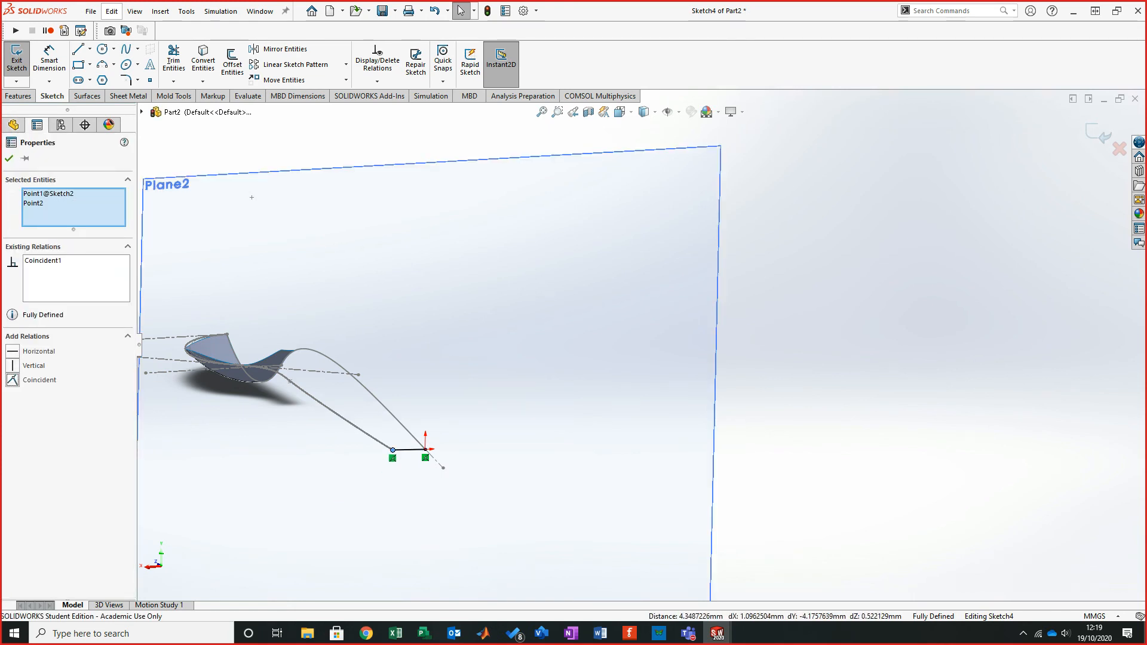
- Drag the spline's tangent handles so it arches upward between the two curve ends
{"action": "scroll", "coordinate": [377, 459], "scroll_direction": "down", "scroll_amount": 2}
{"action": "scroll", "coordinate": [402, 452], "scroll_direction": "down", "scroll_amount": 3}
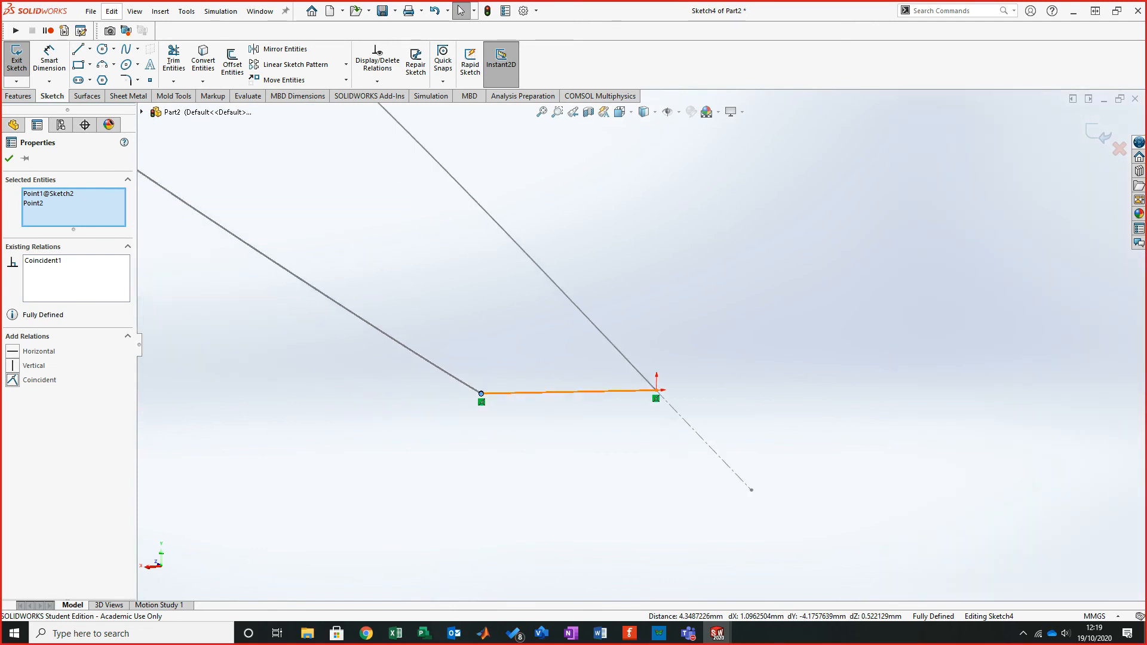
{"action": "left_click", "coordinate": [568, 392]}
{"action": "mouse_move", "coordinate": [547, 392]}
{"action": "left_mouse_down"}
{"action": "mouse_move", "coordinate": [531, 392]}
{"action": "mouse_move", "coordinate": [529, 362]}
{"action": "mouse_move", "coordinate": [531, 378]}
{"action": "left_mouse_up"}
{"action": "left_click_drag", "start_coordinate": [601, 380], "coordinate": [612, 381]}
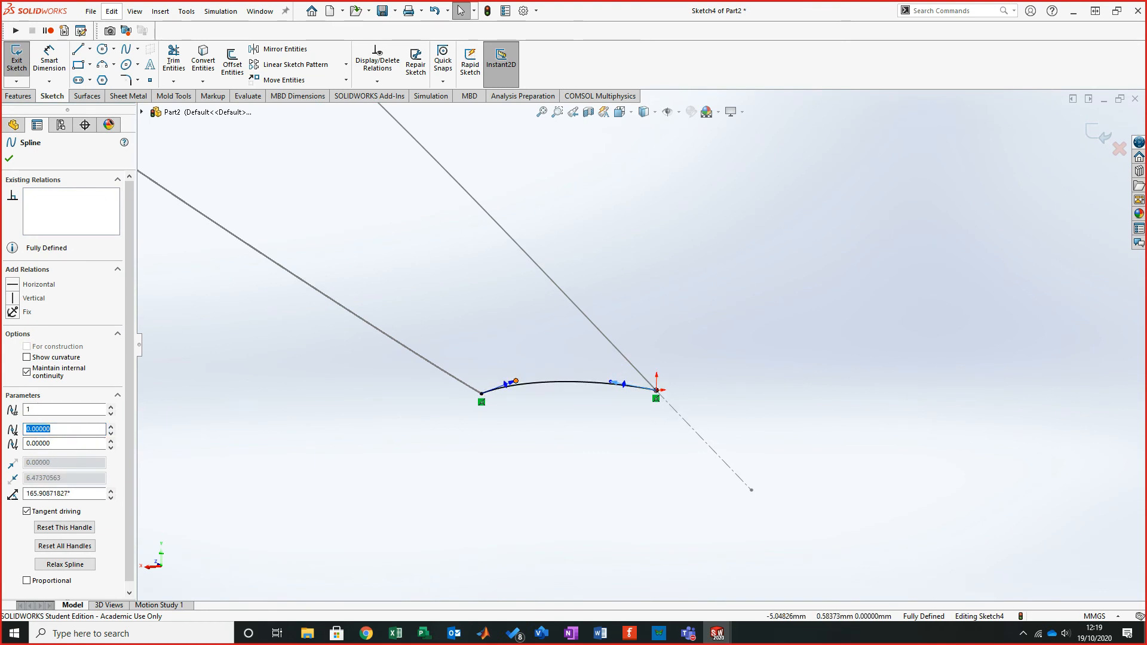
{"action": "left_click_drag", "start_coordinate": [515, 380], "coordinate": [520, 384]}
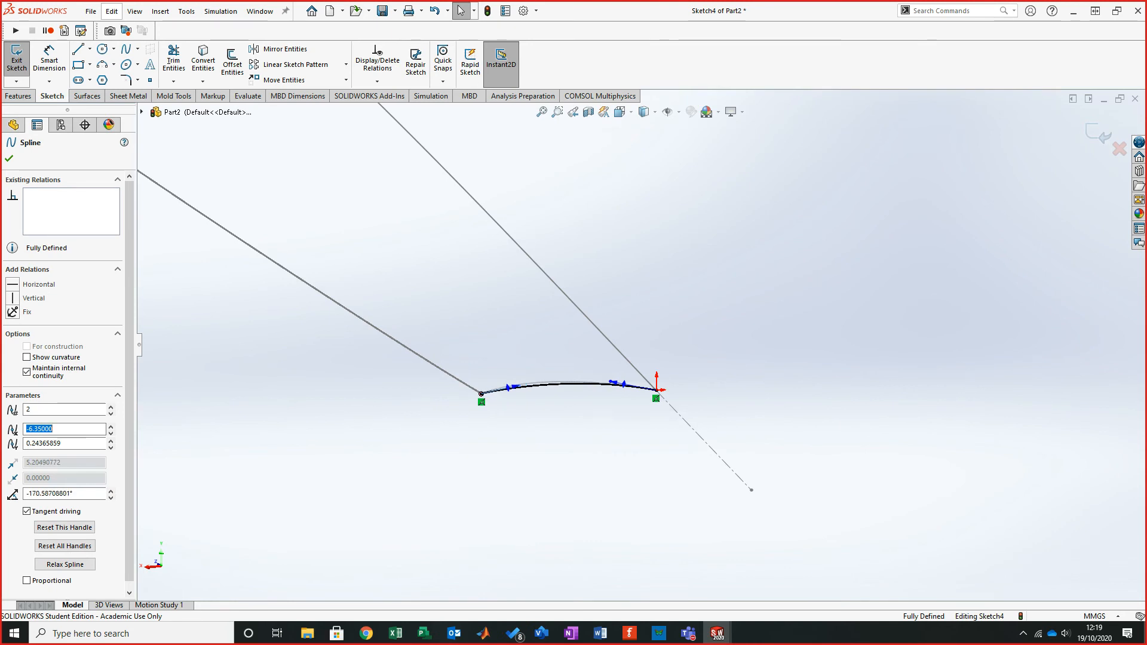
{"action": "left_click", "coordinate": [642, 345]}
- Lengthen the spline's start tangent handle to flatten the curve, then exit the sketch
{"action": "scroll", "coordinate": [642, 346], "scroll_direction": "up", "scroll_amount": 5}
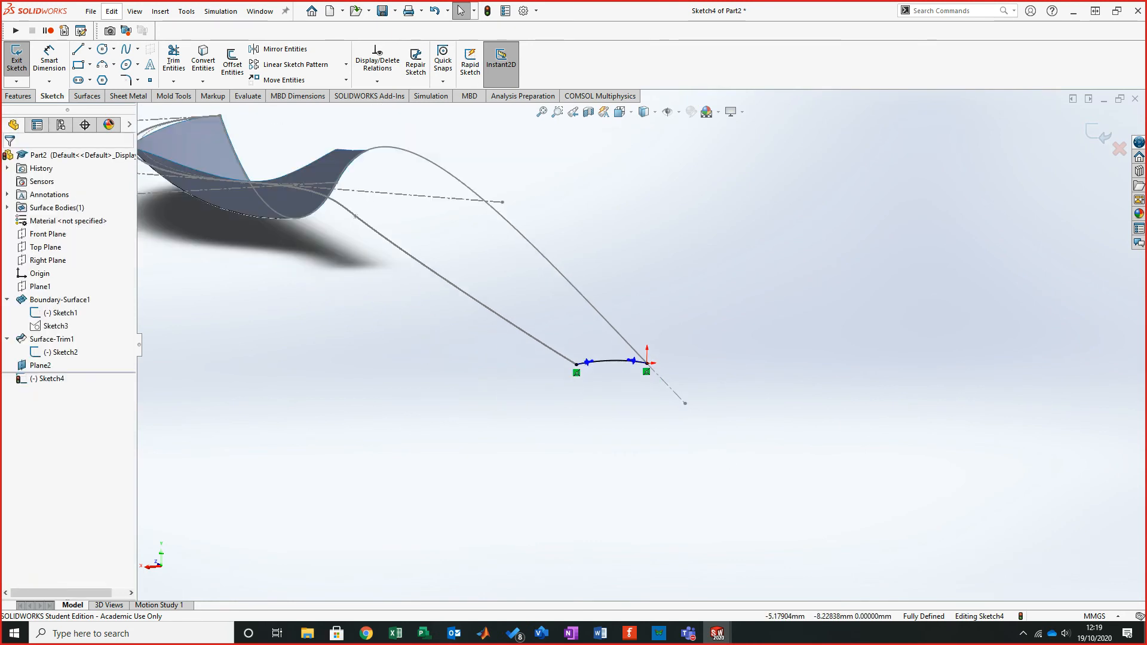
{"action": "mouse_move", "coordinate": [170, 179]}
{"action": "middle_mouse_down"}
{"action": "mouse_move", "coordinate": [226, 146]}
{"action": "mouse_move", "coordinate": [364, 310]}
{"action": "middle_mouse_up"}
{"action": "scroll", "coordinate": [365, 310], "scroll_direction": "down", "scroll_amount": 9}
{"action": "scroll", "coordinate": [512, 465], "scroll_direction": "up", "scroll_amount": 1}
{"action": "middle_click_drag", "start_coordinate": [513, 464], "coordinate": [512, 471]}
{"action": "scroll", "coordinate": [511, 471], "scroll_direction": "up", "scroll_amount": 2}
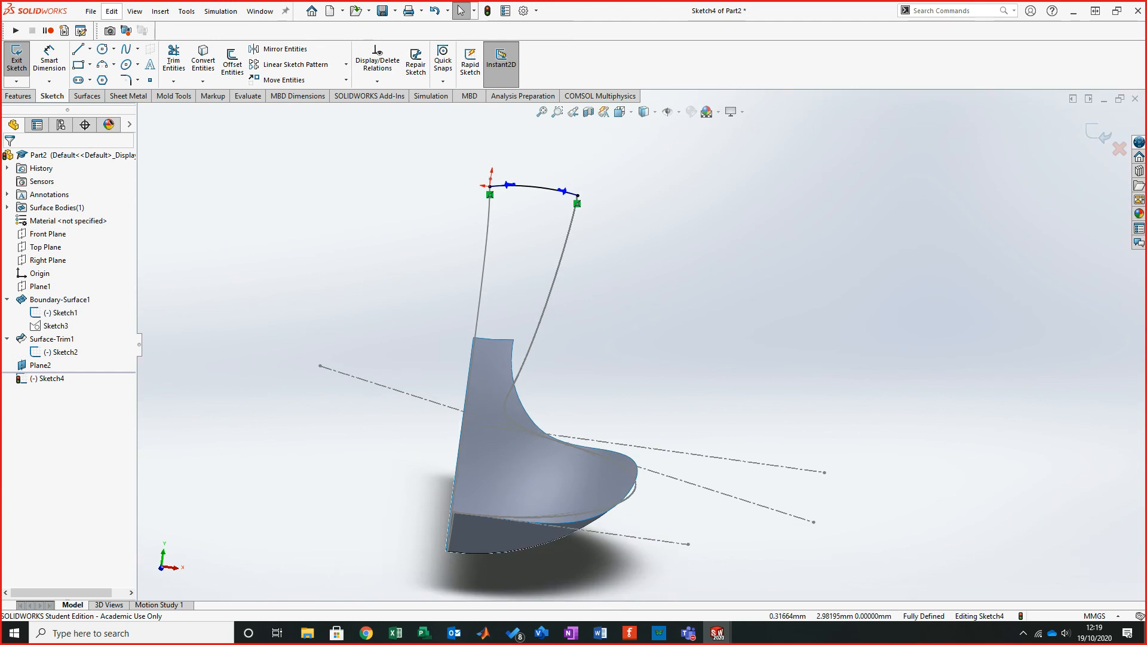
{"action": "scroll", "coordinate": [496, 176], "scroll_direction": "down", "scroll_amount": 6}
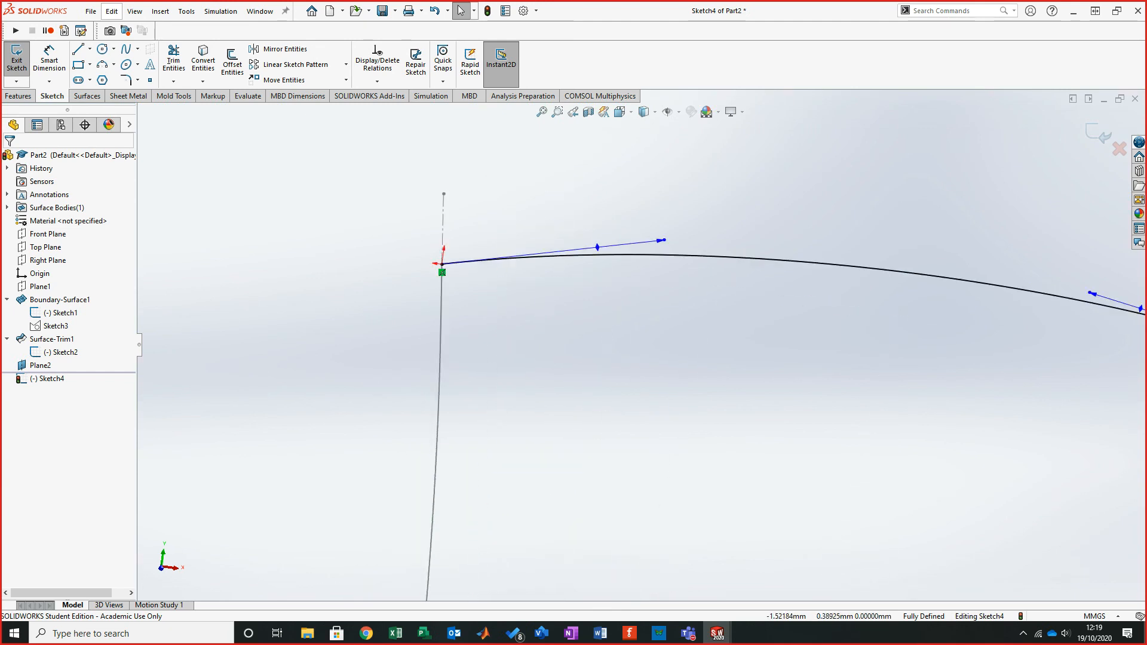
{"action": "left_click_drag", "start_coordinate": [660, 240], "coordinate": [1006, 273]}
{"action": "scroll", "coordinate": [635, 341], "scroll_direction": "up", "scroll_amount": 2}
{"action": "scroll", "coordinate": [636, 370], "scroll_direction": "up", "scroll_amount": 2}
{"action": "scroll", "coordinate": [914, 362], "scroll_direction": "down", "scroll_amount": 4}
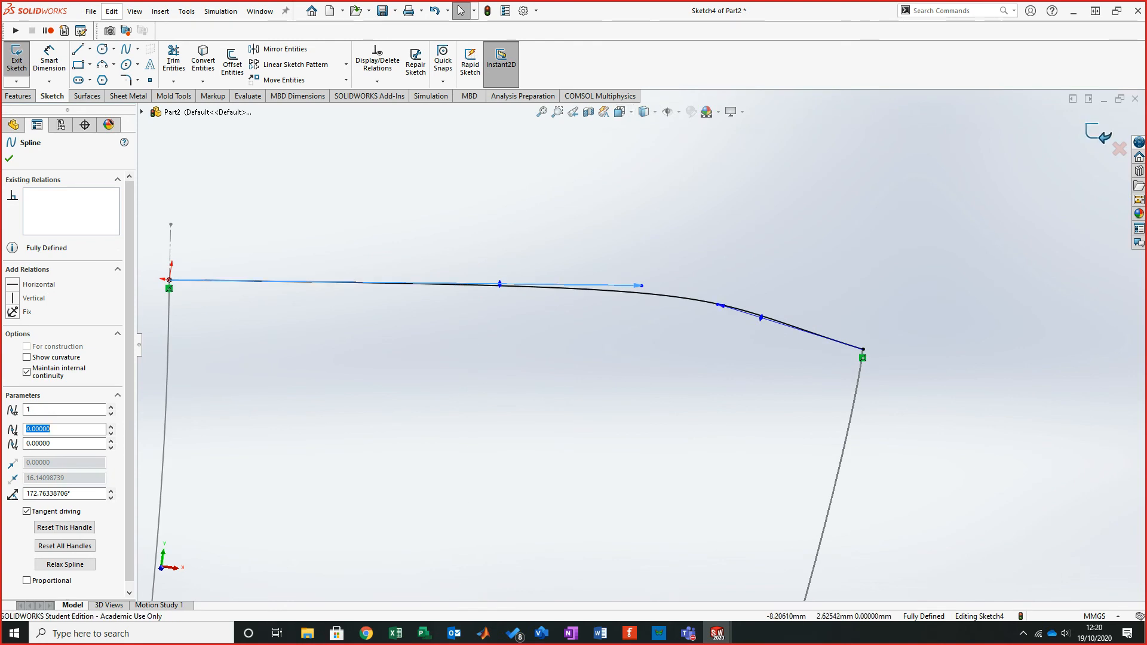
{"action": "left_click", "coordinate": [1098, 134]}
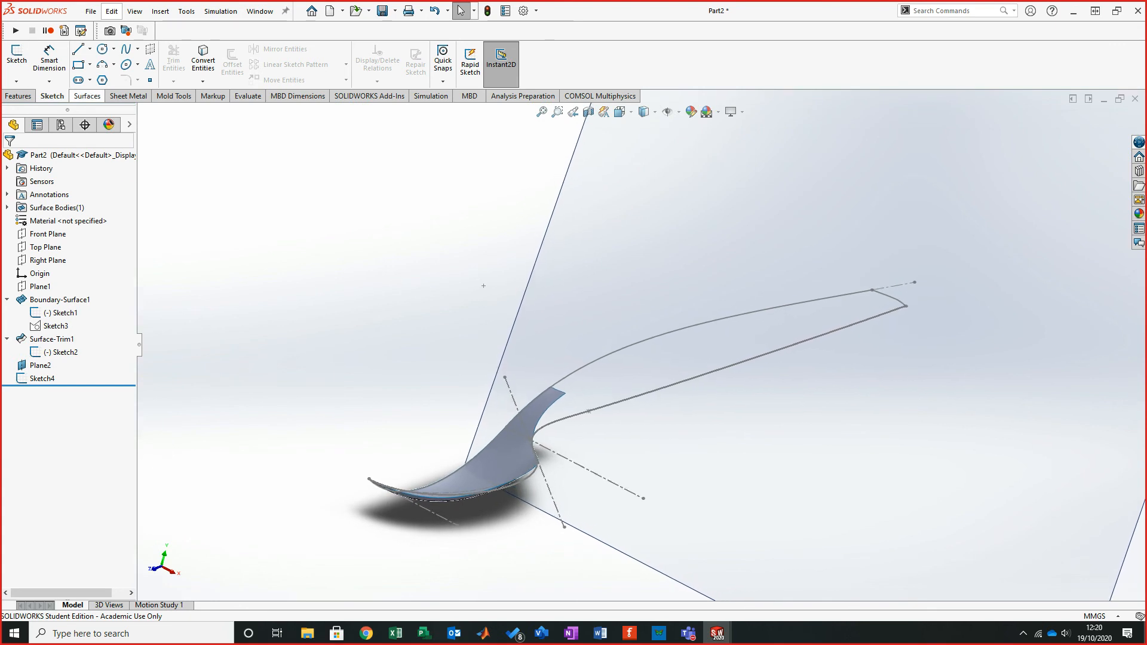
- Start a Boundary Surface using the trimmed surface's rear edge and the new spline sketch as Direction 1 curves, flipping connectors
{"action": "left_click", "coordinate": [87, 96]}
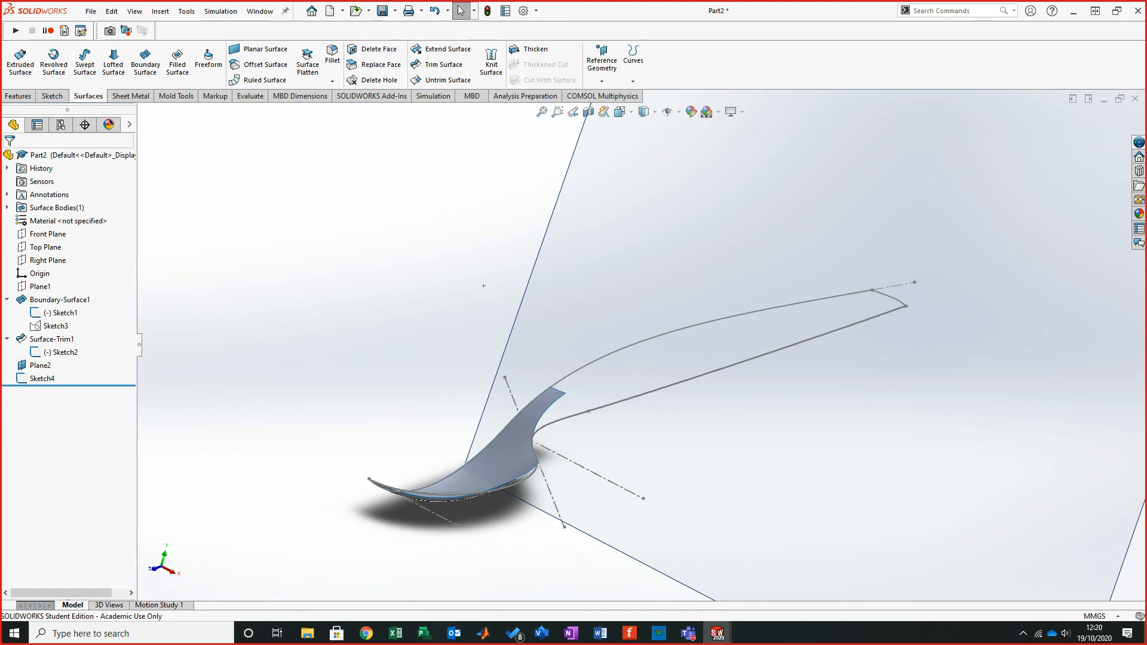
{"action": "left_click", "coordinate": [145, 63]}
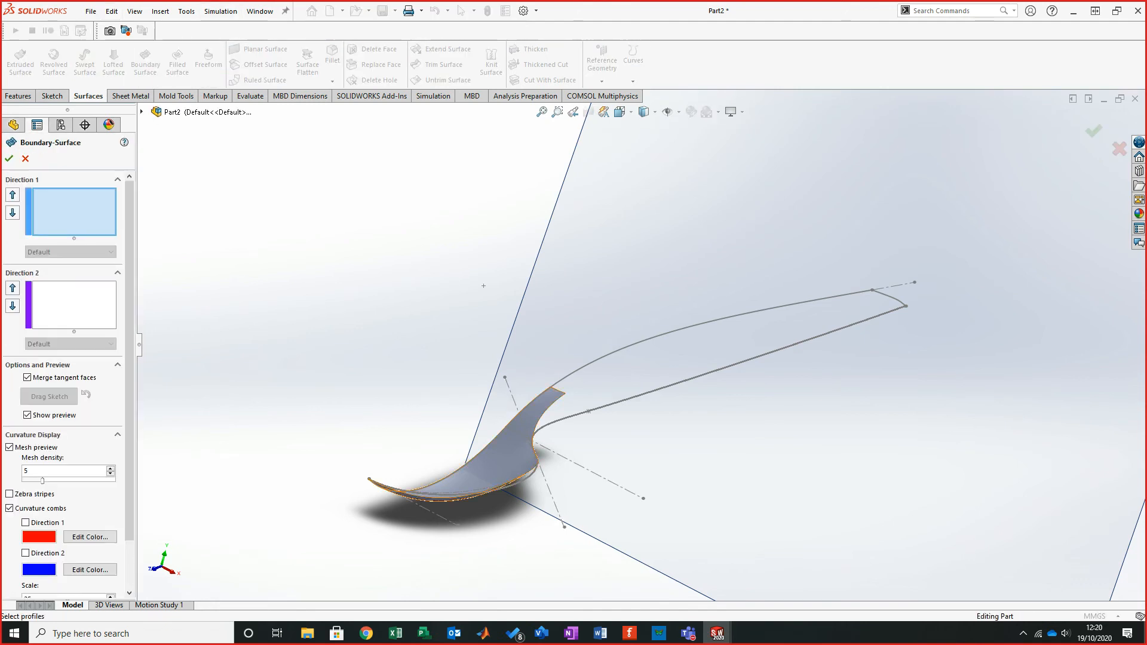
{"action": "left_click", "coordinate": [557, 390]}
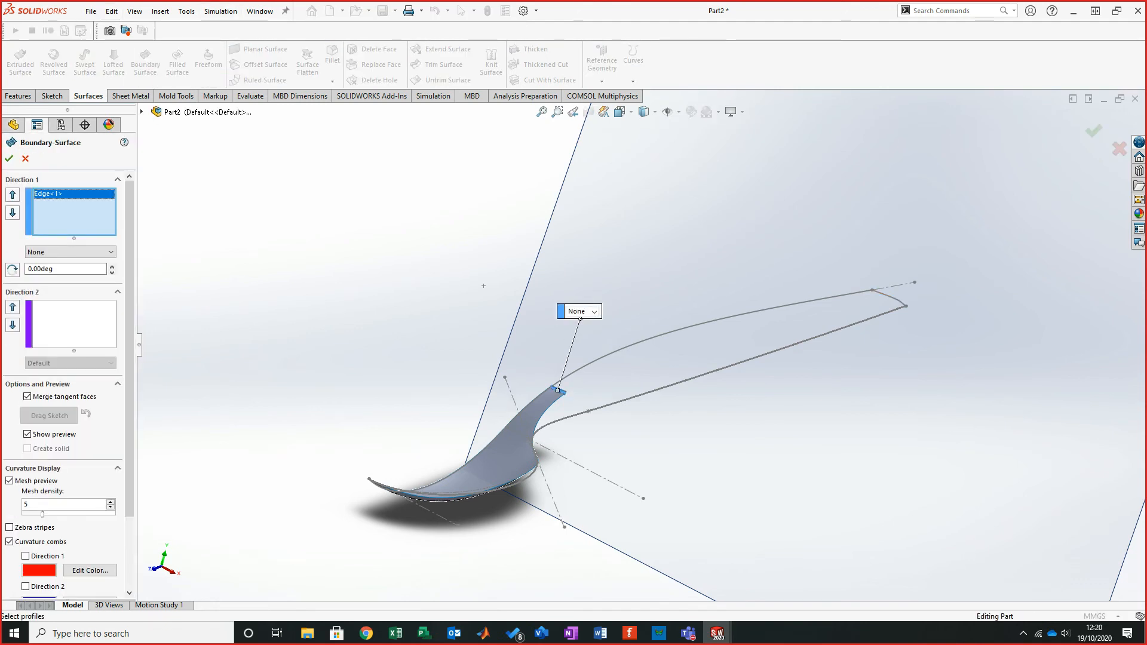
{"action": "left_click", "coordinate": [890, 297]}
{"action": "middle_click_drag", "start_coordinate": [889, 302], "coordinate": [908, 356]}
{"action": "right_click", "coordinate": [55, 203]}
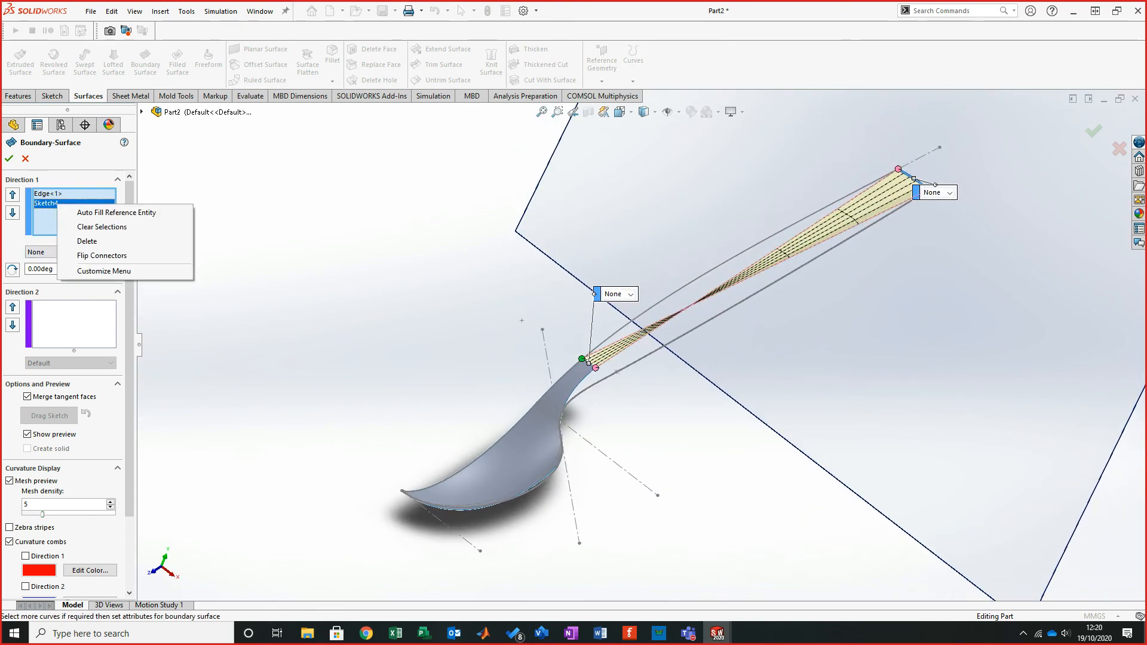
{"action": "left_click", "coordinate": [114, 257]}
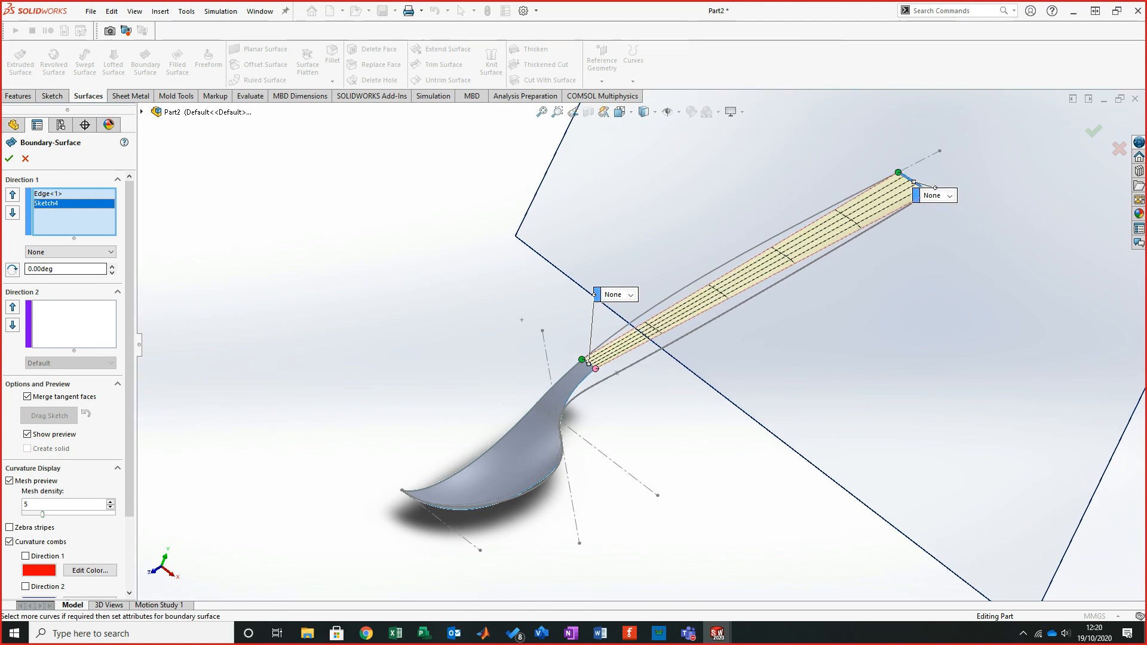
- Add the upper handle curve of Sketch1 as the Direction 2 curve
{"action": "left_click", "coordinate": [73, 324]}
{"action": "middle_click_drag", "start_coordinate": [517, 485], "coordinate": [486, 451]}
{"action": "left_click", "coordinate": [841, 306]}
{"action": "mouse_move", "coordinate": [476, 308]}
{"action": "middle_mouse_down"}
{"action": "mouse_move", "coordinate": [499, 328]}
{"action": "mouse_move", "coordinate": [473, 304]}
{"action": "middle_mouse_up"}
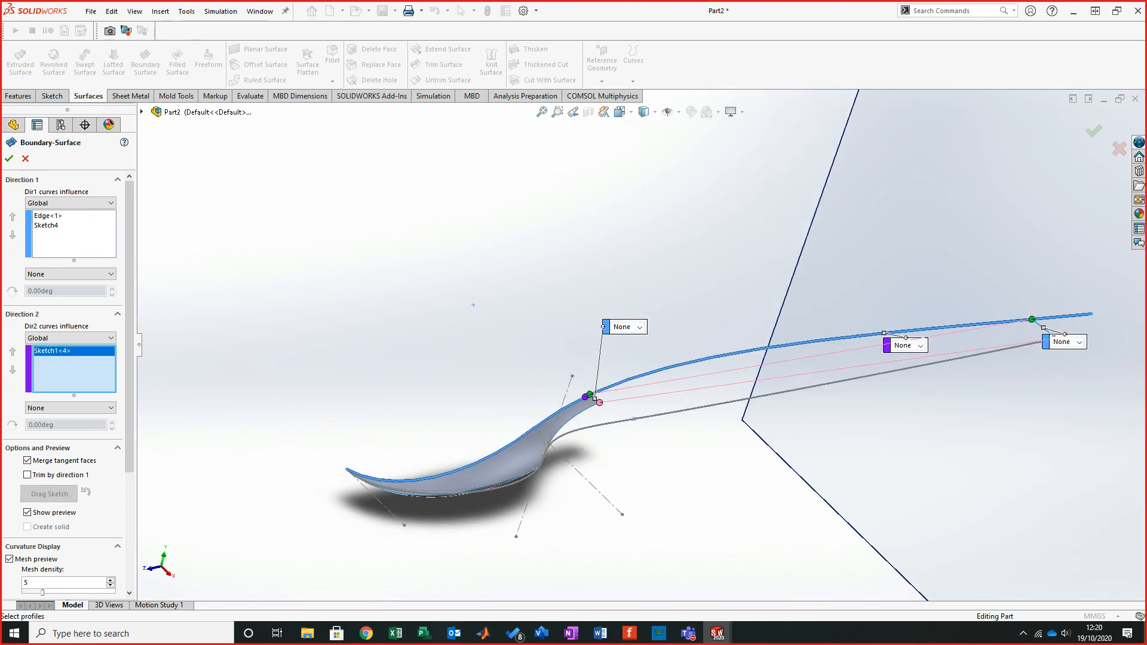
- Inspect the boundary surface preview closely where it meets the spoon's rear edge, then cancel the feature
{"action": "scroll", "coordinate": [601, 405], "scroll_direction": "down", "scroll_amount": 9}
{"action": "left_click_drag", "start_coordinate": [471, 335], "coordinate": [505, 319]}
{"action": "middle_click_drag", "start_coordinate": [642, 345], "coordinate": [530, 349]}
{"action": "scroll", "coordinate": [488, 320], "scroll_direction": "down", "scroll_amount": 8}
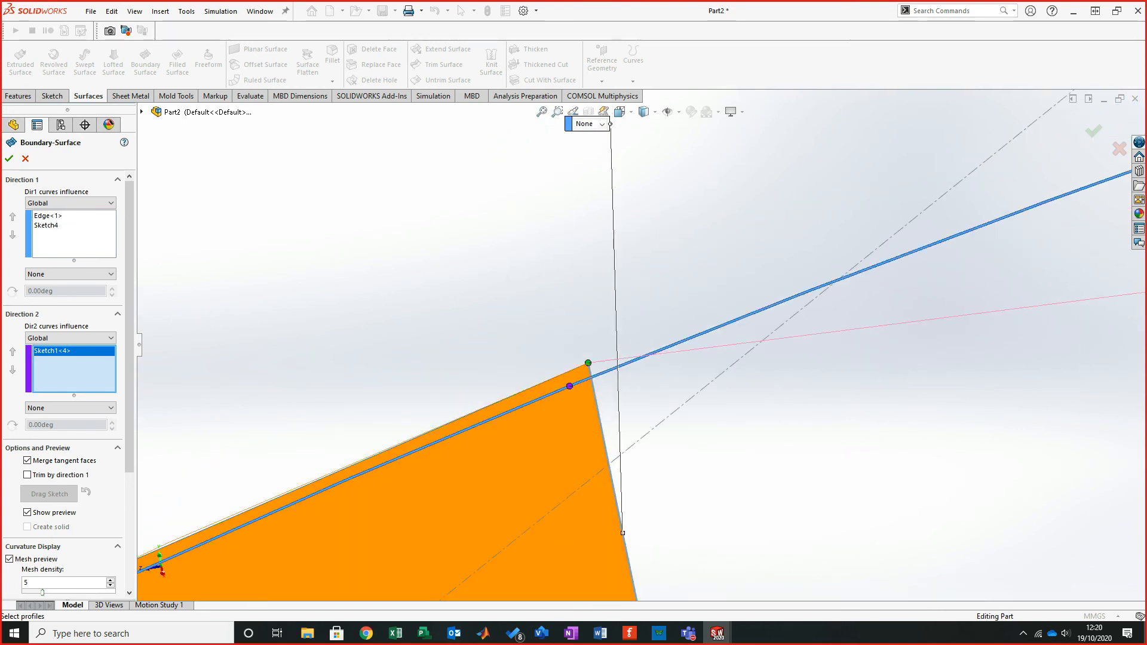
{"action": "left_click_drag", "start_coordinate": [569, 386], "coordinate": [575, 384]}
{"action": "scroll", "coordinate": [627, 355], "scroll_direction": "up", "scroll_amount": 6}
{"action": "middle_click_drag", "start_coordinate": [621, 352], "coordinate": [737, 353]}
{"action": "scroll", "coordinate": [738, 355], "scroll_direction": "down", "scroll_amount": 5}
{"action": "scroll", "coordinate": [729, 354], "scroll_direction": "down", "scroll_amount": 2}
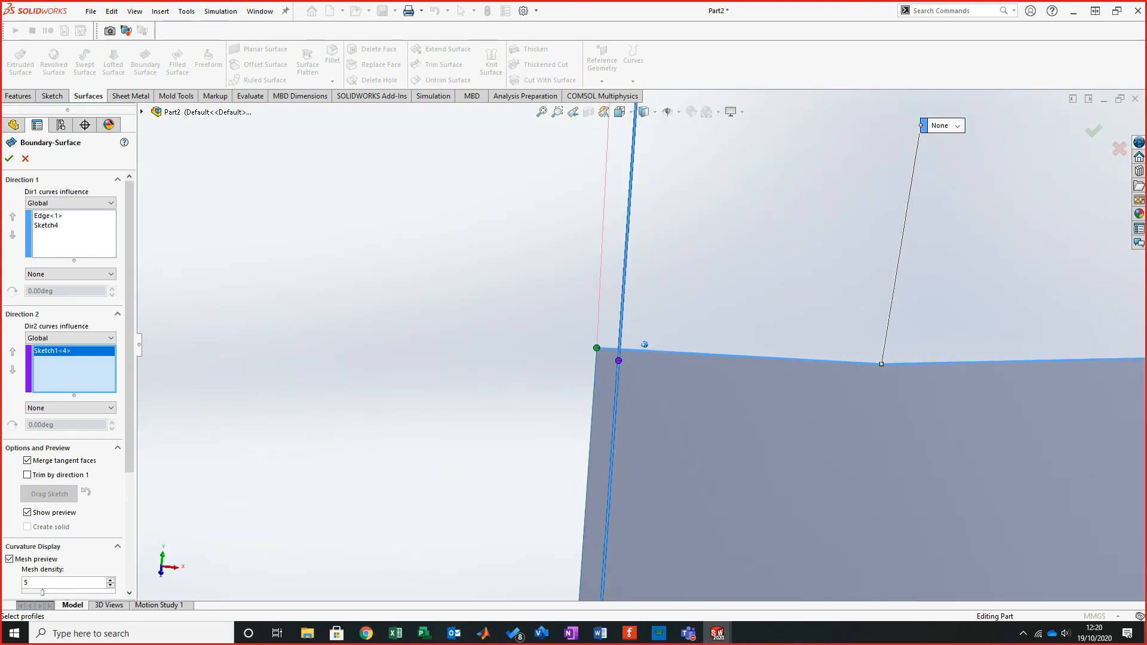
{"action": "scroll", "coordinate": [640, 346], "scroll_direction": "up", "scroll_amount": 9}
{"action": "mouse_move", "coordinate": [641, 345]}
{"action": "middle_mouse_down"}
{"action": "mouse_move", "coordinate": [642, 331]}
{"action": "mouse_move", "coordinate": [642, 380]}
{"action": "mouse_move", "coordinate": [646, 327]}
{"action": "mouse_move", "coordinate": [660, 356]}
{"action": "middle_mouse_up"}
{"action": "scroll", "coordinate": [652, 332], "scroll_direction": "up", "scroll_amount": 1}
{"action": "scroll", "coordinate": [680, 257], "scroll_direction": "down", "scroll_amount": 10}
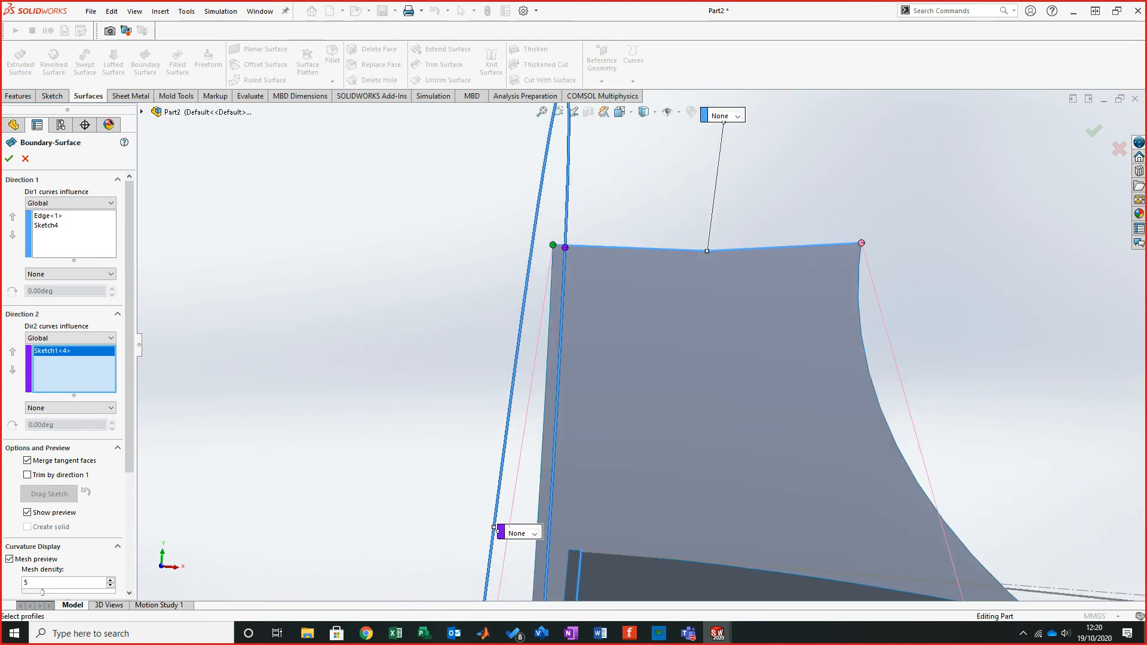
{"action": "left_click", "coordinate": [25, 158]}
{"action": "scroll", "coordinate": [645, 346], "scroll_direction": "up", "scroll_amount": 5}
{"action": "scroll", "coordinate": [681, 377], "scroll_direction": "up", "scroll_amount": 3}
{"action": "scroll", "coordinate": [670, 381], "scroll_direction": "down", "scroll_amount": 3}
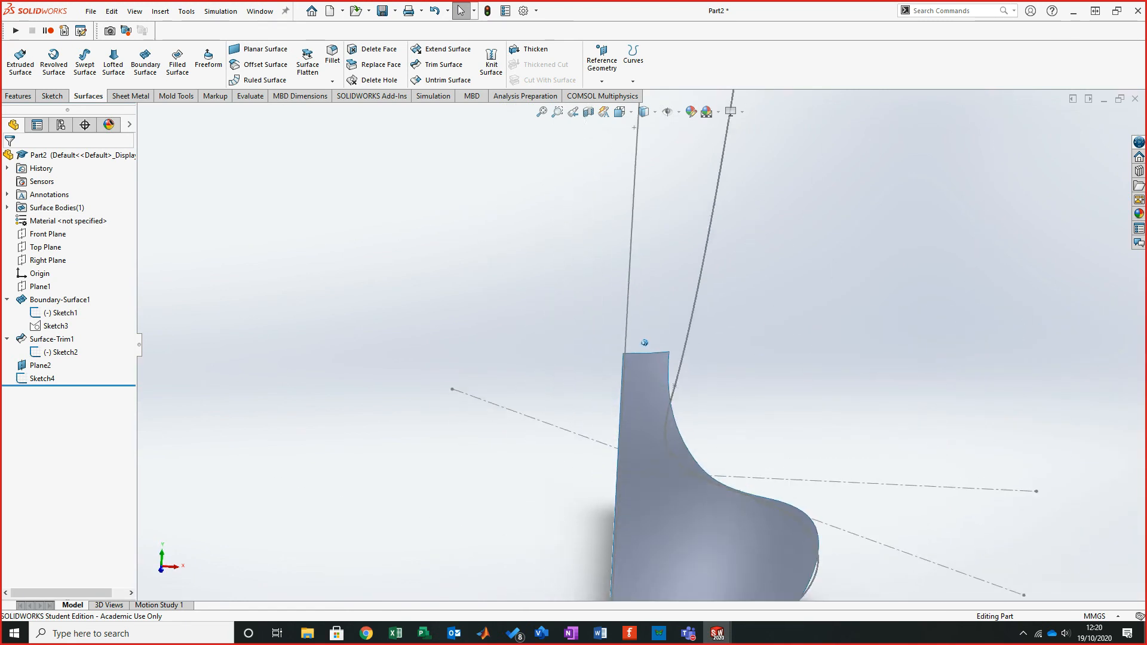
- Edit Boundary-Surface1, shift the connector point where its Direction 2 curve meets the rear edge, and confirm the feature
{"action": "left_click", "coordinate": [665, 509]}
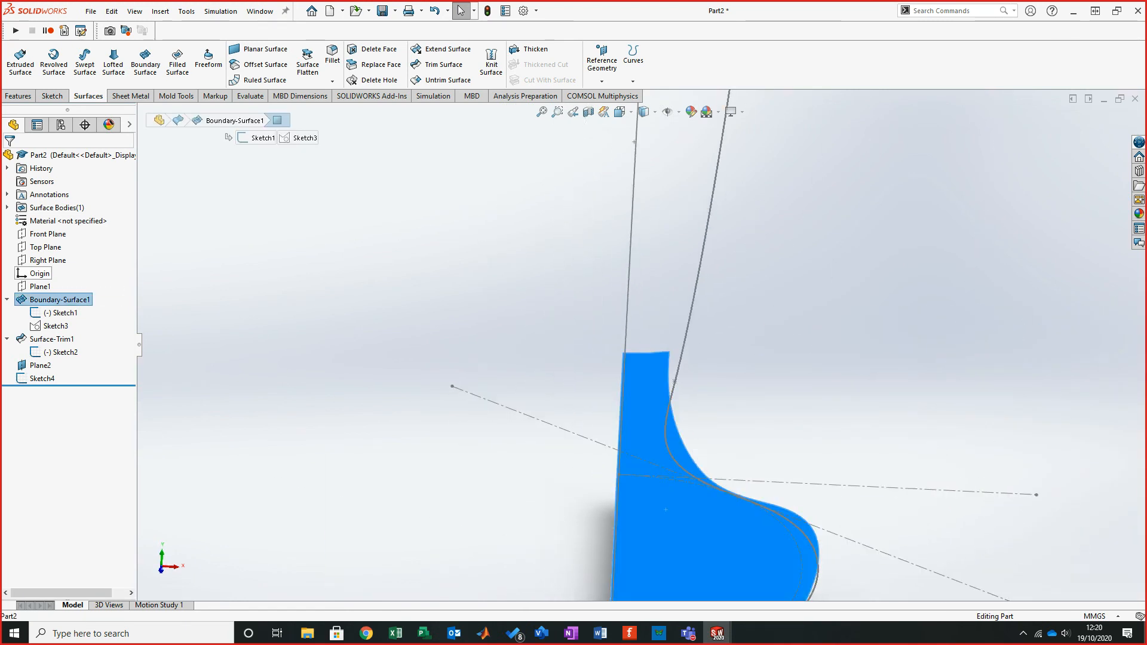
{"action": "left_click", "coordinate": [84, 261]}
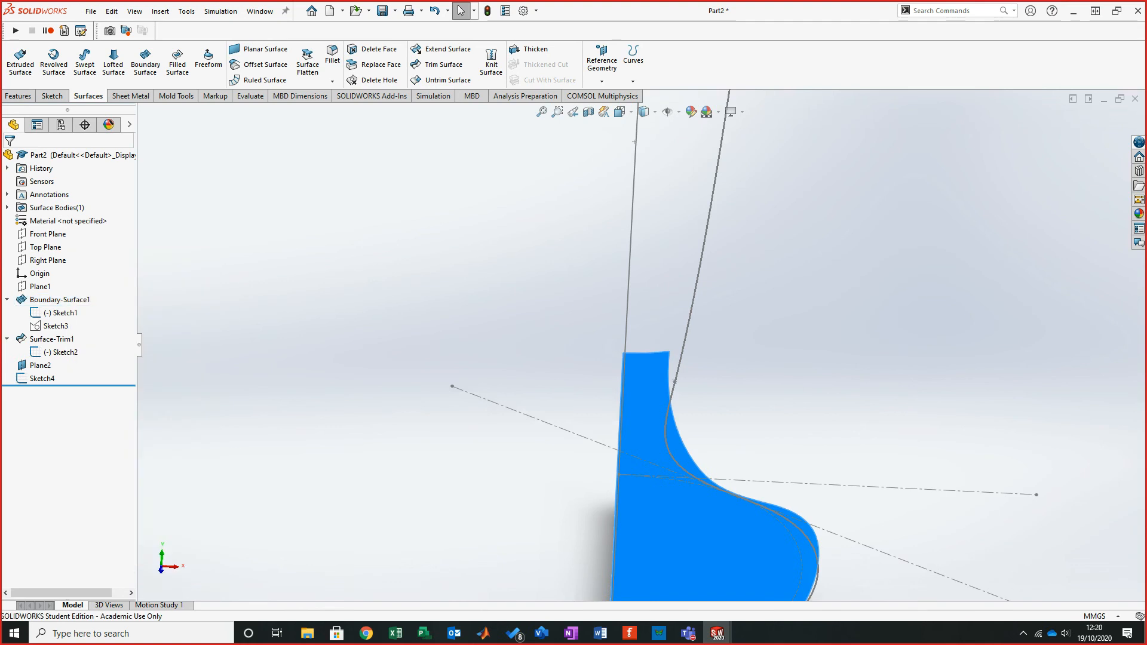
{"action": "scroll", "coordinate": [639, 339], "scroll_direction": "up", "scroll_amount": 4}
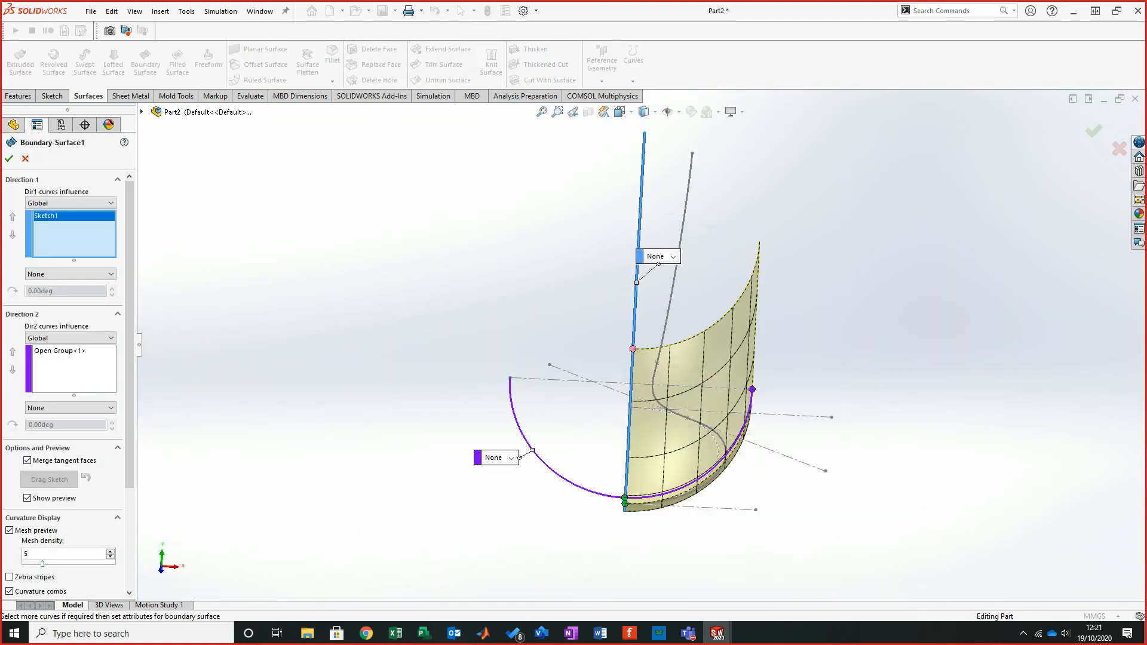
{"action": "scroll", "coordinate": [627, 575], "scroll_direction": "down", "scroll_amount": 5}
{"action": "scroll", "coordinate": [621, 383], "scroll_direction": "down", "scroll_amount": 6}
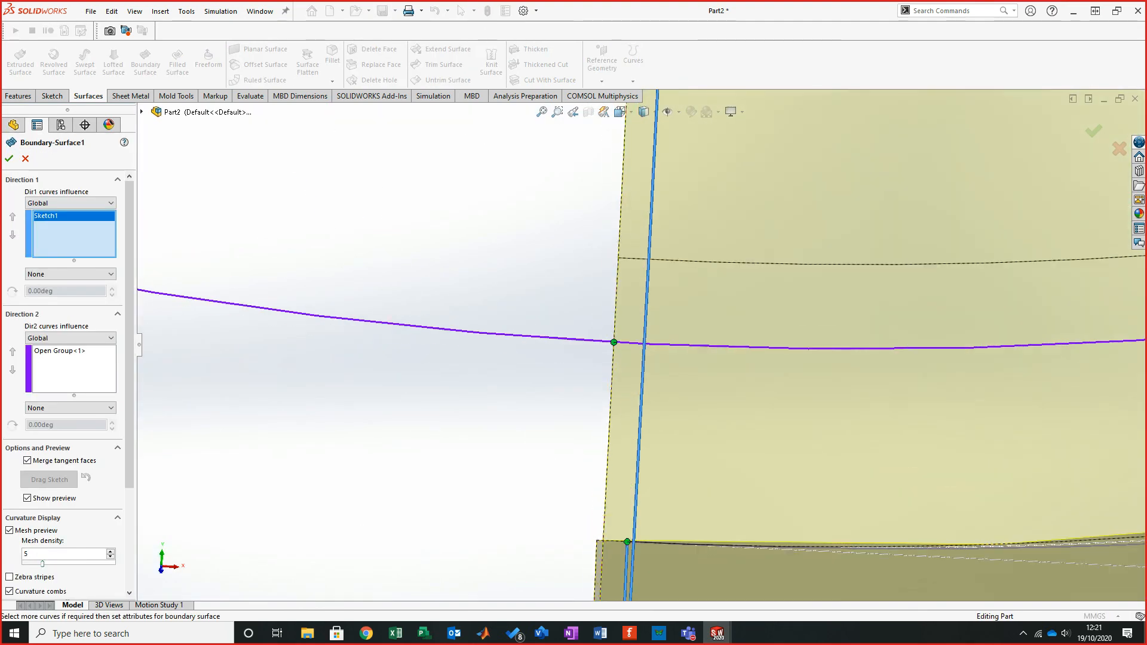
{"action": "left_click_drag", "start_coordinate": [614, 342], "coordinate": [630, 343]}
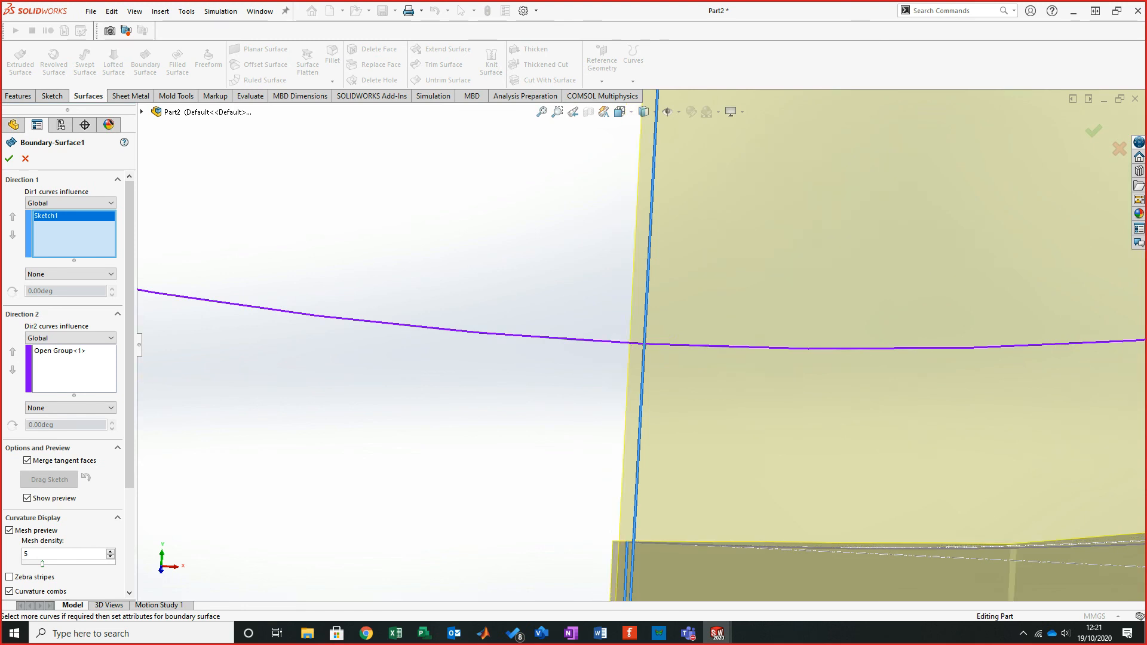
{"action": "scroll", "coordinate": [633, 343], "scroll_direction": "up", "scroll_amount": 5}
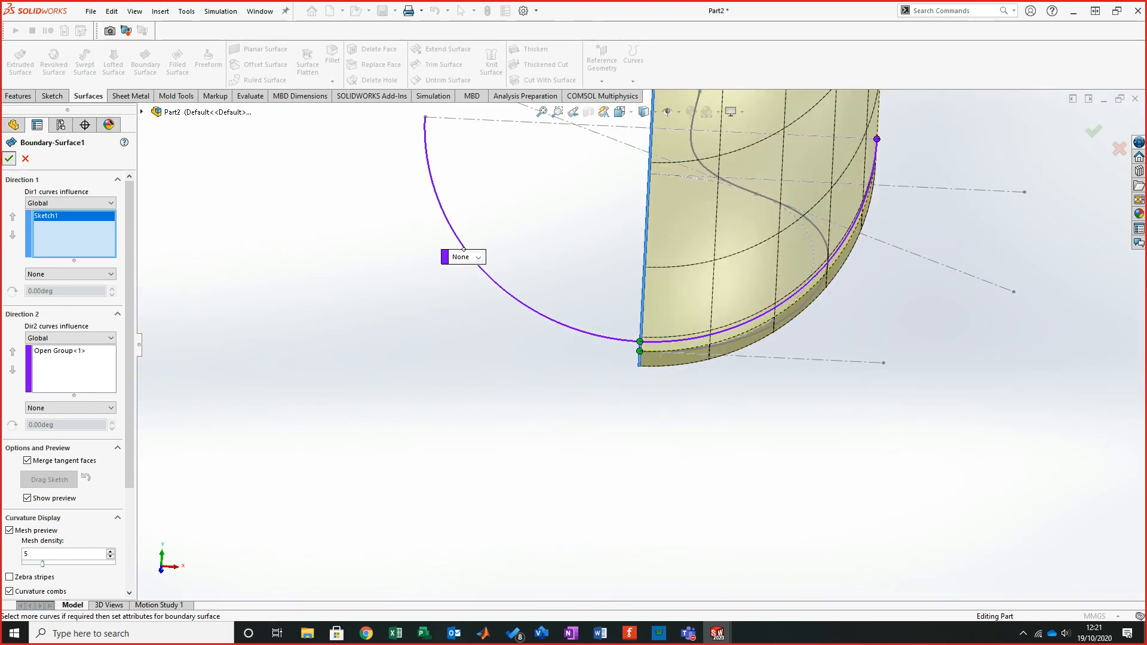
{"action": "left_click", "coordinate": [9, 159]}
- Start a Boundary Surface with the trimmed surface's rear edge and Sketch4 as Direction 1 curves
{"action": "scroll", "coordinate": [736, 296], "scroll_direction": "up", "scroll_amount": 3}
{"action": "middle_click_drag", "start_coordinate": [735, 296], "coordinate": [736, 278]}
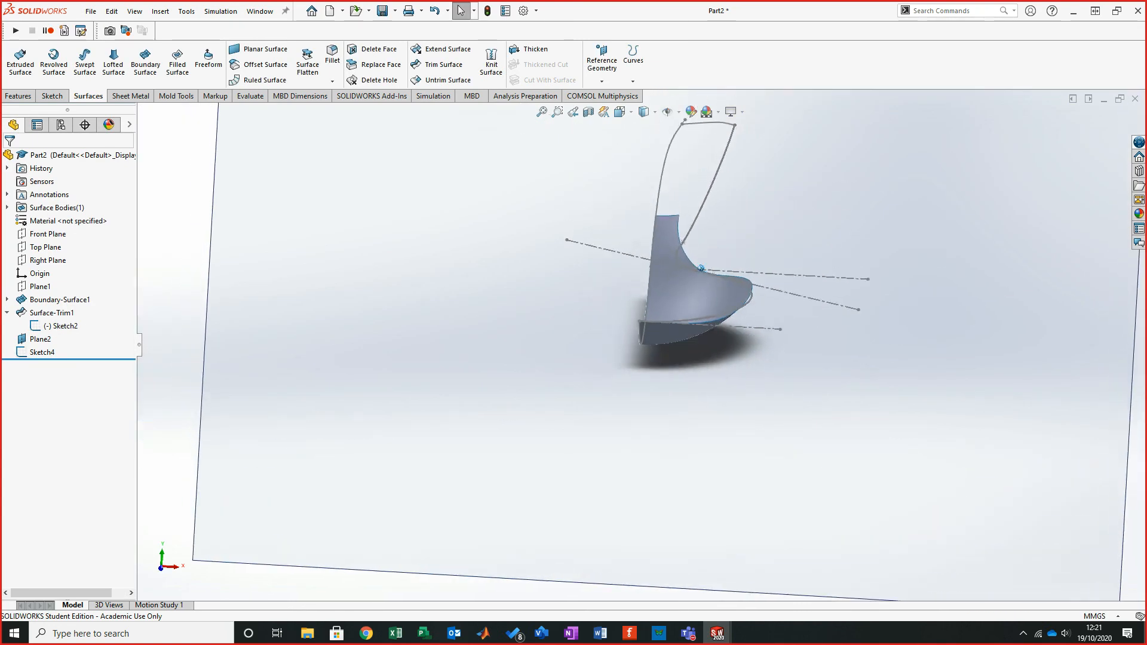
{"action": "scroll", "coordinate": [682, 178], "scroll_direction": "down", "scroll_amount": 4}
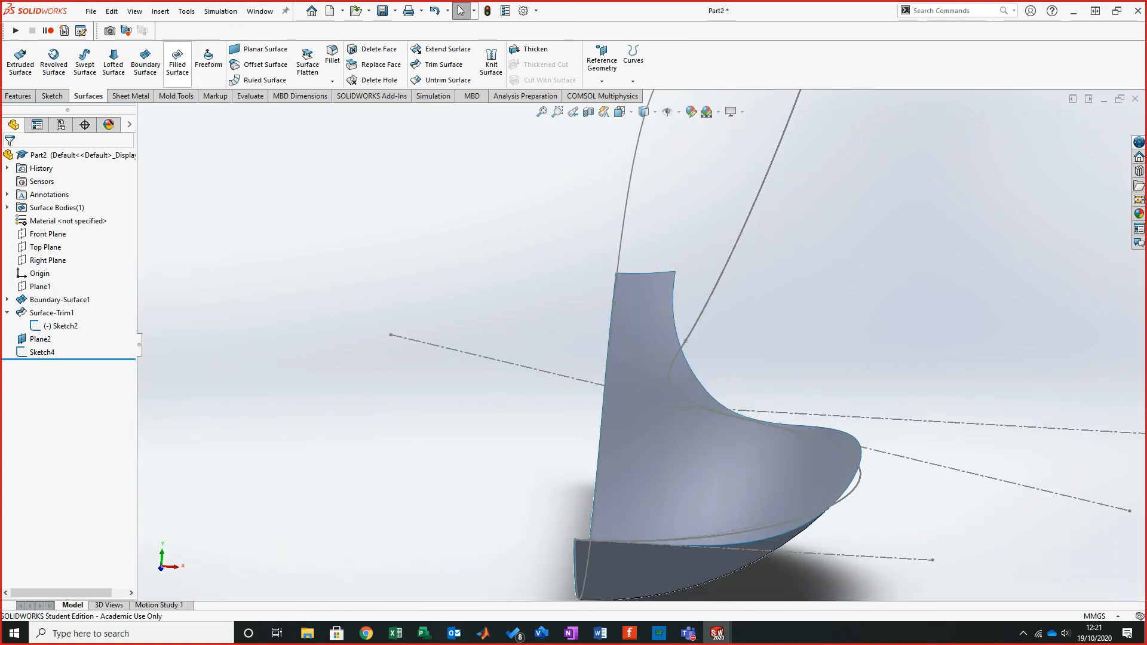
{"action": "left_click", "coordinate": [145, 59]}
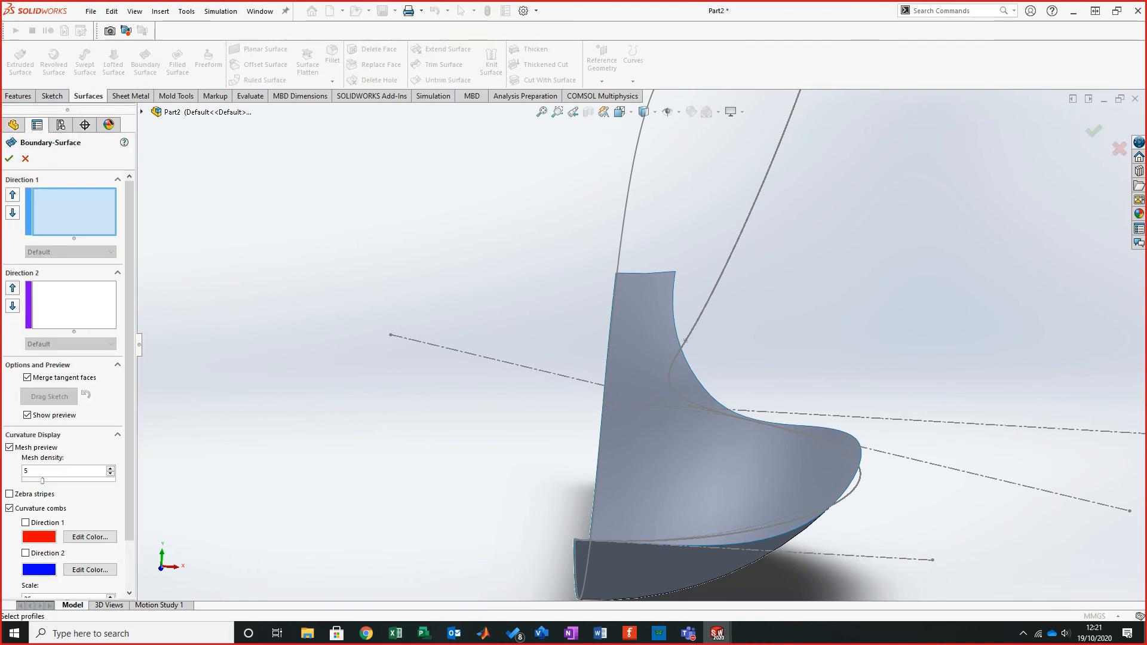
{"action": "left_click", "coordinate": [645, 273]}
{"action": "scroll", "coordinate": [639, 344], "scroll_direction": "up", "scroll_amount": 3}
{"action": "left_click", "coordinate": [693, 198]}
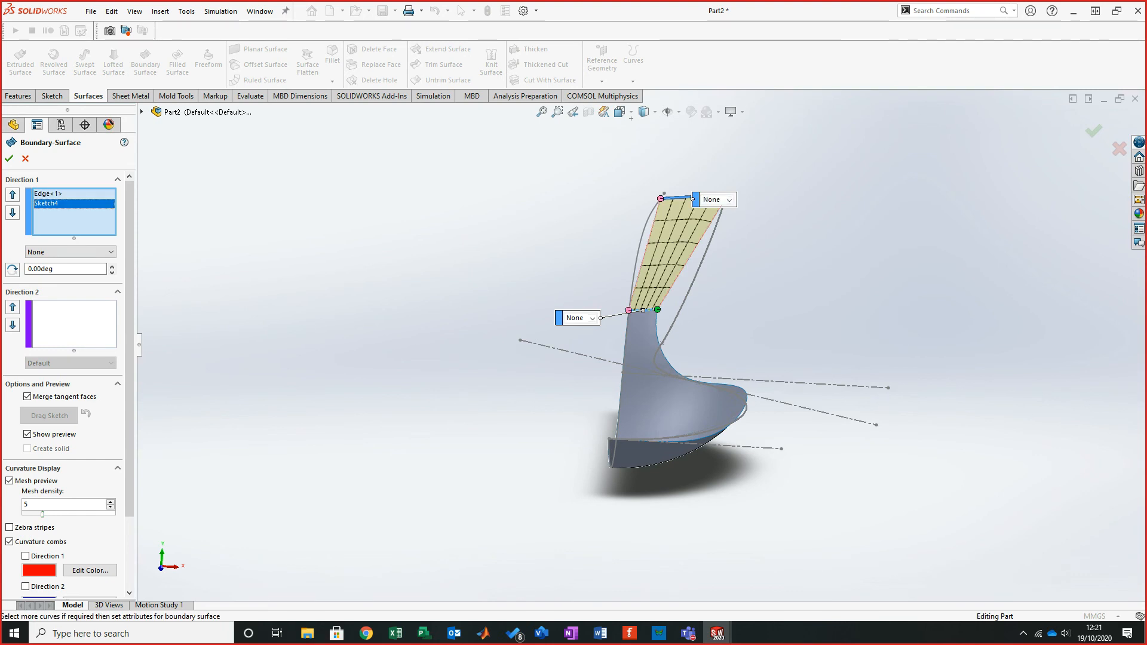
- Try picking a segment of the handle curve as Direction 2 through SelectionManager, then cancel the boundary surface
{"action": "right_click", "coordinate": [441, 214]}
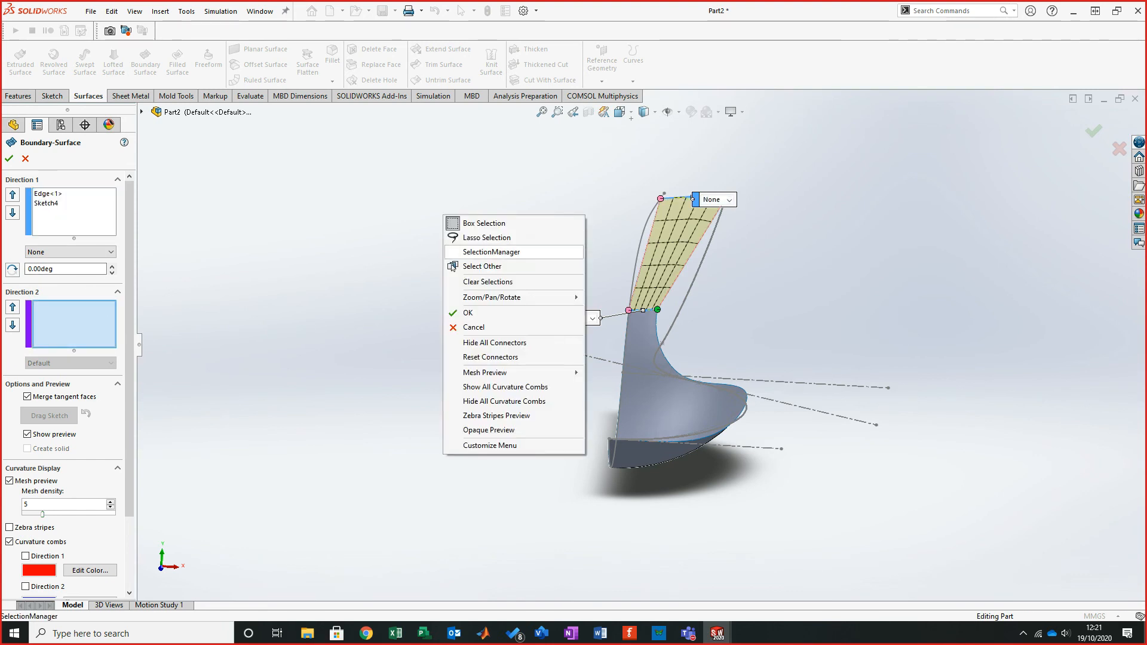
{"action": "left_click", "coordinate": [490, 252]}
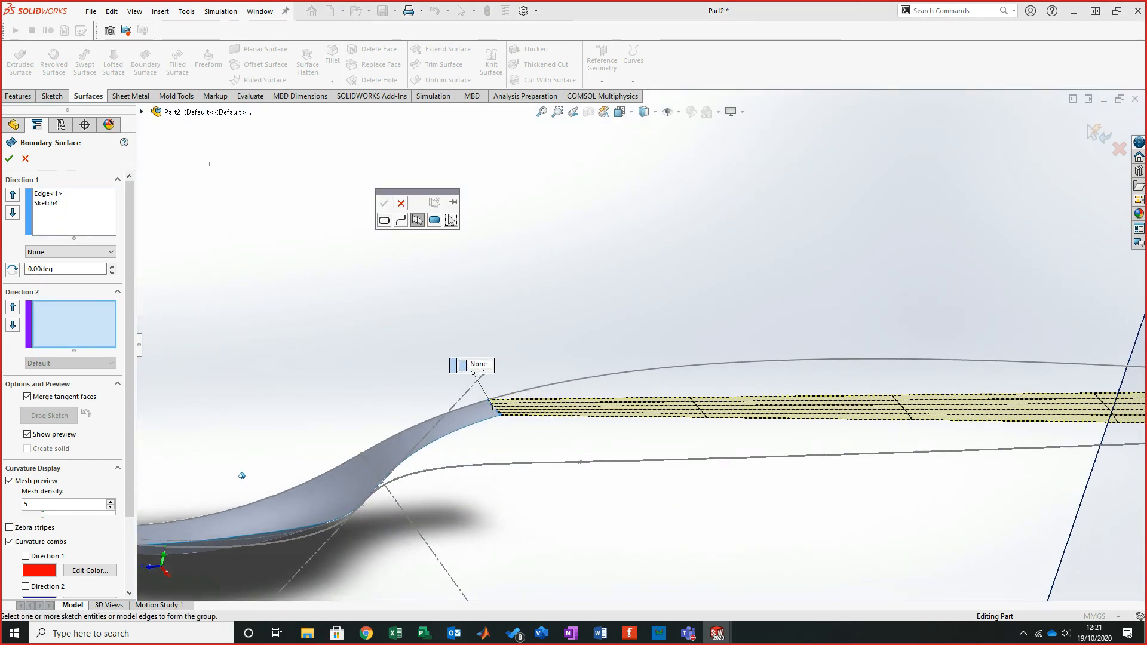
{"action": "left_click", "coordinate": [316, 475]}
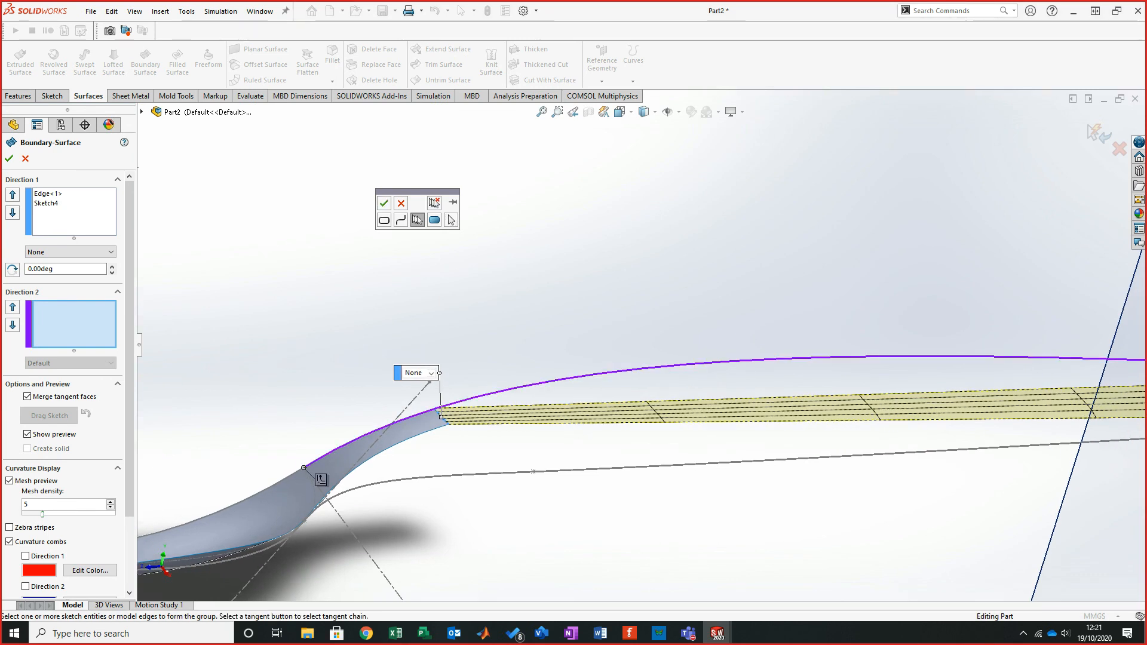
{"action": "left_click", "coordinate": [384, 204]}
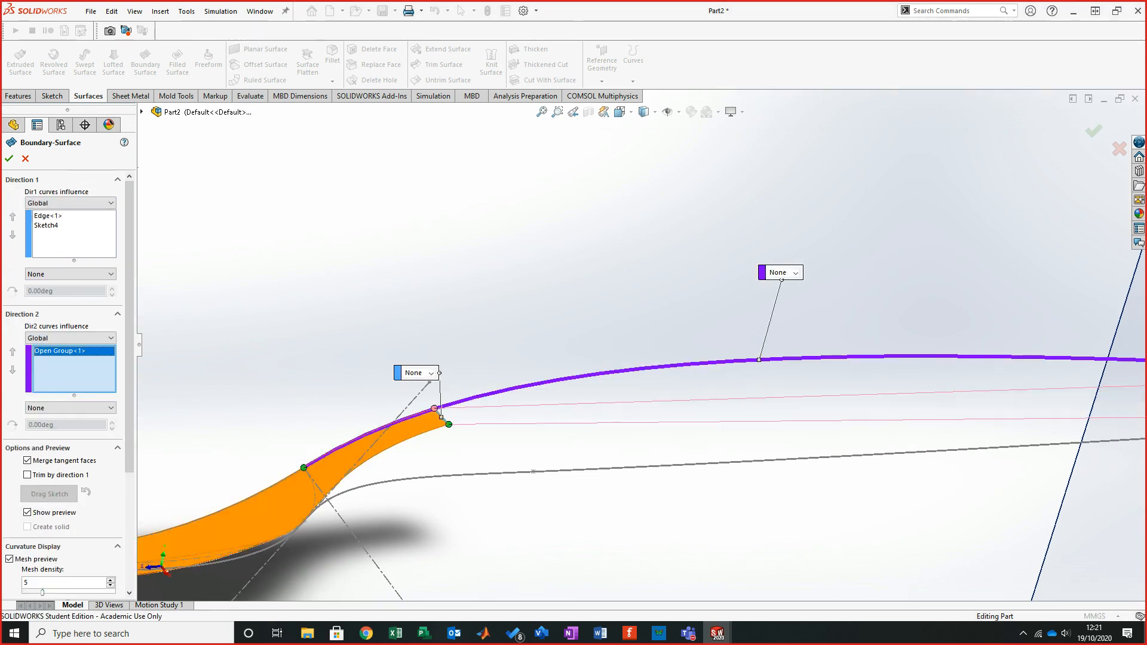
{"action": "left_click_drag", "start_coordinate": [303, 468], "coordinate": [424, 412]}
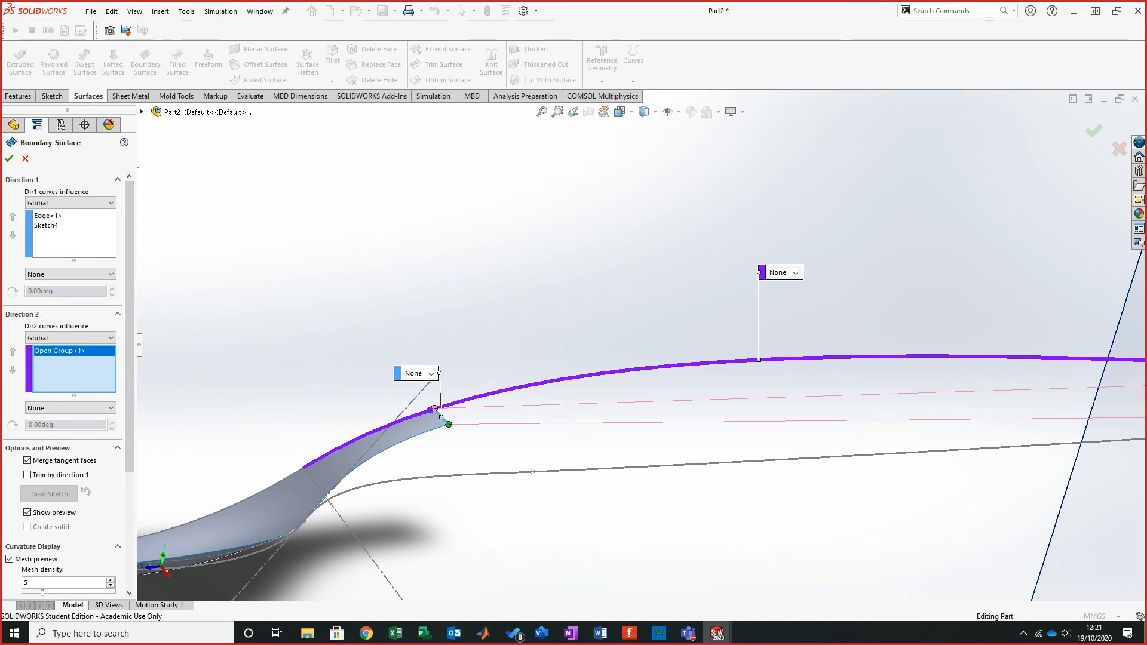
{"action": "middle_click_drag", "start_coordinate": [152, 497], "coordinate": [447, 490]}
{"action": "left_click", "coordinate": [25, 159]}
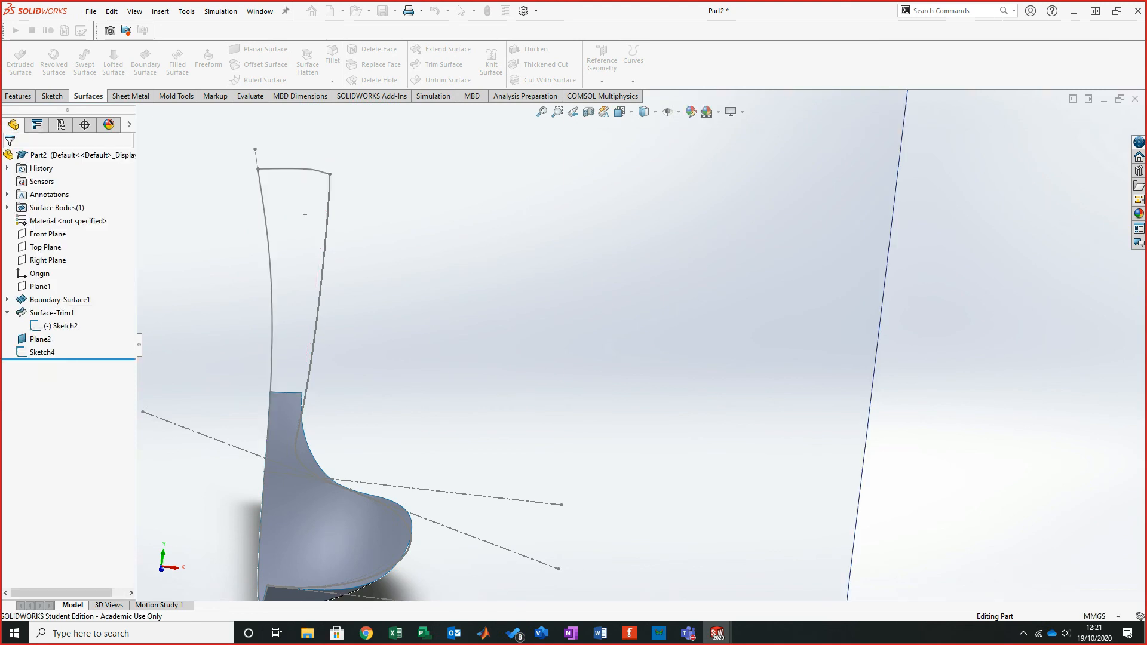
- Sketch a rectangle on the Top Plane about 16 mm by 57 mm beside the spoon's centreline
{"action": "scroll", "coordinate": [652, 336], "scroll_direction": "up", "scroll_amount": 7}
{"action": "middle_click_drag", "start_coordinate": [556, 352], "coordinate": [556, 386]}
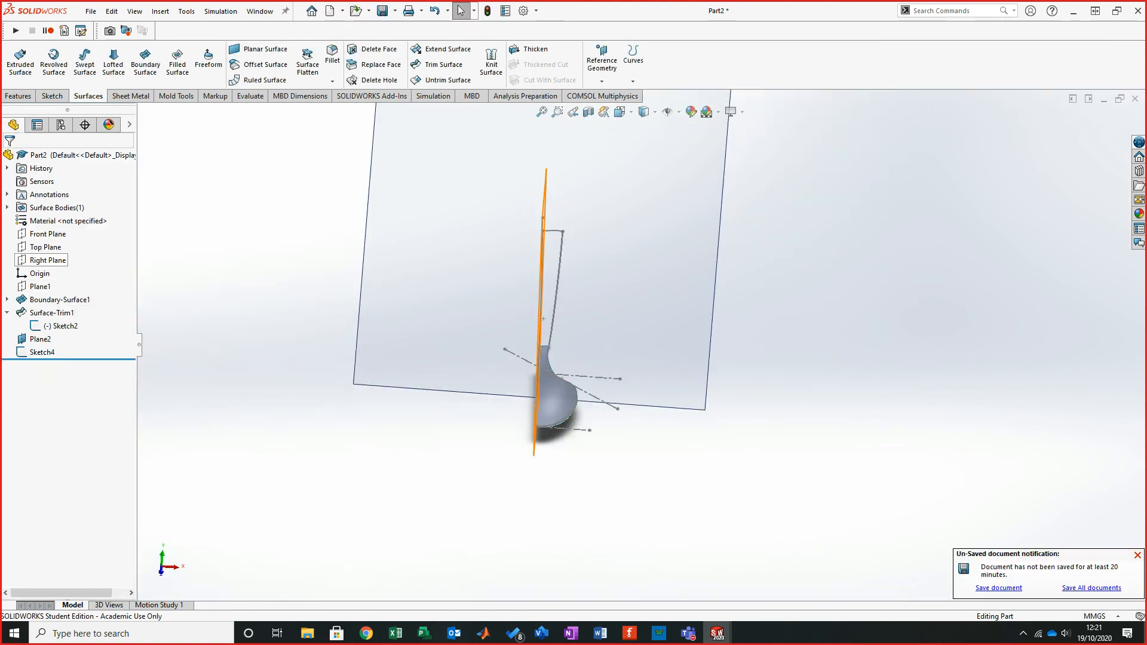
{"action": "left_click", "coordinate": [45, 247]}
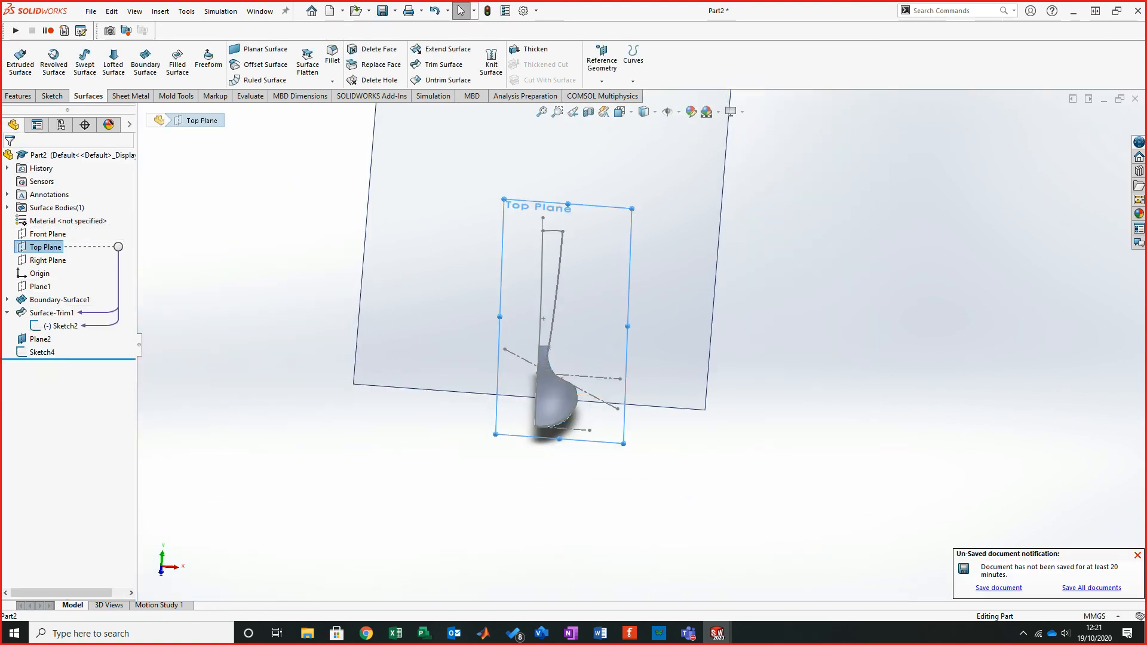
{"action": "left_click", "coordinate": [52, 96]}
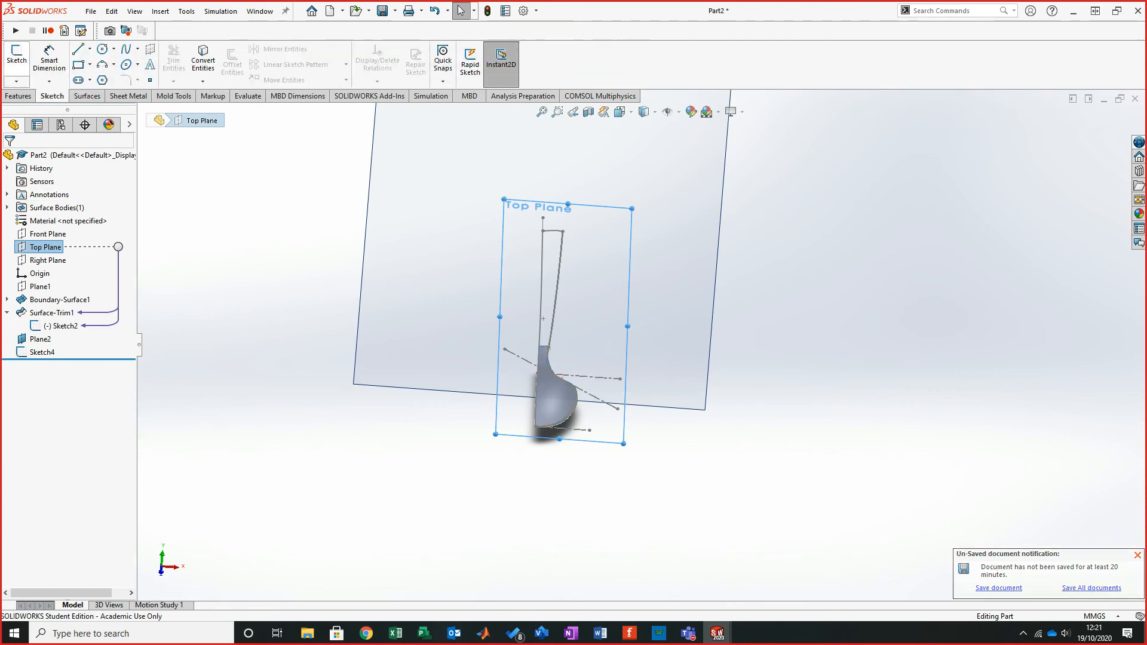
{"action": "left_click", "coordinate": [17, 60]}
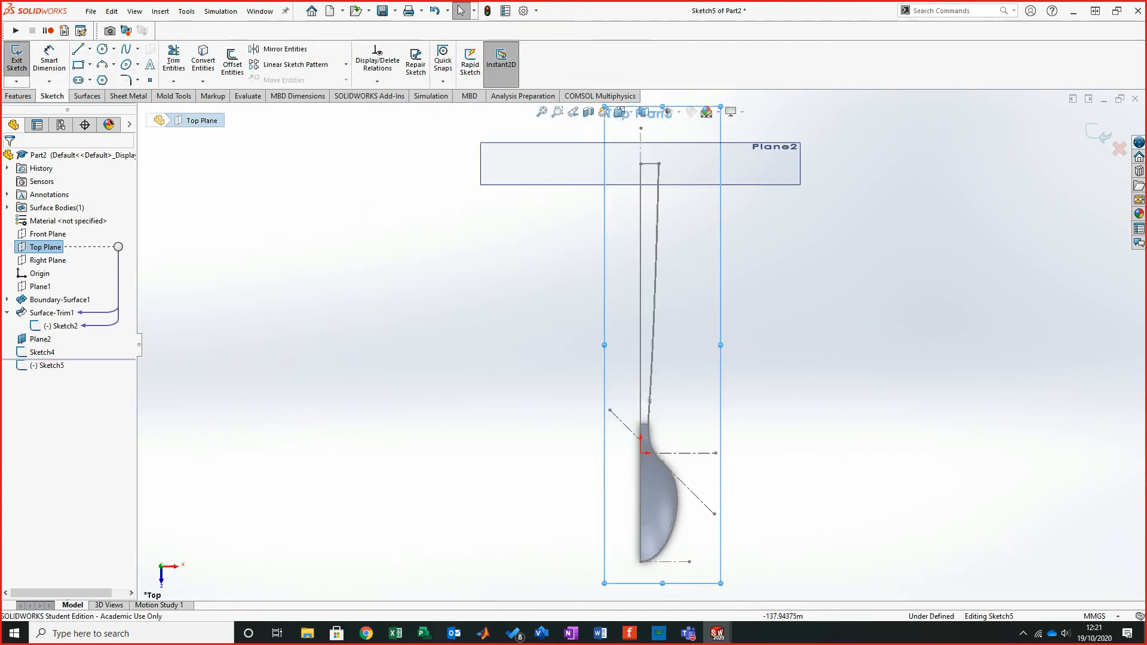
{"action": "scroll", "coordinate": [757, 497], "scroll_direction": "down", "scroll_amount": 1}
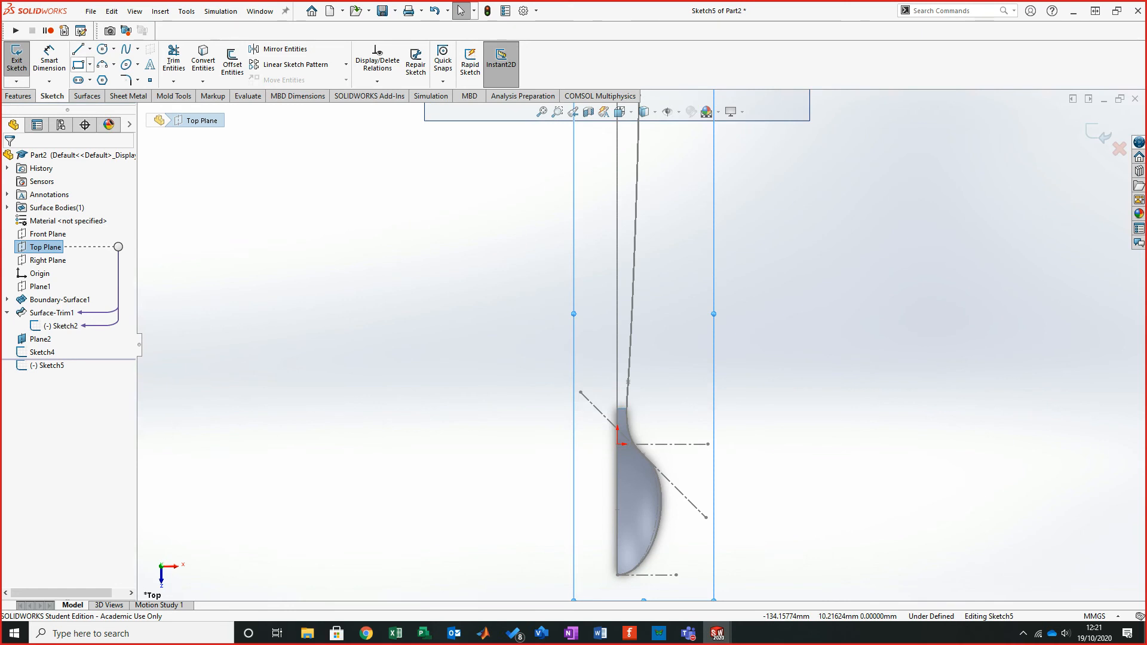
{"action": "left_click", "coordinate": [78, 65]}
{"action": "scroll", "coordinate": [635, 420], "scroll_direction": "down", "scroll_amount": 8}
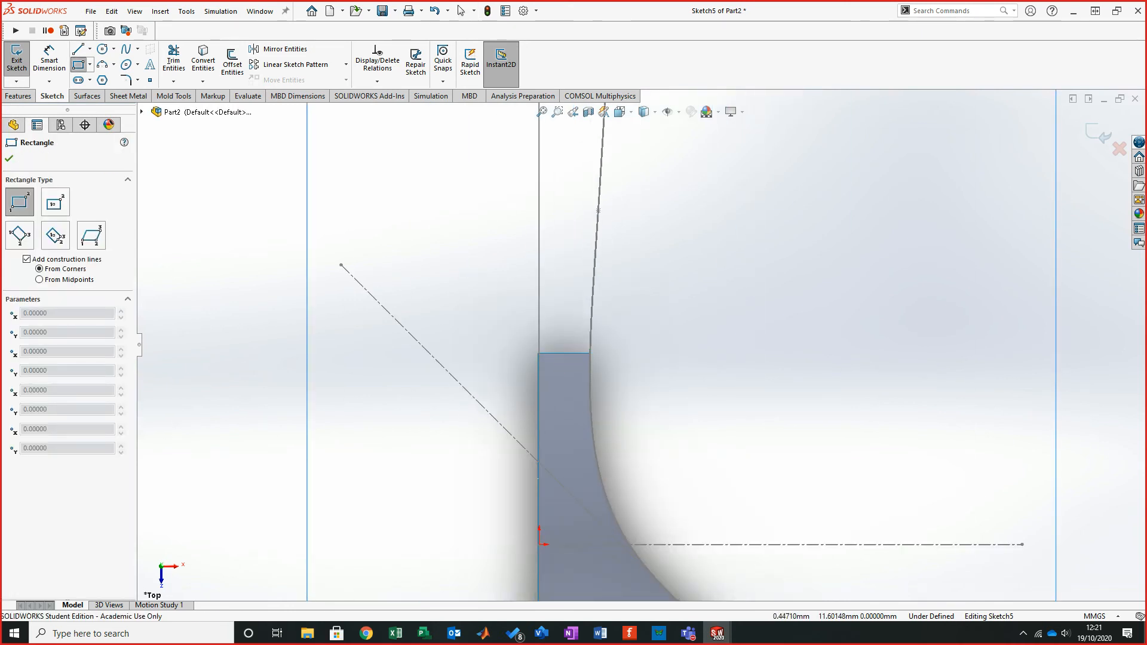
{"action": "left_click", "coordinate": [539, 341]}
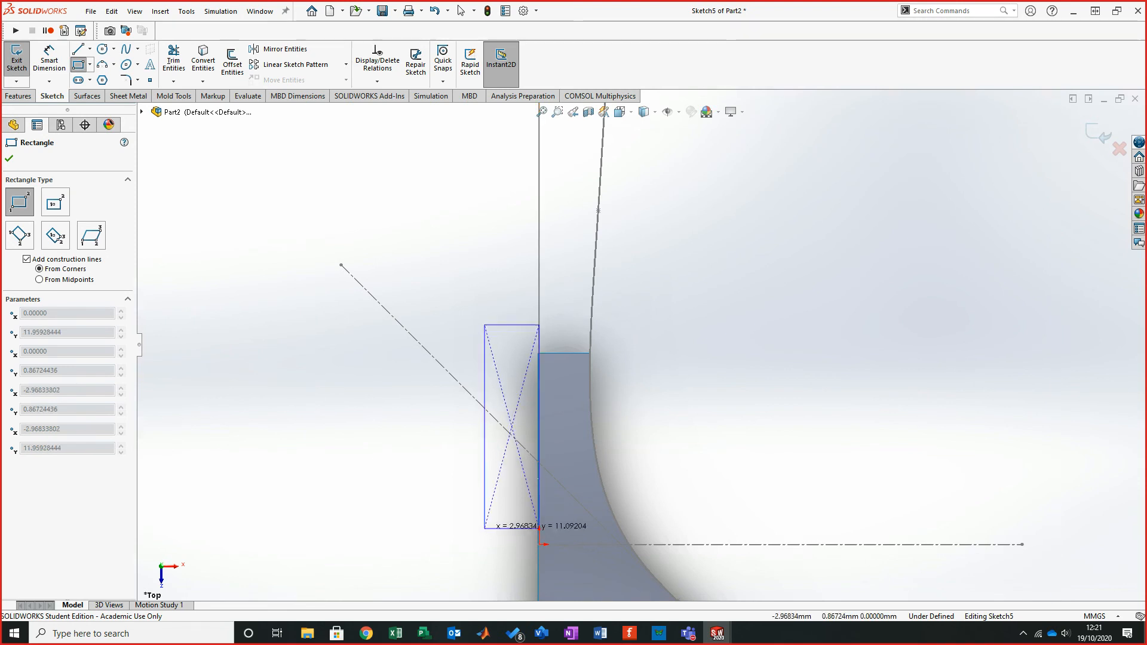
{"action": "scroll", "coordinate": [525, 490], "scroll_direction": "up", "scroll_amount": 6}
{"action": "scroll", "coordinate": [563, 494], "scroll_direction": "up", "scroll_amount": 2}
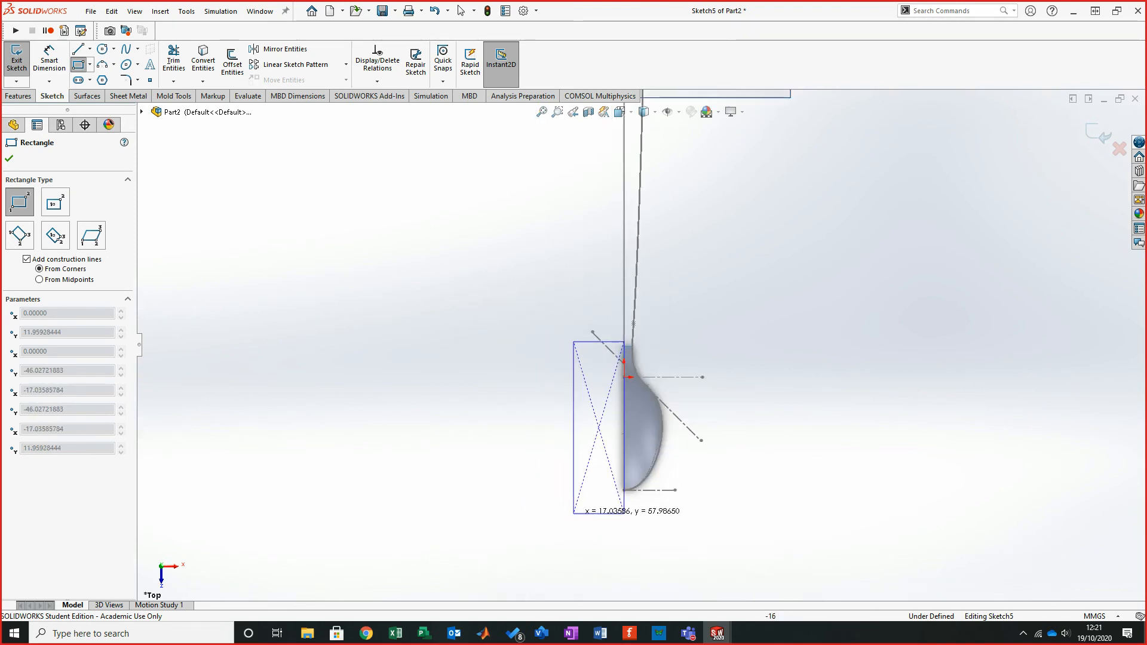
{"action": "left_click", "coordinate": [576, 510]}
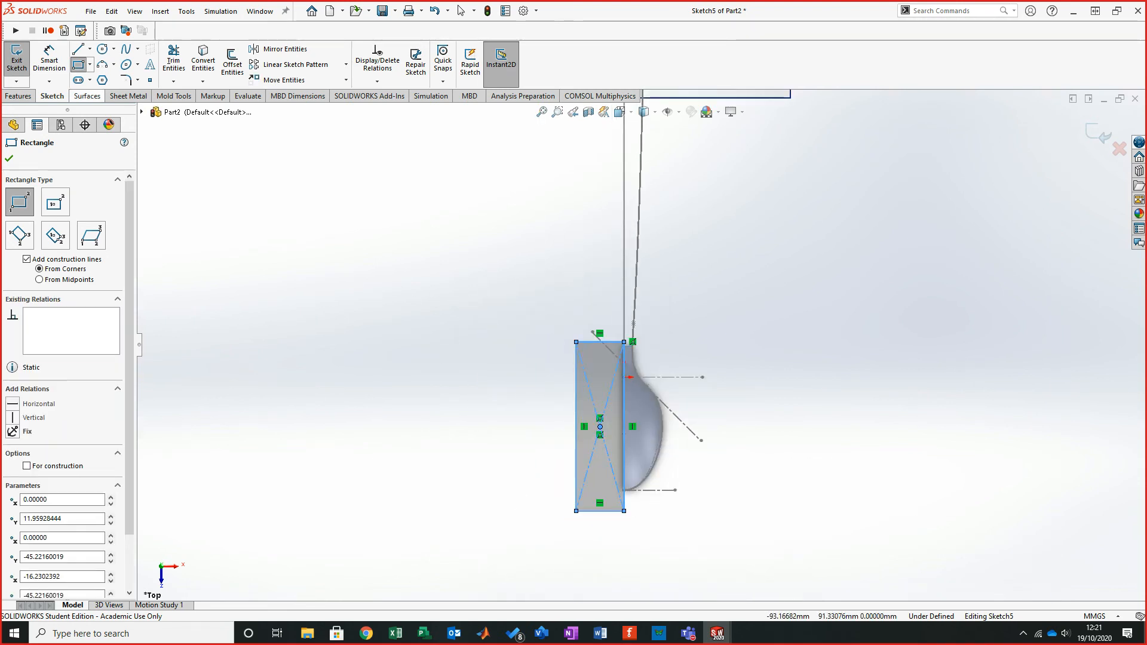
- Trim the surface with the rectangle sketch, removing the sliver that crosses the centreline
{"action": "left_click", "coordinate": [87, 96]}
{"action": "left_click", "coordinate": [444, 64]}
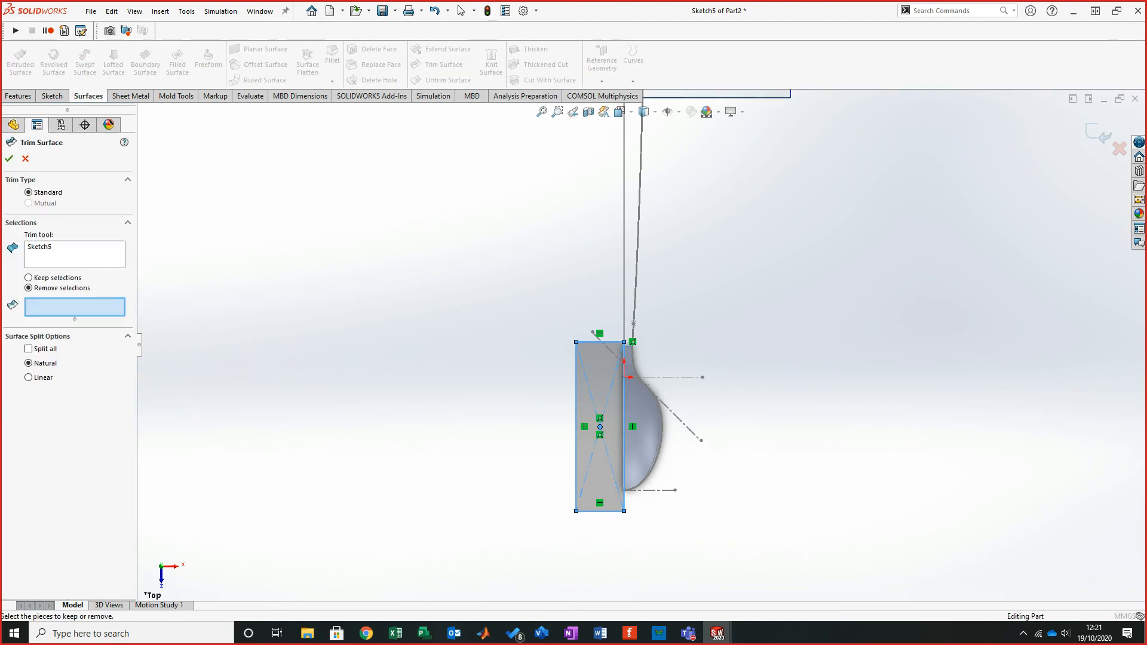
{"action": "scroll", "coordinate": [626, 346], "scroll_direction": "down", "scroll_amount": 10}
{"action": "scroll", "coordinate": [626, 348], "scroll_direction": "up", "scroll_amount": 1}
{"action": "scroll", "coordinate": [601, 348], "scroll_direction": "down", "scroll_amount": 8}
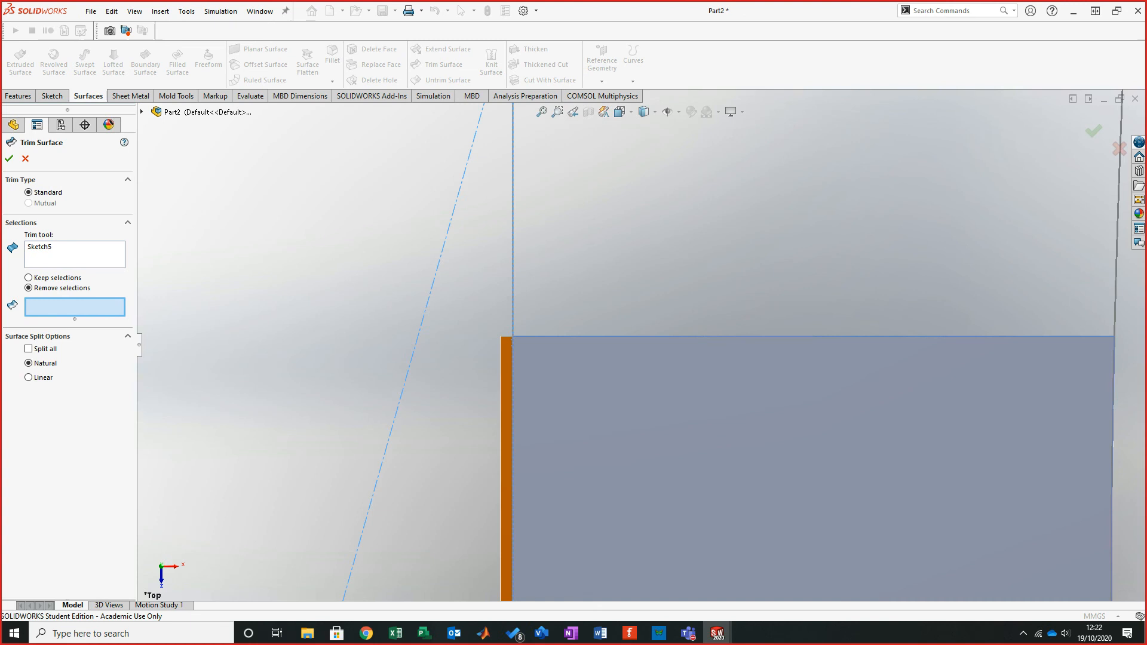
{"action": "left_click", "coordinate": [506, 466]}
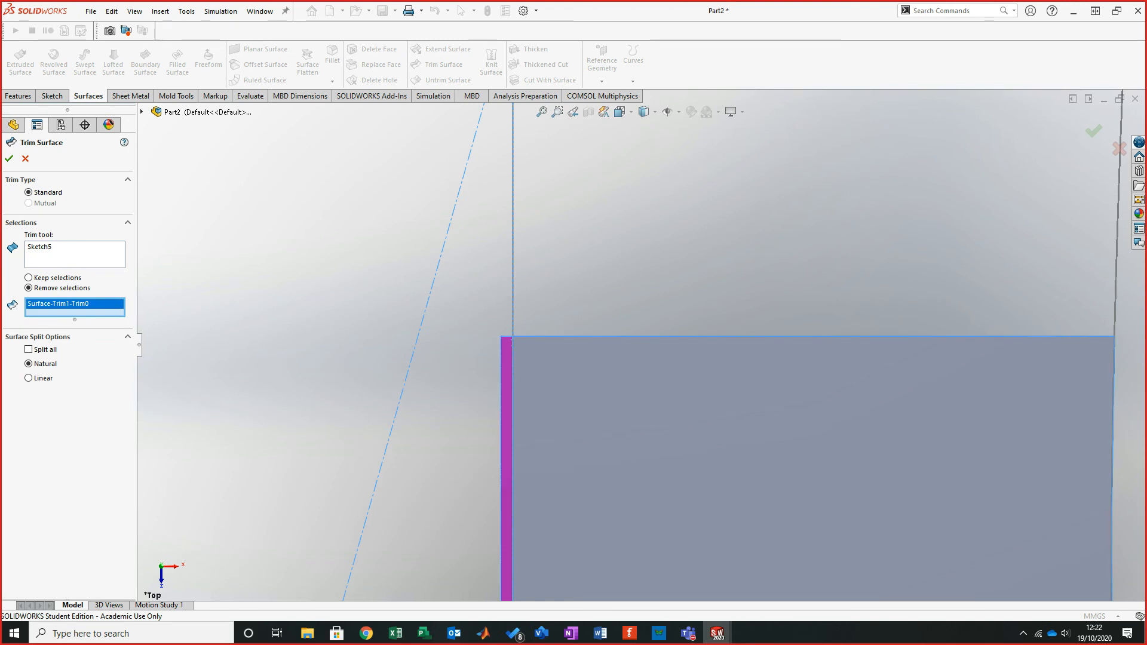
{"action": "key", "text": "Return"}
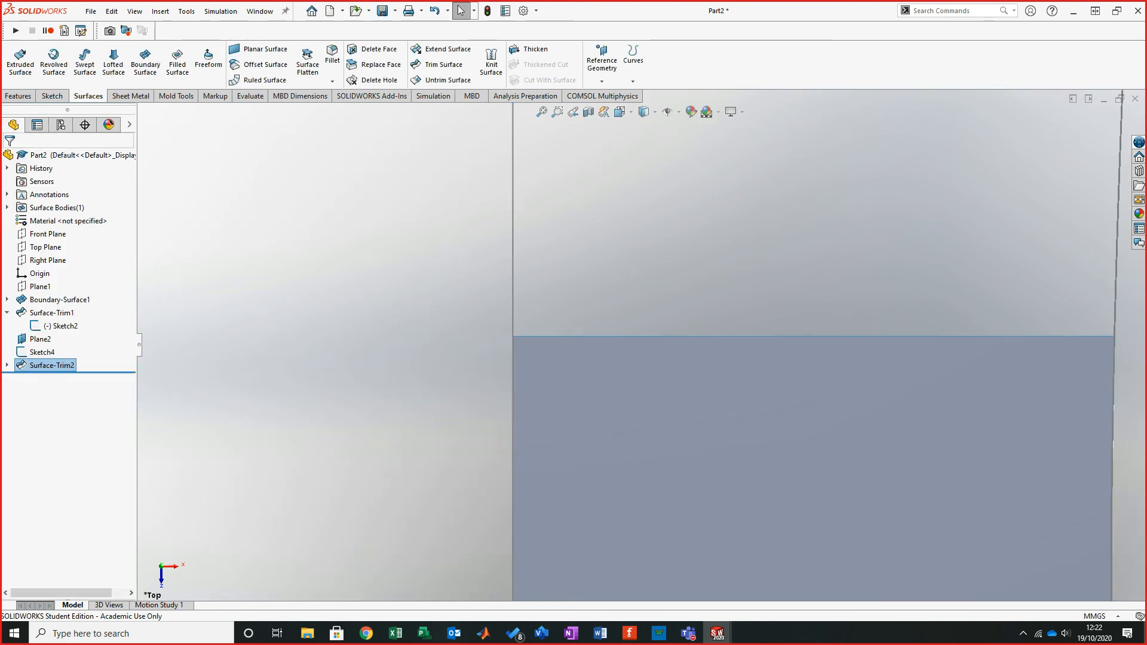
- Start a Boundary Surface with the trimmed surface's rear edge and Sketch4 as Direction 1 curves
{"action": "scroll", "coordinate": [639, 347], "scroll_direction": "up", "scroll_amount": 6}
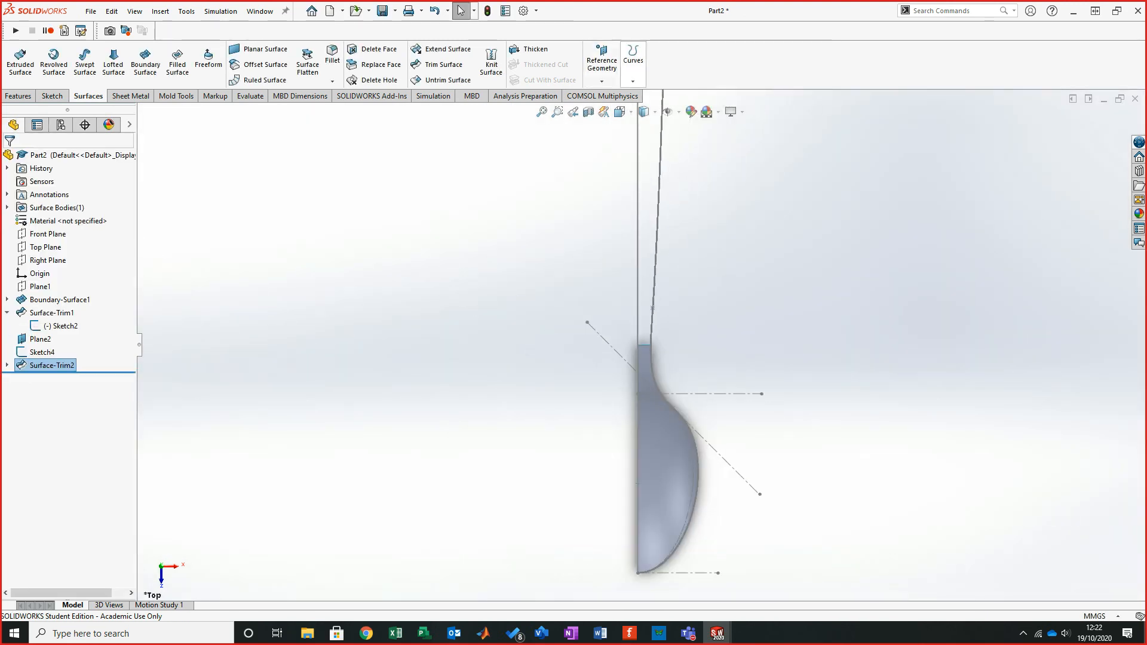
{"action": "scroll", "coordinate": [642, 346], "scroll_direction": "up", "scroll_amount": 6}
{"action": "middle_click_drag", "start_coordinate": [642, 346], "coordinate": [538, 238]}
{"action": "scroll", "coordinate": [815, 412], "scroll_direction": "down", "scroll_amount": 7}
{"action": "middle_click_drag", "start_coordinate": [162, 301], "coordinate": [328, 365]}
{"action": "left_click", "coordinate": [145, 61]}
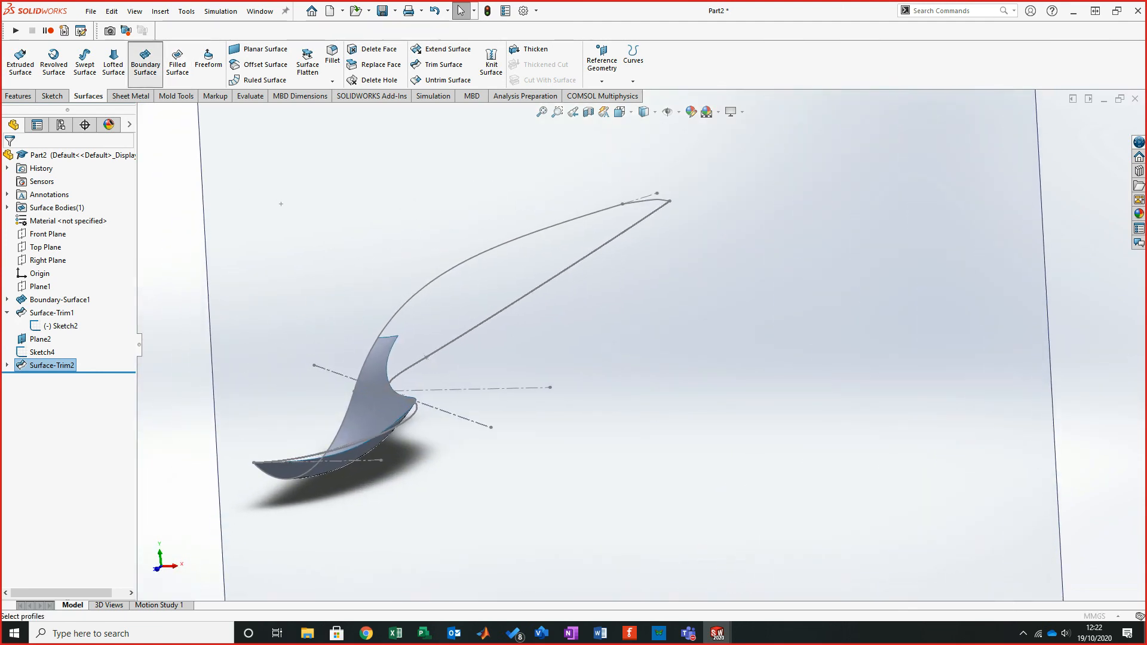
{"action": "left_click", "coordinate": [388, 338]}
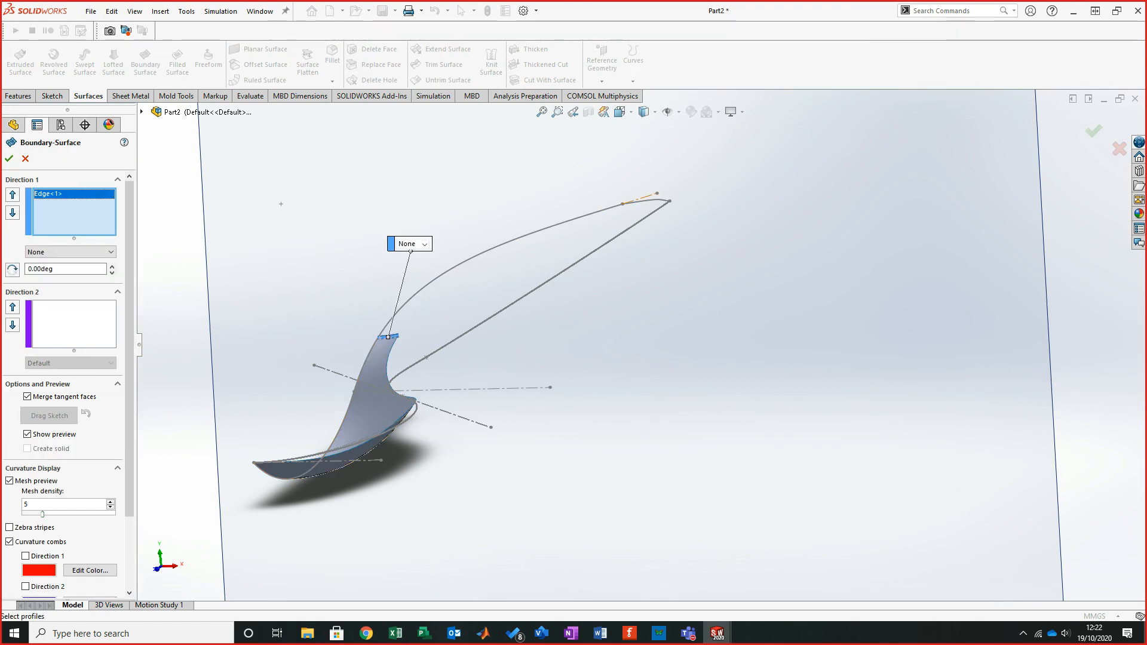
{"action": "left_click", "coordinate": [645, 200]}
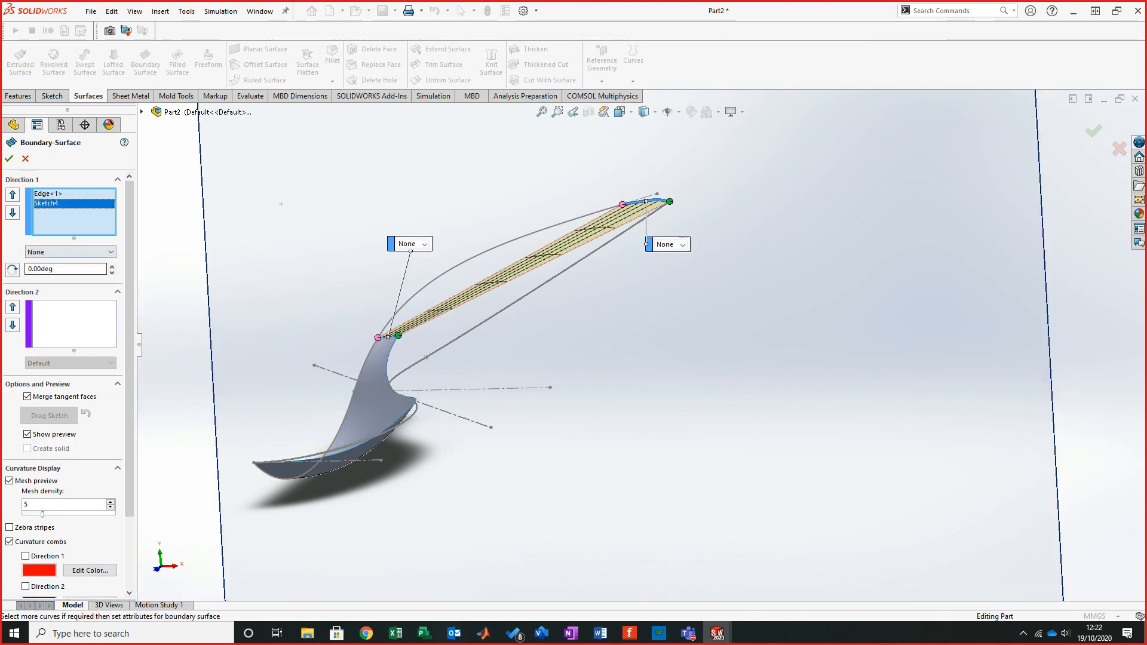
- Add the handle's side curve as the Direction 2 curve and complete the boundary surface
{"action": "left_click", "coordinate": [67, 325]}
{"action": "left_click", "coordinate": [537, 230]}
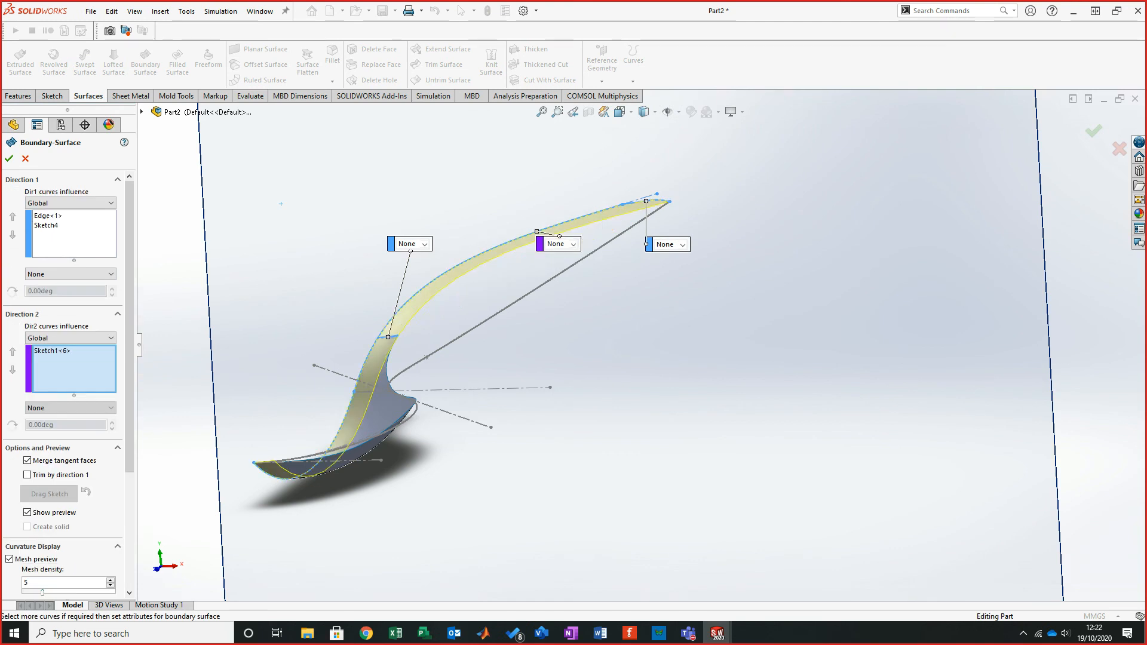
{"action": "mouse_move", "coordinate": [537, 230]}
{"action": "middle_mouse_down"}
{"action": "mouse_move", "coordinate": [579, 244]}
{"action": "mouse_move", "coordinate": [496, 254]}
{"action": "mouse_move", "coordinate": [439, 284]}
{"action": "middle_mouse_up"}
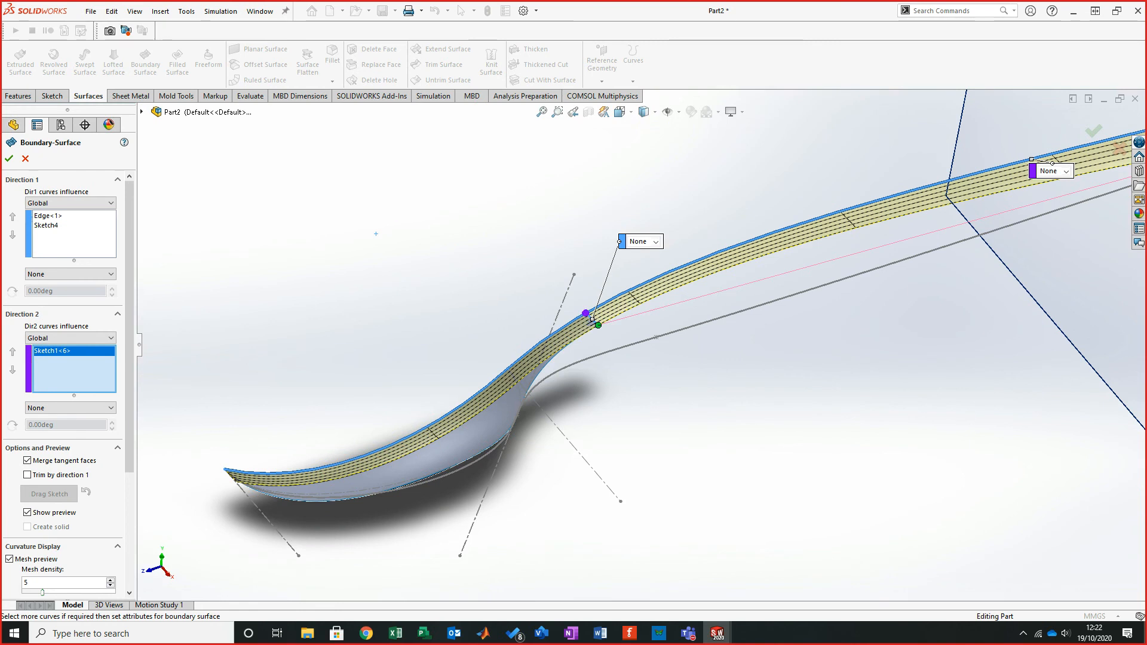
{"action": "middle_click_drag", "start_coordinate": [439, 418], "coordinate": [537, 374]}
{"action": "scroll", "coordinate": [518, 134], "scroll_direction": "down", "scroll_amount": 5}
{"action": "middle_click_drag", "start_coordinate": [585, 263], "coordinate": [552, 201]}
{"action": "scroll", "coordinate": [553, 200], "scroll_direction": "up", "scroll_amount": 4}
{"action": "middle_click_drag", "start_coordinate": [534, 509], "coordinate": [293, 479]}
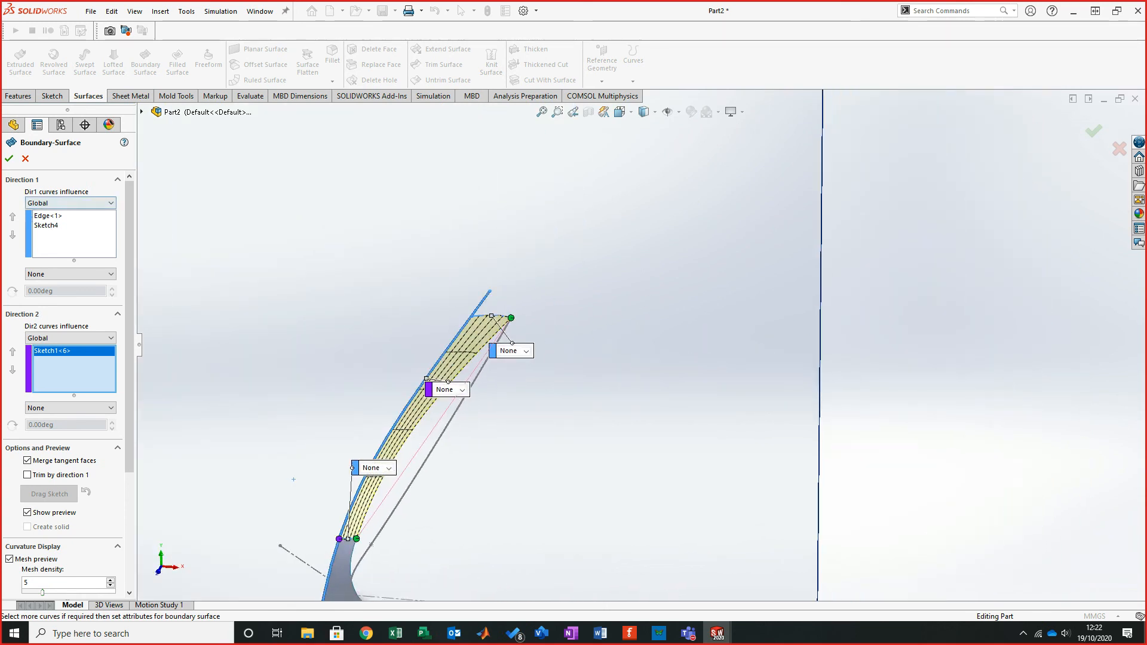
{"action": "key", "text": "Return"}
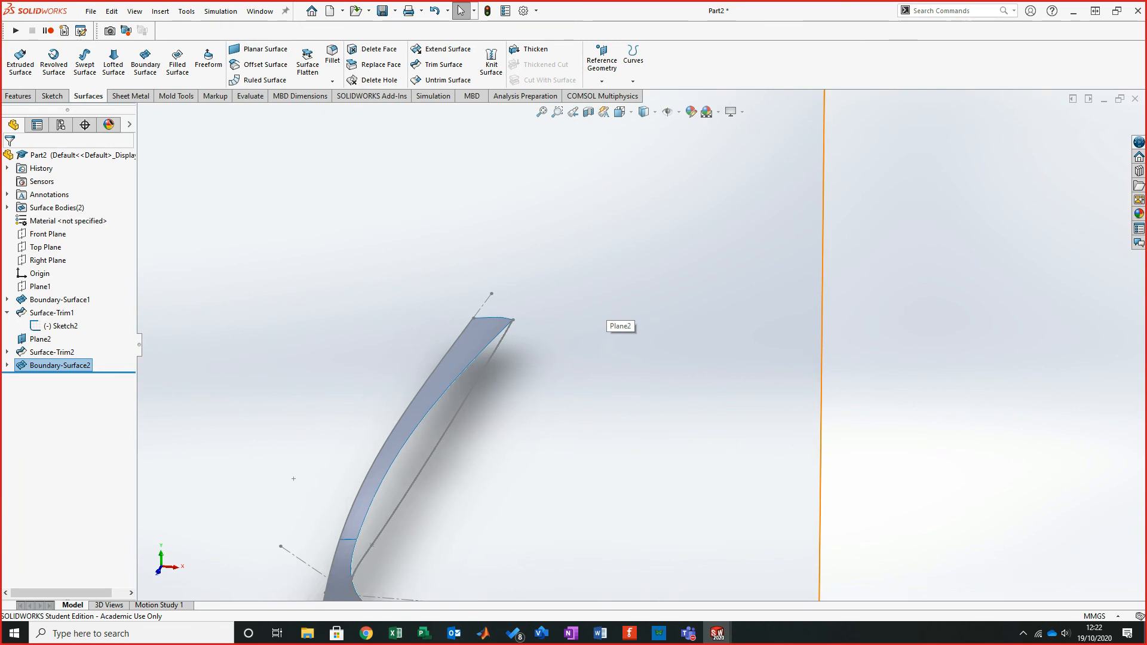
- Hide Plane2
{"action": "scroll", "coordinate": [605, 315], "scroll_direction": "up", "scroll_amount": 5}
{"action": "middle_click_drag", "start_coordinate": [604, 316], "coordinate": [512, 352]}
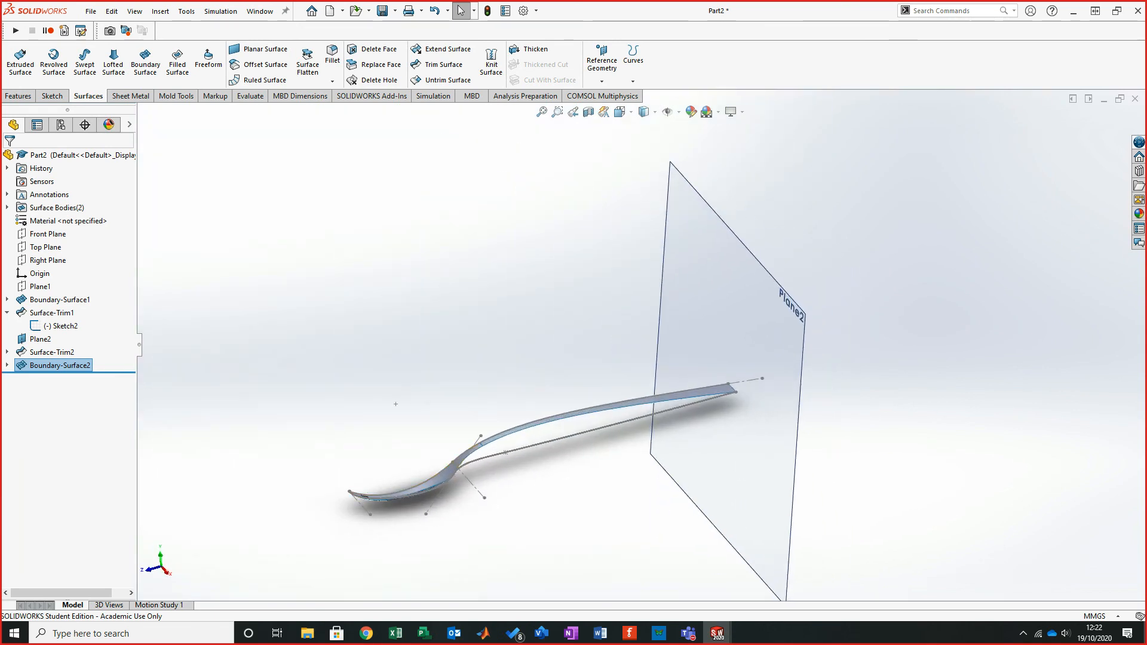
{"action": "right_click", "coordinate": [792, 298]}
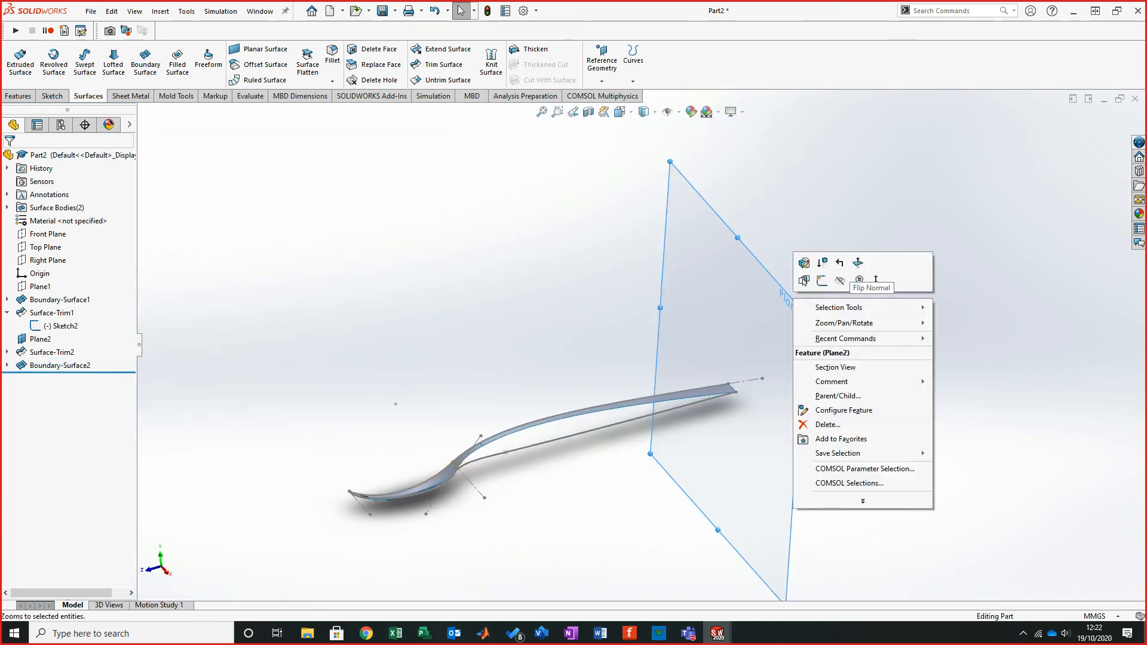
{"action": "left_click", "coordinate": [839, 280]}
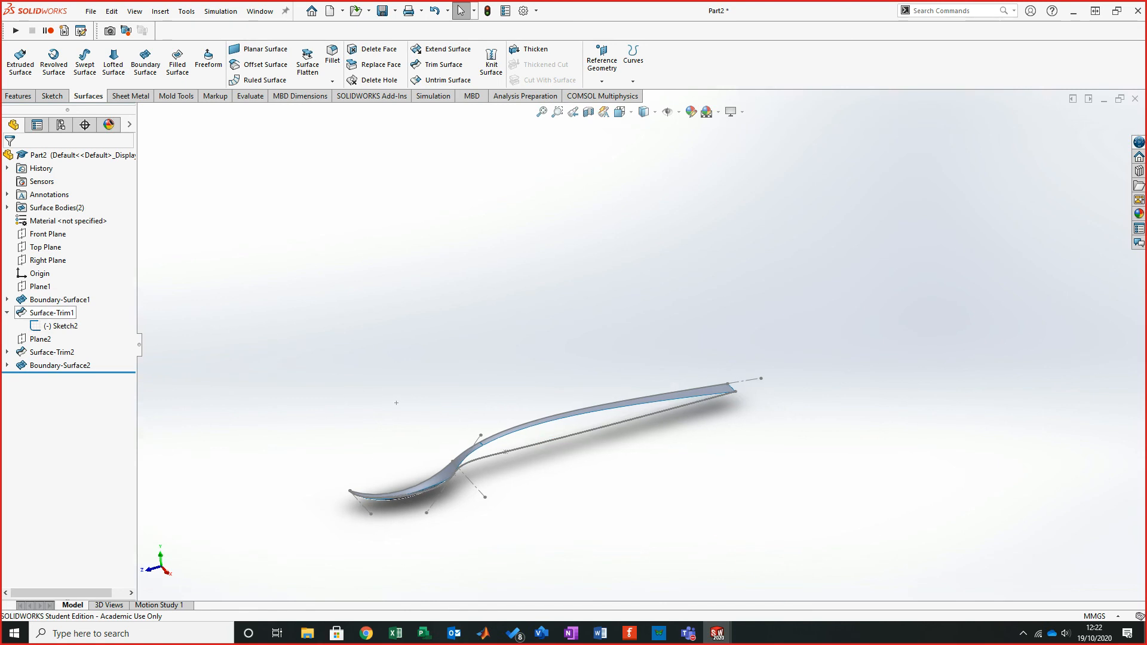
- Hide Sketch2 under Surface-Trim1 and Sketch1 under Boundary-Surface2
{"action": "right_click", "coordinate": [60, 326]}
{"action": "left_click", "coordinate": [60, 307]}
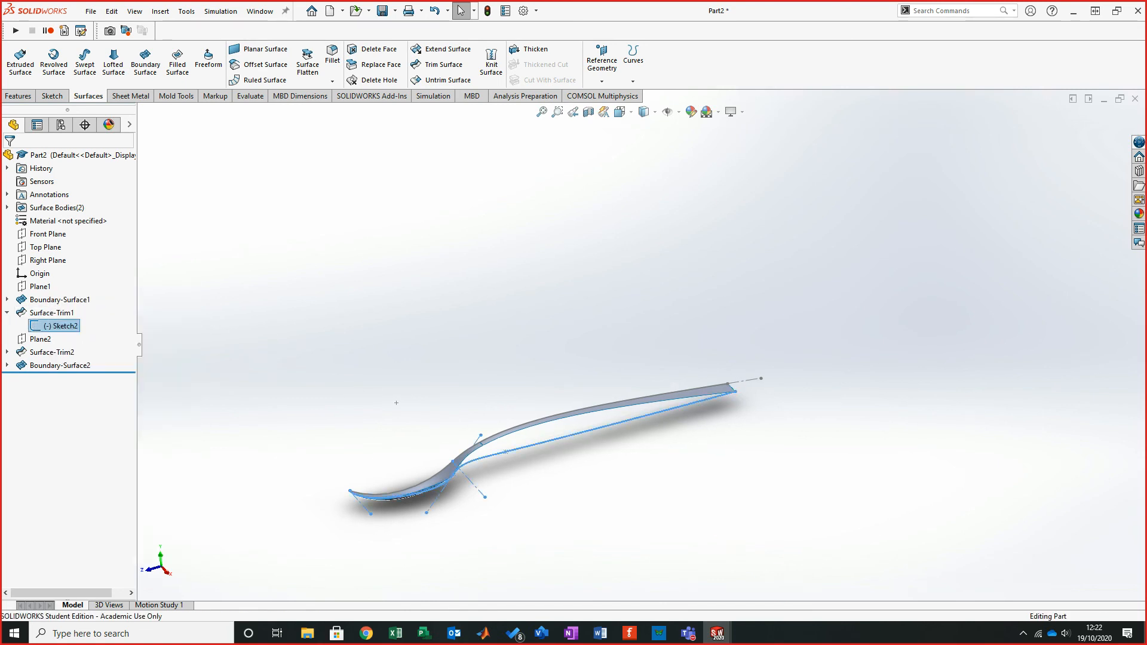
{"action": "middle_click_drag", "start_coordinate": [537, 425], "coordinate": [560, 426]}
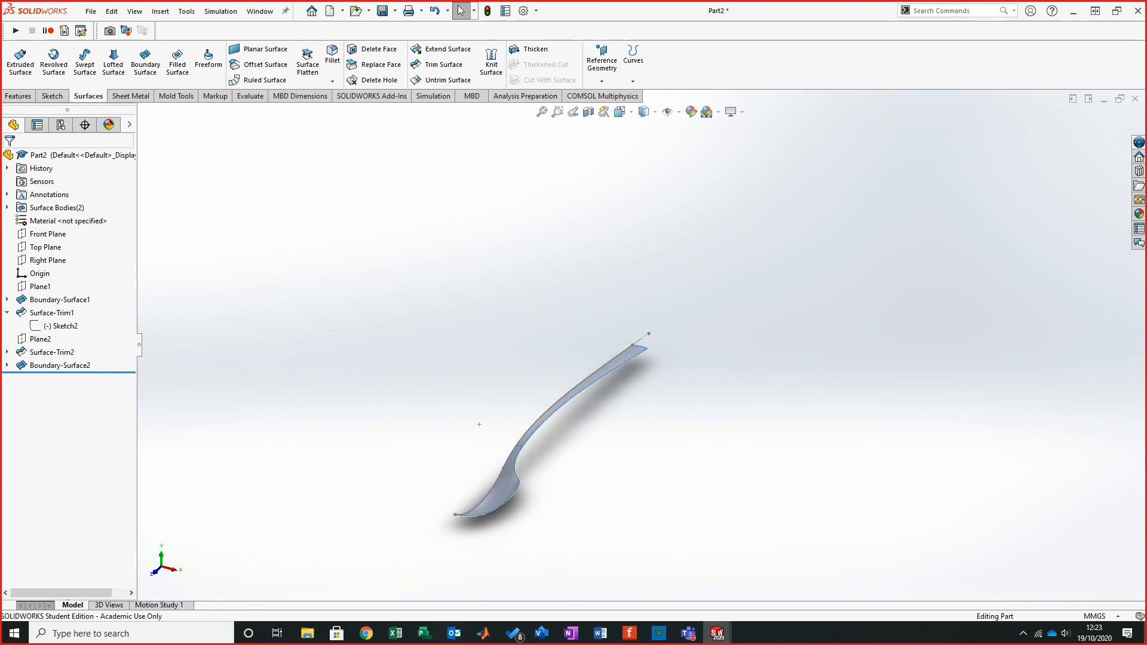
{"action": "left_click", "coordinate": [7, 365]}
{"action": "right_click", "coordinate": [52, 392]}
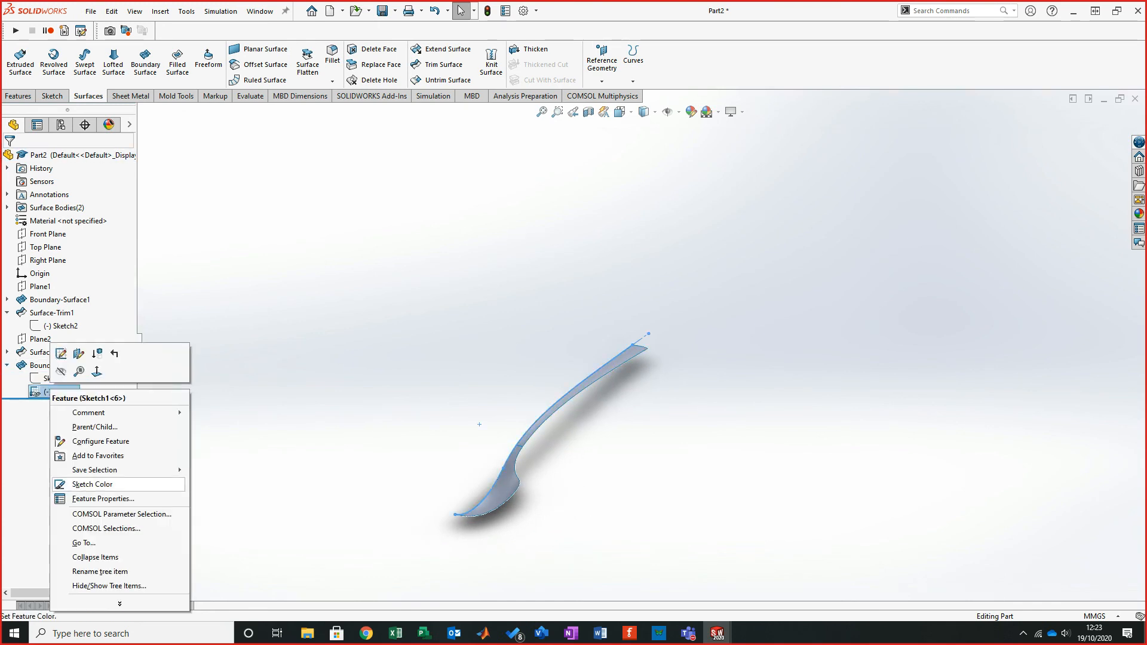
{"action": "left_click", "coordinate": [60, 372]}
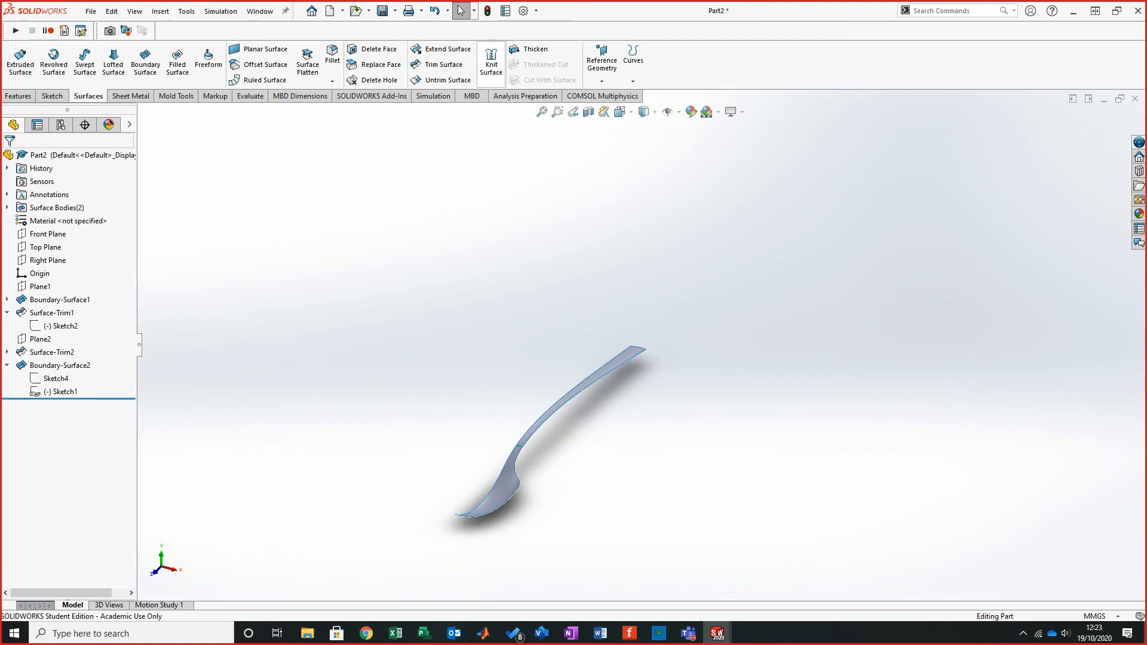
{"action": "left_click", "coordinate": [491, 62]}
{"action": "scroll", "coordinate": [558, 427], "scroll_direction": "down", "scroll_amount": 10}
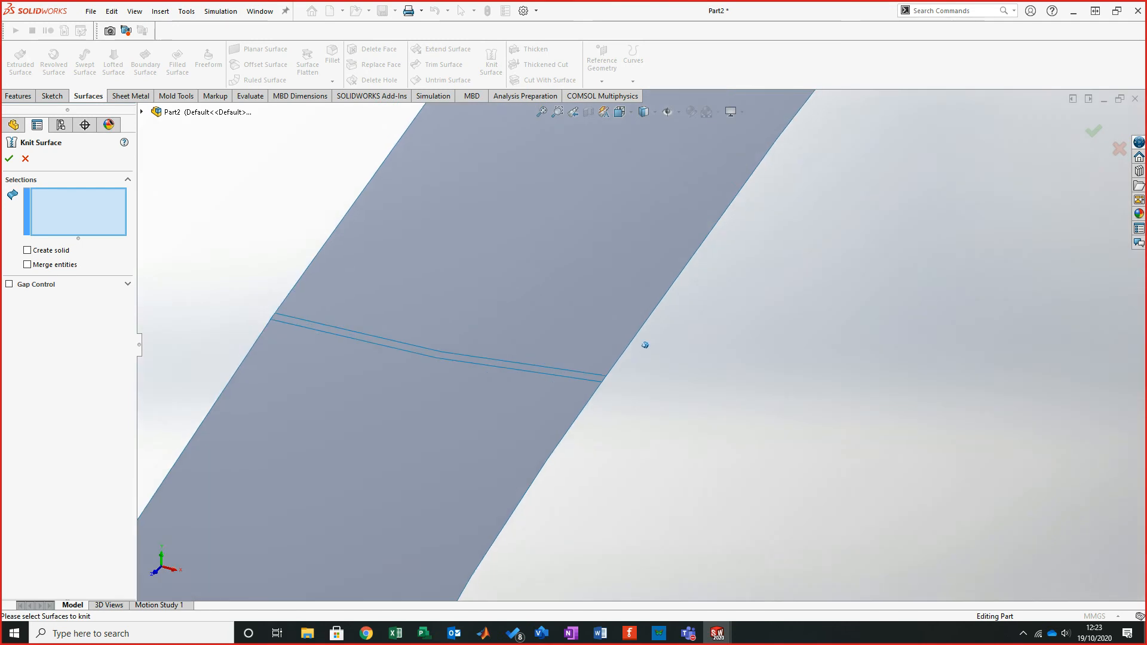
{"action": "middle_click_drag", "start_coordinate": [645, 345], "coordinate": [627, 311]}
{"action": "key", "text": "Escape"}
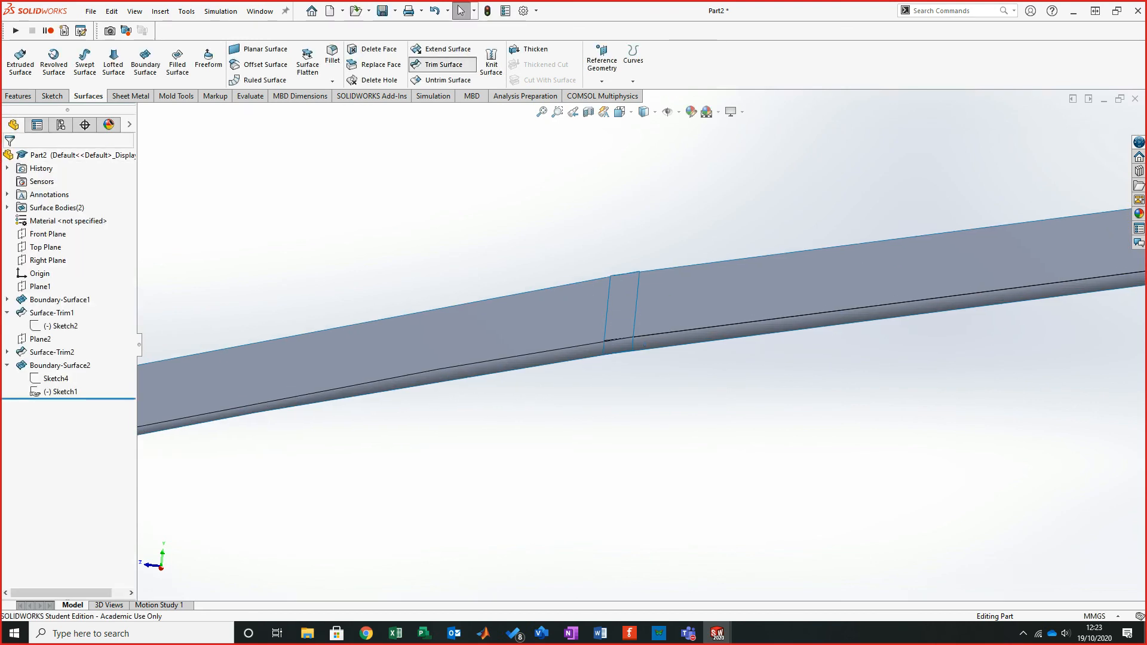
- Mutually trim Surface-Trim2 and Boundary-Surface2, removing the overlapping piece of the new boundary surface
{"action": "left_click", "coordinate": [443, 64]}
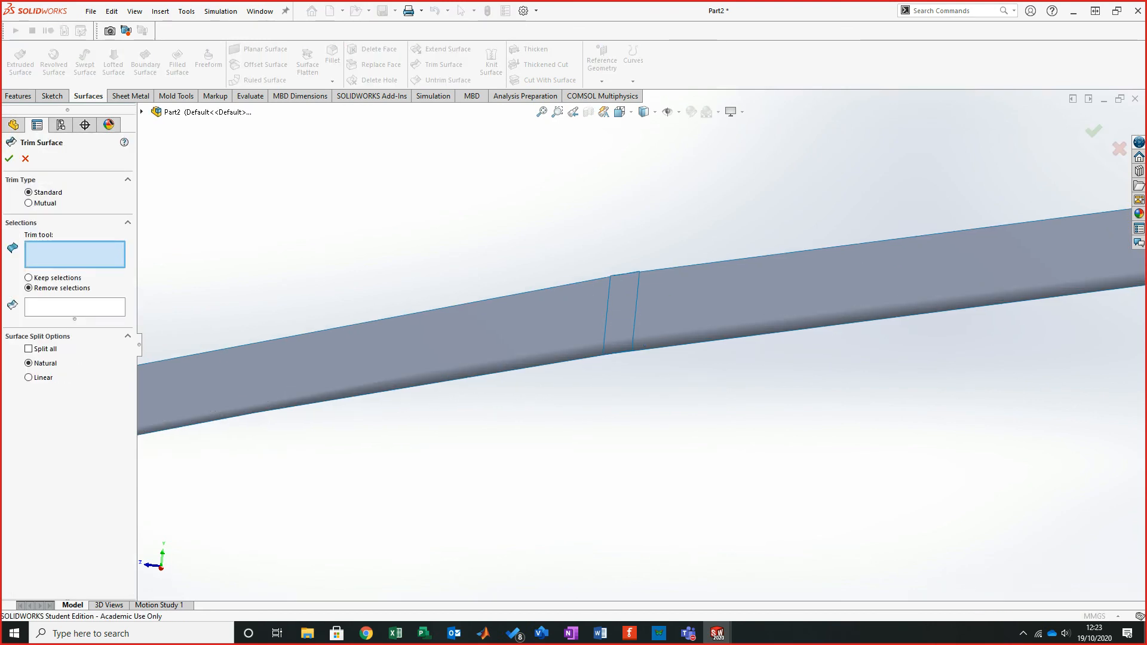
{"action": "left_click", "coordinate": [28, 203]}
{"action": "left_click", "coordinate": [600, 343]}
{"action": "left_click", "coordinate": [657, 323]}
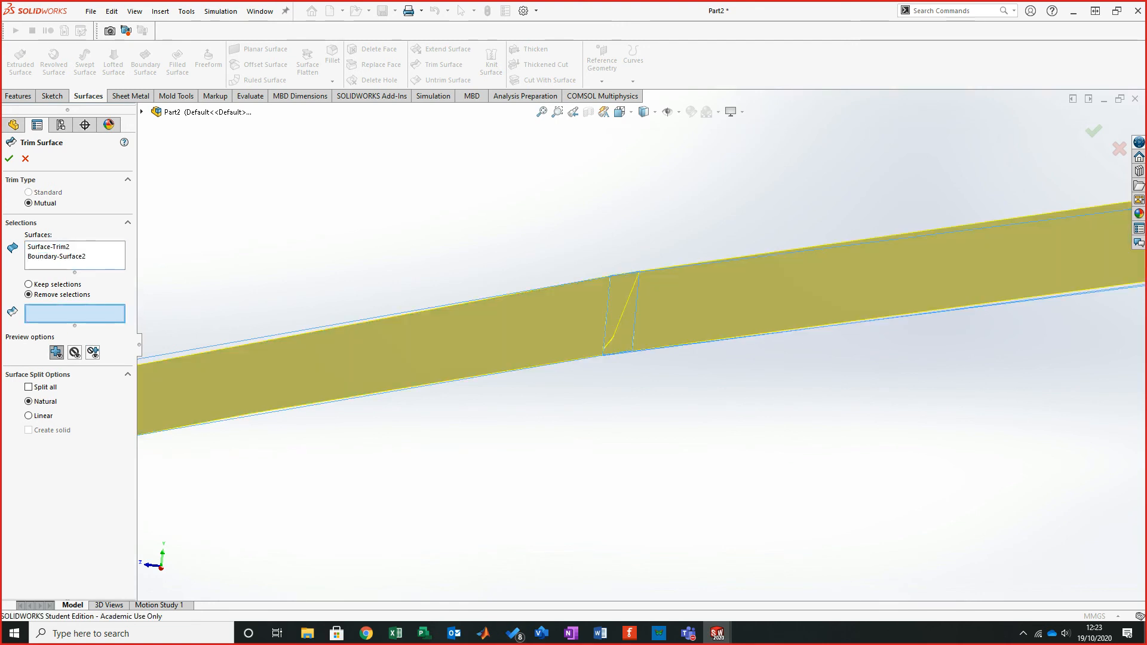
{"action": "left_click", "coordinate": [630, 344]}
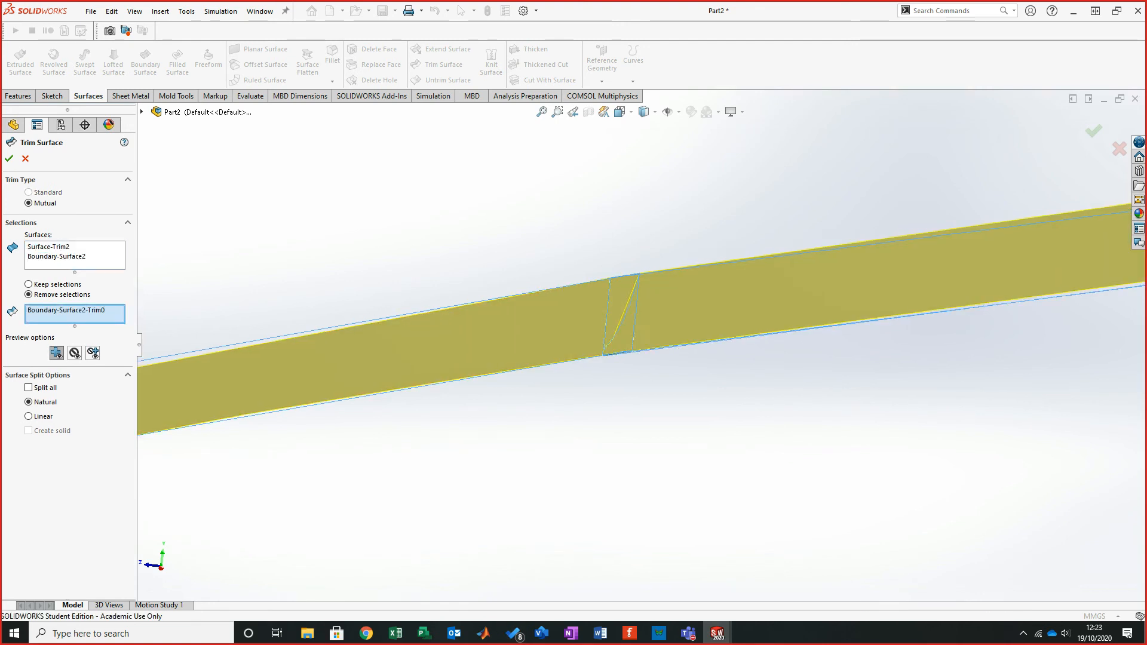
{"action": "left_click", "coordinate": [644, 345]}
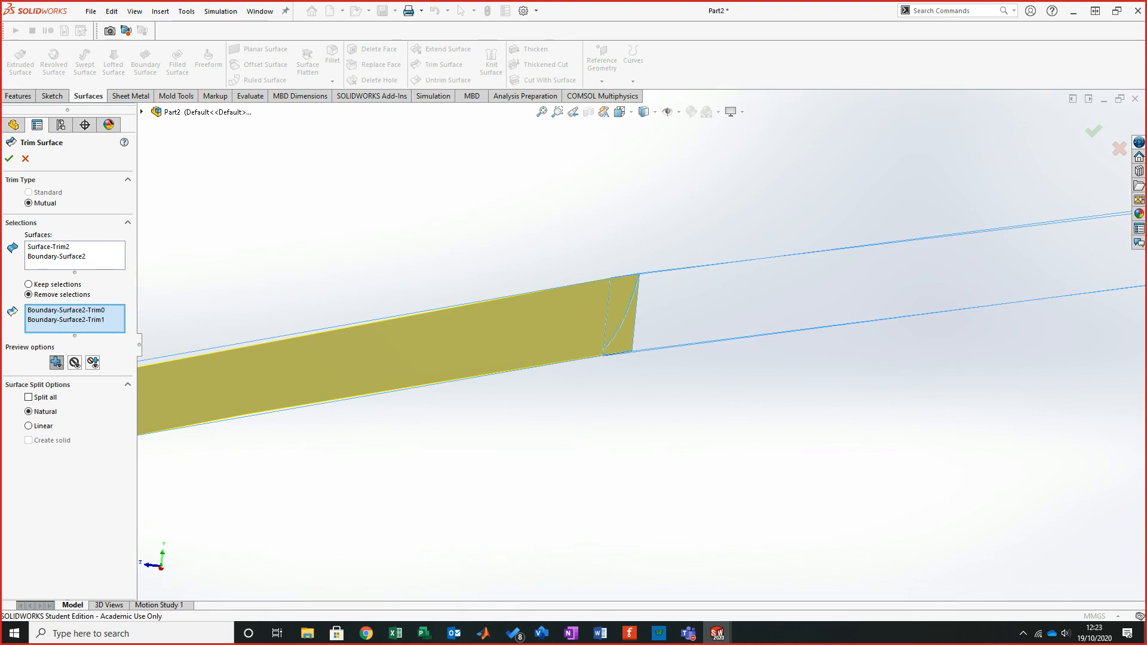
{"action": "right_click", "coordinate": [95, 320]}
{"action": "left_click", "coordinate": [122, 345]}
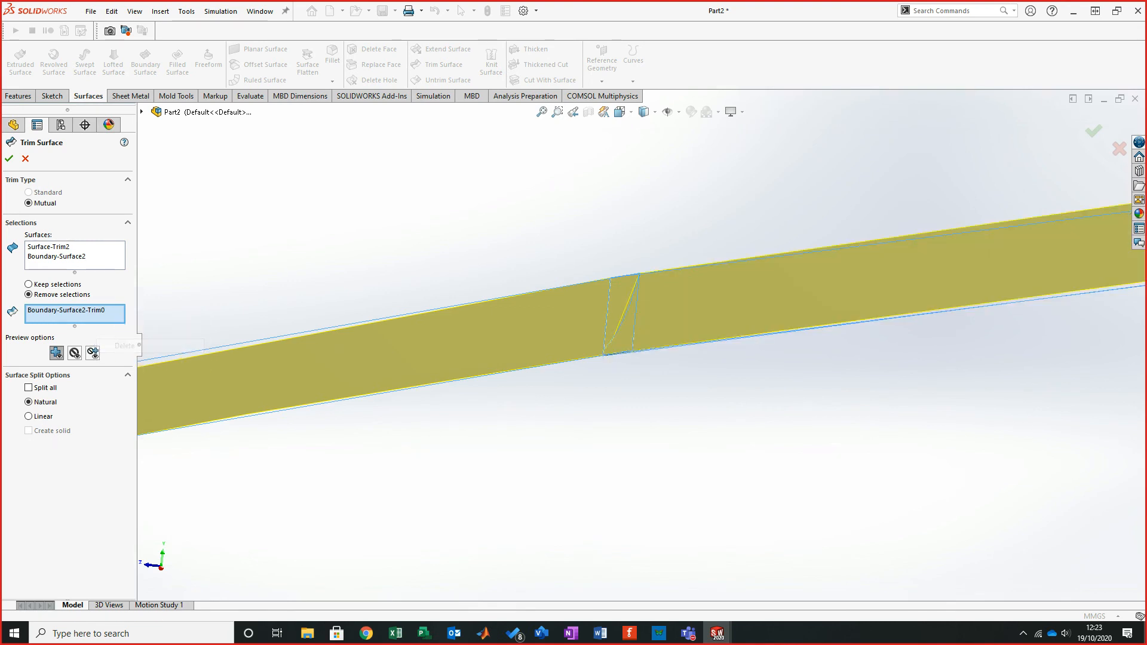
{"action": "key", "text": "Return"}
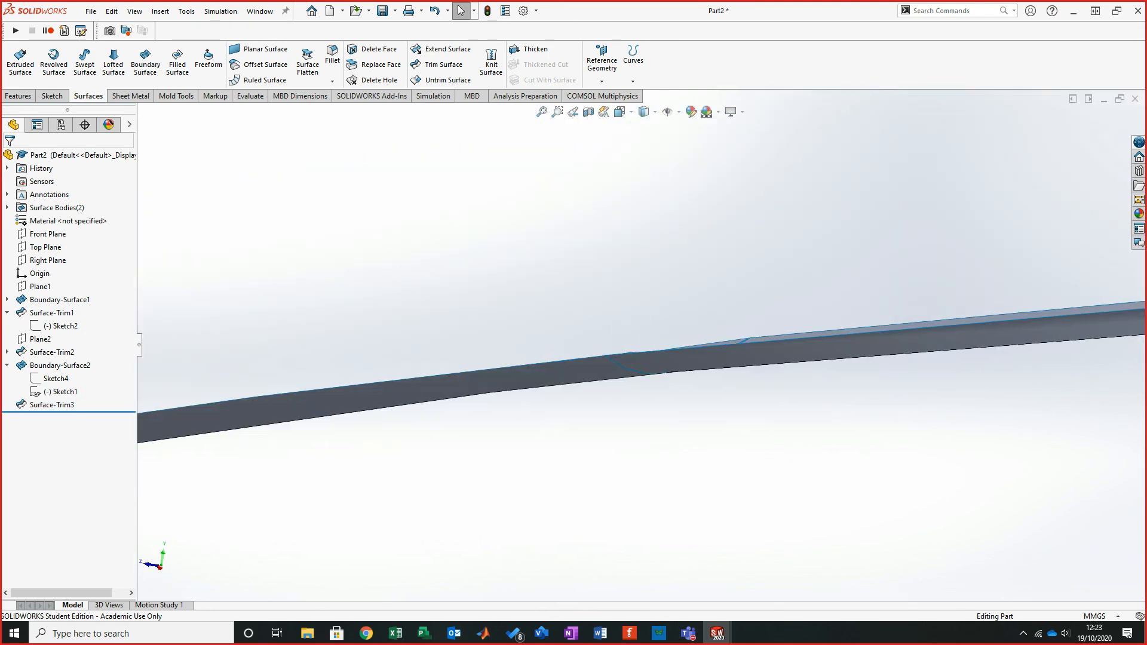
- Mutually trim Surface-Trim3 and Surface-Trim2, removing the leftover overlap piece of Surface-Trim2
{"action": "middle_click_drag", "start_coordinate": [644, 345], "coordinate": [649, 358]}
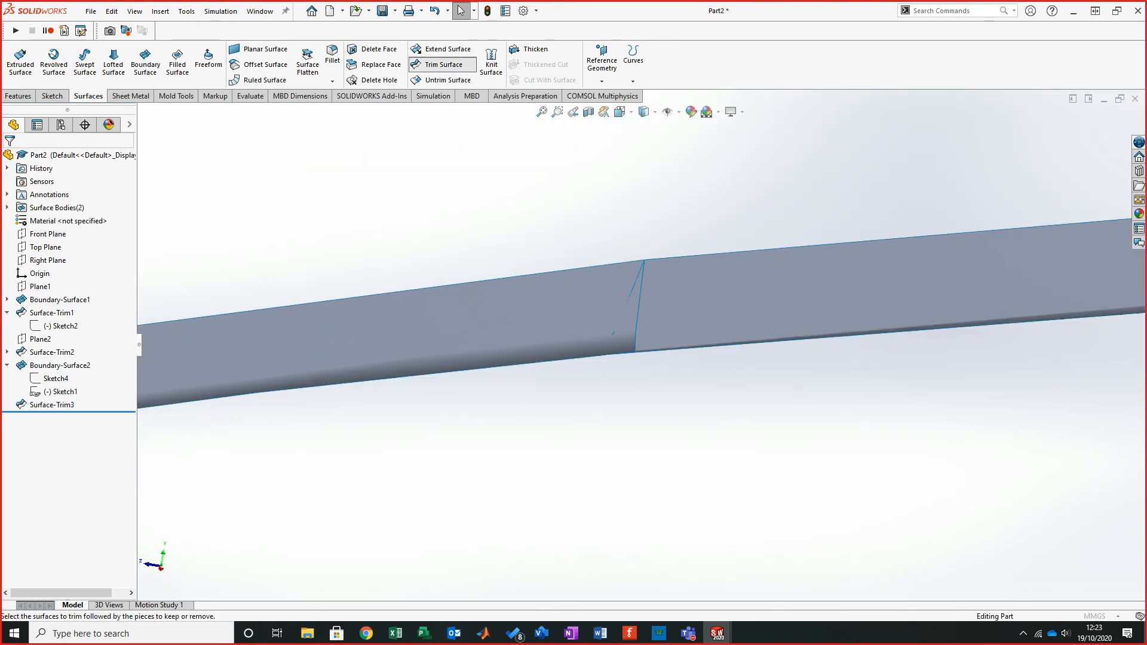
{"action": "left_click", "coordinate": [443, 65]}
{"action": "left_click", "coordinate": [678, 304]}
{"action": "left_click", "coordinate": [582, 314]}
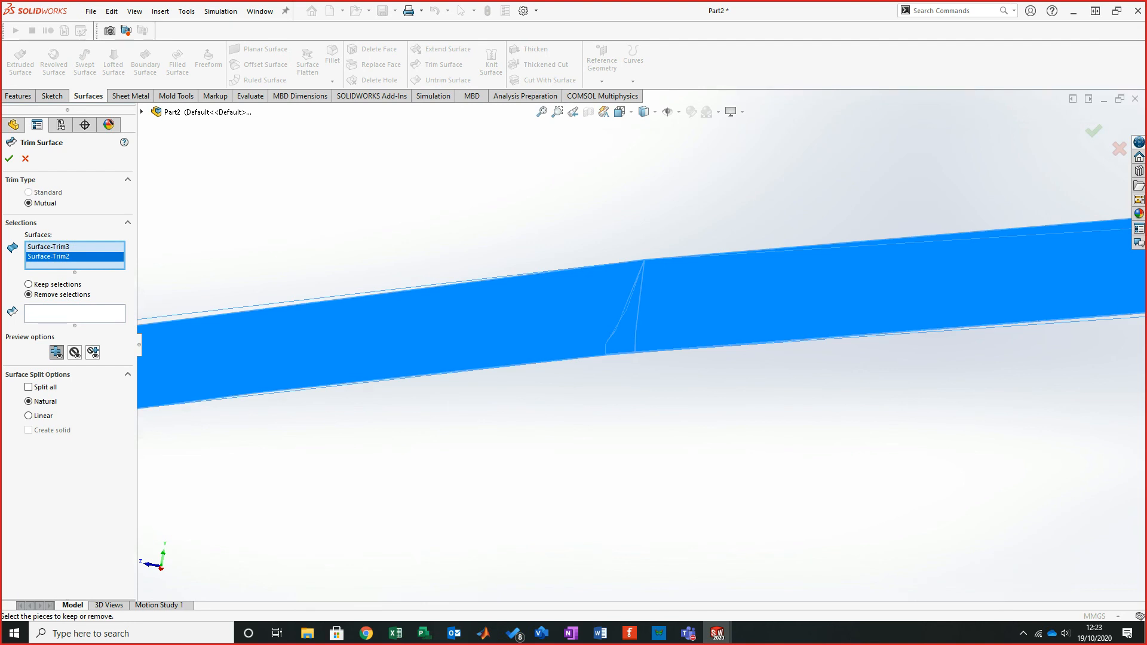
{"action": "left_click", "coordinate": [621, 340]}
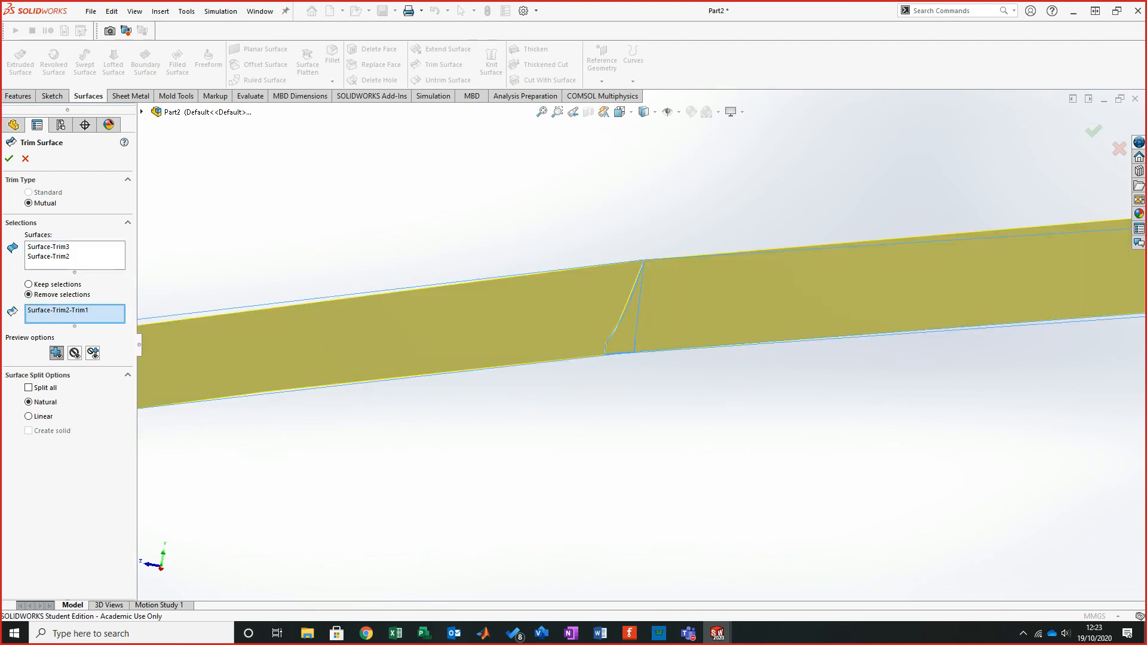
{"action": "middle_click_drag", "start_coordinate": [621, 341], "coordinate": [645, 344]}
{"action": "left_click", "coordinate": [9, 159]}
- Knit Surface-Trim4 and Surface-Trim3 into one surface with Merge entities on
{"action": "left_click", "coordinate": [491, 63]}
{"action": "left_click", "coordinate": [460, 347]}
{"action": "left_click", "coordinate": [586, 337]}
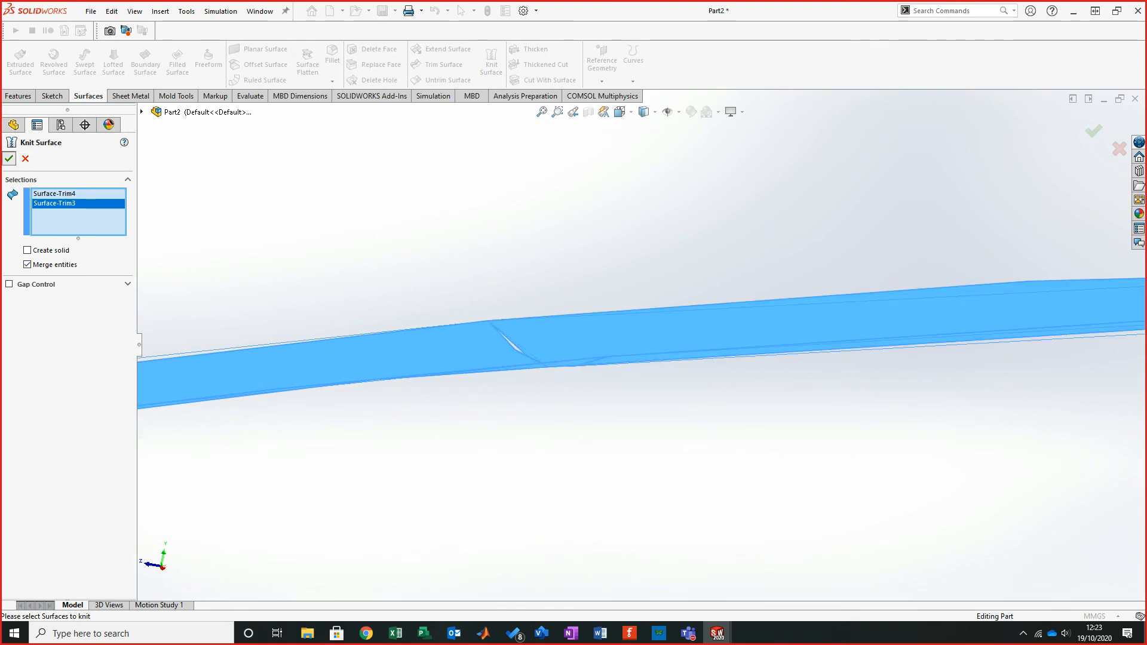
{"action": "left_click", "coordinate": [9, 159]}
- Mirror the knitted surface body about the Right Plane with Knit surfaces enabled
{"action": "middle_click_drag", "start_coordinate": [637, 338], "coordinate": [702, 333]}
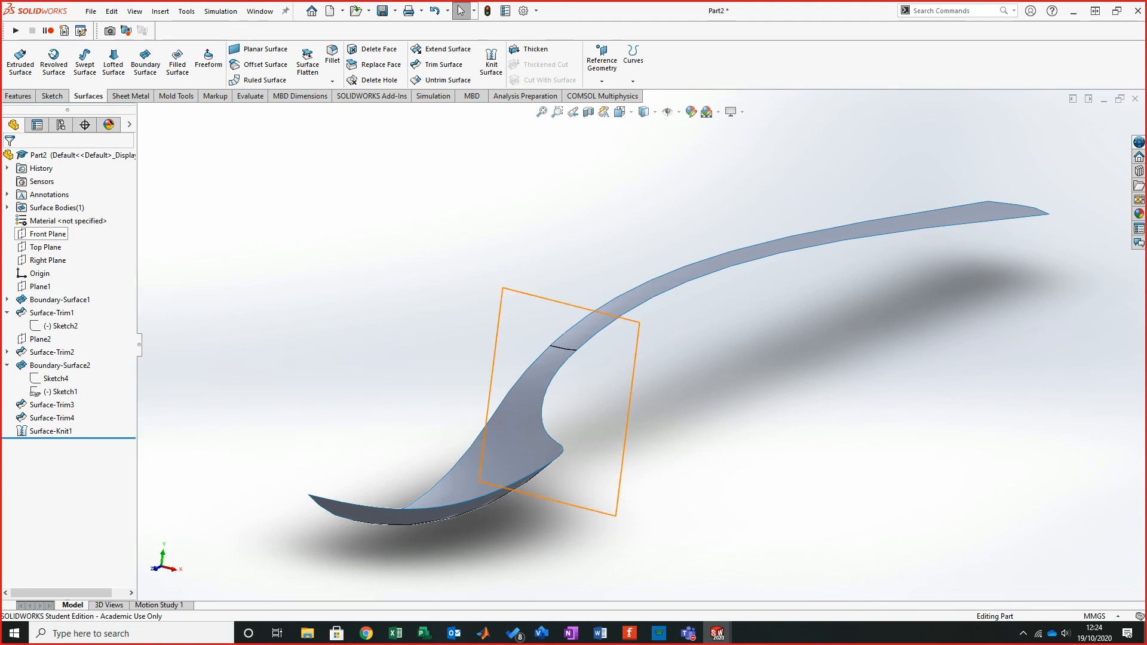
{"action": "left_click", "coordinate": [48, 260]}
{"action": "middle_click_drag", "start_coordinate": [663, 333], "coordinate": [747, 344]}
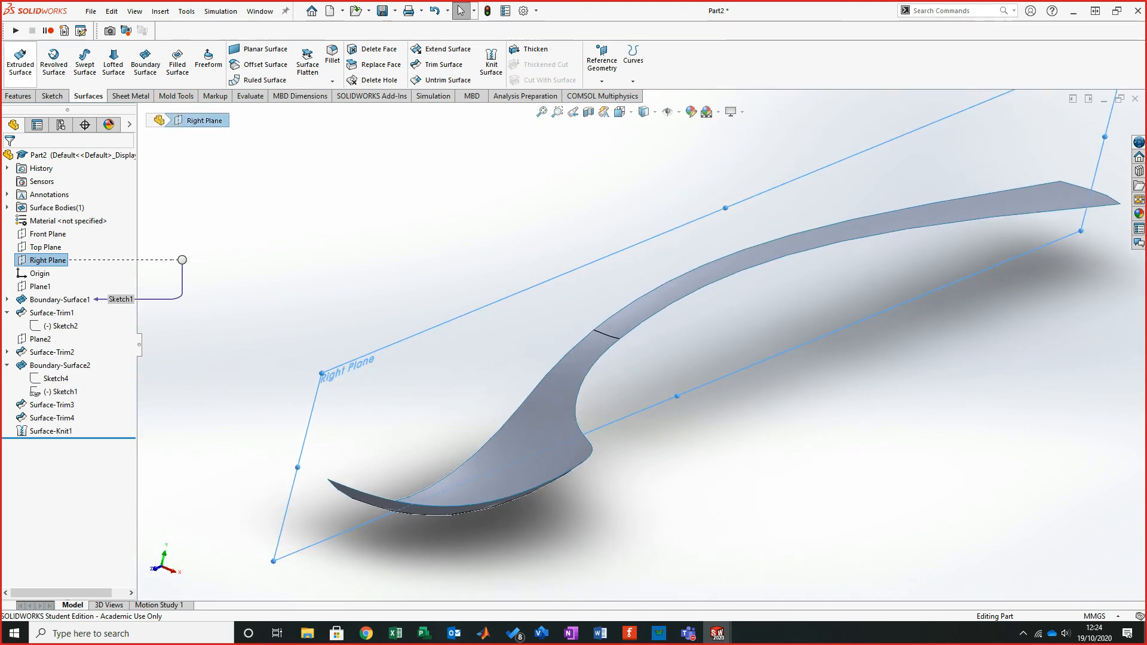
{"action": "left_click", "coordinate": [19, 96]}
{"action": "left_click", "coordinate": [430, 79]}
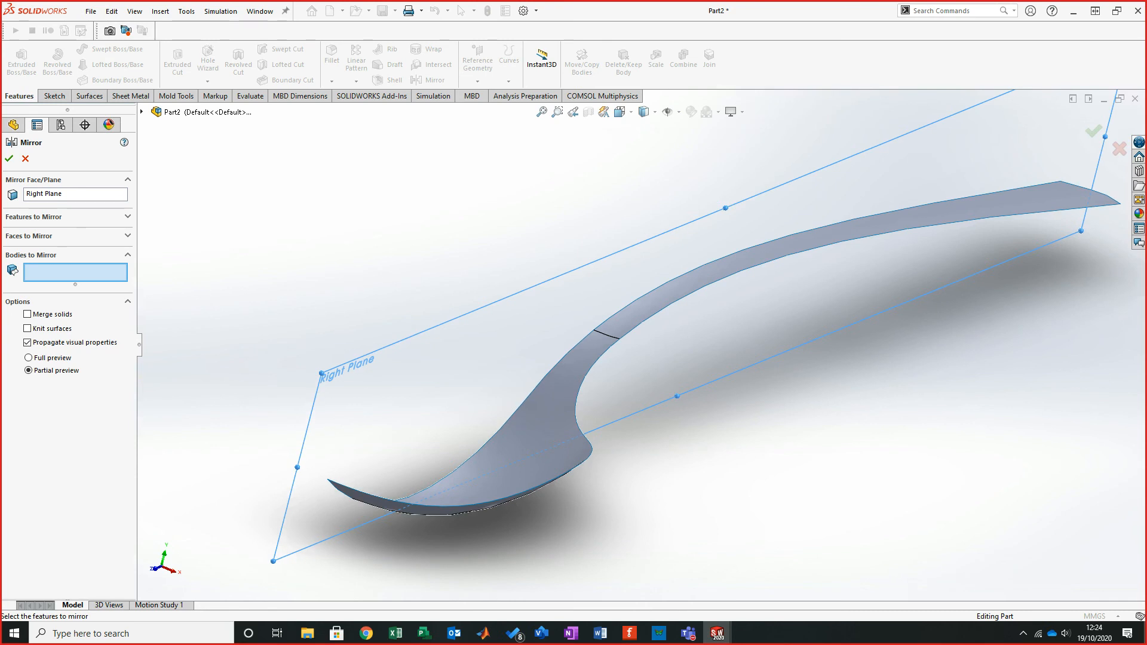
{"action": "left_click", "coordinate": [127, 236]}
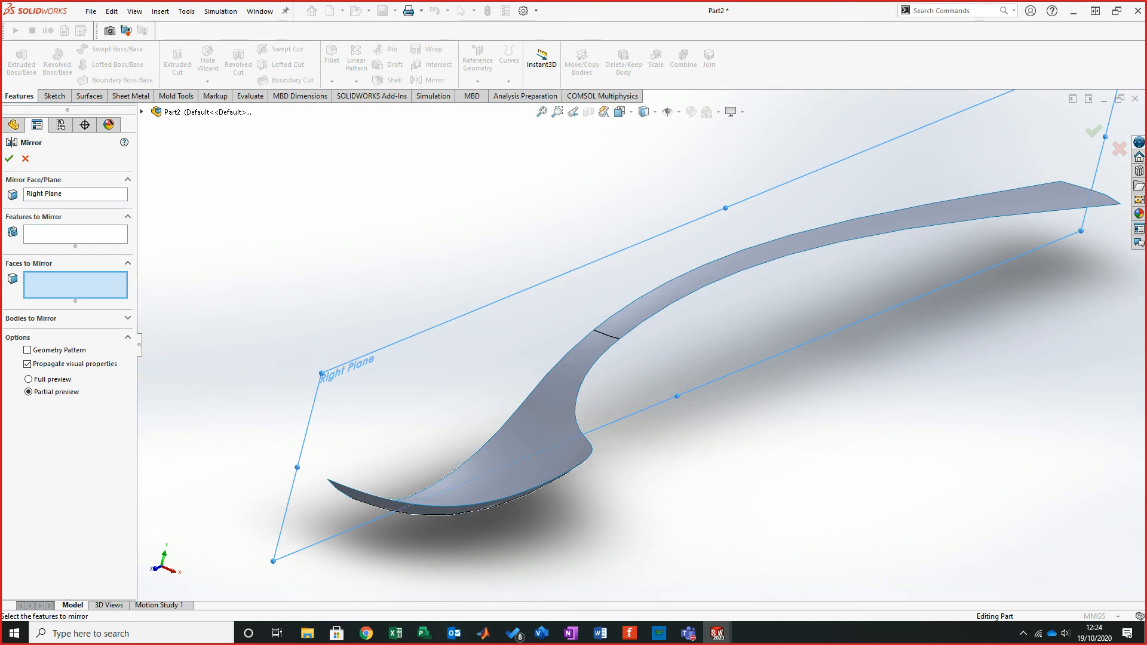
{"action": "left_click", "coordinate": [128, 319]}
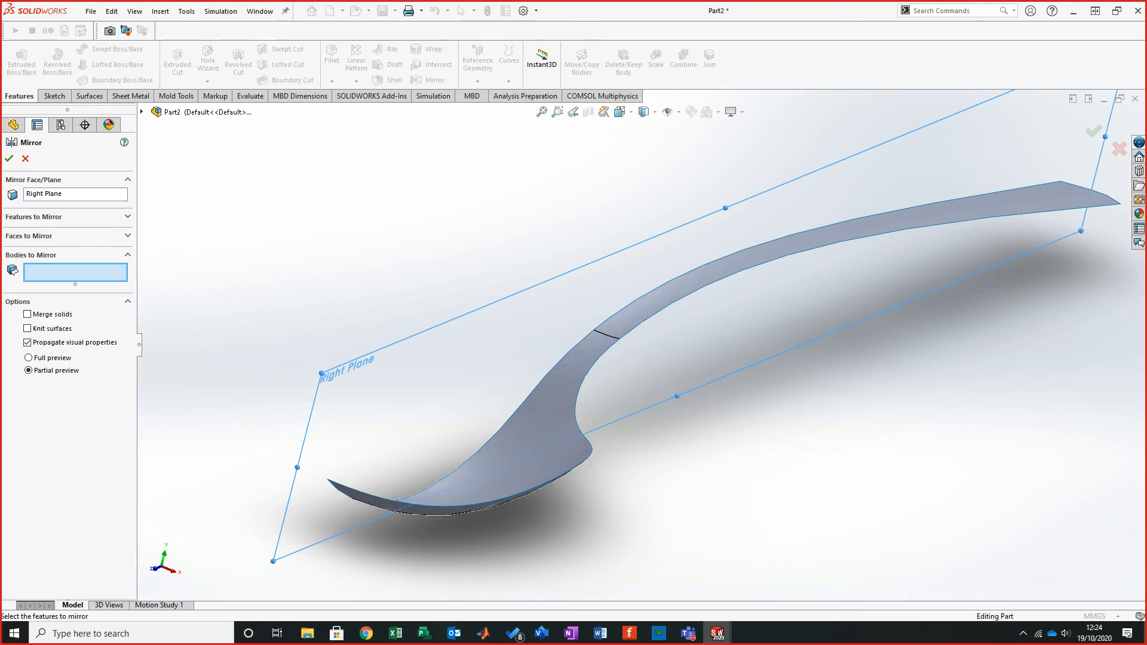
{"action": "middle_click_drag", "start_coordinate": [555, 421], "coordinate": [556, 416]}
{"action": "left_click", "coordinate": [549, 418]}
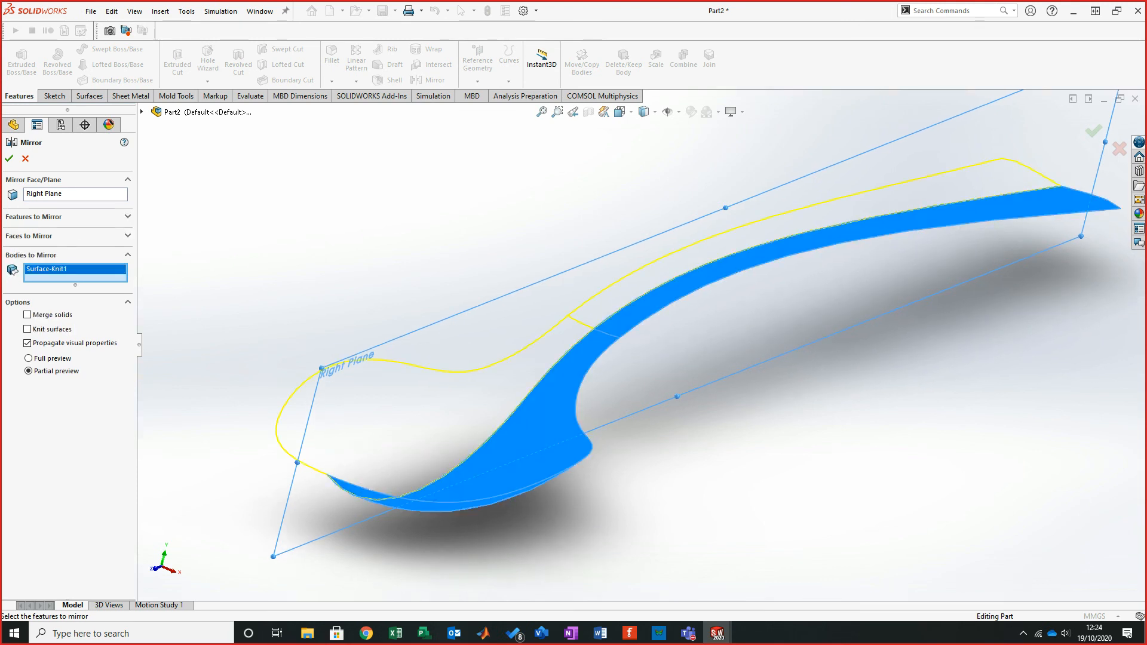
{"action": "middle_click_drag", "start_coordinate": [735, 334], "coordinate": [818, 339]}
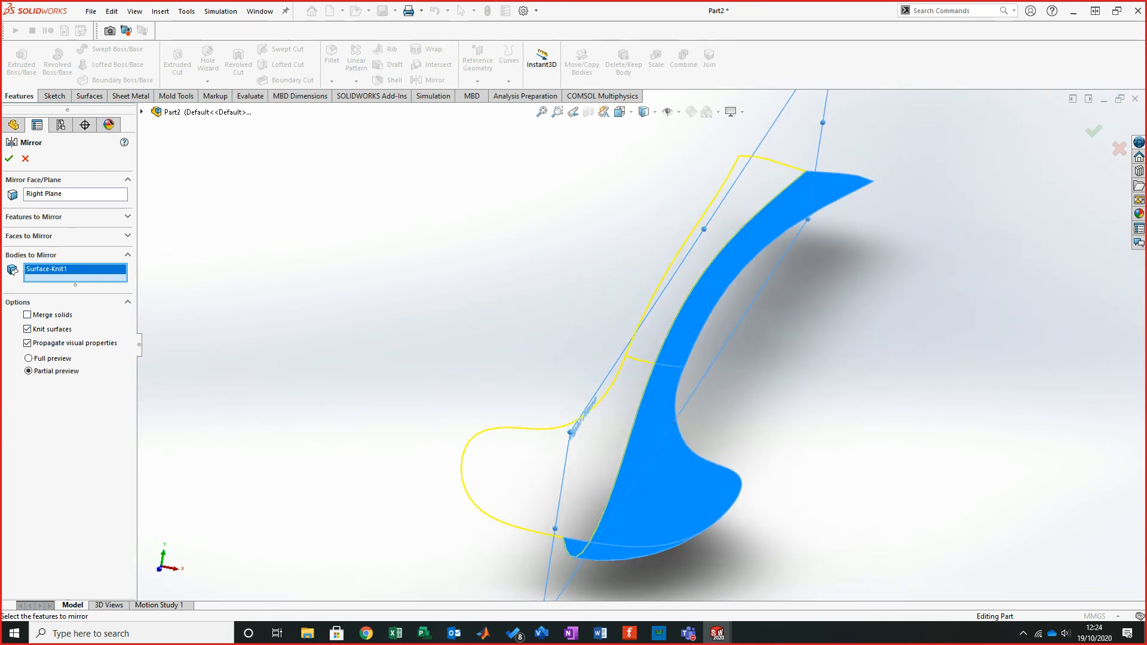
{"action": "left_click", "coordinate": [9, 159]}
- Thicken the mirrored spoon surface body to a thickness of 1 mm
{"action": "middle_click_drag", "start_coordinate": [745, 339], "coordinate": [726, 356]}
{"action": "key", "text": "f"}
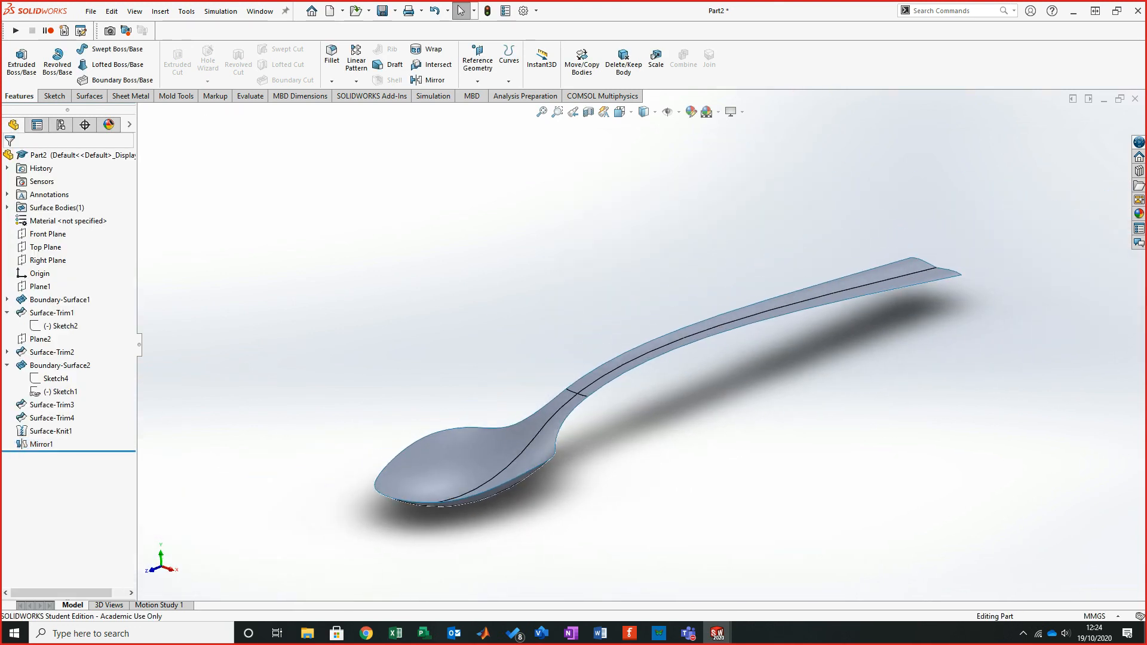
{"action": "middle_click_drag", "start_coordinate": [657, 325], "coordinate": [621, 295]}
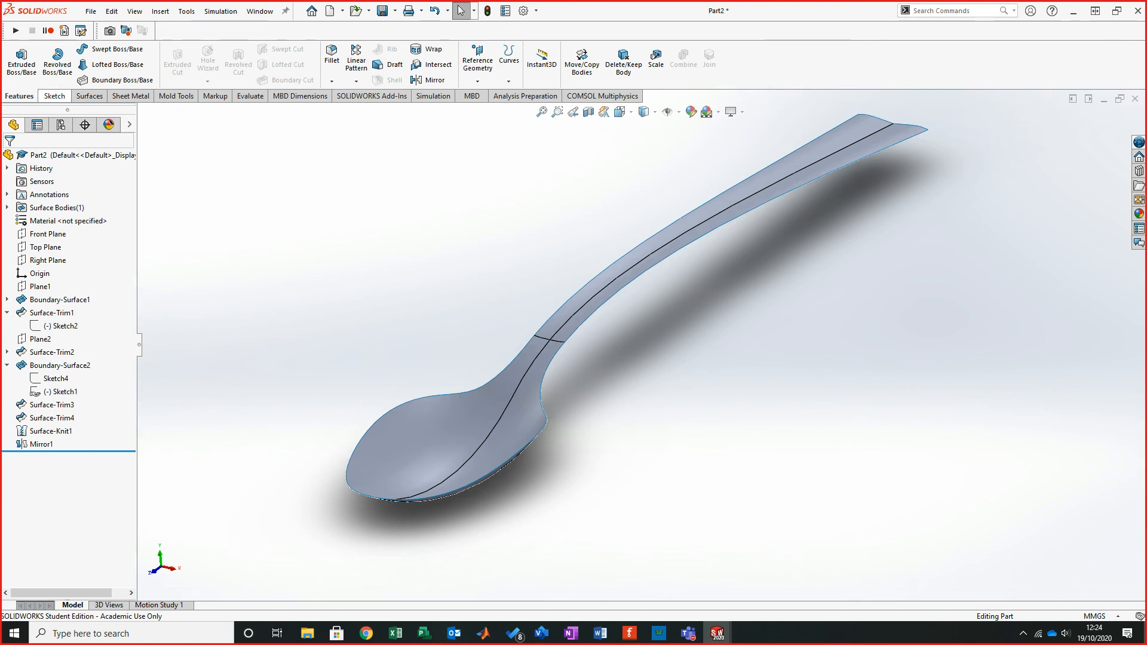
{"action": "left_click", "coordinate": [88, 95]}
{"action": "middle_click_drag", "start_coordinate": [630, 293], "coordinate": [683, 323]}
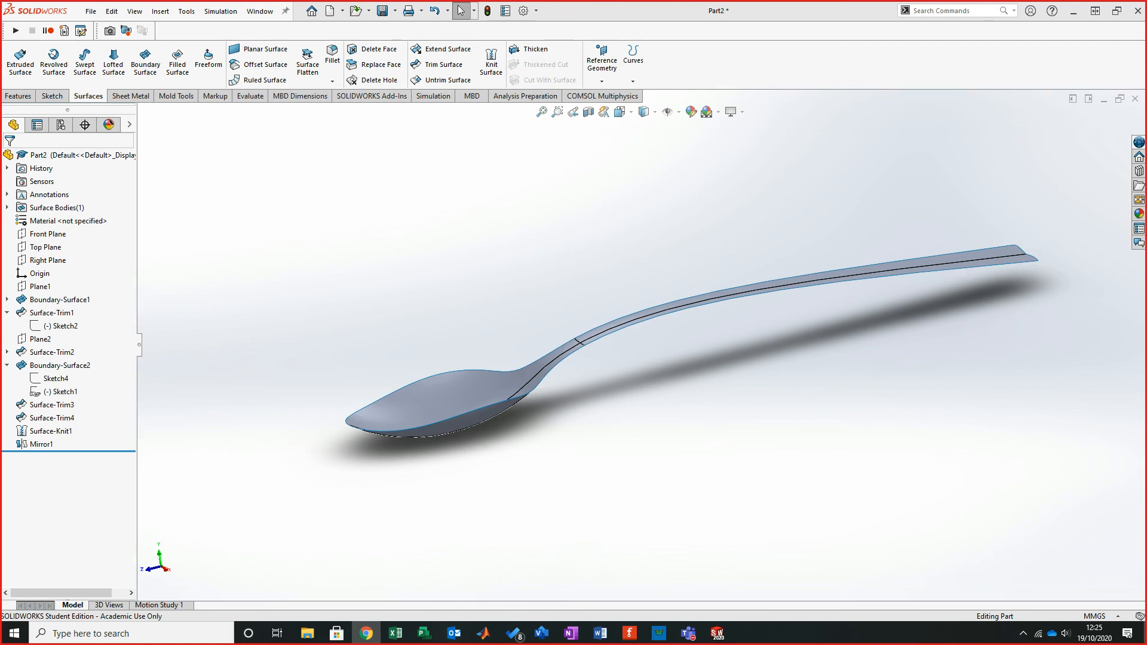
{"action": "middle_click_drag", "start_coordinate": [663, 318], "coordinate": [737, 352]}
{"action": "middle_click_drag", "start_coordinate": [680, 325], "coordinate": [679, 377]}
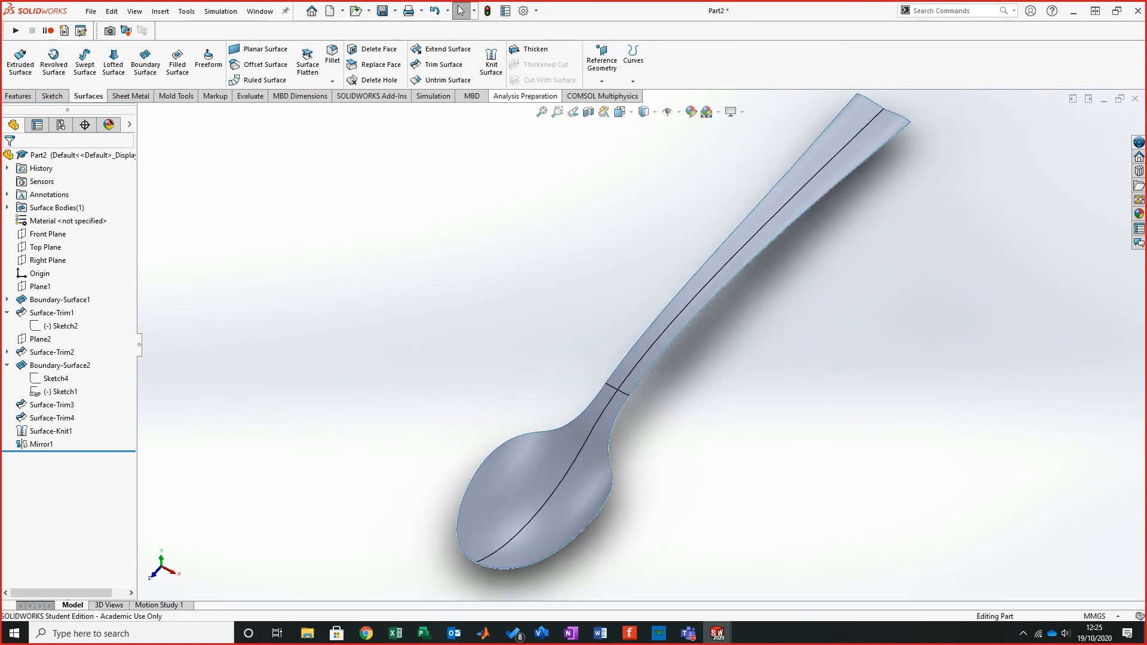
{"action": "left_click", "coordinate": [531, 50]}
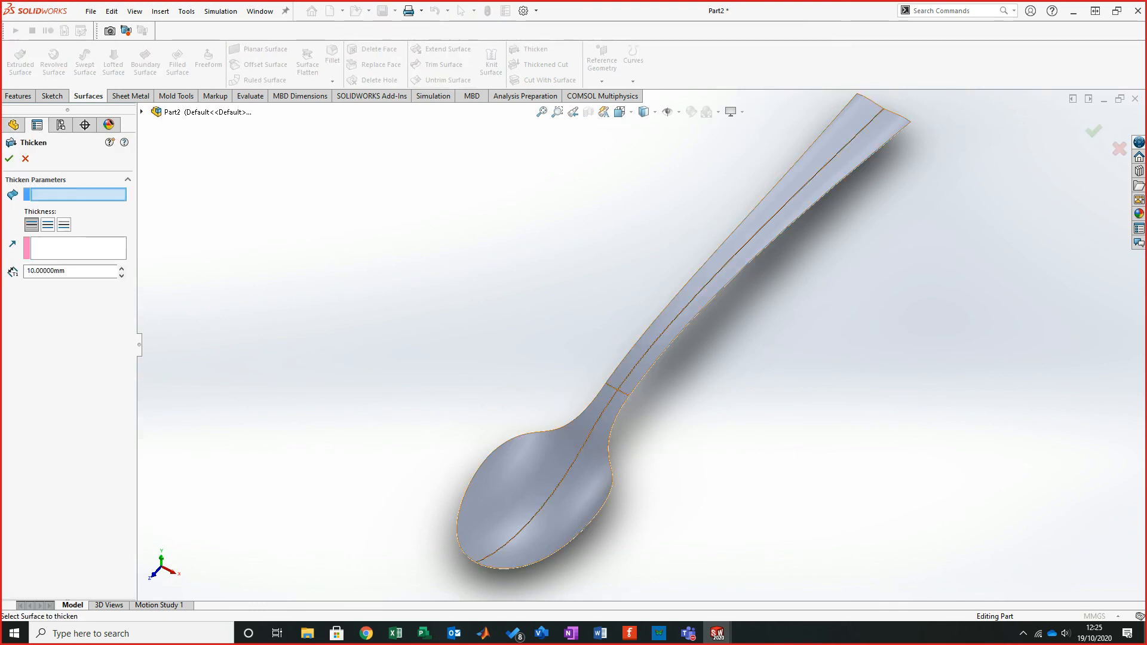
{"action": "middle_click_drag", "start_coordinate": [679, 325], "coordinate": [682, 333]}
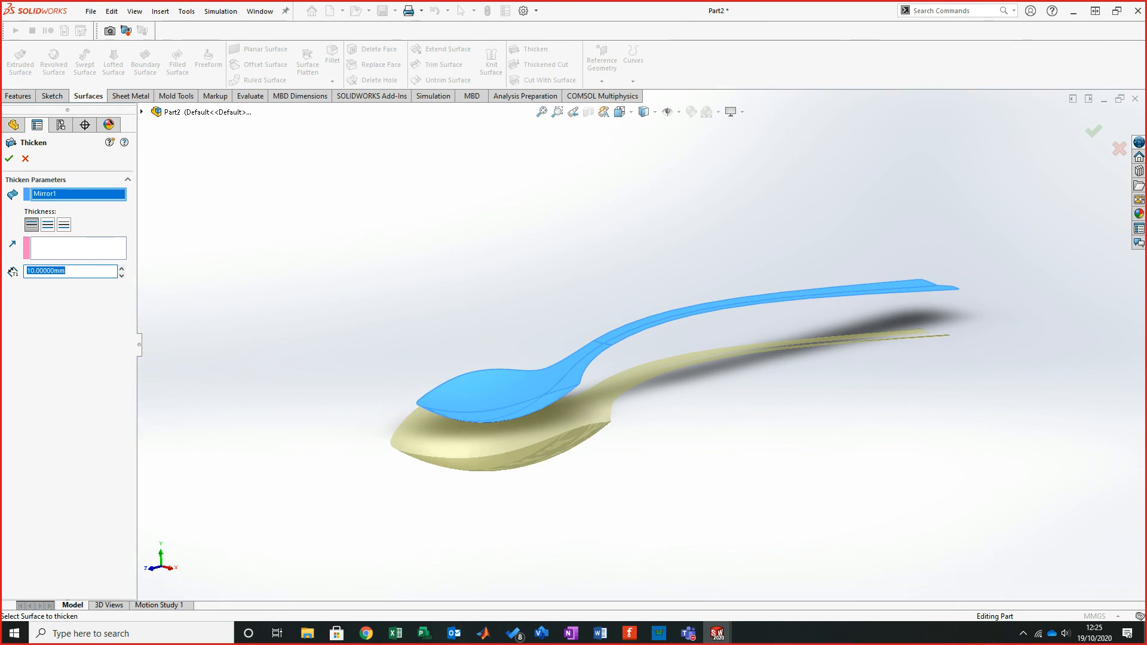
{"action": "type", "text": "1"}
{"action": "key", "text": "Return"}
{"action": "key", "text": "Return"}
{"action": "middle_click_drag", "start_coordinate": [682, 339], "coordinate": [692, 365]}
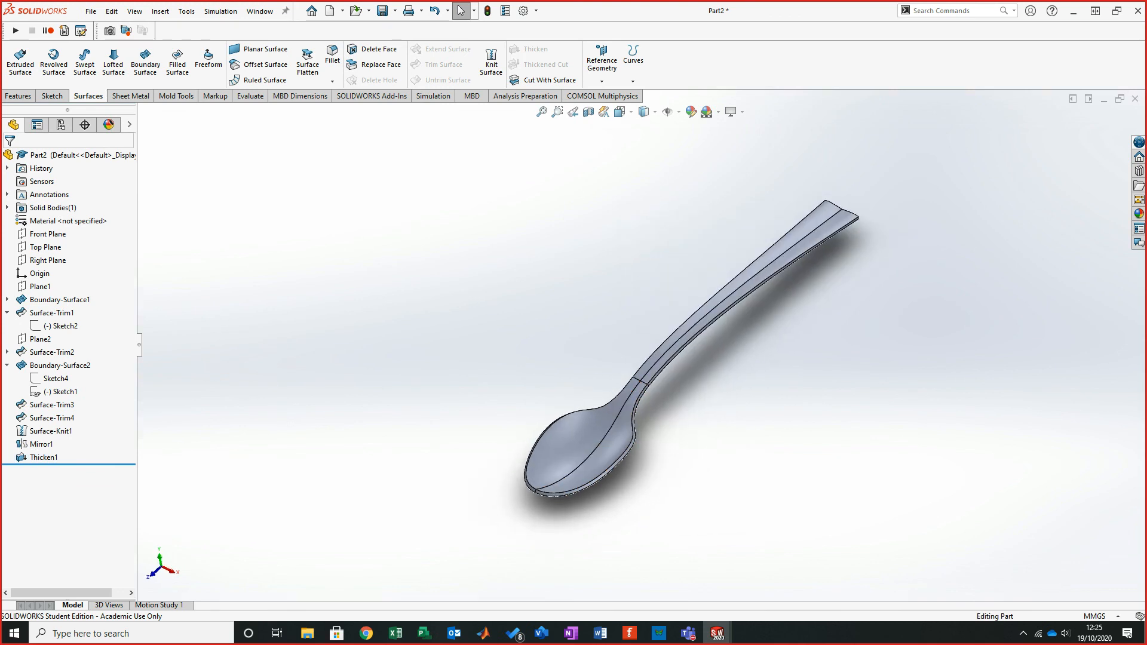
- Zoom in to inspect the thickened edge around the spoon bowl
{"action": "scroll", "coordinate": [665, 268], "scroll_direction": "down", "scroll_amount": 10}
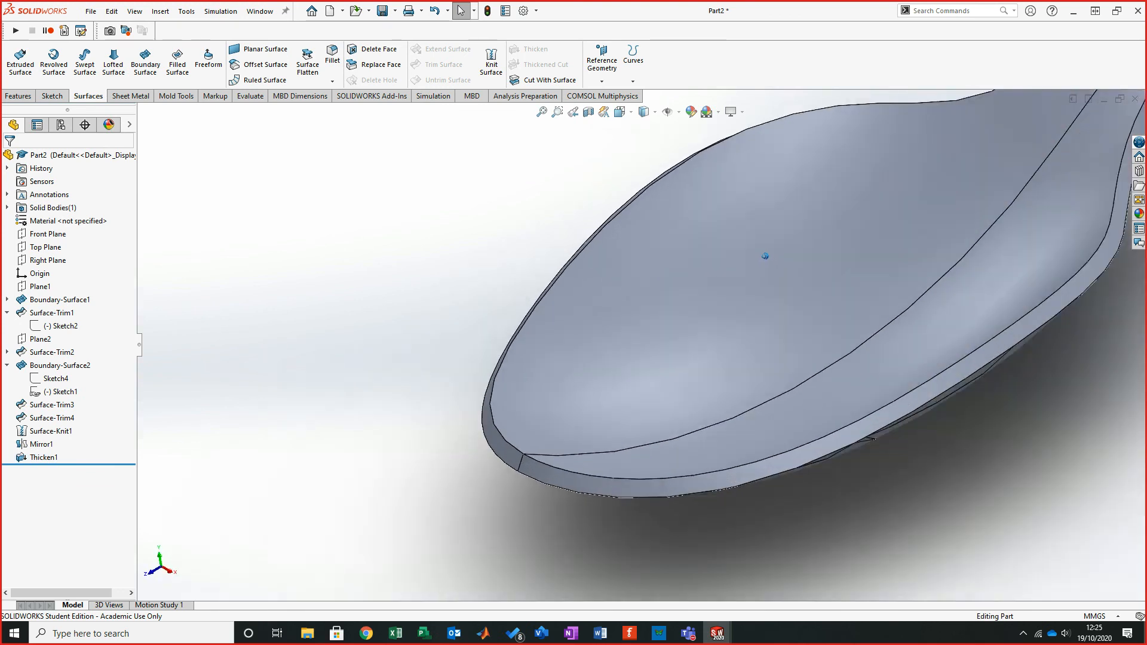
{"action": "scroll", "coordinate": [861, 304], "scroll_direction": "down", "scroll_amount": 5}
{"action": "middle_click_drag", "start_coordinate": [860, 304], "coordinate": [855, 276]}
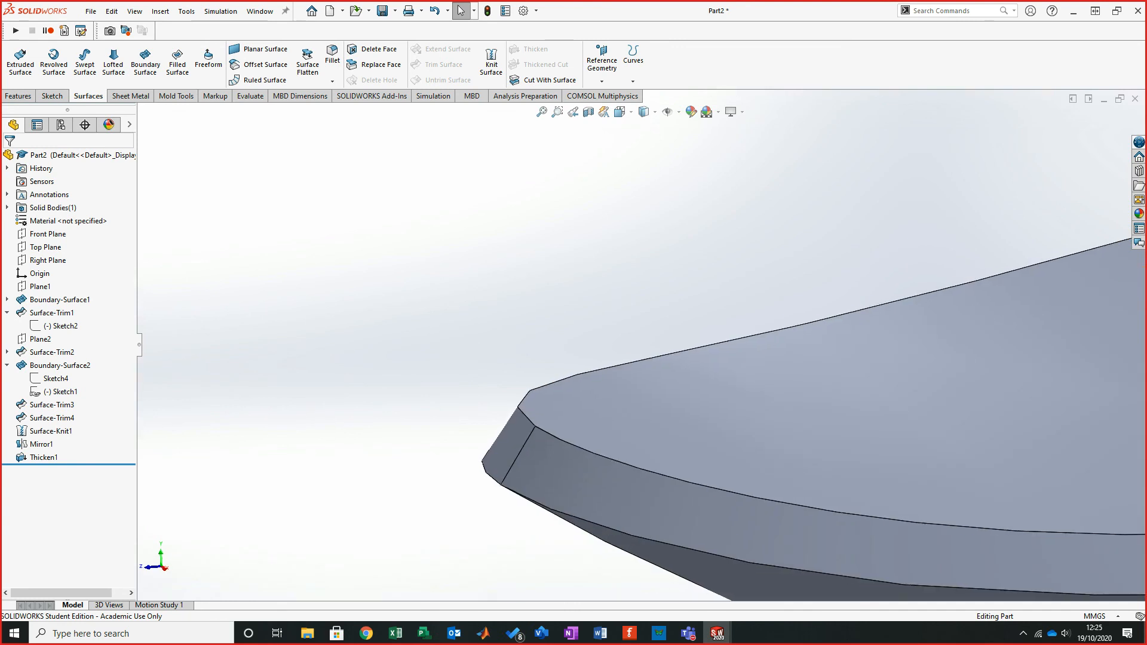
{"action": "left_click", "coordinate": [569, 474]}
{"action": "mouse_move", "coordinate": [597, 362]}
{"action": "middle_mouse_down"}
{"action": "mouse_move", "coordinate": [614, 353]}
{"action": "mouse_move", "coordinate": [564, 351]}
{"action": "mouse_move", "coordinate": [586, 354]}
{"action": "middle_mouse_up"}
{"action": "scroll", "coordinate": [614, 353], "scroll_direction": "up", "scroll_amount": 4}
{"action": "scroll", "coordinate": [586, 354], "scroll_direction": "up", "scroll_amount": 8}
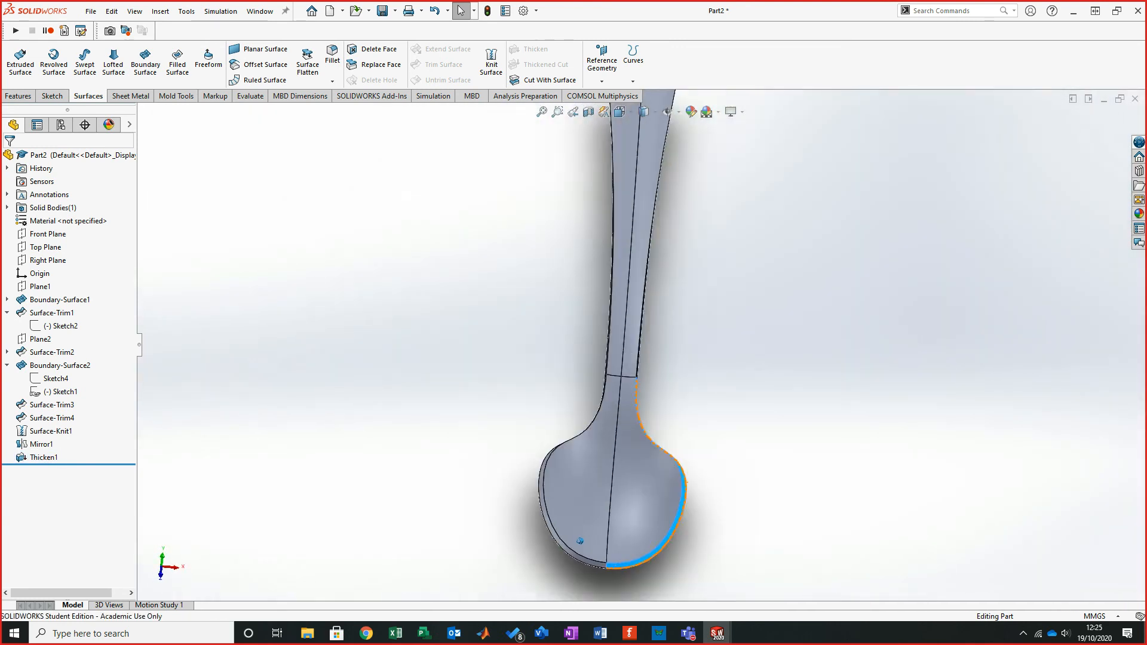
{"action": "middle_click_drag", "start_coordinate": [574, 573], "coordinate": [578, 596]}
{"action": "key", "text": "Escape"}
{"action": "scroll", "coordinate": [591, 364], "scroll_direction": "up", "scroll_amount": 1}
{"action": "middle_click_drag", "start_coordinate": [585, 346], "coordinate": [597, 357]}
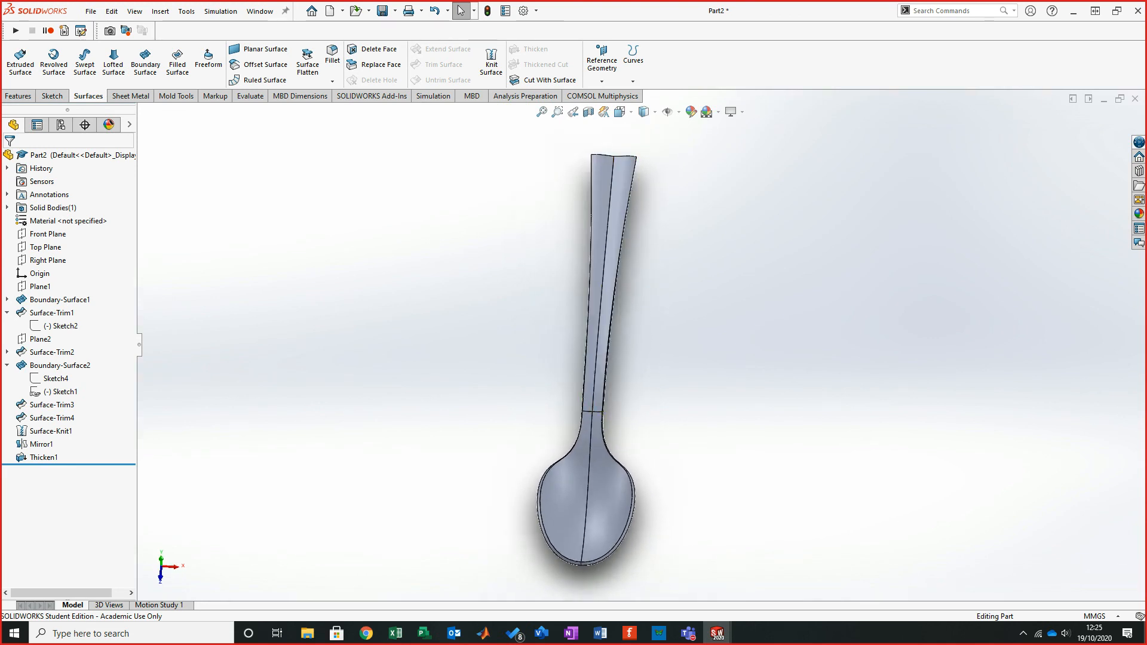
- Compare the model with the boundary surface instructions in the tutorial PDF
{"action": "key", "text": "alt+Tab"}
{"action": "left_click_drag", "start_coordinate": [324, 314], "coordinate": [538, 1]}
{"action": "scroll", "coordinate": [568, 328], "scroll_direction": "up", "scroll_amount": 15}
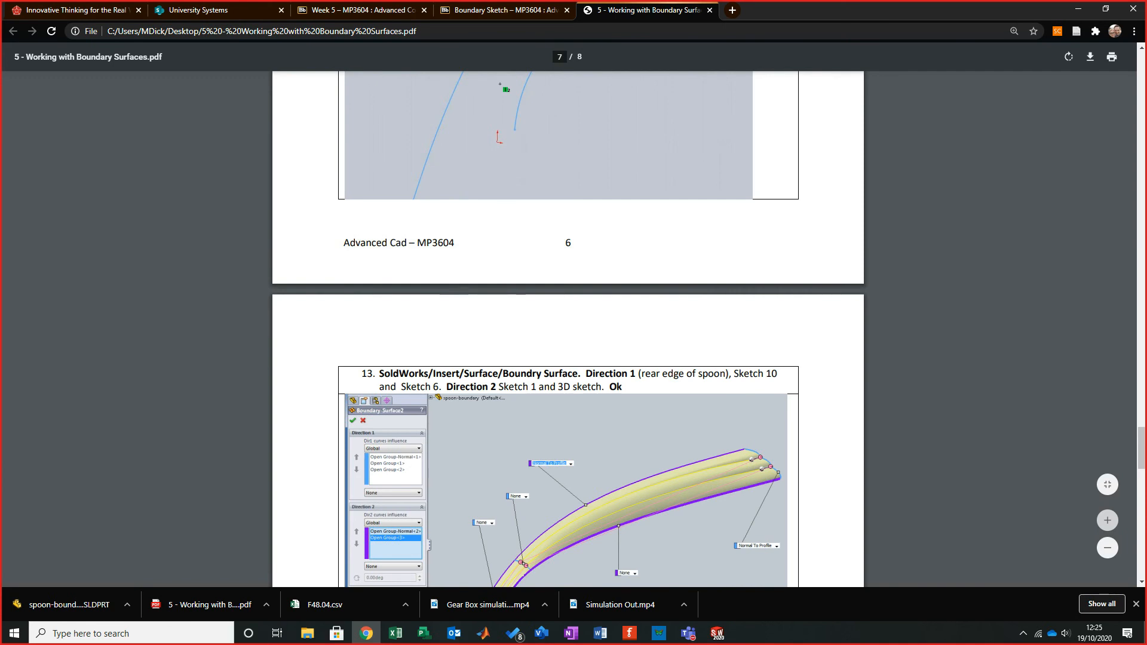
{"action": "left_click_drag", "start_coordinate": [747, 5], "coordinate": [588, 1]}
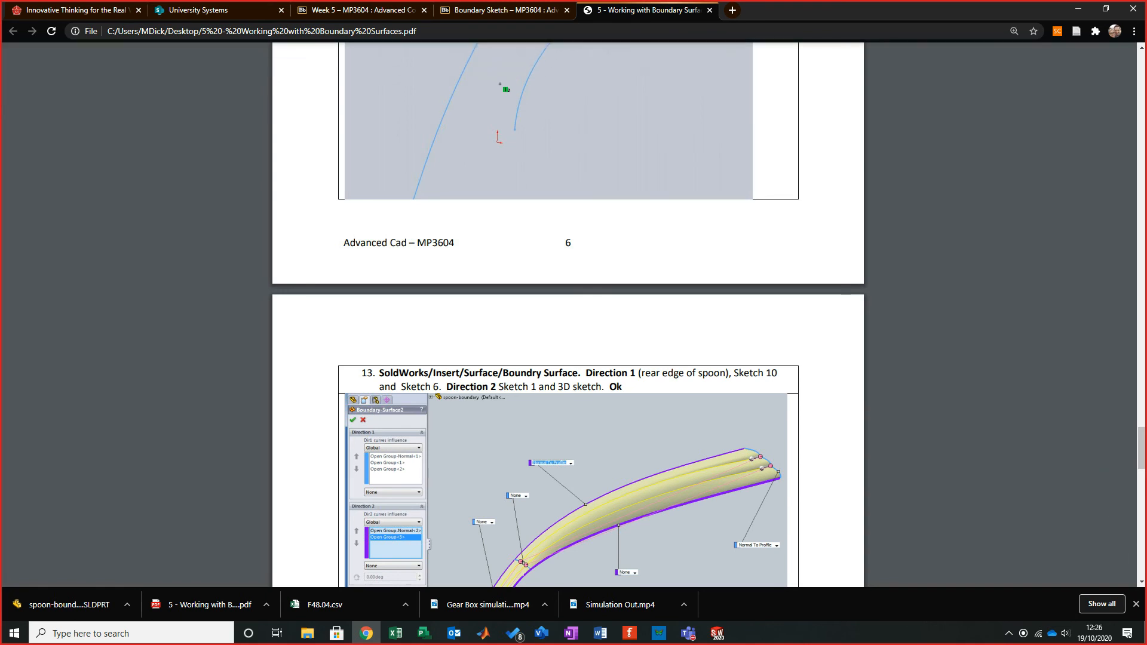
{"action": "left_click_drag", "start_coordinate": [836, 10], "coordinate": [0, 282]}
{"action": "middle_click_drag", "start_coordinate": [734, 388], "coordinate": [529, 418]}
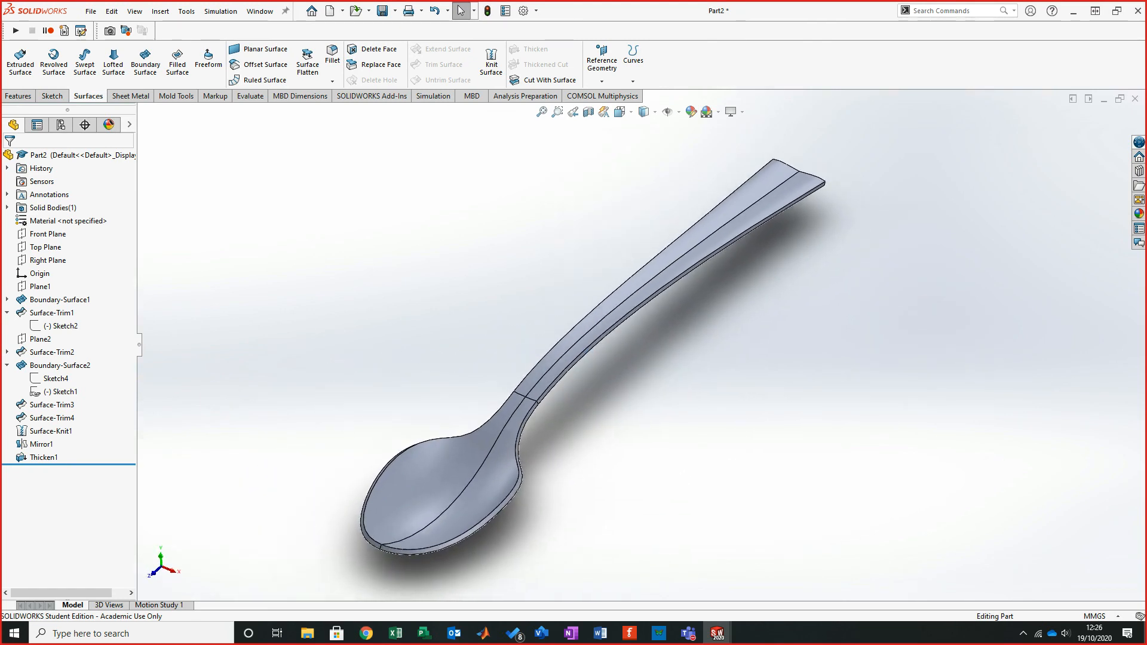
{"action": "left_click_drag", "start_coordinate": [0, 18], "coordinate": [776, 1]}
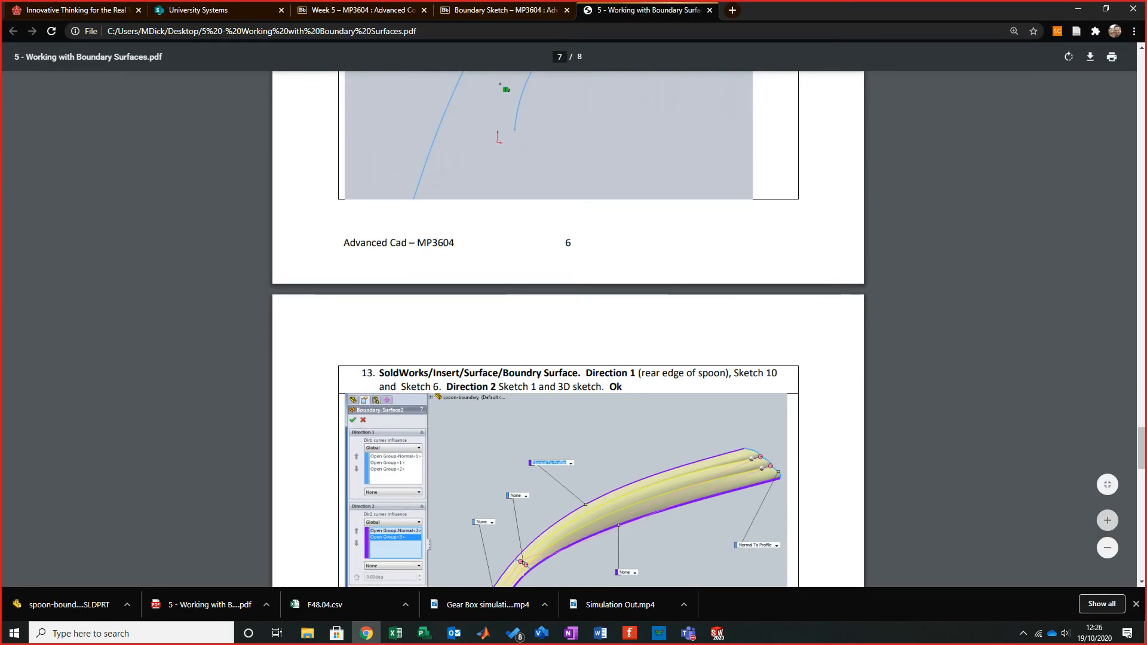
{"action": "scroll", "coordinate": [568, 328], "scroll_direction": "down", "scroll_amount": 2}
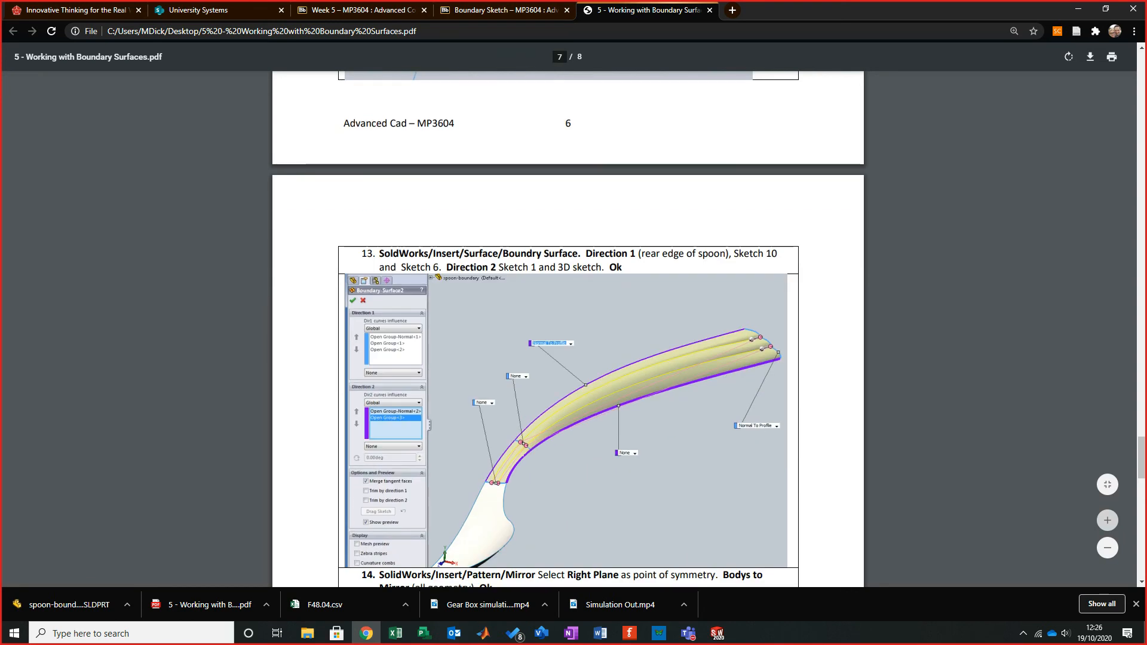
{"action": "left_click", "coordinate": [1078, 9]}
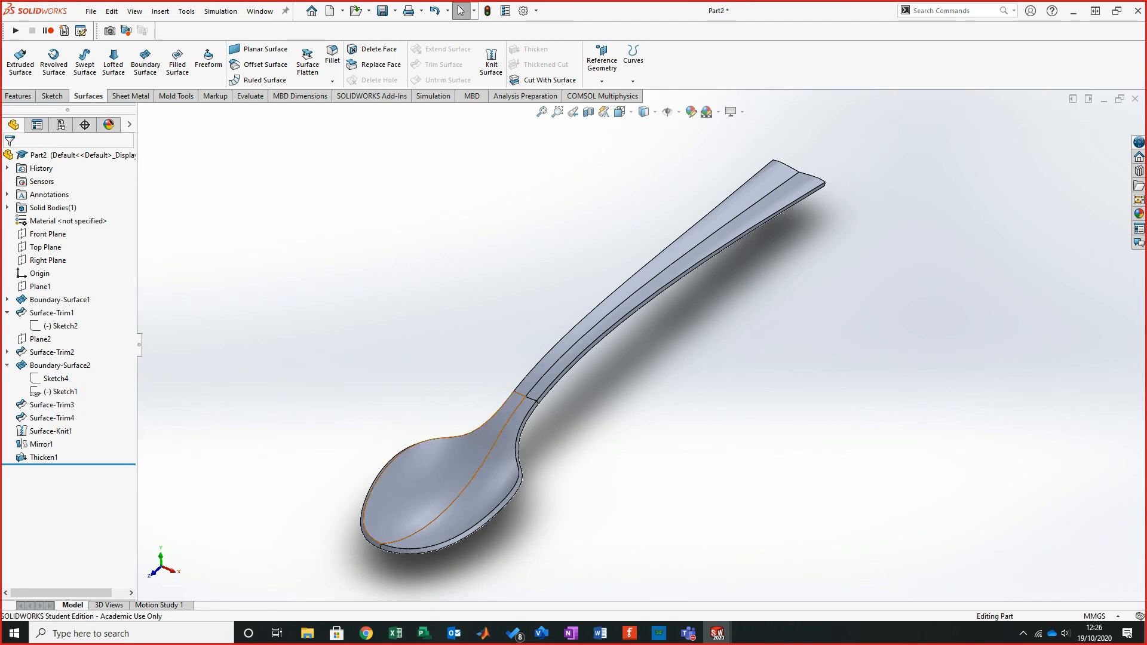
- Inspect the thickened handle tip and glance at the other open spoon document
{"action": "middle_click_drag", "start_coordinate": [589, 354], "coordinate": [664, 343]}
{"action": "scroll", "coordinate": [661, 345], "scroll_direction": "down", "scroll_amount": 5}
{"action": "left_click", "coordinate": [784, 263]}
{"action": "left_click", "coordinate": [836, 257]}
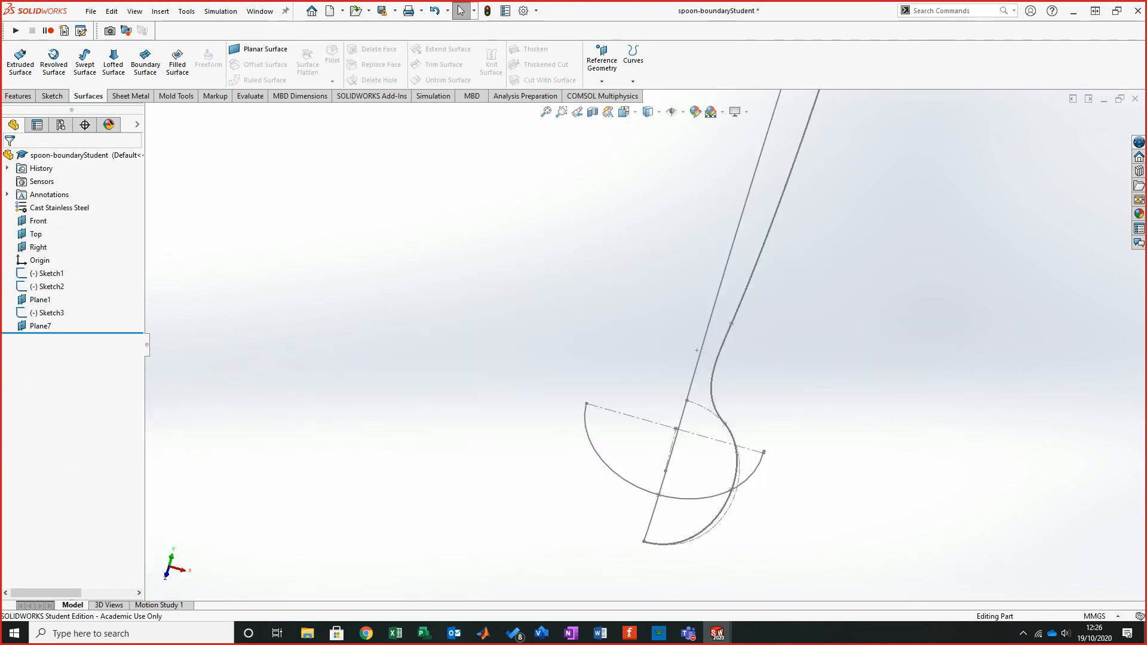
{"action": "key", "text": "ctrl+Tab"}
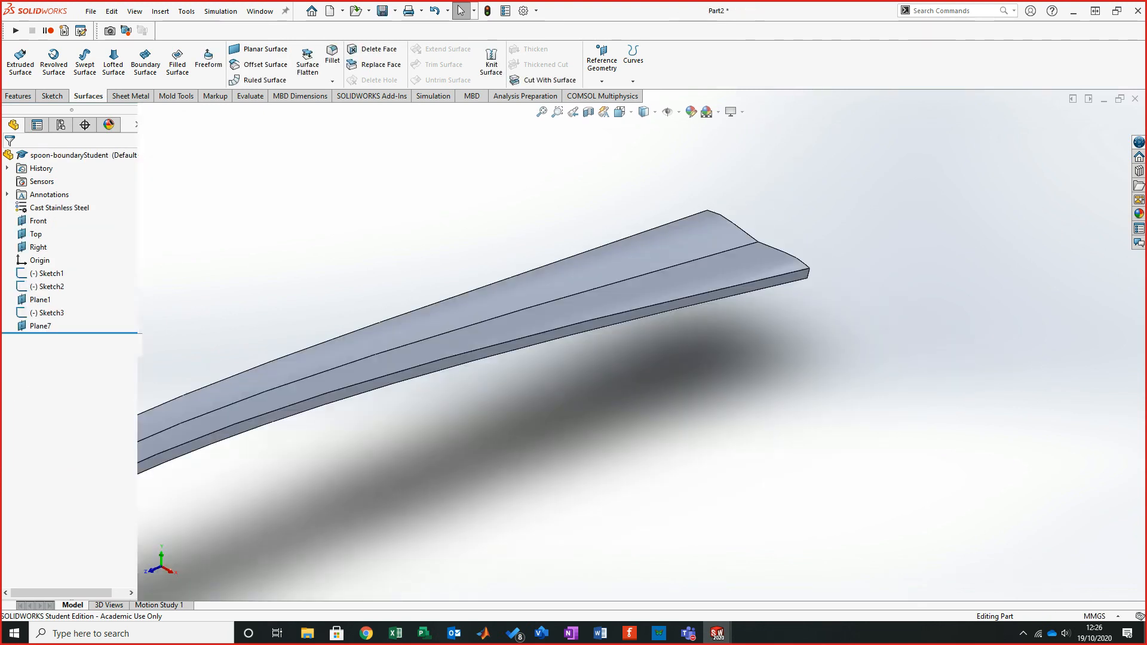
{"action": "scroll", "coordinate": [481, 431], "scroll_direction": "up", "scroll_amount": 10}
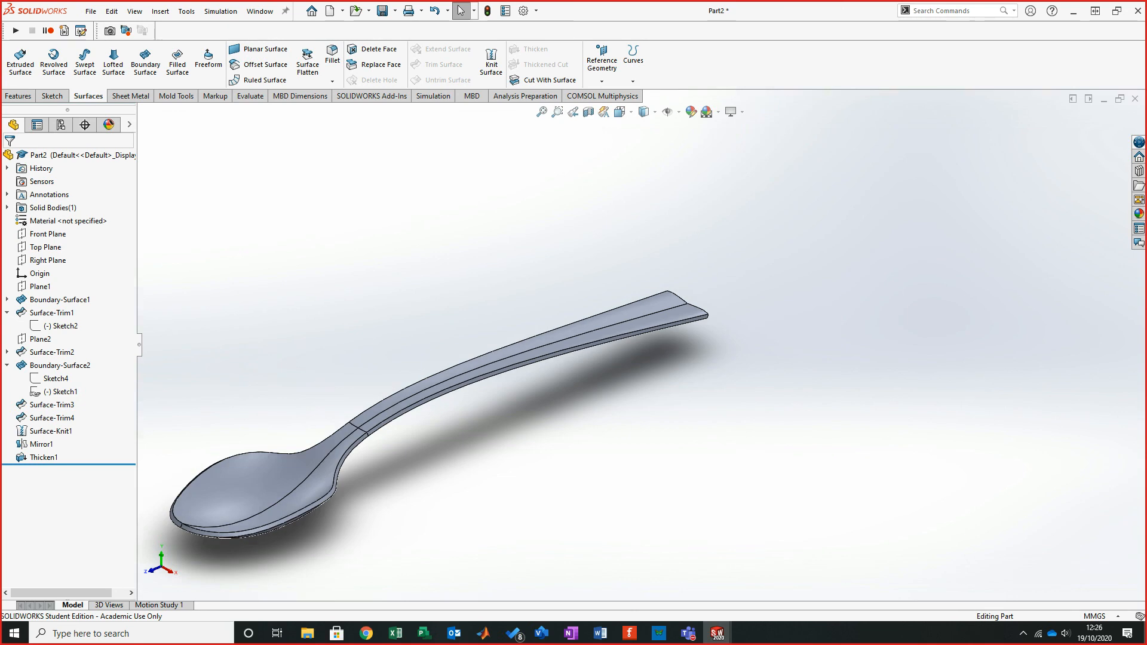
{"action": "middle_click_drag", "start_coordinate": [480, 431], "coordinate": [542, 364]}
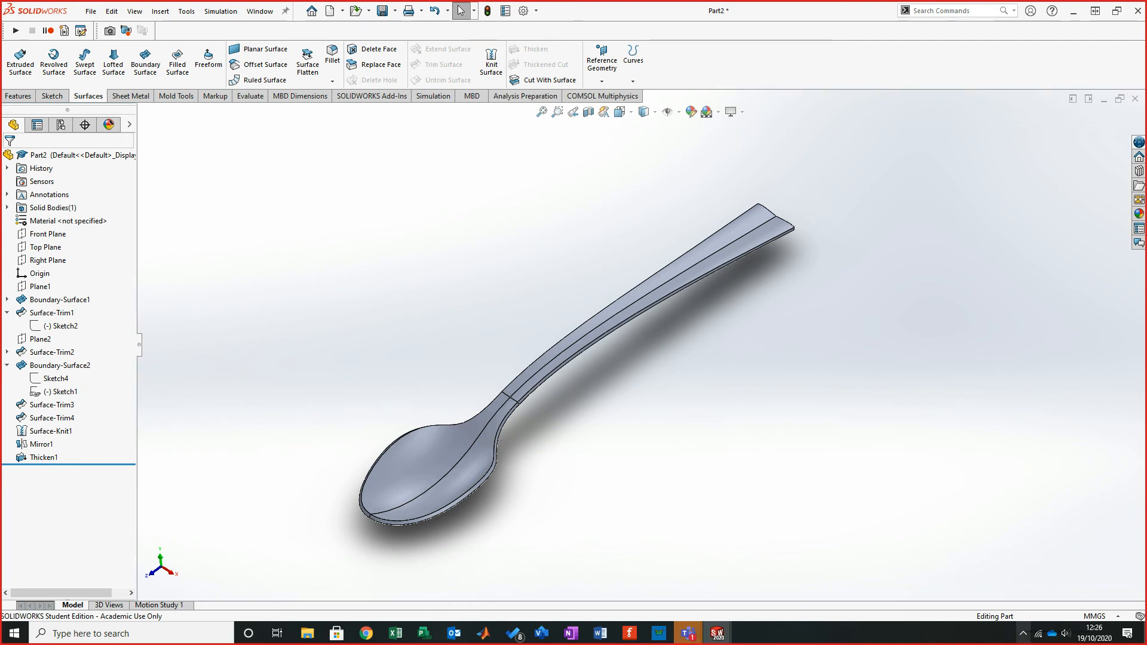
{"action": "left_click", "coordinate": [1023, 633]}
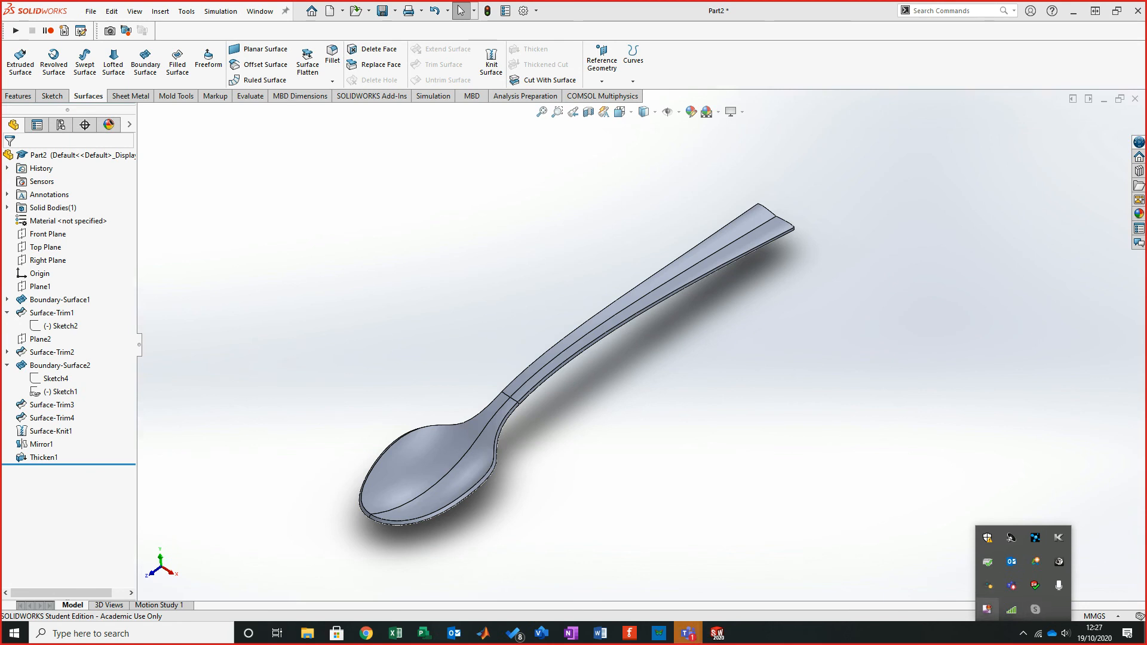
{"action": "right_click", "coordinate": [987, 608]}
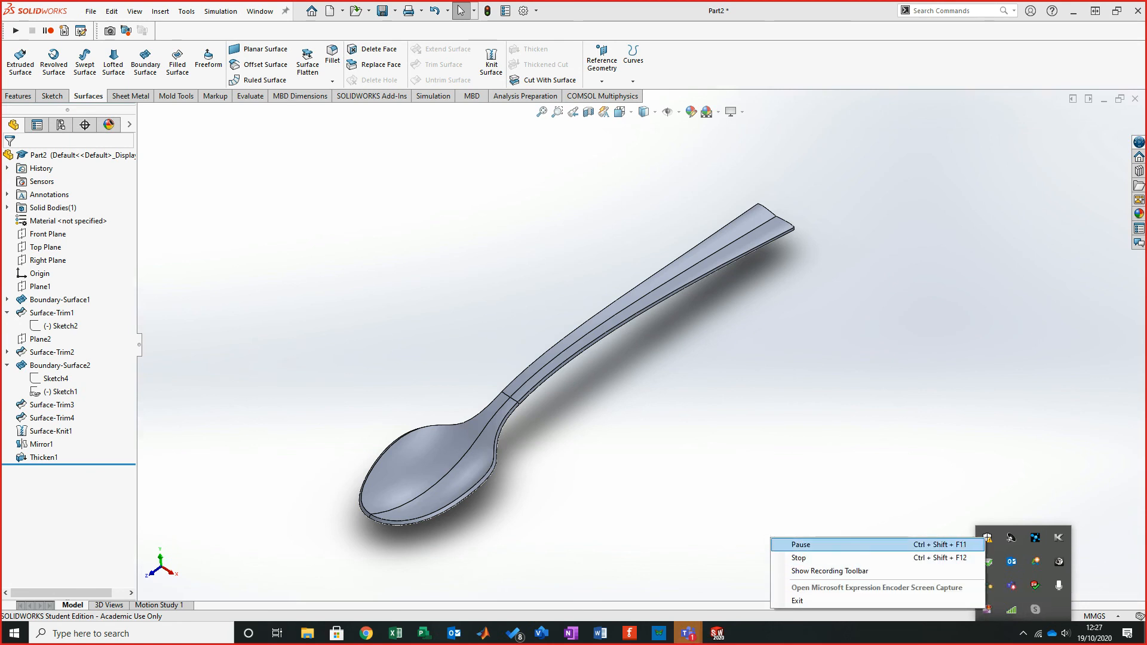
{"action": "left_click", "coordinate": [800, 544]}
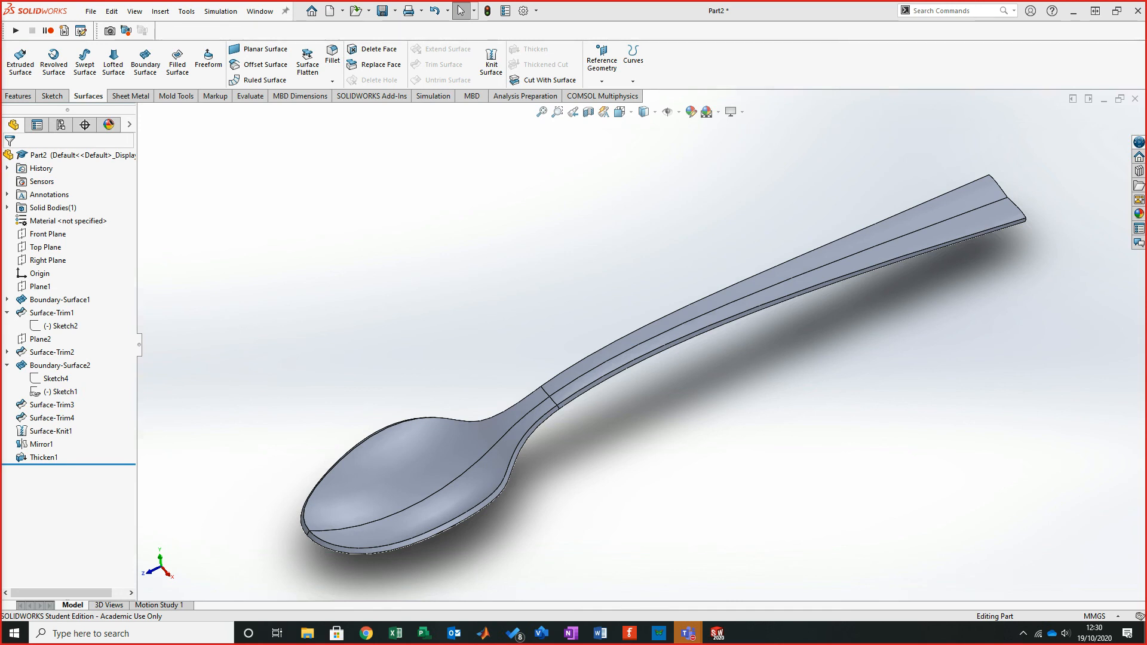
- Rotate and zoom around the finished solid spoon to review its shape
{"action": "middle_click_drag", "start_coordinate": [657, 351], "coordinate": [651, 433]}
{"action": "middle_click_drag", "start_coordinate": [498, 176], "coordinate": [544, 200]}
{"action": "scroll", "coordinate": [519, 188], "scroll_direction": "up", "scroll_amount": 2}
{"action": "middle_click_drag", "start_coordinate": [622, 239], "coordinate": [592, 227]}
{"action": "scroll", "coordinate": [621, 239], "scroll_direction": "down", "scroll_amount": 2}
{"action": "middle_click_drag", "start_coordinate": [509, 357], "coordinate": [543, 371]}
{"action": "left_click", "coordinate": [637, 383]}
{"action": "left_click", "coordinate": [641, 347]}
{"action": "scroll", "coordinate": [704, 338], "scroll_direction": "up", "scroll_amount": 1}
{"action": "scroll", "coordinate": [673, 271], "scroll_direction": "up", "scroll_amount": 2}
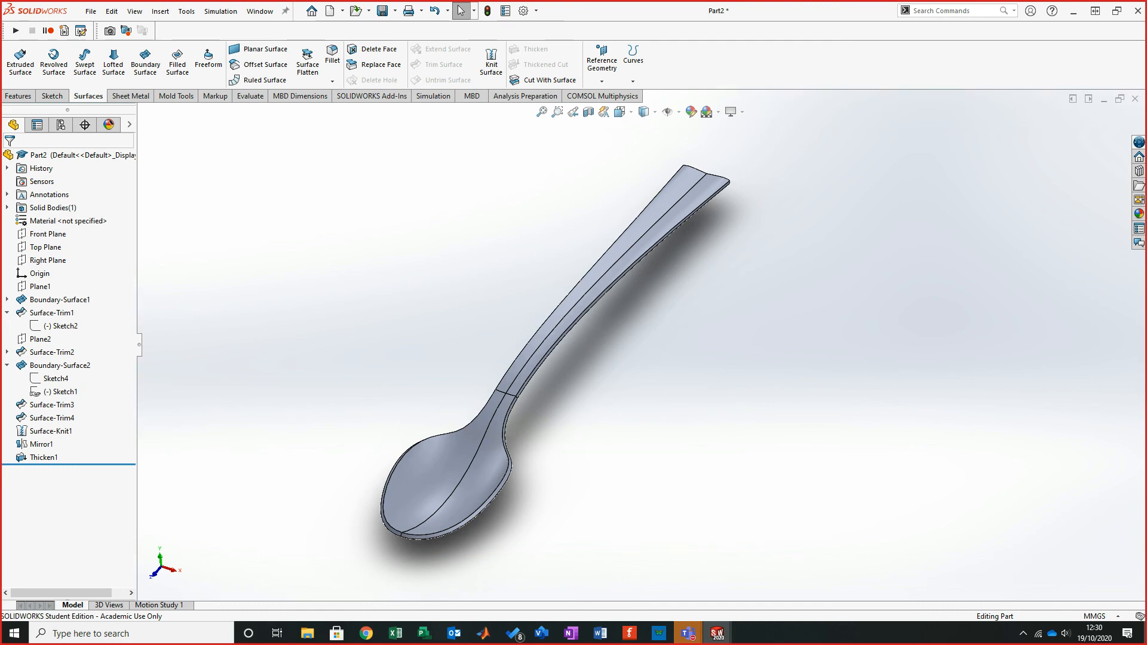
{"action": "middle_click_drag", "start_coordinate": [508, 465], "coordinate": [466, 332]}
{"action": "mouse_move", "coordinate": [576, 356]}
{"action": "middle_mouse_down"}
{"action": "mouse_move", "coordinate": [578, 384]}
{"action": "mouse_move", "coordinate": [577, 365]}
{"action": "middle_mouse_up"}
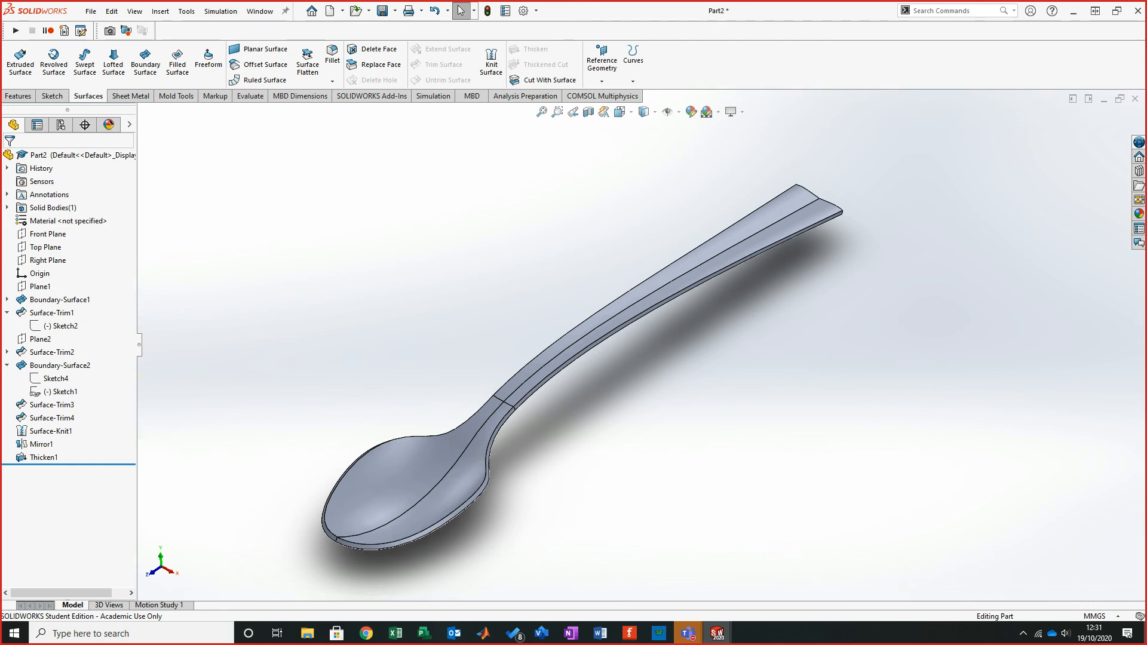
{"action": "middle_click_drag", "start_coordinate": [576, 361], "coordinate": [579, 342]}
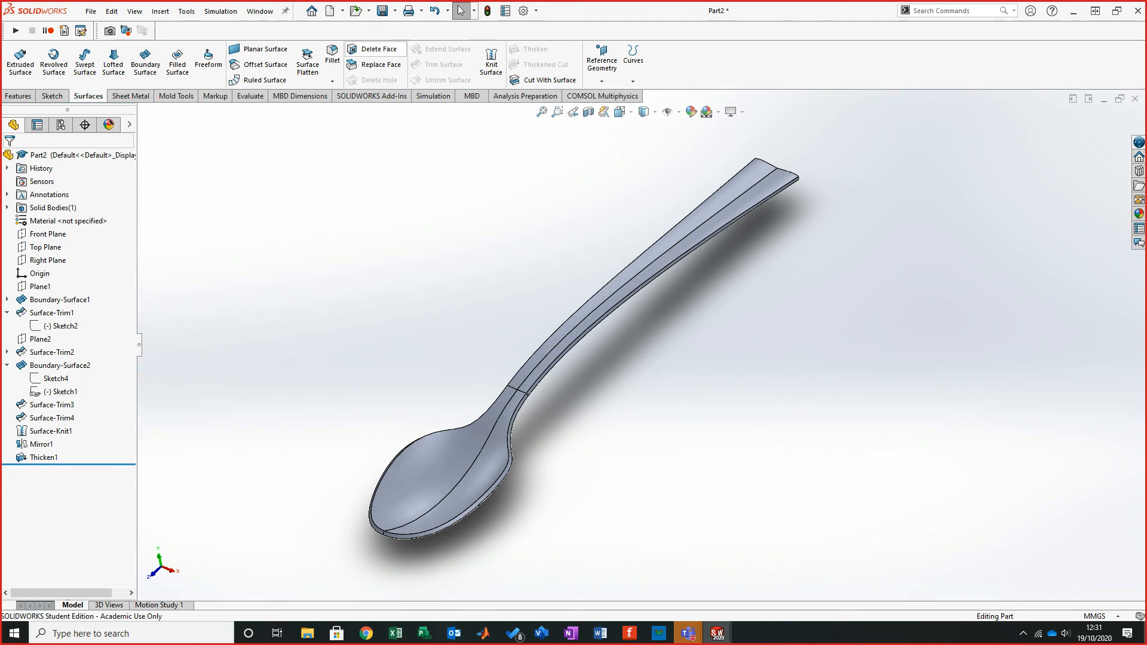
- Save the part to the Desktop as Spoon (Solidworks)
{"action": "left_click", "coordinate": [395, 11]}
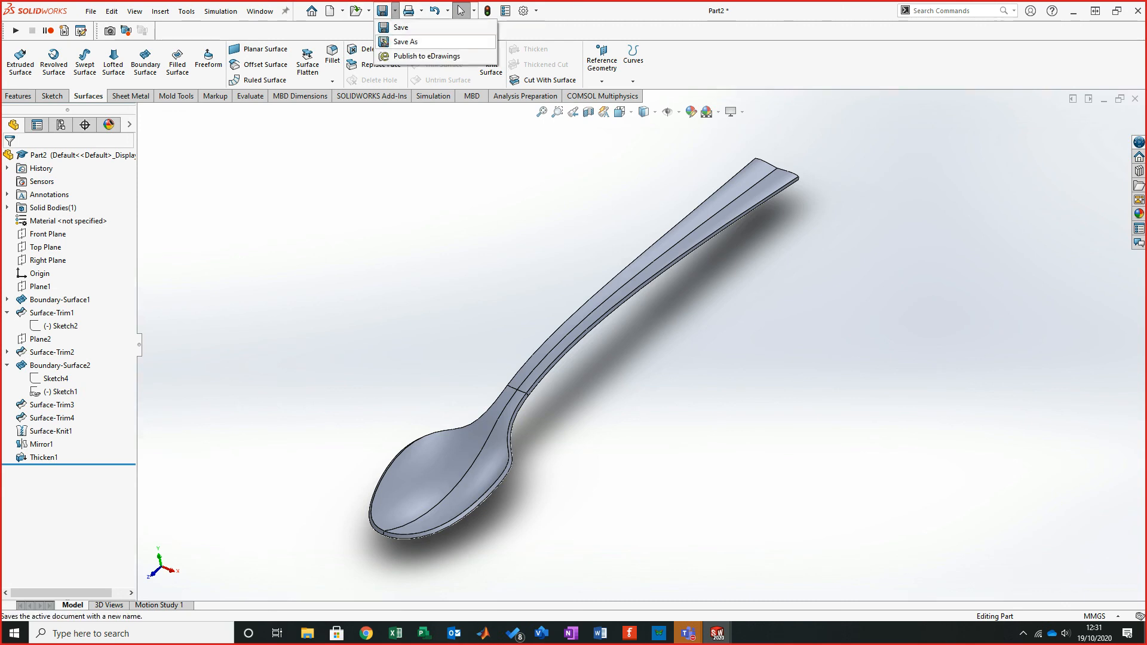
{"action": "left_click", "coordinate": [405, 42]}
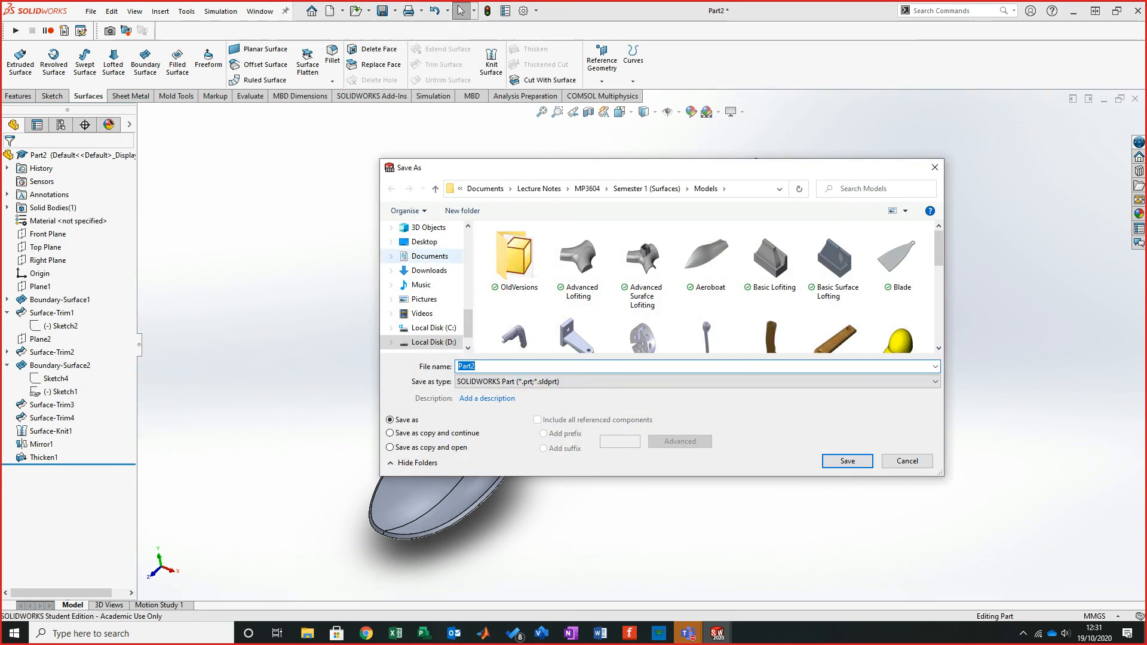
{"action": "left_click", "coordinate": [425, 242]}
{"action": "left_click", "coordinate": [507, 366]}
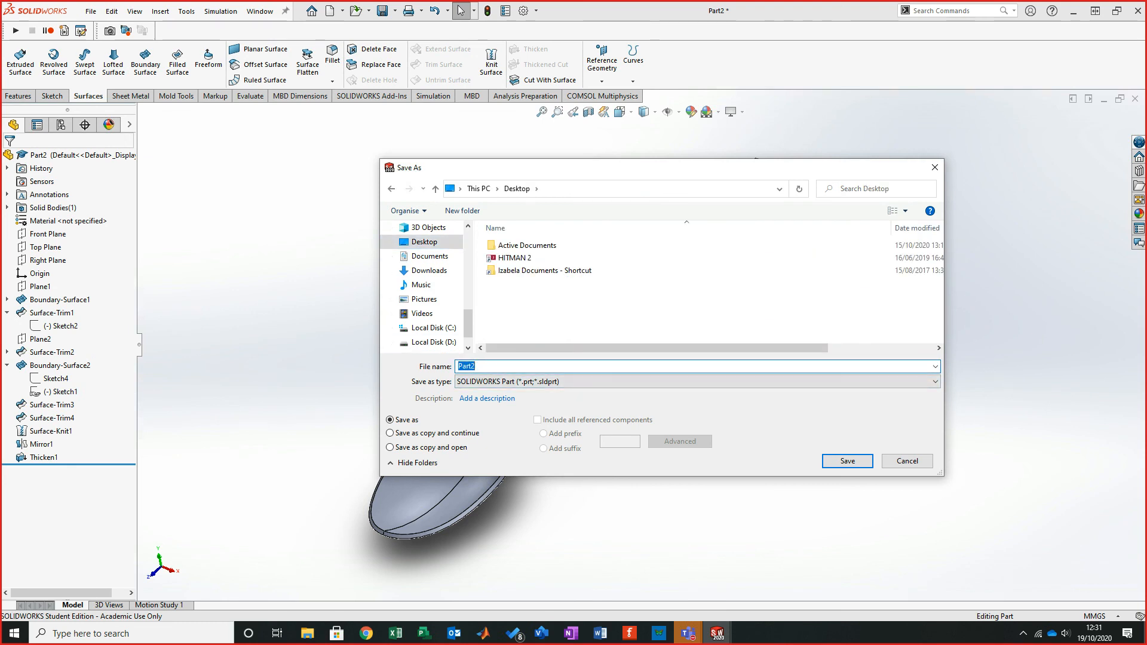
{"action": "type", "text": "Spoon"}
{"action": "type", "text": "(Solidwor"}
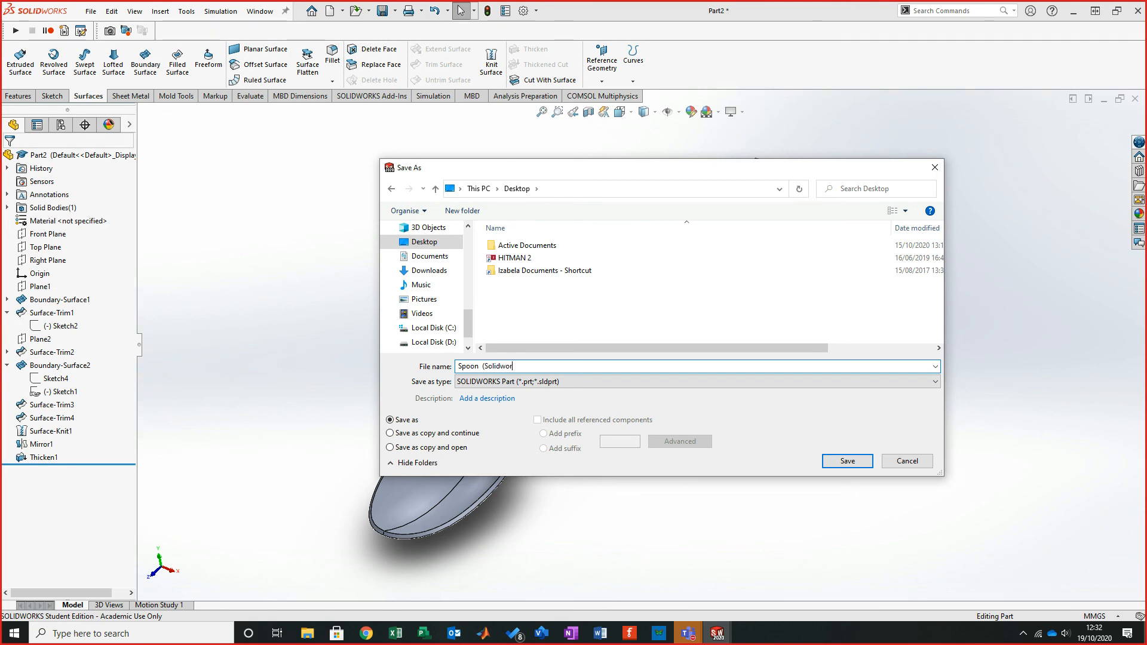
{"action": "type", "text": "ks)"}
{"action": "key", "text": "Return"}
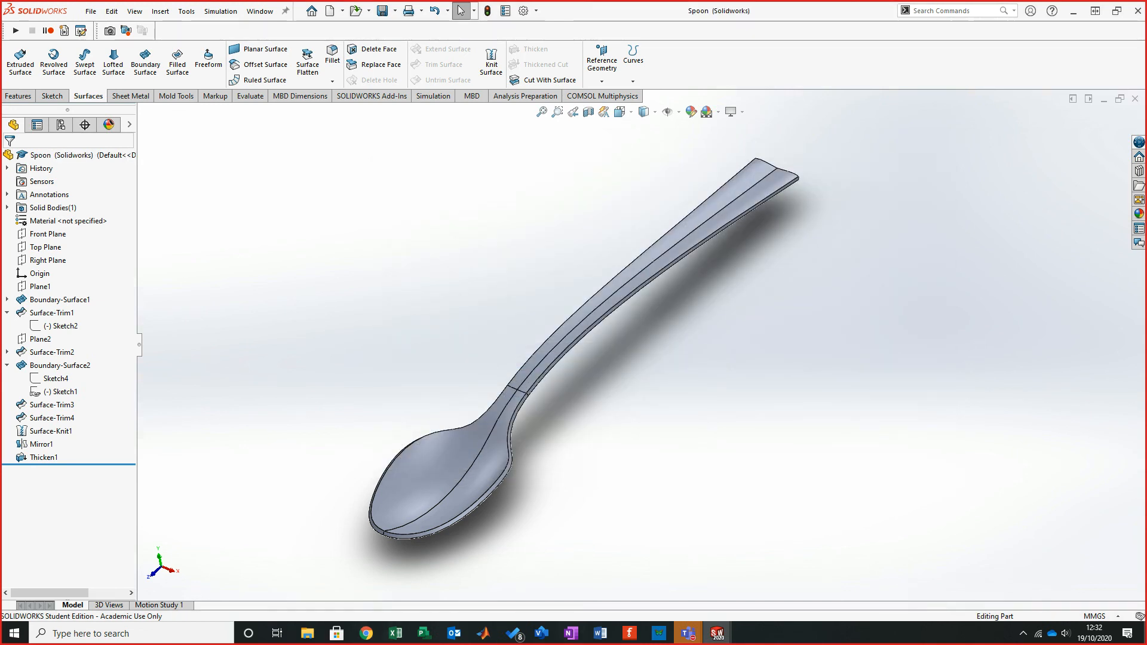
- Review the final mirror, knit and save steps in the tutorial PDF
{"action": "left_click", "coordinate": [366, 633]}
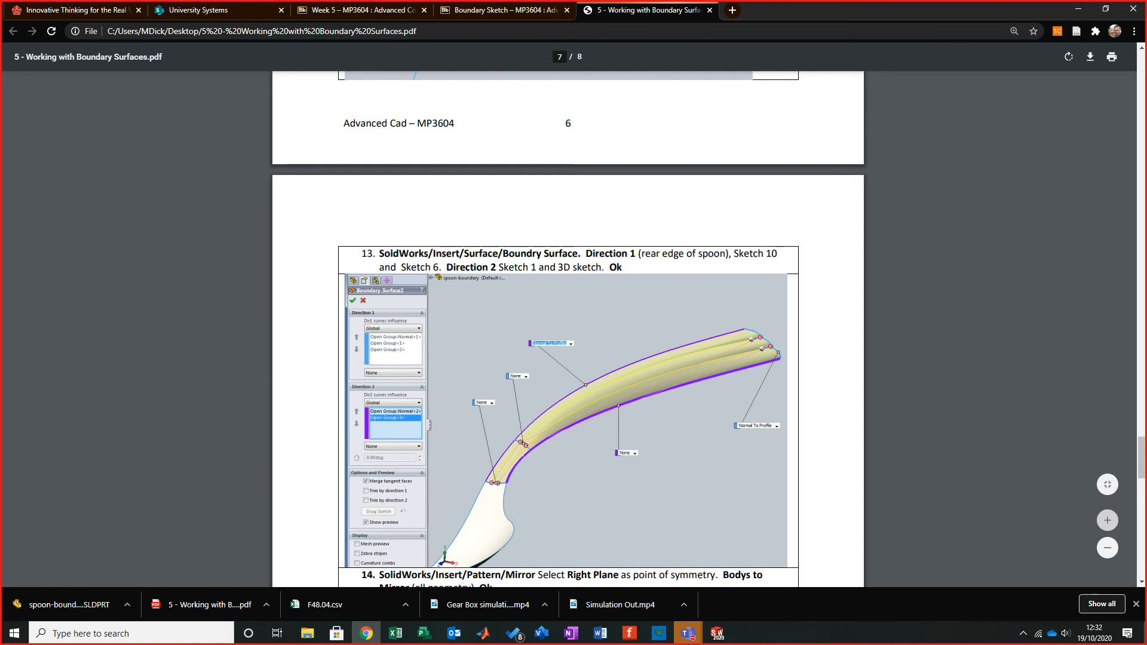
{"action": "scroll", "coordinate": [568, 329], "scroll_direction": "up", "scroll_amount": 5}
{"action": "scroll", "coordinate": [568, 329], "scroll_direction": "down", "scroll_amount": 18}
{"action": "scroll", "coordinate": [568, 329], "scroll_direction": "down", "scroll_amount": 8}
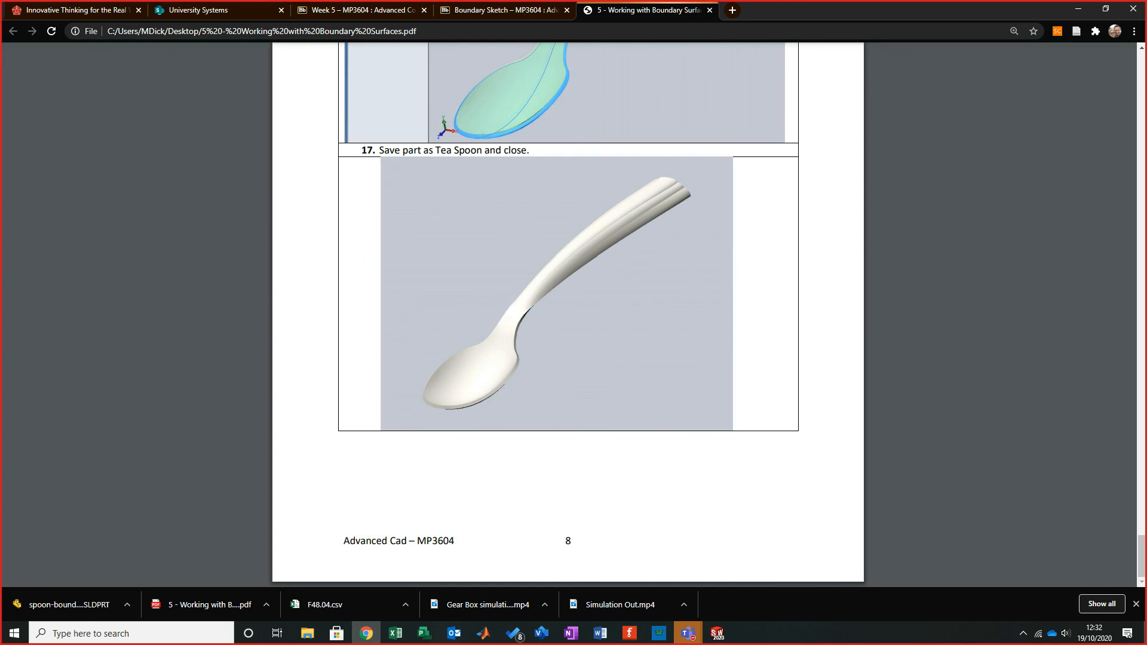
{"action": "scroll", "coordinate": [568, 328], "scroll_direction": "up", "scroll_amount": 10}
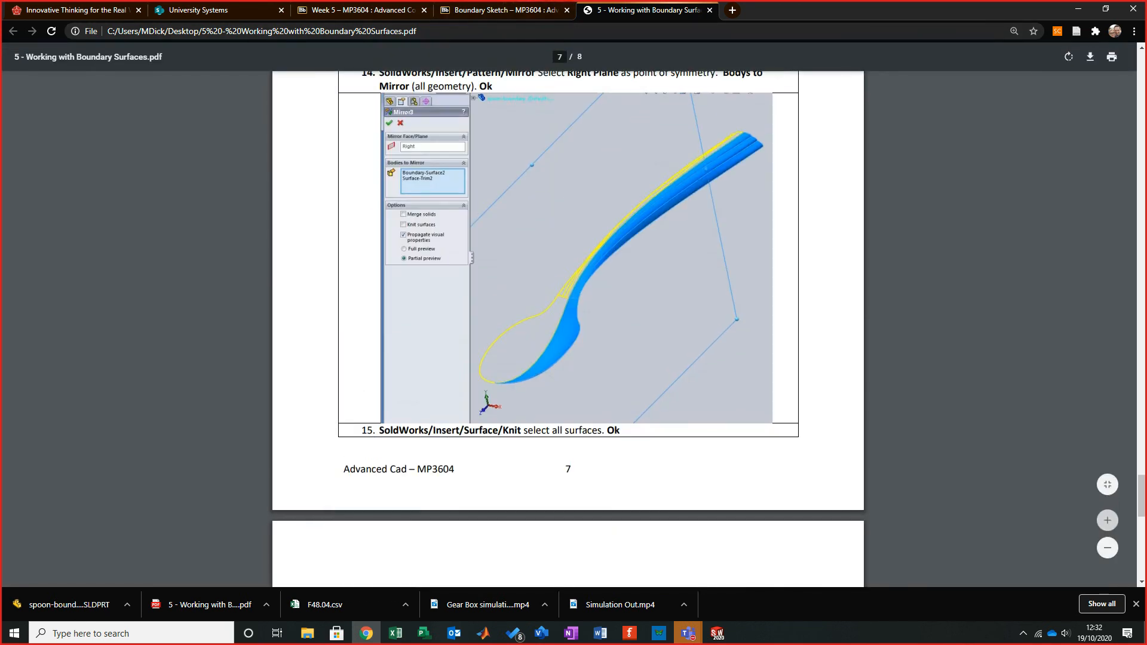
- Scroll back up through the earlier steps of the boundary surfaces tutorial PDF
{"action": "scroll", "coordinate": [568, 328], "scroll_direction": "down", "scroll_amount": 8}
{"action": "scroll", "coordinate": [568, 329], "scroll_direction": "up", "scroll_amount": 15}
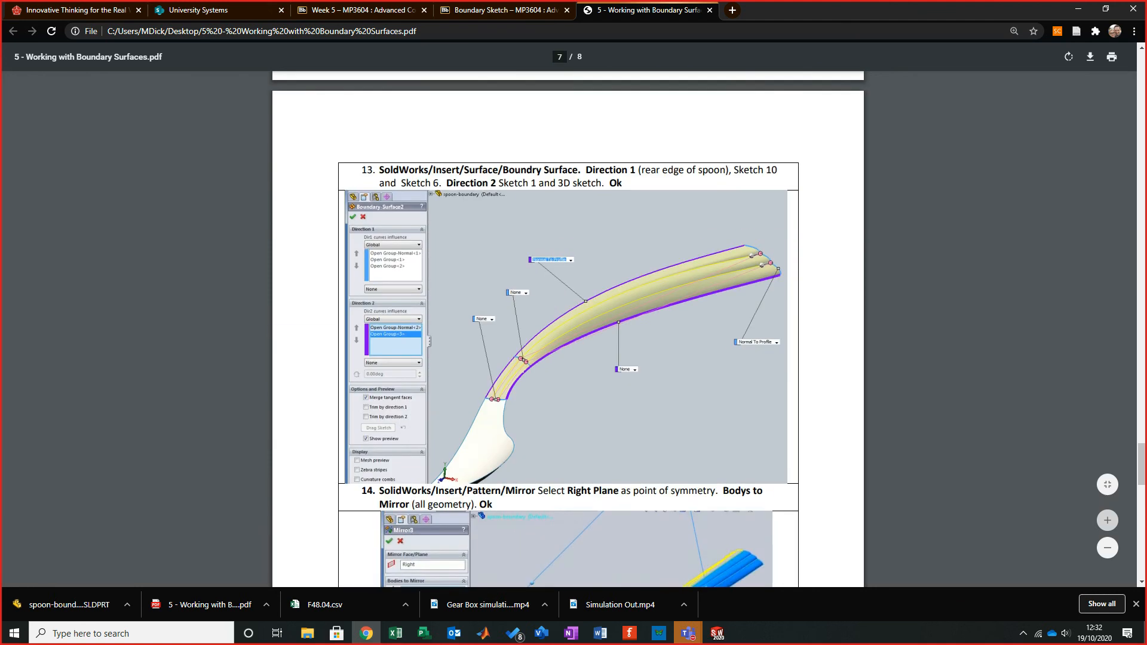
{"action": "scroll", "coordinate": [568, 328], "scroll_direction": "up", "scroll_amount": 4}
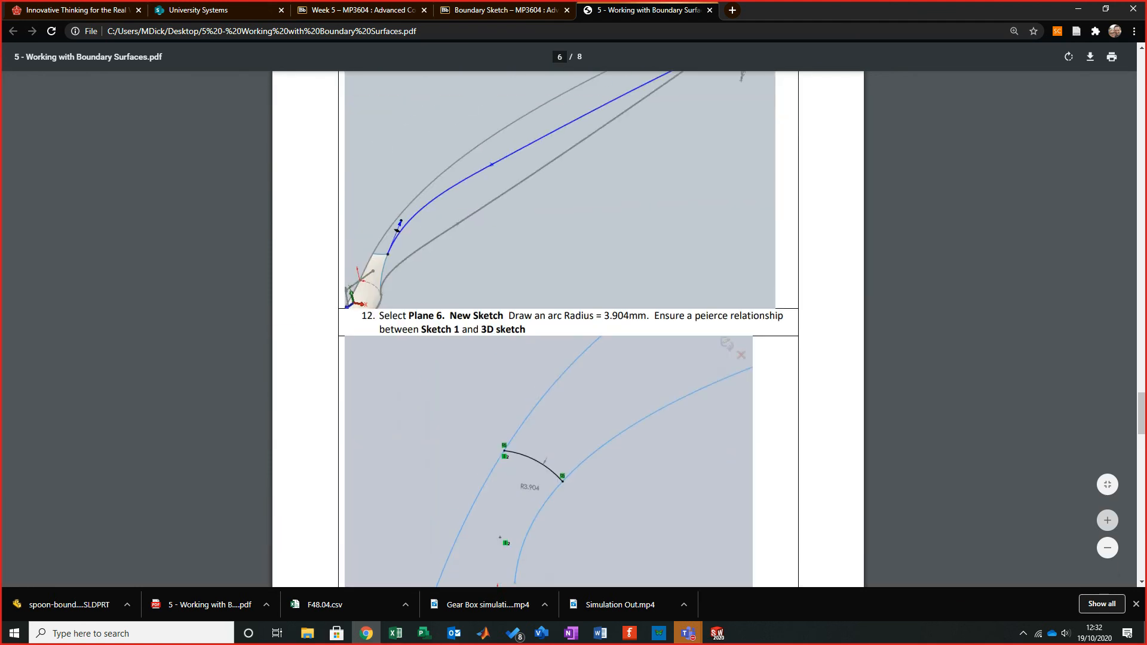
{"action": "scroll", "coordinate": [568, 328], "scroll_direction": "up", "scroll_amount": 5}
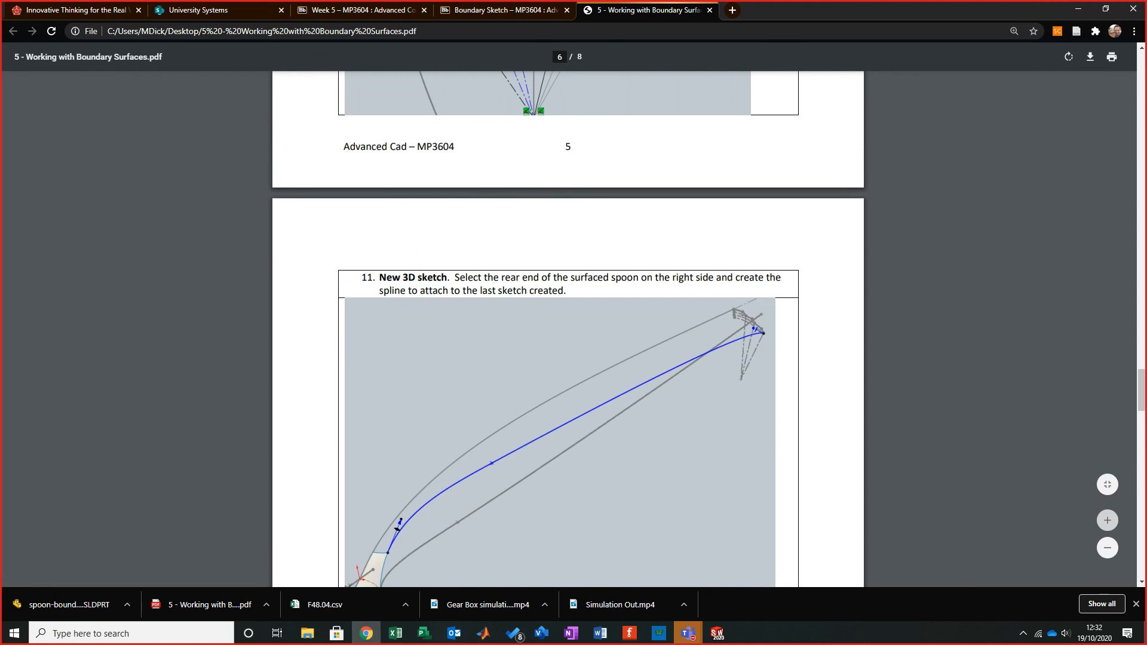
{"action": "scroll", "coordinate": [568, 328], "scroll_direction": "up", "scroll_amount": 7}
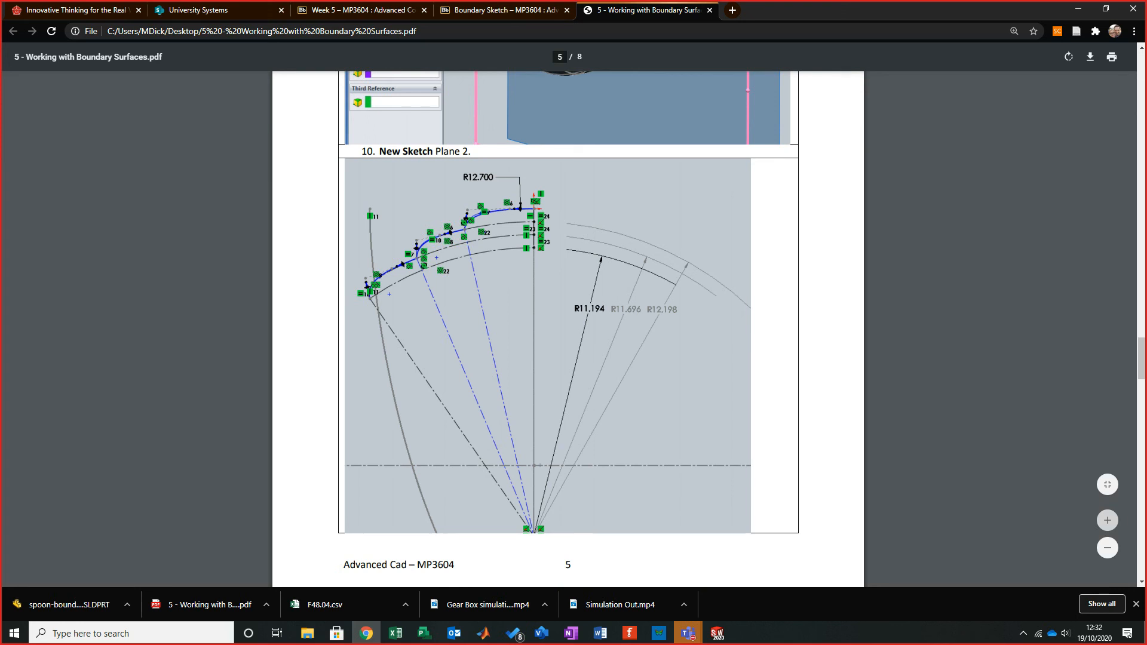
- Open the Week 5 Sketch Pictures item on the course portal and download it to the Desktop as 4 - Working with Sketch Pictures
{"action": "left_click", "coordinate": [709, 10]}
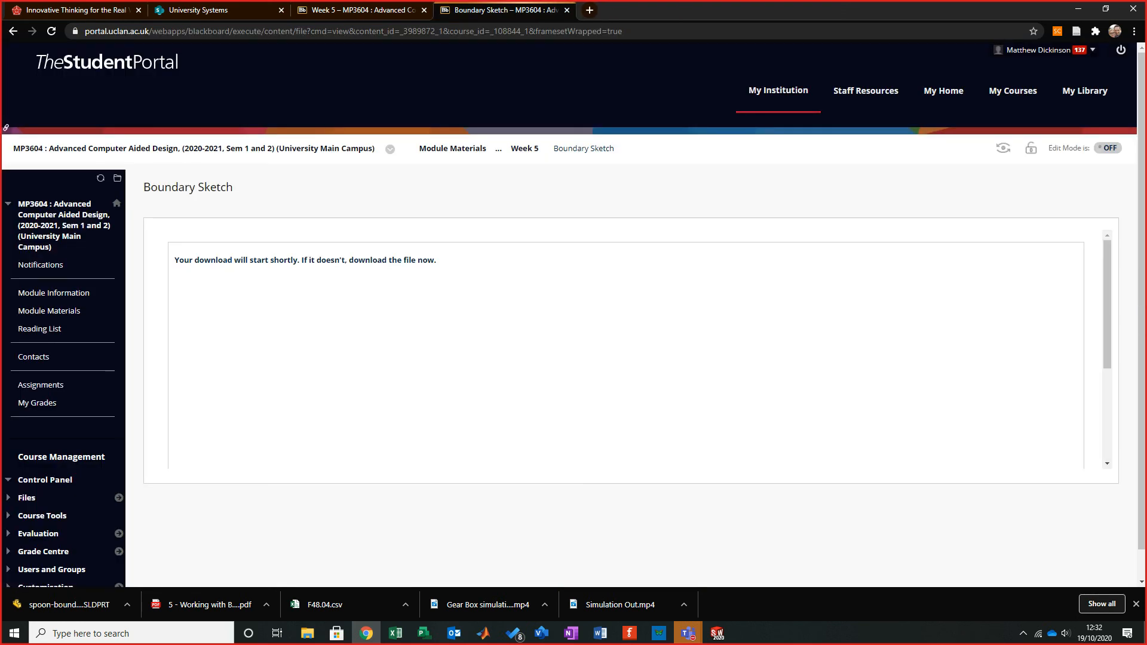
{"action": "left_click", "coordinate": [524, 148]}
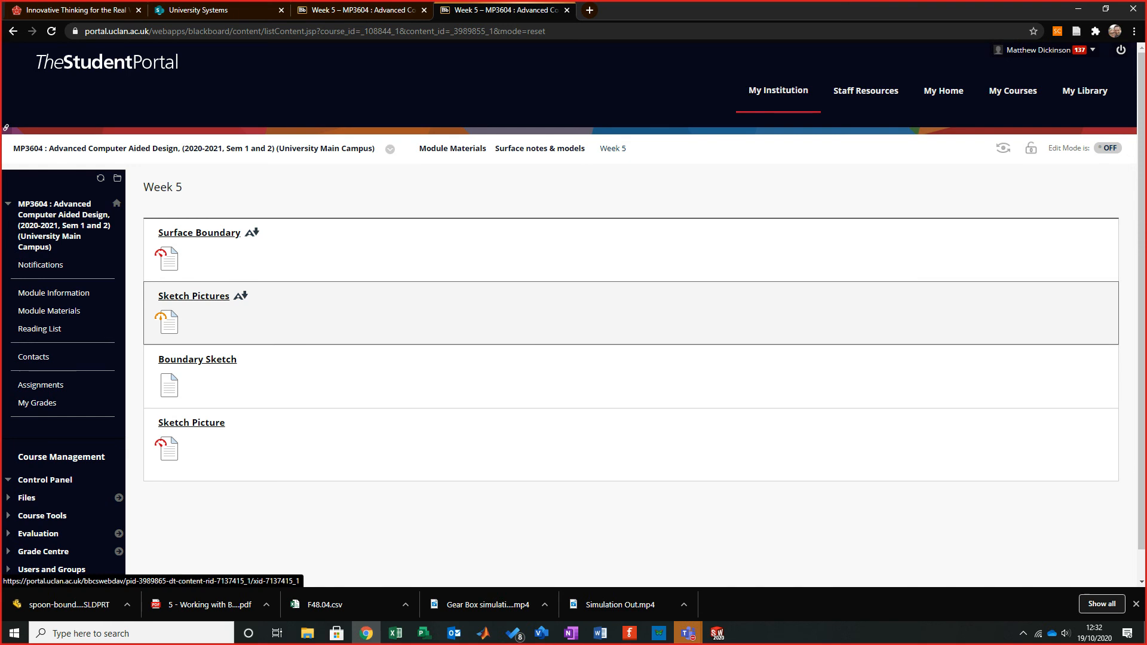
{"action": "left_click", "coordinate": [193, 296]}
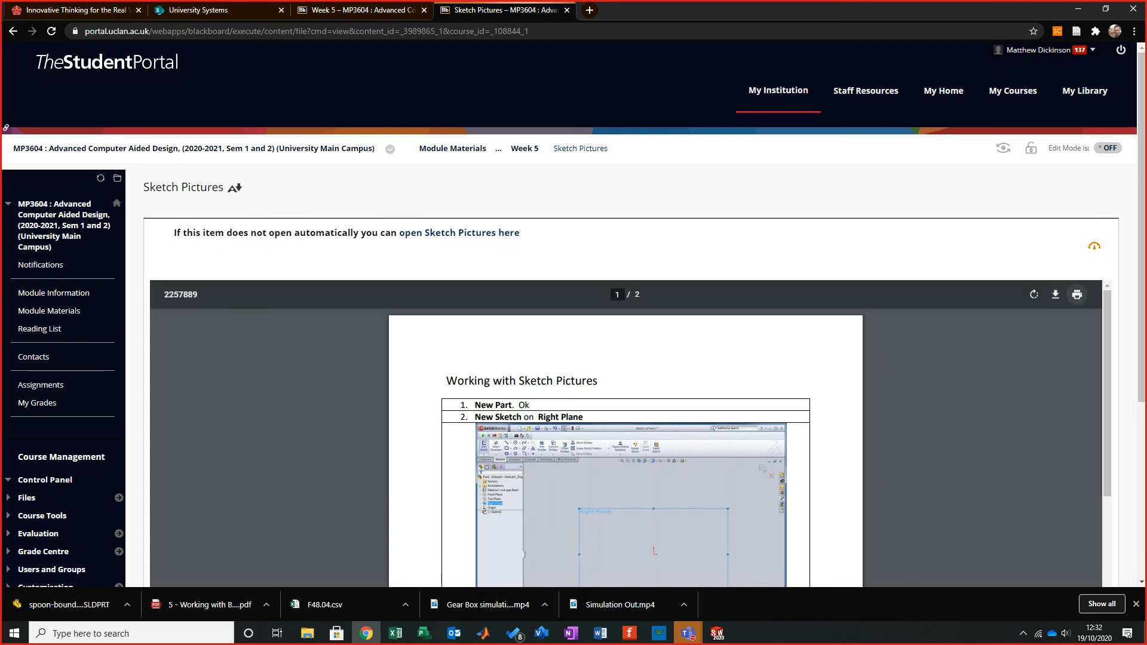
{"action": "left_click", "coordinate": [1055, 295]}
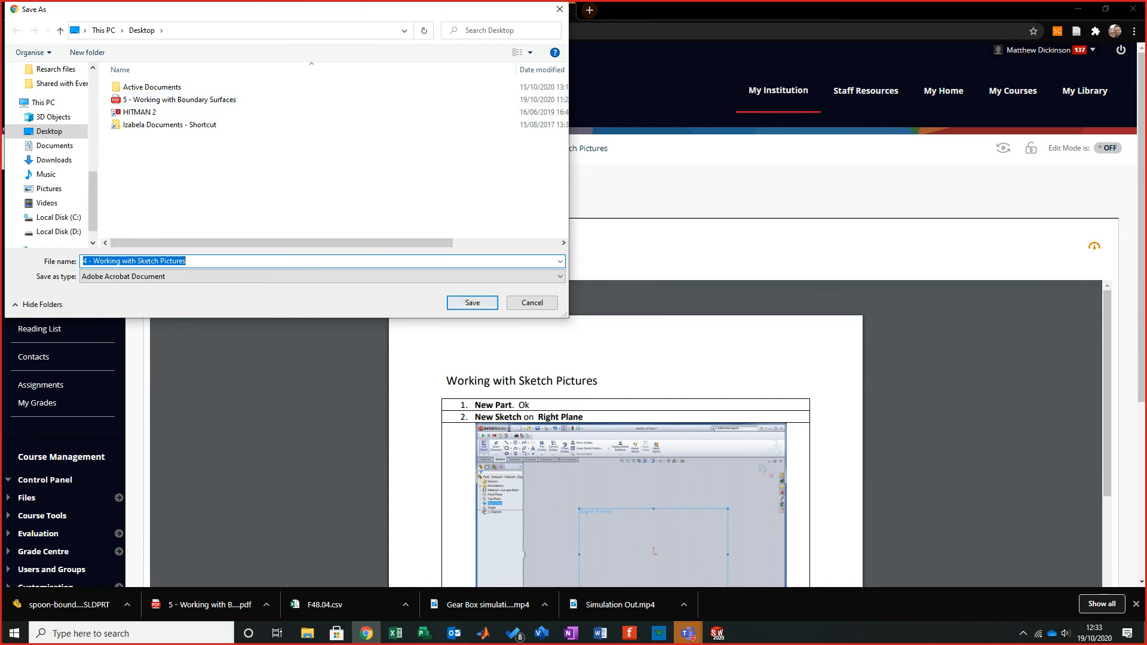
{"action": "left_click", "coordinate": [472, 303]}
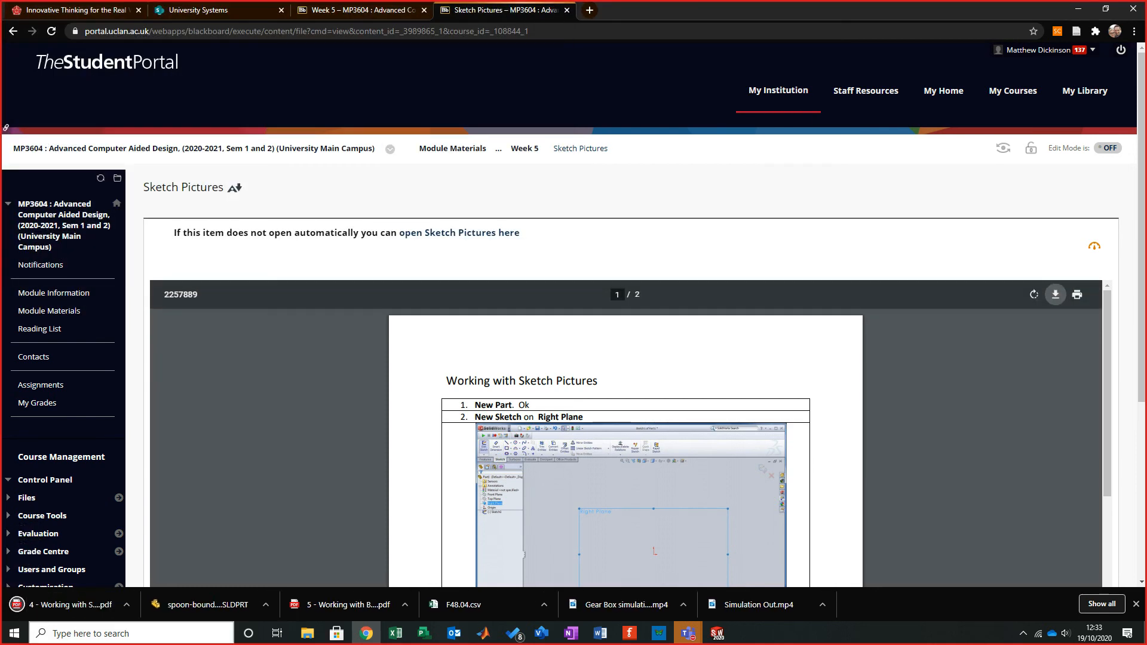
- Open the downloaded Sketch Pictures PDF and read through its steps
{"action": "left_click", "coordinate": [62, 604]}
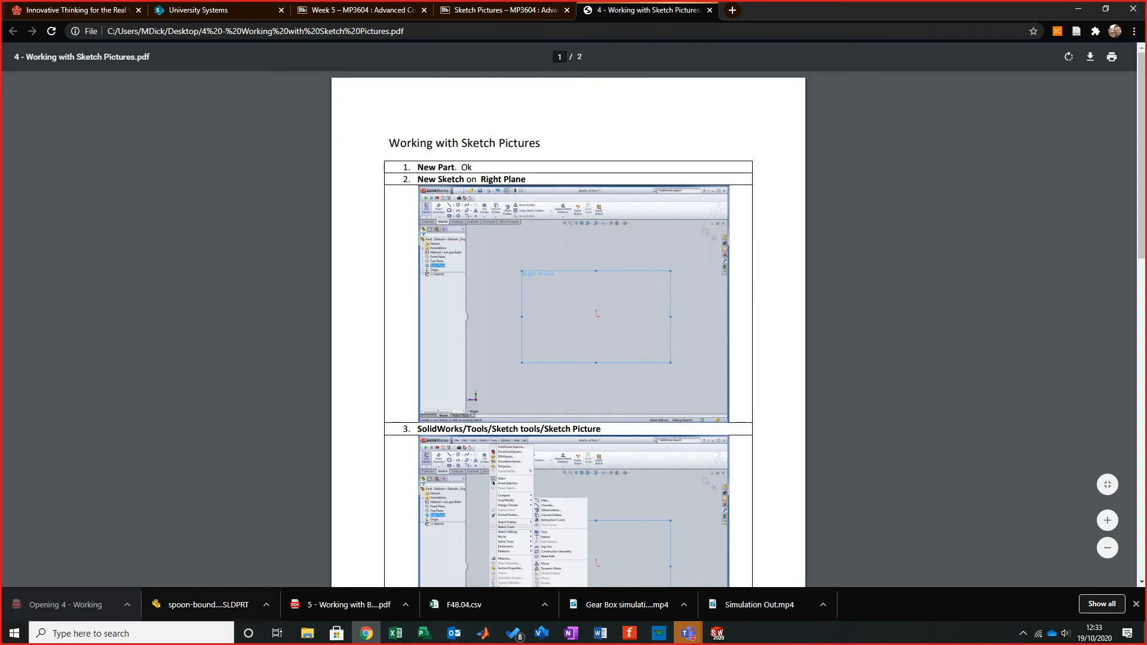
{"action": "scroll", "coordinate": [568, 328], "scroll_direction": "down", "scroll_amount": 15}
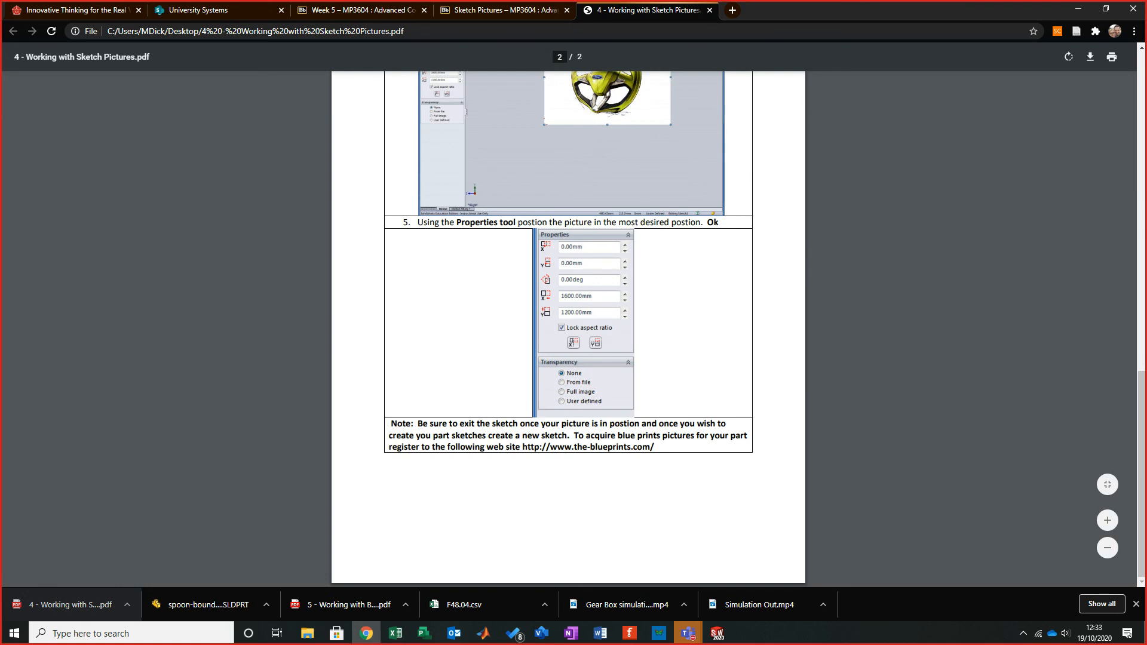
{"action": "left_click", "coordinate": [688, 633]}
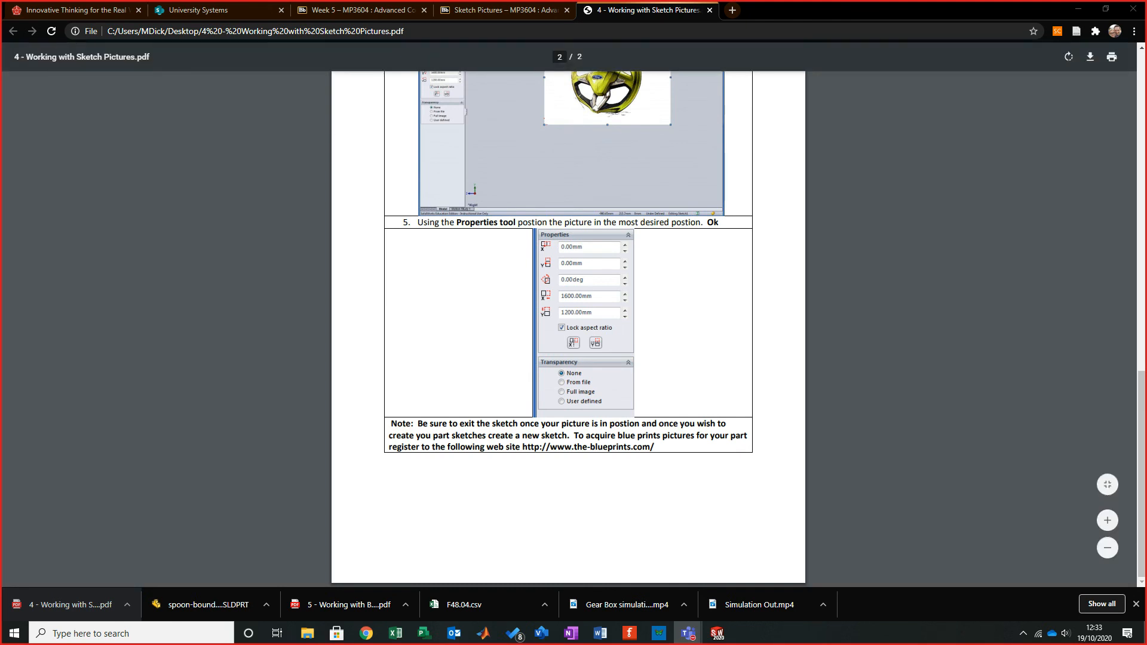
{"action": "scroll", "coordinate": [568, 328], "scroll_direction": "up", "scroll_amount": 10}
{"action": "mouse_move", "coordinate": [896, 9]}
{"action": "left_mouse_down"}
{"action": "mouse_move", "coordinate": [696, 310]}
{"action": "mouse_move", "coordinate": [642, 323]}
{"action": "mouse_move", "coordinate": [879, 2]}
{"action": "left_mouse_up"}
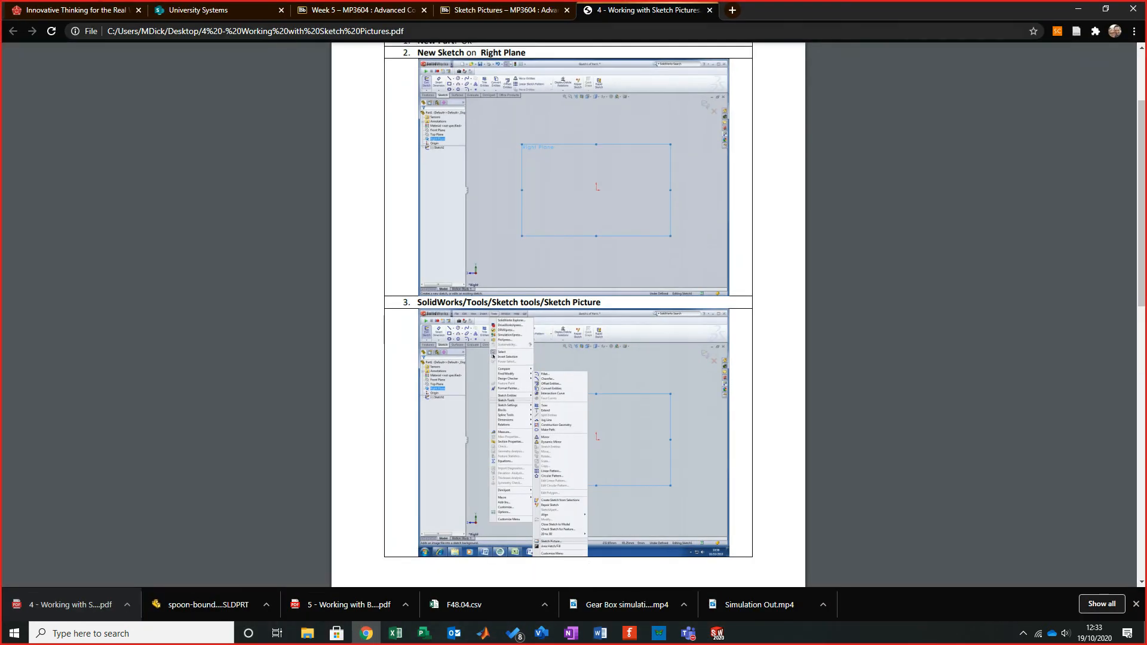
{"action": "scroll", "coordinate": [568, 329], "scroll_direction": "up", "scroll_amount": 2}
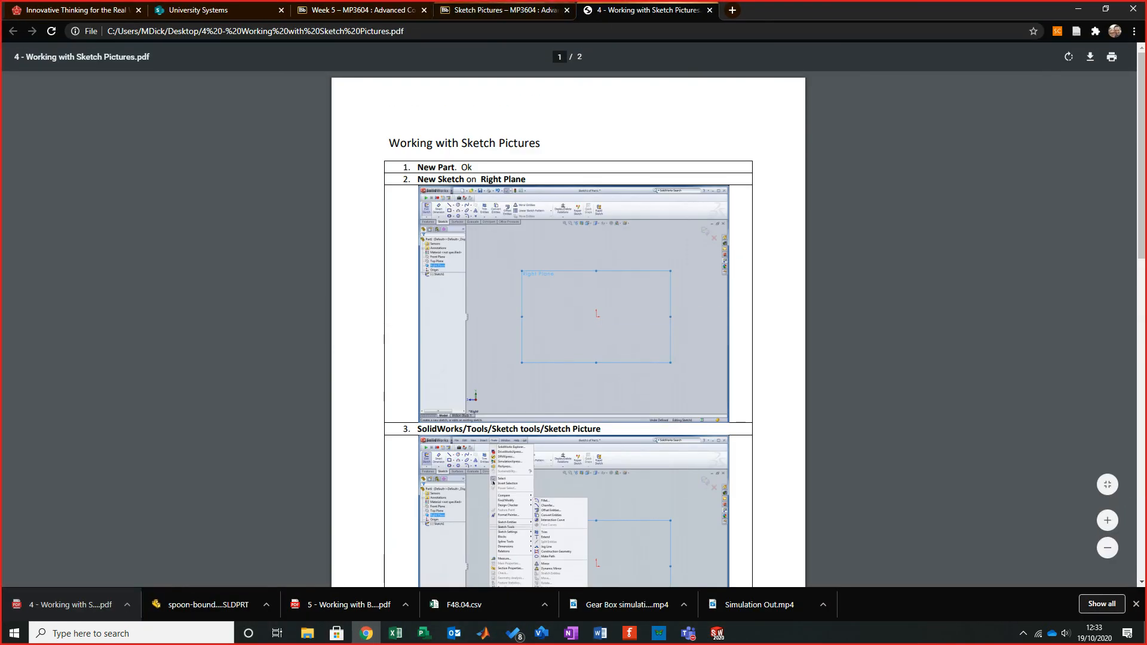
- Open a new browser tab and go to the-blueprints.com website
{"action": "key", "text": "ctrl+t"}
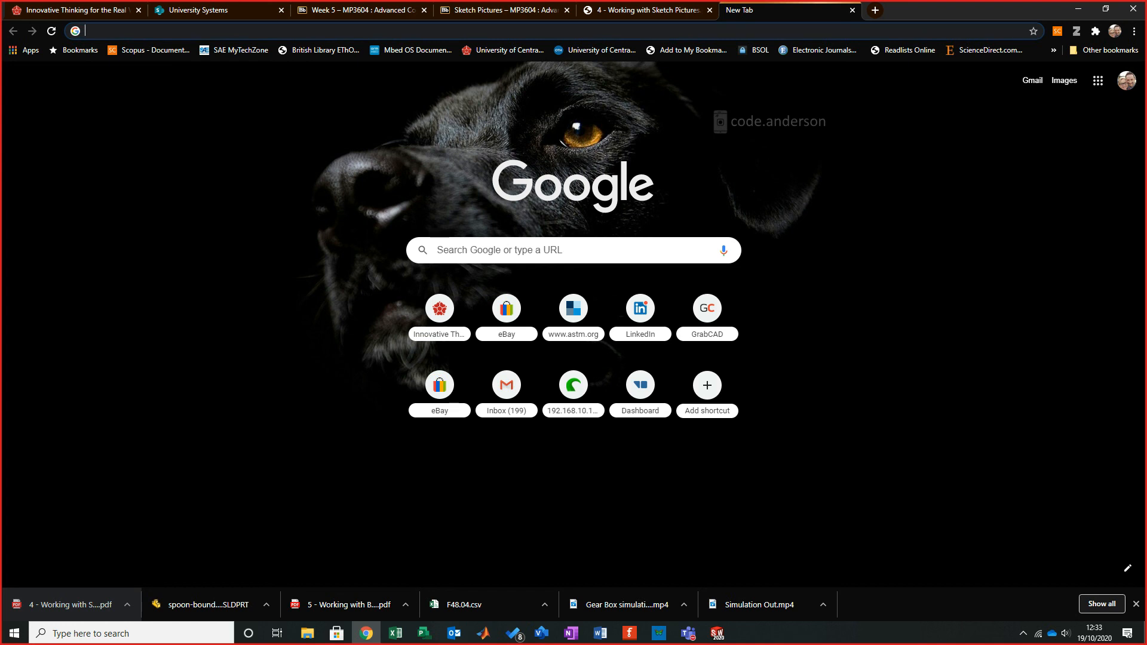
{"action": "type", "text": "the blus"}
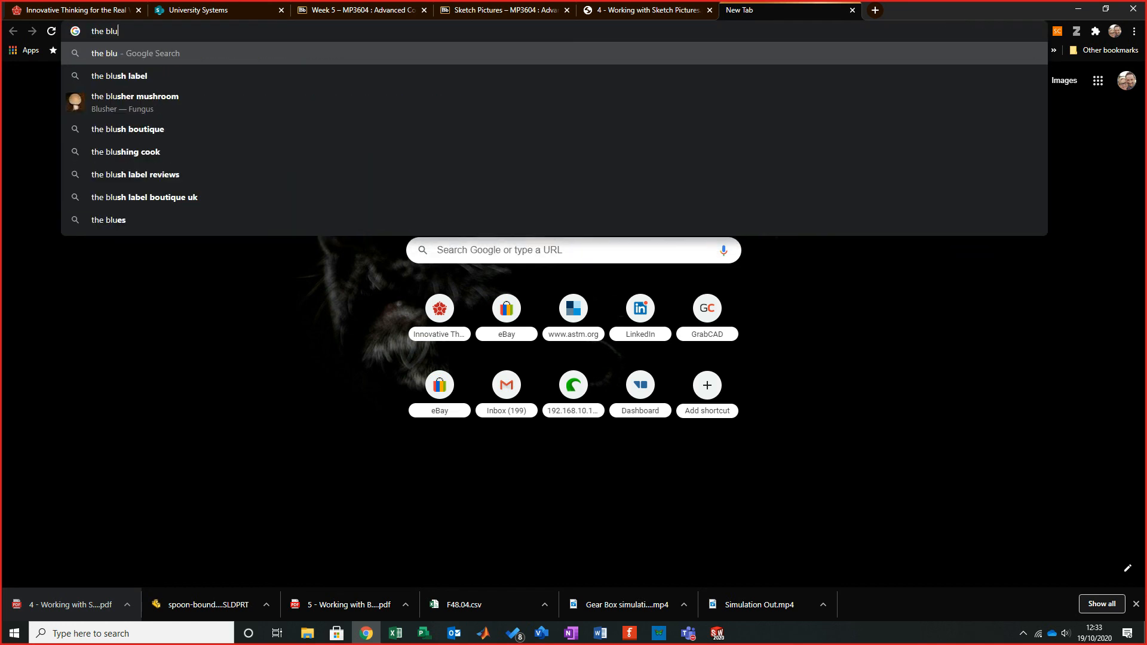
{"action": "key", "text": "BackSpace"}
{"action": "type", "text": "ep"}
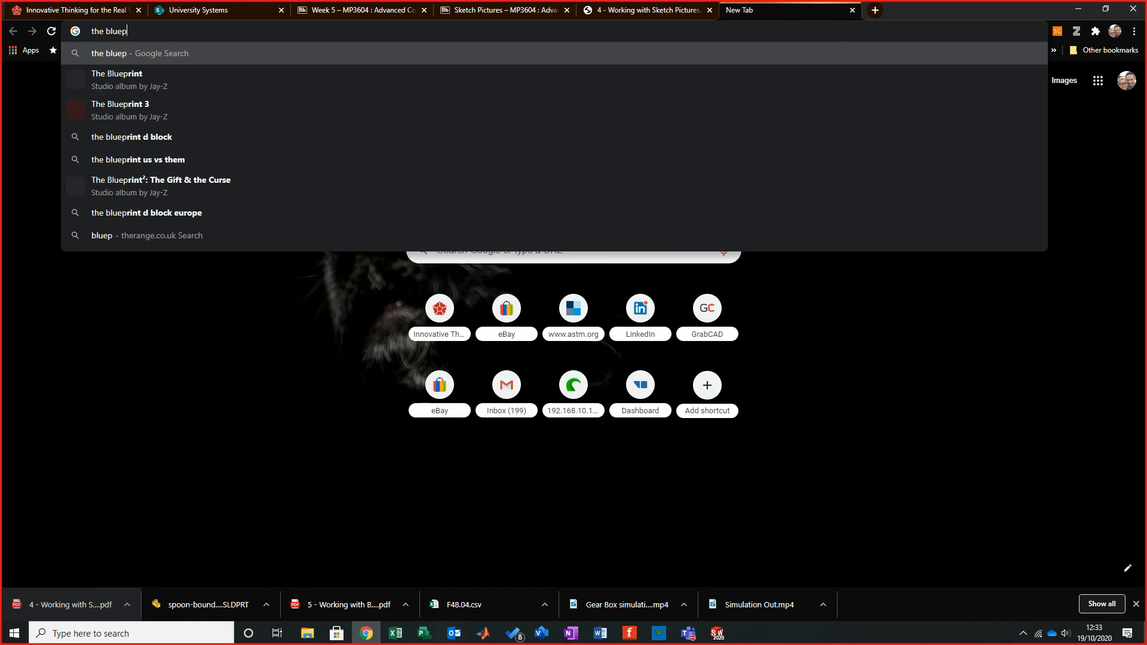
{"action": "type", "text": "rints.com"}
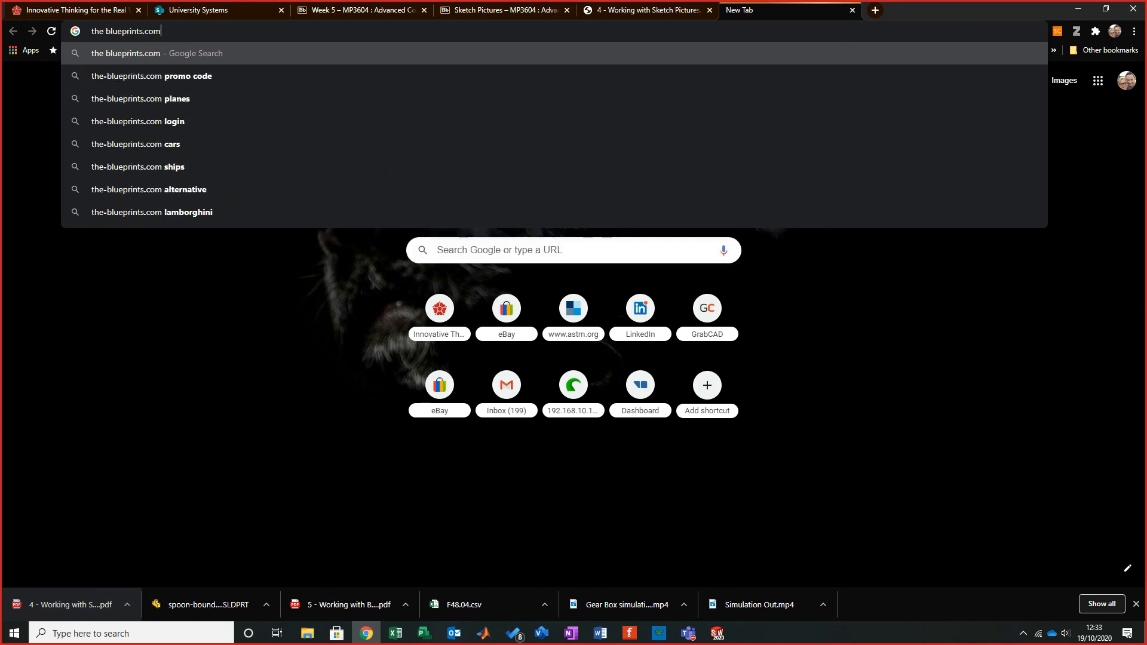
{"action": "key", "text": "Return"}
{"action": "left_click", "coordinate": [251, 155]}
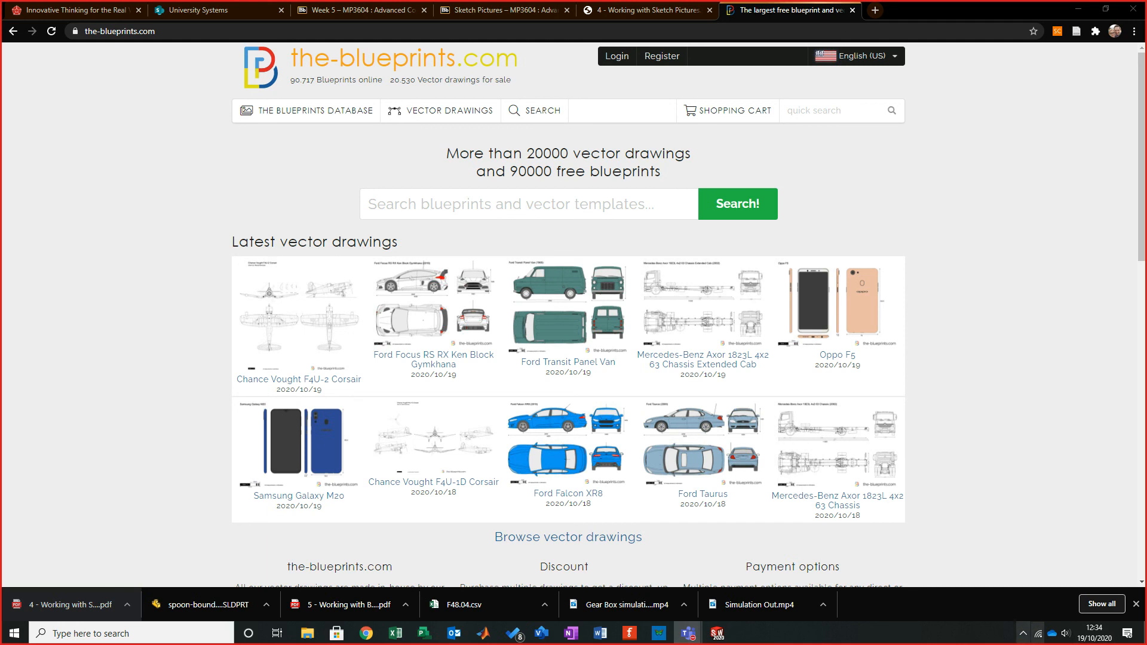
{"action": "left_click", "coordinate": [1023, 633]}
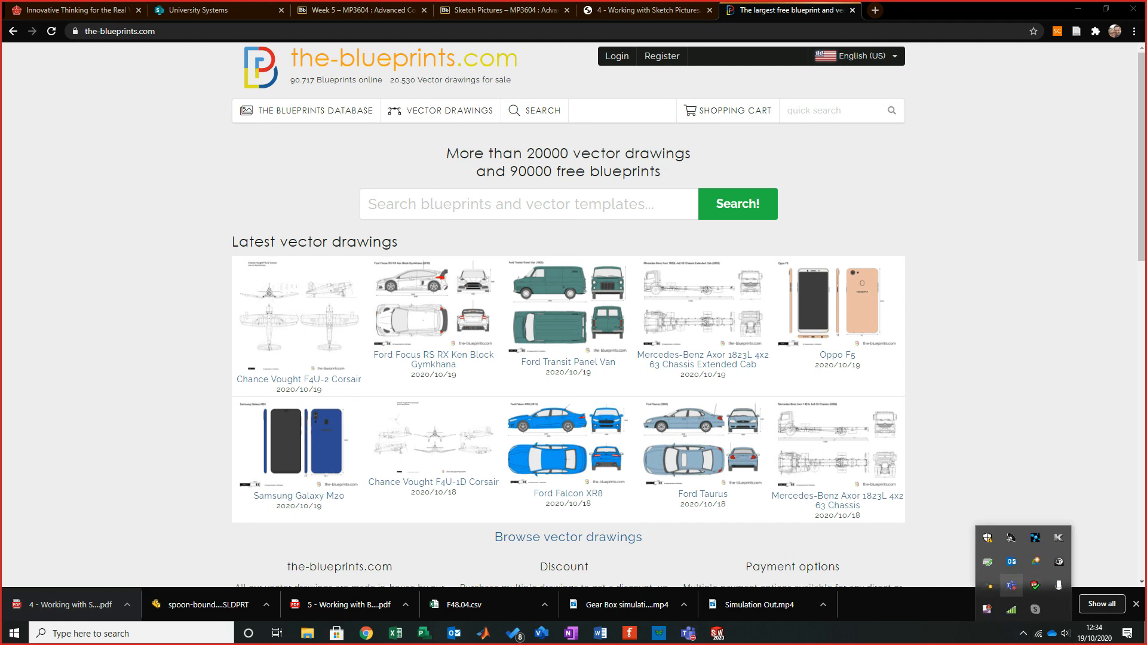
{"action": "right_click", "coordinate": [987, 609]}
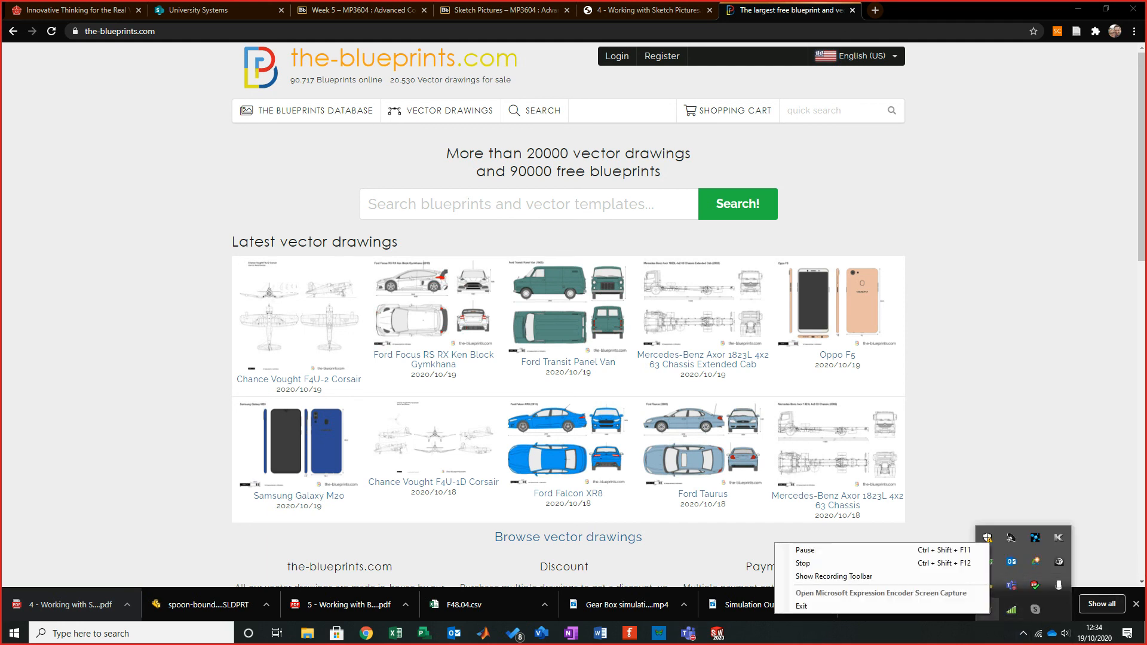
{"action": "left_click", "coordinate": [802, 564]}
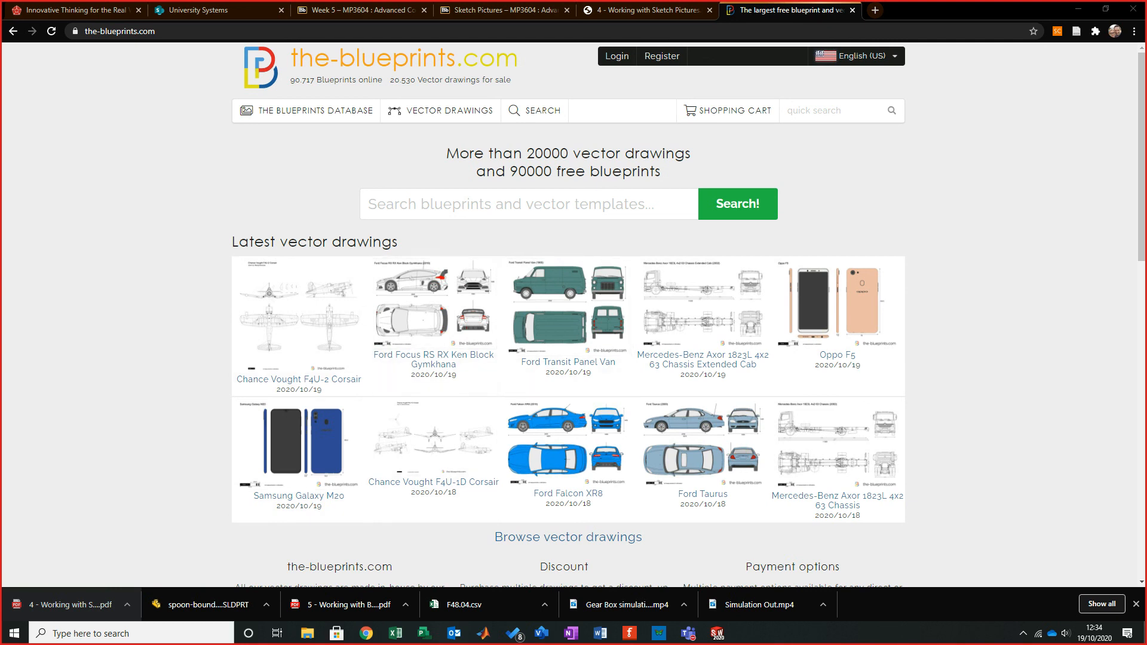
- Search the blueprints site for suzuka
{"action": "left_click_drag", "start_coordinate": [279, 242], "coordinate": [331, 242]}
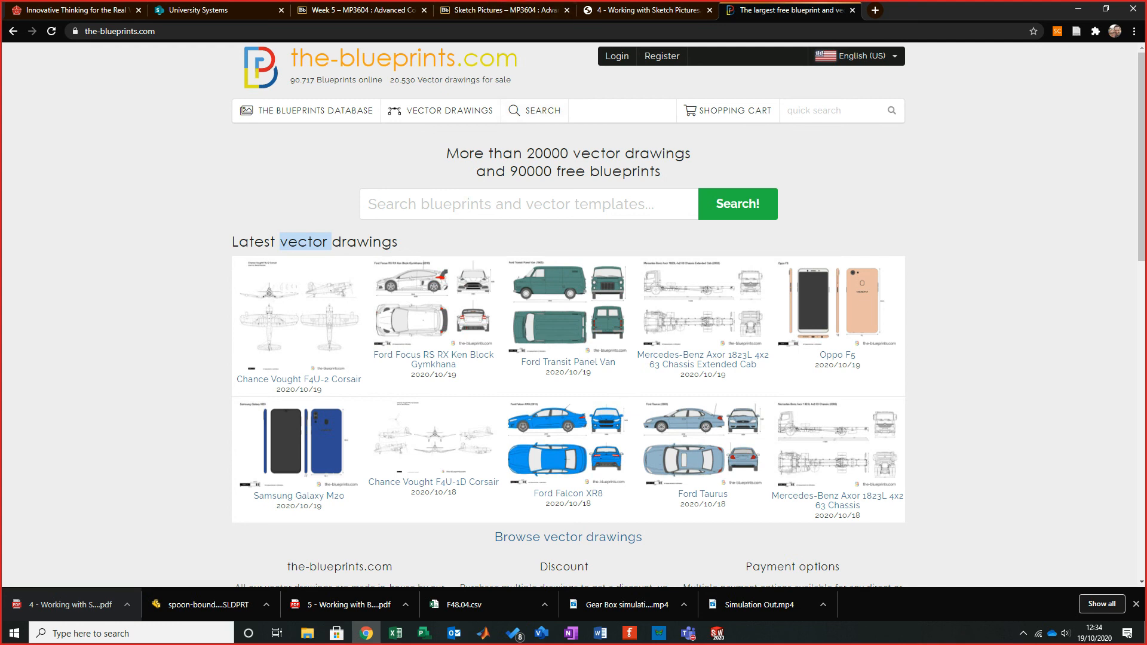
{"action": "left_click", "coordinate": [418, 204]}
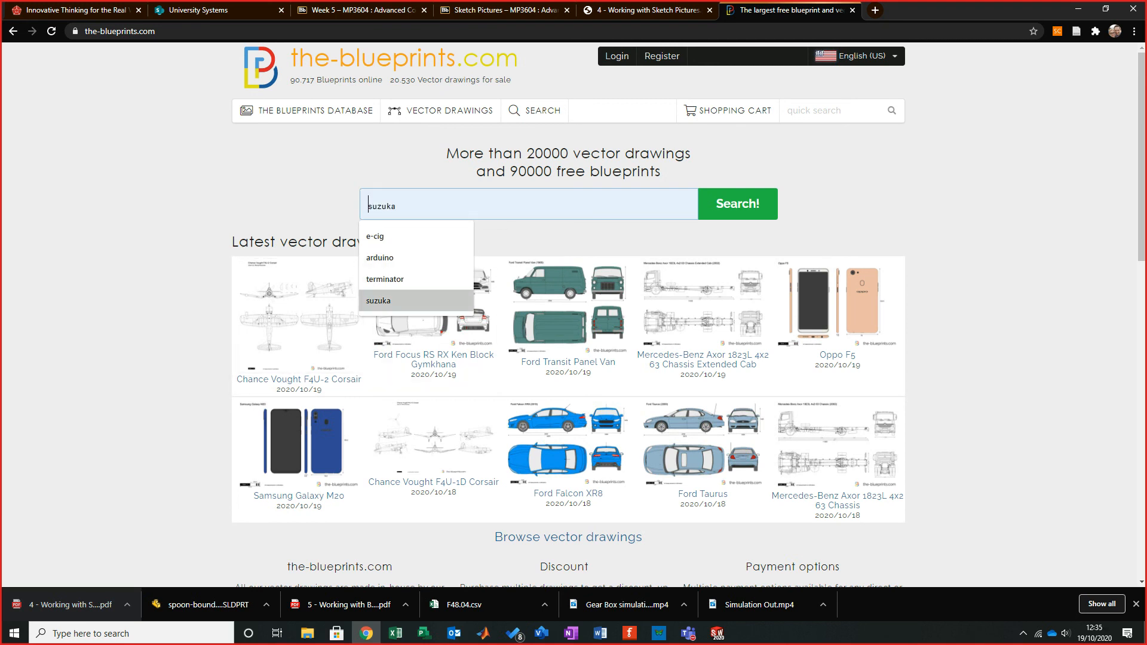
{"action": "left_click", "coordinate": [406, 301]}
{"action": "left_click", "coordinate": [737, 204]}
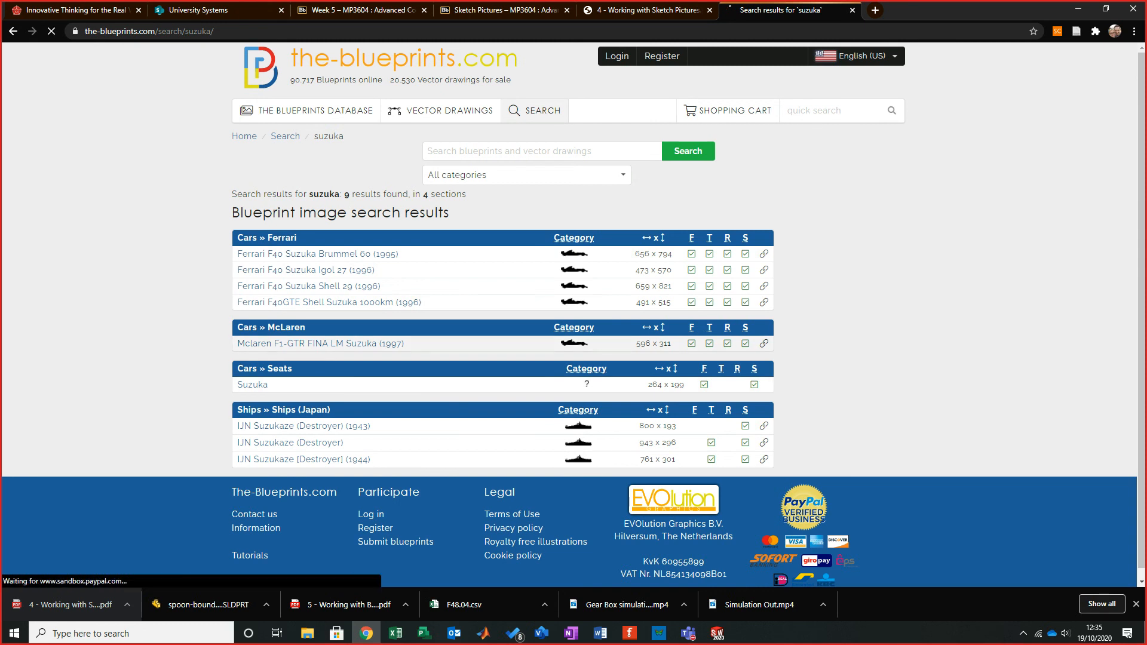
- Open the Mclaren F1-GTR FINA LM Suzuka (1997) blueprint and log in to get the full-size image
{"action": "left_click", "coordinate": [320, 343]}
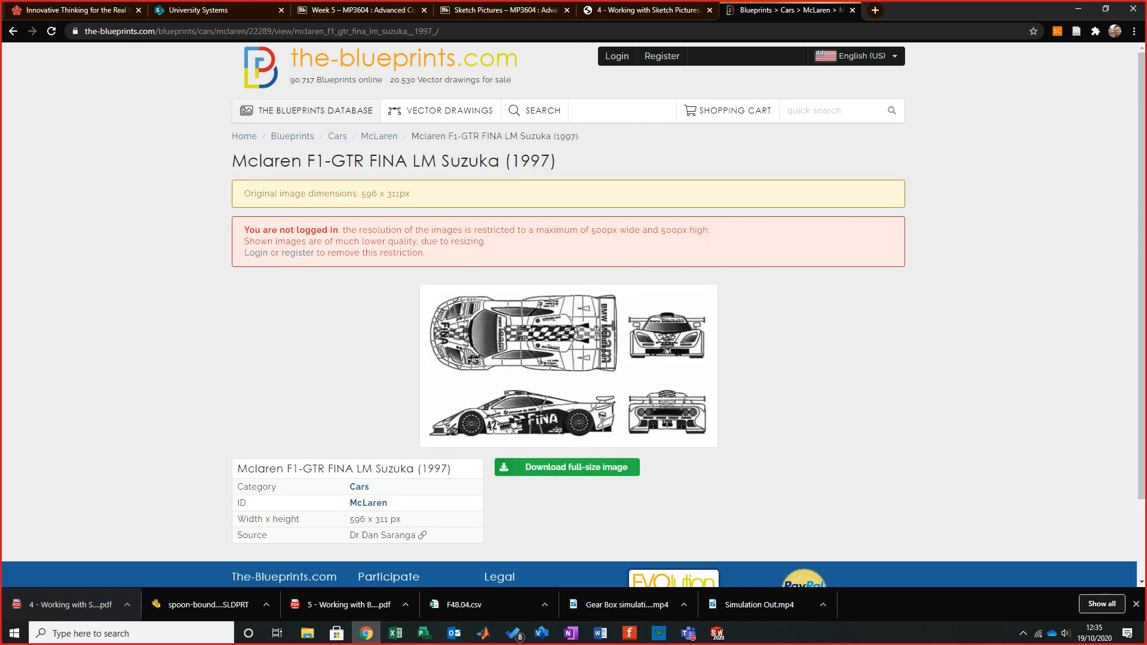
{"action": "scroll", "coordinate": [573, 310], "scroll_direction": "down", "scroll_amount": 2}
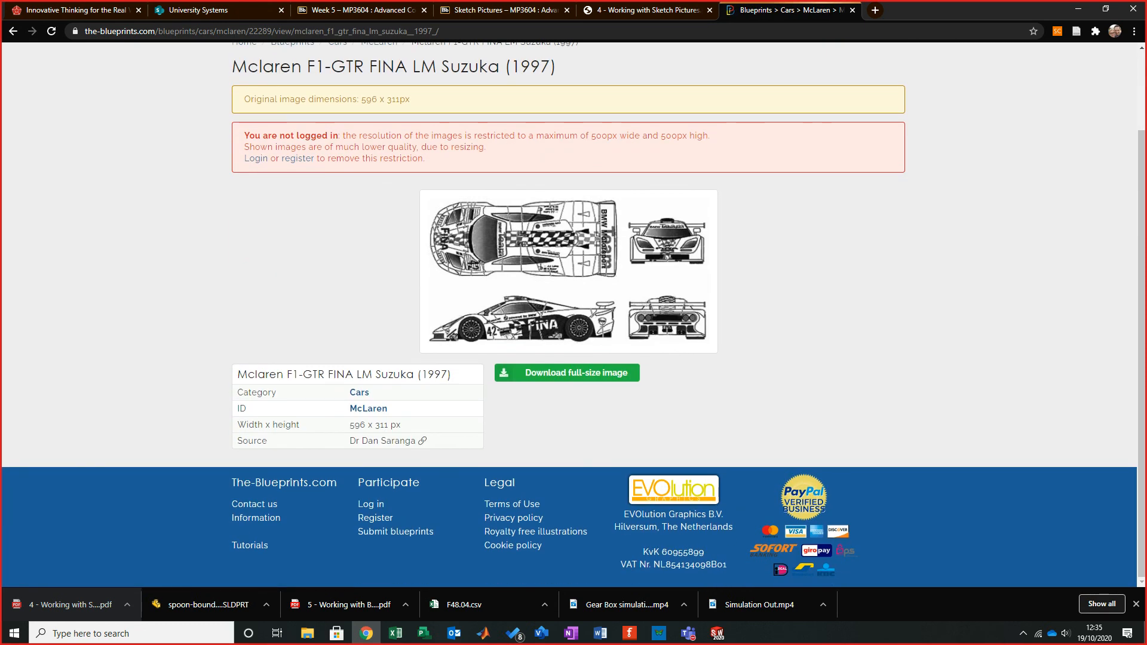
{"action": "left_click", "coordinate": [567, 373]}
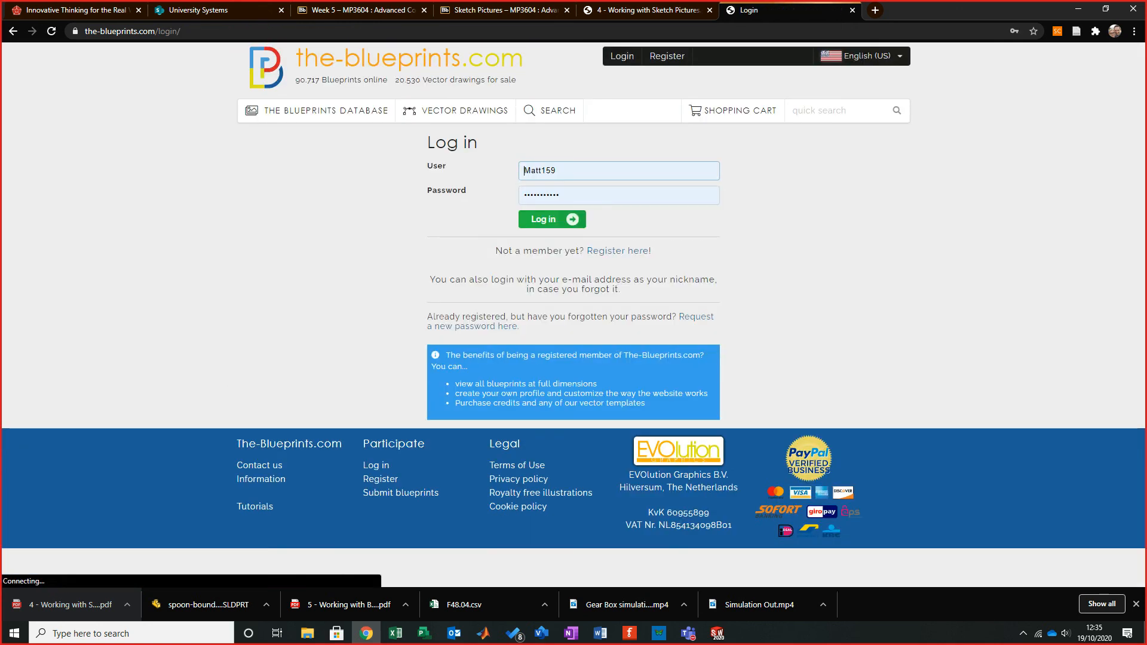
{"action": "left_click", "coordinate": [552, 219]}
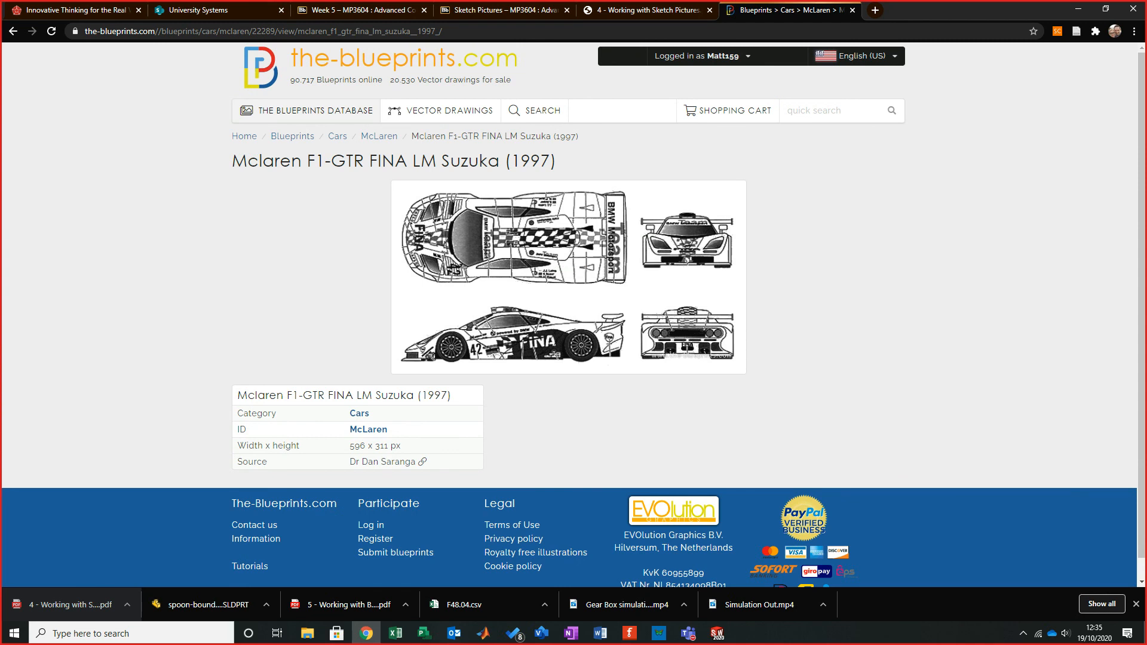
- Save the blueprint image to the Desktop as fina-mclaren-f1-gtr-lm-suzuka-1997
{"action": "scroll", "coordinate": [573, 315], "scroll_direction": "down", "scroll_amount": 1}
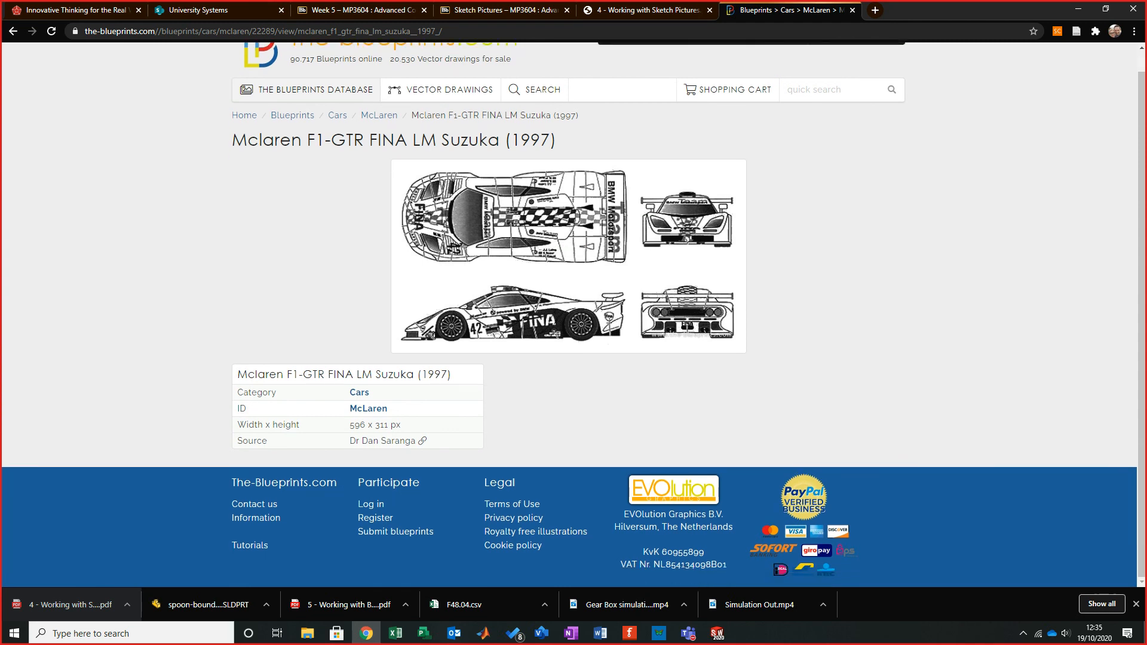
{"action": "right_click", "coordinate": [554, 253]}
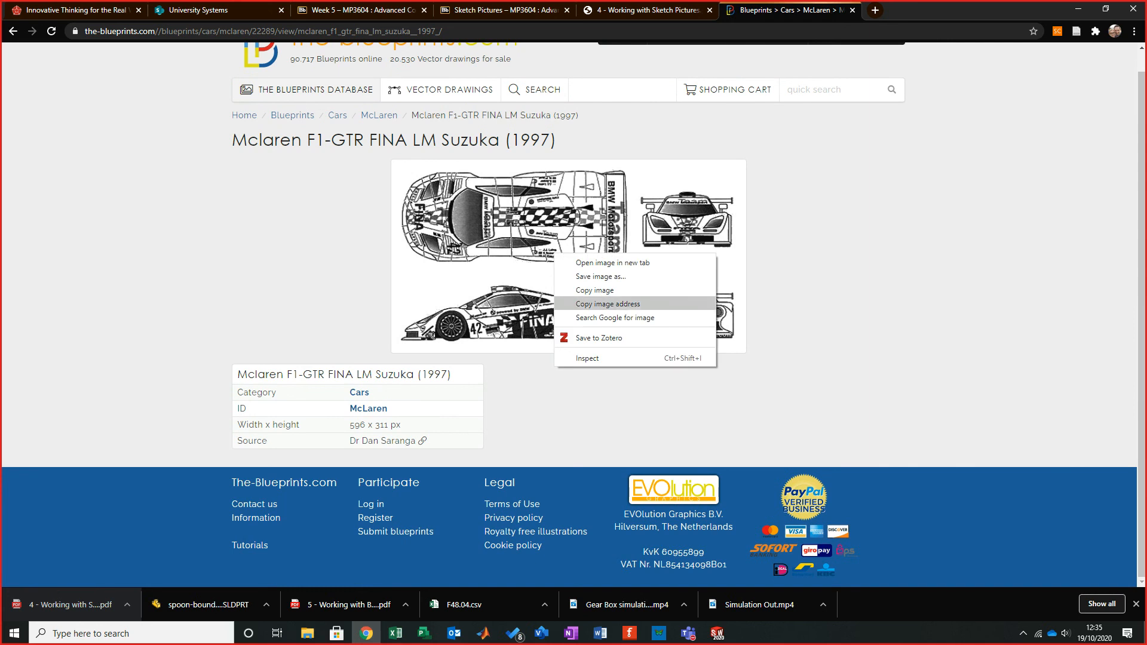
{"action": "left_click", "coordinate": [600, 277]}
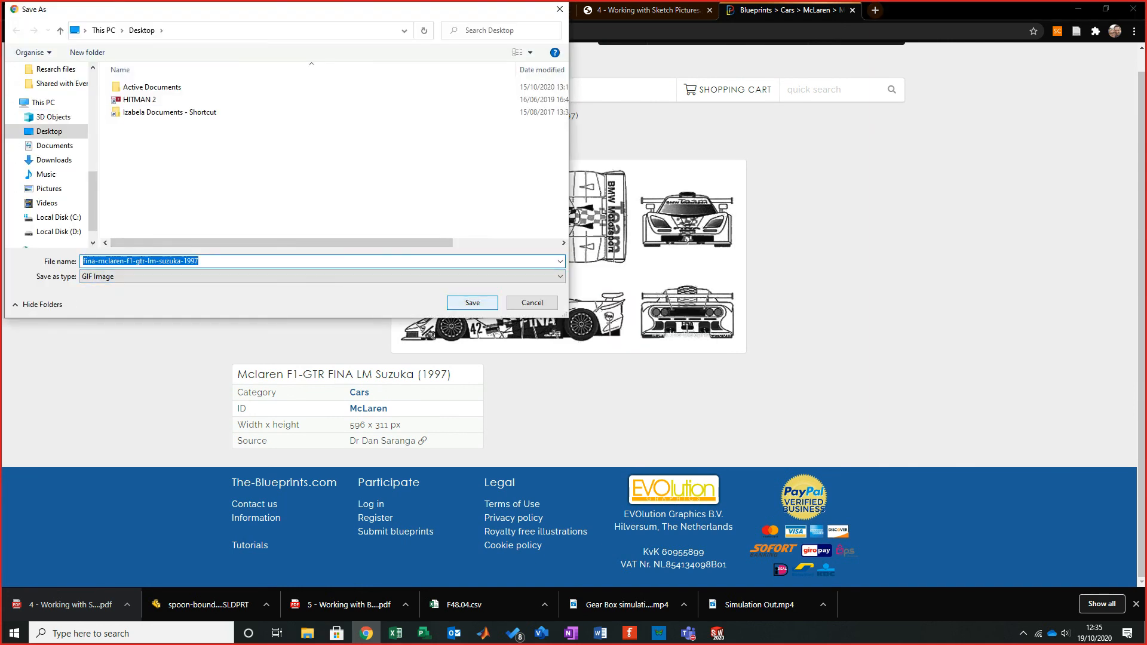
{"action": "key", "text": "Return"}
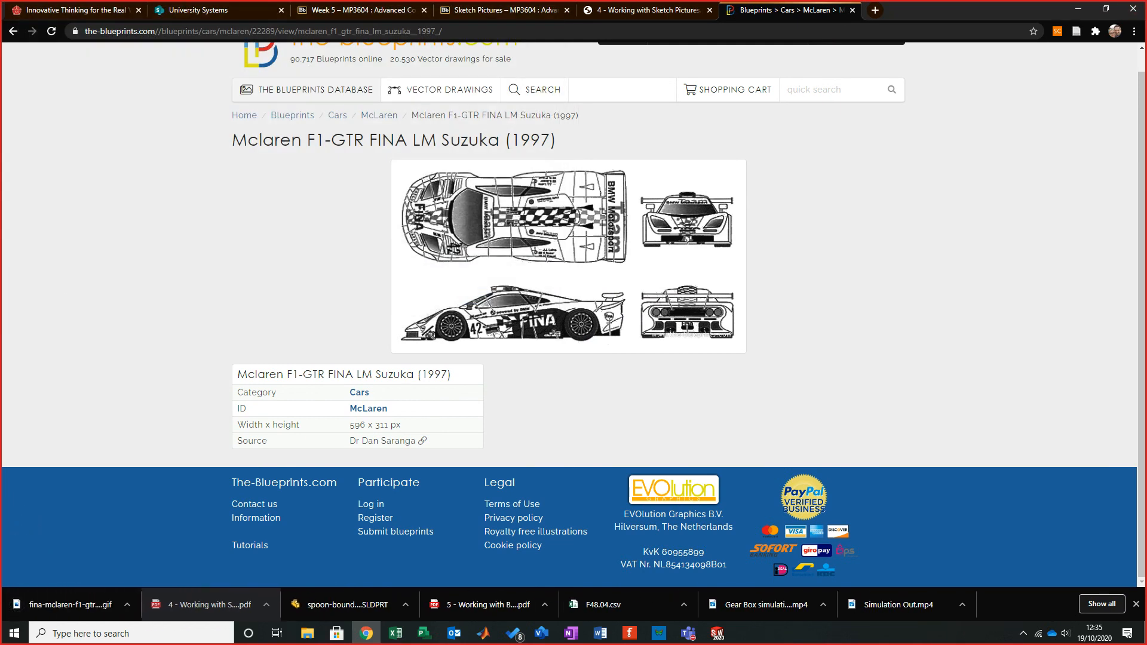
- Switch to Visio and create a new blank drawing with metric units
{"action": "left_click", "coordinate": [1078, 8]}
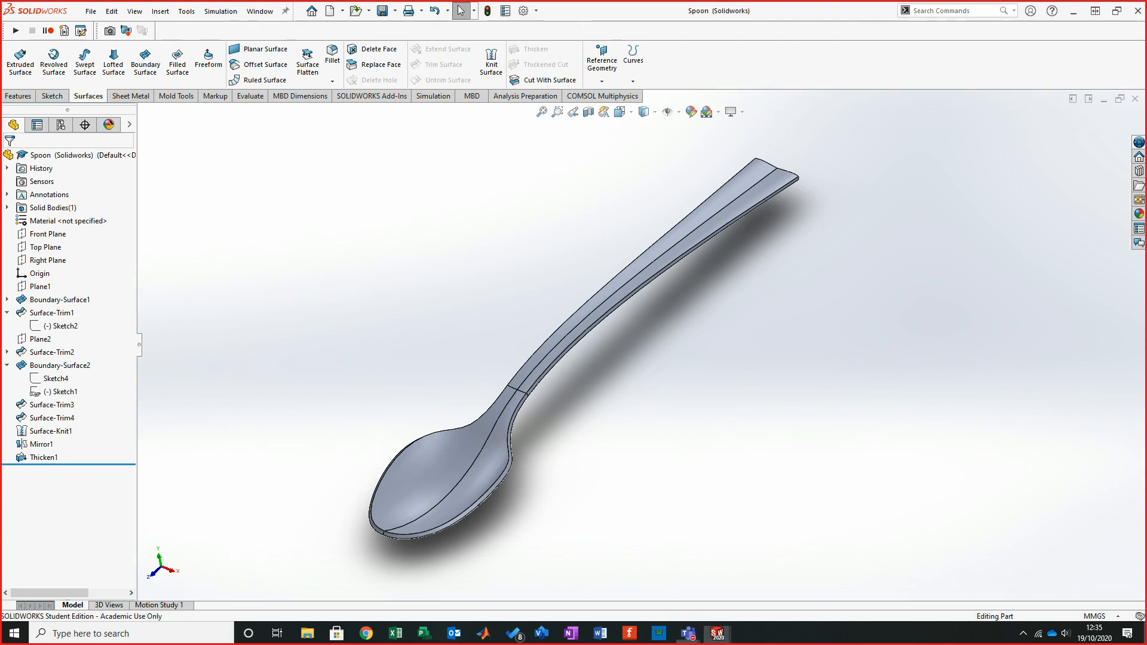
{"action": "left_click", "coordinate": [1073, 11]}
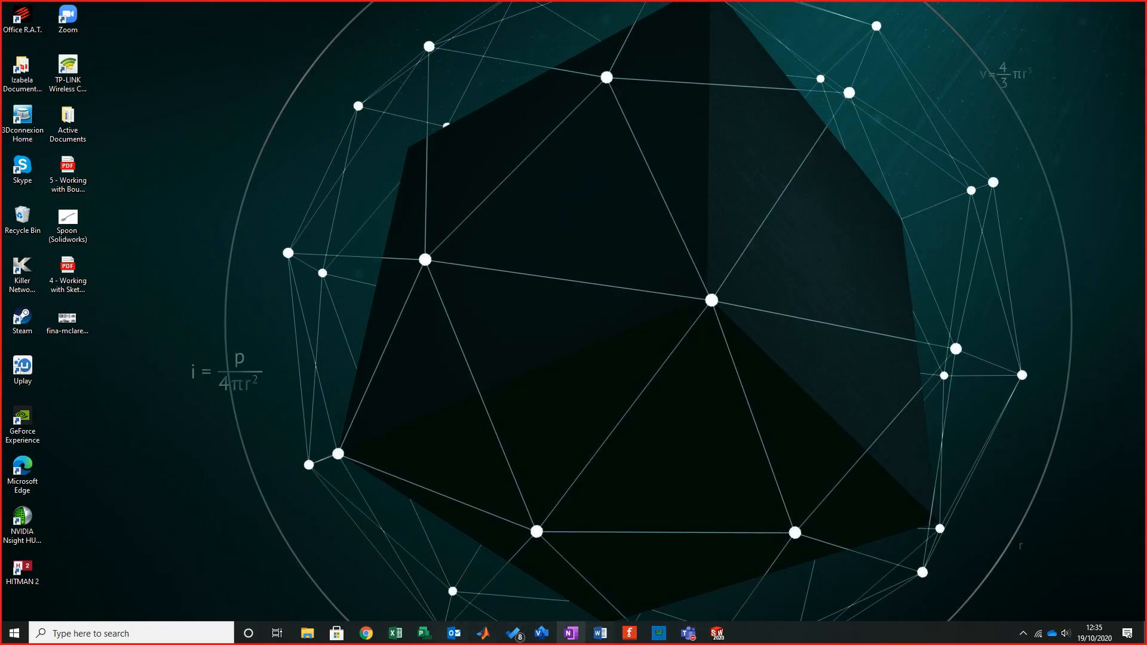
{"action": "left_click", "coordinate": [541, 633]}
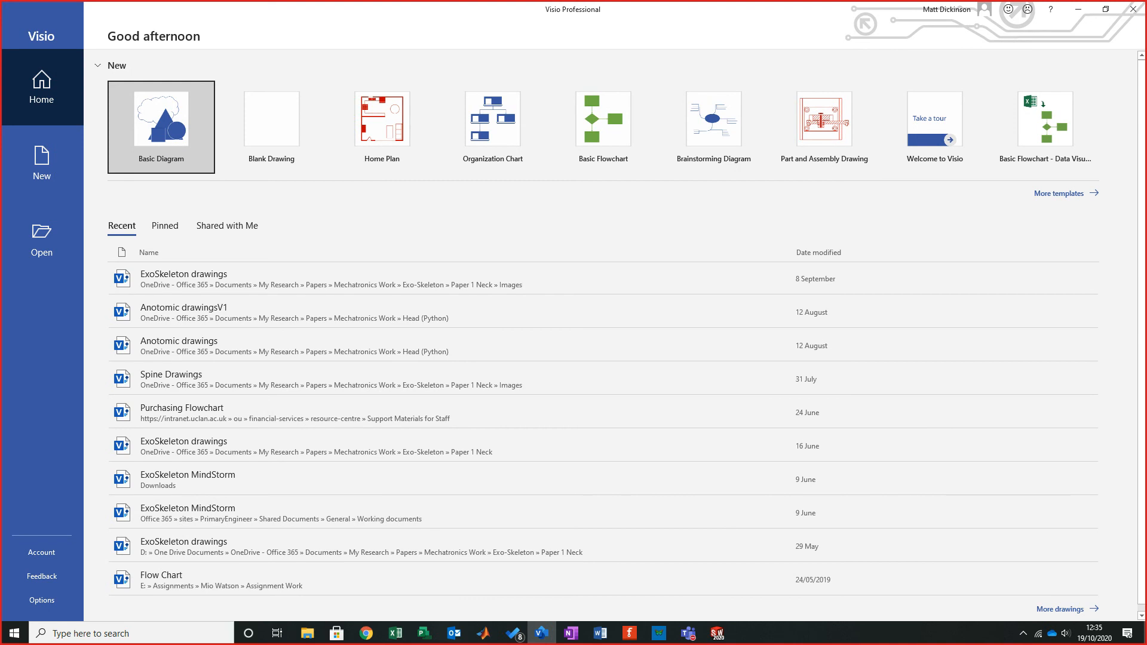
{"action": "left_click", "coordinate": [272, 126]}
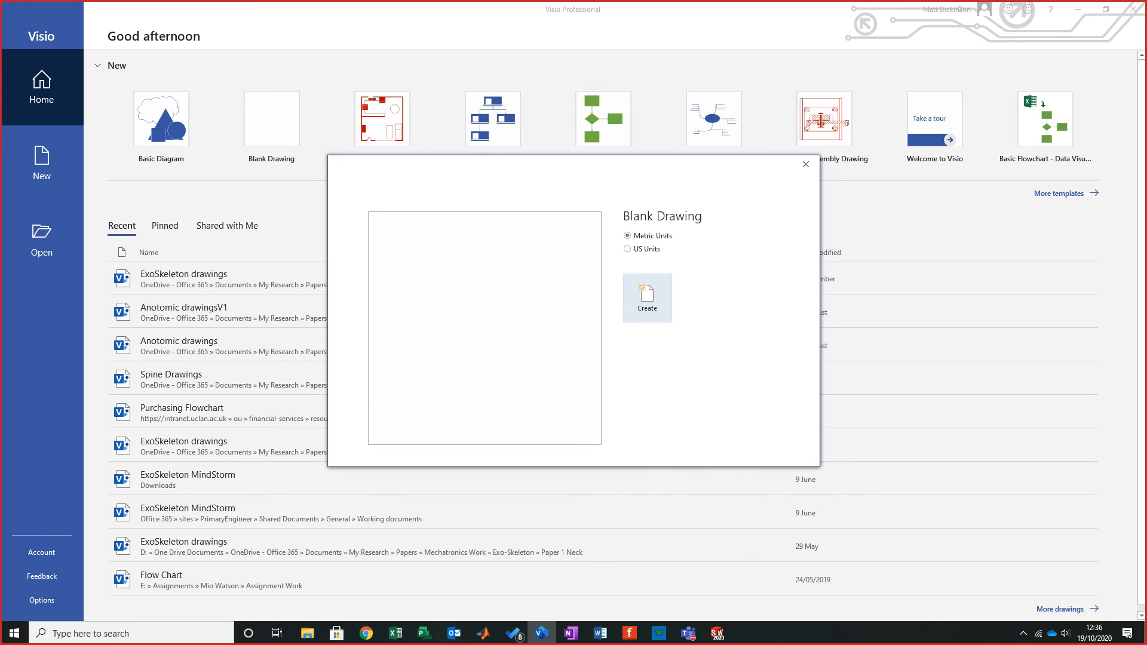
{"action": "left_click", "coordinate": [647, 298]}
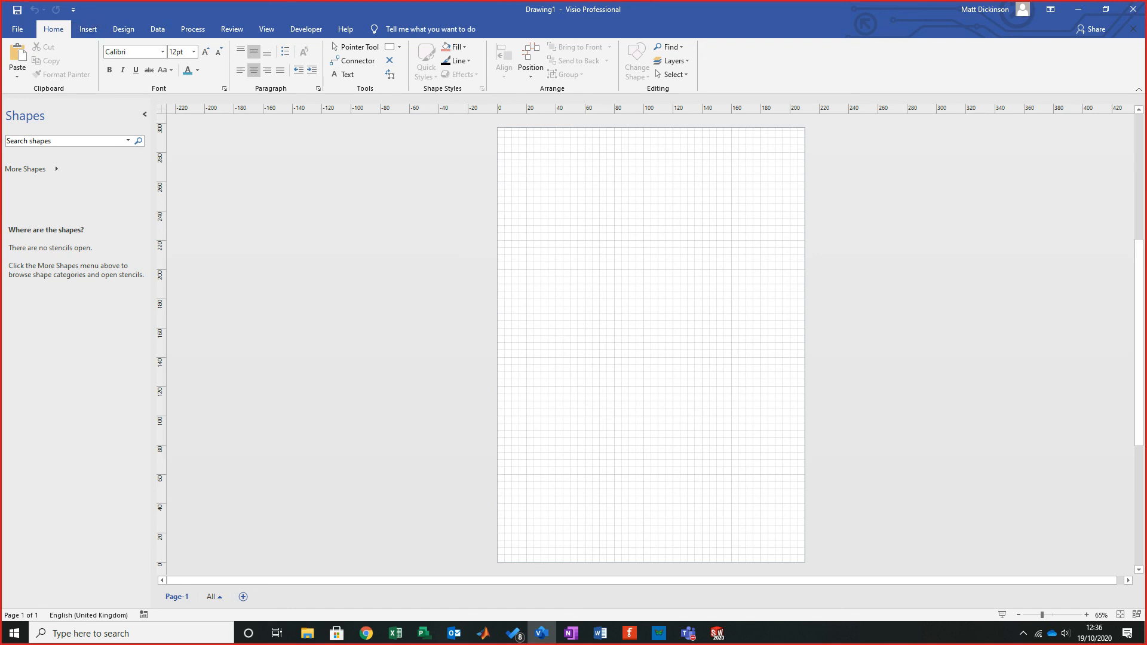
- Insert the fina-mclaren-f1-gtr-lm-suzuka-1997 picture from the Desktop into the drawing
{"action": "left_click", "coordinate": [88, 29]}
{"action": "left_click", "coordinate": [53, 59]}
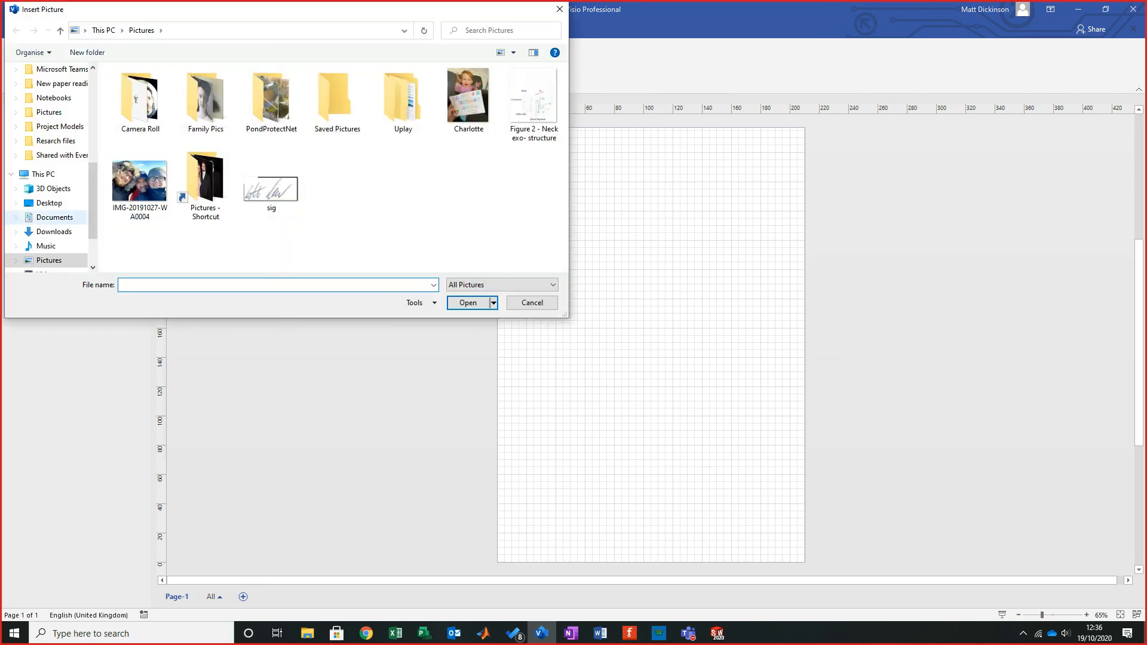
{"action": "left_click", "coordinate": [49, 203]}
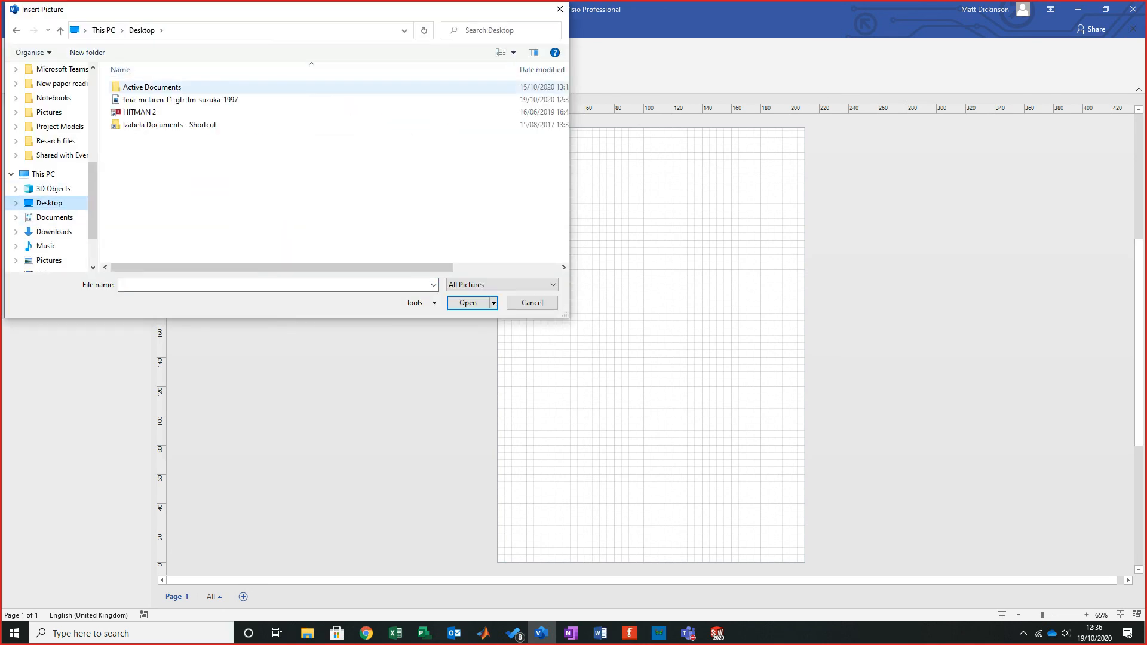
{"action": "left_click", "coordinate": [180, 99]}
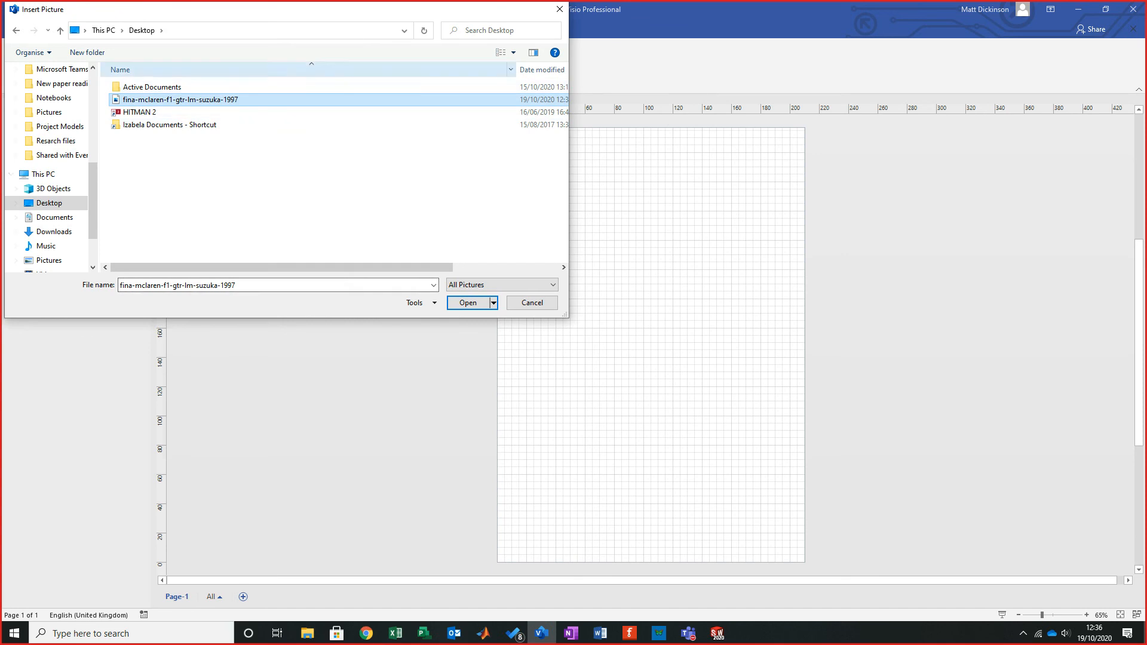
{"action": "left_click", "coordinate": [467, 303]}
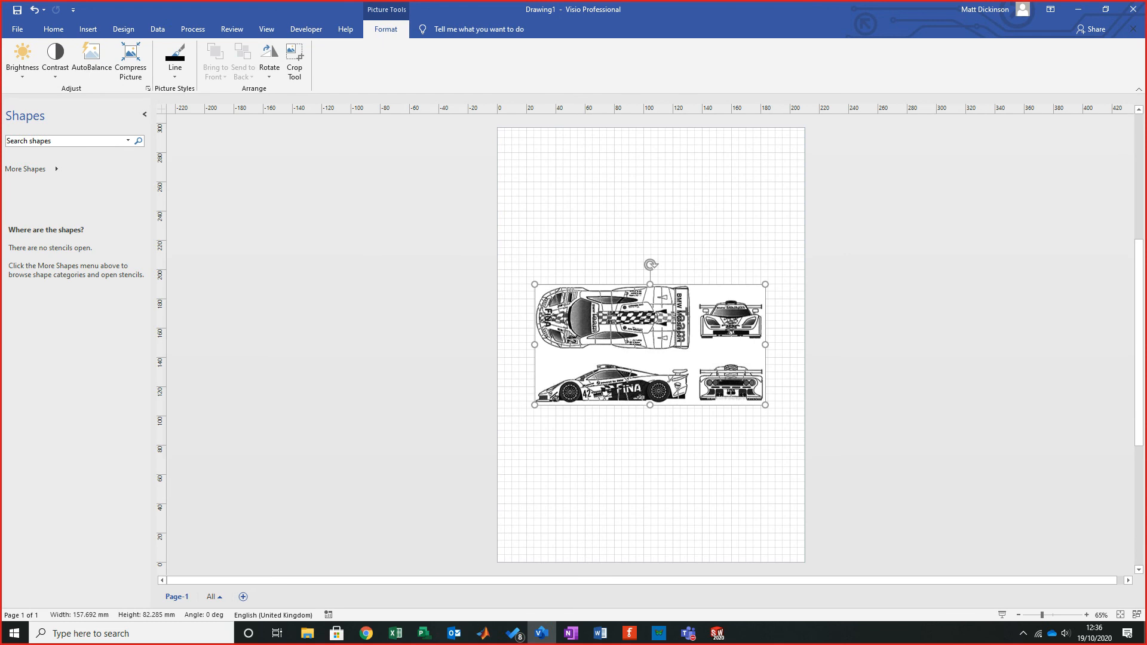
- Duplicate the blueprint picture three times and arrange the four copies in a two-by-two grid
{"action": "left_click_drag", "start_coordinate": [650, 345], "coordinate": [636, 305]}
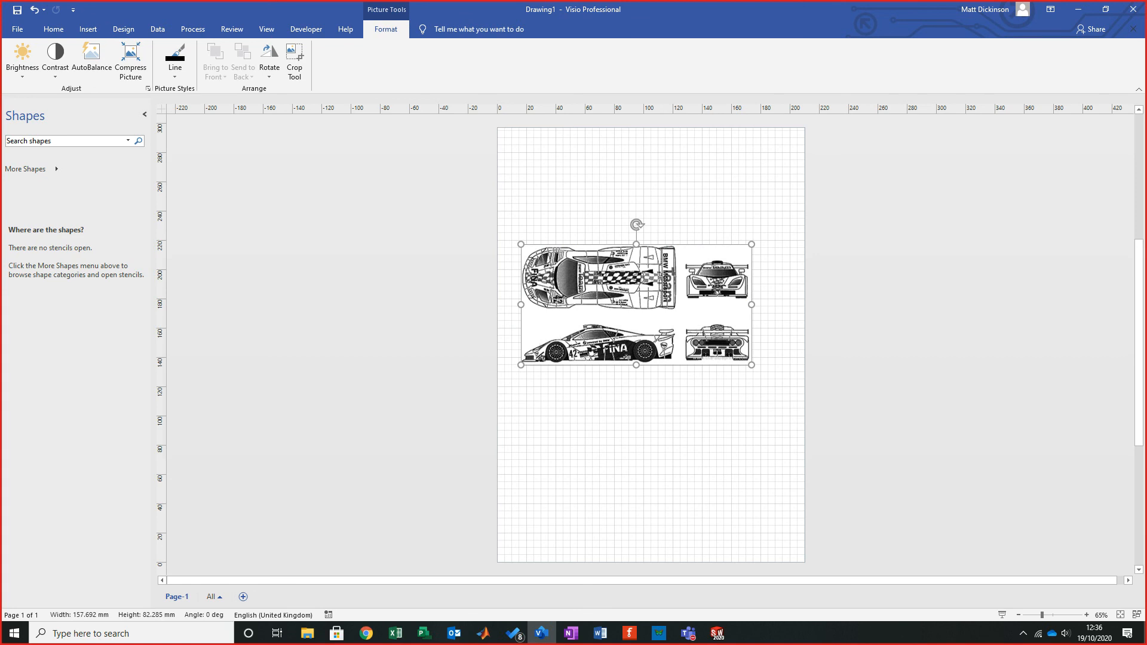
{"action": "key", "text": "ctrl+d"}
{"action": "key", "text": "ctrl+d"}
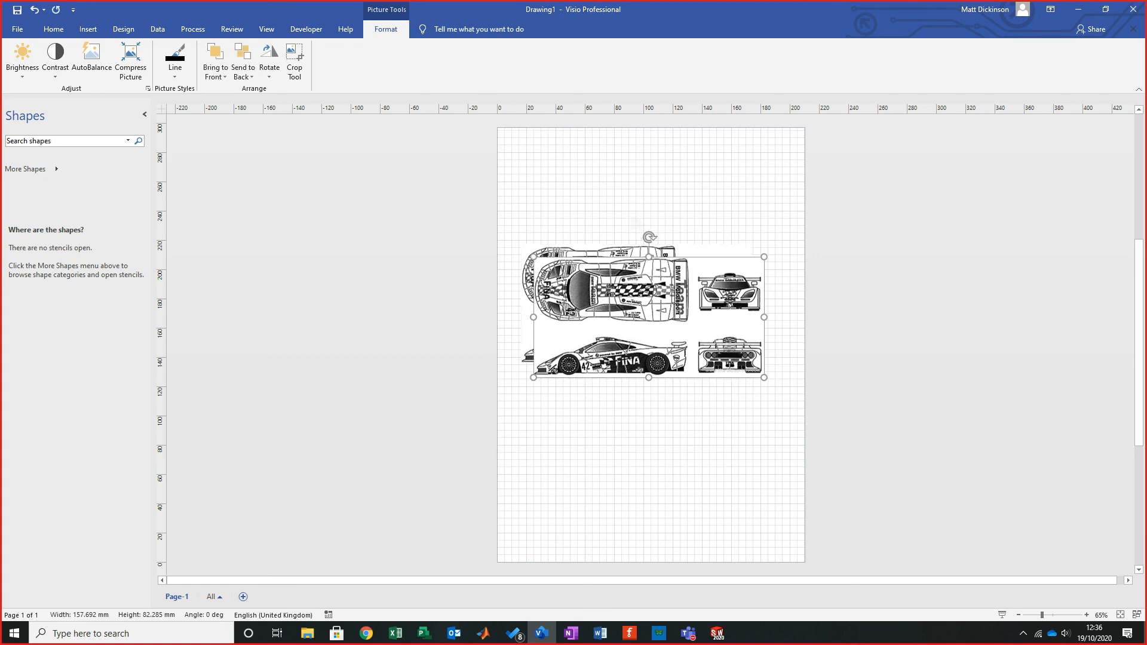
{"action": "key", "text": "ctrl+d"}
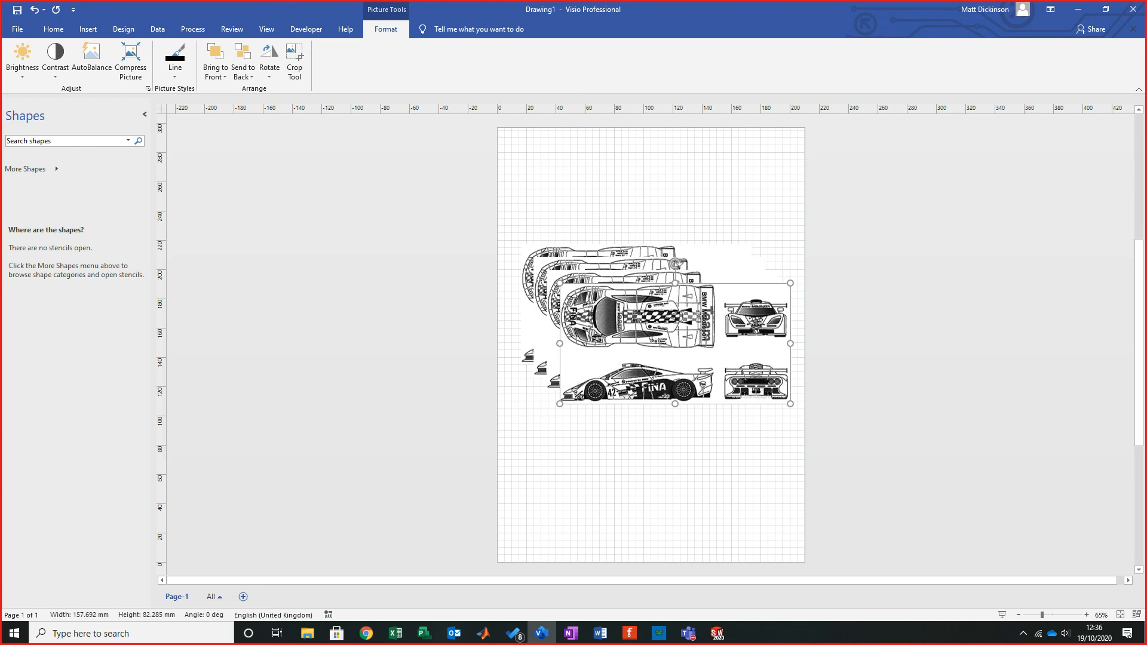
{"action": "left_click_drag", "start_coordinate": [675, 344], "coordinate": [955, 262]}
{"action": "left_click_drag", "start_coordinate": [663, 330], "coordinate": [710, 390]}
{"action": "left_click_drag", "start_coordinate": [636, 305], "coordinate": [710, 262]}
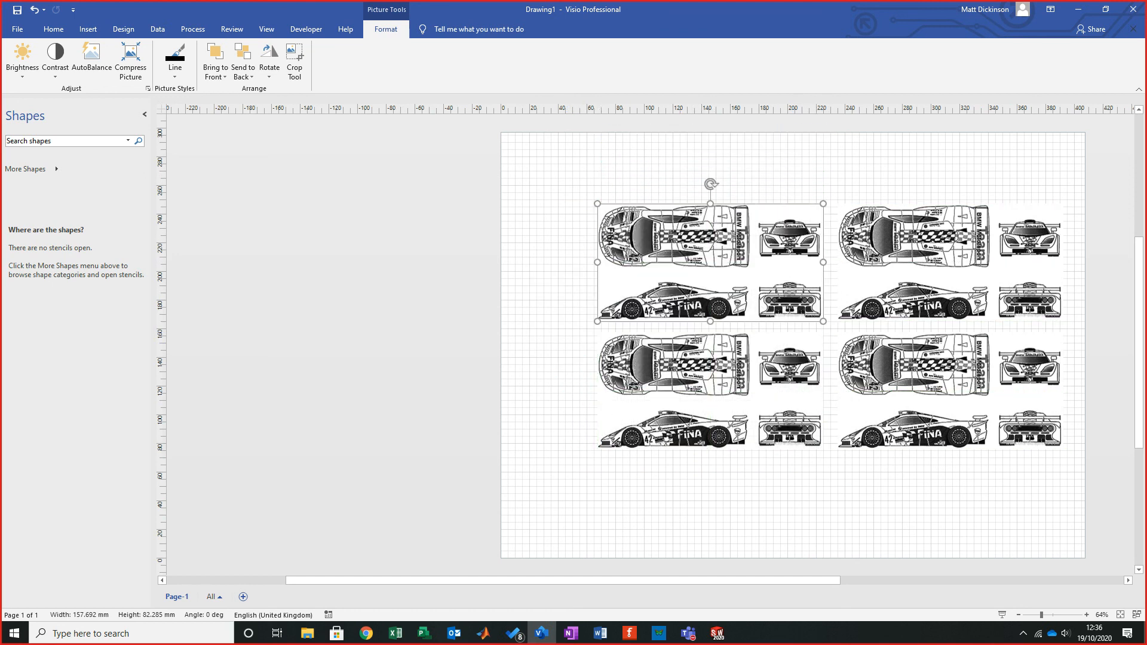
- Crop the top-left copy down to just the car's top view
{"action": "key", "text": "Escape"}
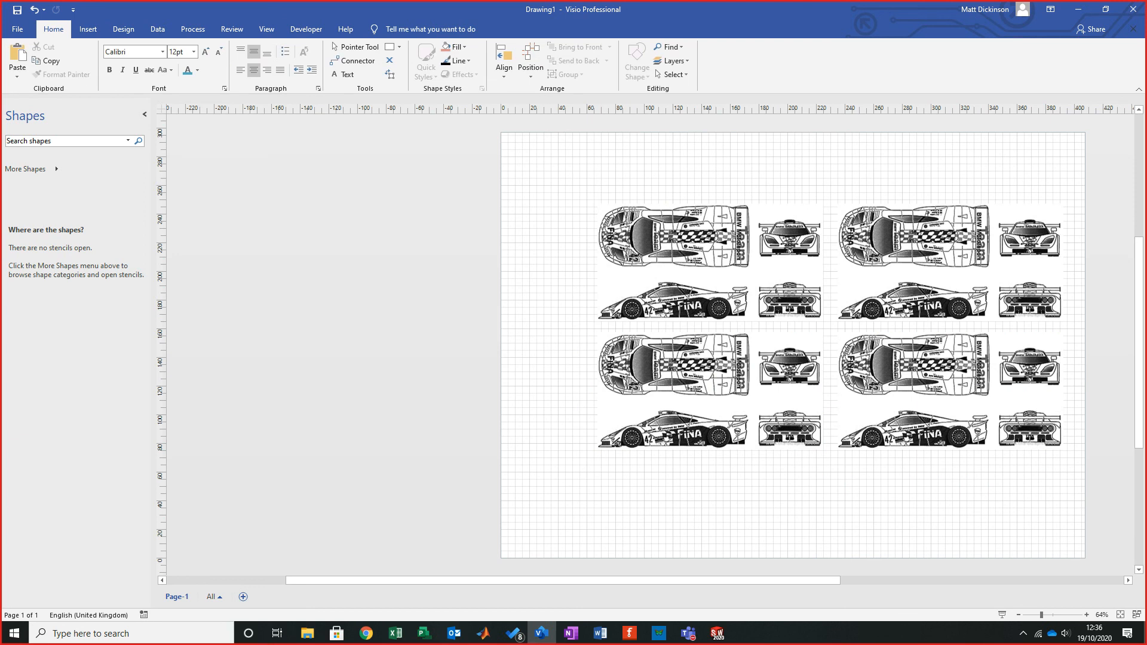
{"action": "left_click", "coordinate": [710, 262]}
{"action": "left_click", "coordinate": [294, 61]}
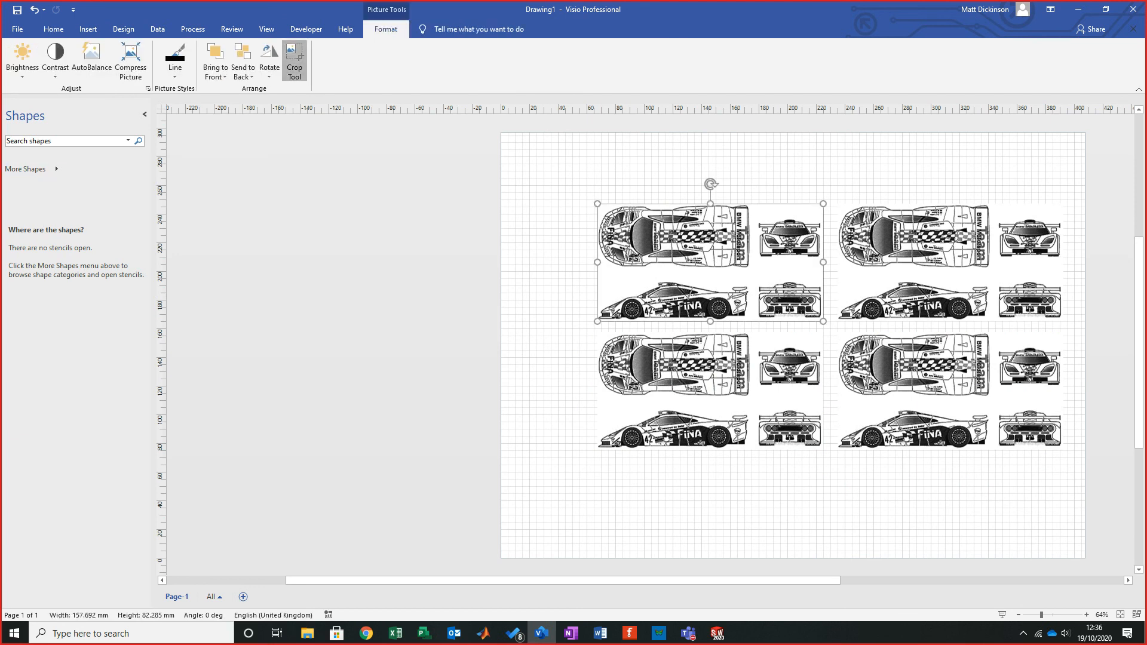
{"action": "left_click_drag", "start_coordinate": [711, 321], "coordinate": [711, 270]}
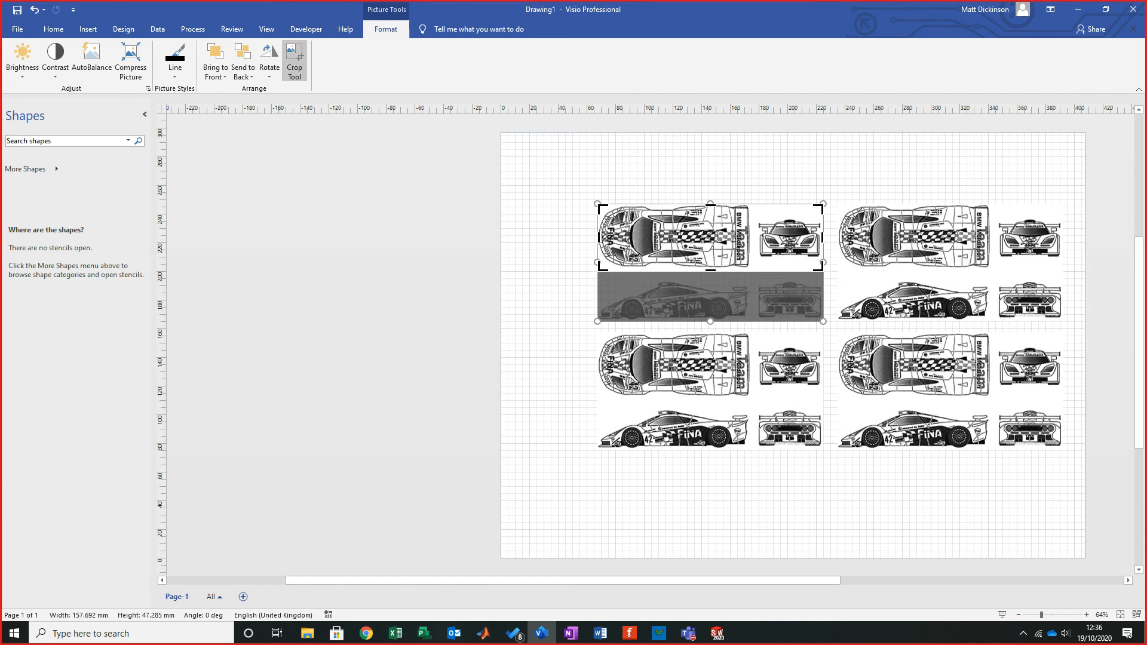
{"action": "left_click_drag", "start_coordinate": [822, 237], "coordinate": [751, 237]}
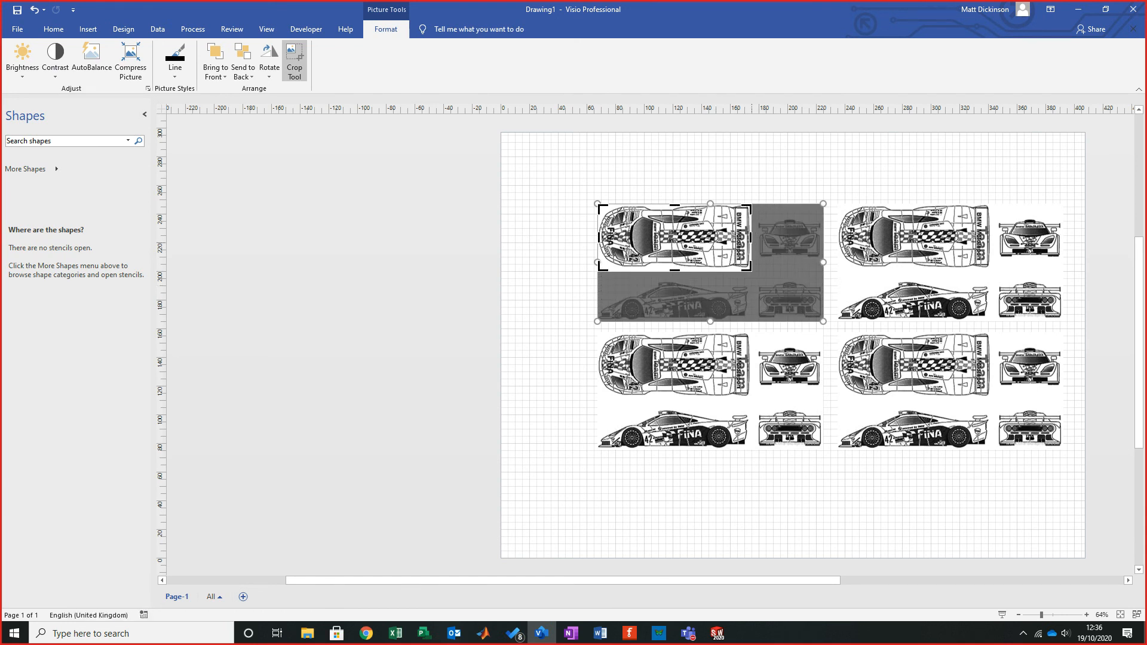
{"action": "left_click", "coordinate": [741, 170]}
- Crop the bottom-left copy down to just the car's side view
{"action": "left_click", "coordinate": [710, 382]}
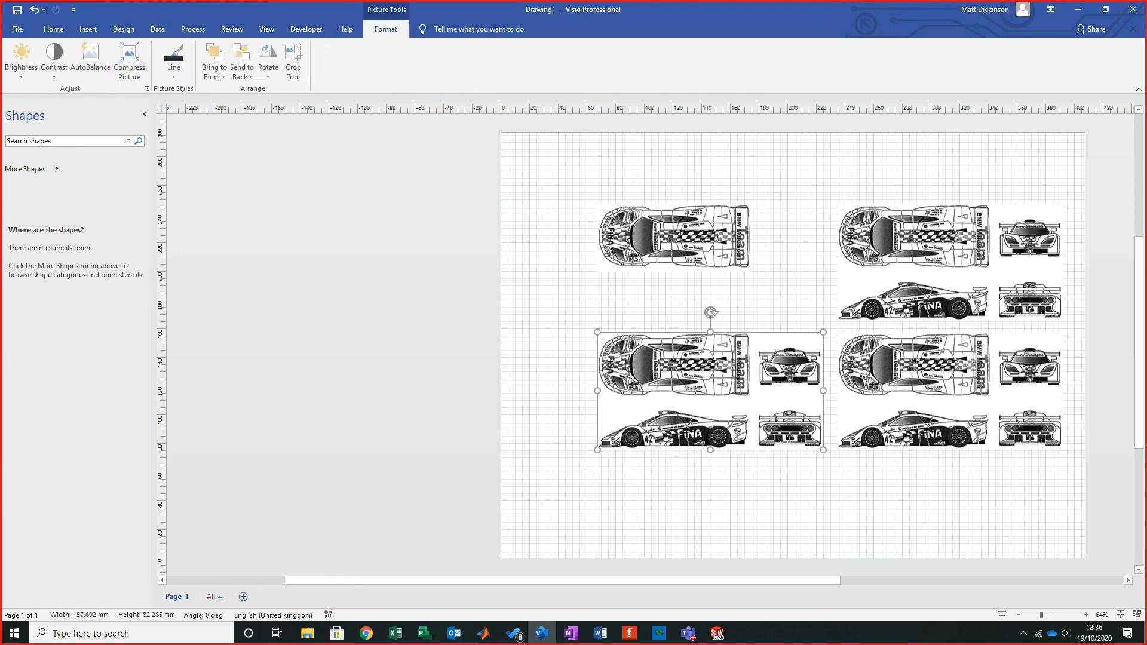
{"action": "left_click", "coordinate": [291, 59]}
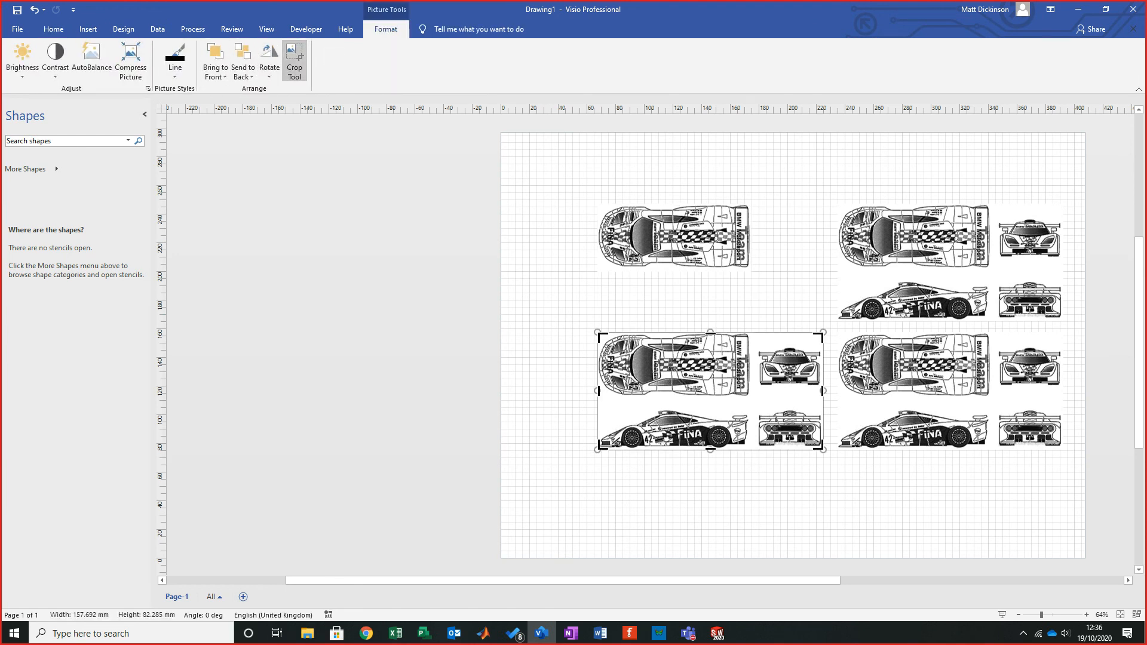
{"action": "left_click_drag", "start_coordinate": [710, 333], "coordinate": [710, 409]}
{"action": "left_click_drag", "start_coordinate": [822, 429], "coordinate": [751, 429]}
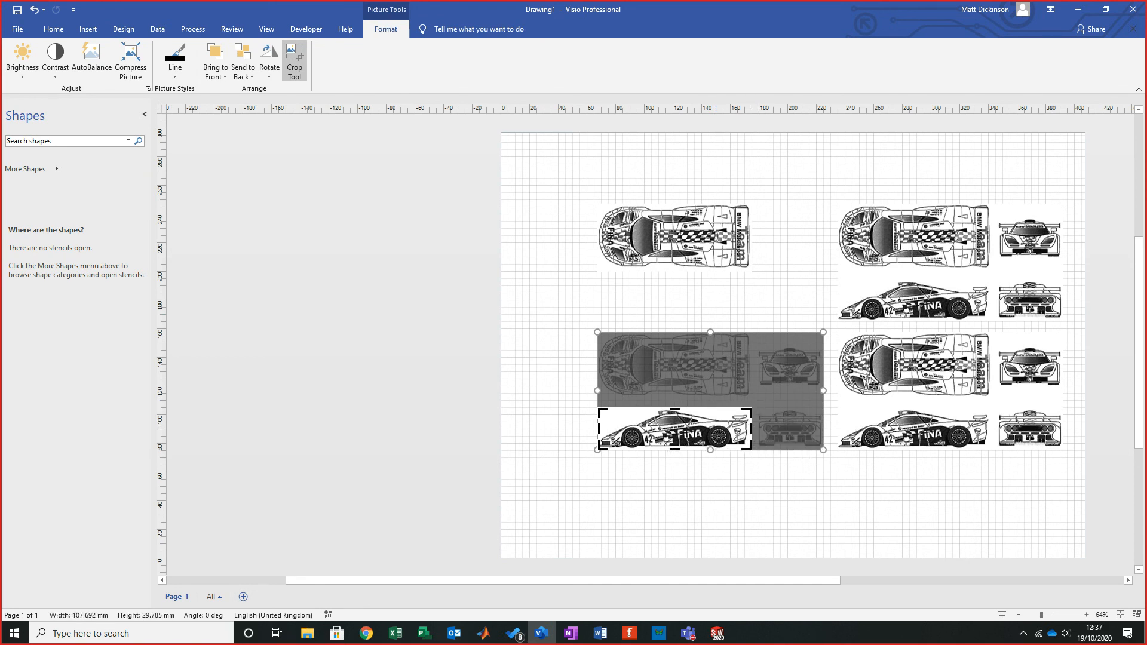
{"action": "left_click", "coordinate": [784, 298]}
- Crop the top-right copy down to just the car's front view
{"action": "left_click", "coordinate": [907, 263]}
{"action": "left_click", "coordinate": [294, 60]}
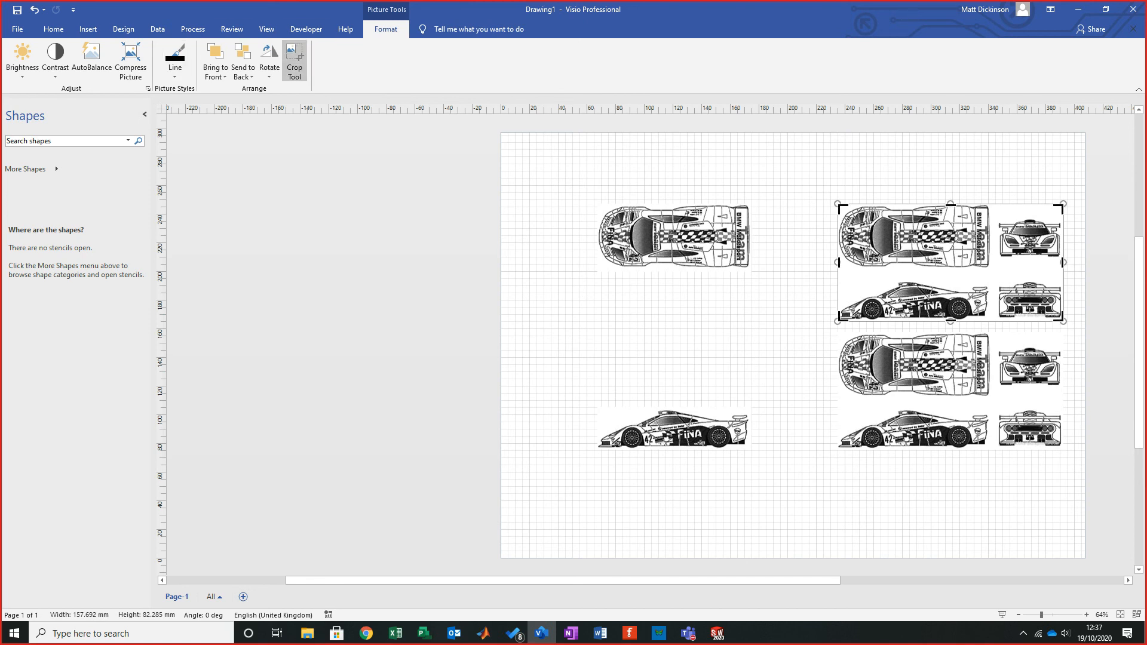
{"action": "left_click_drag", "start_coordinate": [840, 261], "coordinate": [995, 262]}
{"action": "left_click_drag", "start_coordinate": [1028, 321], "coordinate": [1029, 263]}
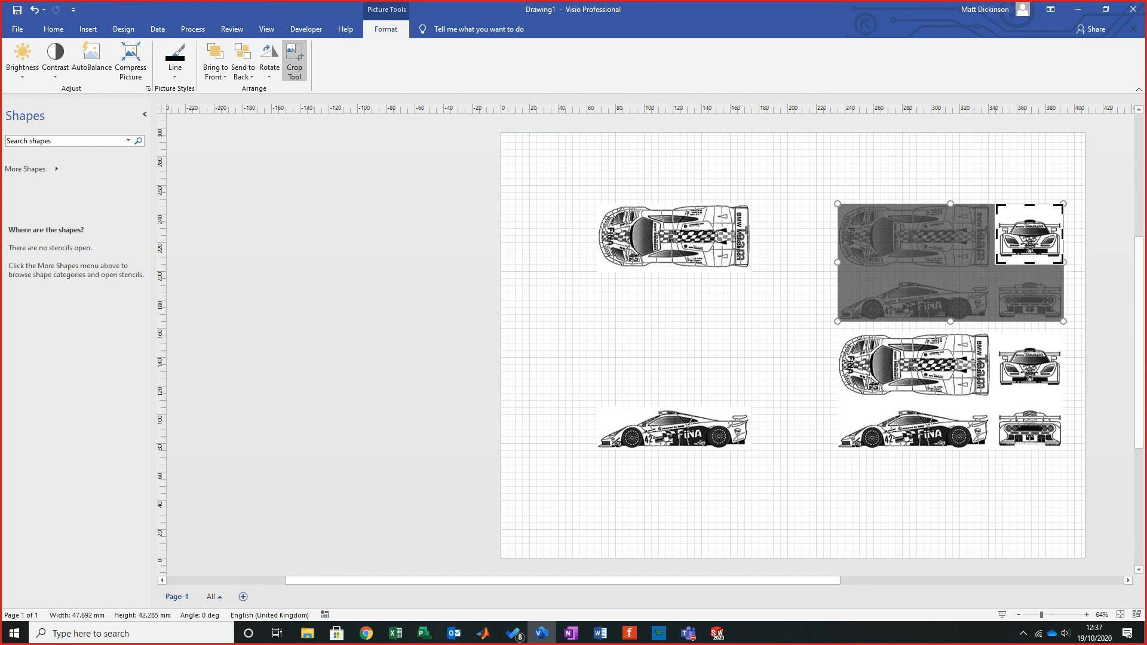
{"action": "left_click", "coordinate": [795, 335]}
- Crop the bottom-right copy down to just the car's rear view
{"action": "left_click", "coordinate": [914, 382]}
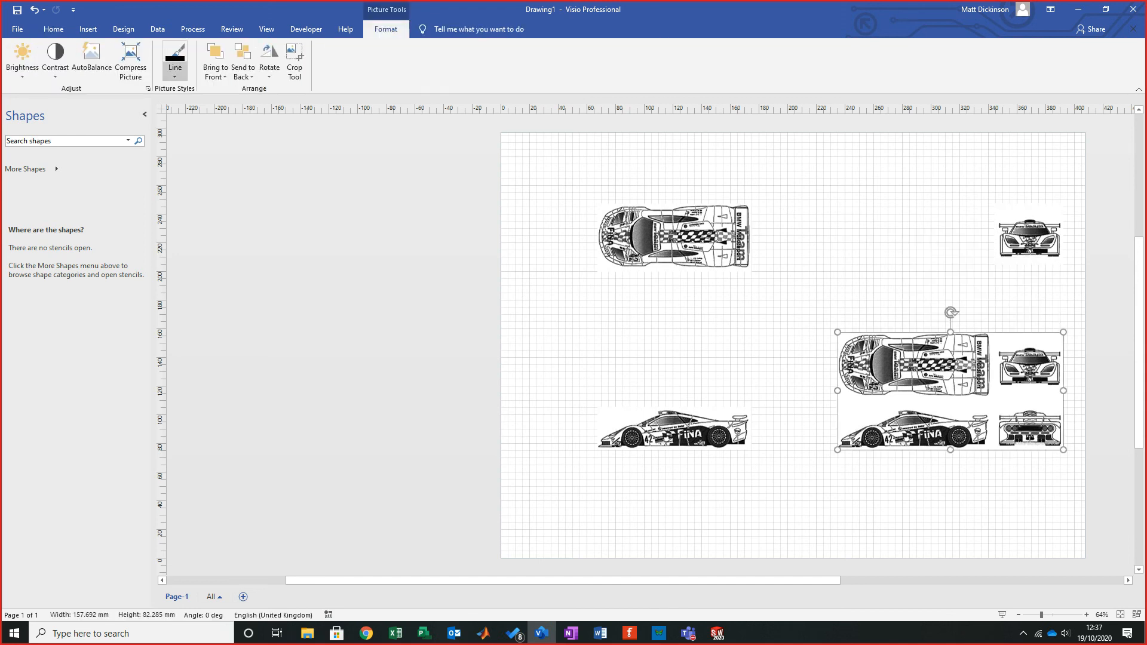
{"action": "left_click", "coordinate": [294, 59]}
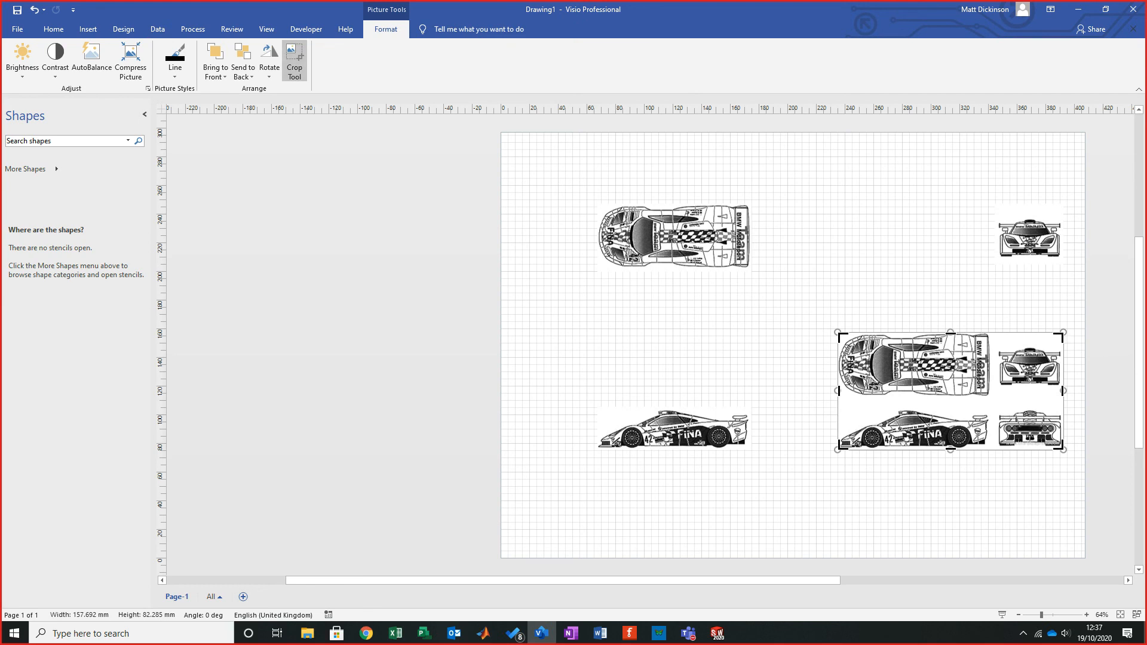
{"action": "left_click_drag", "start_coordinate": [839, 334], "coordinate": [995, 401]}
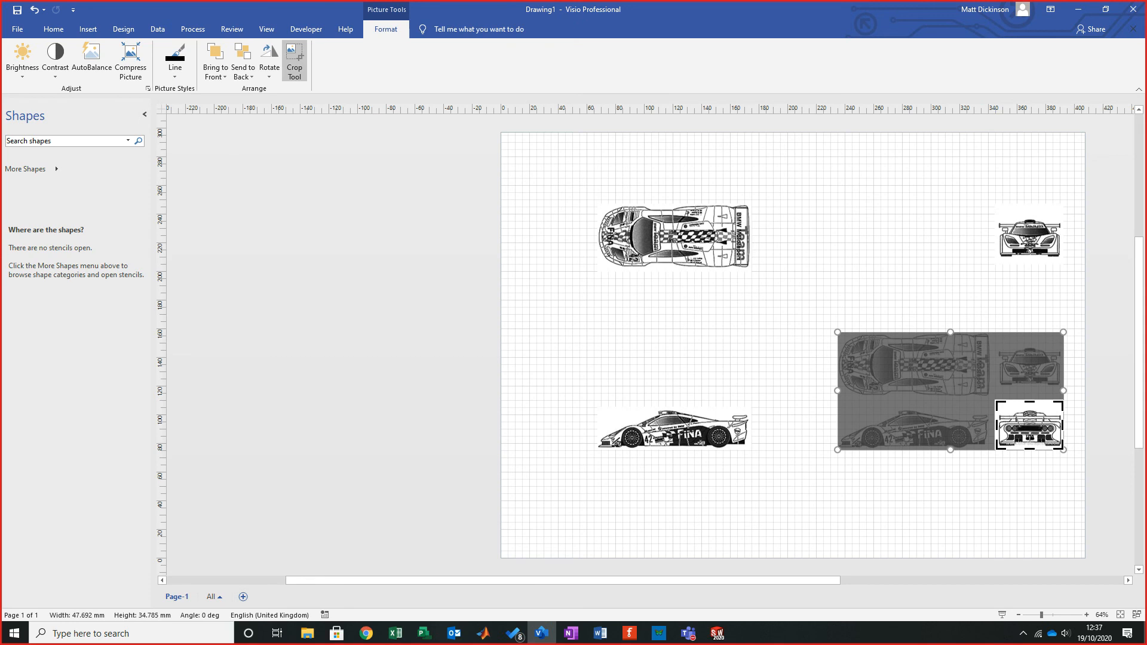
{"action": "left_click", "coordinate": [919, 293]}
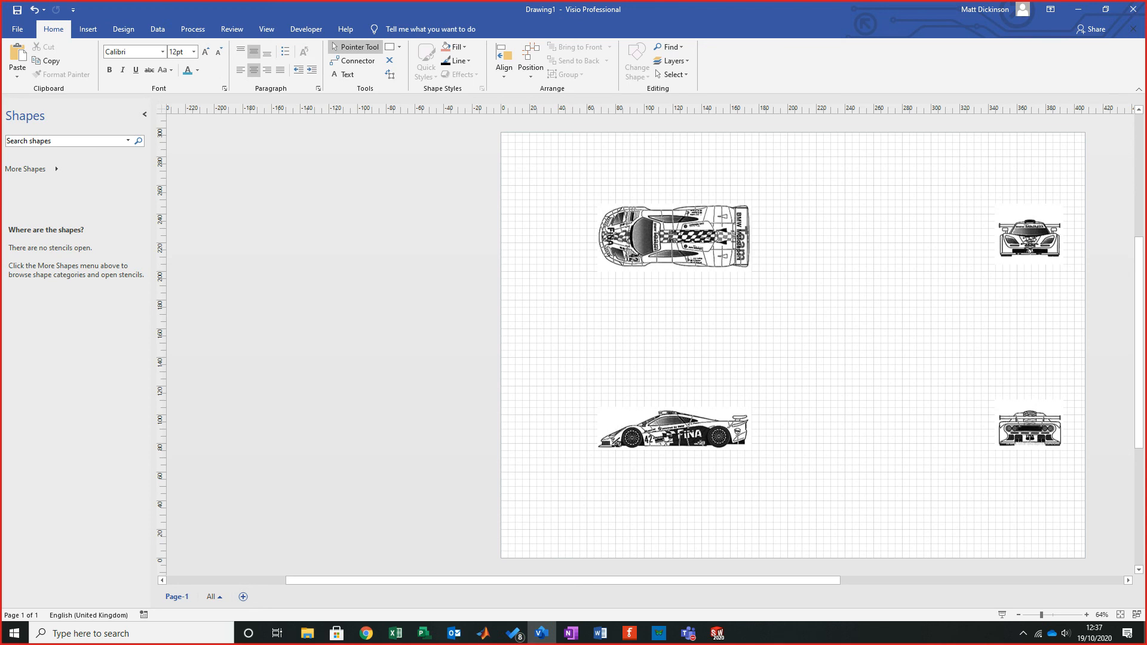
- Save the side view picture as a JPEG named "Side" on the Desktop with the default output options
{"action": "left_click", "coordinate": [674, 428]}
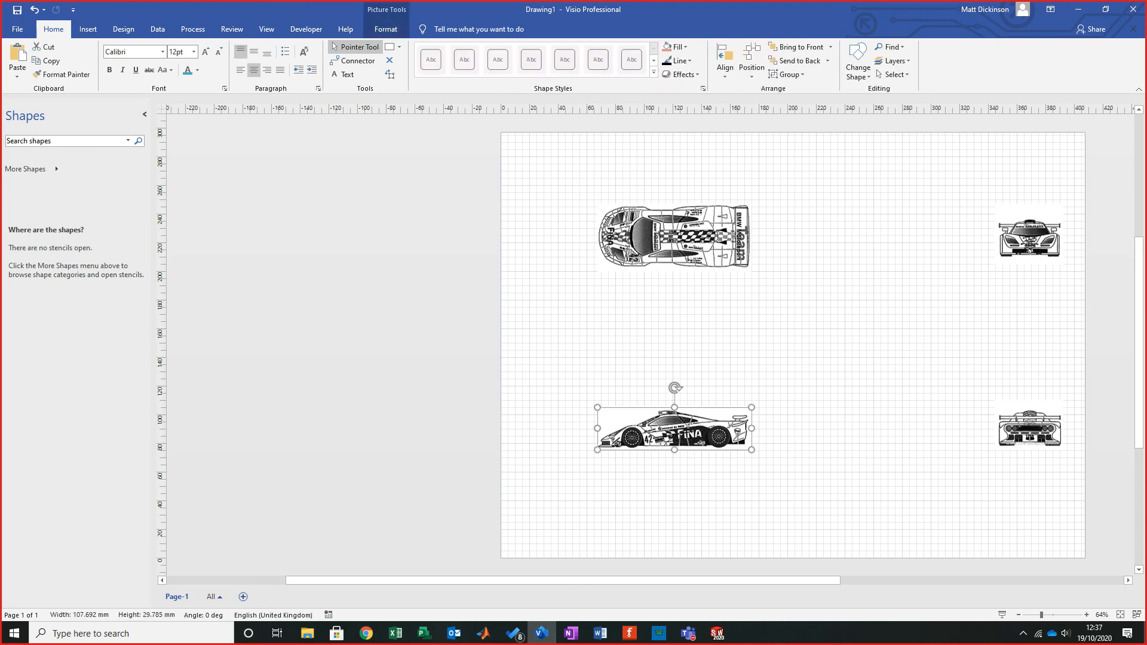
{"action": "key", "text": "Escape"}
{"action": "left_click", "coordinate": [675, 429]}
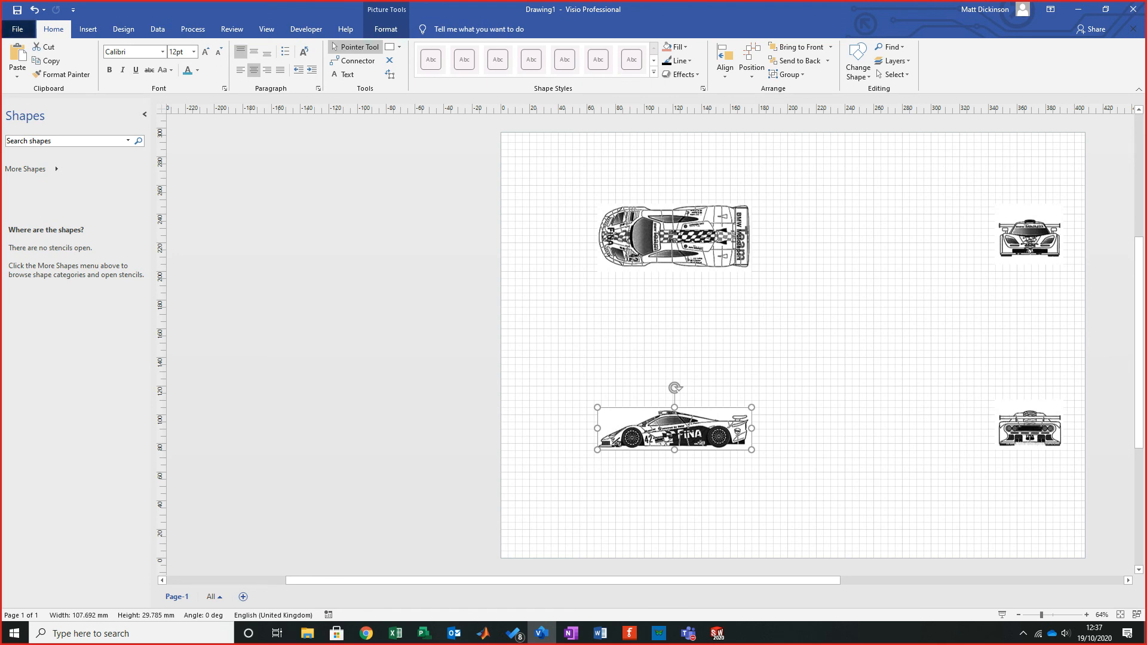
{"action": "left_click", "coordinate": [17, 28]}
{"action": "left_click", "coordinate": [38, 190]}
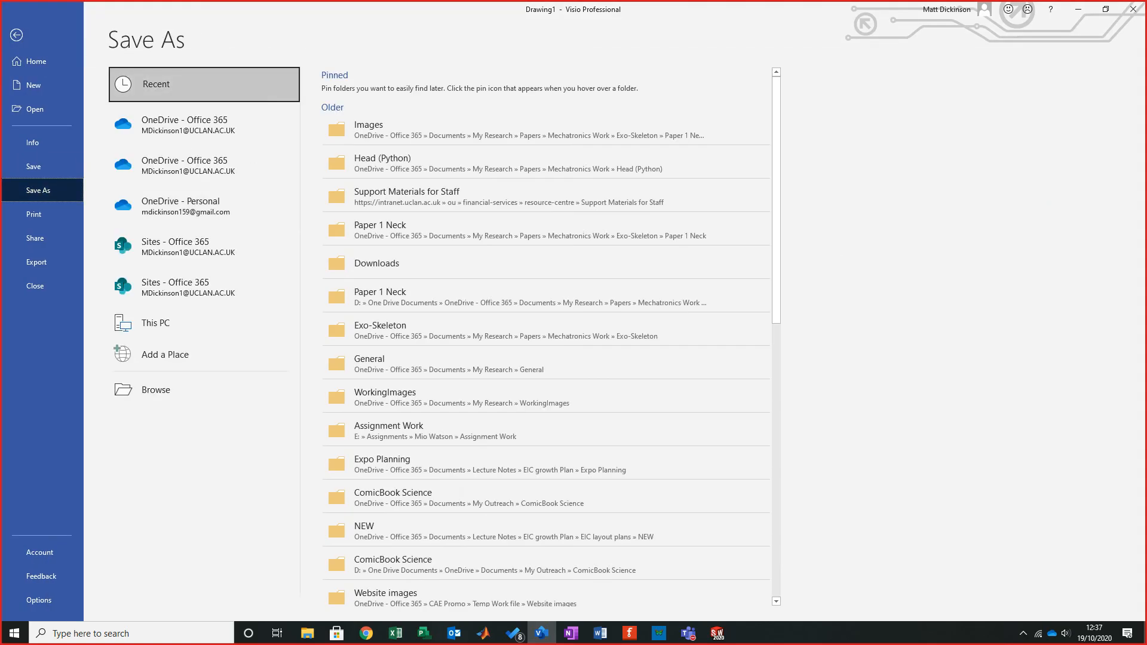
{"action": "left_click", "coordinate": [156, 389]}
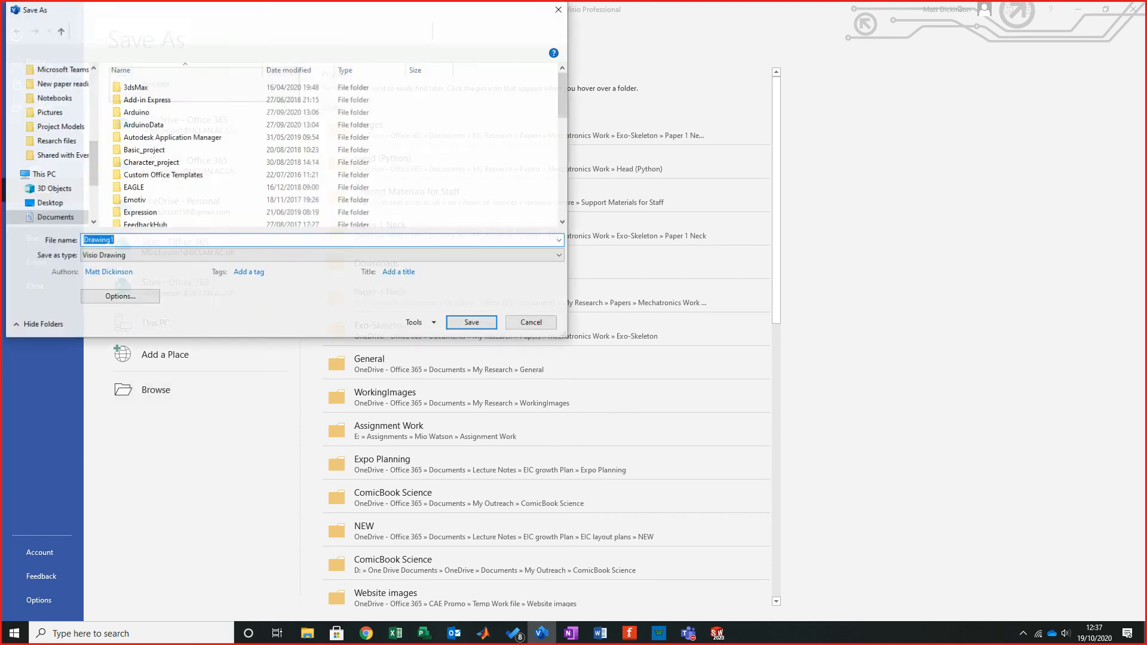
{"action": "left_click", "coordinate": [49, 203]}
{"action": "left_click", "coordinate": [143, 241]}
{"action": "type", "text": "Side"}
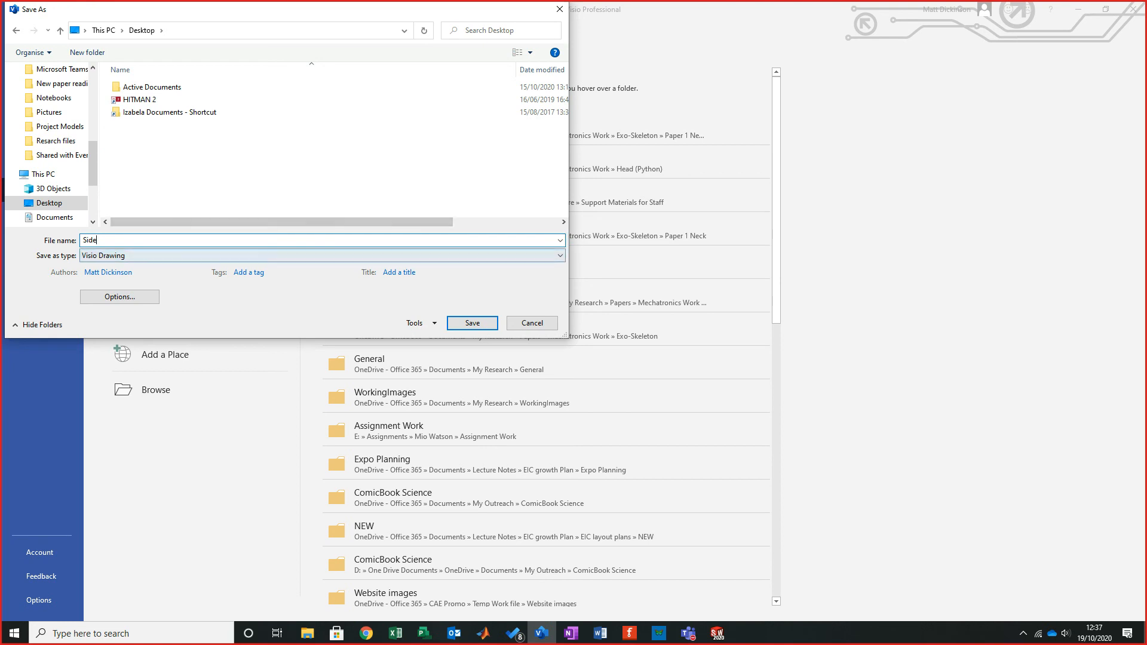
{"action": "left_click", "coordinate": [257, 256]}
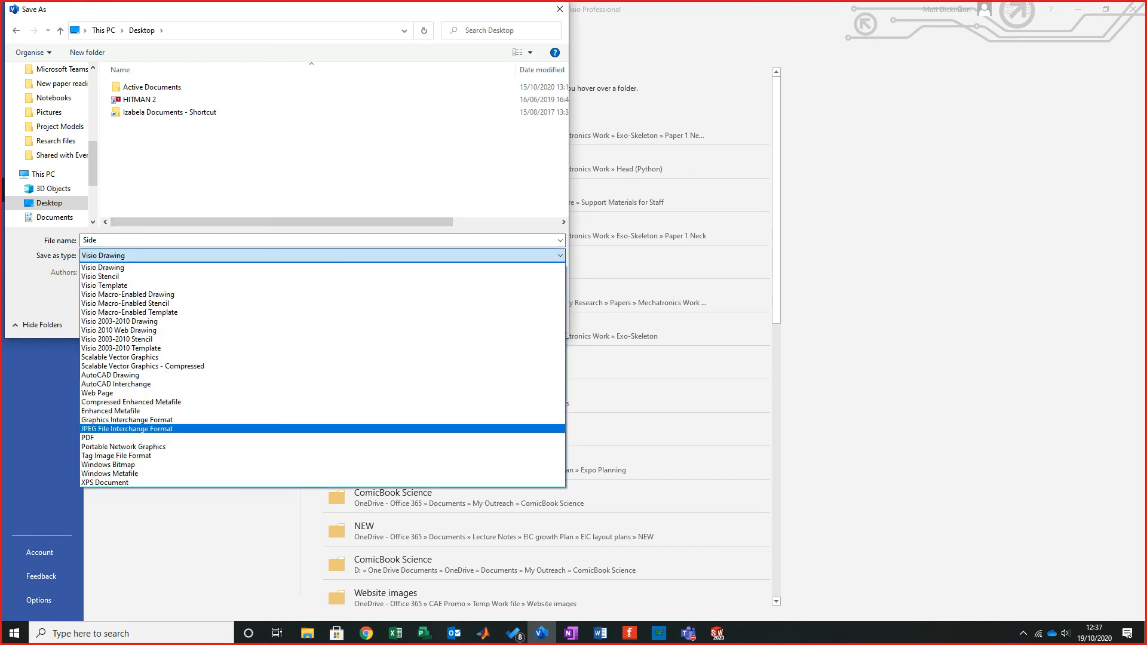
{"action": "left_click", "coordinate": [322, 428]}
{"action": "left_click", "coordinate": [472, 303]}
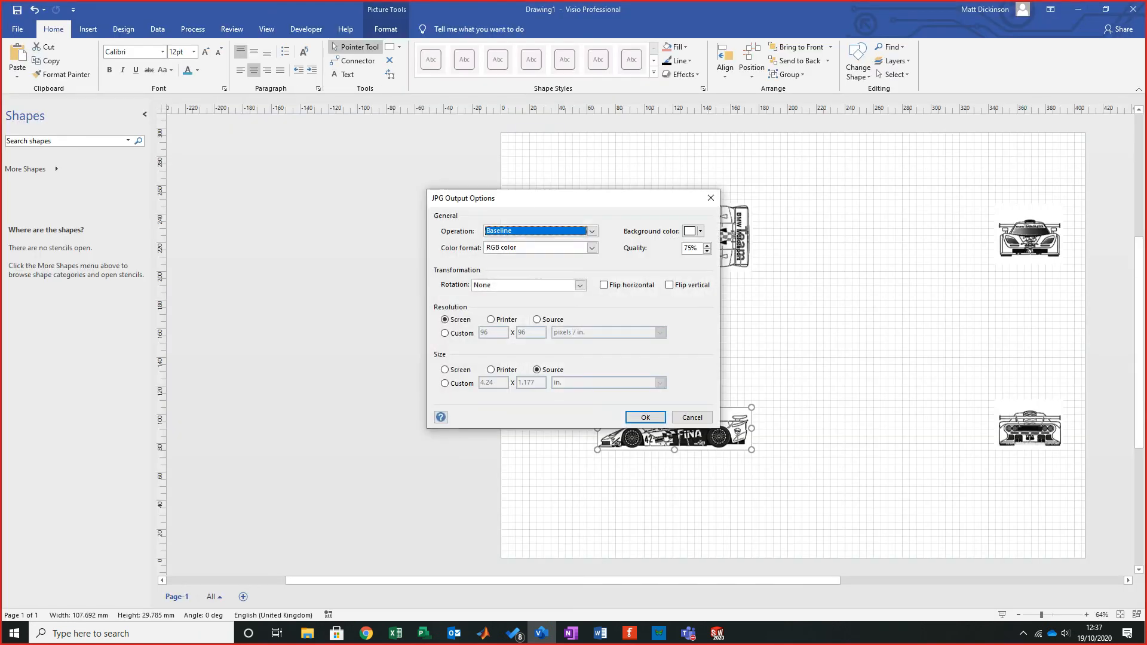
{"action": "left_click", "coordinate": [645, 418]}
- Save the front view picture as a JPEG named "front" on the Desktop with the default output options
{"action": "left_click", "coordinate": [675, 347]}
{"action": "left_click", "coordinate": [1028, 238]}
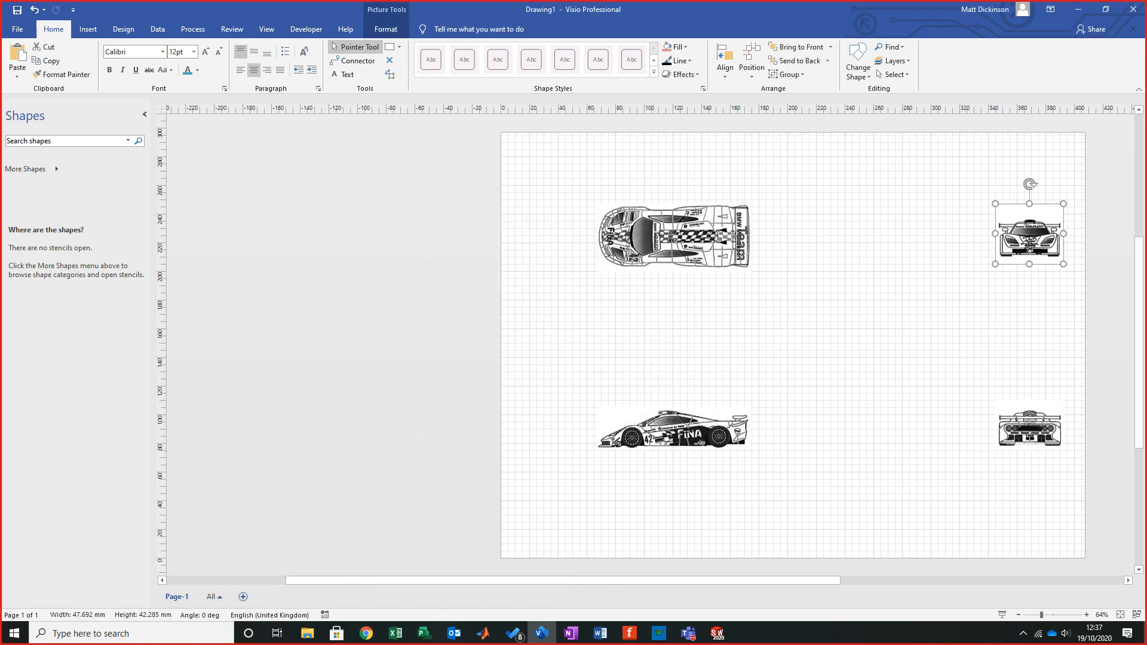
{"action": "left_click", "coordinate": [18, 28]}
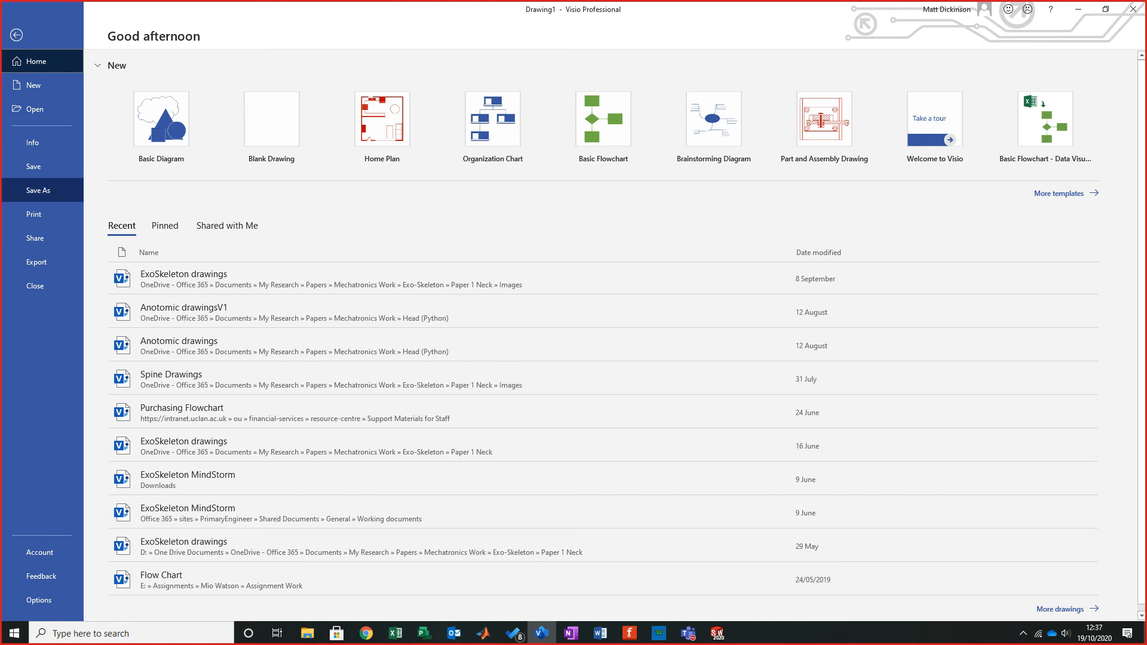
{"action": "left_click", "coordinate": [38, 190]}
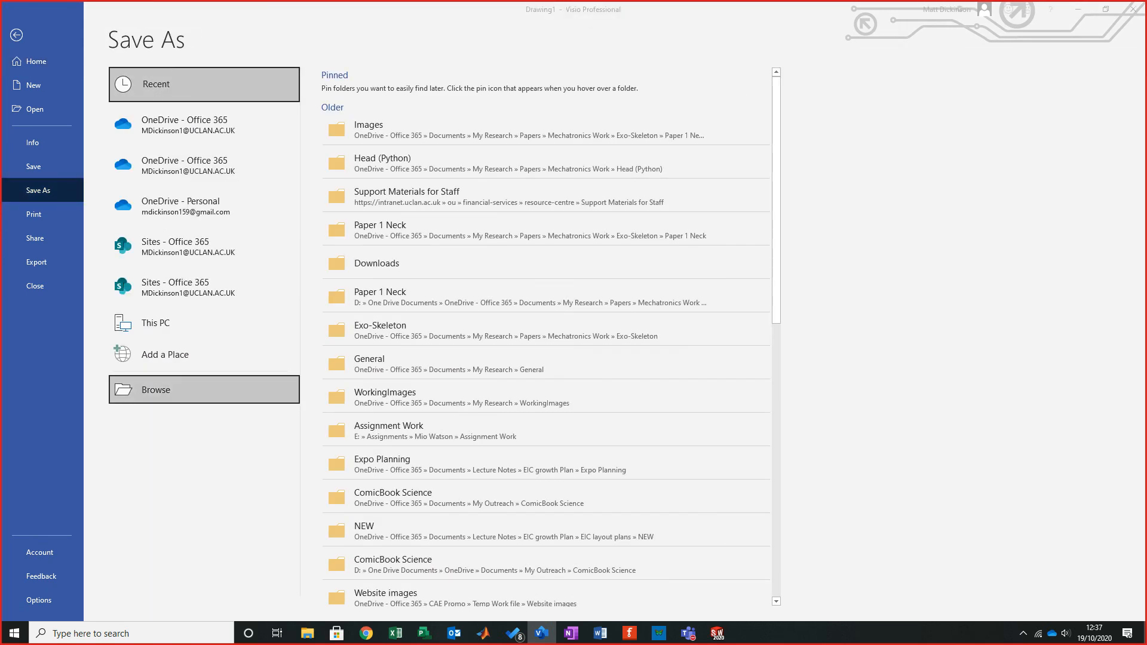
{"action": "left_click", "coordinate": [155, 389]}
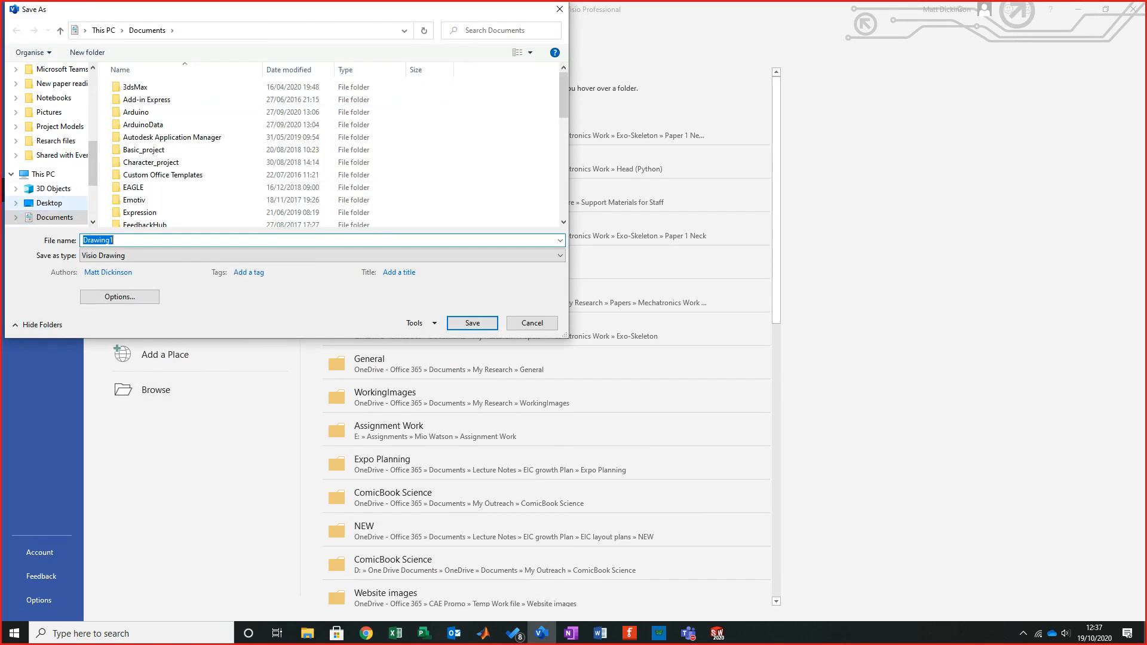
{"action": "left_click", "coordinate": [49, 202]}
{"action": "left_click", "coordinate": [179, 256]}
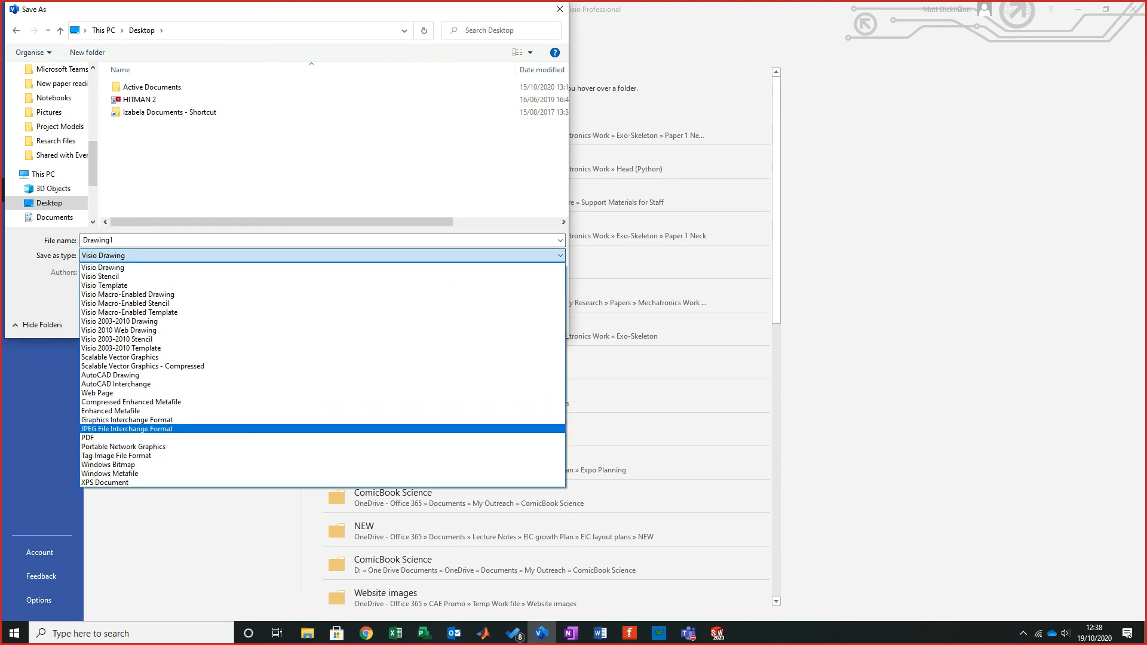
{"action": "left_click", "coordinate": [127, 428]}
{"action": "left_click", "coordinate": [127, 240]}
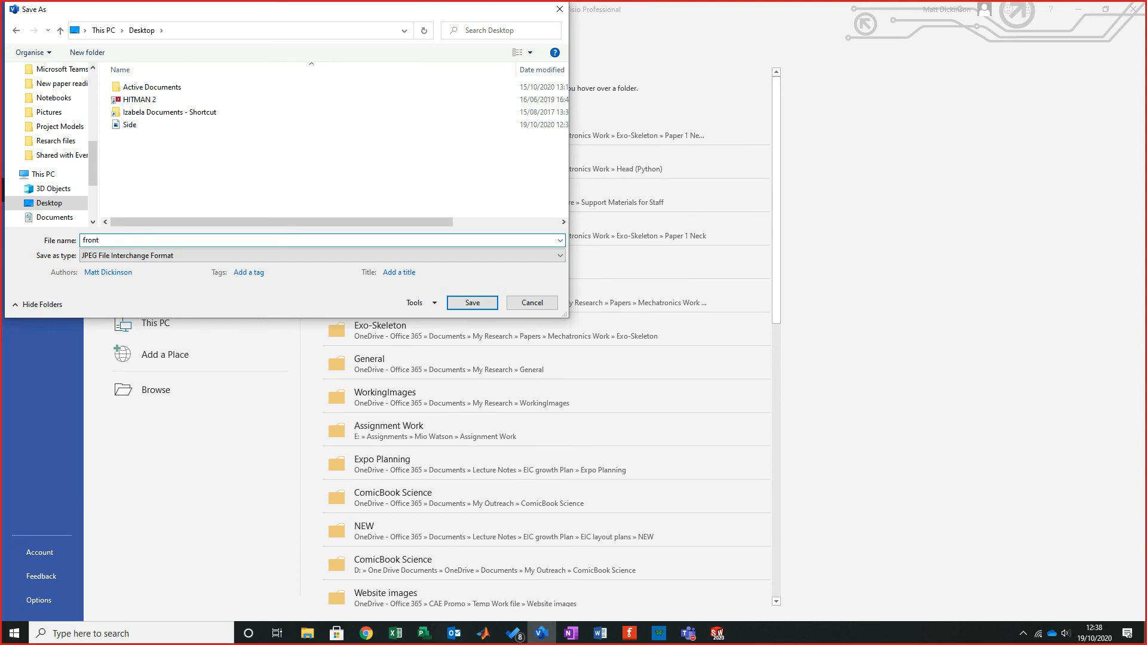
{"action": "key", "text": "Return"}
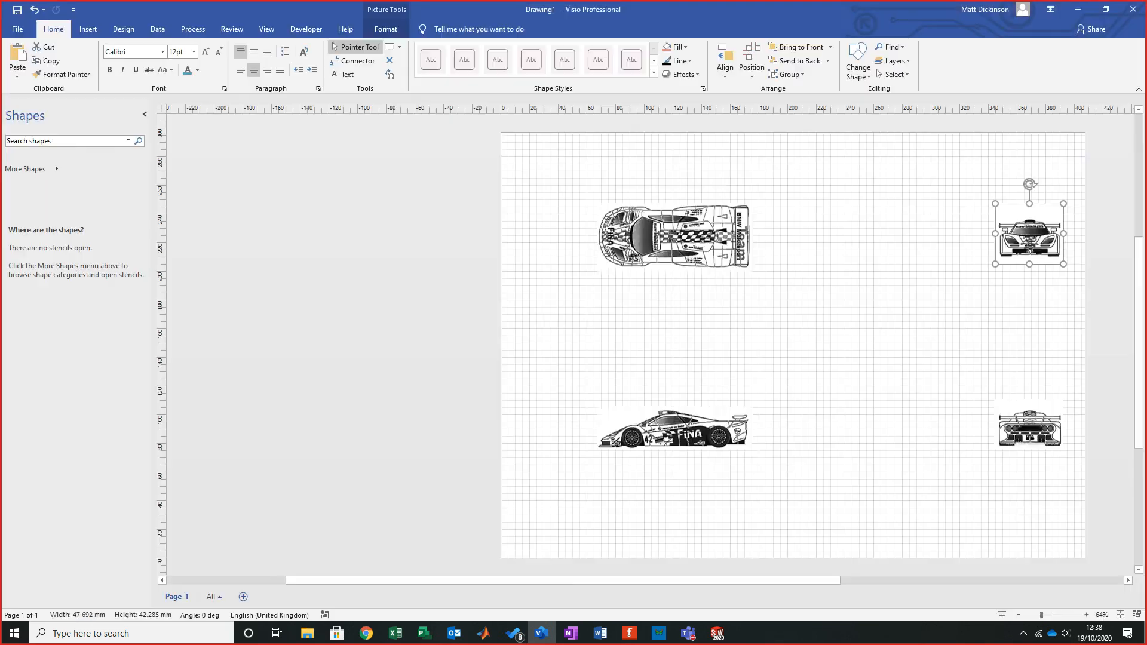
{"action": "key", "text": "Return"}
- Switch to SolidWorks and create a new part document
{"action": "left_click", "coordinate": [1078, 9]}
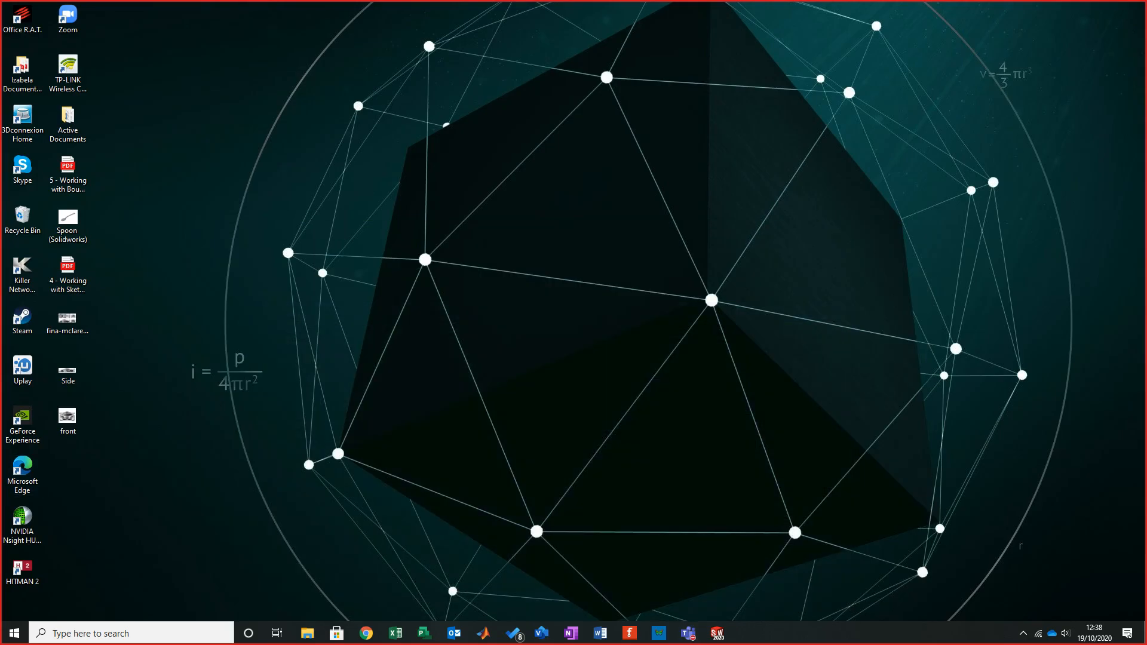
{"action": "mouse_move", "coordinate": [716, 633]}
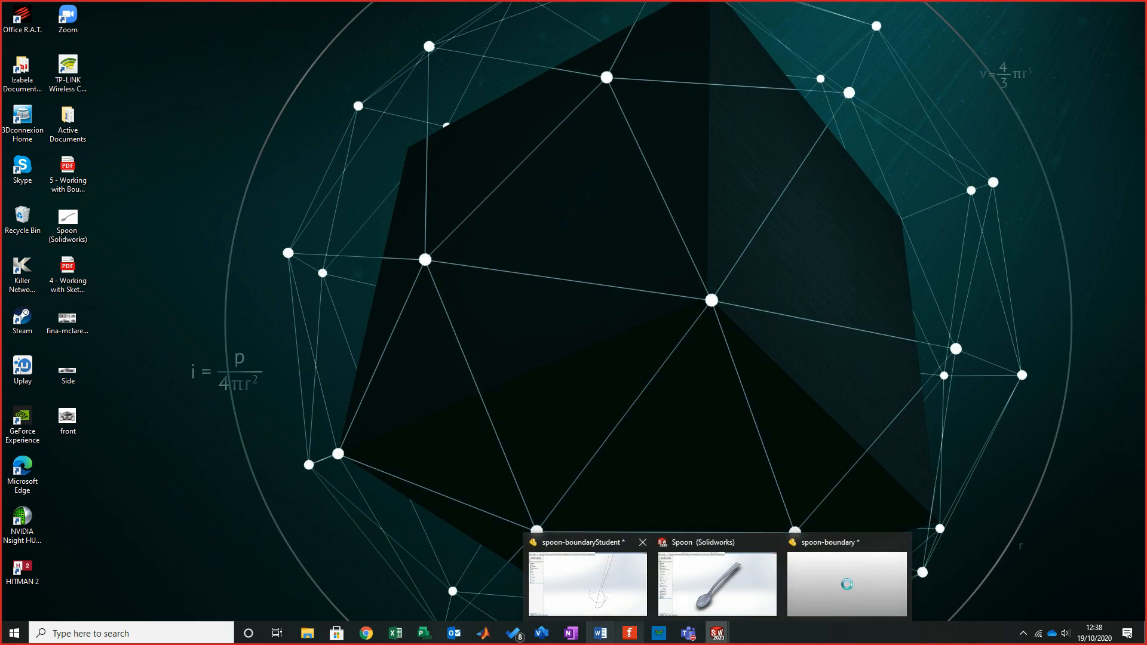
{"action": "left_click", "coordinate": [588, 582]}
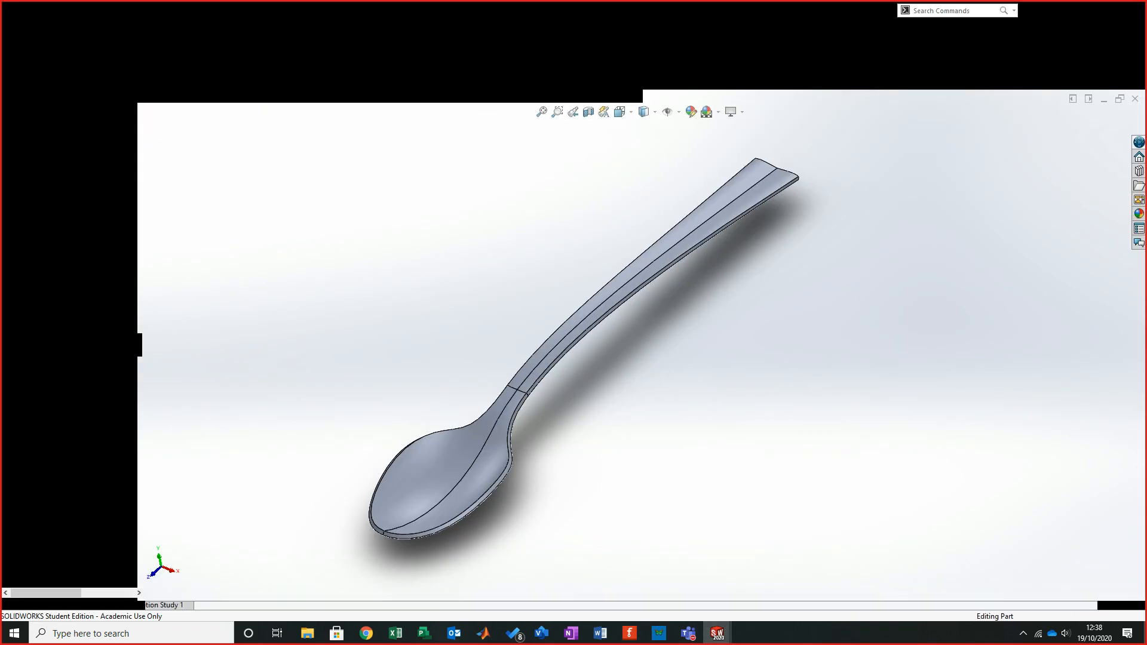
{"action": "left_click", "coordinate": [330, 11]}
{"action": "key", "text": "Return"}
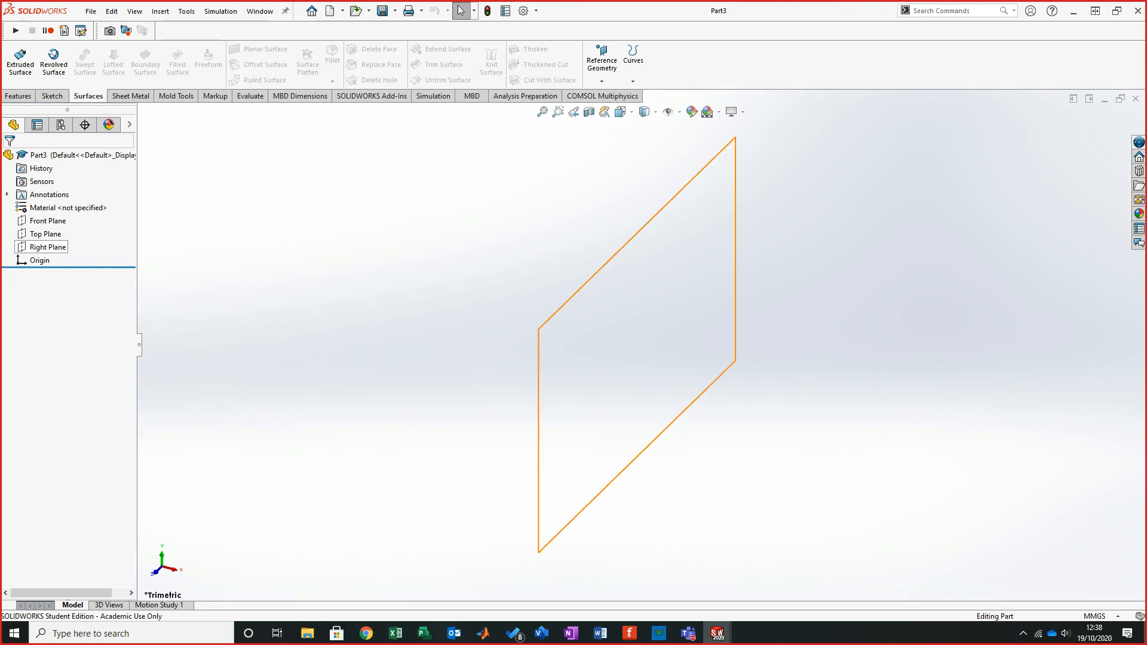
- Start a sketch on the Right Plane and insert the Side image from the Desktop as a sketch picture
{"action": "left_click", "coordinate": [48, 246]}
{"action": "left_click", "coordinate": [52, 96]}
{"action": "left_click", "coordinate": [16, 59]}
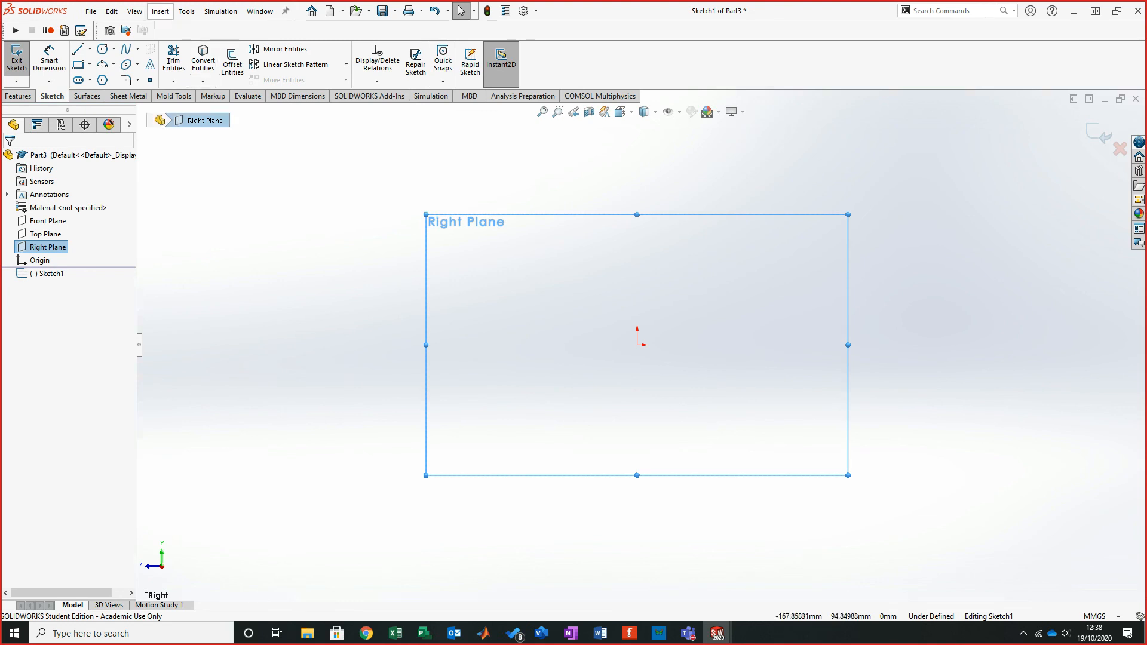
{"action": "left_click", "coordinate": [160, 11]}
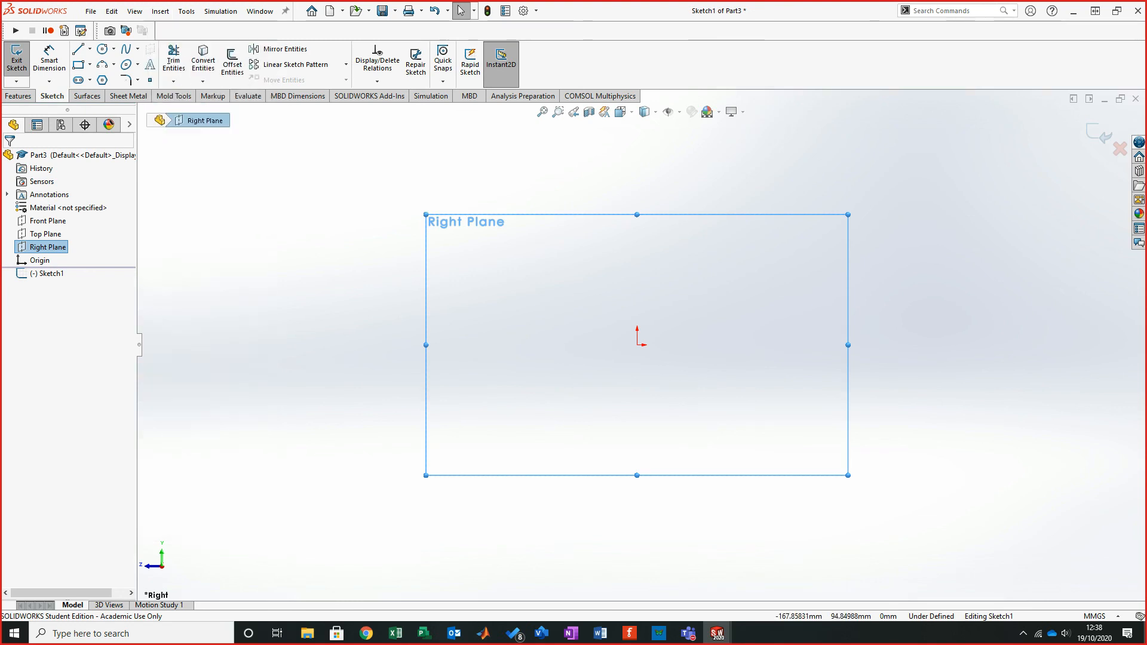
{"action": "mouse_move", "coordinate": [187, 11]}
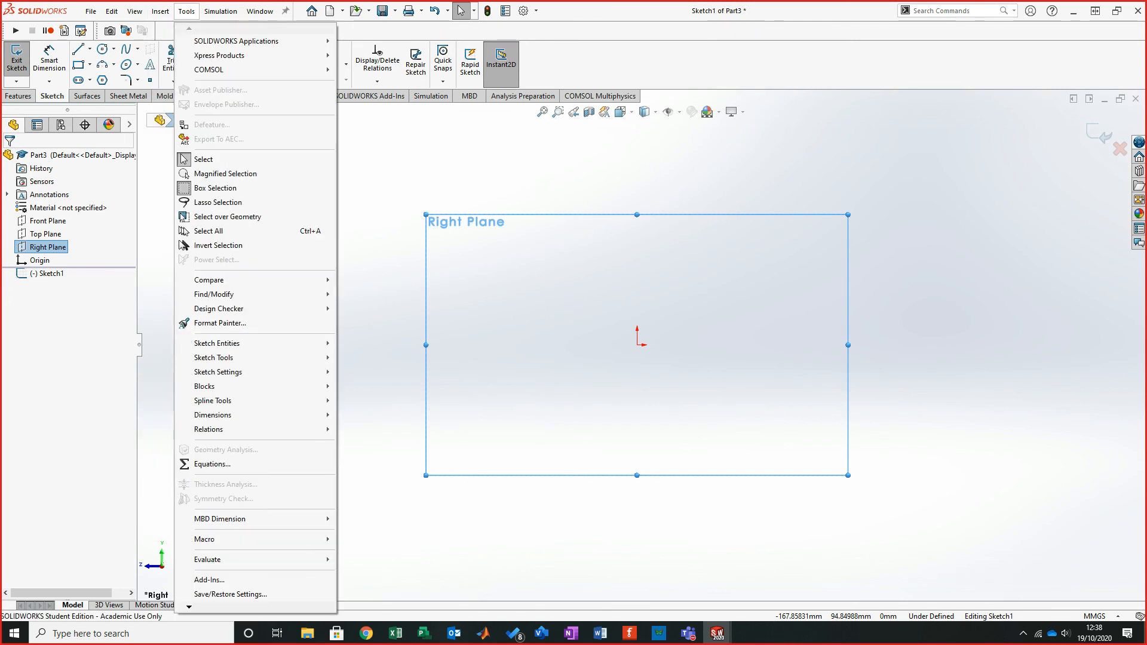
{"action": "mouse_move", "coordinate": [239, 357]}
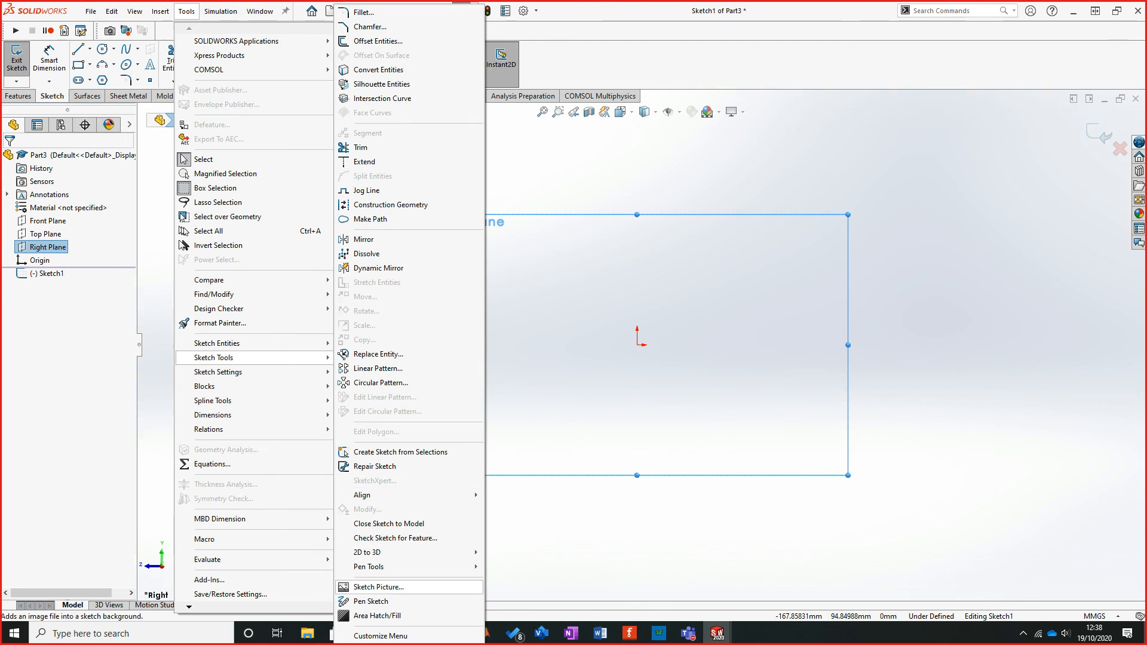
{"action": "left_click", "coordinate": [378, 587]}
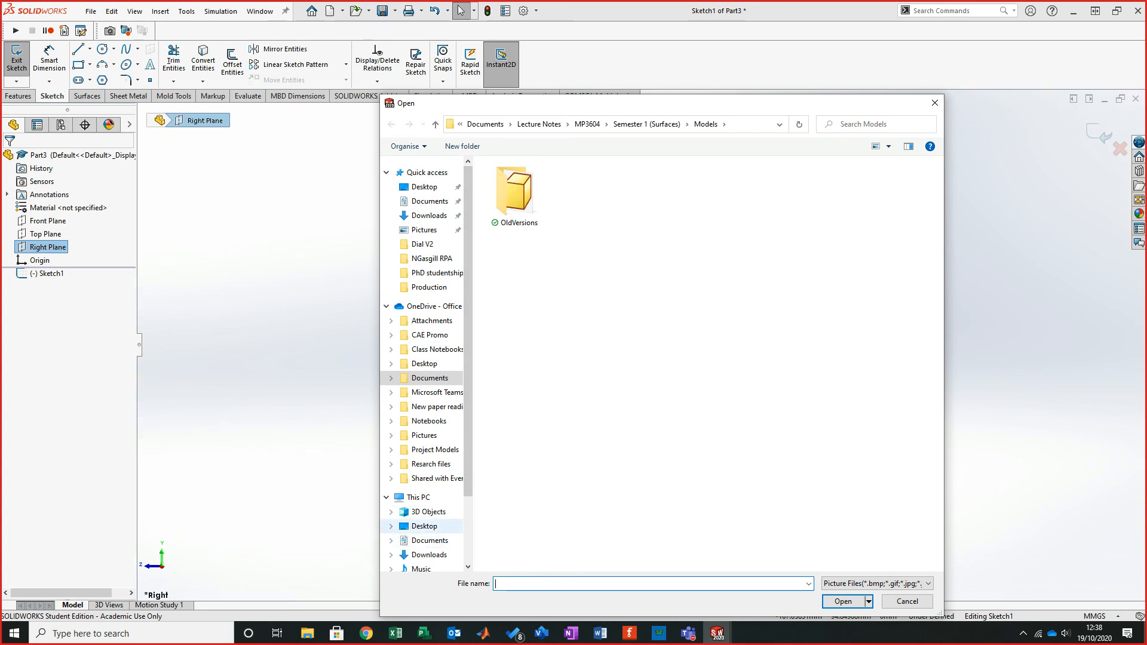
{"action": "left_click", "coordinate": [424, 526]}
{"action": "left_click", "coordinate": [505, 244]}
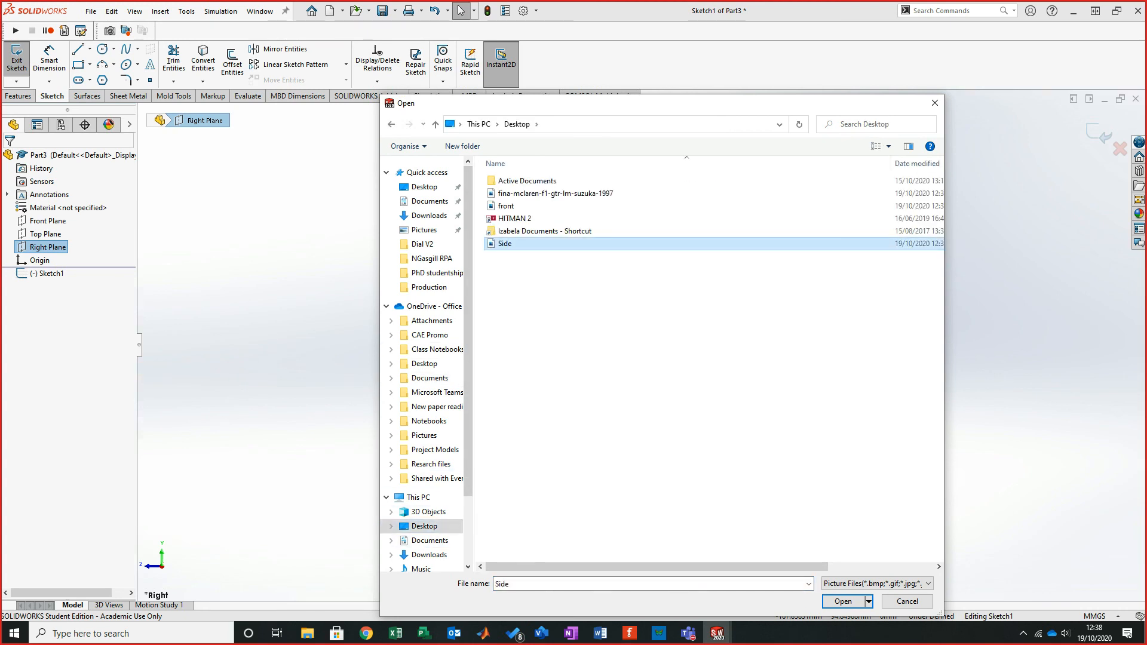
{"action": "left_click", "coordinate": [842, 601]}
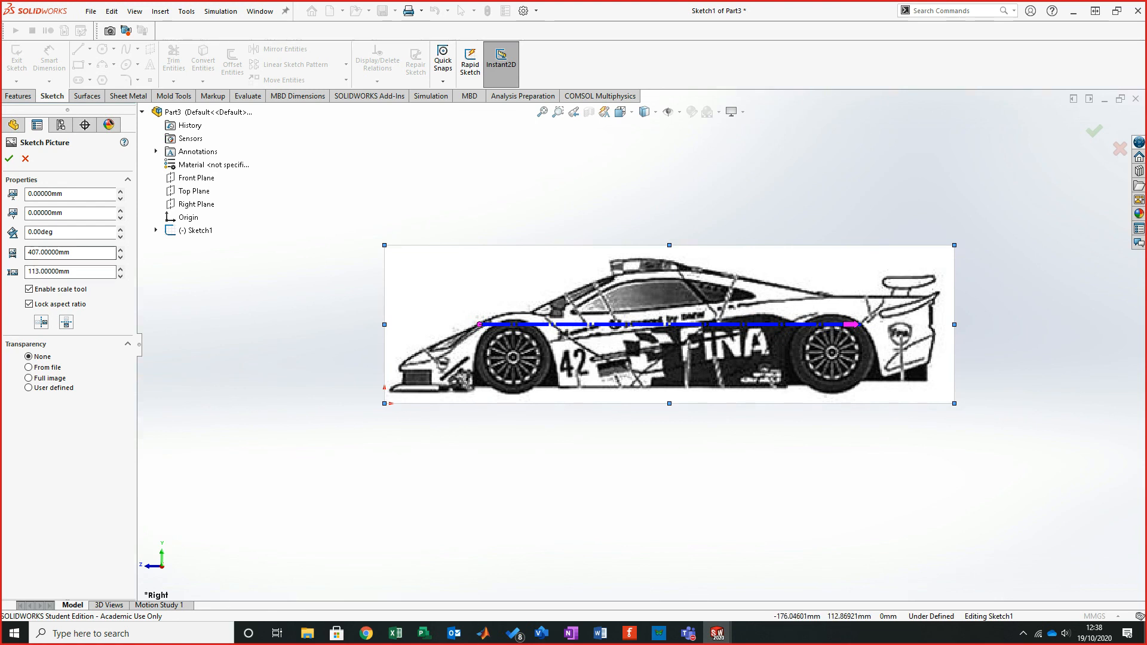
- Set the sketch picture's vertical position to -55 mm
{"action": "left_click", "coordinate": [120, 257]}
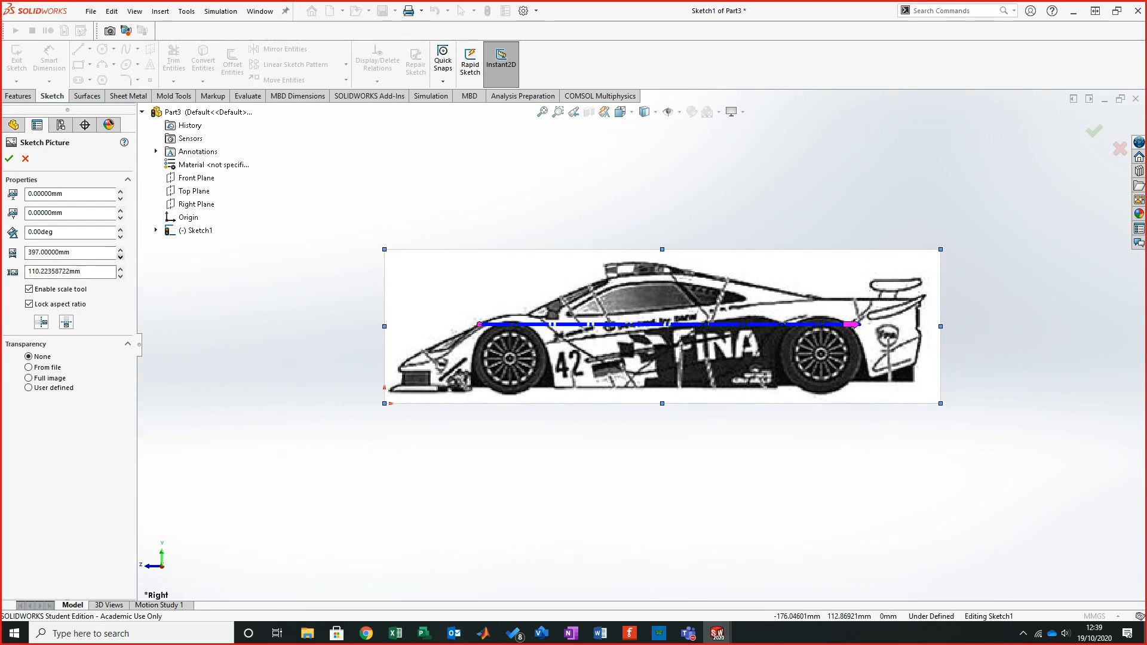
{"action": "left_click", "coordinate": [120, 250]}
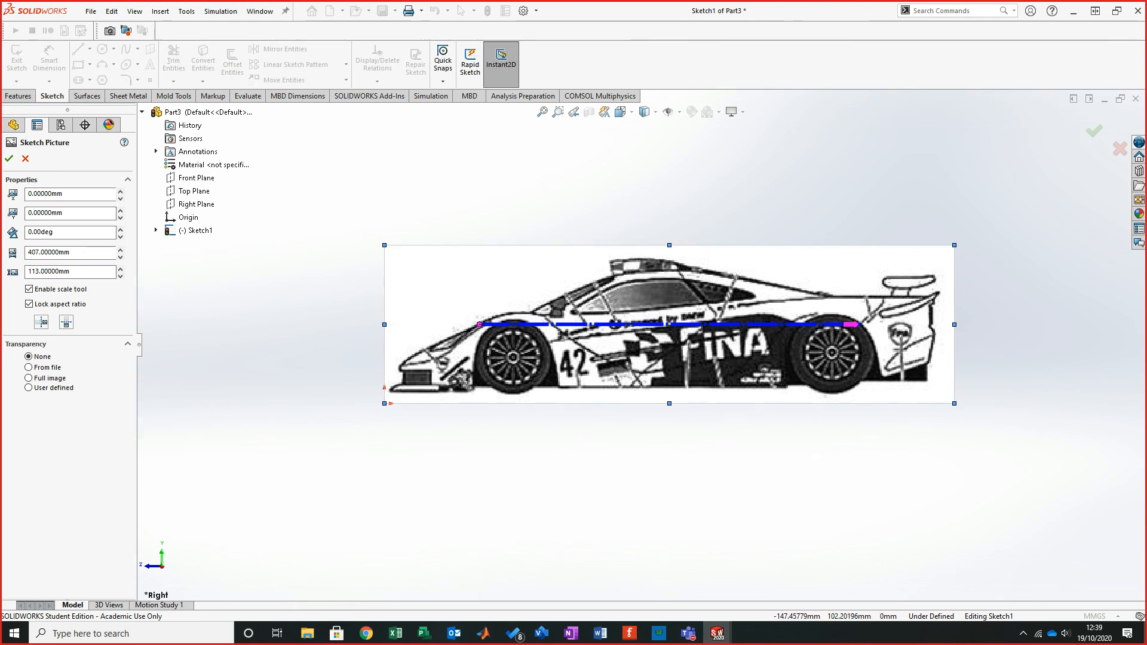
{"action": "left_click", "coordinate": [120, 217]}
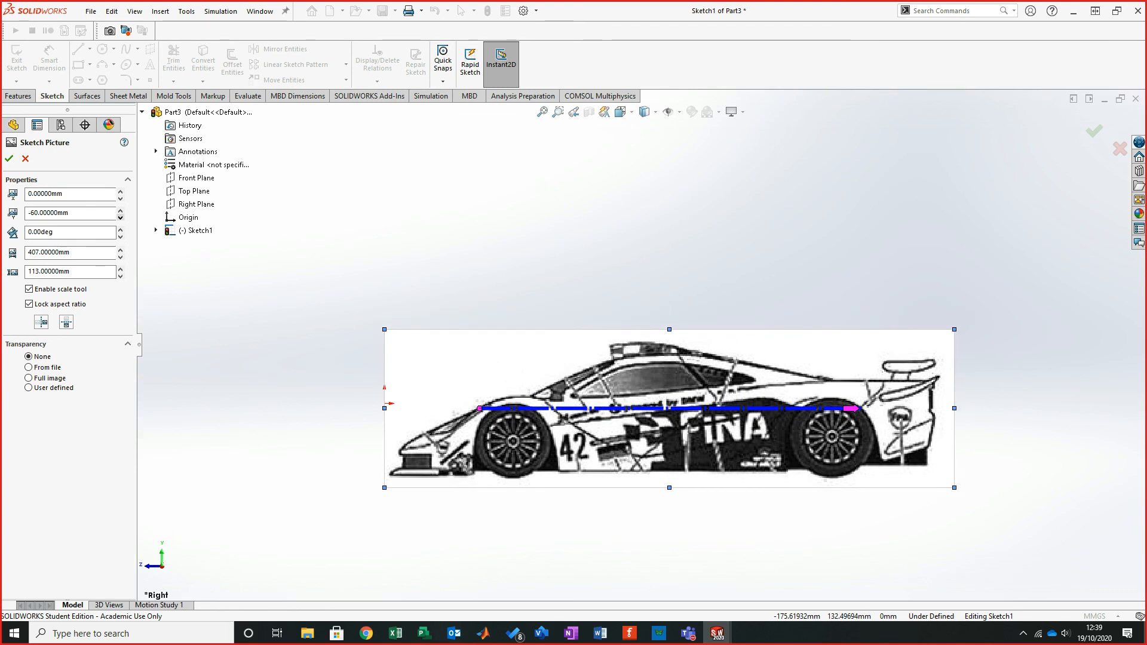
{"action": "left_click", "coordinate": [120, 210]}
{"action": "left_click", "coordinate": [120, 217]}
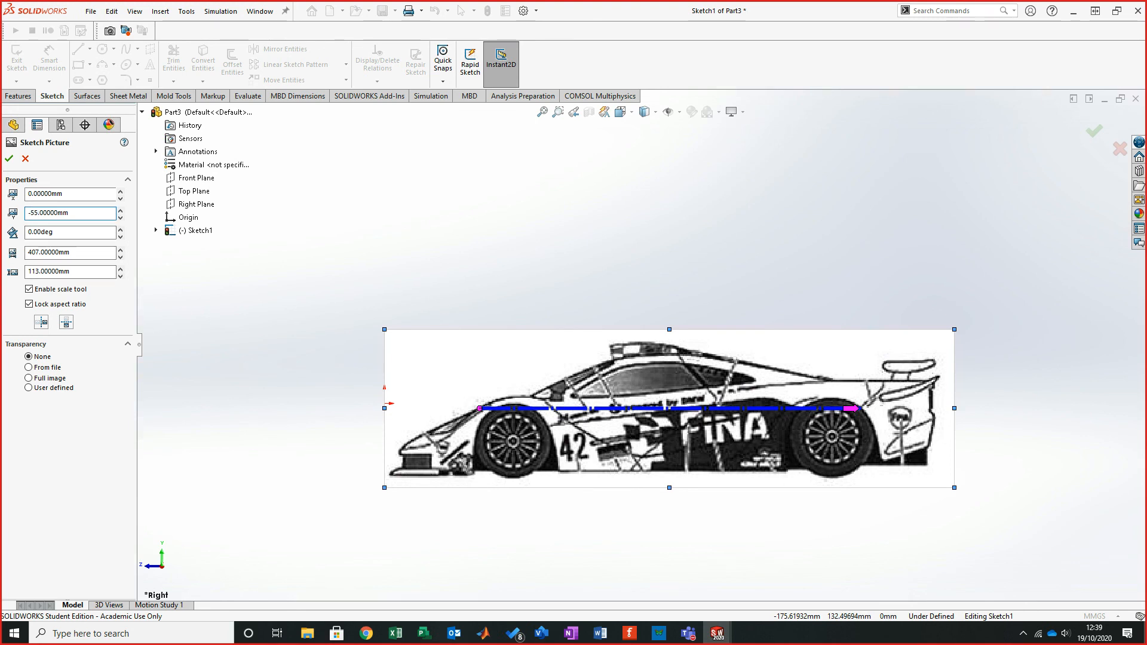
{"action": "key", "text": "Return"}
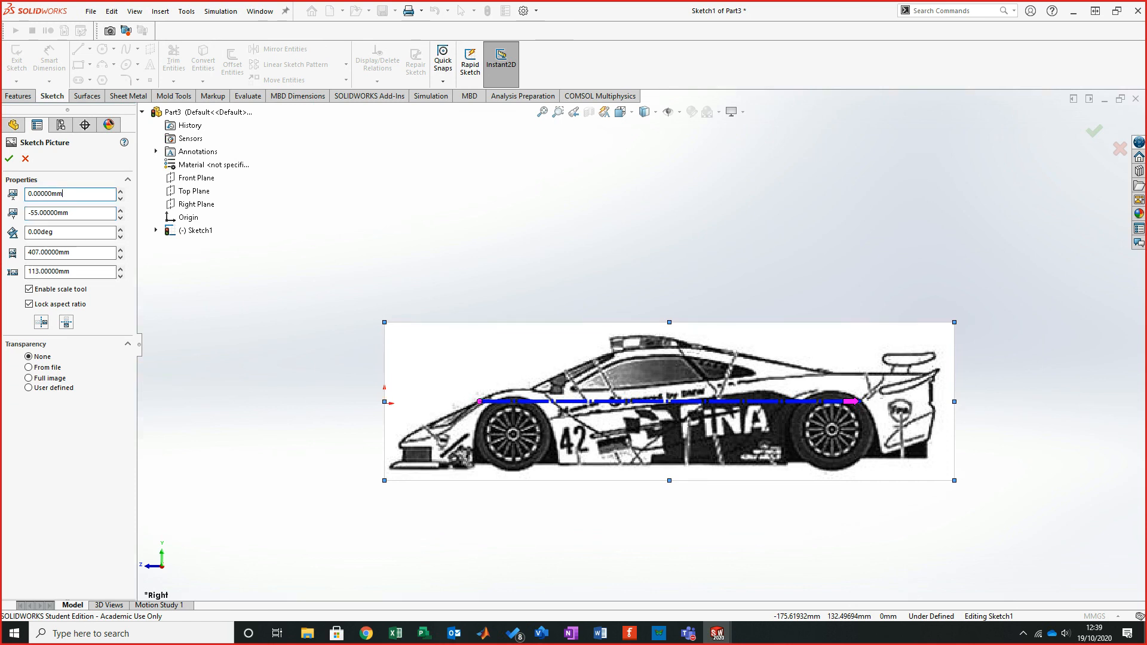
- Set the sketch picture's horizontal position to -120 mm
{"action": "left_click", "coordinate": [120, 198]}
{"action": "left_click", "coordinate": [120, 198]}
{"action": "left_click", "coordinate": [120, 198]}
{"action": "left_click", "coordinate": [120, 198]}
{"action": "left_click", "coordinate": [120, 198]}
{"action": "left_click", "coordinate": [121, 198]}
{"action": "left_click", "coordinate": [120, 198]}
- Shift the side sketch picture further left in 10 mm steps of its horizontal position and accept the picture
{"action": "left_click", "coordinate": [120, 198]}
{"action": "left_click", "coordinate": [120, 199]}
{"action": "left_click", "coordinate": [120, 199]}
{"action": "left_click", "coordinate": [120, 198]}
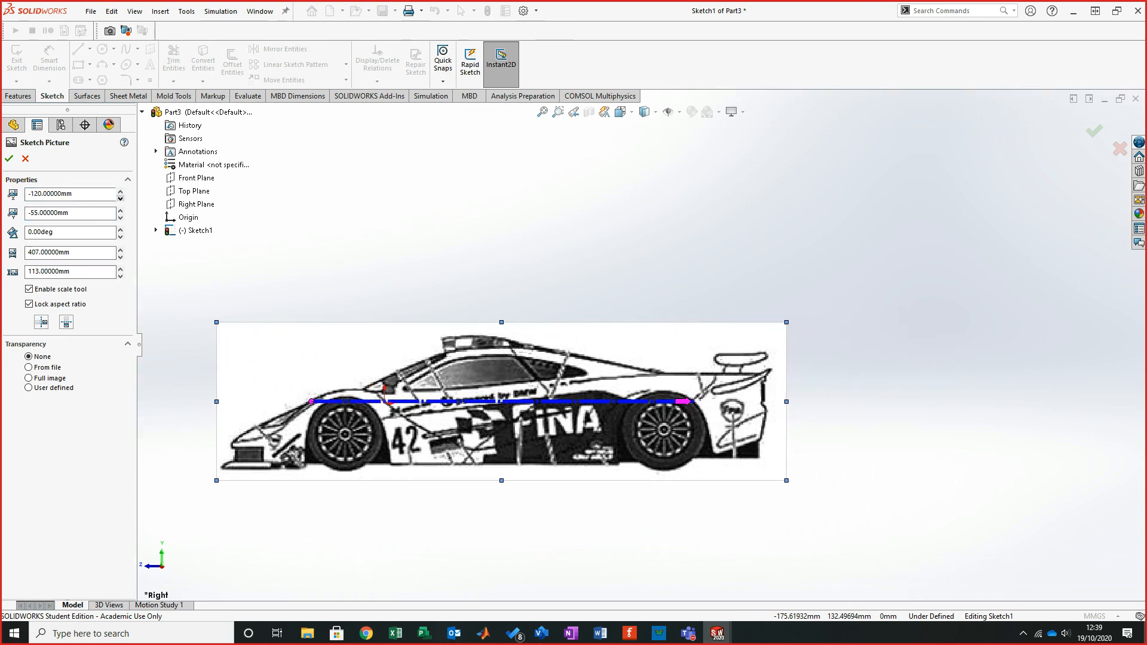
{"action": "left_click", "coordinate": [120, 198]}
{"action": "left_click", "coordinate": [120, 198]}
{"action": "left_click", "coordinate": [120, 198]}
{"action": "left_click", "coordinate": [120, 198]}
{"action": "left_click", "coordinate": [120, 198]}
{"action": "left_click", "coordinate": [120, 198]}
{"action": "left_click", "coordinate": [120, 198]}
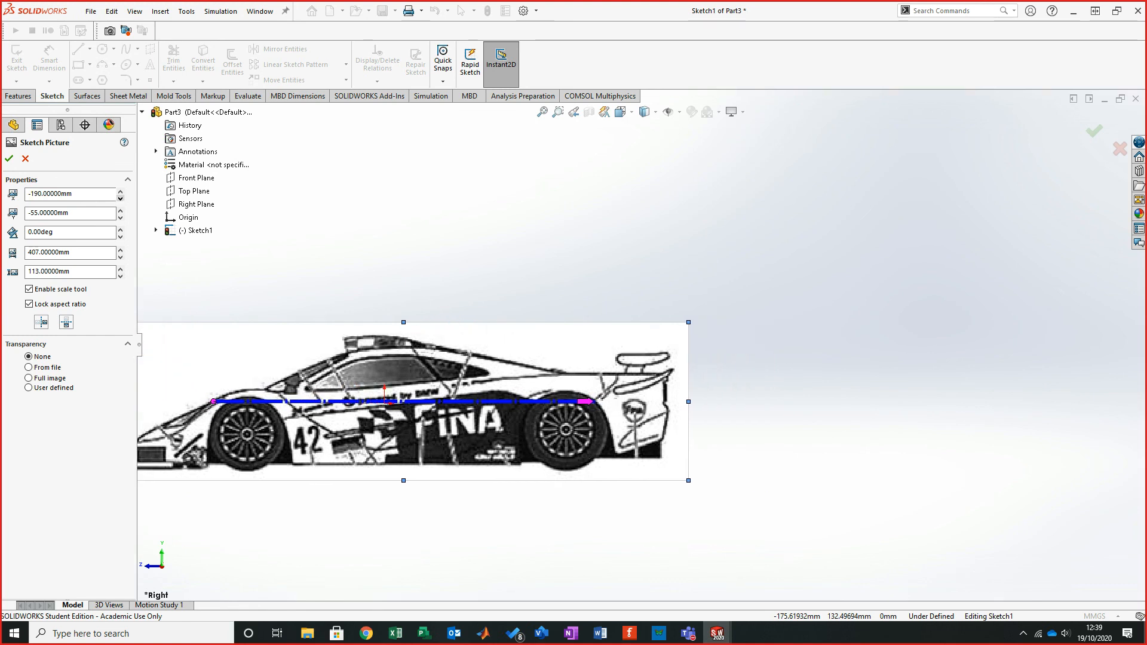
{"action": "left_click", "coordinate": [120, 198]}
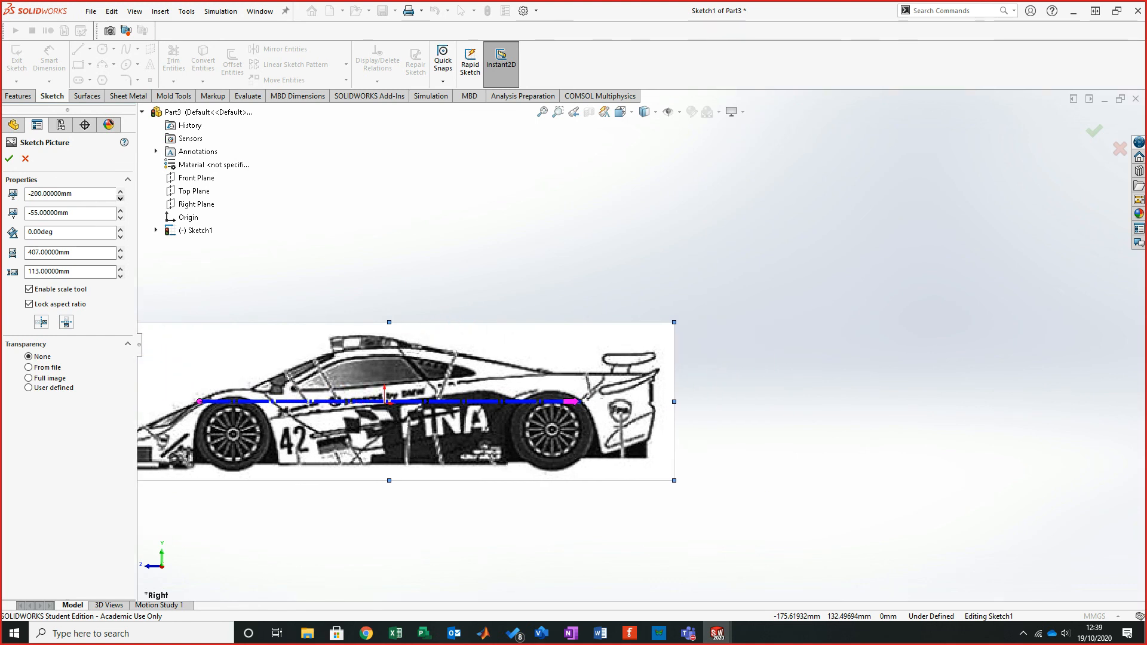
{"action": "left_click", "coordinate": [120, 198]}
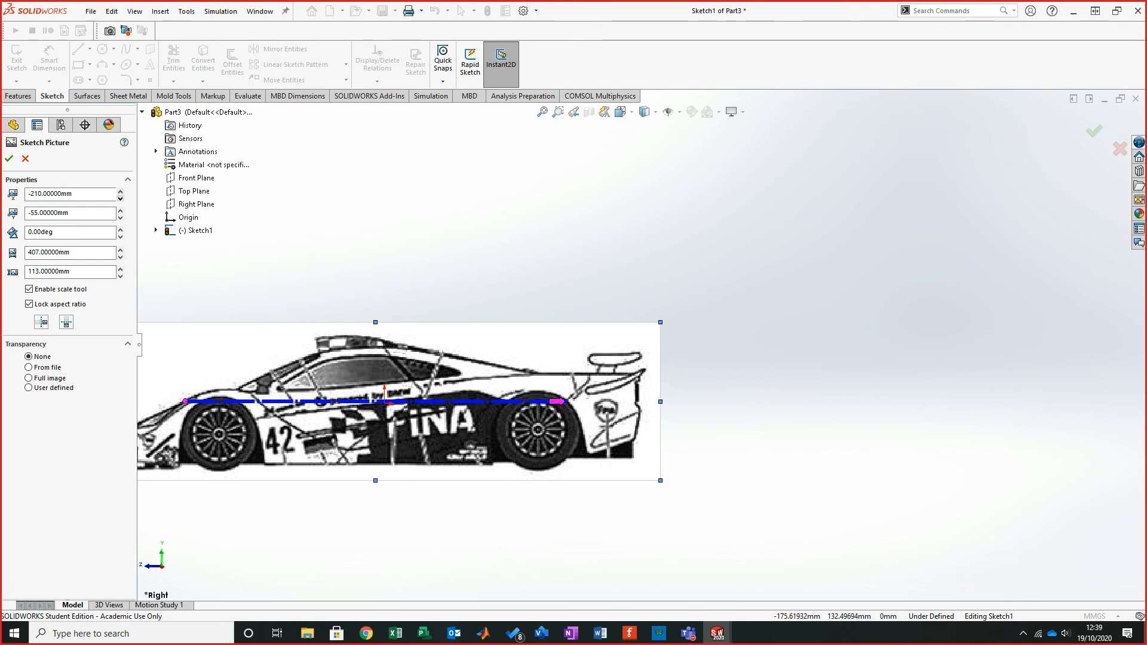
{"action": "left_click", "coordinate": [120, 191]}
{"action": "left_click", "coordinate": [9, 158]}
- Exit the sketch containing the side picture
{"action": "scroll", "coordinate": [639, 347], "scroll_direction": "up", "scroll_amount": 5}
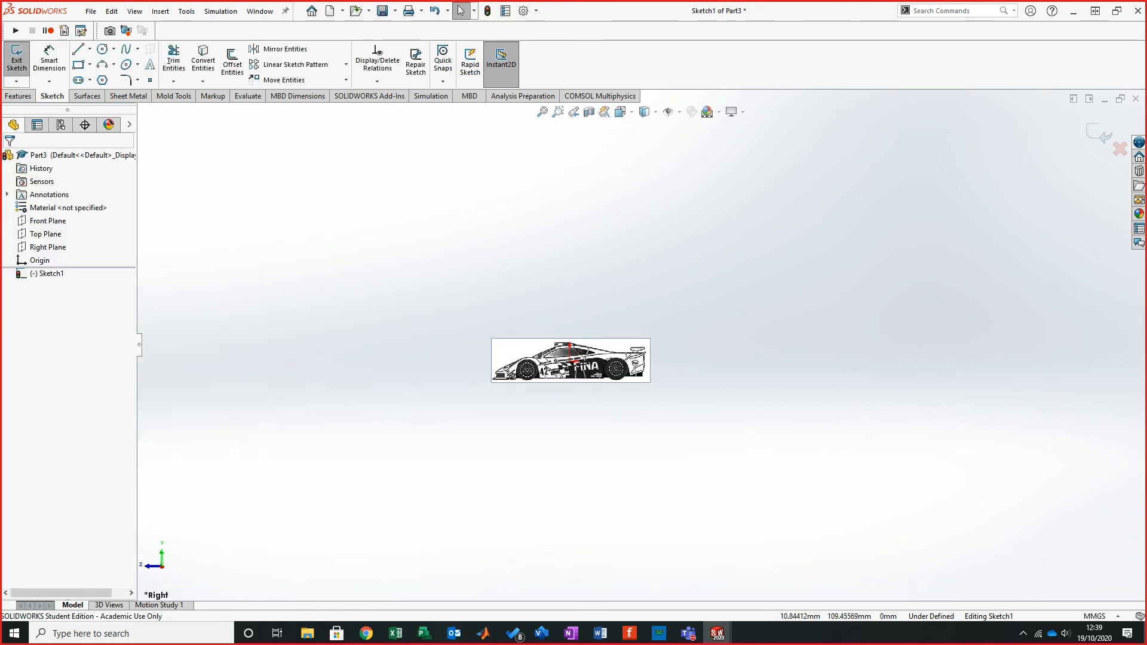
{"action": "scroll", "coordinate": [550, 387], "scroll_direction": "down", "scroll_amount": 4}
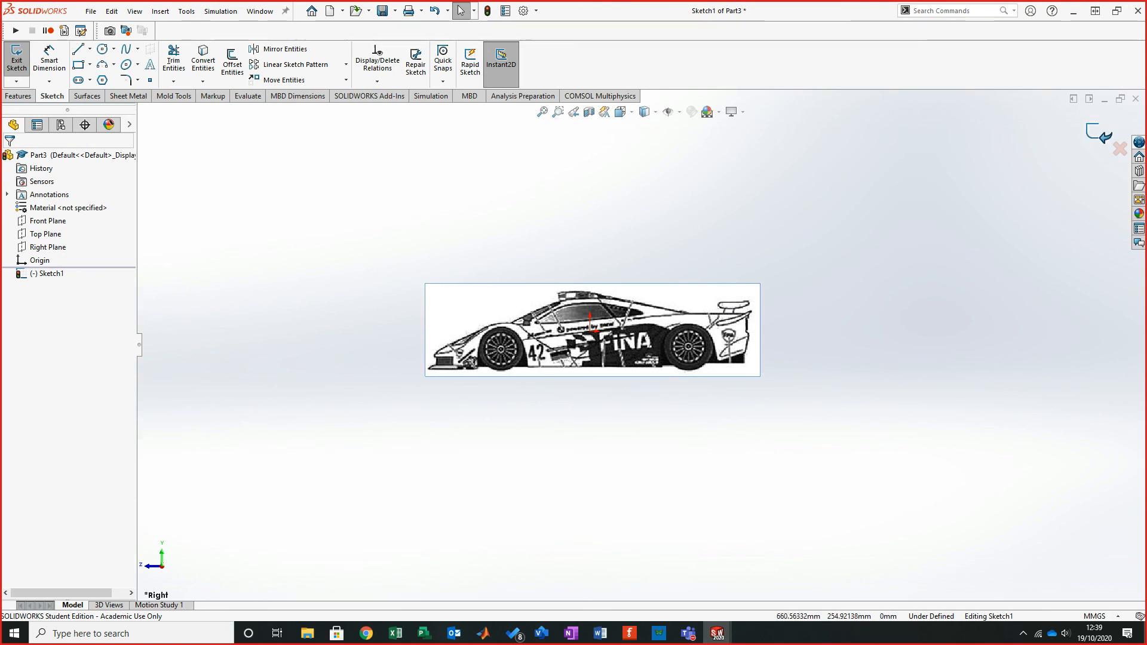
{"action": "left_click", "coordinate": [17, 60]}
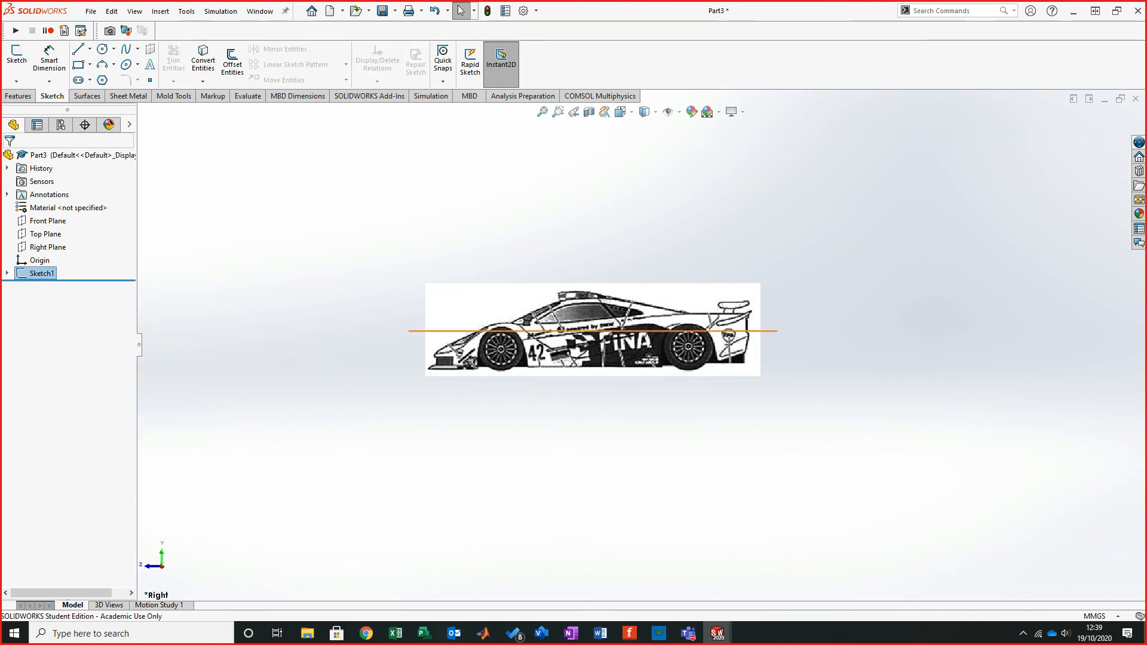
- Rename the sketch as Slde profile
{"action": "left_click", "coordinate": [42, 273]}
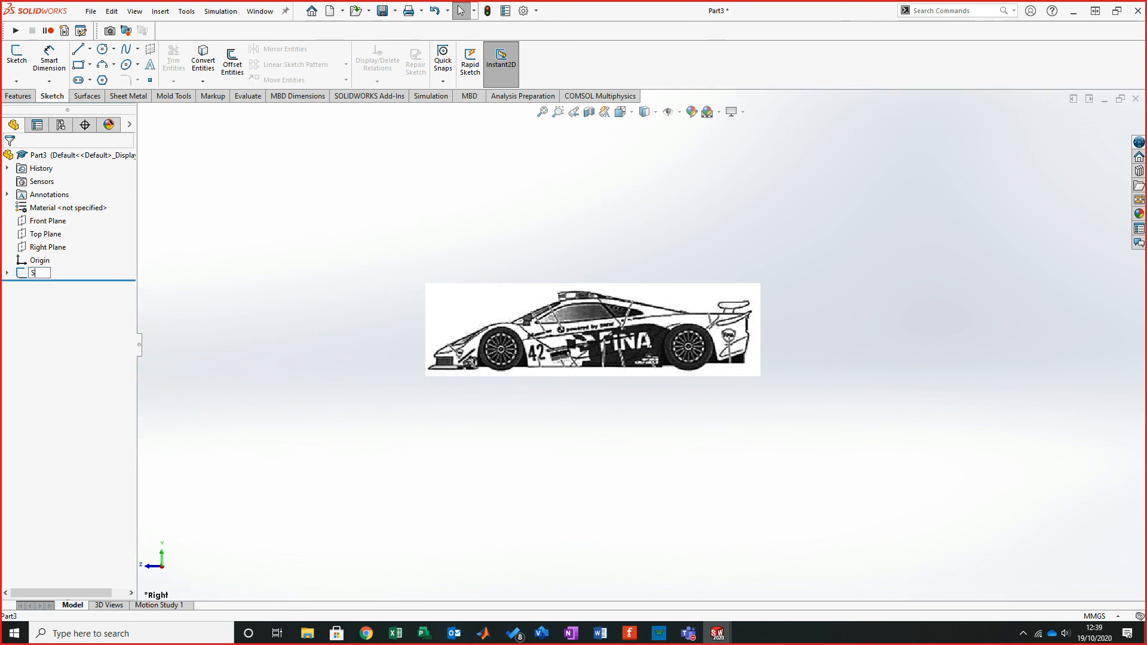
{"action": "type", "text": "Slde profile"}
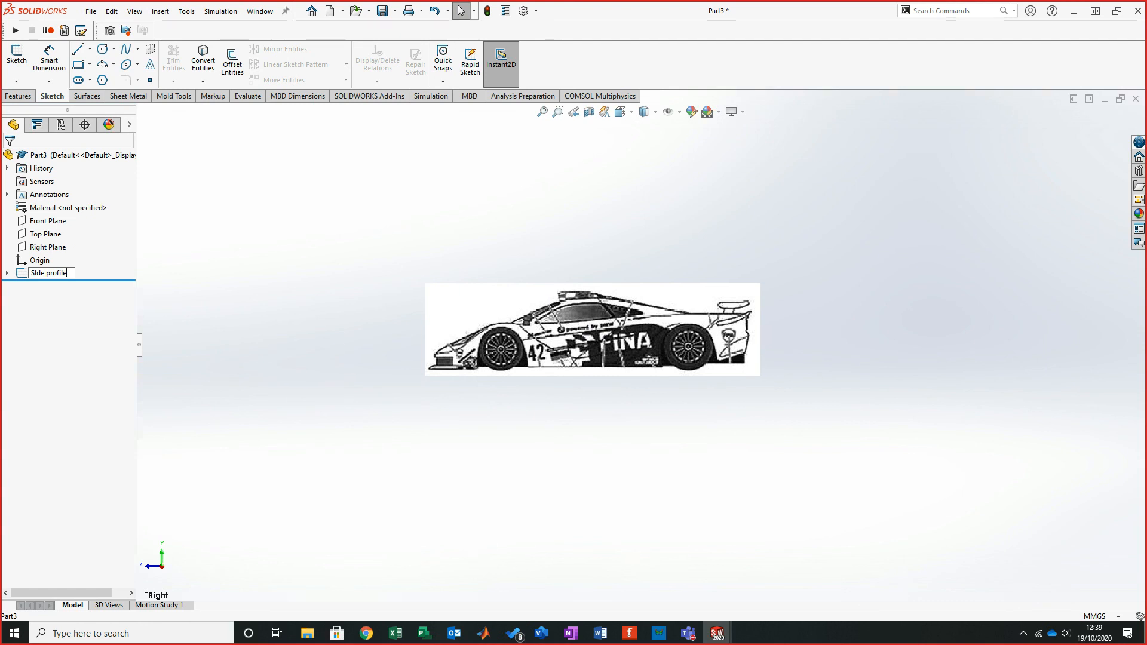
{"action": "key", "text": "Return"}
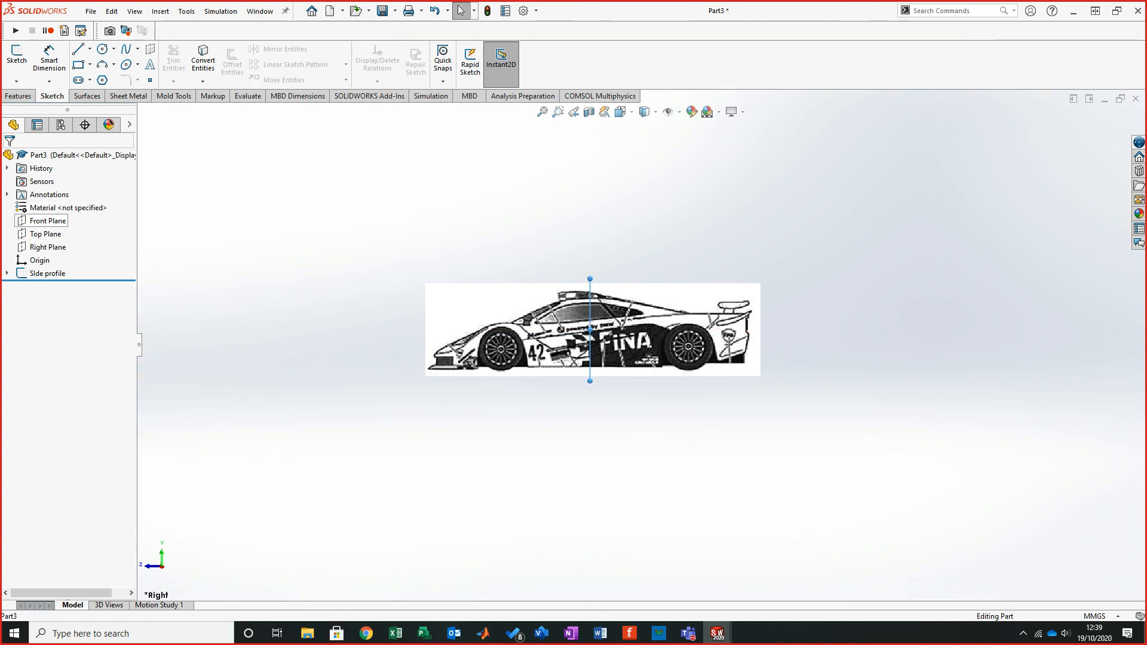
- Start a sketch on the Front Plane and insert the front image from the Desktop as a sketch picture
{"action": "left_click", "coordinate": [48, 220]}
{"action": "left_click", "coordinate": [17, 56]}
{"action": "left_click", "coordinate": [187, 11]}
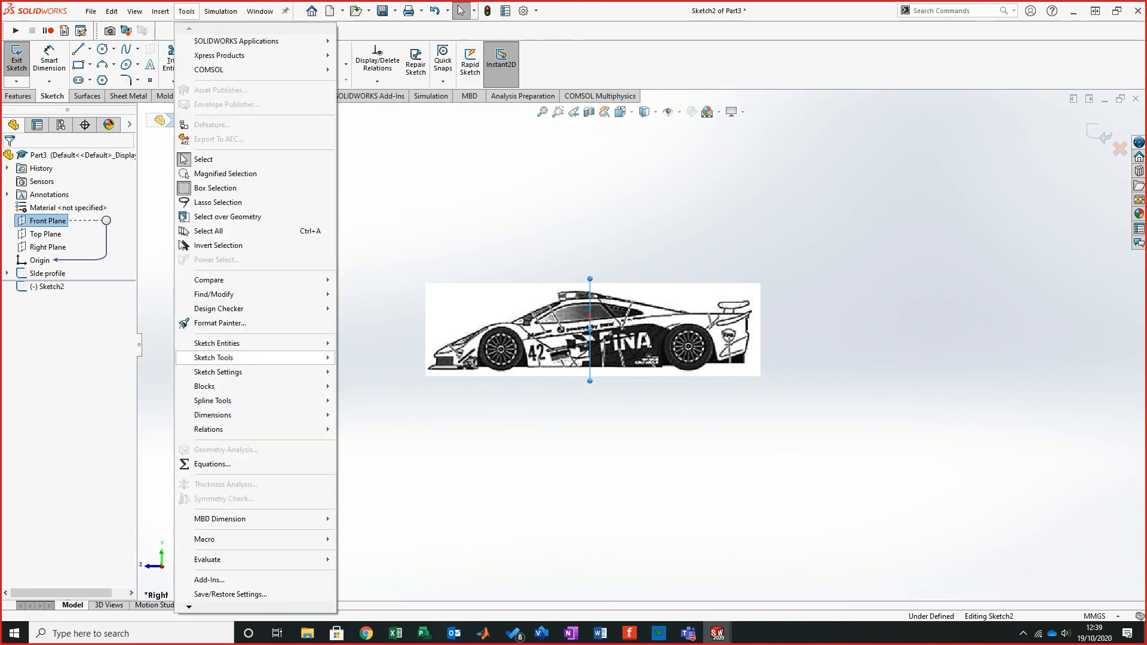
{"action": "mouse_move", "coordinate": [239, 357]}
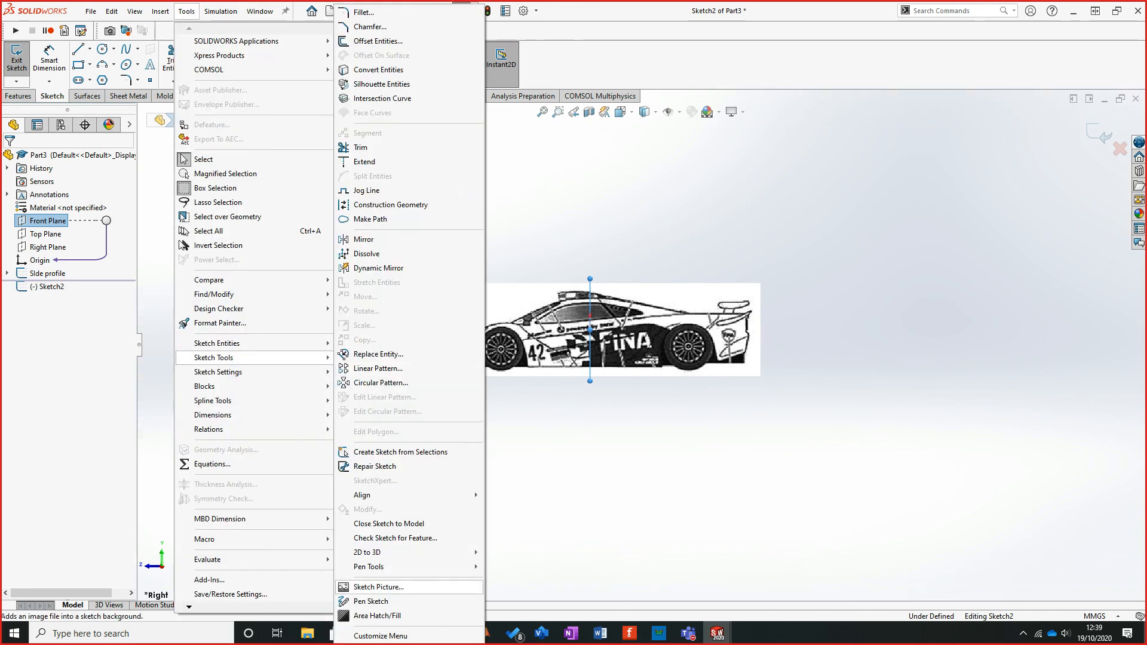
{"action": "left_click", "coordinate": [378, 586]}
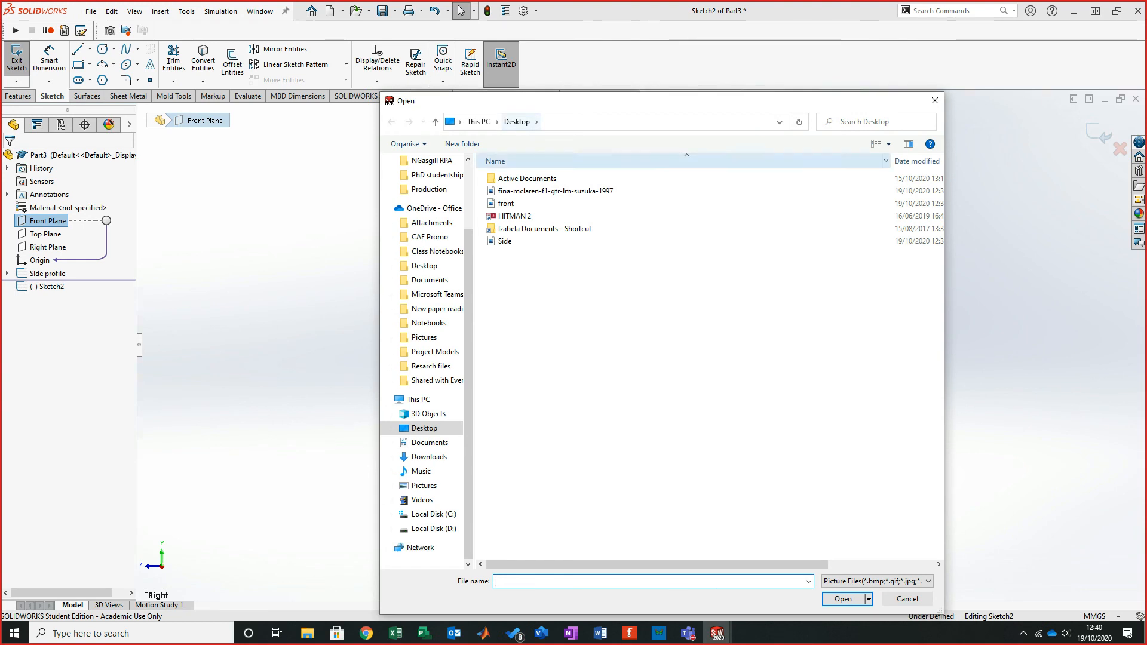
{"action": "left_click", "coordinate": [505, 203]}
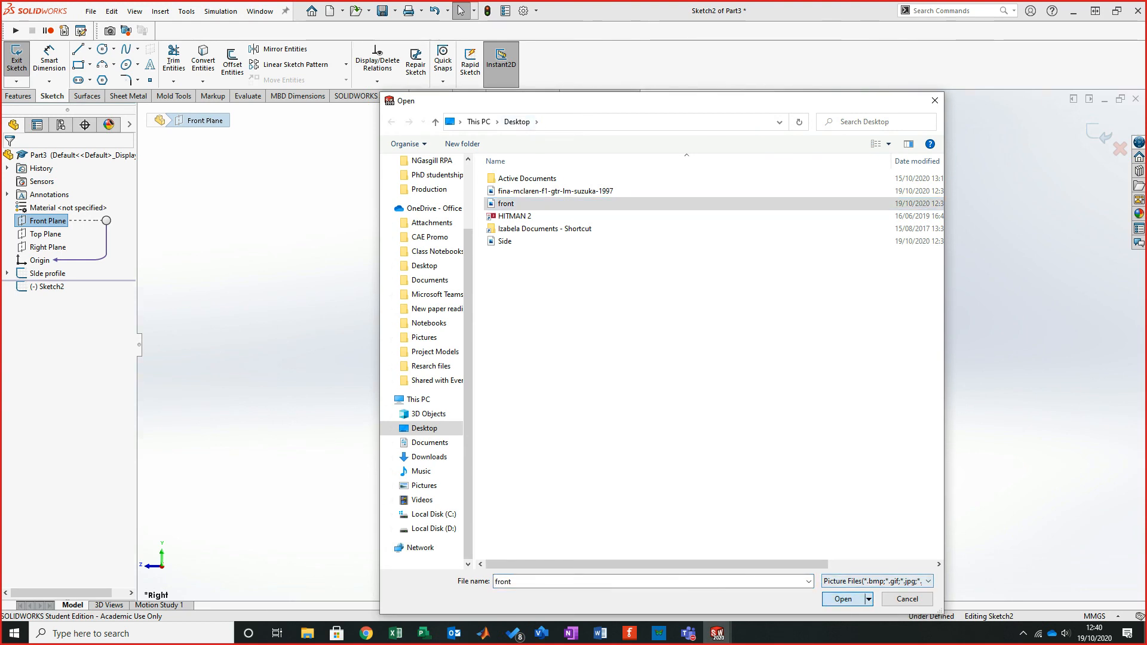
{"action": "left_click", "coordinate": [843, 599]}
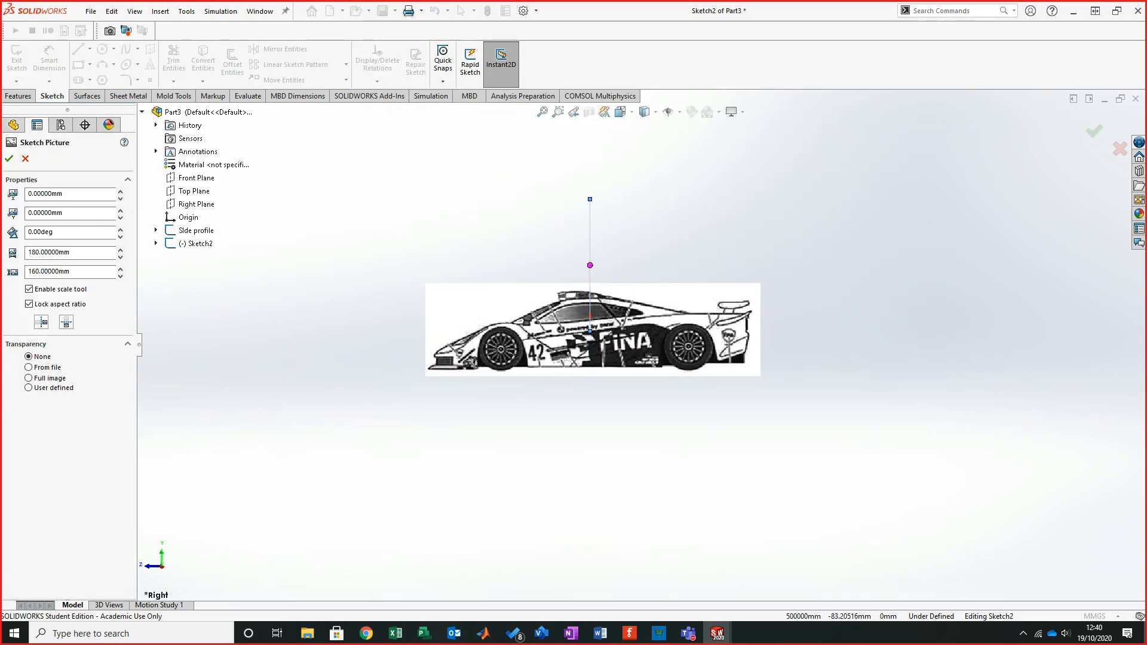
- Set the front sketch picture's vertical position to -80 mm
{"action": "middle_click_drag", "start_coordinate": [588, 402], "coordinate": [668, 419]}
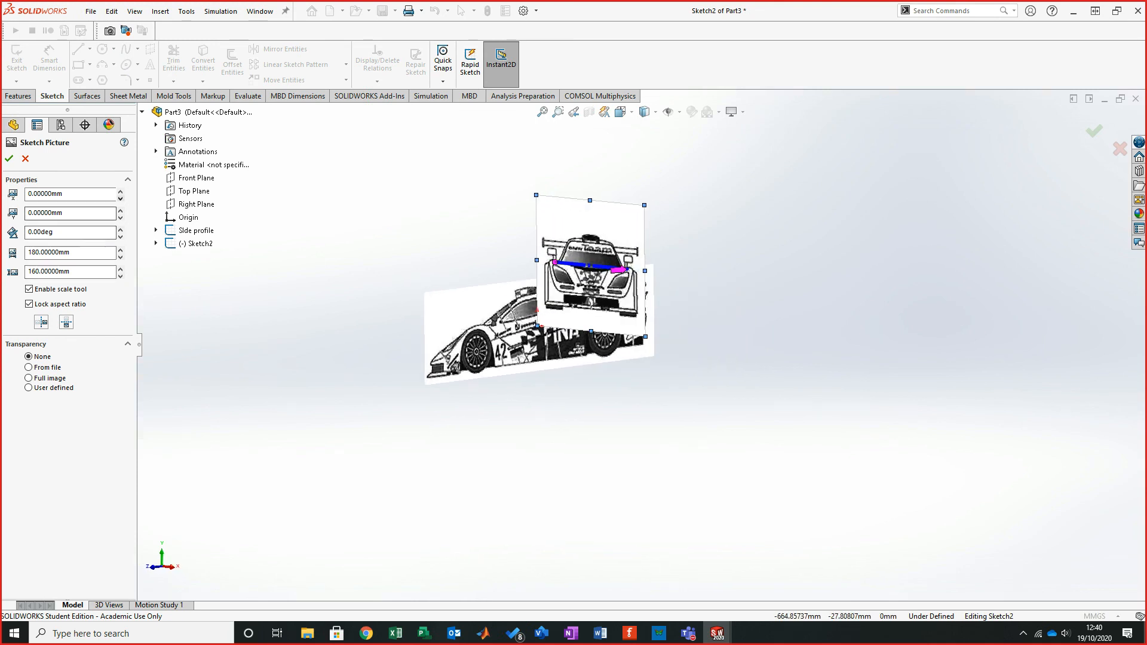
{"action": "left_click", "coordinate": [120, 217]}
{"action": "left_click", "coordinate": [120, 218]}
{"action": "left_click", "coordinate": [120, 217]}
{"action": "left_click", "coordinate": [120, 217]}
{"action": "left_click", "coordinate": [120, 217]}
{"action": "left_click", "coordinate": [120, 217]}
{"action": "left_click", "coordinate": [120, 218]}
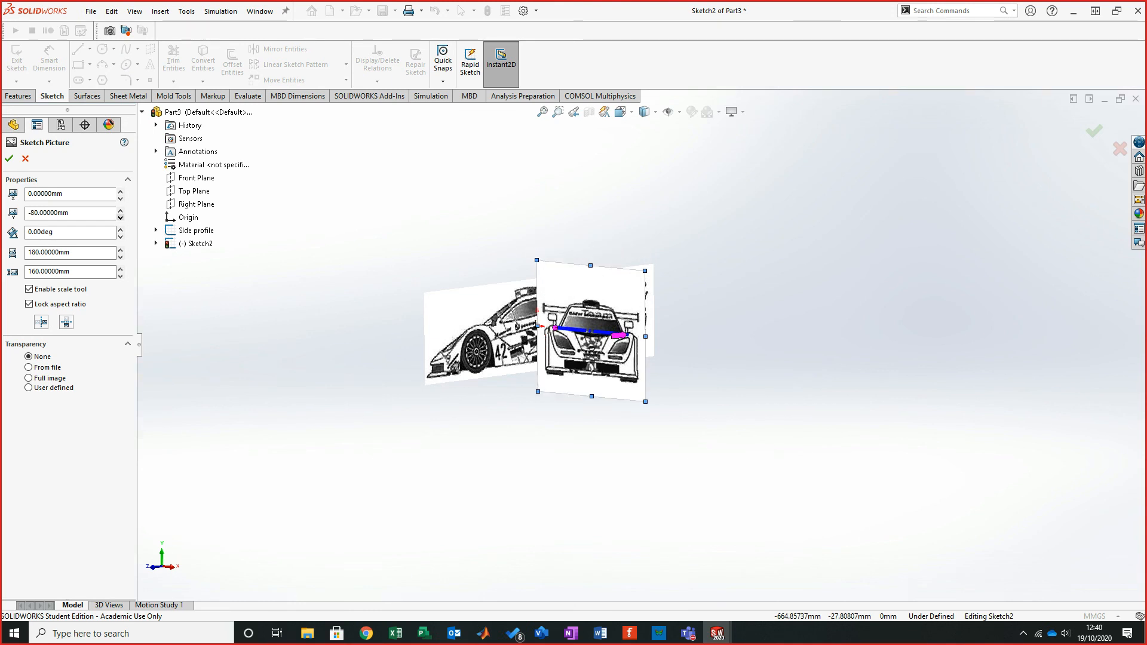
- Set the front sketch picture's horizontal position to -90 mm
{"action": "left_click", "coordinate": [120, 198]}
{"action": "left_click", "coordinate": [120, 198]}
{"action": "left_click", "coordinate": [120, 198]}
{"action": "left_click", "coordinate": [120, 198]}
{"action": "left_click", "coordinate": [120, 198]}
{"action": "left_click", "coordinate": [120, 198]}
{"action": "left_click", "coordinate": [120, 197]}
{"action": "left_click", "coordinate": [120, 198]}
{"action": "left_click", "coordinate": [120, 198]}
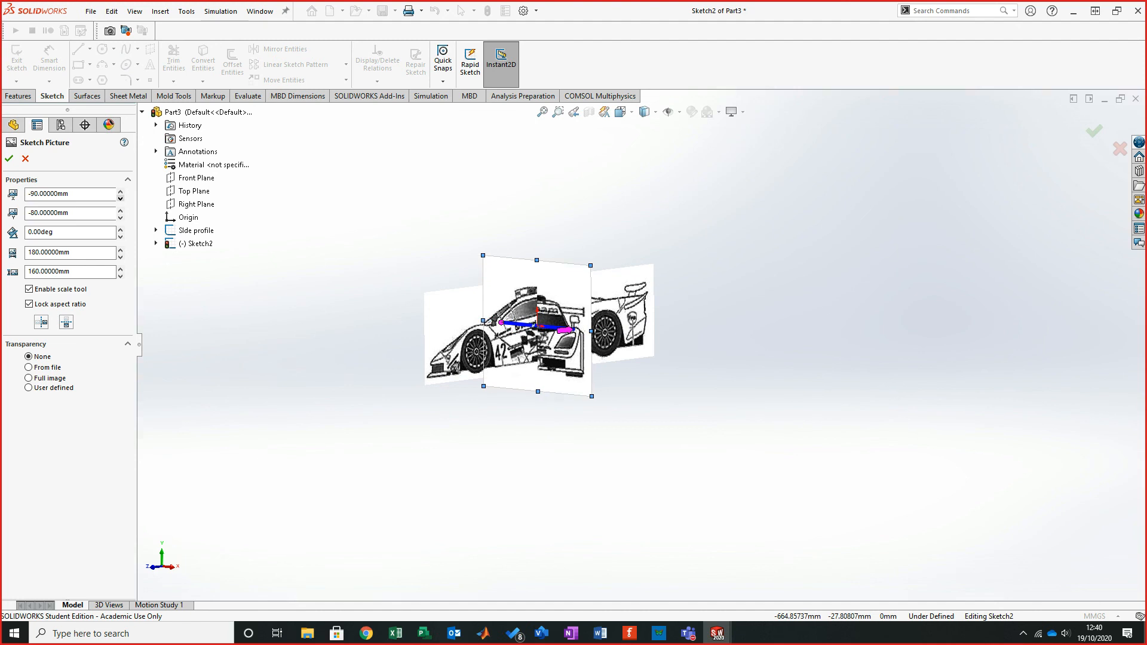
{"action": "scroll", "coordinate": [514, 325], "scroll_direction": "down", "scroll_amount": 6}
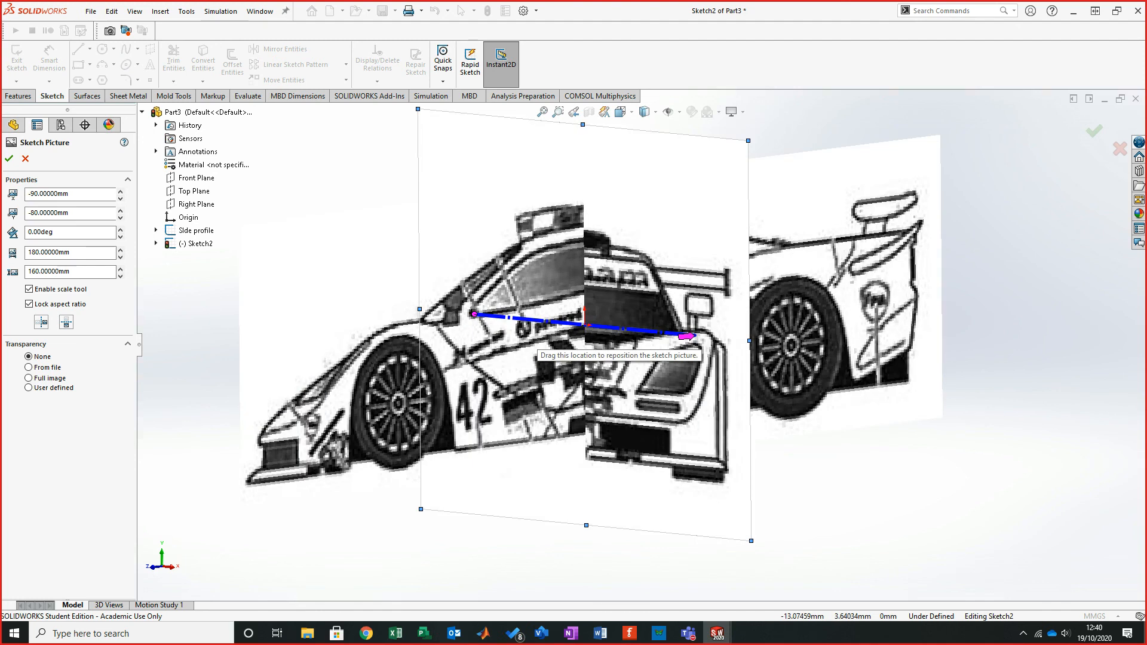
{"action": "middle_click_drag", "start_coordinate": [559, 315], "coordinate": [566, 309]}
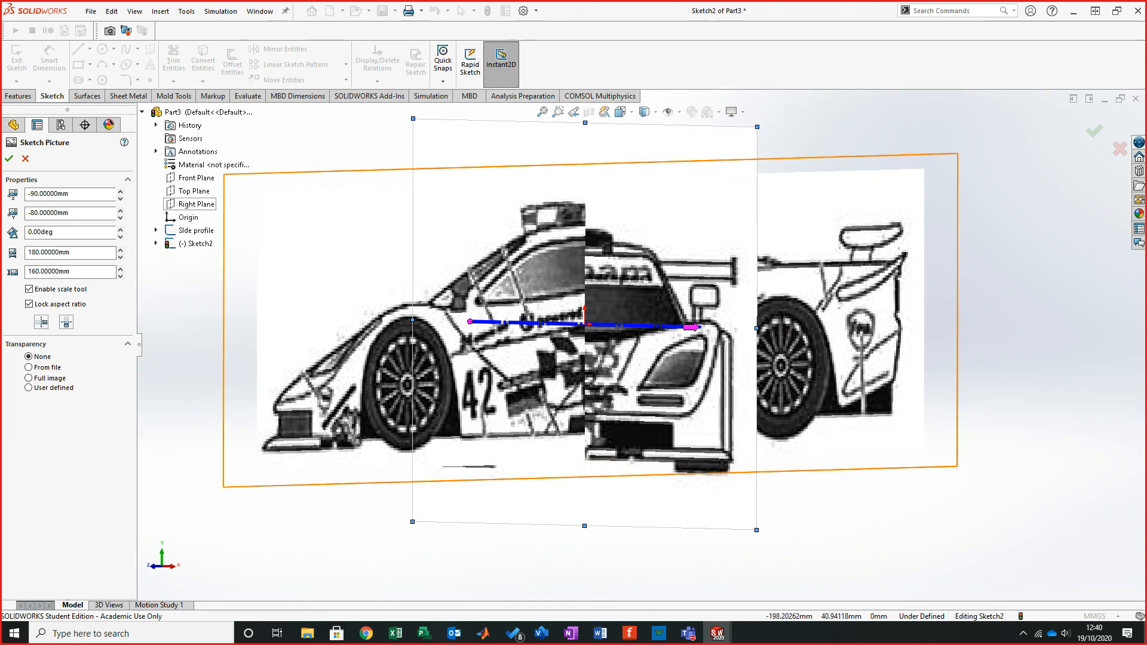
{"action": "left_click", "coordinate": [120, 199]}
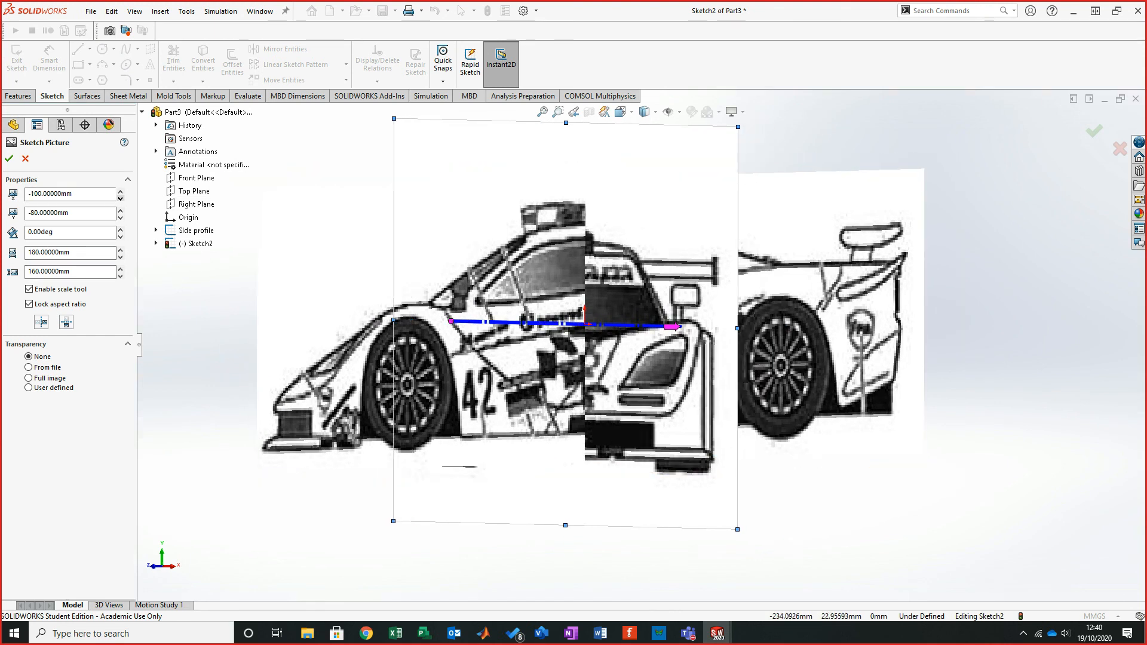
{"action": "left_click", "coordinate": [120, 189]}
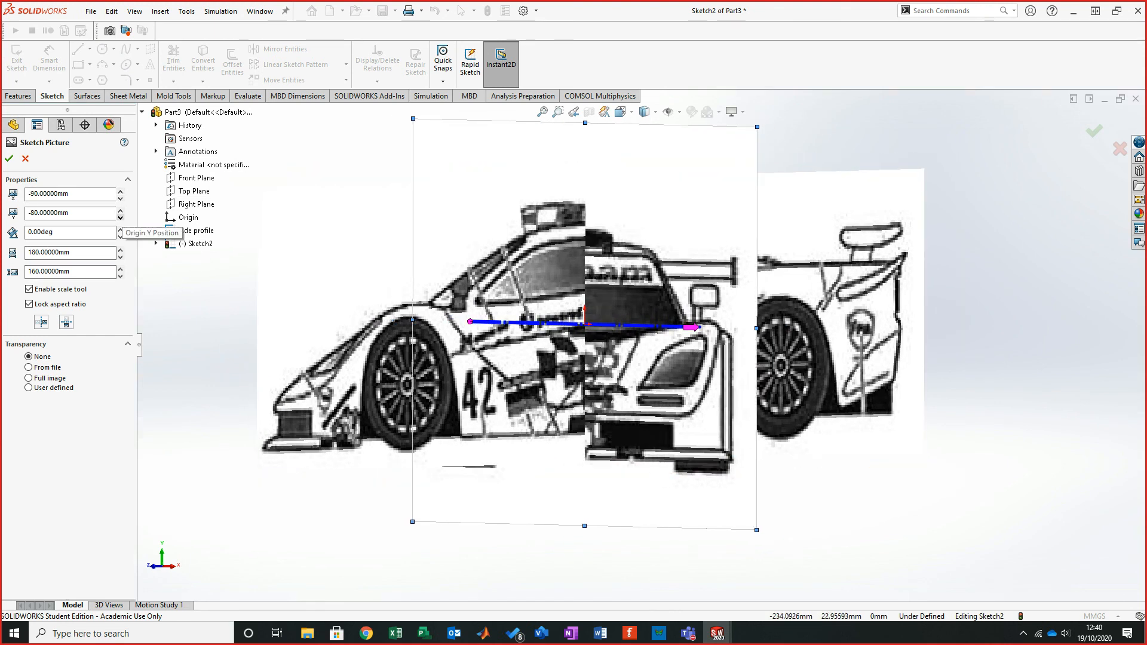
- Set the front sketch picture's vertical position to -70 mm, accept the picture and exit the sketch
{"action": "left_click", "coordinate": [120, 217]}
{"action": "left_click", "coordinate": [120, 209]}
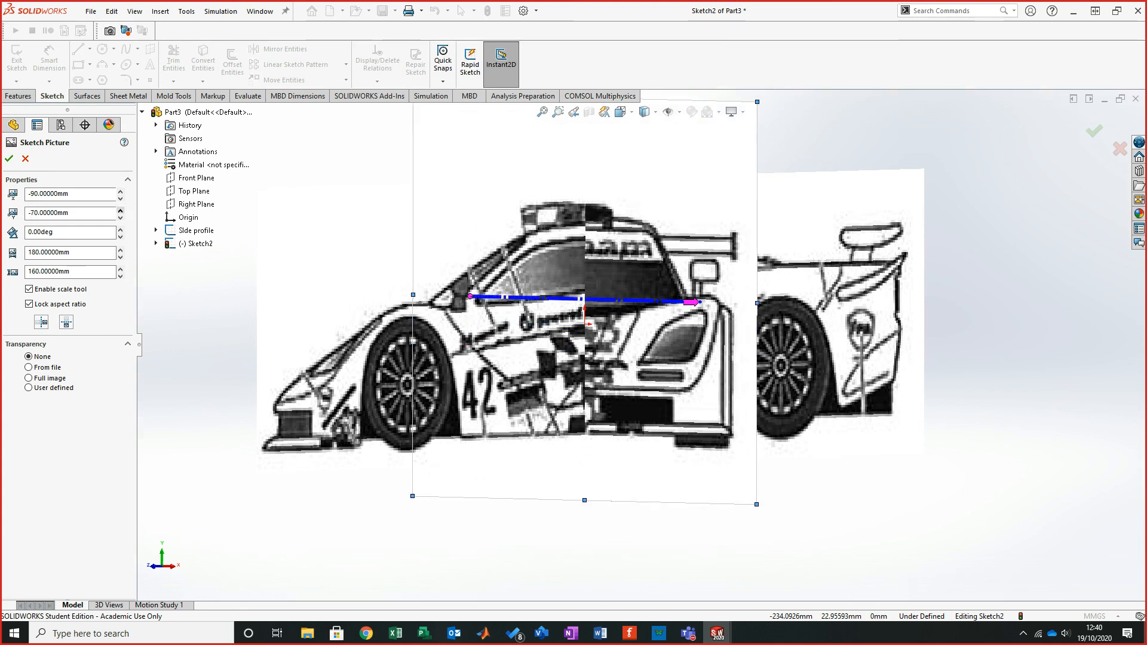
{"action": "middle_click_drag", "start_coordinate": [496, 353], "coordinate": [520, 357]}
{"action": "mouse_move", "coordinate": [492, 331]}
{"action": "middle_mouse_down"}
{"action": "mouse_move", "coordinate": [546, 334]}
{"action": "mouse_move", "coordinate": [511, 338]}
{"action": "middle_mouse_up"}
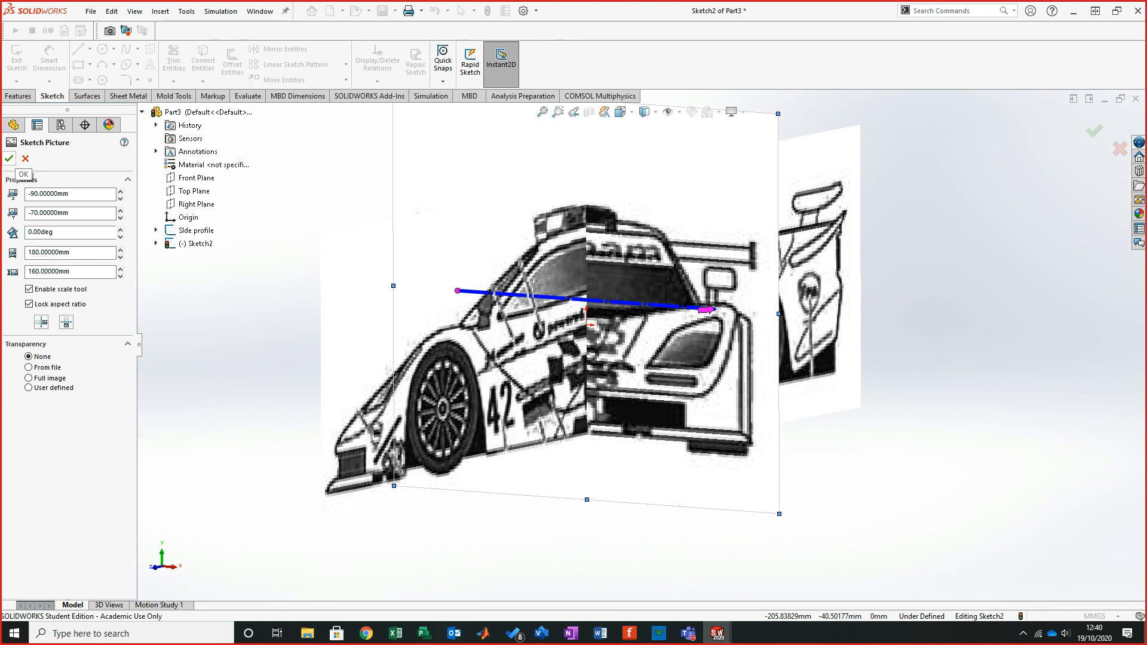
{"action": "left_click", "coordinate": [9, 158]}
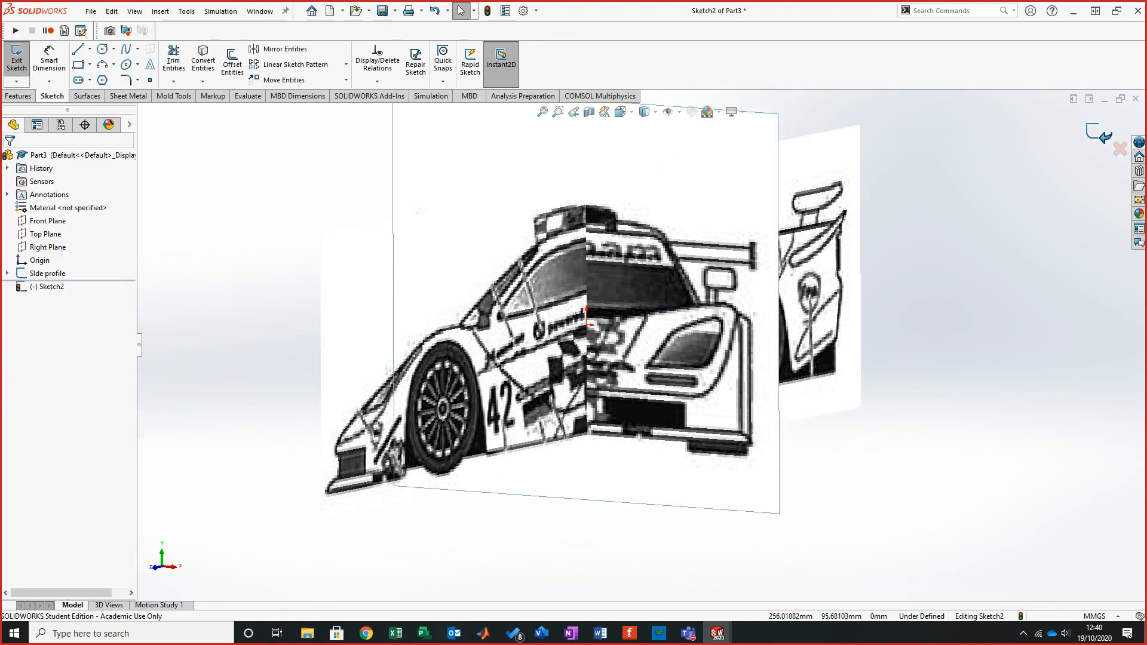
{"action": "left_click", "coordinate": [1099, 133]}
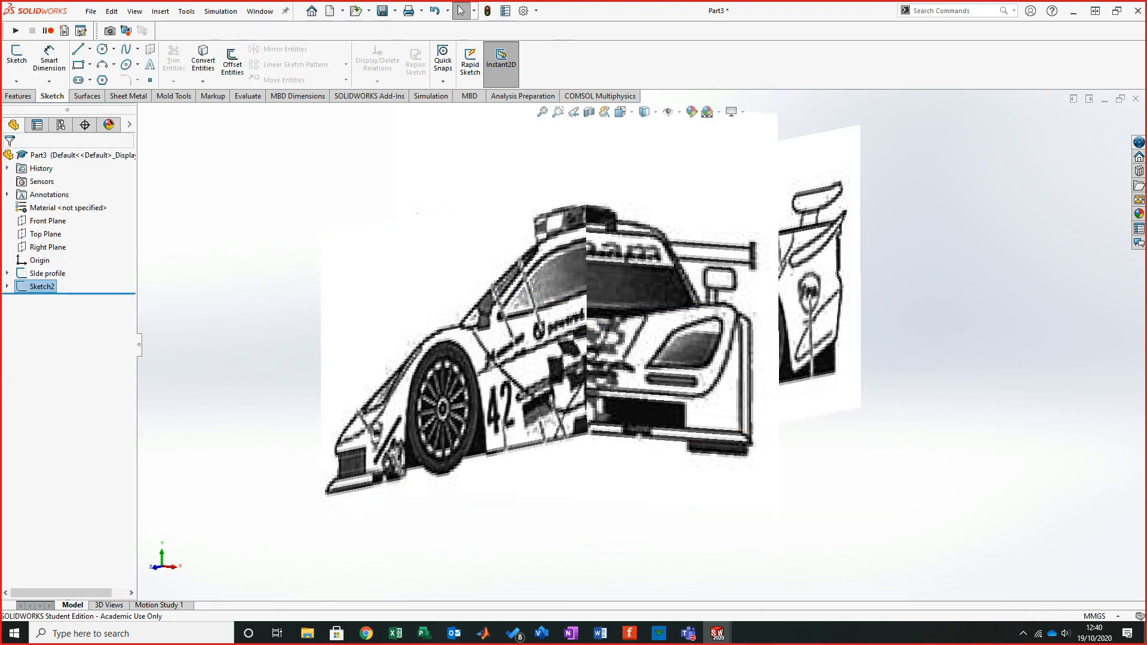
- Rename the new sketch as front profile
{"action": "left_click", "coordinate": [40, 287]}
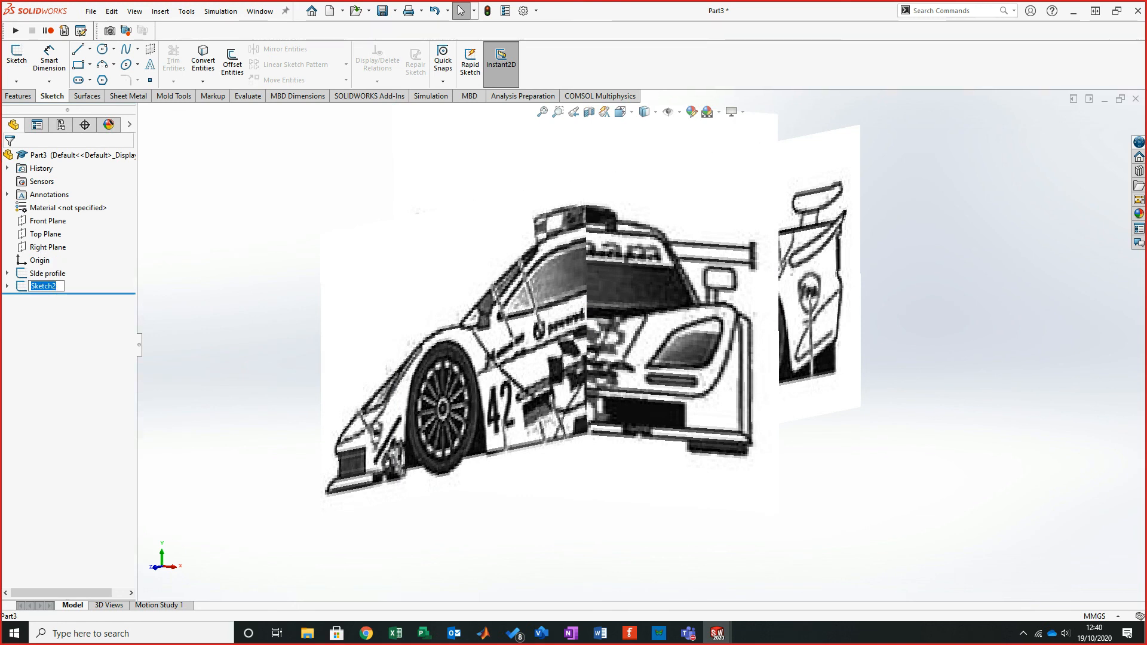
{"action": "type", "text": "front profile"}
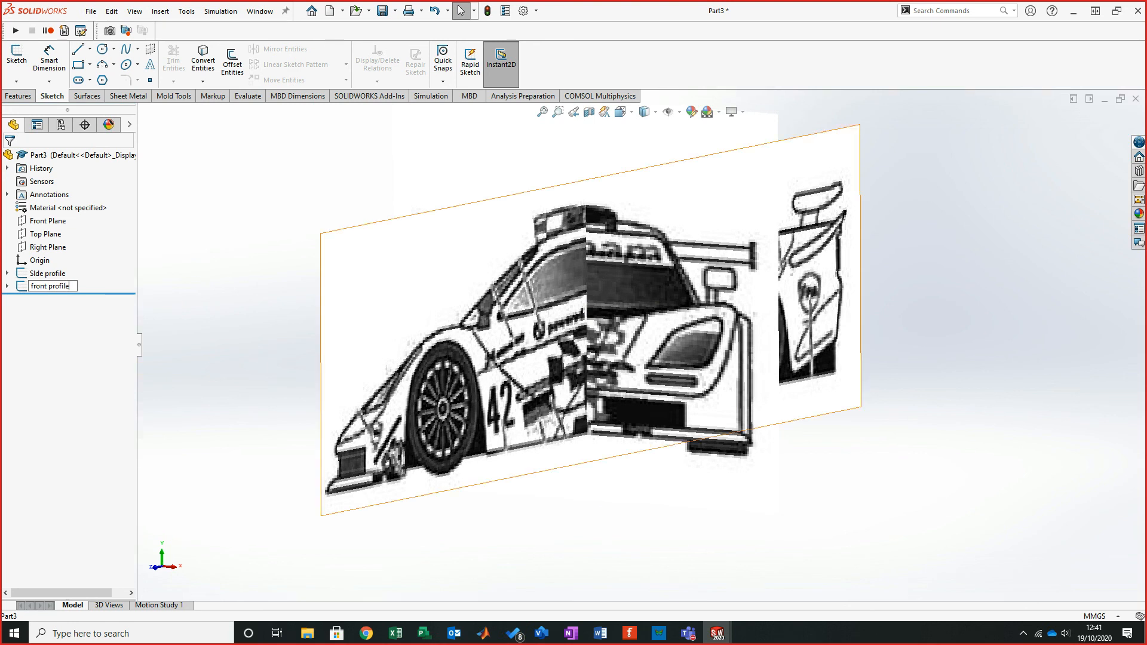
{"action": "key", "text": "Return"}
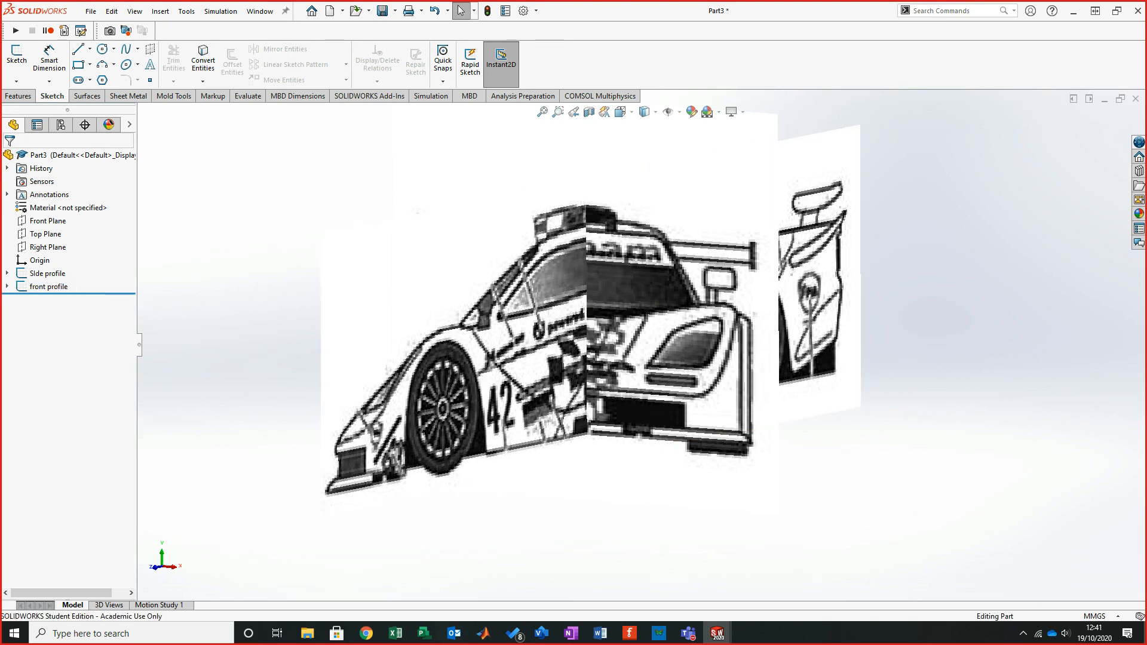
{"action": "left_click", "coordinate": [46, 274]}
{"action": "left_click", "coordinate": [45, 287]}
{"action": "left_click", "coordinate": [45, 274]}
{"action": "key", "text": "Escape"}
{"action": "left_click", "coordinate": [46, 273]}
{"action": "left_click", "coordinate": [47, 287]}
{"action": "key", "text": "Escape"}
{"action": "left_click", "coordinate": [45, 273]}
{"action": "left_click", "coordinate": [46, 287]}
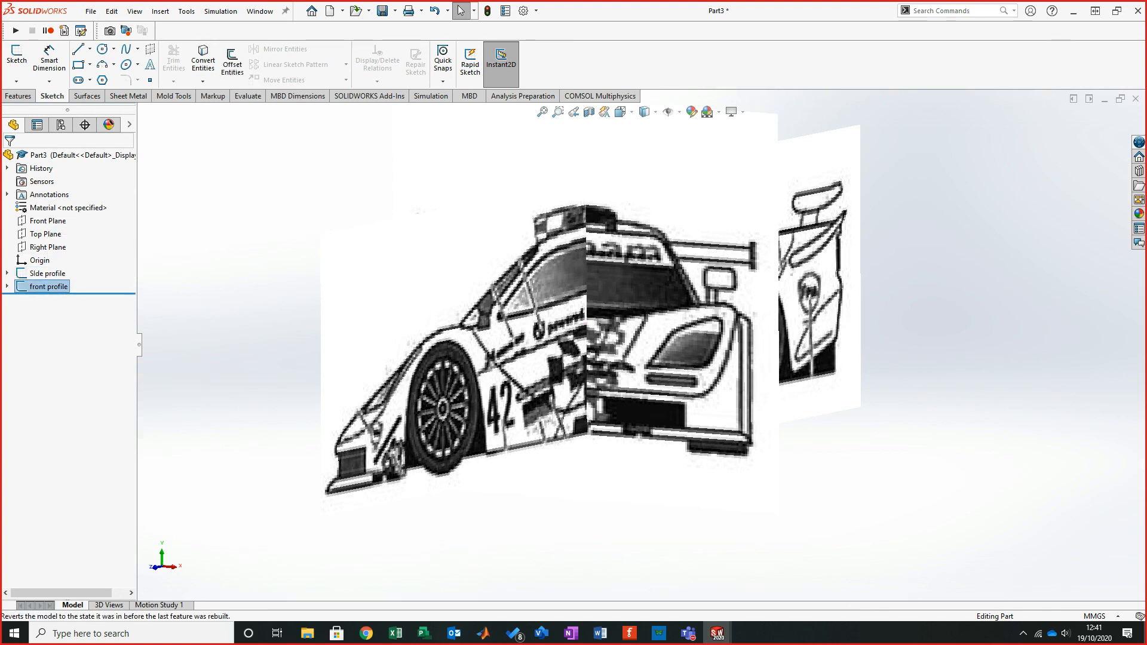
{"action": "key", "text": "Escape"}
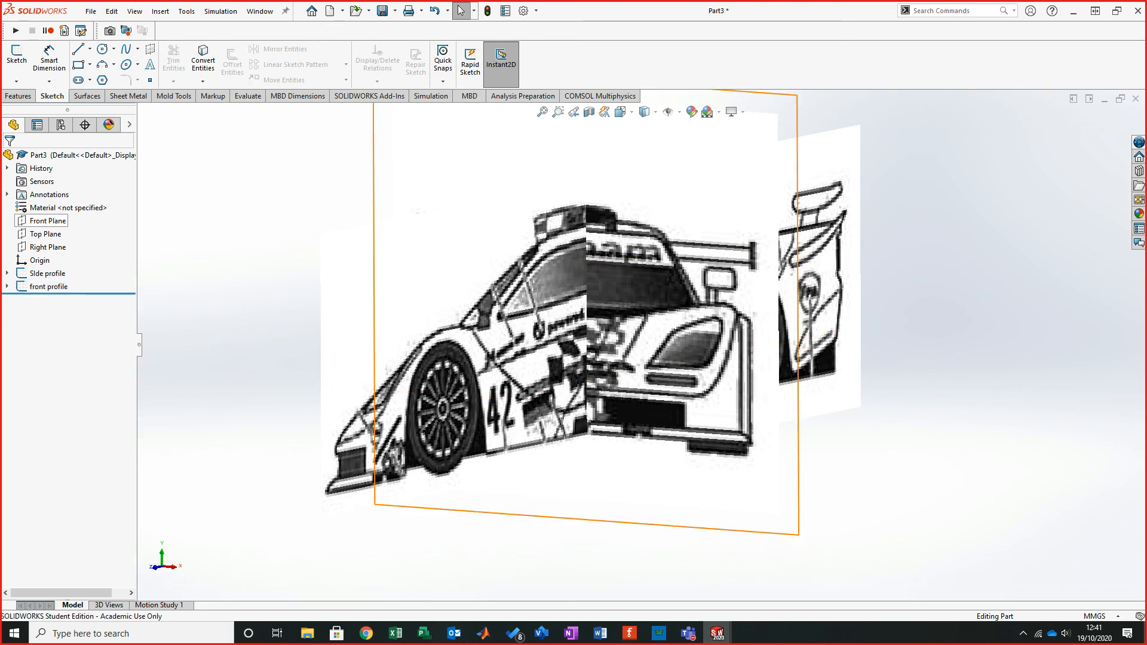
- Start a sketch on the Front Plane, trace a spline along the right side of the car's front outline, and exit the sketch
{"action": "left_click", "coordinate": [48, 220]}
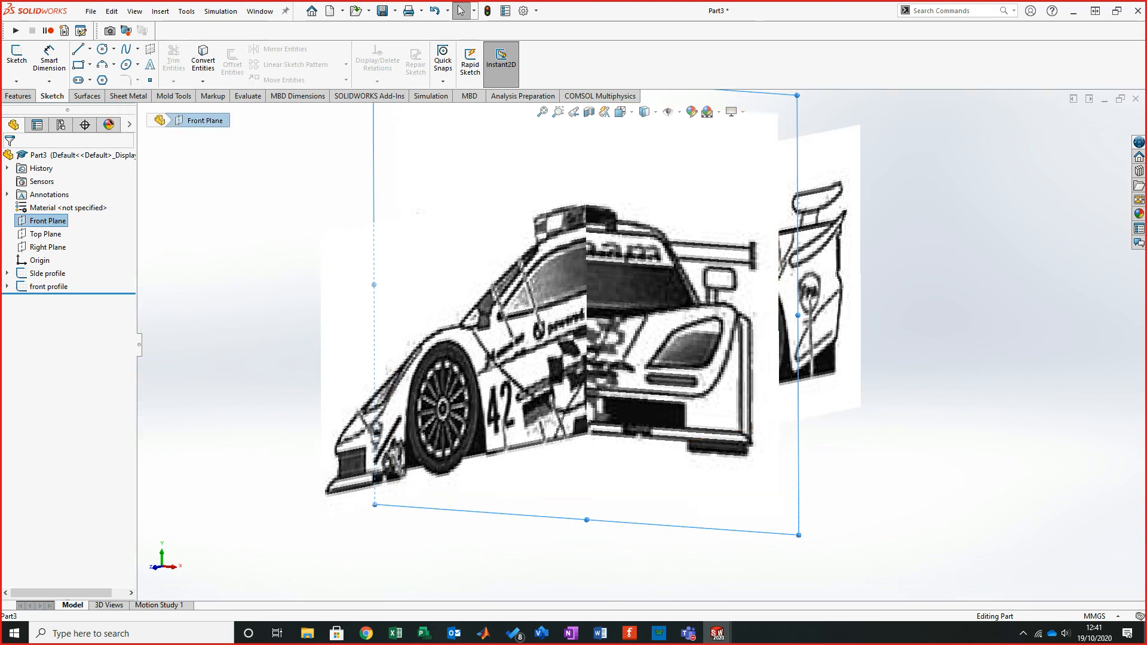
{"action": "left_click", "coordinate": [16, 56]}
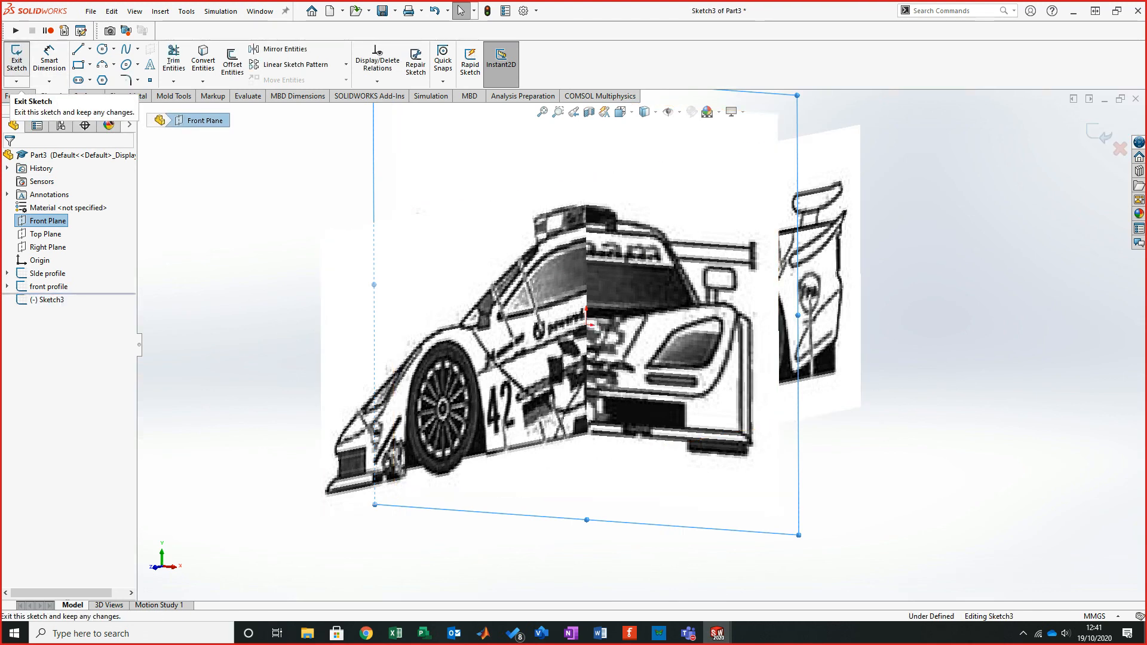
{"action": "scroll", "coordinate": [822, 359], "scroll_direction": "down", "scroll_amount": 2}
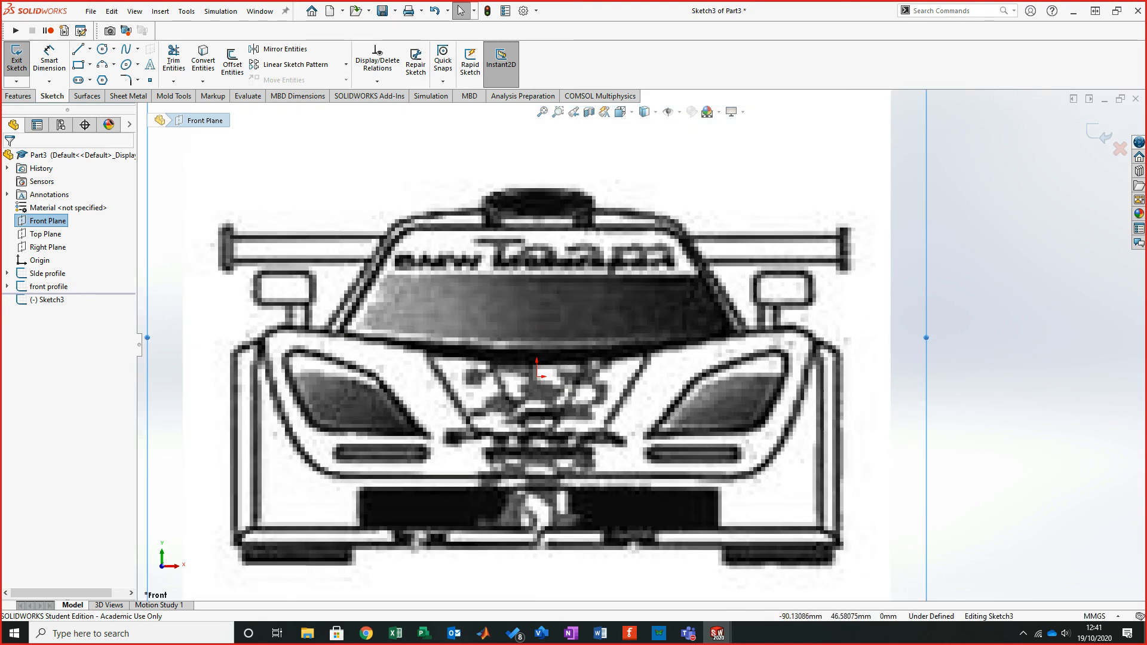
{"action": "left_click", "coordinate": [126, 50]}
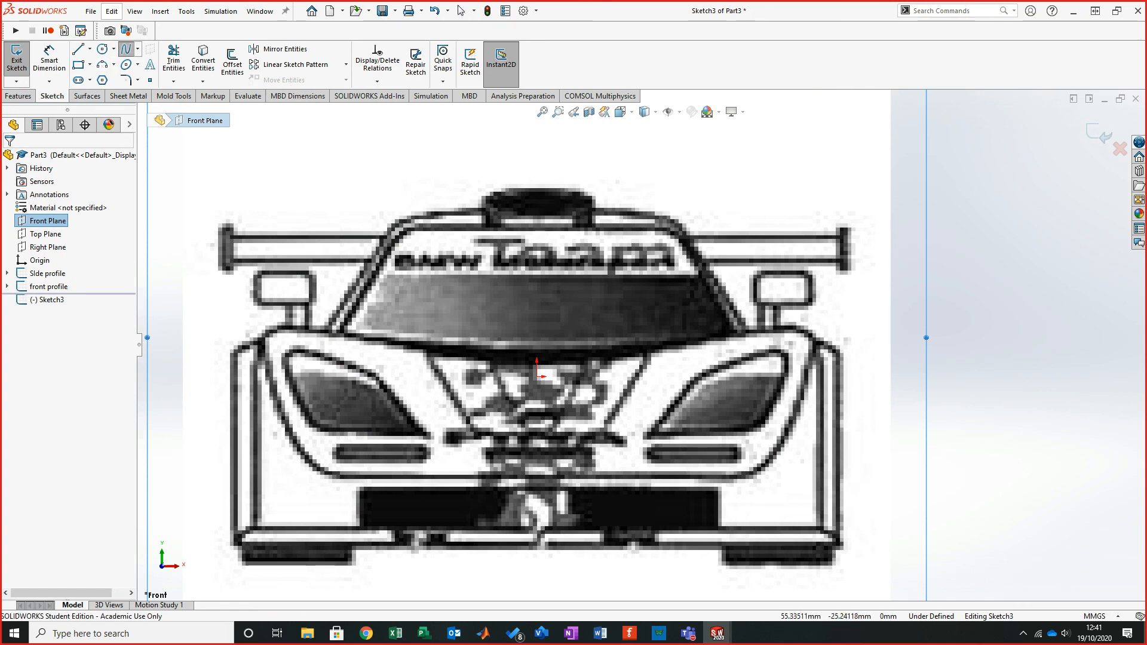
{"action": "left_click", "coordinate": [750, 472]}
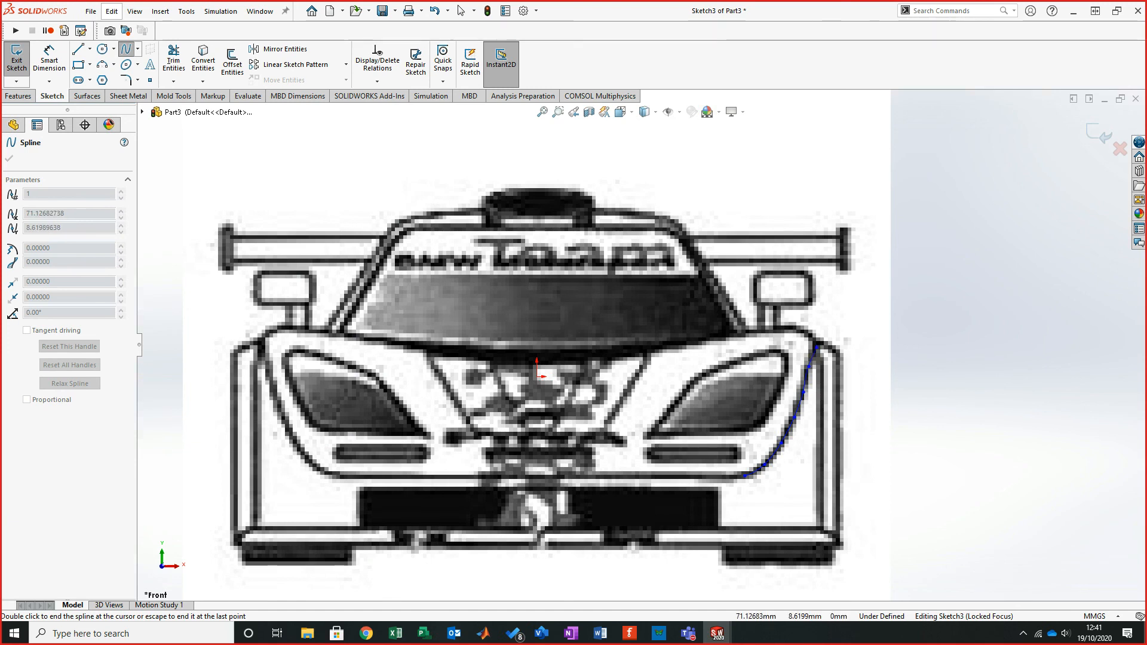
{"action": "right_click", "coordinate": [836, 325]}
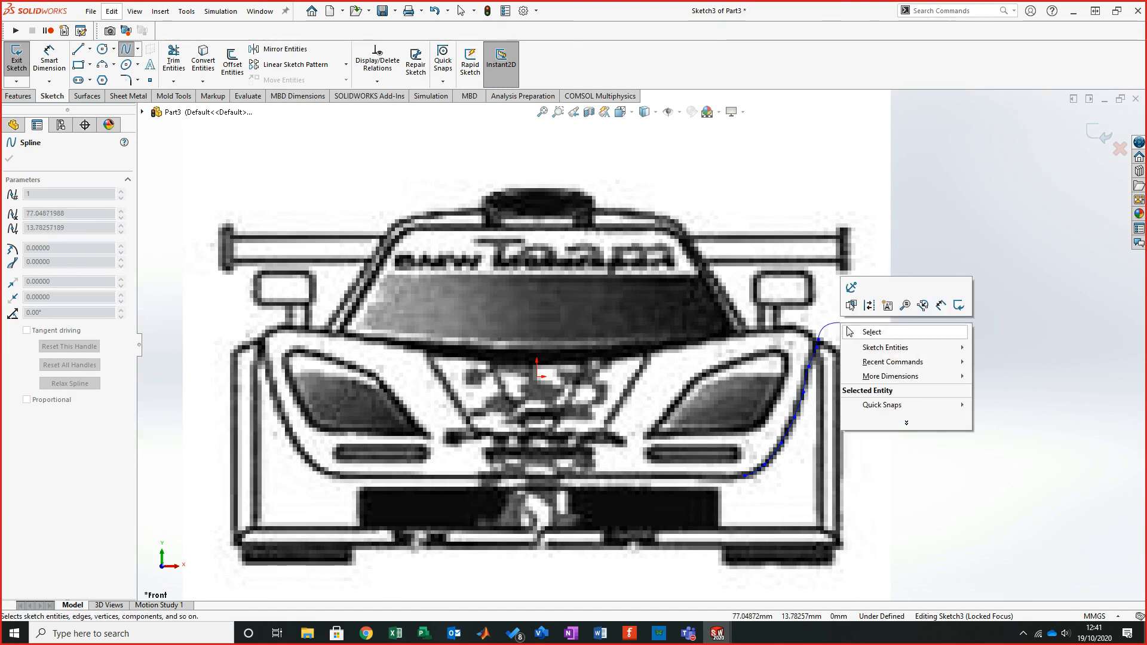
{"action": "left_click", "coordinate": [866, 330]}
{"action": "scroll", "coordinate": [770, 388], "scroll_direction": "up", "scroll_amount": 3}
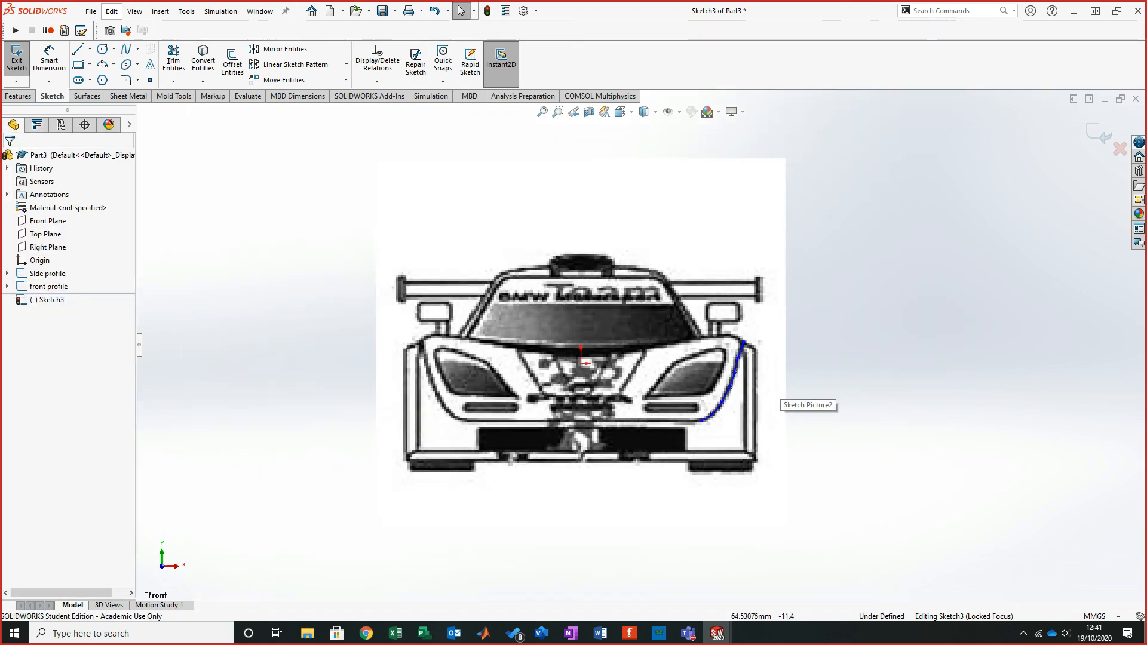
{"action": "scroll", "coordinate": [771, 388], "scroll_direction": "down", "scroll_amount": 3}
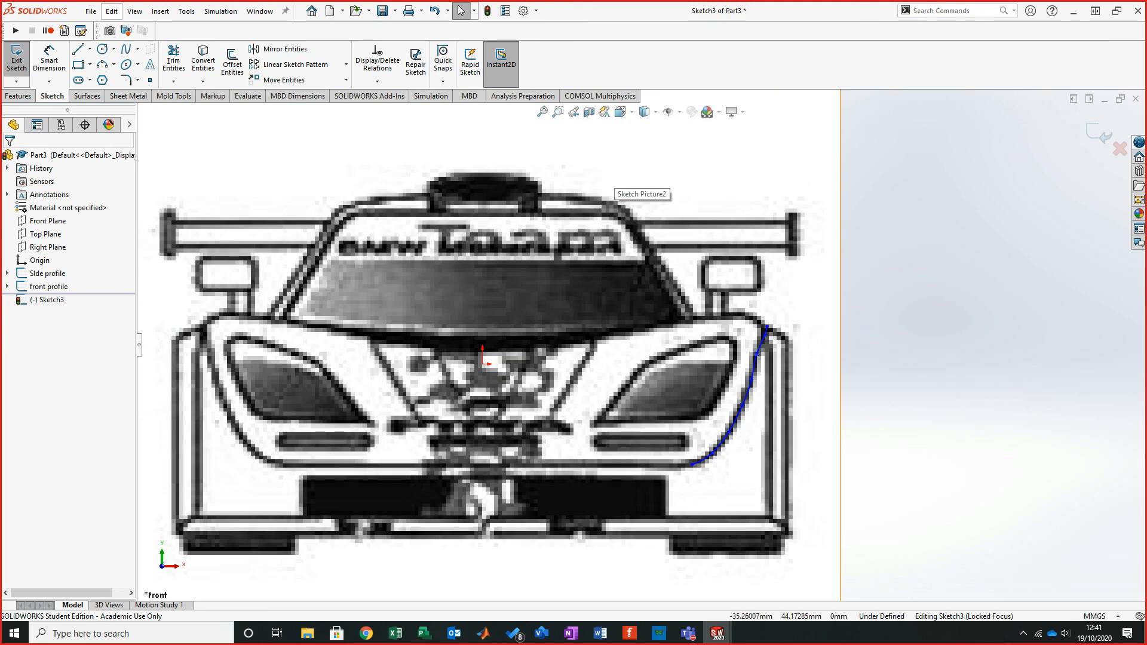
{"action": "left_click", "coordinate": [1099, 132]}
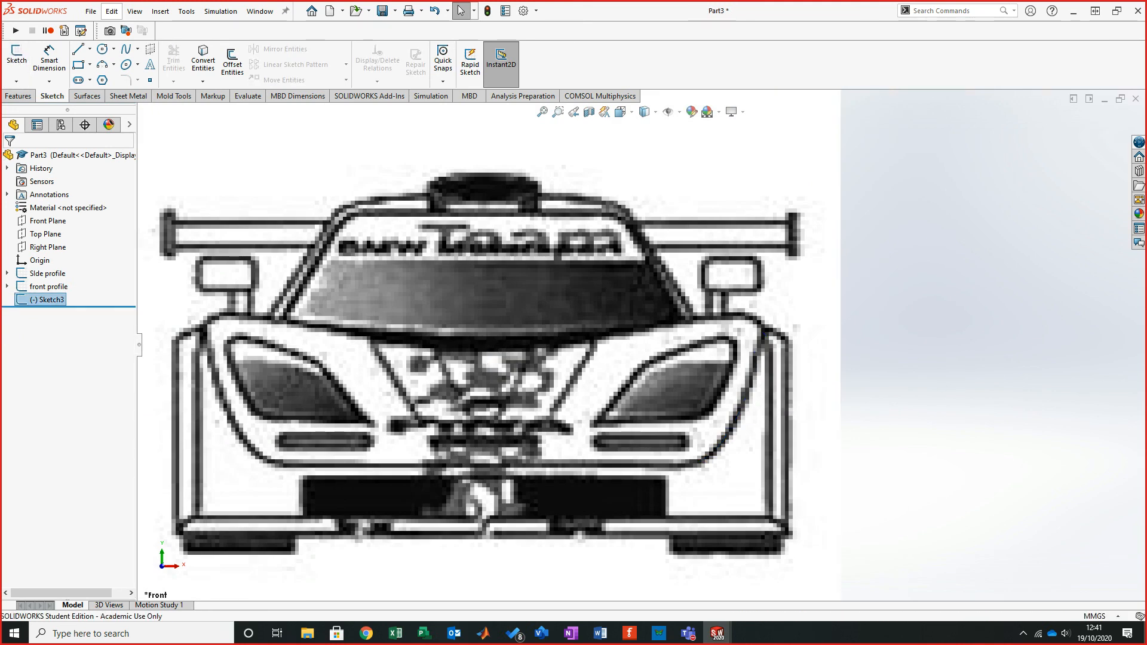
- Start a sketch on the Right Plane, trace a spline along the front fender line from the nose to the windscreen base, and exit the sketch
{"action": "scroll", "coordinate": [640, 345], "scroll_direction": "up", "scroll_amount": 3}
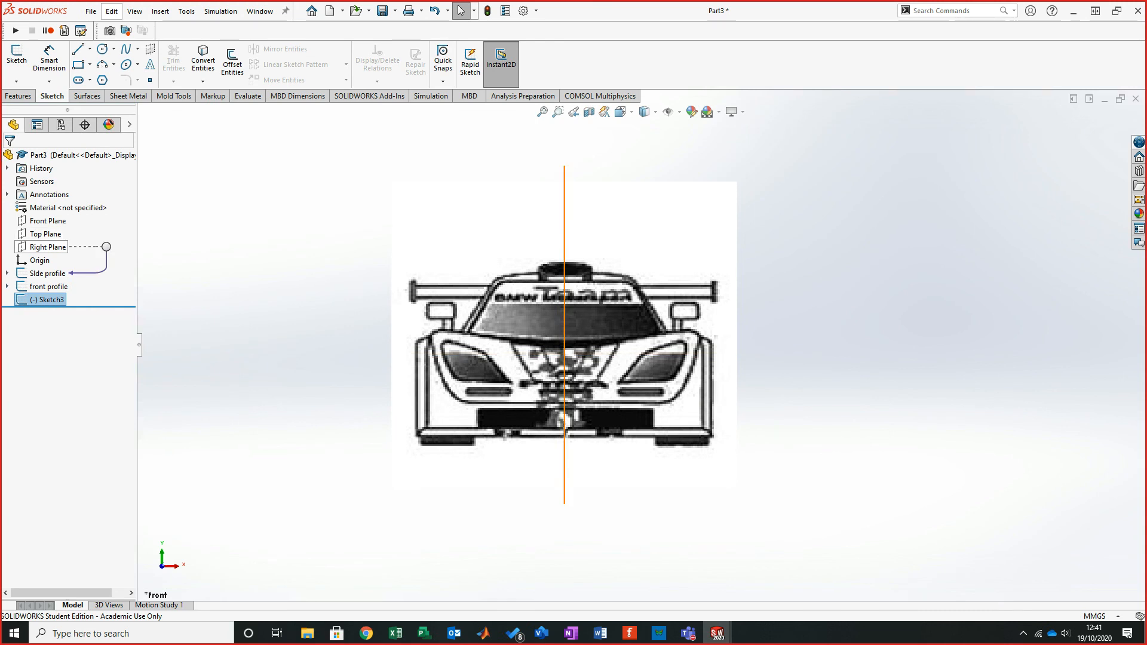
{"action": "left_click", "coordinate": [48, 246]}
{"action": "left_click", "coordinate": [17, 57]}
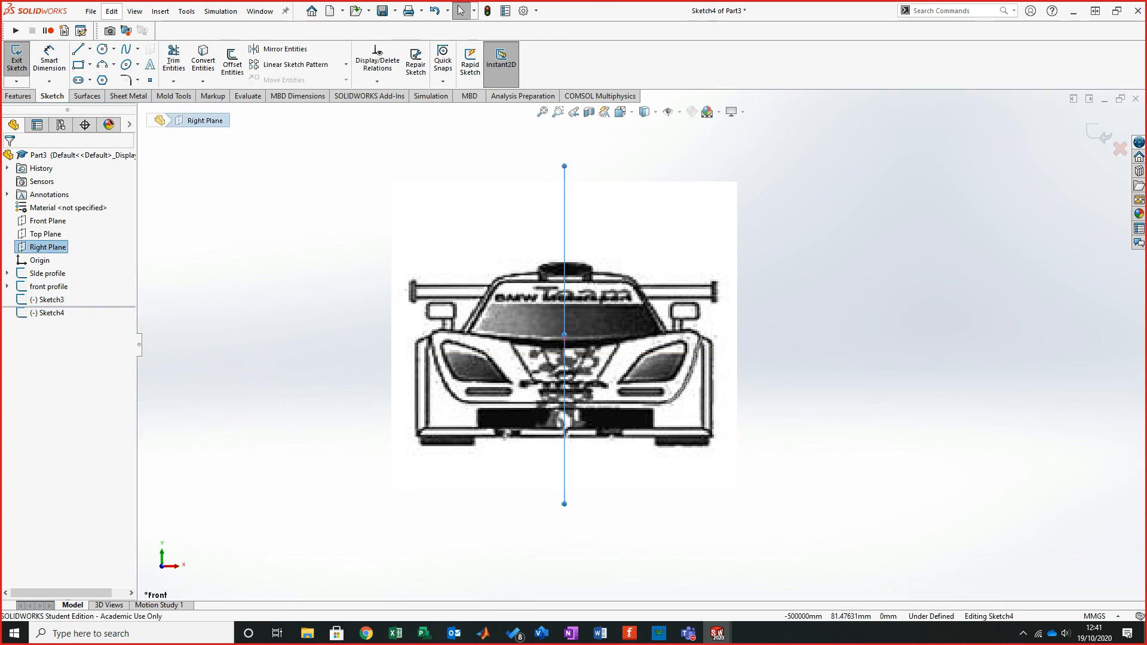
{"action": "scroll", "coordinate": [375, 373], "scroll_direction": "down", "scroll_amount": 5}
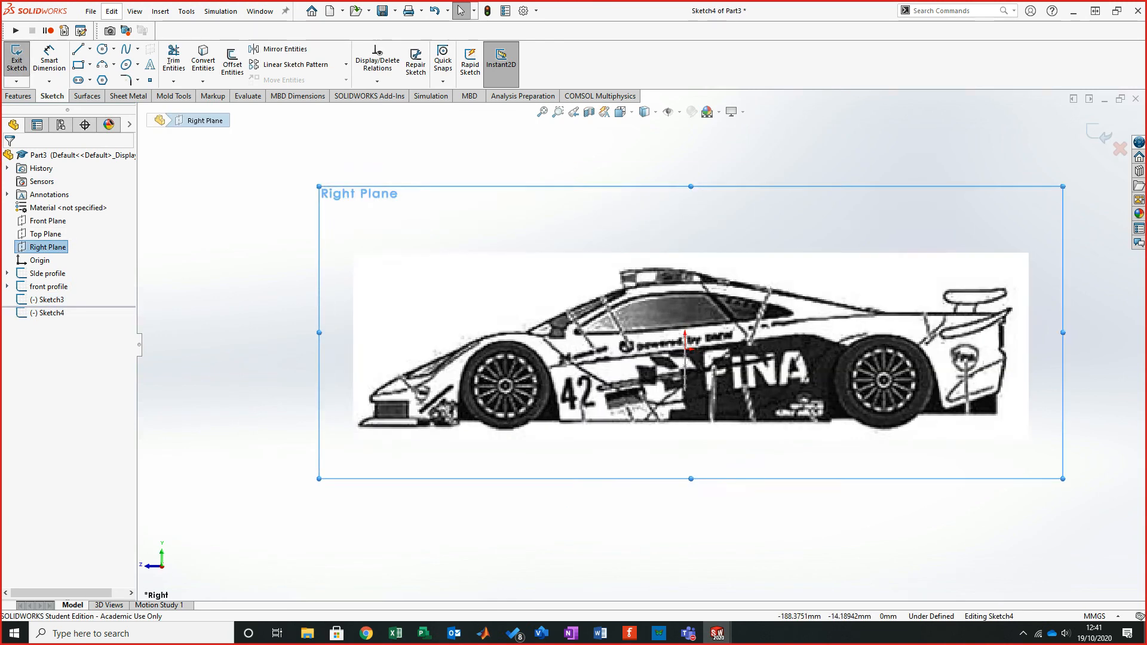
{"action": "scroll", "coordinate": [418, 399], "scroll_direction": "down", "scroll_amount": 2}
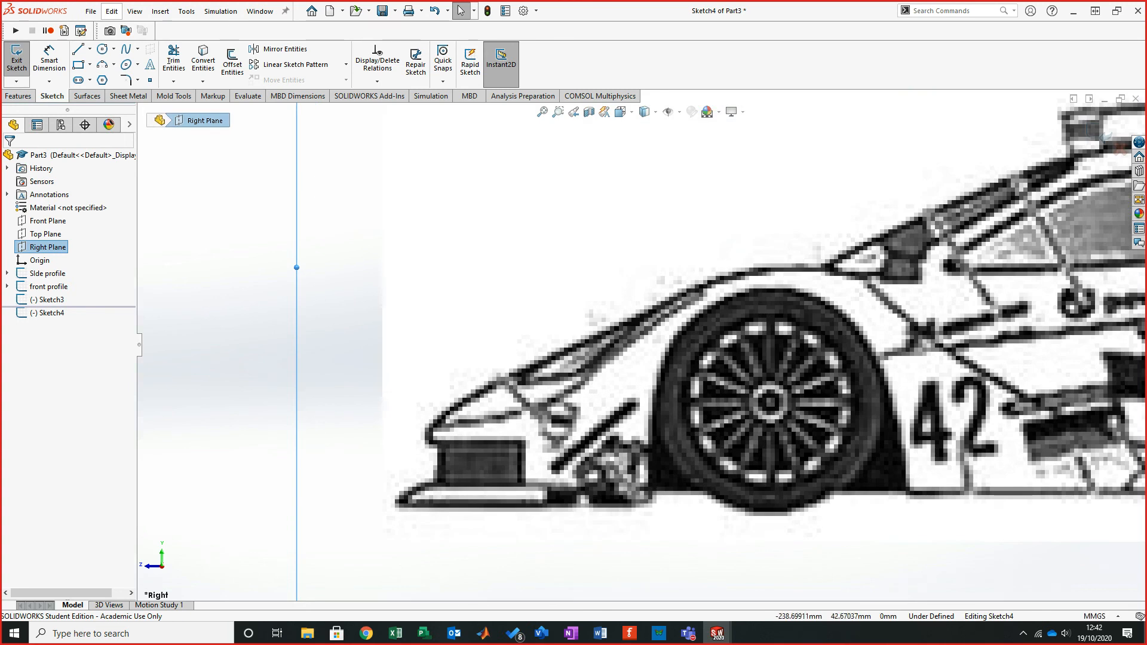
{"action": "left_click", "coordinate": [126, 50]}
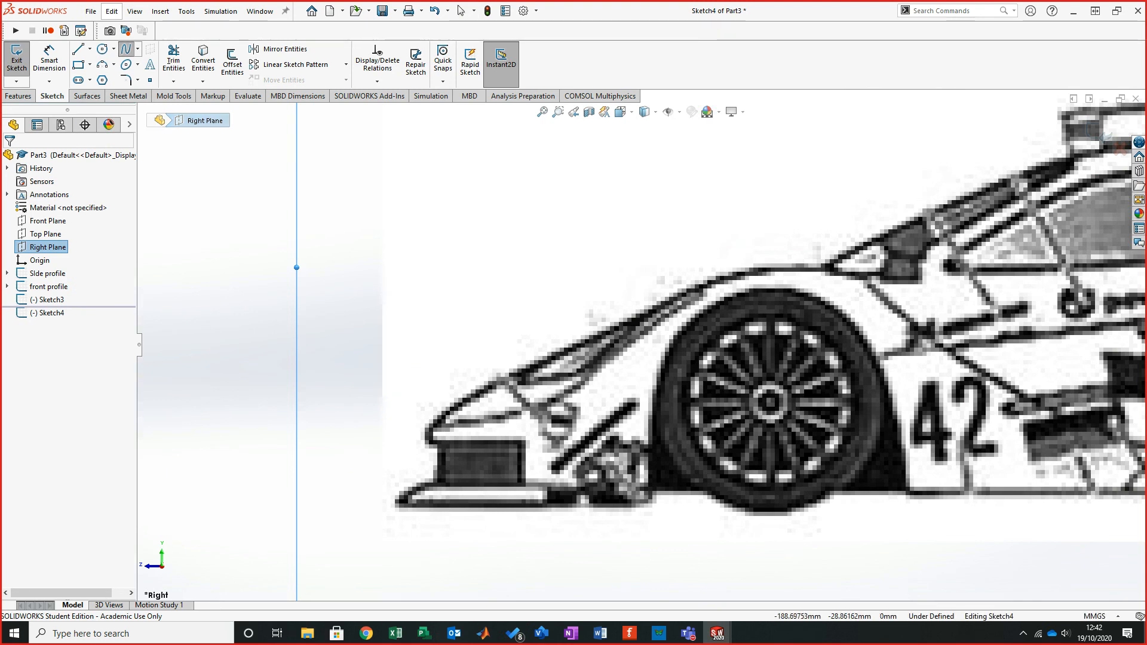
{"action": "left_click", "coordinate": [427, 427]}
{"action": "left_click", "coordinate": [478, 421]}
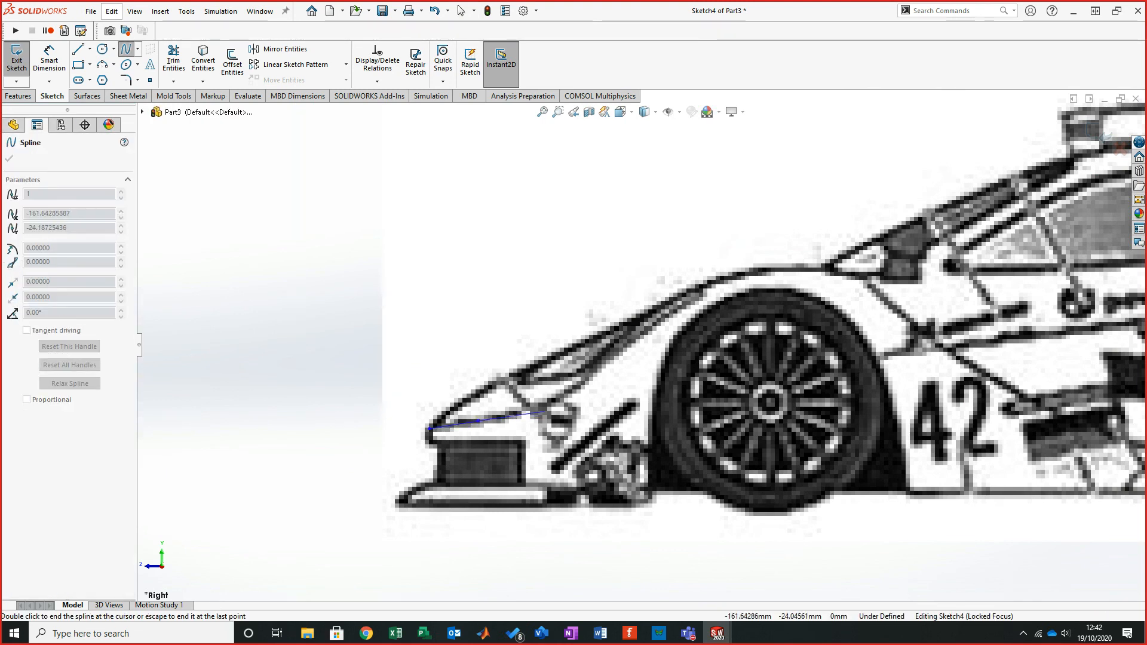
{"action": "left_click", "coordinate": [546, 407]}
{"action": "left_click", "coordinate": [579, 379]}
{"action": "left_click", "coordinate": [614, 351]}
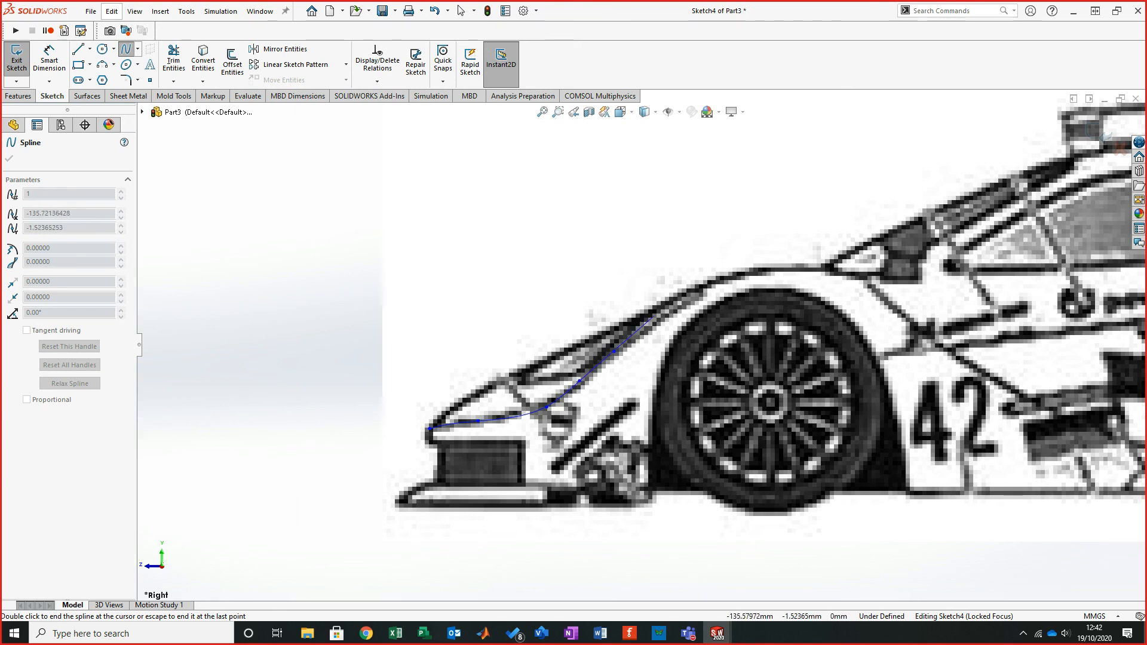
{"action": "left_click", "coordinate": [670, 313]}
{"action": "left_click", "coordinate": [705, 288]}
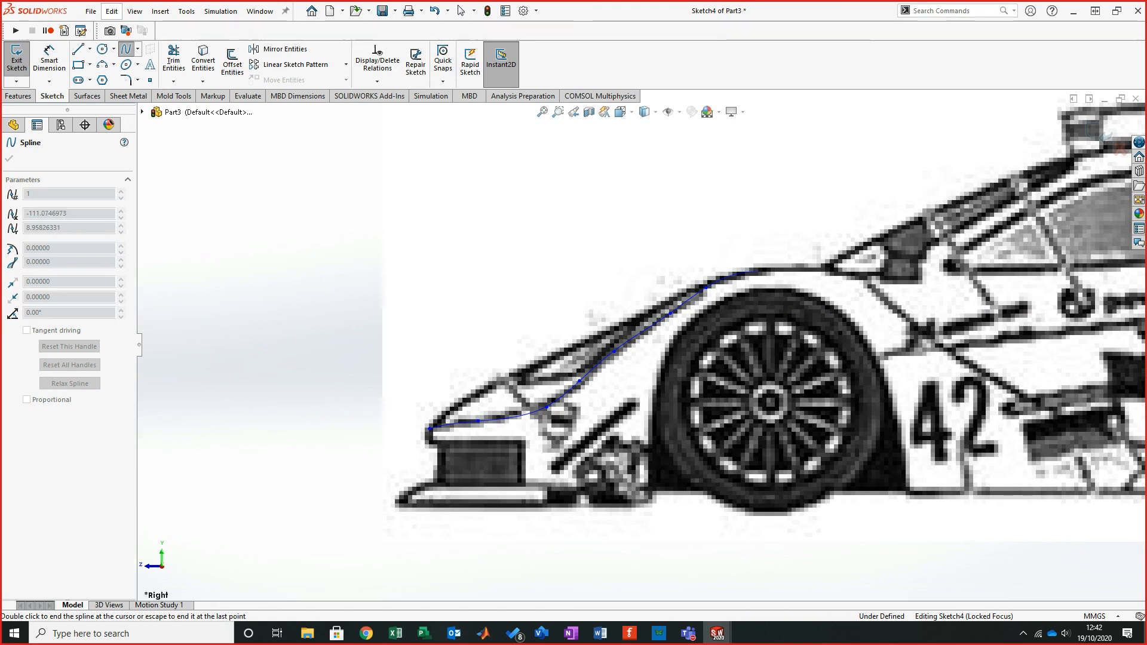
{"action": "left_click", "coordinate": [757, 271]}
{"action": "right_click", "coordinate": [790, 268]}
{"action": "left_click", "coordinate": [816, 278]}
{"action": "scroll", "coordinate": [826, 443], "scroll_direction": "up", "scroll_amount": 3}
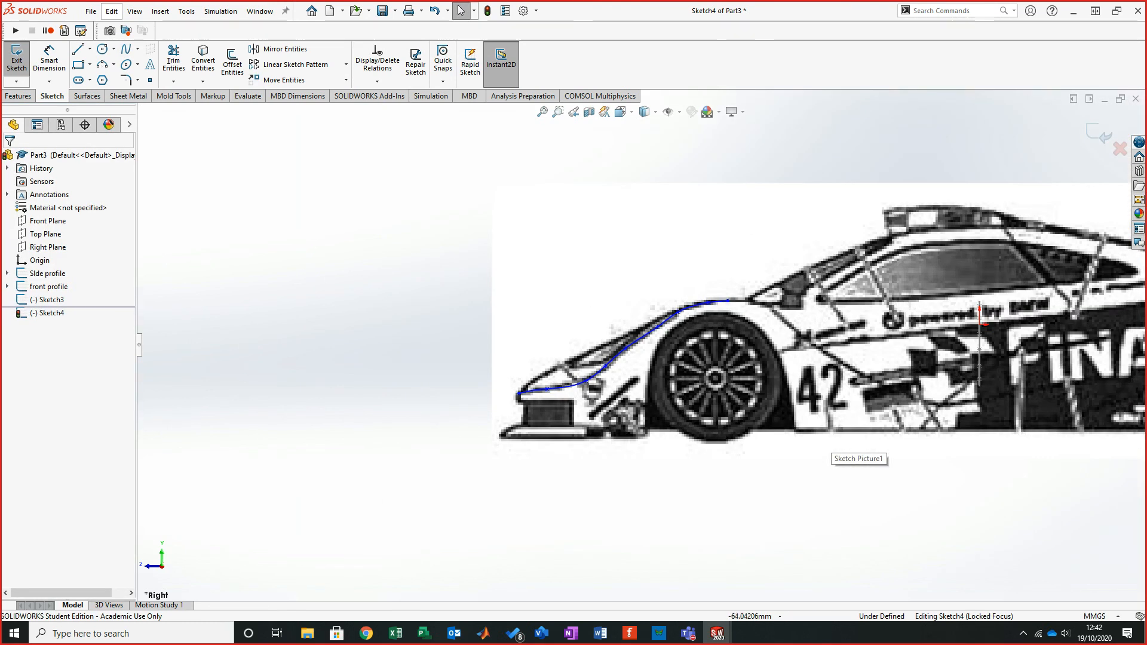
{"action": "left_click", "coordinate": [1098, 135]}
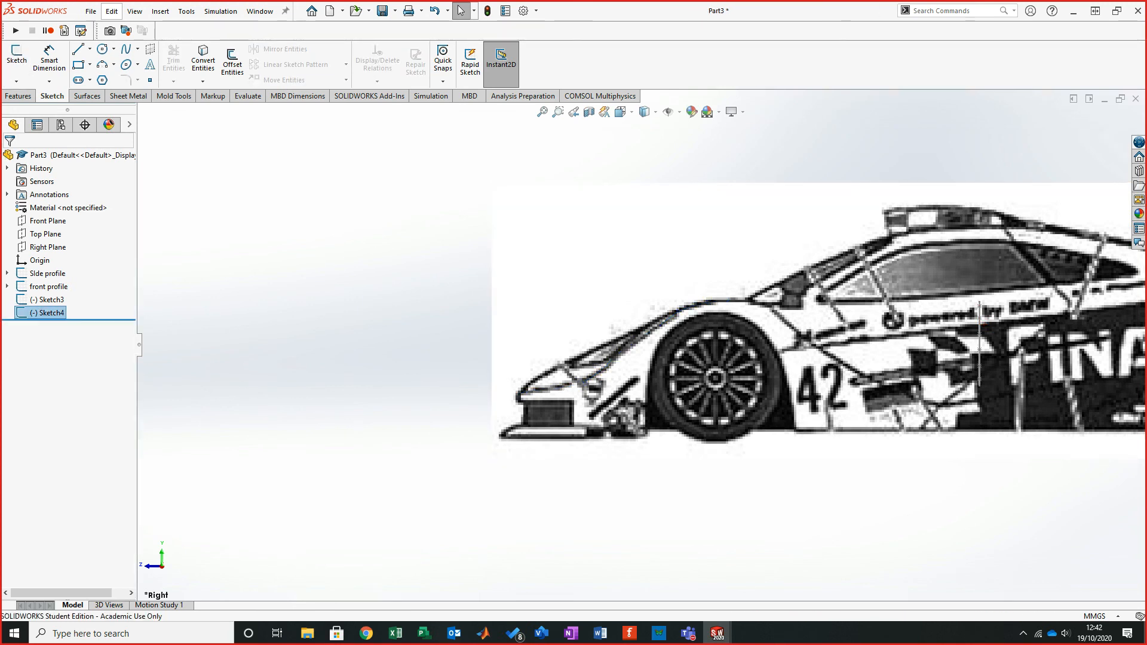
- Hide the side profile and front profile sketch pictures
{"action": "left_click", "coordinate": [47, 273]}
{"action": "left_click", "coordinate": [47, 286], "text": "ctrl"}
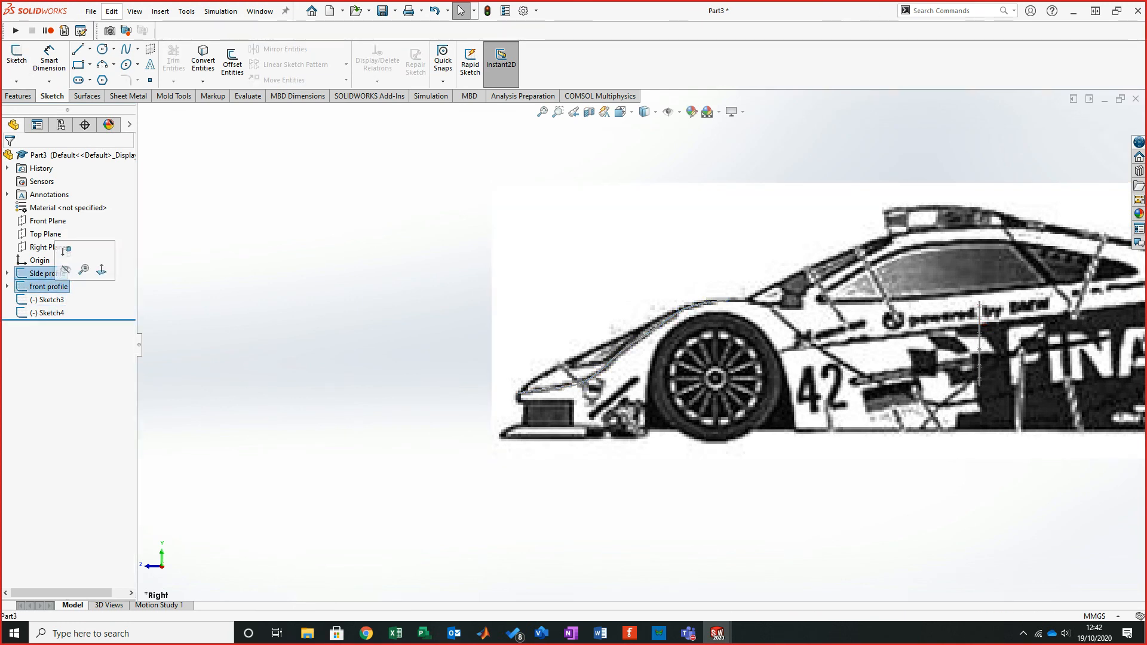
{"action": "left_click", "coordinate": [66, 269]}
{"action": "middle_click_drag", "start_coordinate": [751, 350], "coordinate": [646, 354]}
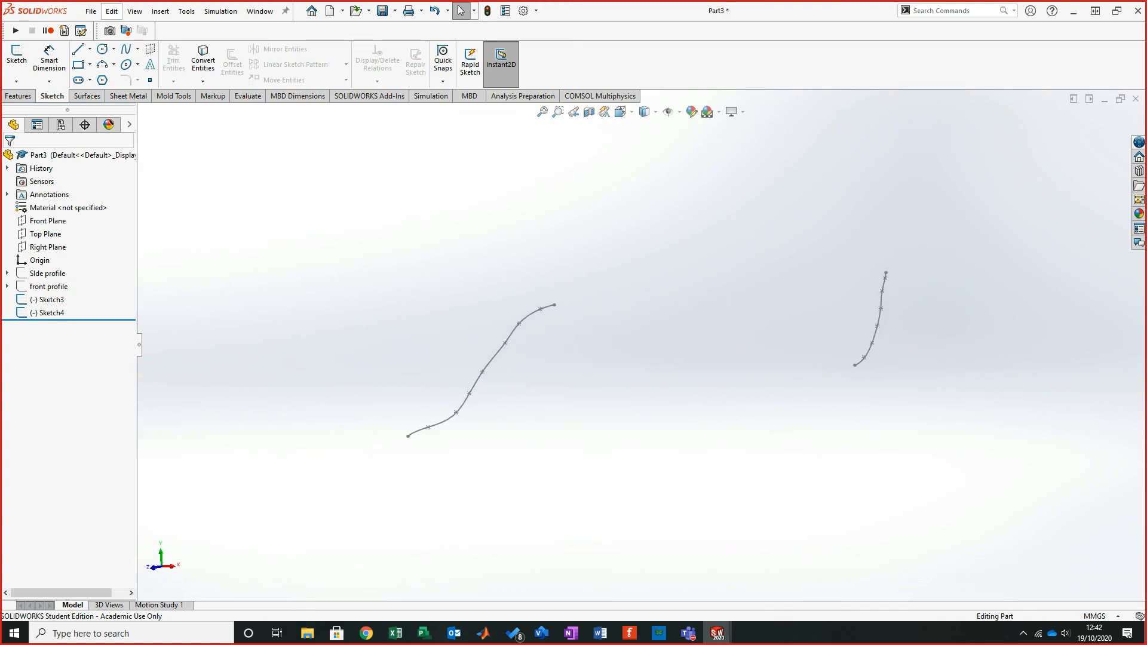
{"action": "middle_click_drag", "start_coordinate": [646, 354], "coordinate": [648, 353]}
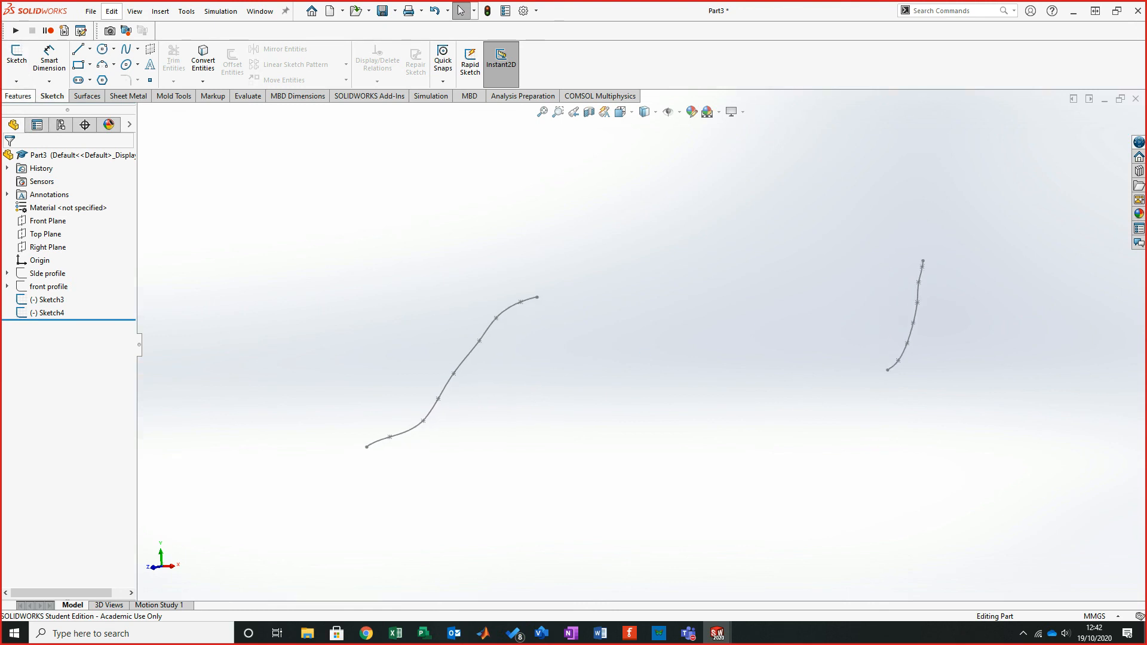
- Create a Project Curve of type sketch on sketch, projecting the two traced spline sketches onto one another
{"action": "left_click", "coordinate": [18, 95]}
{"action": "left_click", "coordinate": [508, 80]}
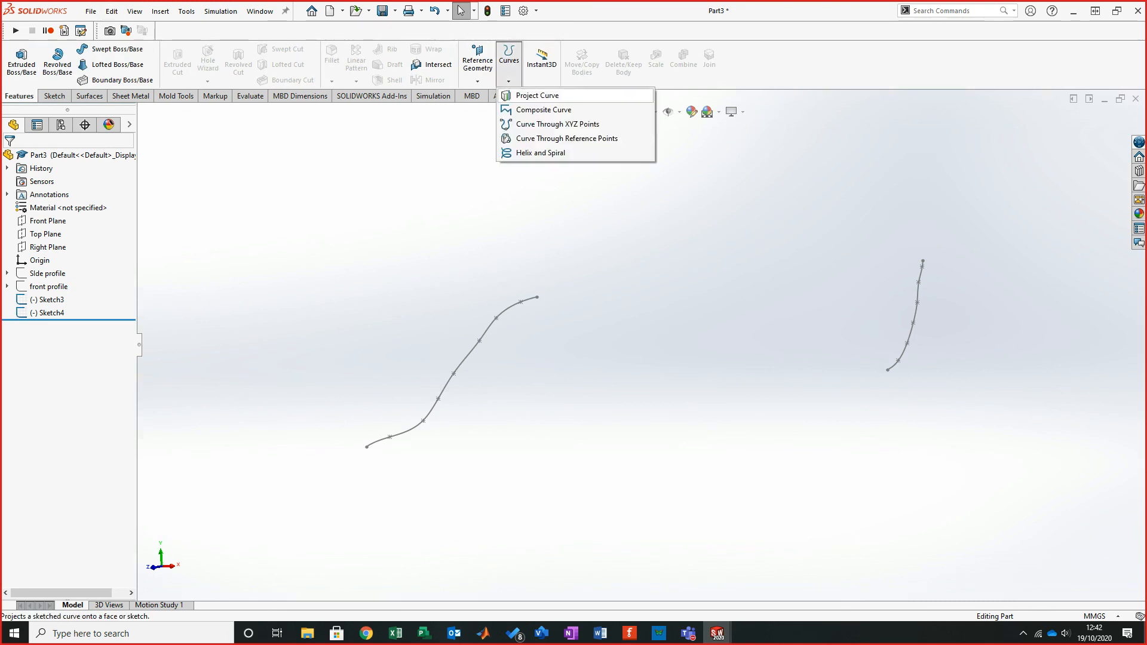
{"action": "left_click", "coordinate": [537, 95]}
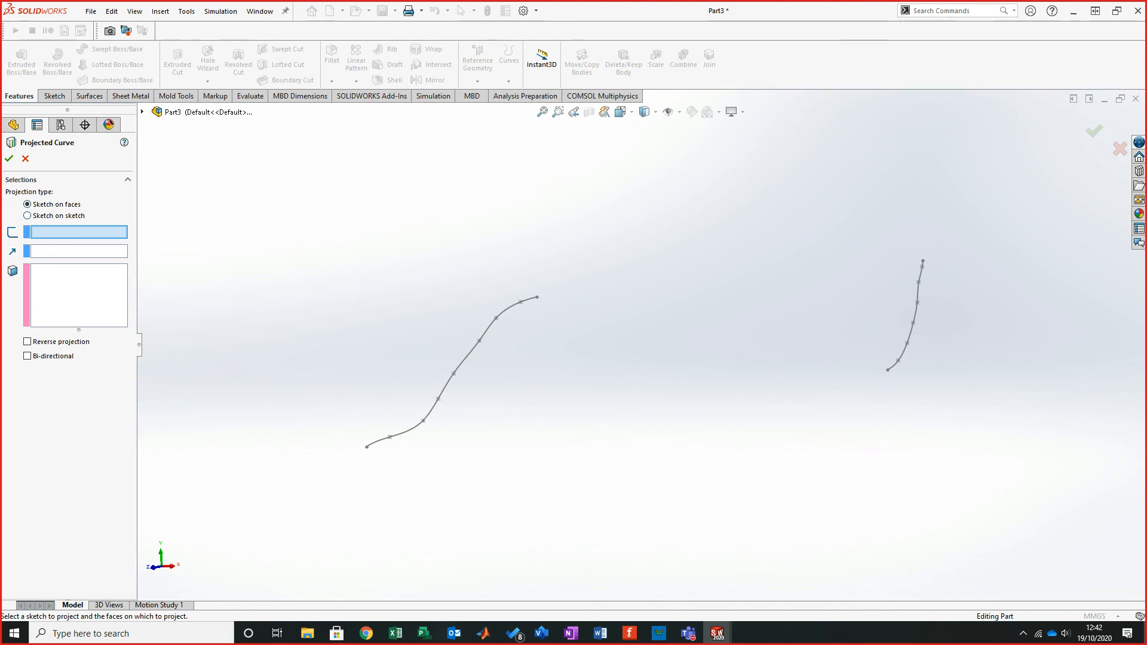
{"action": "left_click", "coordinate": [27, 215]}
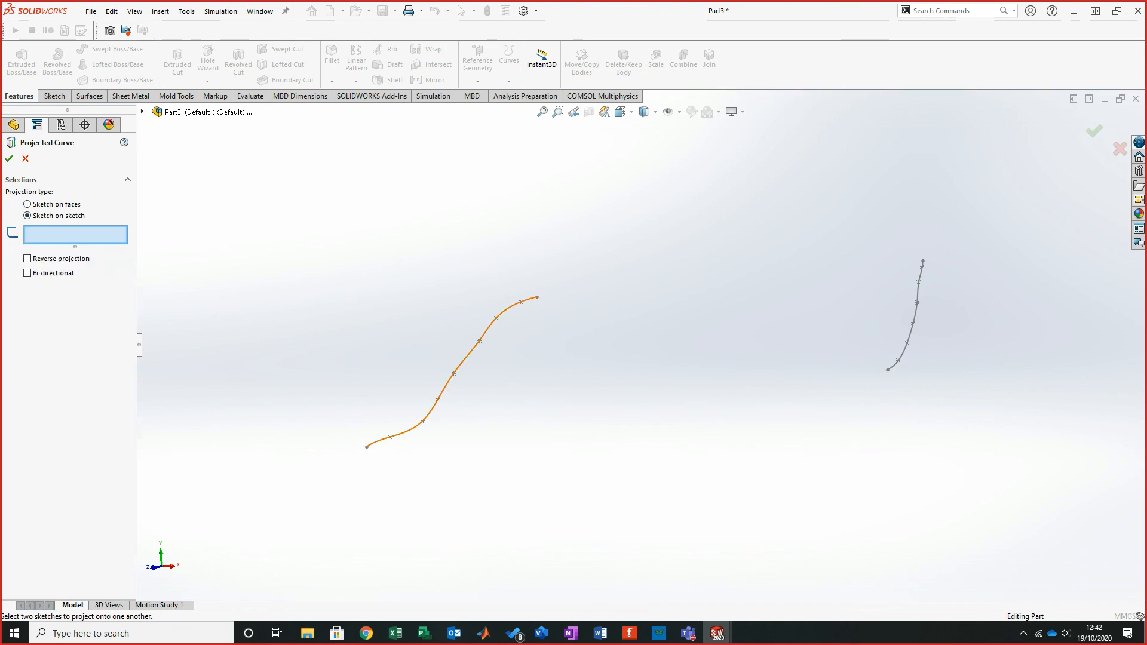
{"action": "left_click", "coordinate": [465, 357]}
{"action": "left_click", "coordinate": [915, 314]}
{"action": "mouse_move", "coordinate": [642, 357]}
{"action": "middle_mouse_down"}
{"action": "mouse_move", "coordinate": [628, 356]}
{"action": "mouse_move", "coordinate": [648, 357]}
{"action": "middle_mouse_up"}
{"action": "left_click", "coordinate": [9, 158]}
{"action": "left_click", "coordinate": [665, 336]}
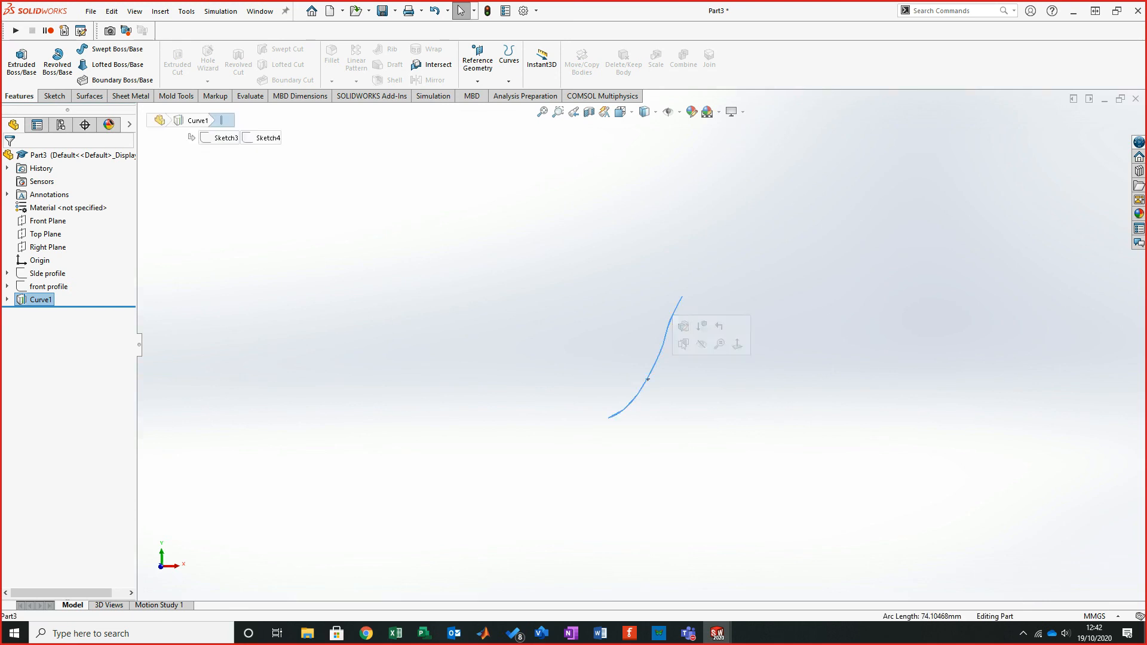
- Start a 3D sketch and convert the projected curve into 3D sketch entities
{"action": "scroll", "coordinate": [682, 272], "scroll_direction": "down", "scroll_amount": 5}
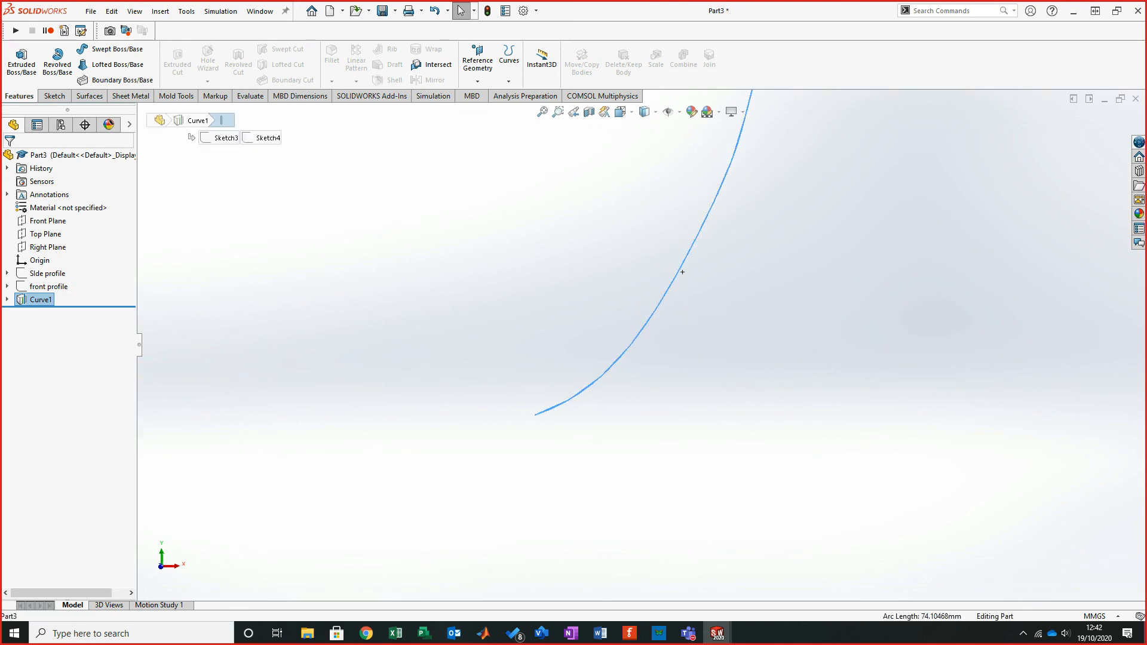
{"action": "scroll", "coordinate": [681, 271], "scroll_direction": "up", "scroll_amount": 3}
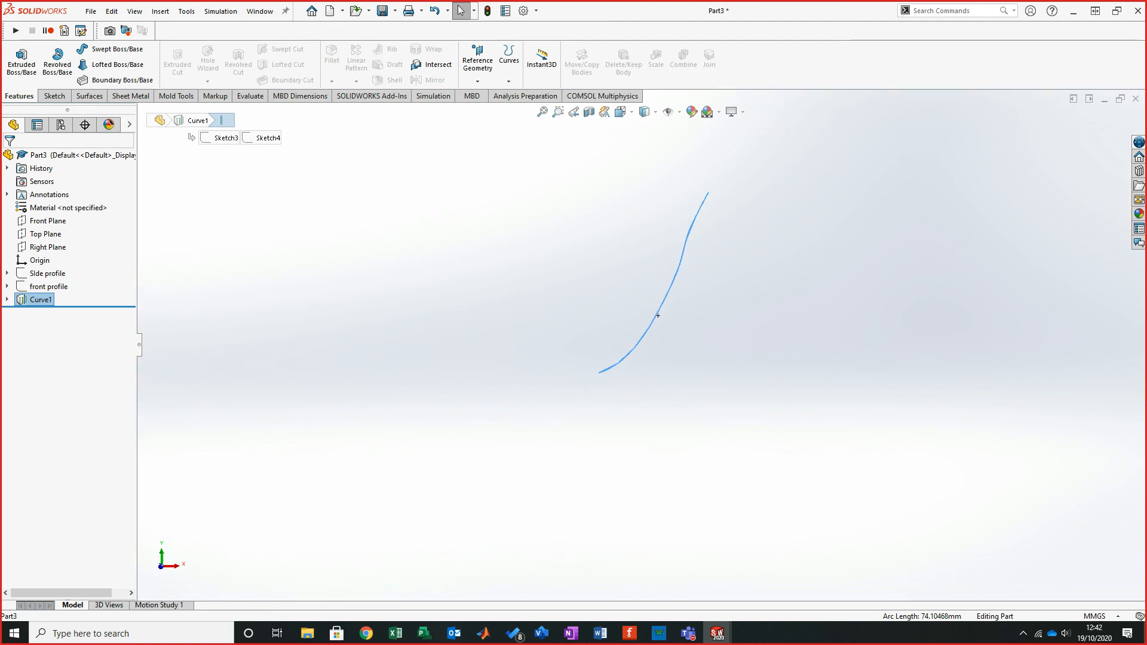
{"action": "middle_click_drag", "start_coordinate": [658, 315], "coordinate": [632, 262]}
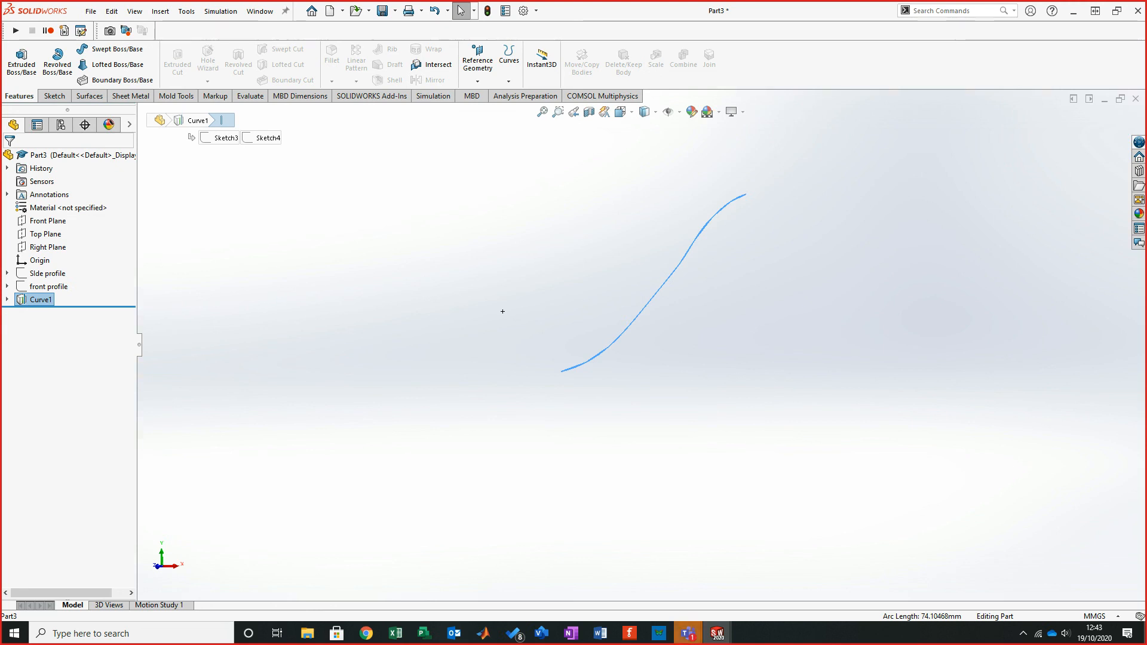
{"action": "scroll", "coordinate": [545, 321], "scroll_direction": "up", "scroll_amount": 2}
{"action": "scroll", "coordinate": [361, 422], "scroll_direction": "down", "scroll_amount": 4}
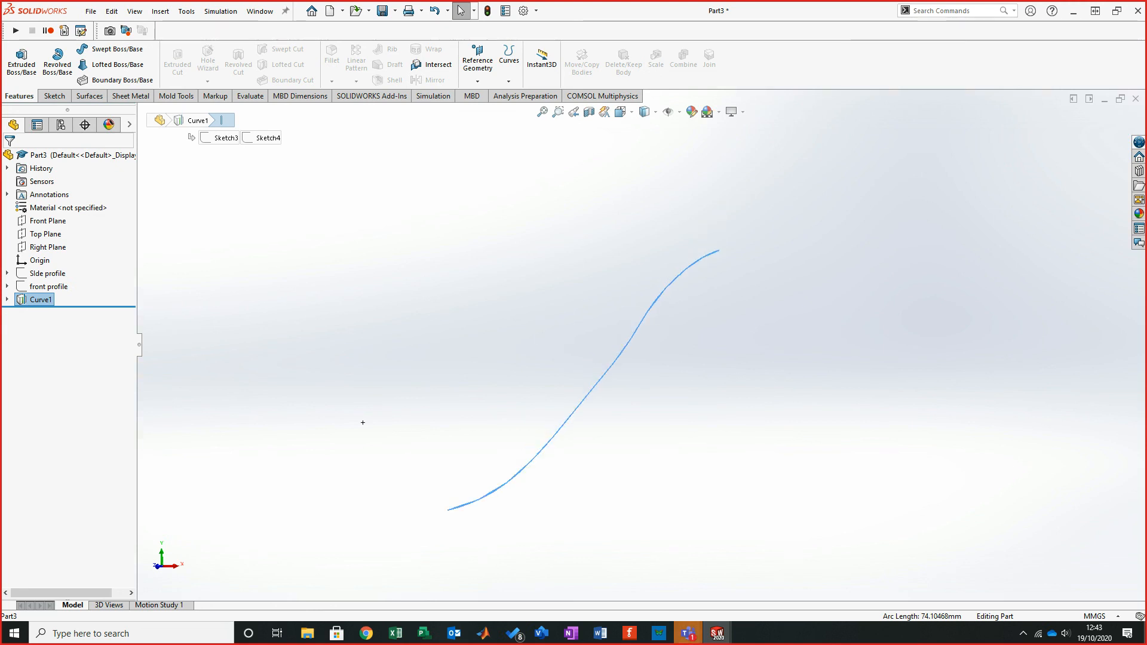
{"action": "scroll", "coordinate": [334, 369], "scroll_direction": "up", "scroll_amount": 1}
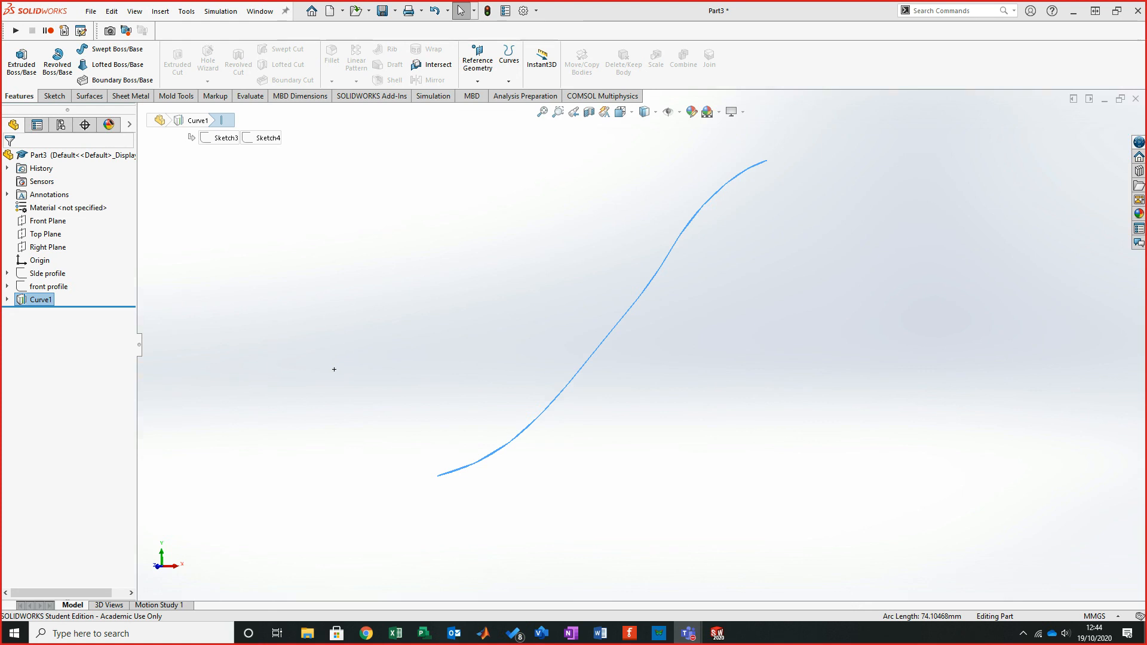
{"action": "left_click", "coordinate": [334, 369]}
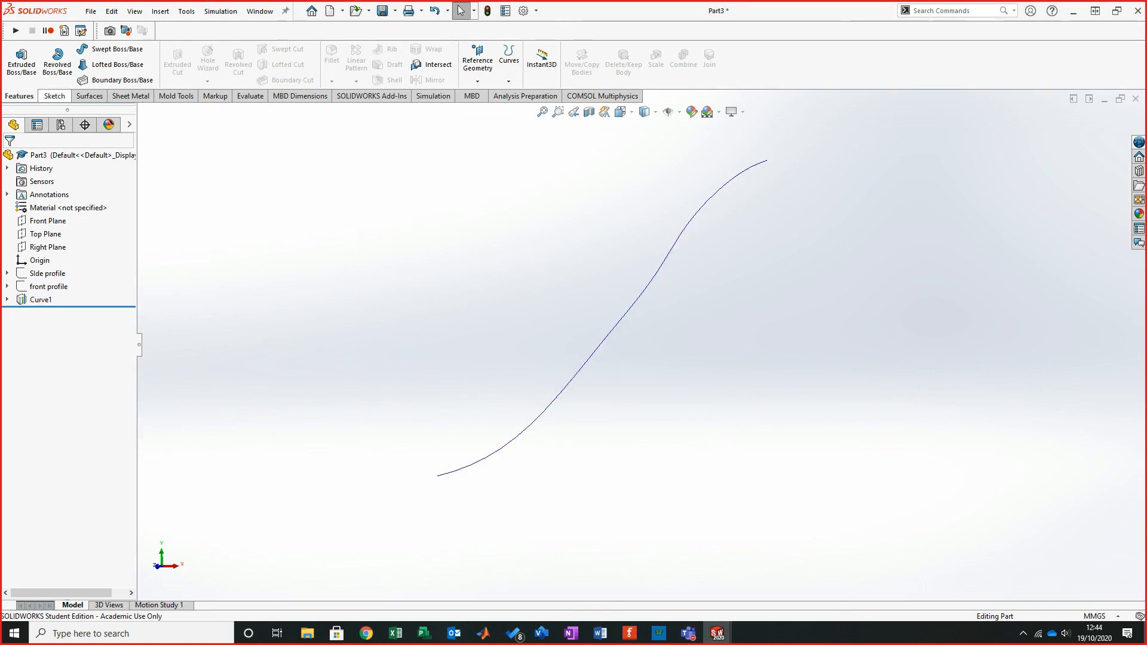
{"action": "left_click", "coordinate": [54, 95]}
{"action": "left_click", "coordinate": [16, 80]}
{"action": "left_click", "coordinate": [39, 109]}
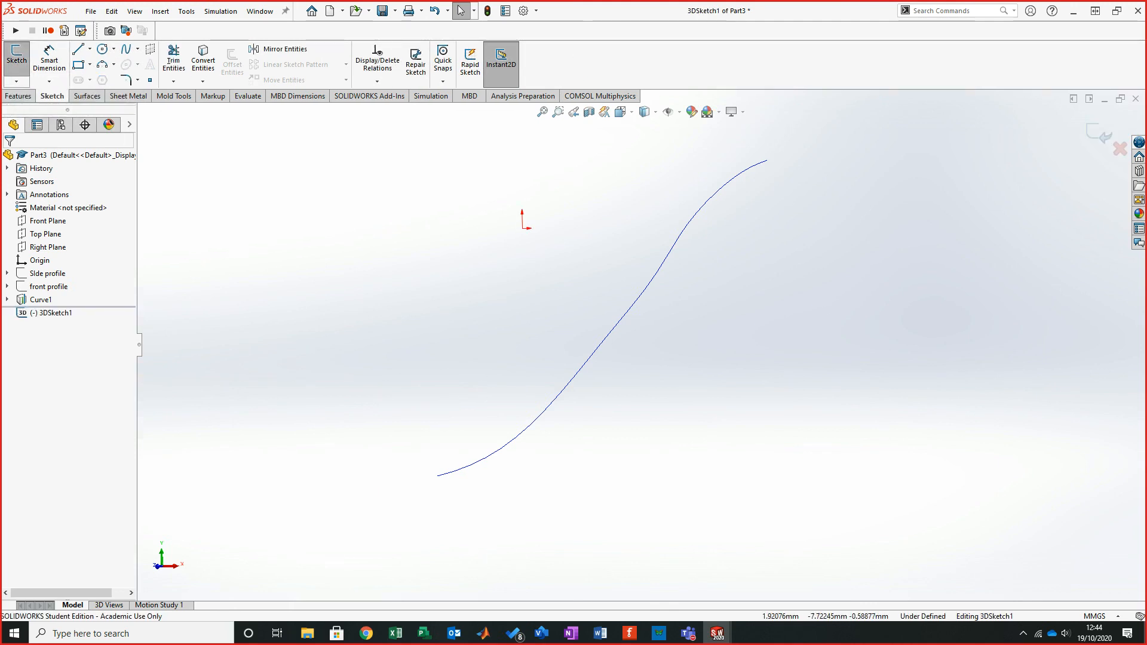
{"action": "left_click", "coordinate": [618, 325]}
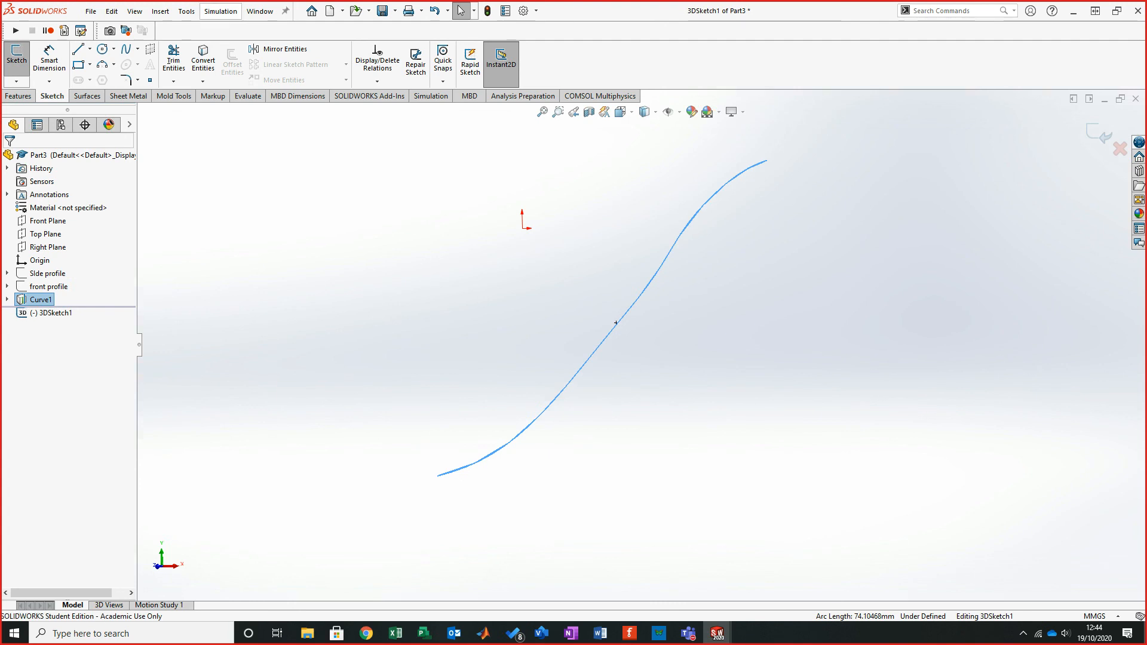
{"action": "left_click", "coordinate": [203, 60]}
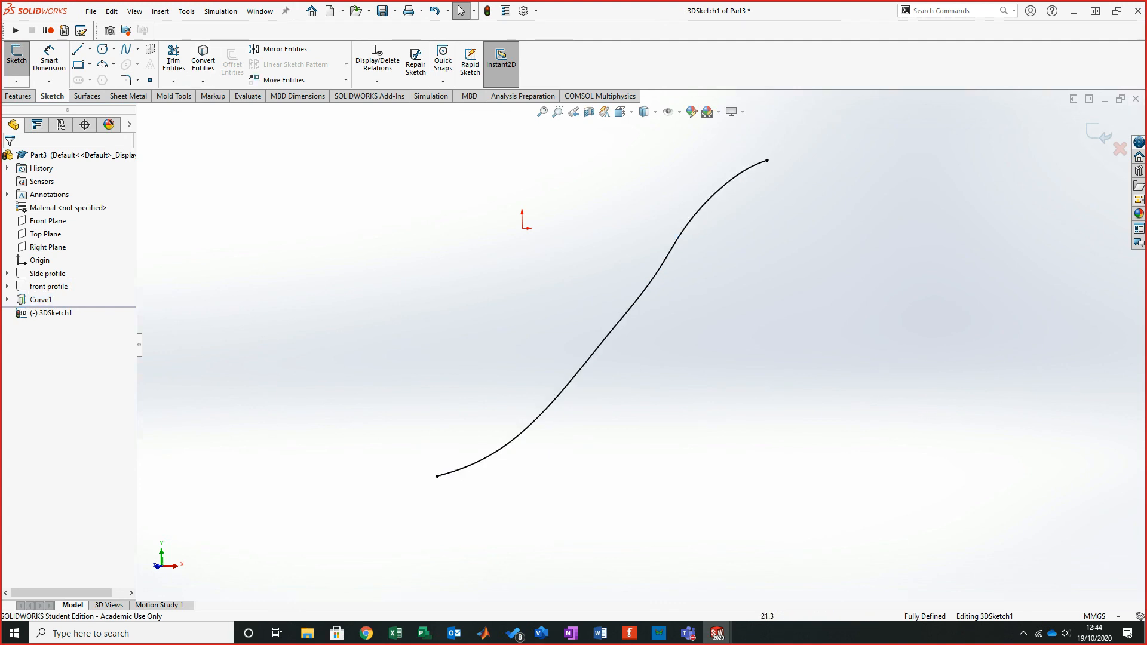
- Draw a four-point spline in the 3D sketch tracing over the converted projected curve from its lower end to its upper end
{"action": "middle_click_drag", "start_coordinate": [602, 317], "coordinate": [642, 320]}
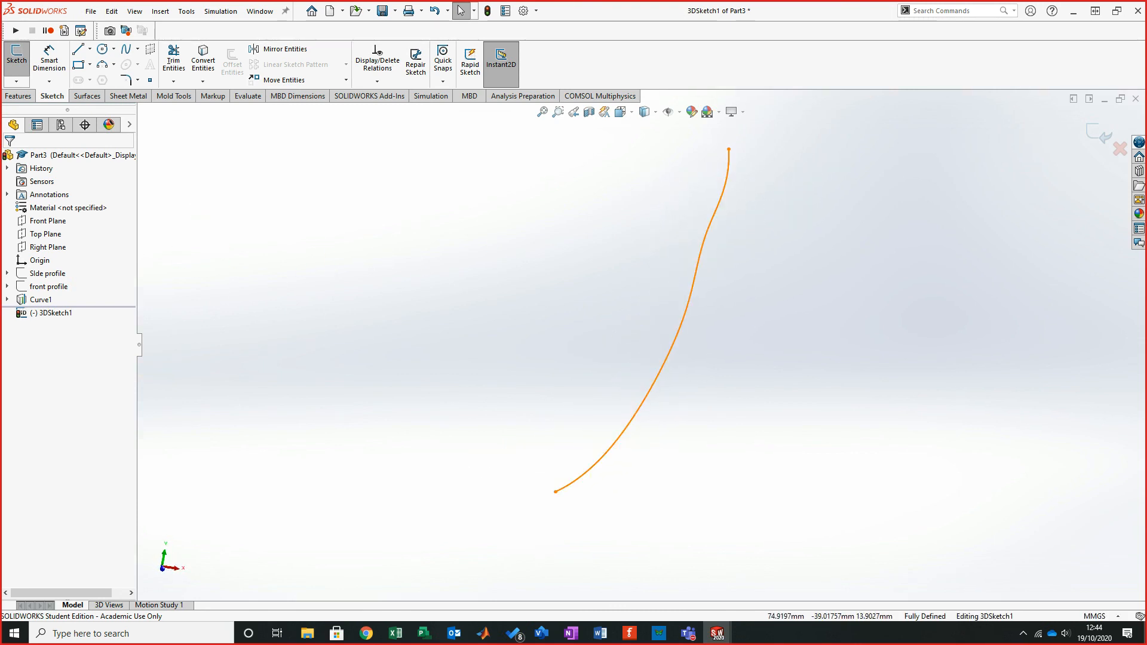
{"action": "left_click", "coordinate": [691, 318]}
{"action": "left_click", "coordinate": [26, 366]}
{"action": "key", "text": "Escape"}
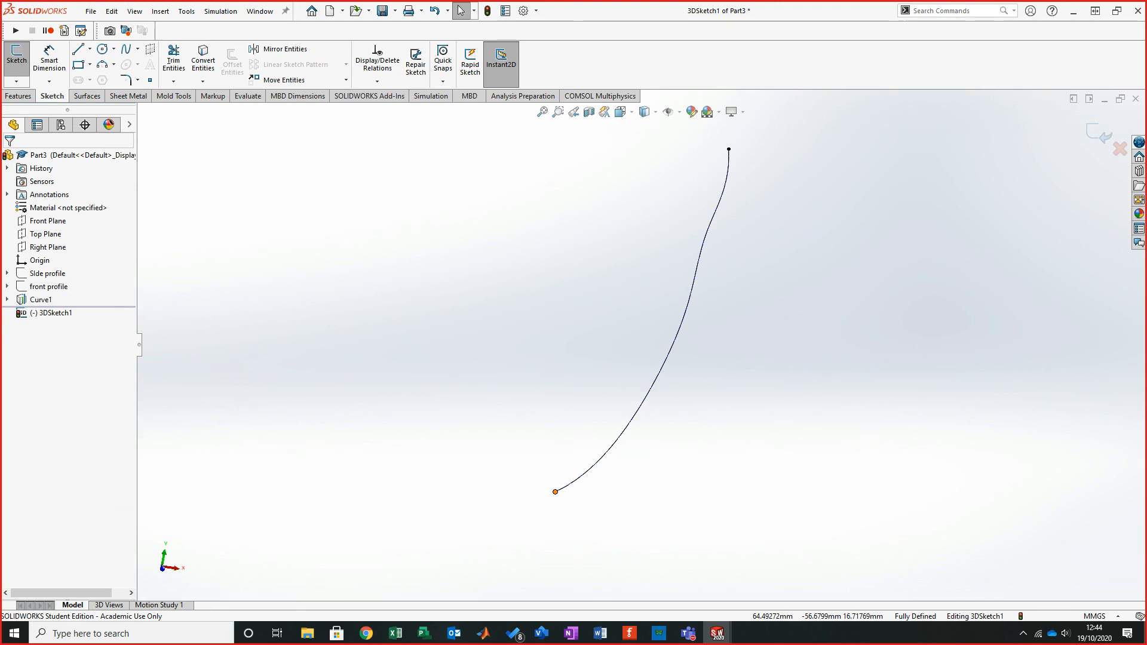
{"action": "middle_click_drag", "start_coordinate": [555, 491], "coordinate": [499, 458]}
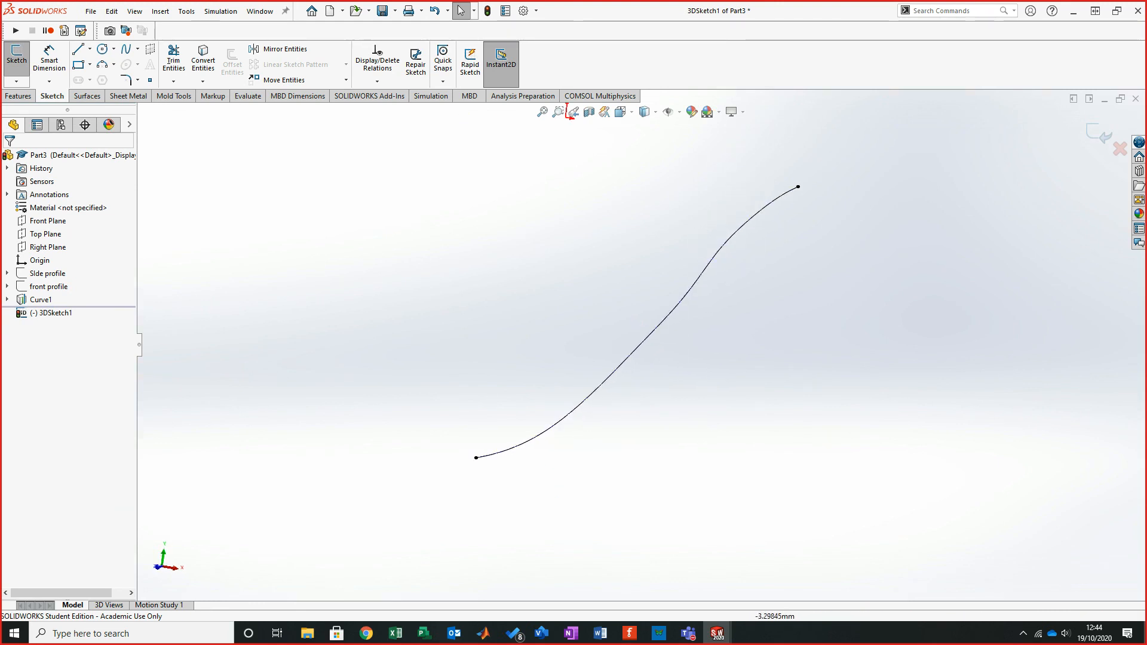
{"action": "middle_click_drag", "start_coordinate": [624, 311], "coordinate": [647, 325]}
{"action": "left_click", "coordinate": [126, 50]}
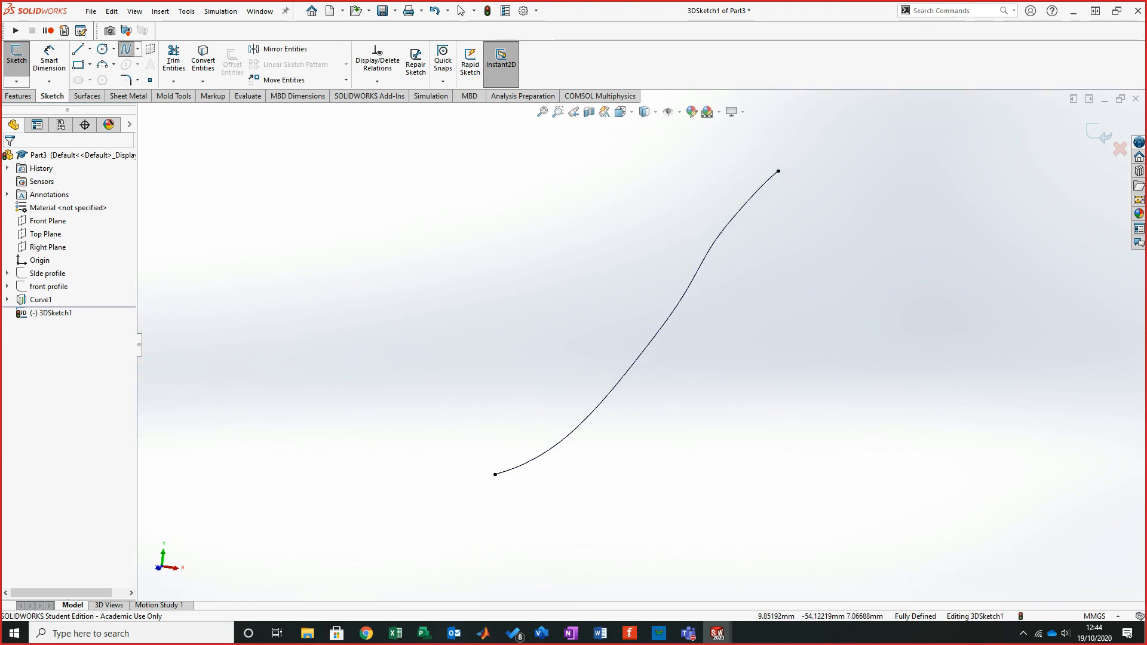
{"action": "left_click", "coordinate": [495, 475]}
{"action": "left_click", "coordinate": [625, 374]}
{"action": "left_click", "coordinate": [721, 231]}
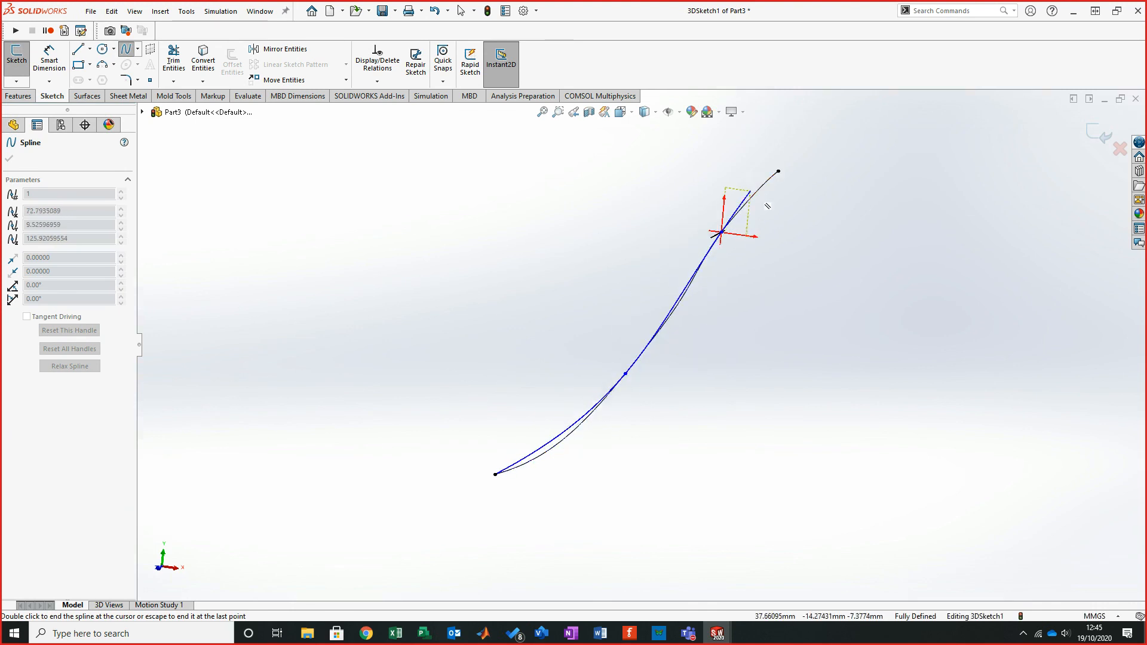
{"action": "left_click", "coordinate": [777, 172]}
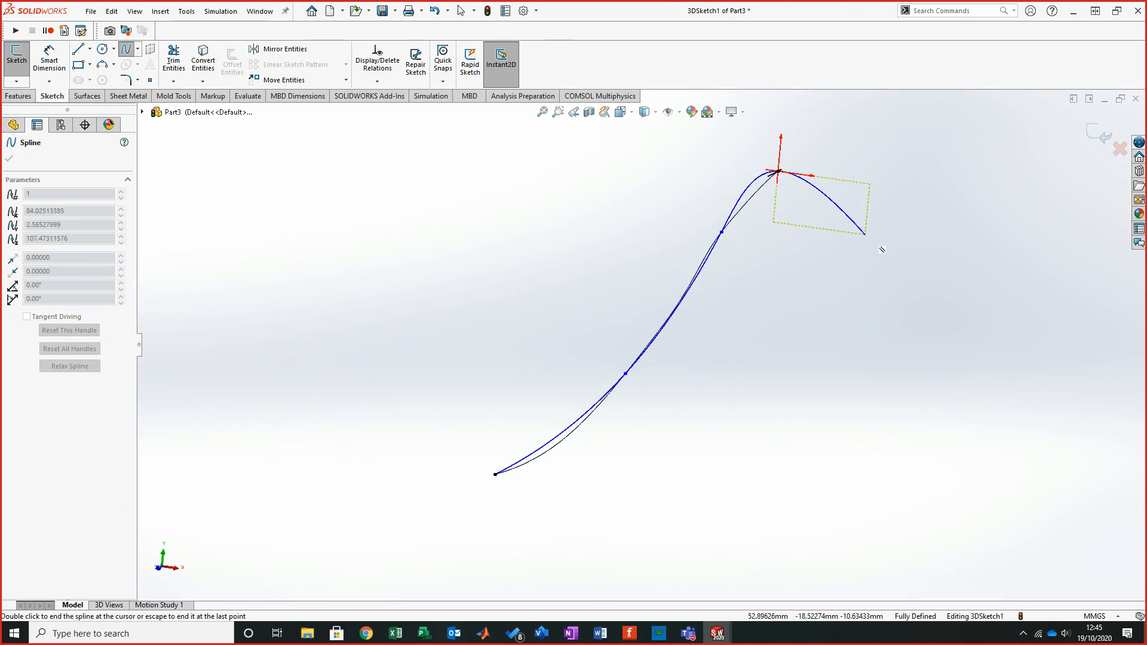
{"action": "right_click", "coordinate": [869, 200]}
{"action": "left_click", "coordinate": [896, 245]}
- Orbit to check the new spline against the curve and exit the 3D sketch
{"action": "middle_click_drag", "start_coordinate": [636, 321], "coordinate": [704, 369]}
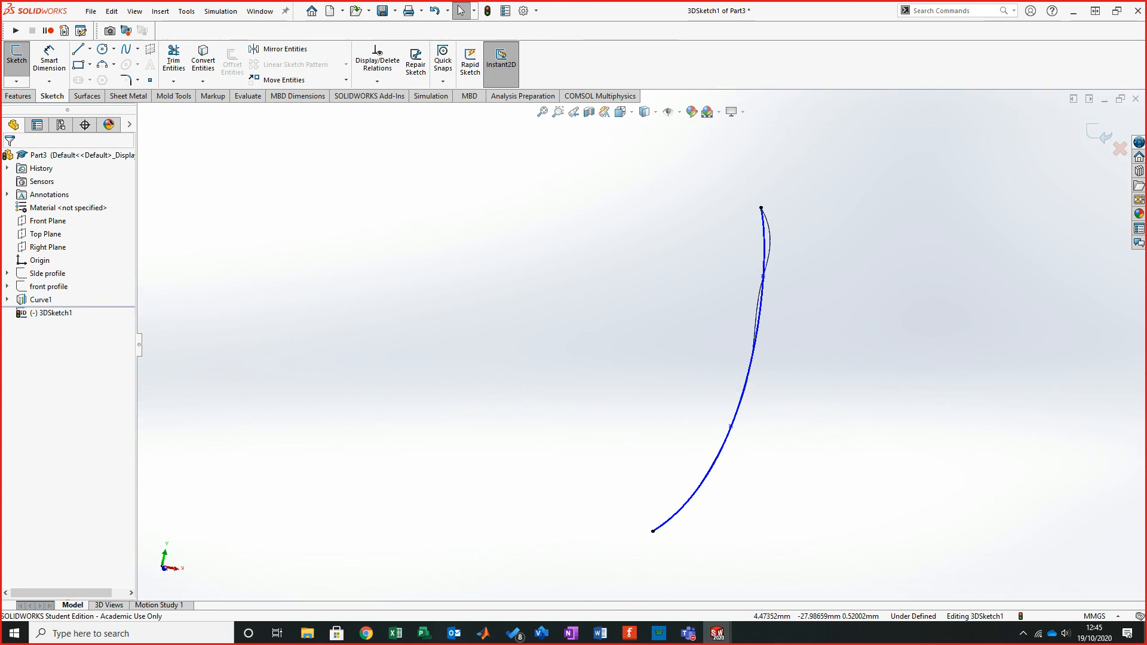
{"action": "middle_click_drag", "start_coordinate": [707, 369], "coordinate": [704, 370]}
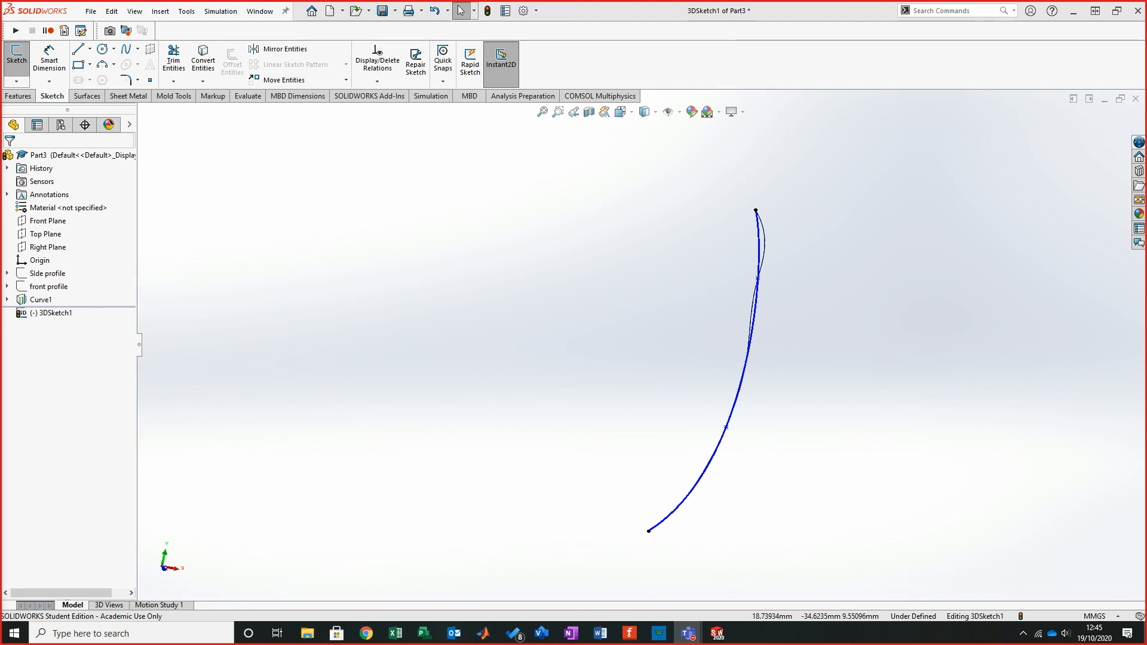
{"action": "mouse_move", "coordinate": [724, 371]}
{"action": "middle_mouse_down"}
{"action": "mouse_move", "coordinate": [680, 343]}
{"action": "mouse_move", "coordinate": [696, 346]}
{"action": "middle_mouse_up"}
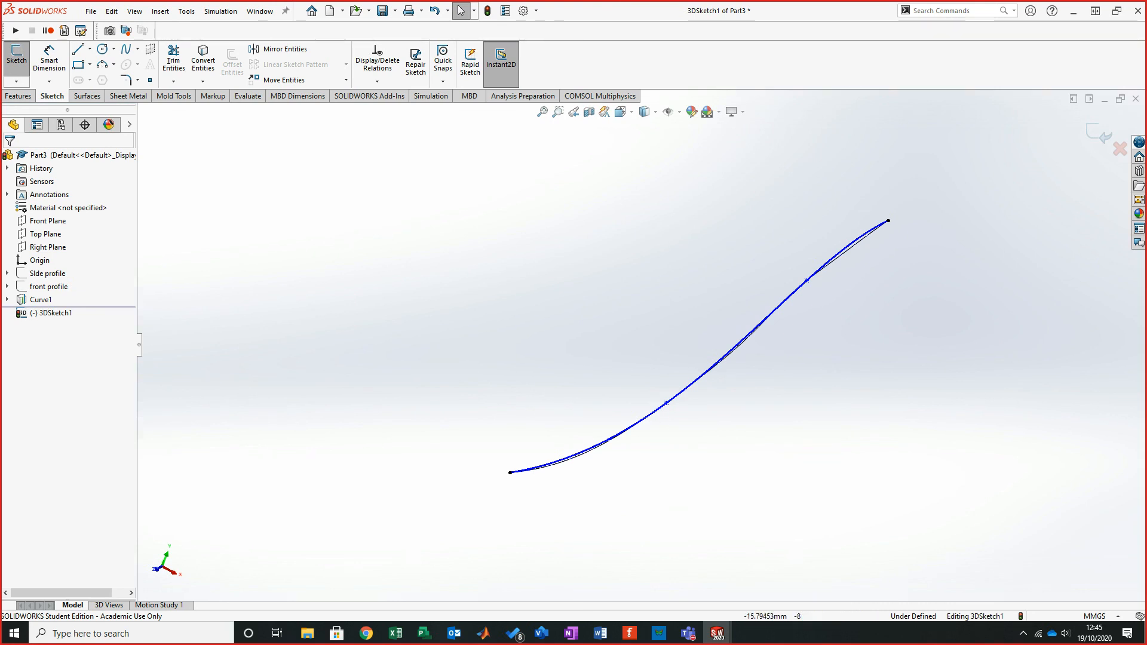
{"action": "left_click", "coordinate": [1097, 133]}
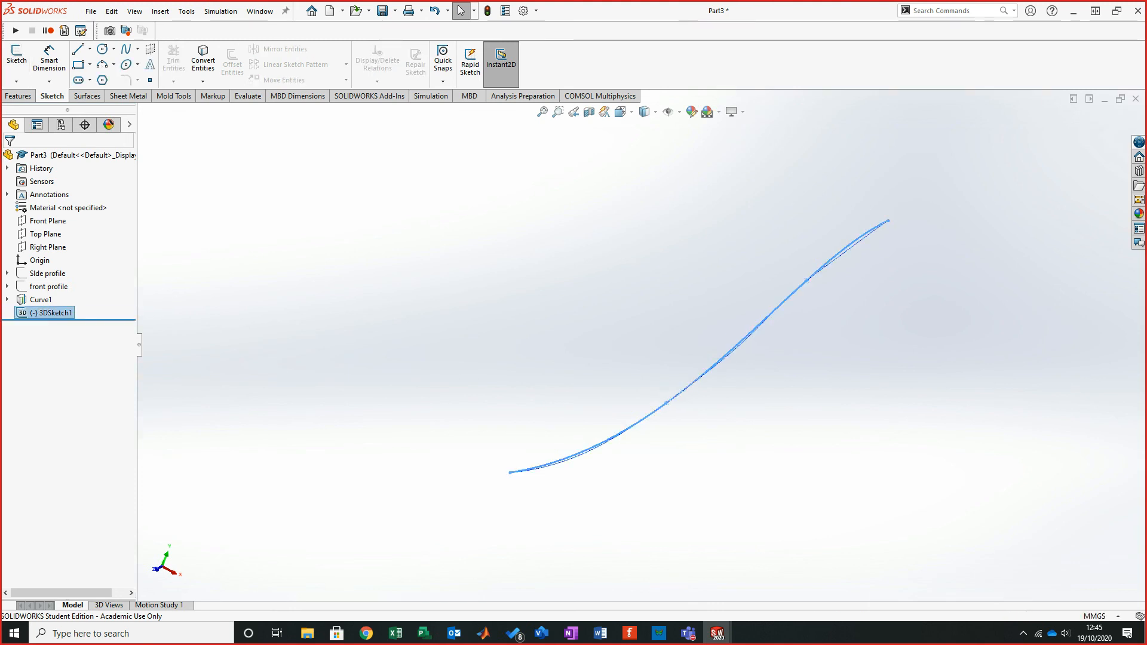
- Show the side profile and front profile sketch pictures again and view the 3D curve against them from several angles
{"action": "left_click", "coordinate": [46, 287], "text": "ctrl"}
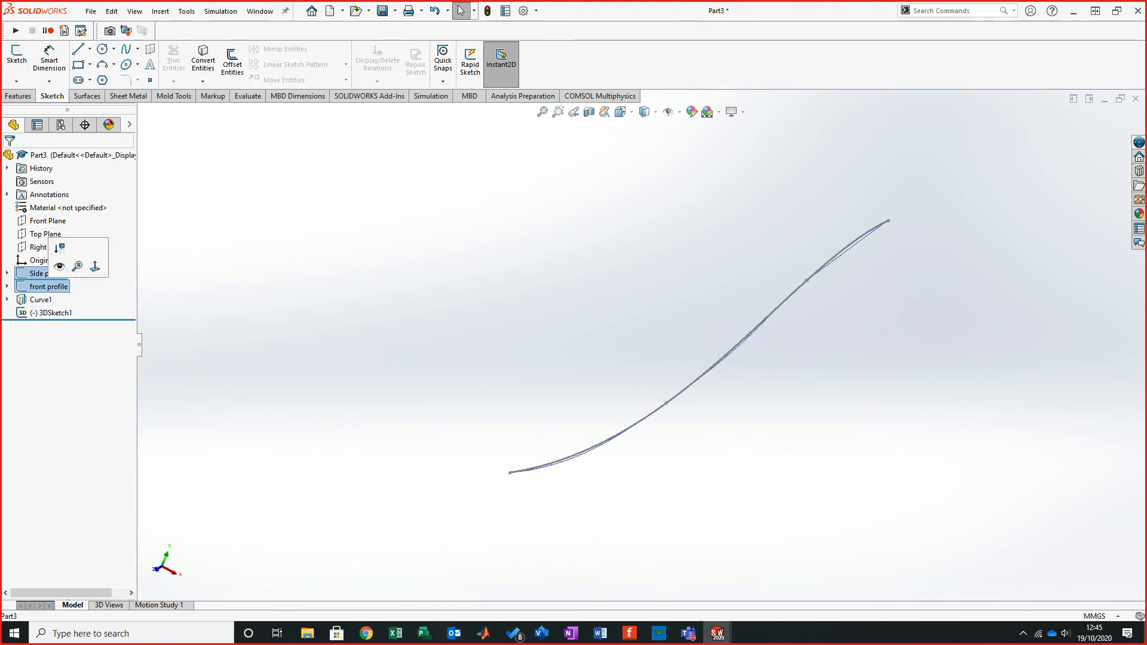
{"action": "left_click", "coordinate": [60, 267]}
{"action": "scroll", "coordinate": [634, 352], "scroll_direction": "up", "scroll_amount": 7}
{"action": "mouse_move", "coordinate": [634, 352]}
{"action": "middle_mouse_down"}
{"action": "mouse_move", "coordinate": [511, 427]}
{"action": "mouse_move", "coordinate": [445, 403]}
{"action": "mouse_move", "coordinate": [655, 360]}
{"action": "mouse_move", "coordinate": [702, 411]}
{"action": "mouse_move", "coordinate": [812, 412]}
{"action": "middle_mouse_up"}
{"action": "scroll", "coordinate": [418, 365], "scroll_direction": "down", "scroll_amount": 5}
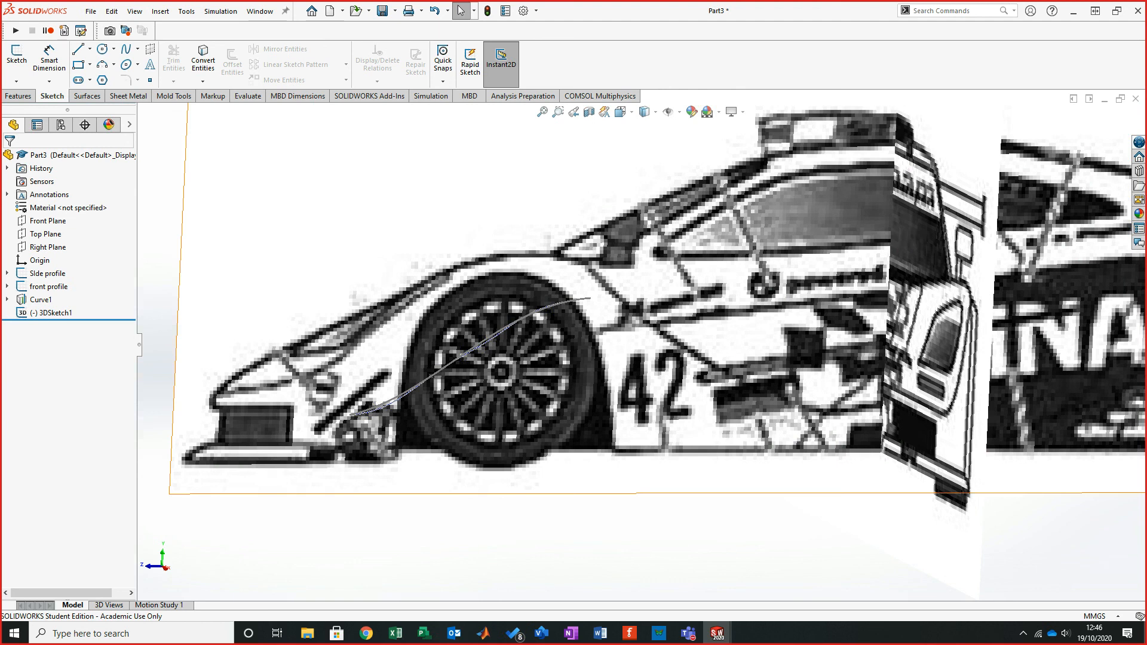
{"action": "mouse_move", "coordinate": [869, 388]}
{"action": "middle_mouse_down"}
{"action": "mouse_move", "coordinate": [920, 399]}
{"action": "mouse_move", "coordinate": [898, 396]}
{"action": "mouse_move", "coordinate": [843, 472]}
{"action": "middle_mouse_up"}
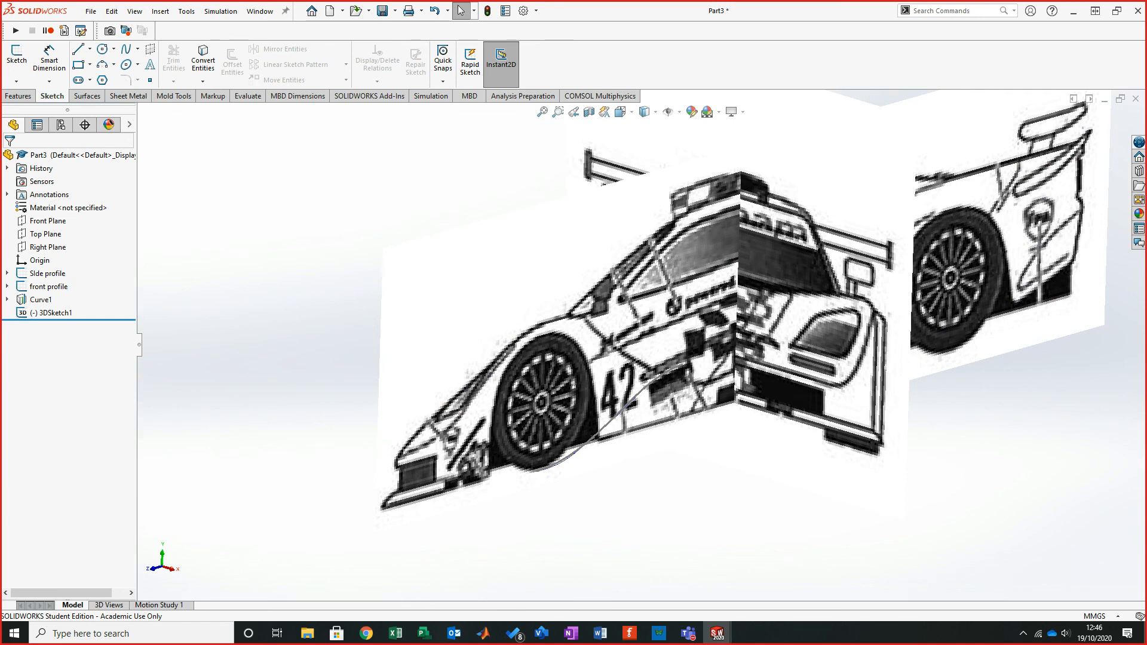
{"action": "key", "text": "ctrl+1"}
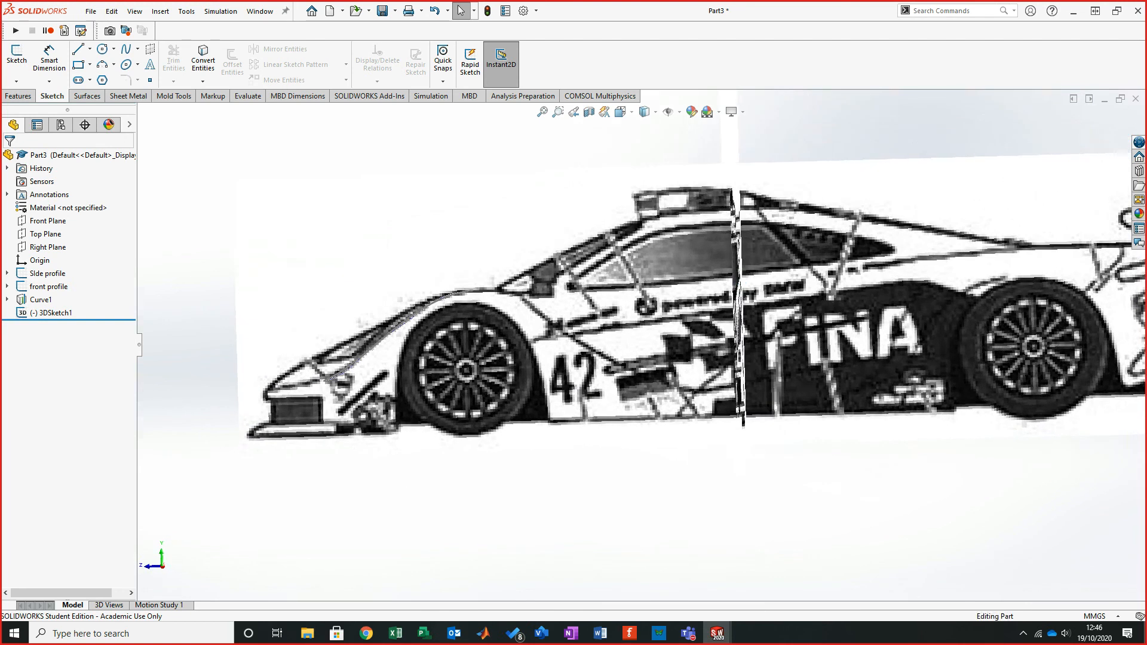
{"action": "key", "text": "ctrl+7"}
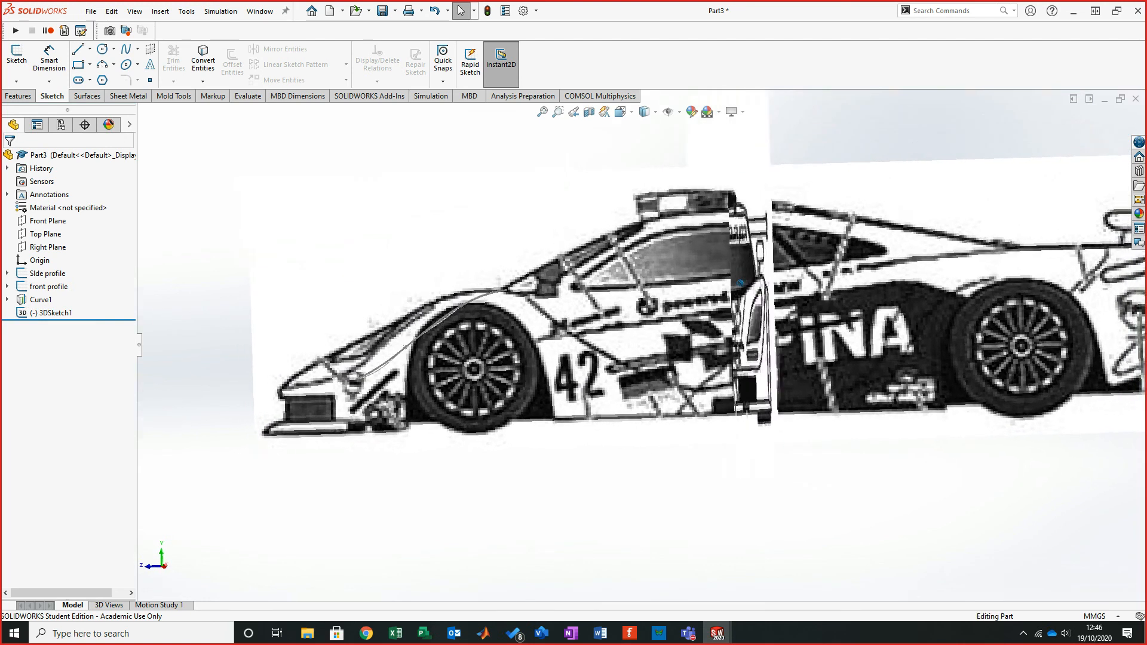
{"action": "scroll", "coordinate": [717, 311], "scroll_direction": "up", "scroll_amount": 1}
{"action": "mouse_move", "coordinate": [716, 310]}
{"action": "middle_mouse_down"}
{"action": "mouse_move", "coordinate": [746, 319]}
{"action": "mouse_move", "coordinate": [731, 314]}
{"action": "middle_mouse_up"}
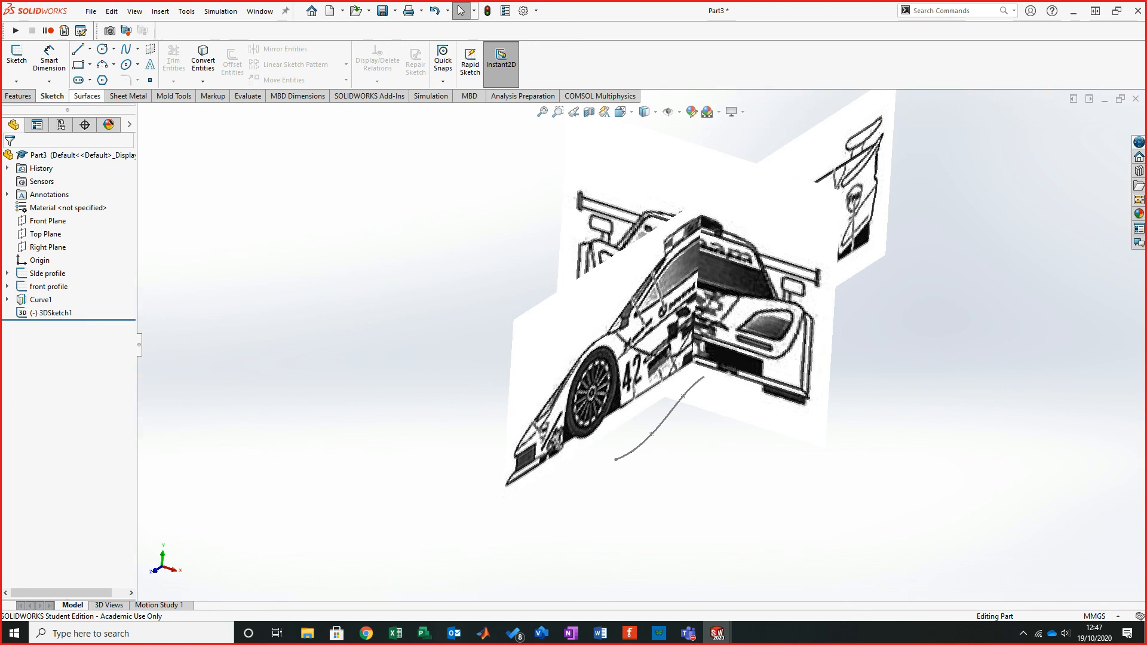
{"action": "left_click", "coordinate": [87, 96]}
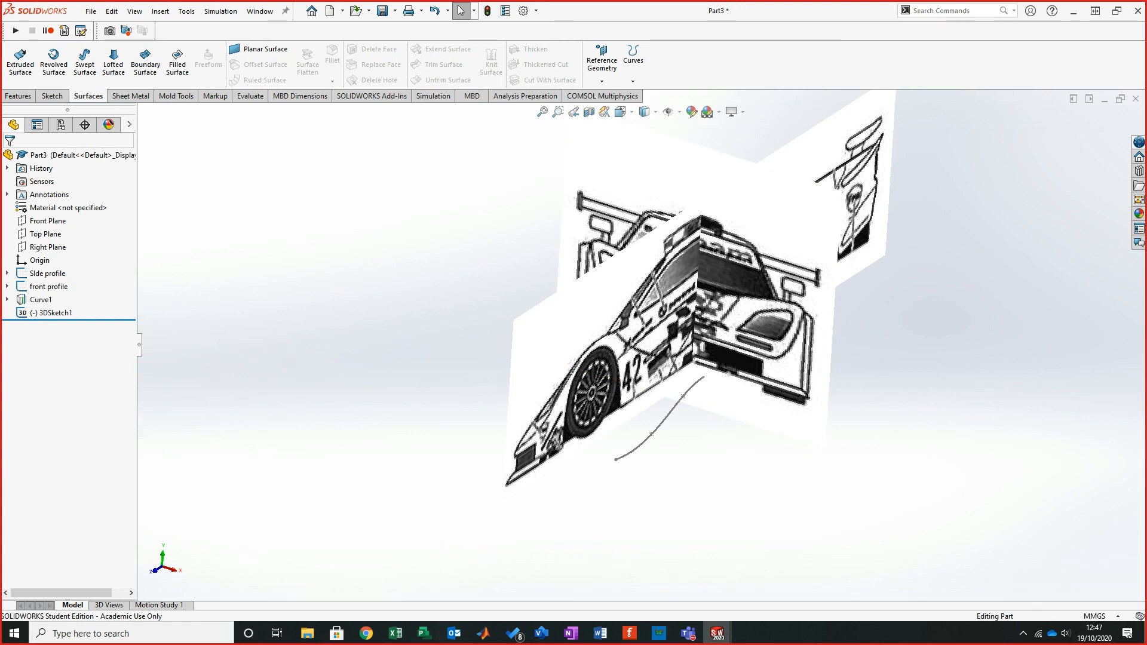
{"action": "left_click", "coordinate": [1022, 633]}
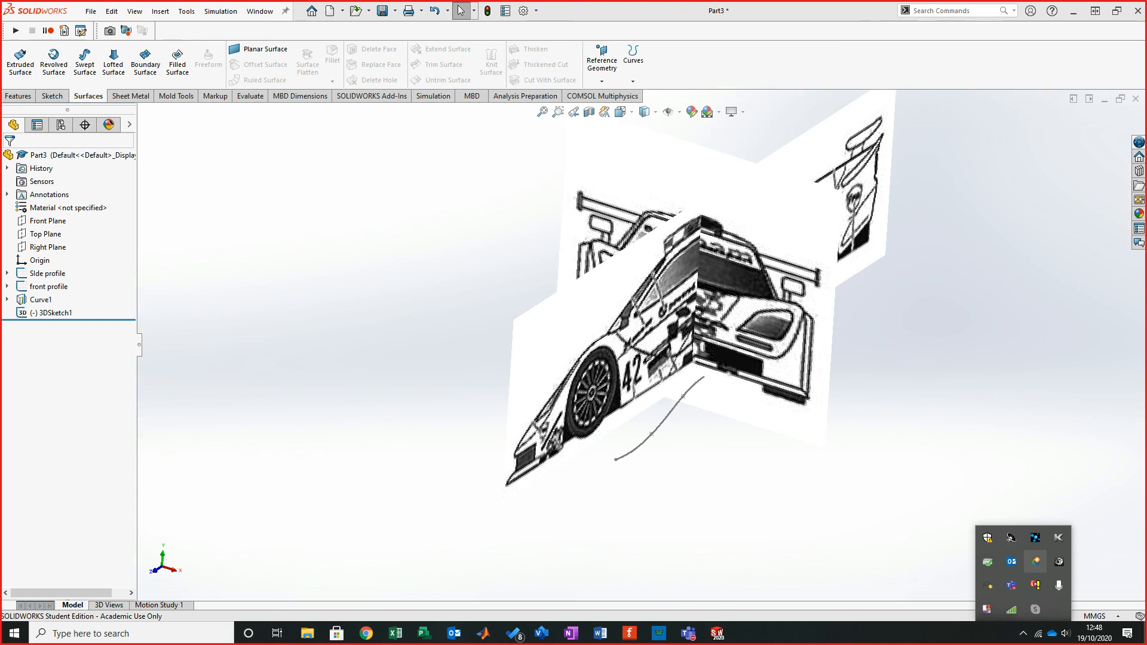